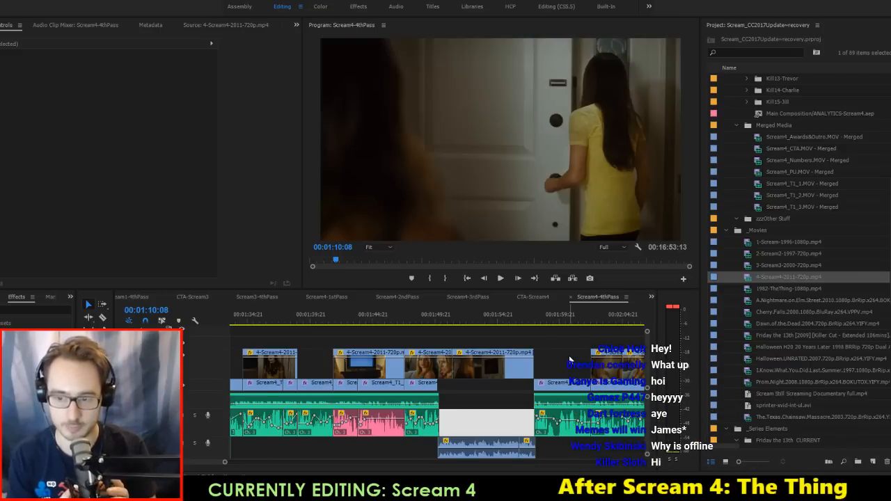
# Step: Save the project and extend the end of the background music clip that starts near 00:01:57 to about 00:03:04
pyautogui.hotkey('ctrl', 's')
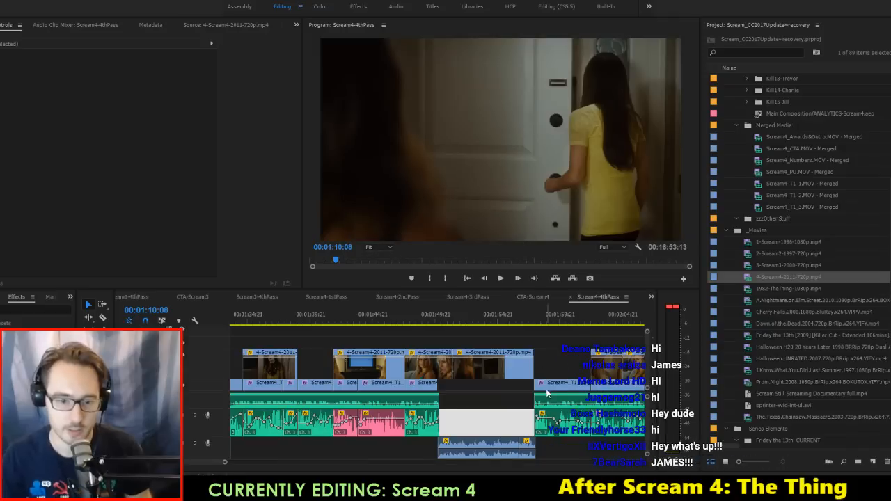
pyautogui.scroll(-10, 567, 348)
pyautogui.scroll(-3, 532, 438)
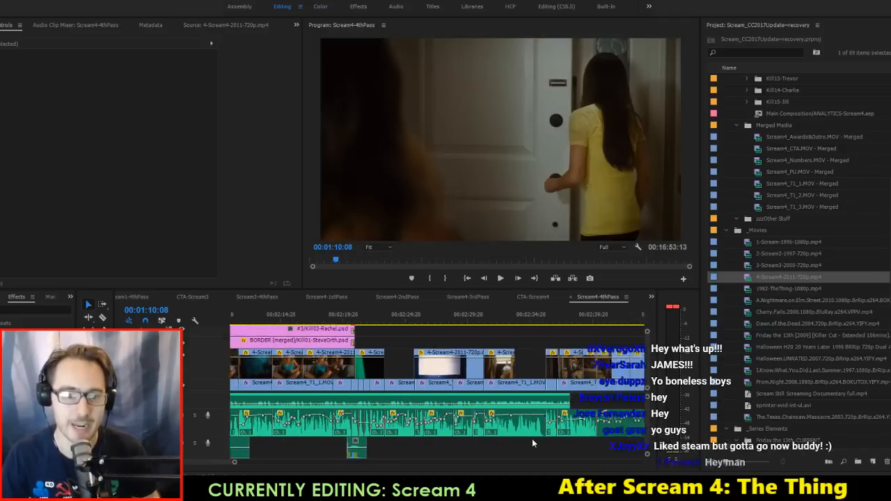
pyautogui.scroll(-4, 542, 444)
pyautogui.scroll(-8, 538, 453)
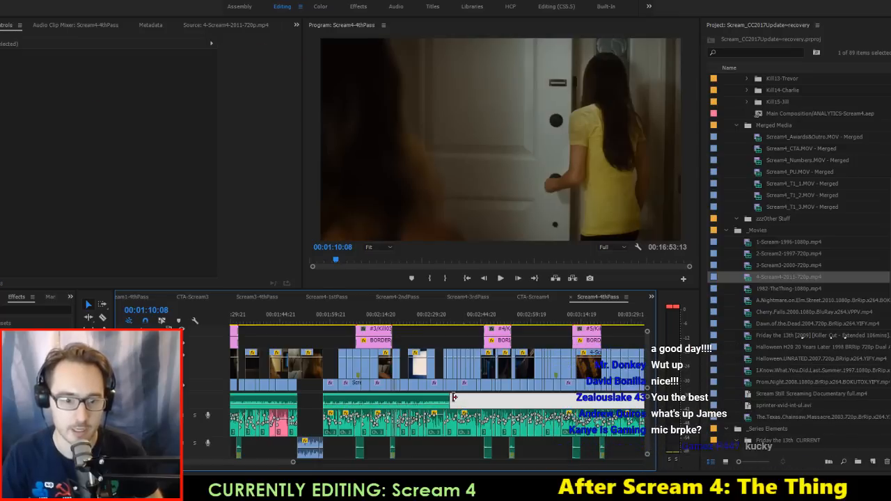
pyautogui.moveTo(526, 398); pyautogui.dragTo(597, 407)
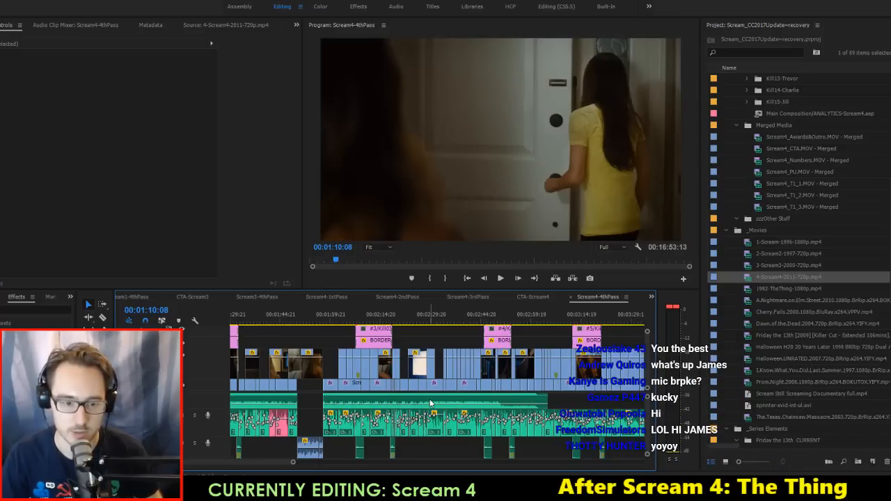
# Step: Move the extended Slow_Shock music clip along its track to start at about 00:05:55
pyautogui.scroll(-2, 431, 400)
pyautogui.scroll(-5, 433, 399)
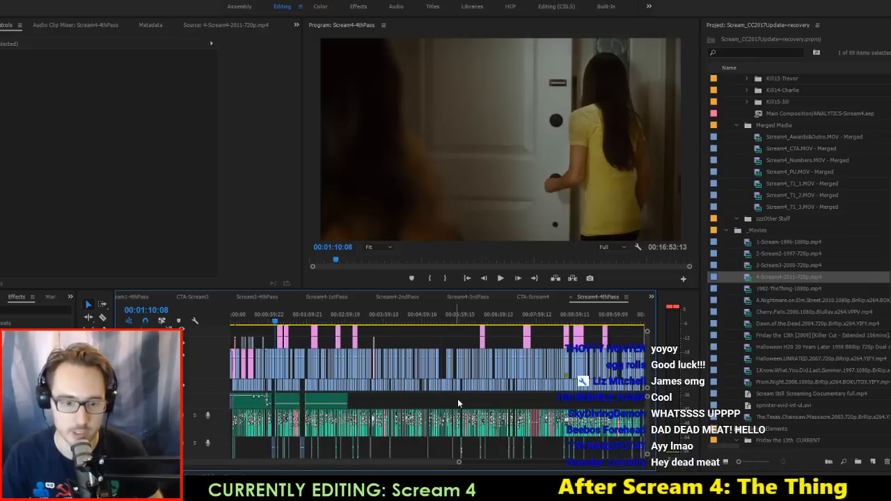
pyautogui.click(457, 402)
pyautogui.moveTo(320, 400); pyautogui.dragTo(472, 402)
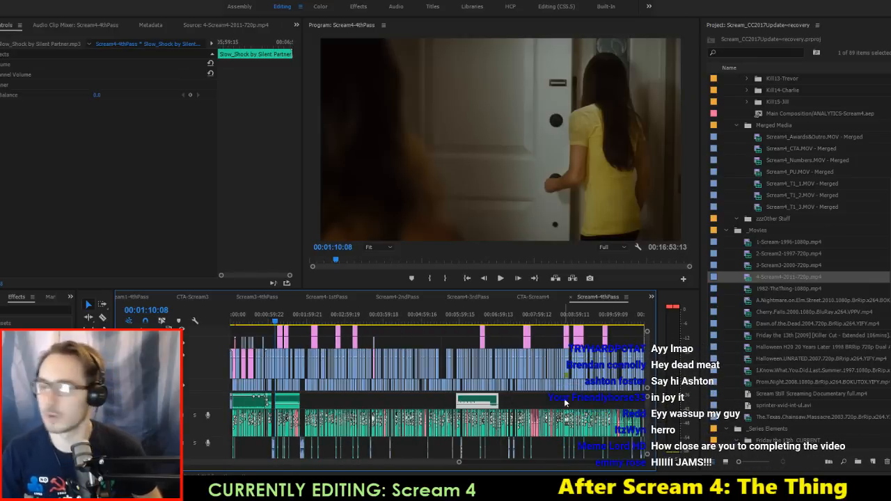
# Step: Solo the music track, cut the Slow_Shock clip at 00:06:47:19 and delete the portion after the cut
pyautogui.scroll(6, 476, 406)
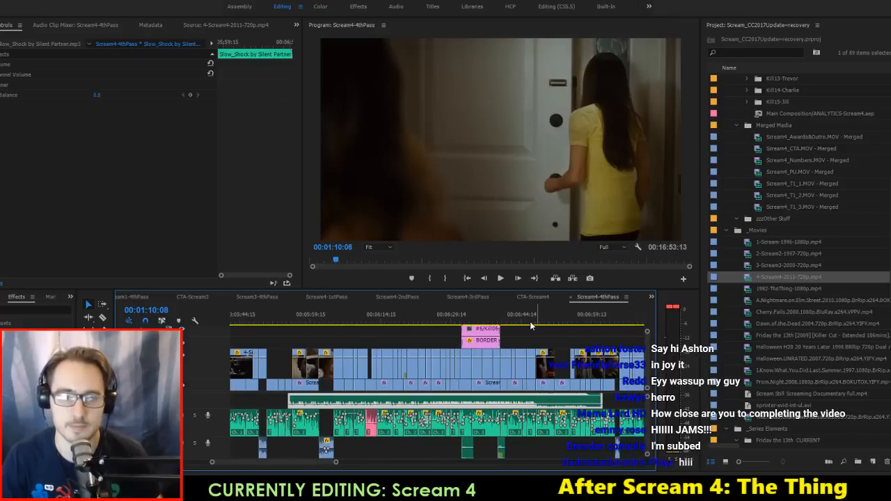
pyautogui.scroll(1, 248, 405)
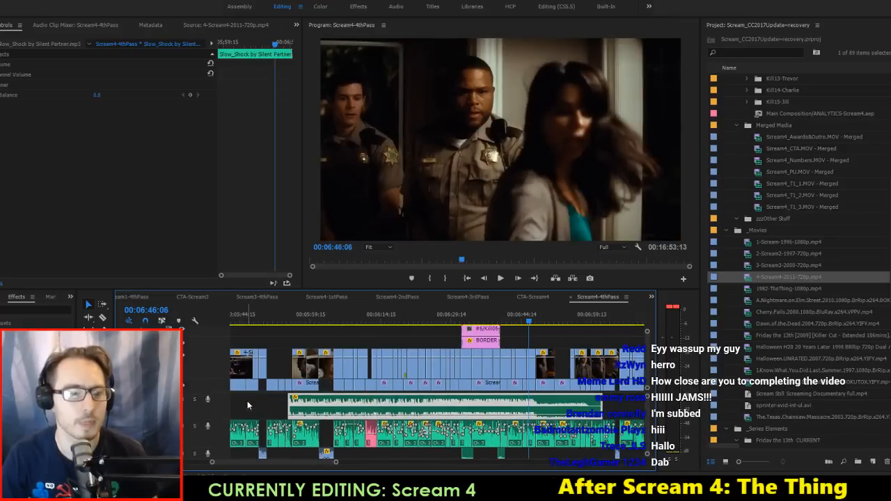
pyautogui.click(196, 400)
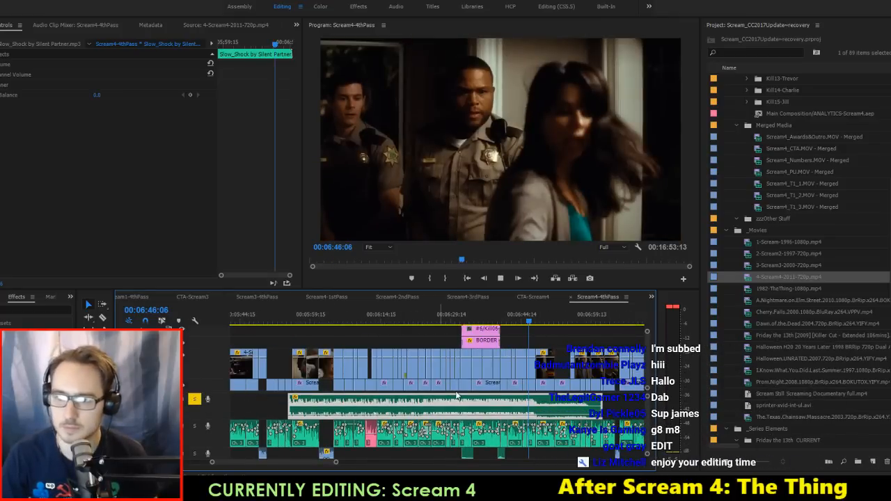
pyautogui.press('space')
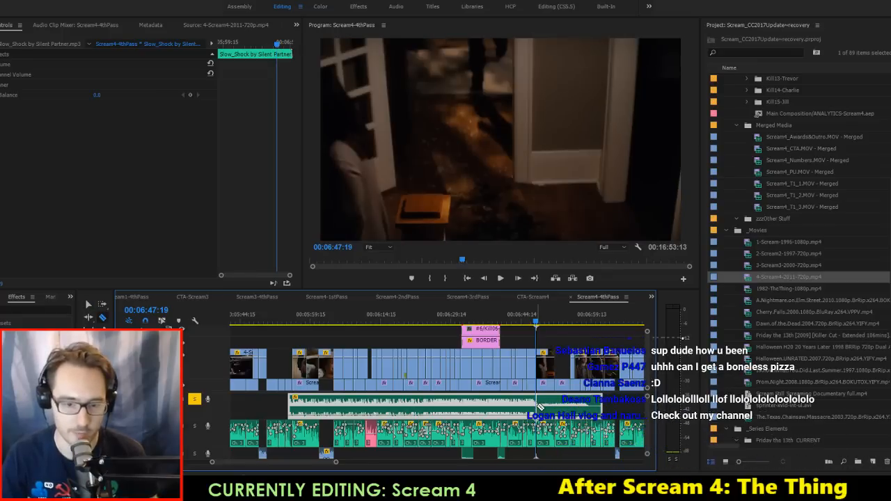
pyautogui.hotkey('ctrl', 'k')
pyautogui.click(557, 411)
pyautogui.press('Delete')
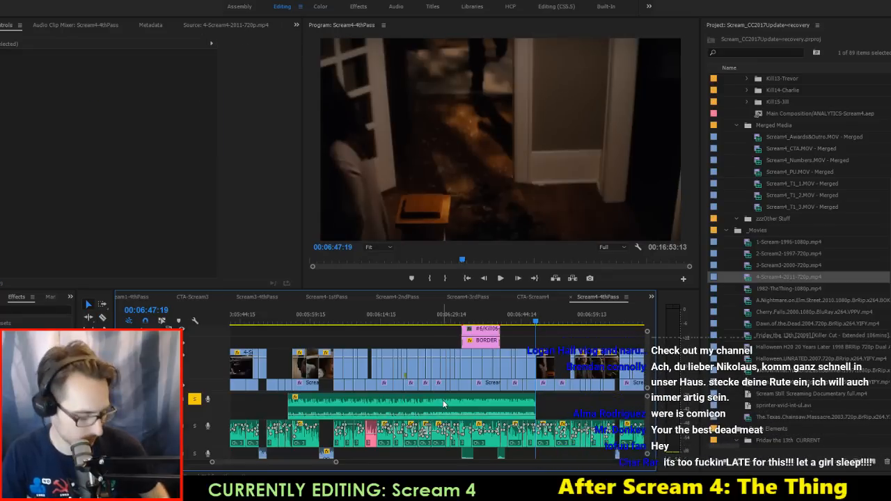
# Step: Extend the start of the Slow_Shock clip back to about 00:04:56
pyautogui.press('-')
pyautogui.press('-')
pyautogui.press('-')
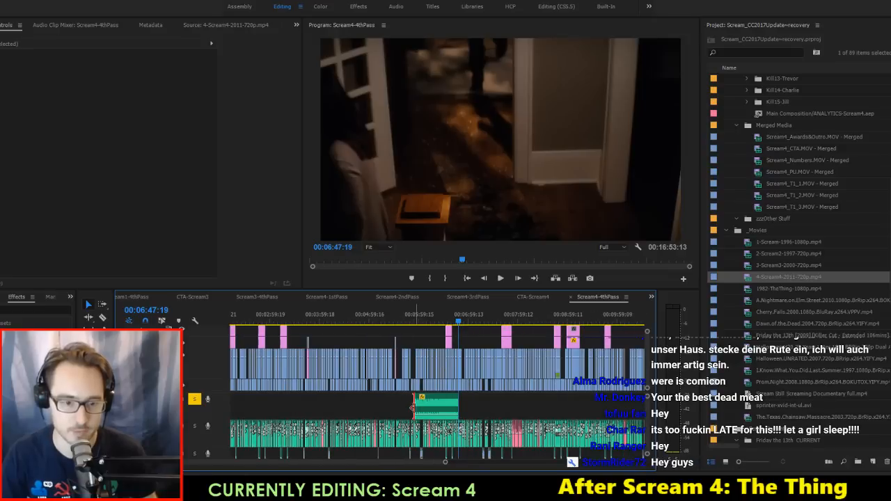
pyautogui.moveTo(415, 404); pyautogui.dragTo(319, 399)
pyautogui.press('=')
pyautogui.press('=')
pyautogui.press('=')
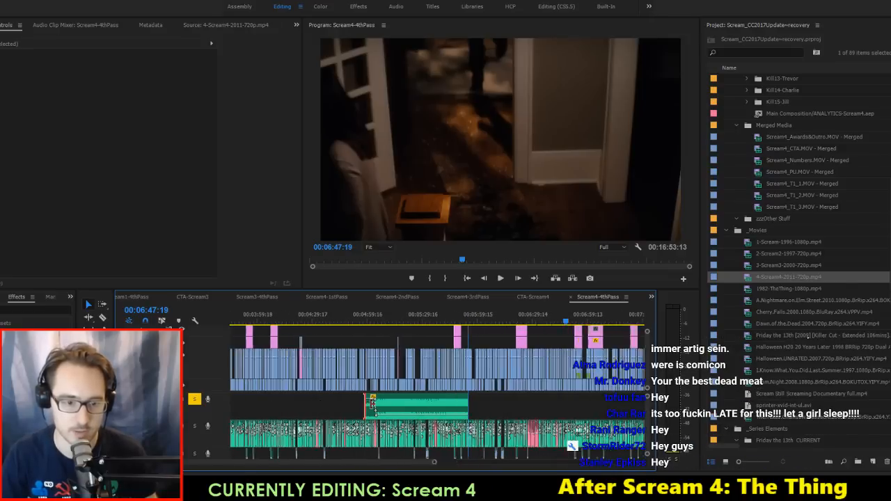
pyautogui.scroll(3, 373, 409)
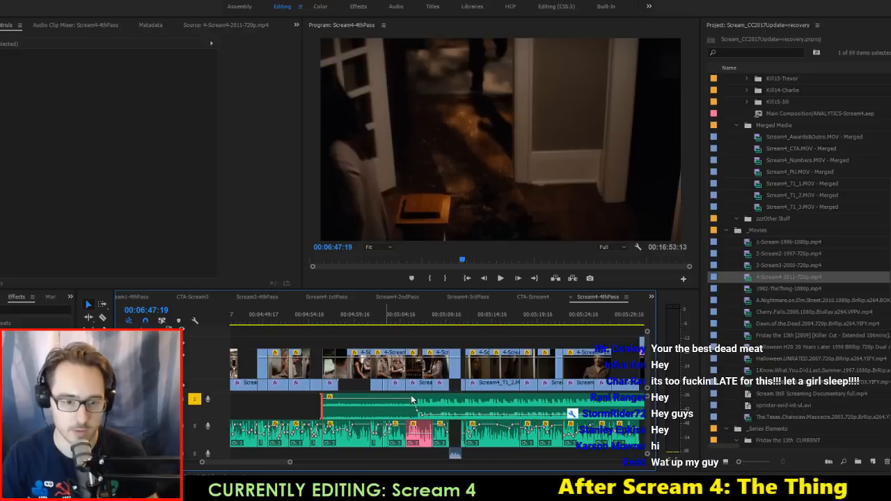
# Step: Cut the Slow_Shock clip at 00:05:06:13, delete its quiet opening portion and play back the new start
pyautogui.click(415, 412)
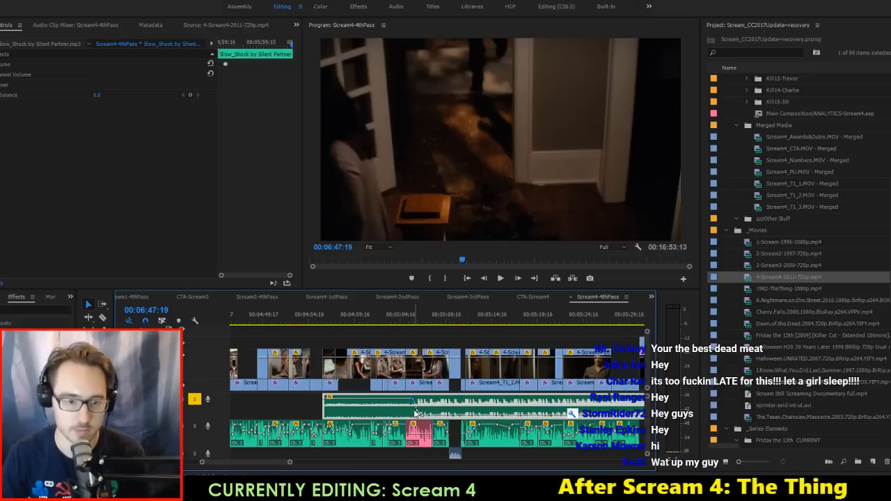
pyautogui.click(406, 320)
pyautogui.press('space')
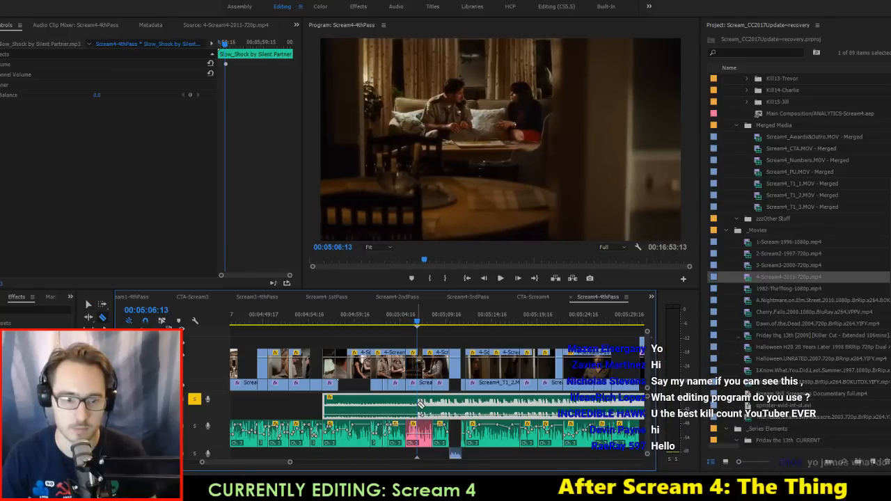
pyautogui.hotkey('ctrl', 'k')
pyautogui.press('Delete')
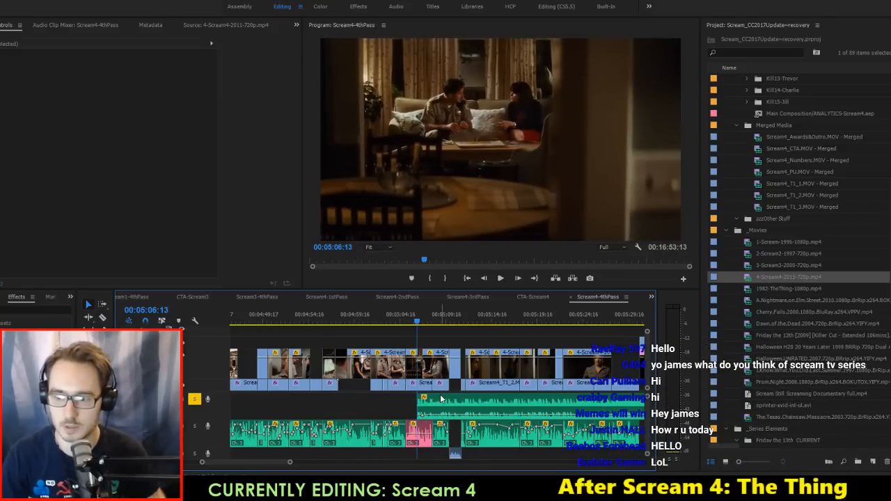
pyautogui.scroll(5, 435, 399)
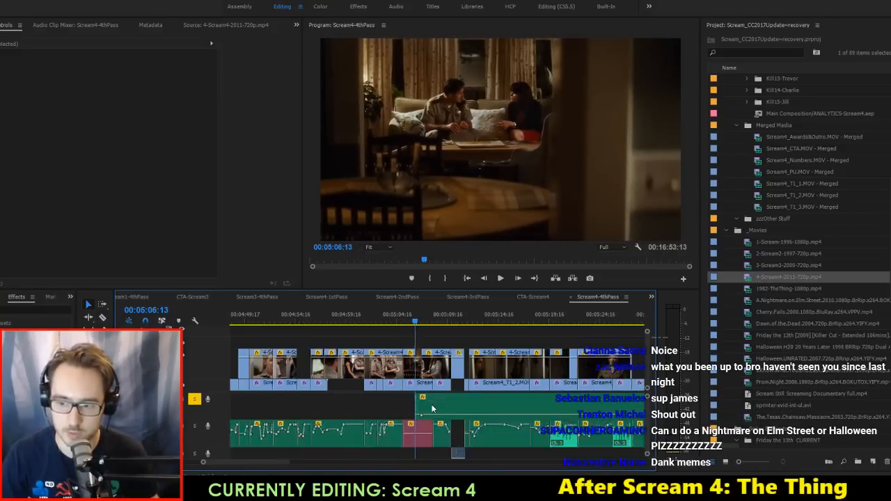
pyautogui.click(373, 410)
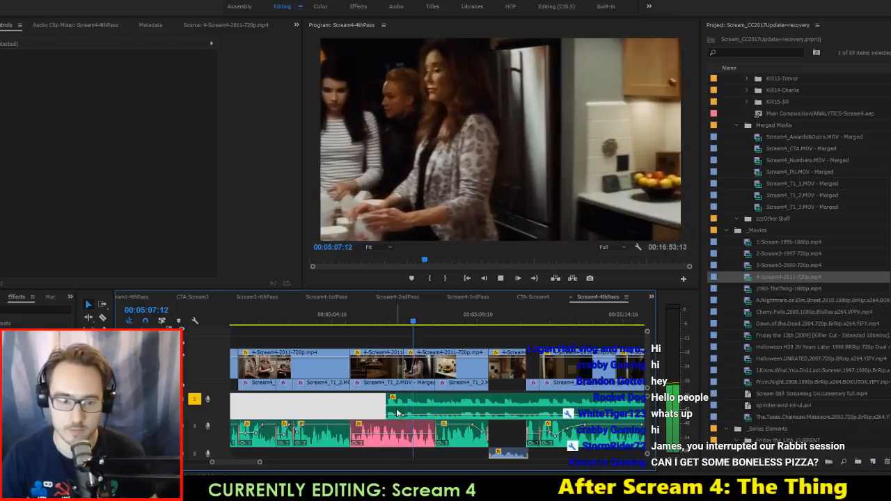
pyautogui.press('space')
# Step: Duplicate the Slow_Shock clip and place the copy directly after the original, at about 00:06:47:19
pyautogui.scroll(-4, 459, 402)
pyautogui.scroll(-5, 459, 402)
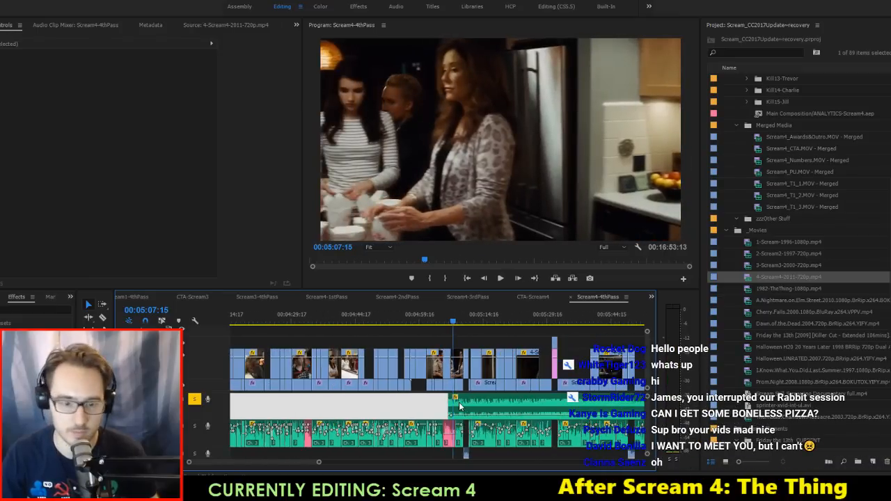
pyautogui.scroll(-5, 409, 410)
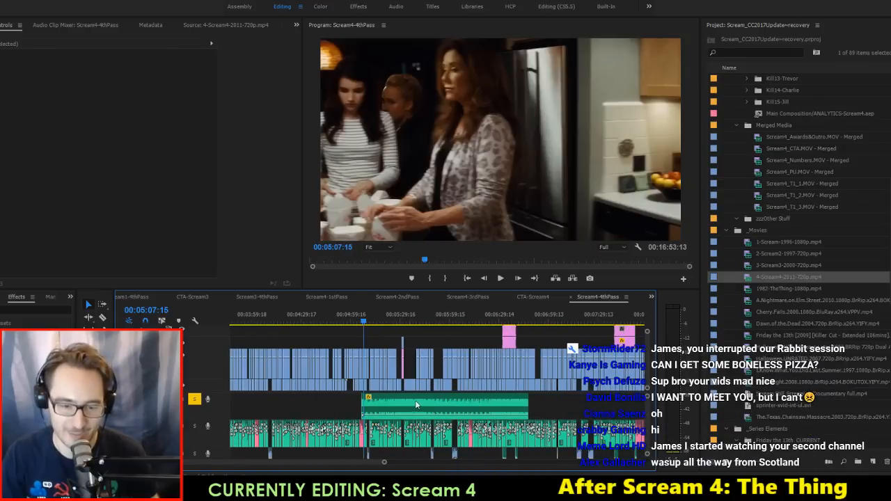
pyautogui.scroll(-6, 417, 406)
pyautogui.moveTo(311, 408); pyautogui.dragTo(449, 408)
pyautogui.scroll(3, 394, 409)
pyautogui.scroll(8, 394, 410)
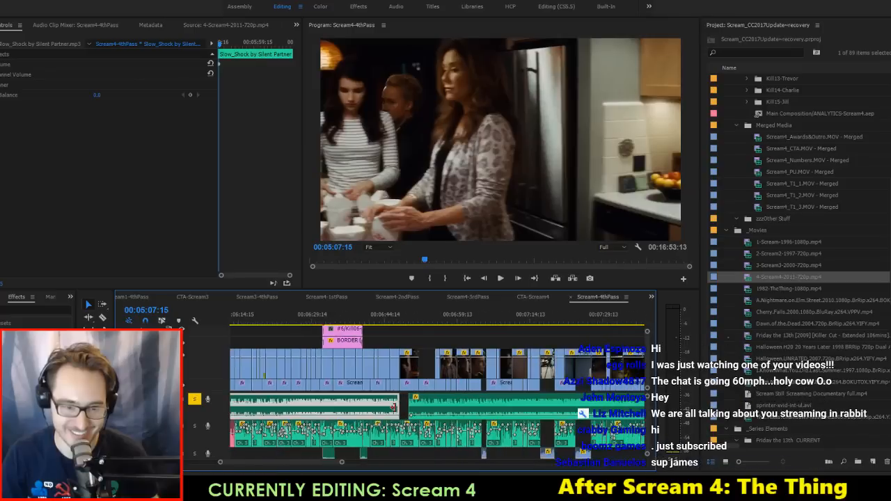
pyautogui.click(515, 401)
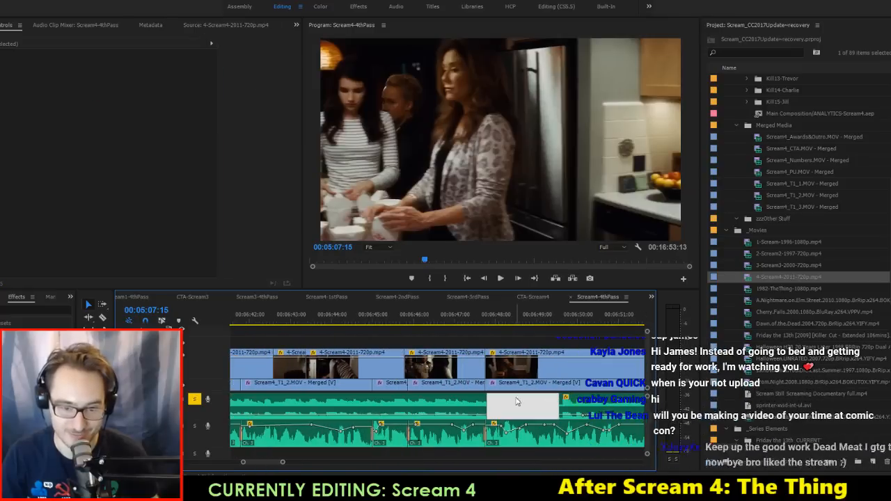
pyautogui.moveTo(609, 408); pyautogui.dragTo(540, 407)
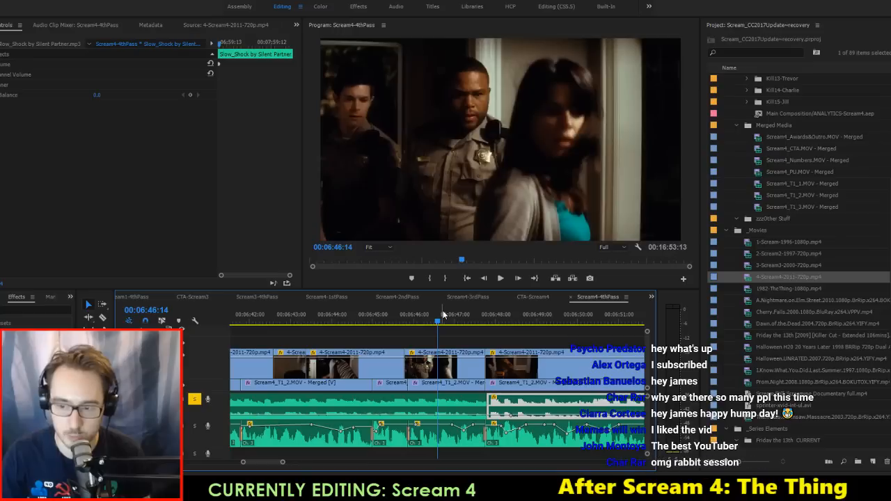
# Step: Play the join between the two Slow_Shock clips twice from about 00:06:46 and collapse the _Movies bin
pyautogui.press('space')
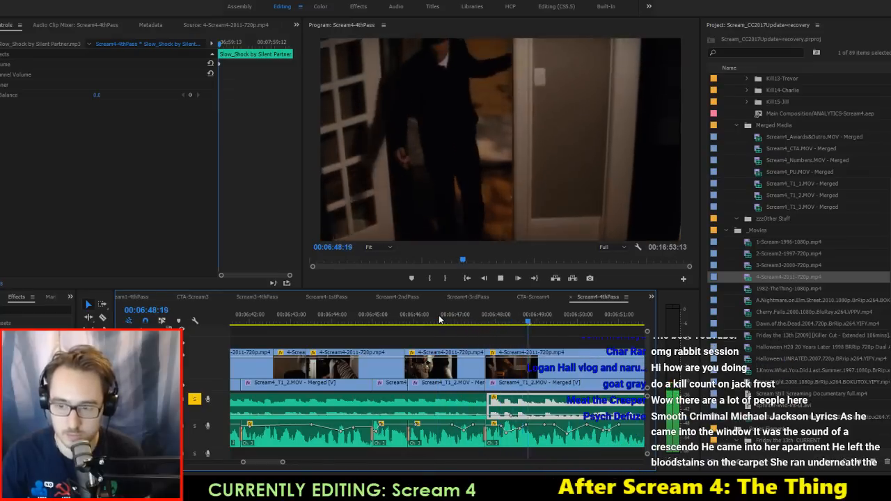
pyautogui.press('space')
pyautogui.click(452, 407)
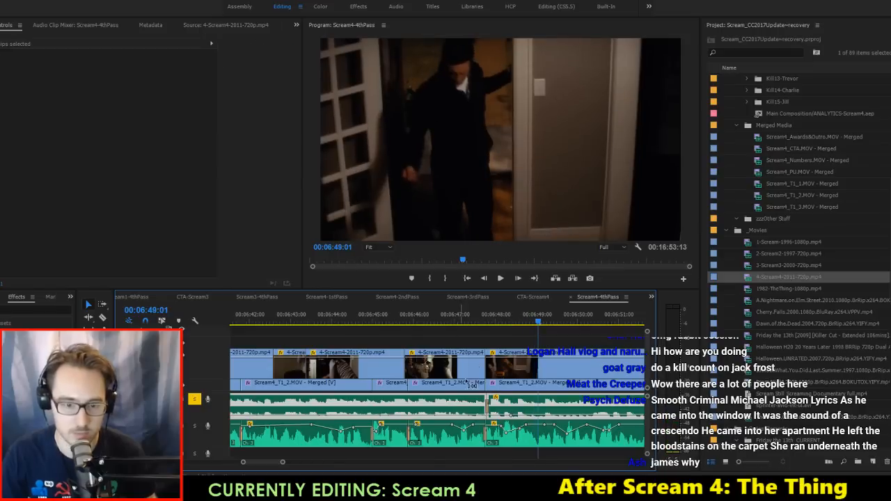
pyautogui.click(438, 316)
pyautogui.press('space')
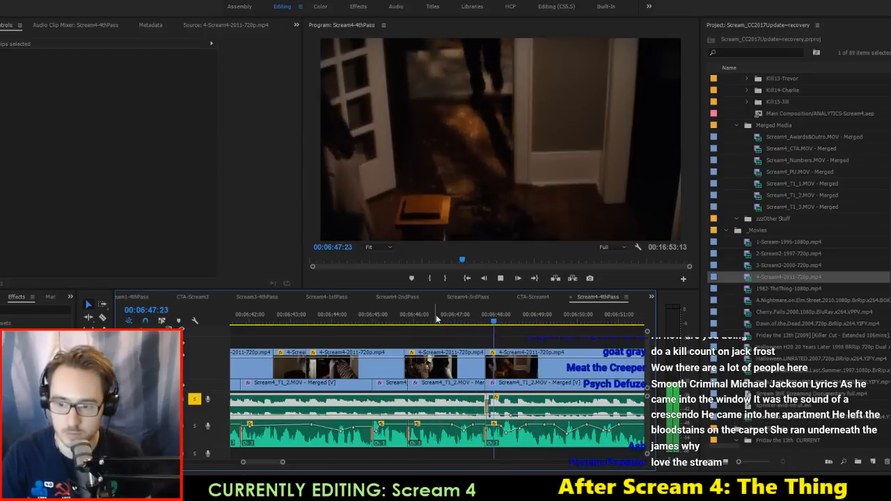
pyautogui.press('space')
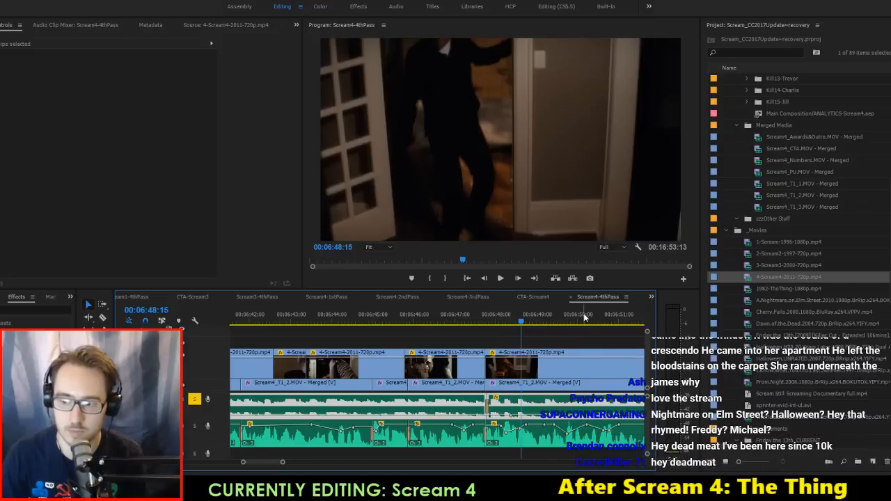
pyautogui.click(727, 230)
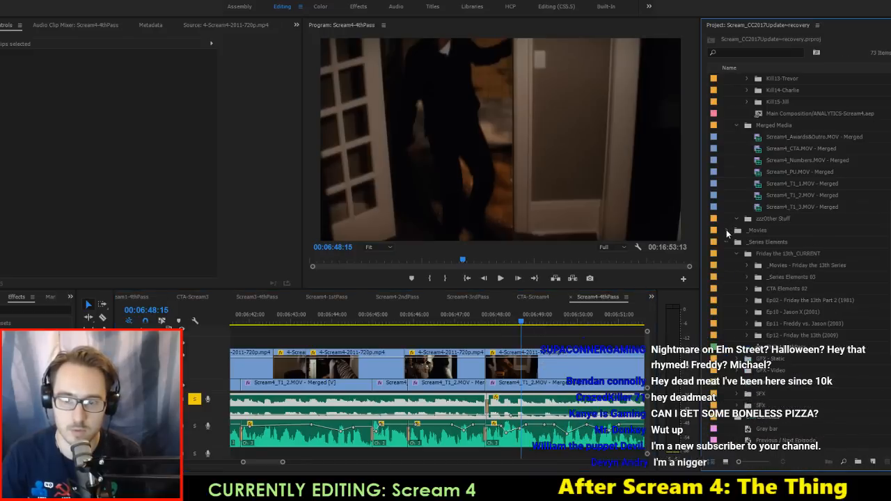
# Step: Trim one frame off the start of the second Slow_Shock clip, shift it one frame earlier and play back the join
pyautogui.click(488, 317)
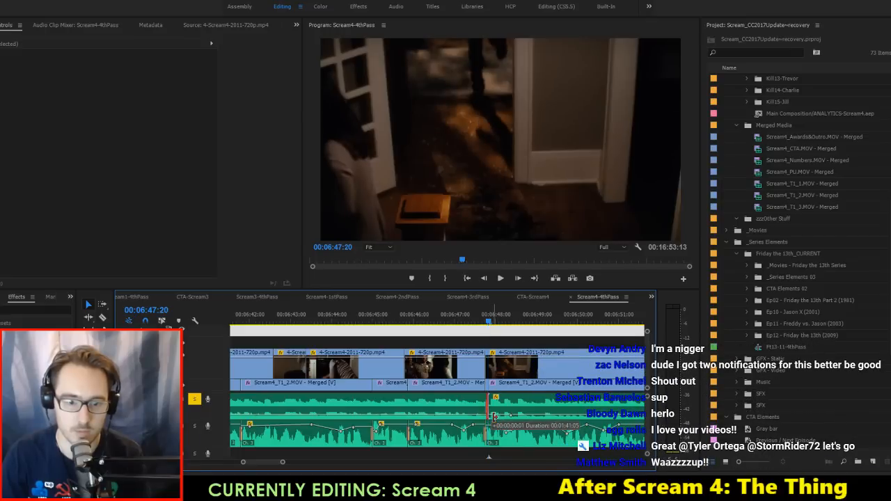
pyautogui.moveTo(494, 416); pyautogui.dragTo(513, 407)
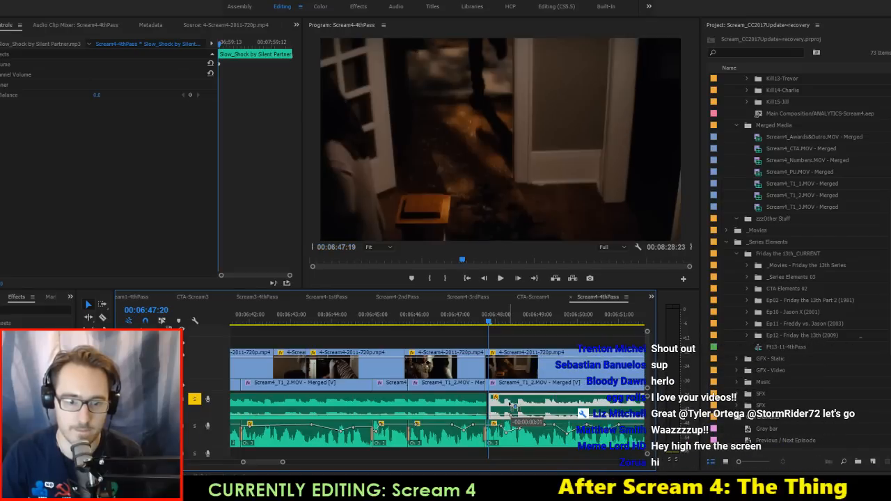
pyautogui.keyDown('shift'); pyautogui.click(455, 400); pyautogui.keyUp('shift')
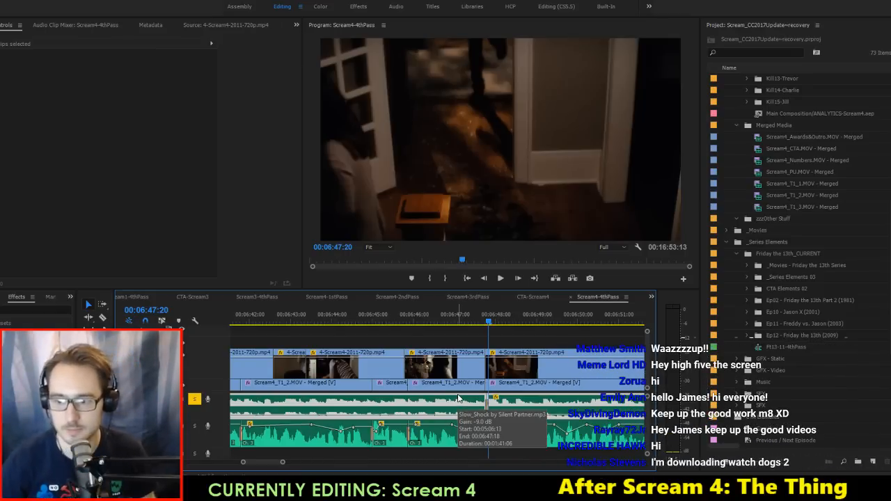
pyautogui.click(379, 314)
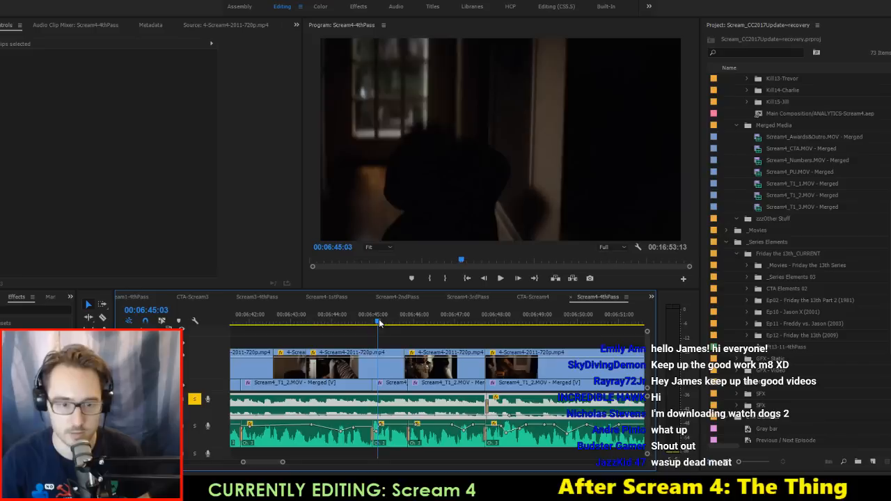
pyautogui.press('space')
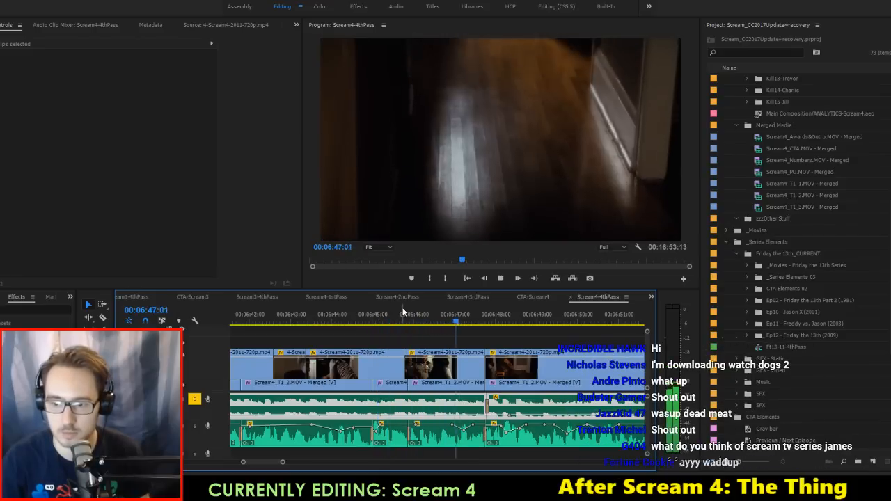
pyautogui.scroll(-1, 458, 338)
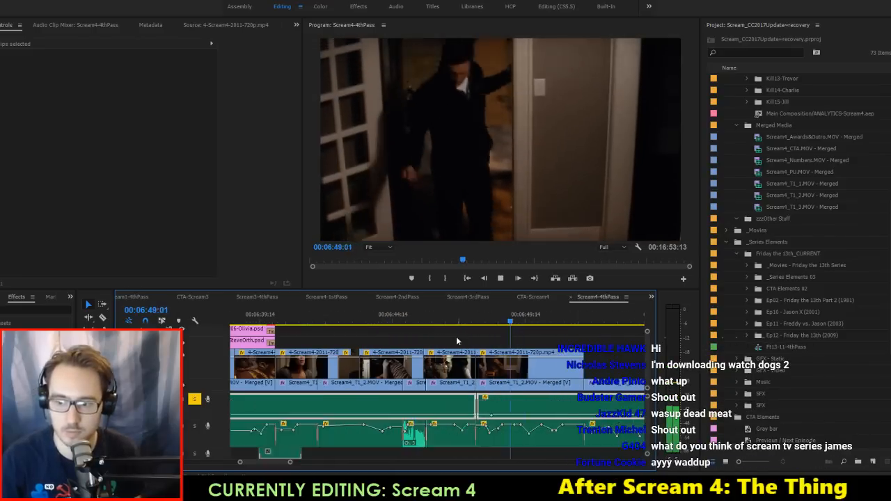
# Step: Duplicate the second Slow_Shock clip and drop the copy on the same track after it, at about 00:08:33:14
pyautogui.scroll(-1, 456, 348)
pyautogui.scroll(-1, 439, 390)
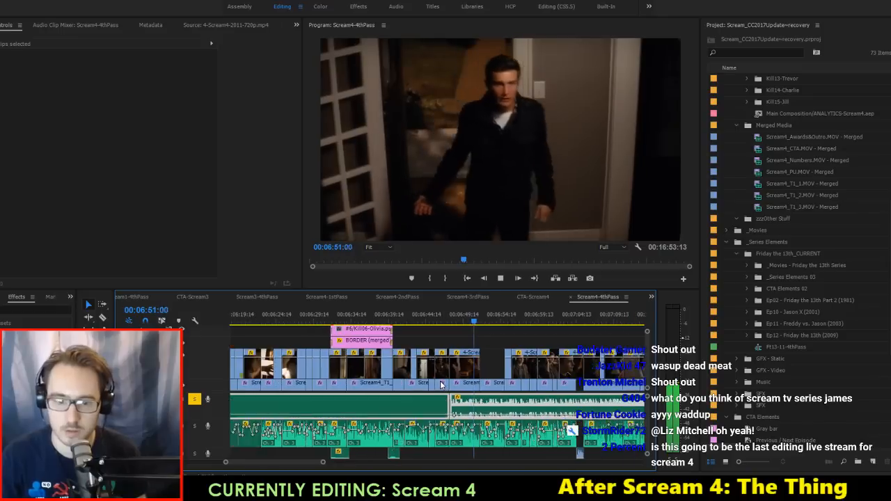
pyautogui.scroll(-1, 440, 386)
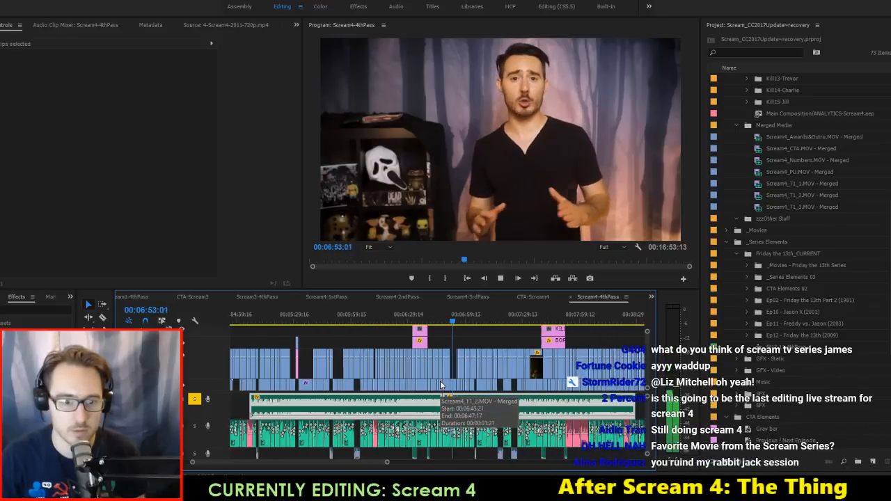
pyautogui.scroll(-2, 440, 381)
pyautogui.click(603, 408)
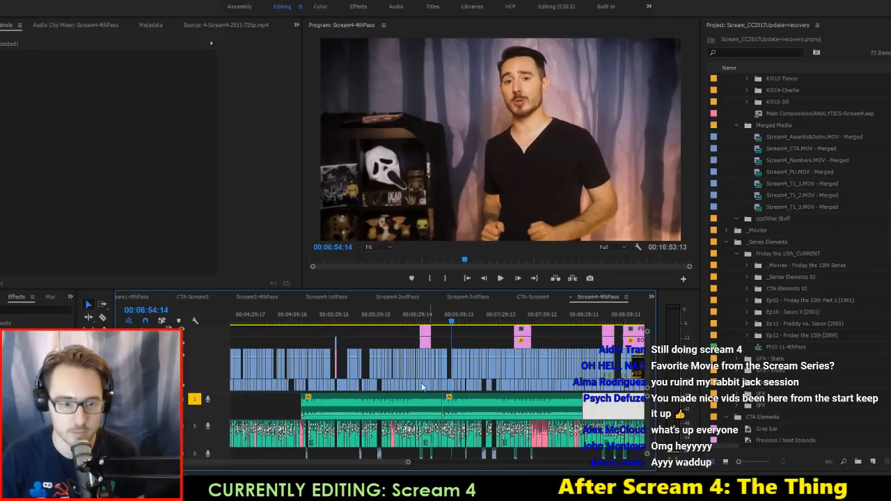
pyautogui.scroll(-1, 361, 396)
pyautogui.scroll(-1, 359, 397)
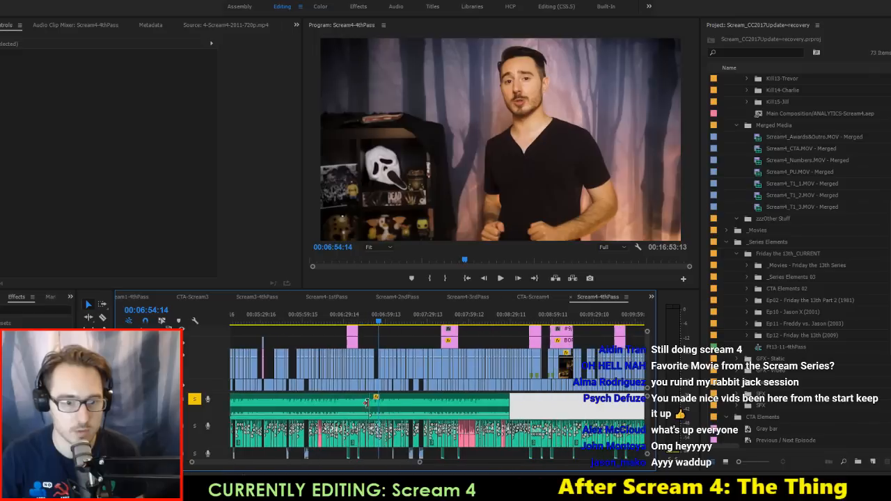
pyautogui.click(390, 408)
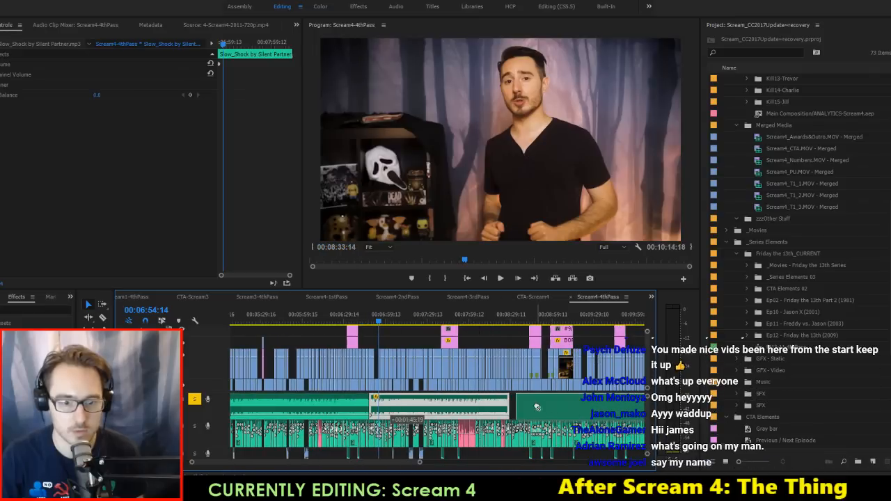
# Step: Move the third Slow_Shock clip earlier so it butts against the end of the second clip at about 00:08:29
pyautogui.scroll(-3, 503, 407)
pyautogui.scroll(4, 535, 407)
pyautogui.click(540, 408)
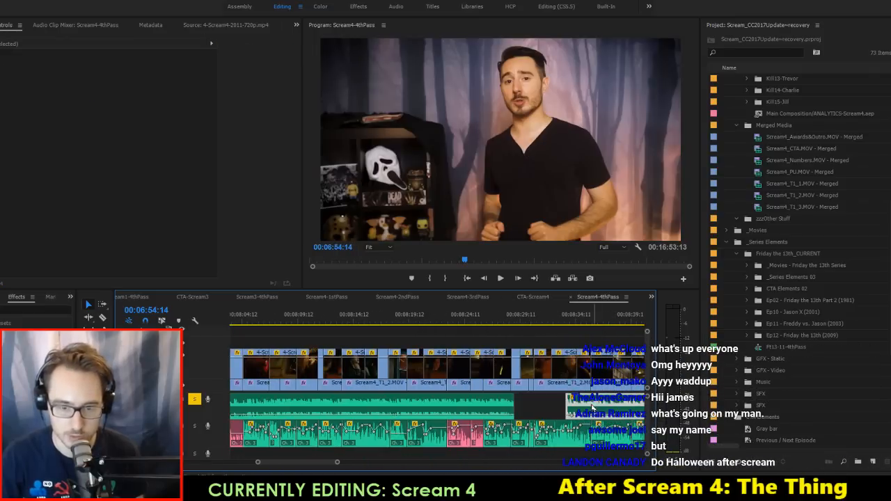
pyautogui.moveTo(590, 408); pyautogui.dragTo(537, 411)
pyautogui.scroll(5, 538, 412)
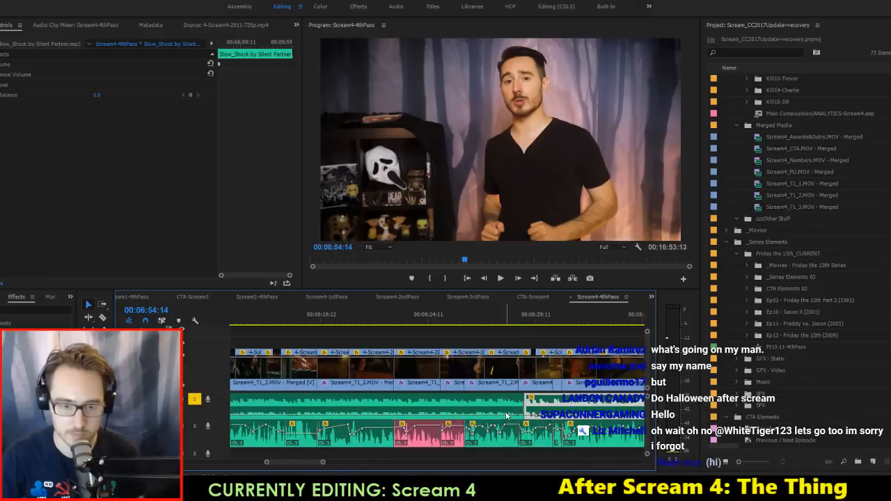
# Step: Play the join between the second and third Slow_Shock clips from about 00:08:27:16
pyautogui.keyDown('shift'); pyautogui.click(526, 406); pyautogui.keyUp('shift')
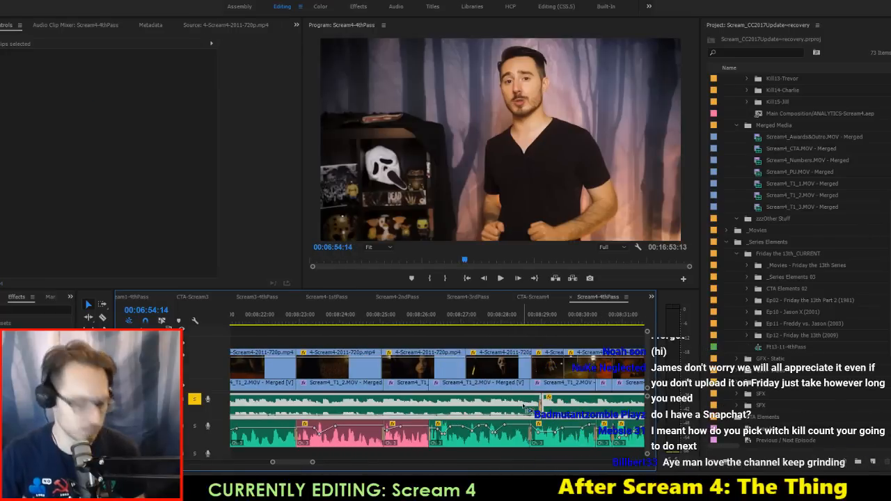
pyautogui.click(488, 318)
pyautogui.press('space')
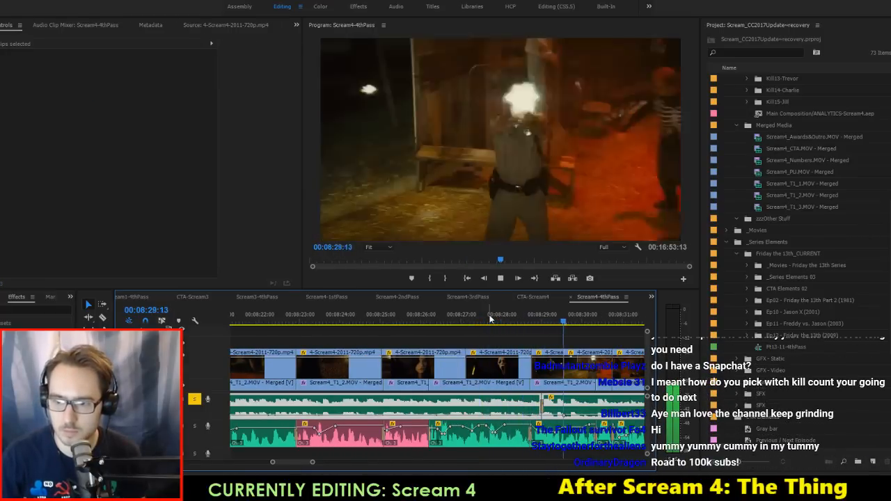
pyautogui.press('space')
# Step: Trim one frame off the start of the first Slow_Shock clip so it begins at 00:05:06:14
pyautogui.scroll(-10, 487, 363)
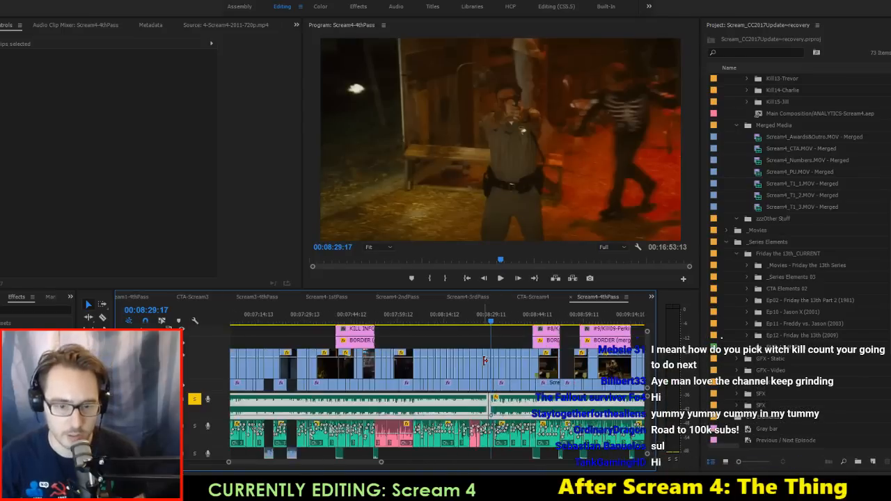
pyautogui.scroll(-5, 483, 366)
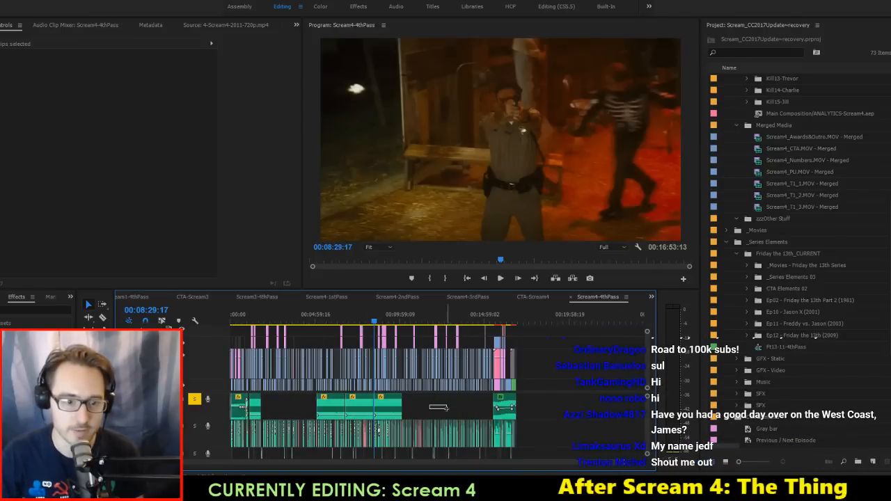
pyautogui.scroll(8, 294, 409)
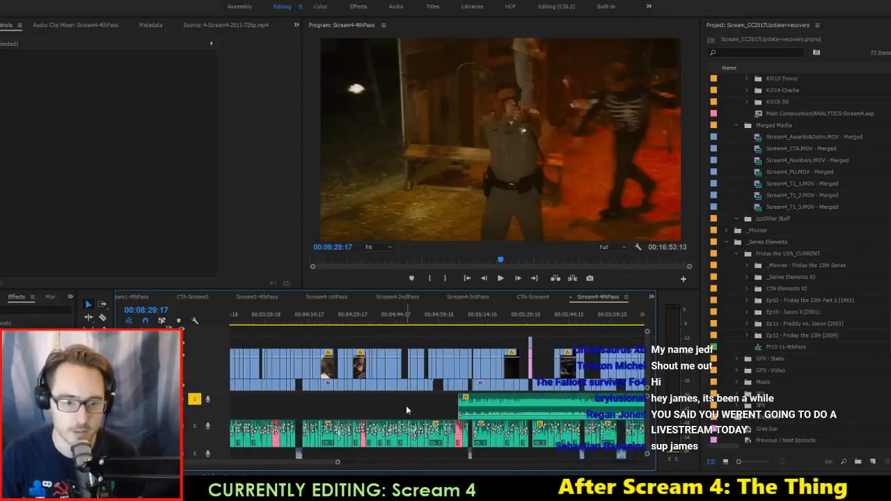
pyautogui.scroll(4, 446, 404)
pyautogui.click(484, 402)
pyautogui.scroll(3, 548, 406)
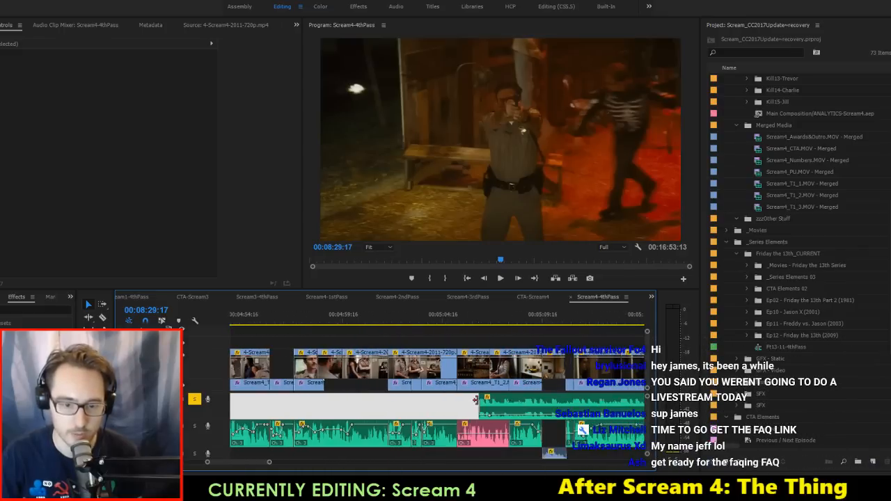
pyautogui.scroll(3, 477, 401)
pyautogui.click(486, 319)
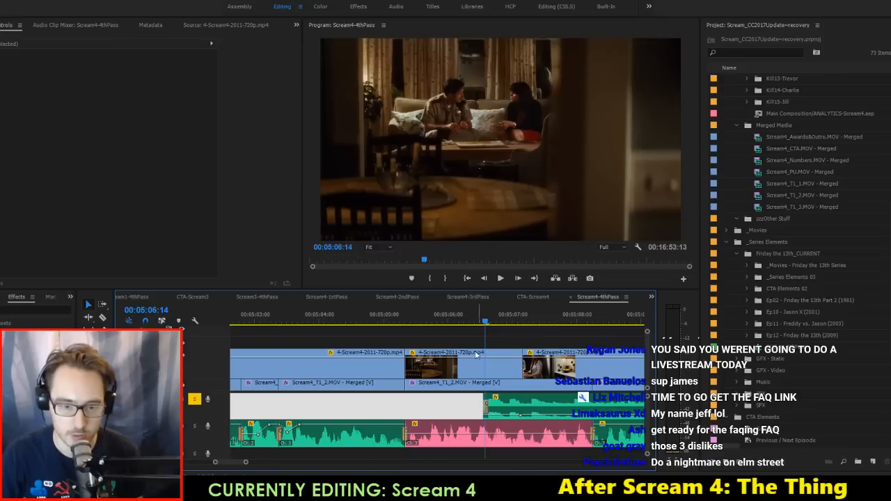
pyautogui.click(479, 400)
# Step: Select all three Slow_Shock clips and move them earlier together so the run starts at 00:01:57:20
pyautogui.scroll(-5, 538, 411)
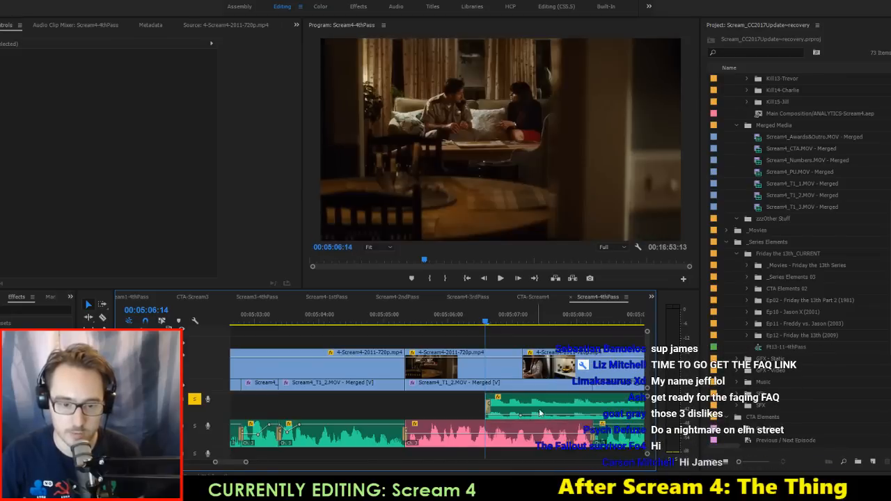
pyautogui.scroll(-8, 538, 413)
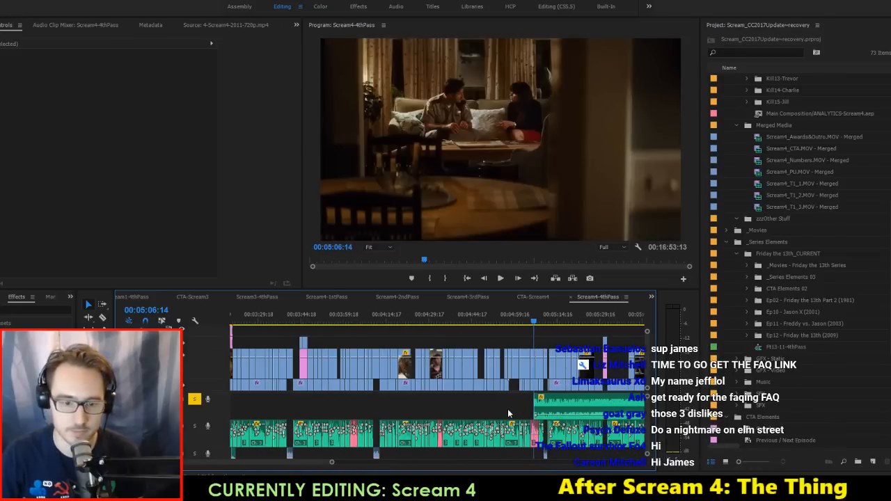
pyautogui.click(478, 412)
pyautogui.scroll(-10, 478, 412)
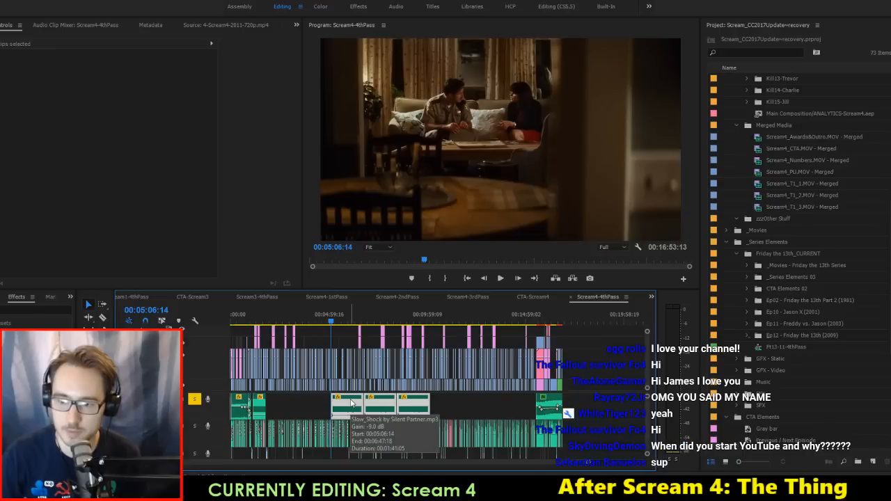
pyautogui.moveTo(349, 405); pyautogui.dragTo(269, 402)
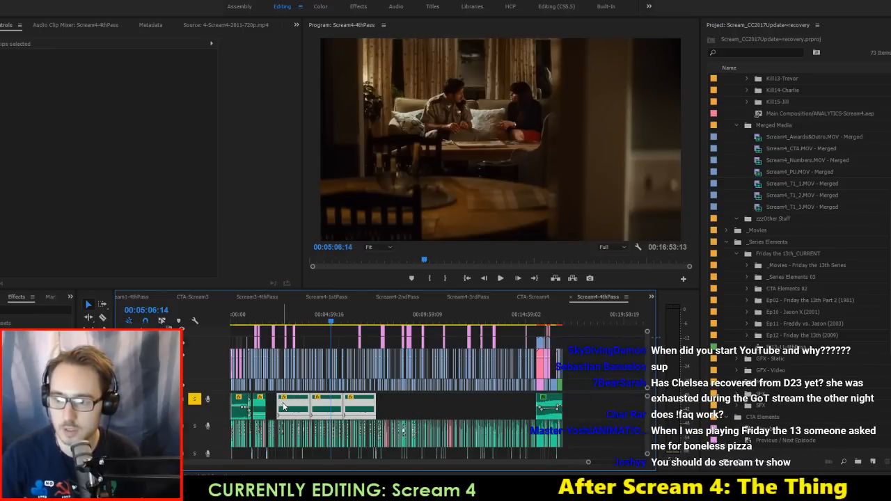
pyautogui.scroll(5, 284, 407)
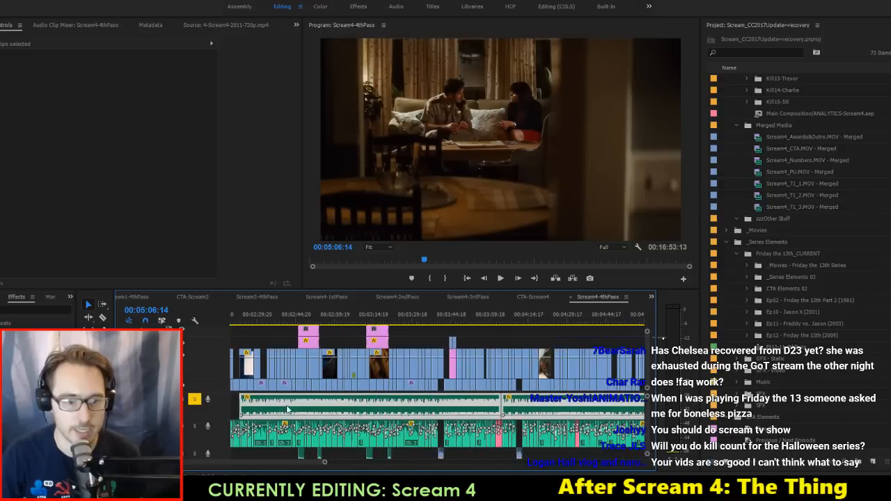
pyautogui.scroll(4, 277, 463)
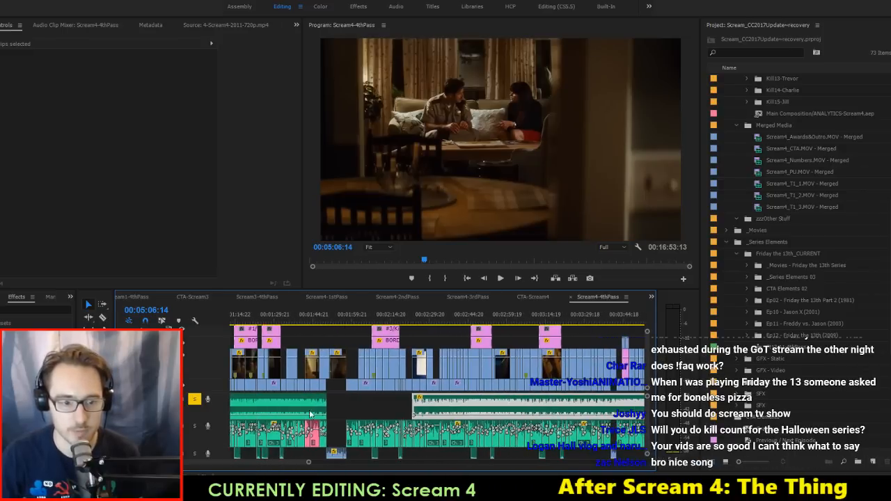
pyautogui.scroll(2, 339, 395)
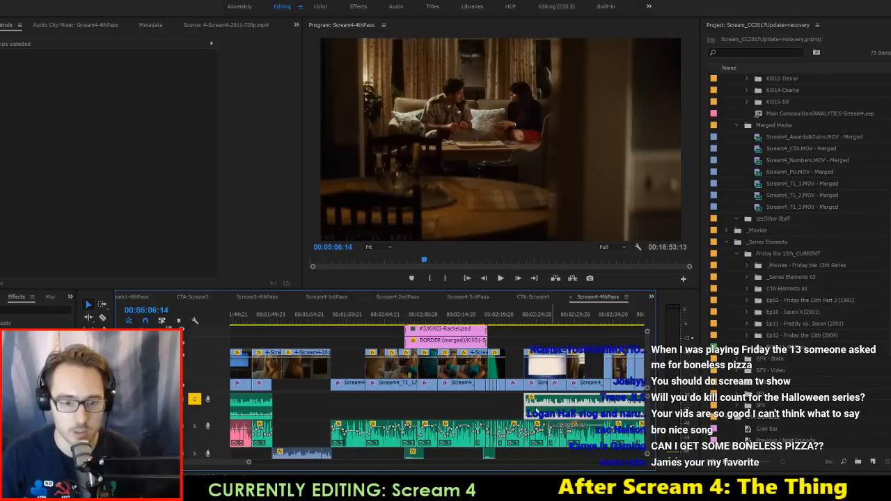
pyautogui.moveTo(530, 409); pyautogui.dragTo(416, 411)
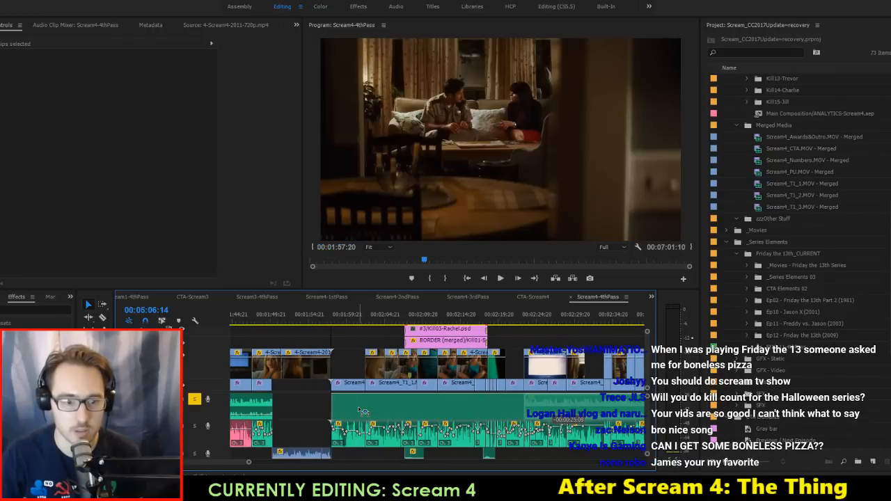
pyautogui.moveTo(359, 409); pyautogui.dragTo(365, 403)
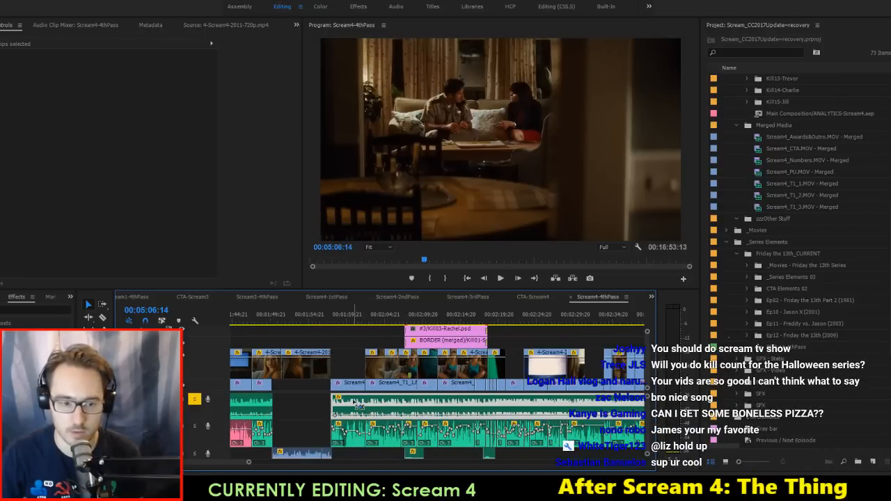
# Step: Duplicate the run of three Slow_Shock clips and place the copies after it on the same track, starting at about 00:07:24
pyautogui.scroll(-8, 369, 407)
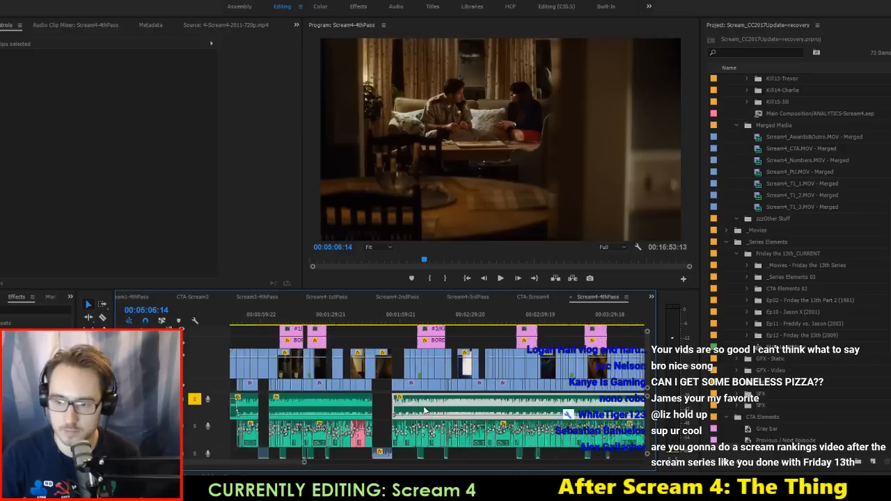
pyautogui.scroll(-3, 424, 411)
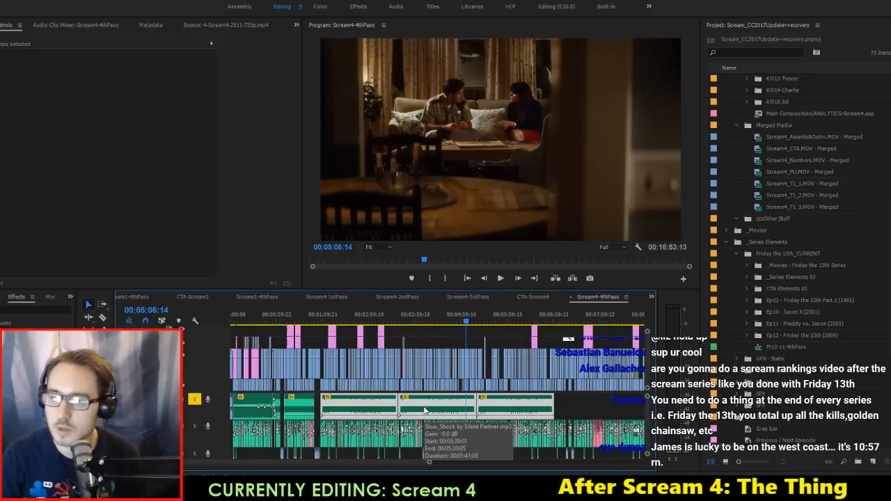
pyautogui.scroll(-4, 466, 408)
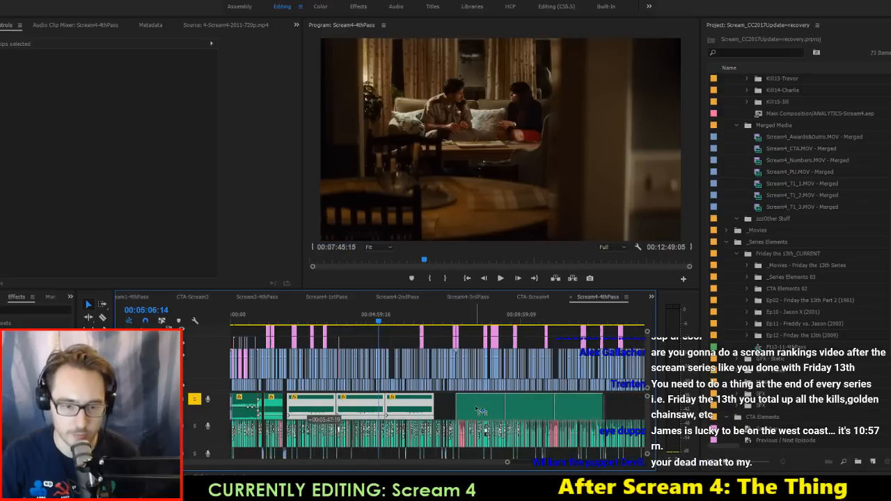
pyautogui.moveTo(476, 408); pyautogui.dragTo(465, 408)
pyautogui.scroll(3, 436, 407)
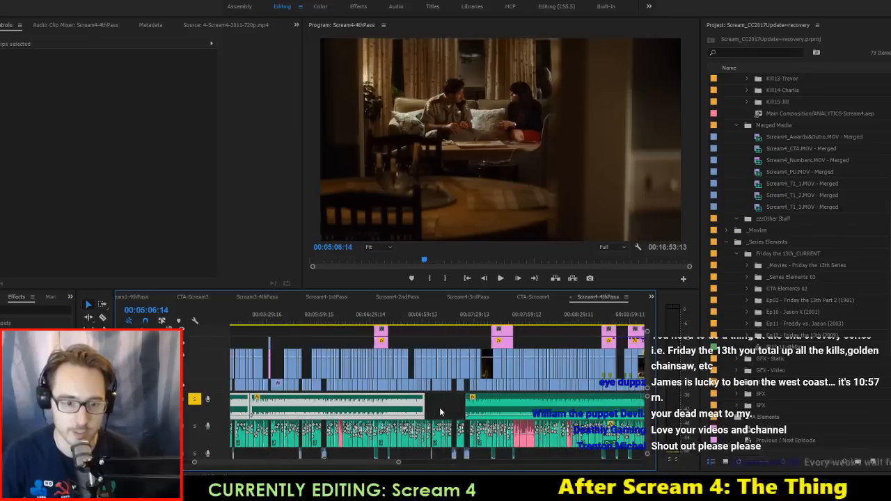
# Step: Select the three copied Slow_Shock clips and move them earlier to meet the end of the original run at about 00:07:01
pyautogui.click(440, 408)
pyautogui.scroll(-3, 436, 409)
pyautogui.click(372, 407)
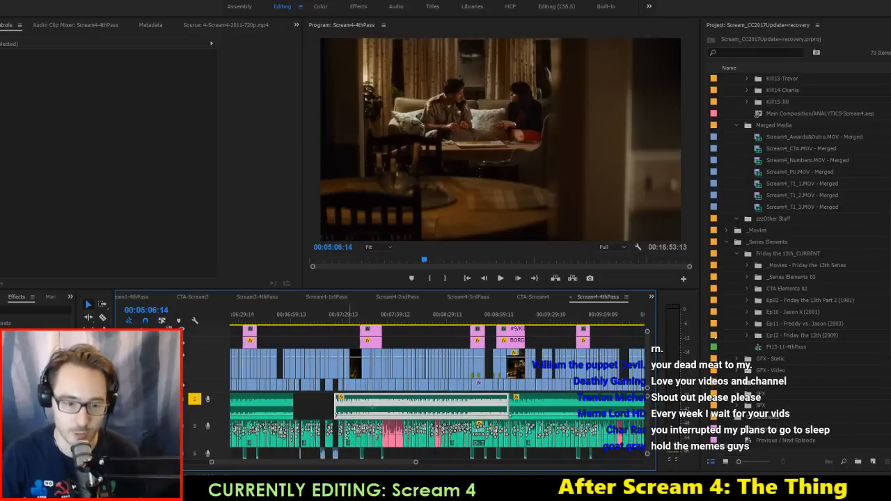
pyautogui.moveTo(372, 408); pyautogui.dragTo(571, 400)
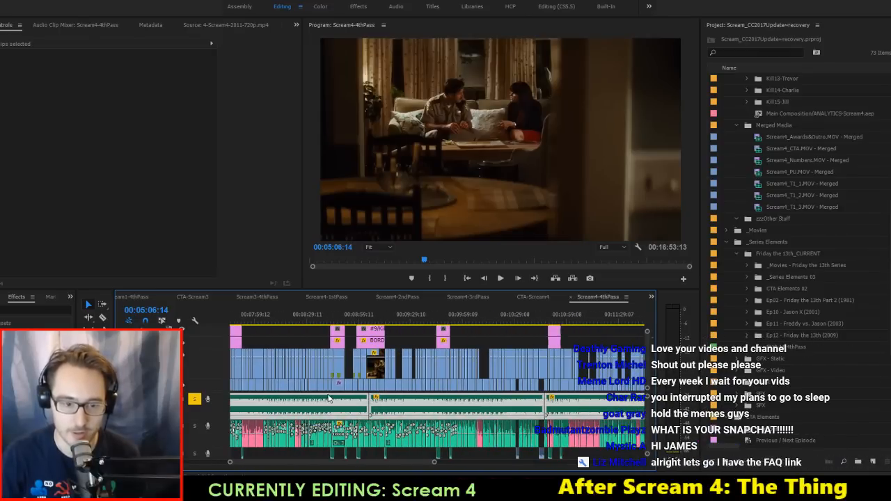
pyautogui.scroll(5, 330, 399)
pyautogui.scroll(4, 365, 408)
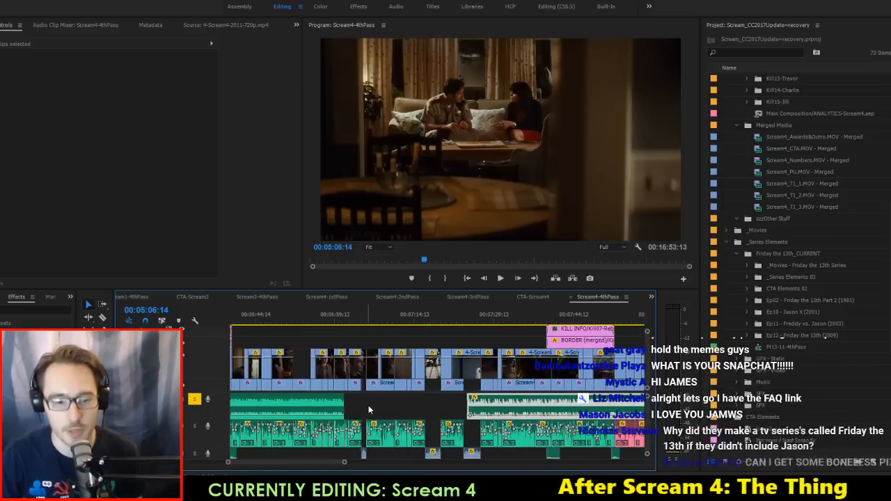
pyautogui.scroll(2, 369, 405)
pyautogui.moveTo(516, 403); pyautogui.dragTo(387, 409)
# Step: Tighten the join between the third and fourth Slow_Shock clips at about 00:07:01:11, shifting the copied clips one frame earlier
pyautogui.scroll(2, 353, 403)
pyautogui.scroll(4, 353, 402)
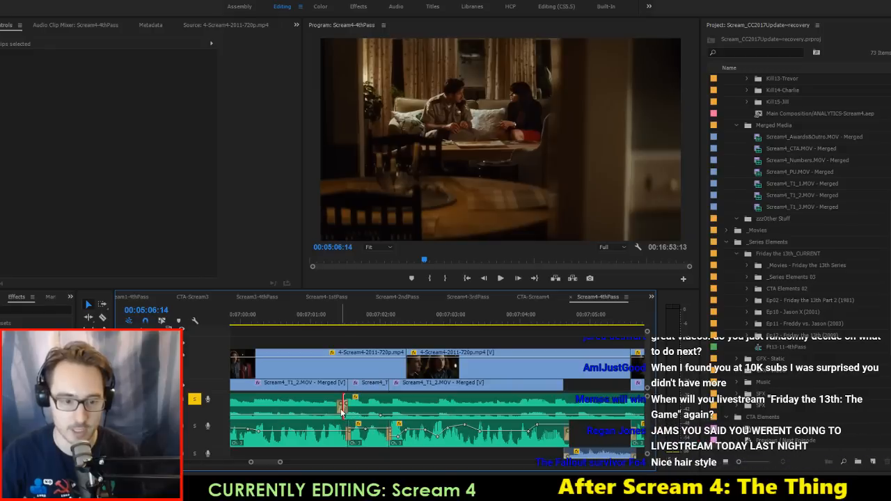
pyautogui.click(341, 409)
pyautogui.click(351, 411)
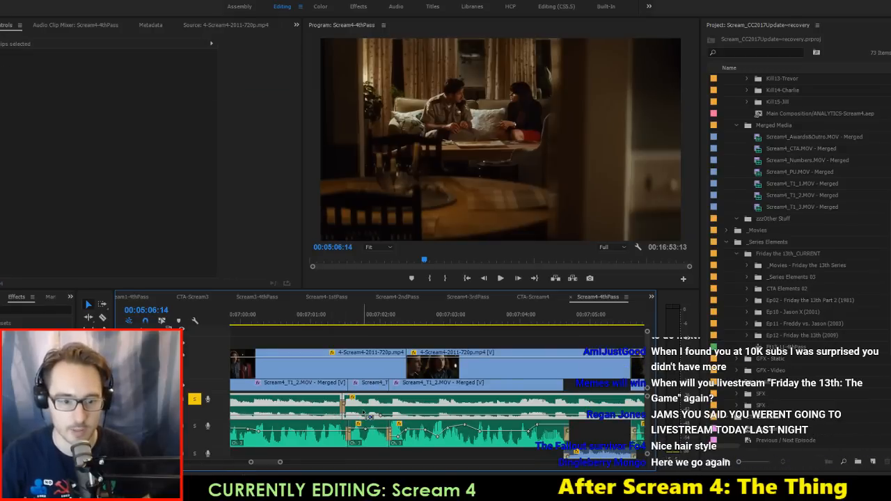
pyautogui.scroll(-8, 435, 401)
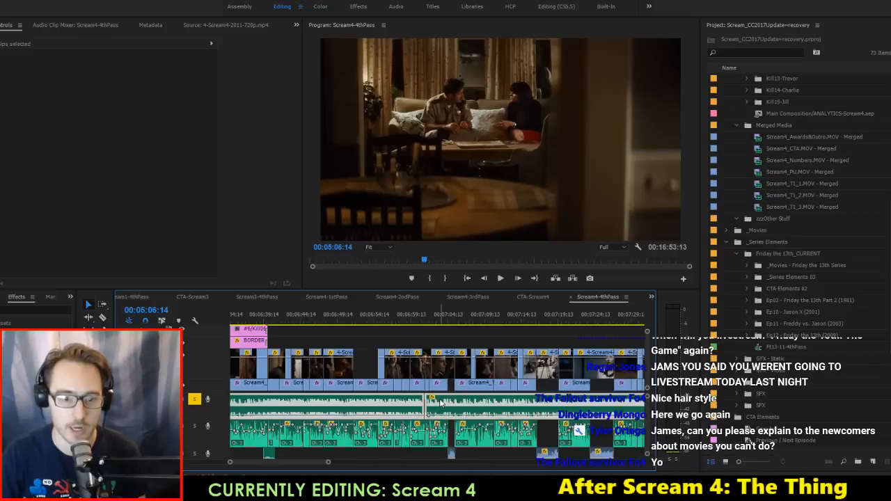
pyautogui.scroll(-6, 442, 405)
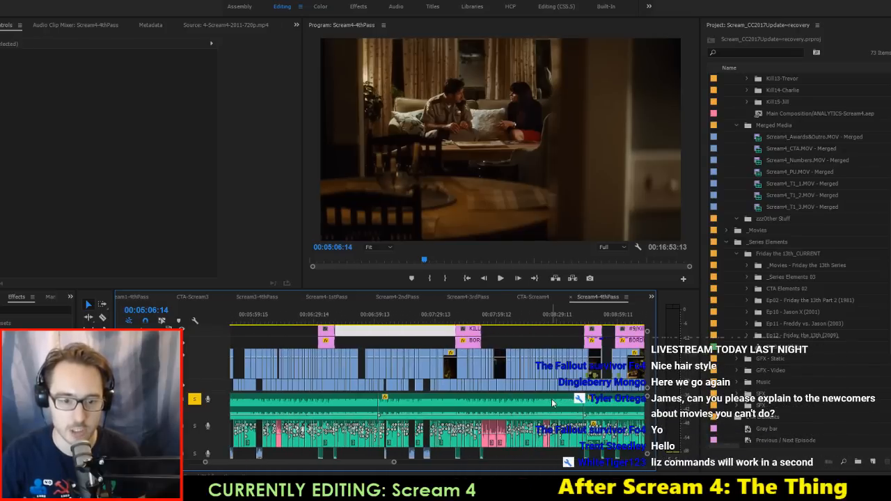
pyautogui.scroll(-5, 546, 401)
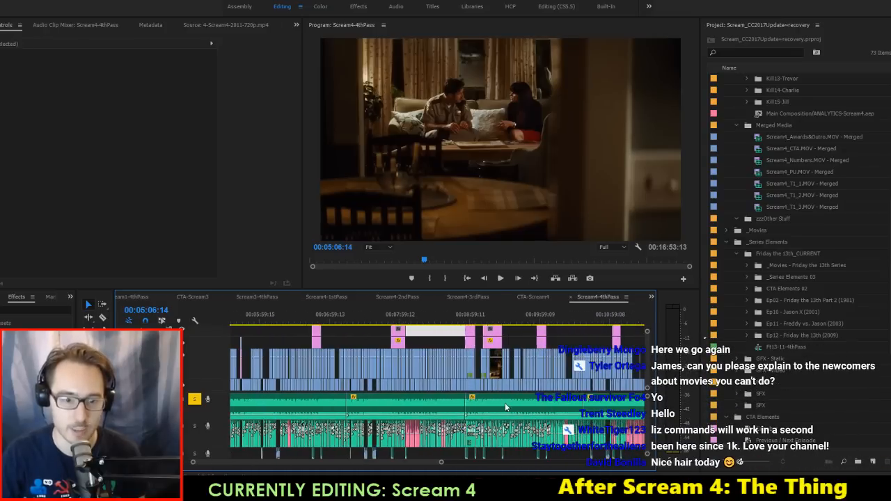
# Step: Duplicate the last Slow_Shock clip and place the copy just after it on the same track, starting at about 00:12:06
pyautogui.scroll(-2, 504, 403)
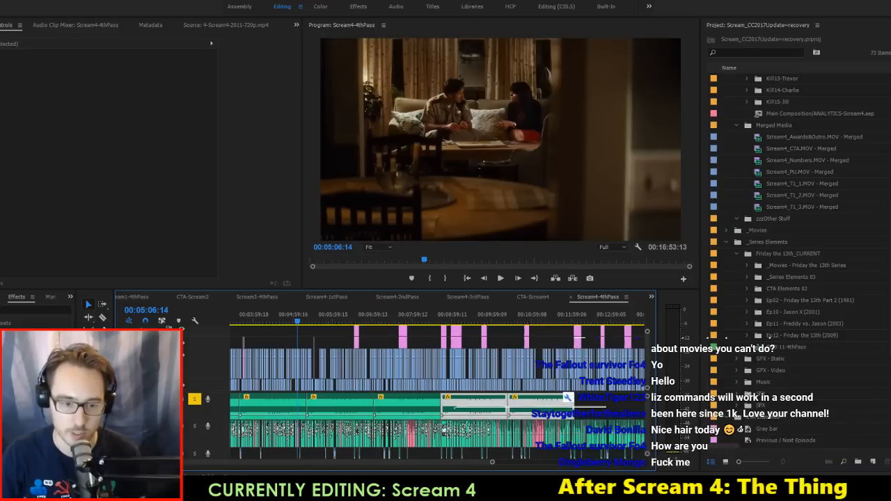
pyautogui.scroll(-4, 470, 403)
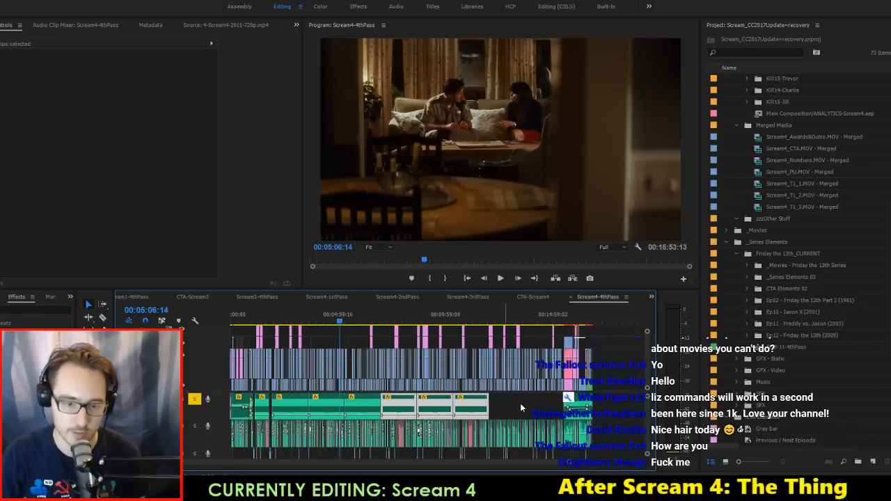
pyautogui.click(472, 408)
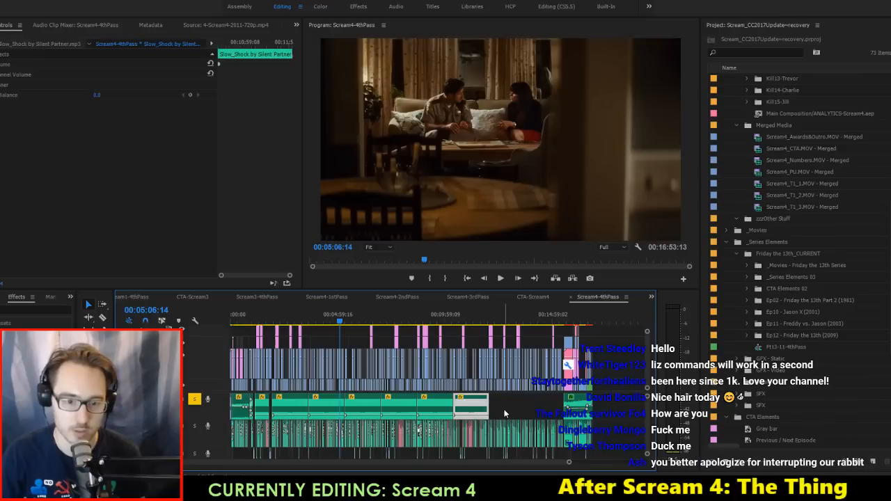
pyautogui.scroll(6, 504, 414)
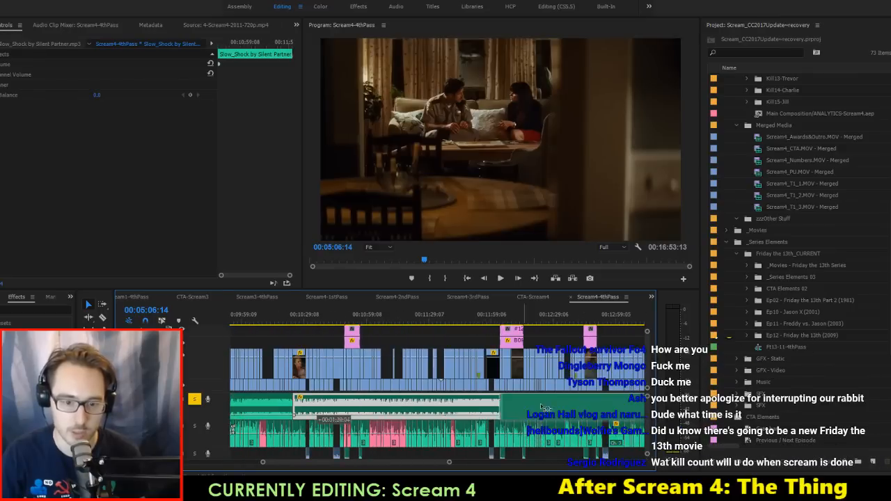
pyautogui.moveTo(541, 406); pyautogui.dragTo(533, 410)
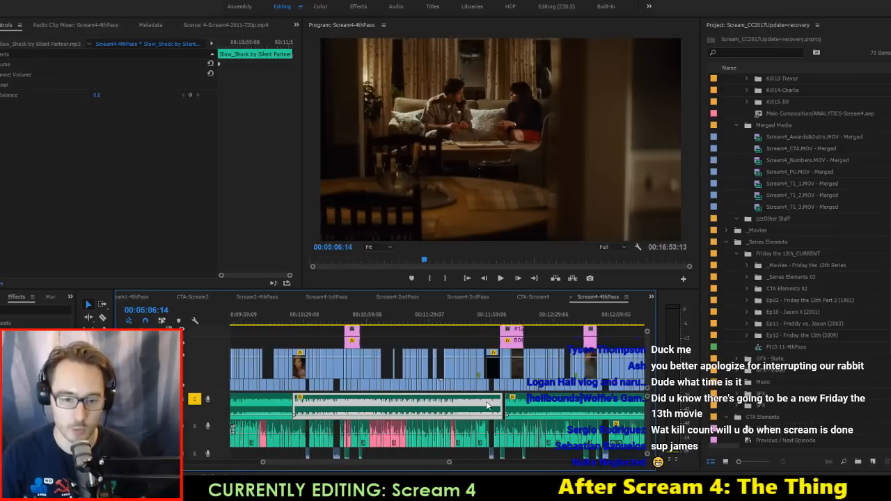
# Step: Close the gap before the copied Slow_Shock clip so it meets the previous clip at about 00:12:05
pyautogui.scroll(5, 540, 407)
pyautogui.click(538, 412)
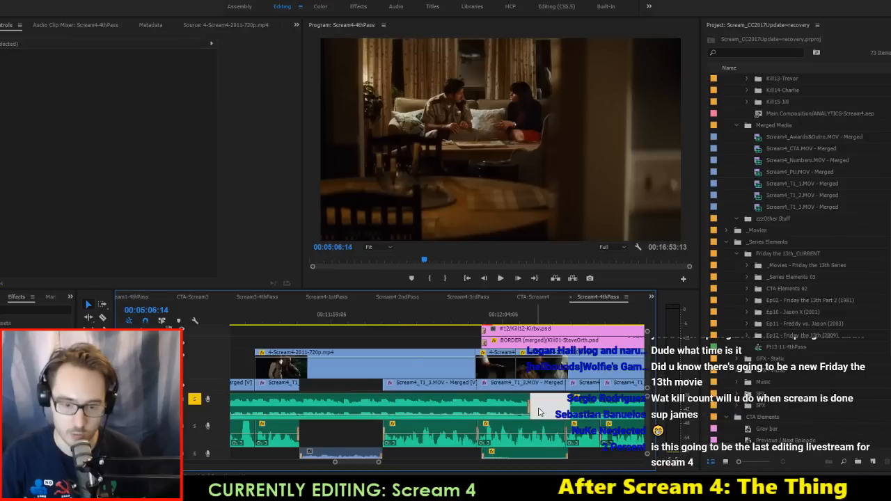
pyautogui.scroll(3, 549, 413)
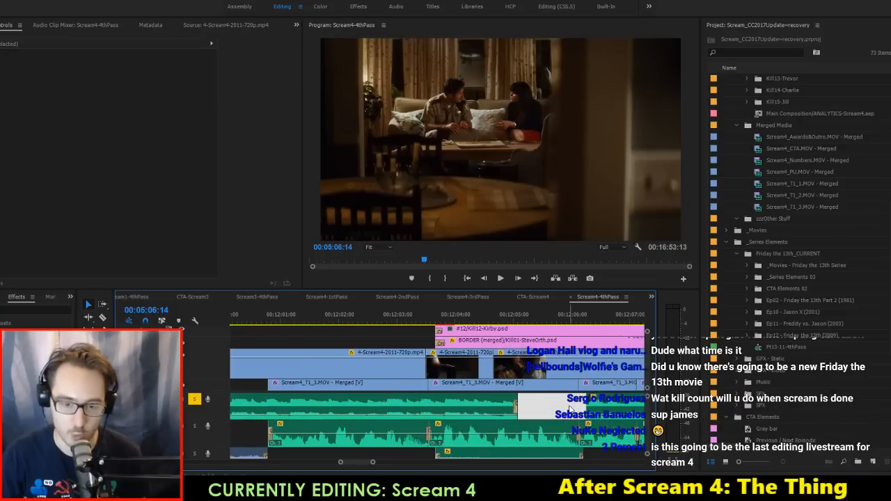
pyautogui.click(533, 414)
# Step: Replace the leftover transition at the 00:12:05 join with an audio crossfade spanning both Slow_Shock clips, and save the project
pyautogui.click(516, 409)
pyautogui.press('Delete')
pyautogui.click(531, 410)
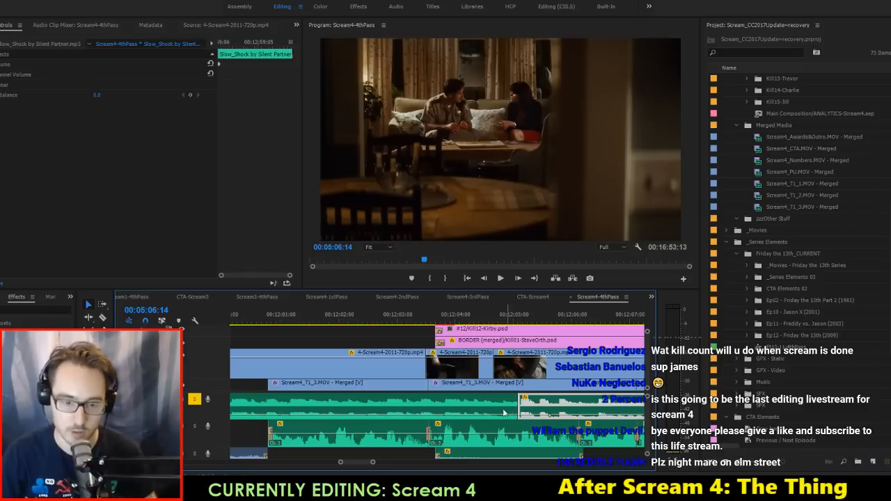
pyautogui.keyDown('shift'); pyautogui.click(500, 410); pyautogui.keyUp('shift')
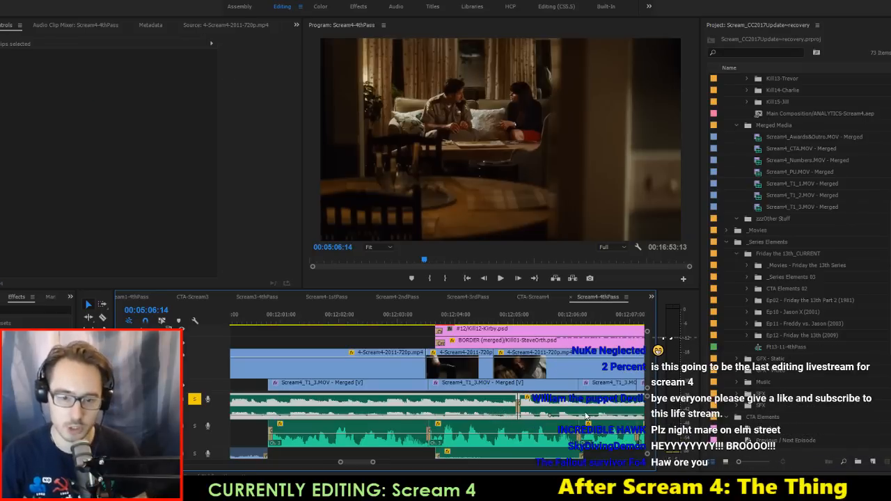
pyautogui.hotkey('ctrl', 's')
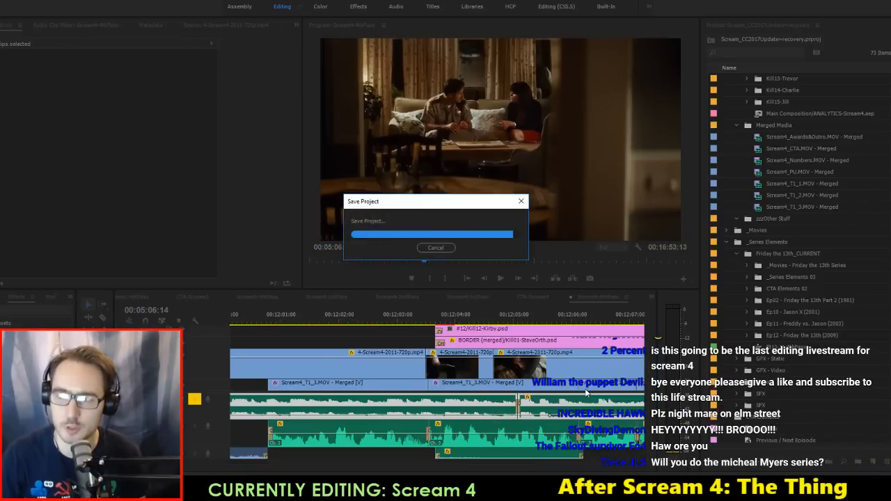
# Step: Duplicate the last Slow_Shock clip again and place the copy after it on the same track, starting at about 00:13:46
pyautogui.scroll(-6, 591, 386)
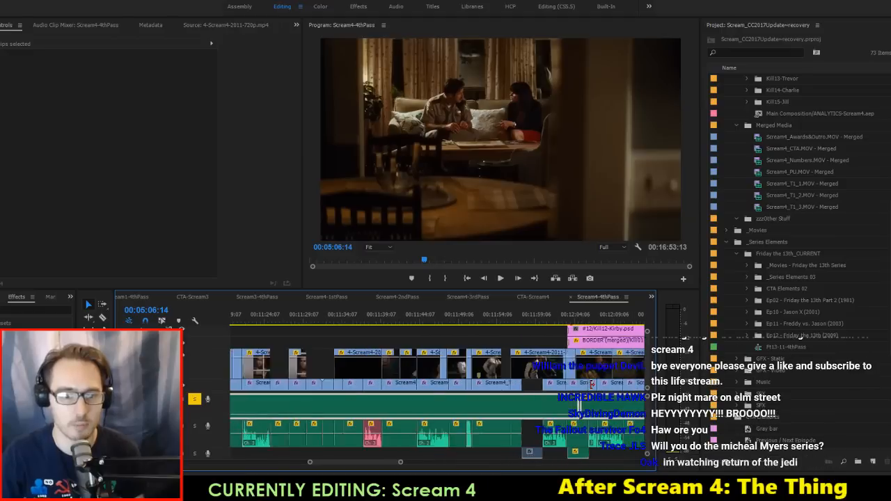
pyautogui.scroll(-5, 566, 341)
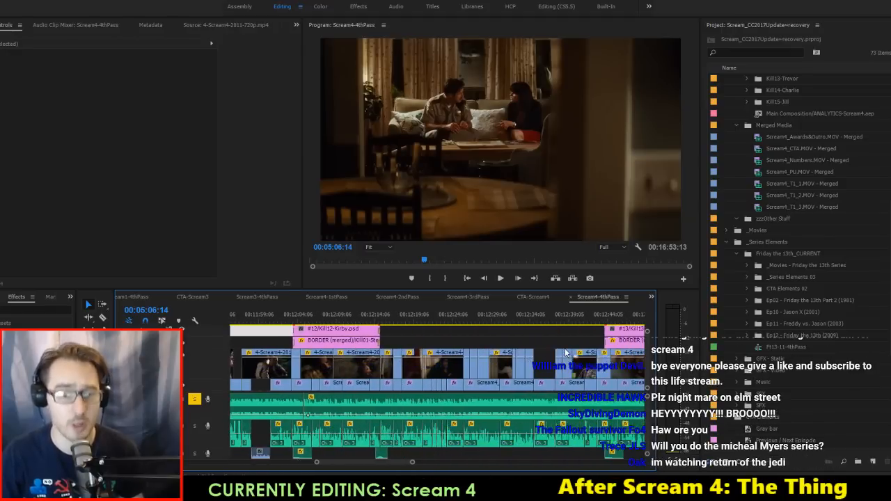
pyautogui.scroll(-5, 547, 382)
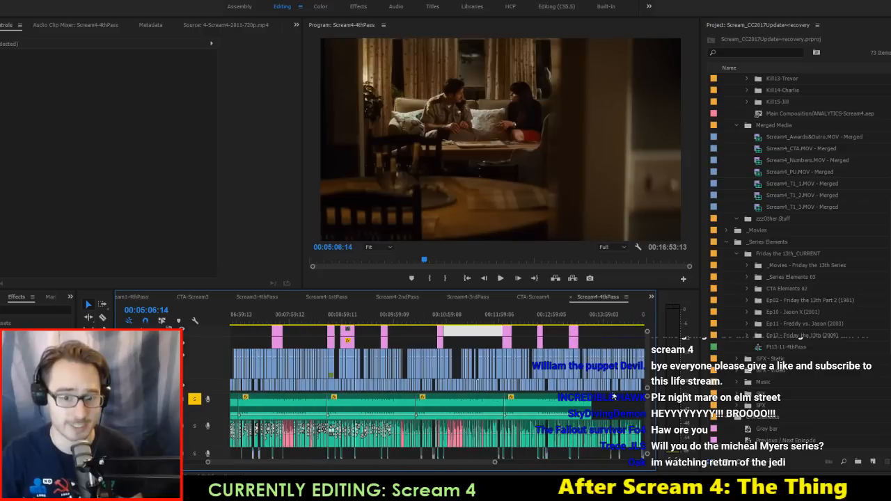
pyautogui.scroll(-3, 614, 405)
pyautogui.scroll(3, 589, 414)
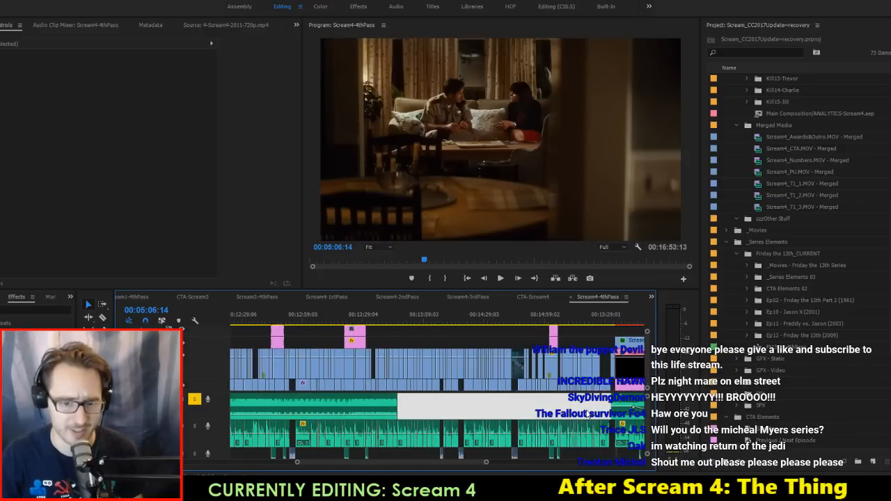
pyautogui.scroll(-2, 557, 411)
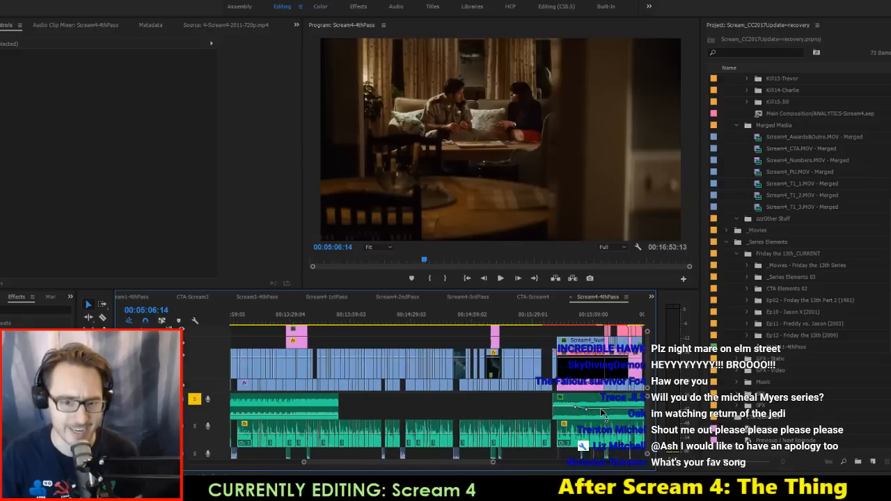
pyautogui.moveTo(537, 411); pyautogui.dragTo(443, 414)
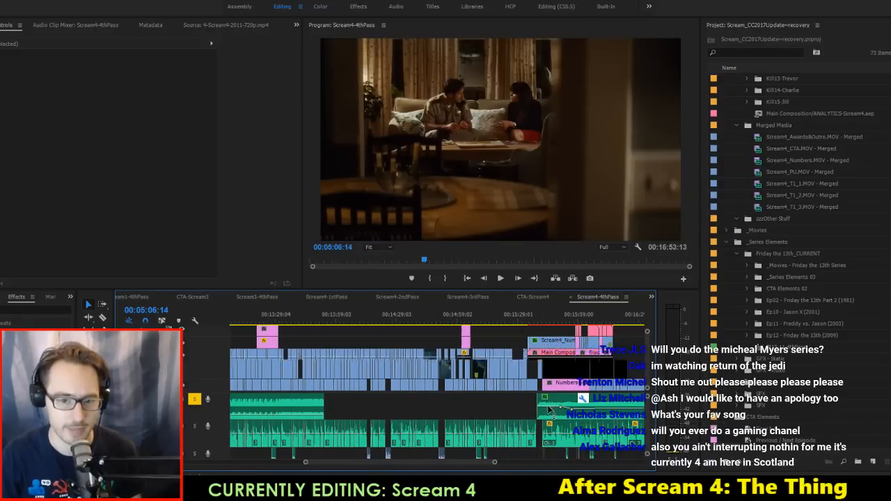
pyautogui.scroll(-3, 516, 410)
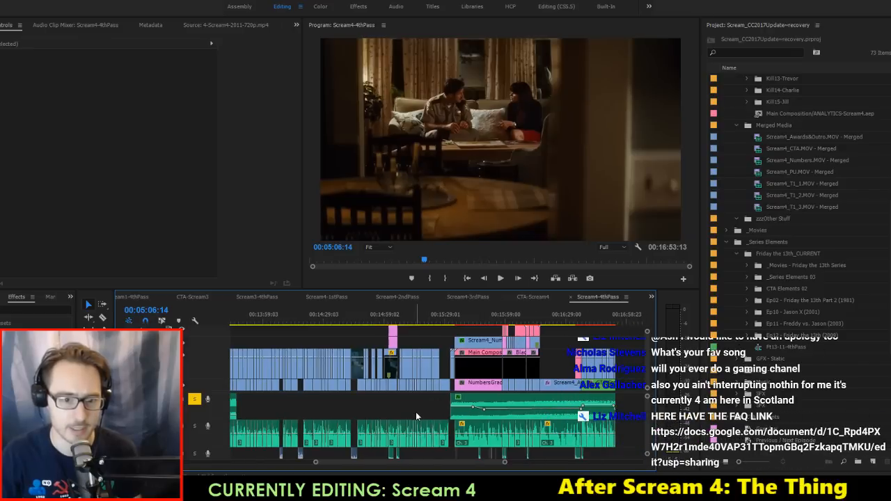
pyautogui.scroll(6, 415, 411)
pyautogui.click(350, 411)
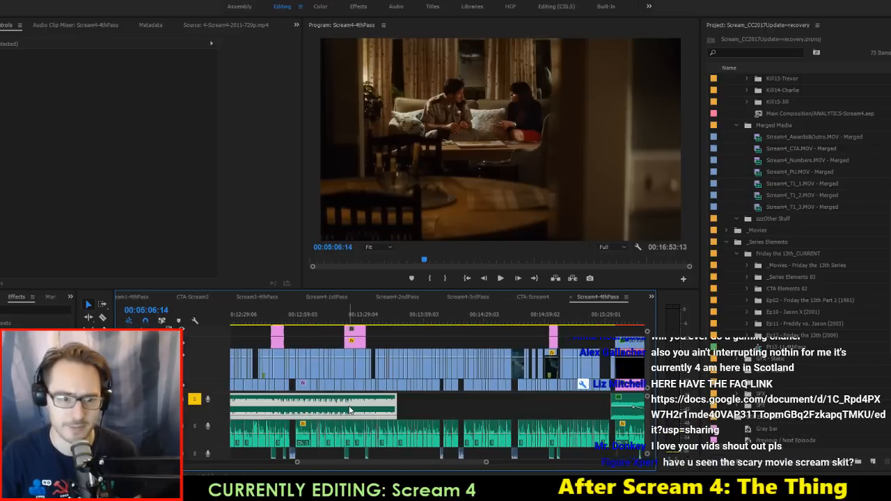
pyautogui.moveTo(350, 410); pyautogui.dragTo(555, 404)
# Step: Remove the leftover Constant Power transition at the 00:13:46 join and apply the default audio transition across both Slow_Shock clips
pyautogui.scroll(2, 567, 401)
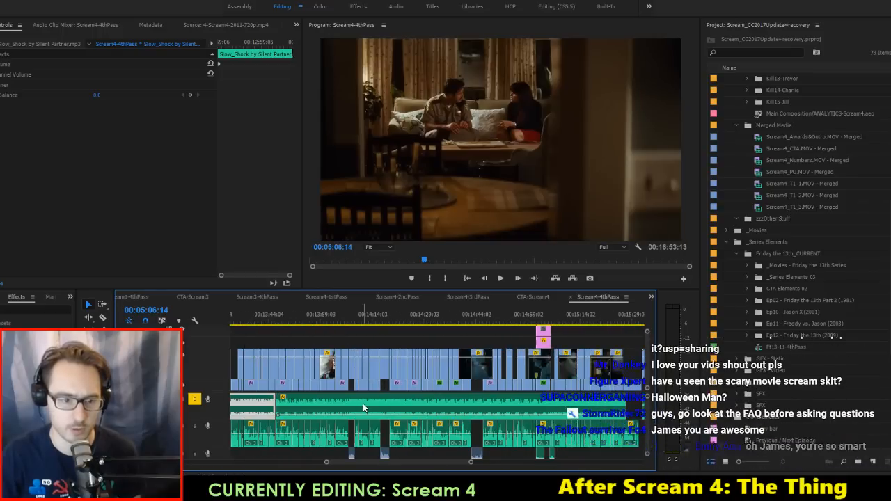
pyautogui.scroll(1, 363, 403)
pyautogui.scroll(2, 313, 403)
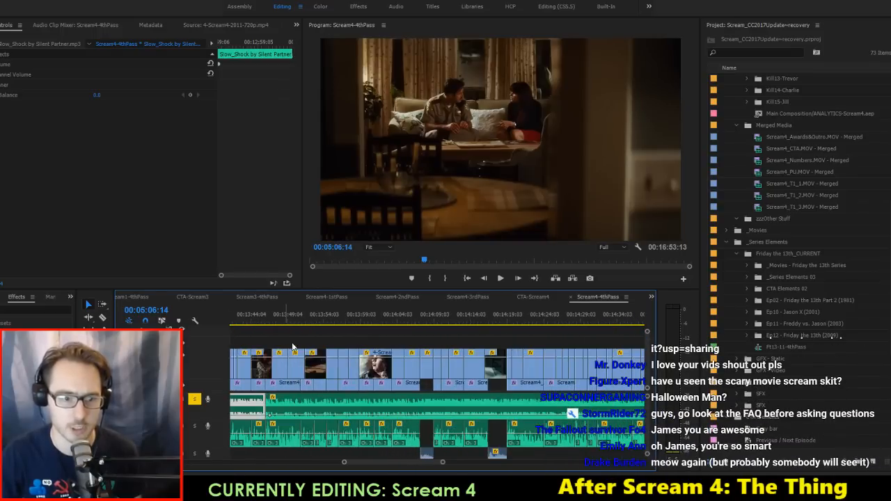
pyautogui.click(293, 347)
pyautogui.scroll(1, 269, 403)
pyautogui.scroll(3, 364, 410)
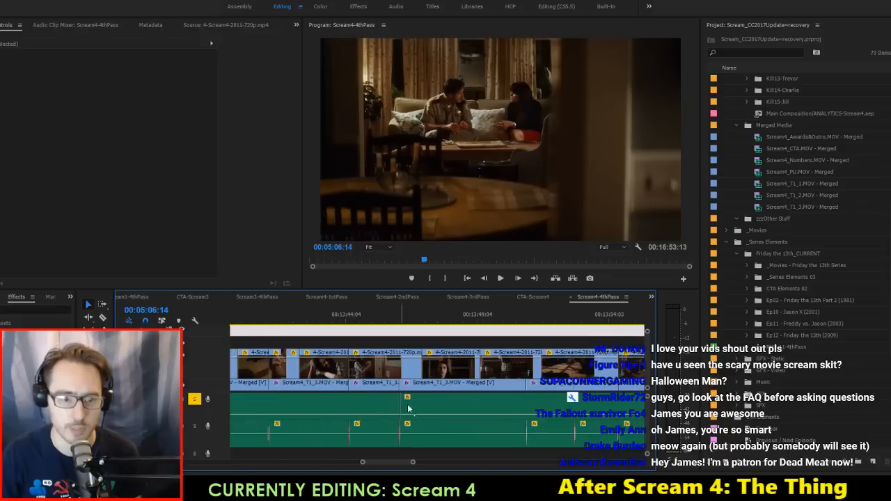
pyautogui.scroll(3, 414, 406)
pyautogui.click(381, 410)
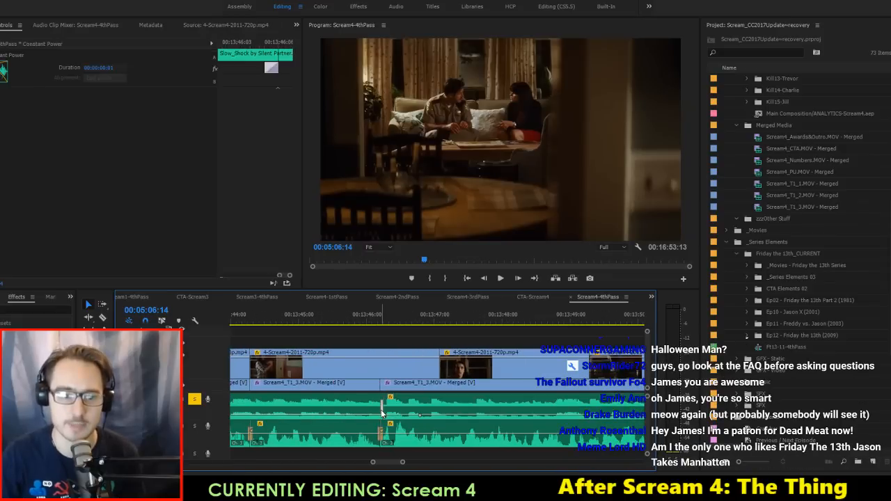
pyautogui.press('Delete')
pyautogui.click(396, 413)
pyautogui.keyDown('shift'); pyautogui.click(365, 411); pyautogui.keyUp('shift')
pyautogui.hotkey('ctrl', 'shift', 'd')
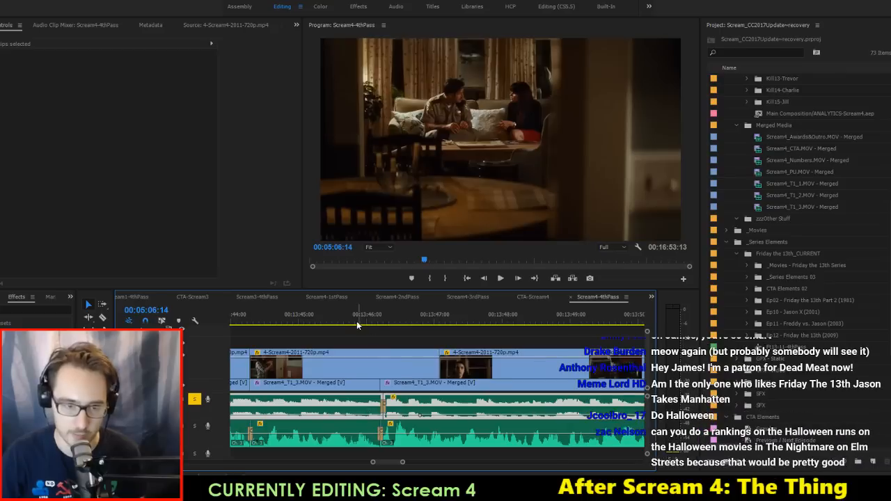
# Step: Play back the music join at about 00:13:46 and save the project
pyautogui.click(359, 322)
pyautogui.press('space')
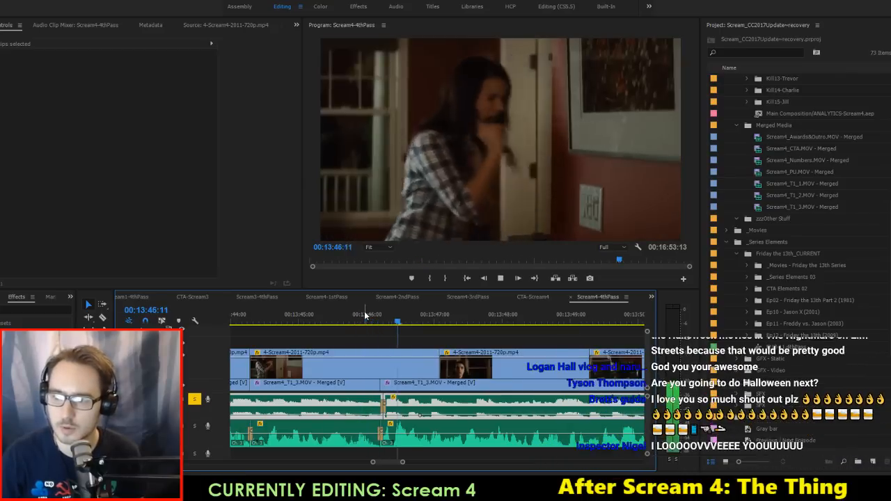
pyautogui.press('space')
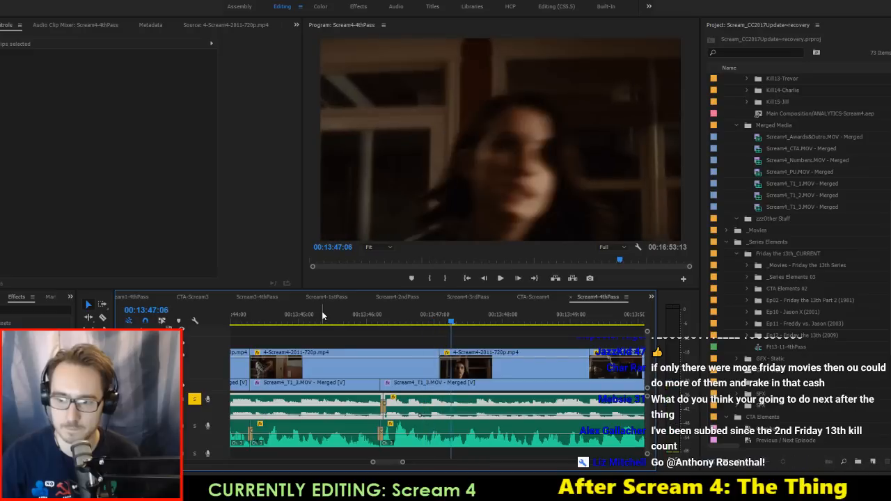
pyautogui.hotkey('ctrl', 's')
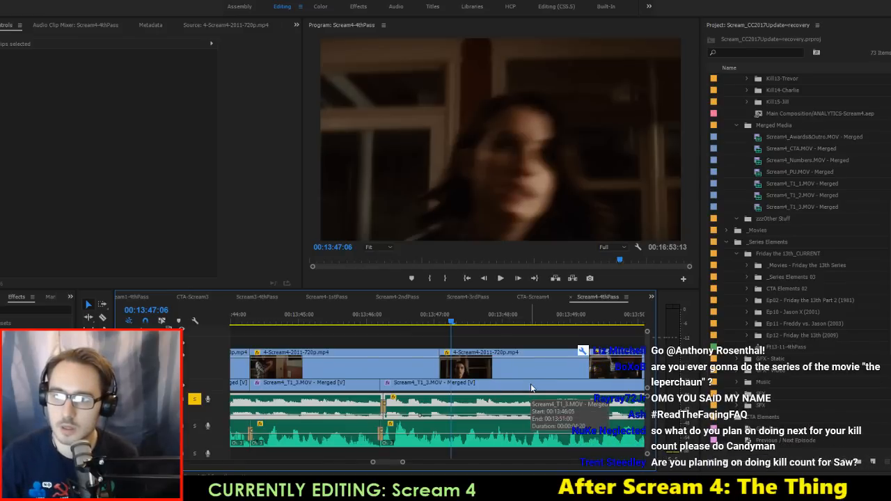
# Step: Split the last Slow_Shock clip with the Razor tool at about 00:14:46, where the narration resumes after the movie clip
pyautogui.scroll(-10, 531, 383)
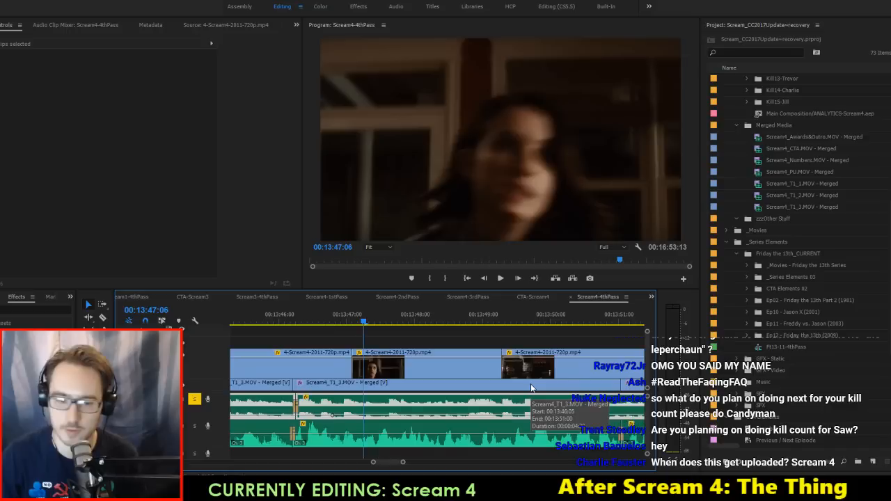
pyautogui.scroll(-8, 530, 386)
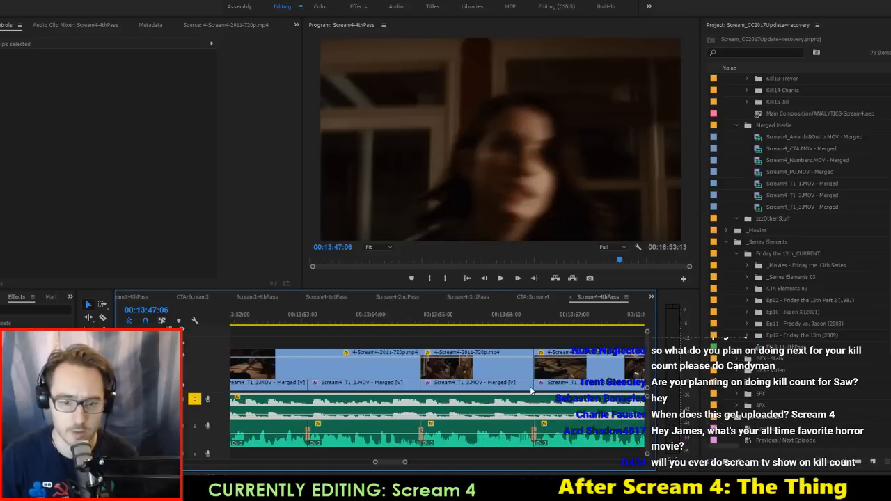
pyautogui.scroll(-3, 529, 386)
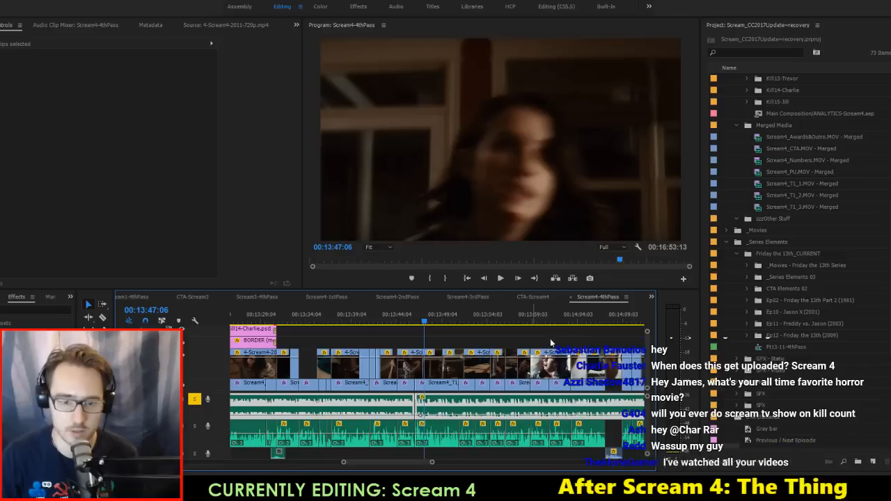
pyautogui.scroll(-10, 560, 386)
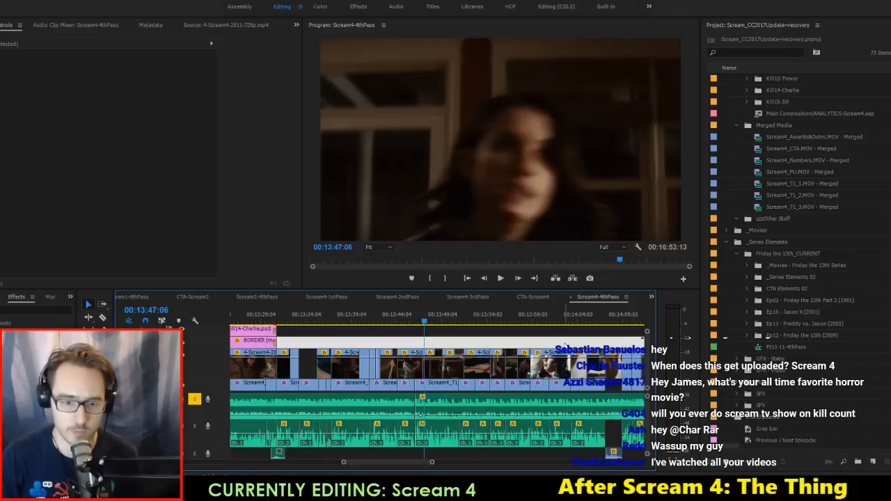
pyautogui.scroll(-10, 558, 386)
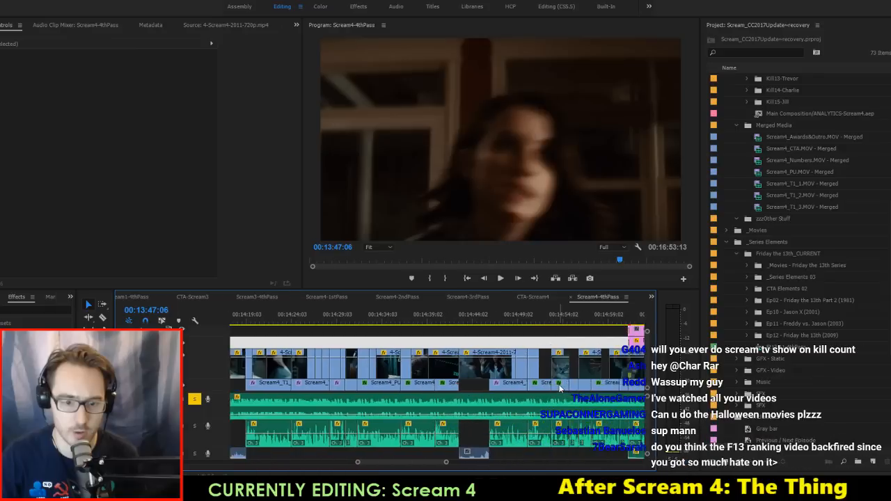
pyautogui.click(506, 410)
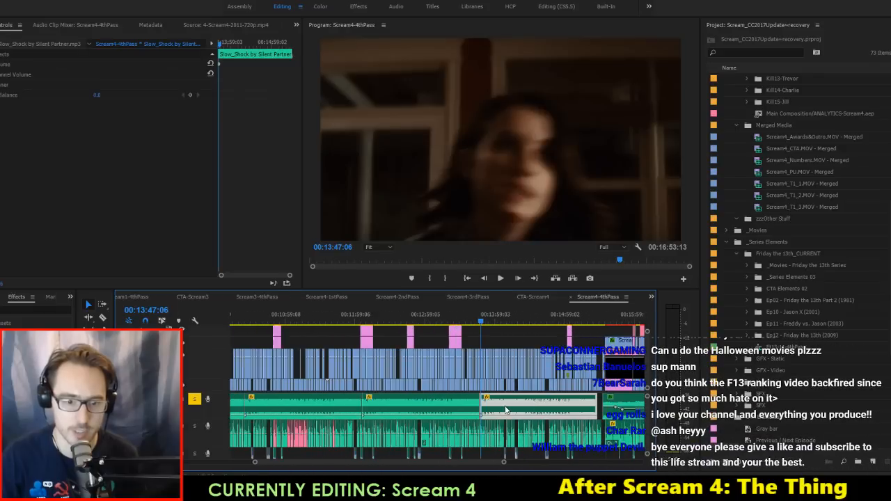
pyautogui.scroll(10, 555, 406)
pyautogui.press('c')
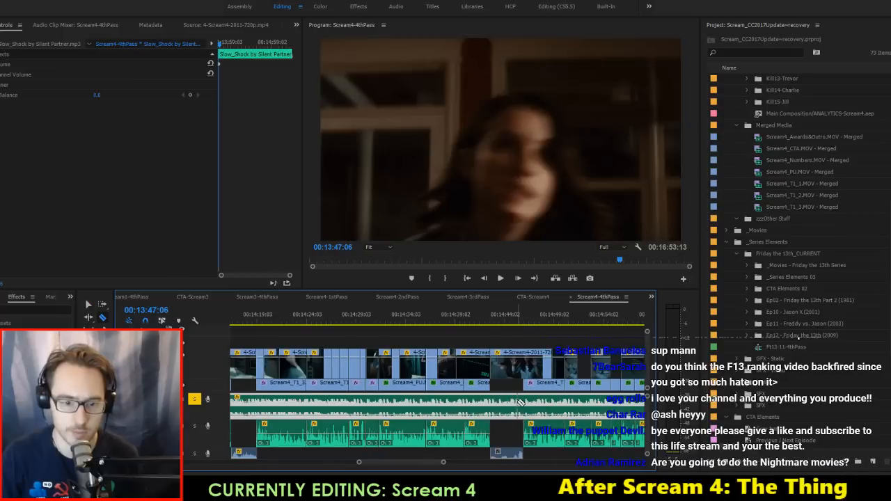
pyautogui.click(525, 402)
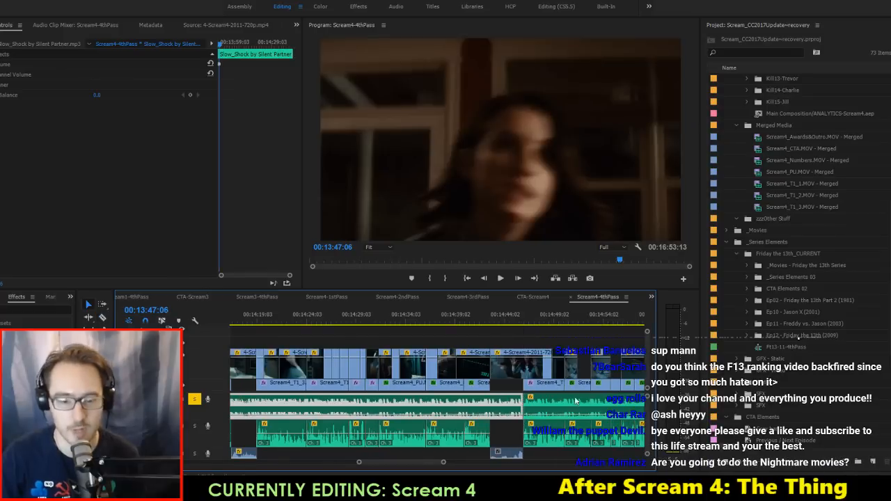
# Step: Delete the Slow_Shock segment under the movie clip at about 00:14:43, apply the default audio transition at the break's start, and save the project
pyautogui.moveTo(485, 408); pyautogui.dragTo(490, 408)
pyautogui.scroll(7, 502, 407)
pyautogui.click(487, 412)
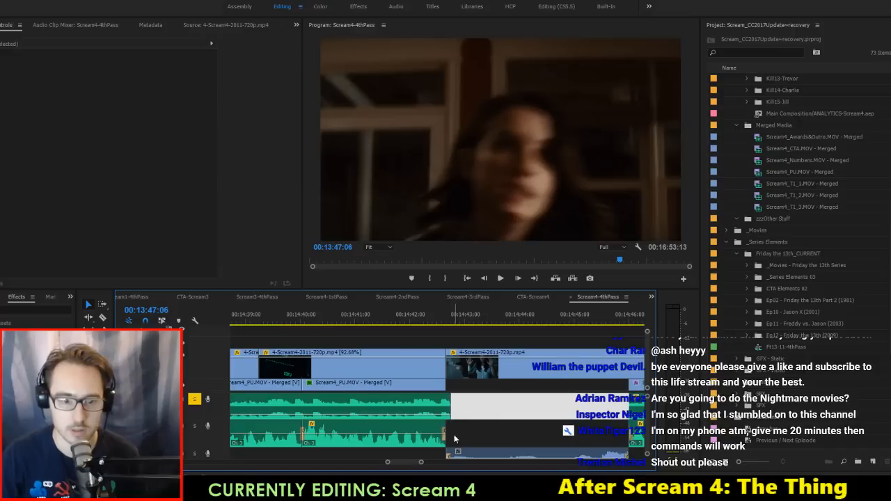
pyautogui.moveTo(469, 404); pyautogui.dragTo(449, 432)
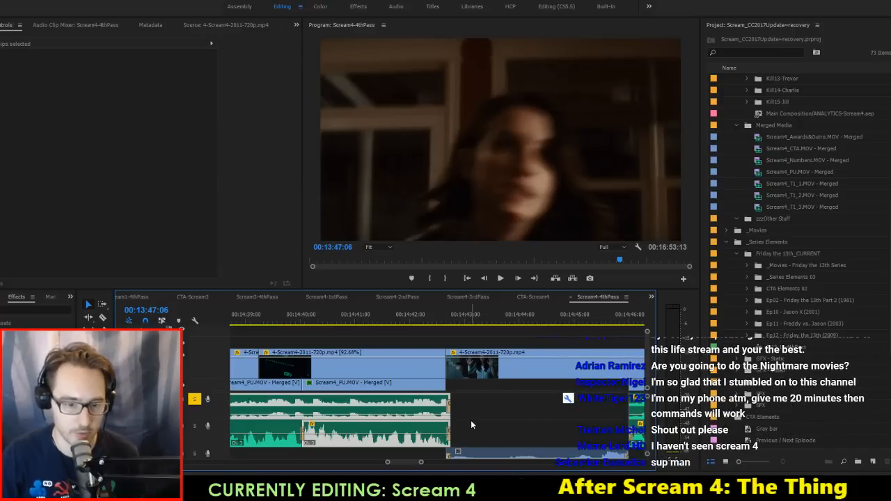
pyautogui.hotkey('ctrl', 's')
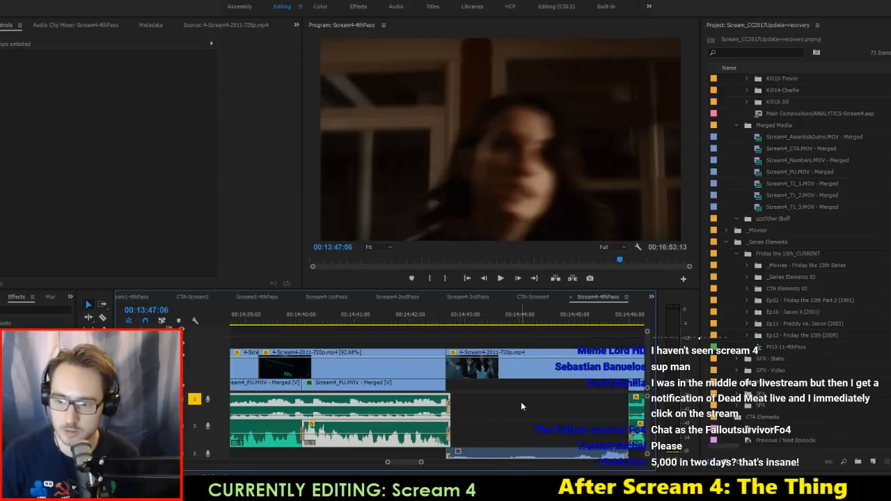
# Step: Try extending the last Slow_Shock clip to the numbers section music at about 00:15:32 and slipping its content so the quiet part starts earlier
pyautogui.click(535, 411)
pyautogui.scroll(-1, 536, 411)
pyautogui.scroll(-1, 535, 414)
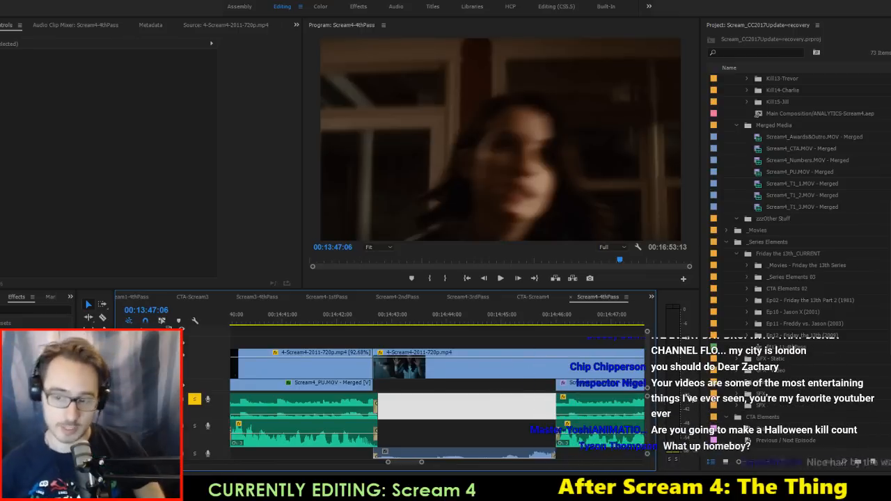
pyautogui.scroll(-10, 492, 364)
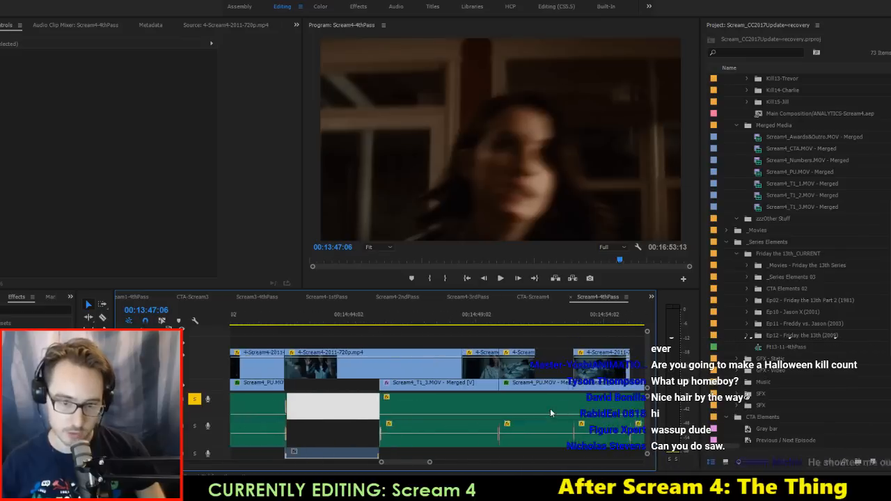
pyautogui.scroll(-6, 557, 404)
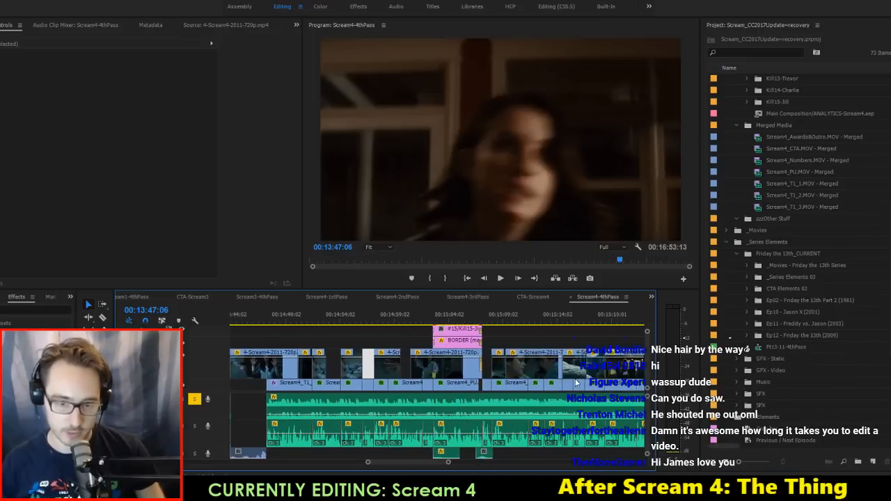
pyautogui.scroll(-2, 570, 395)
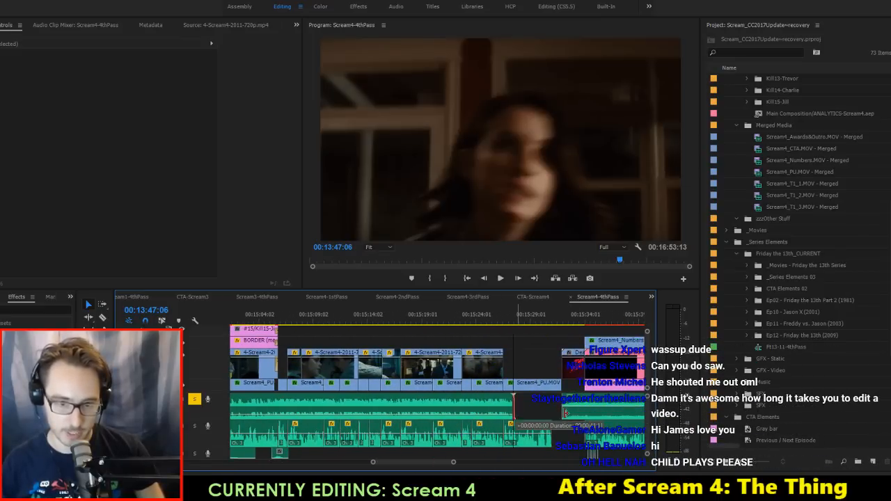
pyautogui.moveTo(566, 413); pyautogui.dragTo(562, 412)
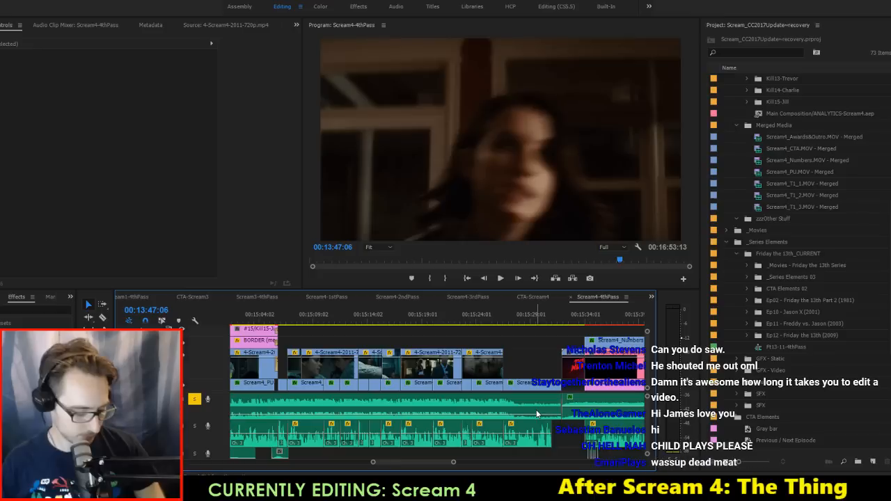
pyautogui.click(540, 407)
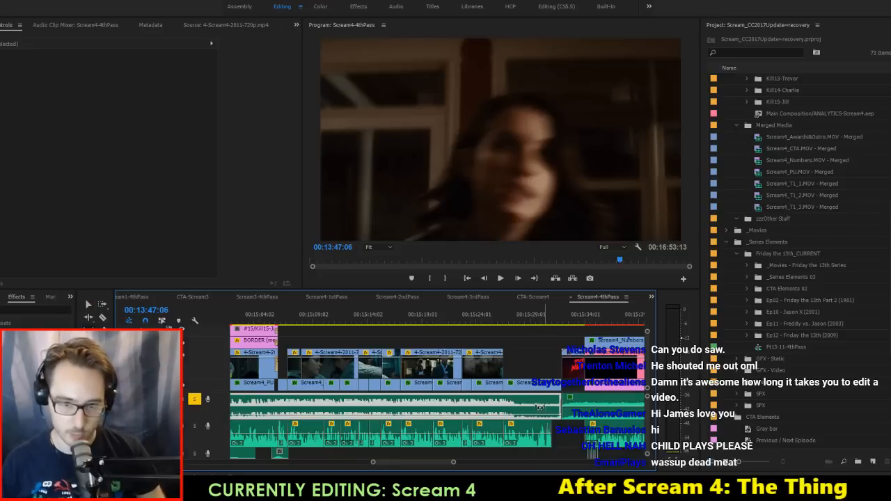
pyautogui.moveTo(542, 407); pyautogui.dragTo(519, 404)
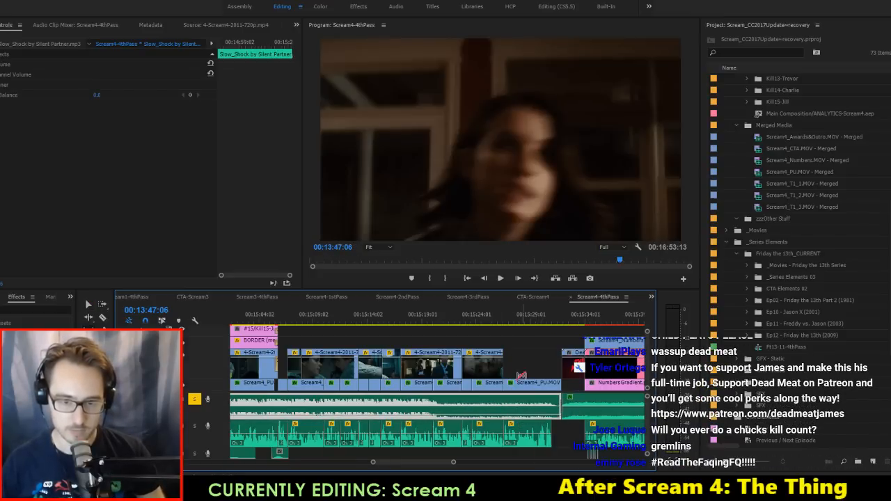
# Step: Play back the slipped Slow_Shock music from about 00:15:28, just before the numbers section
pyautogui.click(524, 322)
pyautogui.press('space')
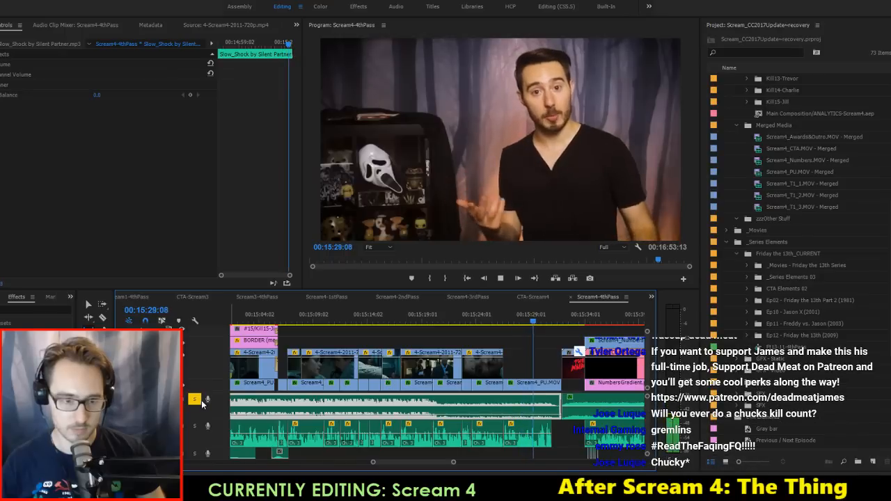
pyautogui.press('space')
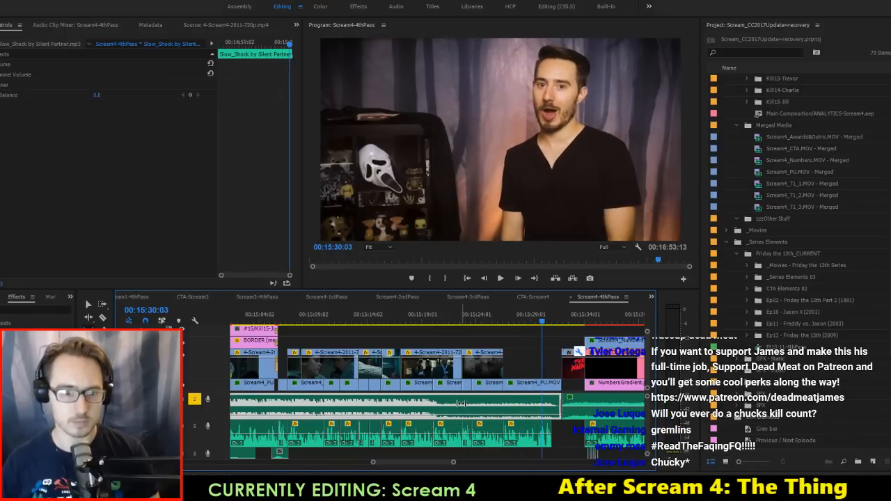
# Step: Delete the last Slow_Shock clip before the numbers section, open the Scream3-4thPass sequence, and save the project
pyautogui.press('Delete')
pyautogui.click(398, 297)
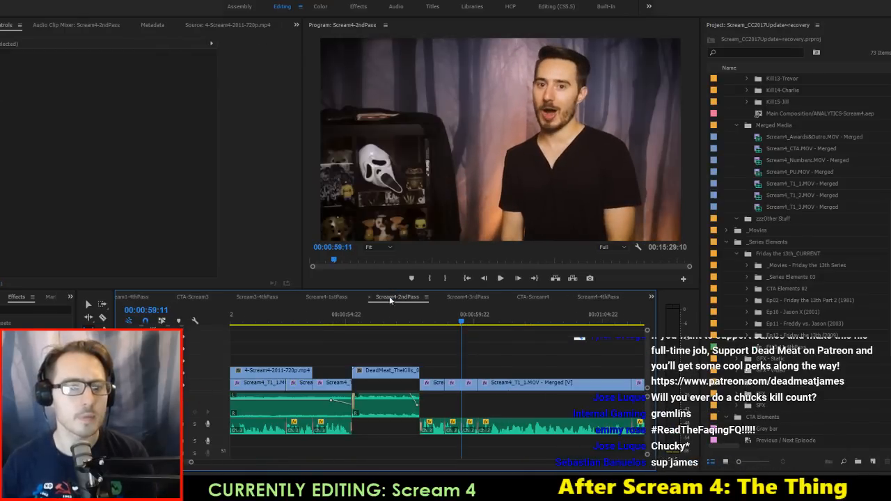
pyautogui.click(259, 296)
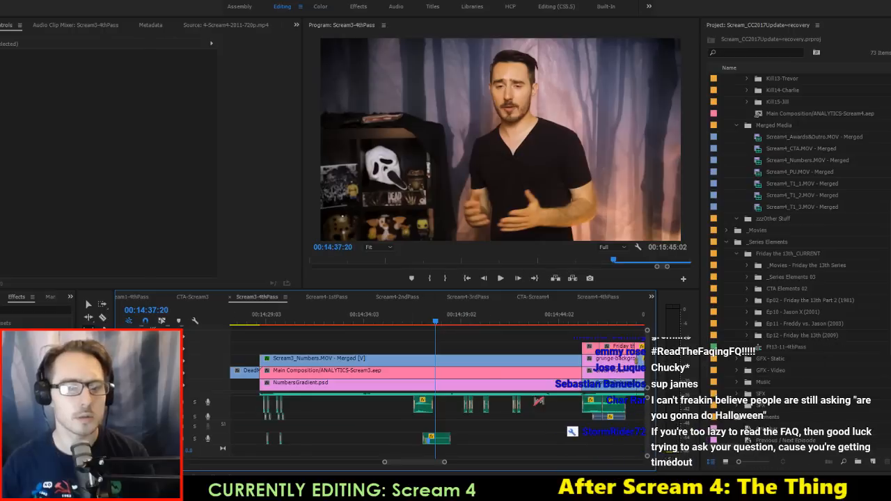
pyautogui.hotkey('ctrl', 's')
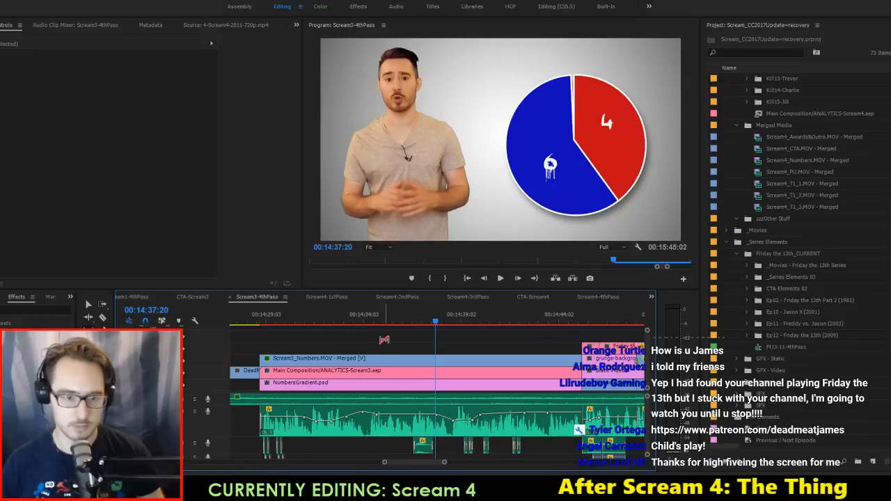
# Step: Locate the Slow_Shock clips before the numbers section in Scream3-4thPass and copy the last one leading into it
pyautogui.scroll(5, 479, 426)
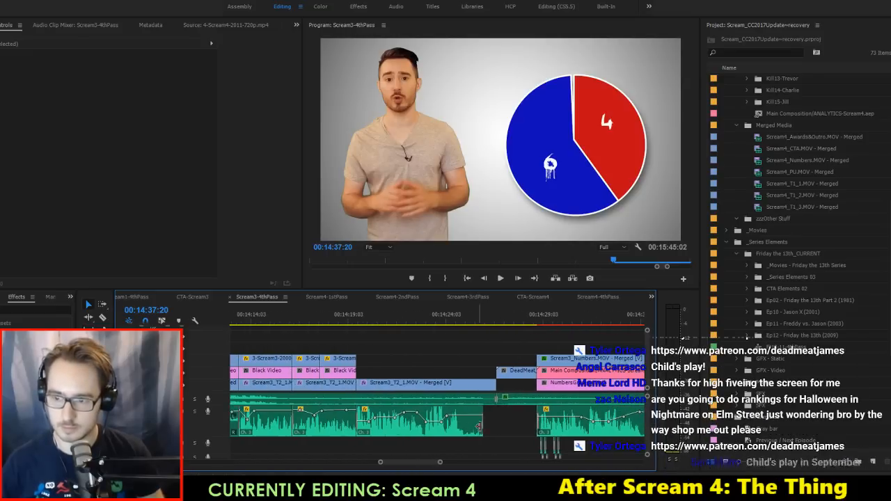
pyautogui.scroll(1, 479, 426)
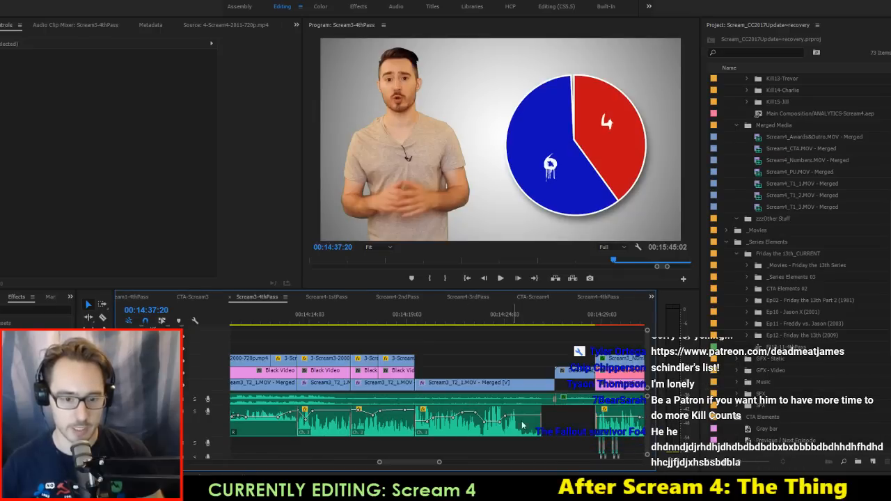
pyautogui.scroll(-2, 523, 425)
pyautogui.scroll(4, 402, 422)
pyautogui.keyDown('alt'); pyautogui.scroll(-2, 326, 403); pyautogui.keyUp('alt')
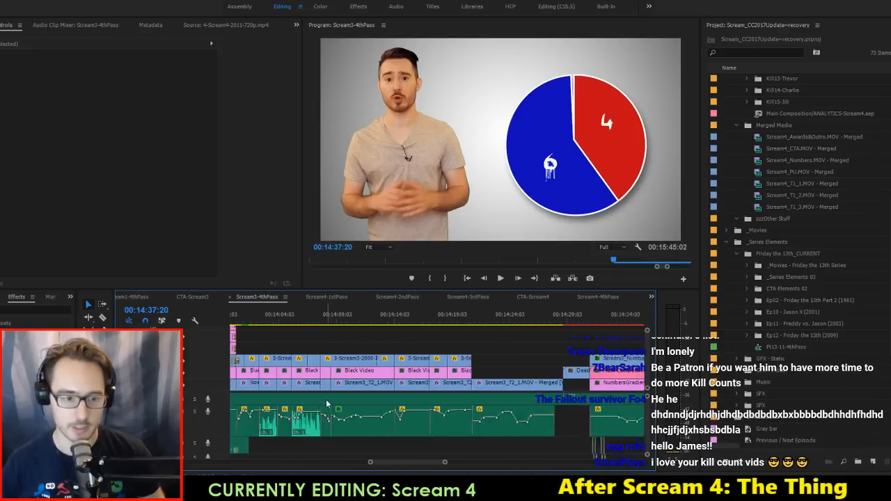
pyautogui.keyDown('alt'); pyautogui.scroll(-3, 326, 404); pyautogui.keyUp('alt')
pyautogui.click(319, 404)
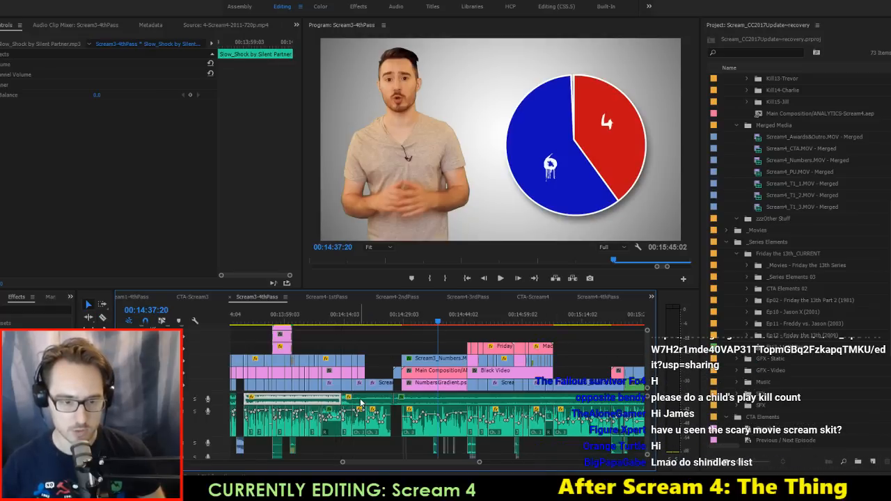
# Step: Paste the copied Slow_Shock clip into Scream4-4thPass and move it to end at the numbers section music, about 00:15:32
pyautogui.click(610, 295)
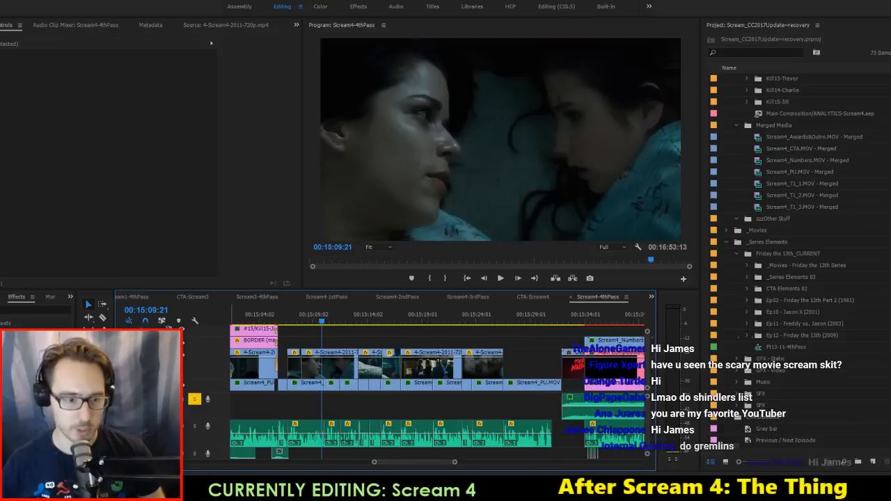
pyautogui.hotkey('ctrl', 'v')
pyautogui.moveTo(407, 404); pyautogui.dragTo(502, 408)
# Step: Extend the start of the pasted Slow_Shock clip back to about 00:14:46, where the narration resumes, and save the project
pyautogui.scroll(3, 440, 418)
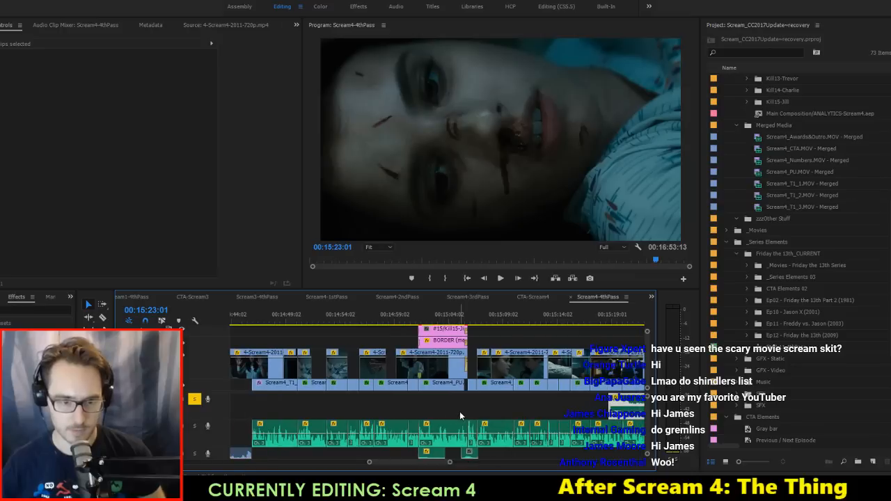
pyautogui.scroll(-2, 459, 412)
pyautogui.click(495, 407)
pyautogui.moveTo(582, 407); pyautogui.dragTo(294, 407)
pyautogui.click(335, 407)
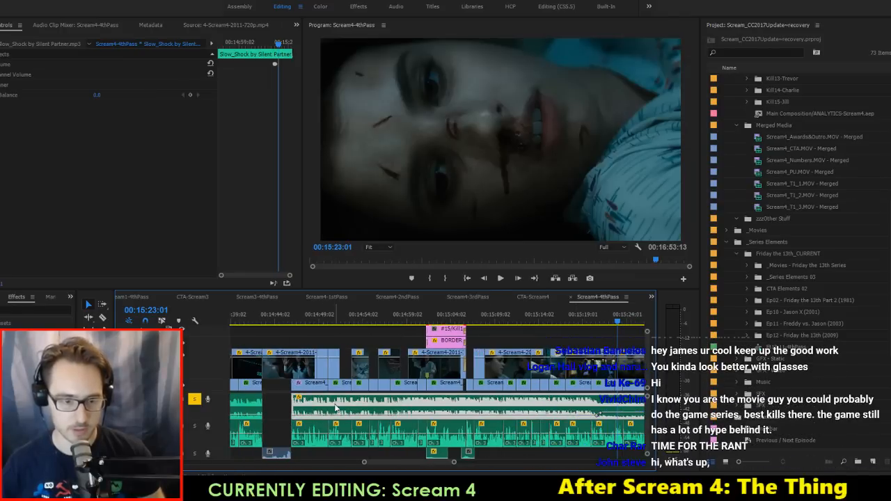
pyautogui.scroll(-1, 577, 391)
pyautogui.hotkey('ctrl', 's')
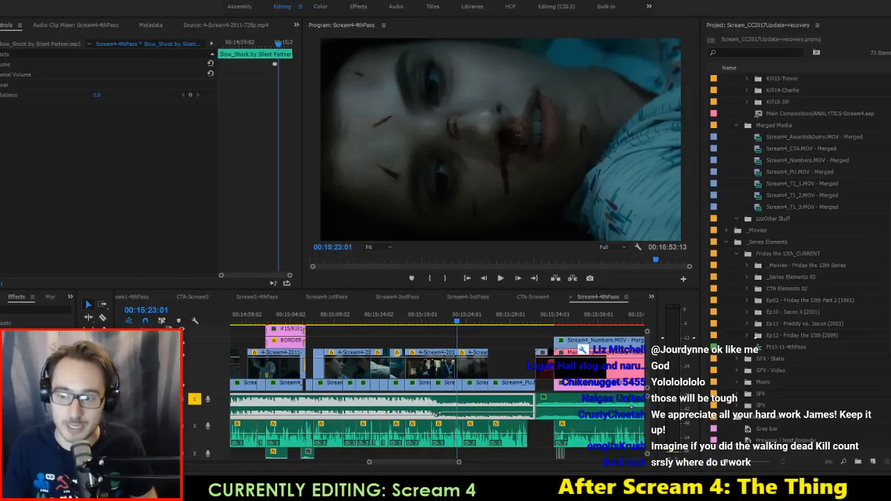
# Step: Play back the music's re-entry from about 00:14:45 and save the project
pyautogui.click(480, 331)
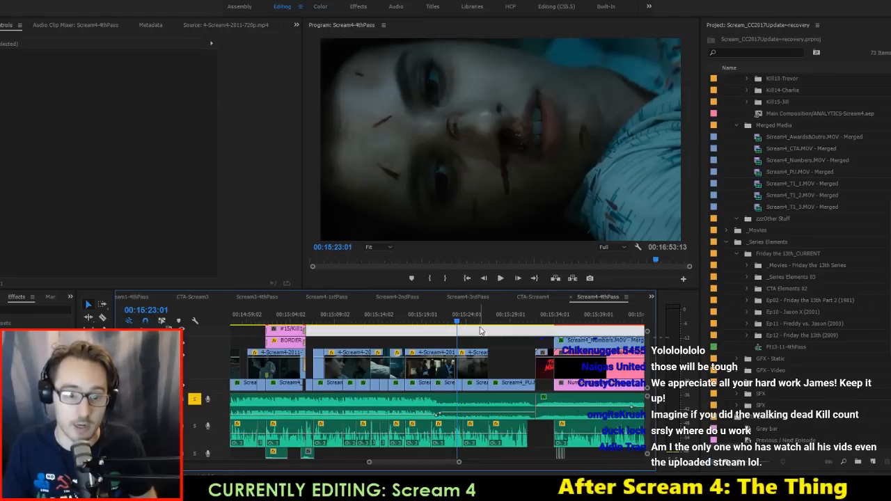
pyautogui.scroll(5, 438, 416)
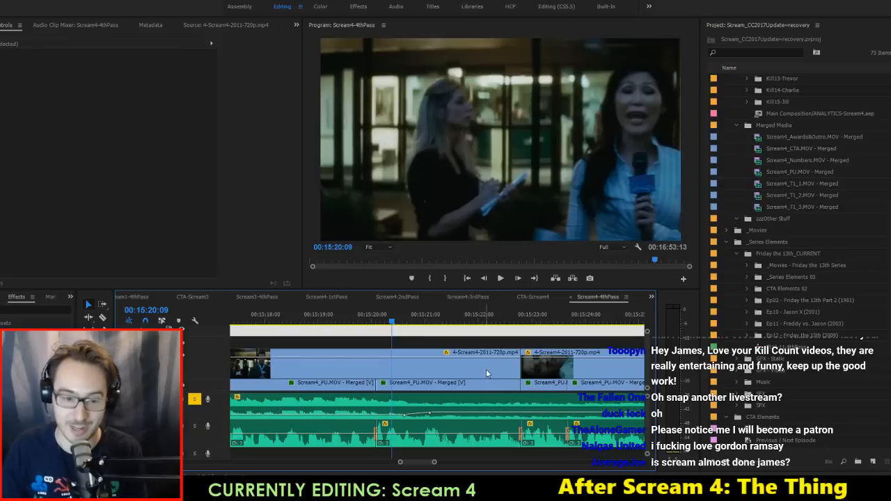
pyautogui.scroll(3, 414, 378)
pyautogui.scroll(-4, 386, 378)
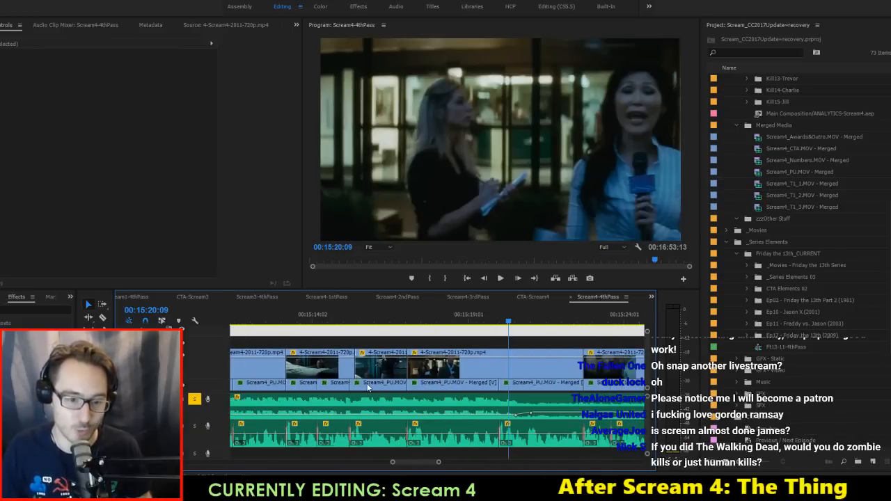
pyautogui.scroll(4, 378, 362)
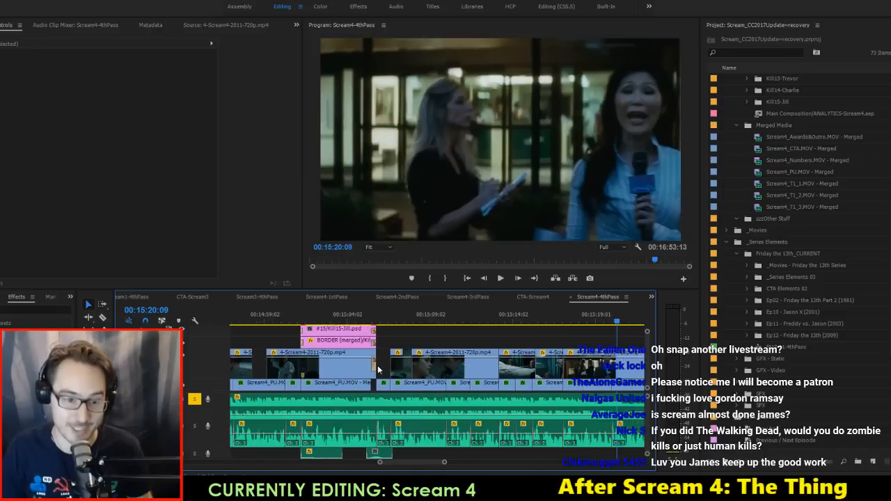
pyautogui.scroll(2, 381, 384)
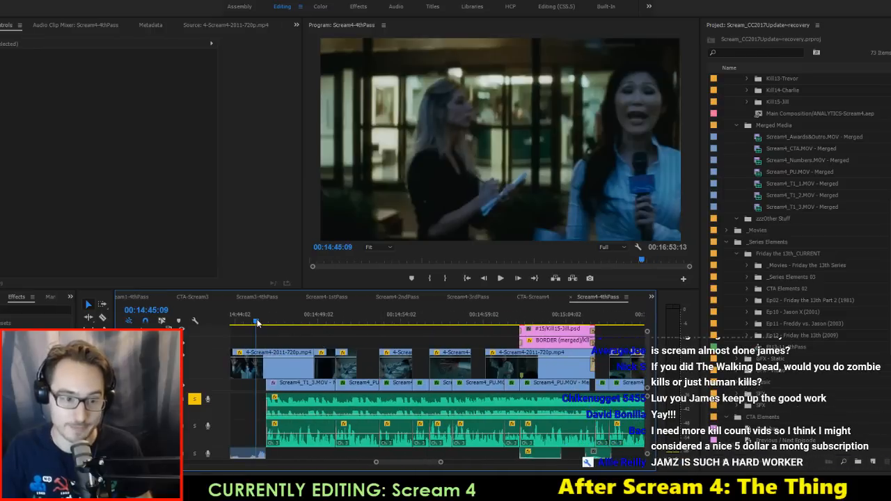
pyautogui.click(257, 323)
pyautogui.press('space')
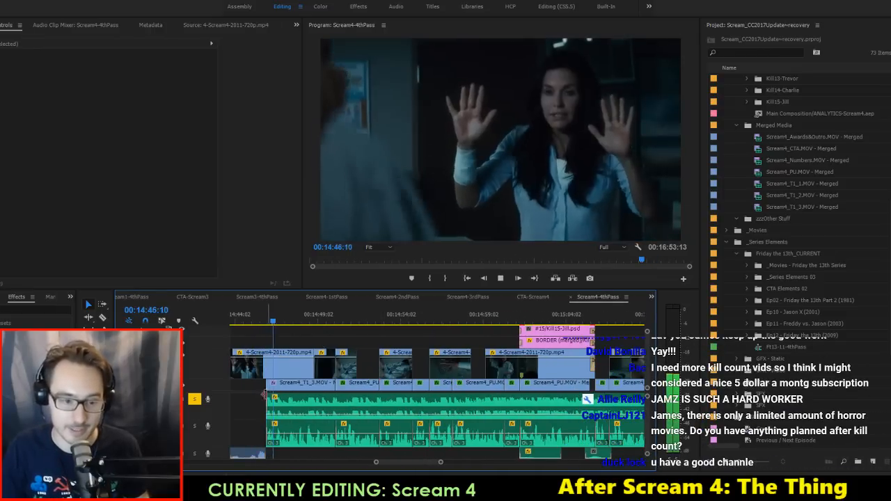
pyautogui.hotkey('ctrl', 's')
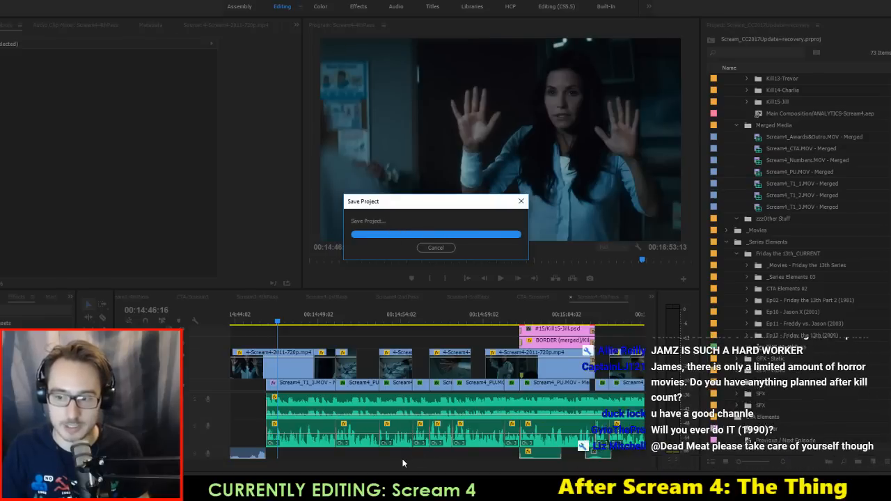
# Step: Cut the Slow_Shock music at both ends of the movie clip at about 00:03:40 and delete the segment between the cuts
pyautogui.moveTo(402, 461); pyautogui.dragTo(213, 453)
pyautogui.press('c')
pyautogui.scroll(2, 359, 408)
pyautogui.scroll(3, 363, 407)
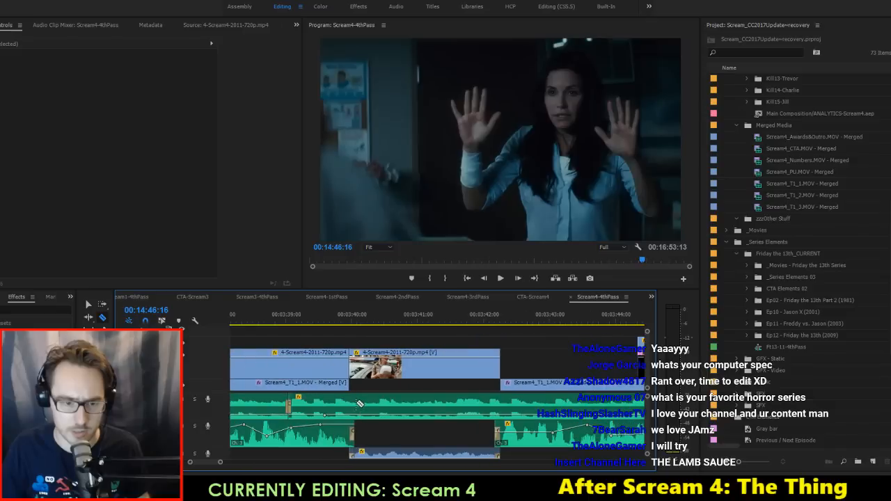
pyautogui.click(454, 416)
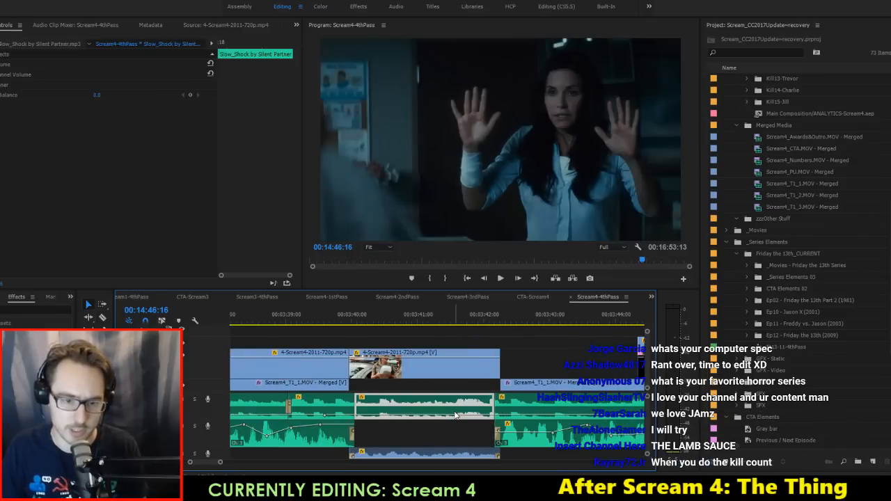
pyautogui.press('Delete')
# Step: Cut the Slow_Shock music at both ends of the movie clip's audio at about 00:04:10–00:04:12 and delete the segment between
pyautogui.scroll(-5, 463, 404)
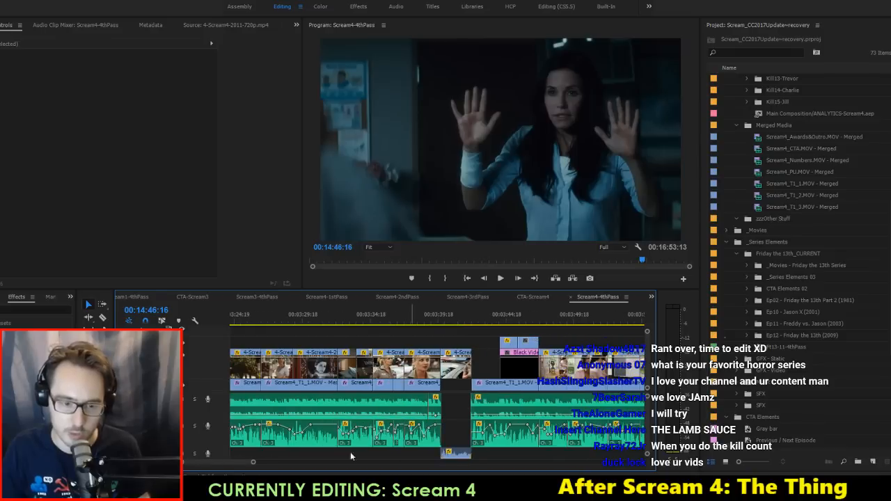
pyautogui.scroll(-5, 236, 462)
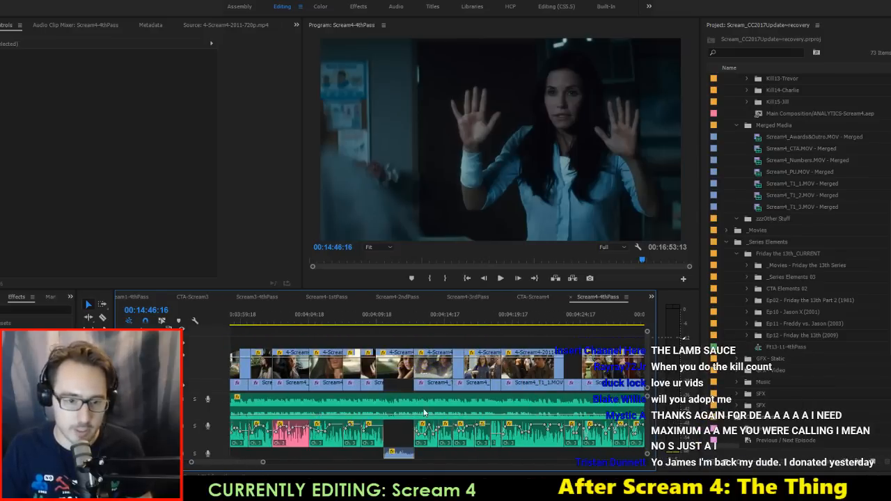
pyautogui.scroll(5, 424, 413)
pyautogui.click(362, 439)
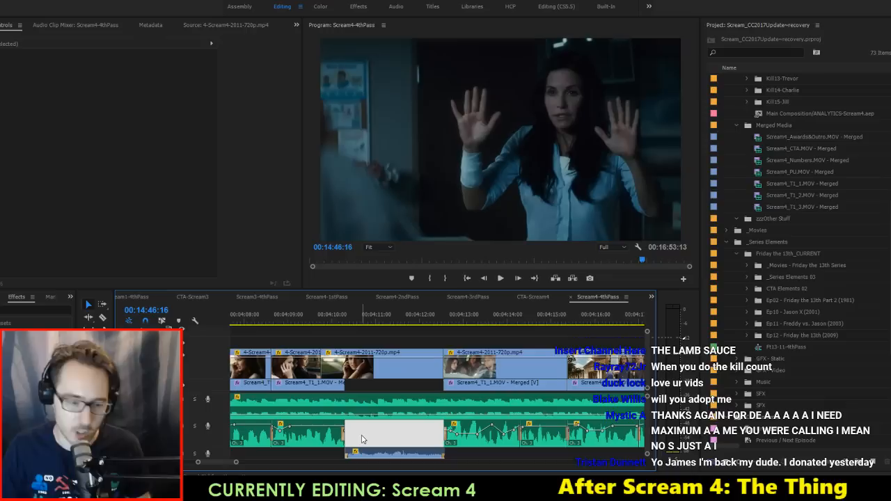
pyautogui.press('c')
pyautogui.click(348, 404)
pyautogui.click(448, 405)
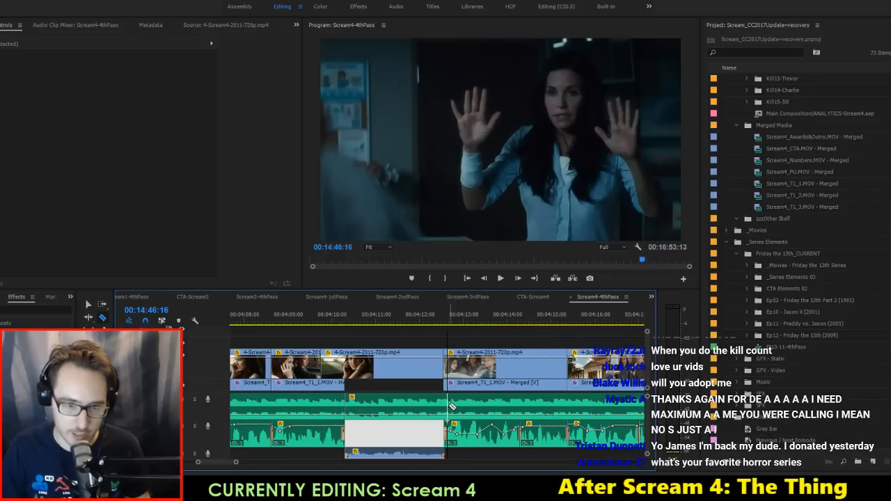
pyautogui.click(444, 404)
pyautogui.press('v')
pyautogui.click(408, 406)
pyautogui.press('Delete')
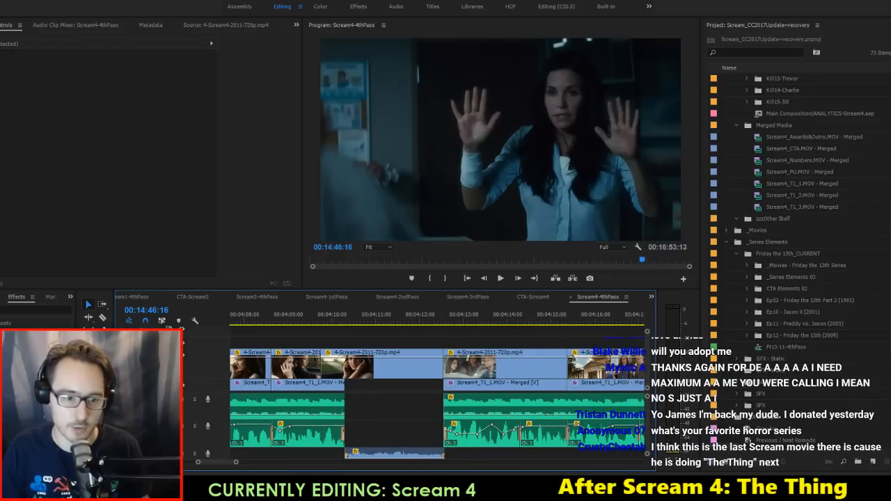
# Step: Cut the Slow_Shock music around the short movie clip at about 00:05:10–00:05:11 and delete the segment between the cuts
pyautogui.moveTo(220, 460); pyautogui.dragTo(238, 467)
pyautogui.press('c')
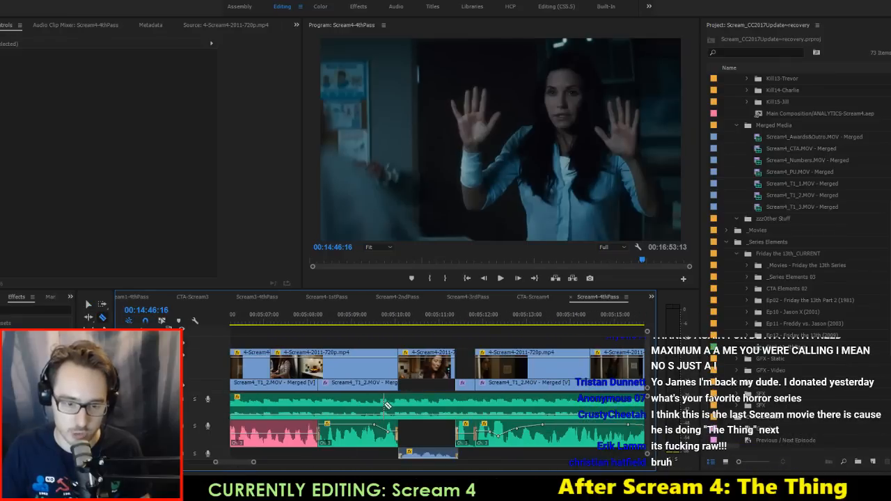
pyautogui.click(404, 409)
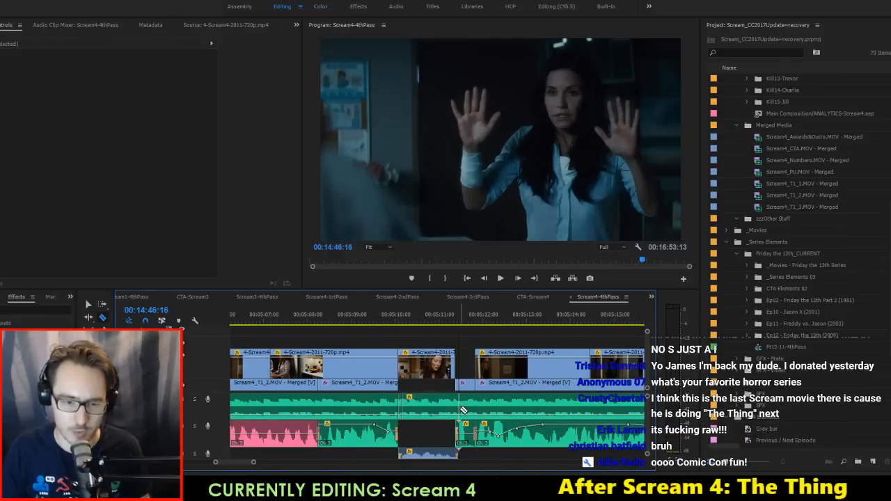
pyautogui.press('v')
pyautogui.click(428, 404)
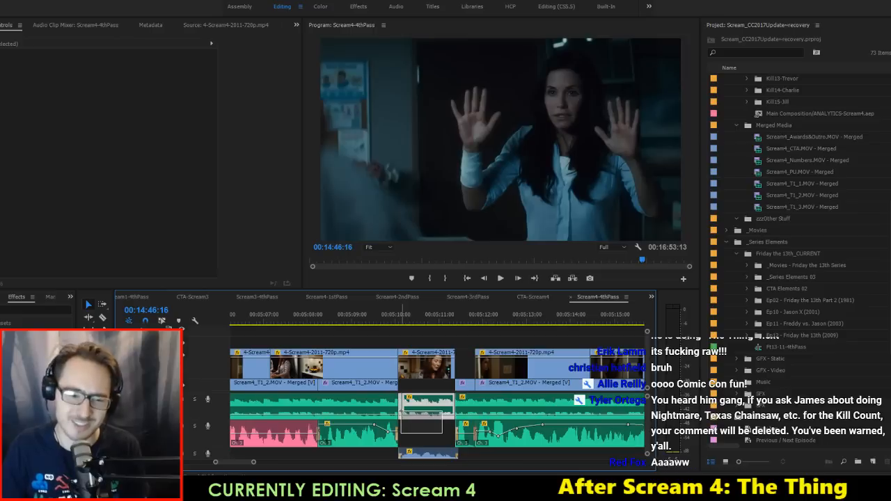
pyautogui.press('Delete')
# Step: Cut the Slow_Shock music at both ends of the Black Video insert at about 00:05:31–00:05:32 and delete that segment
pyautogui.moveTo(233, 464); pyautogui.dragTo(240, 463)
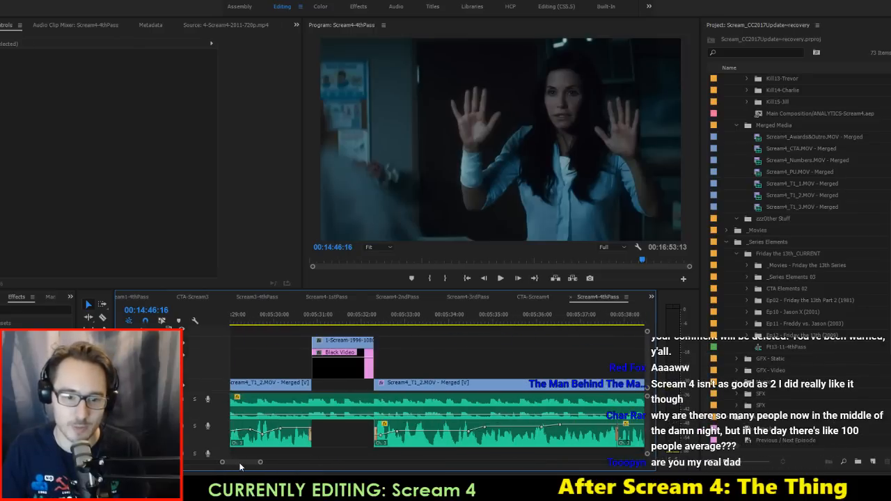
pyautogui.click(313, 405)
pyautogui.click(373, 407)
pyautogui.press('v')
pyautogui.click(355, 407)
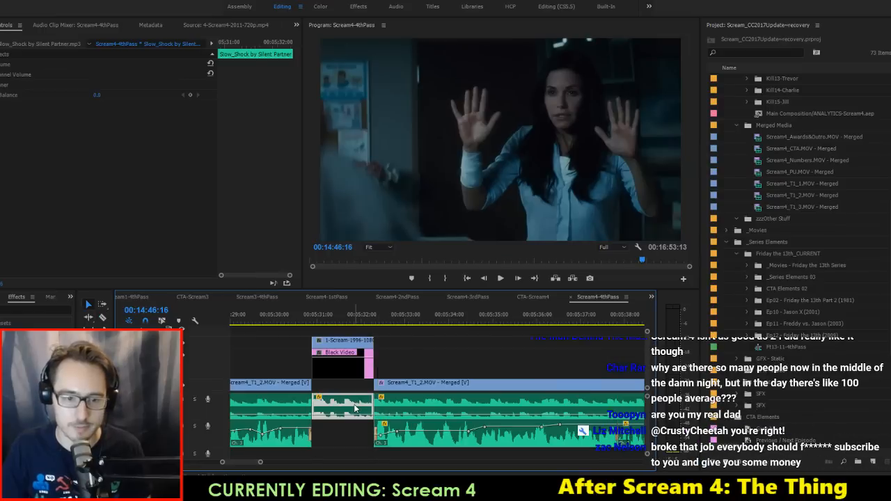
pyautogui.press('Delete')
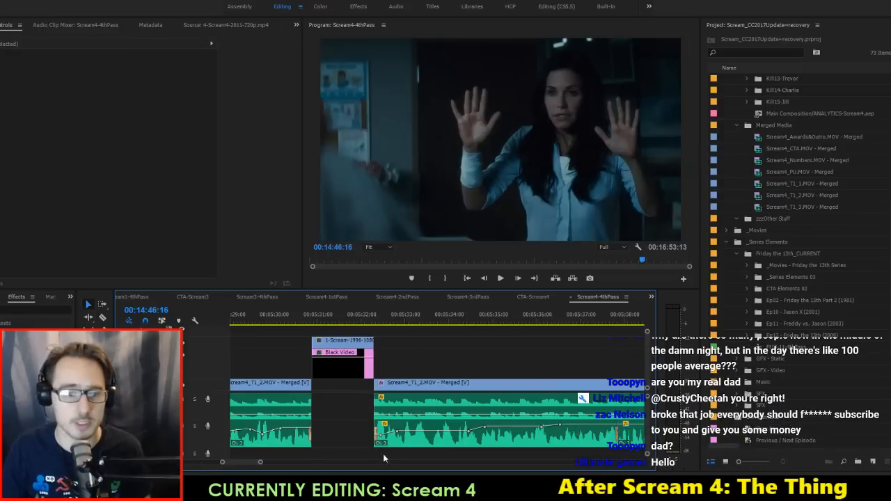
# Step: Cut the Slow_Shock music at both ends of the narration gap at about 00:05:49–00:05:50 and delete the segment between
pyautogui.scroll(-2, 392, 441)
pyautogui.scroll(-10, 247, 462)
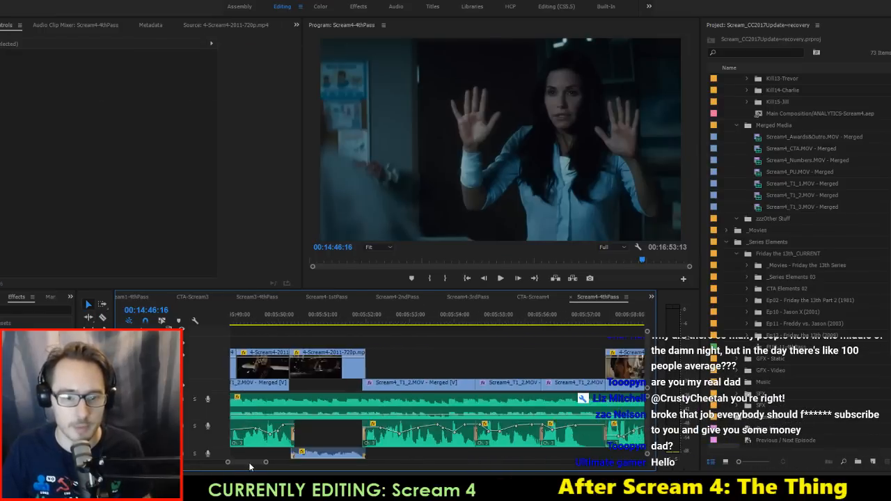
pyautogui.press('c')
pyautogui.click(434, 402)
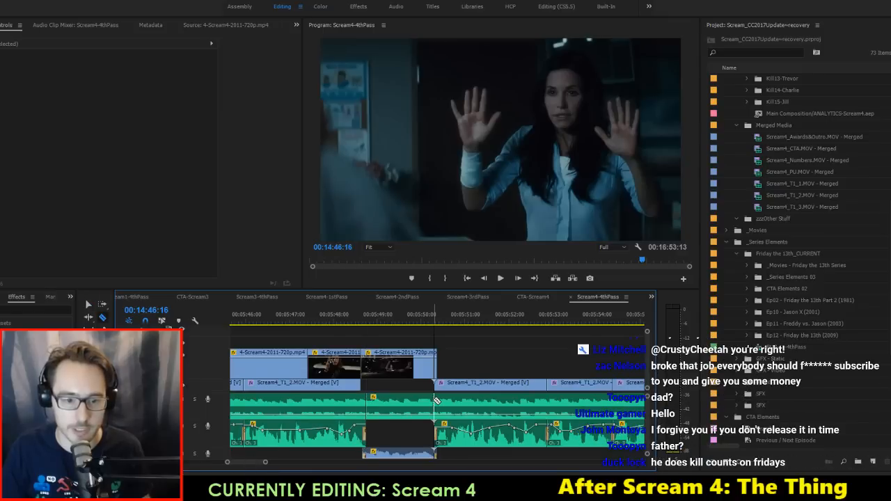
pyautogui.press('v')
pyautogui.click(401, 402)
pyautogui.press('Delete')
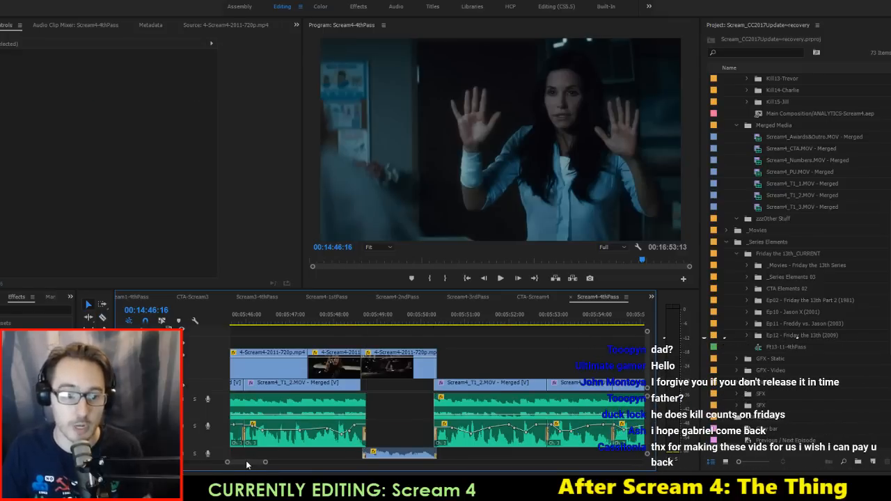
# Step: Cut out the Slow_Shock music under the movie clip's audio from about 00:06:01 to 00:06:05 and delete it
pyautogui.scroll(-6, 248, 460)
pyautogui.press('c')
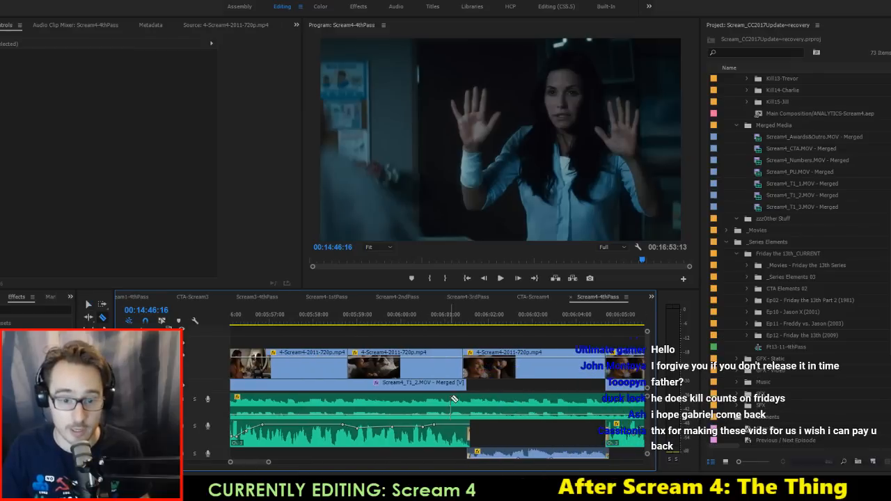
pyautogui.press('v')
pyautogui.click(557, 405)
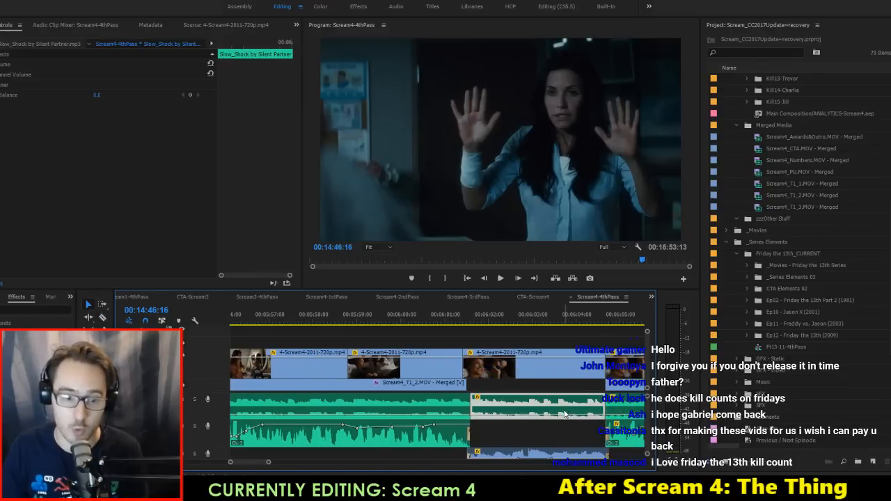
pyautogui.press('Delete')
# Step: Cut and delete the Slow_Shock music in the one-second narration gap at about 00:07:05, and save the project
pyautogui.moveTo(255, 462); pyautogui.dragTo(276, 464)
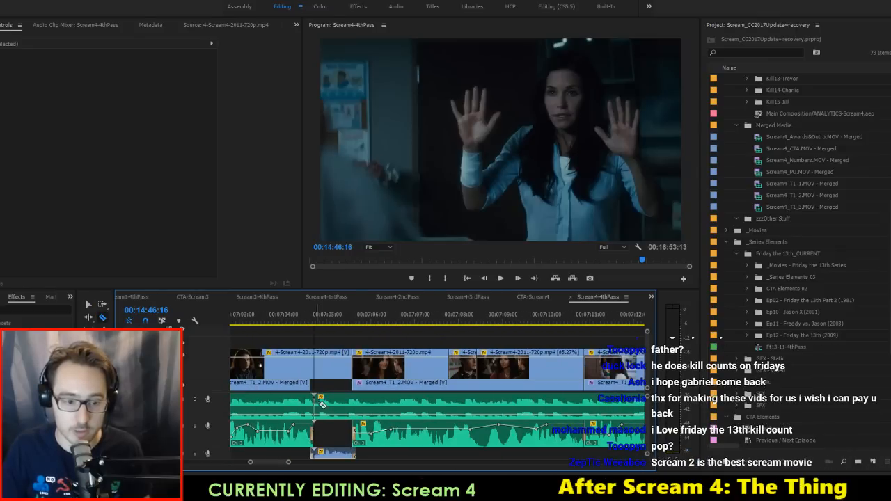
pyautogui.click(342, 405)
pyautogui.press('Delete')
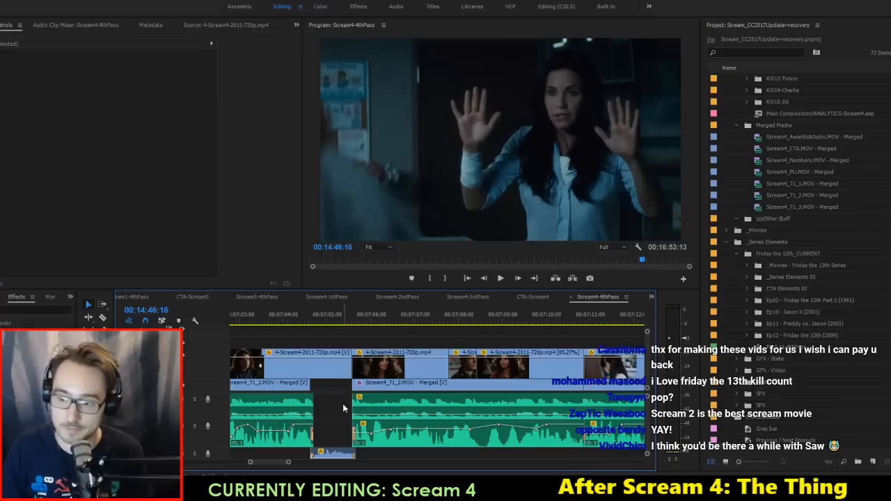
pyautogui.hotkey('ctrl', 's')
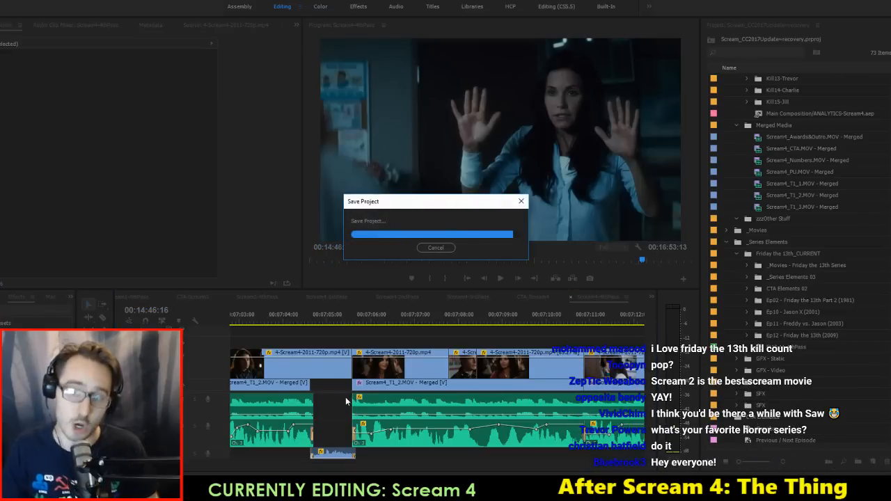
# Step: Cut the Slow_Shock music at both ends of the movie clip at about 00:07:17–00:07:20 and delete the segment between
pyautogui.scroll(-3, 410, 447)
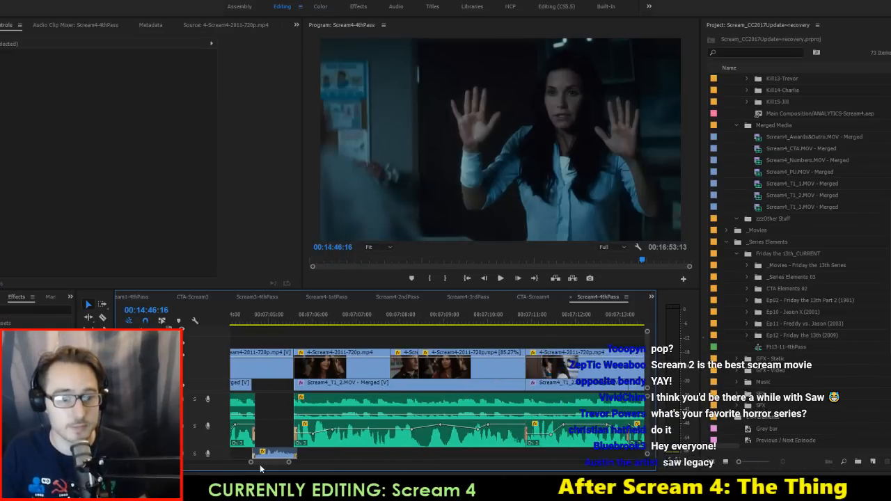
pyautogui.moveTo(274, 463); pyautogui.dragTo(278, 470)
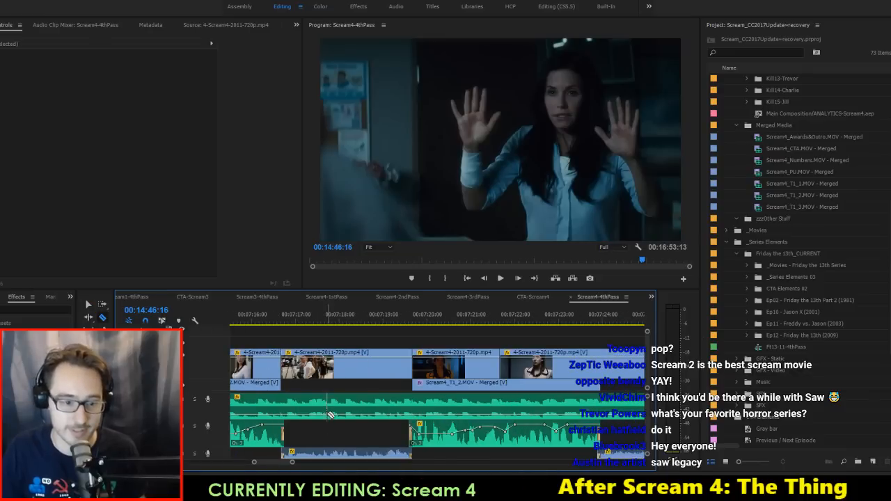
pyautogui.click(409, 412)
pyautogui.press('v')
pyautogui.click(377, 402)
pyautogui.press('Delete')
# Step: Cut the Slow_Shock music around the movie clip's audio at about 00:07:24–00:07:27 and delete the segment between the cuts
pyautogui.scroll(-7, 431, 387)
pyautogui.press('c')
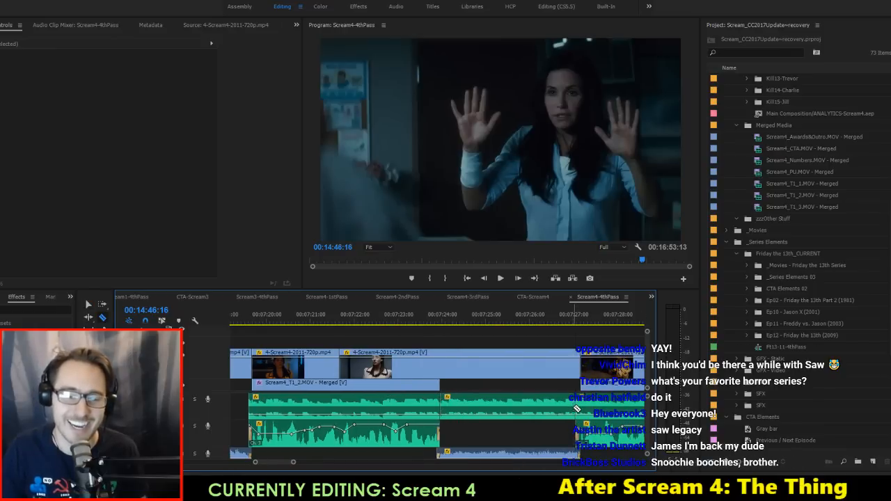
pyautogui.click(577, 408)
pyautogui.press('v')
pyautogui.click(480, 407)
pyautogui.press('Delete')
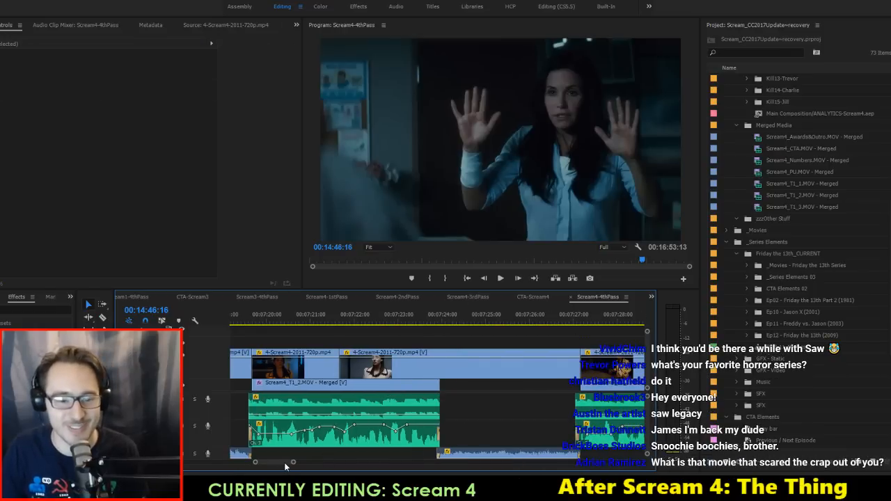
# Step: Cut the Slow_Shock music at both ends of the movie clip at about 00:10:30–00:10:32 and delete that segment
pyautogui.moveTo(284, 462); pyautogui.dragTo(339, 463)
pyautogui.click(486, 408)
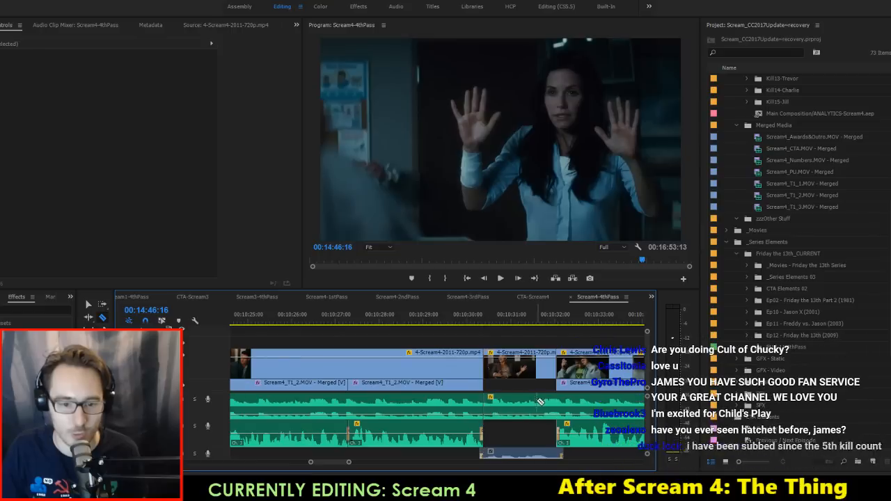
pyautogui.click(557, 402)
pyautogui.press('v')
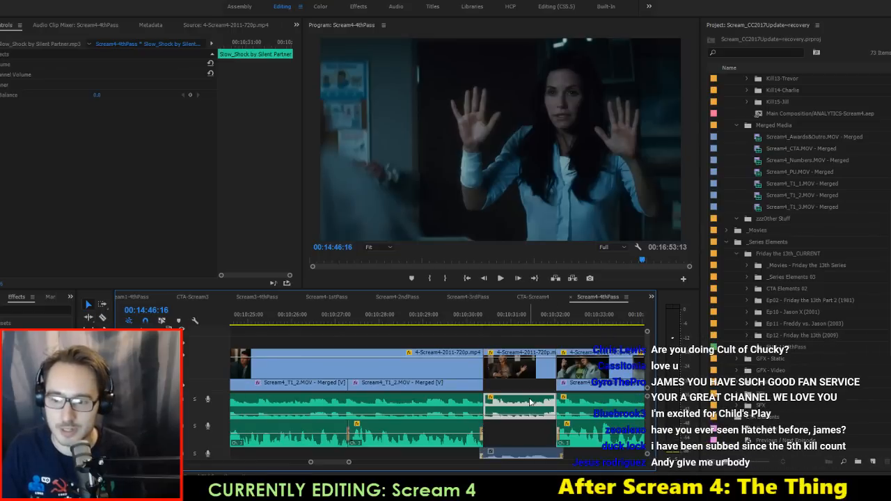
pyautogui.press('Delete')
# Step: Cut the Slow_Shock music around the narration gap before the Robbie kill graphic, about 00:10:43–00:10:46, and delete the segment
pyautogui.moveTo(349, 462); pyautogui.dragTo(350, 461)
pyautogui.press('c')
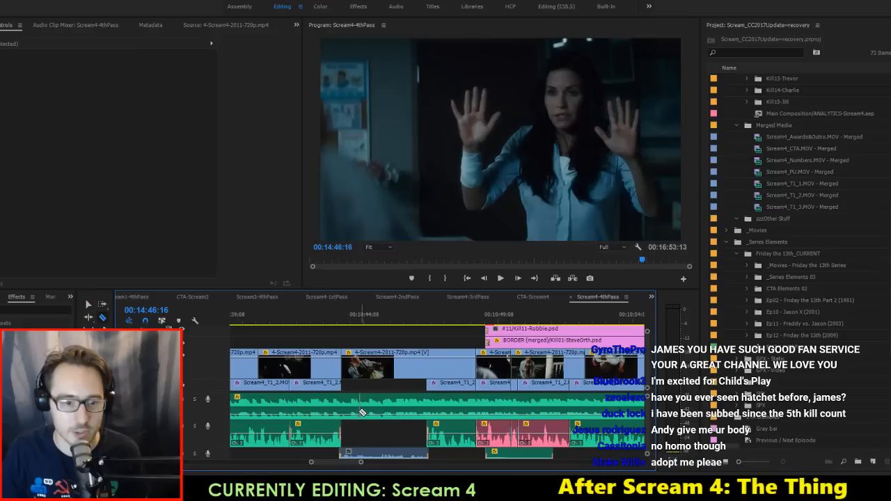
pyautogui.click(346, 411)
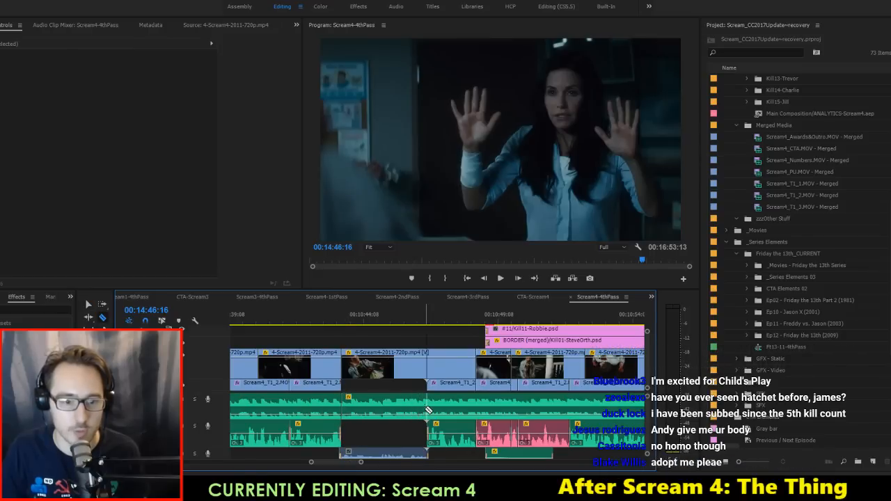
pyautogui.click(427, 411)
pyautogui.press('v')
pyautogui.click(410, 412)
pyautogui.press('Delete')
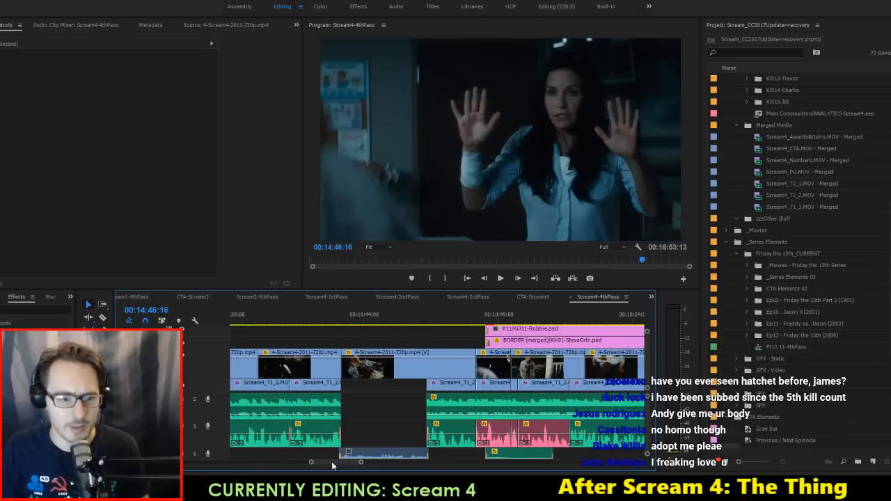
# Step: Cut the Slow_Shock music around the narration gap before the Kirby kill graphic, about 00:11:58–00:12:01, and delete the segment
pyautogui.moveTo(332, 461); pyautogui.dragTo(353, 462)
pyautogui.press('c')
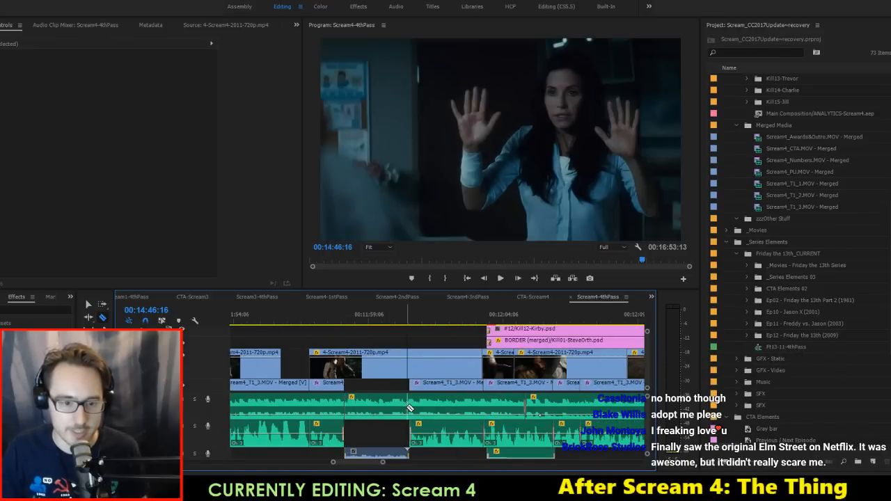
pyautogui.press('v')
pyautogui.click(384, 409)
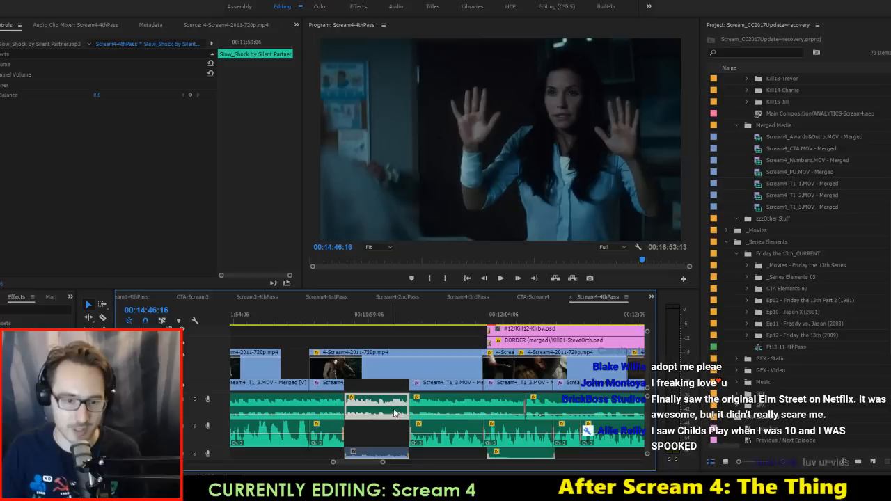
pyautogui.press('Delete')
# Step: Cut the Slow_Shock music around the movie clip's audio at about 00:12:53–00:12:56 and delete the segment between the cuts
pyautogui.scroll(-4, 361, 463)
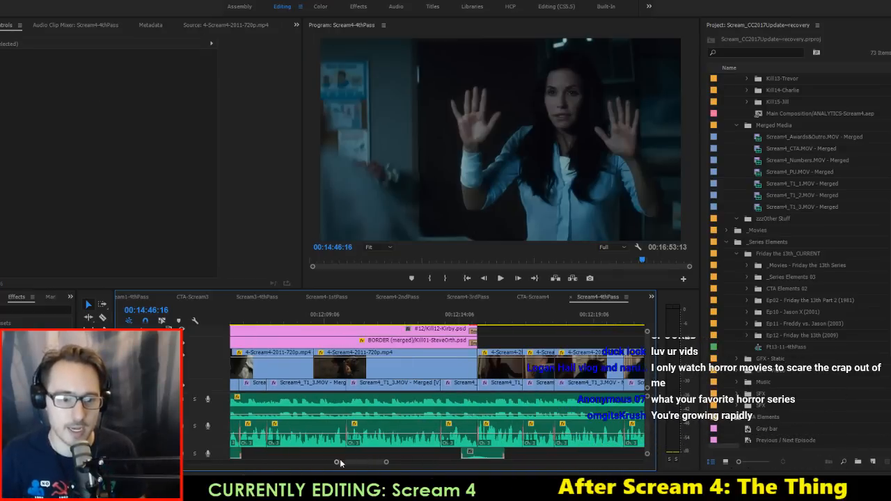
pyautogui.scroll(-4, 351, 463)
pyautogui.scroll(-5, 357, 463)
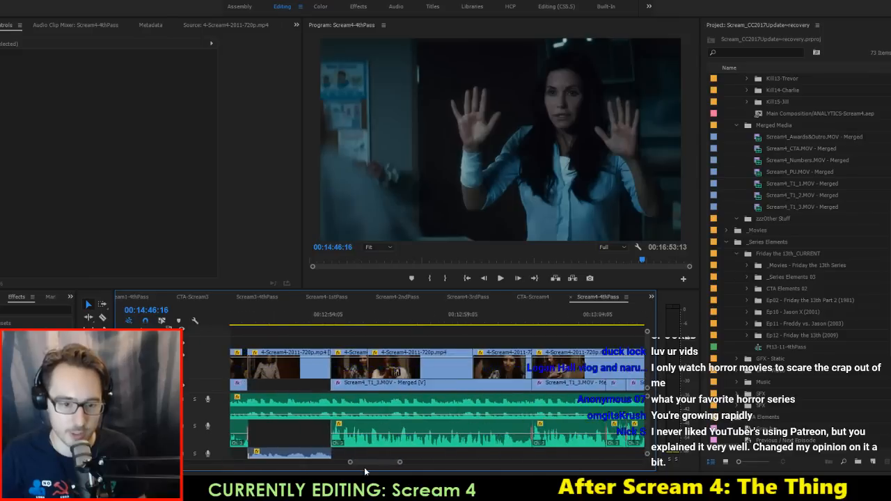
pyautogui.press('c')
pyautogui.click(474, 408)
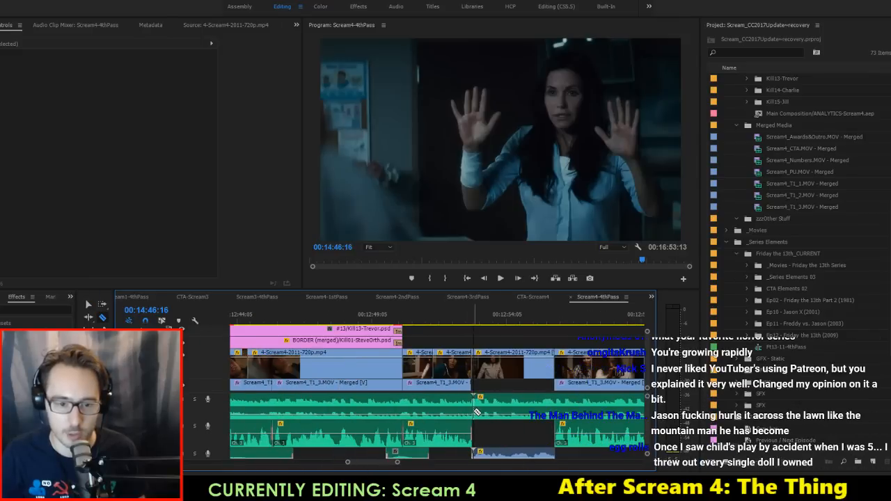
pyautogui.hotkey('ctrl', 'z')
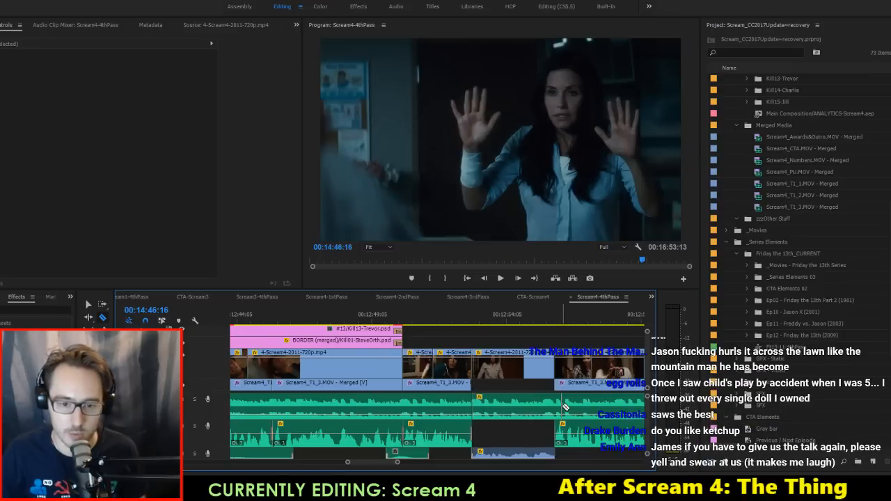
pyautogui.click(537, 412)
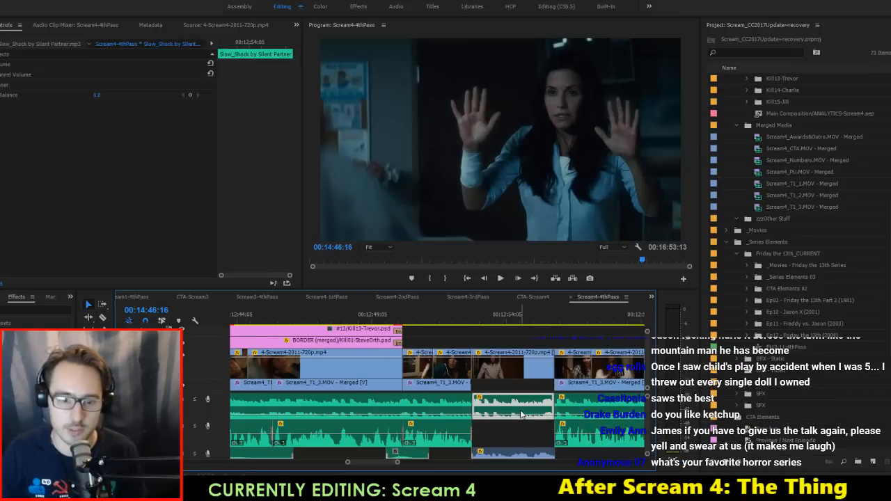
pyautogui.press('Delete')
pyautogui.scroll(-1, 525, 406)
pyautogui.scroll(3, 522, 408)
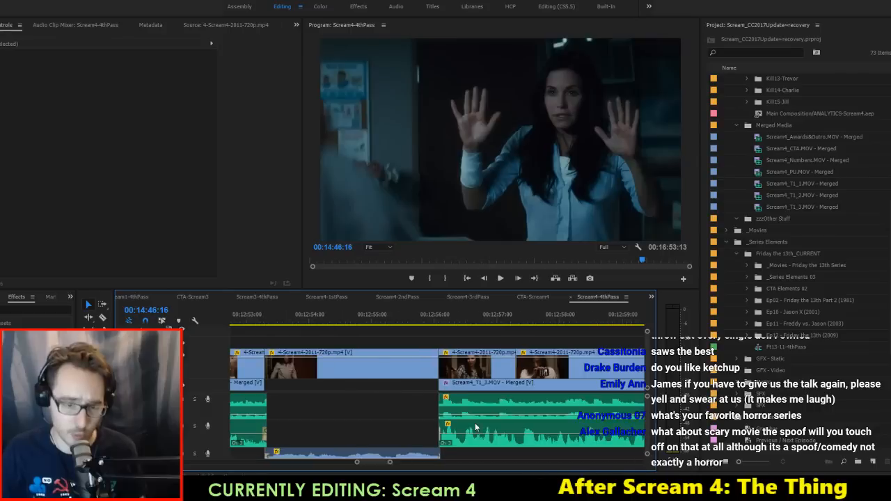
# Step: Cut the Slow_Shock music at both ends of the movie clip's audio at about 00:14:07–00:14:09 and delete that segment
pyautogui.click(385, 406)
pyautogui.scroll(-2, 385, 407)
pyautogui.scroll(-4, 385, 408)
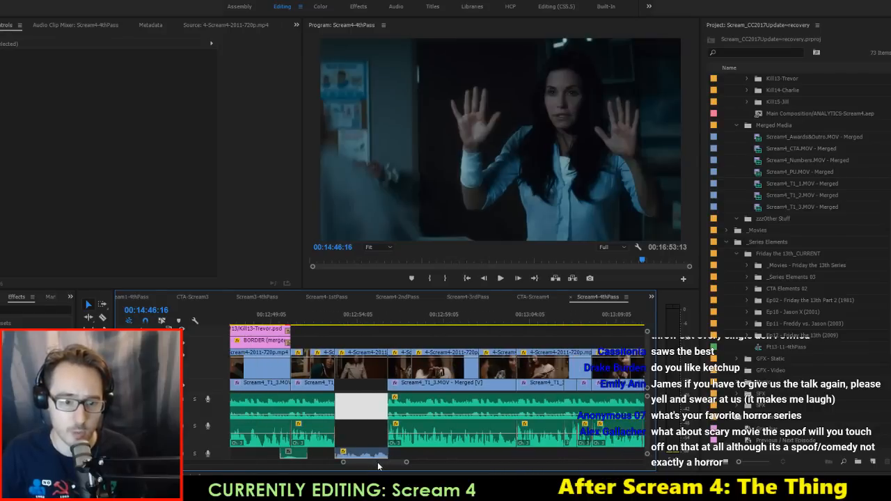
pyautogui.moveTo(377, 461); pyautogui.dragTo(398, 466)
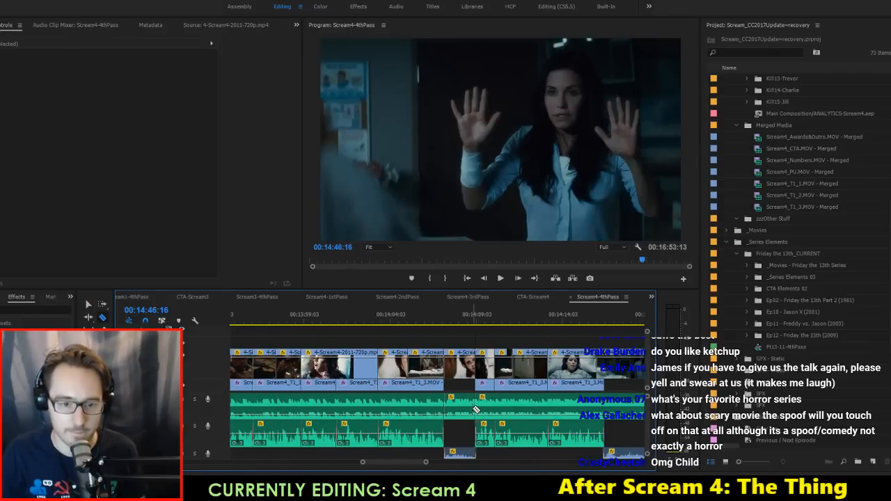
pyautogui.scroll(5, 475, 409)
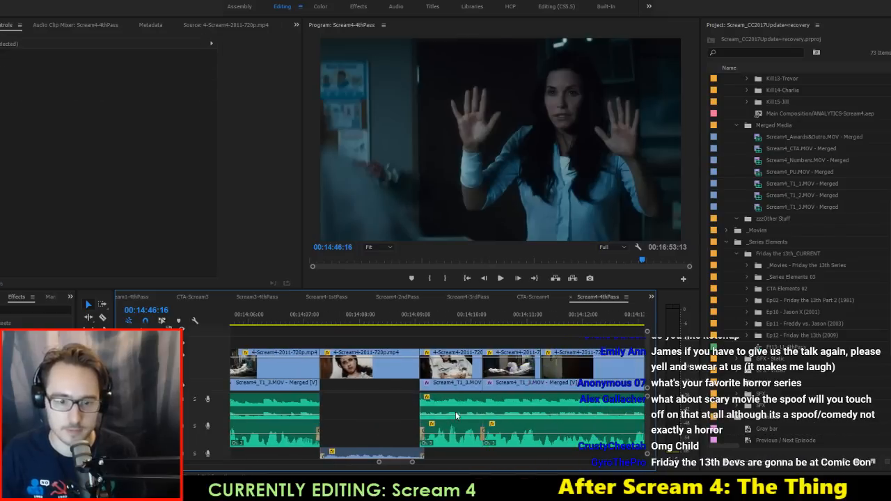
# Step: Cut the Slow_Shock music around the movie clip's audio at about 00:14:16–00:14:19 and delete the segment in the narration gap
pyautogui.scroll(-5, 455, 411)
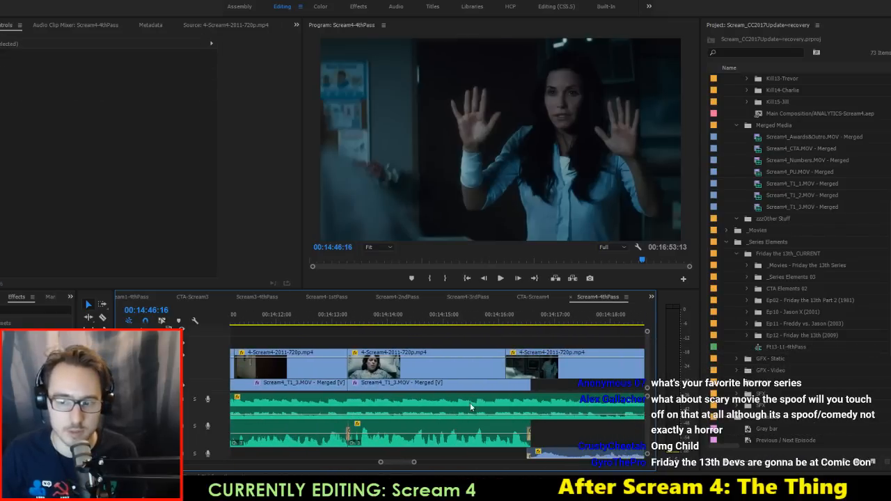
pyautogui.press('c')
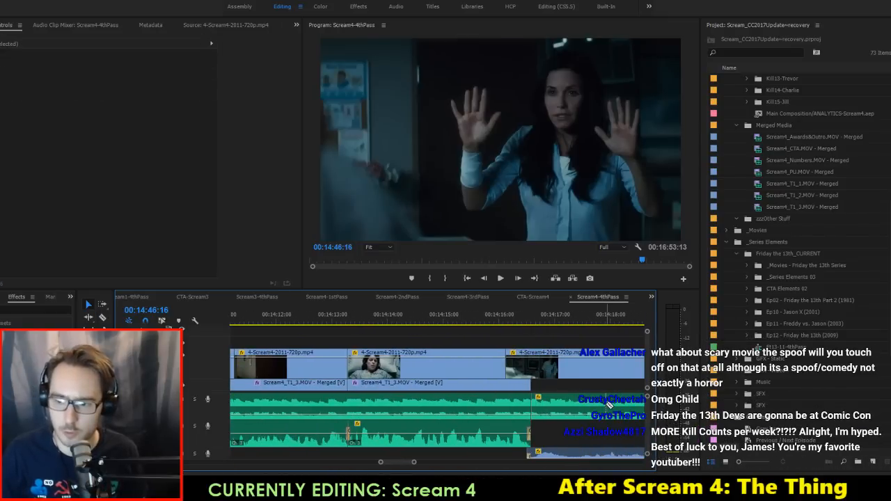
pyautogui.scroll(-2, 609, 404)
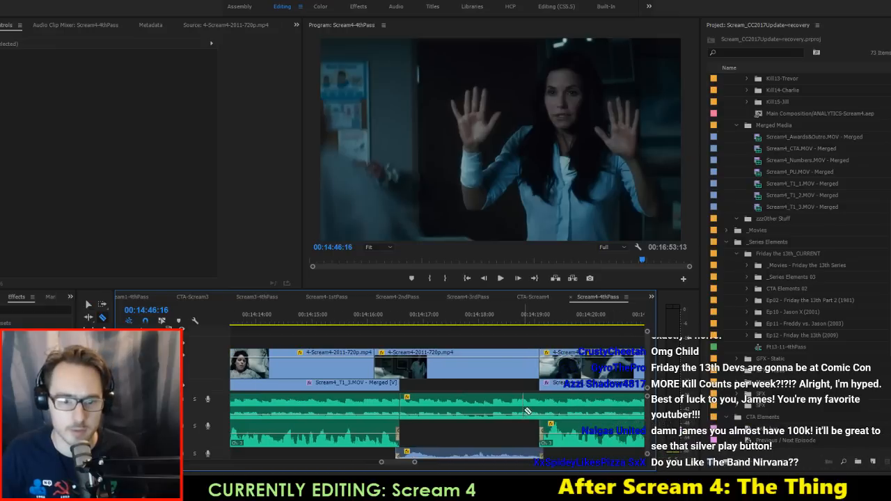
pyautogui.click(487, 395)
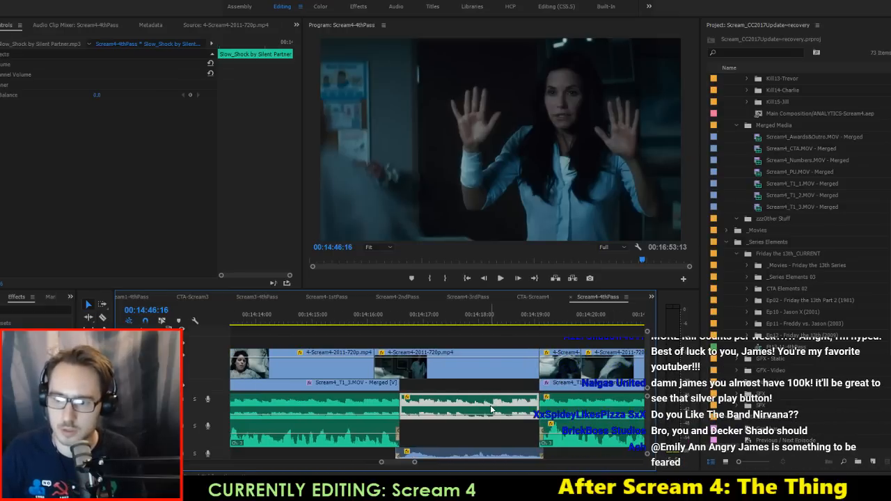
pyautogui.press('Delete')
# Step: Look over the music breaks through the end of the sequence, and return to the section at about 00:09:55
pyautogui.scroll(-5, 491, 409)
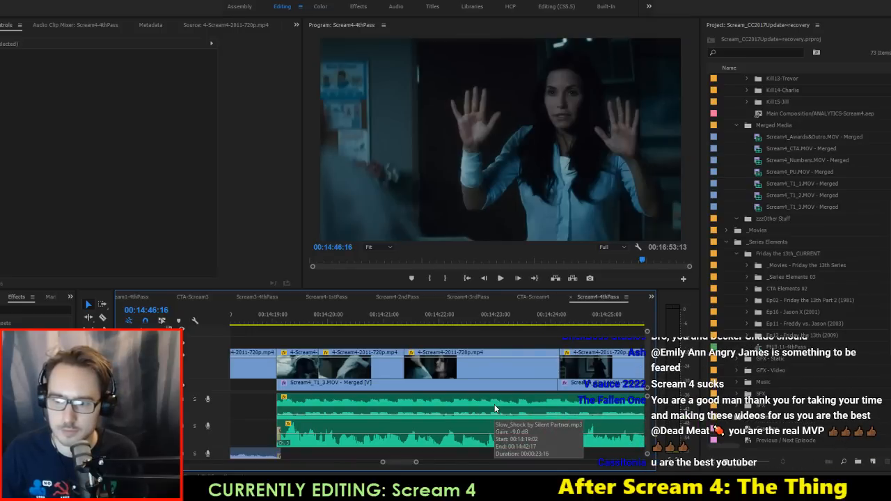
pyautogui.scroll(-6, 495, 409)
pyautogui.scroll(-4, 495, 409)
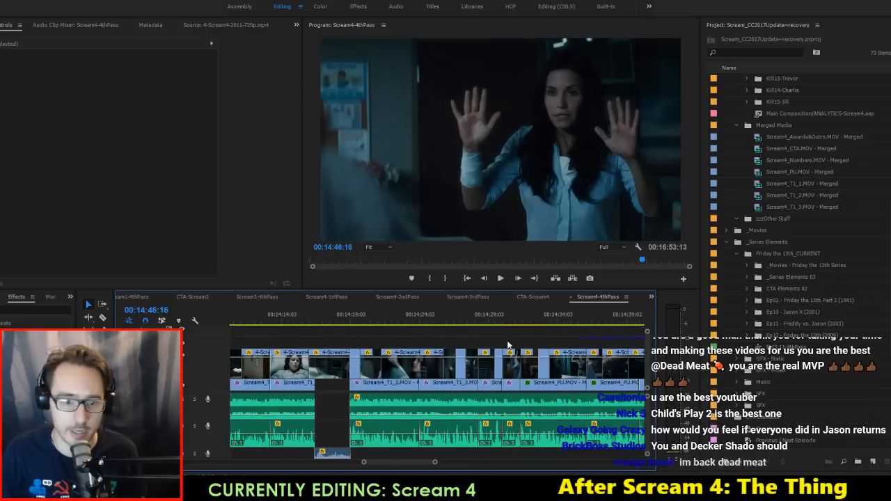
pyautogui.scroll(-5, 529, 400)
pyautogui.scroll(-8, 548, 393)
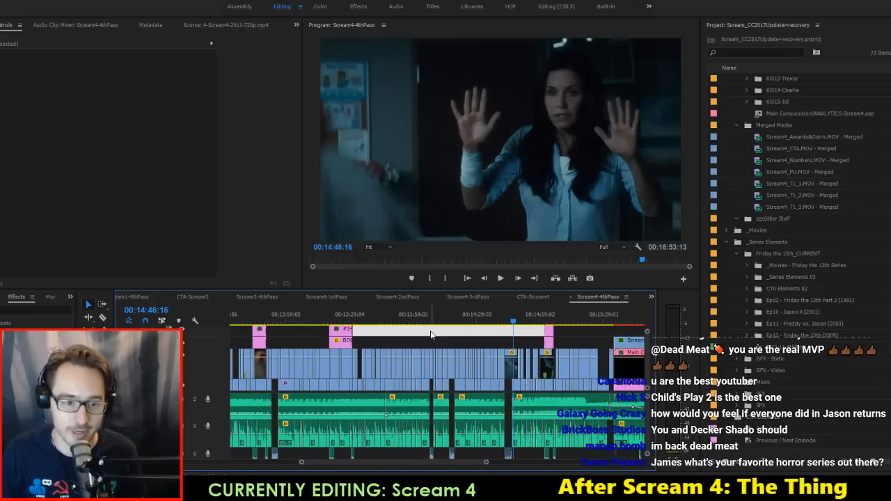
pyautogui.moveTo(345, 463); pyautogui.dragTo(293, 465)
pyautogui.scroll(2, 396, 431)
pyautogui.scroll(6, 394, 411)
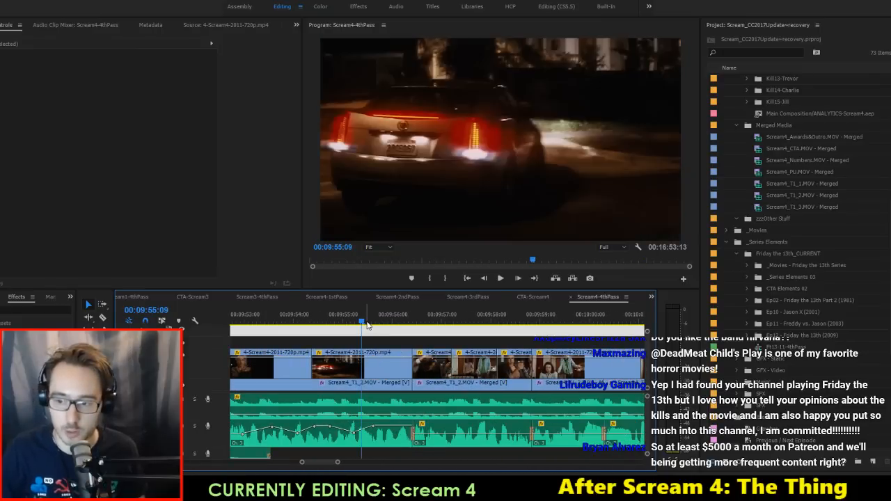
# Step: Step back edit by edit from about 00:09:55 to the intro at 00:00:32:17, examining the clips and music track
pyautogui.press('Up')
pyautogui.press('Up')
pyautogui.press('Up')
pyautogui.press('Up')
pyautogui.press('Up')
pyautogui.press('Up')
pyautogui.press('Up')
pyautogui.press('Up')
pyautogui.press('Up')
pyautogui.press('Up')
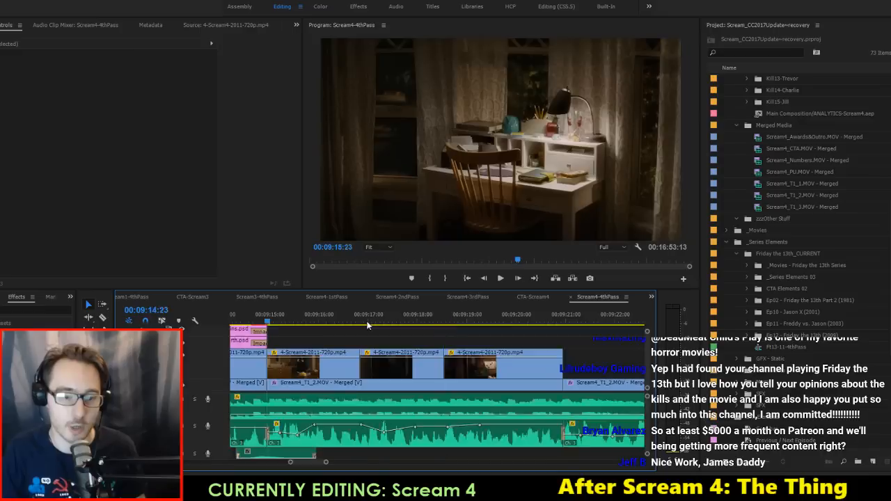
pyautogui.press('Up')
pyautogui.press('Up')
pyautogui.press('Up')
pyautogui.press('Up')
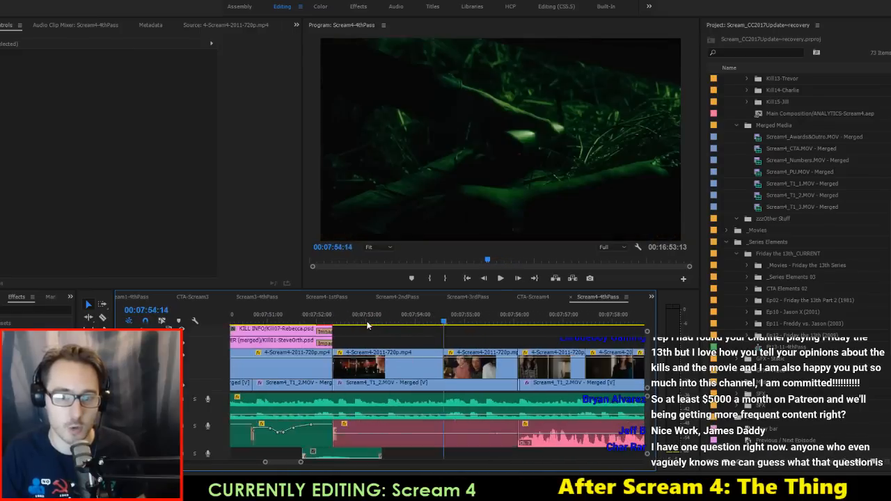
pyautogui.press('Up')
pyautogui.press('Up')
pyautogui.press('Up')
pyautogui.press('Up')
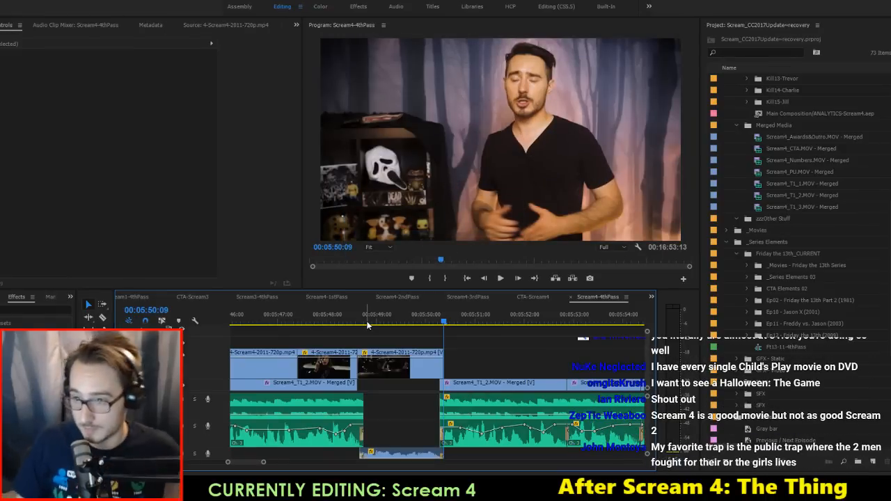
pyautogui.press('Up')
pyautogui.press('Up')
pyautogui.press('Up')
pyautogui.press('Up')
pyautogui.press('Up')
pyautogui.press('Up')
pyautogui.press('Up')
pyautogui.press('Up')
pyautogui.press('Up')
pyautogui.press('Up')
pyautogui.press('Up')
pyautogui.press('Up')
pyautogui.press('Up')
pyautogui.press('Up')
pyautogui.press('Up')
pyautogui.press('Up')
pyautogui.press('Up')
pyautogui.press('Up')
pyautogui.press('Up')
pyautogui.press('Up')
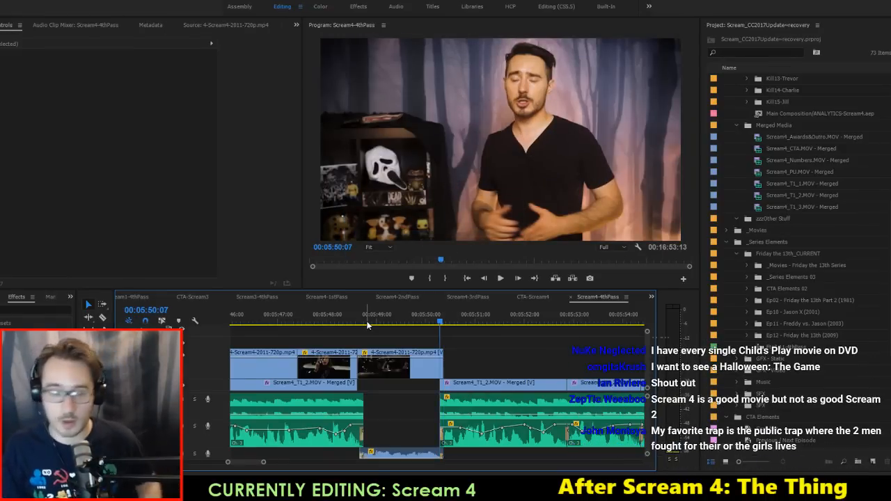
pyautogui.press('Up')
pyautogui.press('Up')
pyautogui.press('Up')
pyautogui.press('Up')
pyautogui.press('Up')
pyautogui.press('Up')
pyautogui.press('Up')
pyautogui.press('Up')
pyautogui.press('Up')
pyautogui.press('Up')
pyautogui.press('Up')
pyautogui.press('Up')
pyautogui.press('Up')
pyautogui.press('Up')
pyautogui.press('Up')
pyautogui.press('Up')
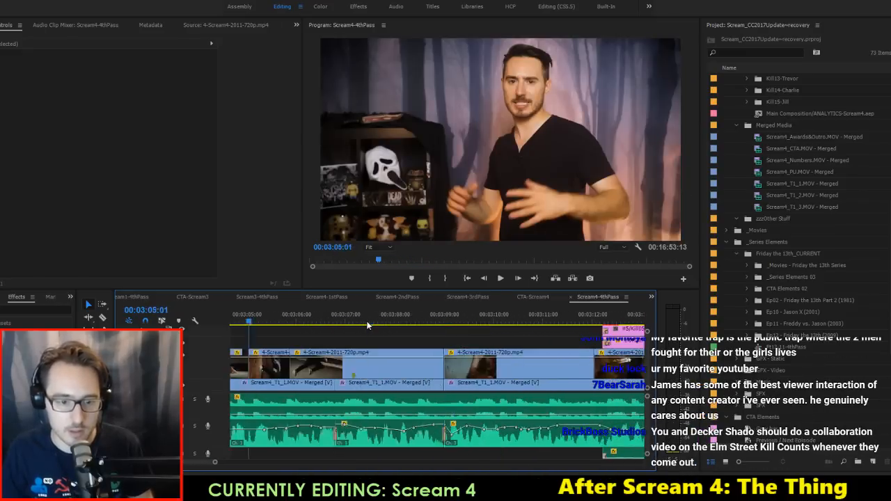
pyautogui.press('Up')
pyautogui.press('Up')
pyautogui.press('Up')
pyautogui.press('Up')
pyautogui.press('Up')
pyautogui.press('Up')
pyautogui.press('Up')
pyautogui.press('Up')
pyautogui.press('Up')
pyautogui.press('Up')
pyautogui.press('Up')
pyautogui.press('Up')
pyautogui.press('Up')
pyautogui.press('Up')
pyautogui.press('Up')
pyautogui.press('Up')
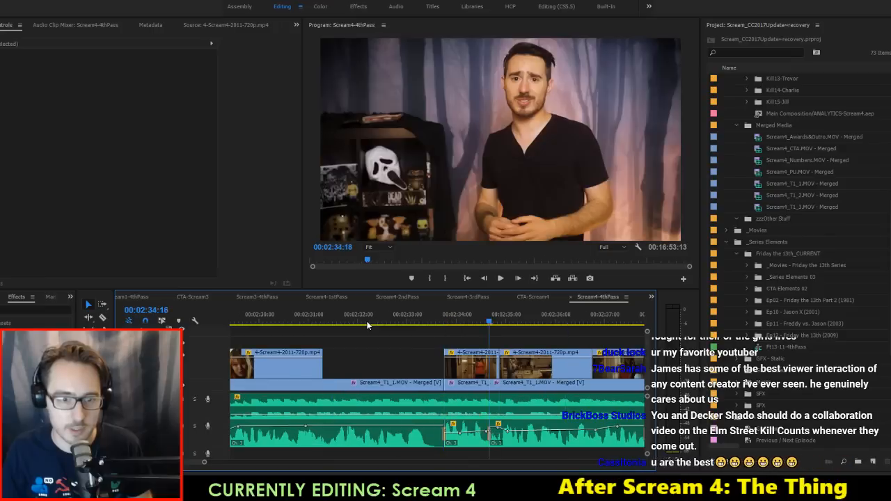
pyautogui.press('Up')
pyautogui.press('Up')
pyautogui.press('Up')
pyautogui.press('Up')
pyautogui.press('Up')
pyautogui.press('Up')
pyautogui.press('Up')
pyautogui.press('Up')
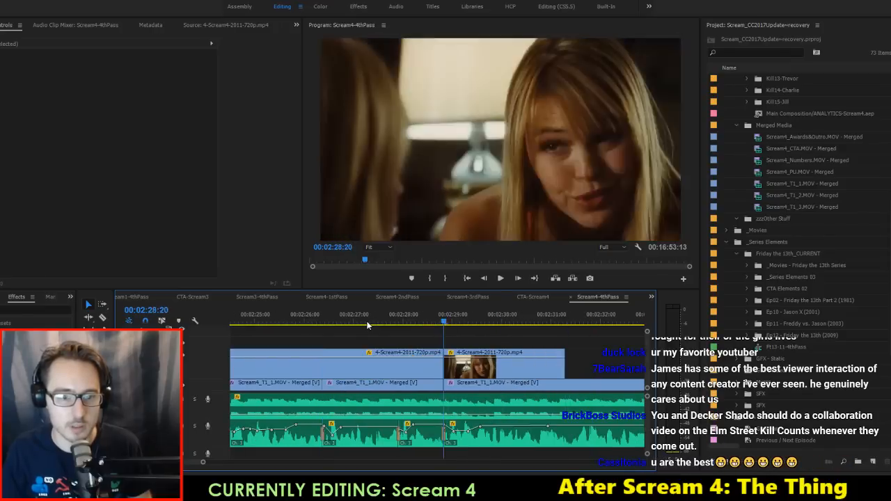
pyautogui.press('Up')
pyautogui.press('Up')
pyautogui.press('Up')
pyautogui.press('Up')
pyautogui.press('Up')
pyautogui.press('Up')
pyautogui.press('Up')
pyautogui.press('Up')
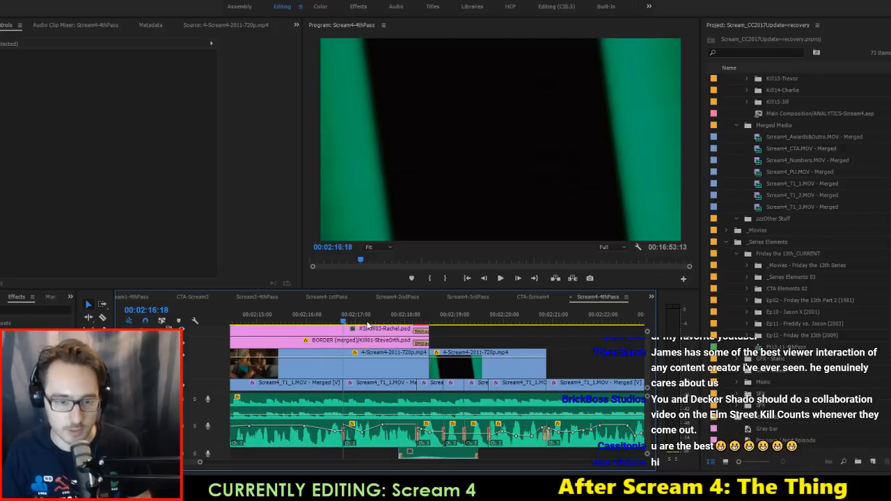
pyautogui.press('Up')
pyautogui.press('Up')
pyautogui.press('Up')
pyautogui.press('Up')
pyautogui.press('Up')
pyautogui.press('Up')
pyautogui.press('Up')
pyautogui.press('Up')
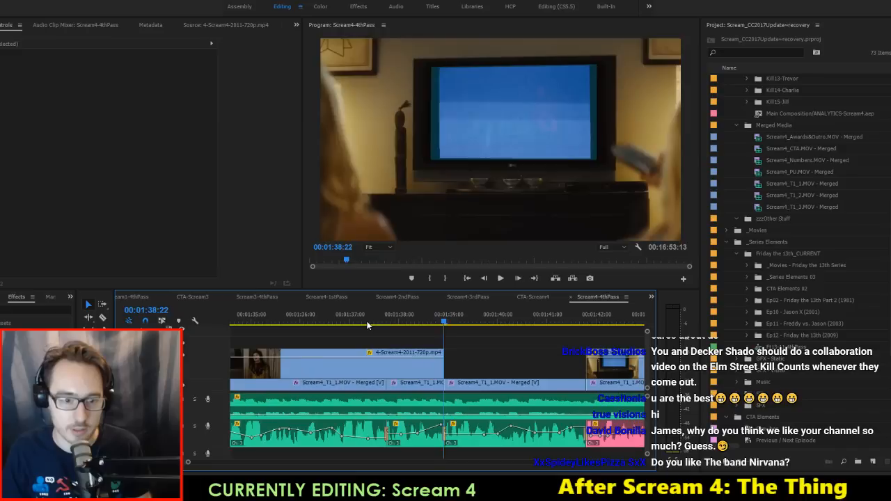
pyautogui.press('Up')
pyautogui.press('Up')
pyautogui.press('Up')
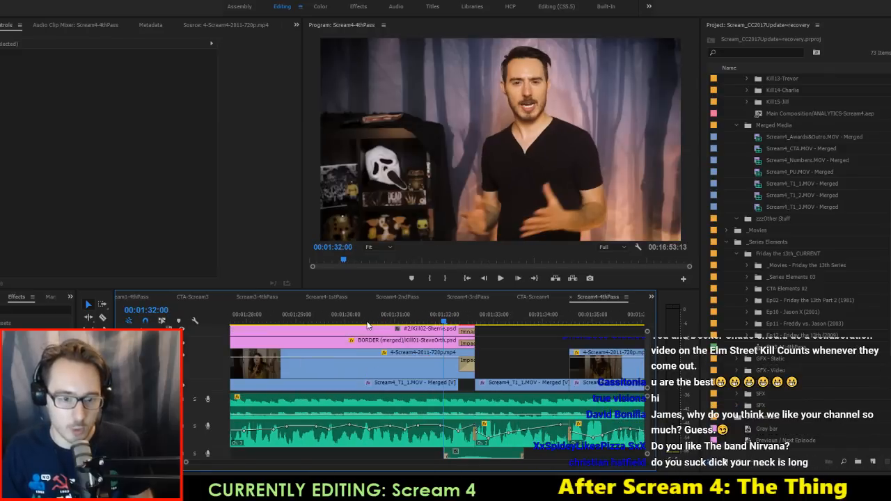
pyautogui.press('Up')
pyautogui.press('Up')
pyautogui.press('Up')
pyautogui.press('Up')
pyautogui.press('Up')
pyautogui.press('Up')
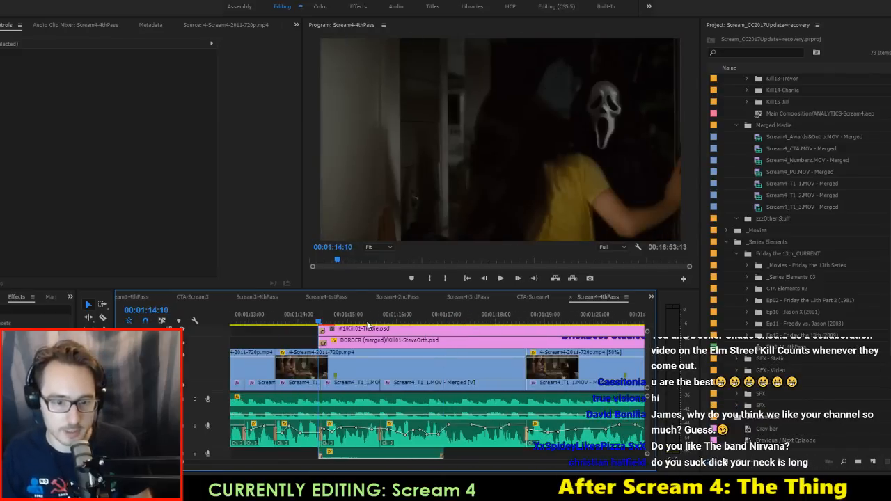
pyautogui.press('Up')
pyautogui.press('Up')
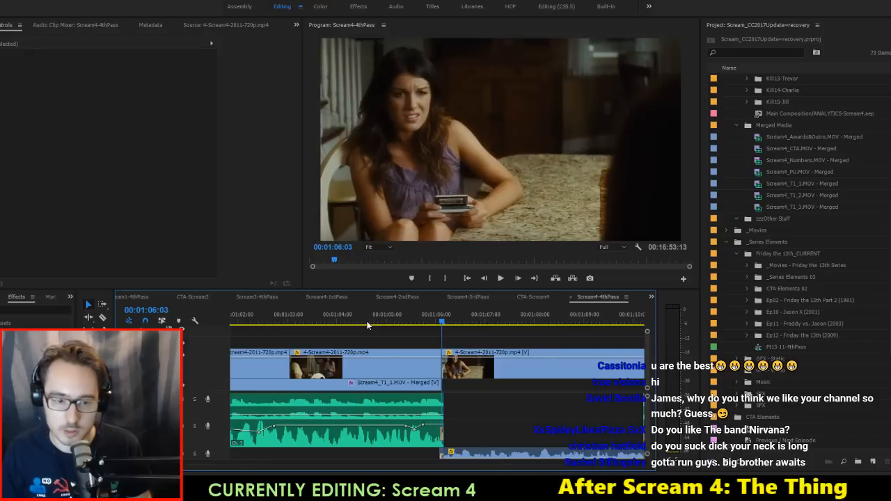
pyautogui.press('Up')
pyautogui.press('Up')
pyautogui.press('Up')
pyautogui.press('Up')
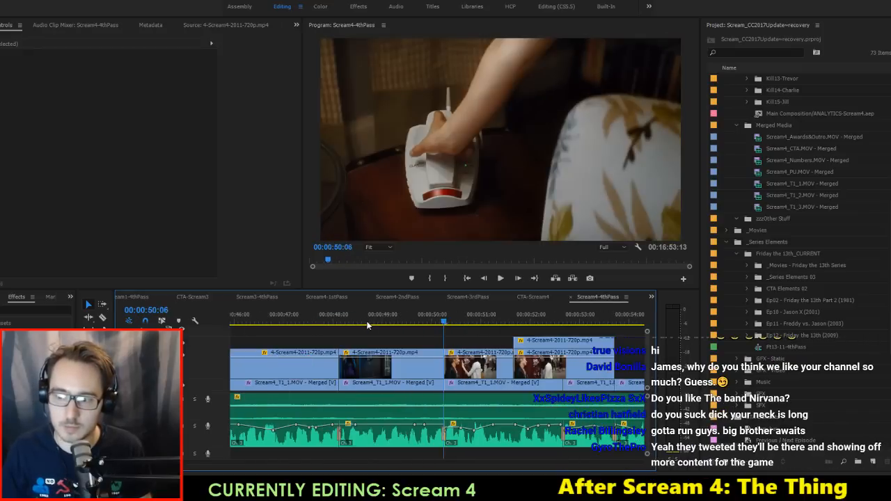
pyautogui.press('Up')
pyautogui.press('Up')
pyautogui.press('Up')
pyautogui.press('Up')
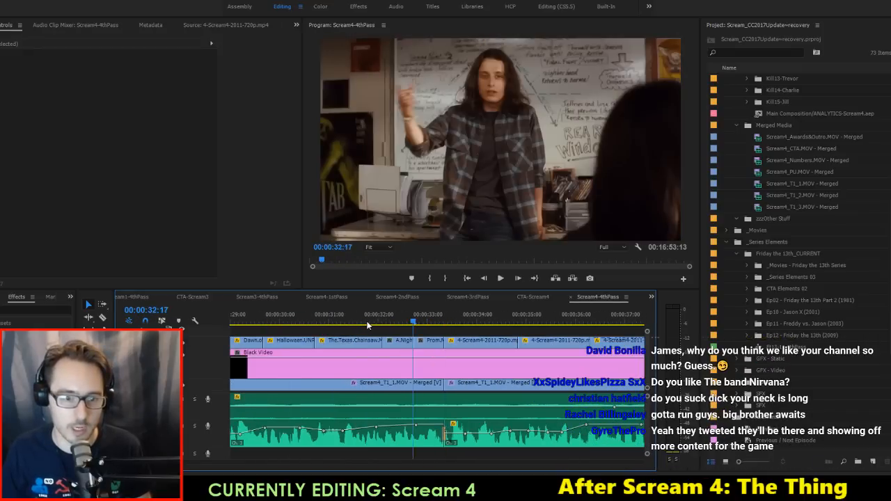
# Step: Step forward through the intro's edits to the start of The Kills title clip at 00:00:55:06
pyautogui.press('Down')
pyautogui.press('Down')
pyautogui.press('Down')
pyautogui.press('Down')
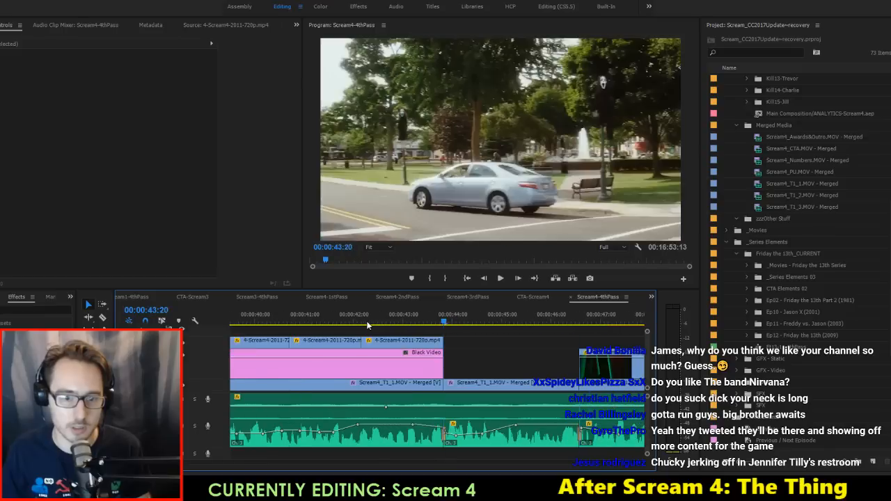
pyautogui.press('Down')
pyautogui.press('Down')
pyautogui.press('Down')
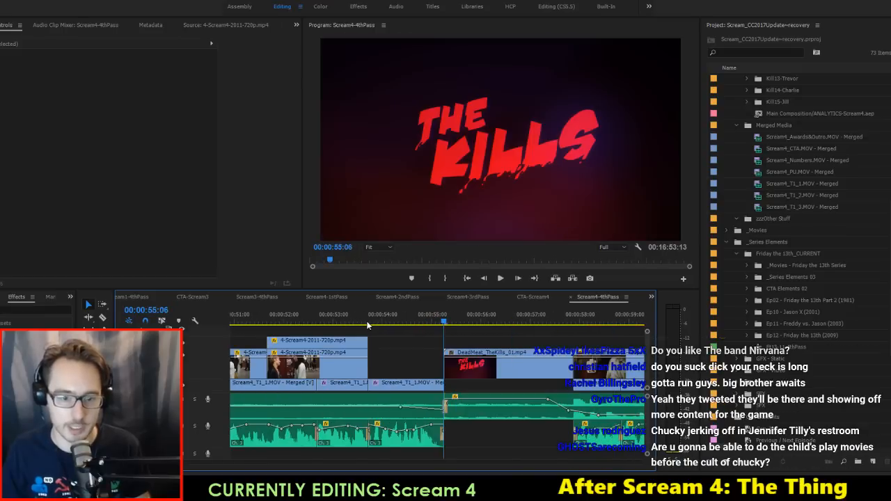
pyautogui.press('Up')
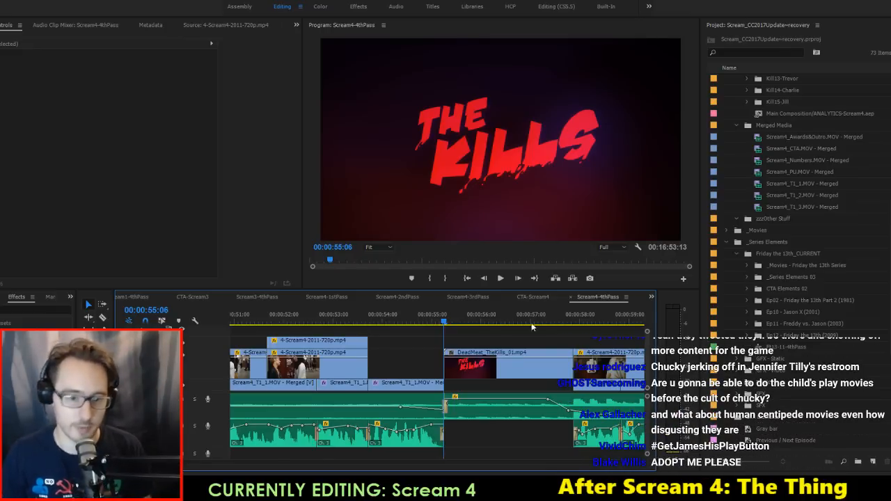
# Step: Switch to Notepad to consult the narration lines in Scream 4 ADR.txt
pyautogui.hotkey('alt', 'Tab')
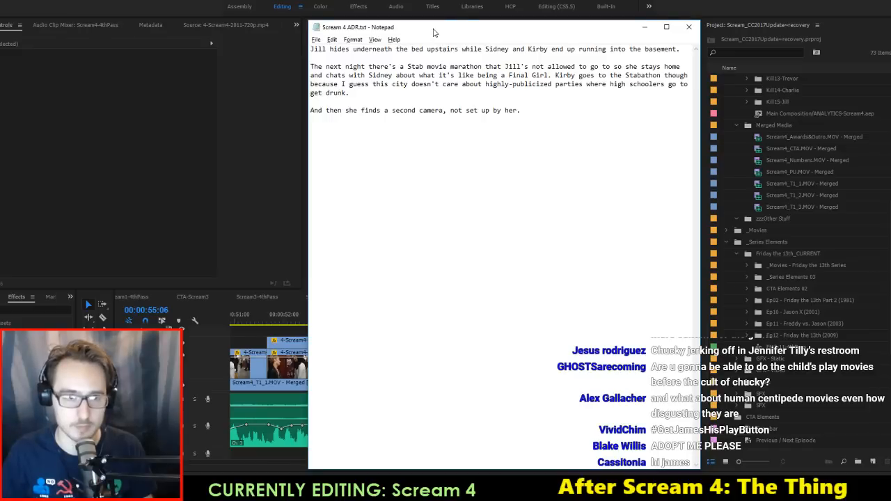
# Step: Switch back to Premiere Pro and play Scream4-4thPass from The Kills title at 00:00:55:06 through the #2 kill card at about 00:01:32
pyautogui.hotkey('alt', 'Tab')
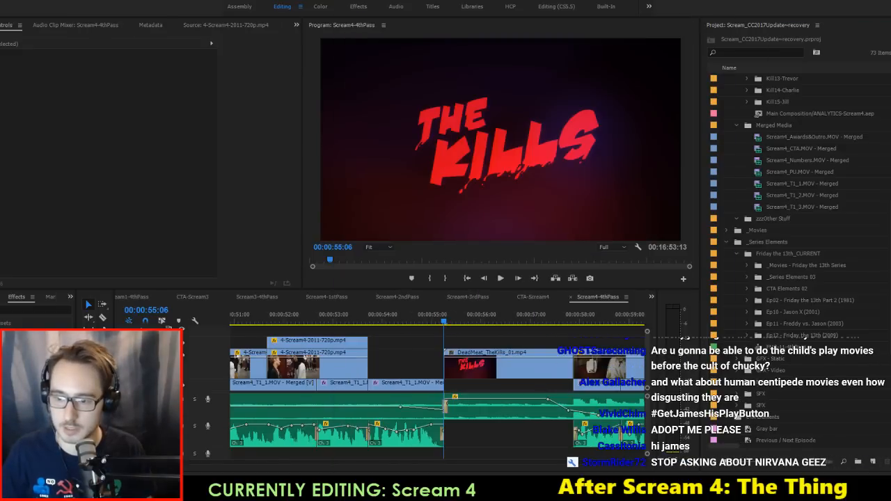
pyautogui.click(433, 362)
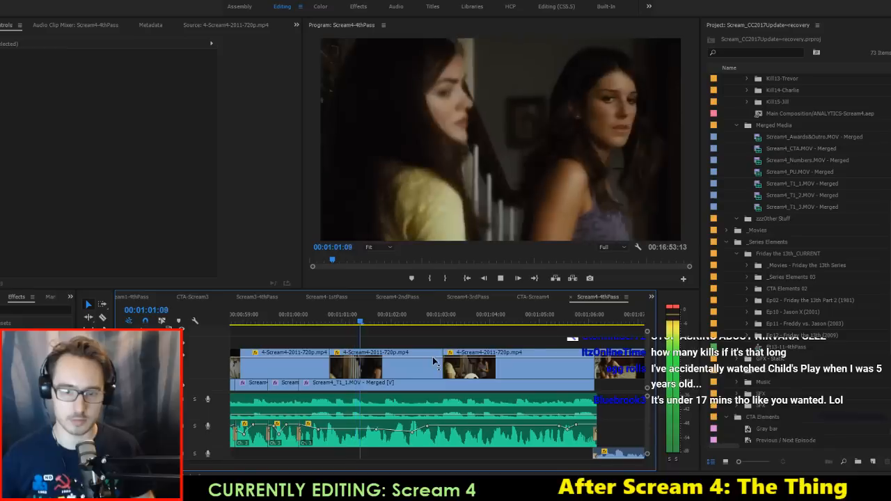
pyautogui.press('space')
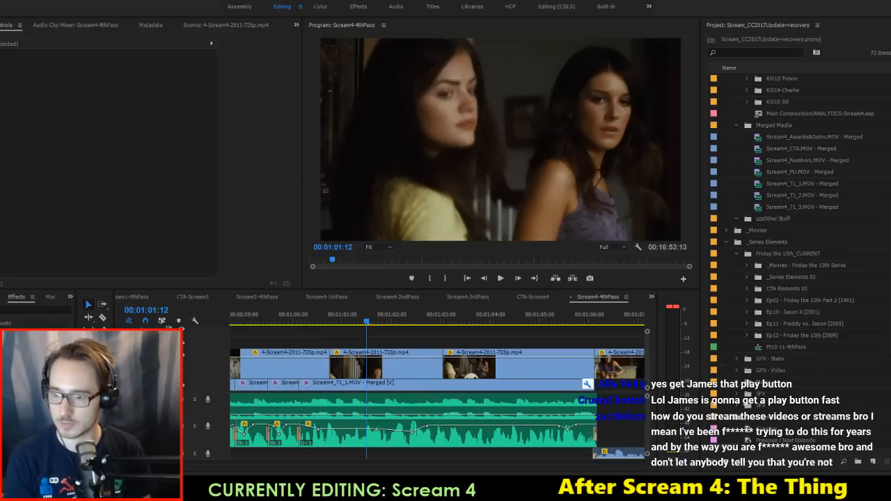
pyautogui.click(441, 334)
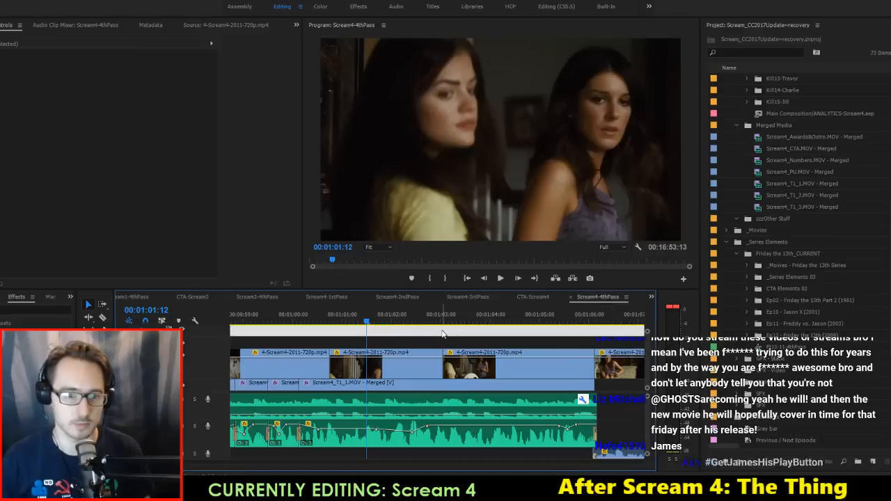
pyautogui.press('space')
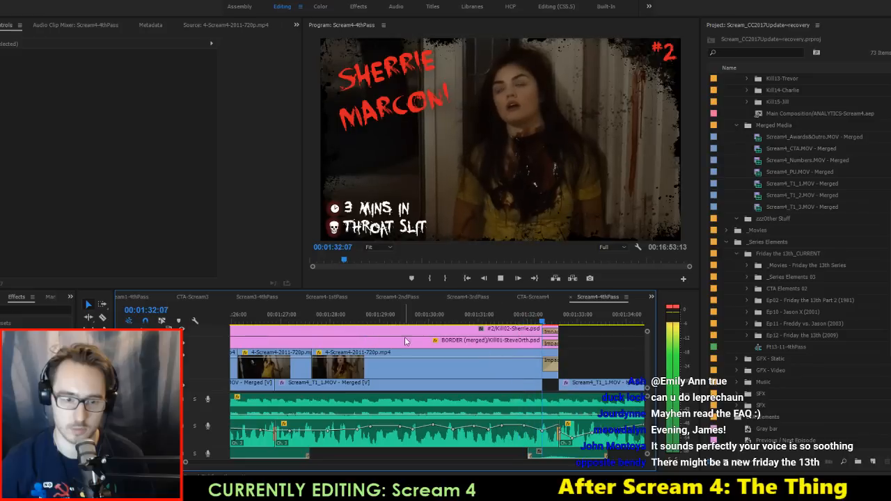
# Step: Set the narration volume at 00:01:30:10 under the #2 kill card to about 1.56 dB, and play the passage again
pyautogui.click(419, 319)
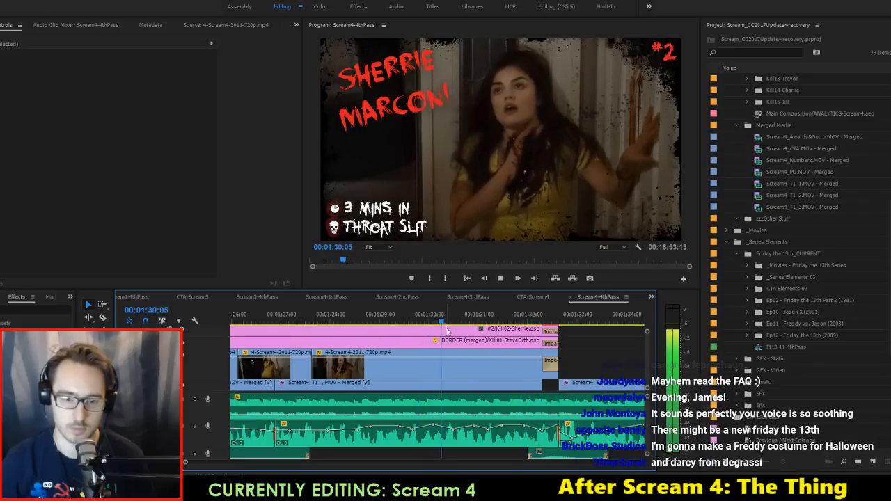
pyautogui.click(451, 433)
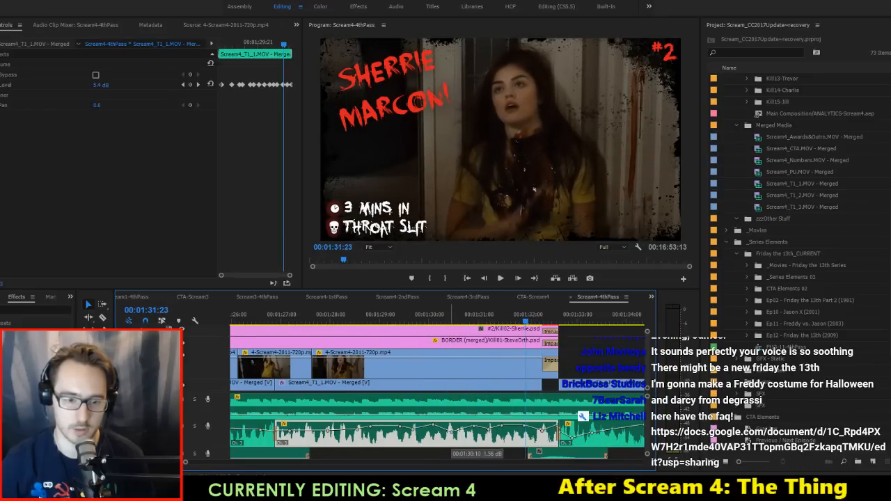
pyautogui.click(426, 314)
pyautogui.press('space')
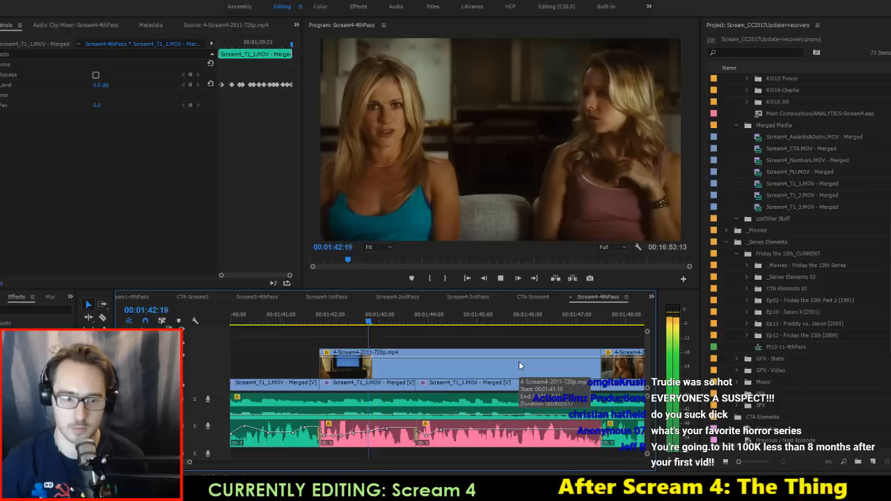
# Step: Review the couch scene's narration and music in stages up to 00:01:50:04, and save the project
pyautogui.press('space')
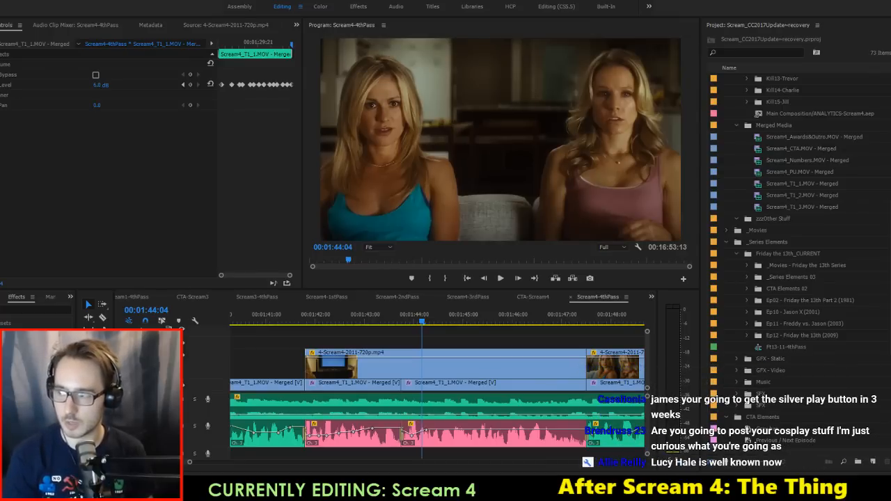
pyautogui.click(574, 337)
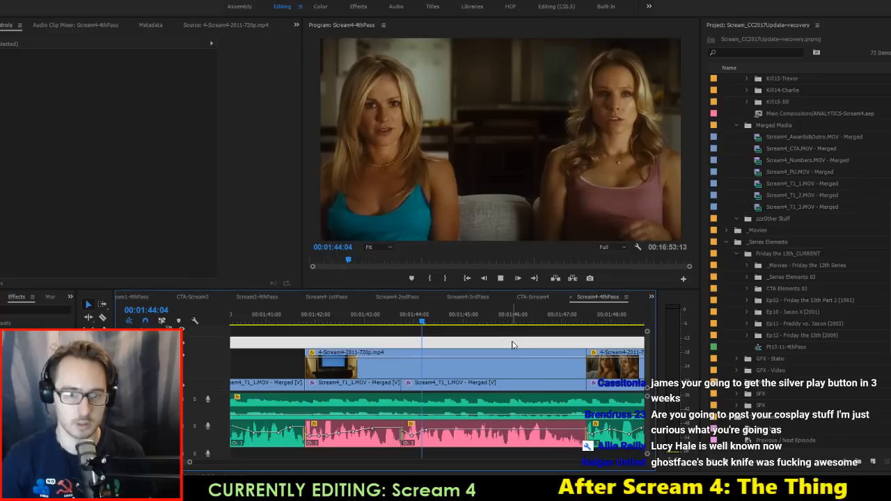
pyautogui.press('space')
pyautogui.press('space')
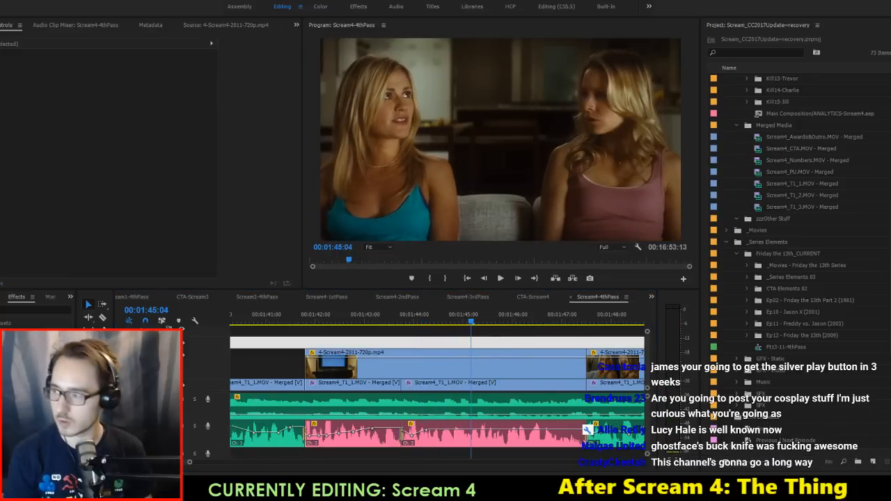
pyautogui.click(507, 337)
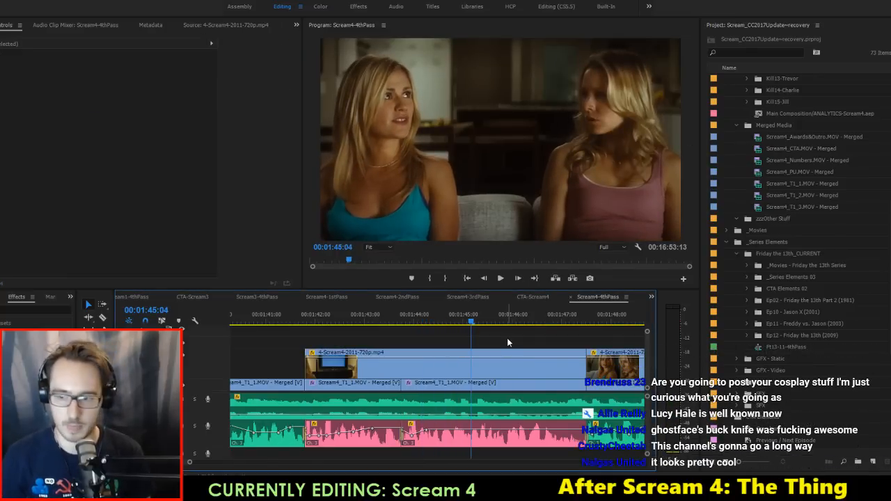
pyautogui.press('space')
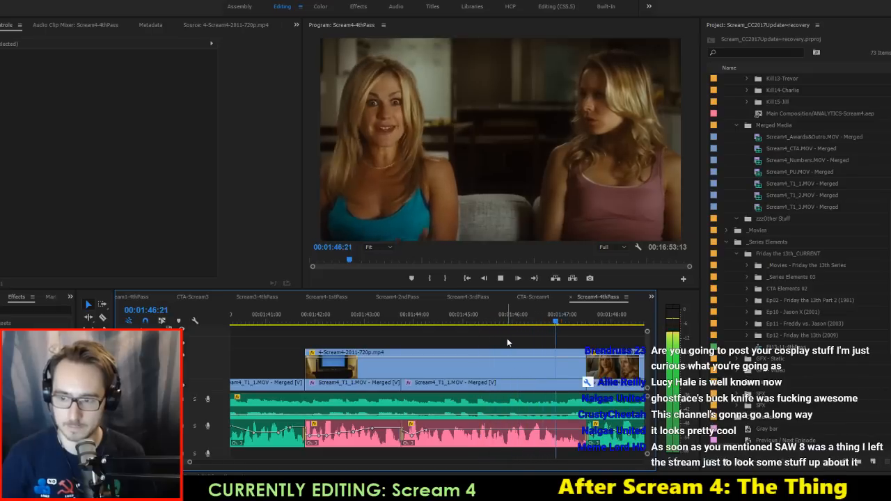
pyautogui.press('space')
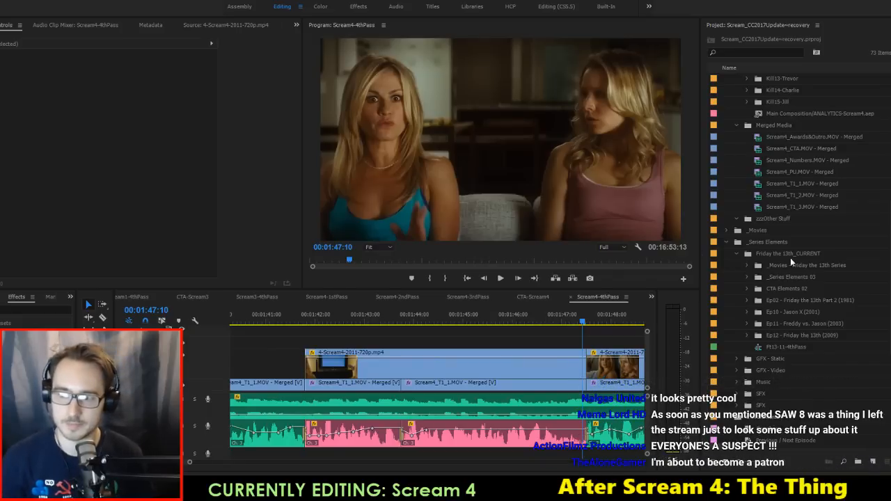
pyautogui.click(563, 333)
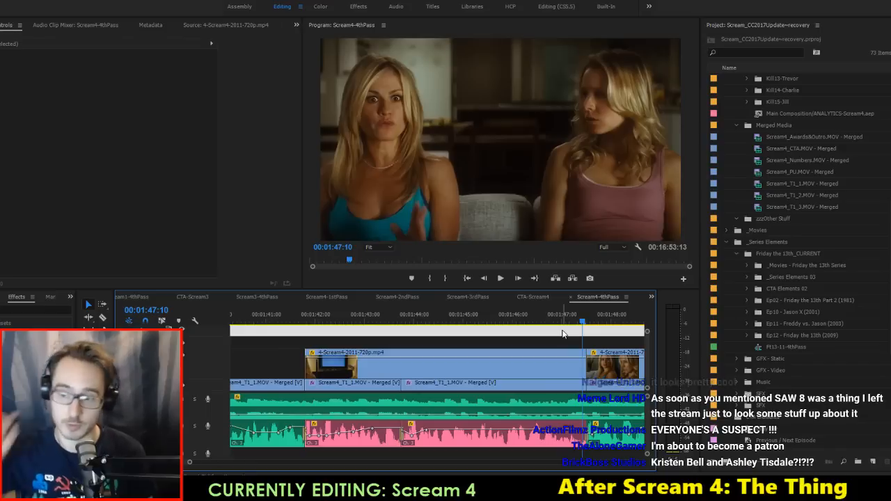
pyautogui.press('space')
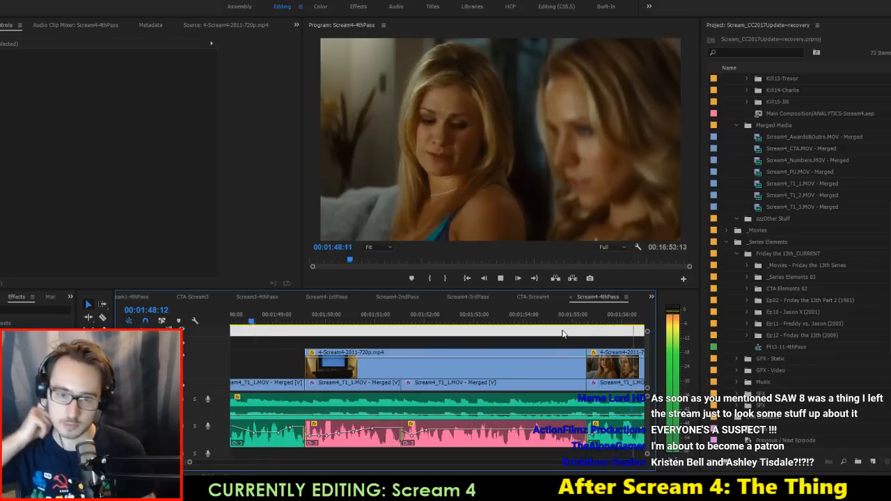
pyautogui.press('space')
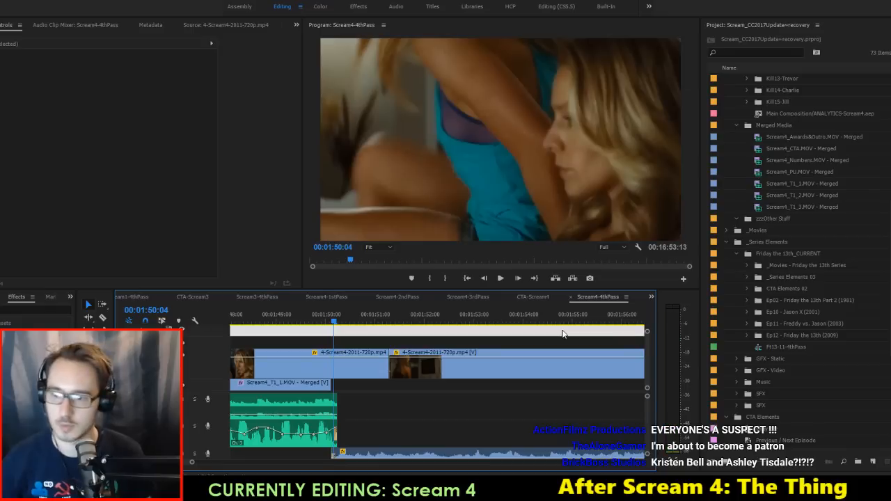
pyautogui.hotkey('ctrl', 's')
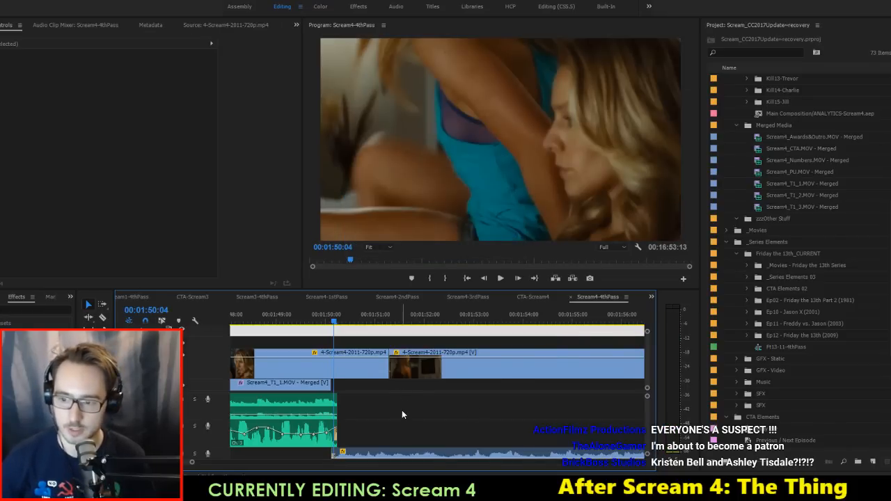
# Step: Go back to about 00:01:46:22 and play the sequence again through the start of the #3 kill card at about 00:02:08
pyautogui.scroll(4, 404, 416)
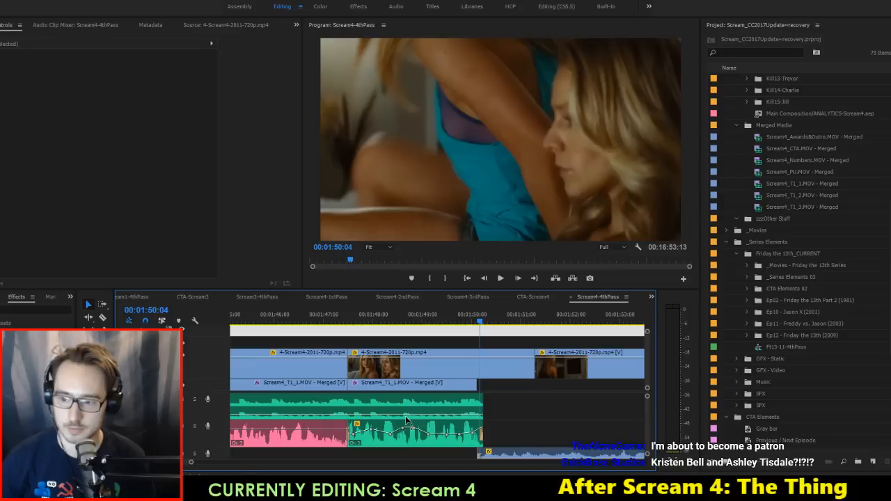
pyautogui.click(471, 314)
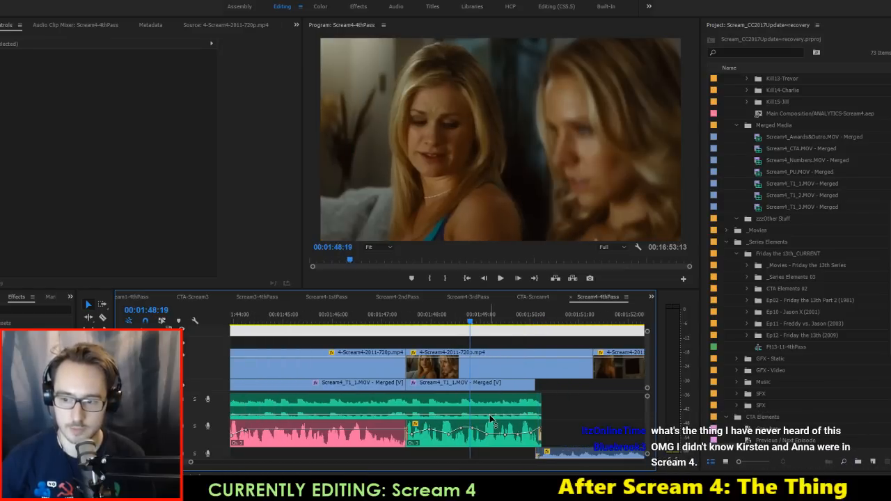
pyautogui.hscroll(-3, 490, 418)
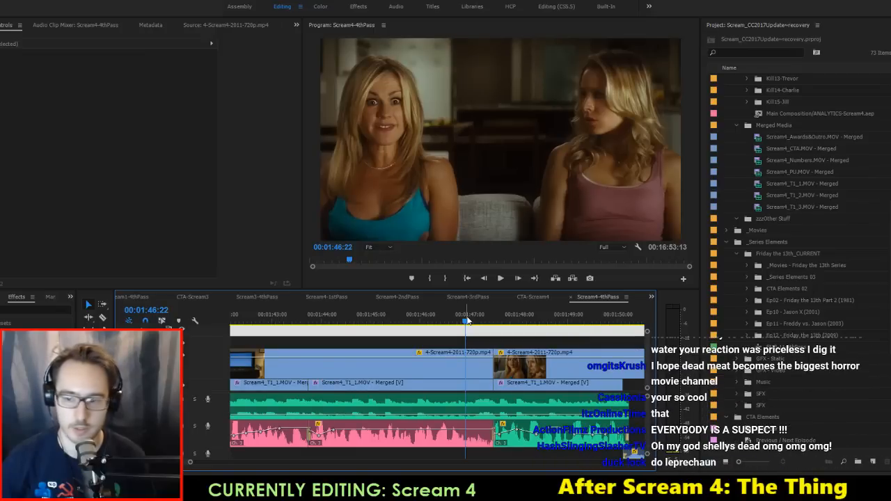
pyautogui.press('space')
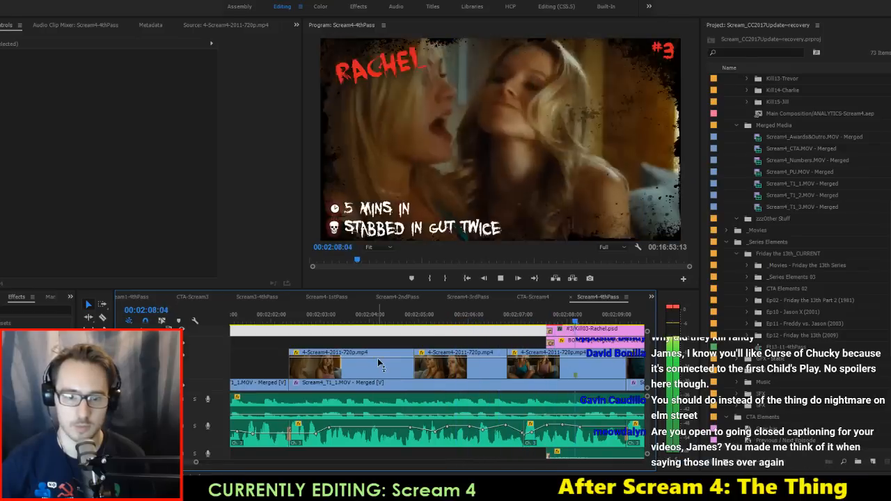
# Step: Replay the lead-in to the #3 kill card, set the narration volume at 00:02:07:06 to about -0.44 dB, and save the project
pyautogui.press('space')
pyautogui.click(489, 307)
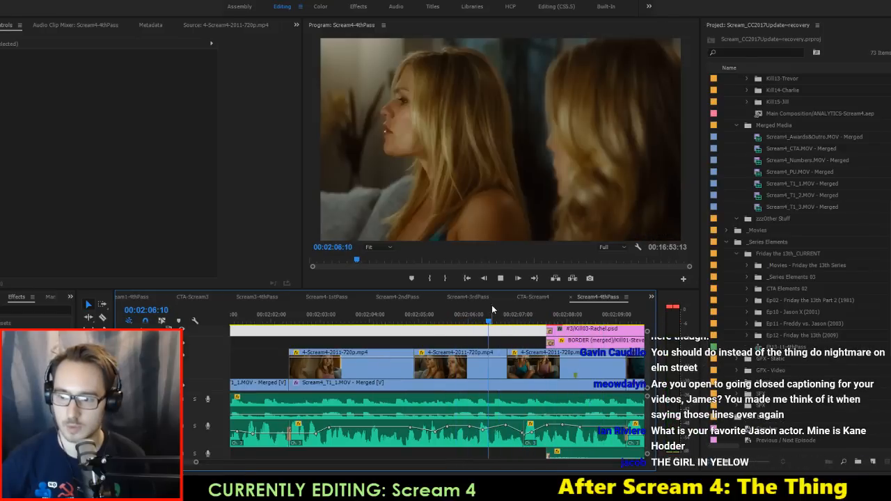
pyautogui.press('space')
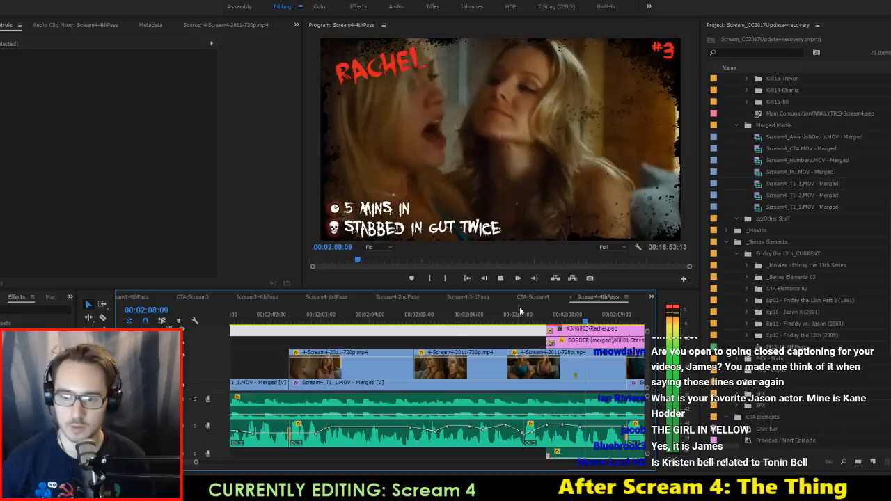
pyautogui.press('space')
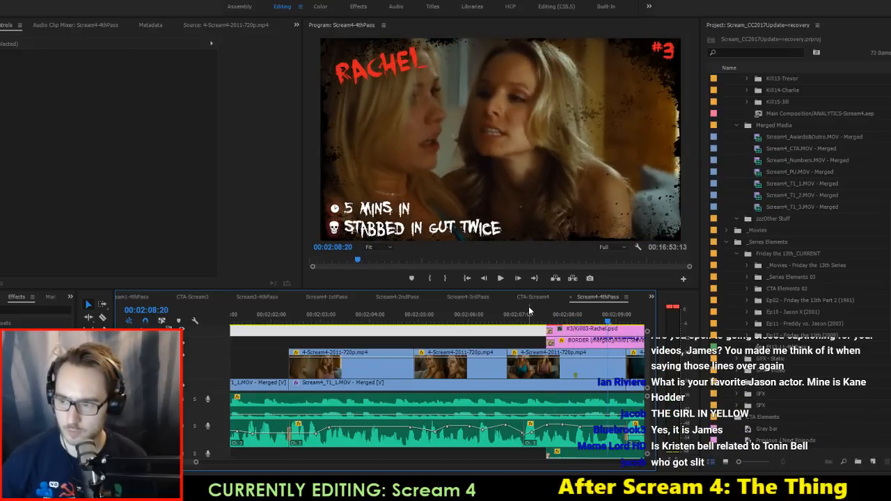
pyautogui.click(534, 437)
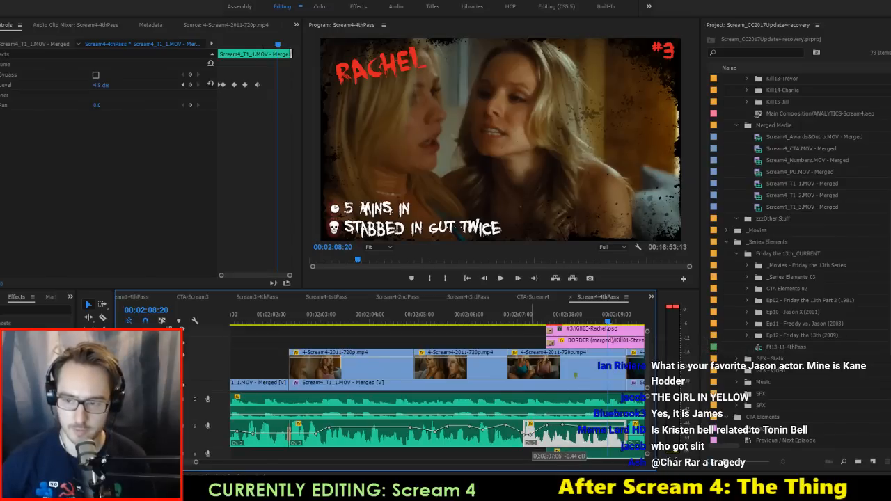
pyautogui.hotkey('ctrl', 's')
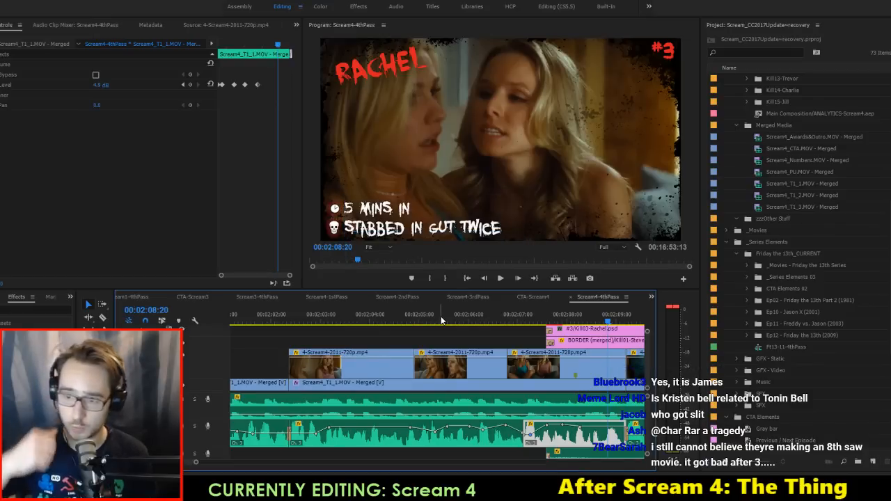
# Step: Play the sequence from about 00:02:05 through the #3 and #4 kill cards to the garage door scene at about 00:03:04
pyautogui.click(441, 319)
pyautogui.press('space')
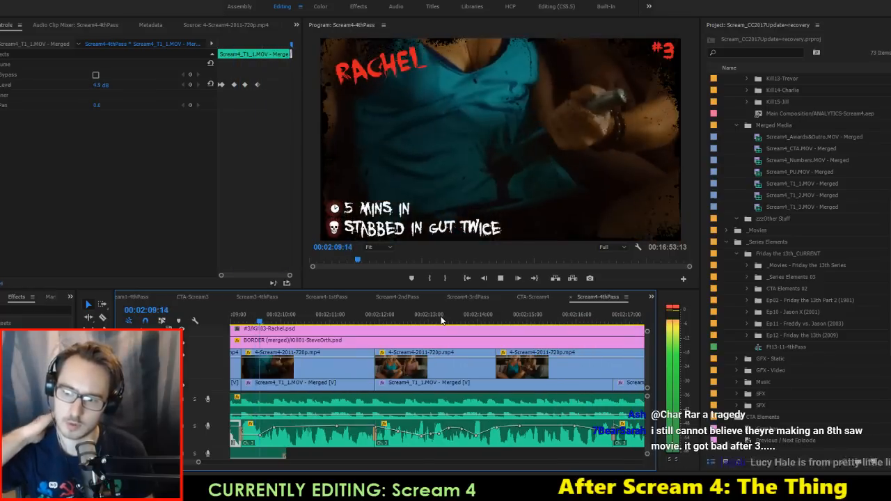
pyautogui.press('space')
pyautogui.press('space')
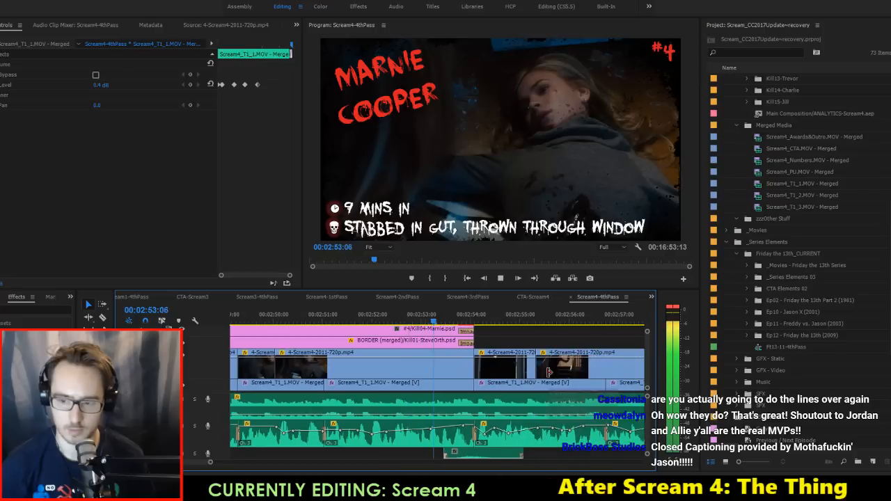
pyautogui.press('space')
pyautogui.press('space')
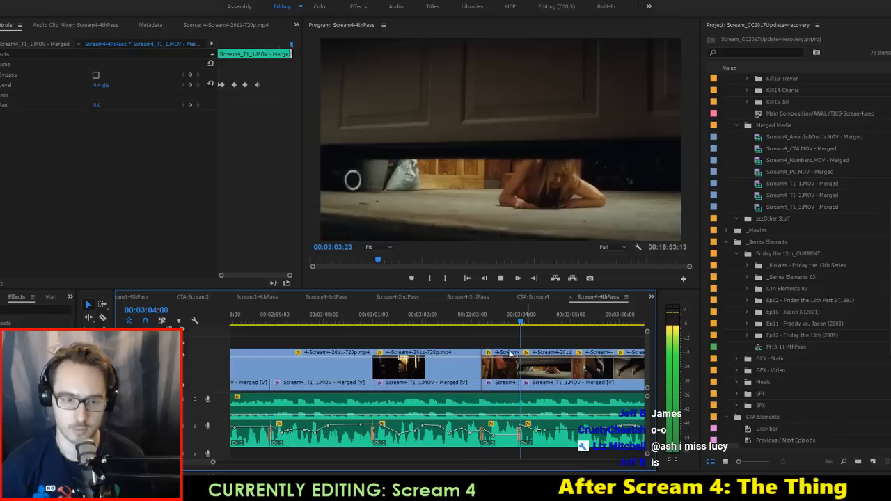
# Step: Replay the garage door scene from about 00:03:00 to 00:03:07:23, and save the project
pyautogui.click(357, 314)
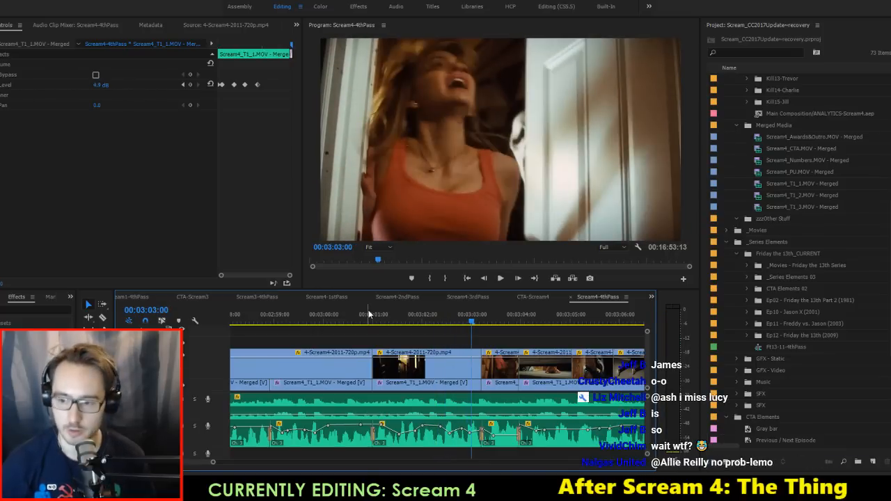
pyautogui.press('space')
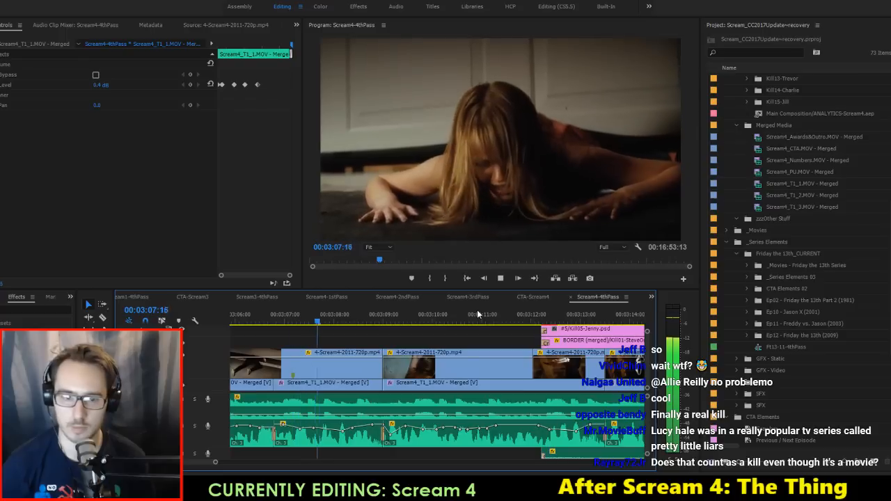
pyautogui.hotkey('ctrl', 's')
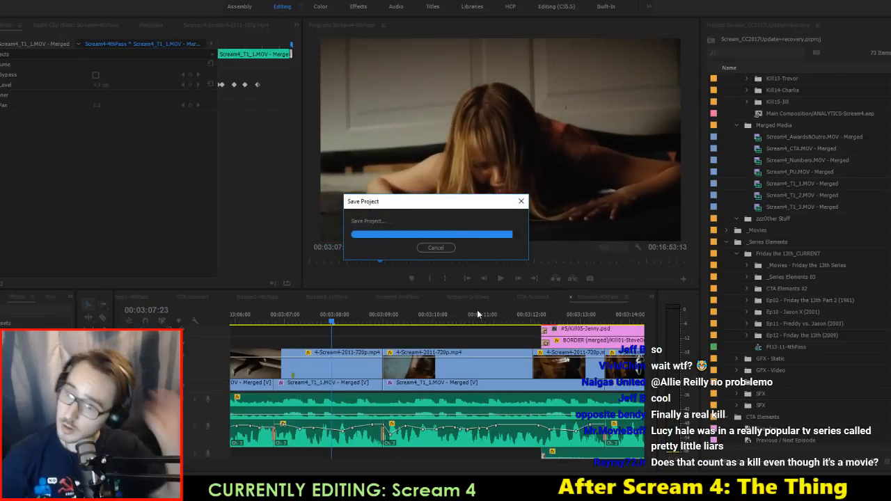
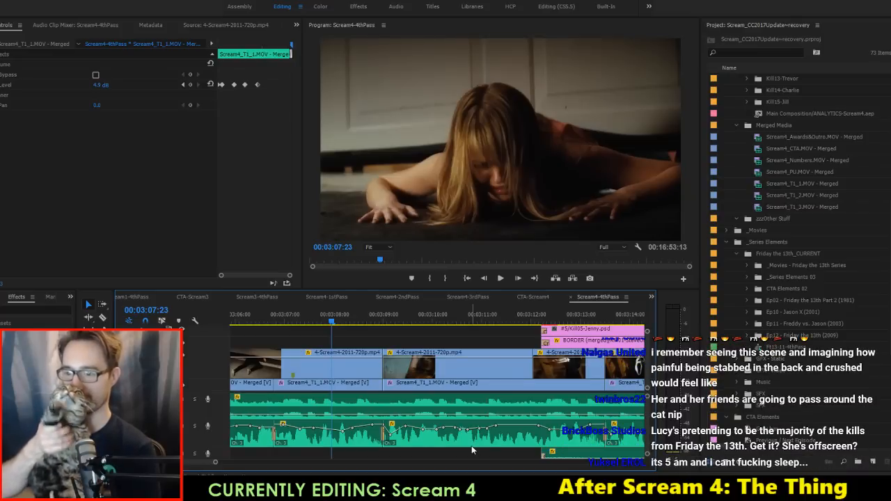
pyautogui.hotkey('ctrl', 's')
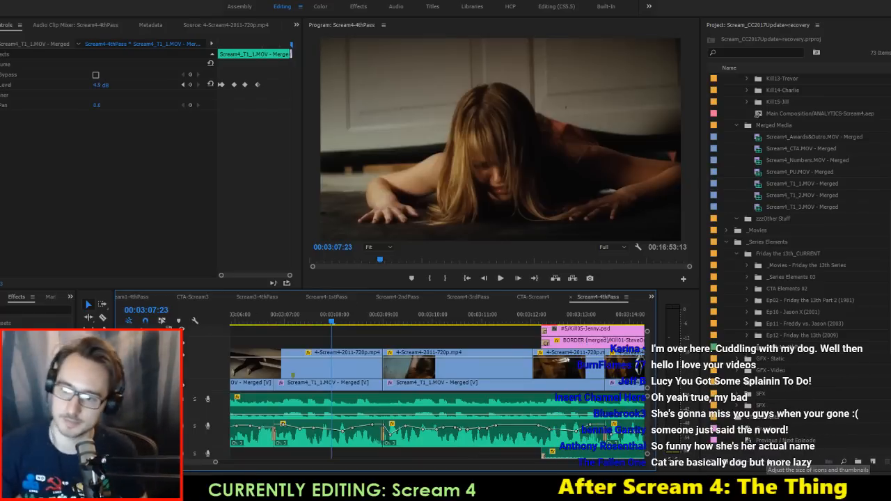
# Step: Play the sequence from 00:03:07:23 through the #5 kill card and the town scenes to the book display at 00:03:31:21
pyautogui.click(338, 340)
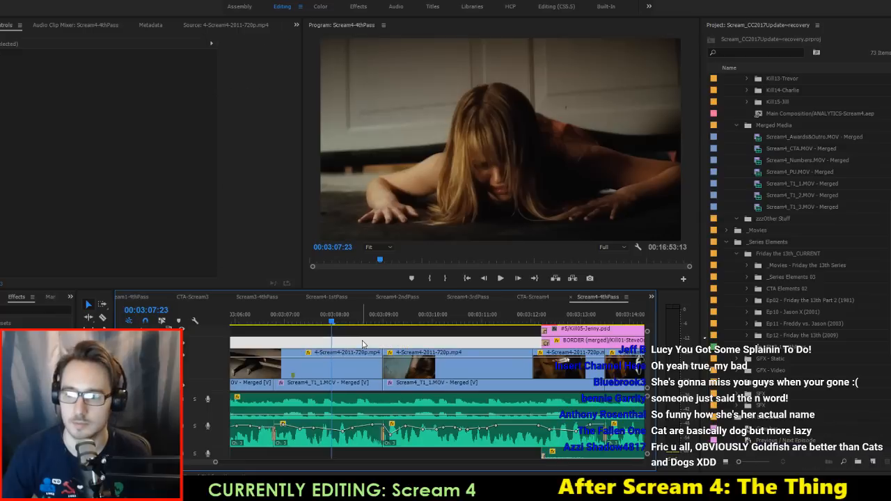
pyautogui.press('space')
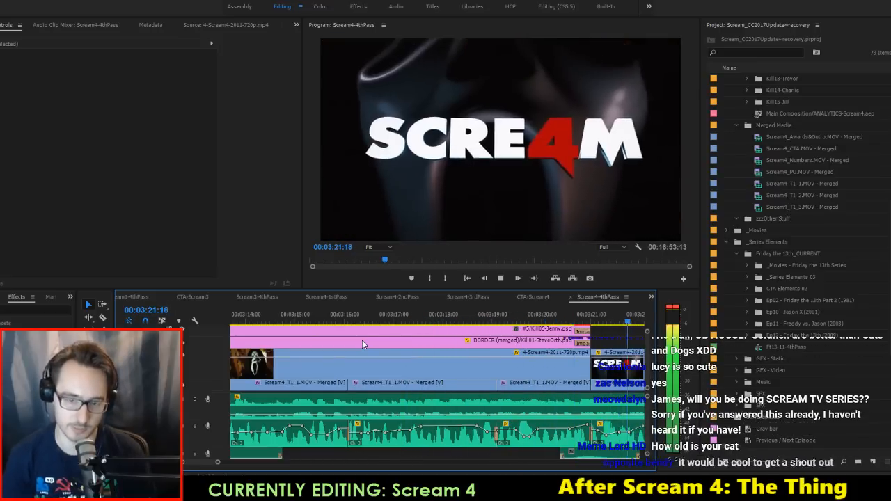
pyautogui.press('space')
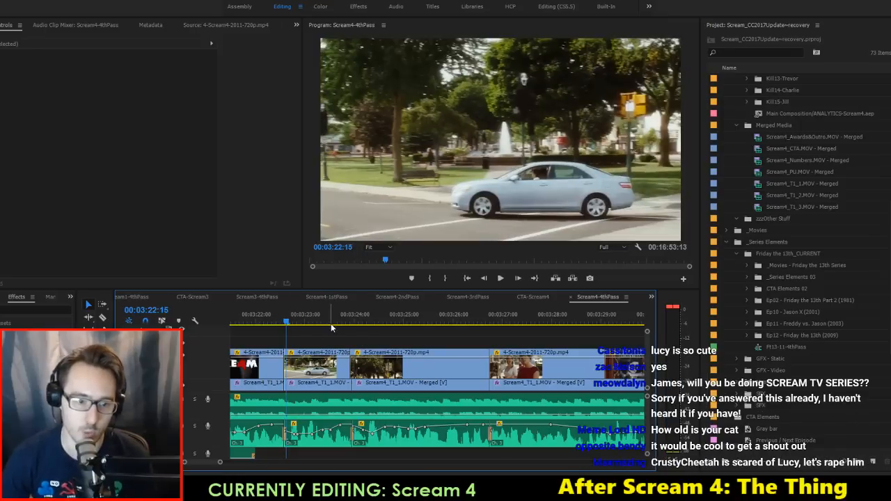
pyautogui.press('space')
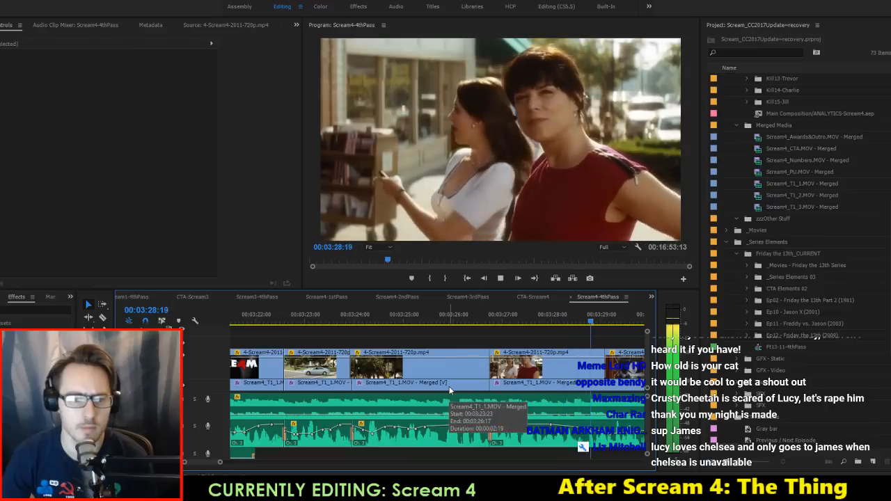
pyautogui.press('space')
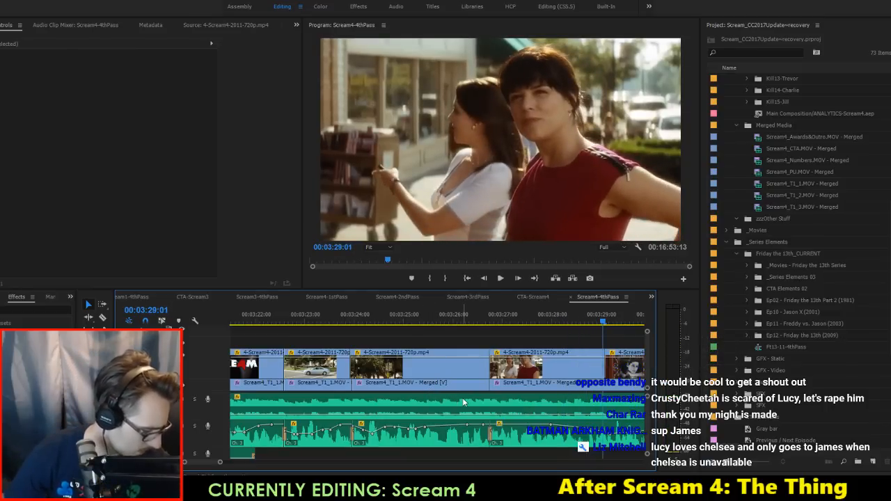
pyautogui.press('space')
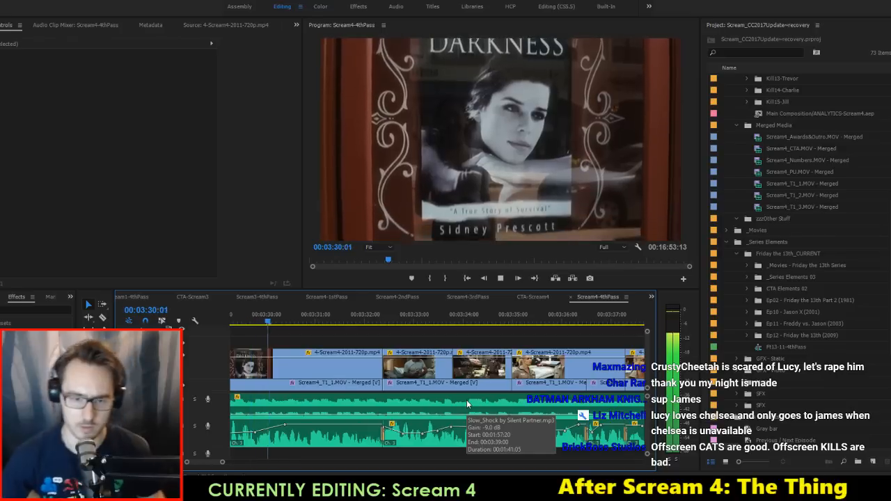
pyautogui.press('space')
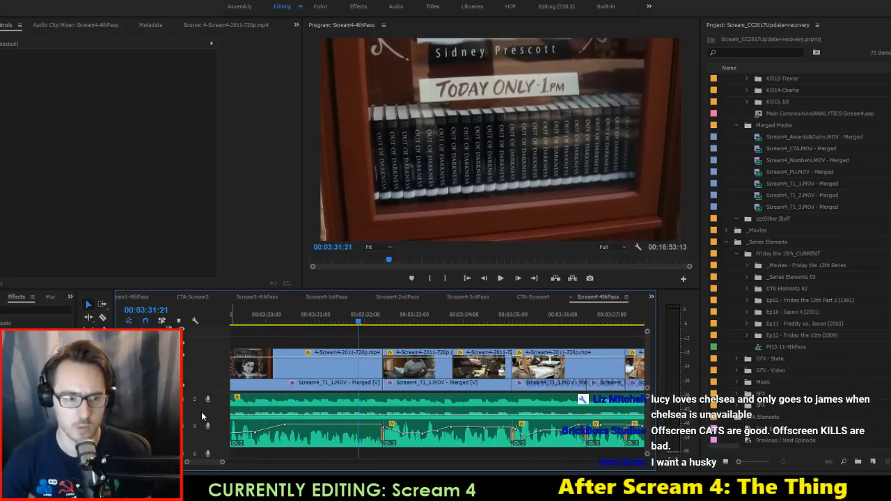
# Step: Play on to 00:03:34:11 and adjust the audio gain of the Slow_Shock music clip
pyautogui.rightClick(209, 416)
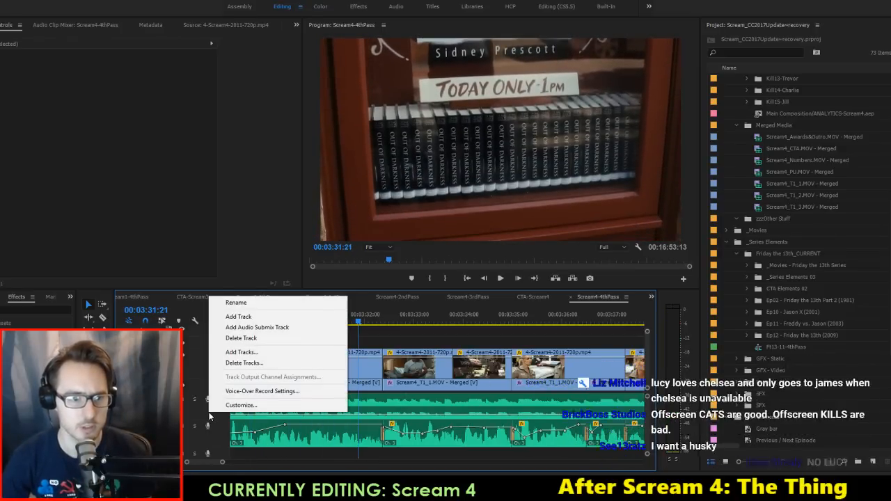
pyautogui.click(201, 413)
pyautogui.scroll(-5, 375, 411)
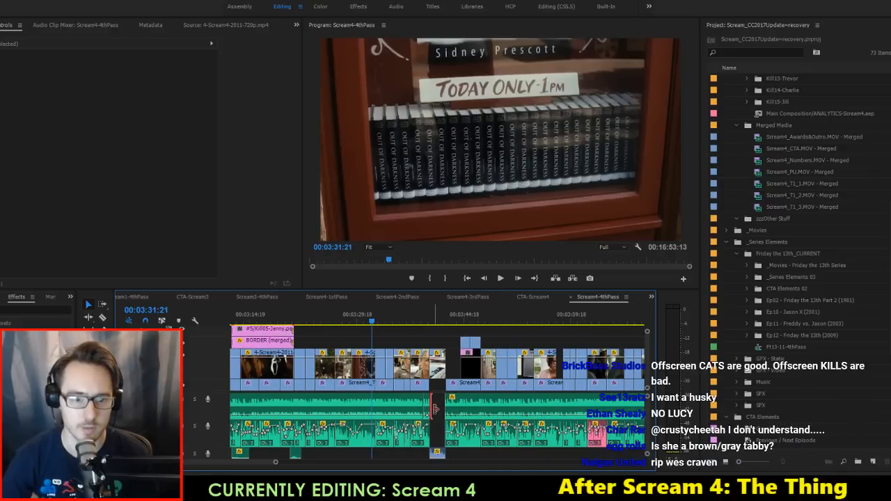
pyautogui.press('space')
pyautogui.scroll(-4, 430, 418)
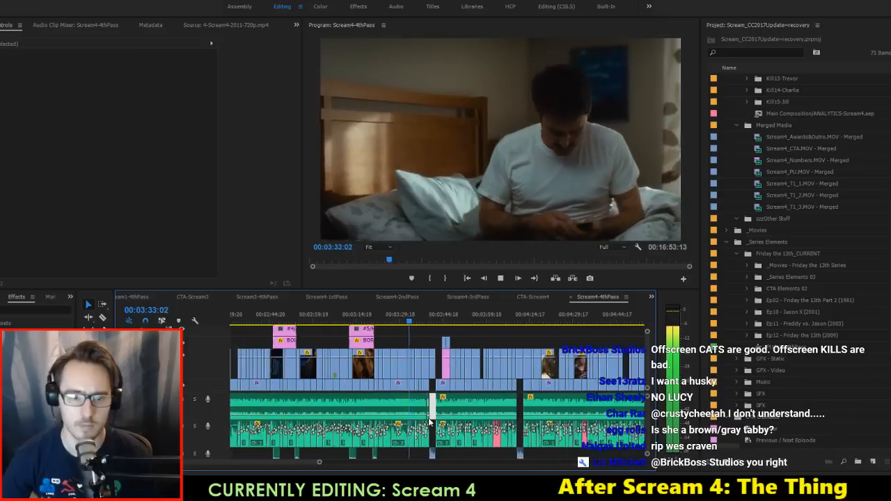
pyautogui.click(390, 395)
pyautogui.press('space')
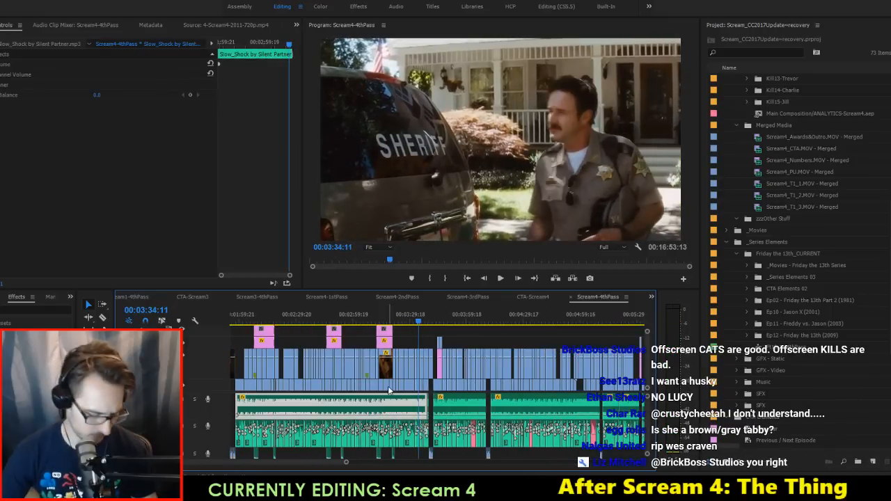
pyautogui.press('g')
pyautogui.press('Return')
# Step: Play the sheriff scene from 00:03:34:11, go back several edit points, and replay it to 00:03:35:09
pyautogui.press('space')
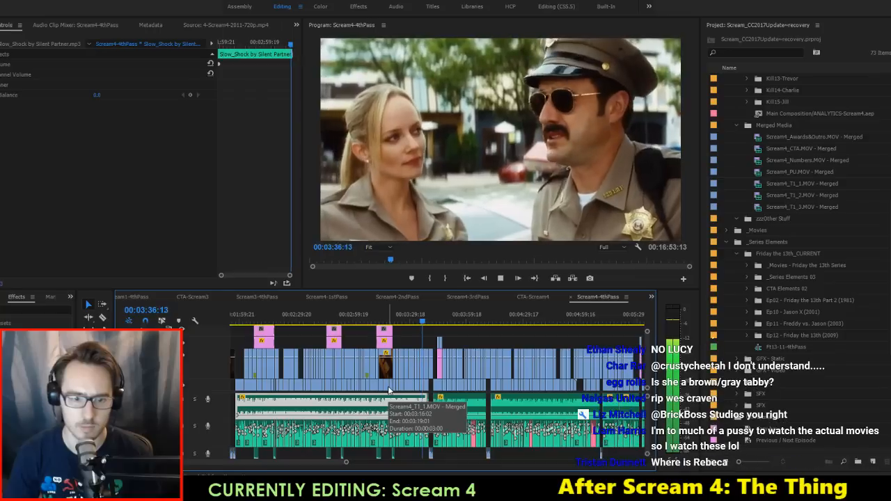
pyautogui.press('Up')
pyautogui.press('Up')
pyautogui.press('Up')
pyautogui.press('Up')
pyautogui.press('Up')
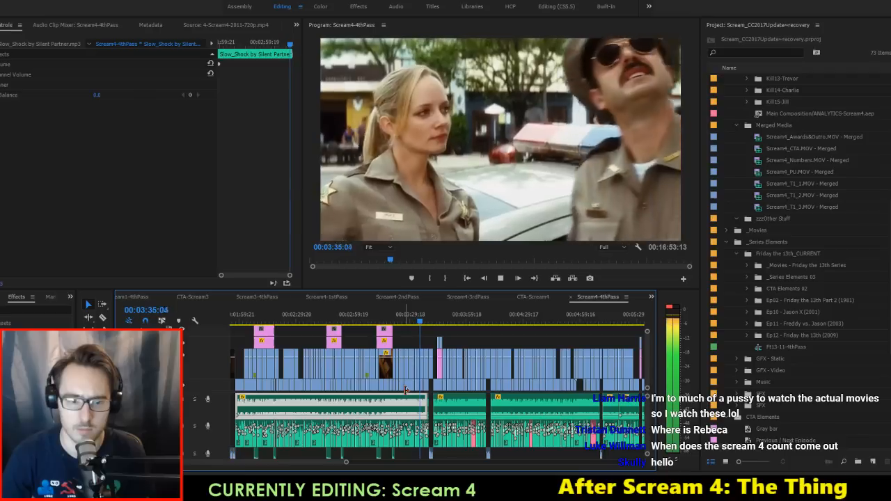
pyautogui.press('space')
# Step: Adjust the audio gain of the two music clips preceding Slow_Shock by 2 dB
pyautogui.press('-')
pyautogui.press('-')
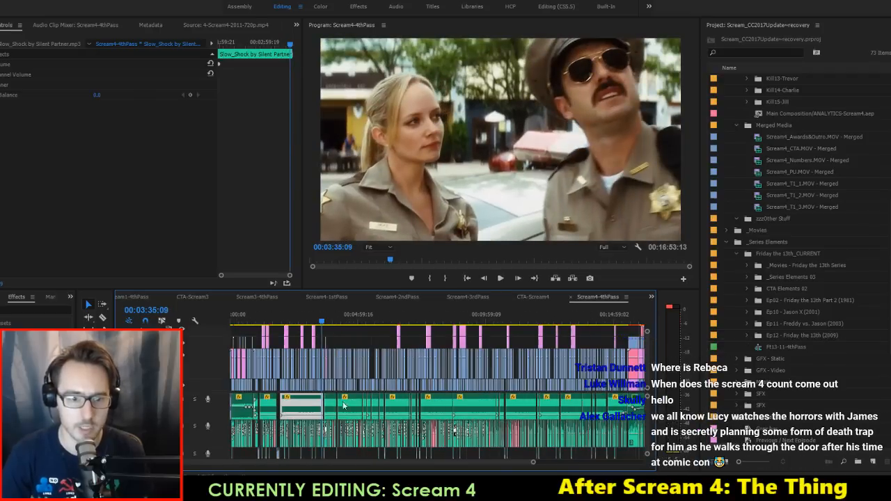
pyautogui.press('=')
pyautogui.press('=')
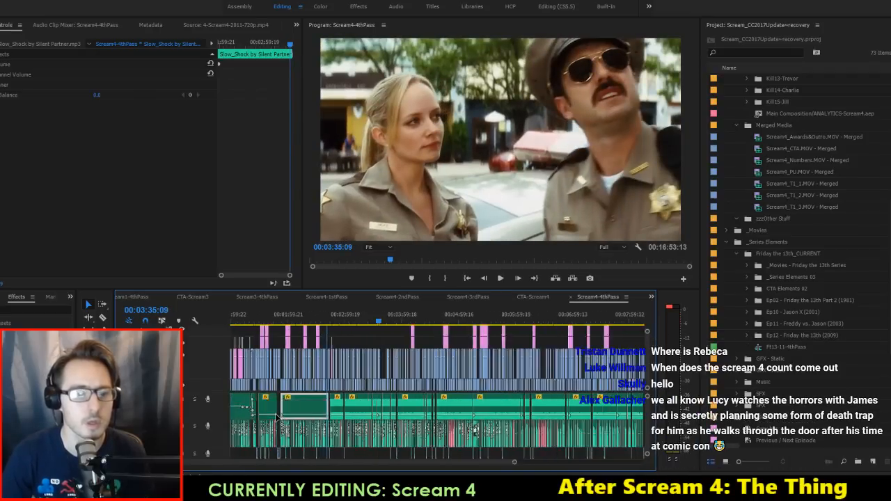
pyautogui.moveTo(230, 405); pyautogui.dragTo(293, 403)
pyautogui.press('g')
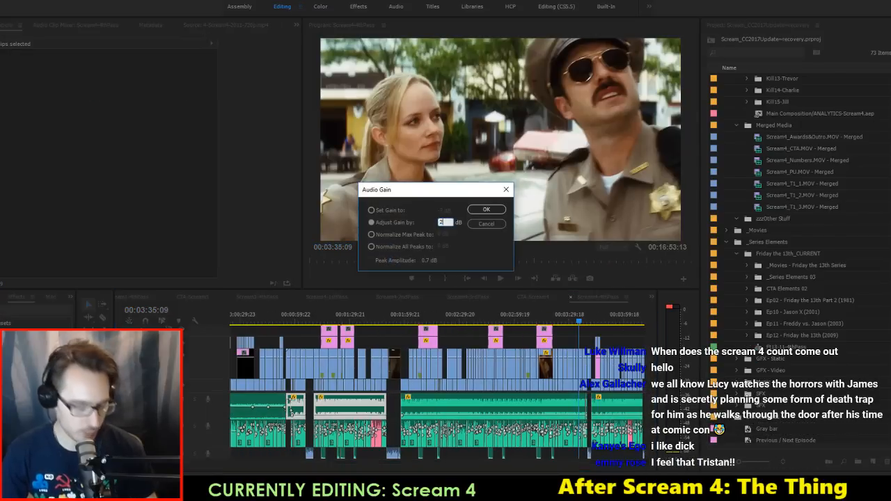
pyautogui.press('Return')
# Step: Adjust the audio gain of all the music clips from Slow_Shock up to the numbers section at about 00:15:29
pyautogui.scroll(-6, 393, 410)
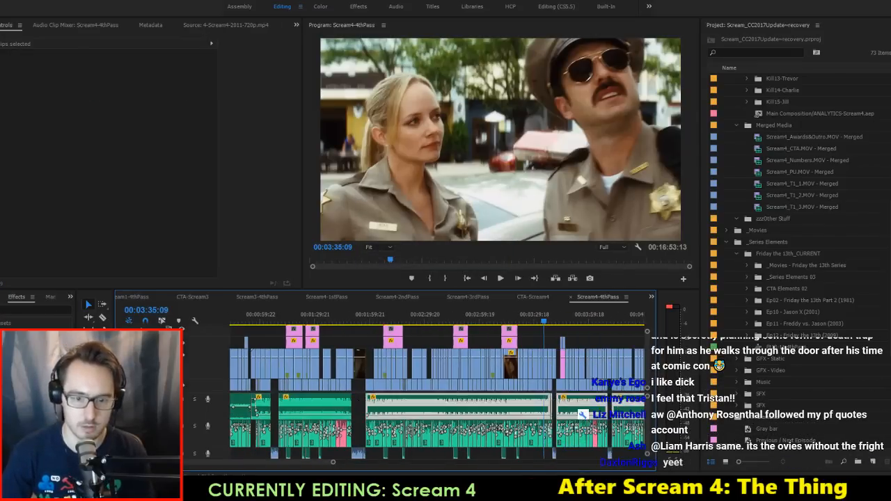
pyautogui.scroll(-6, 437, 391)
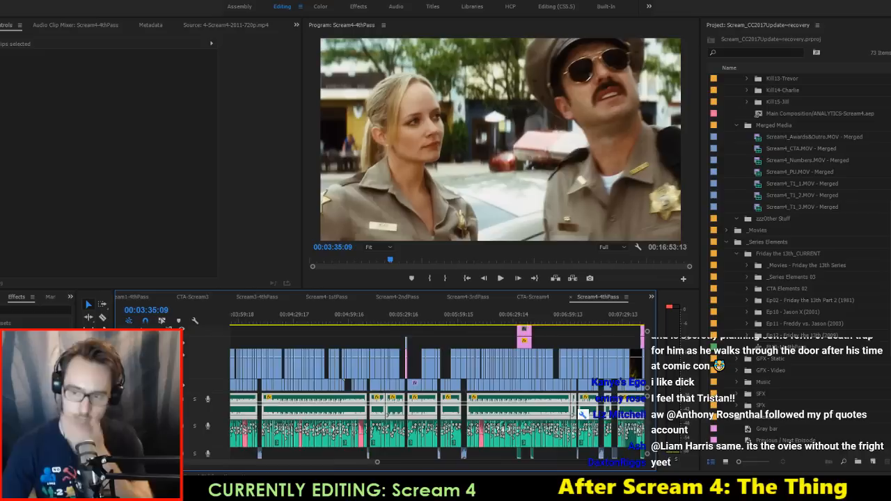
pyautogui.scroll(-6, 437, 390)
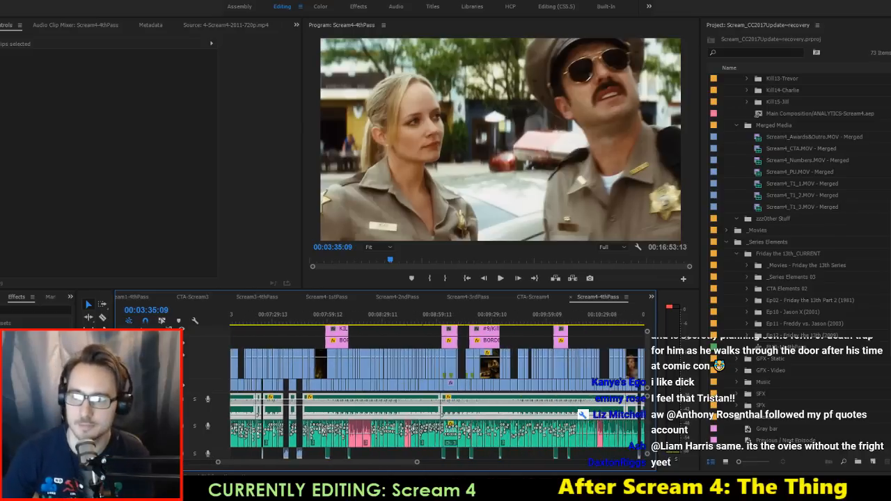
pyautogui.scroll(-6, 477, 382)
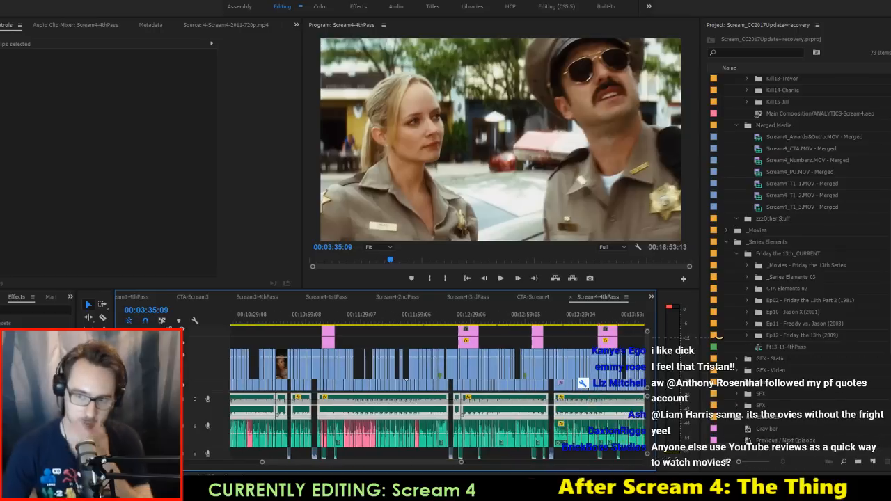
pyautogui.scroll(-2, 437, 394)
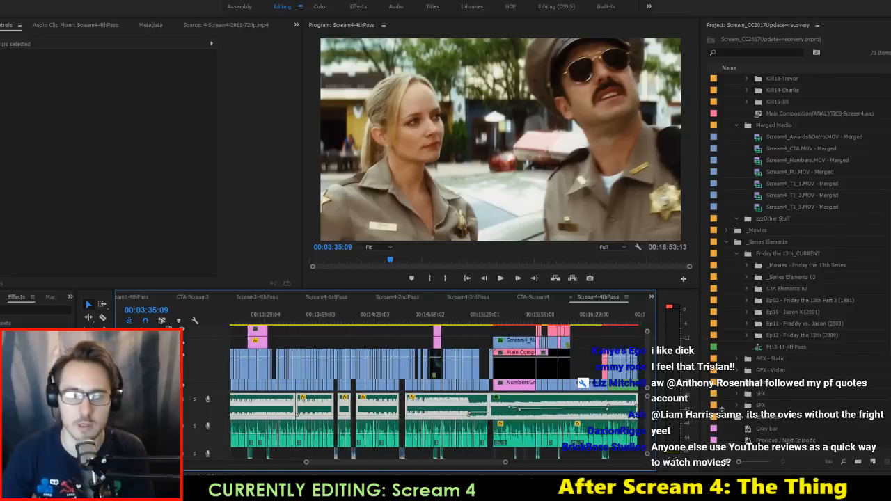
pyautogui.press('g')
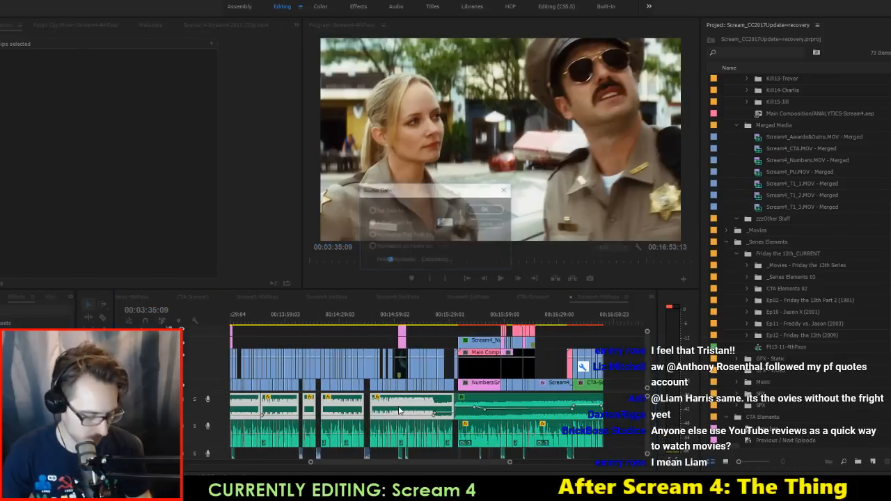
pyautogui.press('Return')
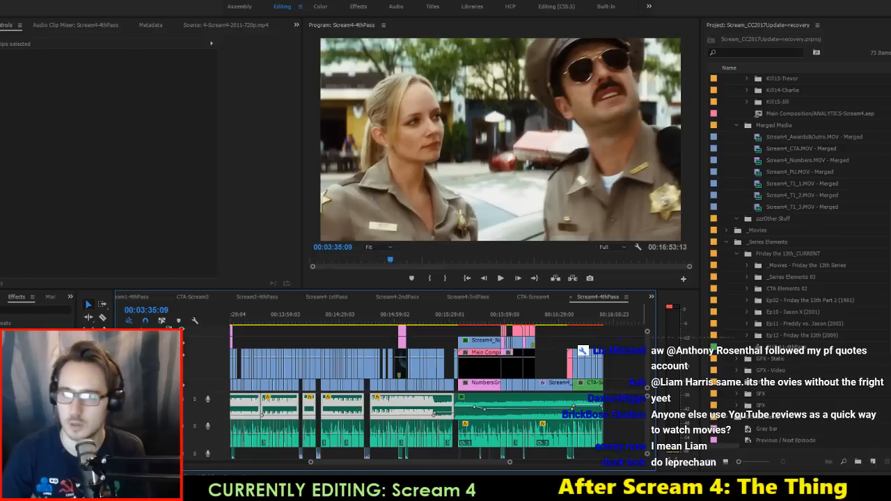
# Step: Play the sequence from 00:03:35:09 through the sheriff scene to the car scene at 00:04:04:22, checking the new music level
pyautogui.moveTo(333, 463); pyautogui.dragTo(185, 471)
pyautogui.press('space')
pyautogui.press('=')
pyautogui.press('=')
pyautogui.press('=')
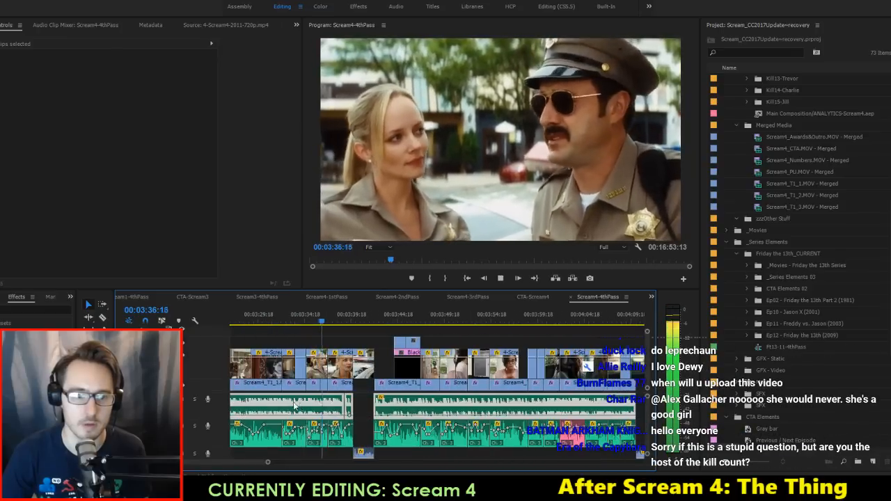
pyautogui.click(373, 407)
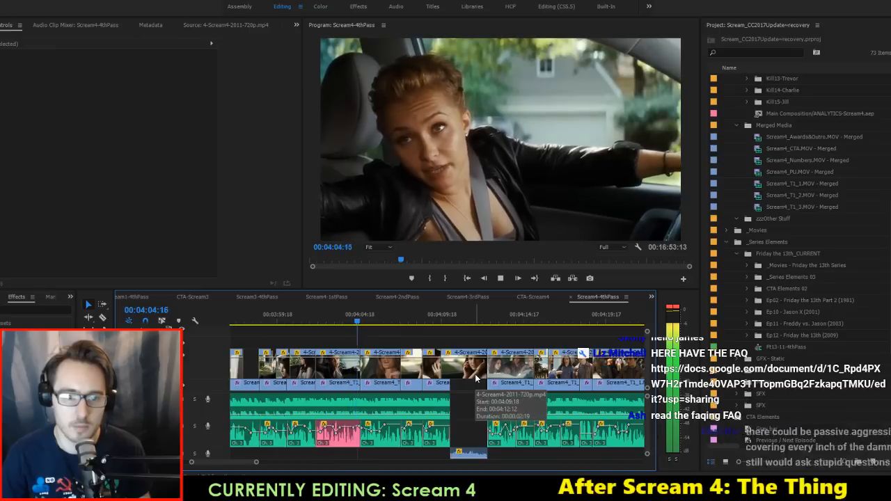
pyautogui.press('space')
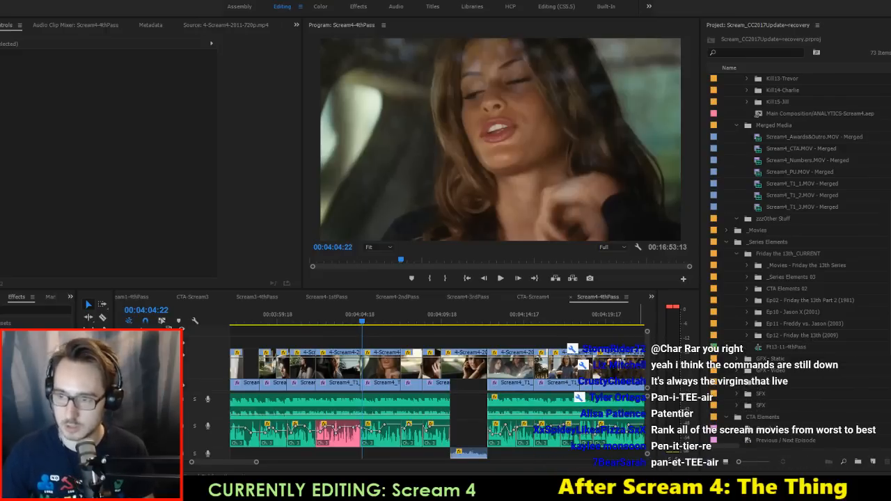
# Step: Switch to the browser, pause the YouTube video on pronouncing Hayden Panettiere, and read its comments
pyautogui.hotkey('alt', 'Tab')
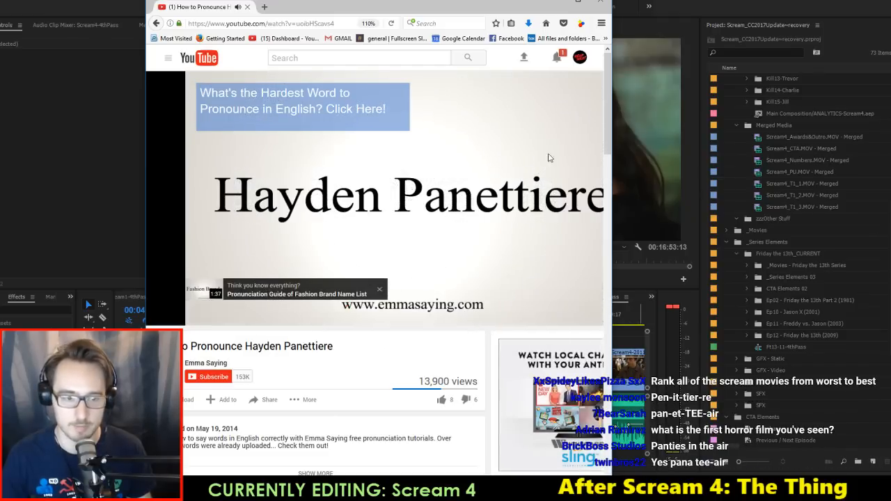
pyautogui.click(432, 258)
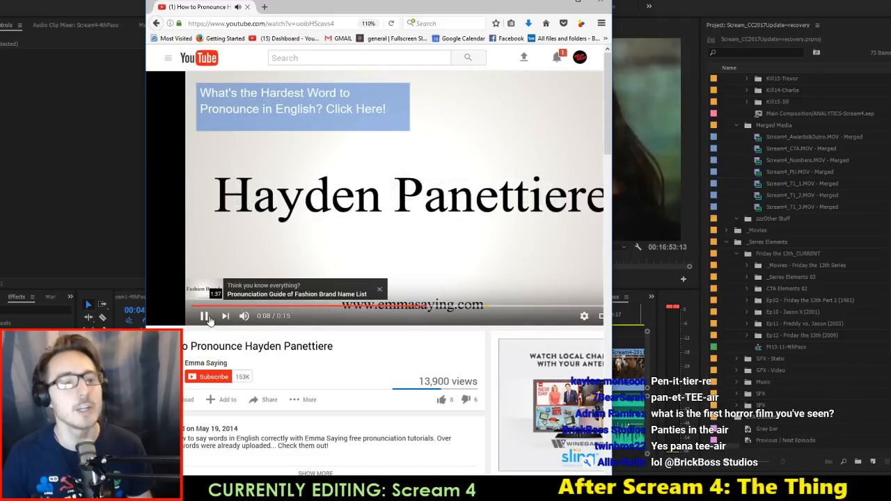
pyautogui.scroll(-5, 382, 359)
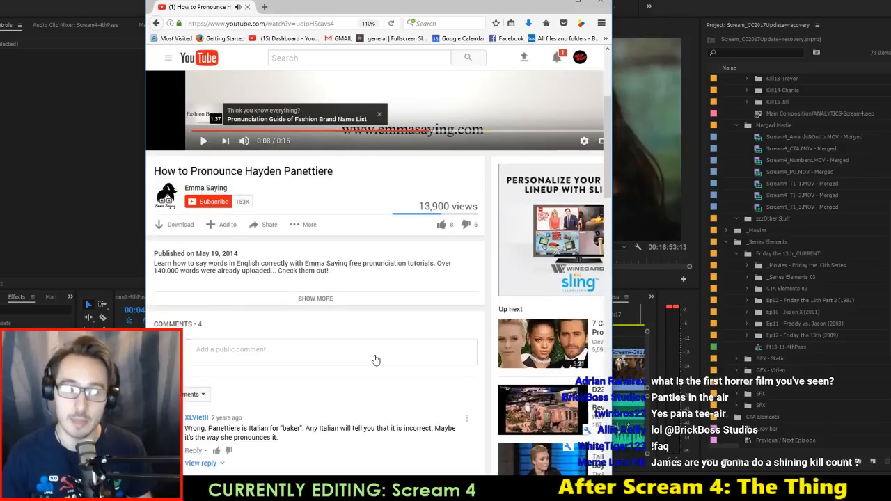
pyautogui.scroll(-2, 314, 383)
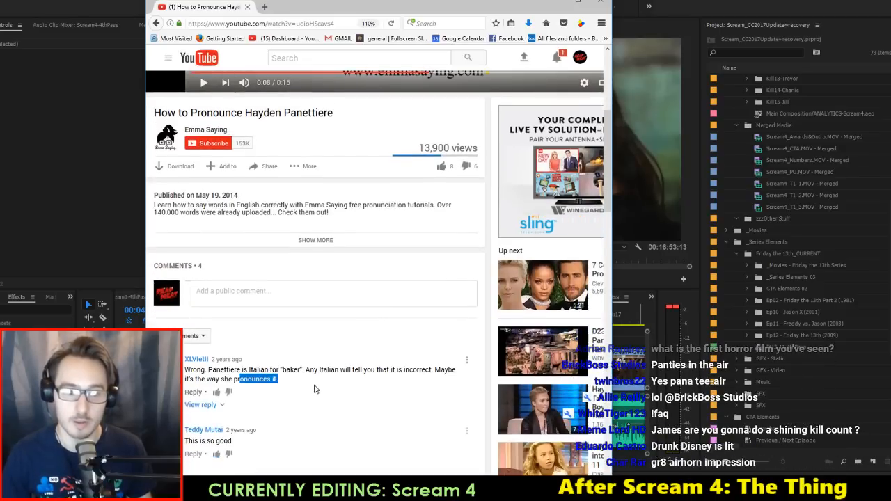
pyautogui.scroll(-3, 311, 388)
pyautogui.scroll(-2, 312, 388)
# Step: Check the Yahoo Answers result on pronouncing the actress's last name, and search Google for "hayden panettiere interview"
pyautogui.hotkey('alt', 'Left')
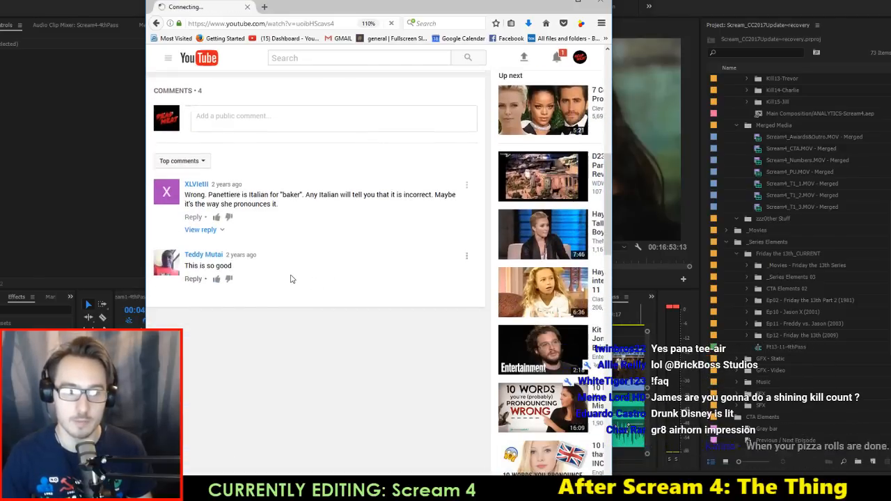
pyautogui.scroll(-5, 351, 346)
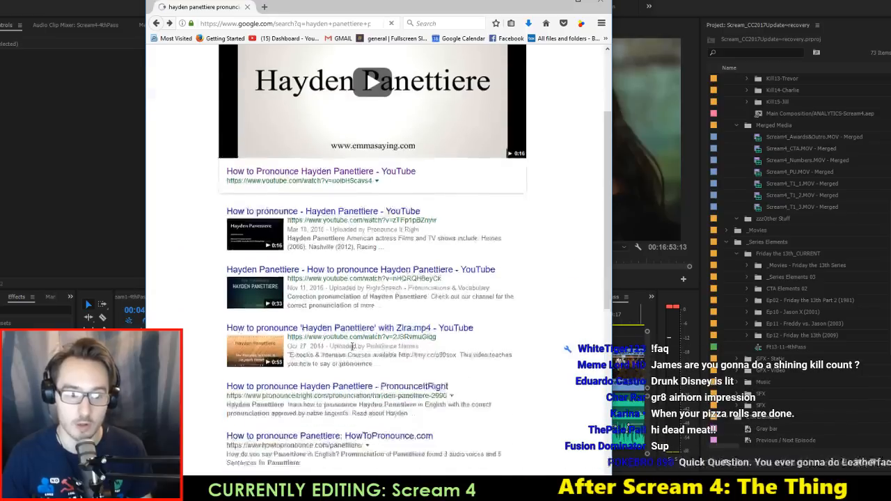
pyautogui.scroll(-5, 383, 311)
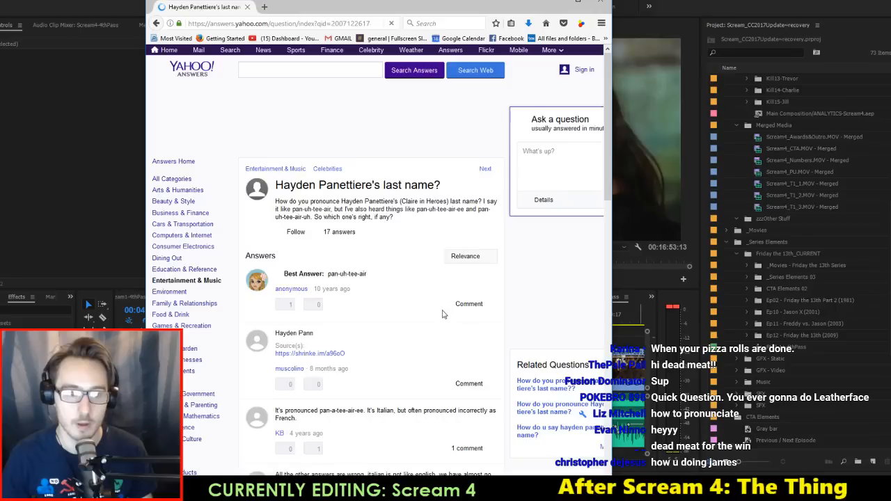
pyautogui.hotkey('alt', 'Left')
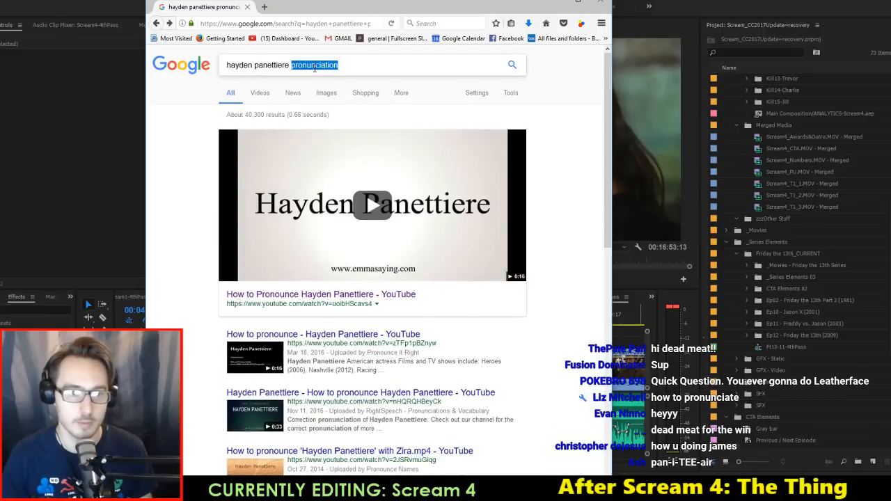
pyautogui.write('interview')
pyautogui.press('Return')
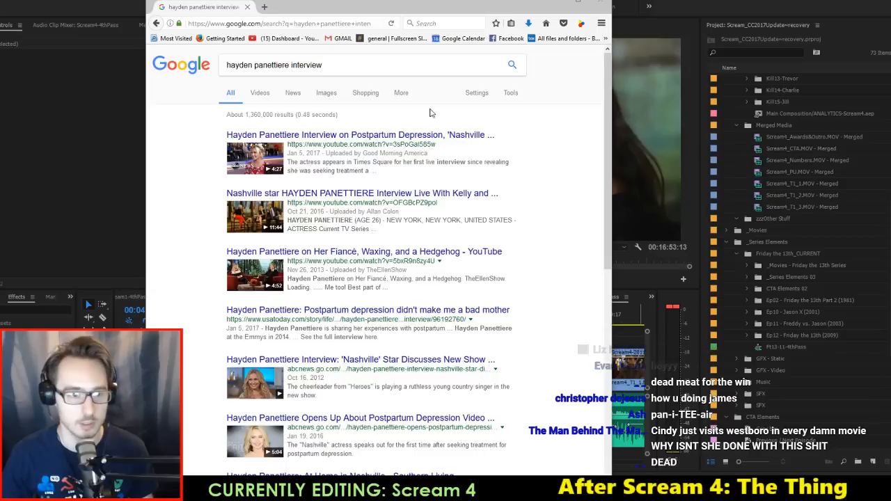
# Step: Play the Good Morning America interview with Hayden Panettiere from the search results to hear her name, and close the browser
pyautogui.click(379, 135)
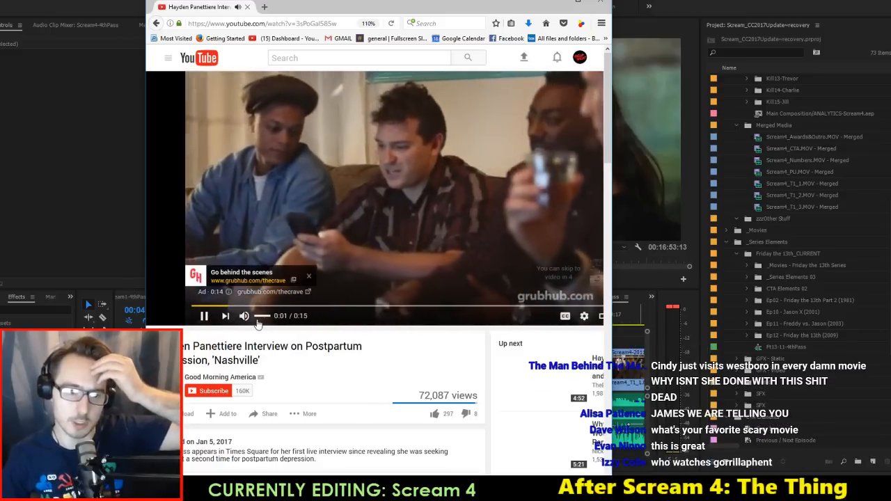
pyautogui.click(257, 317)
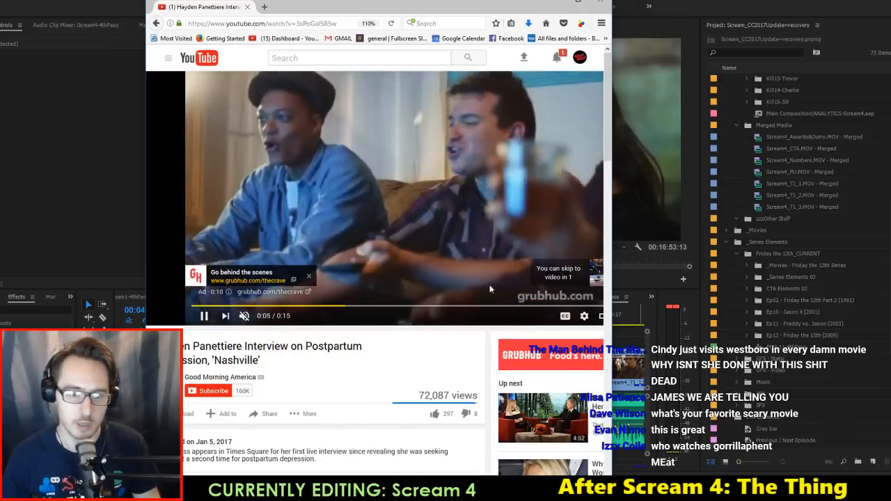
pyautogui.click(595, 274)
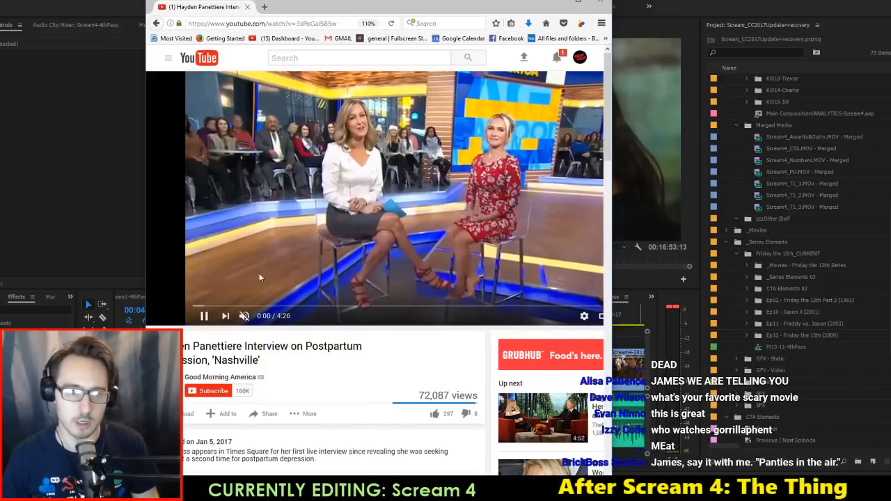
pyautogui.click(244, 316)
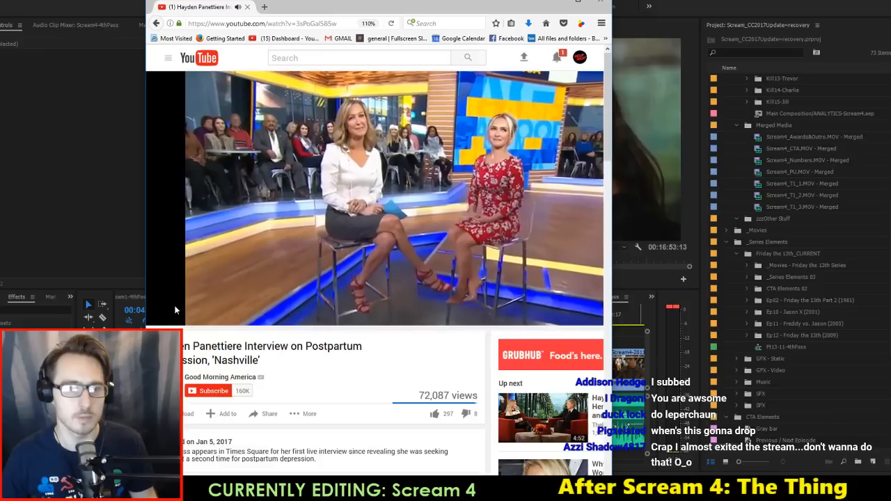
pyautogui.click(346, 209)
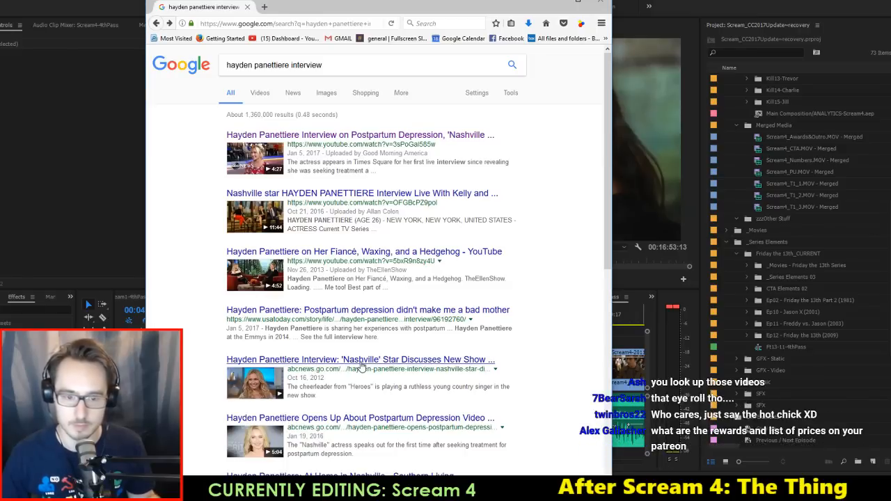
pyautogui.scroll(-3, 362, 368)
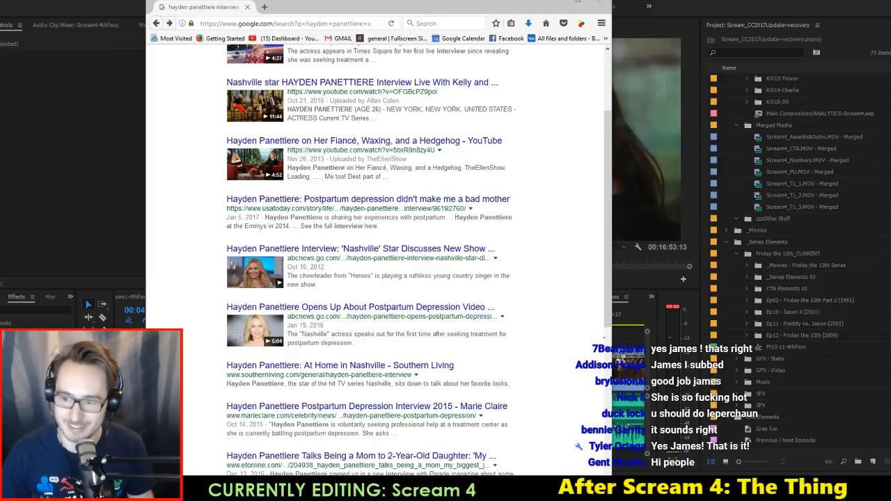
pyautogui.click(600, 3)
# Step: Play the sequence through the school and bookstore scenes to the couch scene at 00:05:06:09, replaying the part from about 00:04:30
pyautogui.press('space')
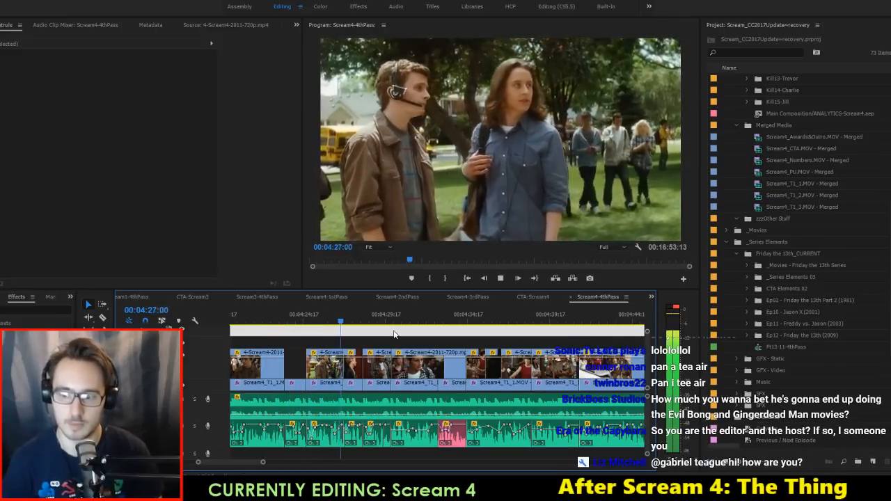
pyautogui.press('space')
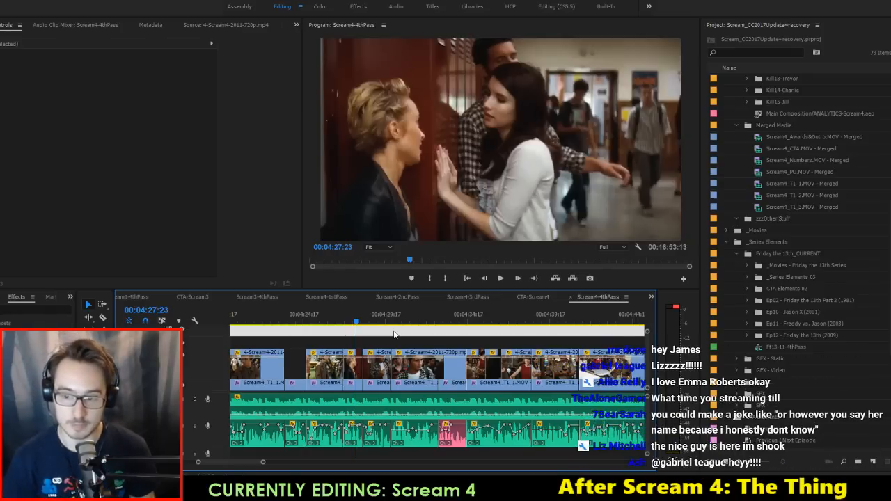
pyautogui.press('space')
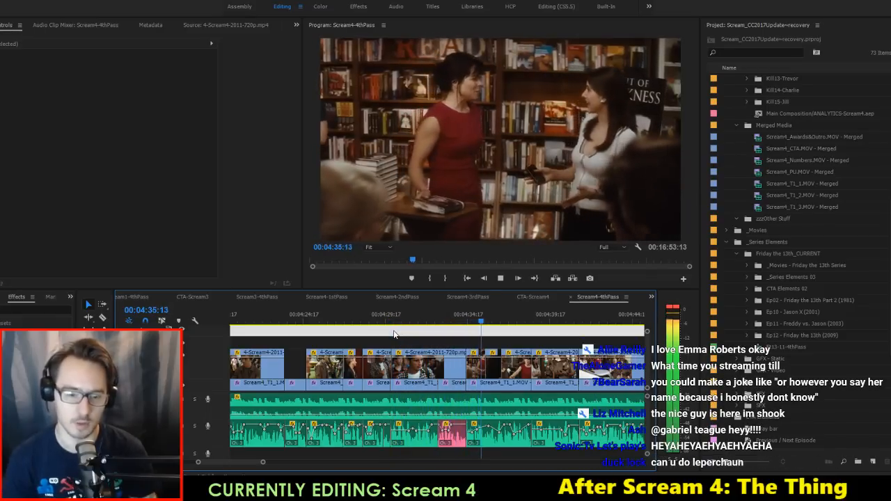
pyautogui.press('j')
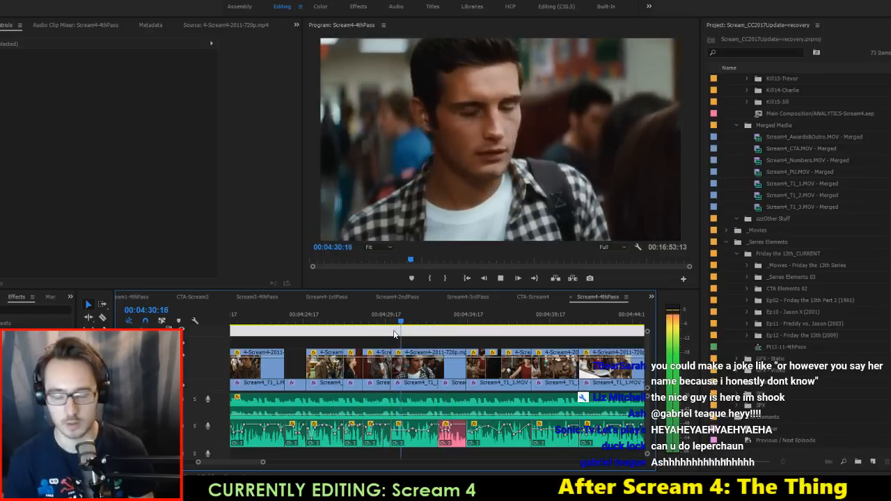
pyautogui.press('l')
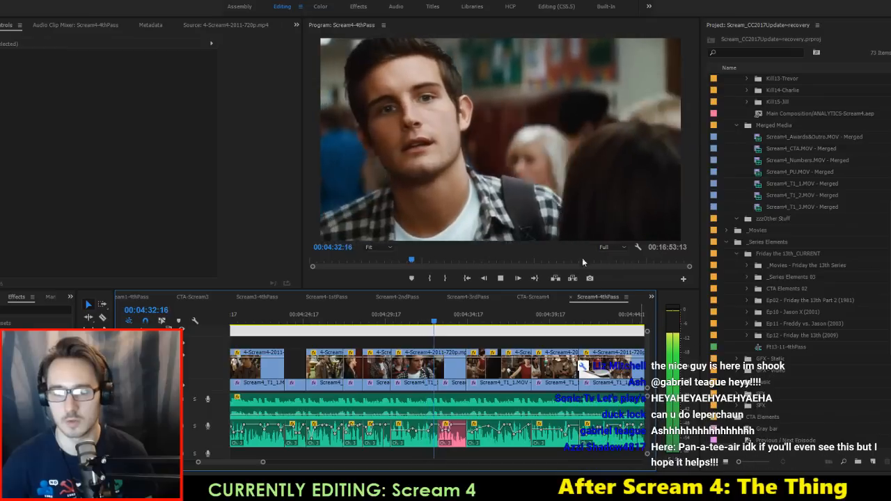
pyautogui.press('k')
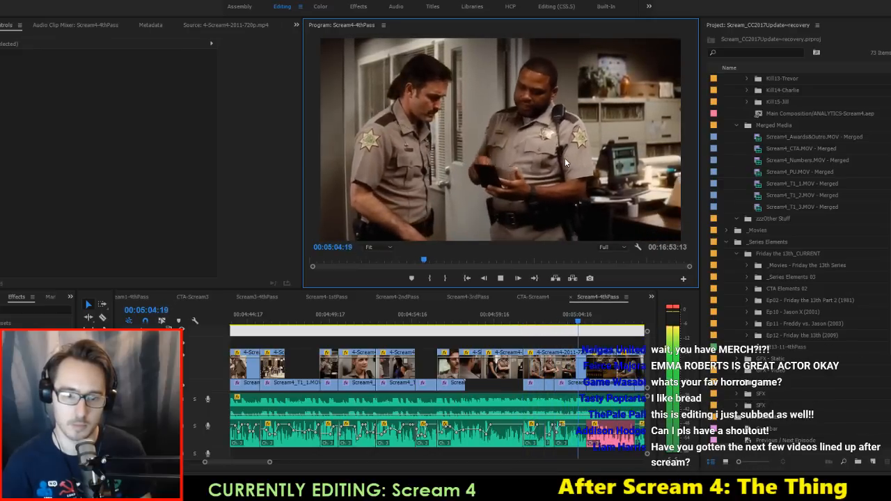
pyautogui.press('space')
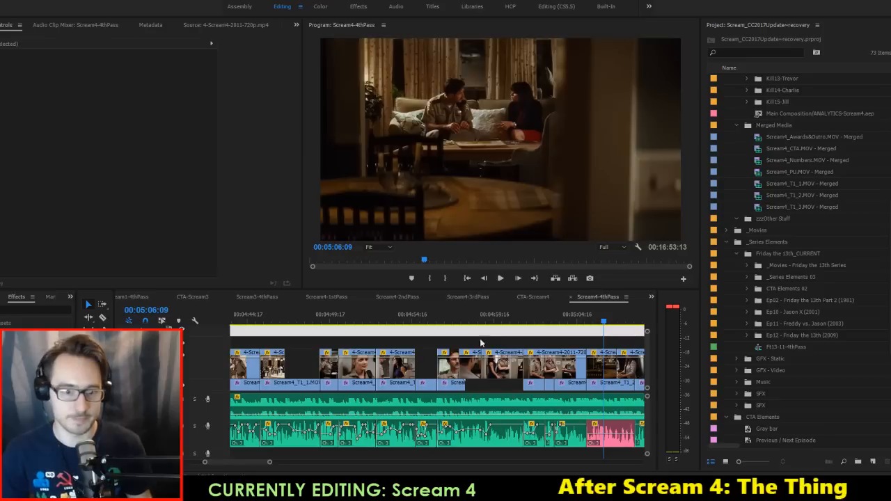
# Step: Replay the sheriff office moment from about 00:05:04 and continue the playback through the host segment to 00:05:40:06
pyautogui.moveTo(603, 321); pyautogui.dragTo(593, 319)
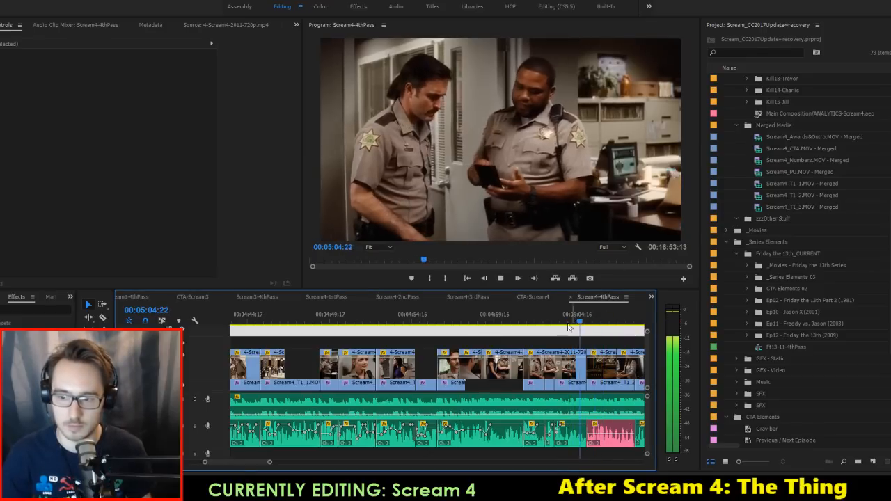
pyautogui.scroll(-5, 517, 349)
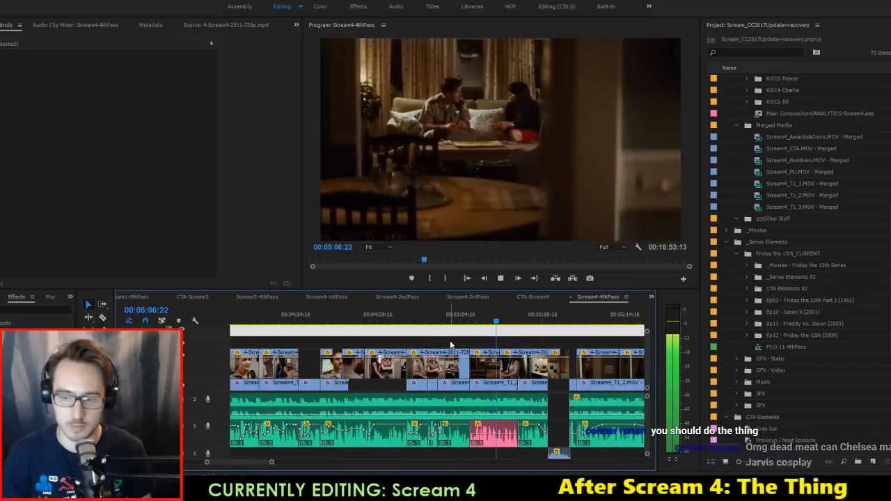
pyautogui.scroll(-1, 492, 379)
pyautogui.press('space')
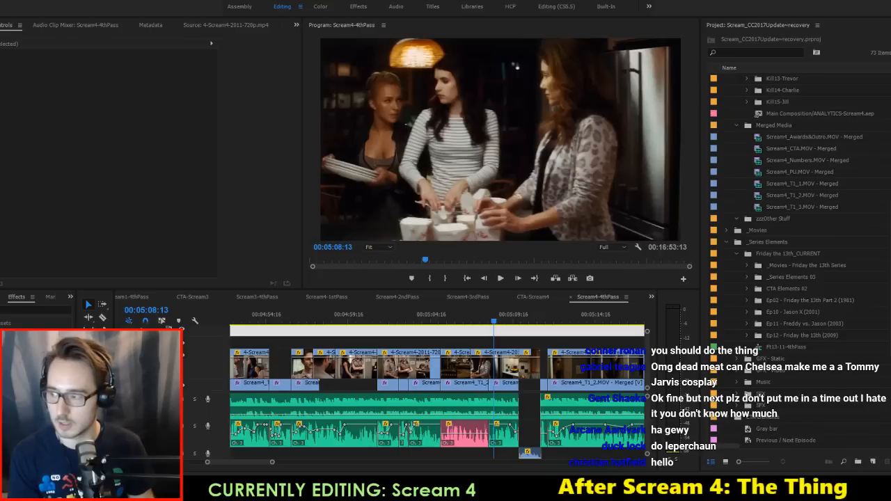
pyautogui.click(580, 299)
pyautogui.press('space')
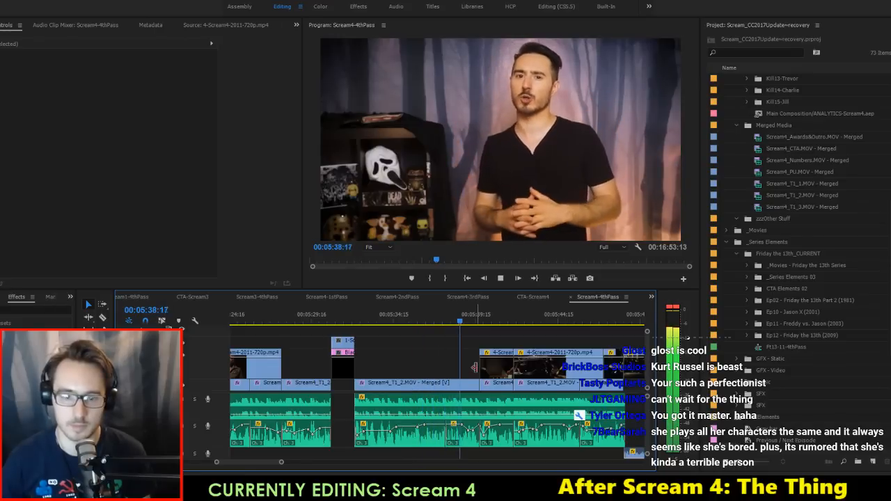
pyautogui.press('space')
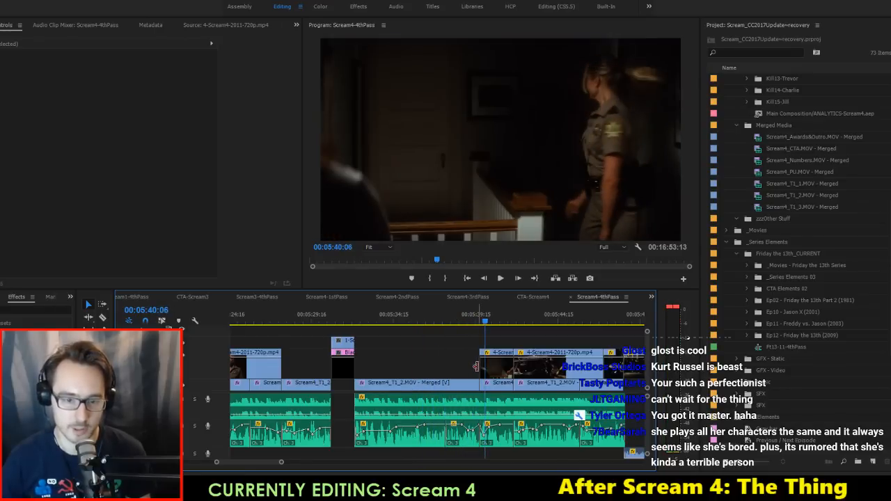
# Step: Play the sequence on from 00:05:40:06 to the bedroom scene at 00:06:01:04, listening to the narration and music
pyautogui.press('space')
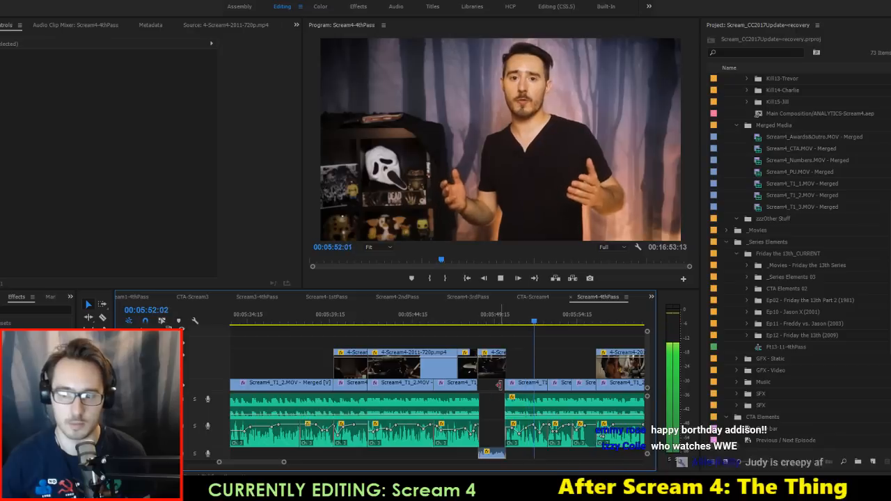
pyautogui.scroll(-4, 501, 385)
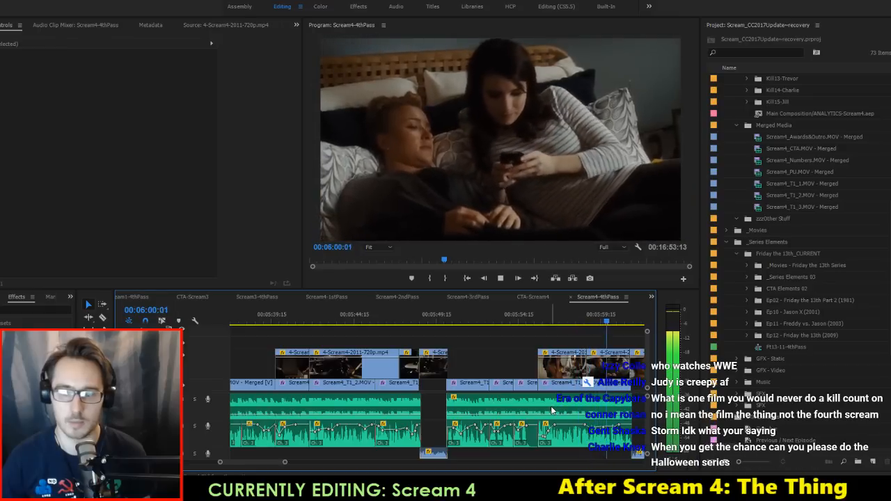
pyautogui.scroll(-1, 554, 411)
pyautogui.press('space')
# Step: Replay the start of the narration clip around 00:05:56 over the mirror scene, checking its volume
pyautogui.scroll(5, 506, 425)
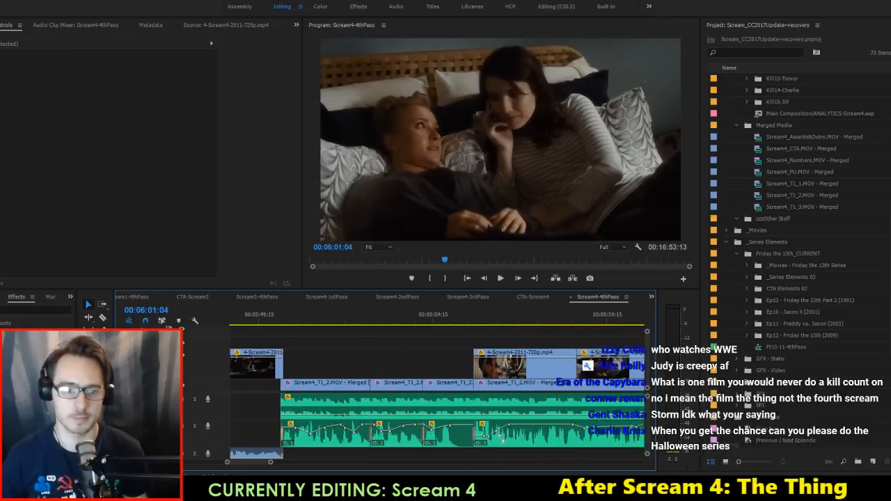
pyautogui.click(435, 321)
pyautogui.press('space')
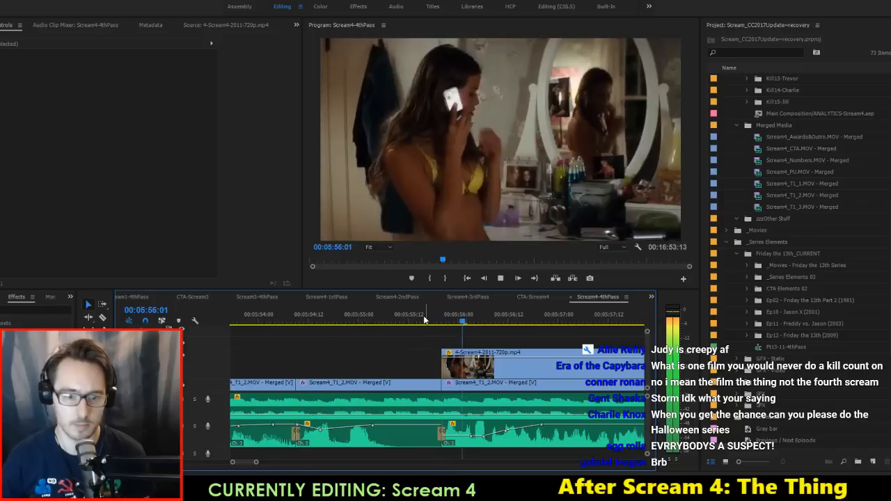
pyautogui.press('space')
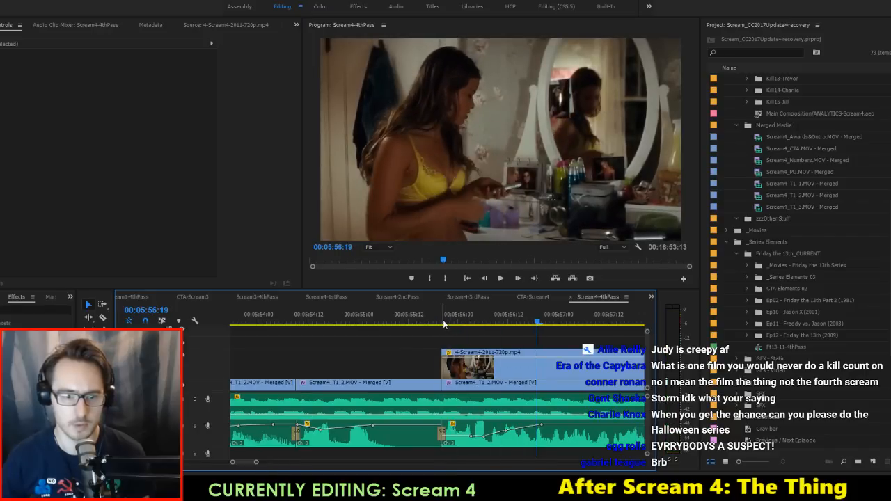
pyautogui.moveTo(455, 333)
pyautogui.mouseDown()
pyautogui.moveTo(467, 338)
pyautogui.moveTo(457, 338)
pyautogui.mouseUp()
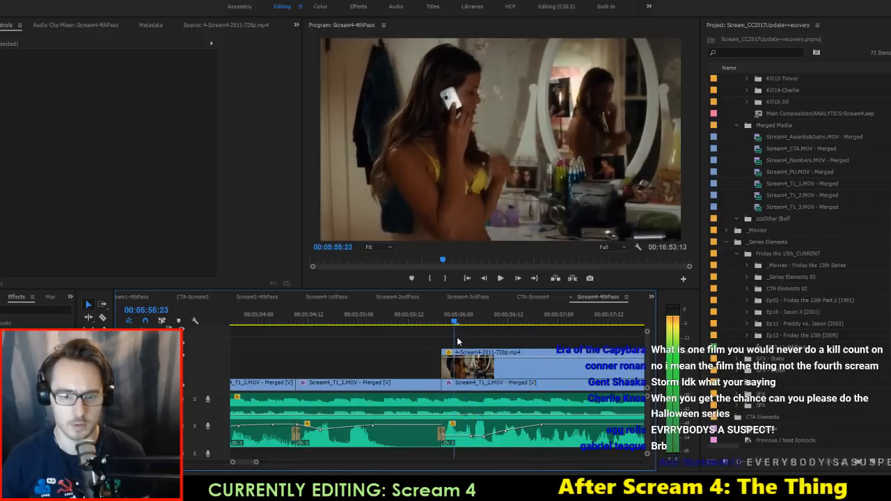
pyautogui.press('space')
pyautogui.press('space')
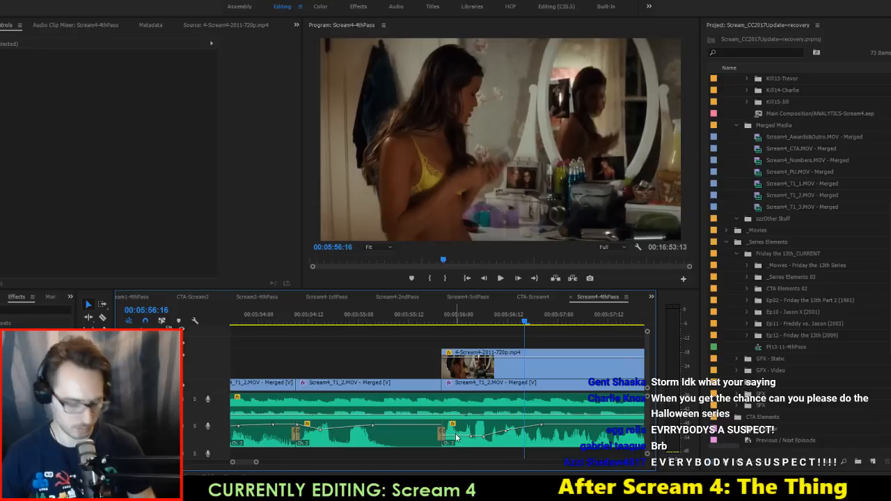
# Step: Try a volume level of 2.66 dB on the narration clip at 00:05:56:00, listen to it, and undo the change
pyautogui.click(456, 436)
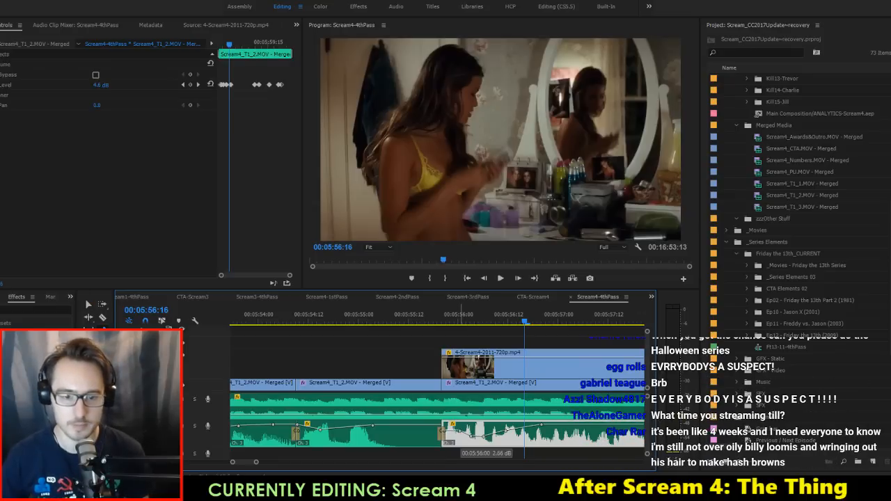
pyautogui.click(407, 308)
pyautogui.press('space')
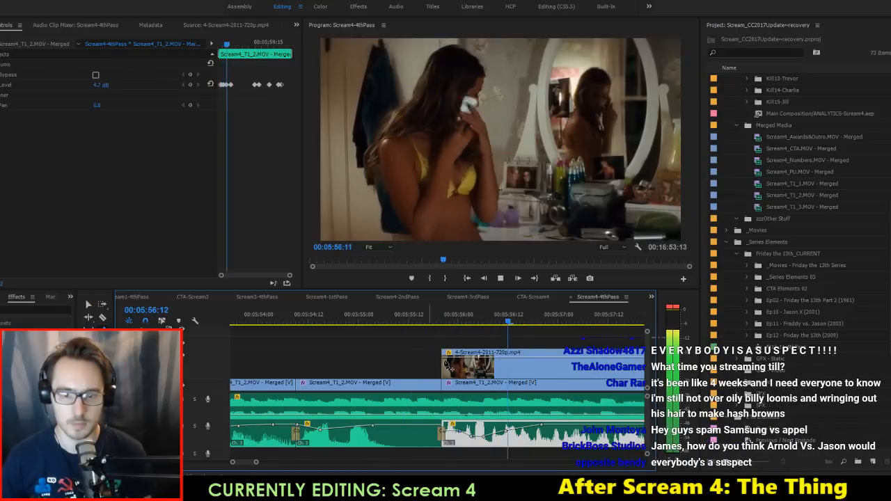
pyautogui.press('space')
pyautogui.hotkey('ctrl', 'z')
# Step: Play the sequence from about 00:05:55 to the host shot near 00:06:12, and recheck the narration up to 00:06:11:11
pyautogui.click(410, 320)
pyautogui.press('space')
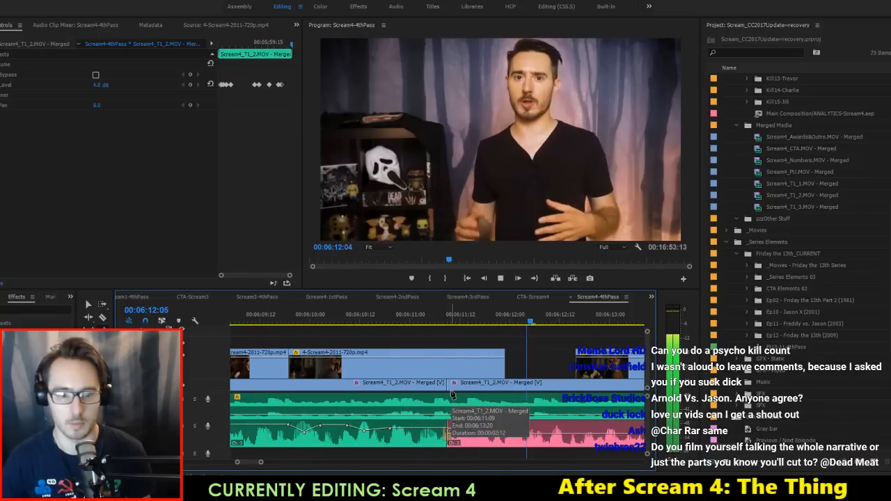
pyautogui.press('space')
pyautogui.press('space')
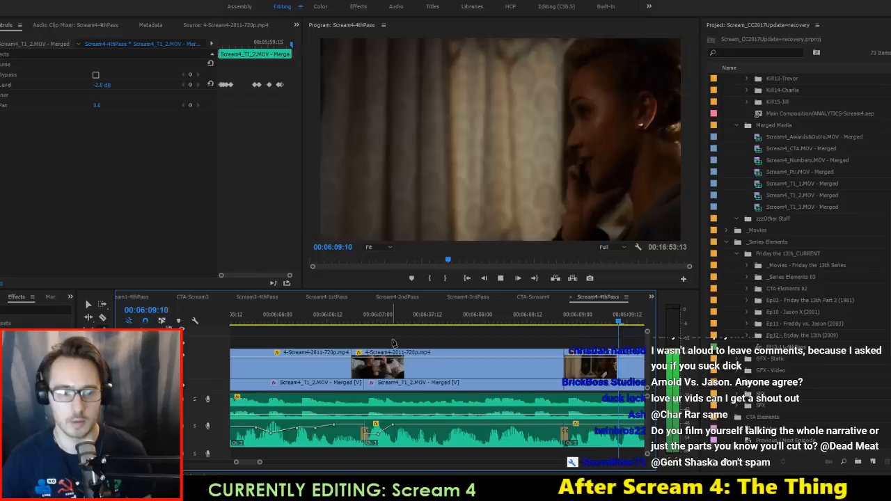
pyautogui.press('space')
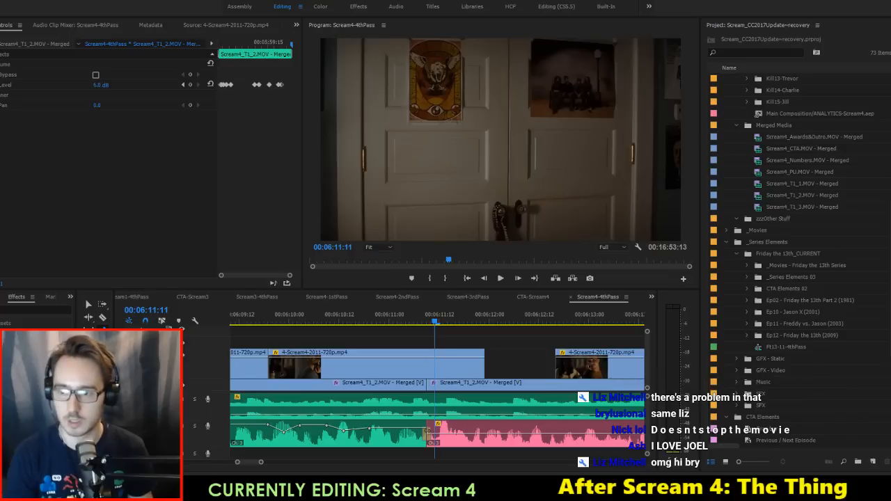
# Step: Play the sequence from 00:06:11:11 through the closet shots to 00:06:16:10, listening to the narration and music
pyautogui.click(504, 348)
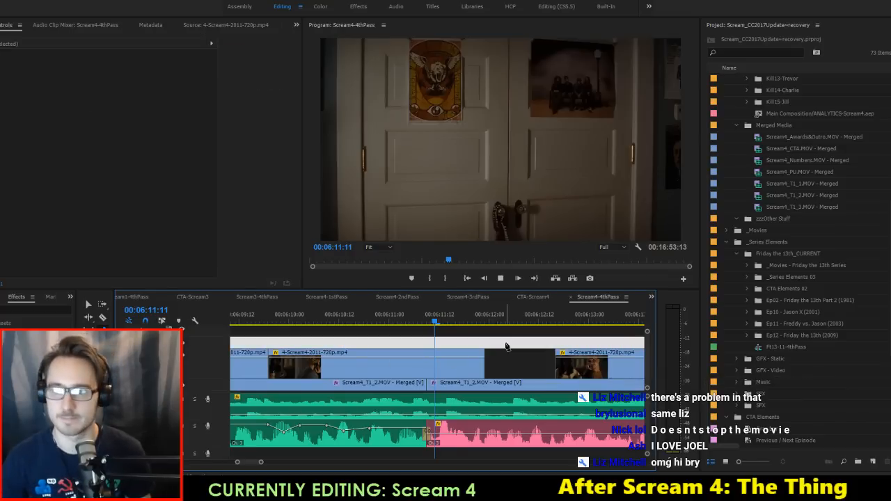
pyautogui.press('space')
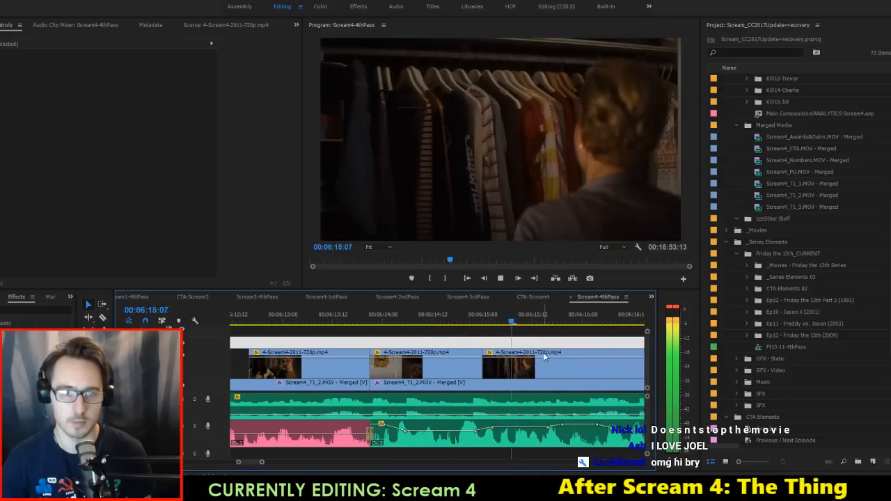
pyautogui.press('space')
pyautogui.press('space')
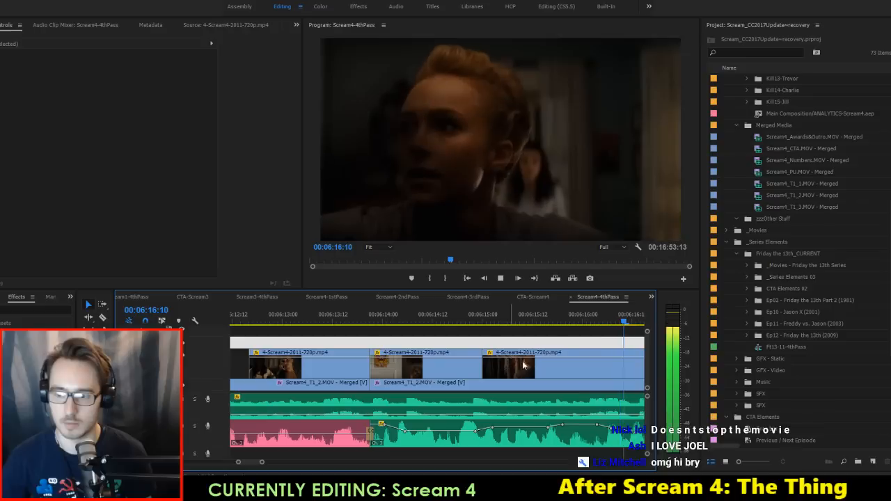
pyautogui.press('space')
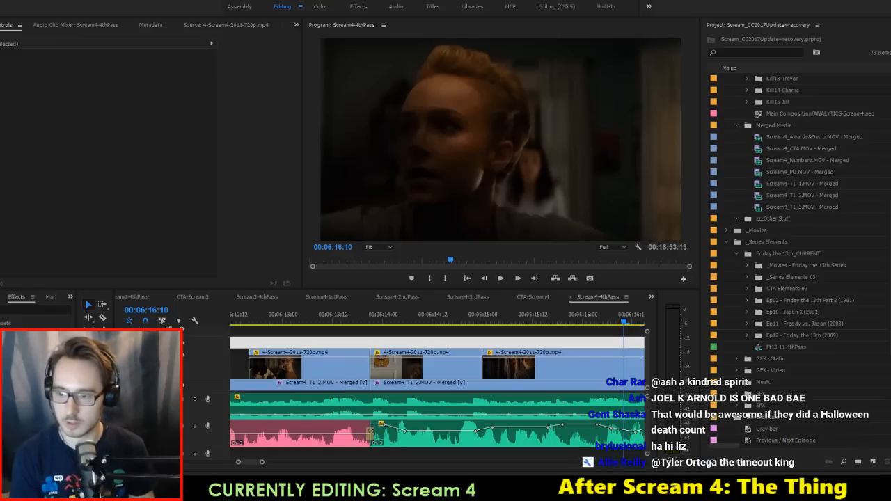
# Step: Replay from about 00:06:14 and play on in stages to the Ghostface attack at 00:06:23:22, checking the narration volume
pyautogui.click(418, 317)
pyautogui.press('space')
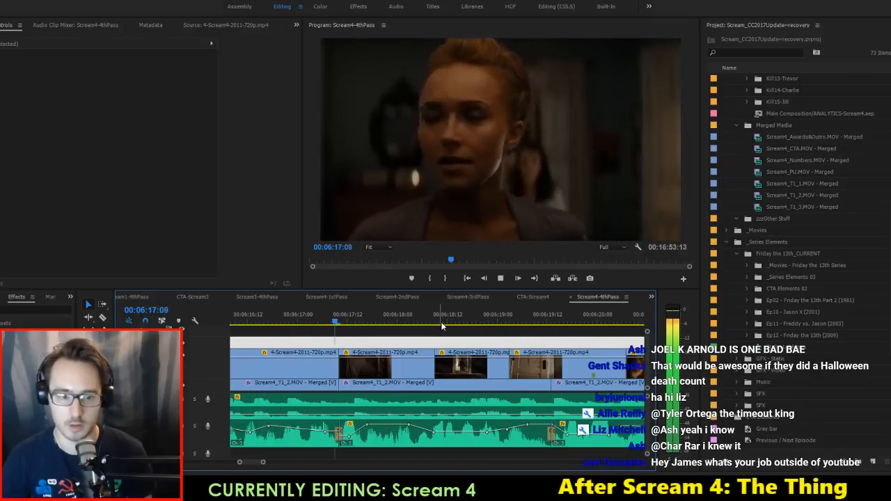
pyautogui.press('space')
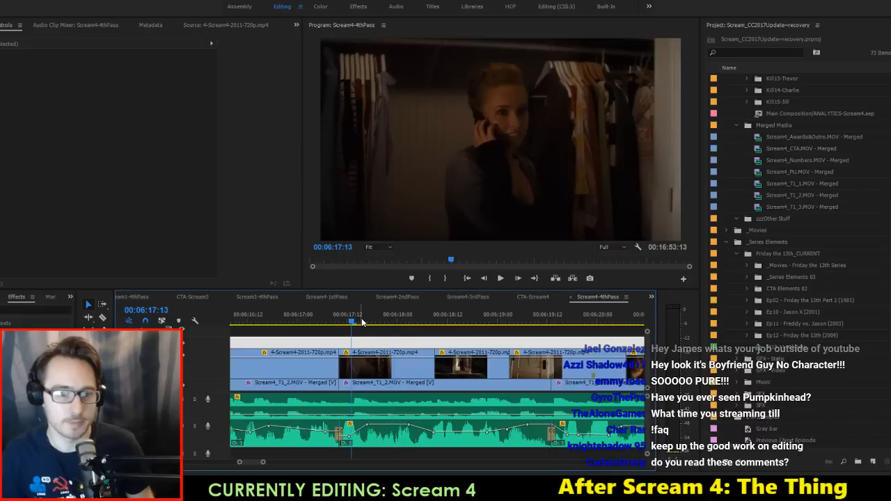
pyautogui.press('space')
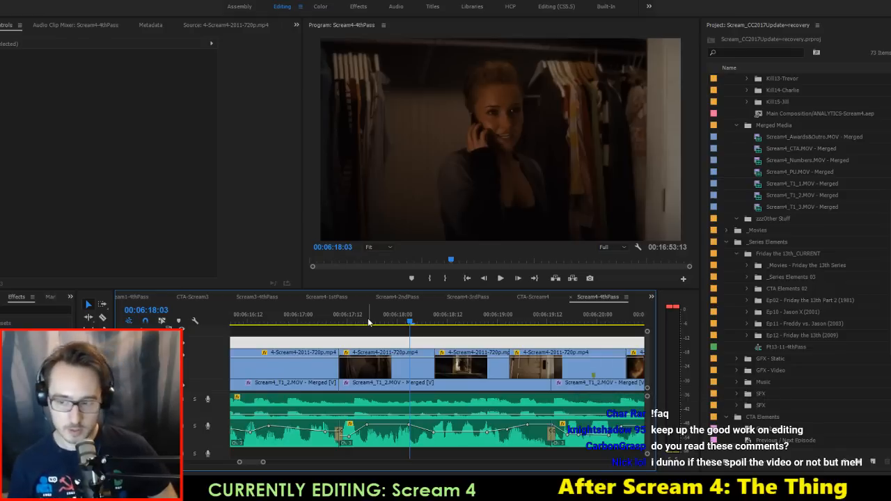
pyautogui.press('space')
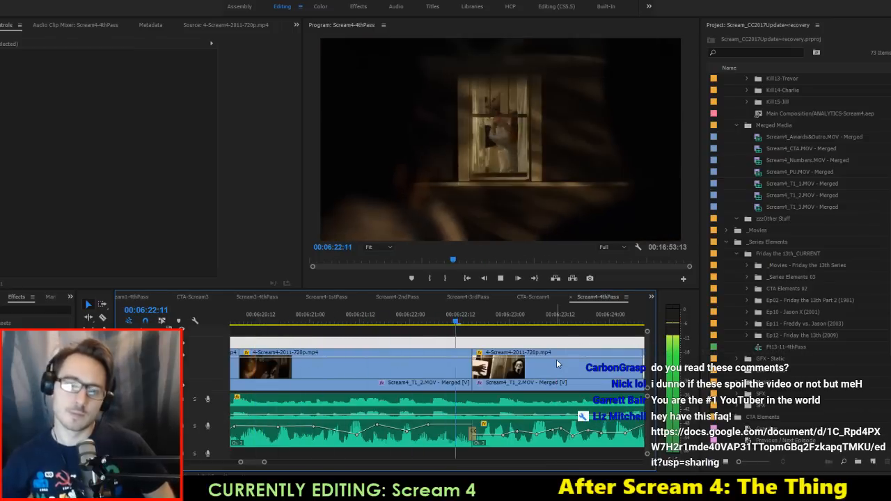
pyautogui.press('space')
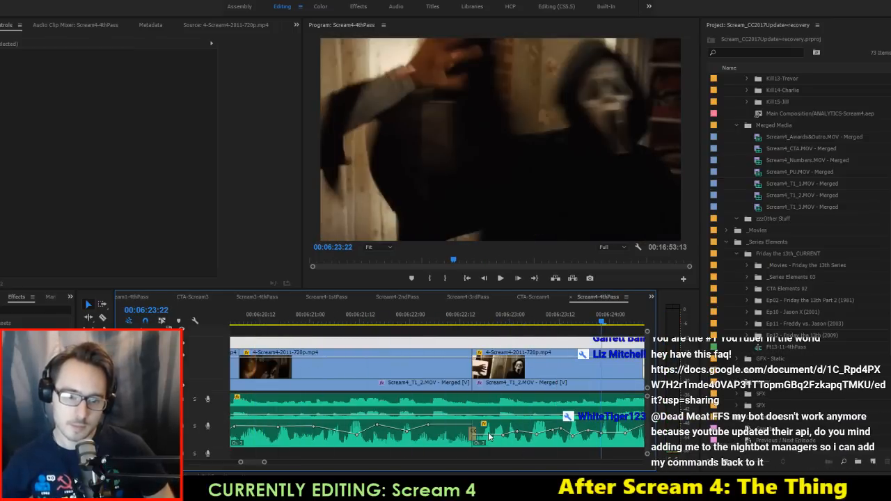
# Step: Select the narration clip at about 00:06:23 and play on from 00:06:22 to the hospital scene at 00:06:56:07
pyautogui.click(491, 439)
pyautogui.click(447, 320)
pyautogui.press('space')
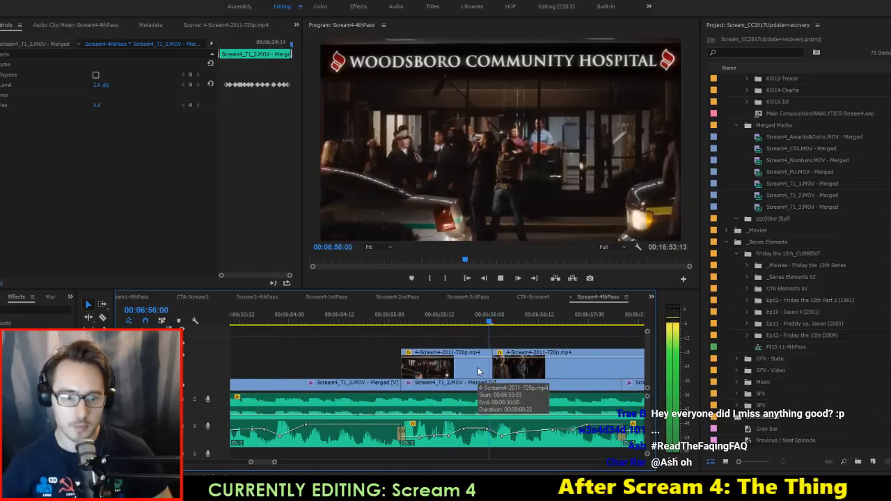
pyautogui.press('space')
# Step: Slightly lower an early volume keyframe on the narration clip starting at 00:06:55:03, and listen from about 00:06:54:17 to 00:06:56:03
pyautogui.moveTo(417, 441); pyautogui.dragTo(415, 443)
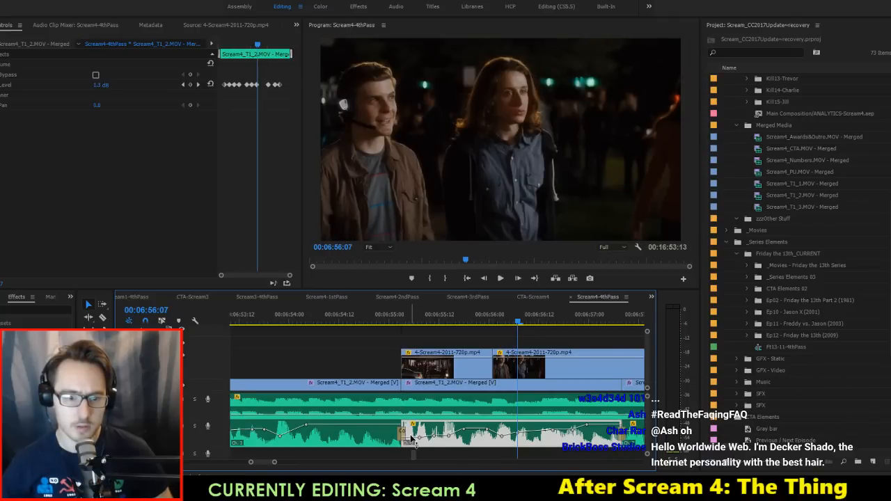
pyautogui.click(361, 308)
pyautogui.press('space')
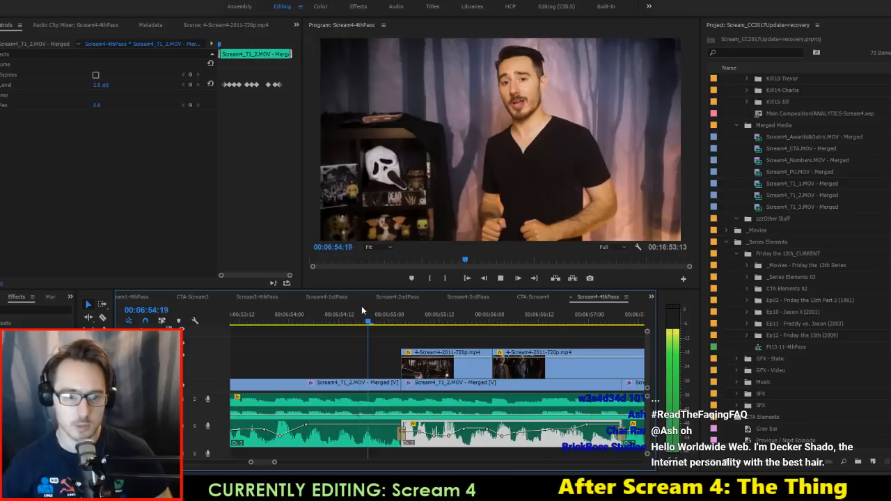
pyautogui.press('space')
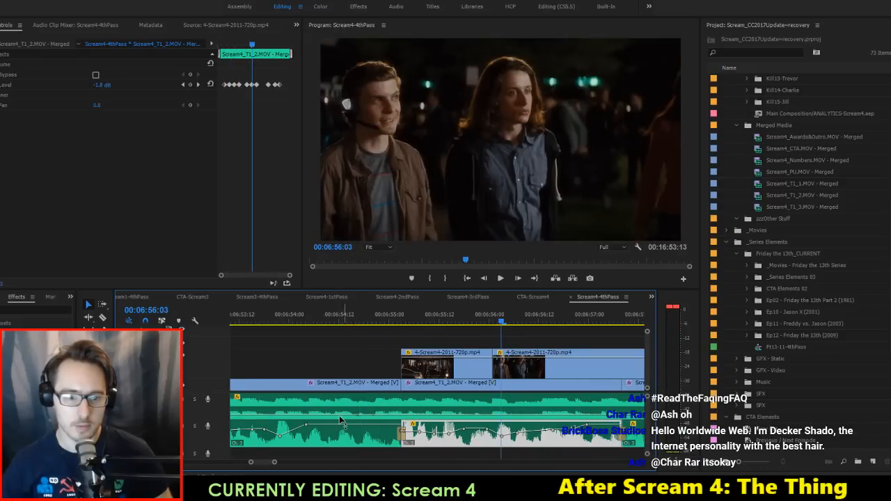
# Step: Adjust the audio gain of the short narration clip between about 00:06:54:04 and 00:06:55:03
pyautogui.scroll(2, 341, 420)
pyautogui.click(390, 440)
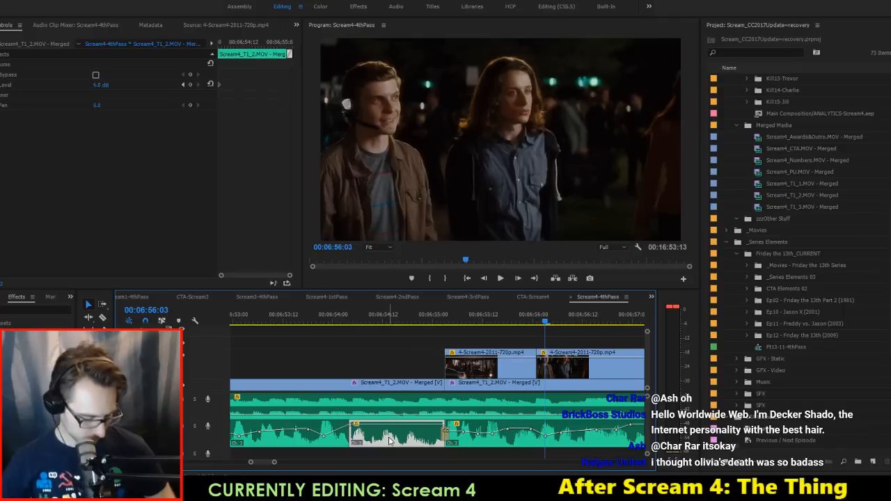
pyautogui.press('g')
pyautogui.press('Return')
# Step: Add an audio crossfade between the narration clips at about 00:06:54:04 and listen from 00:06:53:13 to 00:06:54:23
pyautogui.click(339, 418)
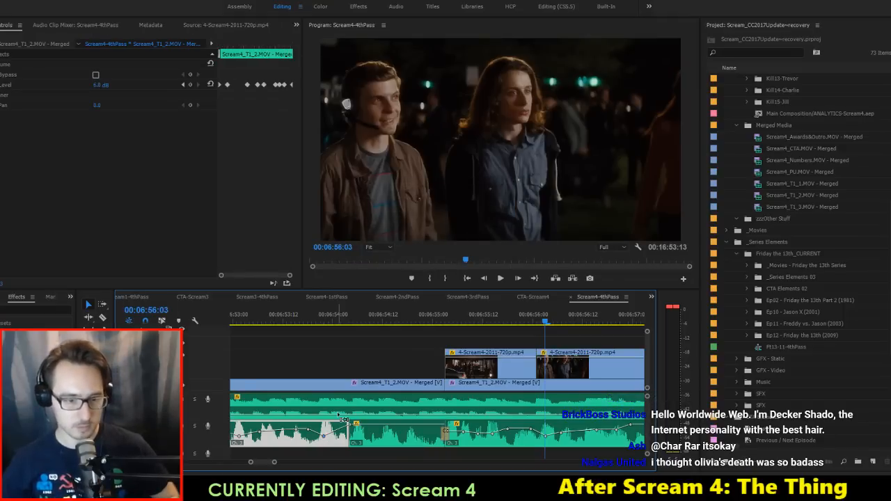
pyautogui.click(288, 323)
pyautogui.hotkey('ctrl', 'shift', 'd')
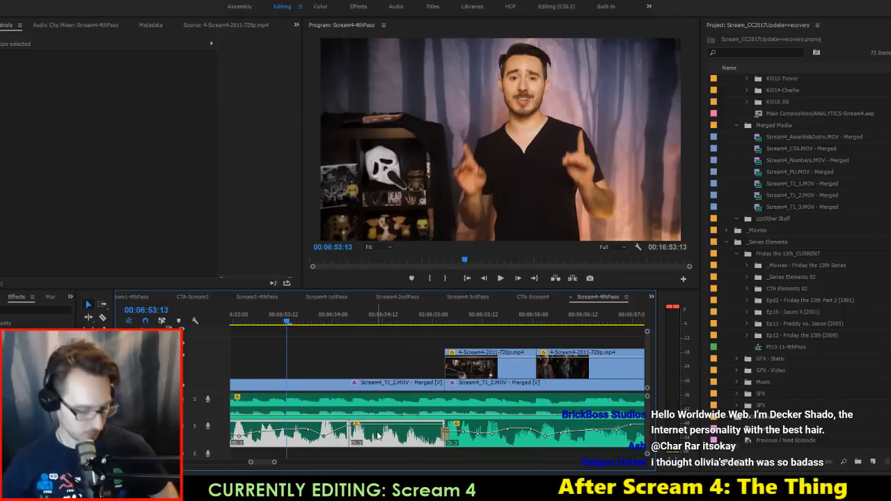
pyautogui.press('space')
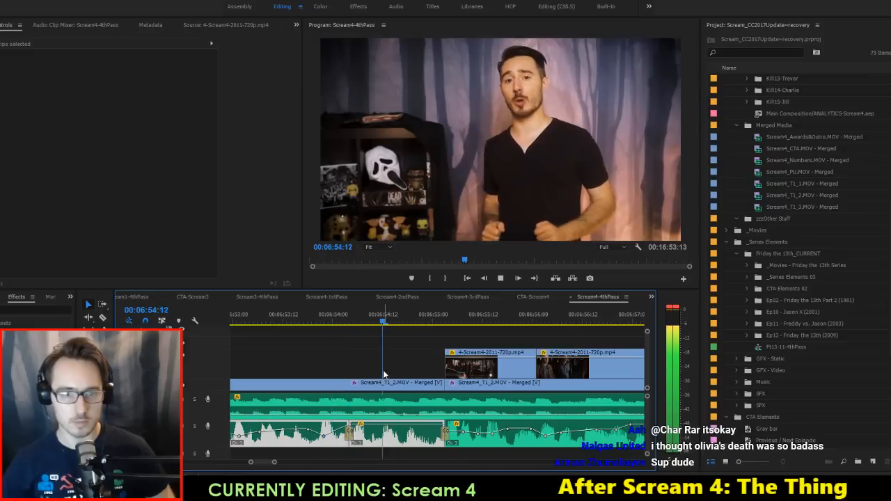
pyautogui.press('space')
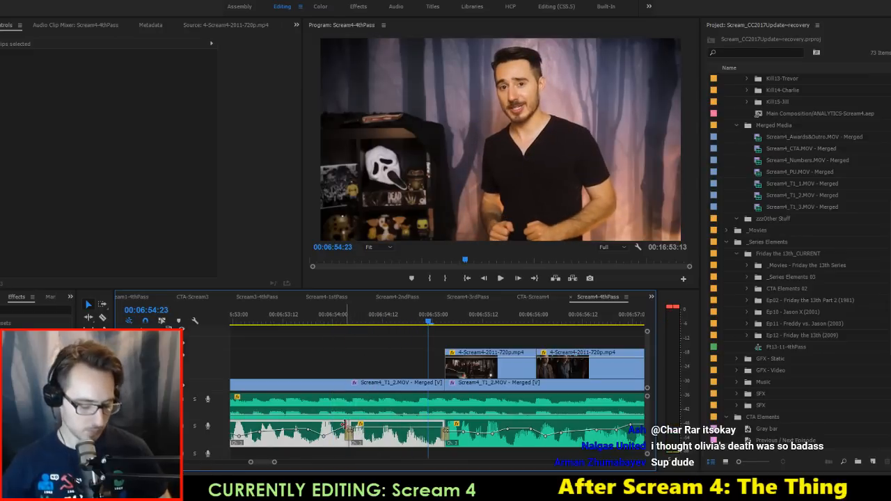
# Step: Replay the host's line, remove the crossfade at about 00:06:54:04, and split the short narration clip at about 00:06:54:17
pyautogui.press('p')
pyautogui.click(288, 310)
pyautogui.press('space')
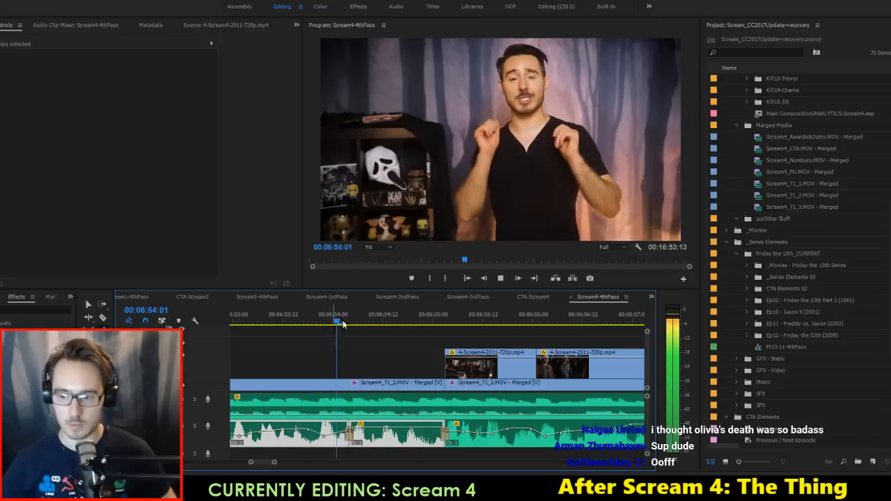
pyautogui.press('space')
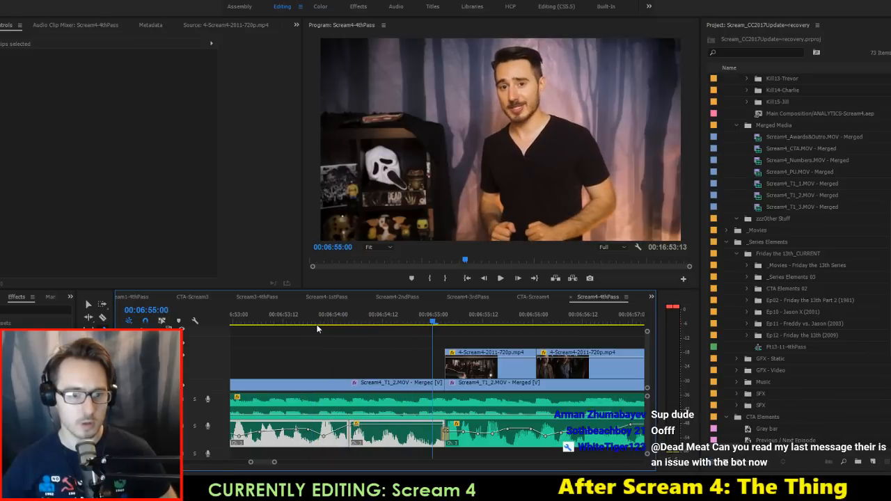
pyautogui.click(302, 314)
pyautogui.press('space')
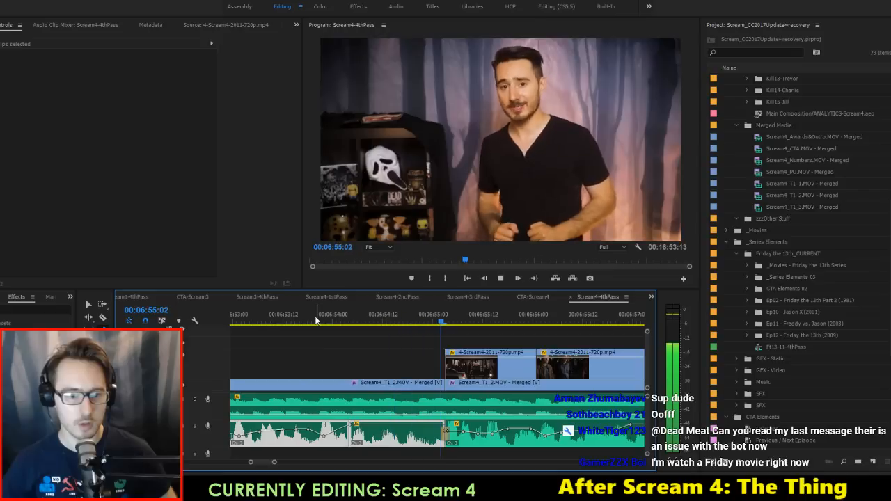
pyautogui.press('space')
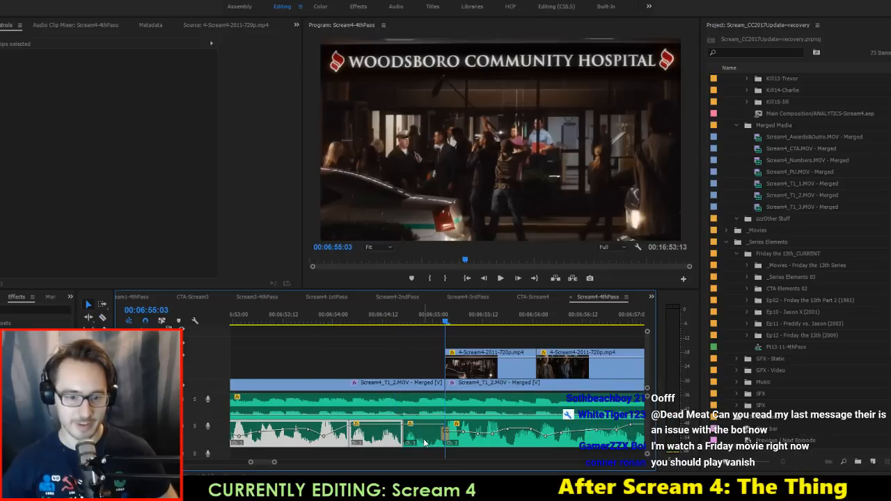
# Step: Adjust the audio gain of the split-off narration piece between about 00:06:54:17 and 00:06:55:03
pyautogui.click(422, 440)
pyautogui.press('g')
pyautogui.press('Return')
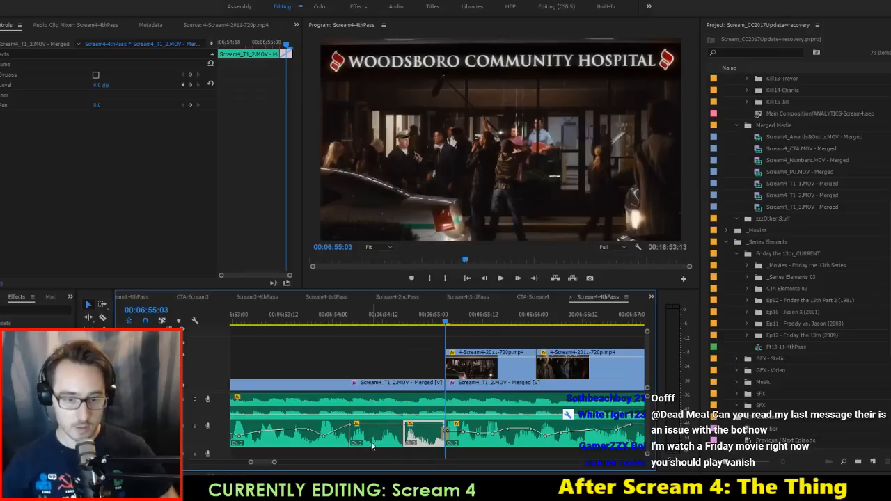
# Step: Add audio crossfades to the narration cuts at about 00:06:54:04 and 00:06:54:17
pyautogui.keyDown('shift'); pyautogui.click(371, 442); pyautogui.keyUp('shift')
pyautogui.hotkey('shift', 'd')
pyautogui.click(334, 438)
pyautogui.keyDown('shift'); pyautogui.click(369, 438); pyautogui.keyUp('shift')
pyautogui.hotkey('shift', 'd')
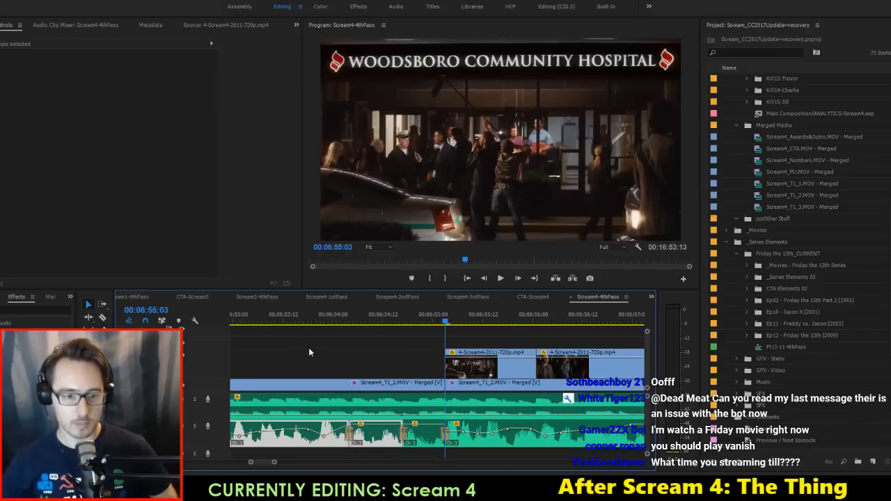
# Step: Play the sequence from about 00:06:53:08 to 00:07:00:13, checking the smoothed narration and the hospital scene
pyautogui.click(268, 317)
pyautogui.press('space')
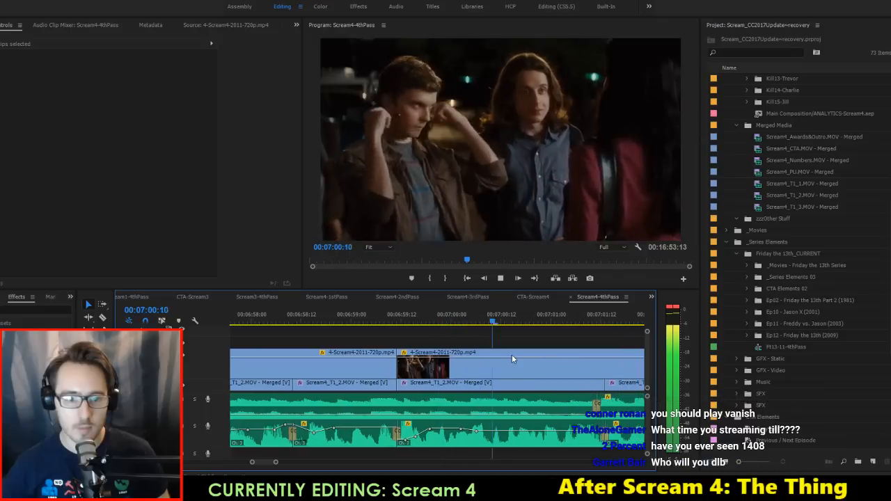
pyautogui.press('space')
# Step: Lower the early volume keyframe of the narration clip at about 00:06:59:11 to -5.37 dB, and play on to 00:07:12:06
pyautogui.click(414, 443)
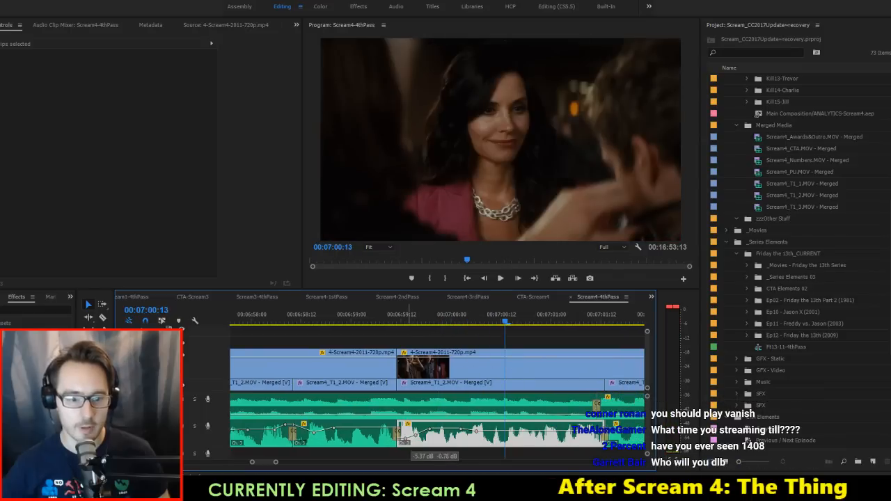
pyautogui.click(346, 320)
pyautogui.press('space')
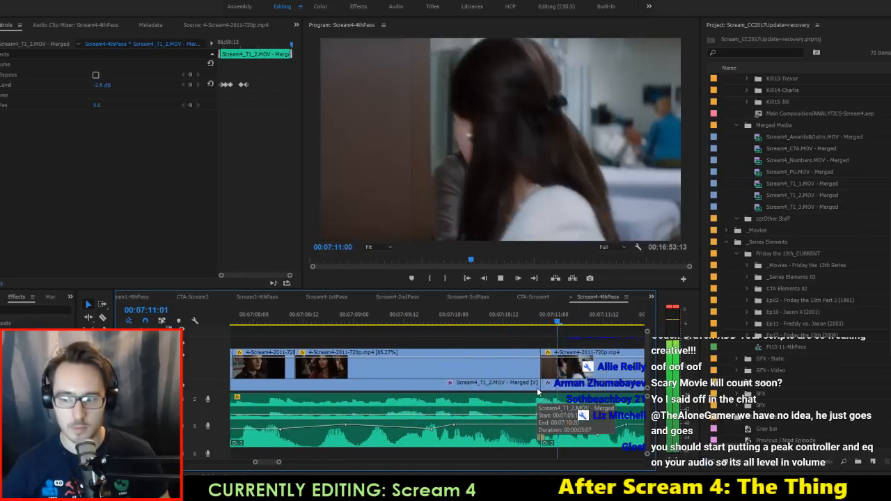
pyautogui.press('space')
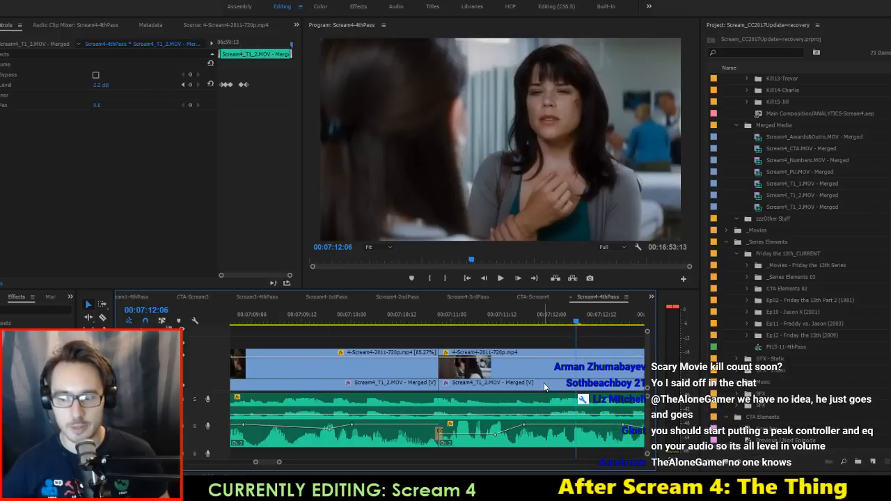
# Step: Play the hospital conversation on from 00:07:12:06 to the corridor shot at 00:07:16:13, listening to the narration and music
pyautogui.scroll(-4, 544, 383)
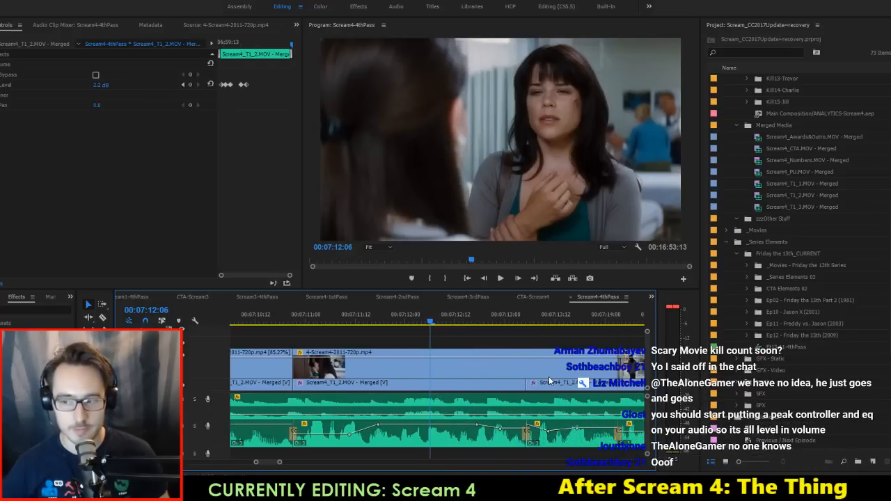
pyautogui.scroll(-4, 548, 380)
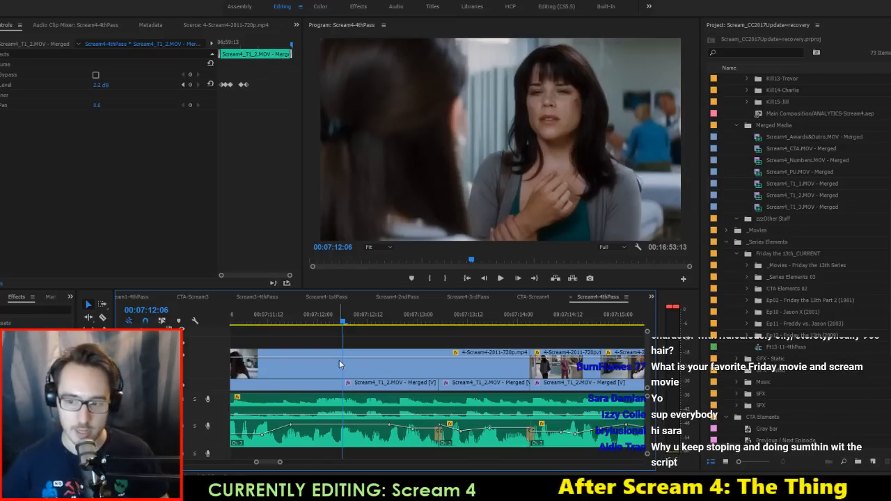
pyautogui.press('space')
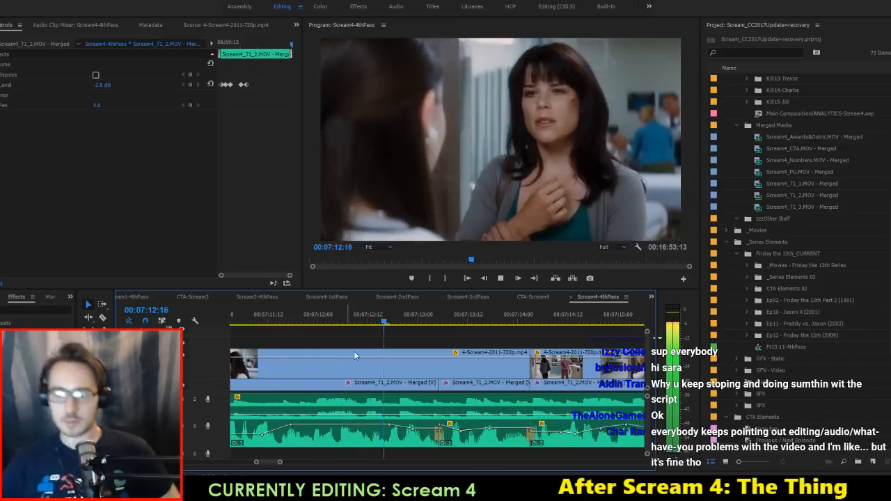
pyautogui.press('space')
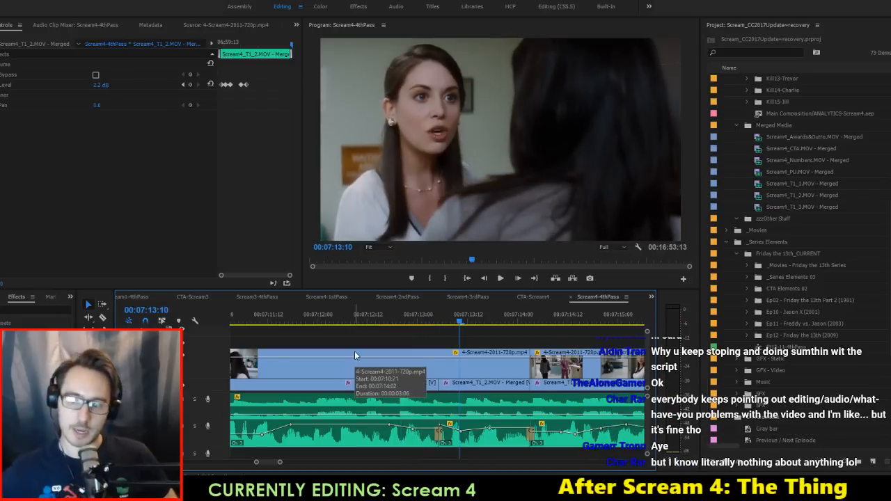
pyautogui.press('space')
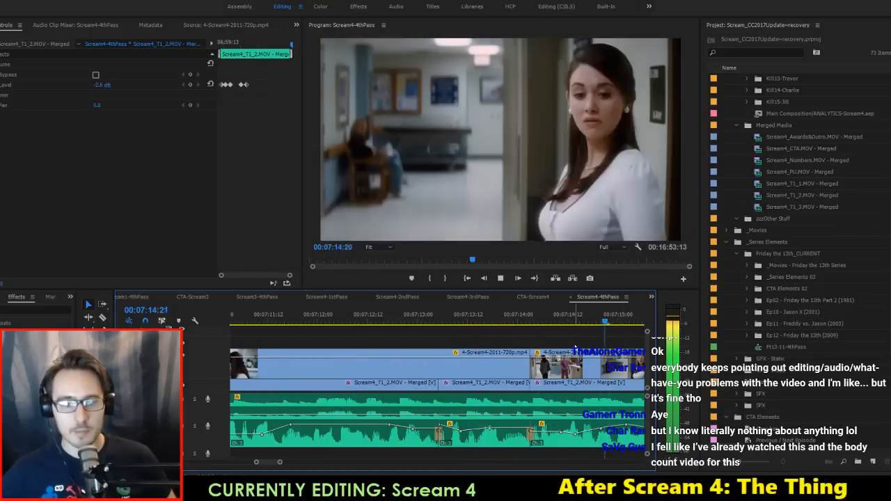
pyautogui.press('space')
# Step: Set the narration volume keyframe at about 00:07:15:01 to 3.74 dB and replay the hospital corridor shots
pyautogui.scroll(5, 299, 400)
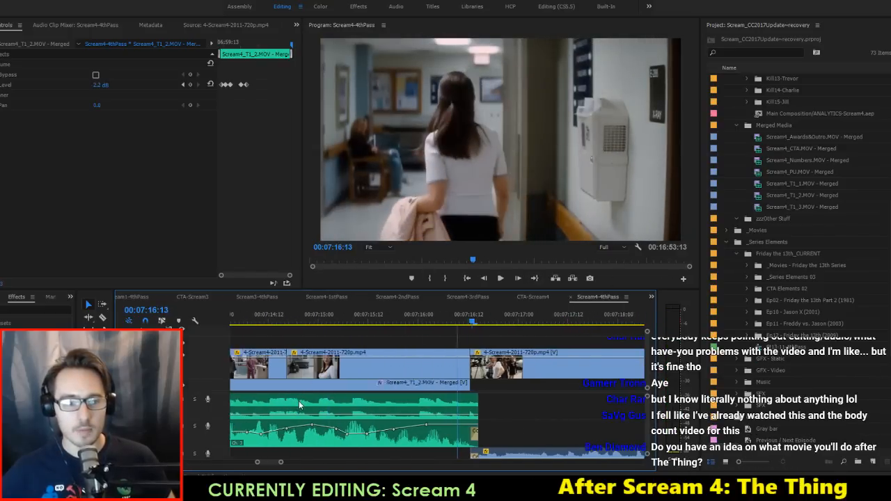
pyautogui.click(317, 325)
pyautogui.press('space')
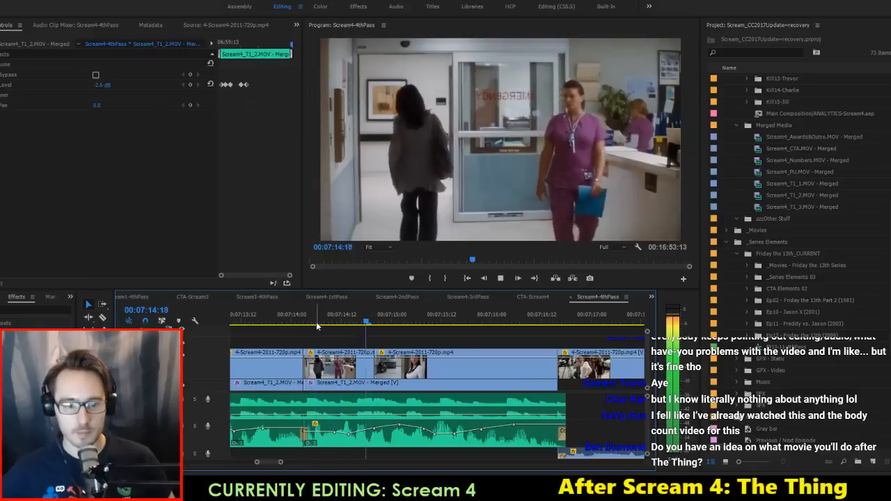
pyautogui.press('space')
pyautogui.click(400, 427)
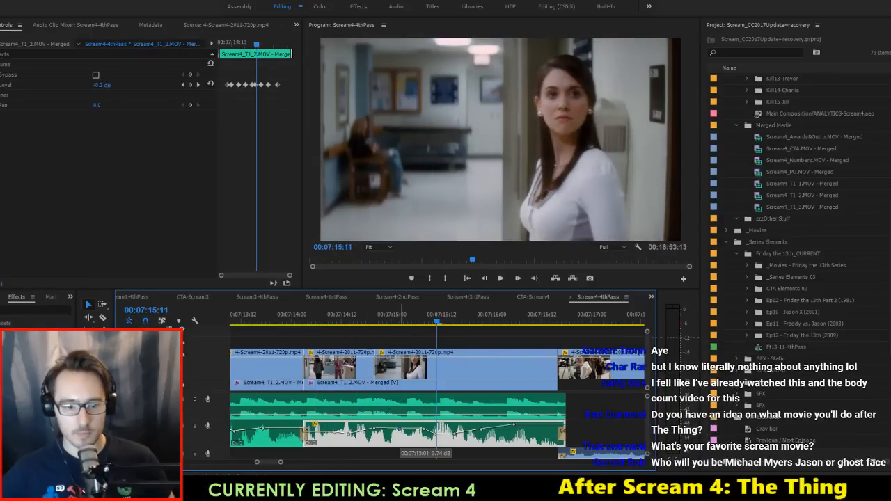
pyautogui.click(357, 317)
pyautogui.press('space')
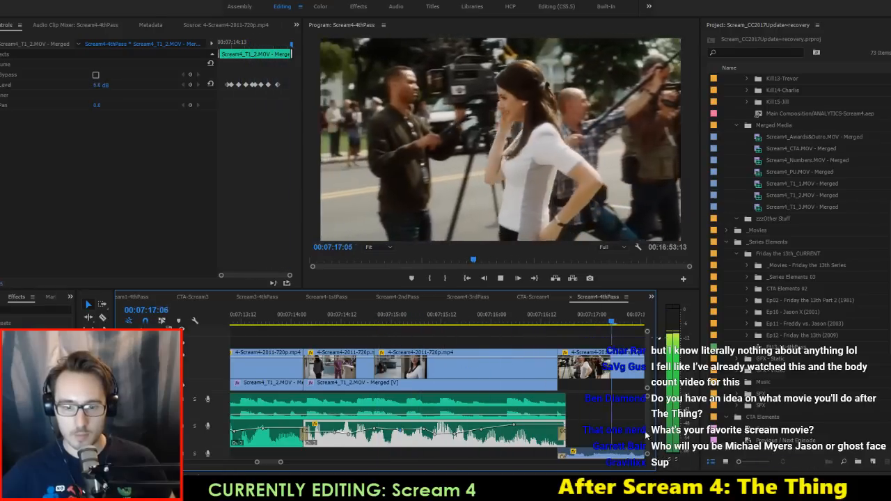
# Step: Play the sequence on from about 00:07:17:06 to the parking garage shot at 00:07:27:13, and save the project
pyautogui.scroll(5, 525, 416)
pyautogui.scroll(-3, 548, 421)
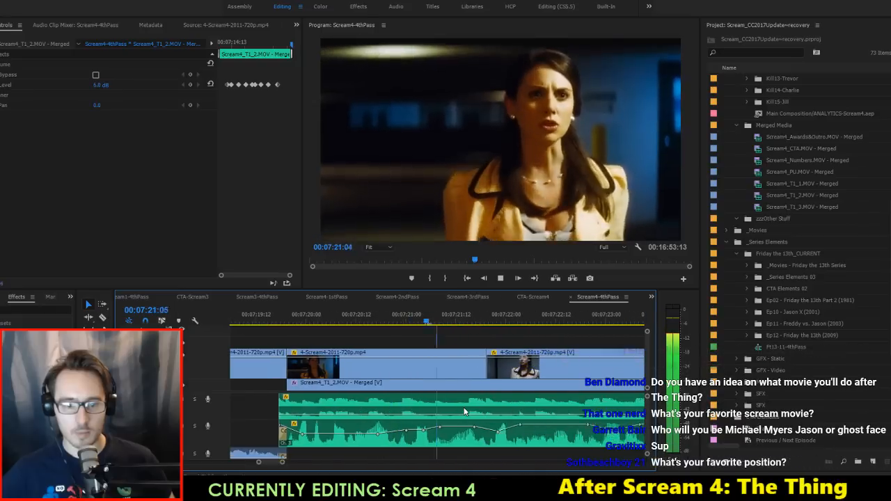
pyautogui.scroll(-3, 445, 410)
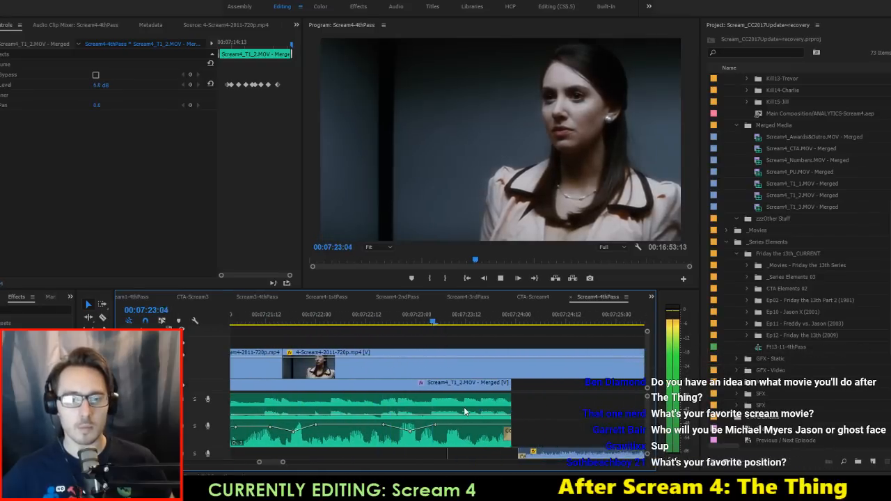
pyautogui.scroll(-4, 530, 408)
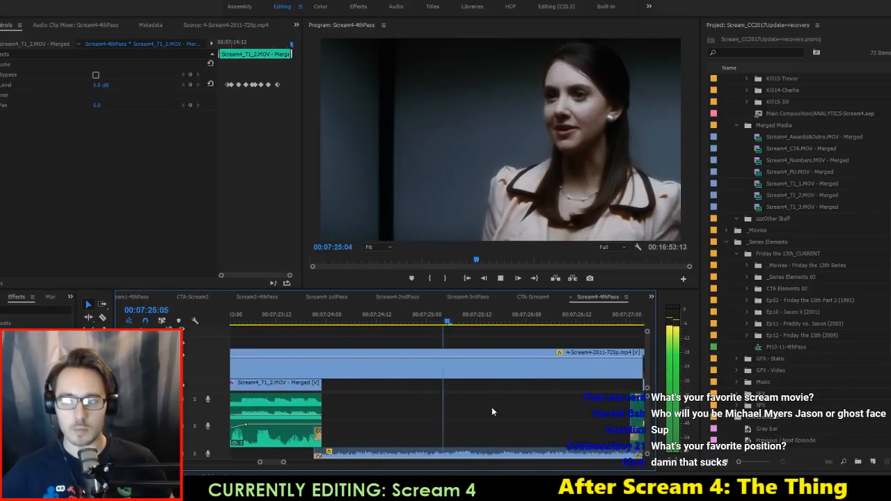
pyautogui.scroll(-1, 491, 408)
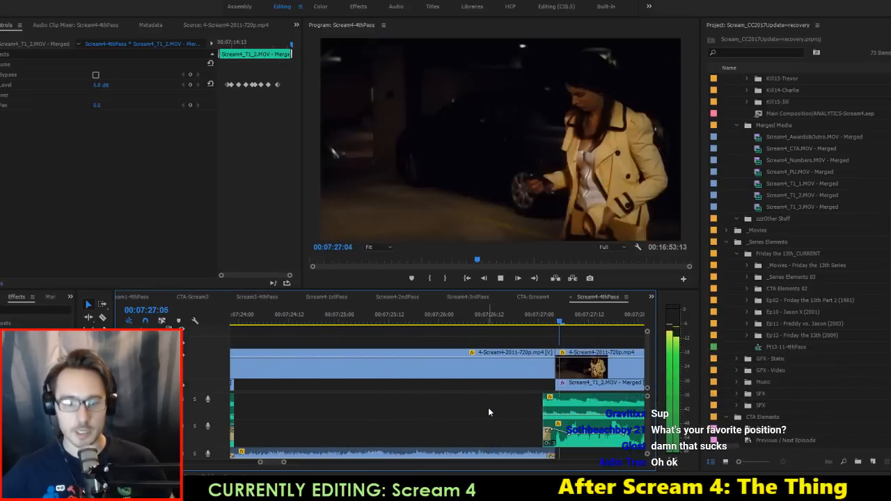
pyautogui.scroll(-4, 488, 399)
pyautogui.hotkey('ctrl', 's')
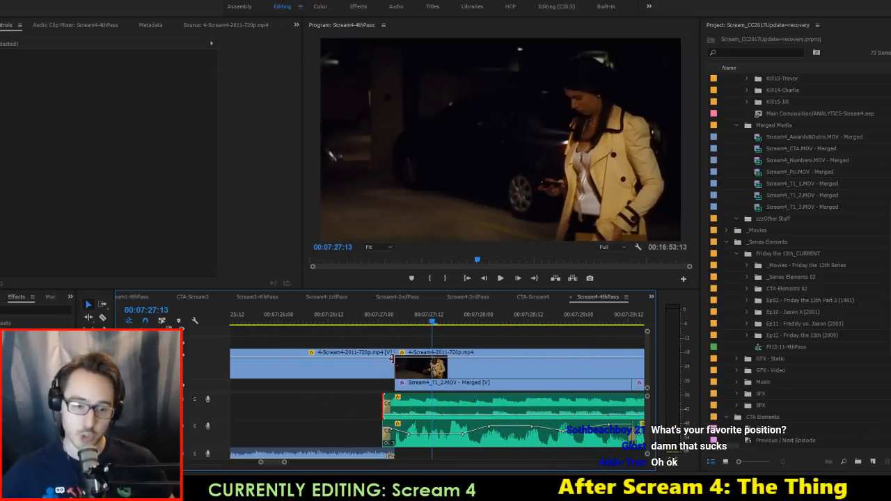
# Step: Play the sequence from 00:07:26:22 to the Stab-A-Thon scene at 00:07:54:09, listening to the narration and music
pyautogui.click(330, 320)
pyautogui.click(370, 322)
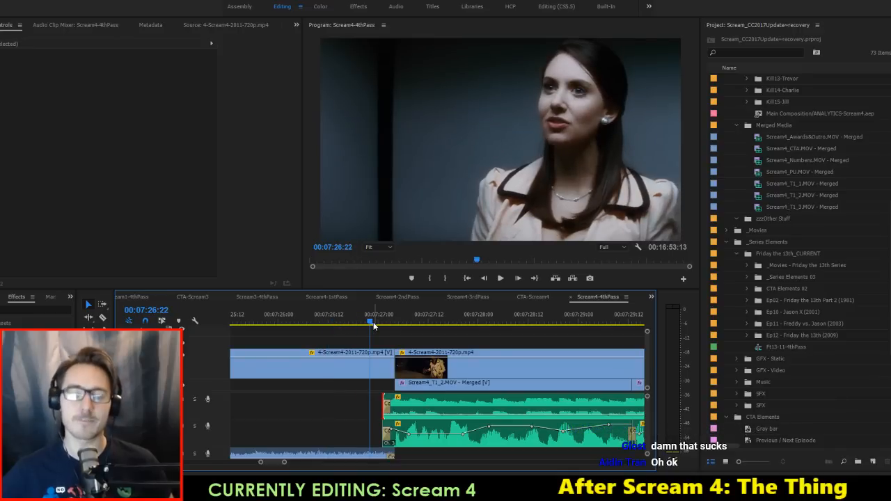
pyautogui.press('space')
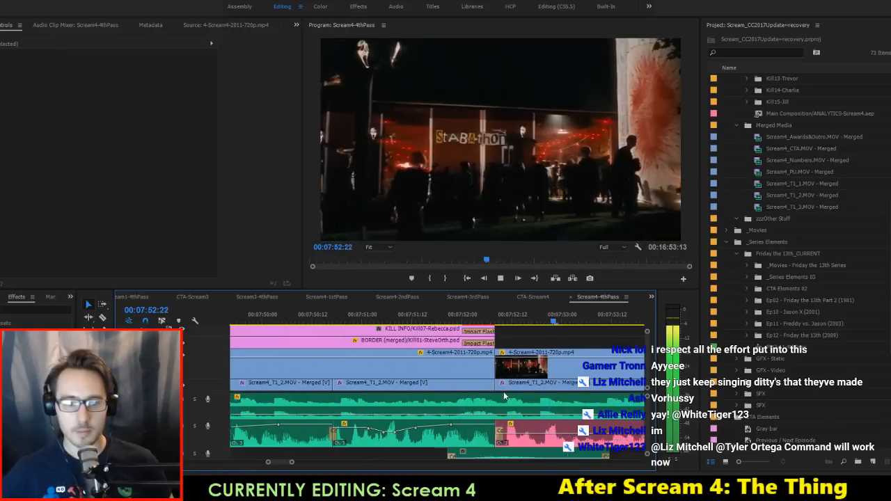
pyautogui.press('space')
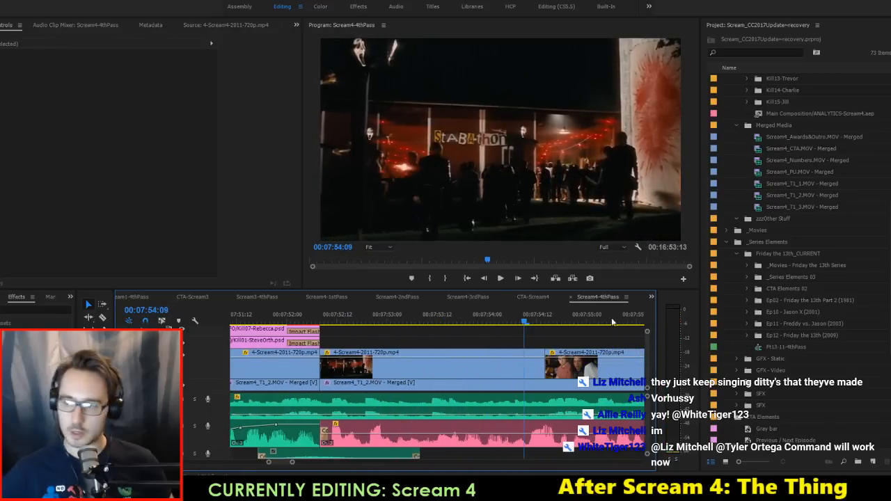
# Step: Recheck the start of the Stab-A-Thon scene, and play on from 00:07:54:02 to the barn shot at 00:08:20:00
pyautogui.scroll(-5, 439, 422)
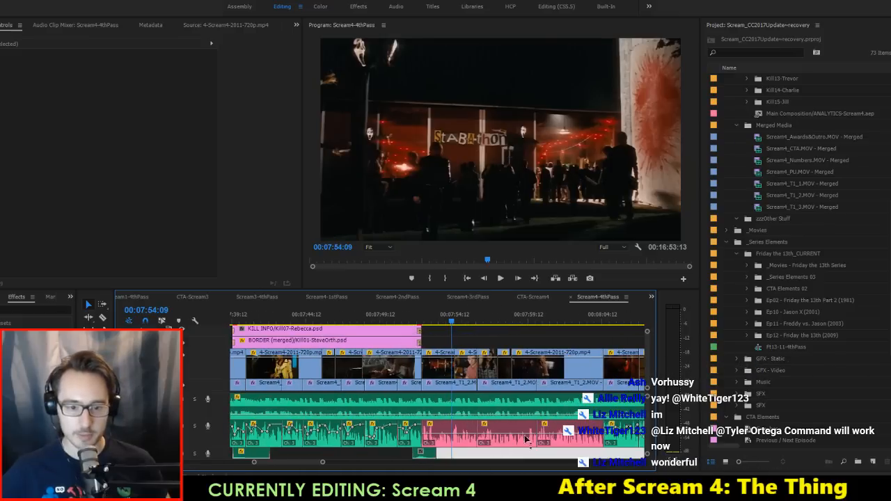
pyautogui.scroll(5, 459, 390)
pyautogui.moveTo(339, 318); pyautogui.dragTo(332, 318)
pyautogui.press('space')
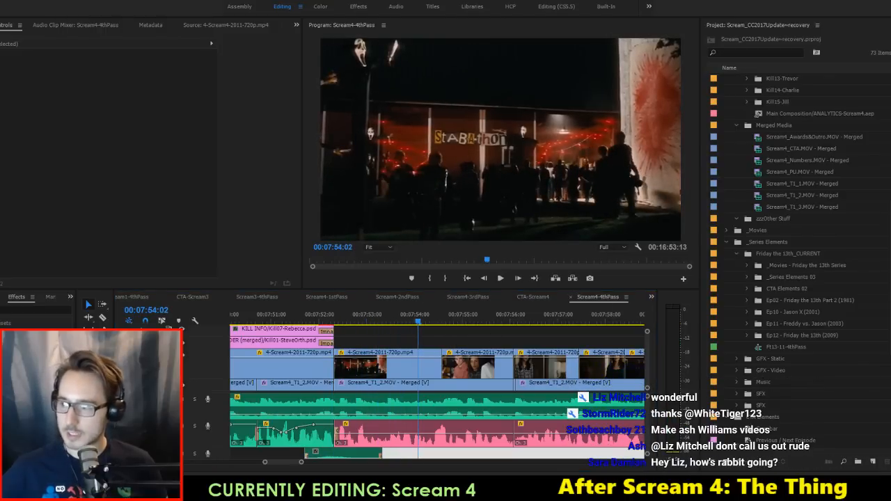
pyautogui.scroll(-5, 545, 331)
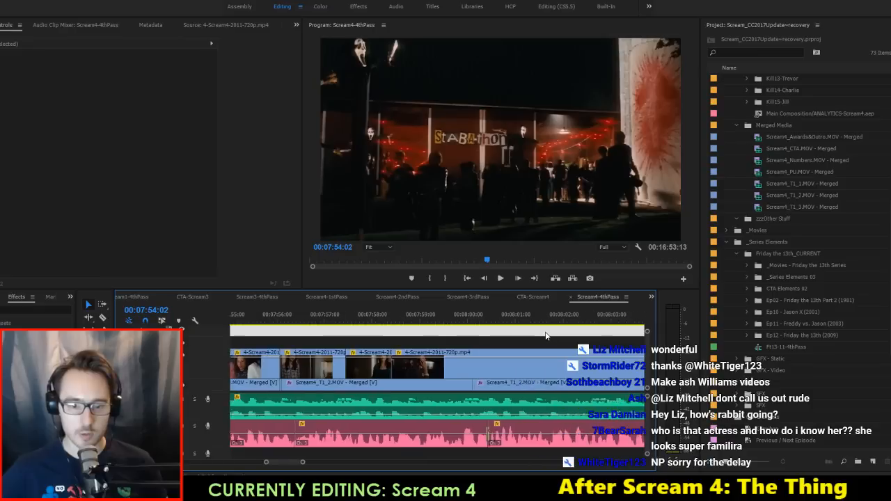
pyautogui.press('space')
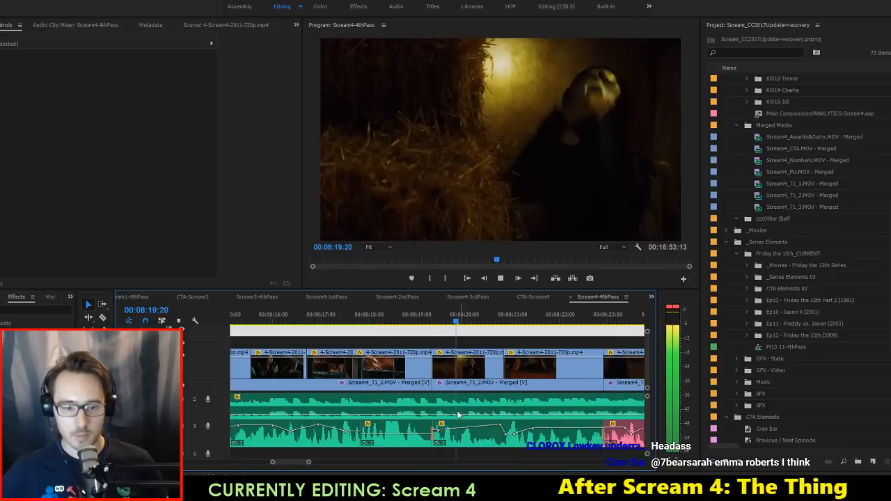
pyautogui.press('space')
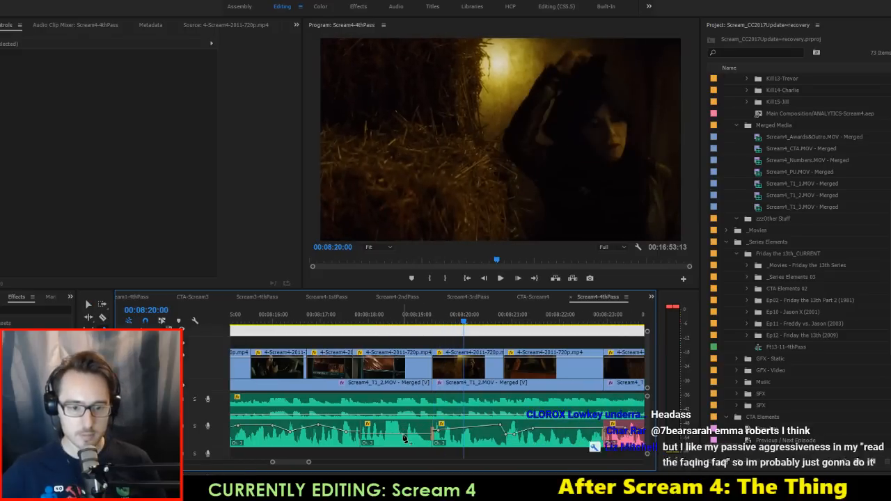
# Step: Raise the last volume keyframe of the narration clip at about 00:08:18:23, move it to the clip's end, and play on to 00:08:21:22
pyautogui.click(416, 436)
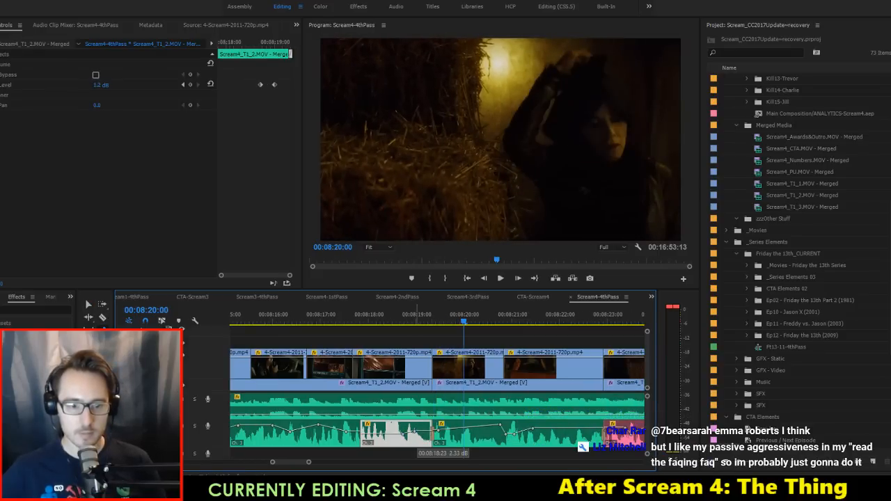
pyautogui.moveTo(431, 425); pyautogui.dragTo(431, 424)
pyautogui.press('space')
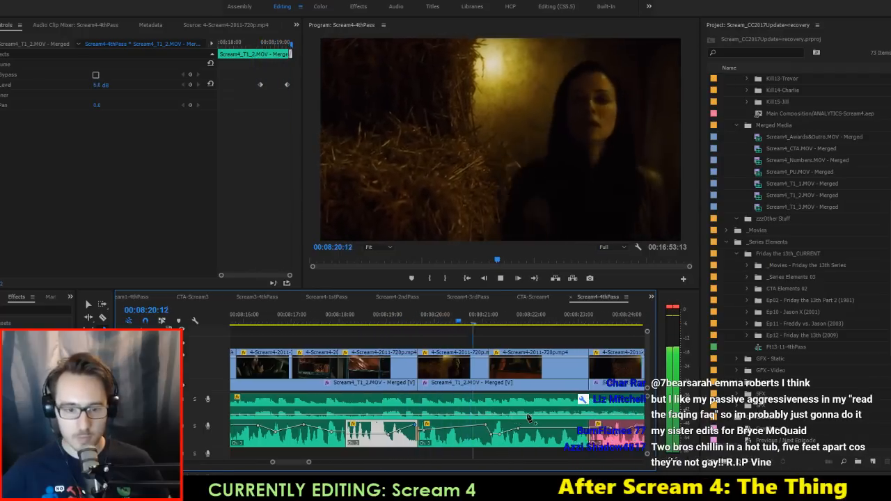
pyautogui.press('space')
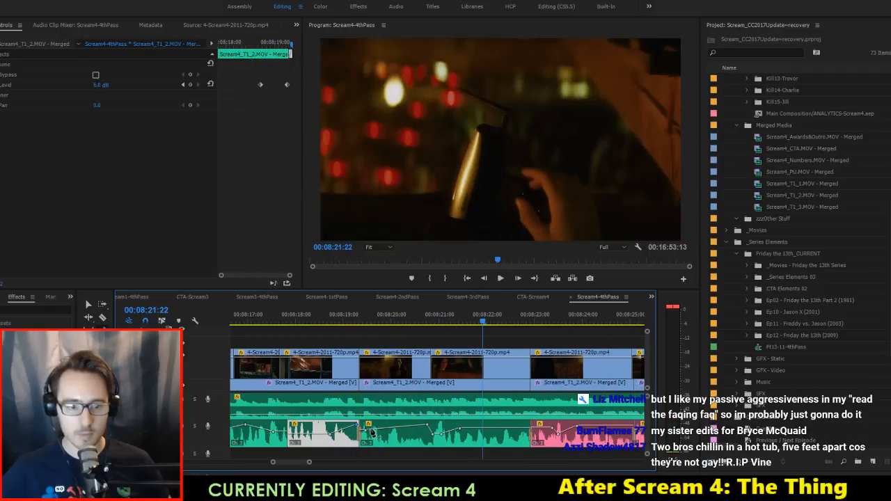
# Step: Adjust the first volume keyframe of the narration clip at about 00:08:19:12, and replay the barn shots to 00:08:23:22
pyautogui.click(367, 433)
pyautogui.click(335, 323)
pyautogui.press('space')
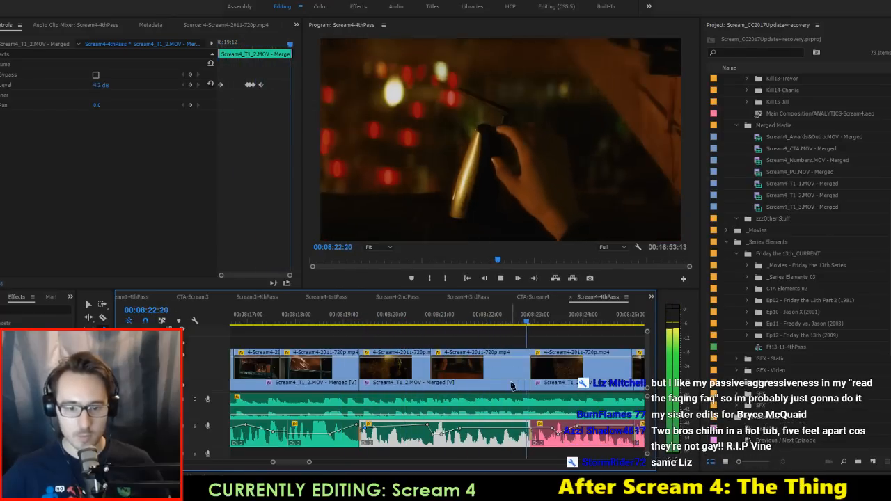
pyautogui.press('space')
# Step: Split the narration clip starting at about 00:08:19:12 into four parts, and adjust the audio gain of the second and fourth parts
pyautogui.scroll(2, 426, 437)
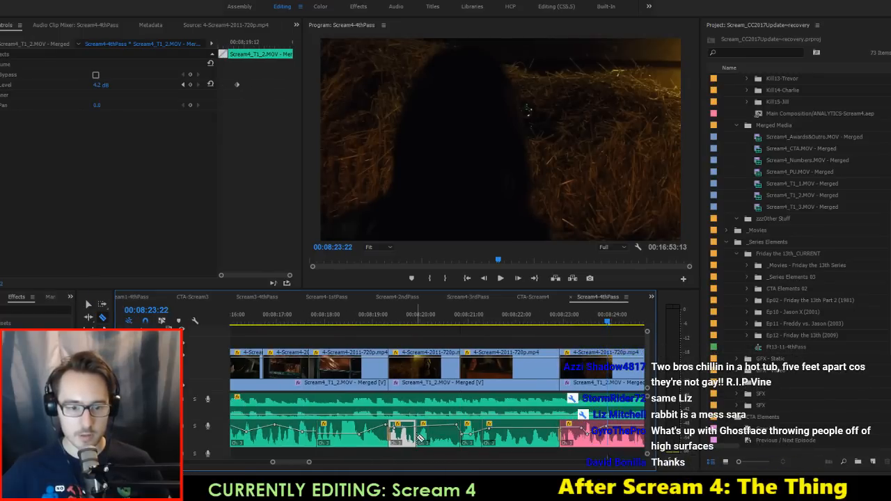
pyautogui.press('v')
pyautogui.click(502, 438)
pyautogui.keyDown('shift'); pyautogui.click(428, 443); pyautogui.keyUp('shift')
pyautogui.press('g')
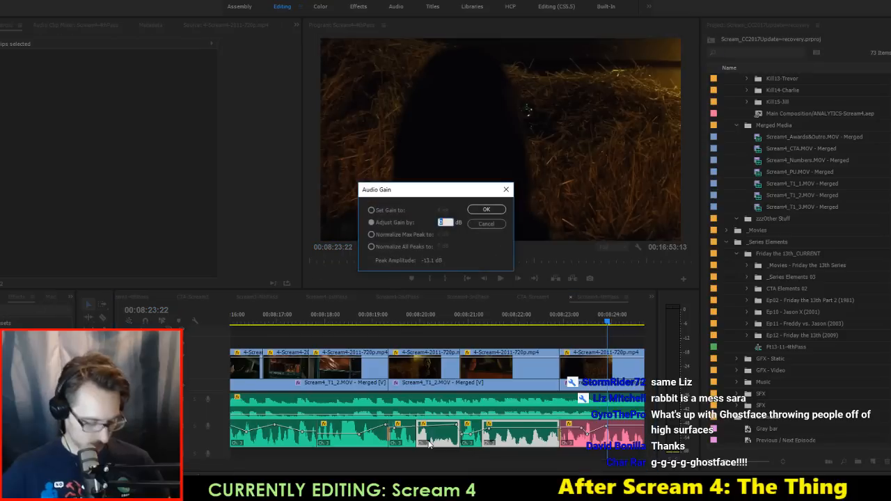
pyautogui.press('Return')
# Step: Play the barn narration from 00:08:19:05 and add audio crossfades to the cuts between its four parts
pyautogui.click(383, 320)
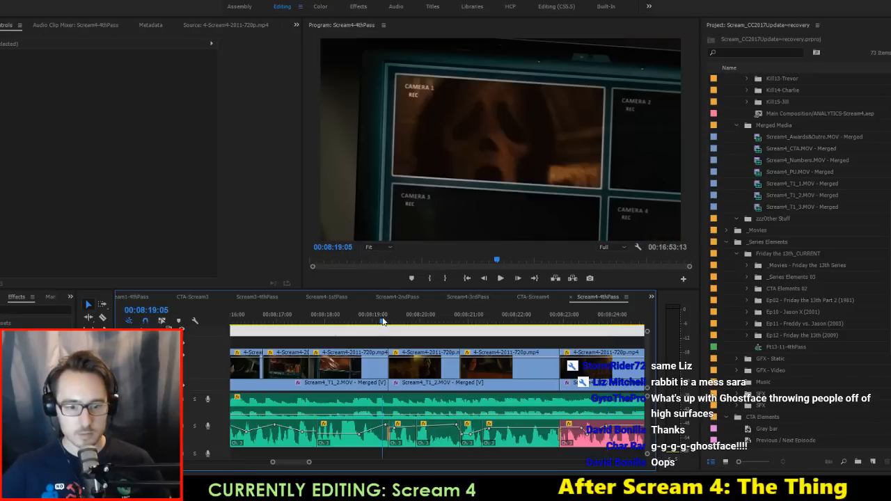
pyautogui.press('space')
pyautogui.moveTo(522, 456); pyautogui.dragTo(410, 438)
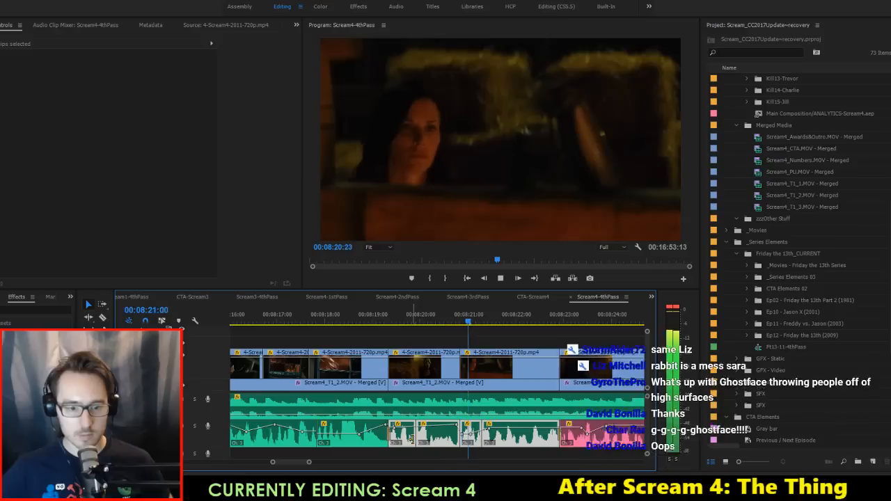
pyautogui.click(448, 455)
pyautogui.press('space')
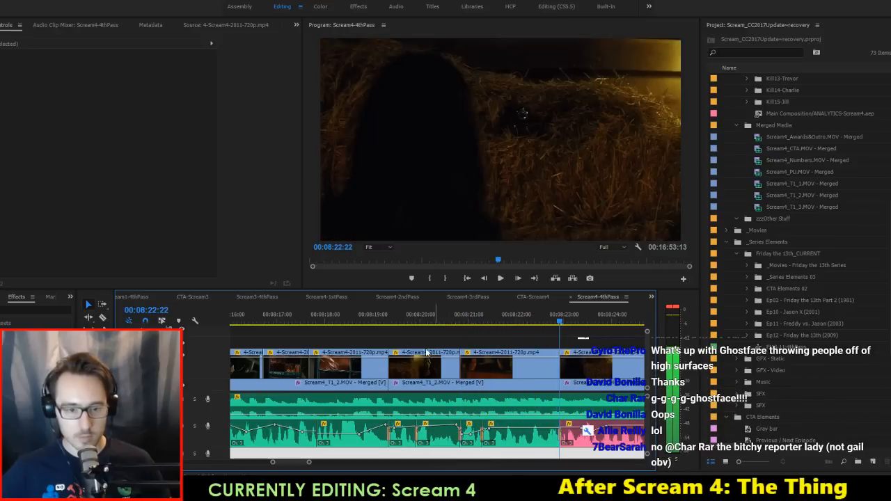
# Step: Replay the barn narration, set its volume keyframe at about 00:08:20:02 to -0.53 dB, and play on to 00:08:24:09
pyautogui.click(379, 317)
pyautogui.press('space')
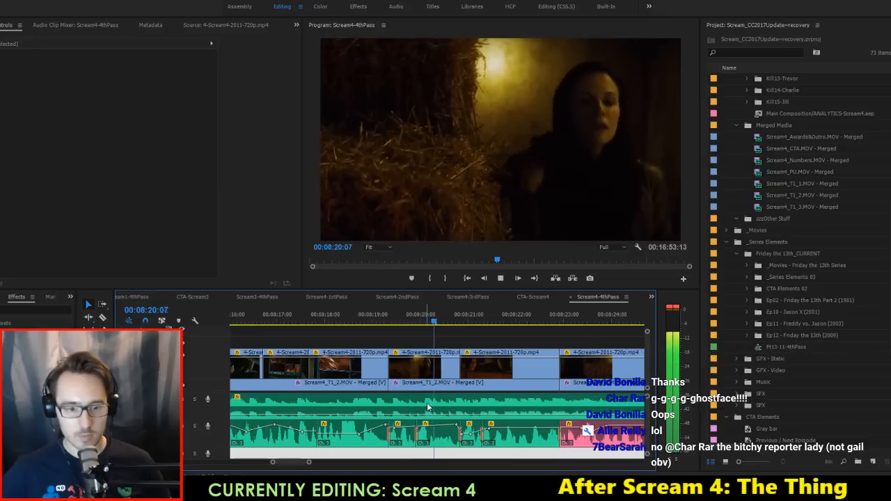
pyautogui.press('space')
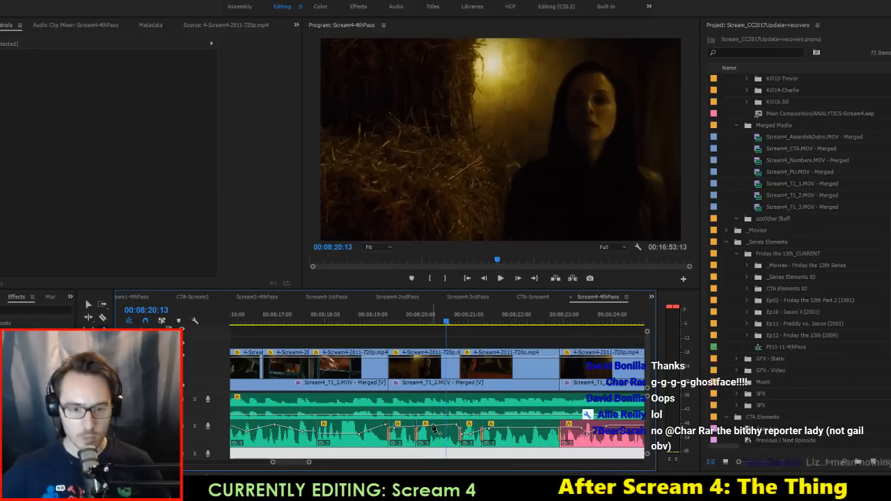
pyautogui.click(426, 429)
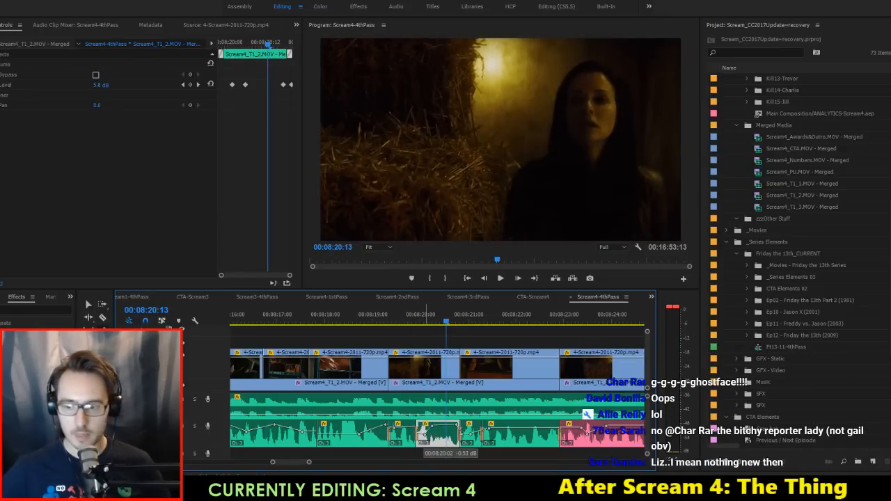
pyautogui.press('space')
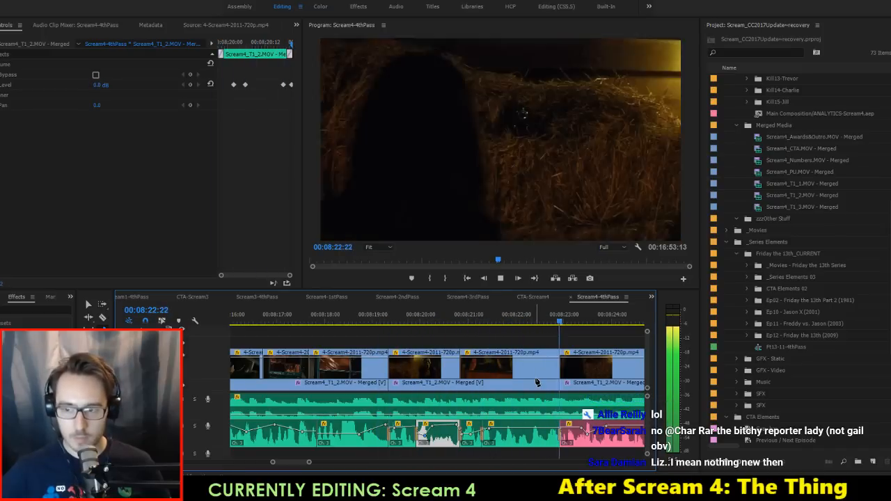
pyautogui.press('space')
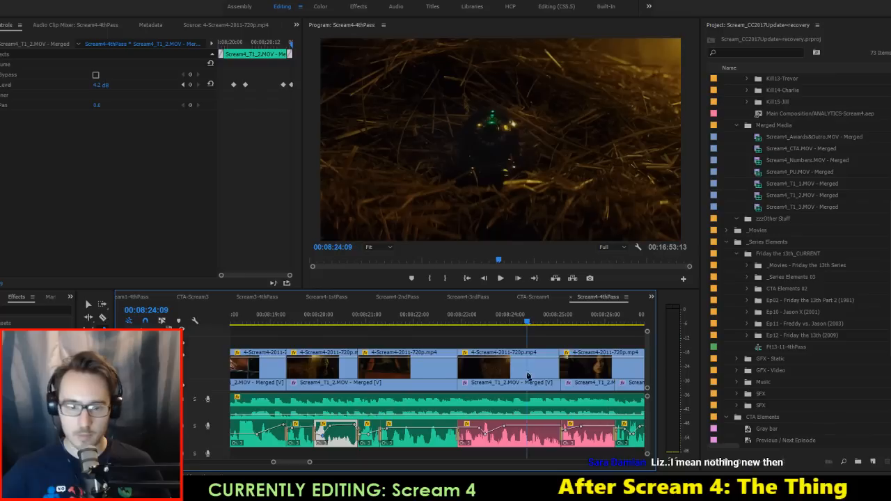
# Step: Replay the barn shots from about 00:08:21:17 to 00:08:22:01 and save the project
pyautogui.click(400, 315)
pyautogui.press('space')
pyautogui.hotkey('ctrl', 's')
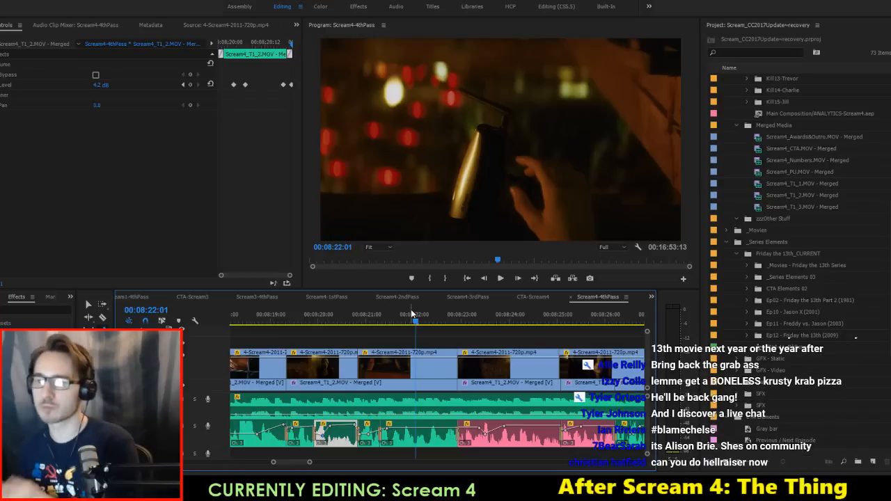
# Step: Play from about 00:08:20:19 to 00:08:27:14, and raise the narration volume keyframe at about 00:08:25:12 to about 5 dB
pyautogui.click(356, 318)
pyautogui.press('space')
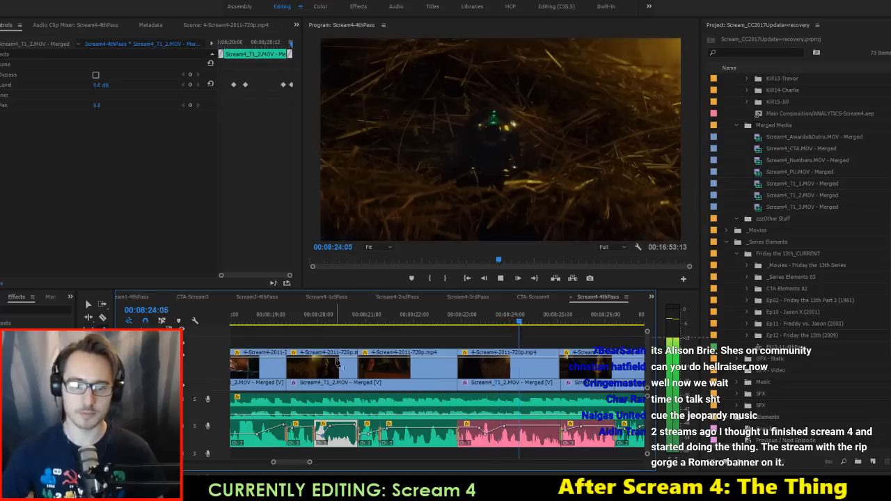
pyautogui.press('space')
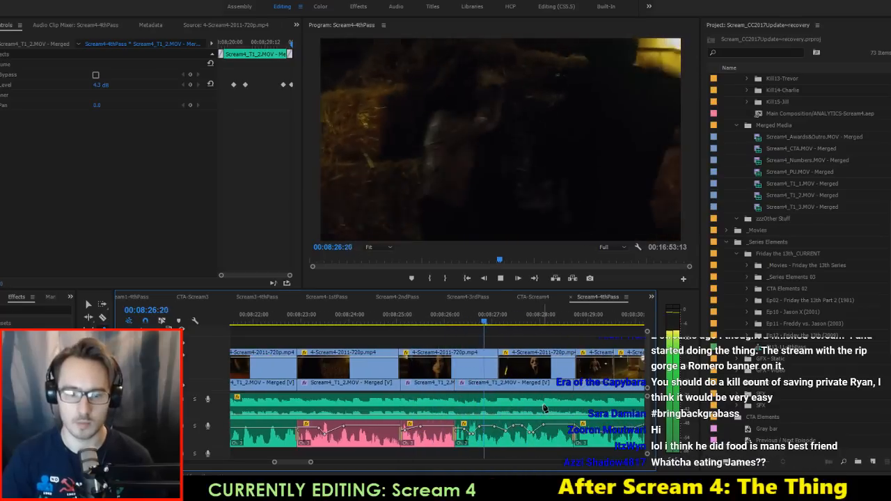
pyautogui.moveTo(424, 432); pyautogui.dragTo(425, 430)
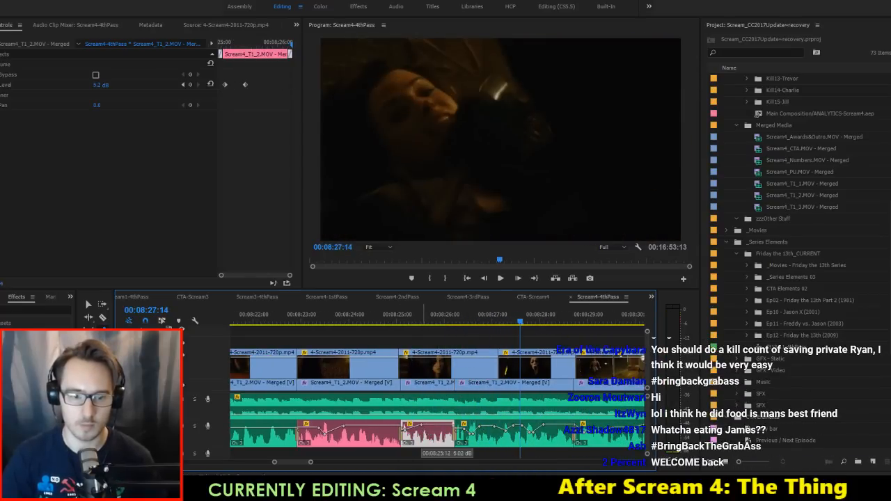
# Step: Play from 00:08:27:14 to 00:09:07:07, adjust the narration volume keyframes around 00:09:05:02, and replay that part from 00:09:05:00
pyautogui.press('space')
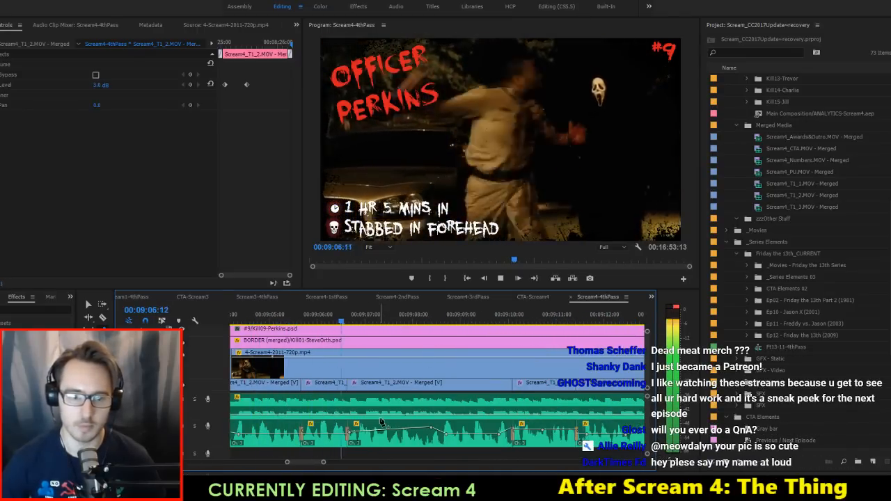
pyautogui.scroll(2, 381, 421)
pyautogui.press('space')
pyautogui.click(374, 436)
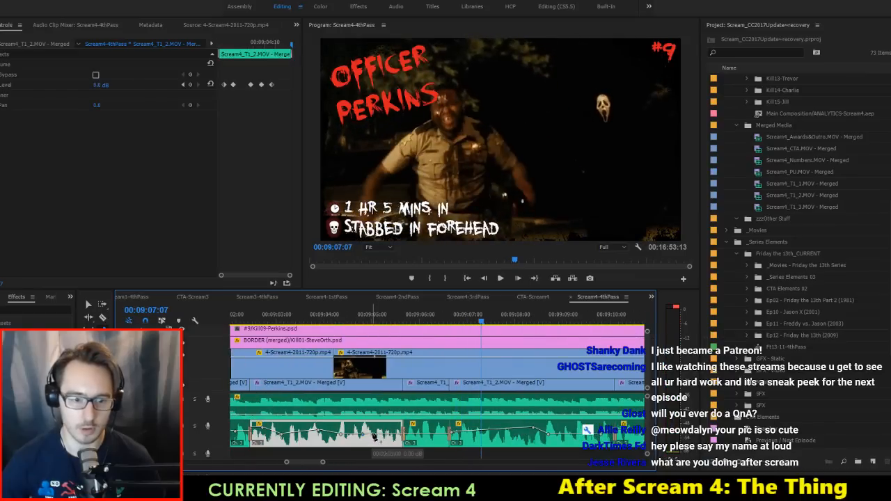
pyautogui.click(371, 317)
pyautogui.press('space')
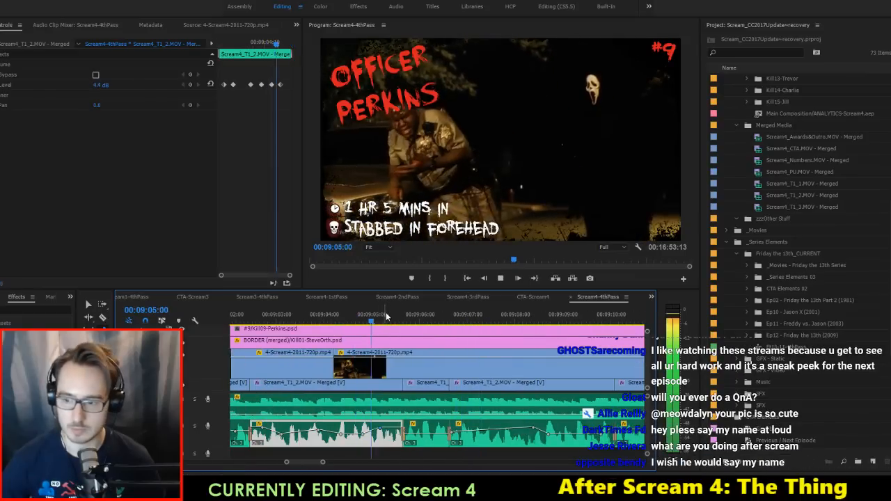
pyautogui.press('space')
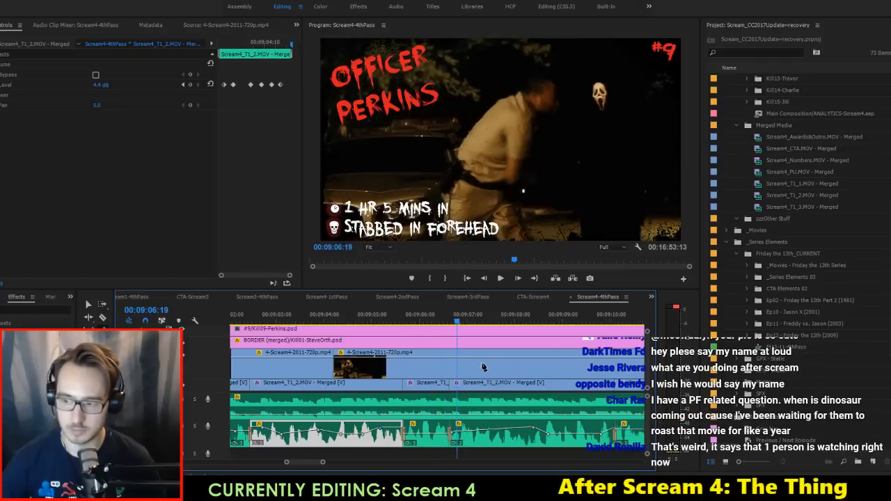
# Step: Adjust the short narration clip's volume keyframes at about 00:09:06:04 and play on from about 00:09:05:00 to 00:09:57:12
pyautogui.click(427, 436)
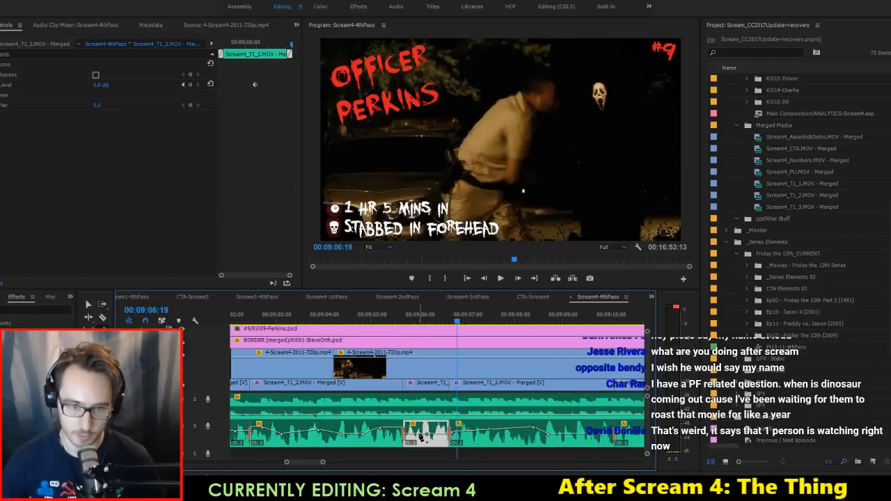
pyautogui.click(372, 313)
pyautogui.press('space')
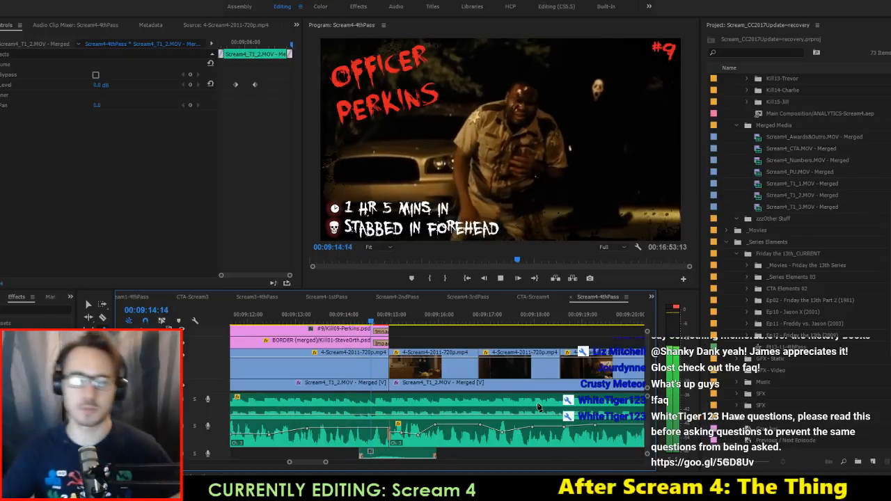
pyautogui.press('space')
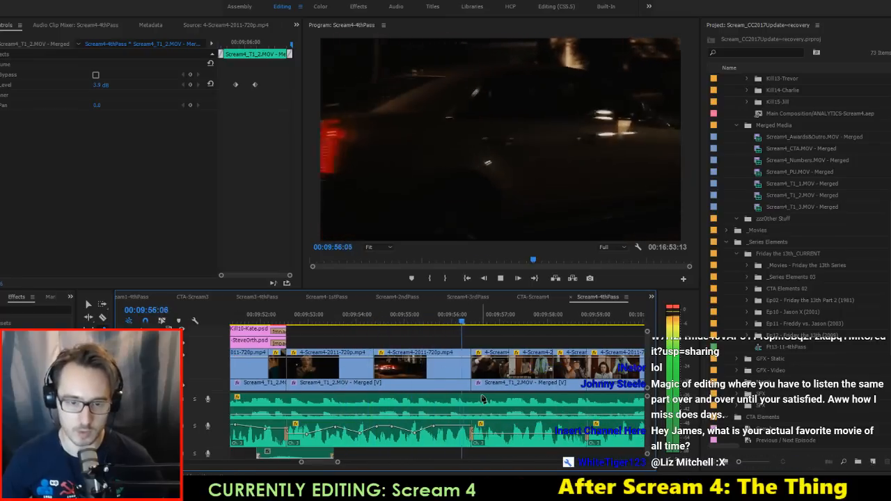
pyautogui.press('space')
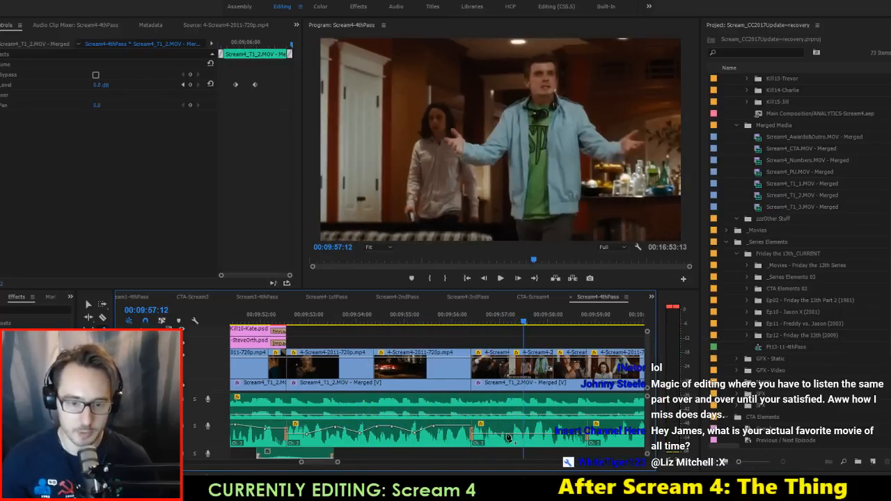
# Step: Add narration volume keyframes of about 5.4 dB near 00:09:56:23 and 3.3 dB near 00:09:57:04, and replay from 00:09:56:02 to 00:09:58:04
pyautogui.click(508, 437)
pyautogui.keyDown('ctrl'); pyautogui.click(497, 432); pyautogui.keyUp('ctrl')
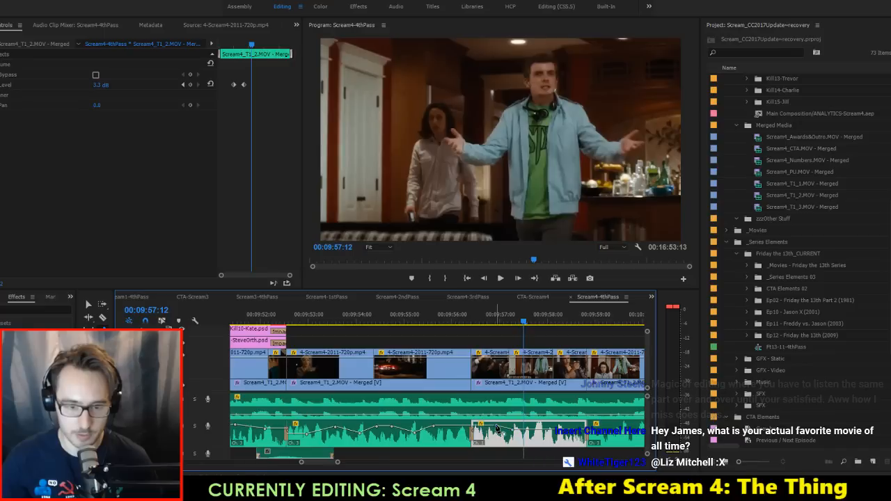
pyautogui.click(456, 318)
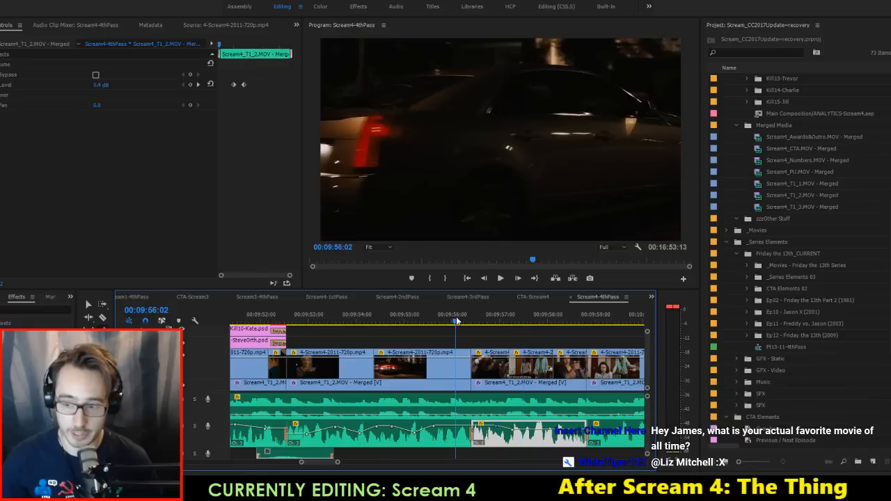
pyautogui.scroll(1, 508, 398)
pyautogui.click(495, 343)
pyautogui.press('space')
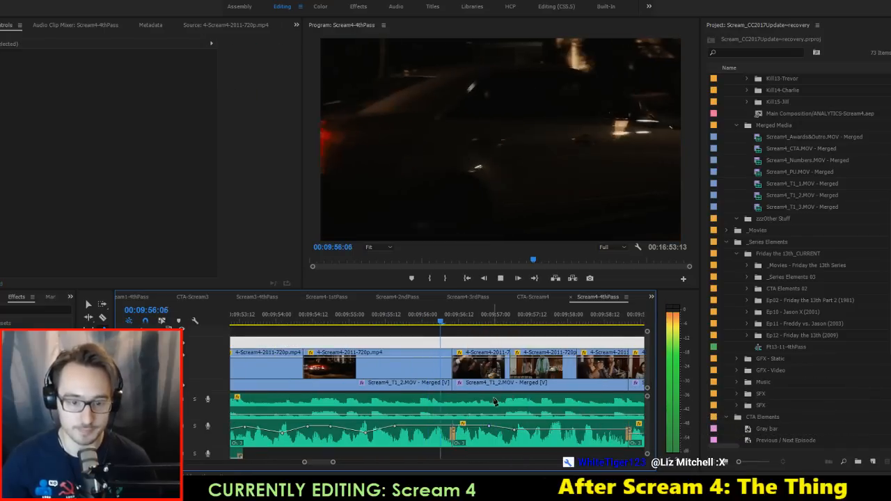
pyautogui.scroll(-1, 495, 404)
pyautogui.press('space')
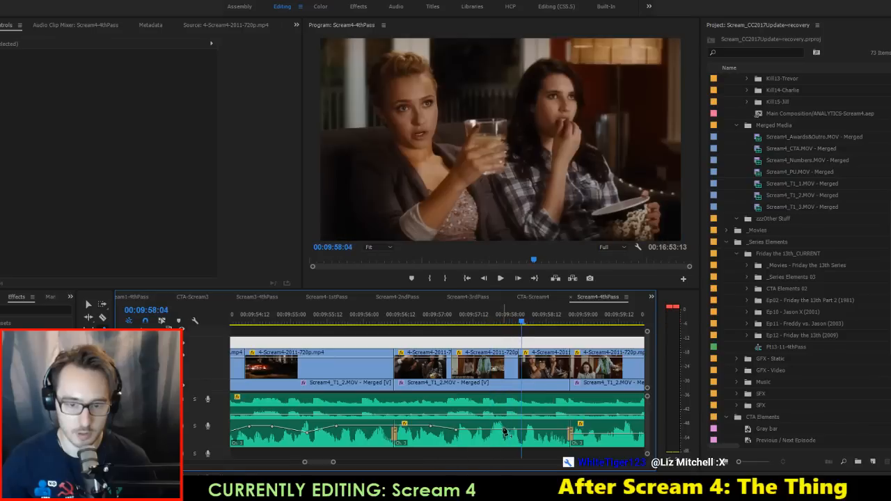
# Step: Add more volume keyframes to the same narration clip between about 00:09:57:14 and 00:09:58:11, and replay it through to 00:09:59:09
pyautogui.click(493, 434)
pyautogui.keyDown('ctrl'); pyautogui.click(479, 432); pyautogui.keyUp('ctrl')
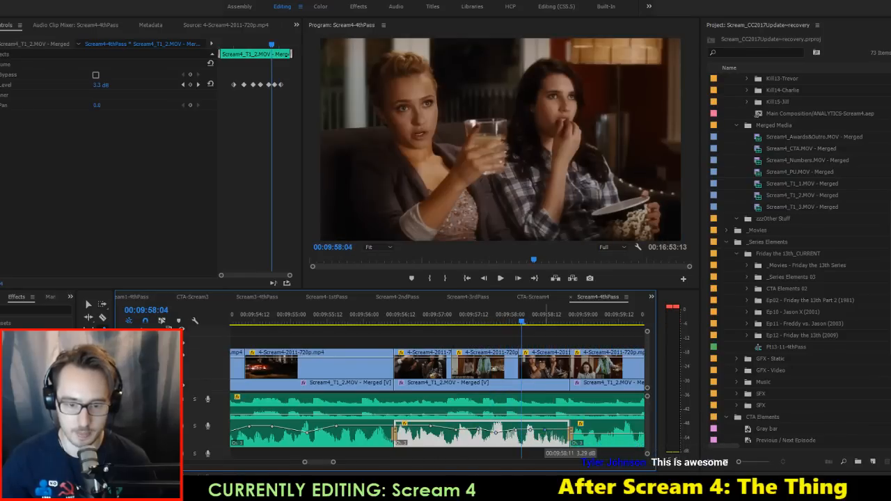
pyautogui.click(407, 320)
pyautogui.press('space')
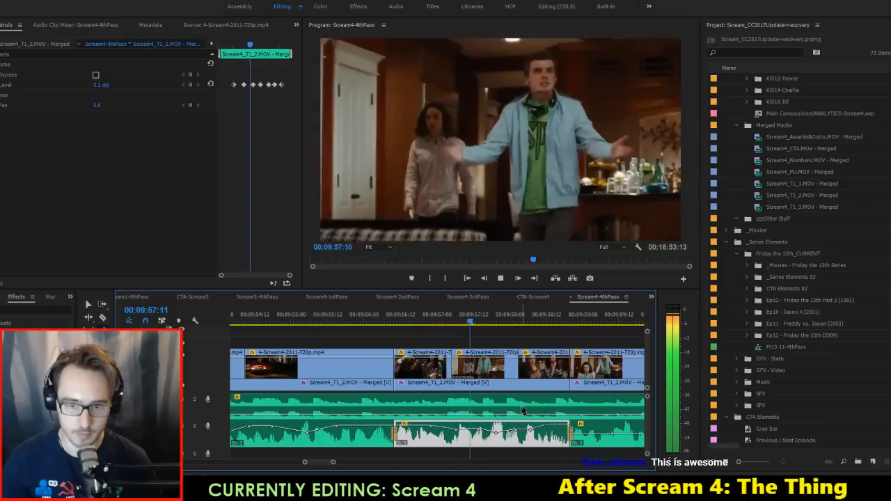
pyautogui.press('space')
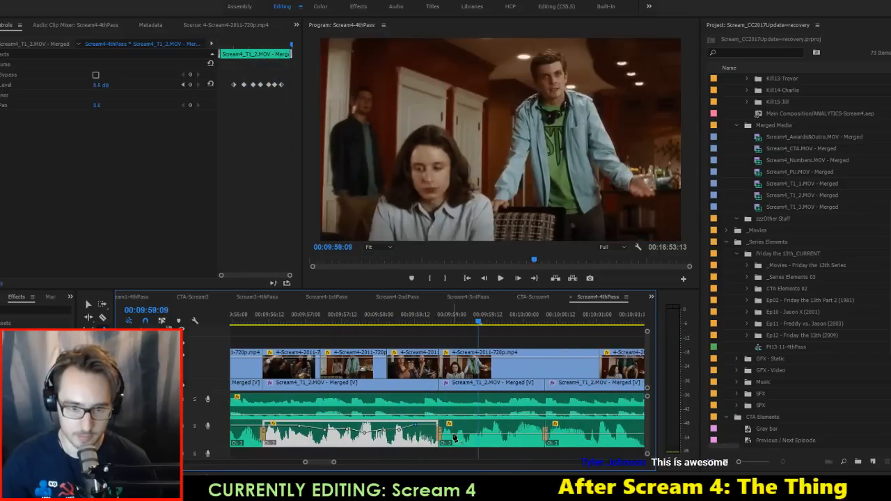
# Step: Set the next narration clip's volume keyframes to about 5 dB at 00:09:59:01 and 1.6 dB near 00:09:59:13, and play to 00:10:00:13
pyautogui.keyDown('ctrl'); pyautogui.click(454, 433); pyautogui.keyUp('ctrl')
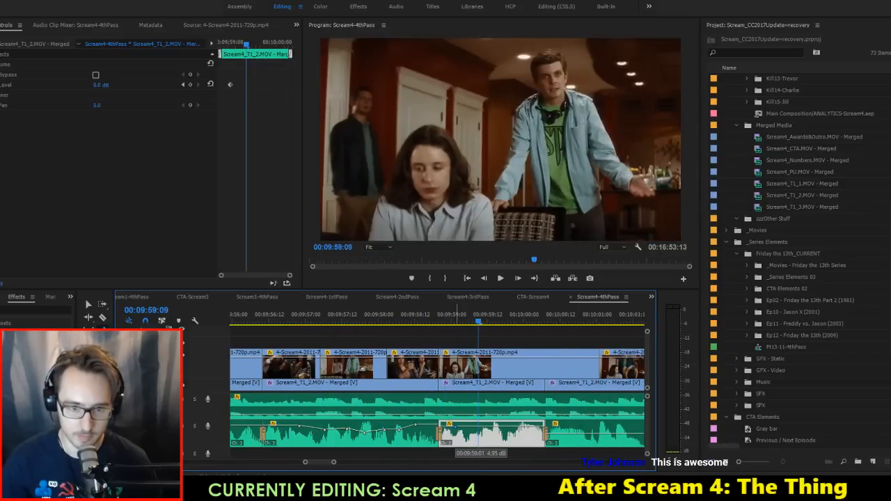
pyautogui.keyDown('ctrl'); pyautogui.click(491, 430); pyautogui.keyUp('ctrl')
pyautogui.click(386, 319)
pyautogui.press('space')
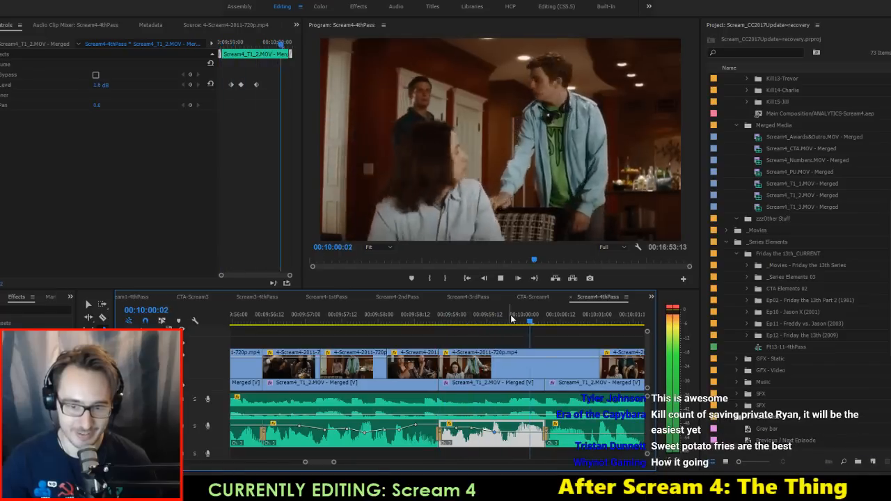
pyautogui.press('space')
# Step: Lower the narration volume keyframe near 00:09:59:13 to about 0.4 dB and replay from about 00:09:59:03
pyautogui.moveTo(492, 434); pyautogui.dragTo(493, 435)
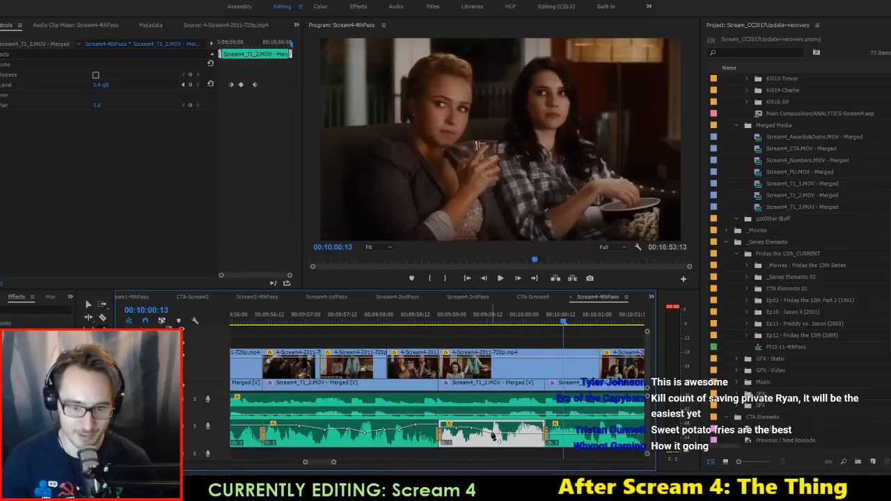
pyautogui.click(459, 319)
pyautogui.press('space')
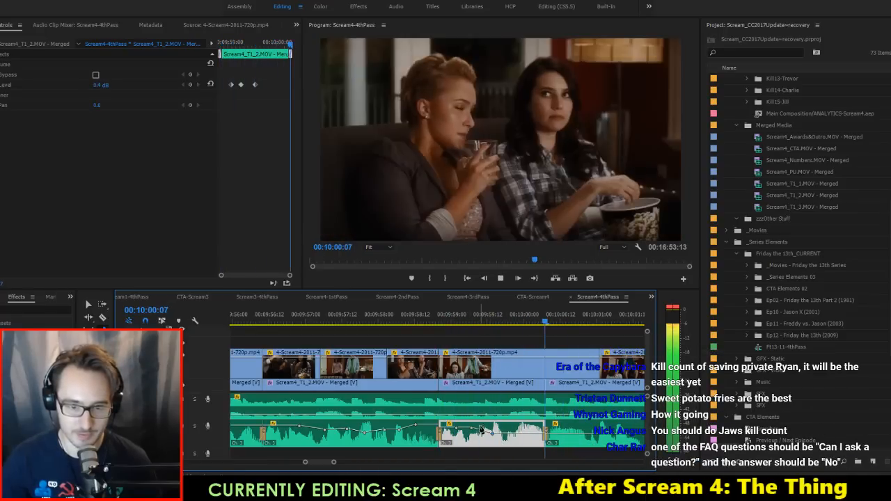
# Step: Add volume keyframes near 00:09:59:11 and 00:10:00:00 in the same narration clip, and replay the scene through to 00:10:02:18
pyautogui.keyDown('ctrl'); pyautogui.click(485, 431); pyautogui.keyUp('ctrl')
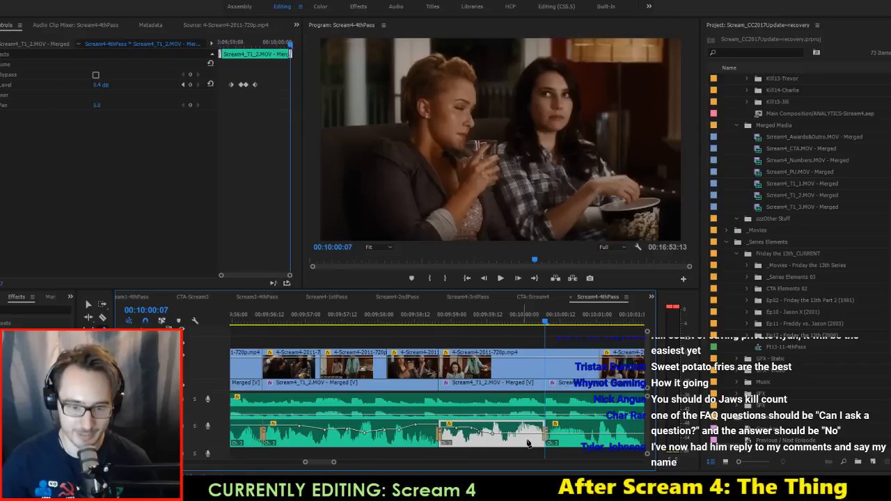
pyautogui.moveTo(520, 434); pyautogui.dragTo(524, 434)
pyautogui.click(440, 307)
pyautogui.press('space')
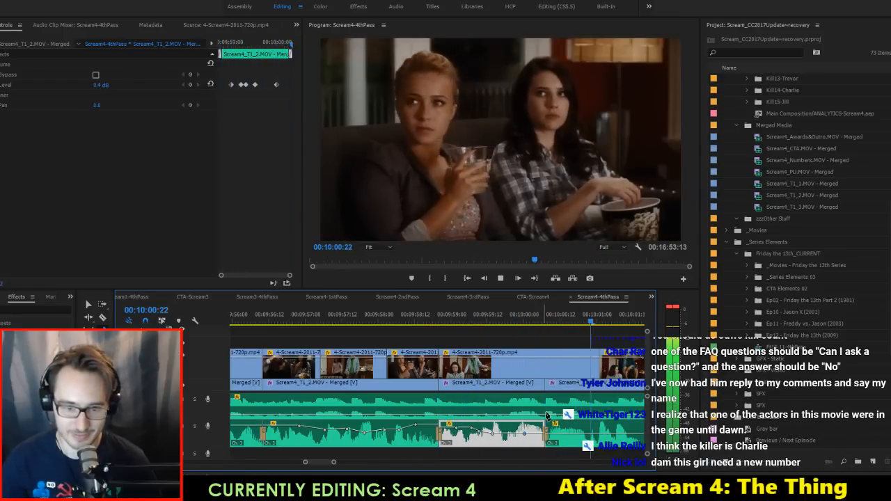
pyautogui.press('space')
pyautogui.click(404, 311)
pyautogui.press('space')
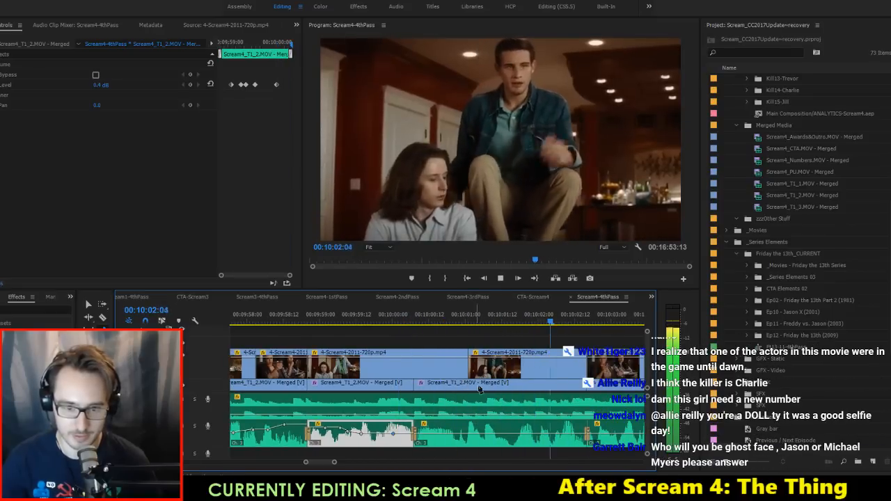
pyautogui.press('space')
# Step: Add volume keyframes around 00:10:01:00 to the following narration clip and replay from about 00:10:00:05 to 00:10:03:23
pyautogui.click(497, 436)
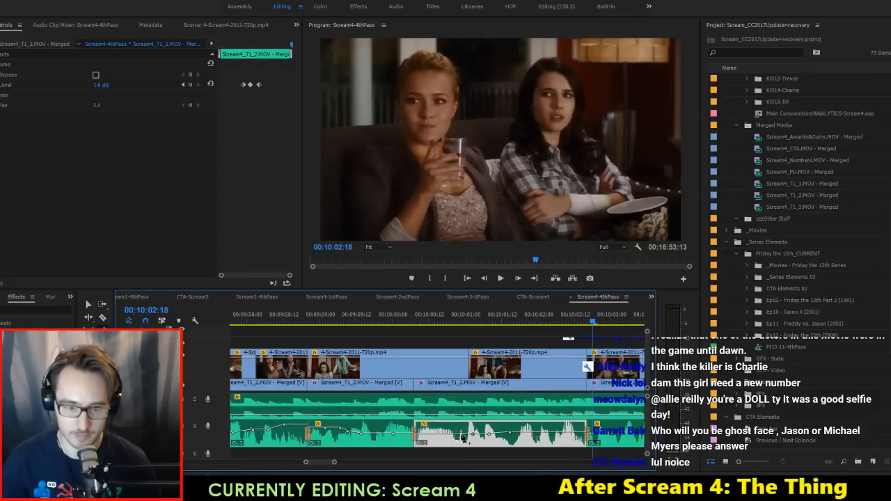
pyautogui.click(408, 318)
pyautogui.press('space')
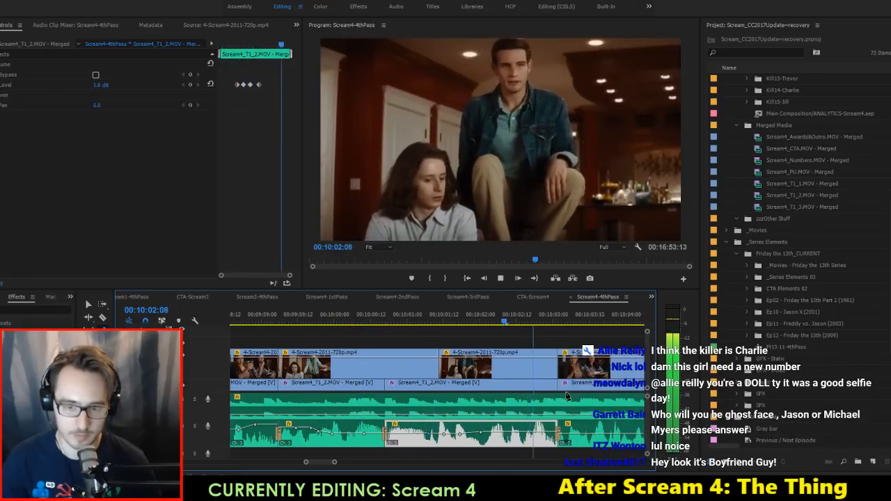
pyautogui.press('space')
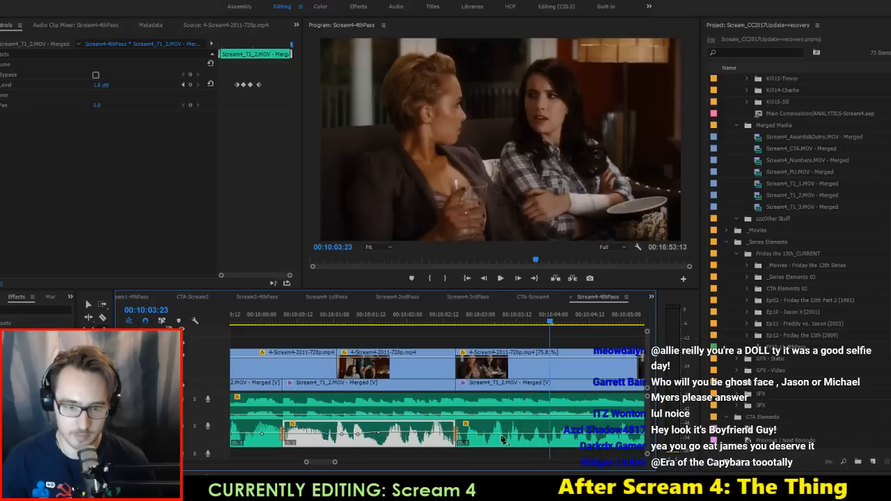
# Step: Shape the narration clip's volume between about 00:10:03 and 00:10:07 with several level keyframes
pyautogui.click(489, 436)
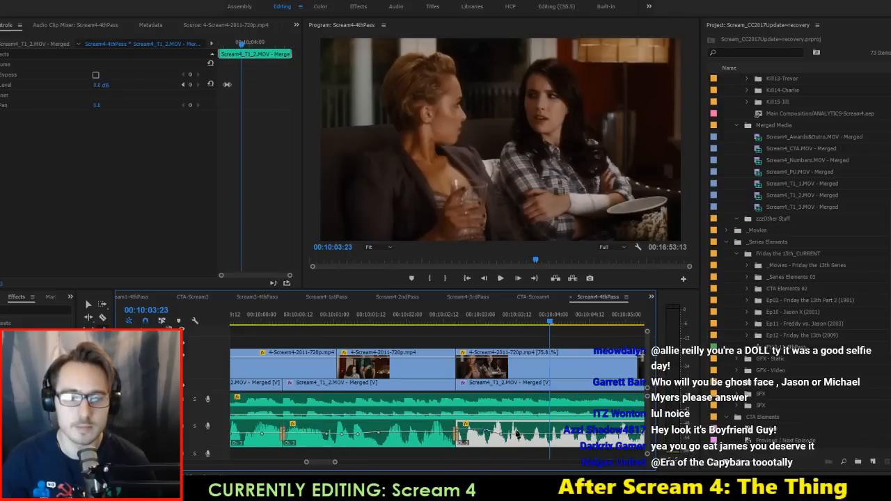
pyautogui.moveTo(516, 432); pyautogui.dragTo(529, 431)
pyautogui.scroll(-1, 537, 427)
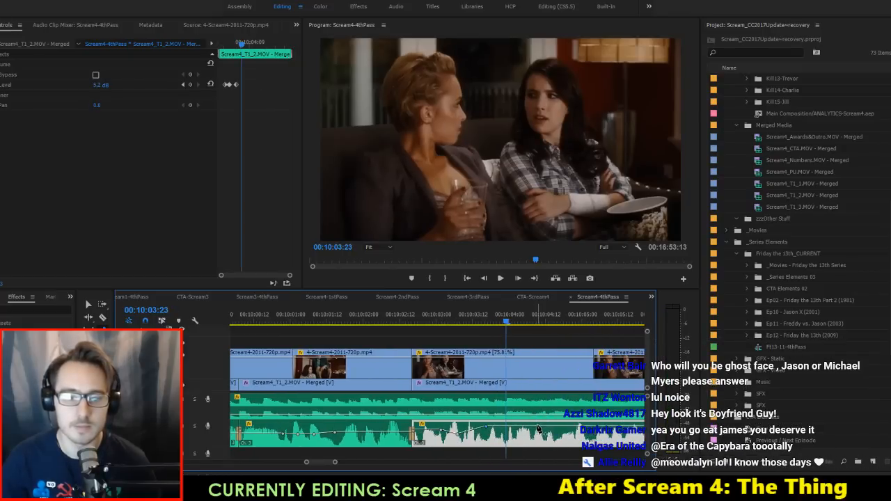
pyautogui.click(541, 429)
pyautogui.click(580, 431)
pyautogui.scroll(-2, 583, 435)
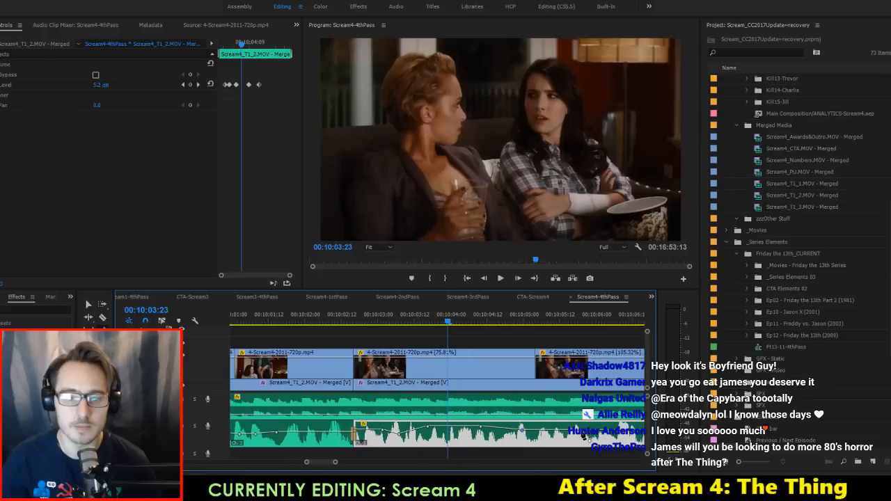
pyautogui.click(527, 430)
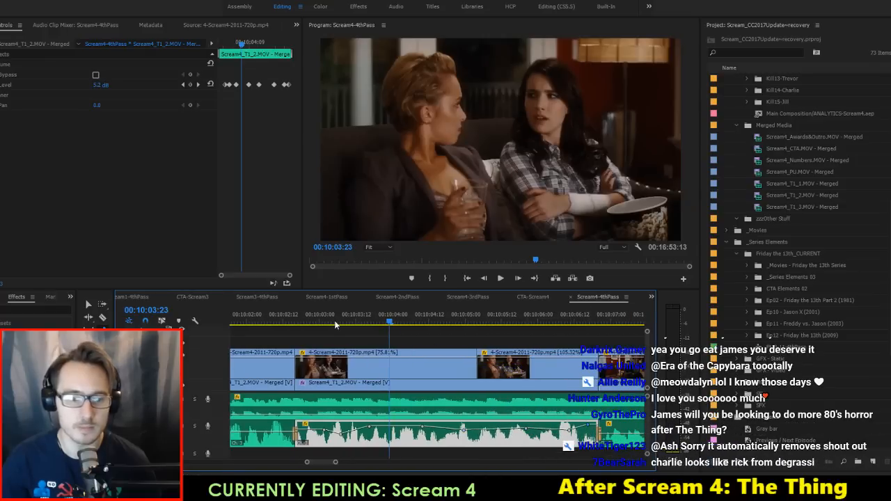
# Step: Play back the adjusted narration from about 00:10:02:12, and replay its ending into the following clip
pyautogui.click(286, 317)
pyautogui.press('space')
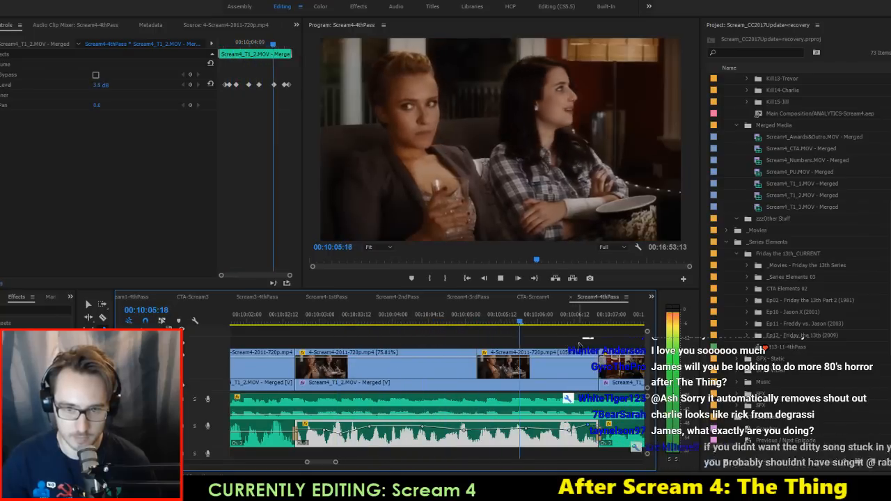
pyautogui.press('space')
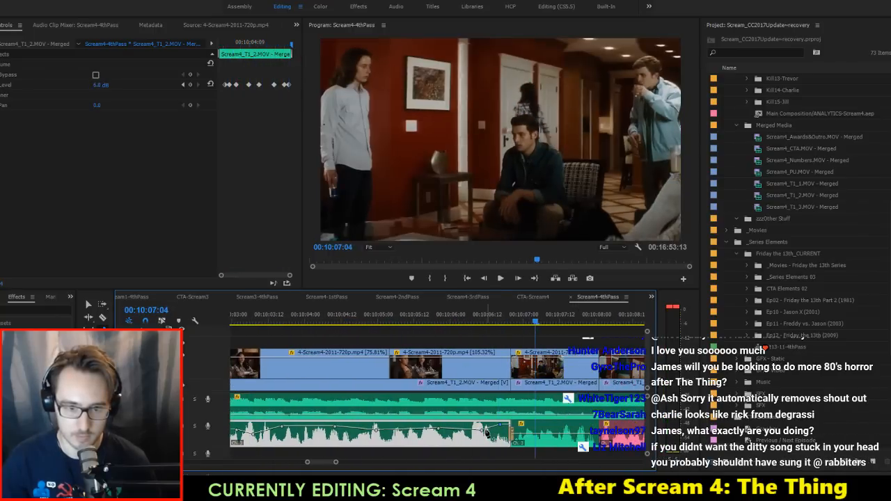
pyautogui.click(438, 316)
pyautogui.press('space')
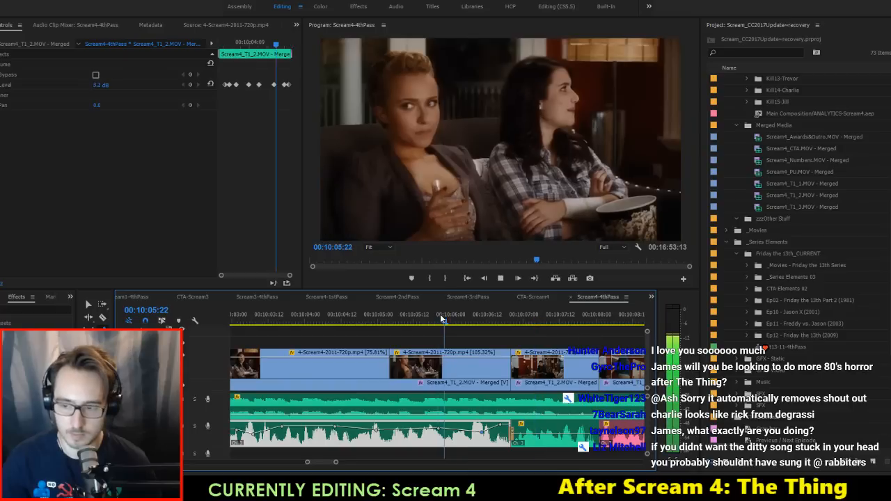
pyautogui.press('space')
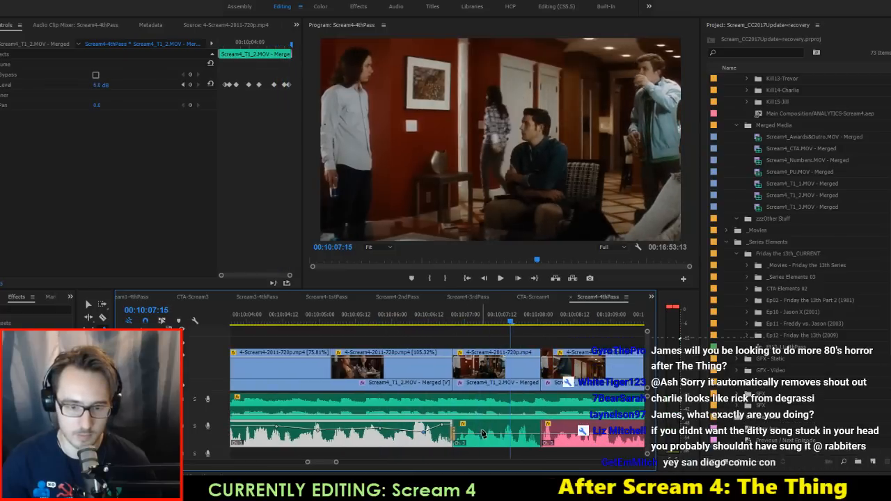
# Step: Set the short narration clip at 00:10:07 to a volume level of 4.7 dB and save the project
pyautogui.moveTo(479, 434); pyautogui.dragTo(479, 433)
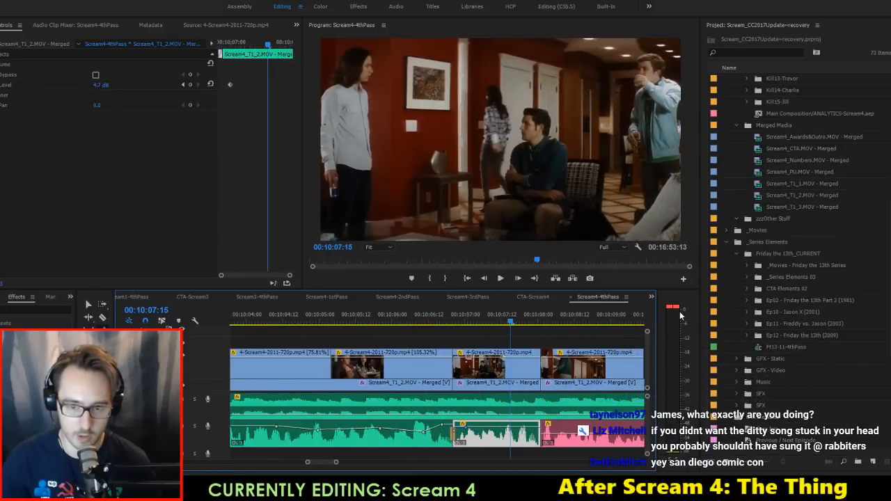
pyautogui.hotkey('ctrl', 's')
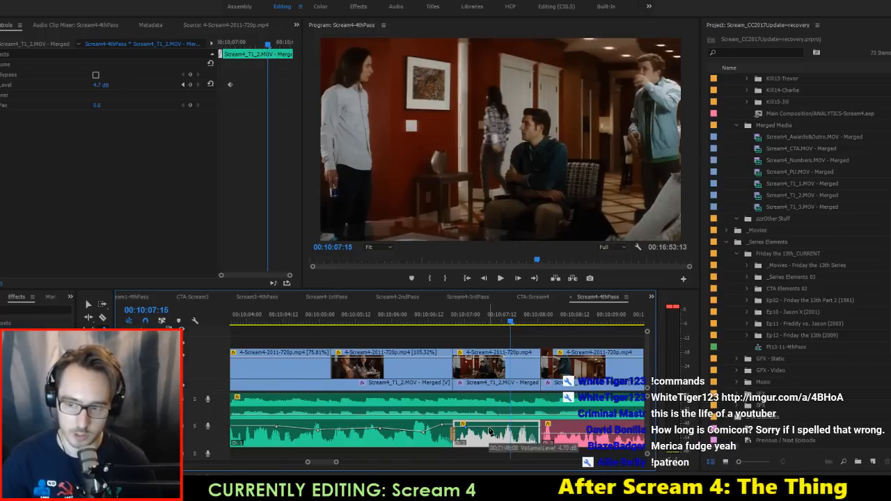
# Step: Play back the narration around 00:10:07 repeatedly, continuing through the pink clip to about 00:10:14:21
pyautogui.click(386, 322)
pyautogui.press('space')
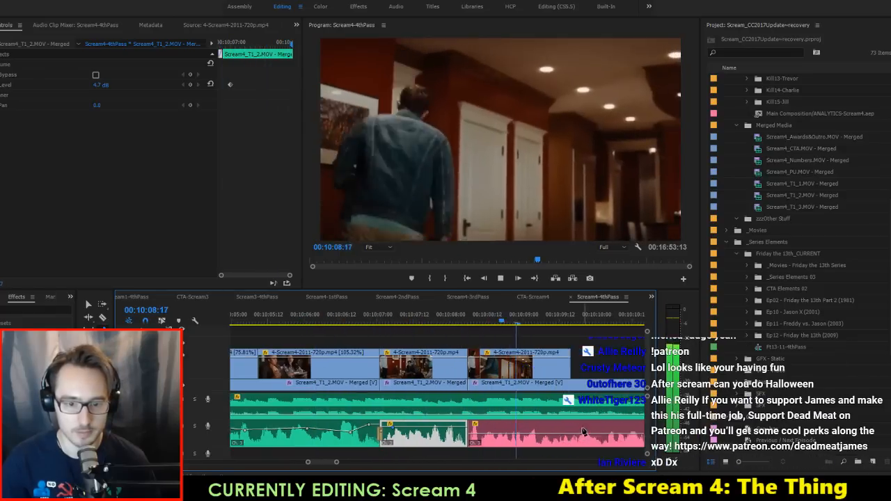
pyautogui.press('space')
pyautogui.press('space')
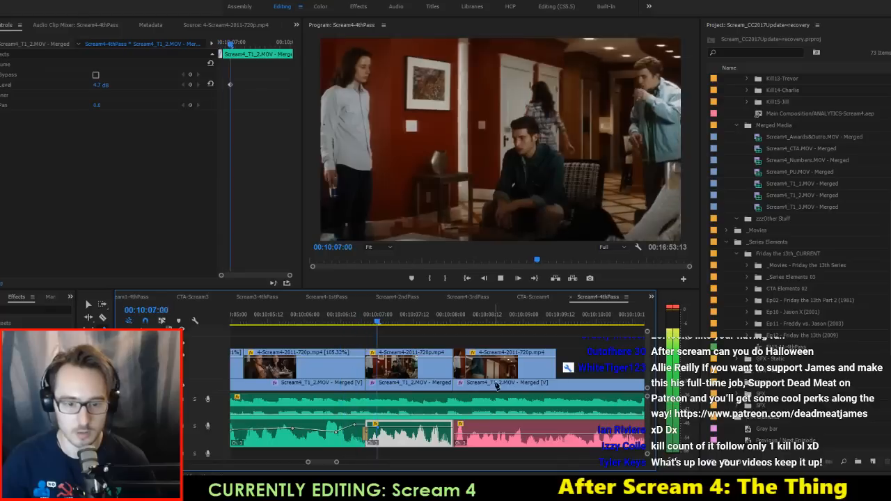
pyautogui.press('space')
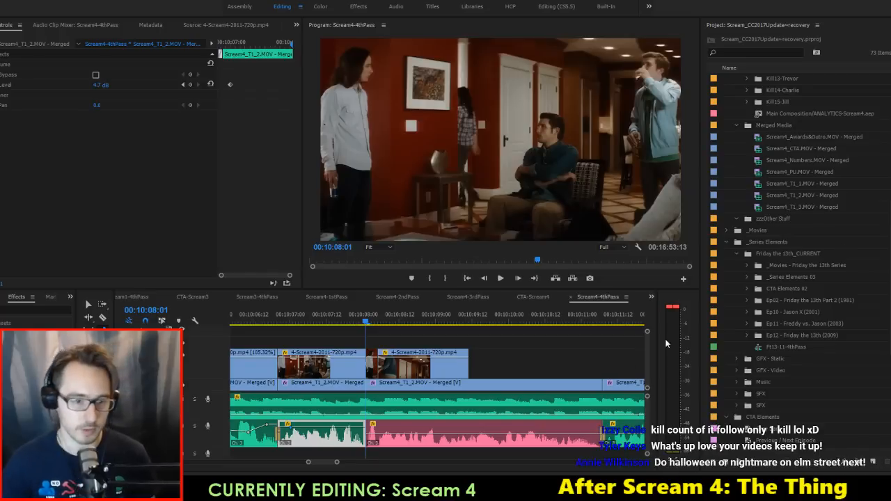
pyautogui.click(291, 306)
pyautogui.press('space')
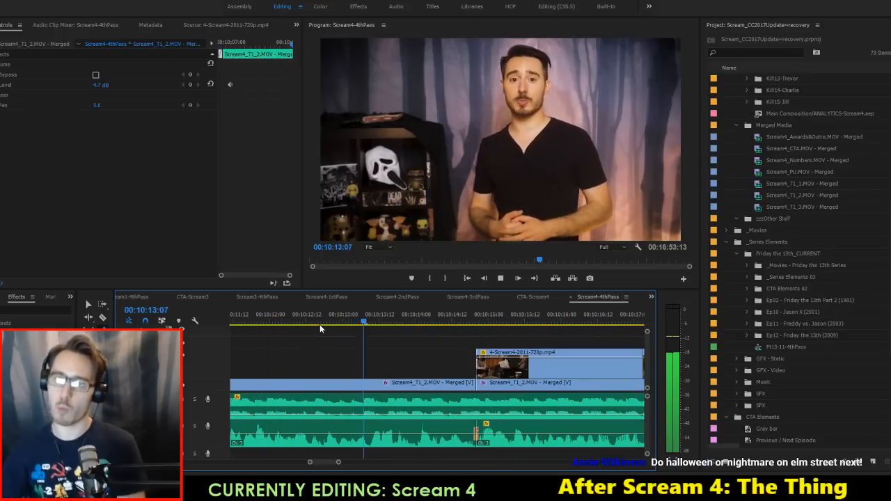
pyautogui.press('space')
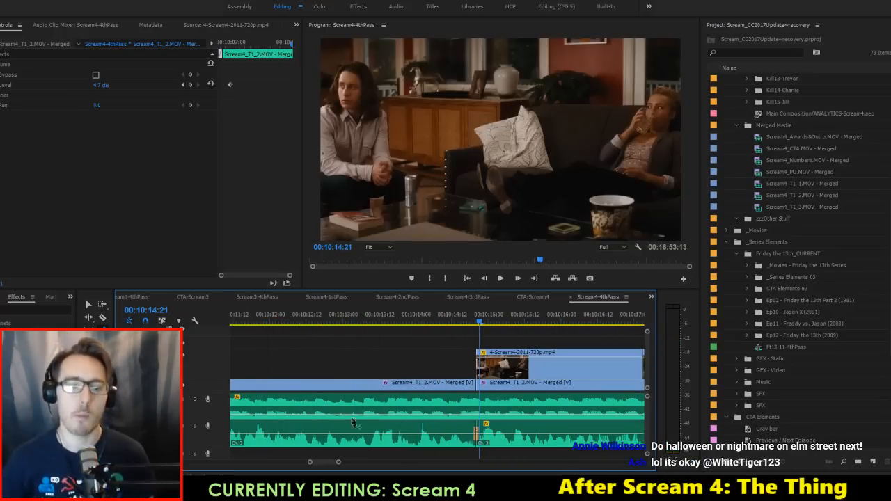
# Step: Select the narration clips from about 00:10:11 to 00:10:30 and apply an audio gain adjustment to them
pyautogui.scroll(3, 355, 422)
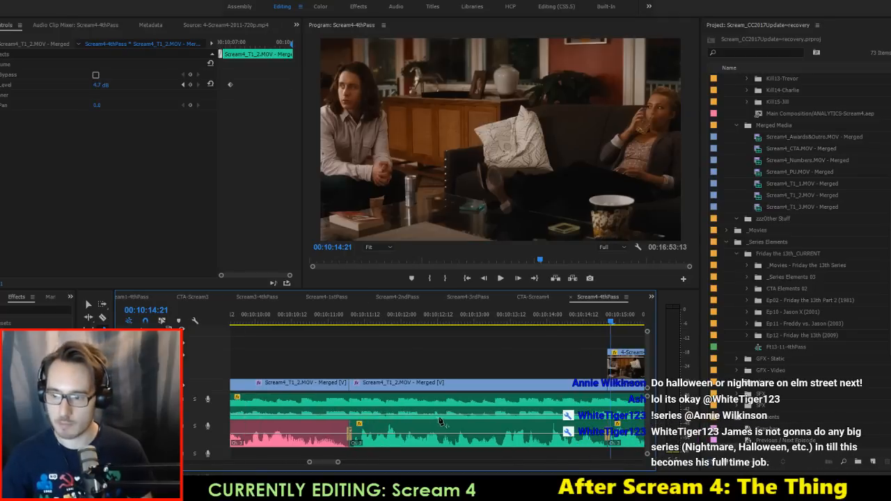
pyautogui.scroll(-3, 624, 395)
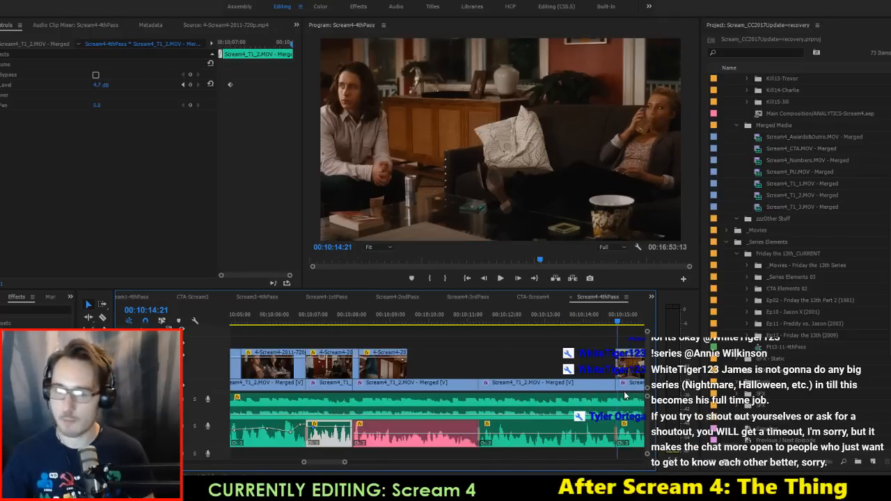
pyautogui.scroll(-2, 624, 395)
pyautogui.click(572, 361)
pyautogui.scroll(-5, 579, 372)
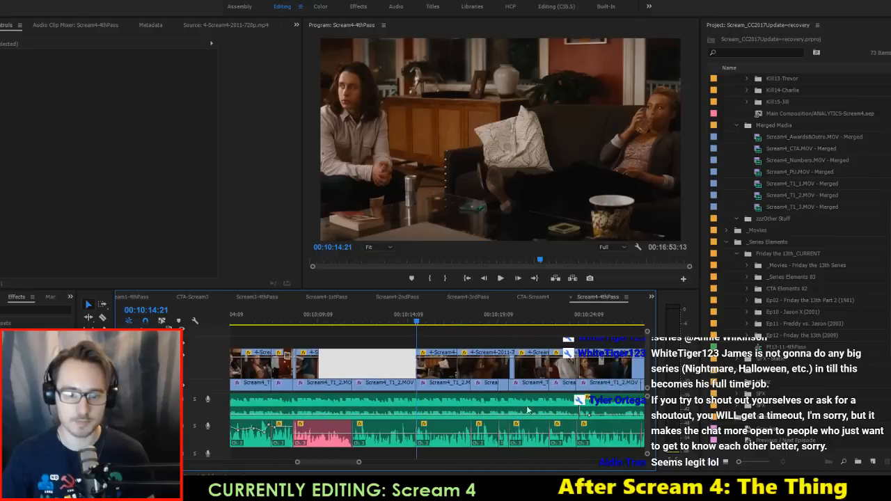
pyautogui.scroll(-2, 529, 410)
pyautogui.moveTo(559, 431); pyautogui.dragTo(348, 440)
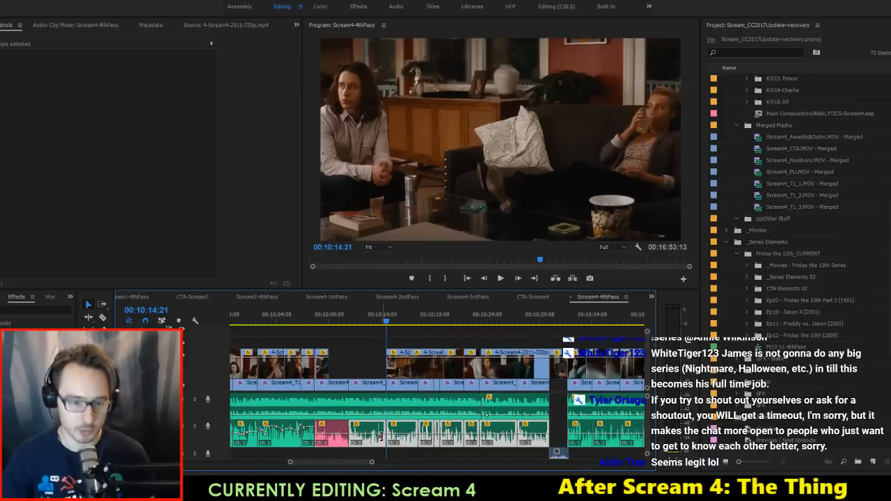
pyautogui.press('g')
pyautogui.press('Return')
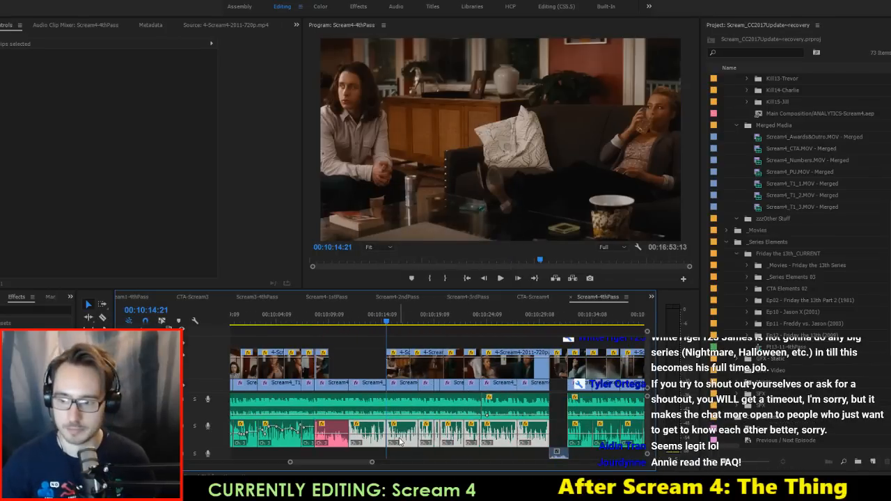
# Step: Play back the gain-adjusted narration from 00:10:11:07 to about 00:10:14
pyautogui.scroll(4, 399, 442)
pyautogui.click(339, 359)
pyautogui.press('Up')
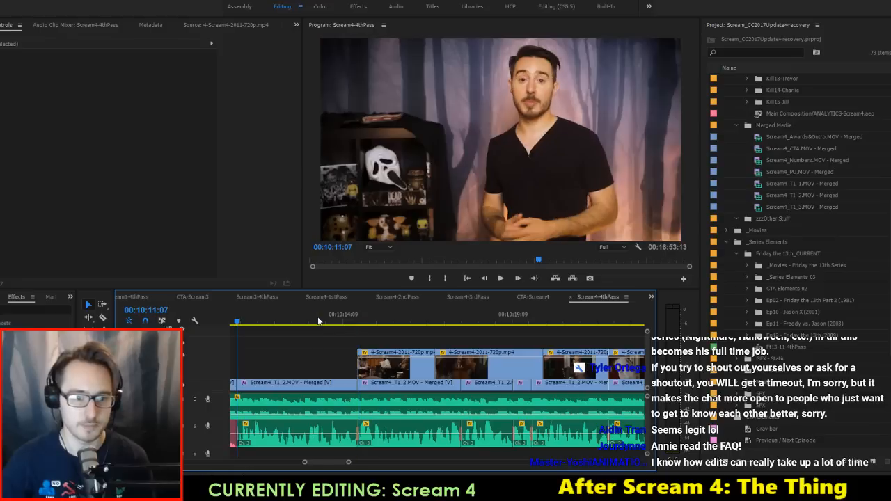
pyautogui.scroll(4, 403, 412)
pyautogui.scroll(-4, 477, 406)
pyautogui.scroll(2, 346, 407)
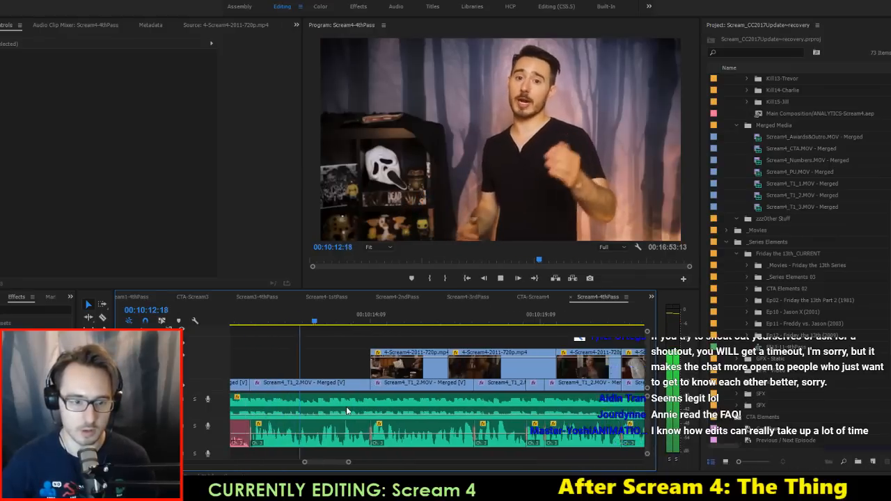
pyautogui.scroll(3, 348, 403)
pyautogui.press('space')
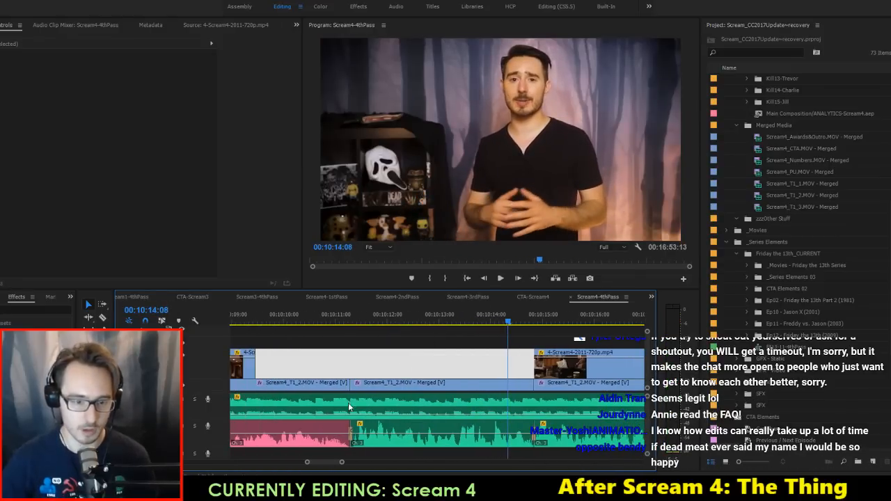
# Step: Add volume keyframes across the narration clip from about 00:10:11 to 00:10:15 and play it back from 00:10:10:15
pyautogui.click(370, 435)
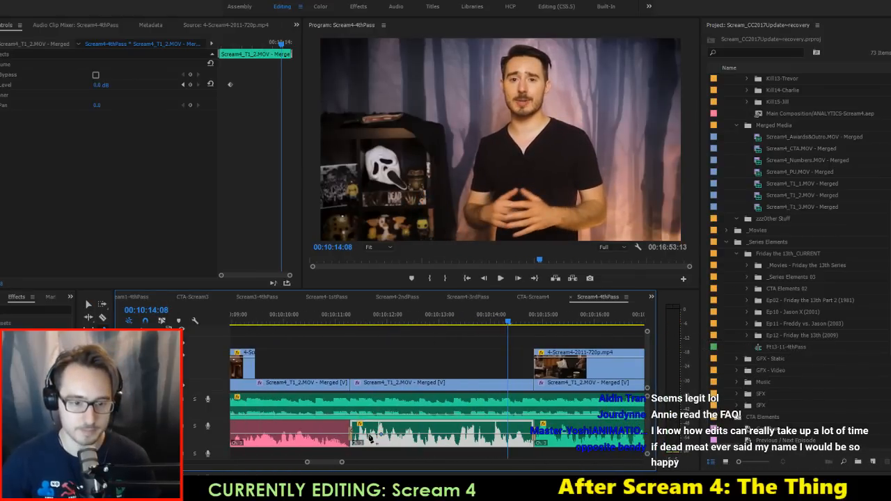
pyautogui.moveTo(393, 435); pyautogui.dragTo(462, 432)
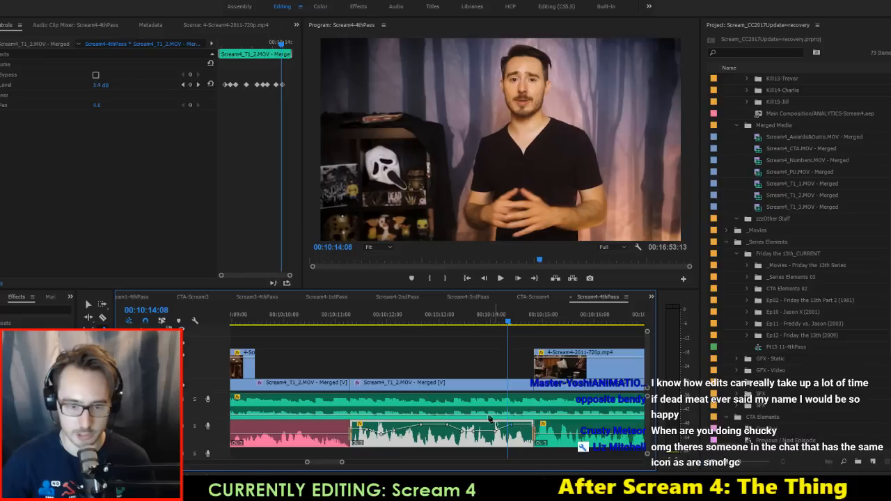
pyautogui.click(317, 320)
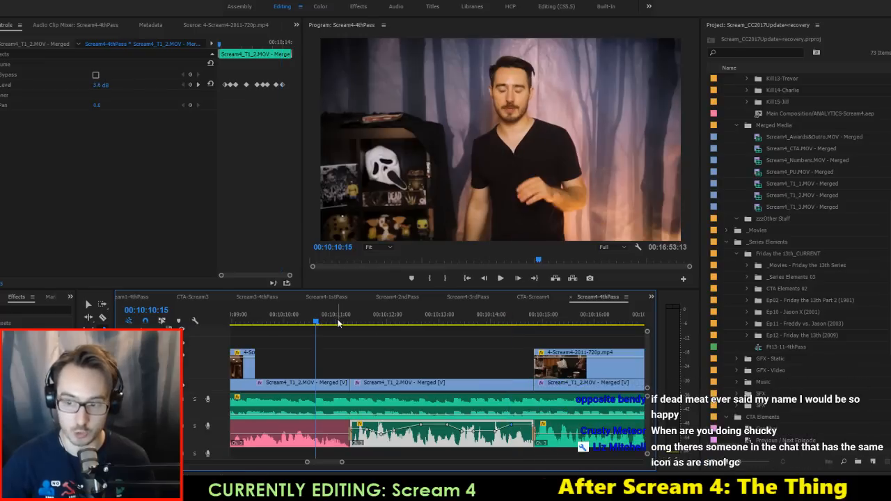
pyautogui.press('space')
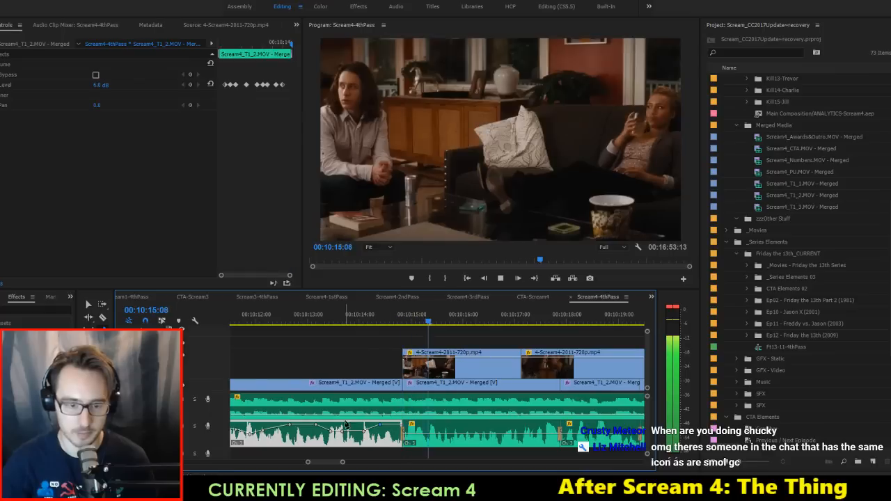
pyautogui.press('space')
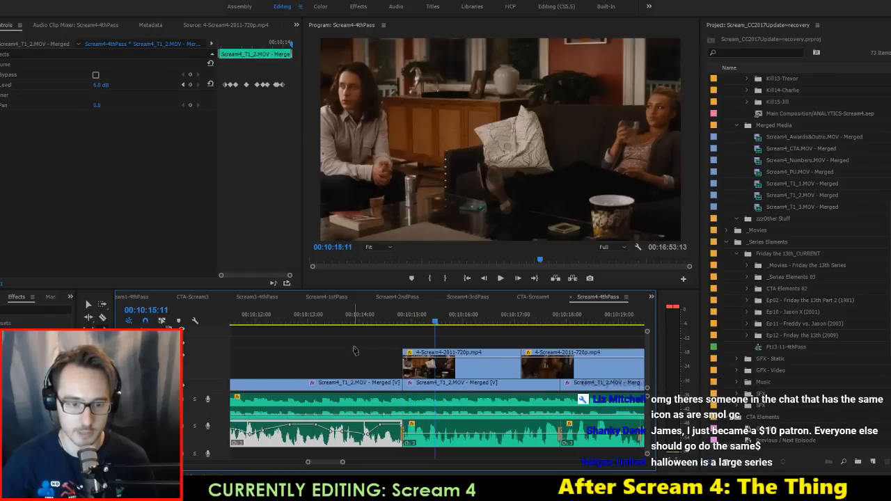
# Step: Replay the transition near 00:10:15 and add volume keyframes to the narration clip ending at about 00:10:18
pyautogui.click(342, 313)
pyautogui.press('space')
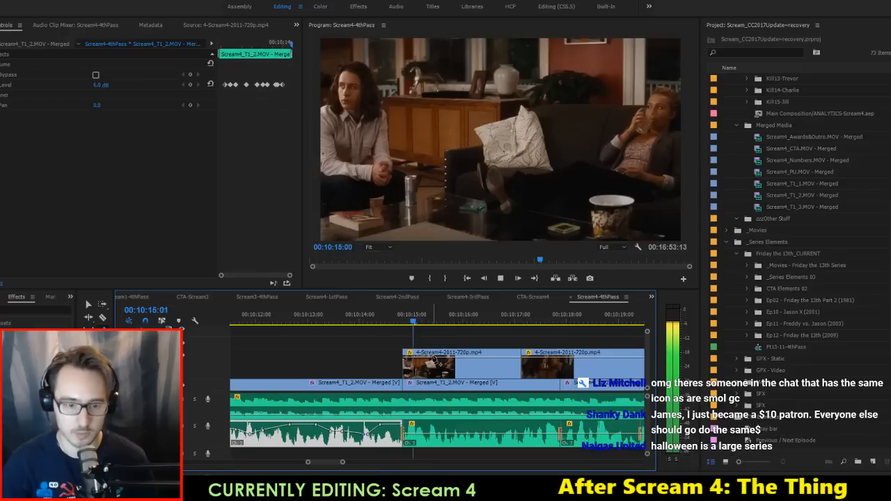
pyautogui.press('space')
pyautogui.click(412, 437)
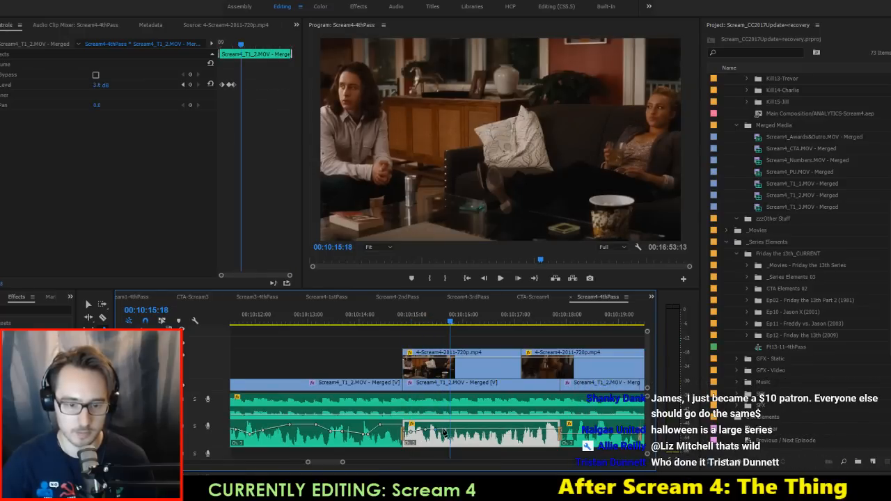
pyautogui.moveTo(444, 432); pyautogui.dragTo(447, 425)
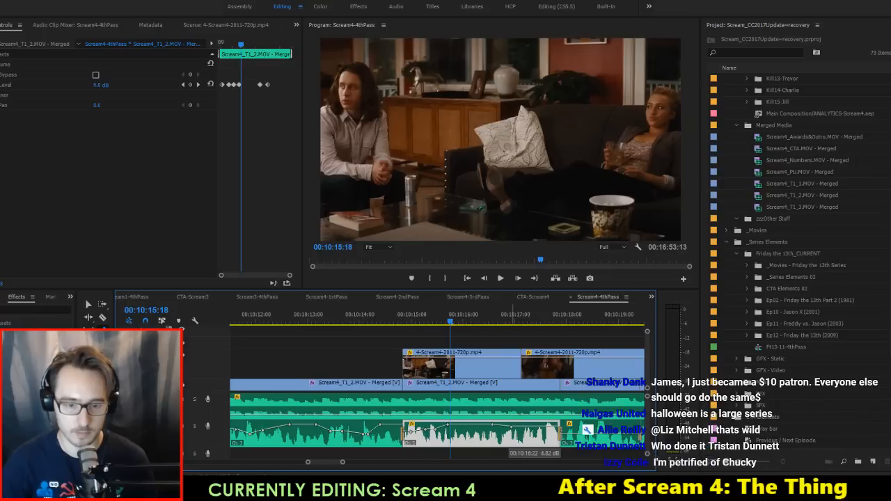
pyautogui.keyDown('ctrl'); pyautogui.click(532, 430); pyautogui.keyUp('ctrl')
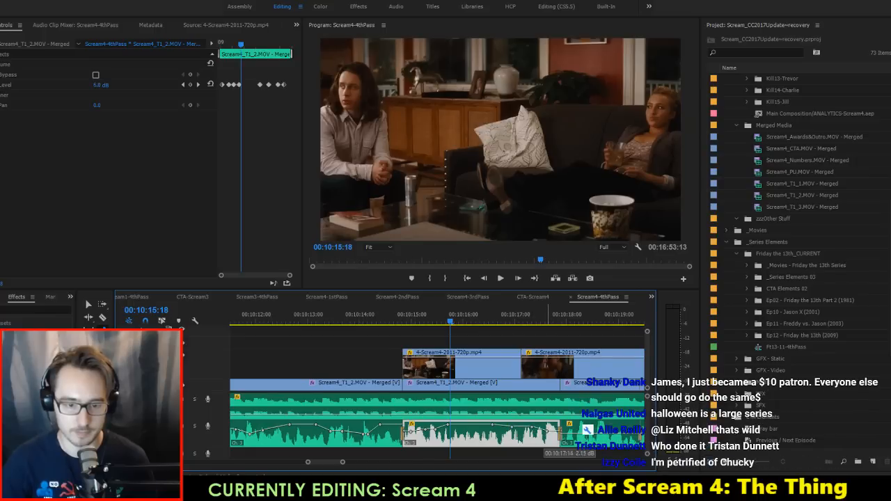
# Step: Adjust the volume of the short narration clip at 00:10:18 with level keyframes and play back the transition into it
pyautogui.press('space')
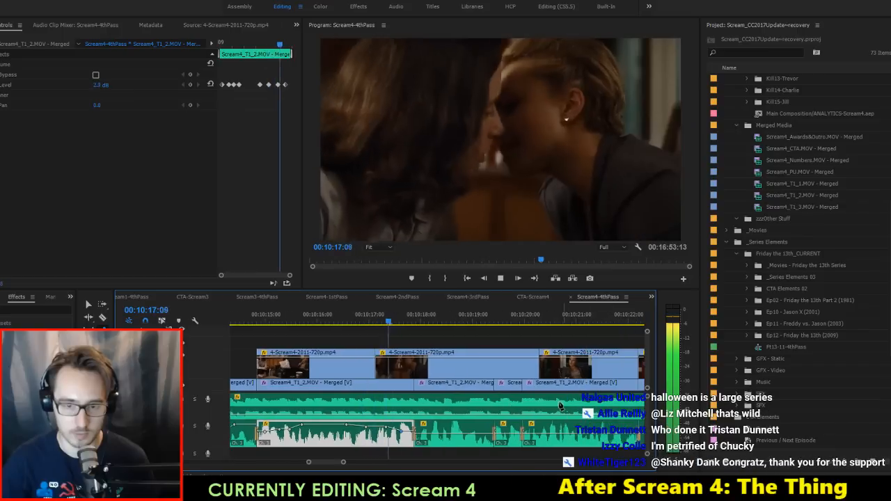
pyautogui.press('space')
pyautogui.click(437, 437)
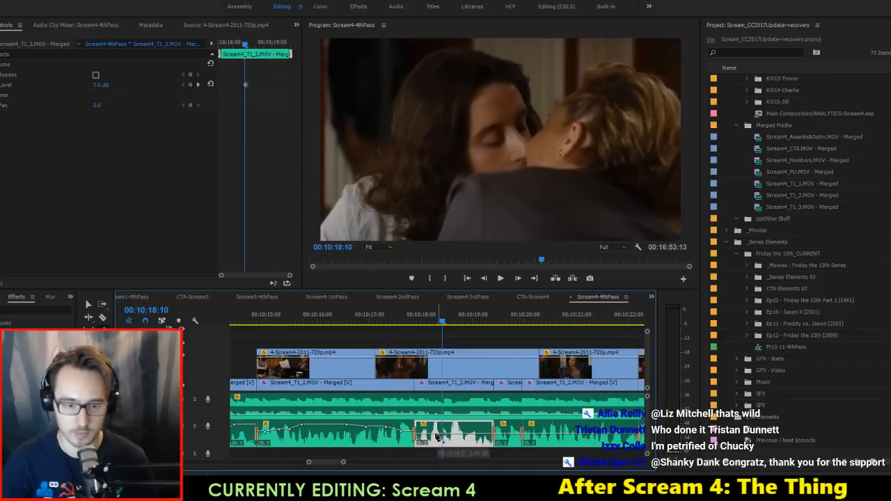
pyautogui.moveTo(430, 426); pyautogui.dragTo(429, 425)
pyautogui.click(362, 320)
pyautogui.press('space')
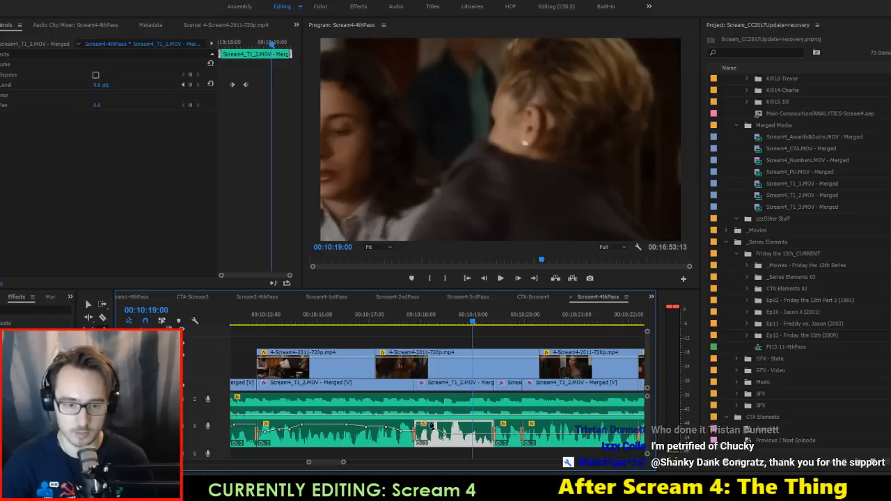
# Step: Add more level keyframes to the narration clip from 00:10:18 to about 00:10:19:10, raising its end, and play it back past 00:10:20
pyautogui.press('space')
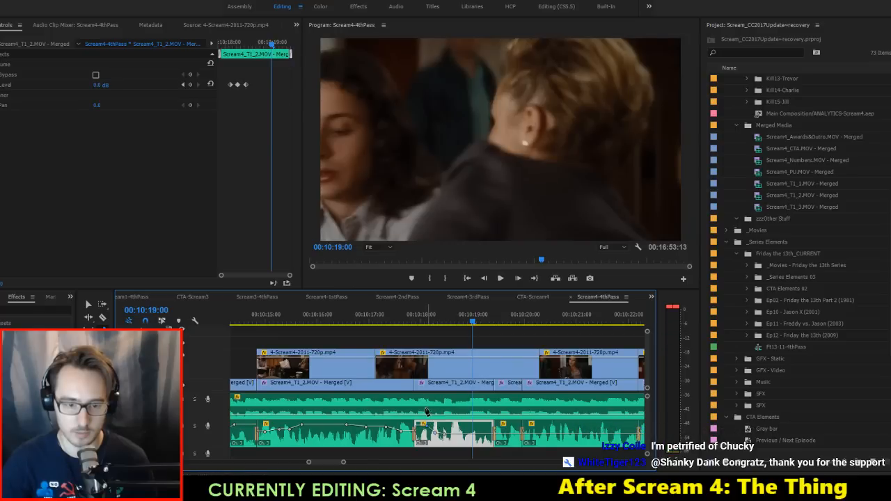
pyautogui.click(387, 320)
pyautogui.press('space')
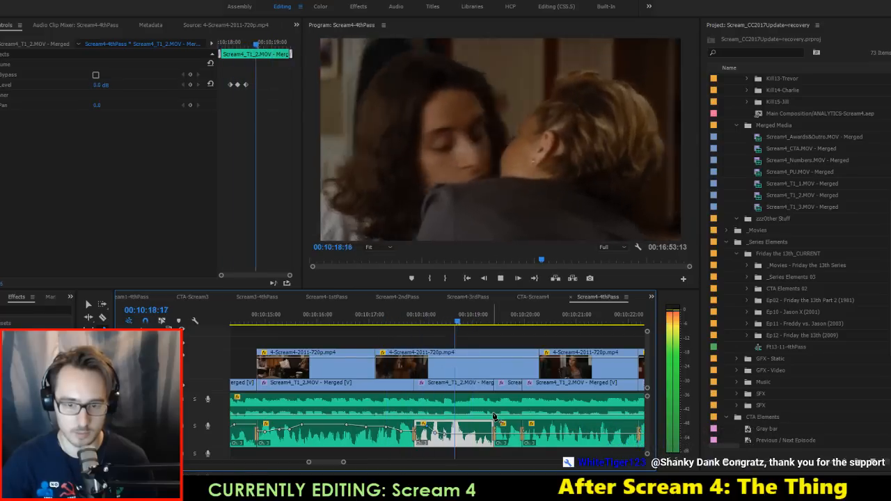
pyautogui.press('space')
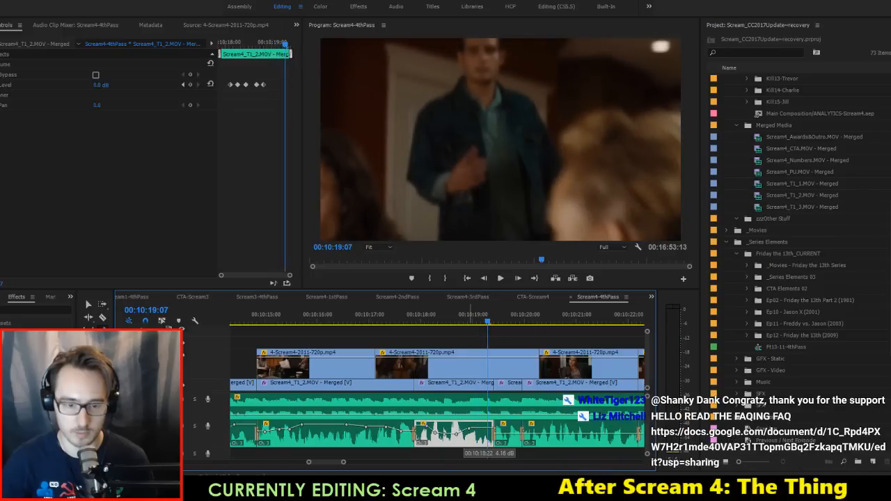
pyautogui.moveTo(482, 426); pyautogui.dragTo(482, 422)
pyautogui.press('space')
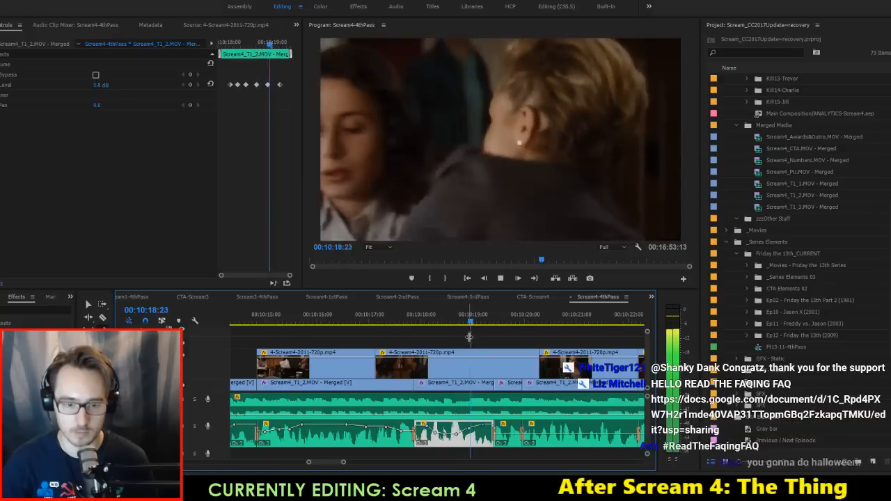
pyautogui.press('space')
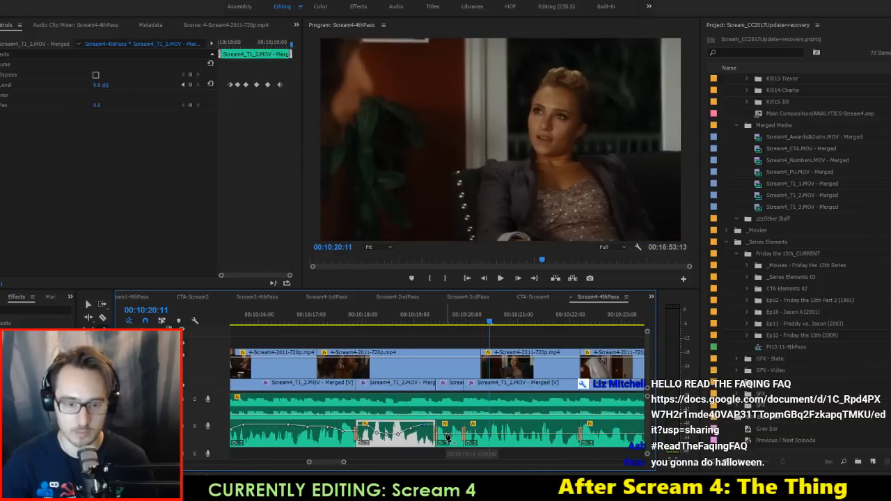
# Step: Even out the narration clip from about 00:10:20 to 00:10:22 with level keyframes and play back into the following clip
pyautogui.click(493, 436)
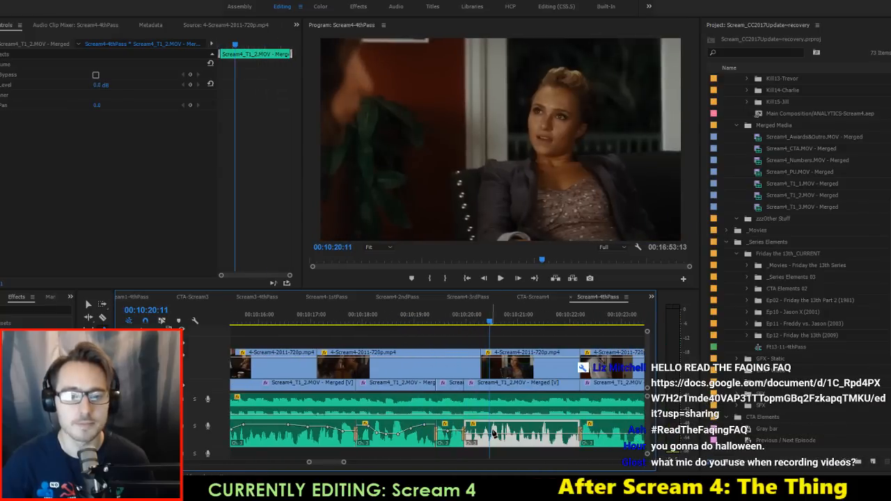
pyautogui.keyDown('ctrl'); pyautogui.click(494, 436); pyautogui.keyUp('ctrl')
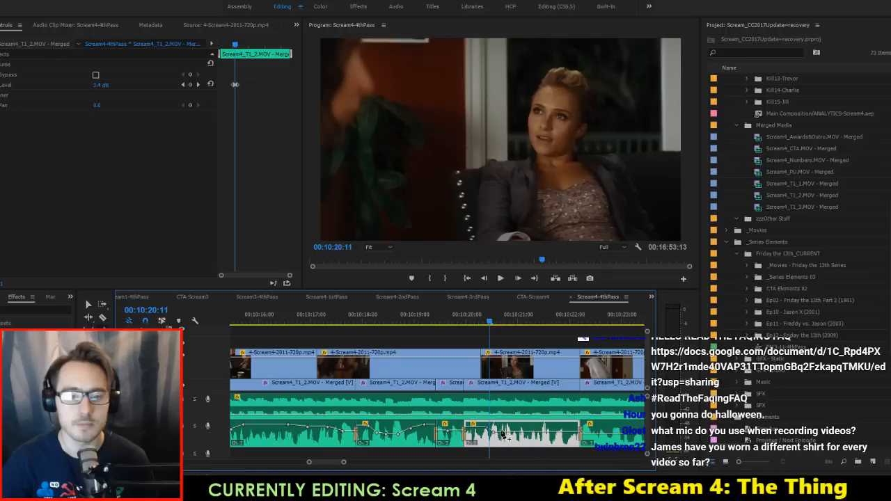
pyautogui.keyDown('ctrl'); pyautogui.click(519, 433); pyautogui.keyUp('ctrl')
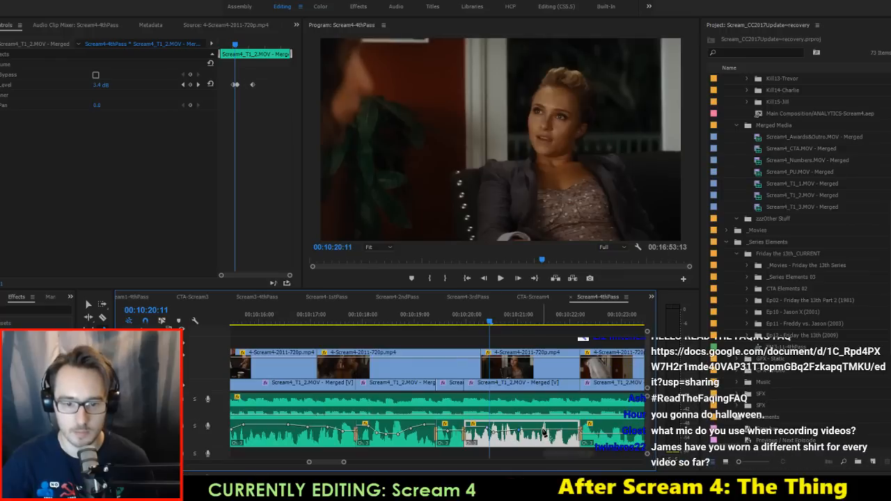
pyautogui.keyDown('ctrl'); pyautogui.click(545, 433); pyautogui.keyUp('ctrl')
pyautogui.press('space')
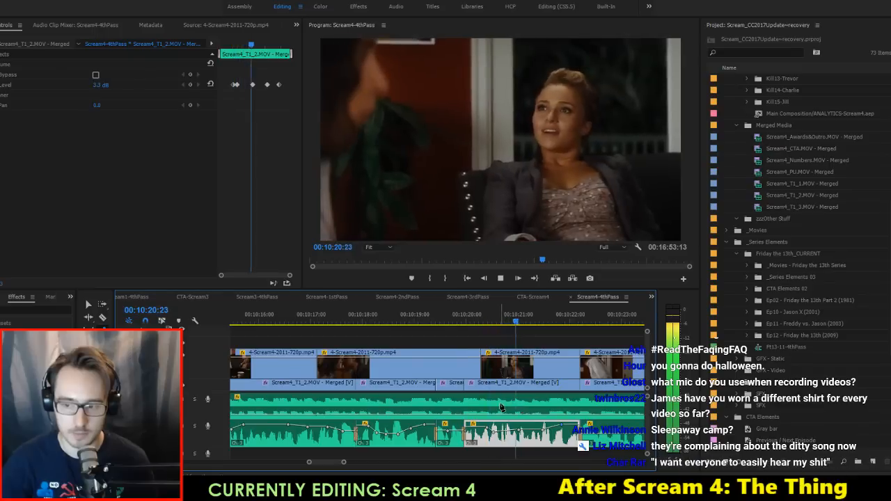
pyautogui.press('space')
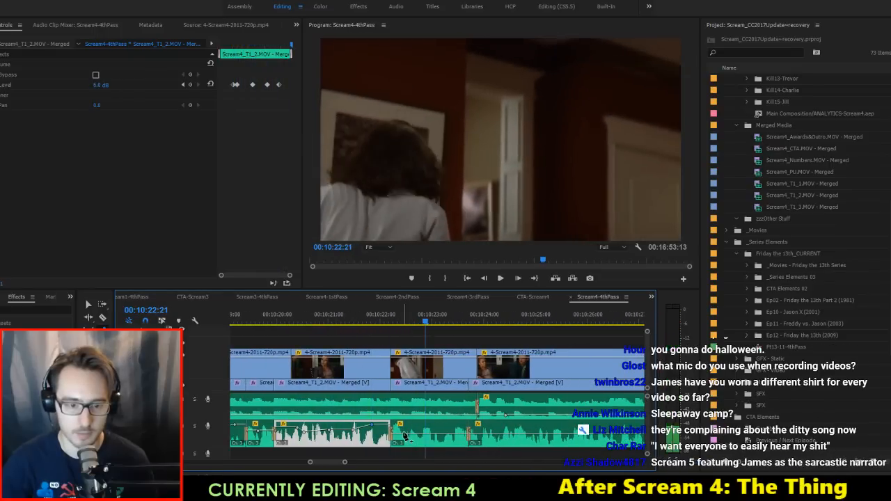
# Step: Add level keyframes to the narration clip from about 00:10:22 to 00:10:23:16 and play back the transition from the preceding clip
pyautogui.moveTo(400, 435); pyautogui.dragTo(400, 433)
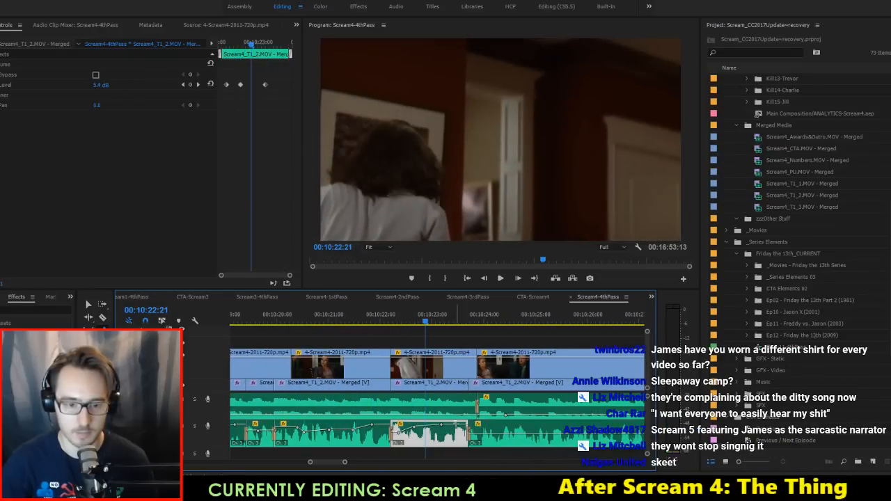
pyautogui.click(357, 316)
pyautogui.press('space')
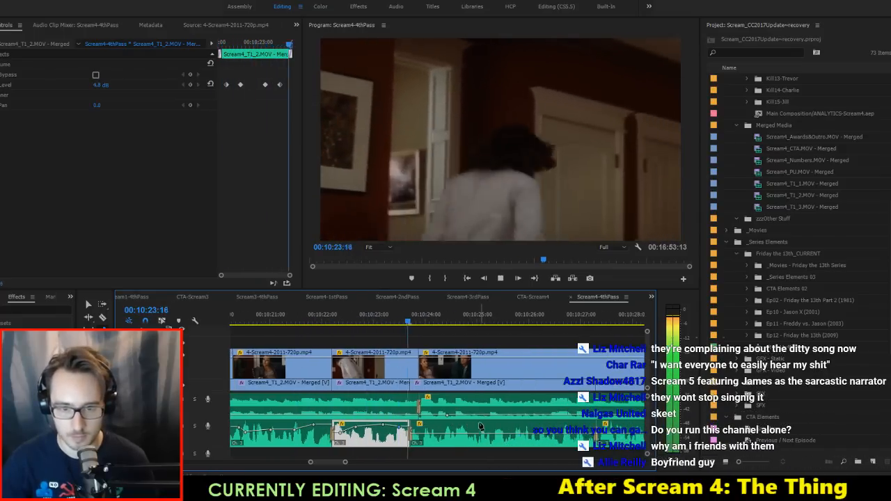
pyautogui.press('space')
# Step: Adjust the start of the narration clip at about 00:10:24 with level keyframes and set the clip's label to Rose
pyautogui.moveTo(386, 433); pyautogui.dragTo(379, 429)
pyautogui.click(405, 429)
pyautogui.rightClick(405, 431)
pyautogui.rightClick(398, 439)
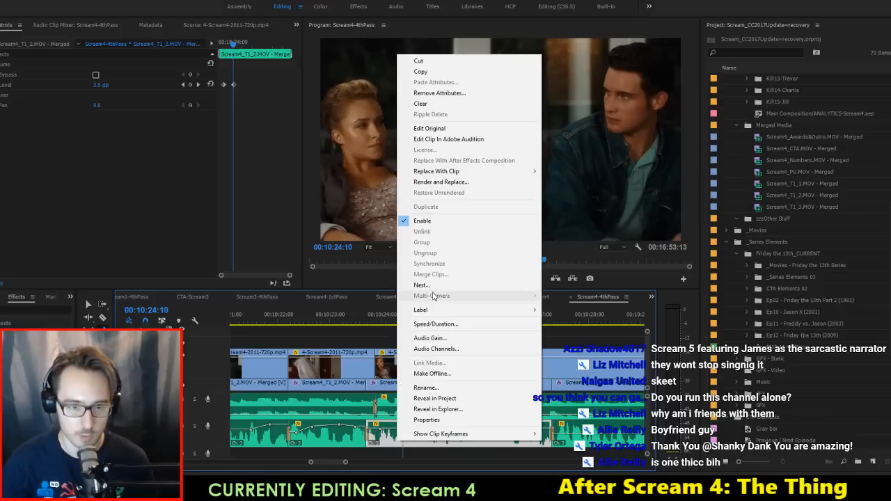
pyautogui.moveTo(443, 311)
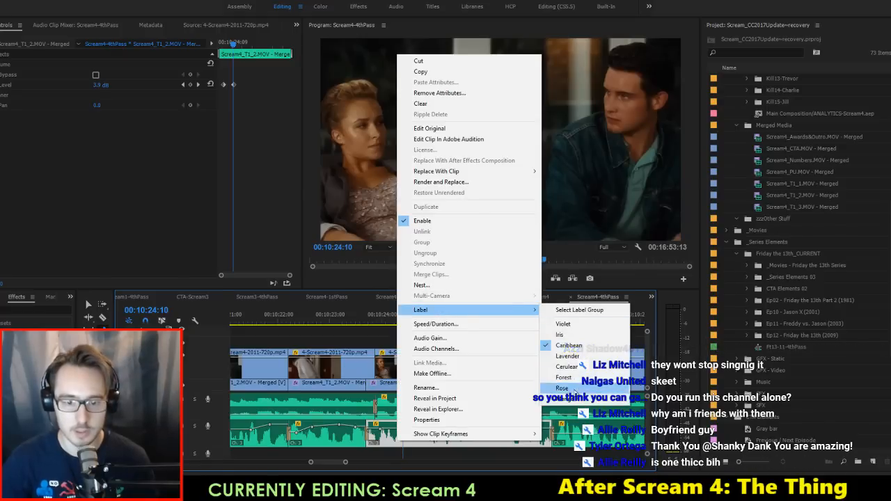
pyautogui.click(575, 392)
# Step: Play back the Rose-labelled narration clip from about 00:10:24 and replay its ending through 00:10:28
pyautogui.press('space')
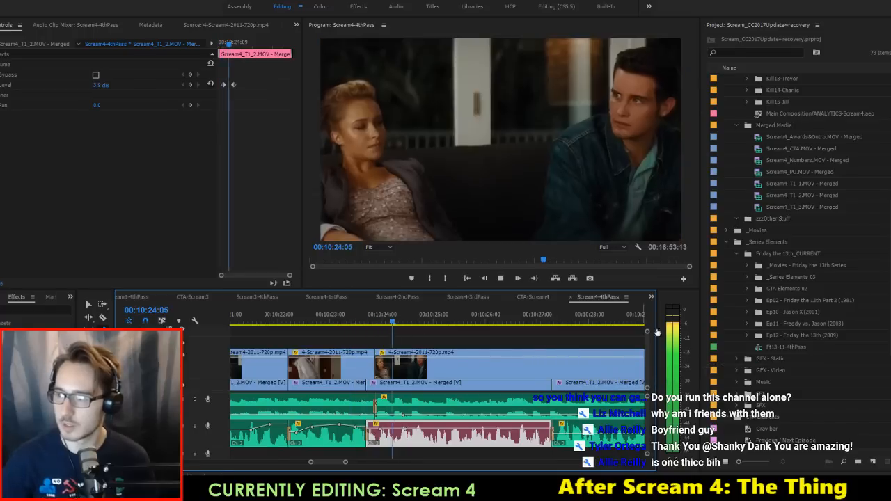
pyautogui.press('space')
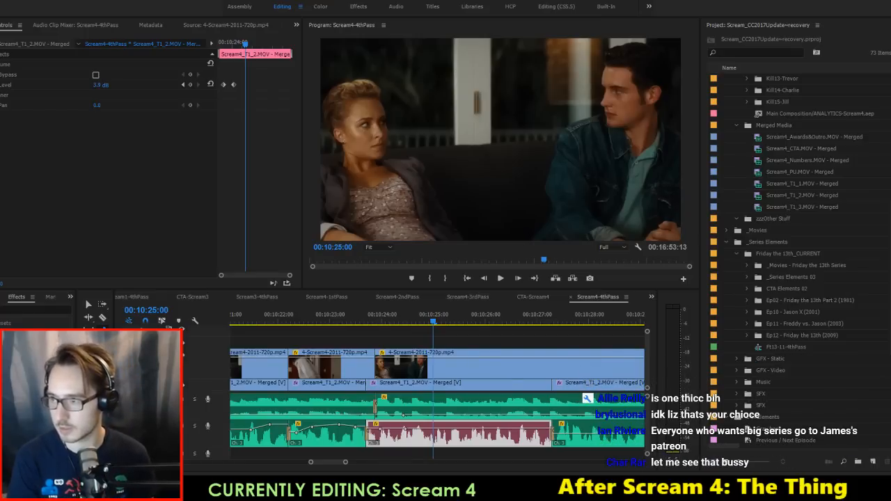
pyautogui.click(481, 342)
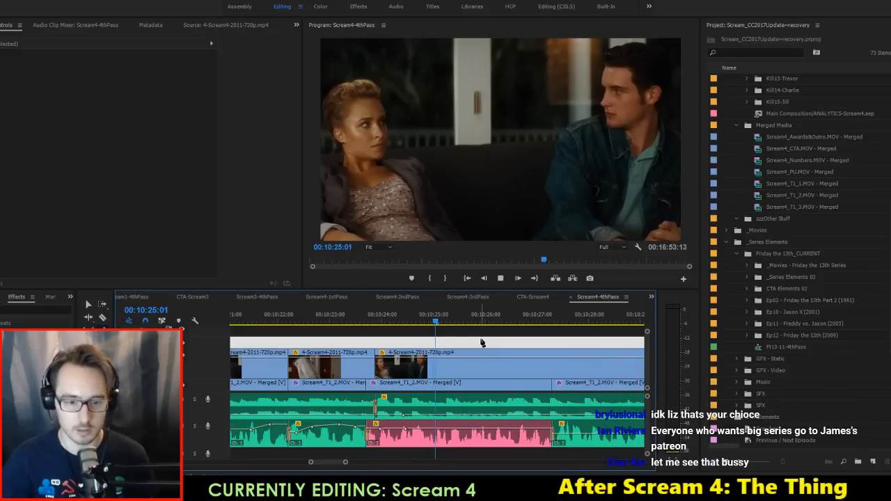
pyautogui.press('space')
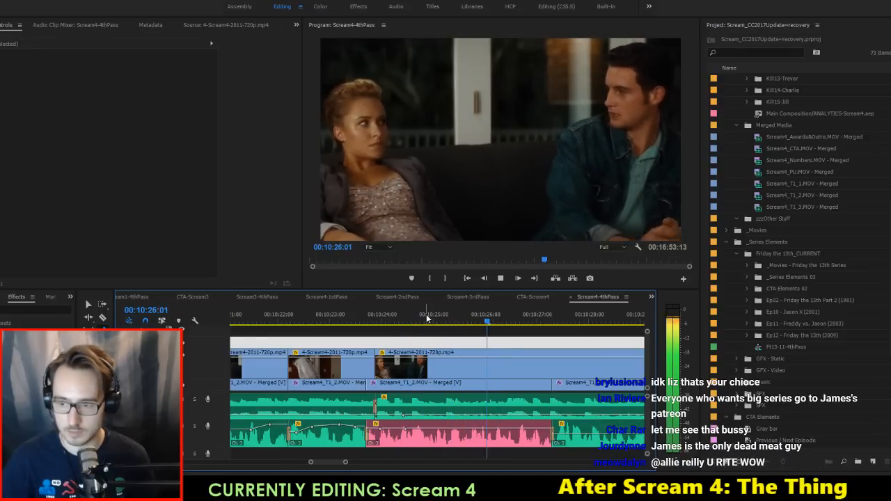
pyautogui.press('space')
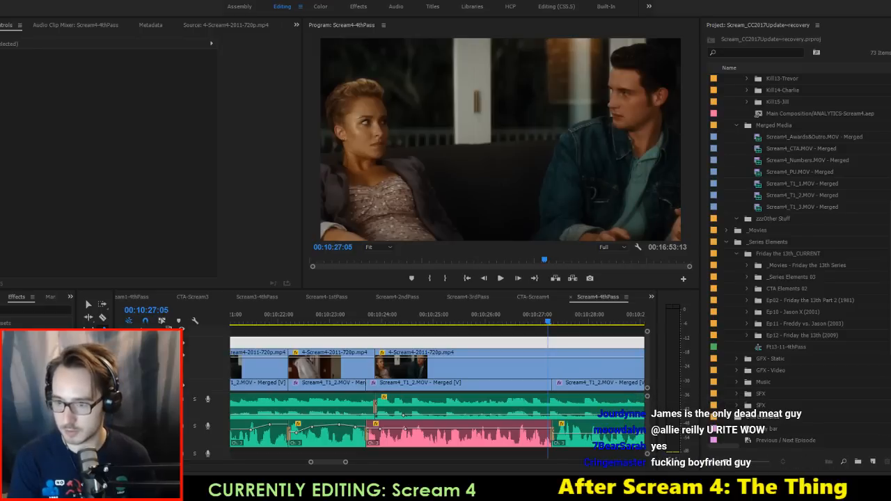
pyautogui.click(449, 317)
pyautogui.press('space')
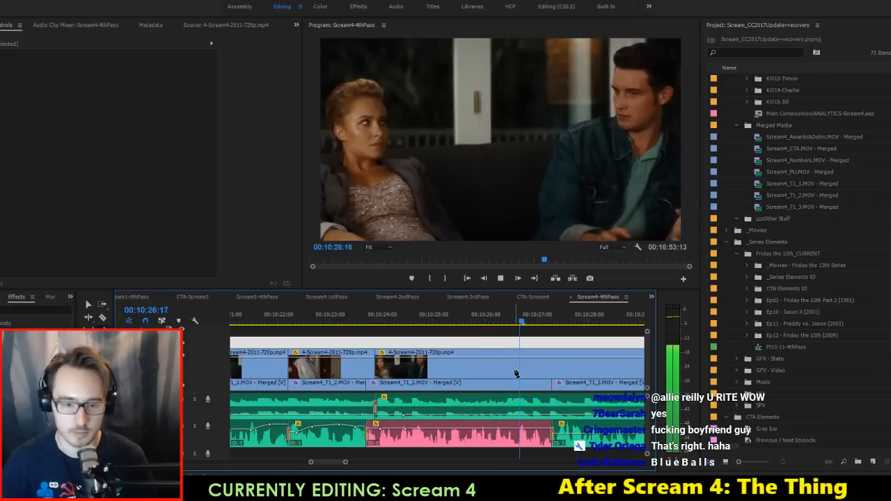
pyautogui.press('space')
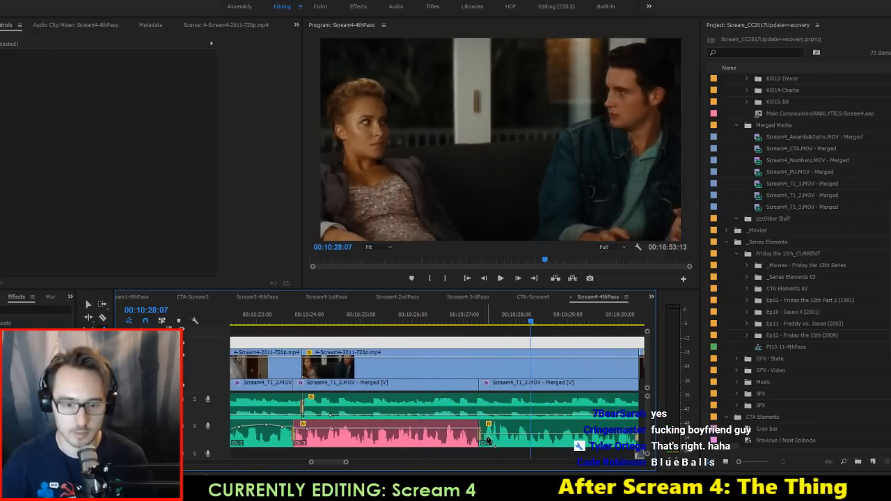
# Step: Add rising level keyframes at the start of the narration clip from about 00:10:27:08 to 00:10:28:12 and replay the transition into it
pyautogui.click(490, 443)
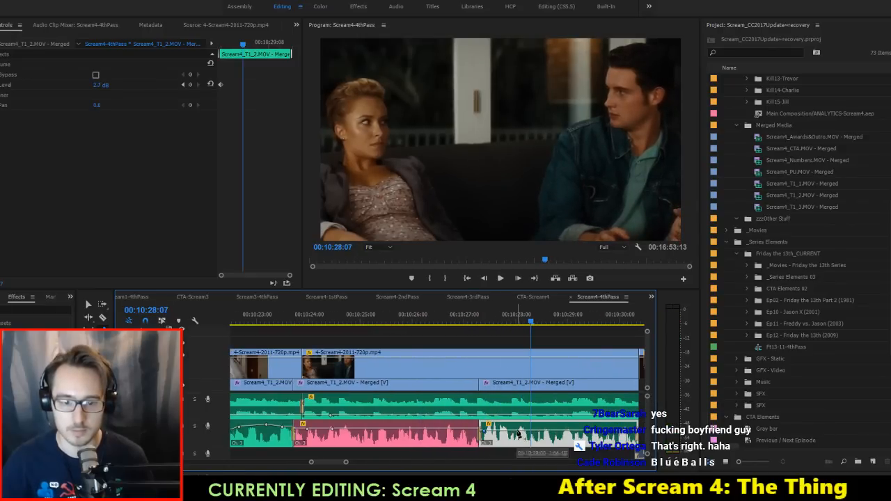
pyautogui.click(452, 318)
pyautogui.press('space')
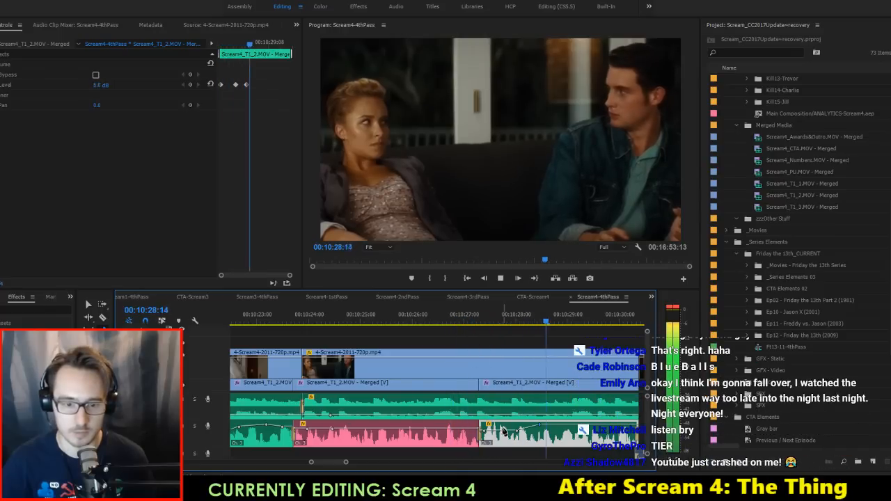
pyautogui.press('space')
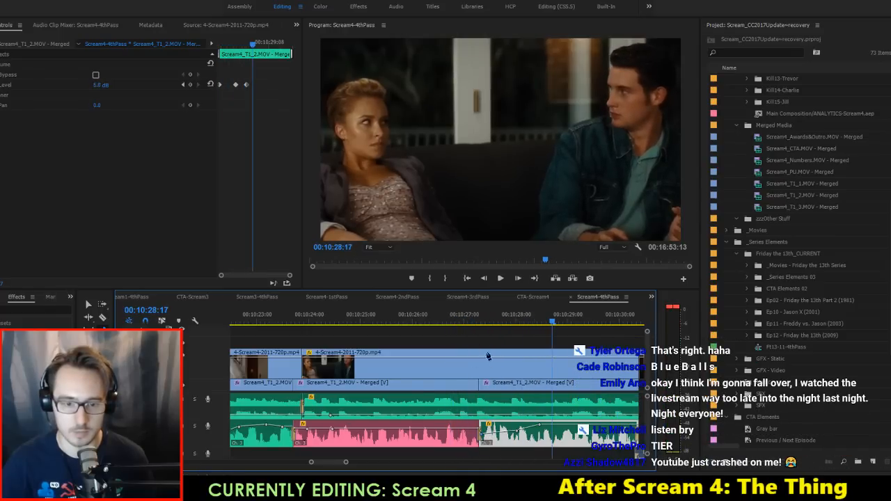
pyautogui.click(458, 319)
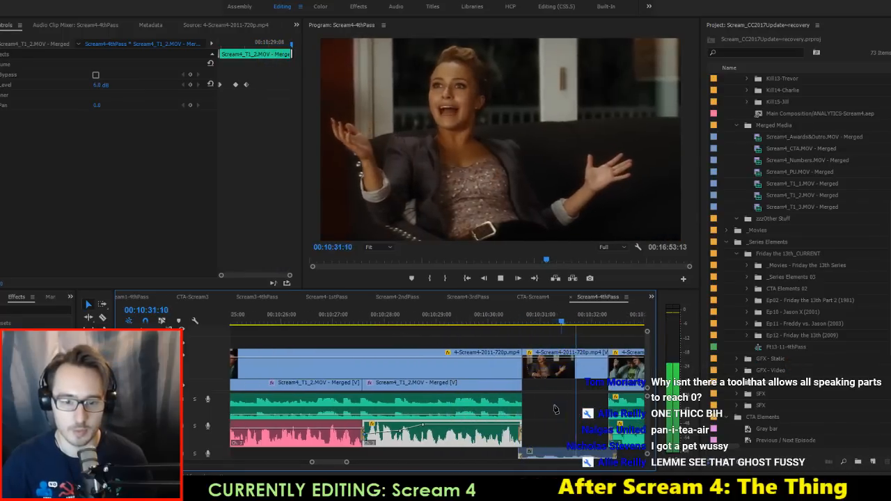
# Step: Raise the audio gain of the film sound clip at about 00:10:31 and play it back from its start
pyautogui.click(500, 454)
pyautogui.write('g5')
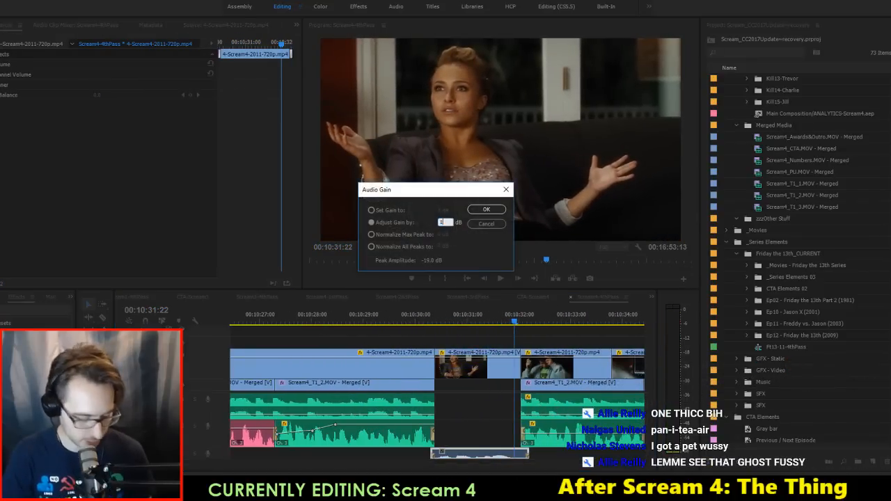
pyautogui.press('Return')
pyautogui.press('Up')
pyautogui.press('Up')
pyautogui.press('space')
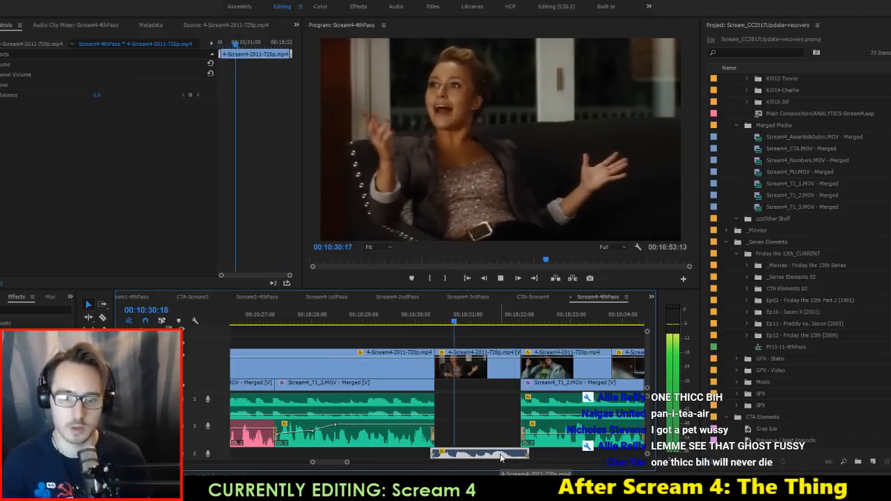
pyautogui.press('space')
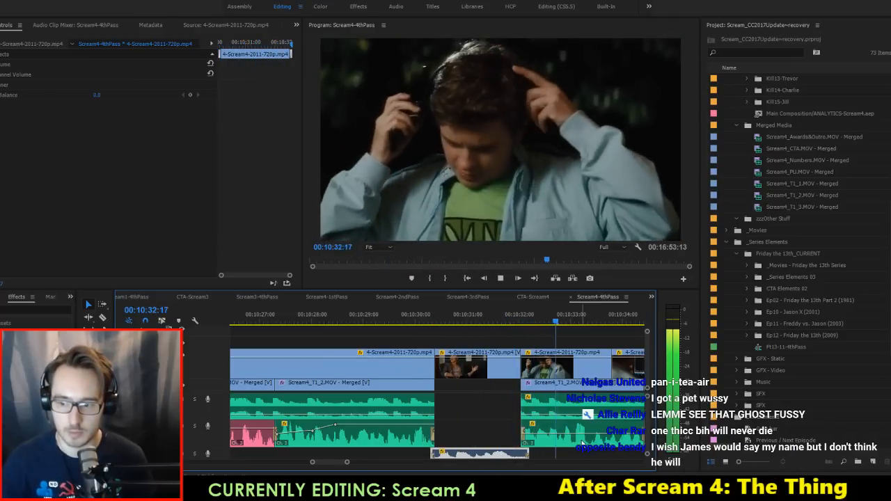
# Step: Balance the narration clip from about 00:10:32 to 00:10:34:10 with level keyframes and replay it from about 00:10:31:20
pyautogui.scroll(-4, 556, 427)
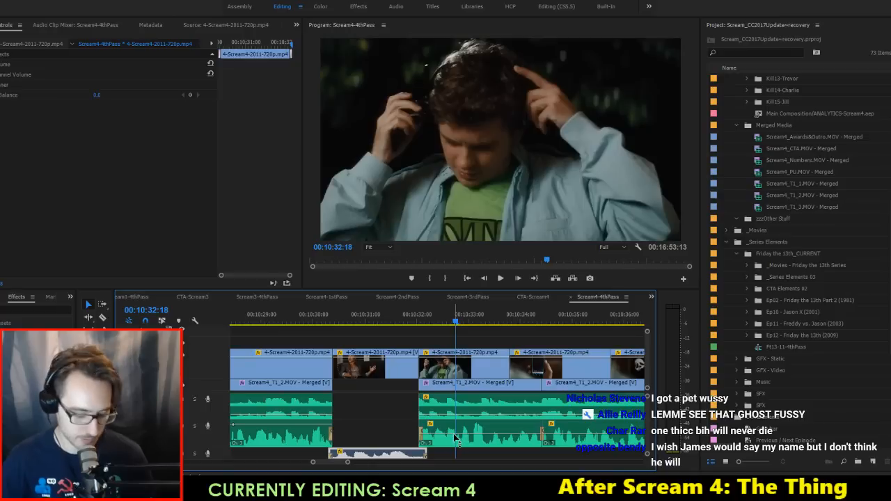
pyautogui.click(471, 437)
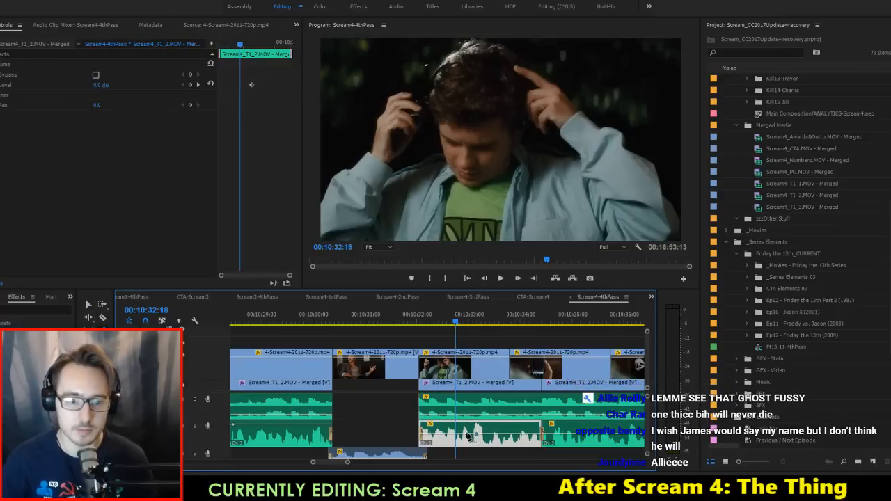
pyautogui.moveTo(492, 438); pyautogui.dragTo(498, 424)
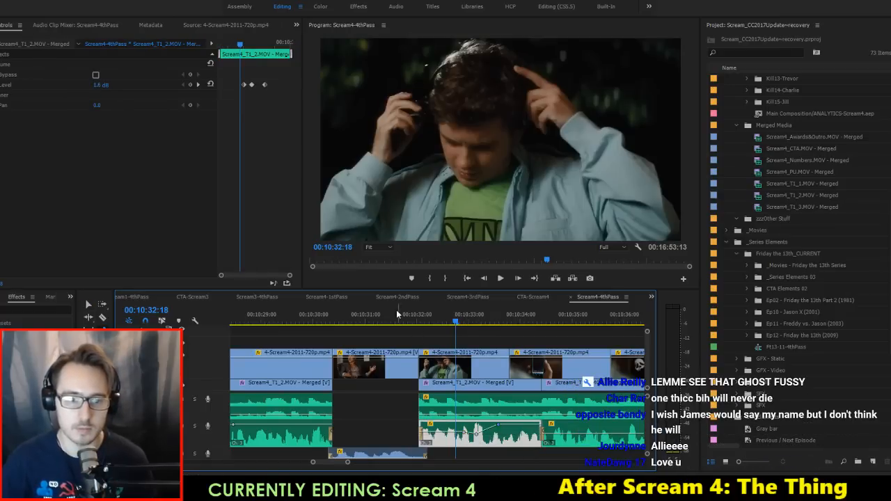
pyautogui.click(407, 321)
pyautogui.press('space')
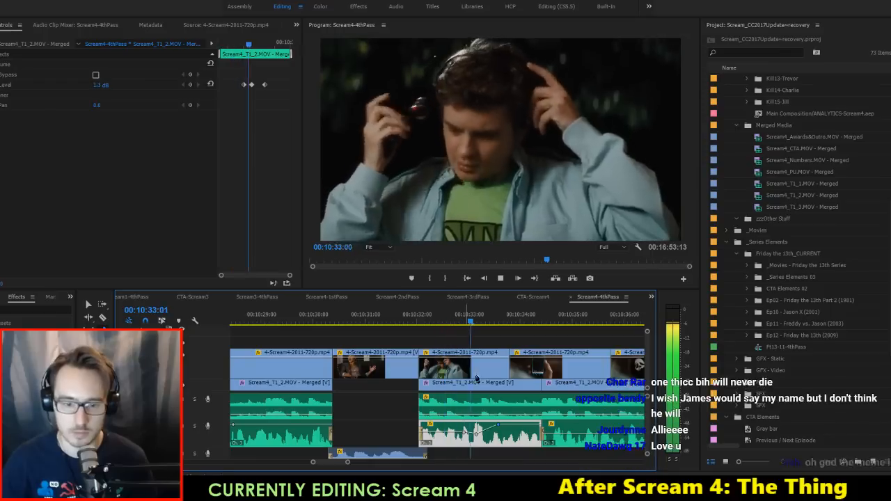
pyautogui.press('space')
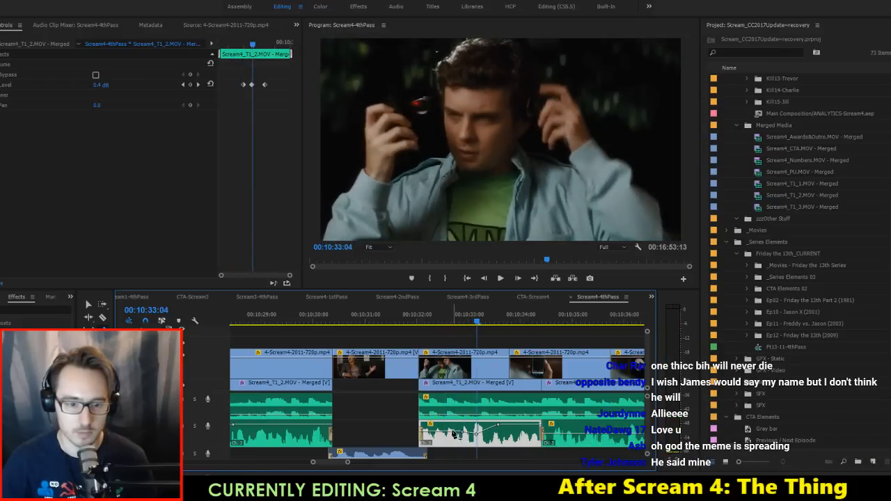
pyautogui.click(407, 321)
pyautogui.press('space')
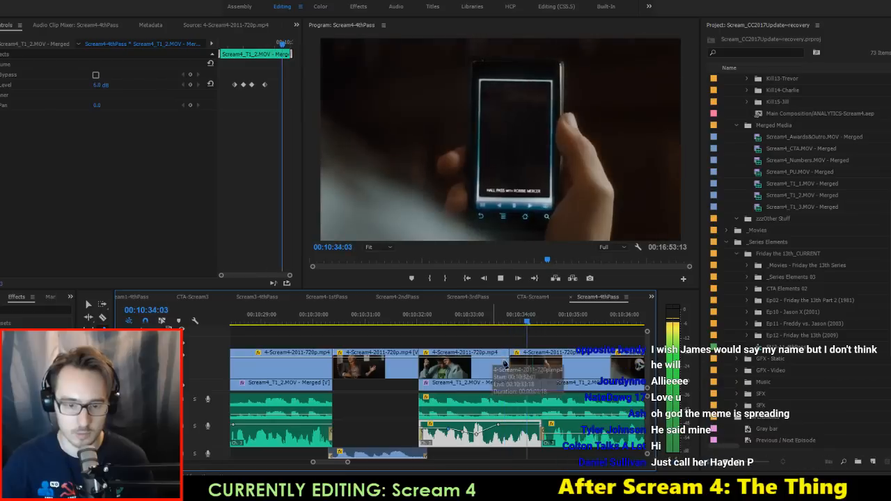
pyautogui.press('space')
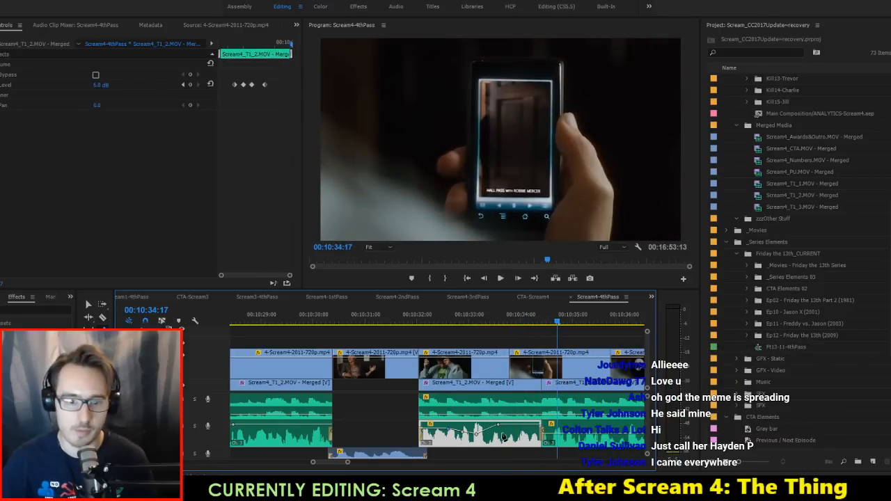
# Step: Adjust the audio gain of the four narration clips from about 00:10:34:10 to 00:10:43:12 together
pyautogui.scroll(-6, 503, 437)
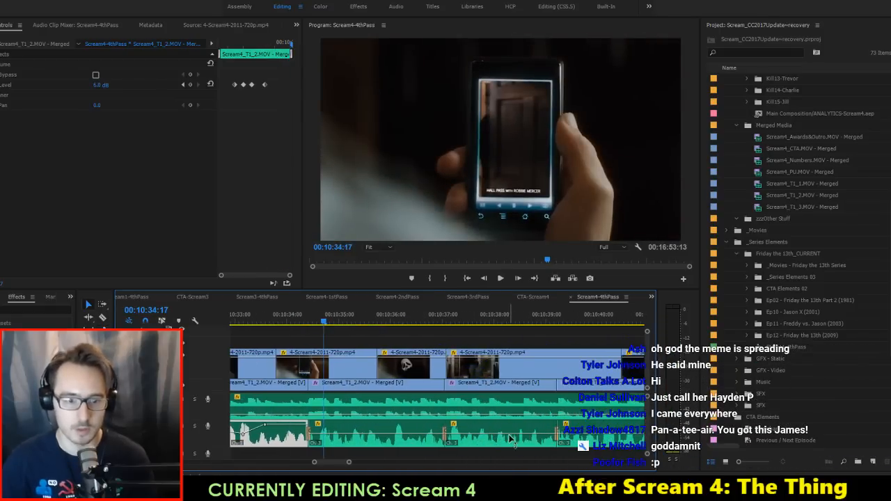
pyautogui.scroll(-5, 510, 437)
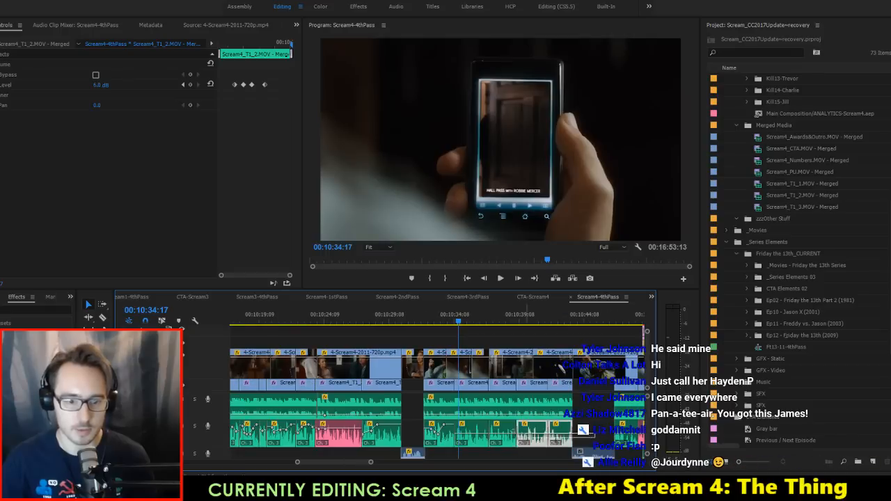
pyautogui.moveTo(527, 431); pyautogui.dragTo(452, 429)
pyautogui.moveTo(585, 433); pyautogui.dragTo(544, 433)
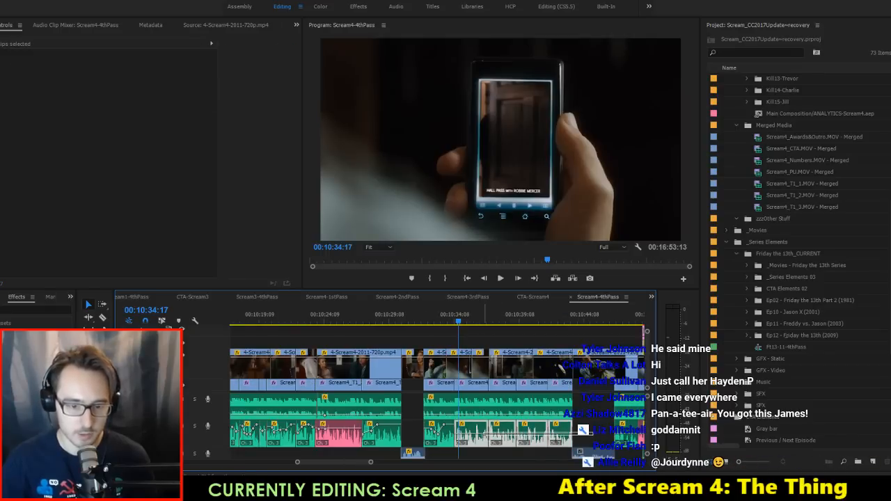
pyautogui.press('g')
pyautogui.press('Return')
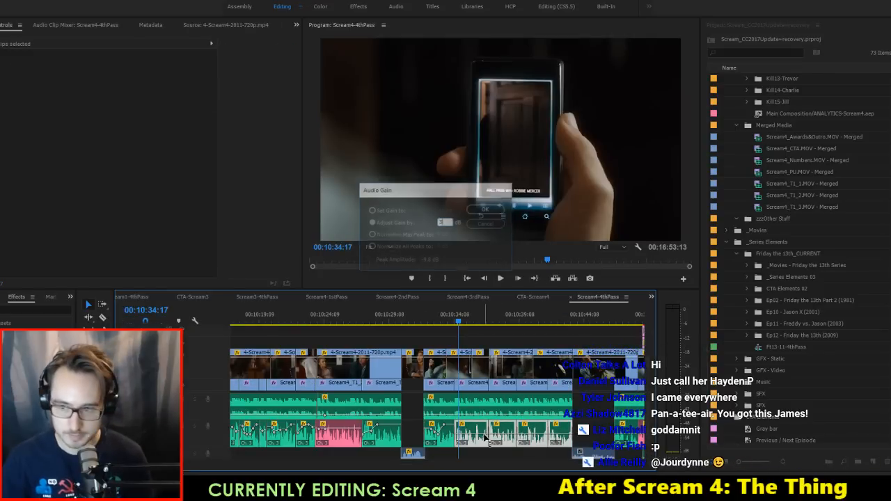
# Step: Play the narration from 00:10:33:09 and shape level keyframes around 00:10:36 on the clip from about 00:10:34:10 to 00:10:37
pyautogui.press('=')
pyautogui.press('=')
pyautogui.press('=')
pyautogui.click(371, 311)
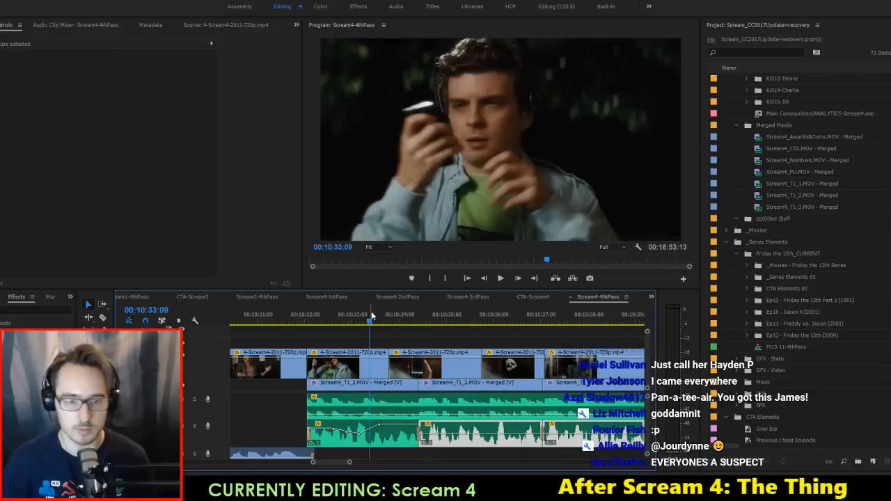
pyautogui.press('space')
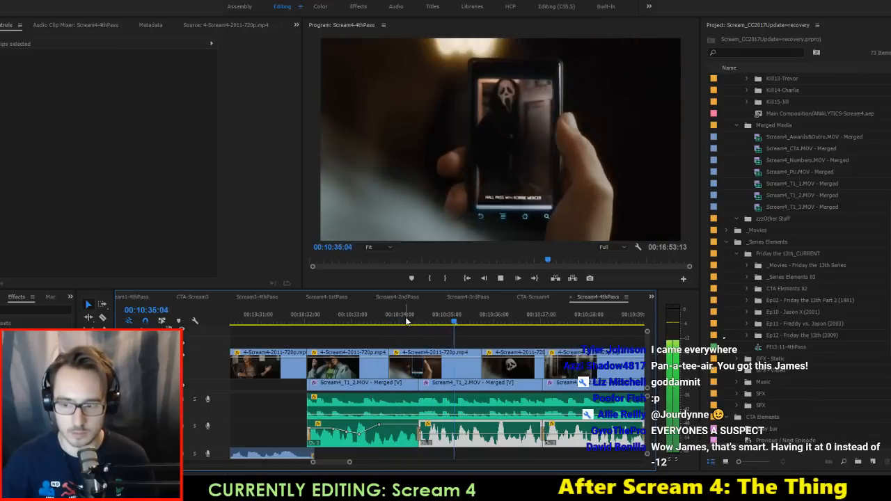
pyautogui.press('space')
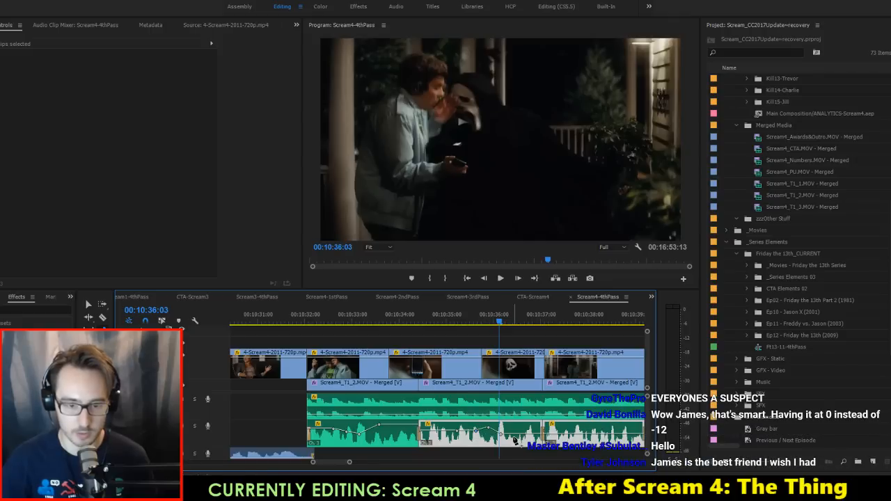
# Step: Add rising level keyframes to the narration clip starting at about 00:10:37 and play back from about 00:10:34 to 00:10:40
pyautogui.scroll(-2, 501, 438)
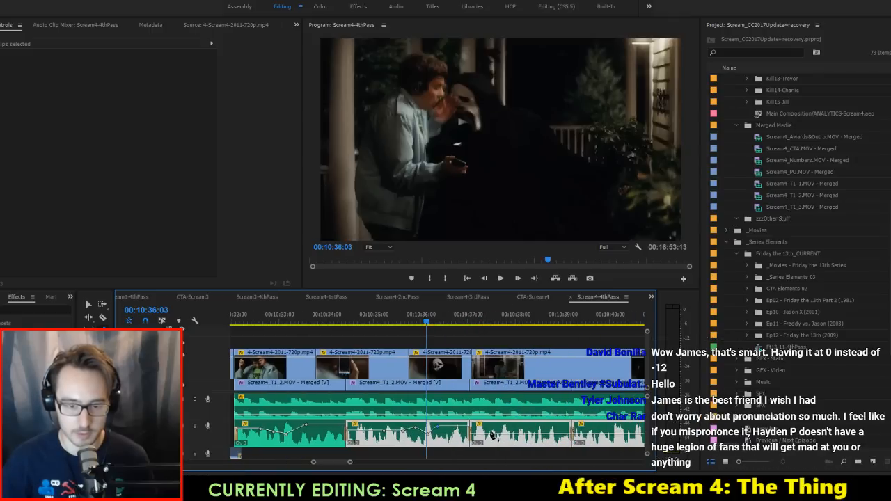
pyautogui.moveTo(496, 429); pyautogui.dragTo(496, 432)
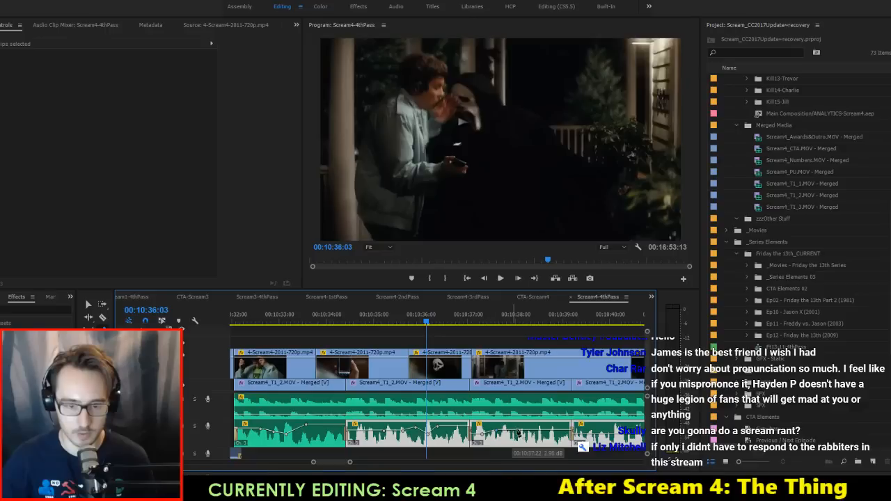
pyautogui.click(339, 324)
pyautogui.press('space')
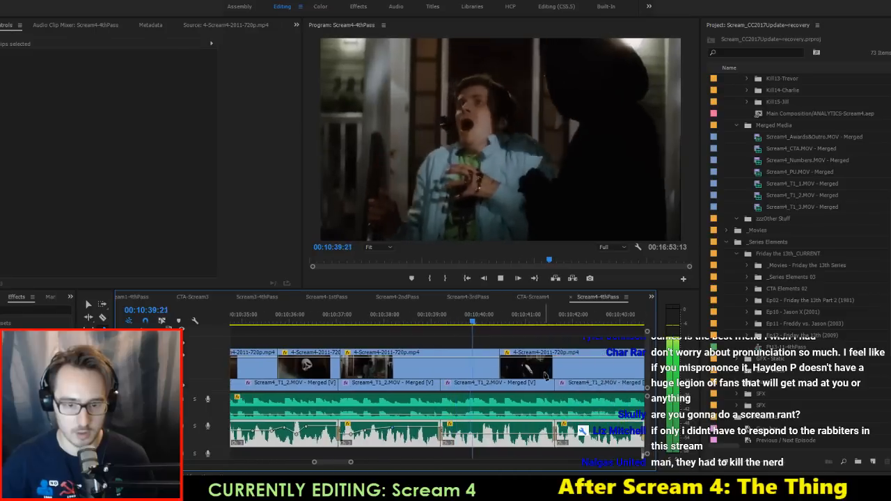
pyautogui.press('space')
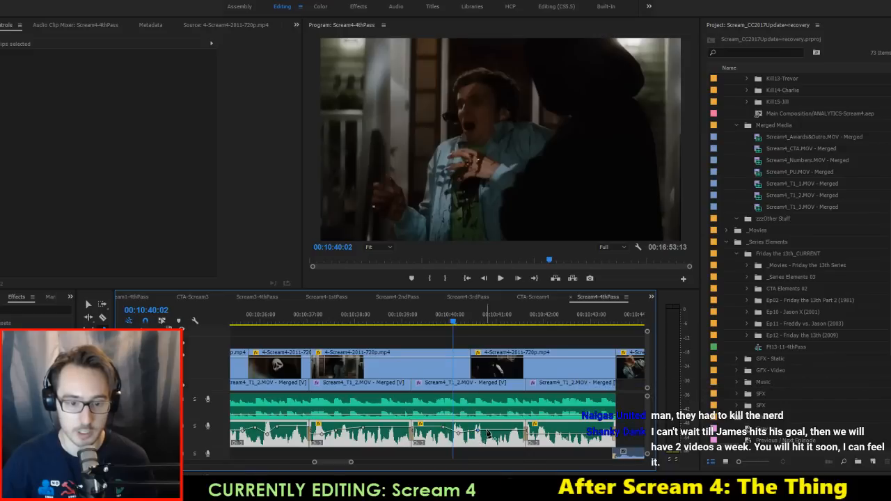
# Step: Balance the narration clip from about 00:10:39:05 to 00:10:41:14 with level keyframes and replay the transition into it from 00:10:38:11
pyautogui.scroll(-1, 496, 435)
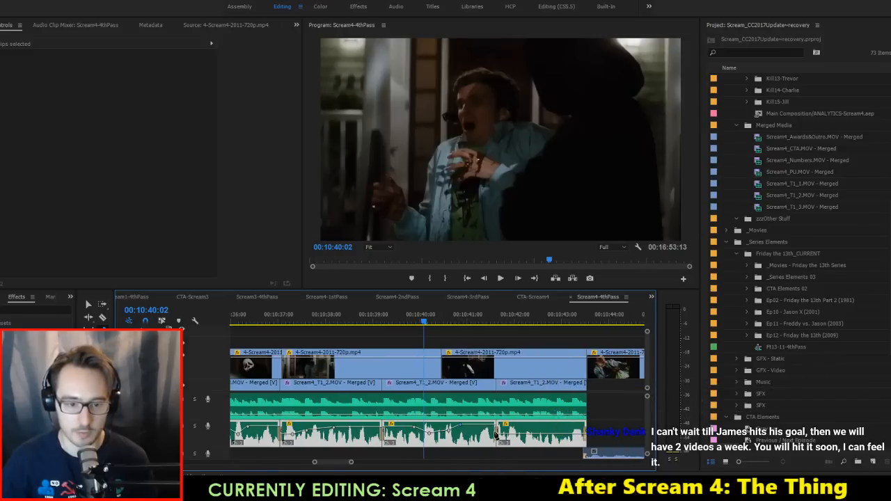
pyautogui.click(364, 315)
pyautogui.press('space')
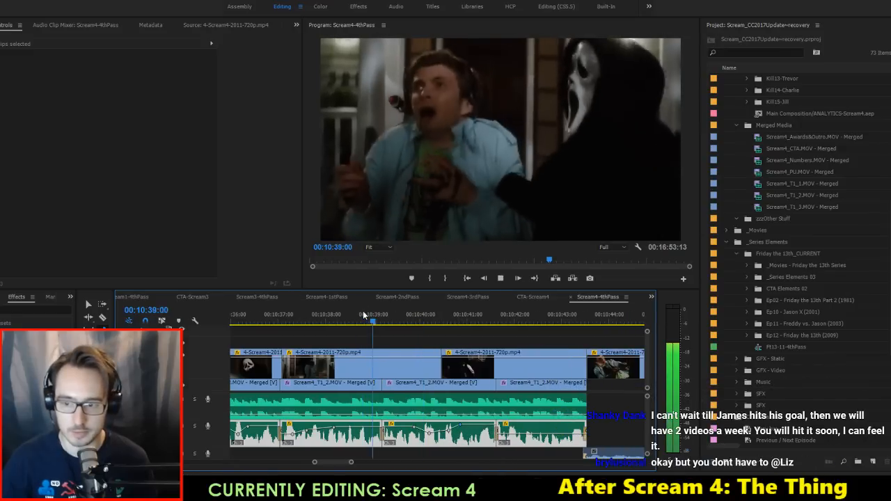
pyautogui.press('space')
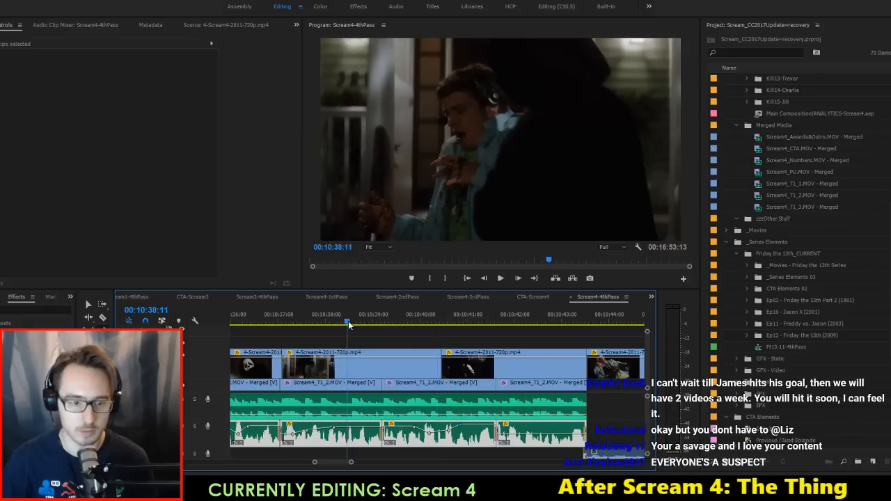
pyautogui.press('space')
pyautogui.press('space')
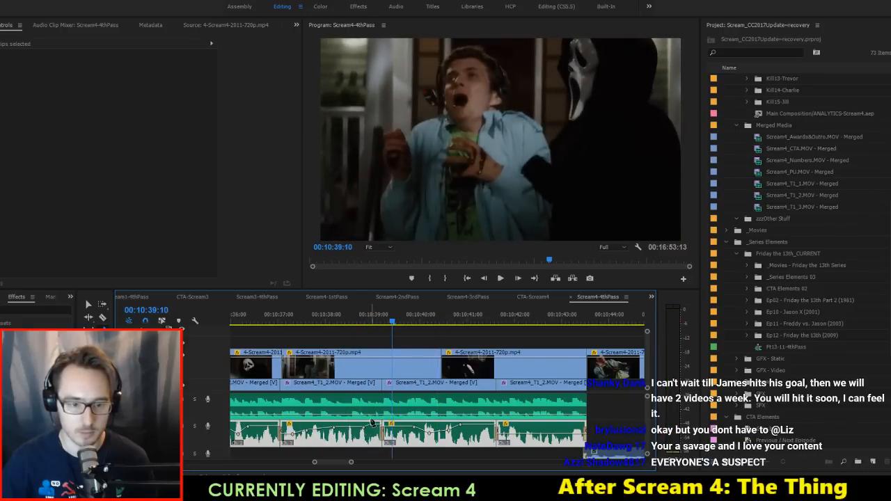
# Step: Play on from about 00:10:38:12 and balance the narration clip from about 00:10:41:14 to 00:10:43:12 with level keyframes
pyautogui.click(351, 315)
pyautogui.press('space')
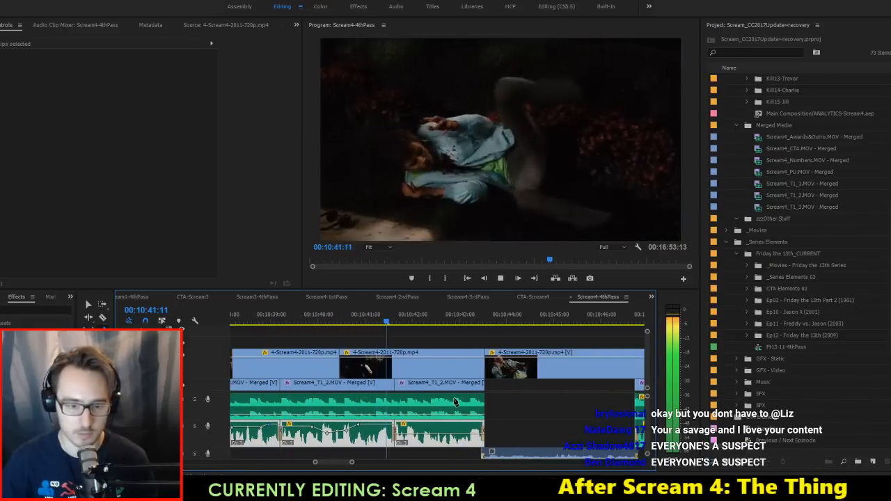
pyautogui.press('space')
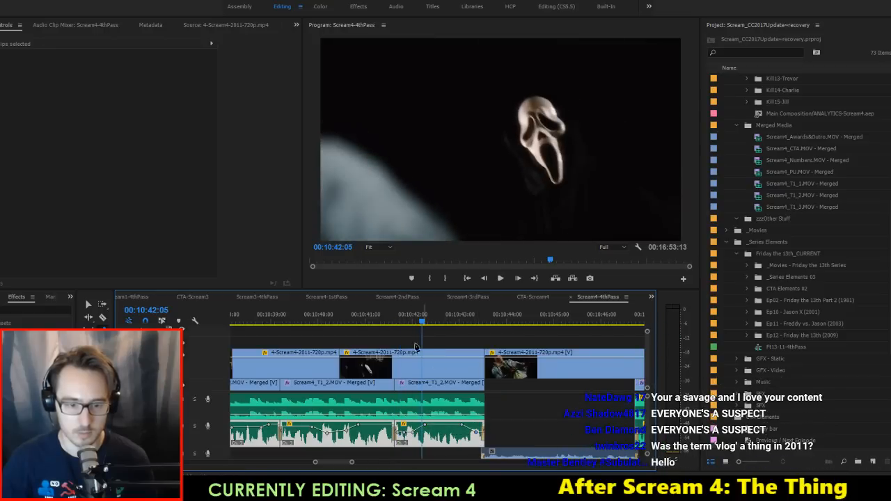
pyautogui.hotkey('shift', 'k')
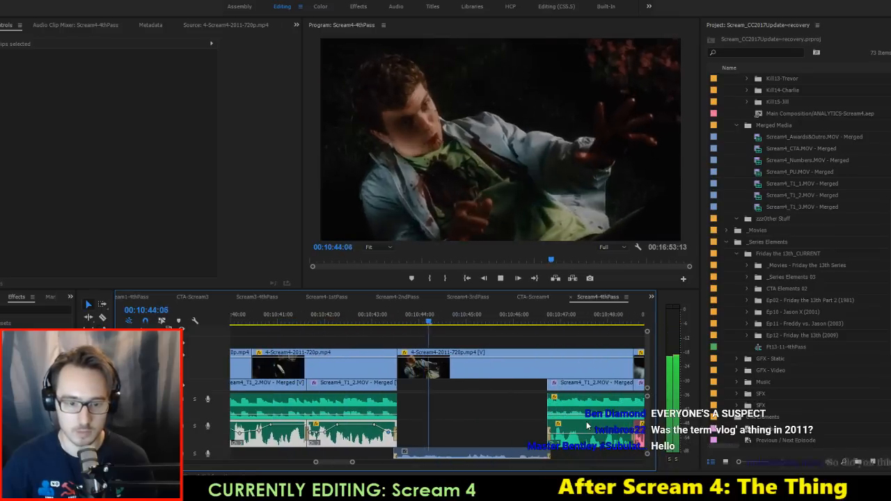
# Step: Adjust the audio gain of the film sound clip under the playhead at 00:10:44:08 by 12 dB and play it back
pyautogui.press('space')
pyautogui.click(481, 453)
pyautogui.write('g1')
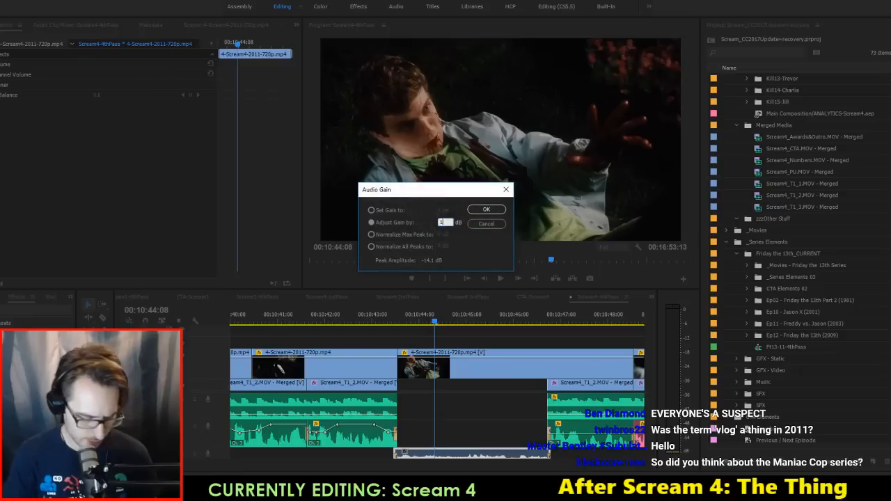
pyautogui.write('2')
pyautogui.press('Return')
pyautogui.hotkey('shift', 'k')
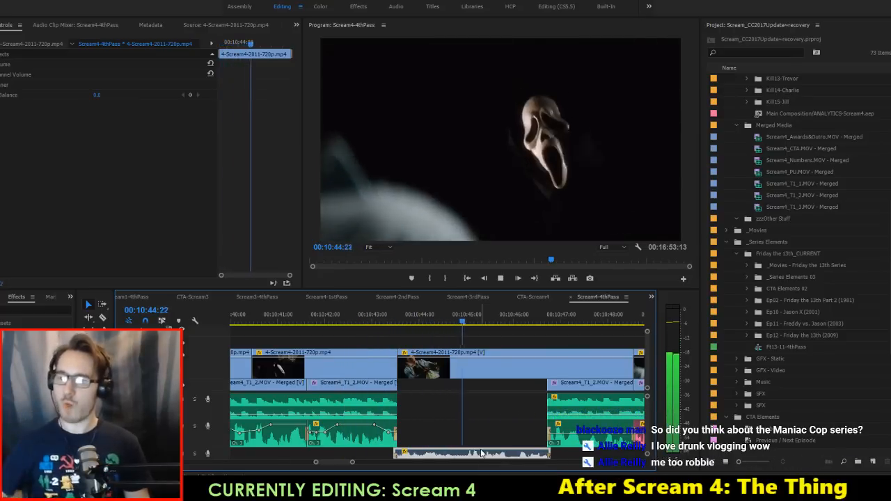
pyautogui.press('space')
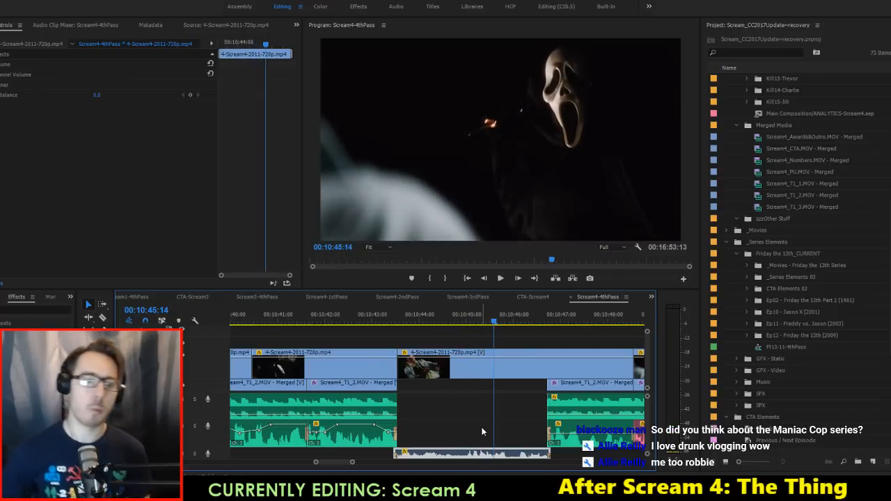
# Step: Set the narration clip's ending keyframe near 00:10:43:11 to about 3.7 dB and replay the transition into the film sound
pyautogui.click(325, 314)
pyautogui.press('space')
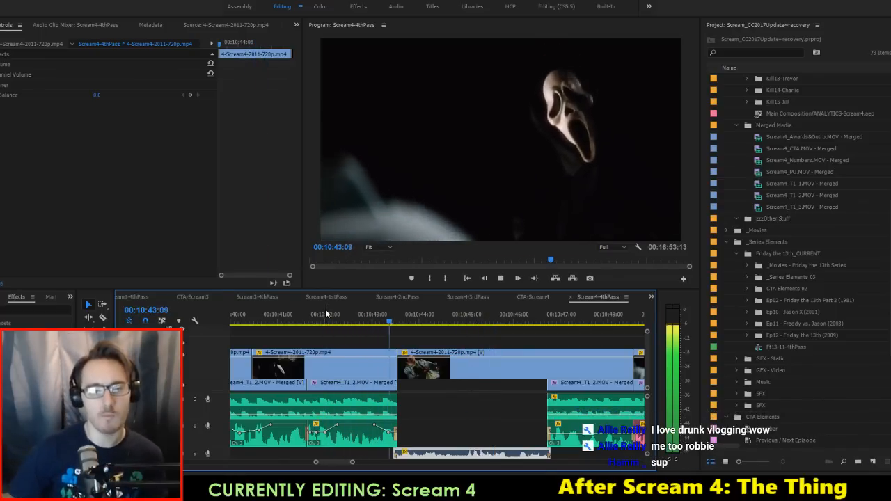
pyautogui.press('space')
pyautogui.click(392, 436)
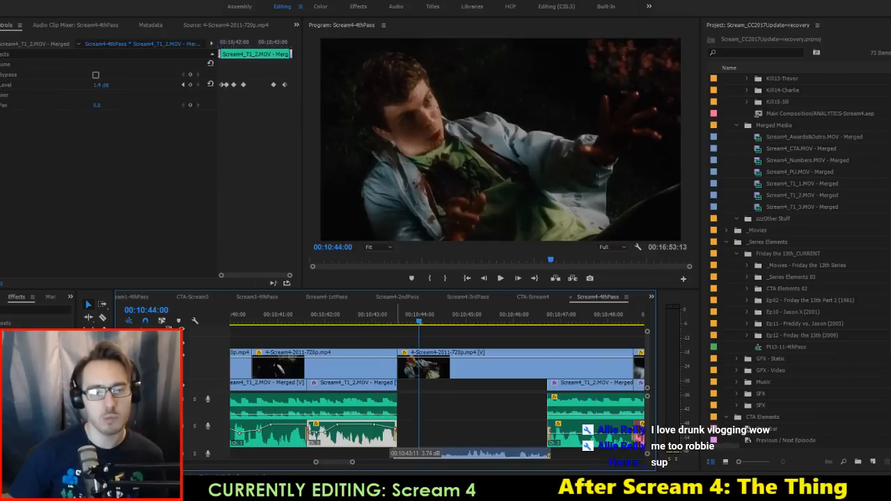
pyautogui.click(339, 316)
pyautogui.press('space')
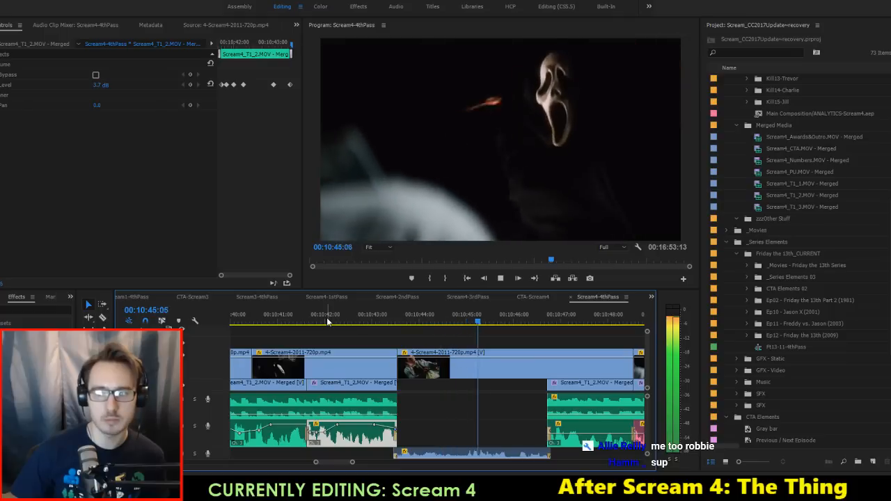
# Step: Play through the end of the film sound clip and replay the transition into the following narration from 00:10:46:04
pyautogui.scroll(-2, 505, 405)
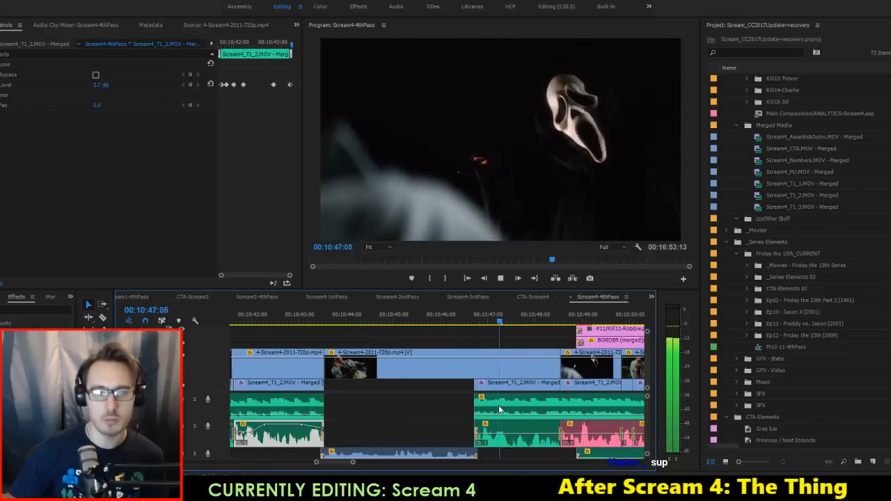
pyautogui.press('space')
pyautogui.click(448, 311)
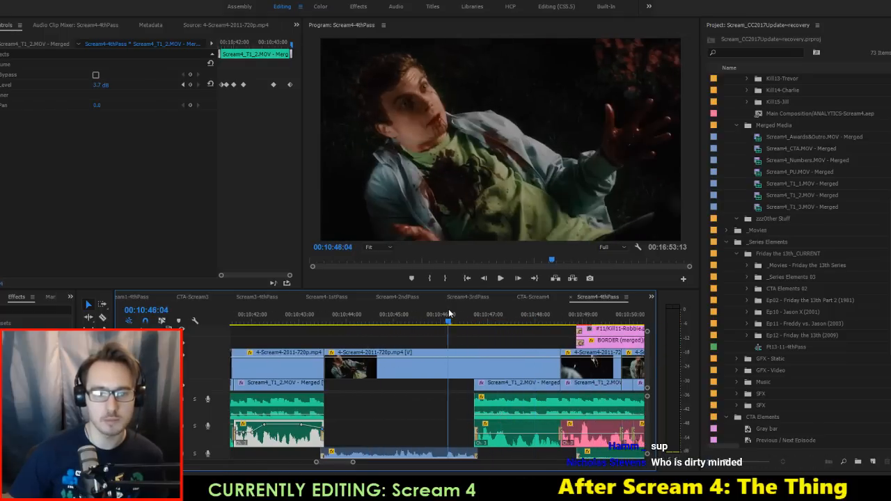
pyautogui.press('space')
pyautogui.press('space')
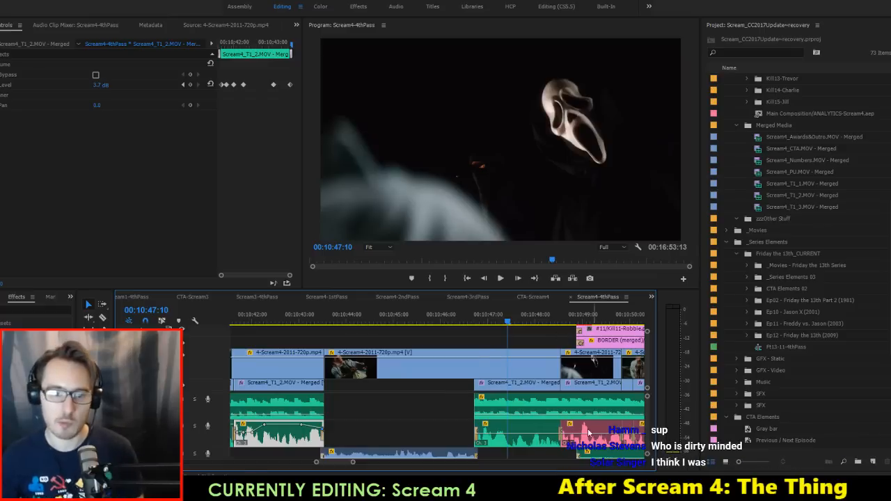
# Step: Extend the start of the narration audio back to 00:10:46:15 and save the project
pyautogui.press('Up')
pyautogui.press('Left')
pyautogui.press('Left')
pyautogui.press('Left')
pyautogui.press('Left')
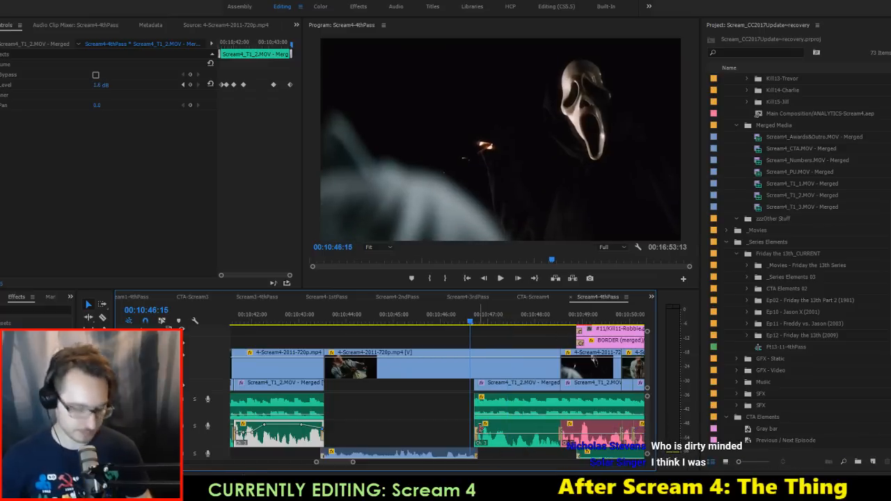
pyautogui.moveTo(478, 442); pyautogui.dragTo(471, 409)
pyautogui.click(481, 462)
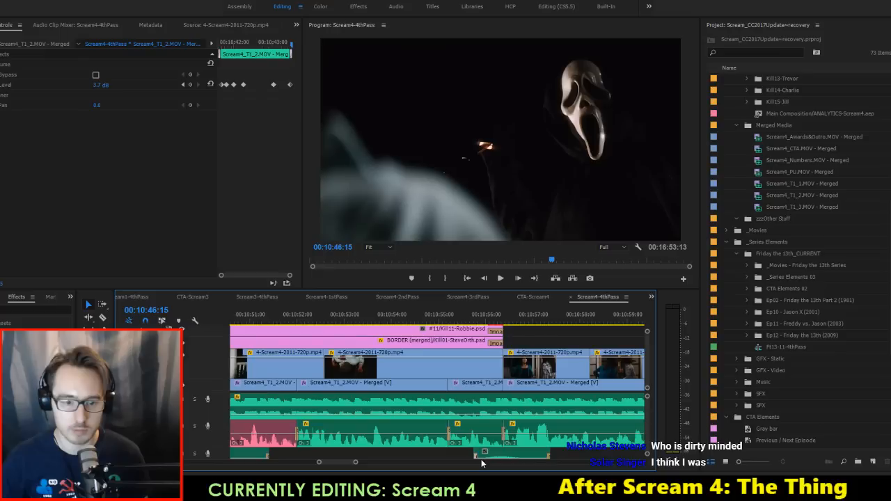
pyautogui.click(275, 457)
pyautogui.hotkey('ctrl', 's')
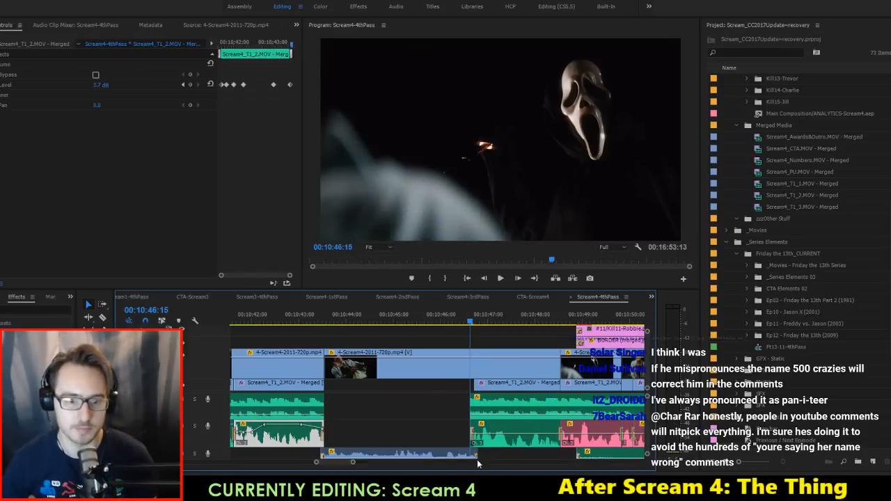
# Step: Trim the film sound clip's end to just after 00:10:46:15, save, and replay the transition from 00:10:45:19
pyautogui.moveTo(472, 452); pyautogui.dragTo(473, 453)
pyautogui.hotkey('ctrl', 's')
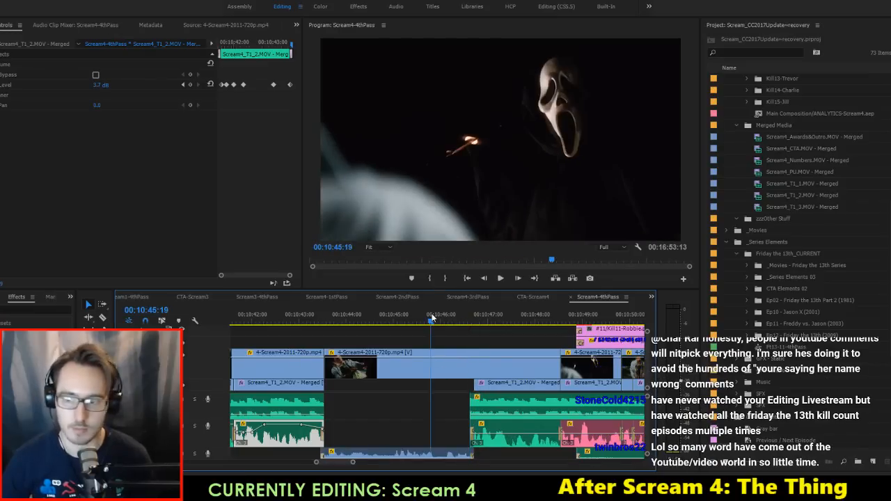
pyautogui.press('space')
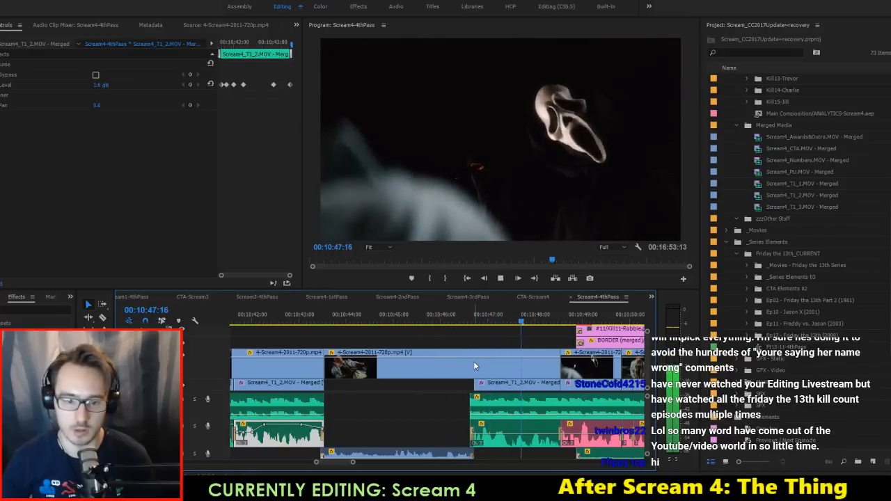
pyautogui.press('space')
# Step: Adjust the audio gain of the six narration clips running from 00:10:46:15 to just before 00:11:01 together
pyautogui.click(479, 441)
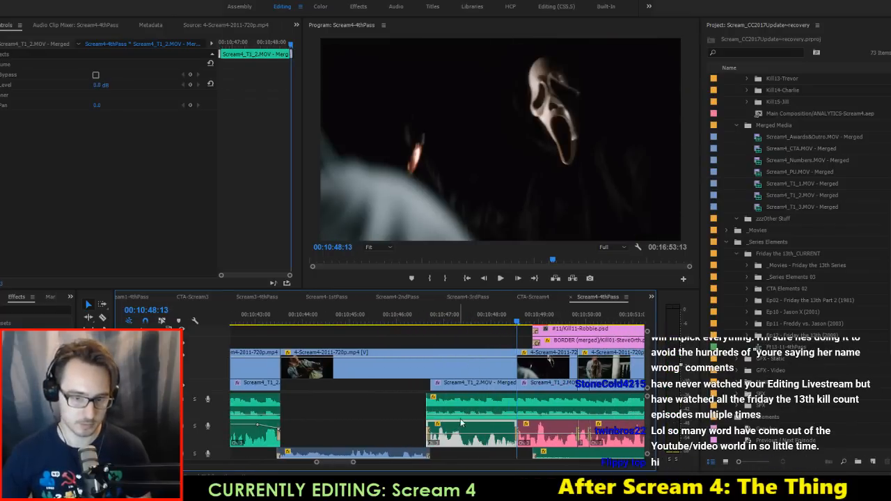
pyautogui.scroll(-3, 460, 422)
pyautogui.click(439, 426)
pyautogui.scroll(-3, 425, 428)
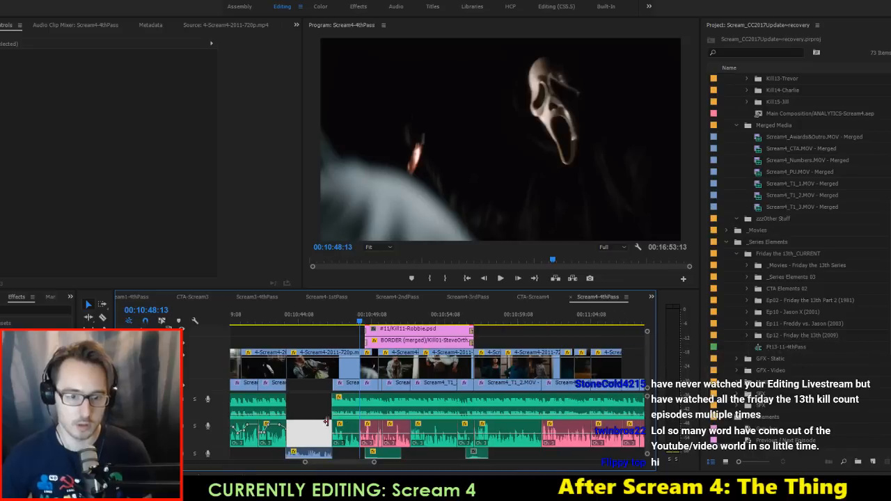
pyautogui.moveTo(317, 430); pyautogui.dragTo(522, 440)
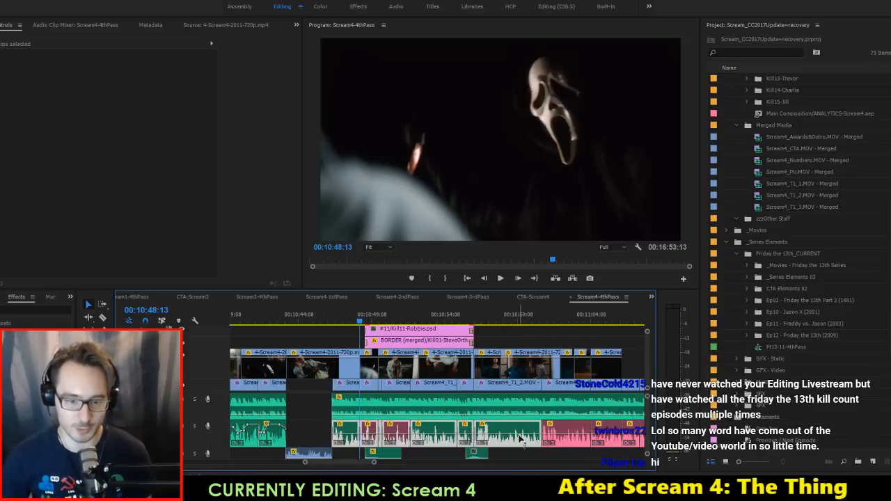
pyautogui.press('g')
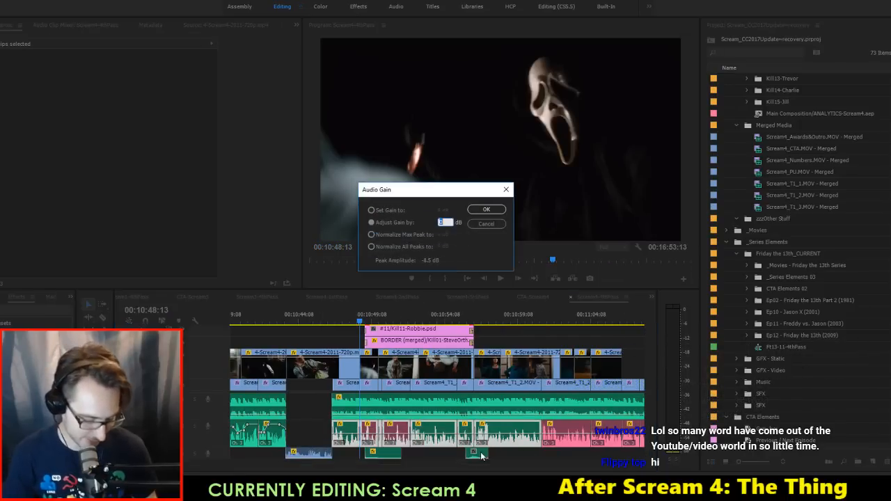
pyautogui.press('Return')
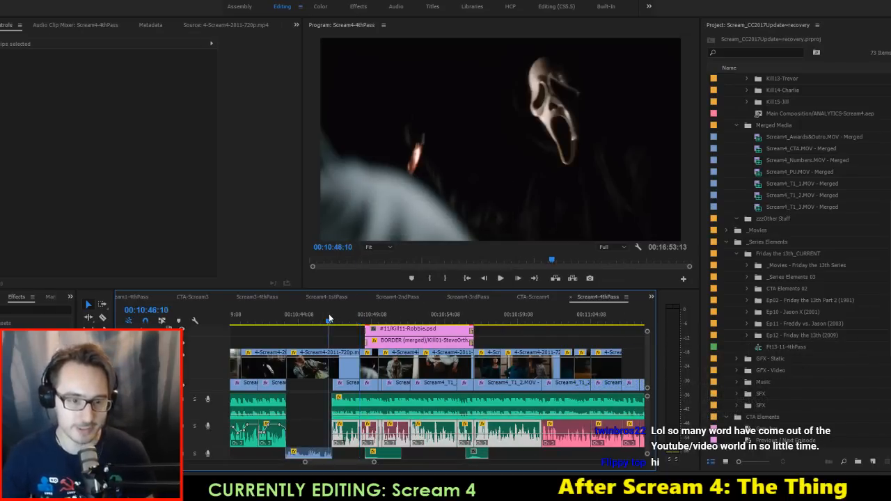
# Step: Replay the transition from the film sound into the narration from 00:10:46:09 to 00:10:47:14
pyautogui.click(330, 317)
pyautogui.scroll(4, 345, 376)
pyautogui.click(238, 422)
pyautogui.scroll(1, 237, 423)
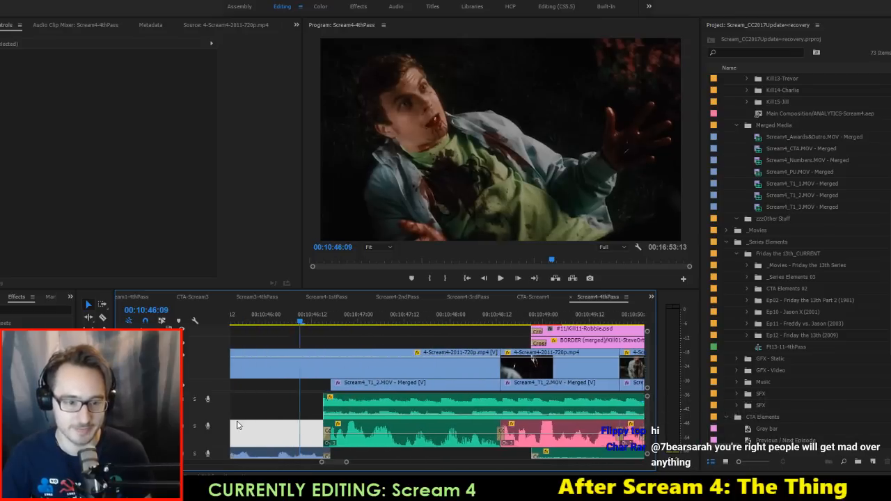
pyautogui.press('space')
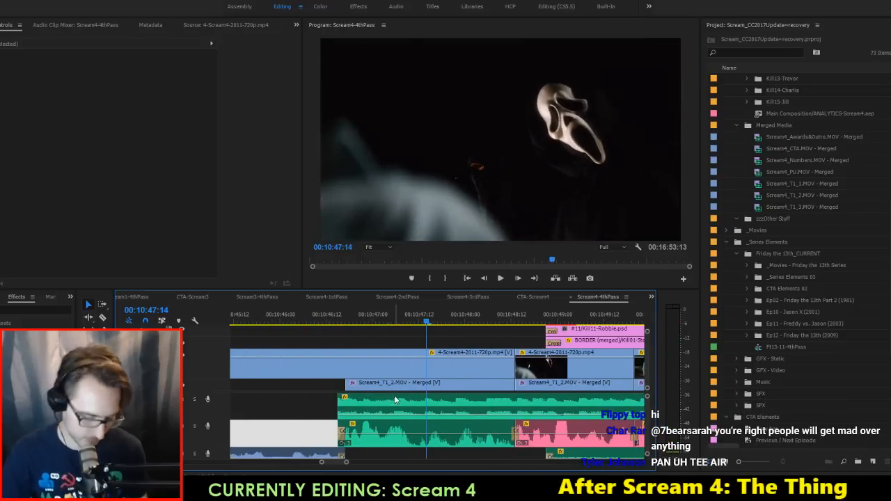
# Step: Add level keyframes to the narration clip after 00:10:46:15, raise its later part to 4.7 dB, and split it near 00:10:47:11
pyautogui.keyDown('ctrl'); pyautogui.click(369, 437); pyautogui.keyUp('ctrl')
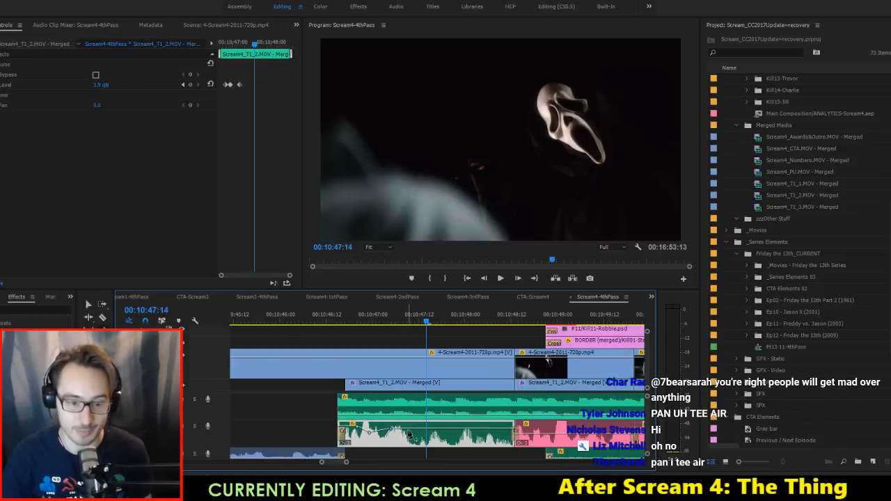
pyautogui.moveTo(410, 434); pyautogui.dragTo(411, 426)
pyautogui.click(415, 436)
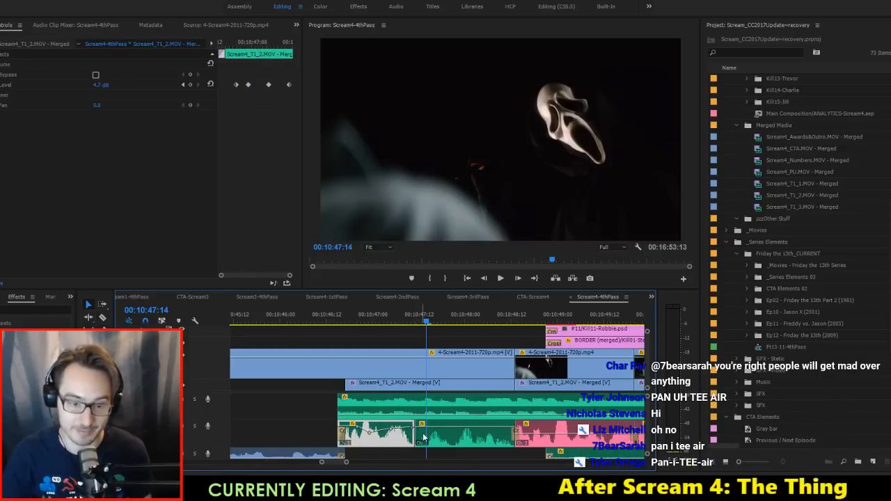
pyautogui.press('v')
# Step: Raise the gain of the narration part after the split by 4 dB and replay it from about 00:10:46:10
pyautogui.click(420, 434)
pyautogui.press('g')
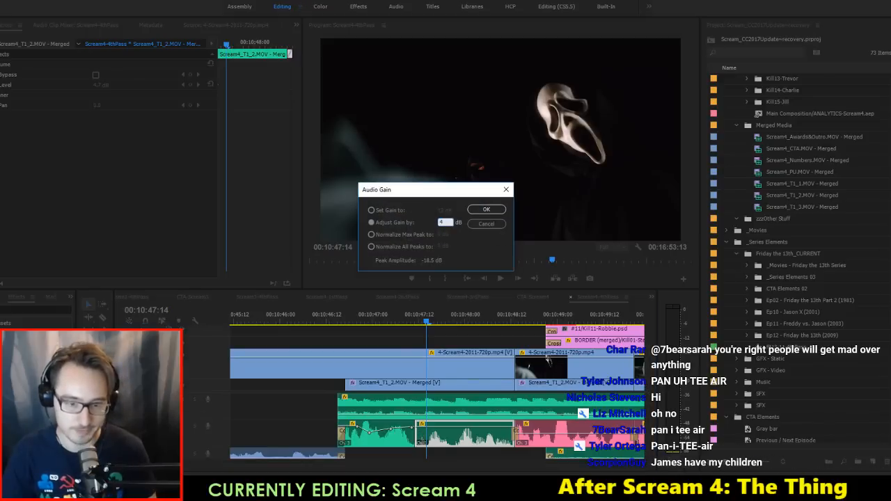
pyautogui.press('Return')
pyautogui.click(319, 322)
pyautogui.press('space')
pyautogui.scroll(-4, 405, 451)
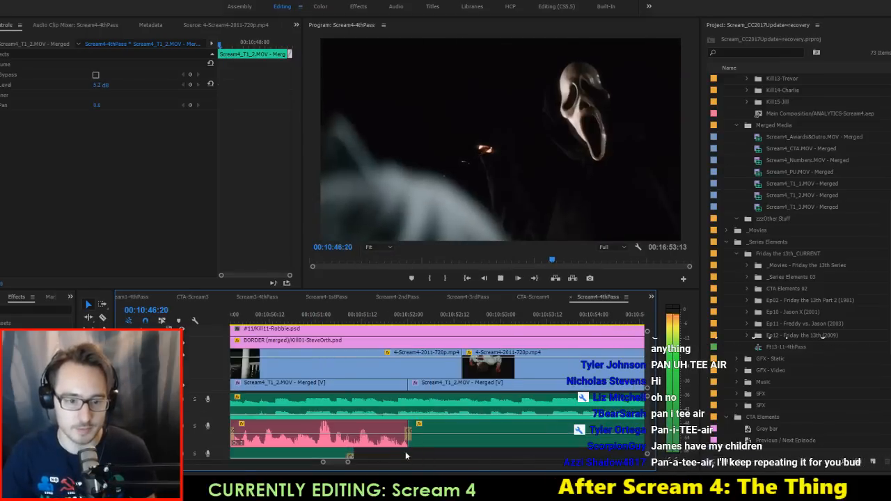
pyautogui.scroll(6, 418, 442)
pyautogui.scroll(2, 391, 435)
pyautogui.press('space')
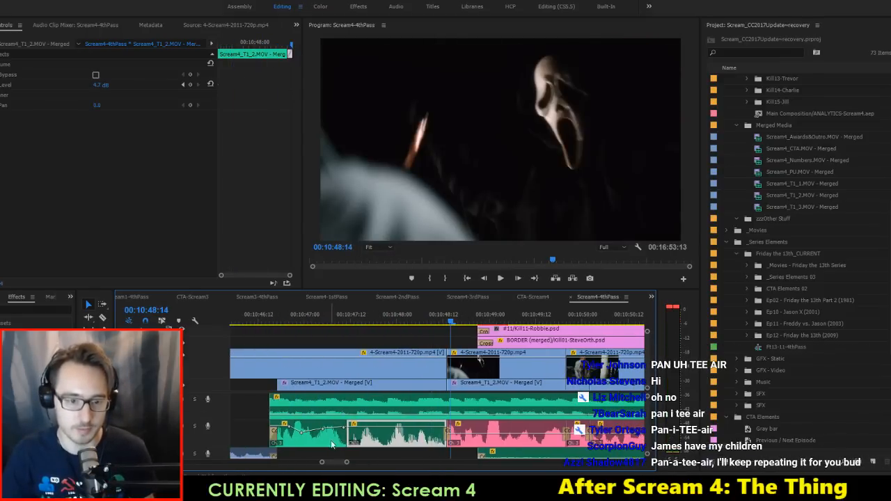
# Step: Smooth the split near 00:10:47:11 with an audio transition and lower the first part's gain by 2 dB
pyautogui.moveTo(340, 454); pyautogui.dragTo(362, 446)
pyautogui.scroll(2, 360, 449)
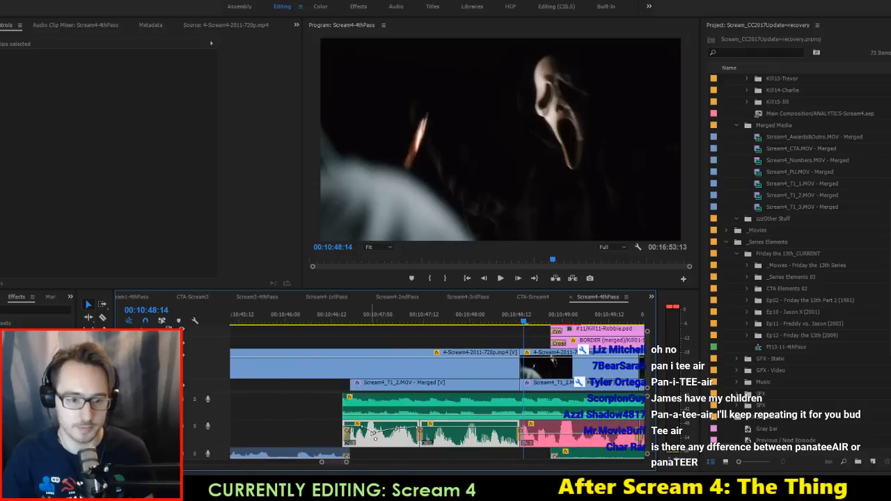
pyautogui.click(399, 444)
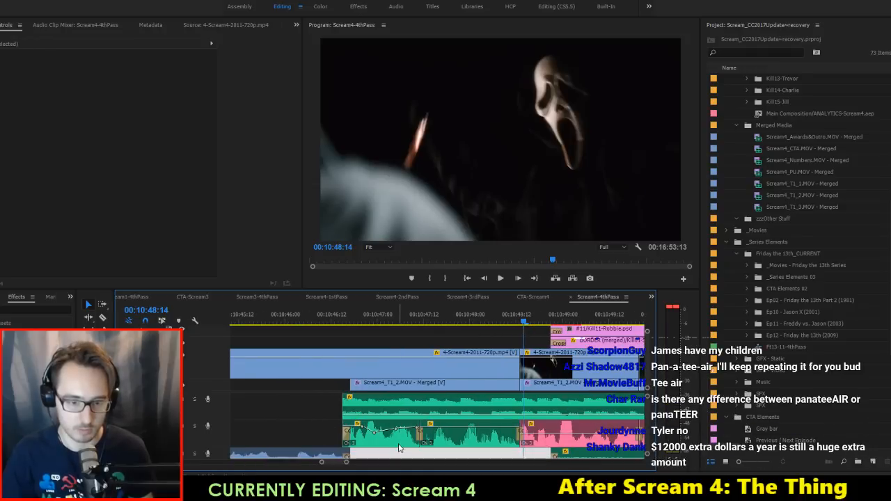
pyautogui.write('g')
pyautogui.write('-2')
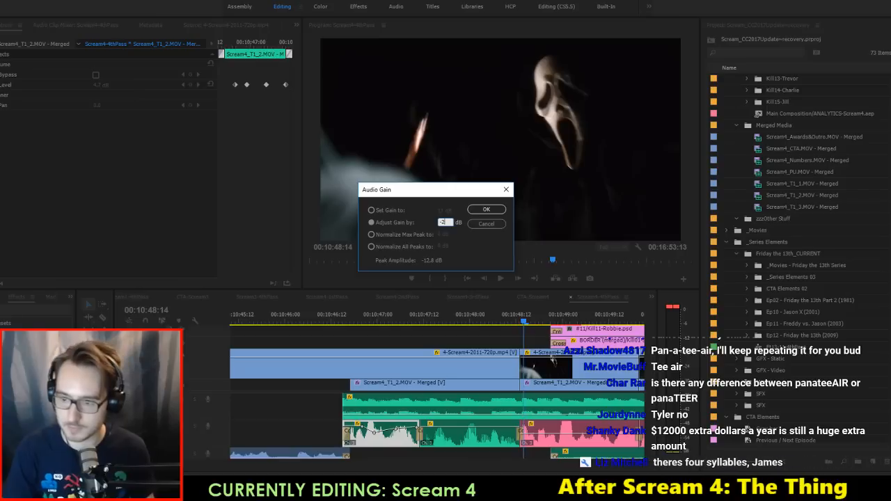
pyautogui.press('Return')
# Step: Save the project and replay the adjusted narration from about 00:10:46:01 to 00:10:48:14
pyautogui.hotkey('ctrl', 's')
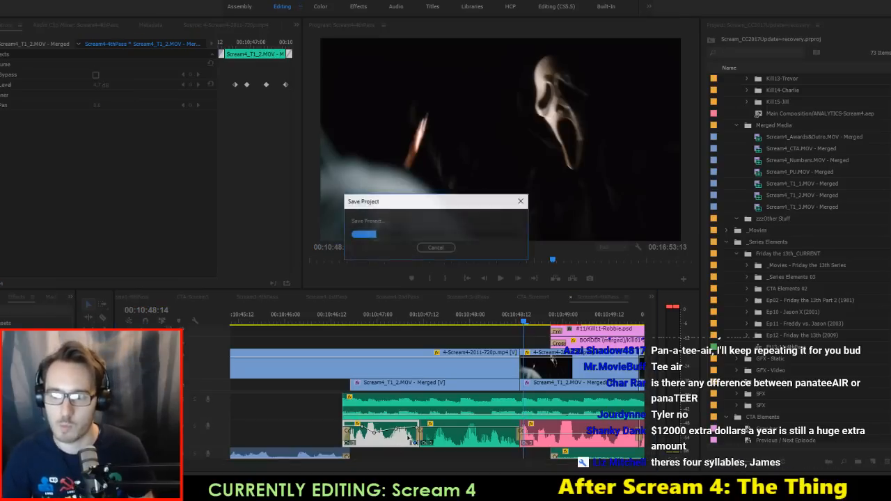
pyautogui.click(287, 312)
pyautogui.press('space')
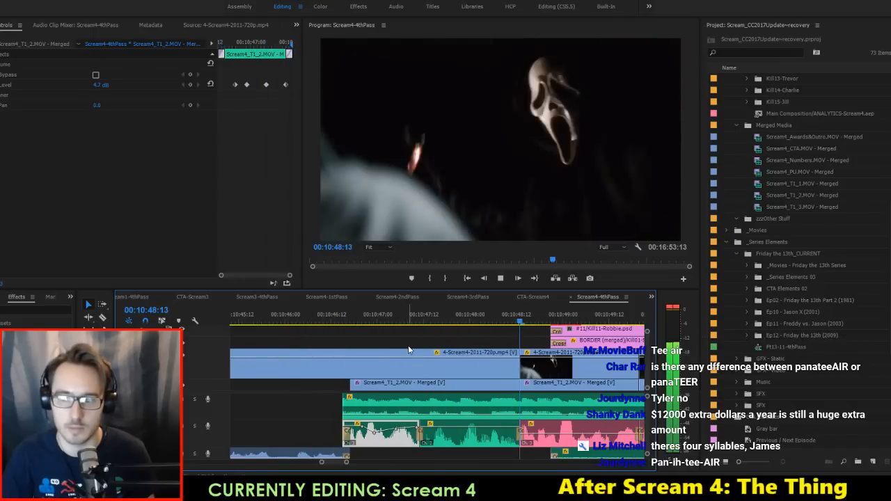
pyautogui.press('space')
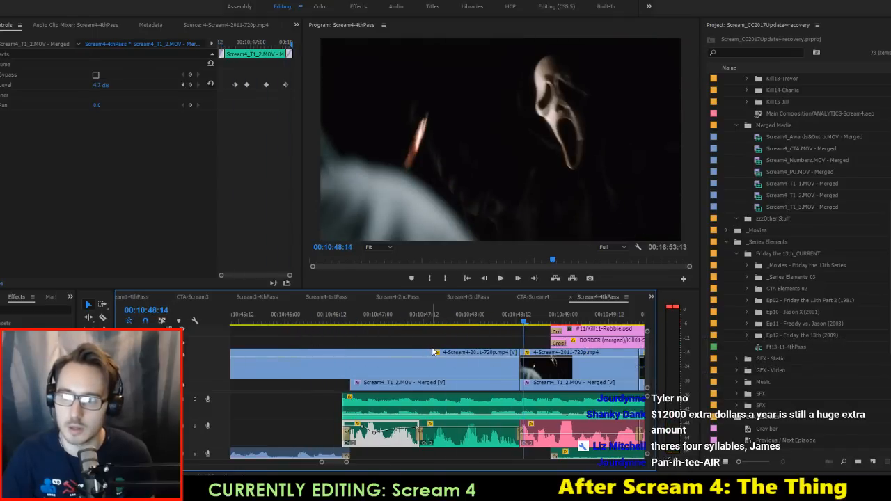
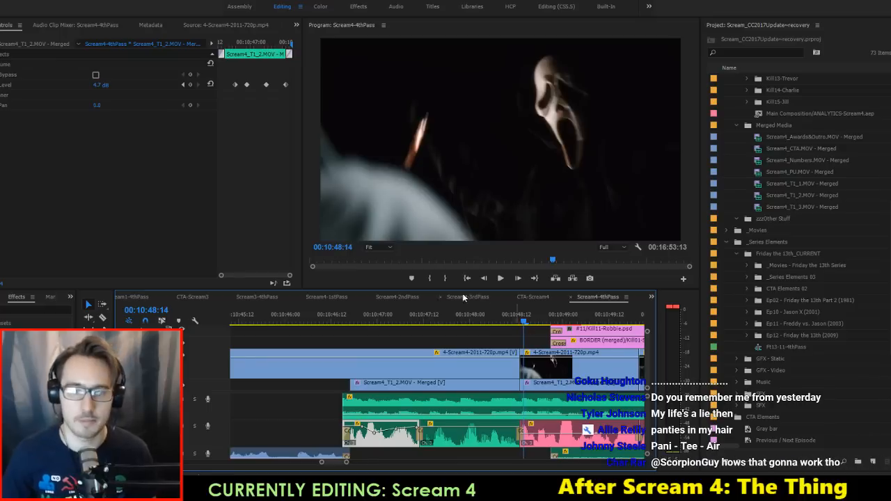
# Step: Play through the kill #11 card narration from 00:10:48:14 to 00:10:53:14, repeating the section from about 00:10:50:00 to check its volume
pyautogui.press('space')
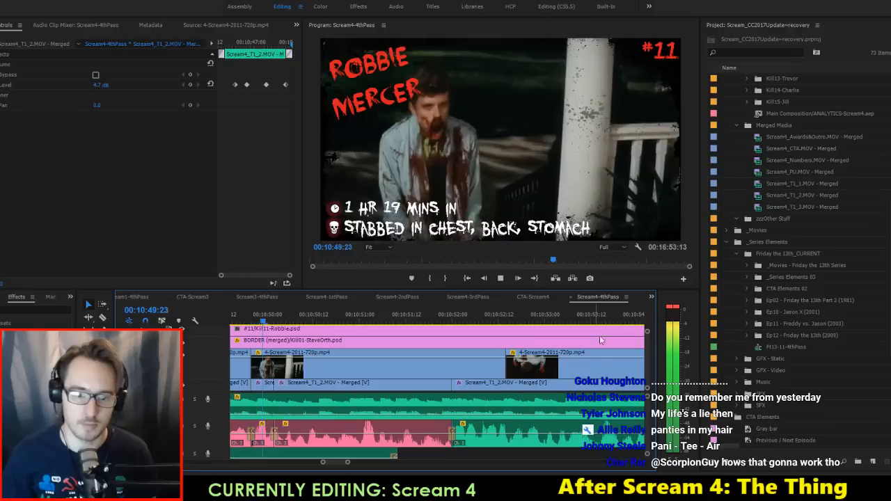
pyautogui.press('space')
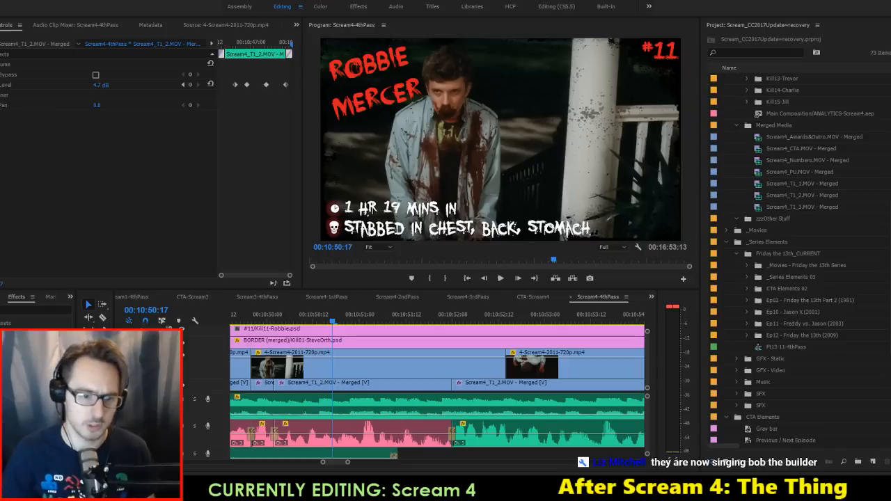
pyautogui.click(325, 318)
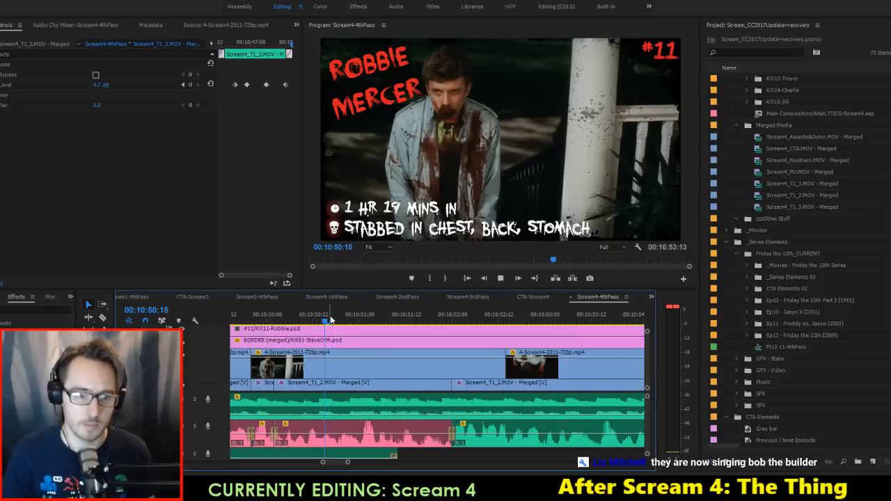
pyautogui.press('space')
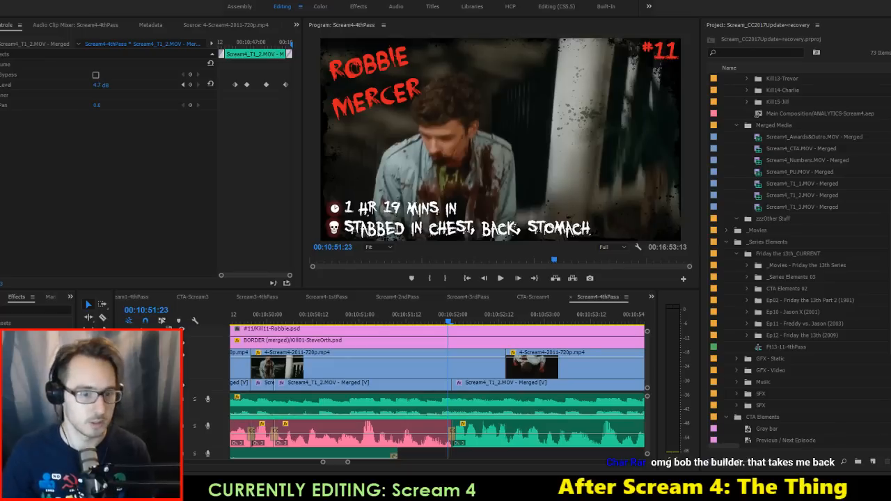
pyautogui.click(269, 315)
pyautogui.press('space')
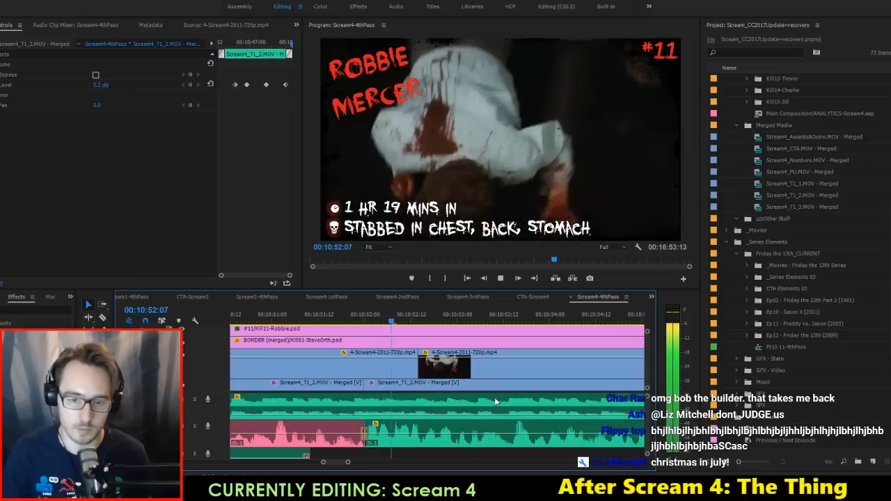
pyautogui.press('space')
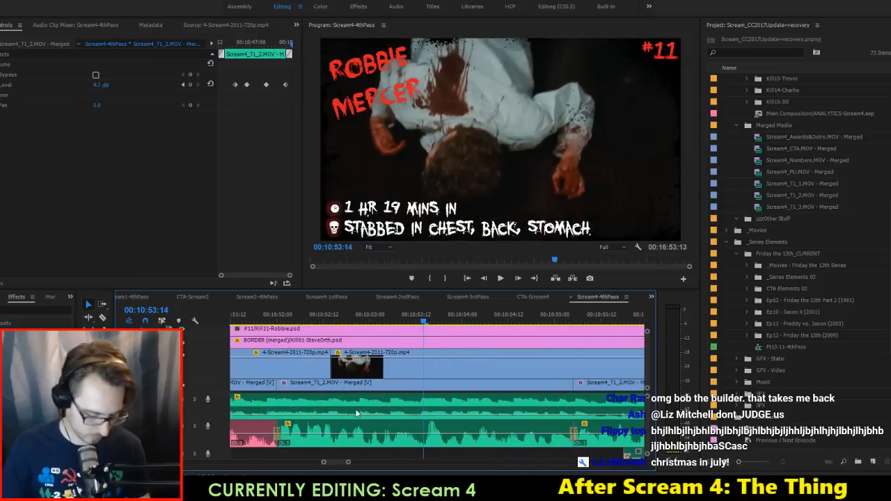
# Step: Add level keyframes to the narration clip between about 00:10:52:12 and 00:10:54:12, raising quiet parts and ending at about 6 dB
pyautogui.press('p')
pyautogui.click(324, 433)
pyautogui.click(339, 433)
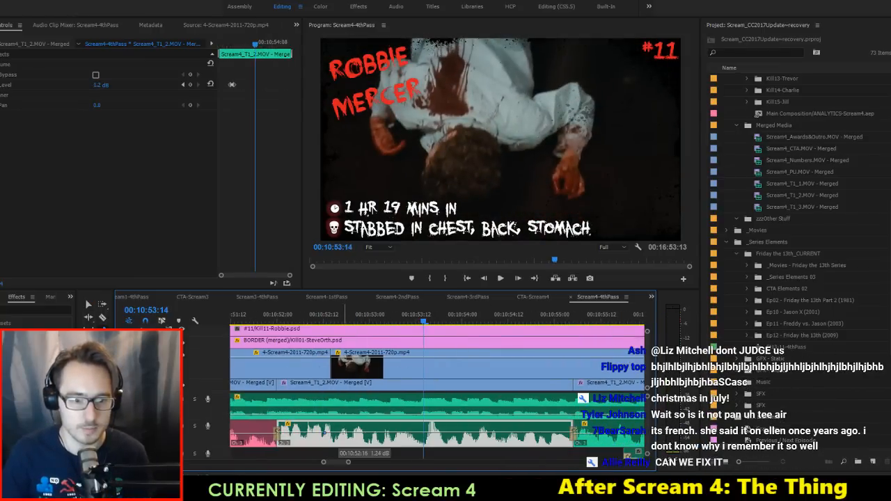
pyautogui.moveTo(342, 433); pyautogui.dragTo(344, 426)
pyautogui.click(405, 426)
pyautogui.moveTo(432, 426); pyautogui.dragTo(494, 423)
pyautogui.click(482, 429)
# Step: Replay the keyframed narration from 00:10:51:18, repeat its second half, and play into the next clip up to 00:10:56:01
pyautogui.click(255, 313)
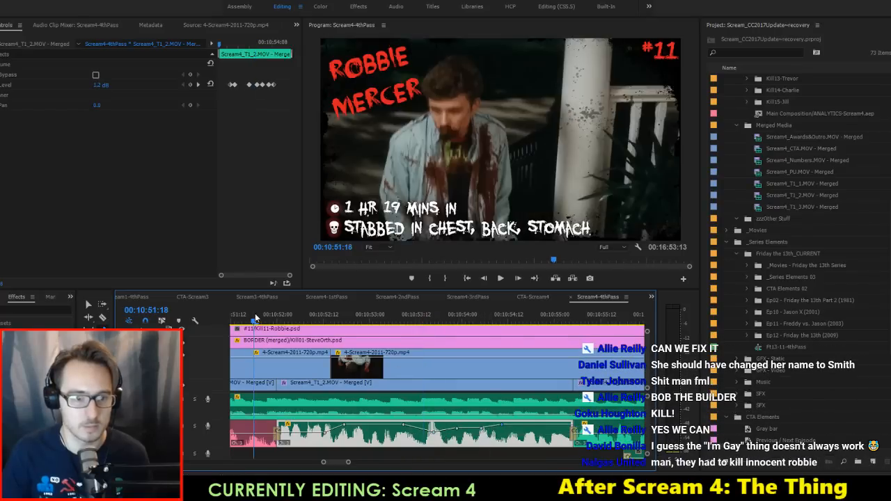
pyautogui.press('space')
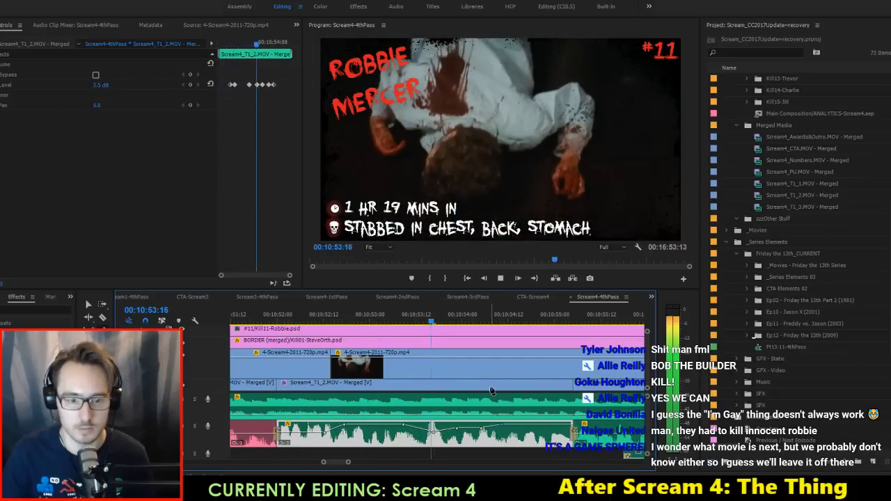
pyautogui.press('space')
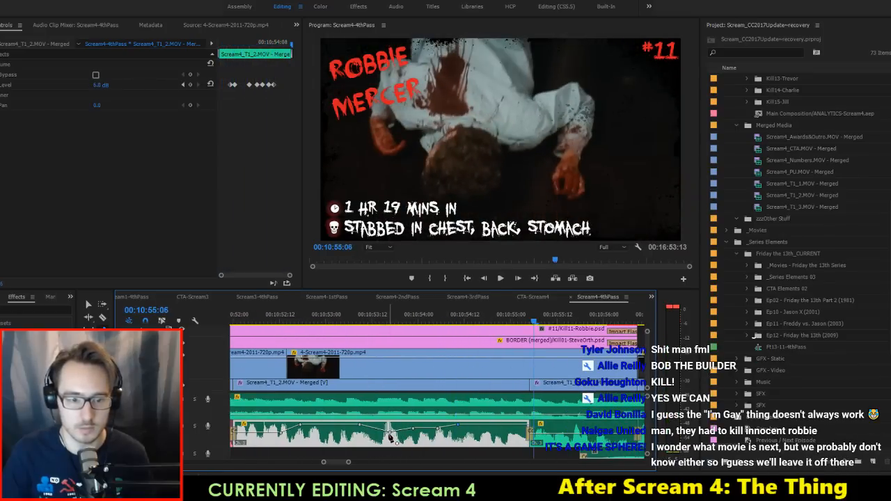
pyautogui.click(324, 313)
pyautogui.press('space')
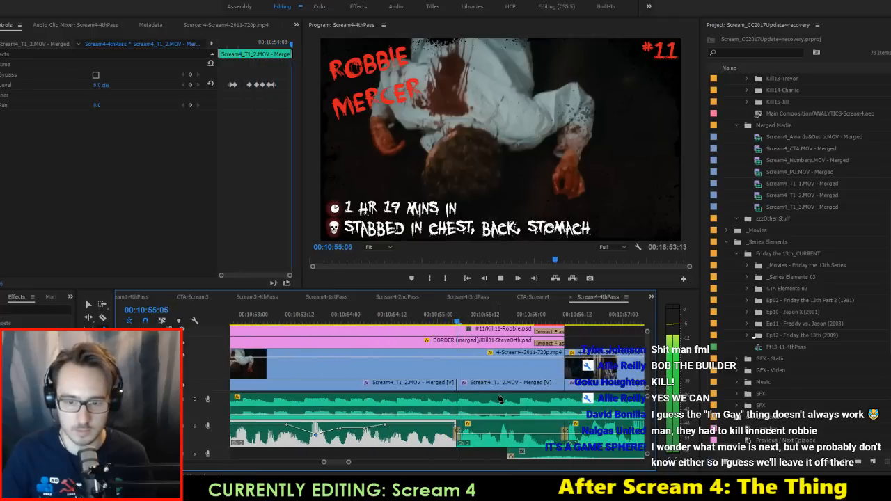
pyautogui.press('space')
# Step: Add a level keyframe at 00:10:55:11 in the next narration clip and split the clip near 00:10:55:21
pyautogui.click(415, 436)
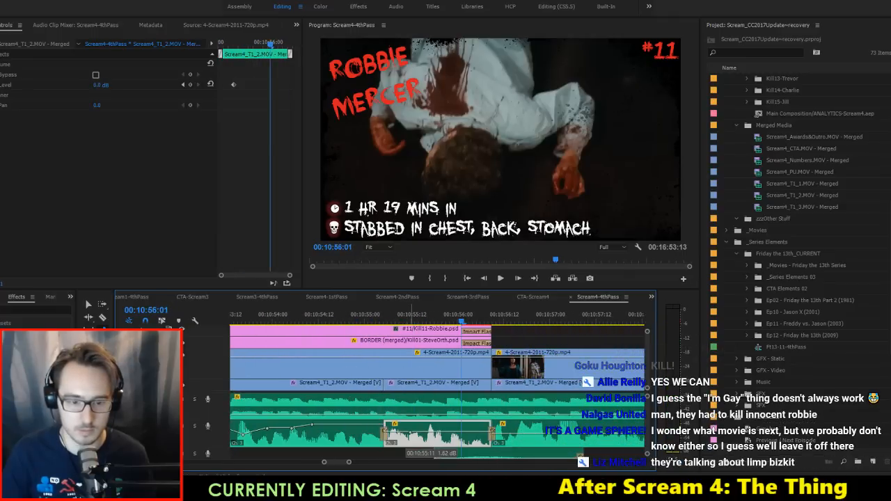
pyautogui.click(447, 433)
pyautogui.press('v')
# Step: Adjust the audio gain of the short narration part after the split near 00:10:55:21
pyautogui.click(471, 437)
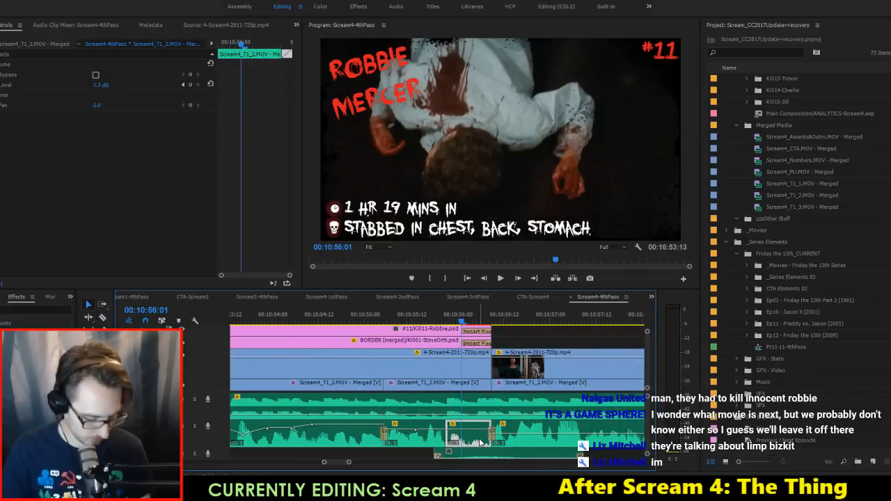
pyautogui.press('g')
pyautogui.press('Return')
# Step: Smooth the split near 00:10:55:21 with an audio transition across both parts and replay the section from 00:10:54:09
pyautogui.keyDown('shift'); pyautogui.click(420, 436); pyautogui.keyUp('shift')
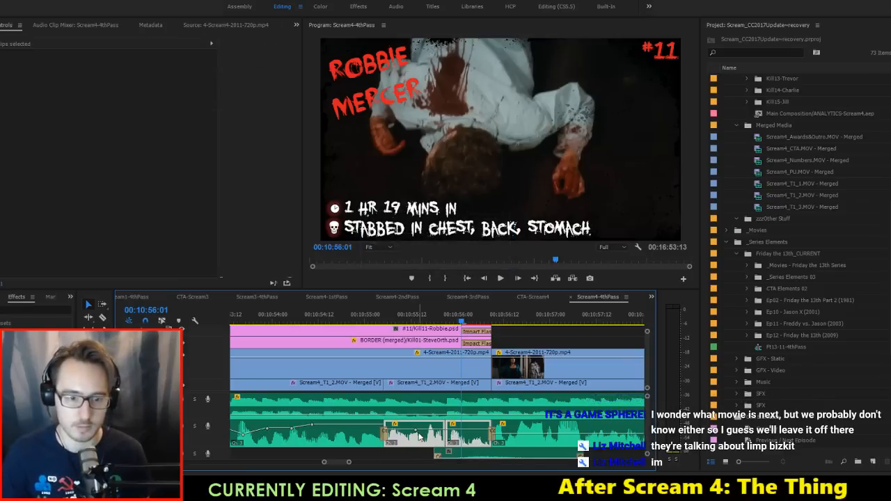
pyautogui.press('space')
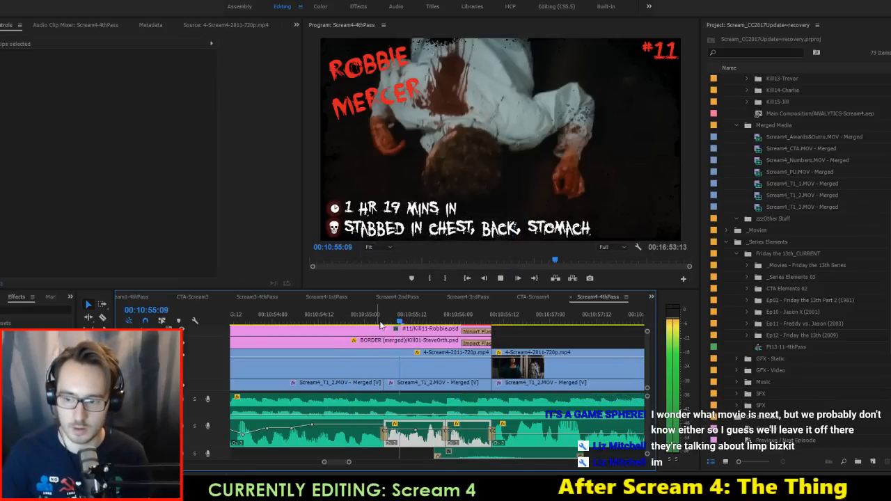
pyautogui.press('space')
pyautogui.click(308, 310)
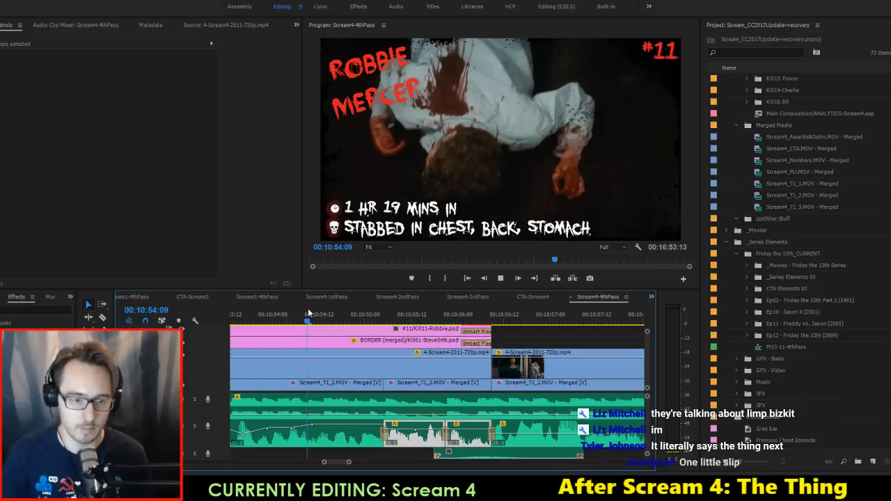
# Step: Add level keyframes in the short narration part near 00:10:56:00, at 2.95 dB, and replay it from 00:10:56:01
pyautogui.press('space')
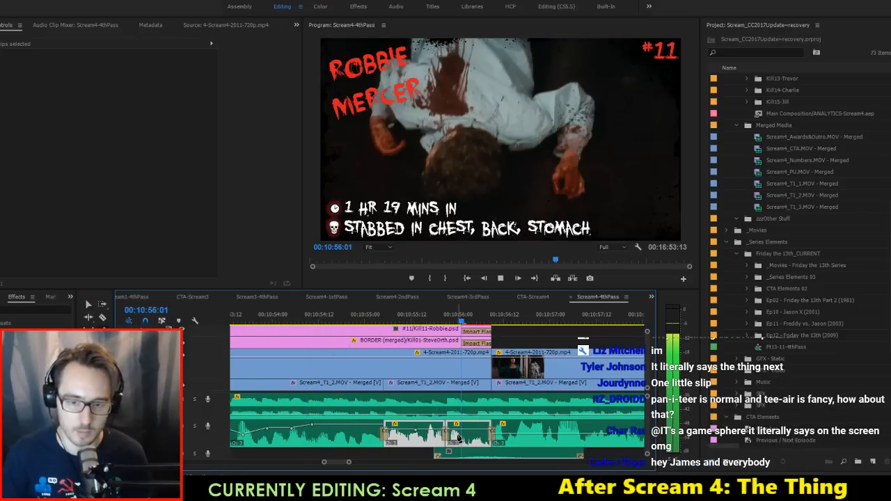
pyautogui.press('space')
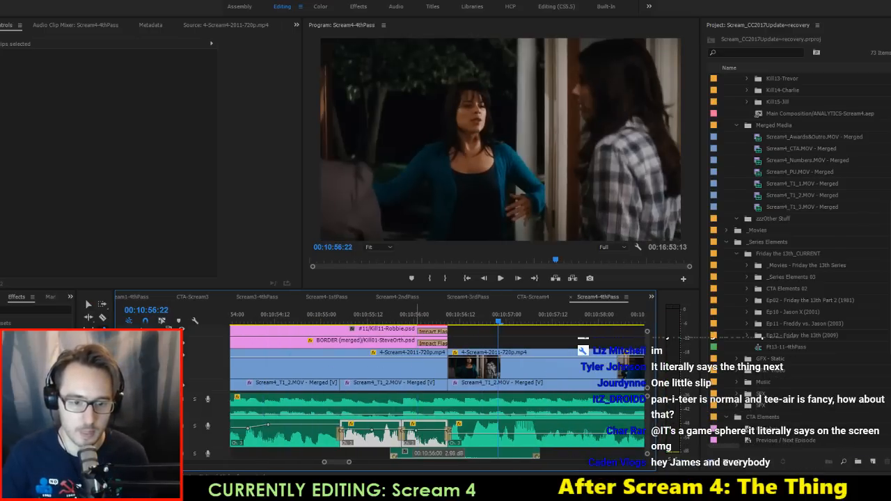
pyautogui.click(406, 315)
pyautogui.press('space')
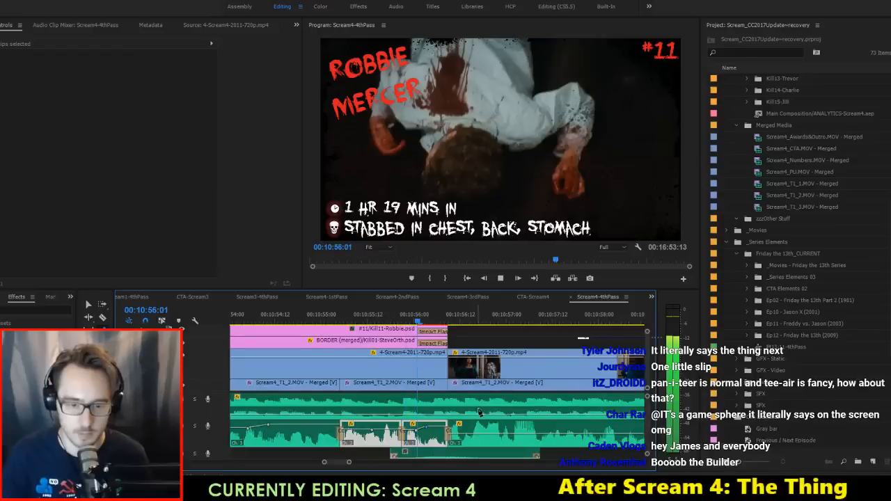
# Step: Keyframe a level dip in the next narration clip before 00:10:57:11 and raise the level to 6.02 dB there
pyautogui.press('space')
pyautogui.click(524, 437)
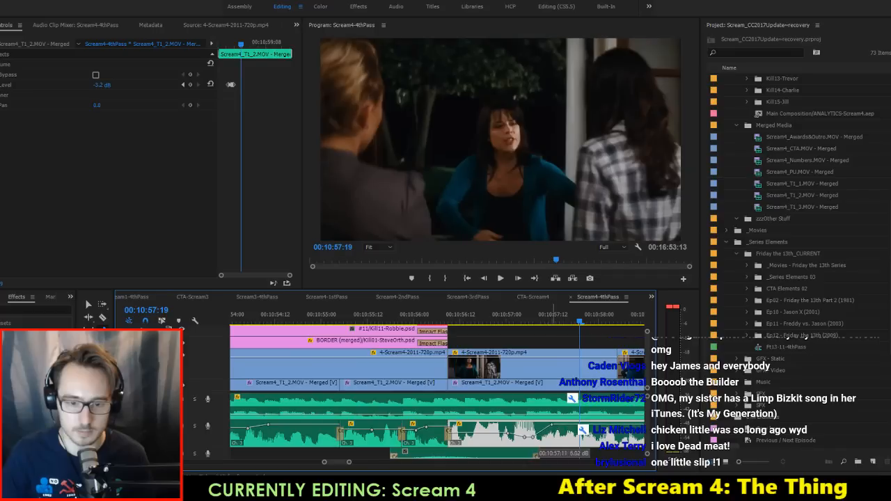
pyautogui.moveTo(554, 424); pyautogui.dragTo(554, 422)
# Step: Play the rest of the clip, add keyframes lowering its level to about 4 dB near 00:10:59:00, and replay the change
pyautogui.press('space')
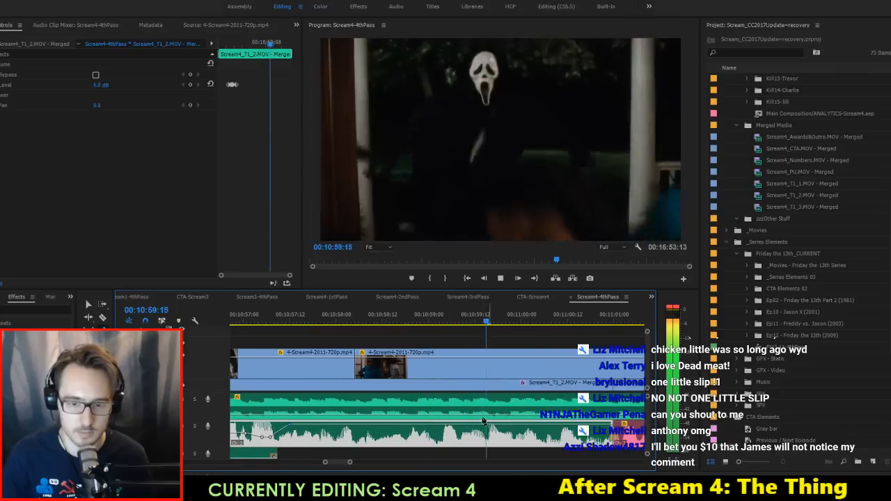
pyautogui.press('space')
pyautogui.moveTo(439, 426); pyautogui.dragTo(445, 426)
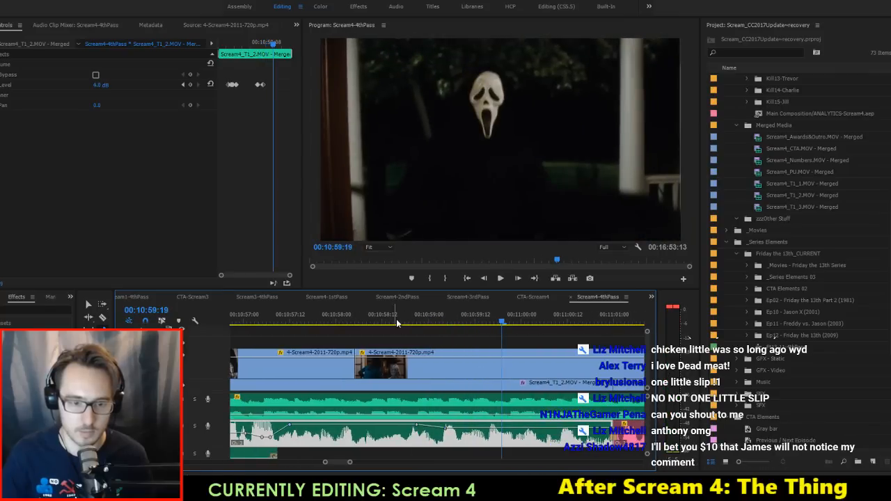
pyautogui.click(396, 322)
pyautogui.press('space')
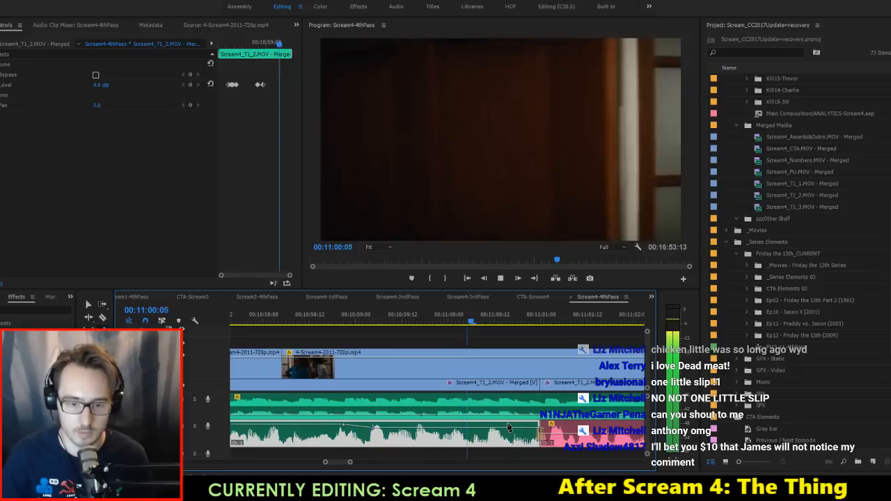
# Step: Add keyframes raising the level near the end of the same narration clip, around 00:11:00:14, and replay into the next clip
pyautogui.press('space')
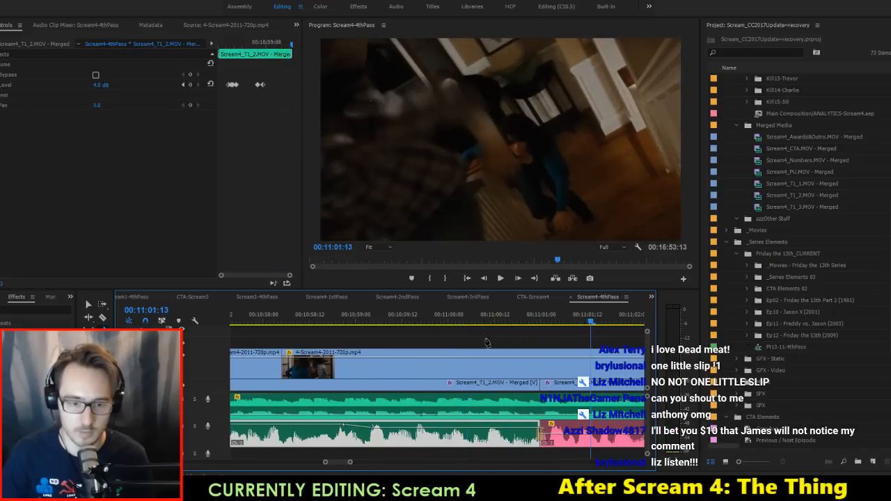
pyautogui.click(472, 320)
pyautogui.press('space')
pyautogui.press('space')
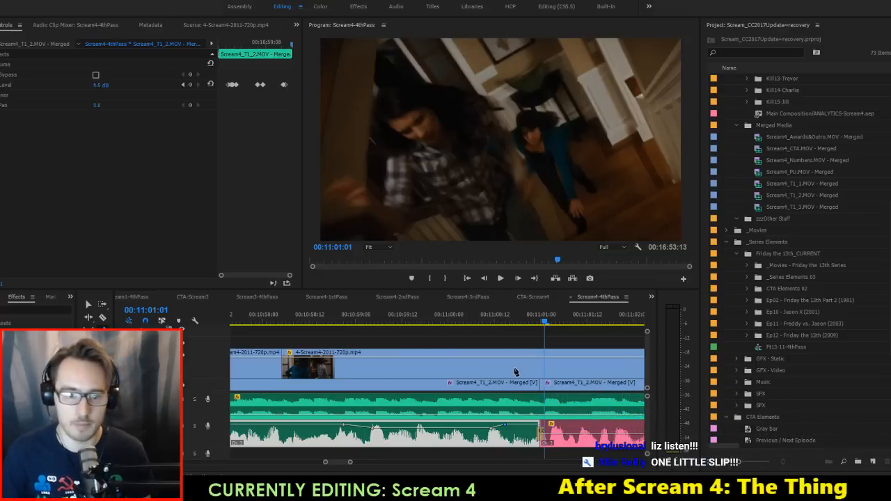
pyautogui.click(492, 320)
pyautogui.press('space')
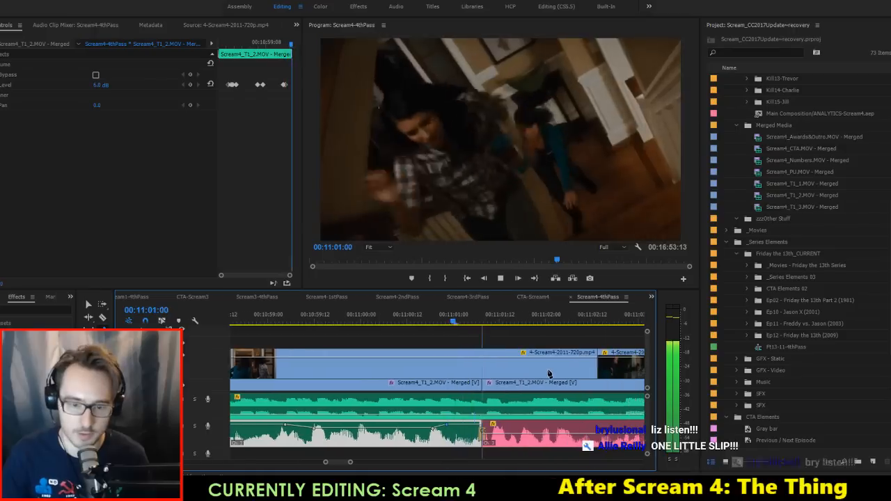
# Step: Listen through the following narration clips up to 00:11:19:07 with nothing selected
pyautogui.scroll(-3, 579, 402)
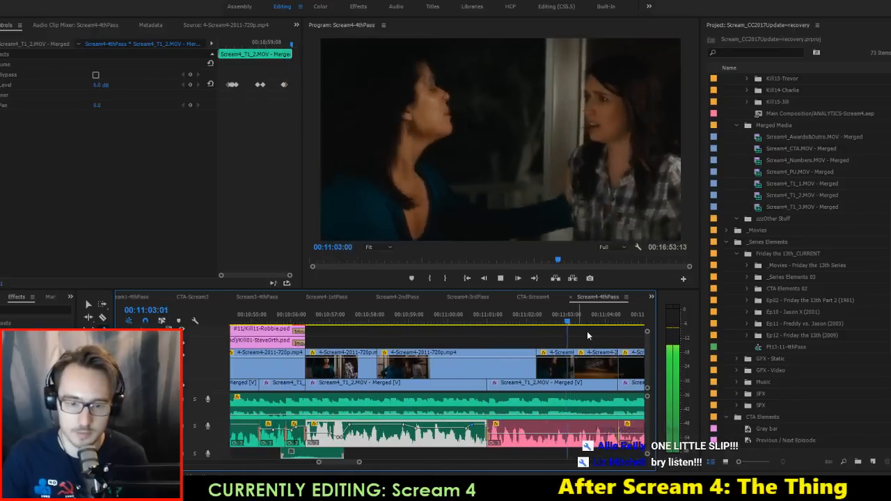
pyautogui.click(590, 338)
pyautogui.scroll(-2, 598, 341)
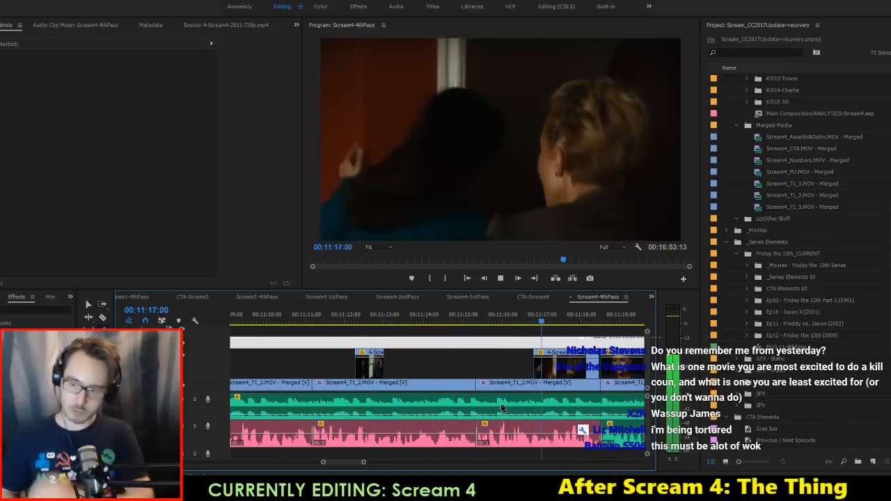
pyautogui.press('space')
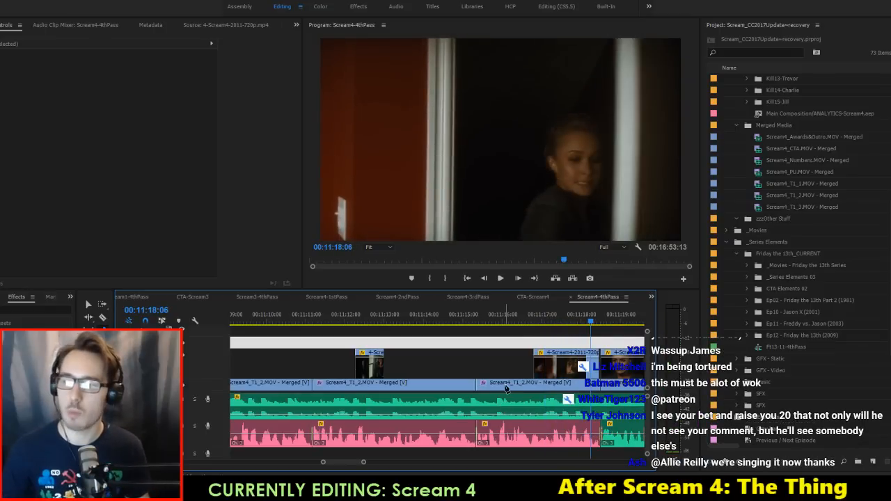
pyautogui.press('space')
pyautogui.scroll(-3, 552, 408)
pyautogui.press('space')
# Step: Select the run of green narration clips from about 00:11:18:12 up to the next pink clip and adjust their audio gain by 4 dB
pyautogui.press('v')
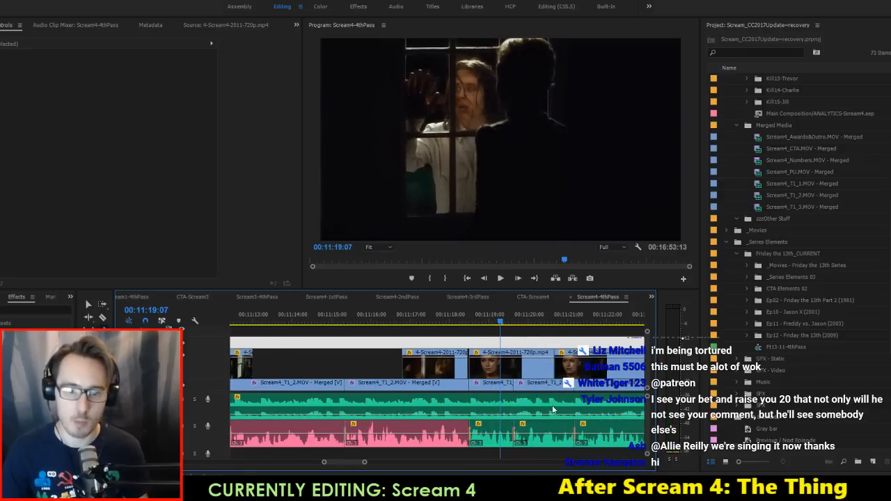
pyautogui.scroll(-3, 562, 418)
pyautogui.press('-')
pyautogui.scroll(-4, 588, 449)
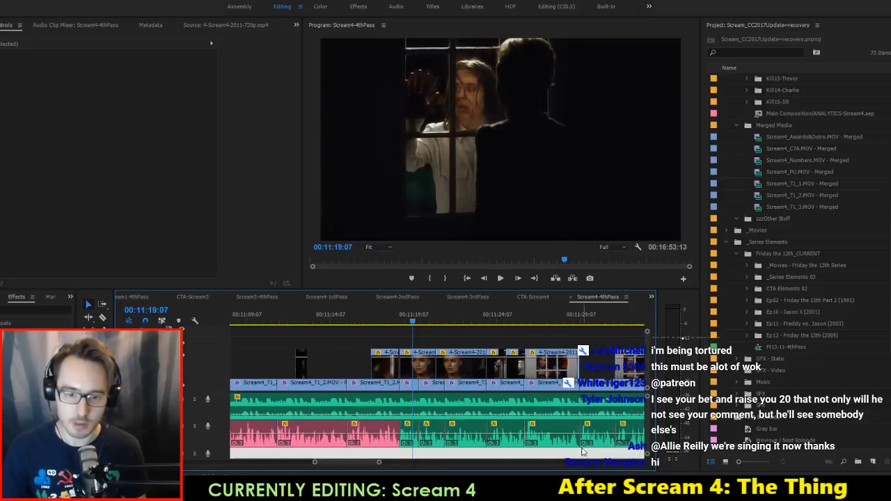
pyautogui.press('-')
pyautogui.press('-')
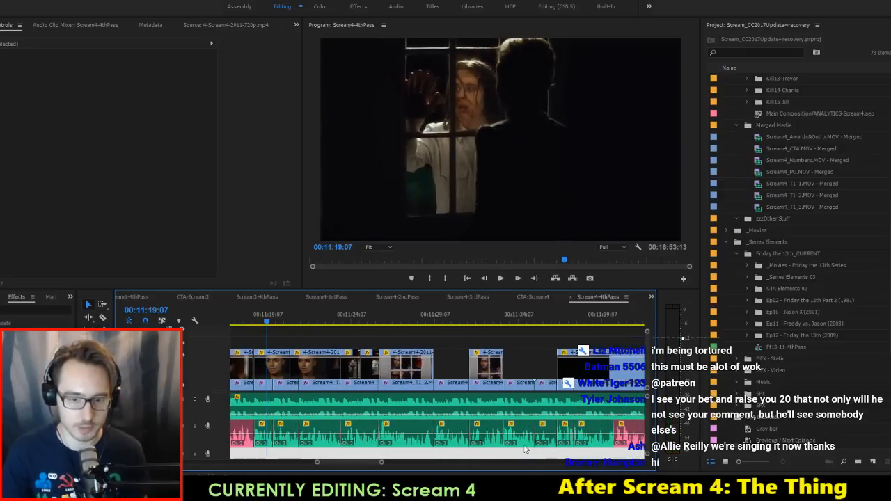
pyautogui.moveTo(588, 456); pyautogui.dragTo(312, 433)
pyautogui.write('g4')
pyautogui.press('Return')
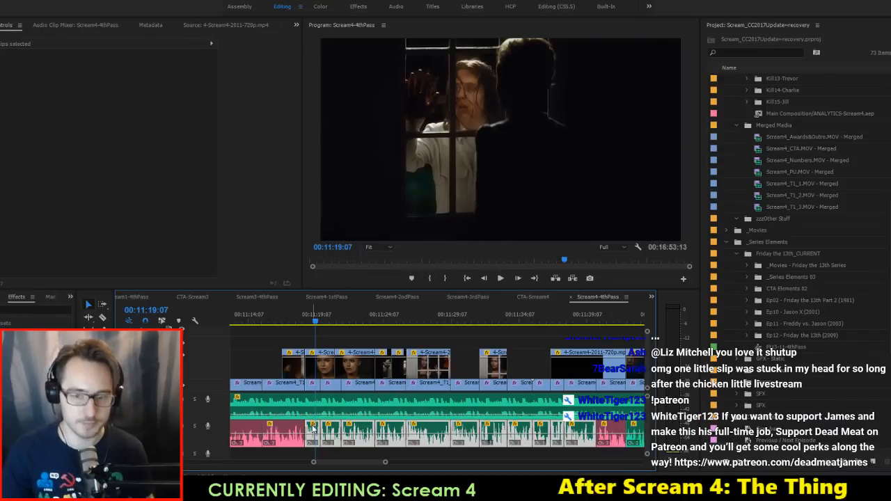
# Step: Play the boosted narration from 00:11:19:00, keyframe a brief level dip at the first clip's start, and replay it
pyautogui.press('=')
pyautogui.press('=')
pyautogui.press('=')
pyautogui.click(301, 320)
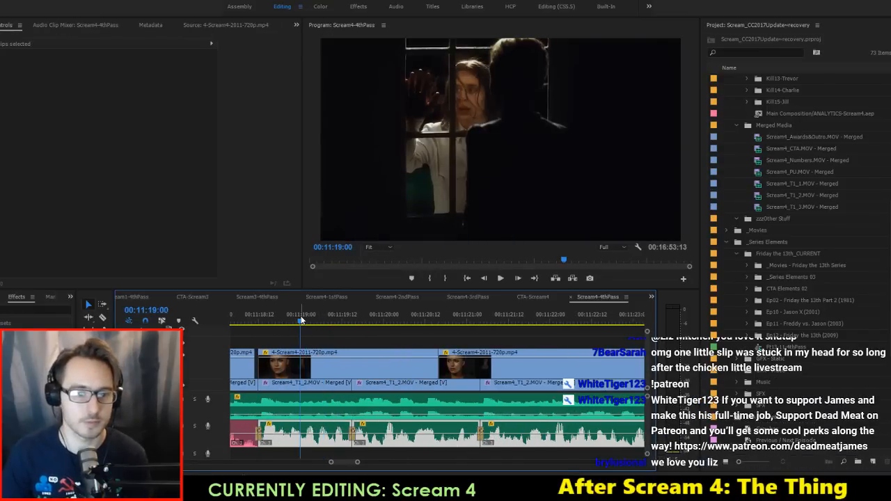
pyautogui.press('space')
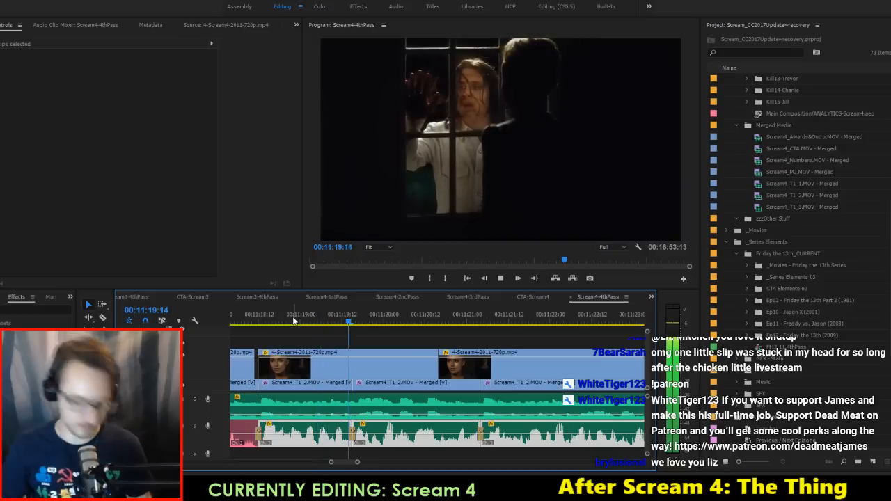
pyautogui.press('space')
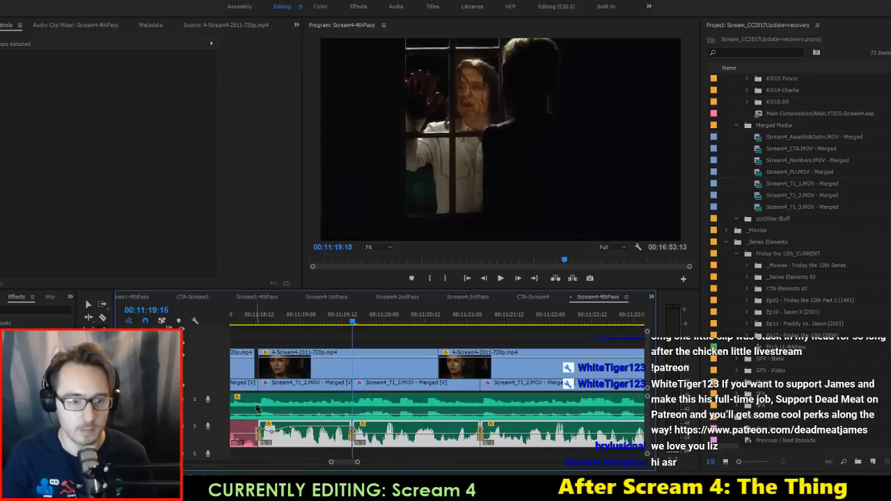
pyautogui.click(239, 319)
pyautogui.press('space')
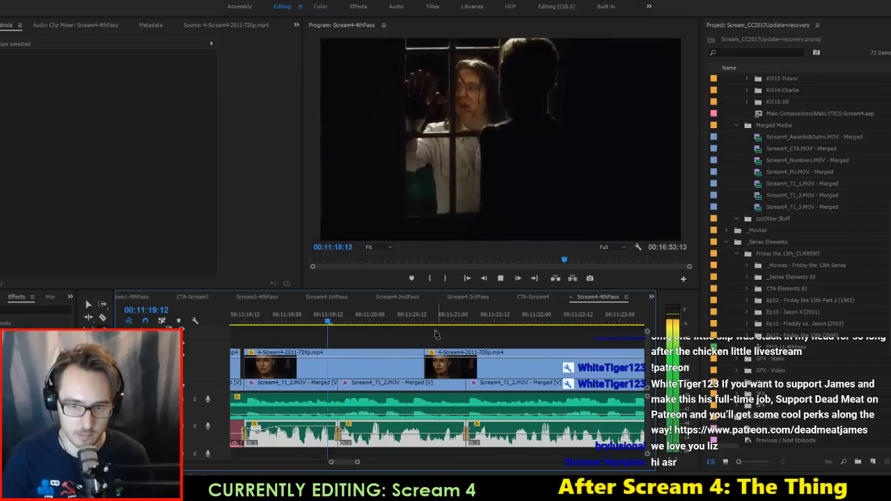
# Step: Keyframe a level dip in the second boosted narration clip, rising to 4.70 dB at 00:11:20:06, and continue playback
pyautogui.press('space')
pyautogui.moveTo(373, 439); pyautogui.dragTo(366, 428)
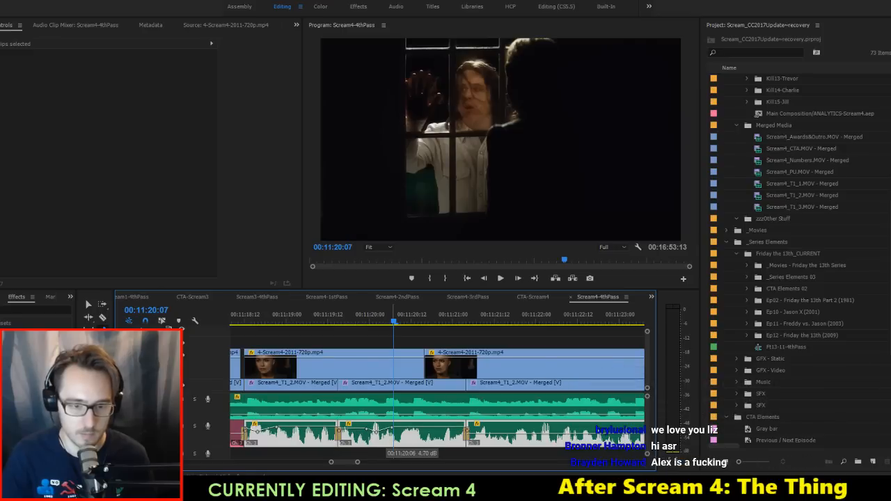
pyautogui.press('space')
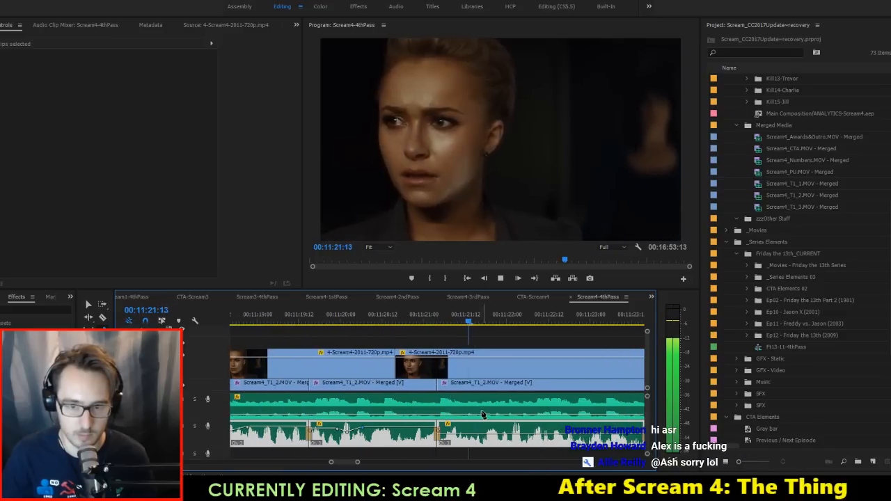
# Step: Keyframe a level dip around 00:11:22:00 in the third boosted narration clip and replay its beginning
pyautogui.press('space')
pyautogui.moveTo(453, 437); pyautogui.dragTo(493, 436)
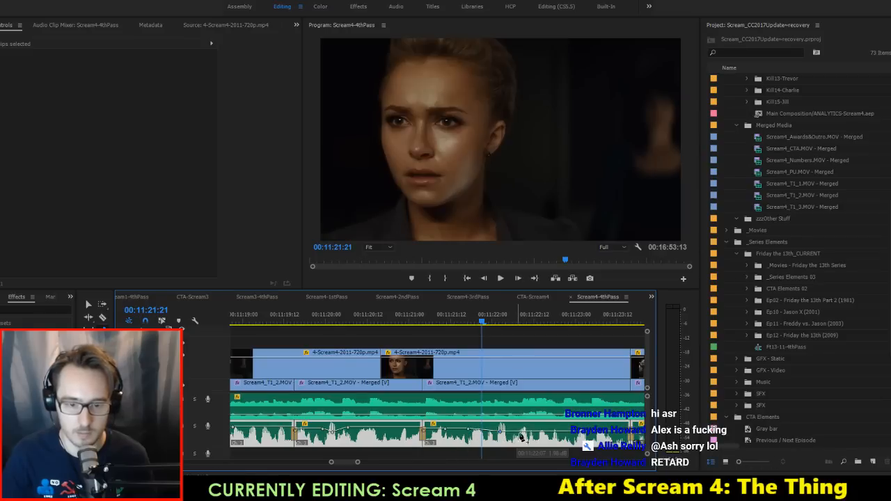
pyautogui.hscroll(2, 525, 433)
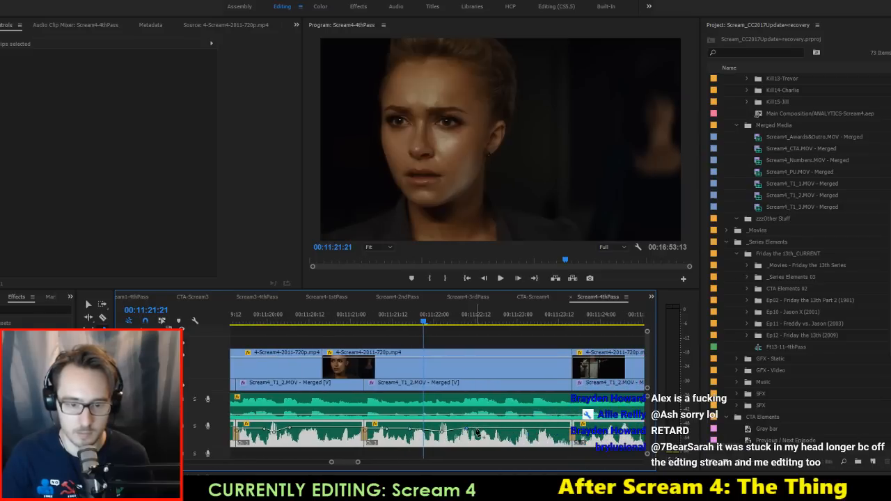
pyautogui.click(317, 322)
pyautogui.press('space')
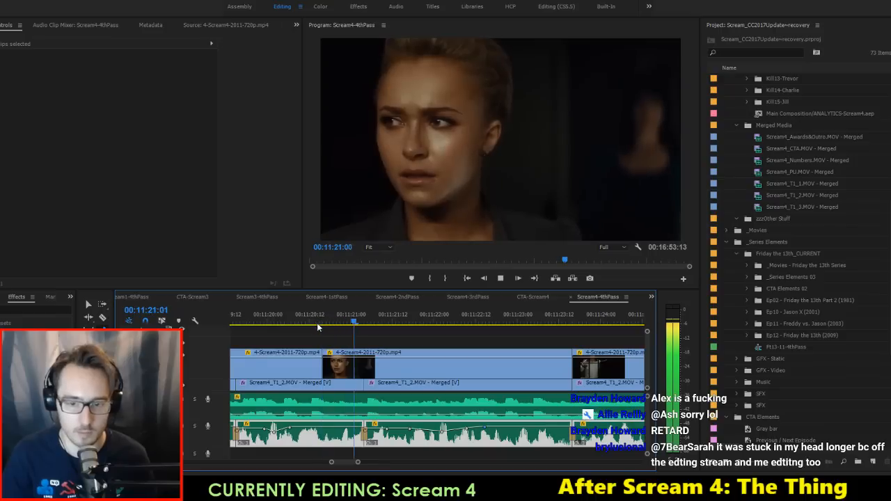
pyautogui.press('space')
# Step: Play on to 00:11:24:15, add keyframes lowering the next narration clip's level after about 00:11:24:00, and replay the transition
pyautogui.click(261, 322)
pyautogui.press('space')
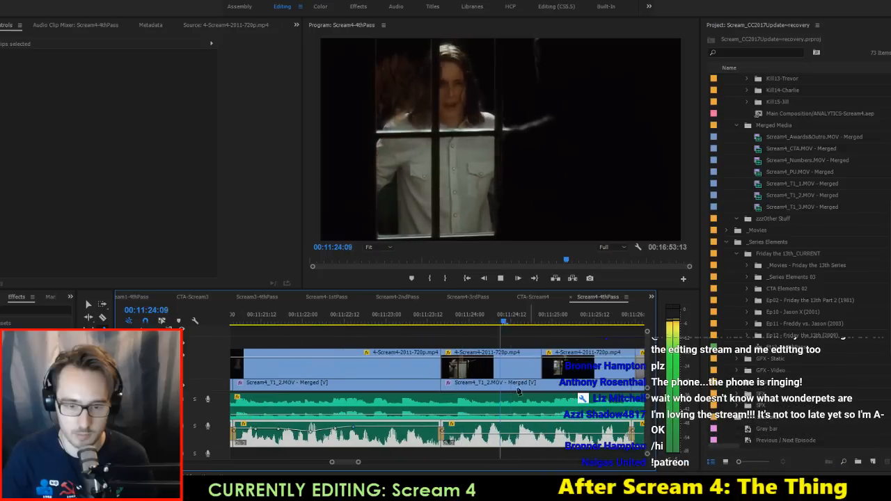
pyautogui.press('space')
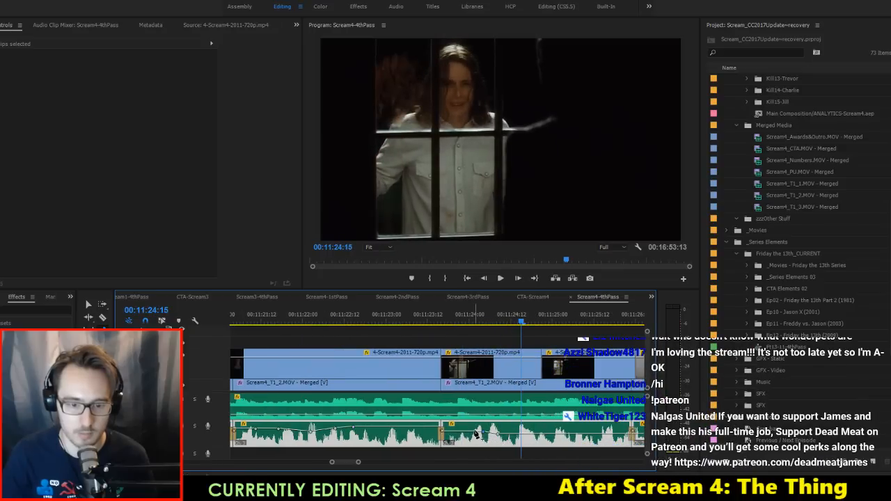
pyautogui.click(368, 315)
pyautogui.press('space')
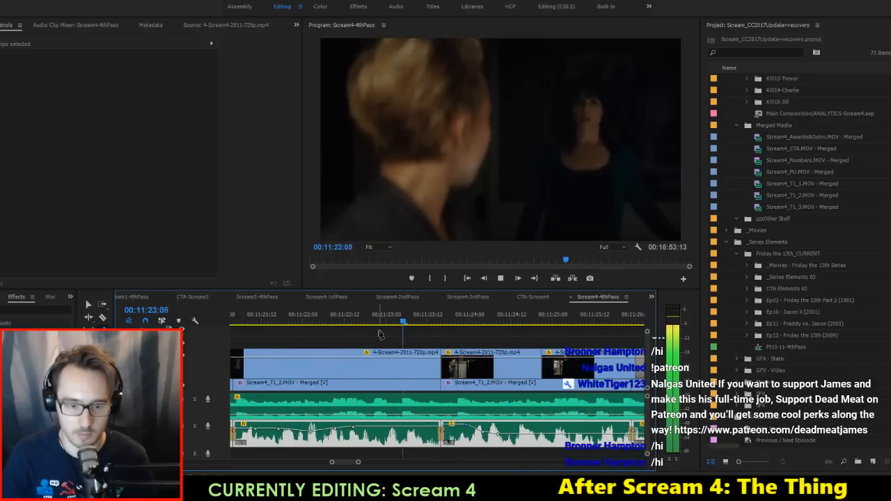
# Step: Add level keyframes across the rest of the clip around 00:11:25:00 to 00:11:26:00 and replay from 00:11:23:05
pyautogui.press('space')
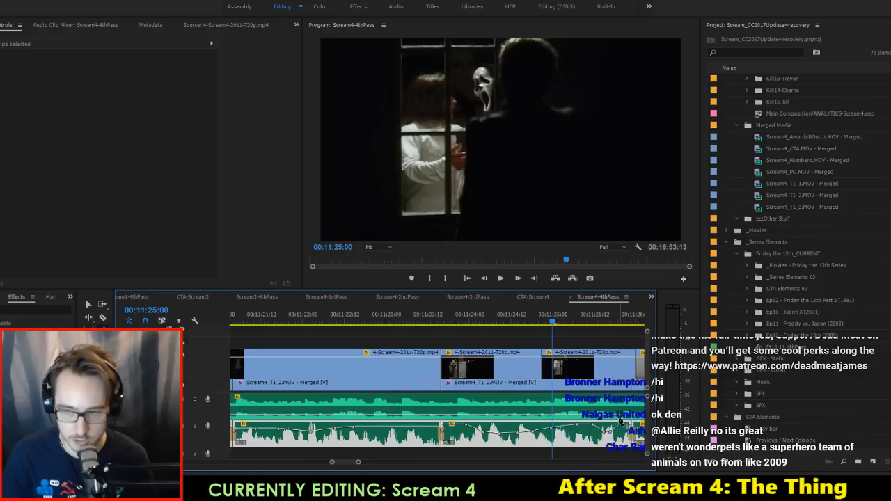
pyautogui.scroll(-2, 613, 430)
pyautogui.click(345, 319)
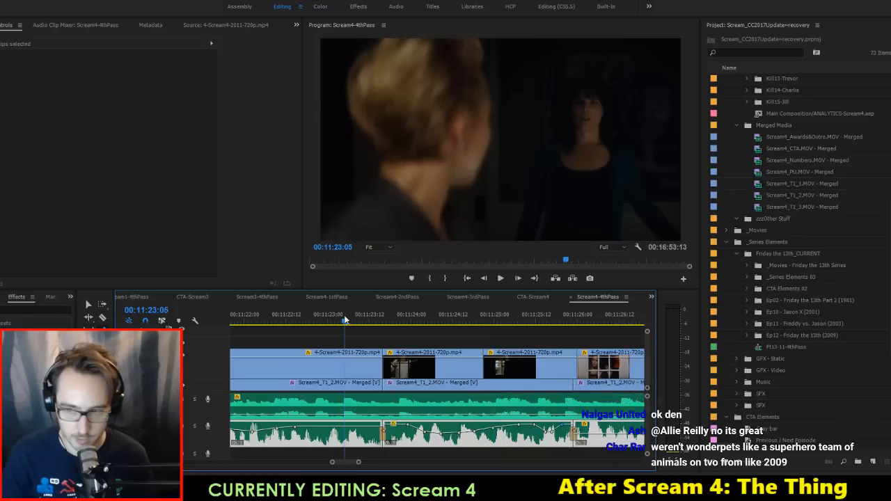
pyautogui.press('space')
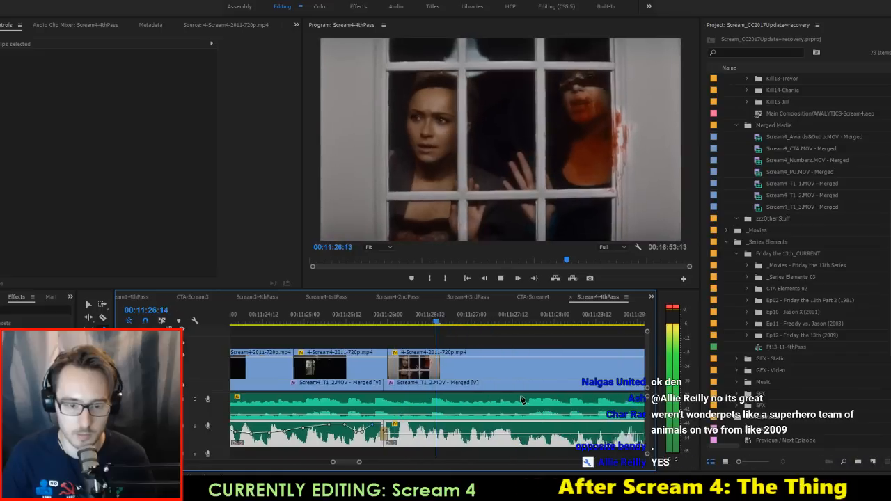
# Step: Keyframe a level dip at the start of the next narration clip, near 00:11:26:11, and replay the passage to 00:11:26:23
pyautogui.press('space')
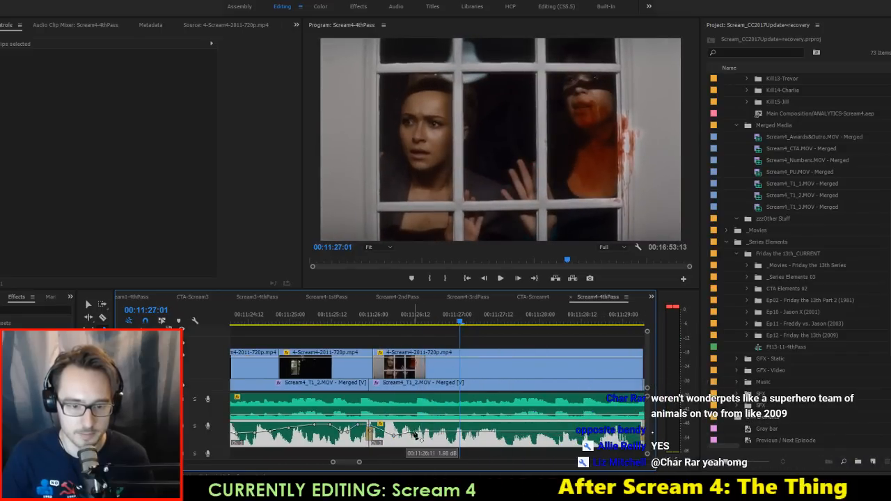
pyautogui.click(336, 317)
pyautogui.press('space')
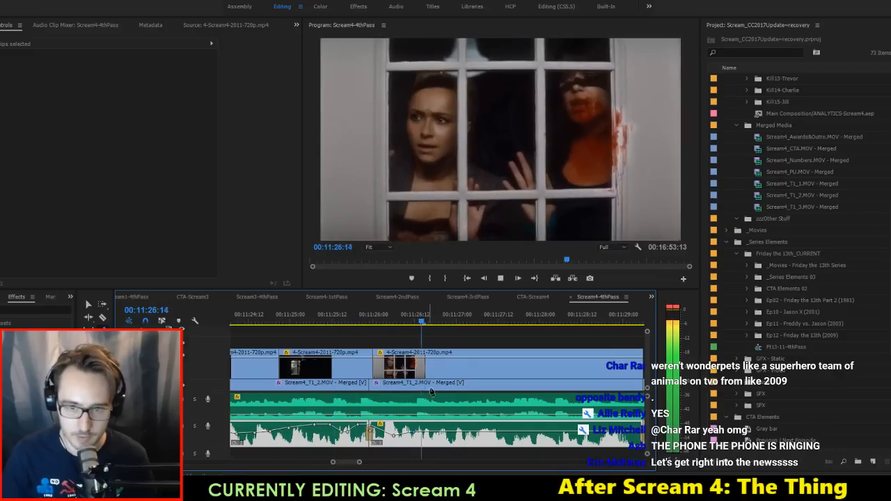
pyautogui.press('space')
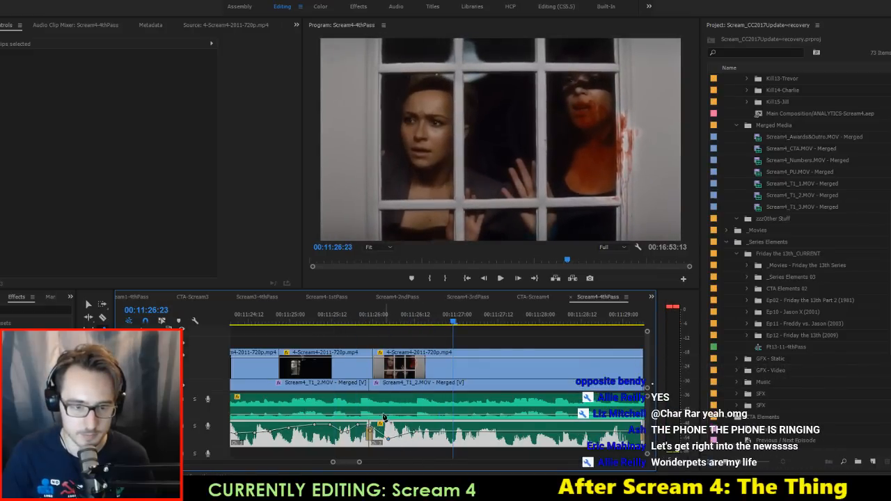
# Step: Replay the passage from about 00:11:25:12 and add level keyframes raising the narration clip's volume around 00:11:27:12
pyautogui.click(337, 320)
pyautogui.press('space')
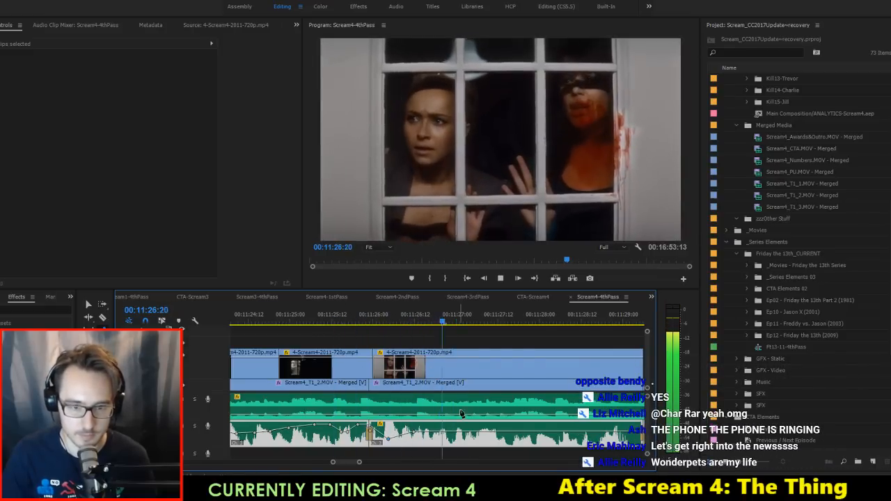
pyautogui.press('space')
pyautogui.scroll(-1, 454, 428)
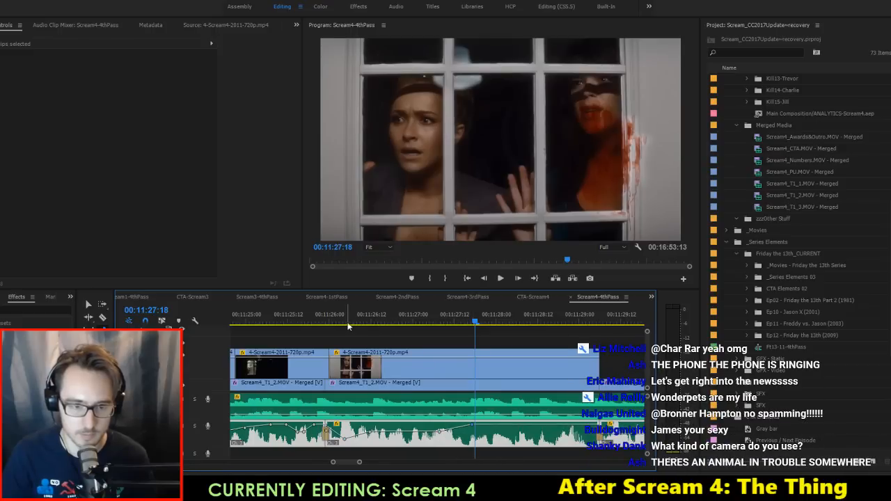
# Step: Keyframe the next narration clip's level between about 00:11:29:12 and 00:11:30:23, save the project, and replay from 00:11:28:18
pyautogui.press('space')
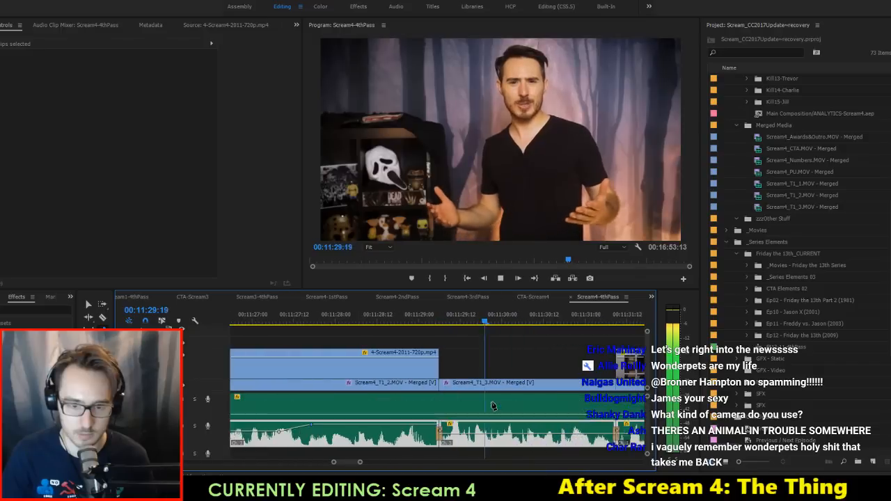
pyautogui.press('space')
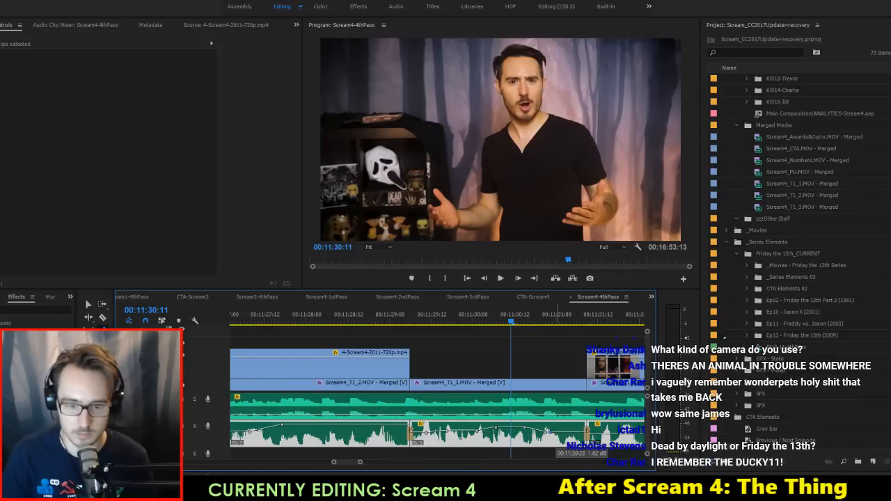
pyautogui.click(369, 319)
pyautogui.hotkey('ctrl', 's')
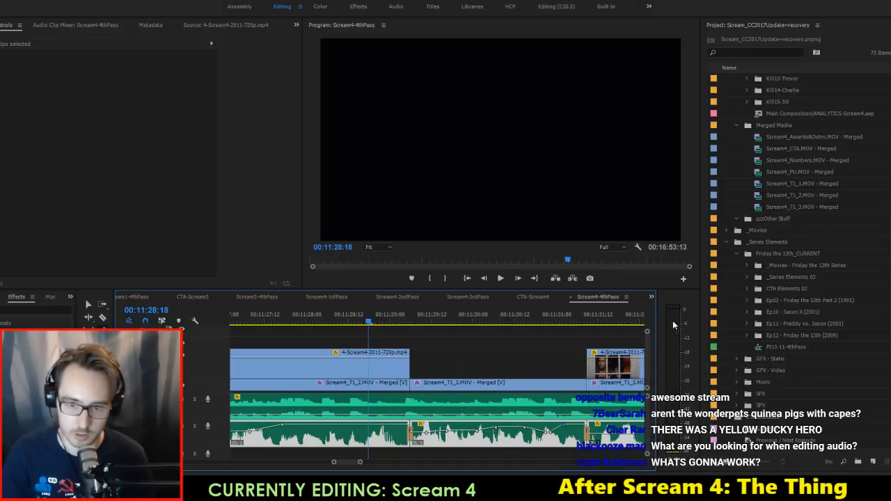
pyautogui.press('space')
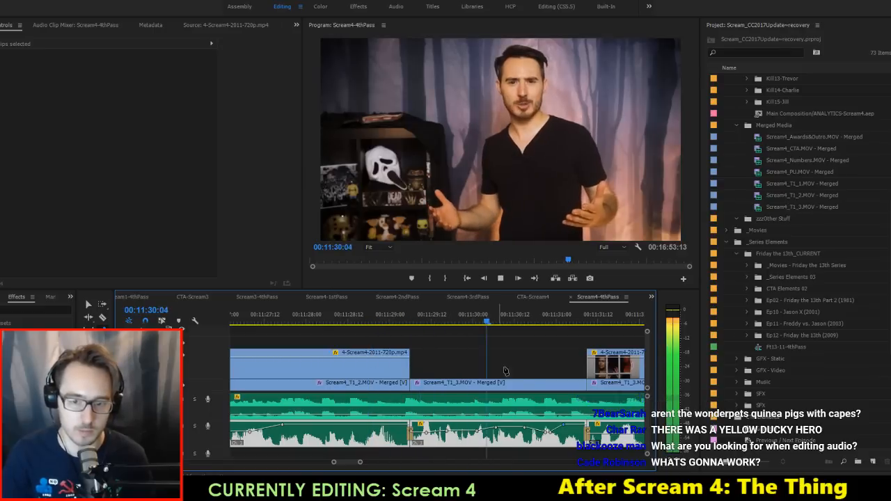
pyautogui.press('space')
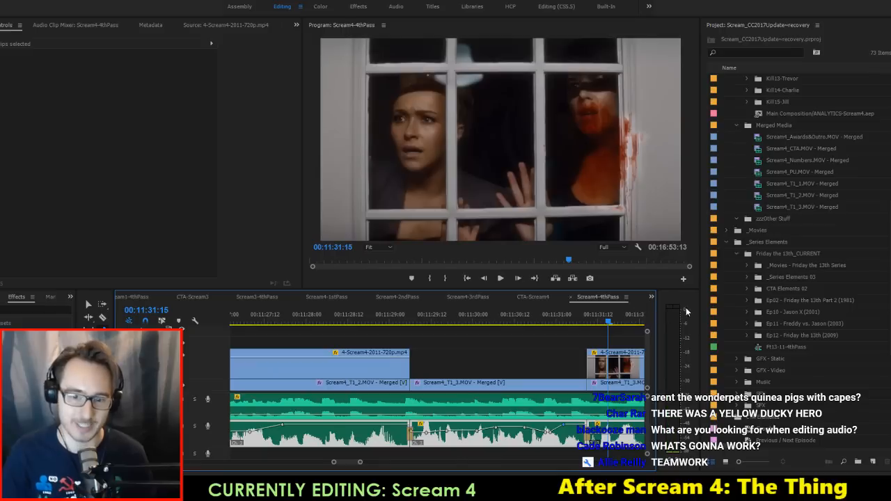
# Step: Add level keyframes near the start of the next narration clip, around 00:11:31:15, and replay on to 00:11:33:21
pyautogui.hscroll(3, 537, 370)
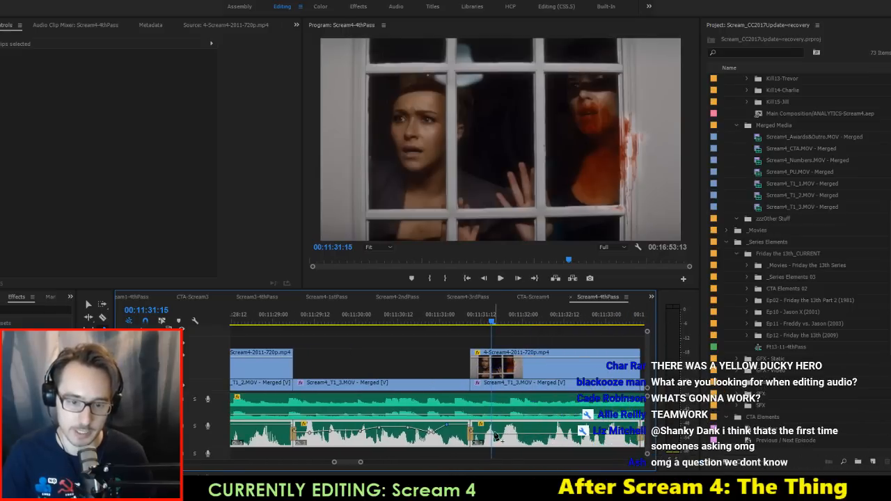
pyautogui.moveTo(493, 436); pyautogui.dragTo(560, 429)
pyautogui.click(510, 435)
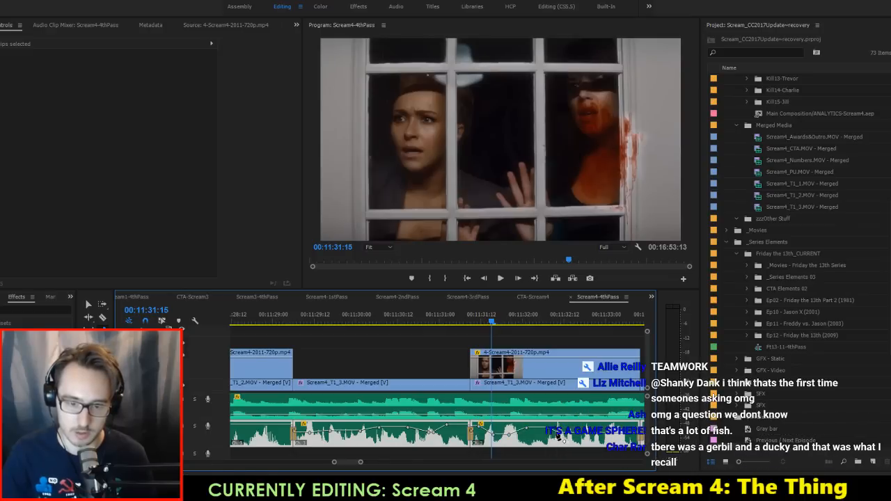
pyautogui.click(444, 320)
pyautogui.press('space')
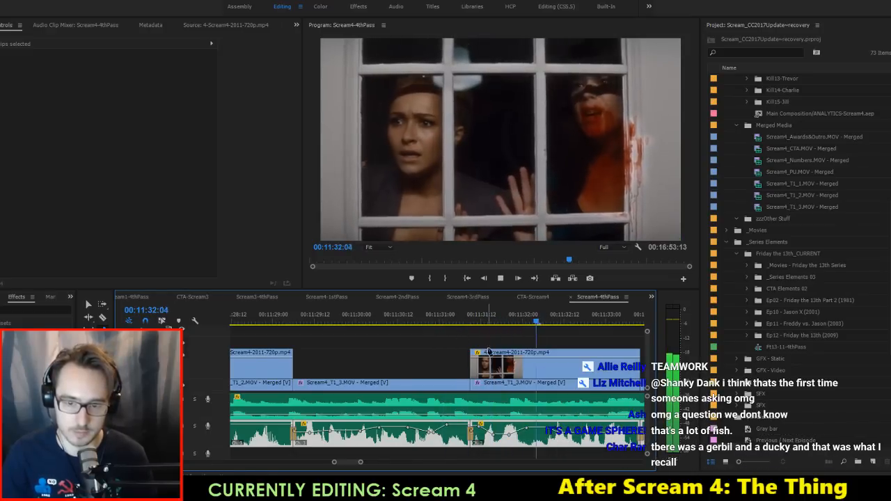
pyautogui.press('space')
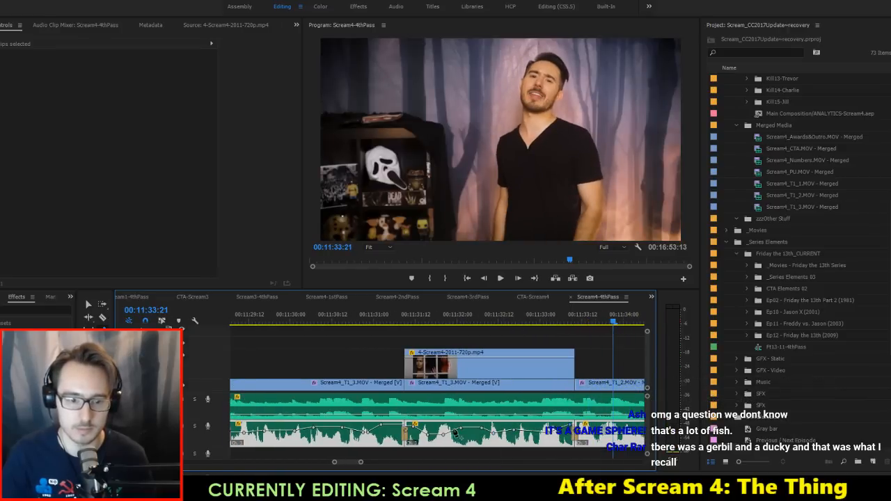
# Step: Replay from about 00:11:30:20 to 00:11:34:21, adding level keyframes across the rest of the narration clip up to 00:11:33:09
pyautogui.click(360, 317)
pyautogui.press('space')
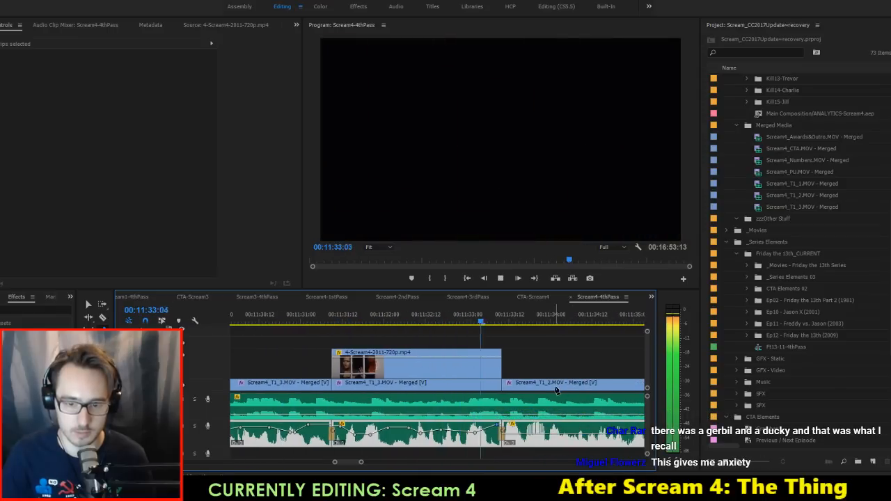
pyautogui.press('space')
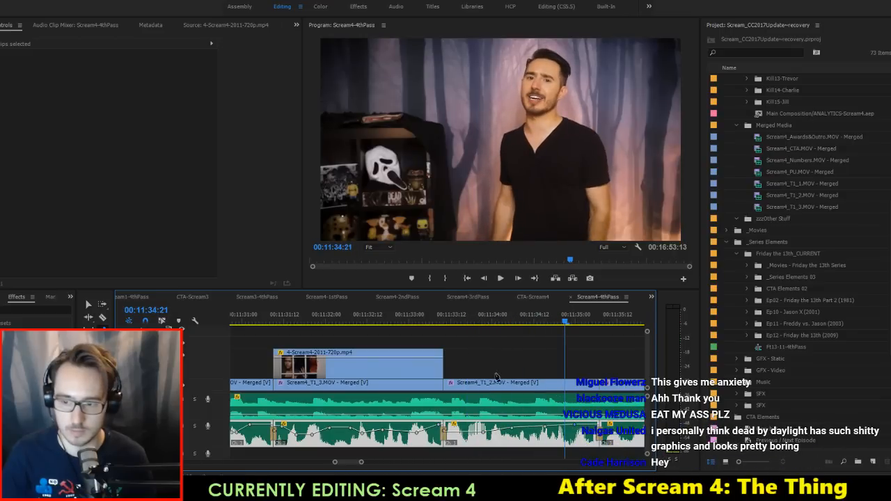
# Step: Replay from about 00:11:33:08 to 00:11:37:10 and keyframe level dips in the two narration clips between 00:11:33:12 and 00:11:36:12
pyautogui.click(433, 322)
pyautogui.press('space')
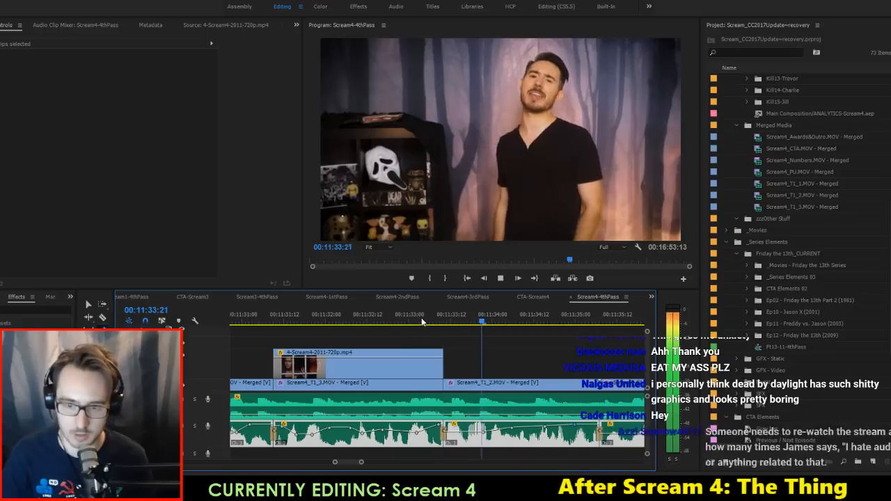
pyautogui.press('space')
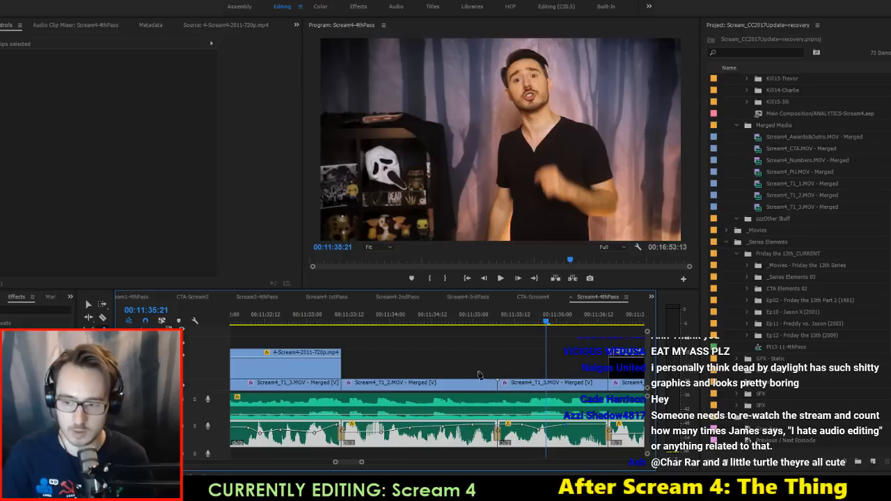
pyautogui.press('space')
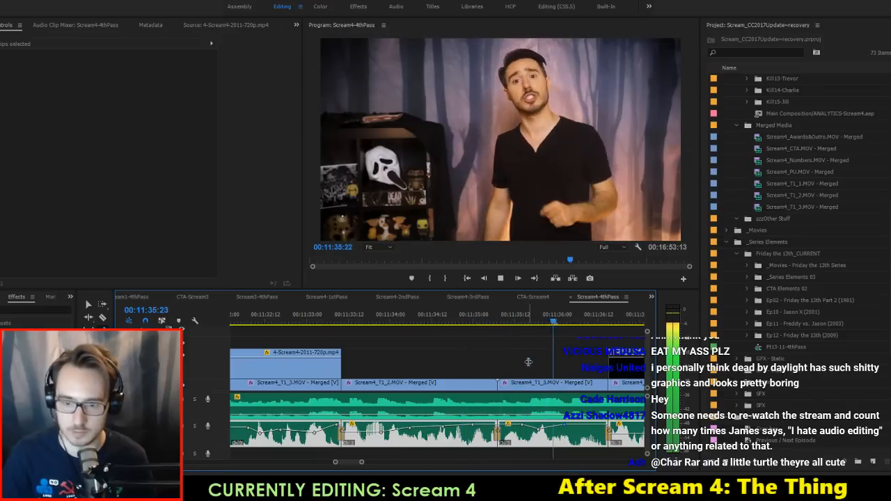
pyautogui.press('space')
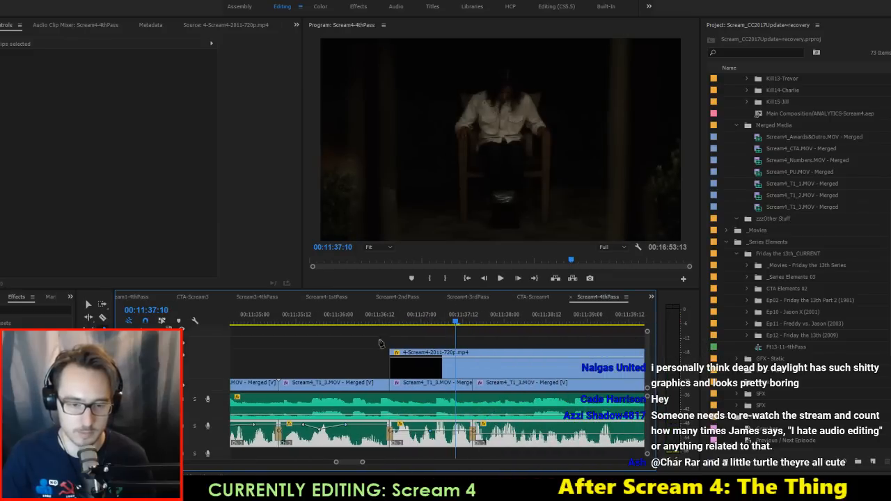
# Step: Keyframe a lower level at the start of the narration clip, near 00:11:36:19, and replay from 00:11:36:09
pyautogui.click(366, 318)
pyautogui.press('space')
pyautogui.press('space')
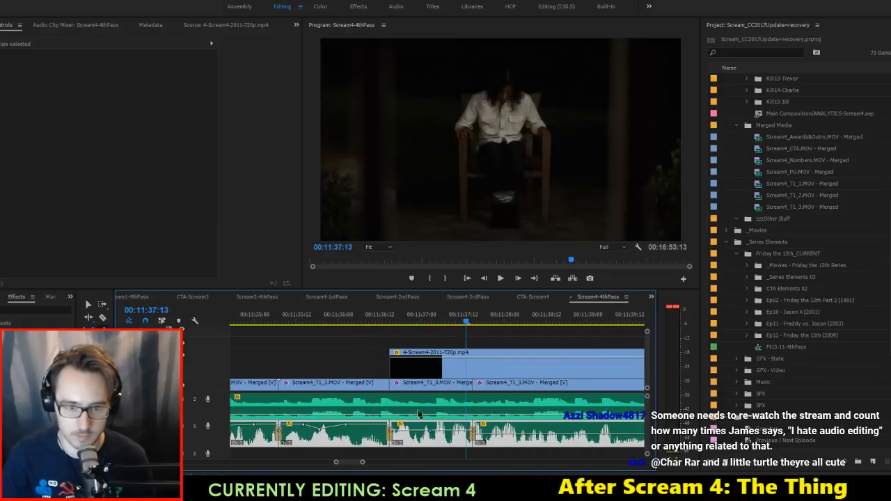
pyautogui.moveTo(406, 429); pyautogui.dragTo(405, 433)
pyautogui.click(369, 318)
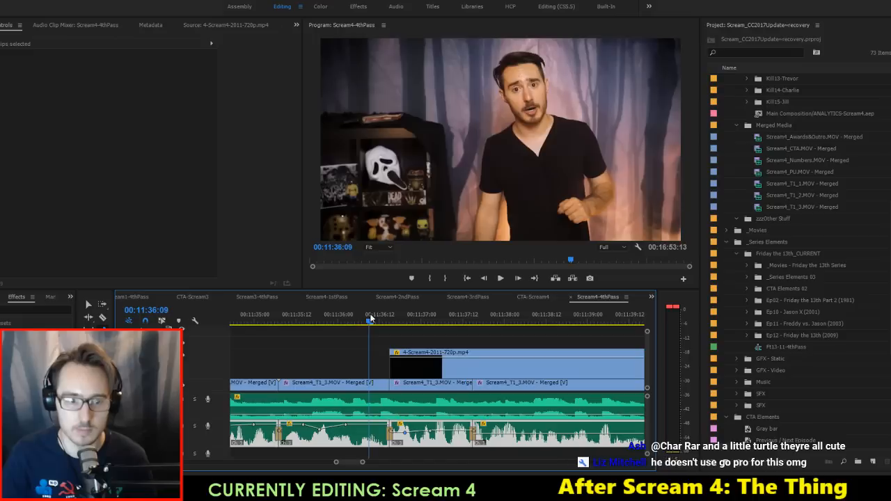
pyautogui.press('space')
pyautogui.press('space')
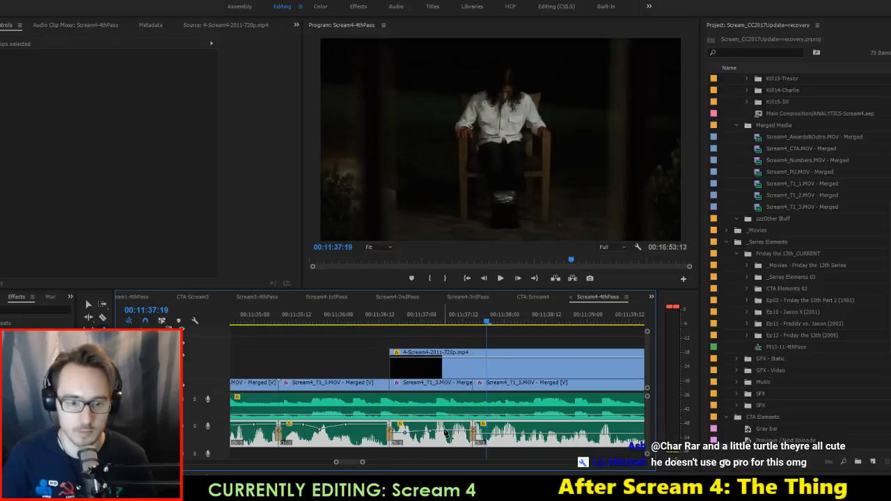
# Step: Shape the rest of that clip's level with keyframes around 00:11:37:00 to 00:11:37:05, replaying the passage after each adjustment
pyautogui.click(389, 317)
pyautogui.press('space')
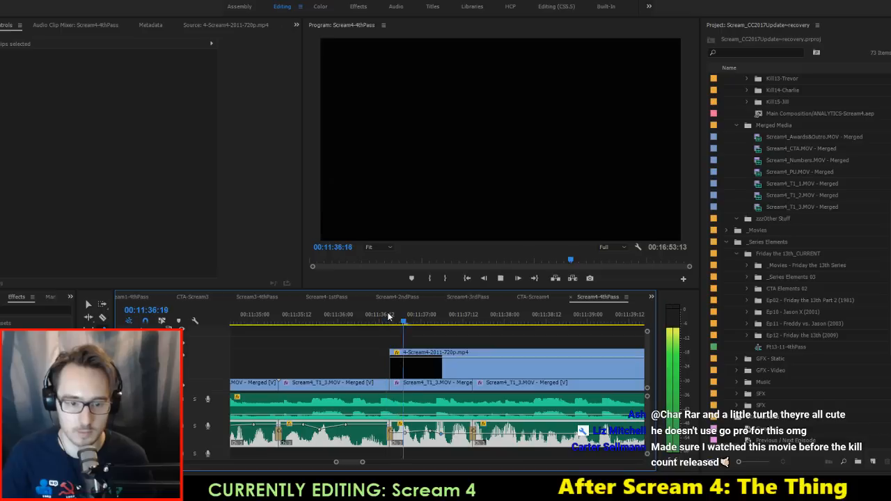
pyautogui.press('space')
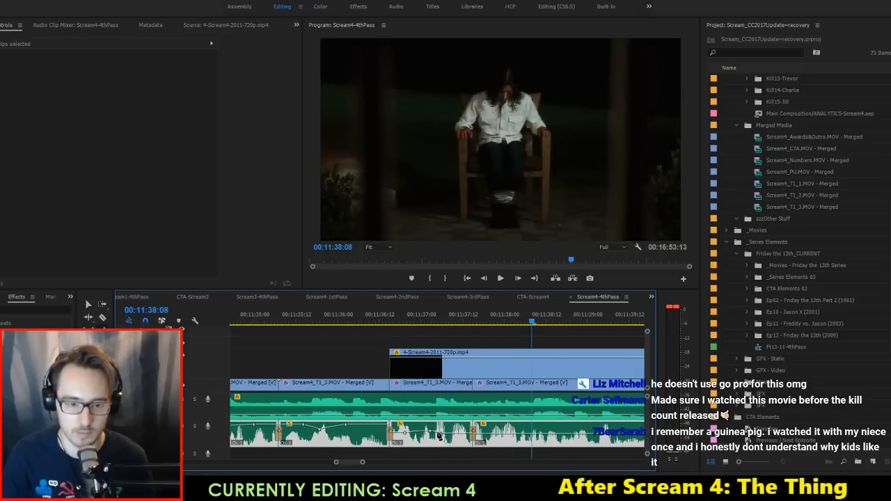
pyautogui.click(403, 316)
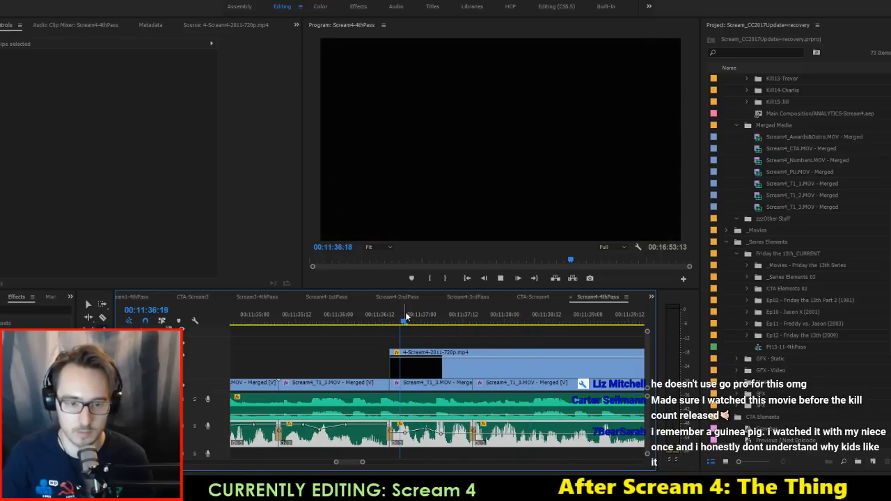
pyautogui.press('space')
pyautogui.press('space')
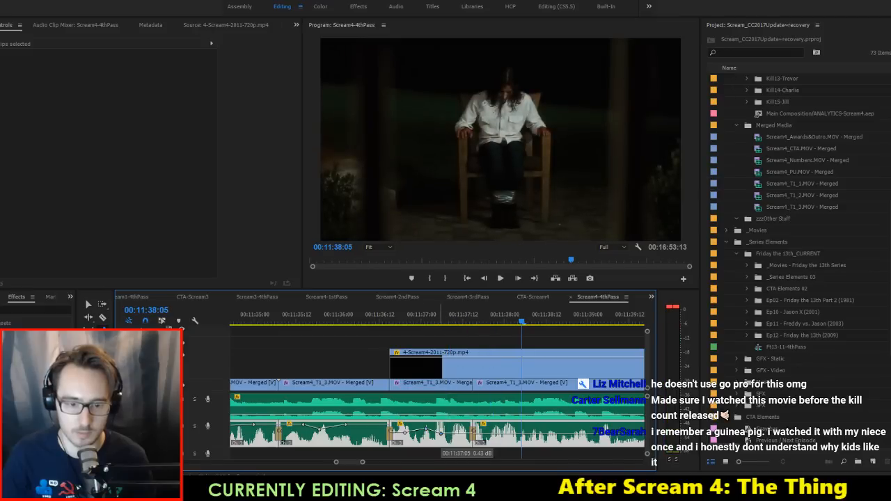
pyautogui.click(404, 317)
pyautogui.press('space')
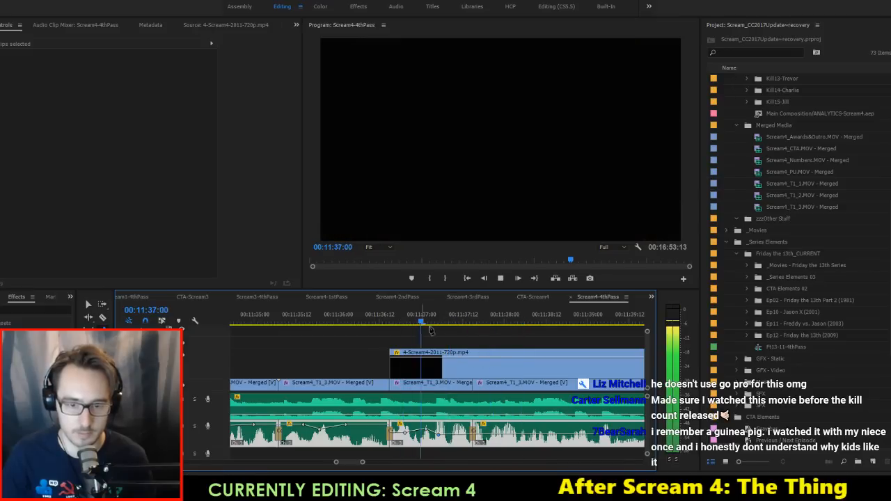
pyautogui.press('space')
# Step: Keyframe the next narration clip's level to rise until about 00:11:38:06 and replay from 00:11:37:05 to about 00:11:39:02
pyautogui.moveTo(506, 436); pyautogui.dragTo(525, 423)
pyautogui.click(449, 315)
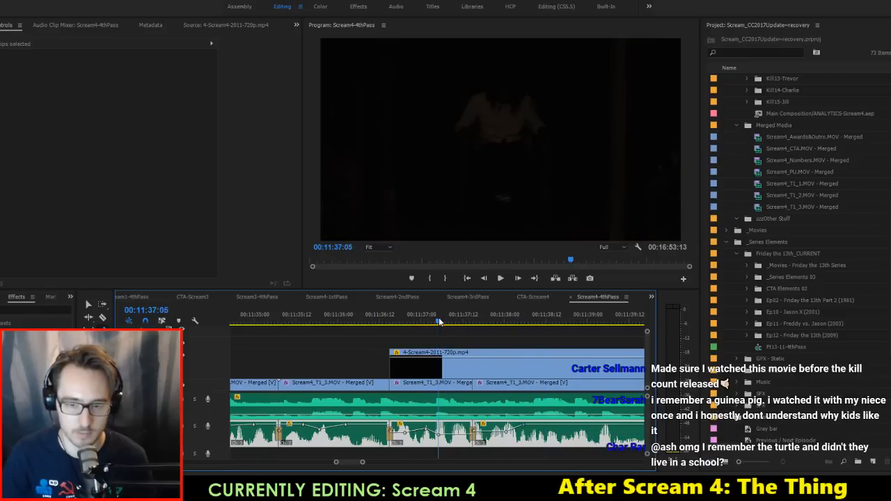
pyautogui.press('space')
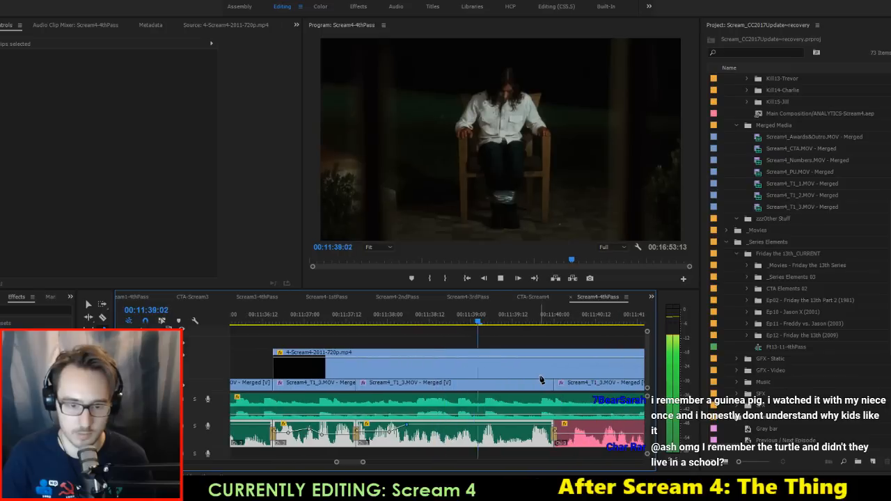
pyautogui.press('space')
# Step: Keyframe a level dip around 00:11:39:05 in the same narration clip and replay from about 00:11:38:17 to 00:11:41:14
pyautogui.click(414, 425)
pyautogui.moveTo(430, 424); pyautogui.dragTo(430, 432)
pyautogui.click(413, 314)
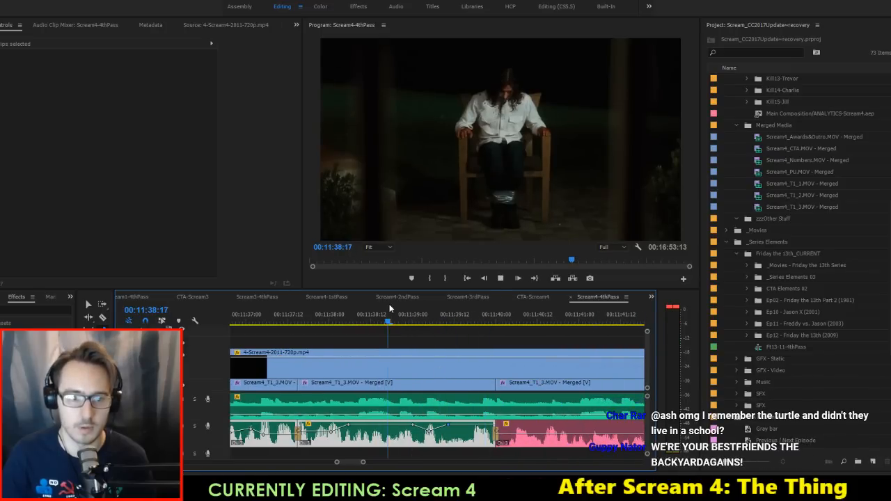
pyautogui.press('space')
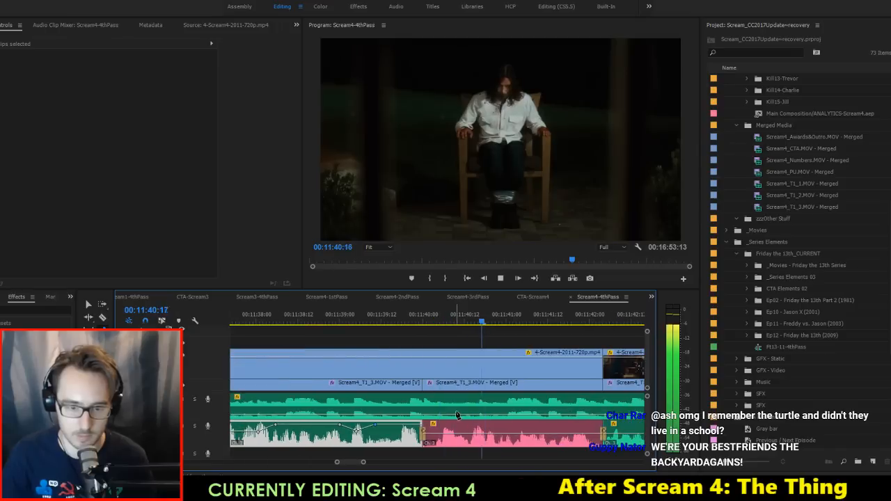
pyautogui.press('space')
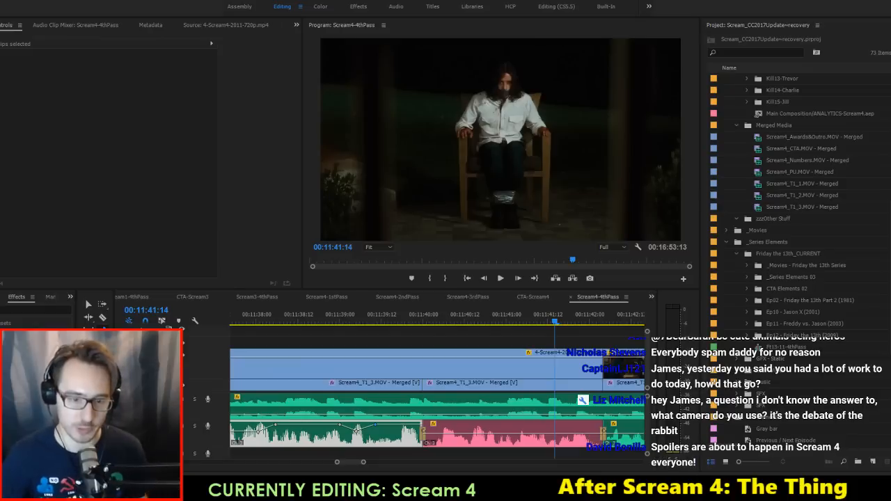
# Step: Move the playhead to the next cut at 00:11:42:04, save the project, and play on to 00:11:42:18
pyautogui.scroll(-3, 498, 340)
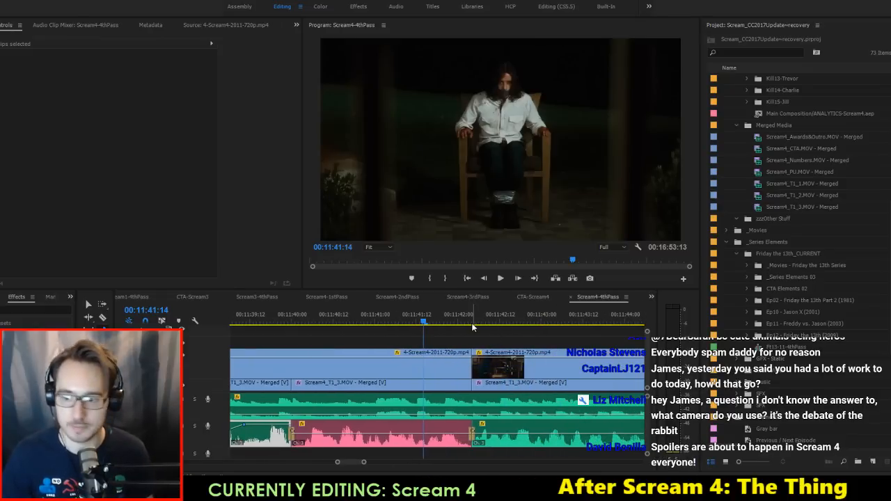
pyautogui.click(472, 326)
pyautogui.hotkey('ctrl', 's')
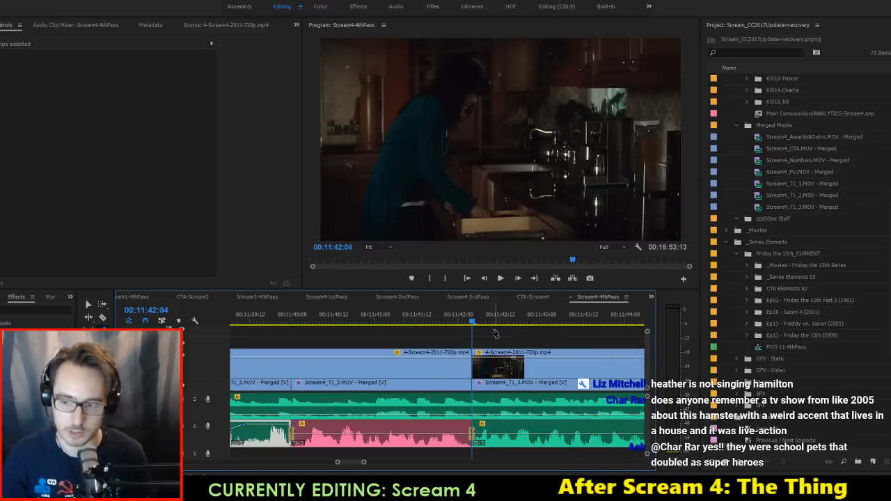
pyautogui.scroll(-5, 495, 333)
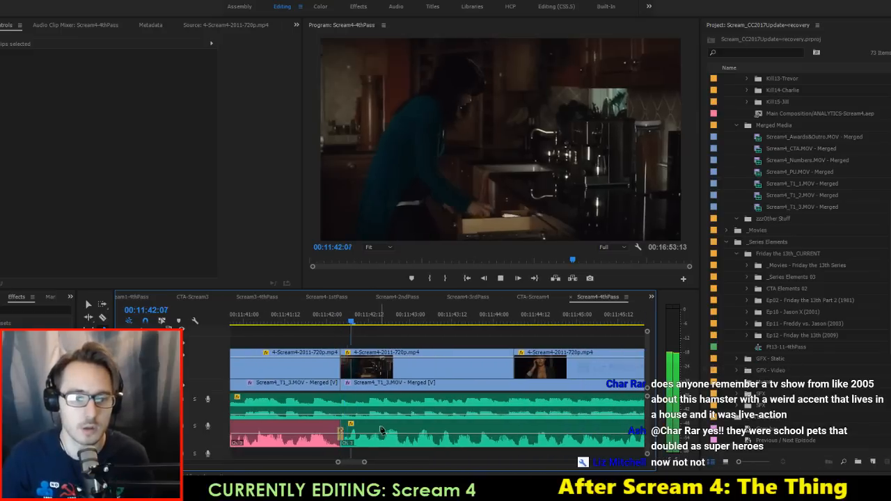
pyautogui.press('space')
# Step: Adjust the audio gain of the three narration clips that follow the cut at 00:11:42:04
pyautogui.press('-')
pyautogui.press('-')
pyautogui.press('-')
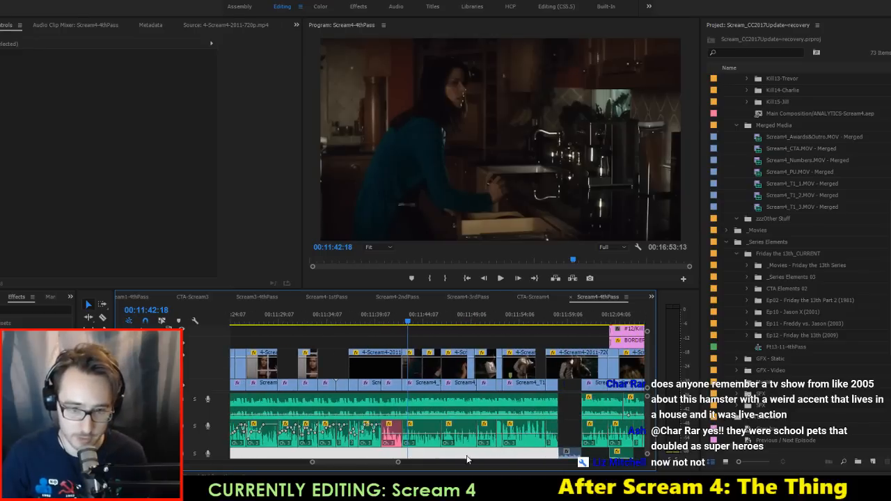
pyautogui.moveTo(486, 455); pyautogui.dragTo(423, 437)
pyautogui.press('g')
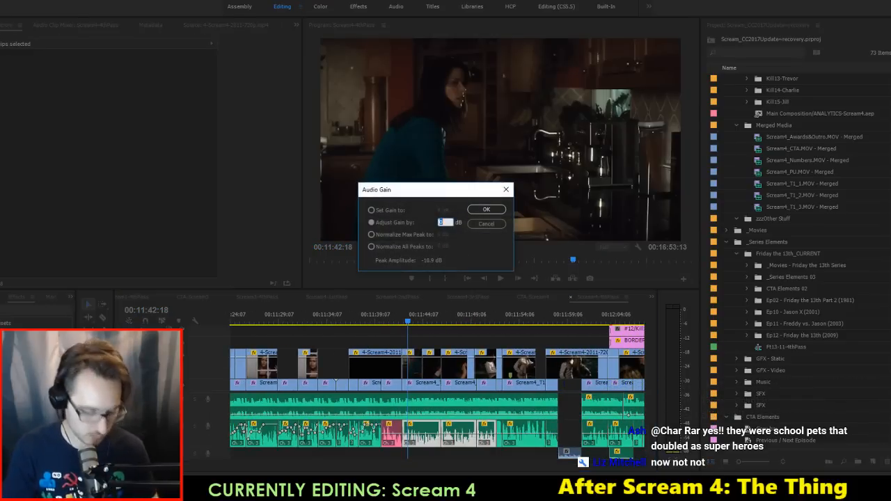
pyautogui.press('Return')
pyautogui.press('=')
pyautogui.scroll(4, 426, 430)
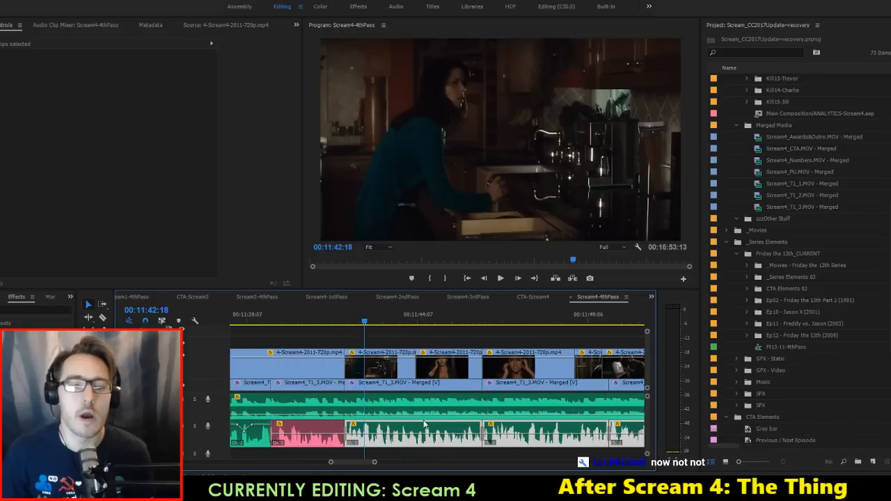
# Step: Play from the 00:11:42:04 cut to 00:11:43:07, keyframe that narration clip's level to rise from about 00:11:43:00 to its end, and save
pyautogui.click(339, 454)
pyautogui.press('Up')
pyautogui.press('space')
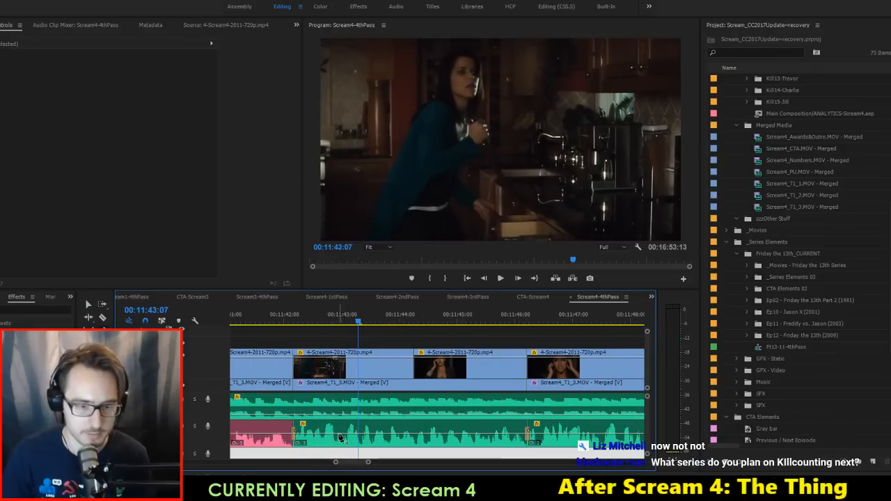
pyautogui.click(352, 437)
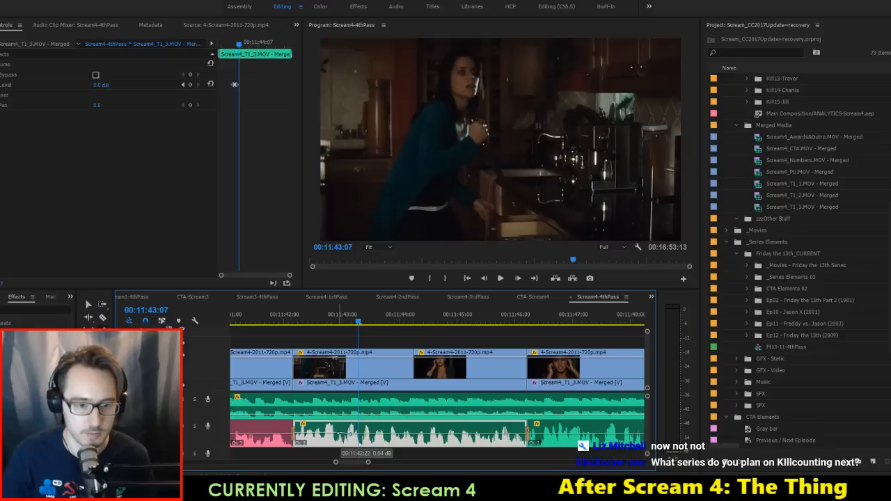
pyautogui.keyDown('ctrl'); pyautogui.click(372, 436); pyautogui.keyUp('ctrl')
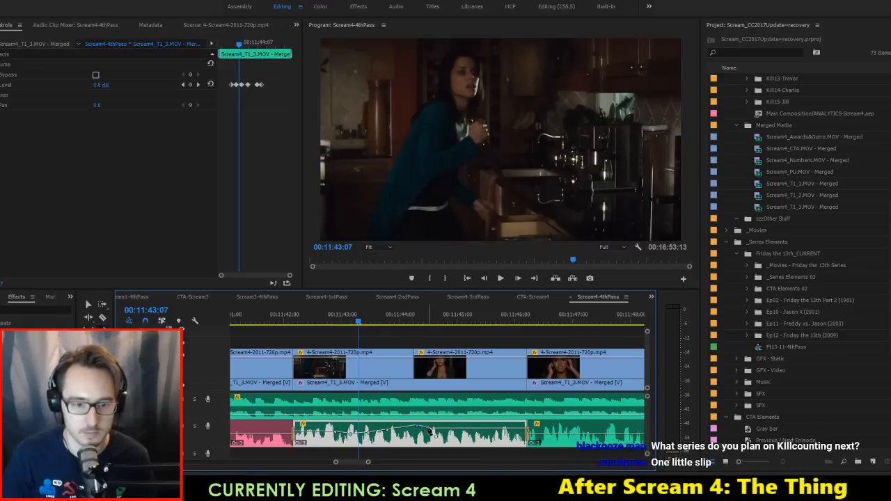
pyautogui.moveTo(418, 426); pyautogui.dragTo(470, 426)
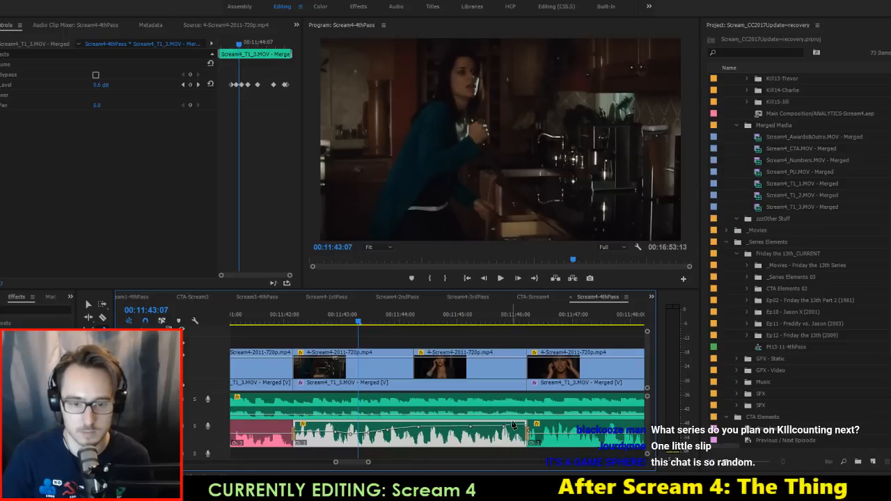
pyautogui.hotkey('ctrl', 's')
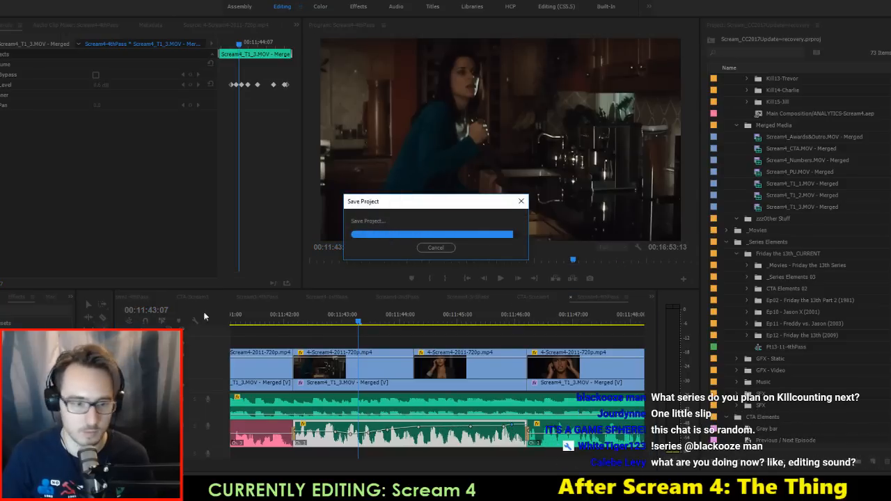
# Step: Raise the level near the start of the same narration clip around 00:11:42:16 with keyframes, replaying from 00:11:41:19 before and after
pyautogui.click(274, 319)
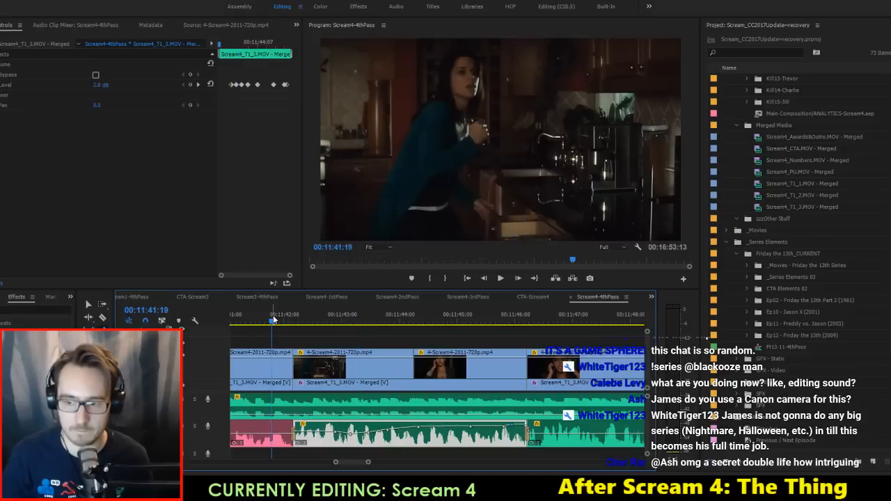
pyautogui.press('space')
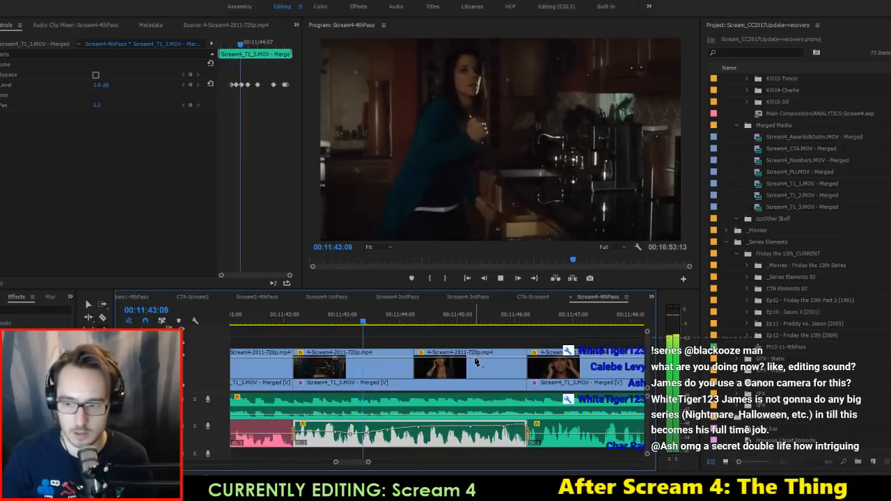
pyautogui.press('space')
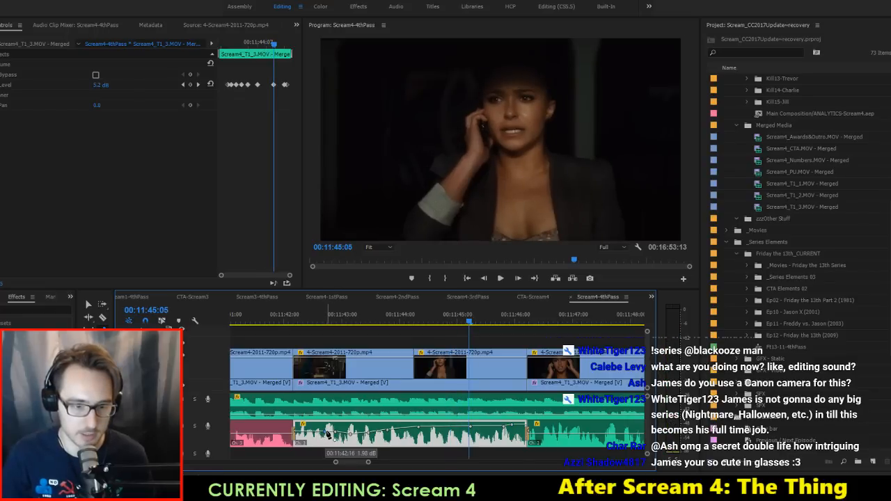
pyautogui.moveTo(323, 432); pyautogui.dragTo(324, 428)
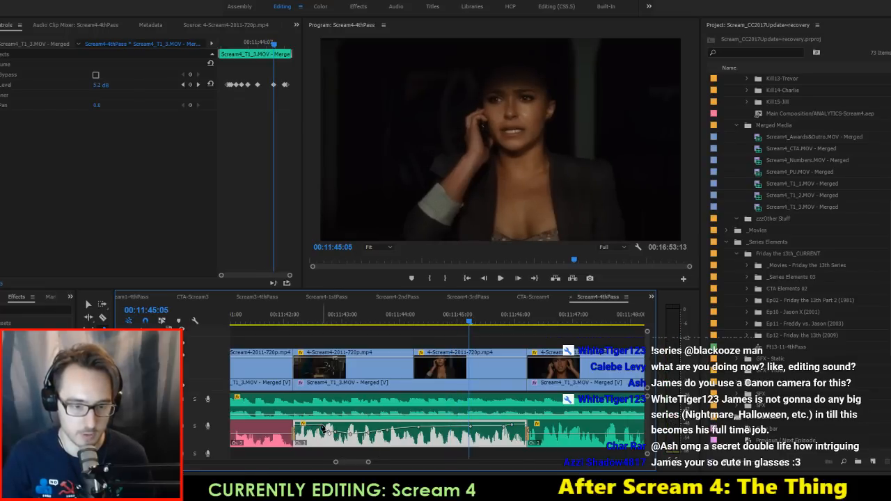
pyautogui.click(272, 325)
pyautogui.press('space')
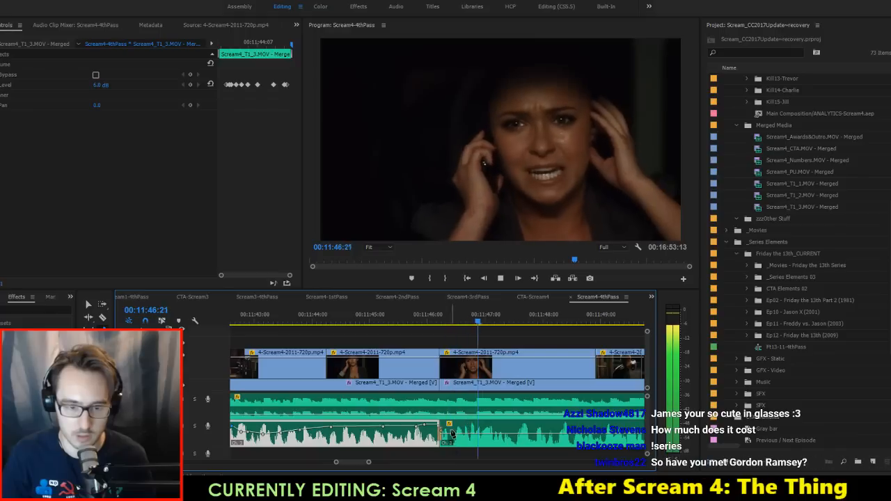
pyautogui.press('space')
# Step: Keyframe a level rise at the start of the next narration clip near 00:11:46:13 and replay from 00:11:45:17 to 00:11:48:07
pyautogui.click(451, 433)
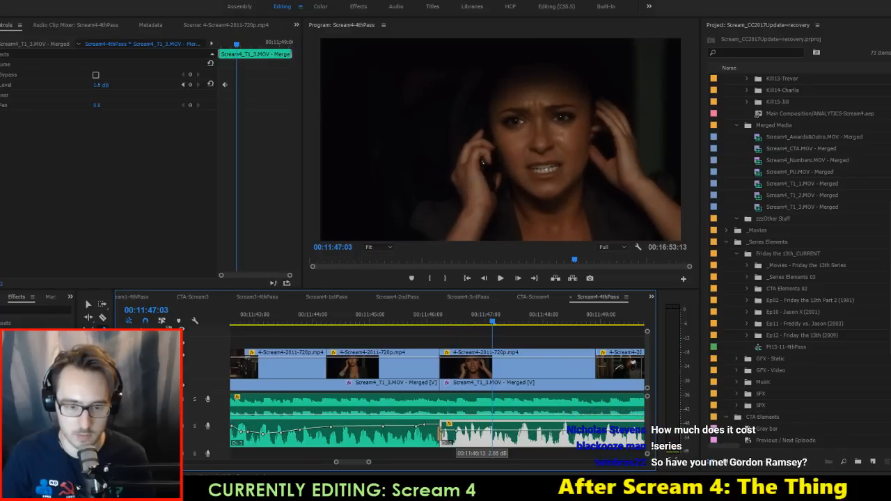
pyautogui.click(410, 321)
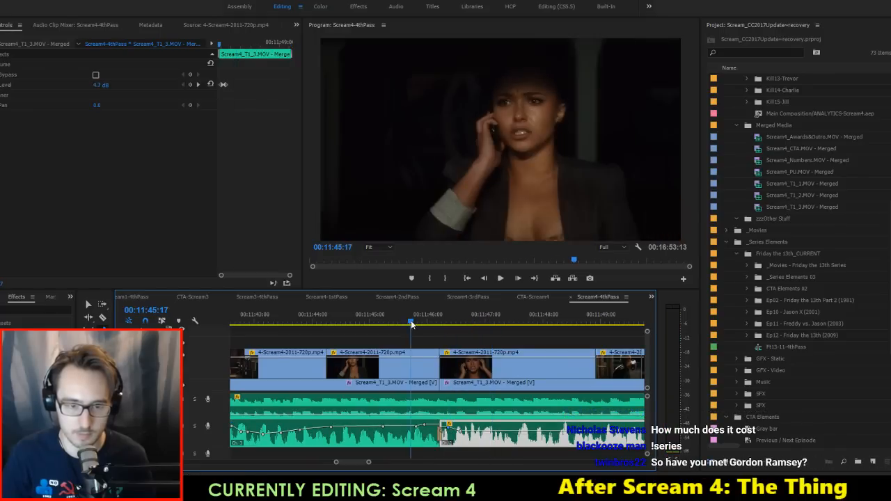
pyautogui.press('space')
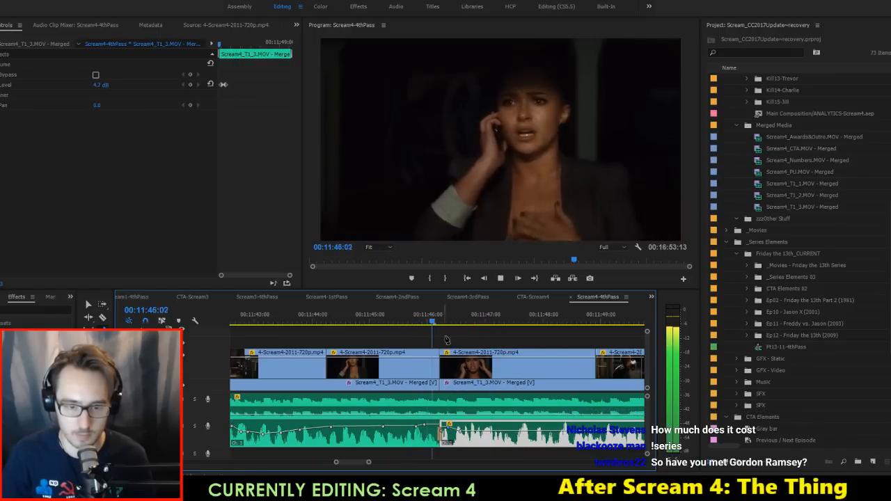
pyautogui.press('space')
# Step: Keyframe that clip's level back down just after 00:11:47:05 and replay the passage to 00:11:48:15
pyautogui.keyDown('ctrl'); pyautogui.click(499, 435); pyautogui.keyUp('ctrl')
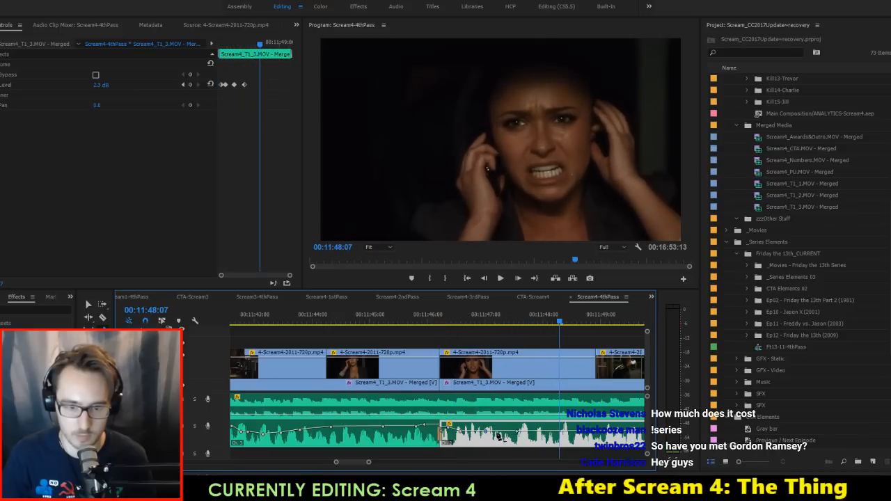
pyautogui.click(478, 318)
pyautogui.press('space')
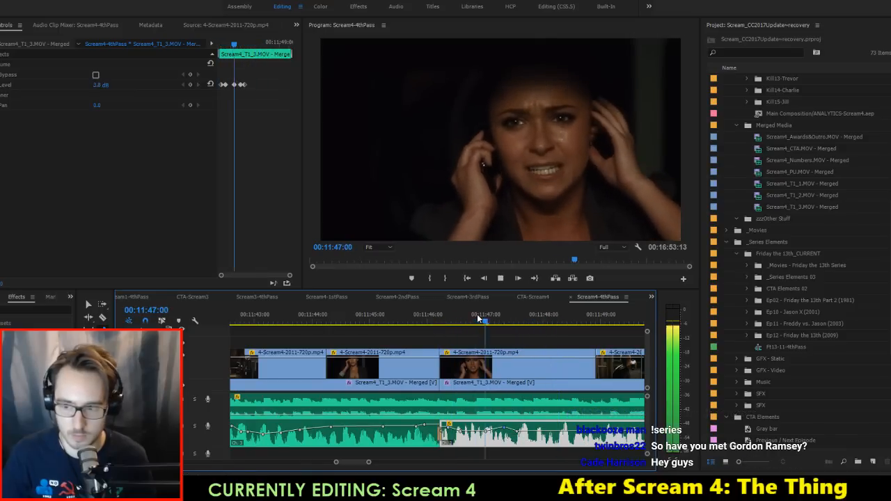
pyautogui.scroll(-1, 545, 400)
pyautogui.press('space')
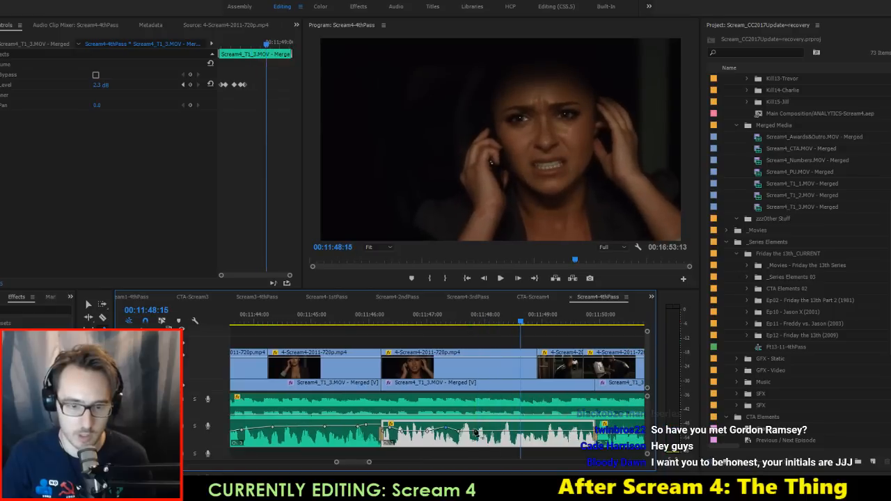
# Step: Shape the rest of the same clip's level with keyframes up to its end near 00:11:49:20 and replay through to 00:11:50:17
pyautogui.moveTo(466, 437); pyautogui.dragTo(519, 426)
pyautogui.click(494, 427)
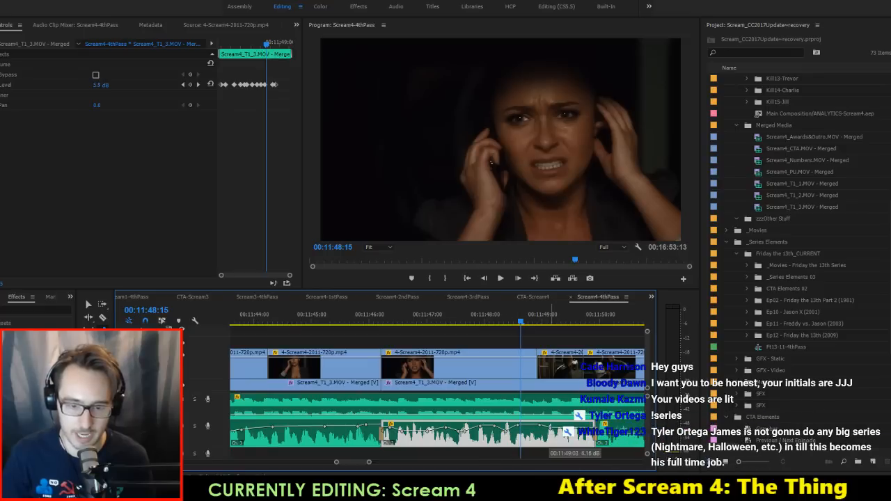
pyautogui.click(569, 433)
pyautogui.scroll(-2, 446, 346)
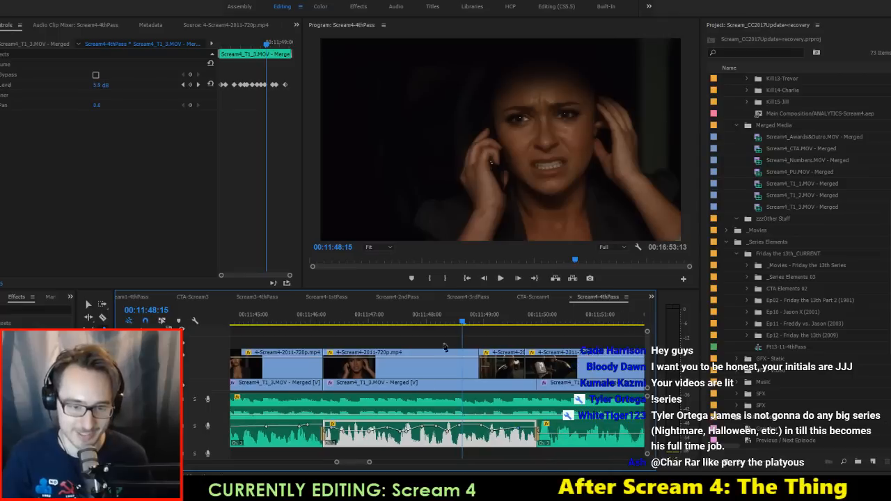
pyautogui.click(353, 315)
pyautogui.press('space')
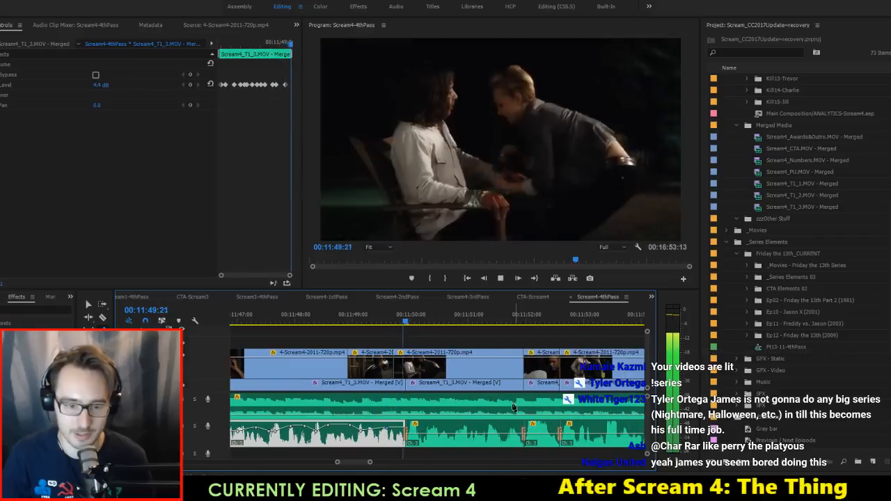
pyautogui.press('space')
# Step: Keyframe the next narration clip's level up to 5.2 dB with a drop near its end, and replay to 00:11:51:02
pyautogui.moveTo(414, 436); pyautogui.dragTo(417, 427)
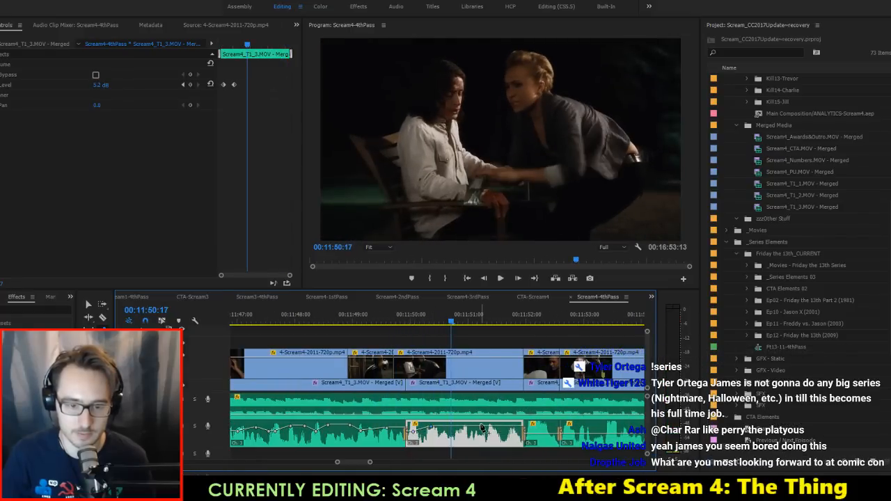
pyautogui.click(370, 323)
pyautogui.press('space')
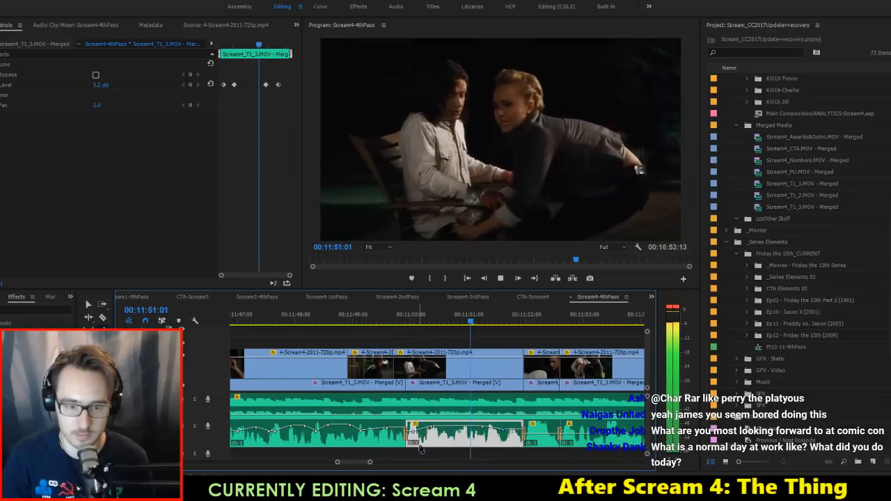
pyautogui.press('space')
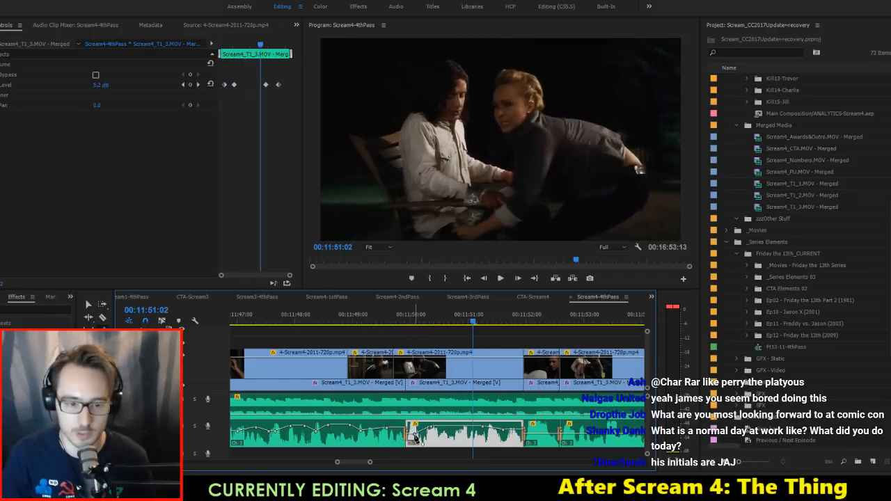
# Step: Add a level keyframe at the very start of the same clip and replay from 00:11:49:04 past 00:11:52:13
pyautogui.click(408, 434)
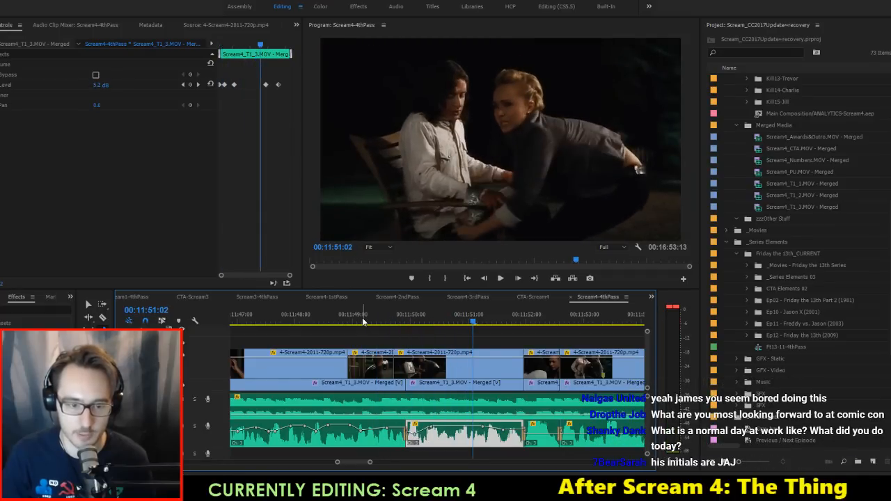
pyautogui.click(362, 320)
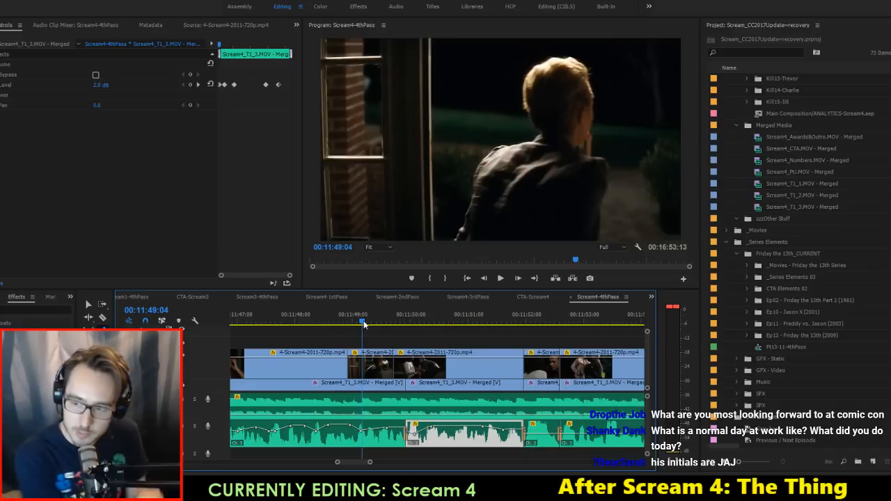
pyautogui.press('space')
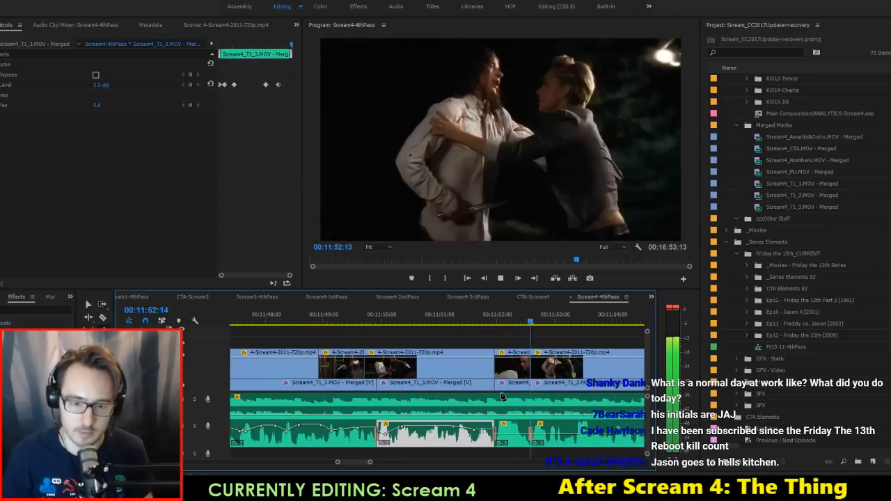
pyautogui.press('space')
# Step: Keyframe the short narration clip after 00:11:52:00 to rise to about 4.7 dB at its end, replaying the passage before and after
pyautogui.click(436, 315)
pyautogui.press('space')
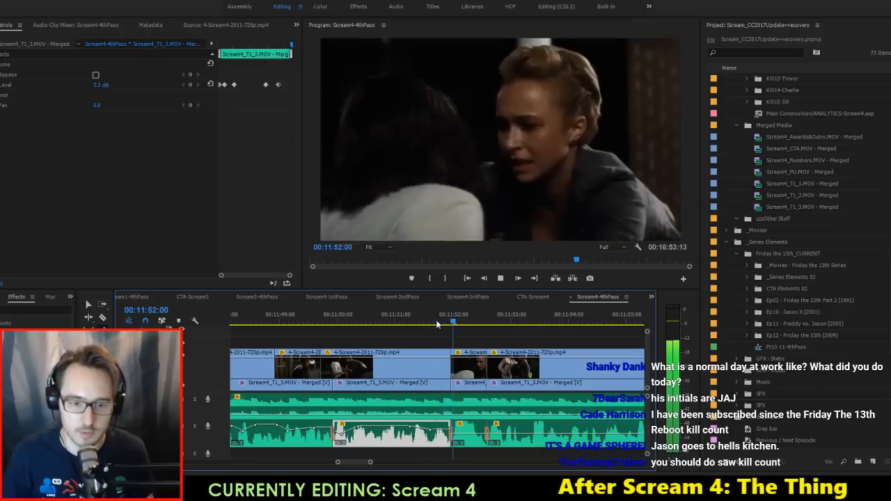
pyautogui.press('space')
pyautogui.click(481, 433)
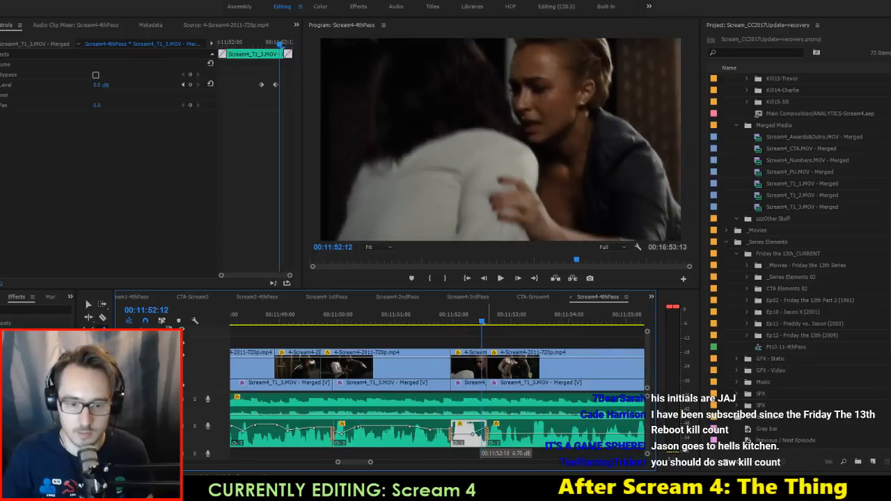
pyautogui.click(437, 319)
pyautogui.press('space')
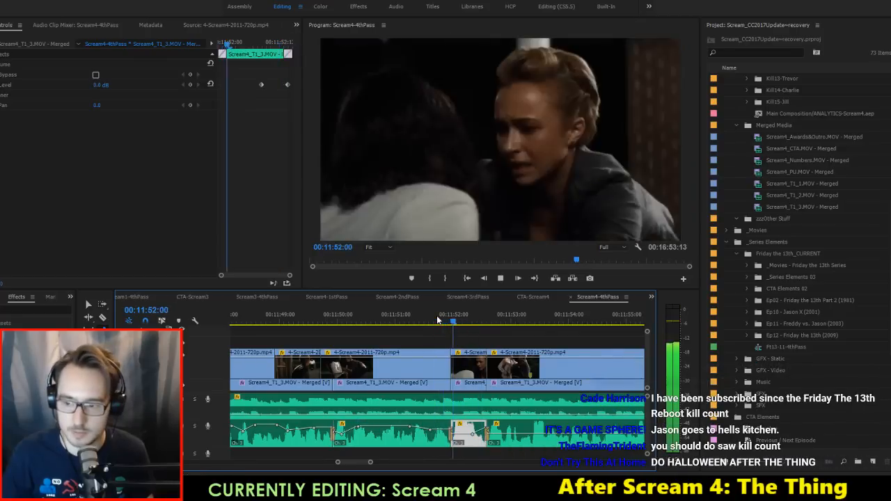
pyautogui.press('space')
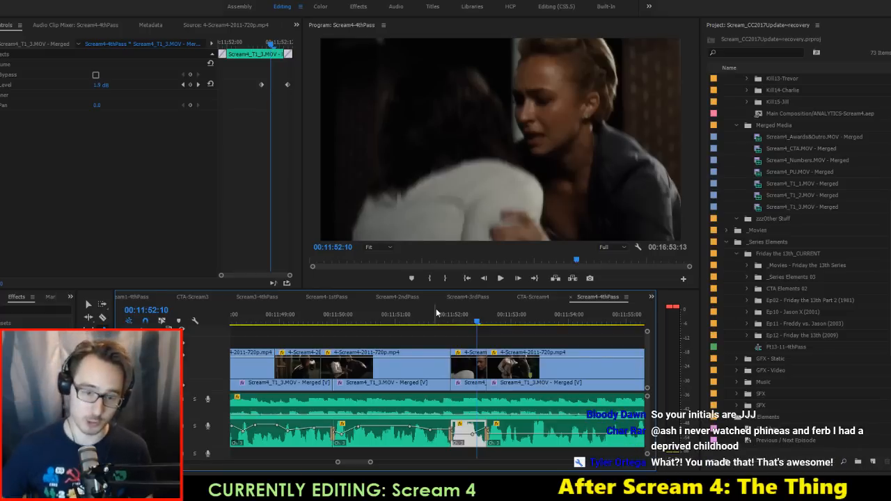
# Step: Keyframe the opening of the narration clip after 00:11:52:15 up to 3.7 dB near 00:11:53:04, and replay to 00:11:53:21
pyautogui.click(435, 322)
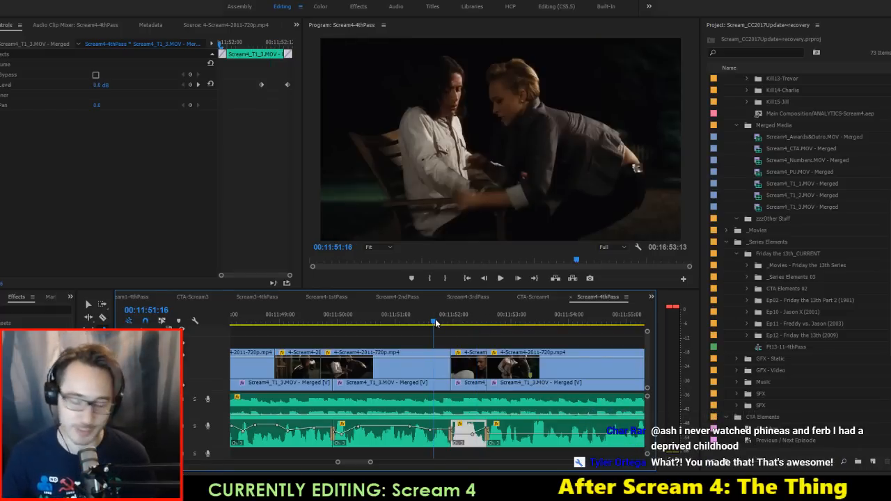
pyautogui.press('space')
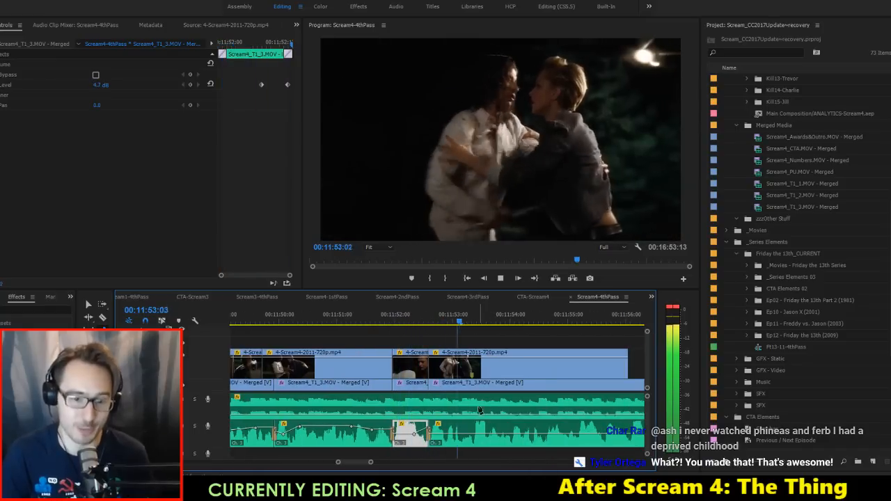
pyautogui.press('space')
pyautogui.click(437, 435)
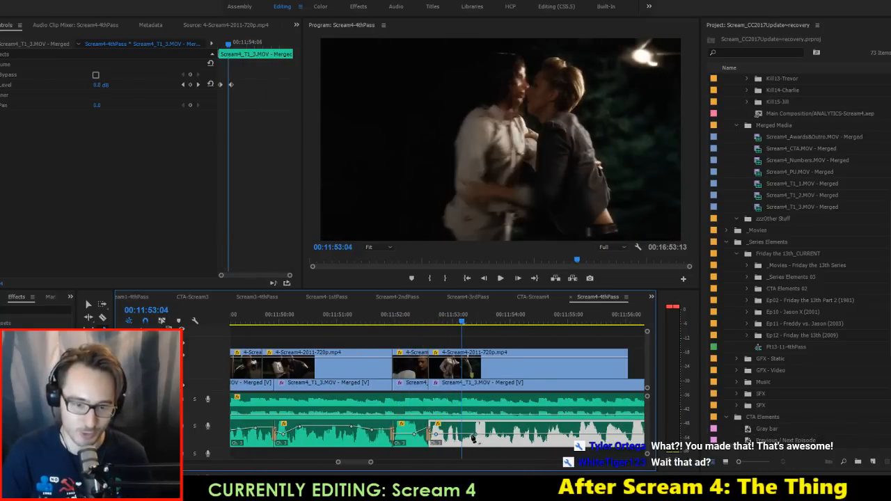
pyautogui.moveTo(456, 434); pyautogui.dragTo(456, 430)
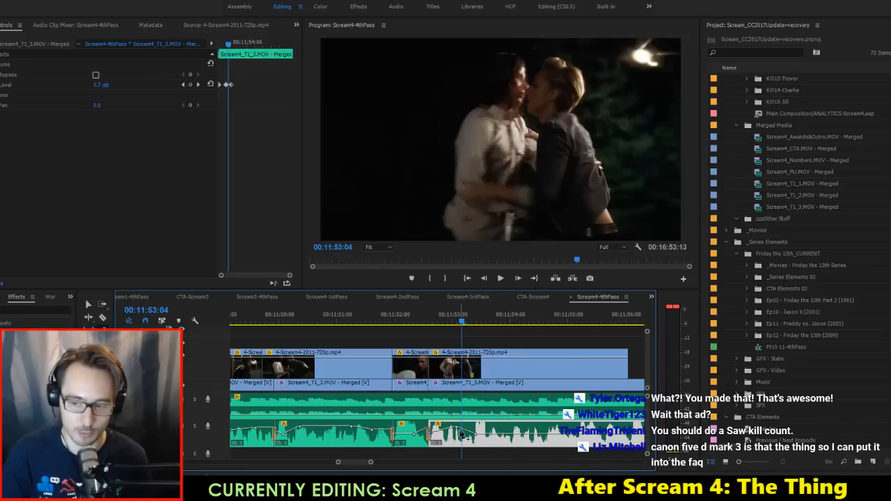
pyautogui.scroll(-2, 477, 429)
pyautogui.click(351, 315)
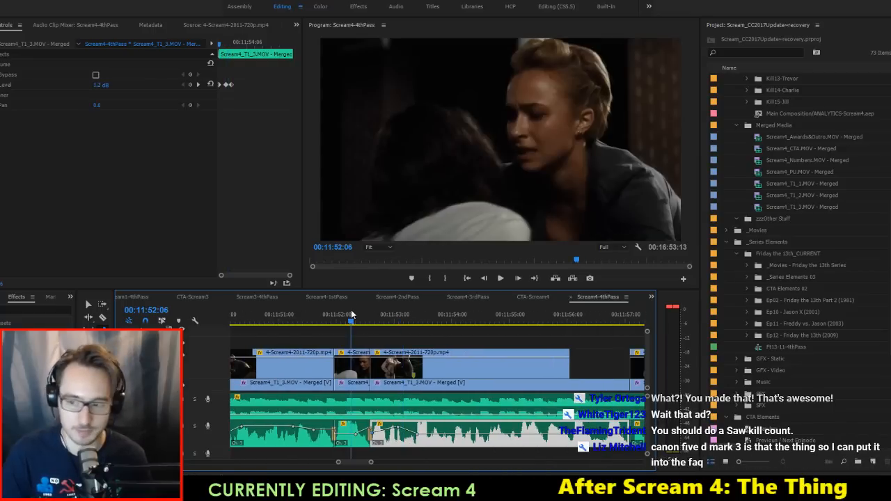
pyautogui.press('space')
pyautogui.press('space')
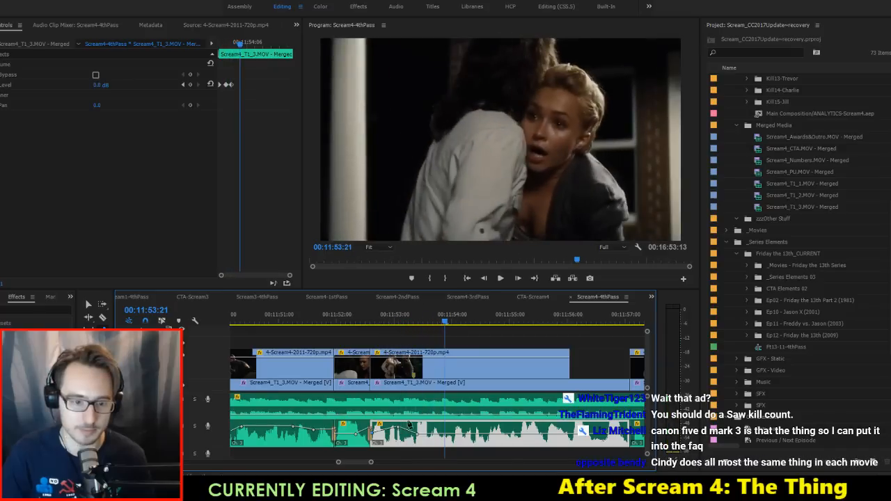
# Step: Keyframe the same clip's level up to about 4.4 dB near 00:11:54:05 and down to -0.9 dB after 00:11:55:00, saving and replaying to 00:11:57:02
pyautogui.moveTo(437, 432); pyautogui.dragTo(436, 431)
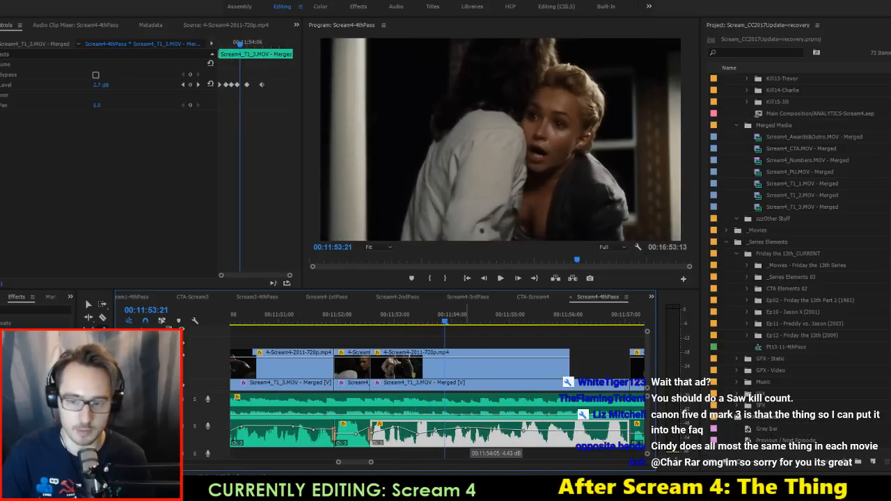
pyautogui.hotkey('ctrl', 's')
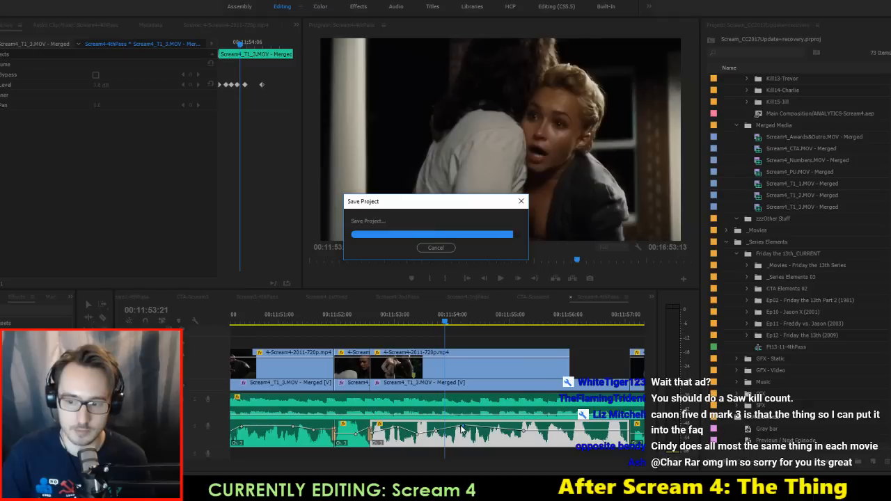
pyautogui.scroll(-2, 432, 394)
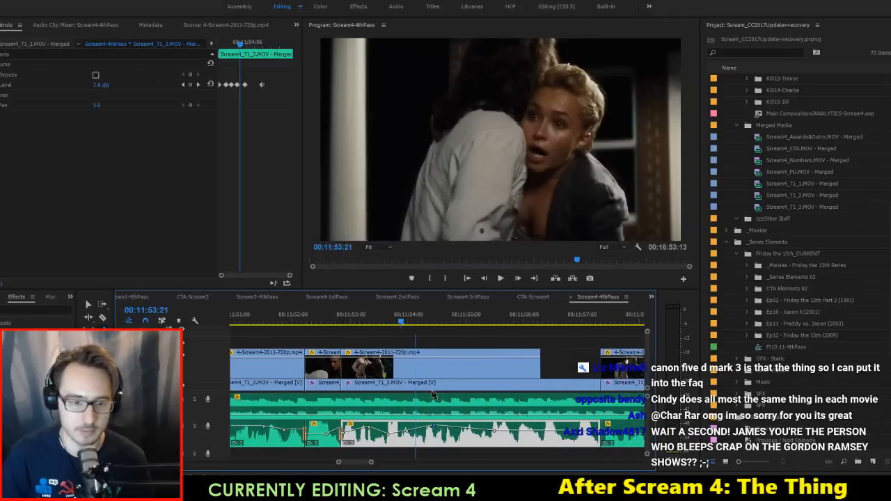
pyautogui.click(304, 312)
pyautogui.press('space')
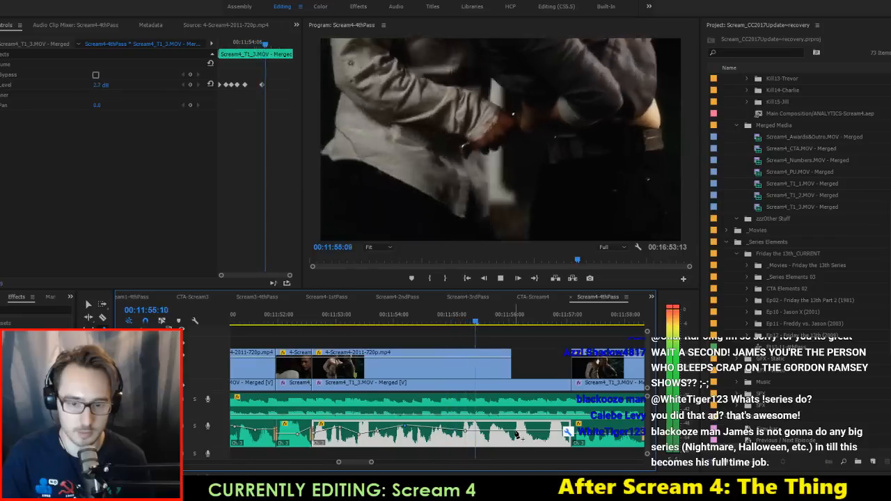
pyautogui.press('space')
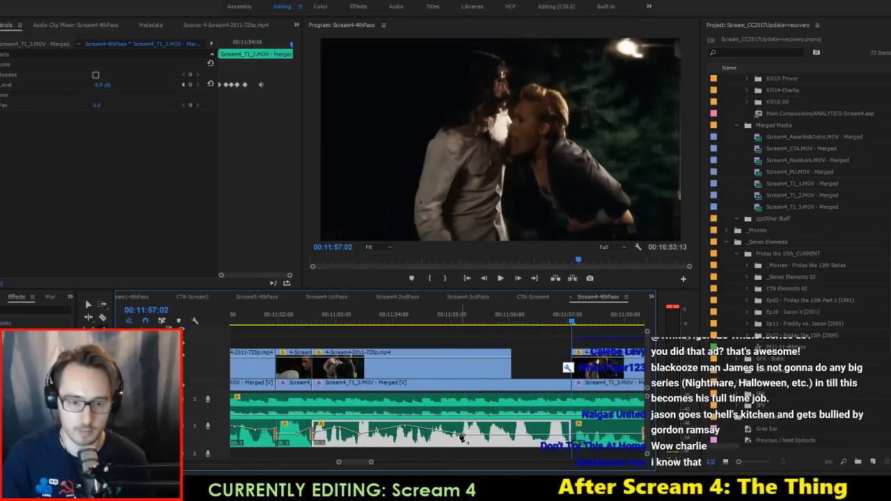
# Step: Add level keyframes near 00:11:56:00 so the rest of the same clip runs at 0.4 dB, replaying the passage up to 00:11:57:06
pyautogui.click(410, 314)
pyautogui.press('space')
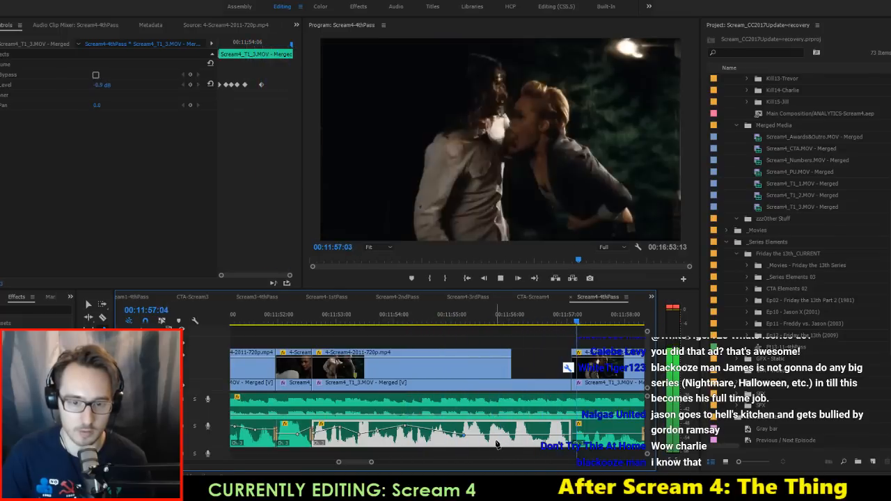
pyautogui.press('space')
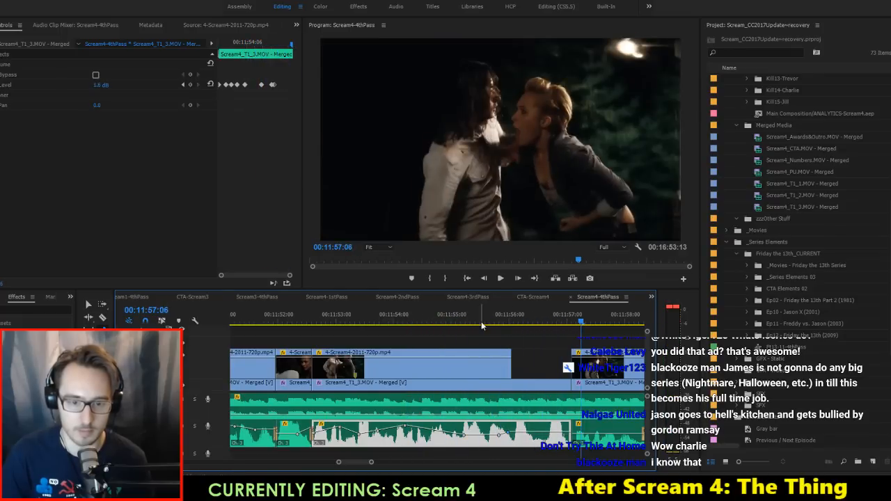
pyautogui.click(471, 310)
pyautogui.press('space')
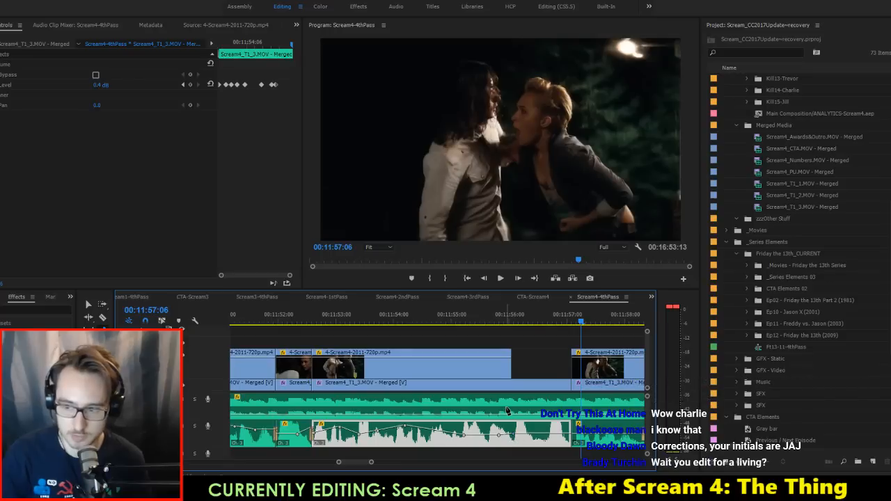
# Step: Raise the same clip's level with a keyframe just before 00:11:55:00, replaying the passage before and on to 00:11:58:01
pyautogui.click(409, 319)
pyautogui.press('space')
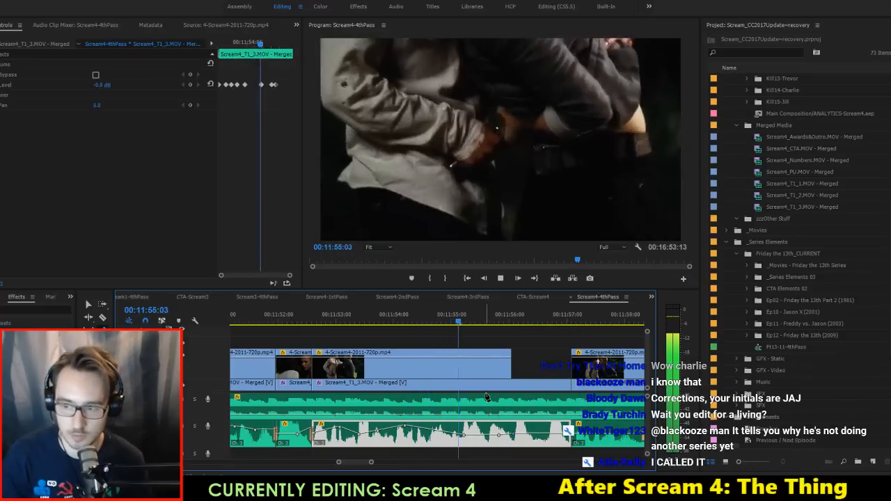
pyautogui.press('space')
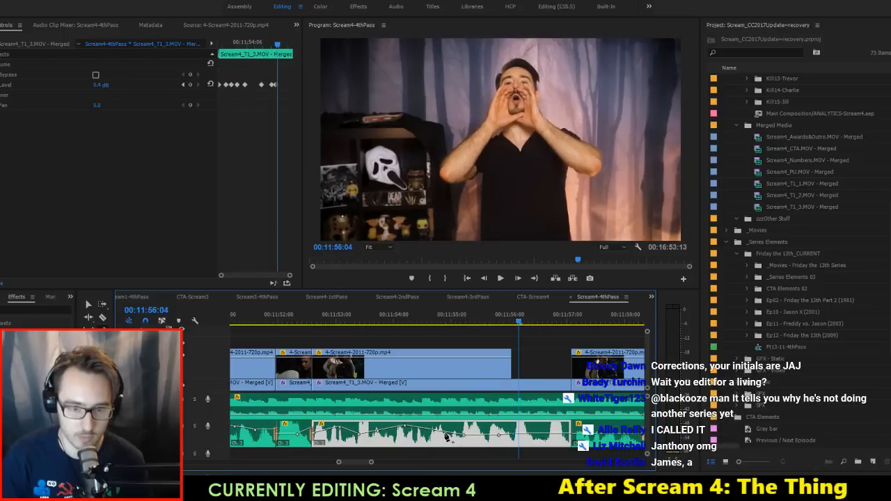
pyautogui.moveTo(446, 434); pyautogui.dragTo(447, 428)
pyautogui.click(398, 317)
pyautogui.press('space')
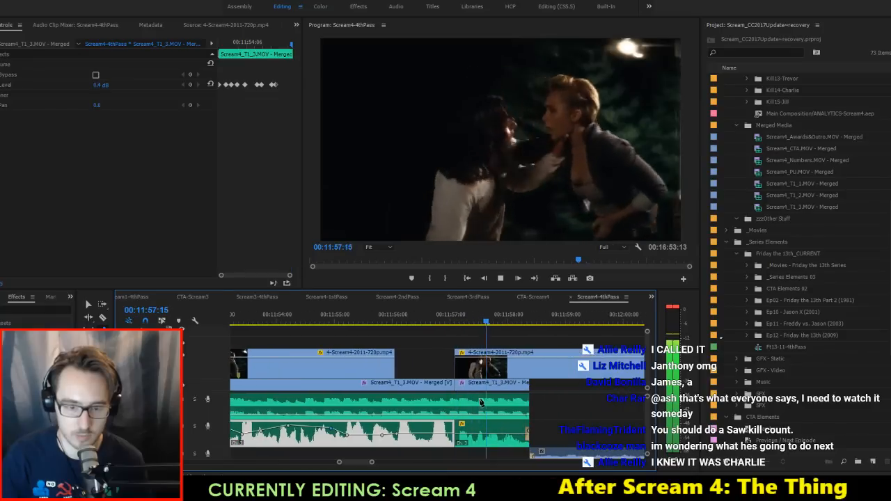
pyautogui.press('space')
# Step: Adjust the gain of the narration clip after 00:11:57:00 by 5 dB and replay it to 00:11:58:05
pyautogui.click(485, 441)
pyautogui.write('g')
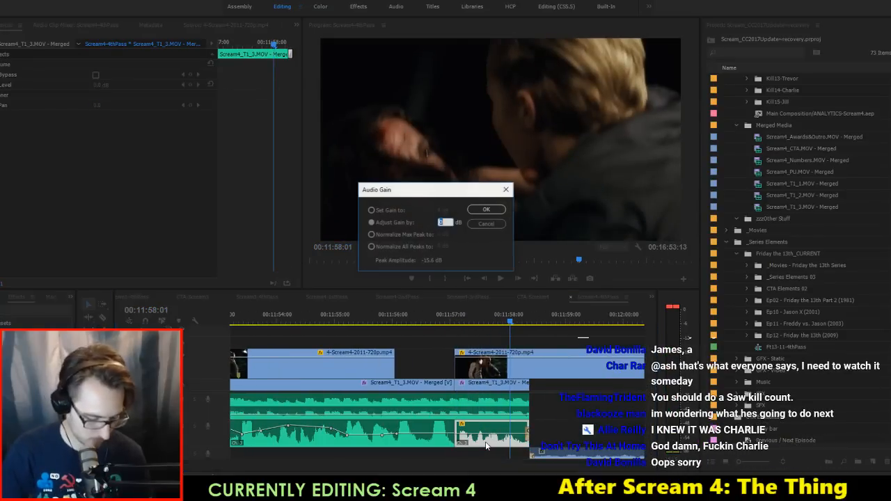
pyautogui.write('5')
pyautogui.press('Return')
pyautogui.click(434, 318)
pyautogui.press('space')
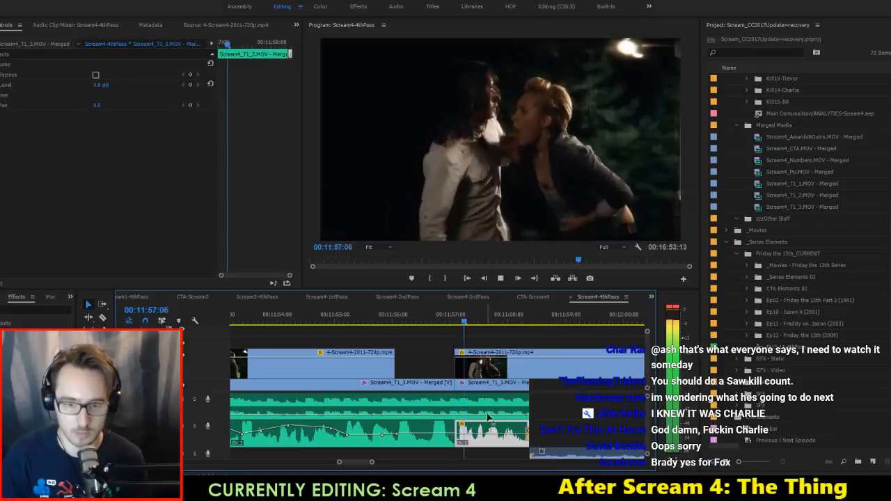
pyautogui.press('space')
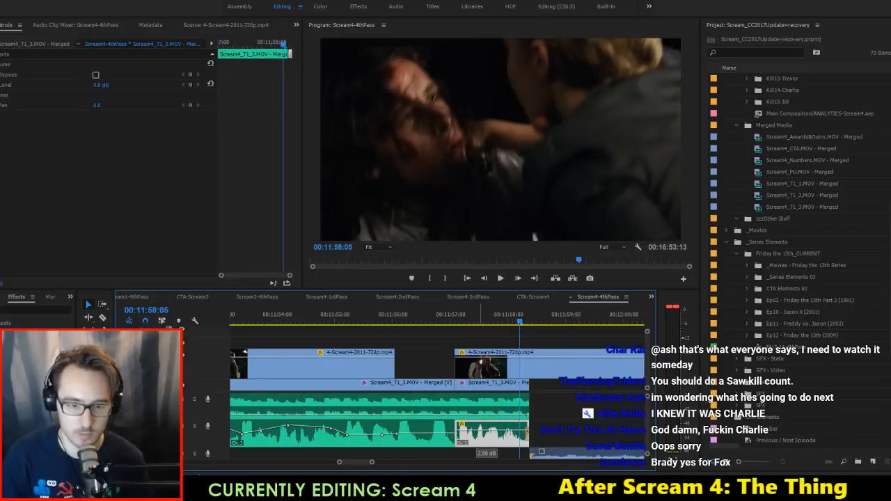
# Step: Raise the same narration clip's overall level to 2.7 dB and replay on to 00:12:00:01
pyautogui.moveTo(480, 430); pyautogui.dragTo(480, 428)
pyautogui.press('Up')
pyautogui.press('space')
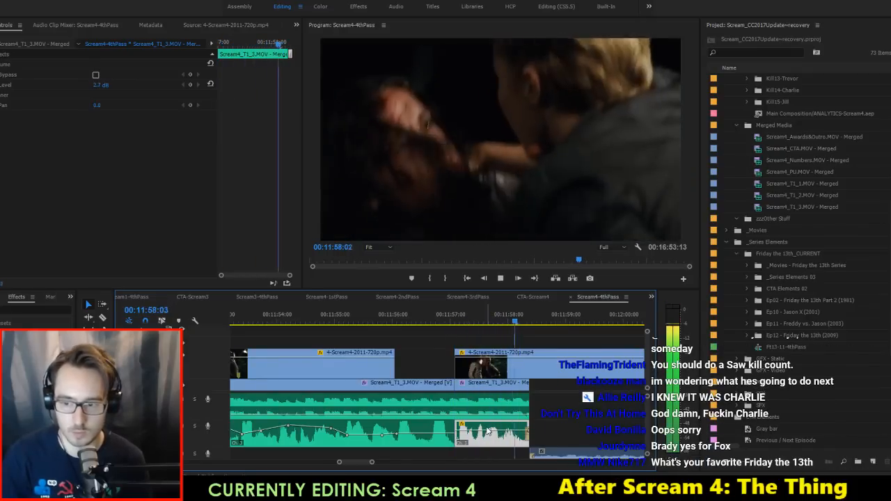
pyautogui.press('space')
pyautogui.press('space')
pyautogui.scroll(-1, 553, 422)
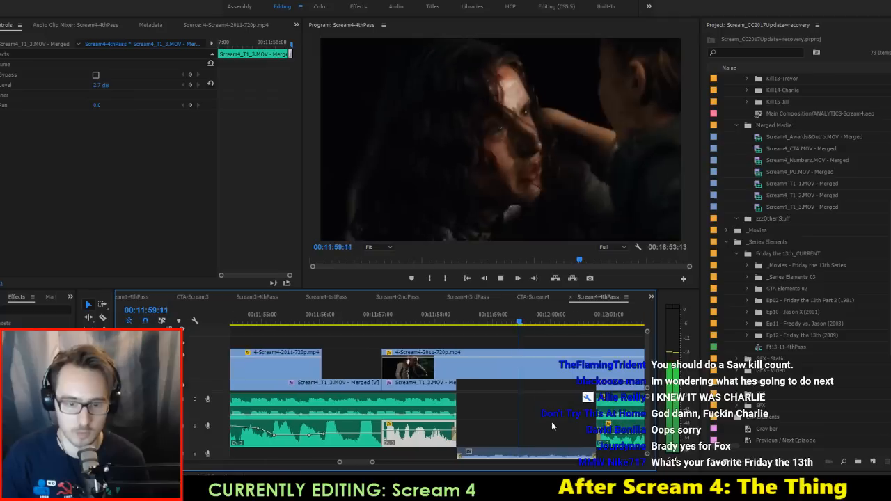
pyautogui.scroll(-1, 551, 422)
pyautogui.press('space')
# Step: Boost the gain of the film audio clip before 00:12:00:20 and extend the preceding narration's end a few frames over its start
pyautogui.click(462, 437)
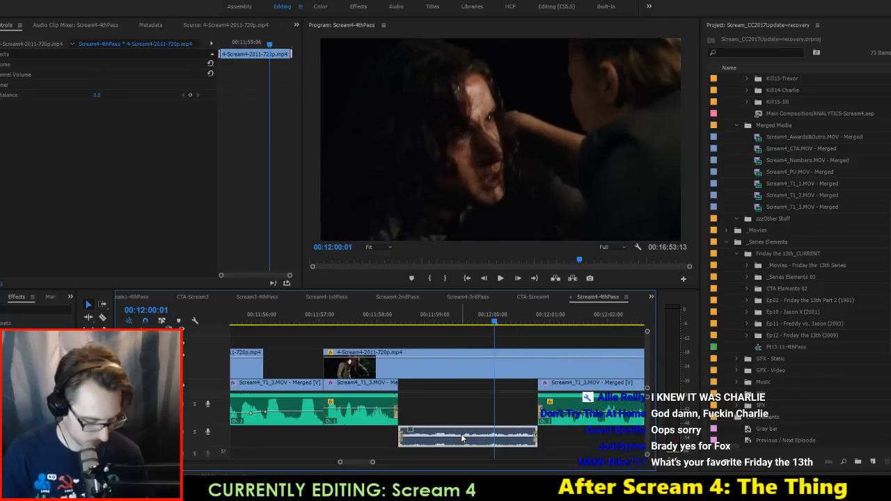
pyautogui.press('g')
pyautogui.press('Return')
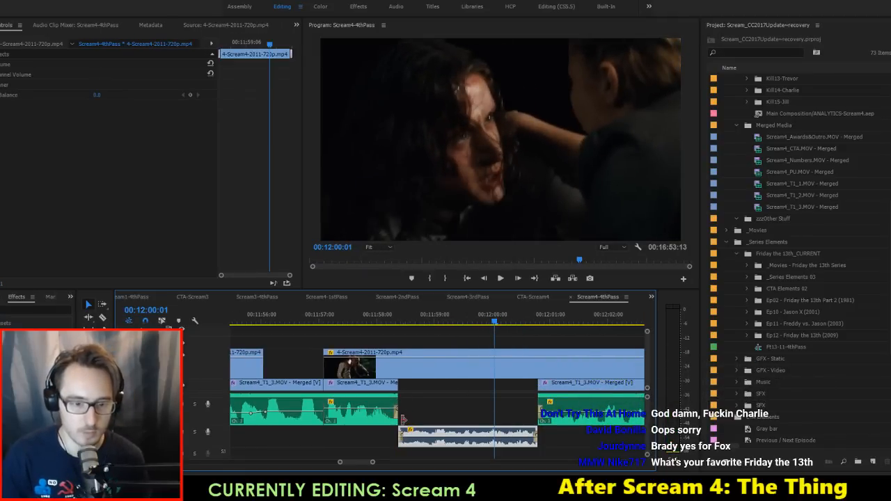
pyautogui.moveTo(402, 420); pyautogui.dragTo(407, 403)
pyautogui.click(356, 312)
pyautogui.scroll(1, 420, 404)
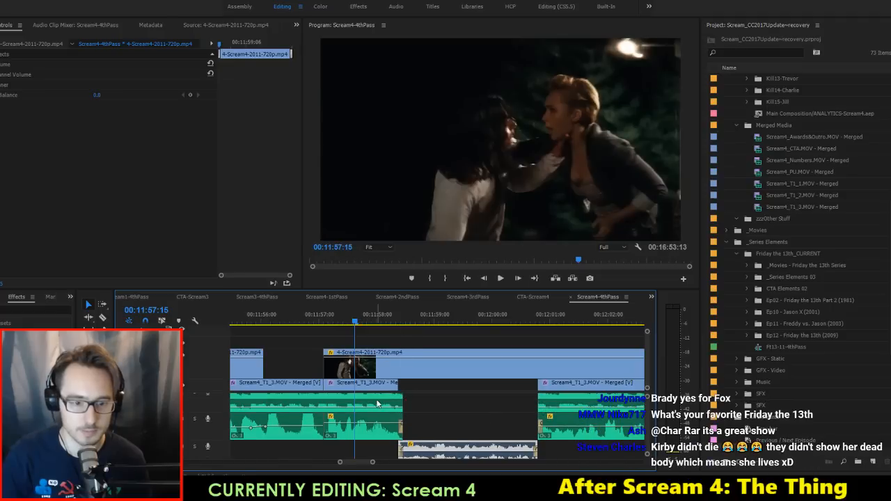
# Step: Select the sequence clips, apply audio transitions at their cuts, and replay from 00:11:57:15 to 00:12:01:13
pyautogui.click(479, 394)
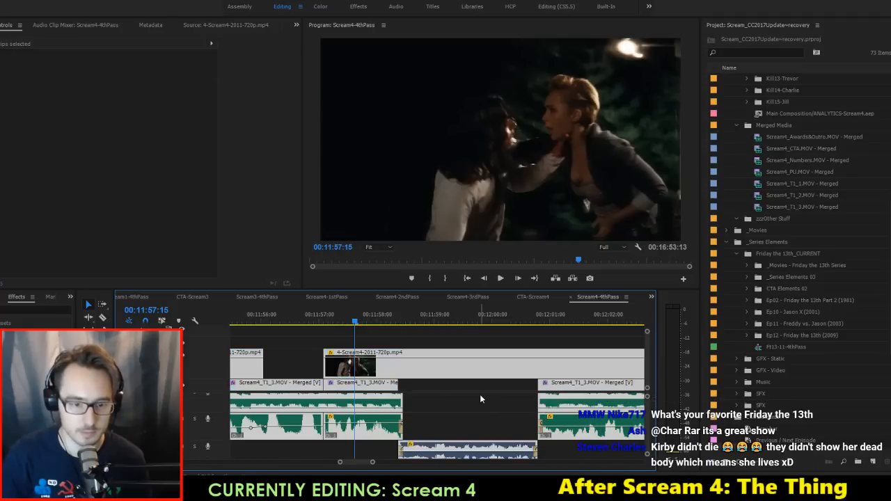
pyautogui.click(436, 412)
pyautogui.press('space')
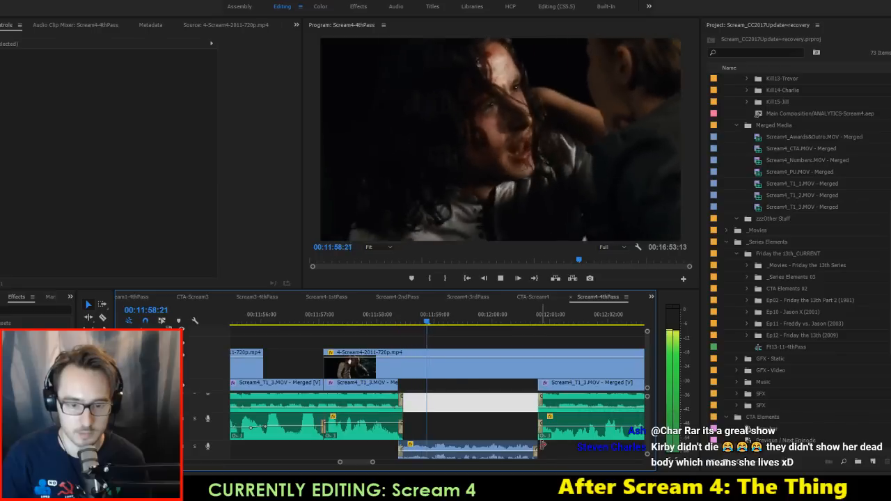
pyautogui.click(559, 450)
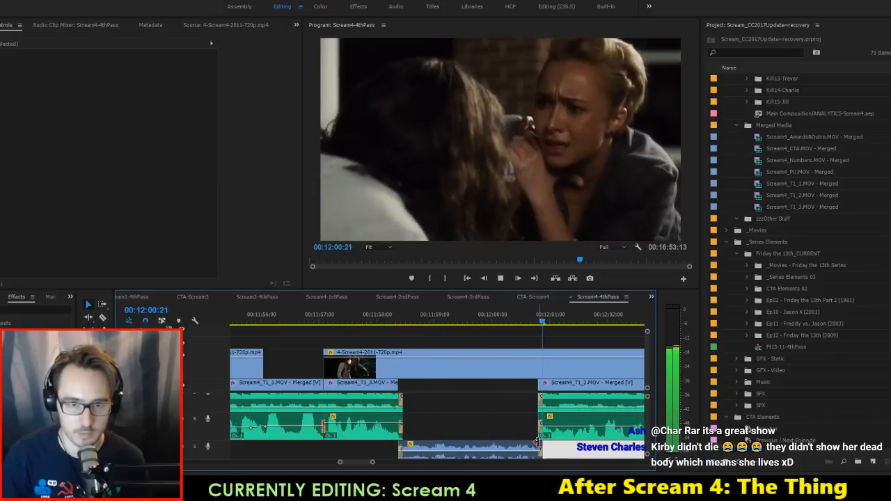
pyautogui.press('space')
# Step: Split the narration clip just before 00:12:02:00 and boost the gain of its first part, saving the project beforehand
pyautogui.scroll(-3, 561, 427)
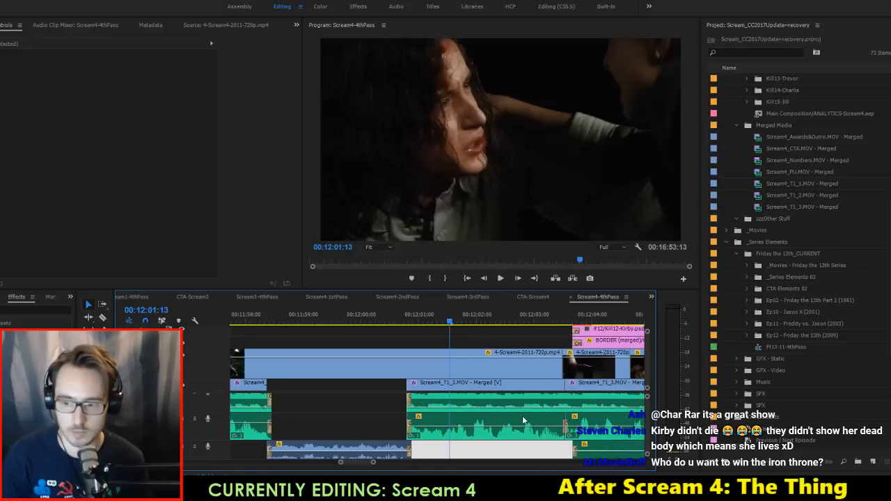
pyautogui.scroll(-2, 379, 402)
pyautogui.click(432, 428)
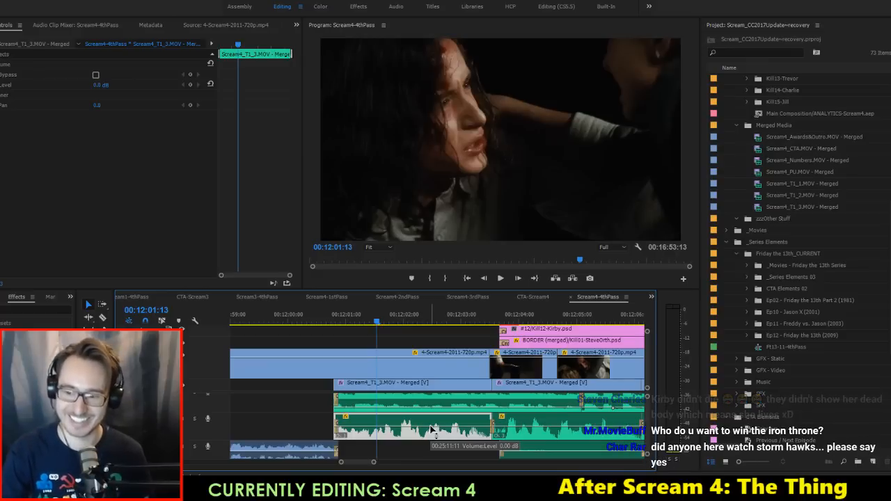
pyautogui.hotkey('ctrl', 's')
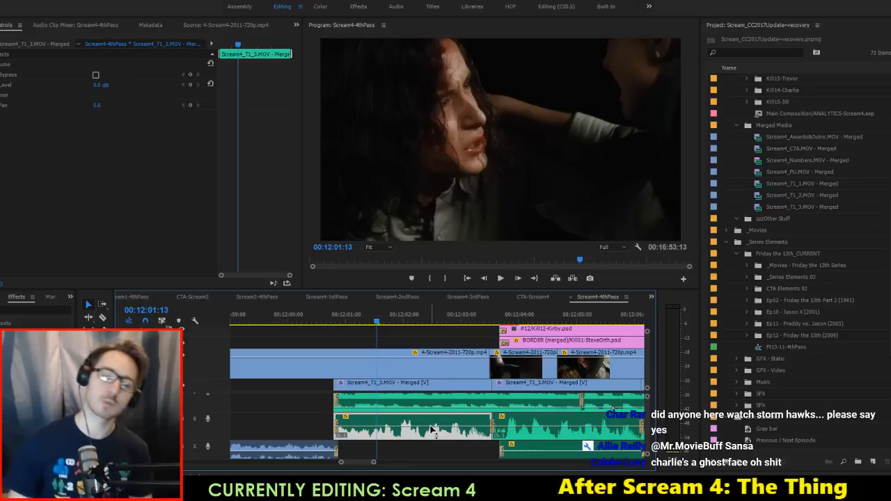
pyautogui.click(400, 428)
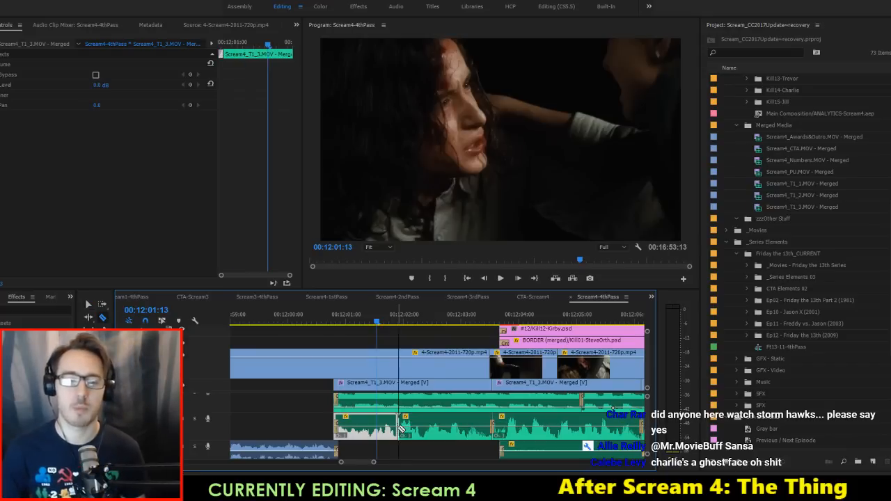
pyautogui.press('g')
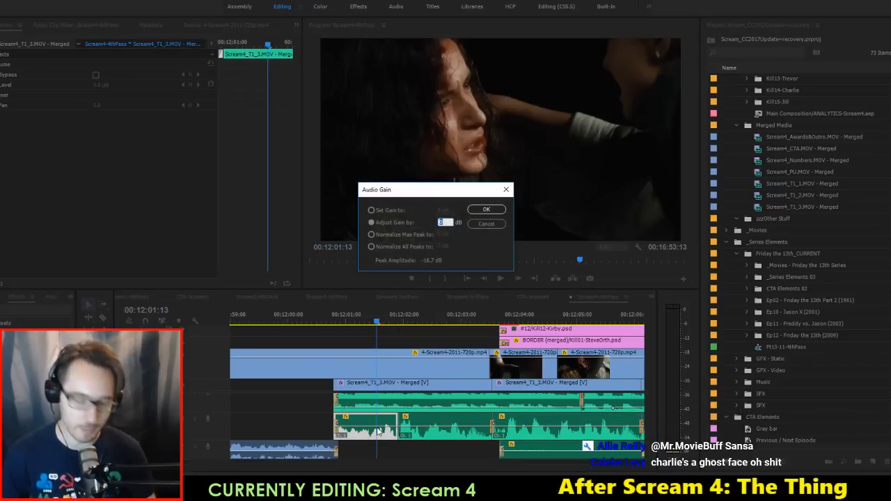
pyautogui.press('Return')
# Step: Select the narration clips from about 00:12:01 to 00:12:14 and boost their gain together
pyautogui.scroll(-5, 482, 454)
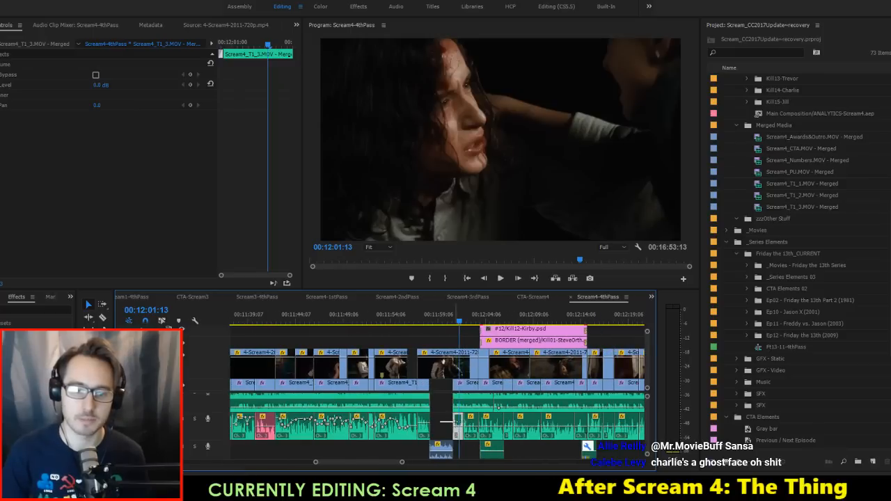
pyautogui.scroll(-3, 483, 449)
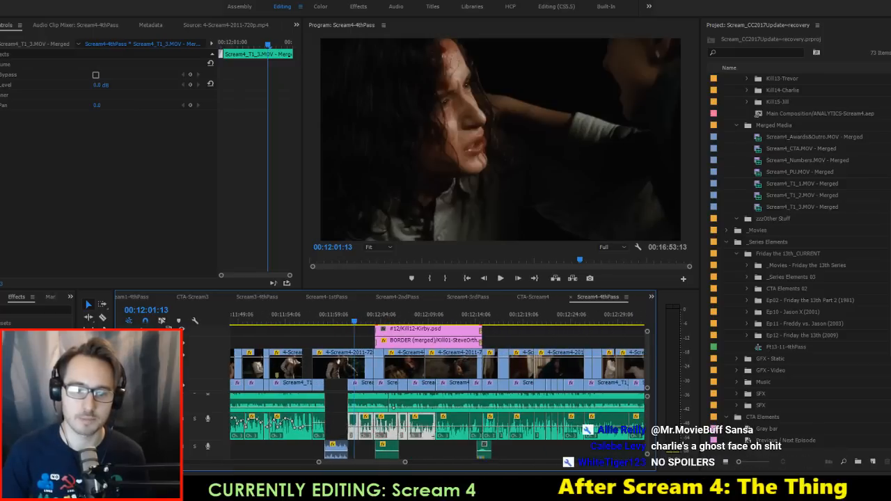
pyautogui.moveTo(433, 436); pyautogui.dragTo(479, 429)
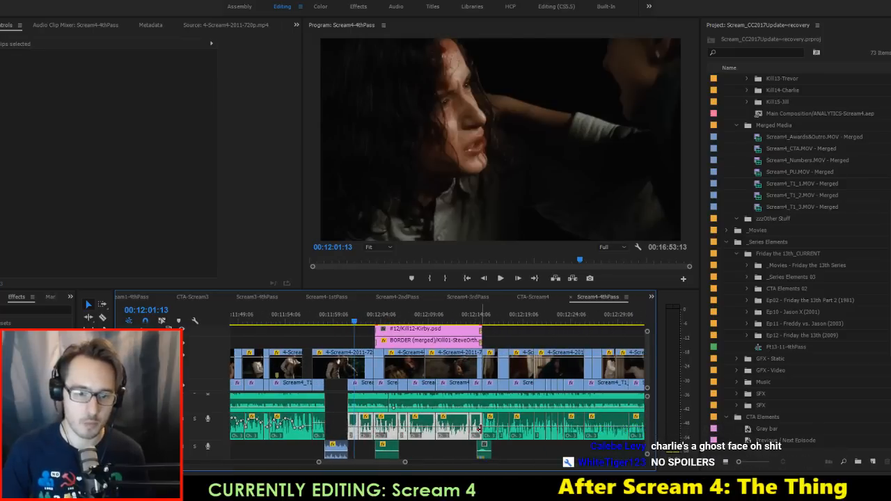
pyautogui.press('g')
pyautogui.press('Return')
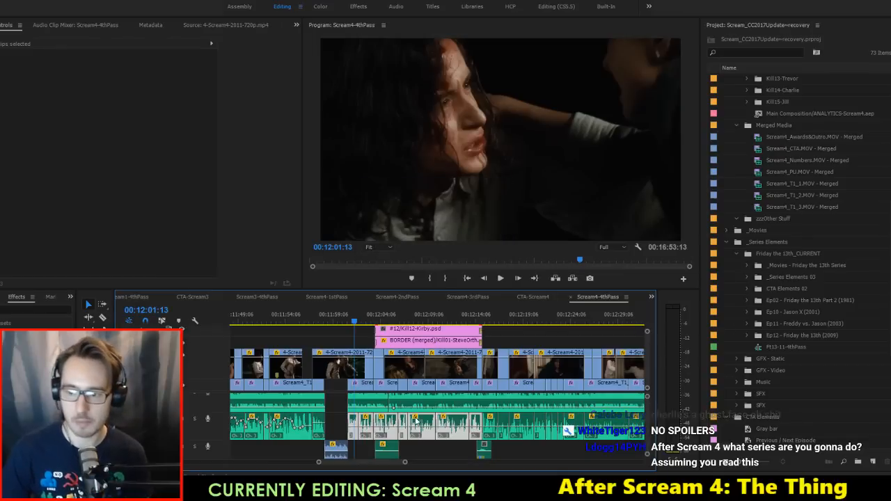
# Step: Extend the start of the narration clip before 00:12:01:00 a few frames earlier and replay the join from 00:12:00:09 to 00:12:02:07
pyautogui.scroll(6, 370, 407)
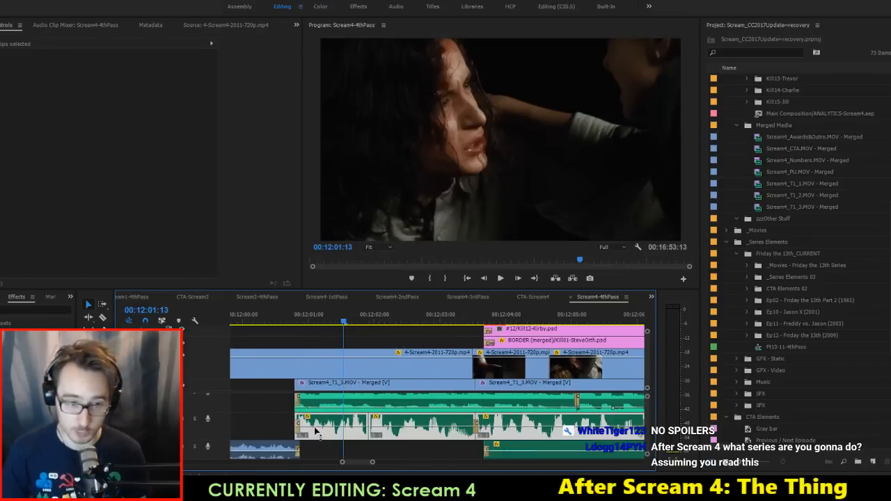
pyautogui.click(271, 405)
pyautogui.click(282, 323)
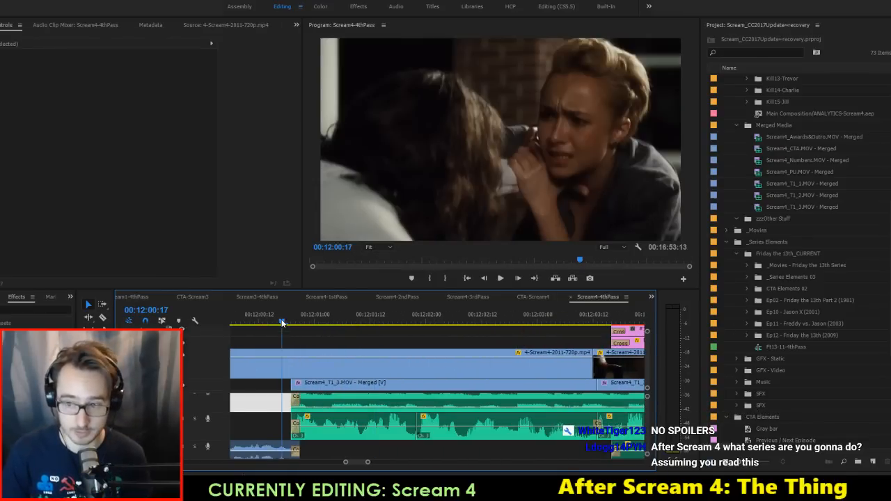
pyautogui.press('space')
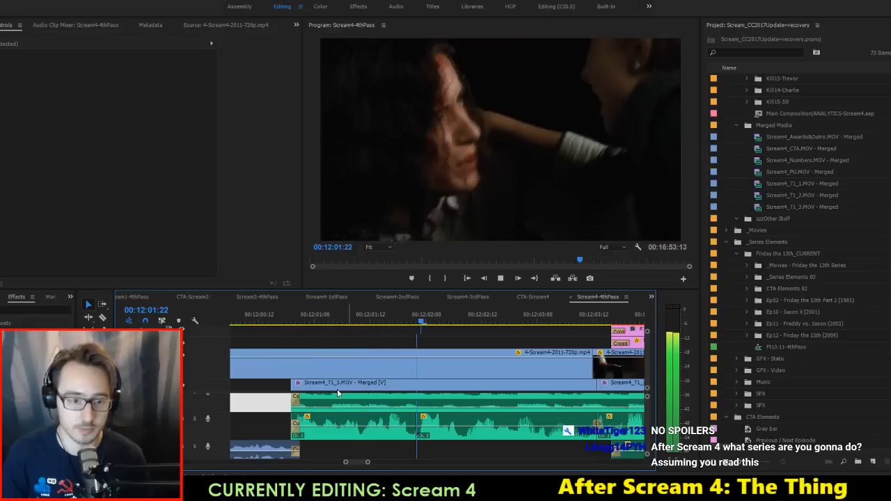
pyautogui.click(246, 319)
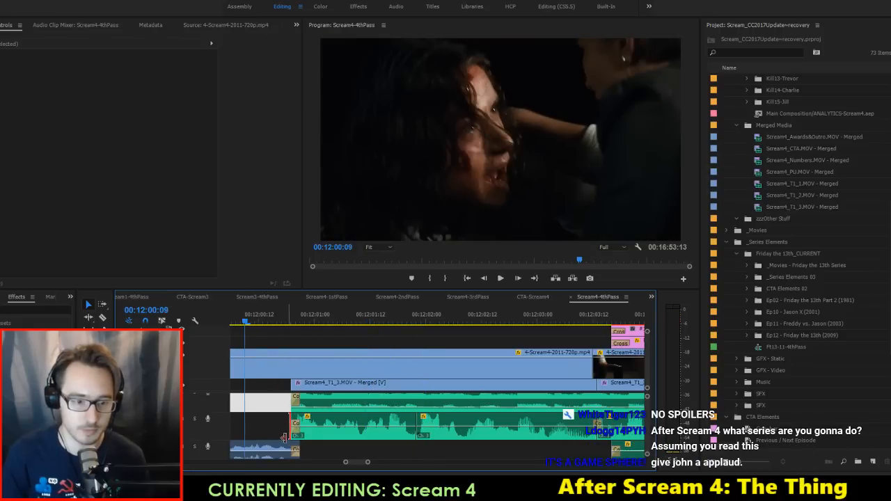
pyautogui.moveTo(285, 437); pyautogui.dragTo(278, 436)
pyautogui.press('space')
pyautogui.scroll(5, 341, 447)
pyautogui.scroll(-6, 400, 424)
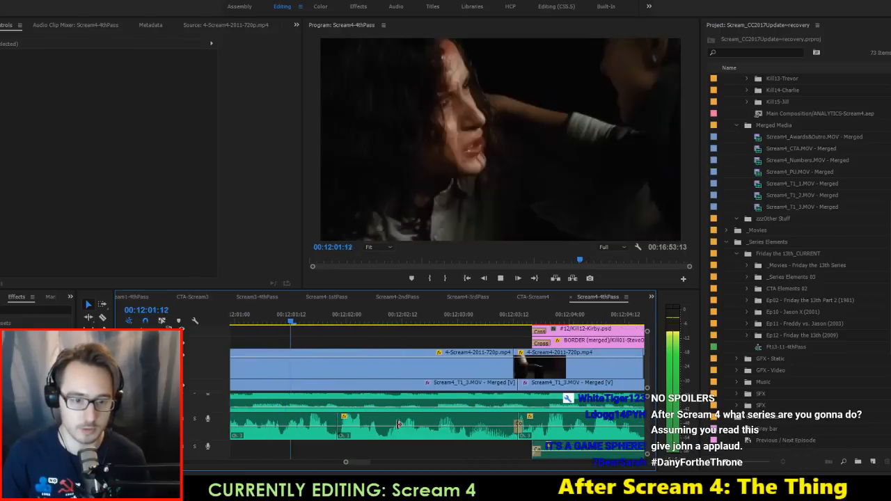
pyautogui.press('space')
# Step: Apply audio transitions at the cuts of all sequence clips, undoing the accidental video transitions, and save the project
pyautogui.hotkey('ctrl', 'a')
pyautogui.hotkey('ctrl', 'd')
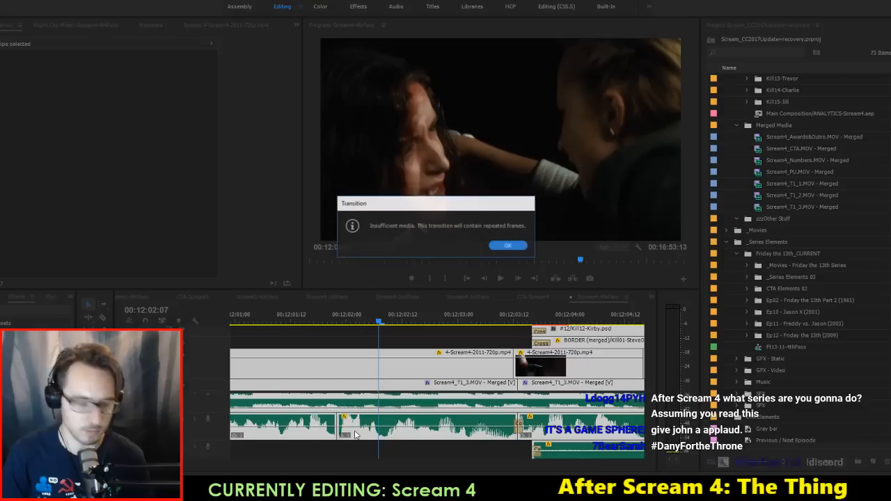
pyautogui.click(506, 246)
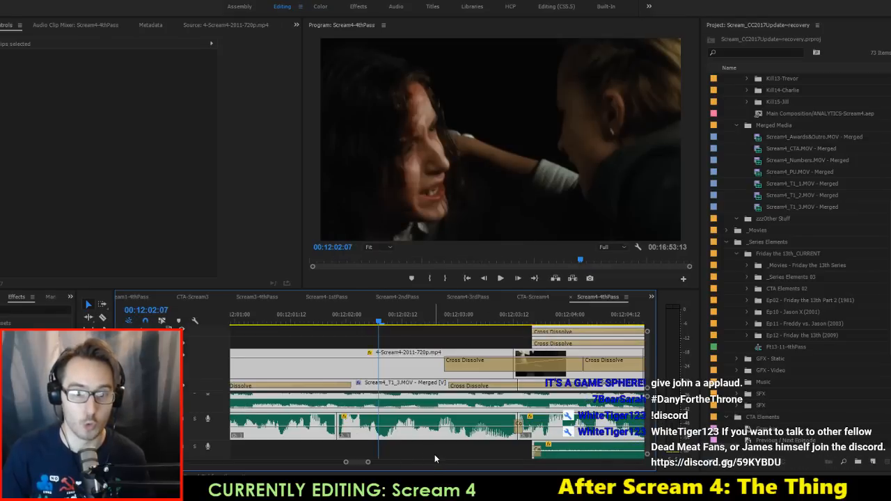
pyautogui.hotkey('ctrl', 'z')
pyautogui.scroll(2, 430, 455)
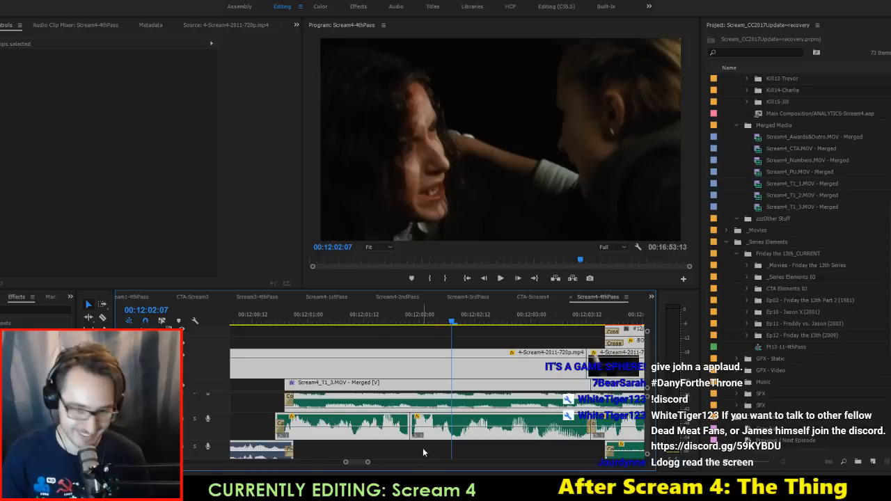
pyautogui.click(442, 451)
pyautogui.hotkey('ctrl', 's')
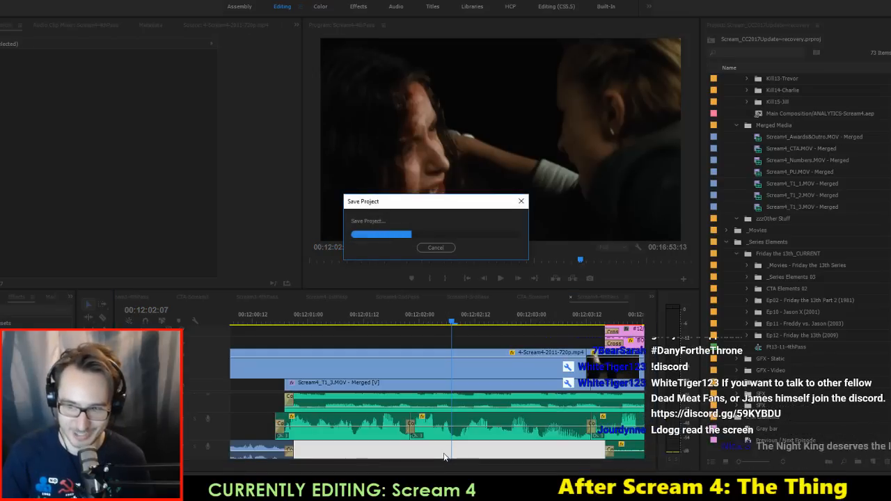
# Step: Replay to 00:12:03:05 and add level keyframes to the narration clip after 00:12:02:00, raising it near 00:12:02:10 and to 4.7 dB at 00:12:03:02
pyautogui.click(320, 317)
pyautogui.press('space')
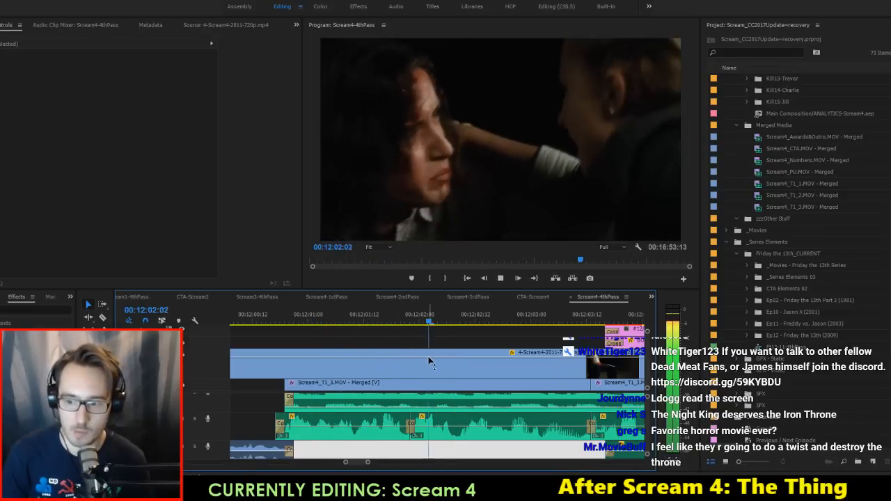
pyautogui.press('space')
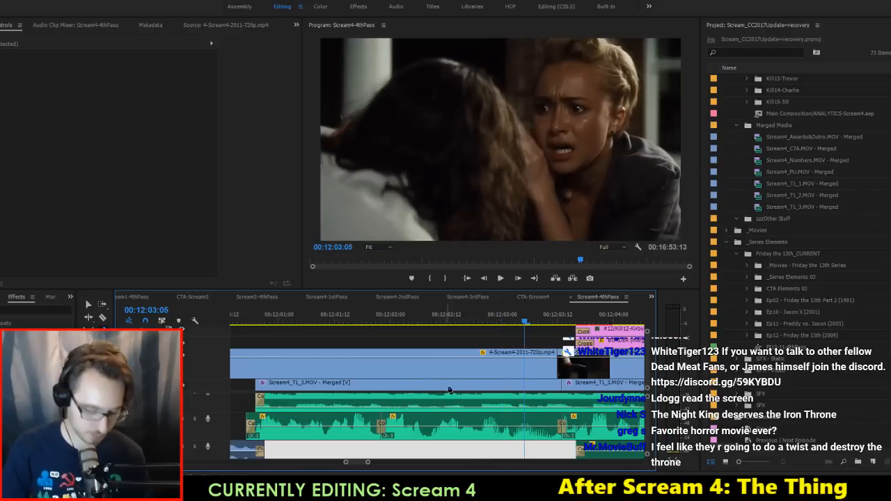
pyautogui.click(482, 428)
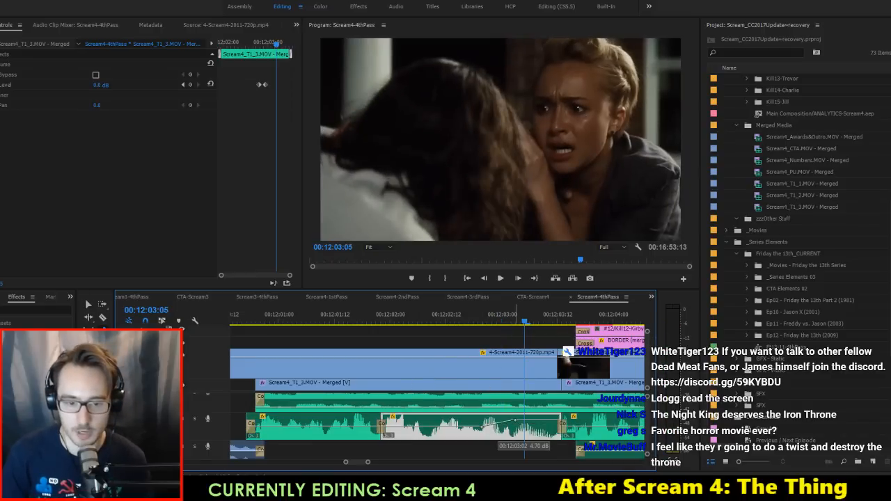
pyautogui.moveTo(515, 421); pyautogui.dragTo(492, 426)
pyautogui.click(405, 427)
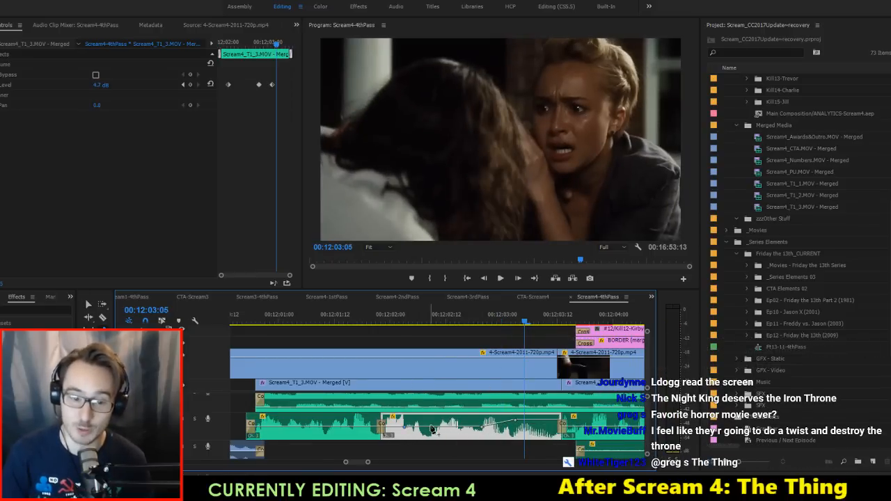
pyautogui.moveTo(432, 423); pyautogui.dragTo(437, 420)
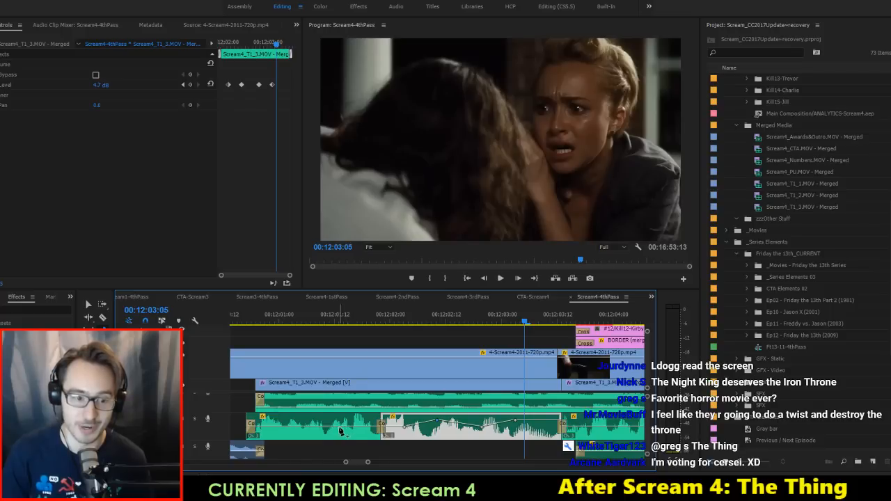
# Step: Replay to 00:12:03:20 and keyframe the narration clip under the Kirby card, raising its start to about 2.3 dB and returning to 0 dB
pyautogui.click(347, 315)
pyautogui.press('space')
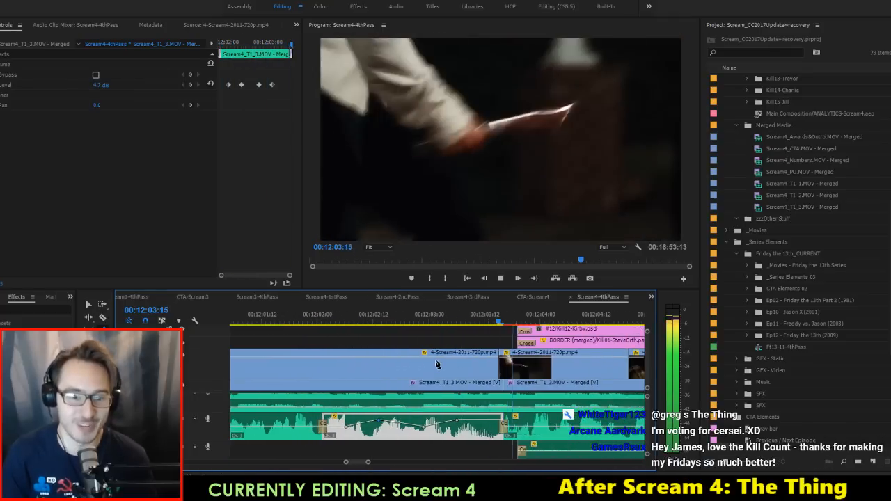
pyautogui.press('space')
pyautogui.click(480, 424)
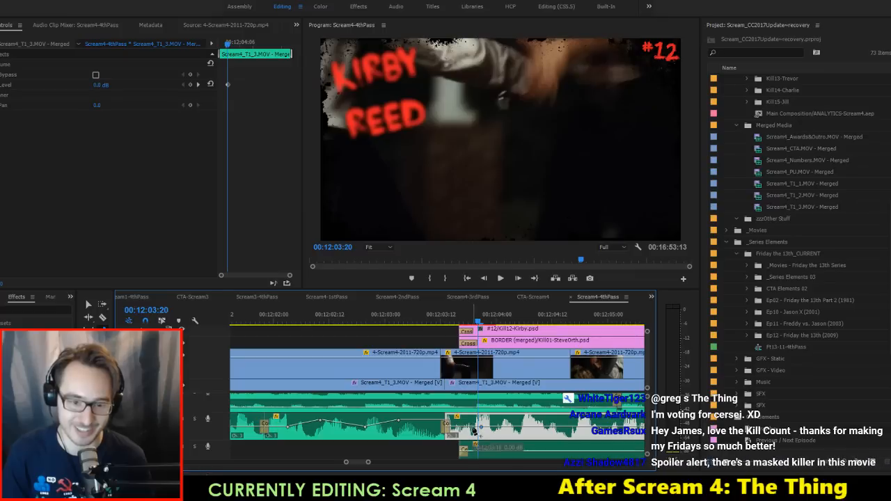
pyautogui.keyDown('ctrl'); pyautogui.click(451, 426); pyautogui.keyUp('ctrl')
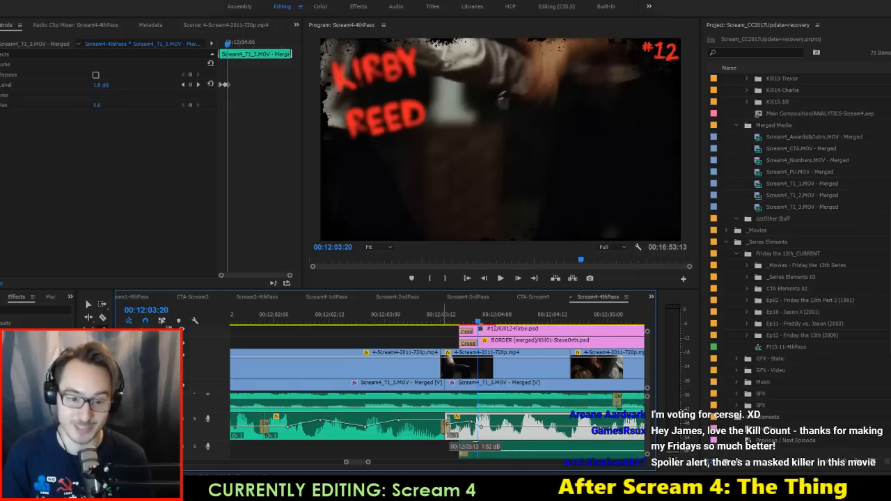
pyautogui.hscroll(5, 503, 433)
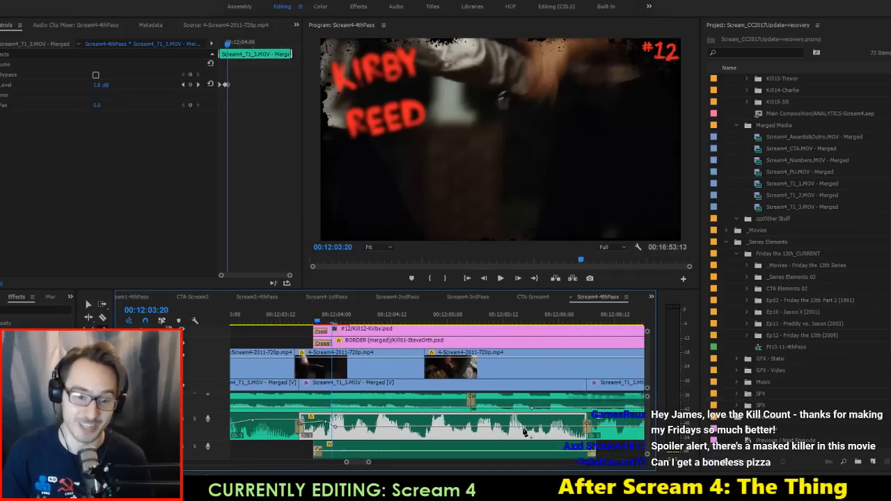
pyautogui.hscroll(-5, 429, 421)
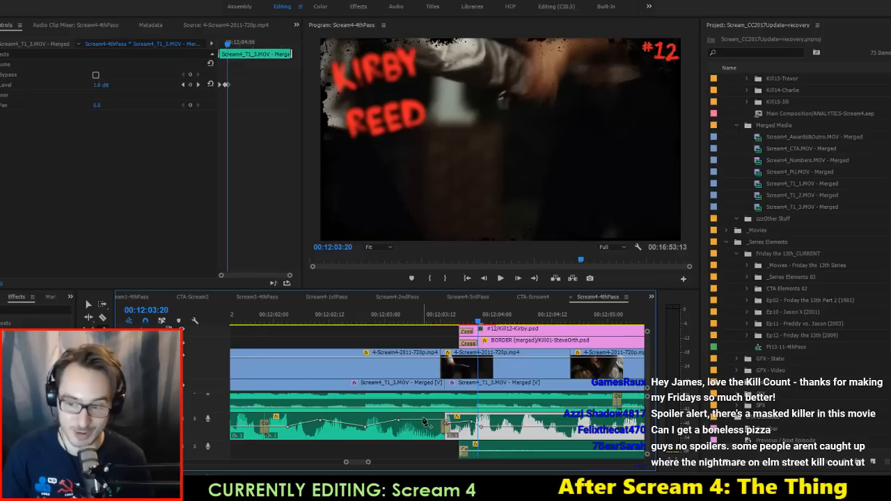
pyautogui.hscroll(4, 427, 418)
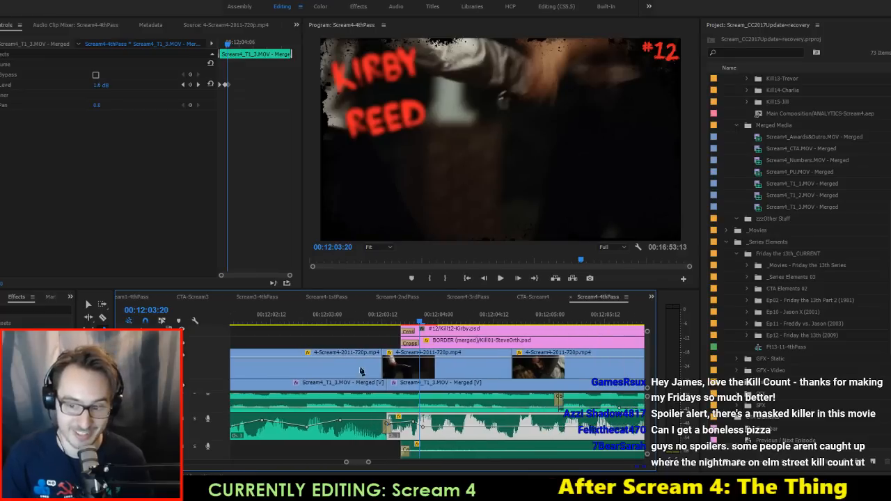
# Step: Replay from 00:12:03:02 to 00:12:06:11 and add level keyframes near 00:12:05:12, raising the end of that narration clip to about 3.6 dB
pyautogui.click(338, 317)
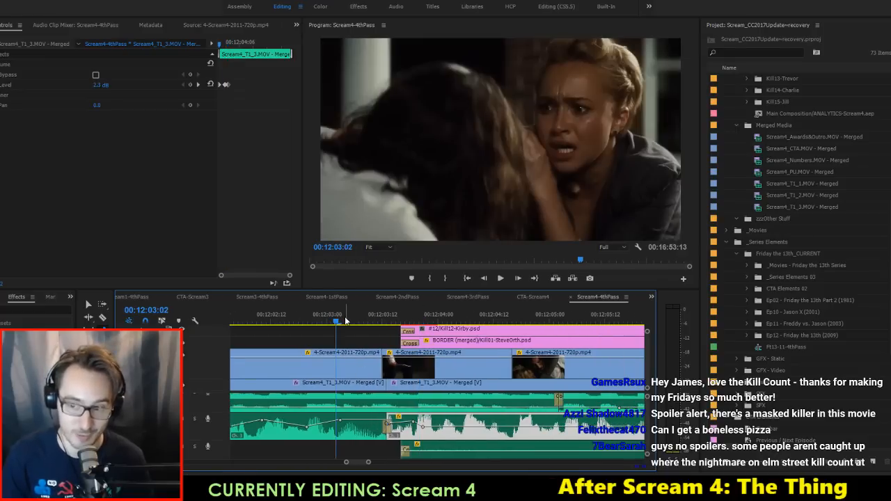
pyautogui.press('space')
pyautogui.hscroll(4, 409, 358)
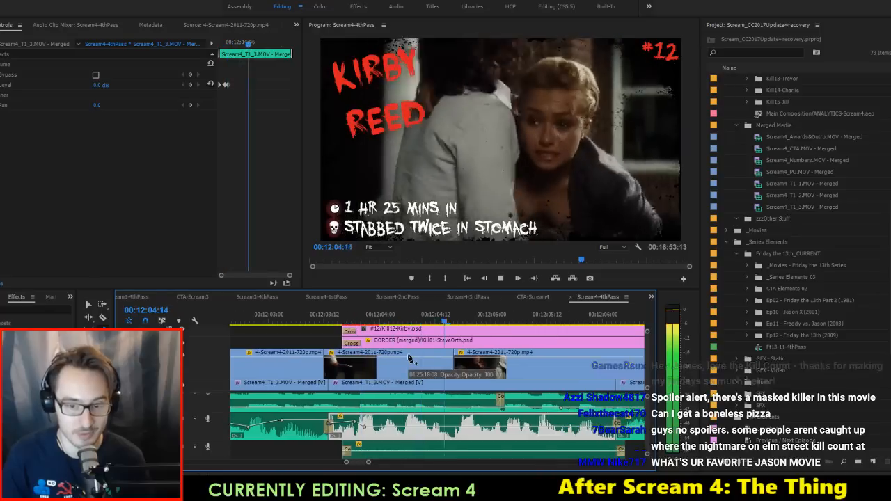
pyautogui.hscroll(8, 421, 380)
pyautogui.press('space')
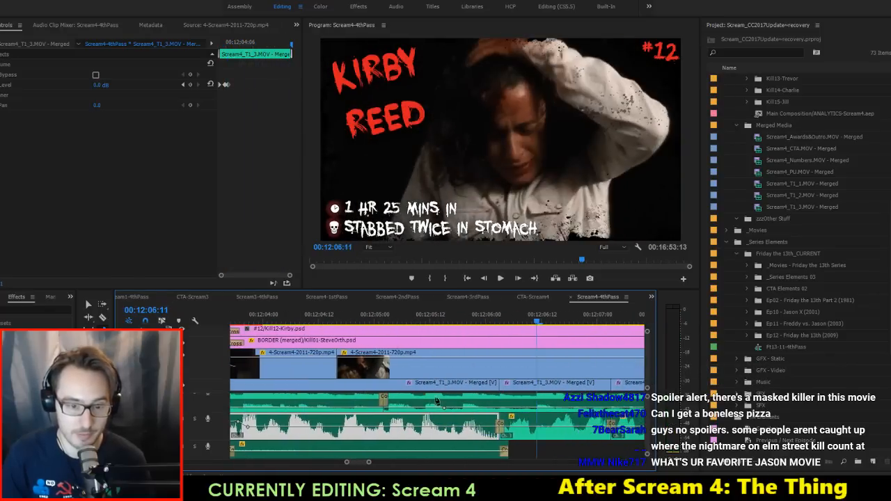
pyautogui.click(427, 426)
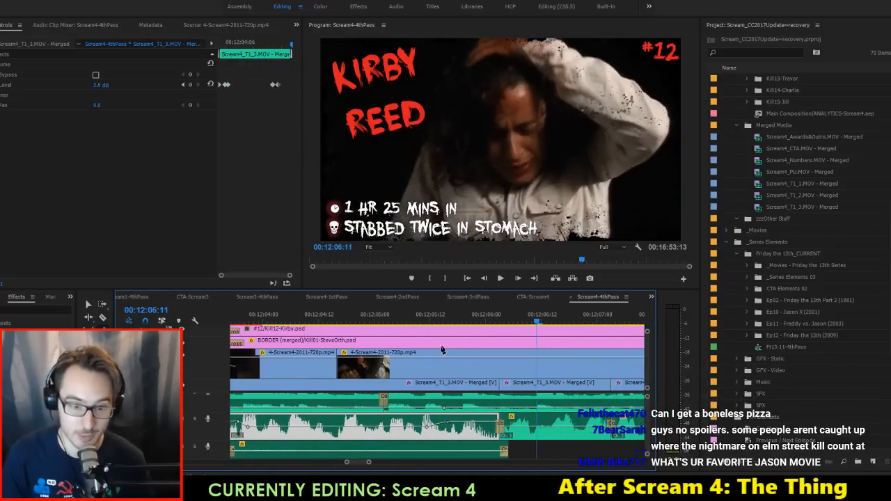
# Step: Replay to 00:12:07:01 and keyframe the narration clip starting near 00:12:06:03, raising its opening to about 4.4 dB before falling to 0 dB
pyautogui.click(412, 319)
pyautogui.press('space')
pyautogui.hscroll(5, 449, 359)
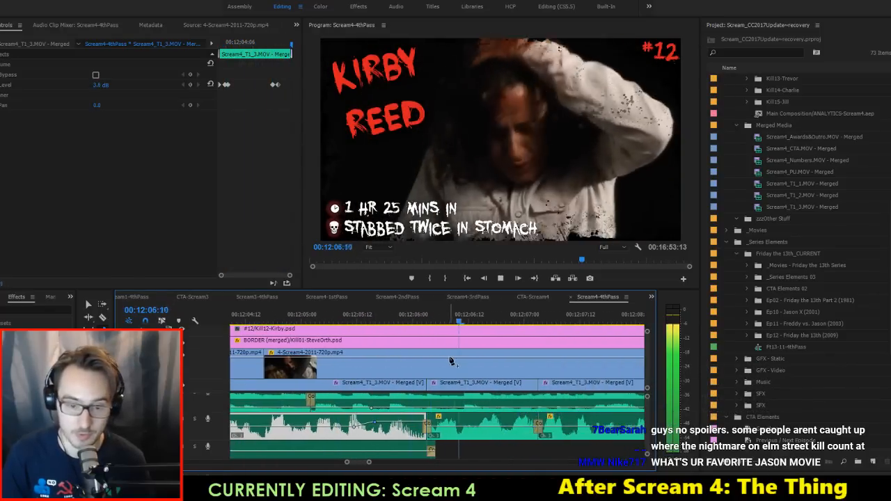
pyautogui.press('space')
pyautogui.click(408, 430)
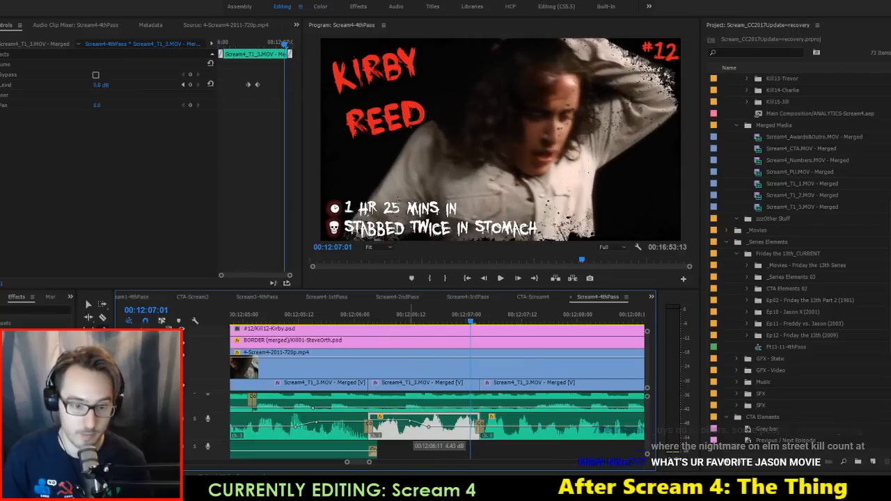
# Step: Raise the preceding narration clip's closing level to about 6 dB near 00:12:05:20 and replay from 00:12:05:12 to 00:12:07:05
pyautogui.click(343, 319)
pyautogui.press('space')
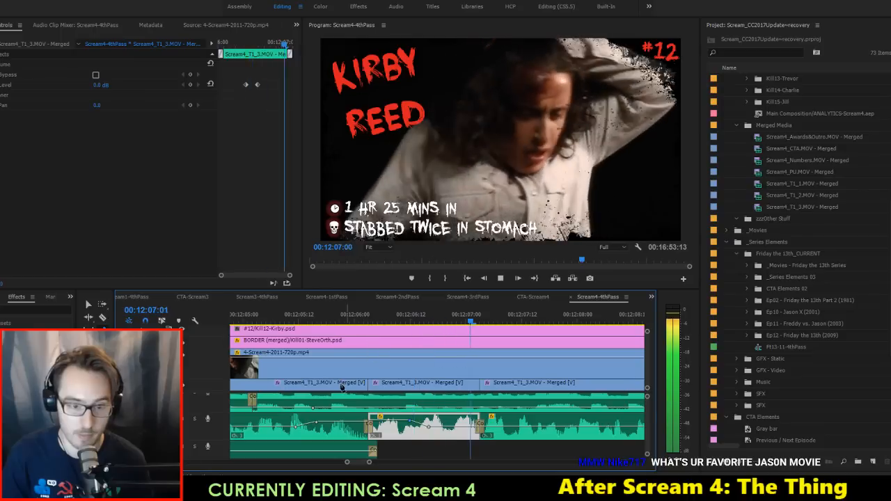
pyautogui.press('space')
pyautogui.moveTo(335, 422); pyautogui.dragTo(335, 418)
pyautogui.click(300, 312)
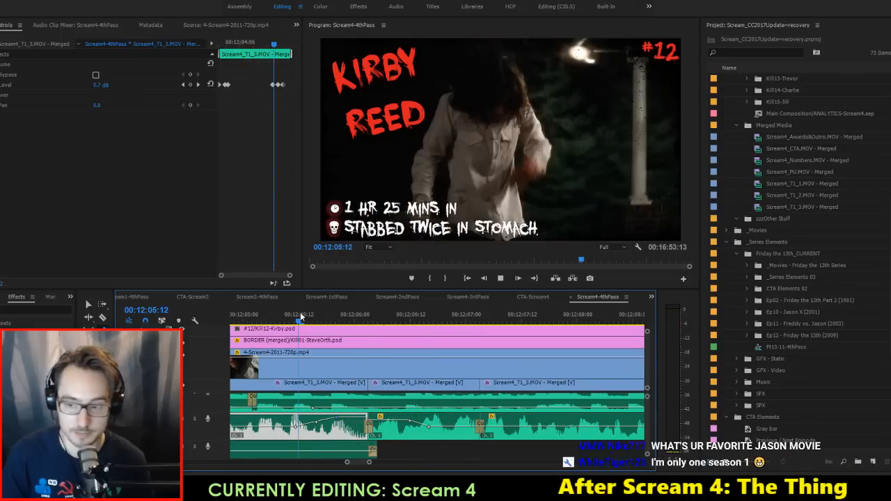
pyautogui.press('space')
pyautogui.press('space')
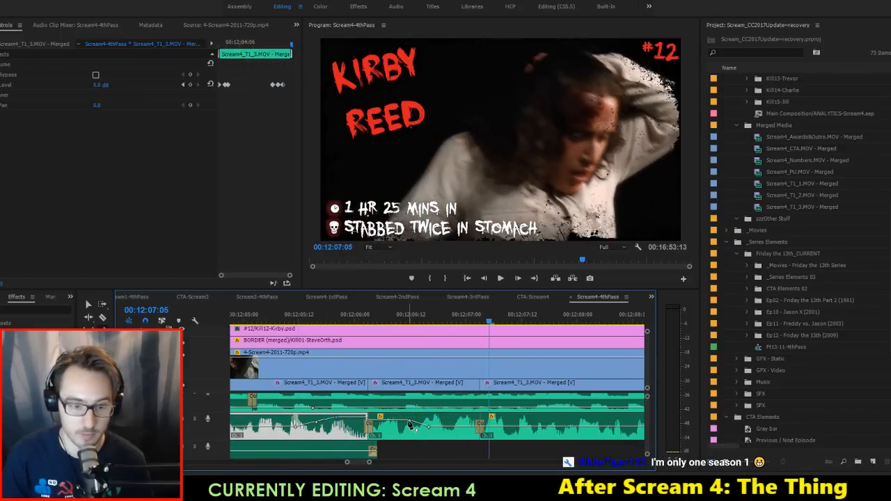
# Step: Move the first level keyframe of the narration clip after 00:12:06:03 slightly earlier at about 3.9 dB and replay to 00:12:07:18
pyautogui.click(396, 415)
pyautogui.click(340, 309)
pyautogui.press('space')
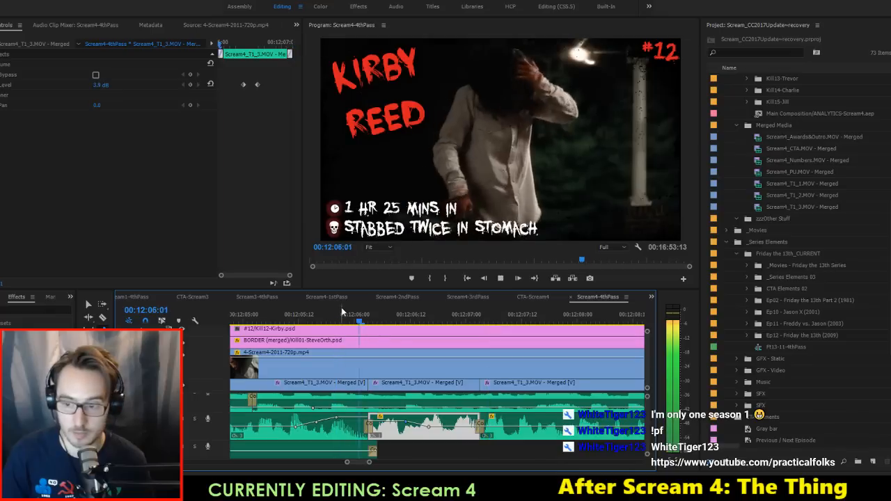
pyautogui.press('space')
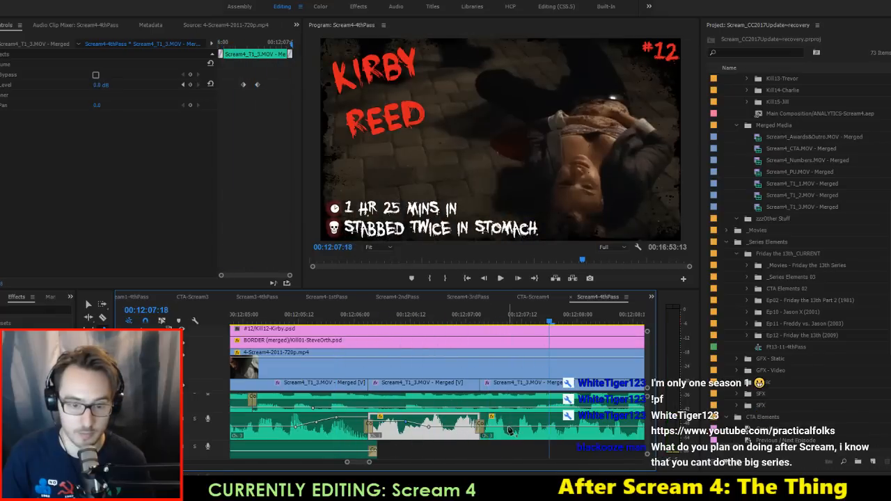
# Step: Keyframe the opening of the narration clip starting near 00:12:07:03 to rise to about 4.4 dB and replay to 00:12:09:17
pyautogui.click(519, 426)
pyautogui.scroll(-3, 540, 426)
pyautogui.scroll(-3, 540, 426)
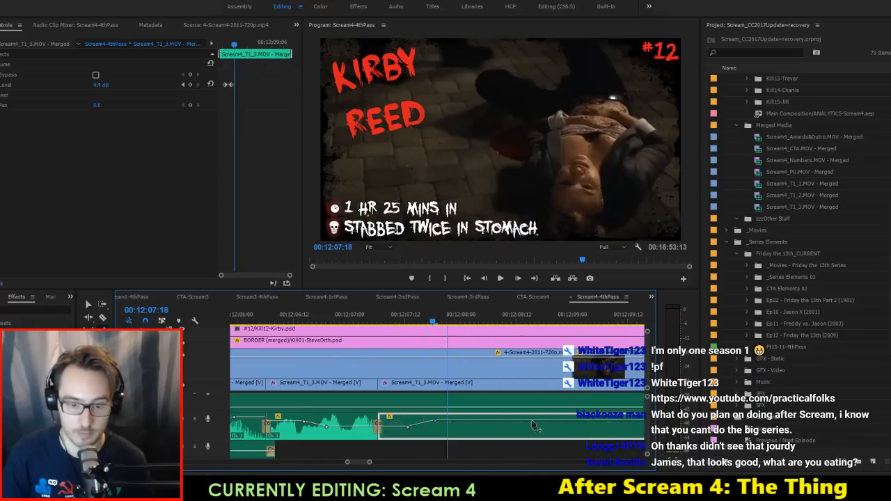
pyautogui.click(292, 323)
pyautogui.press('space')
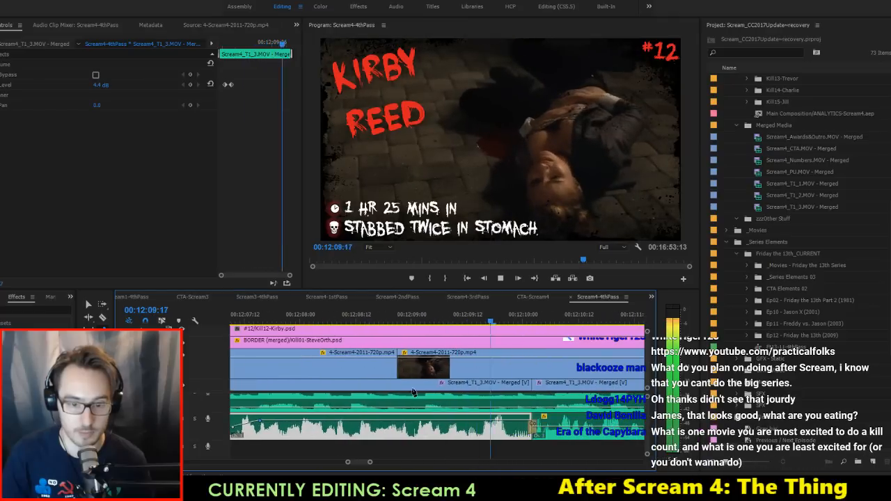
# Step: Keyframe that clip's closing stretch, dipping to about 1.6 dB near 00:12:09:18 and rising to about 6 dB, and save the project
pyautogui.press('space')
pyautogui.moveTo(453, 424); pyautogui.dragTo(502, 428)
pyautogui.click(300, 315)
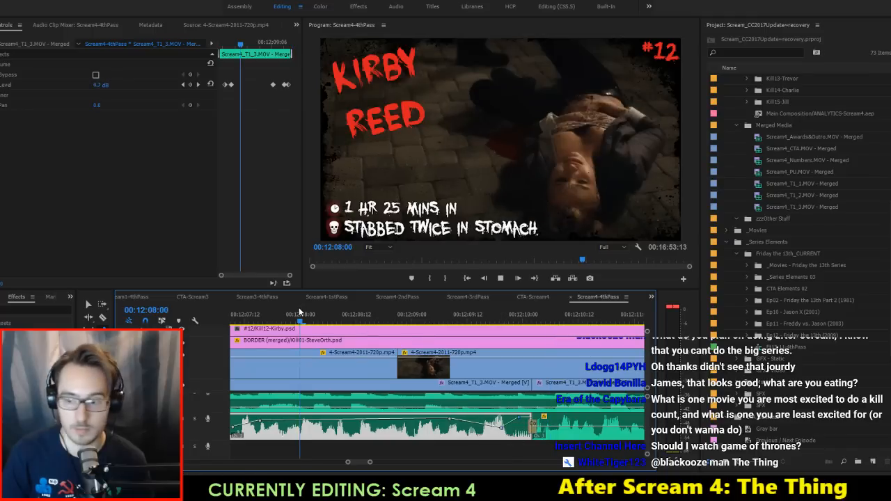
pyautogui.press('space')
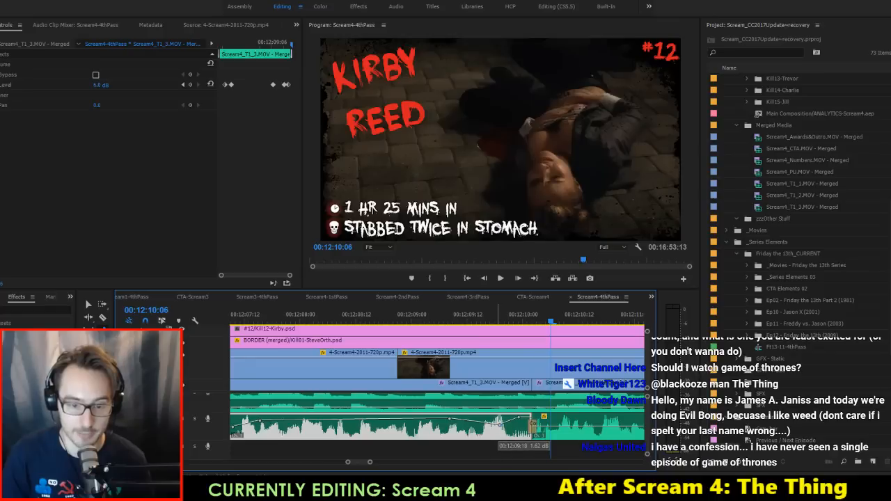
pyautogui.scroll(-2, 497, 428)
pyautogui.hotkey('ctrl', 's')
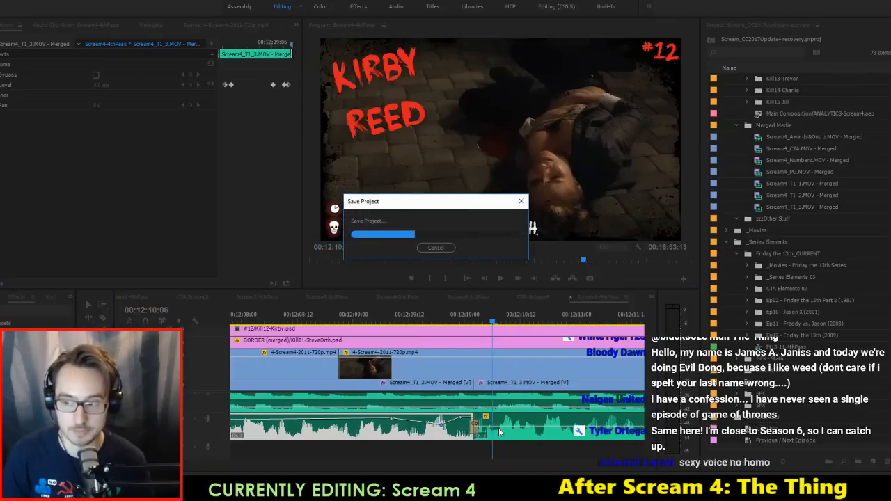
# Step: Bring the narration clip starting near 00:12:10:02 down to about 3 dB from 00:12:10:17 and replay to 00:12:13:04
pyautogui.click(352, 316)
pyautogui.press('space')
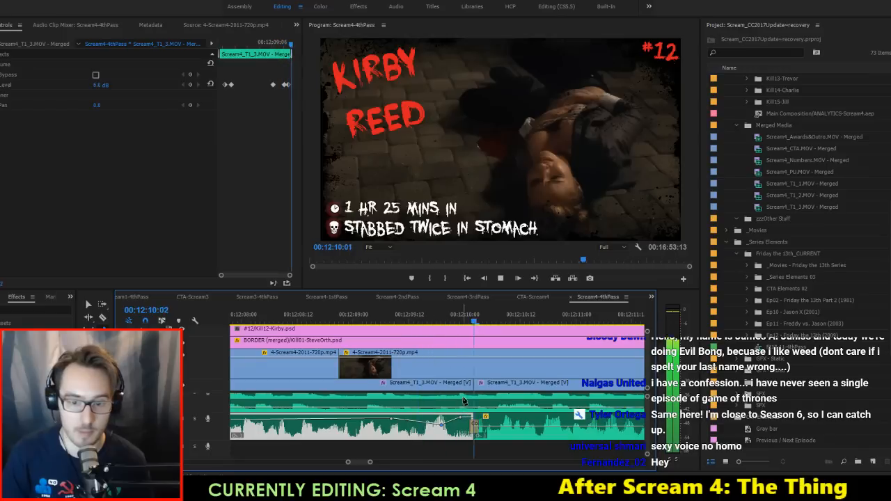
pyautogui.scroll(-2, 463, 402)
pyautogui.press('space')
pyautogui.click(415, 423)
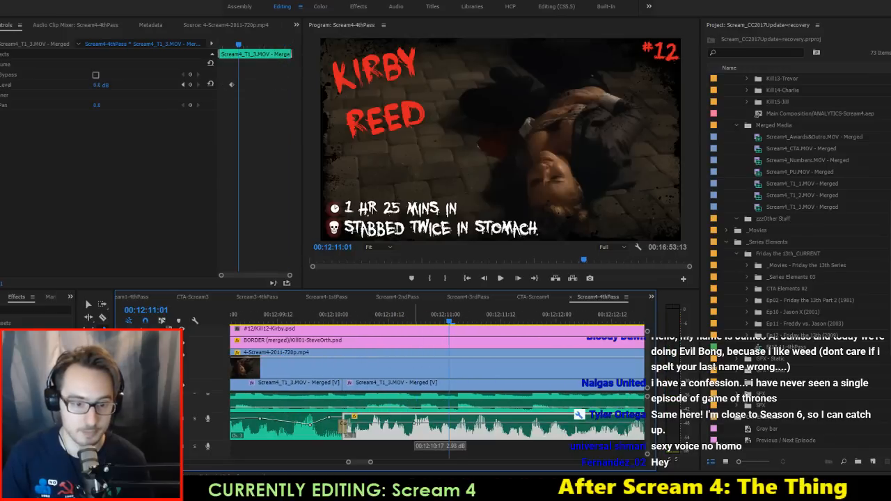
pyautogui.press('space')
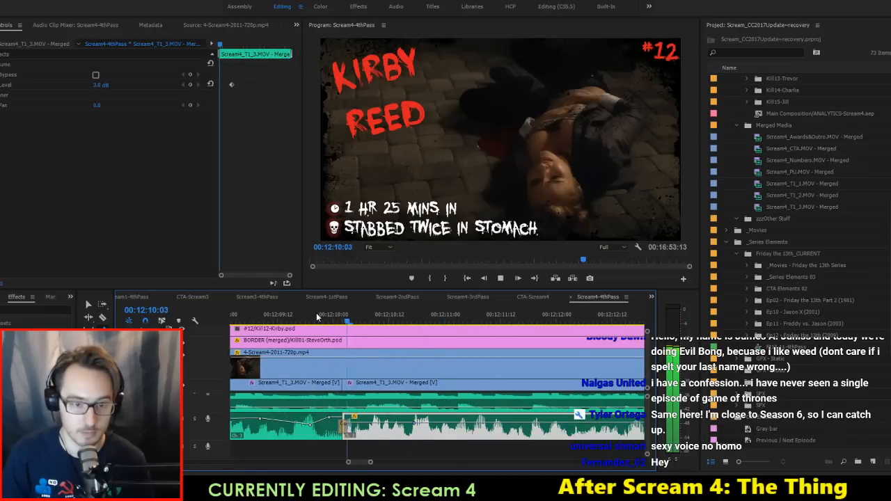
pyautogui.scroll(-2, 511, 411)
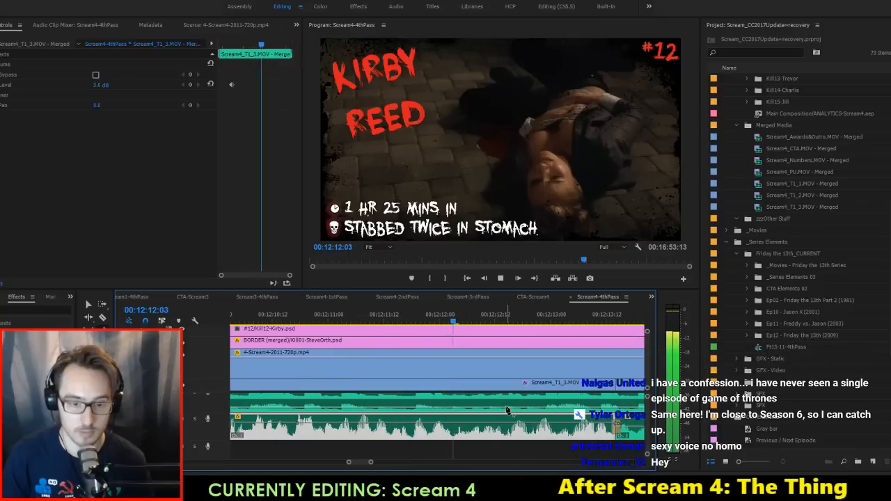
pyautogui.scroll(-4, 432, 417)
pyautogui.press('space')
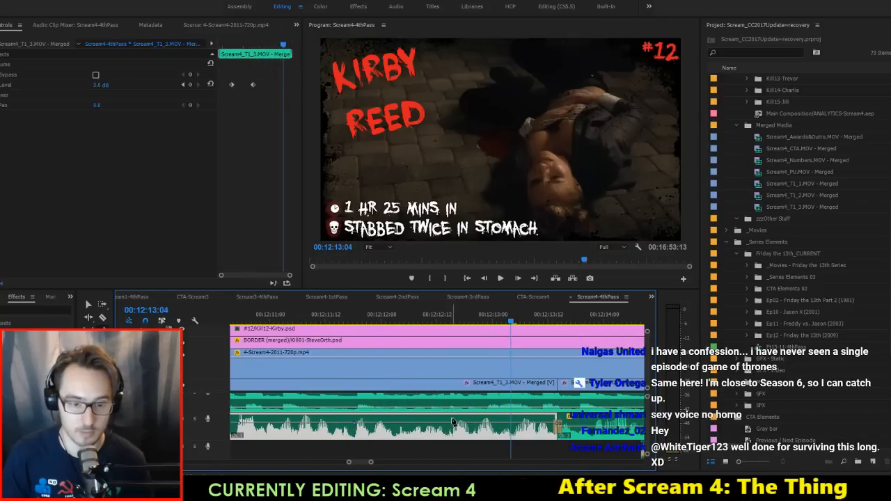
# Step: Add level keyframes that lift the narration around 00:12:12:09 before returning to 3 dB, and replay to 00:12:13:18
pyautogui.click(455, 422)
pyautogui.click(422, 418)
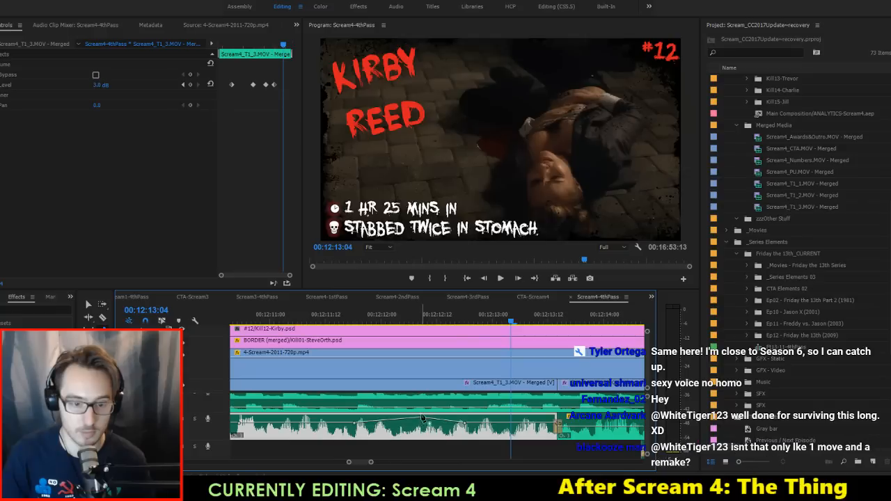
pyautogui.click(328, 314)
pyautogui.press('space')
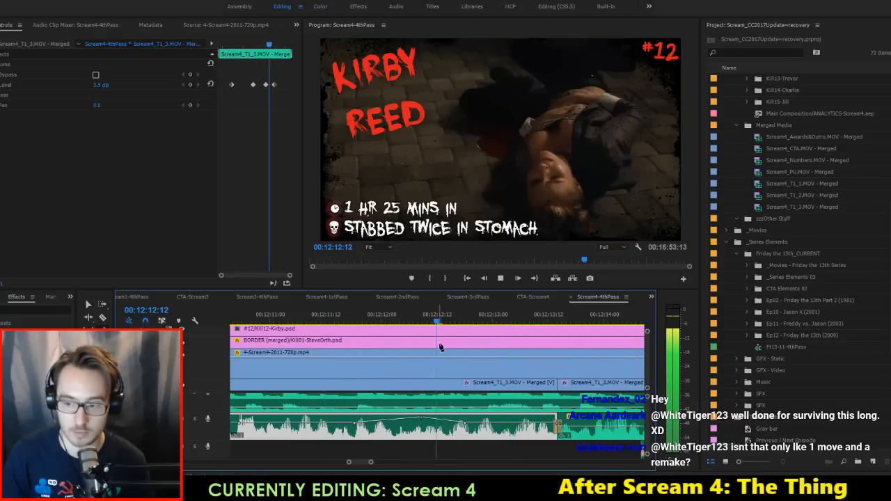
pyautogui.press('space')
pyautogui.scroll(-3, 492, 429)
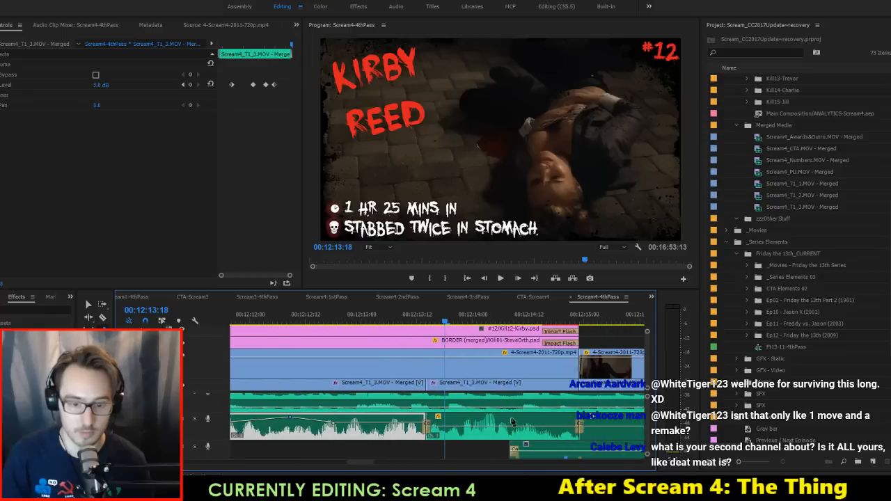
# Step: Keyframe the narration clip starting near 00:12:13:14 from about 4.7 dB down to 1.2 dB near 00:12:14:03, then up to about 6 dB
pyautogui.click(492, 429)
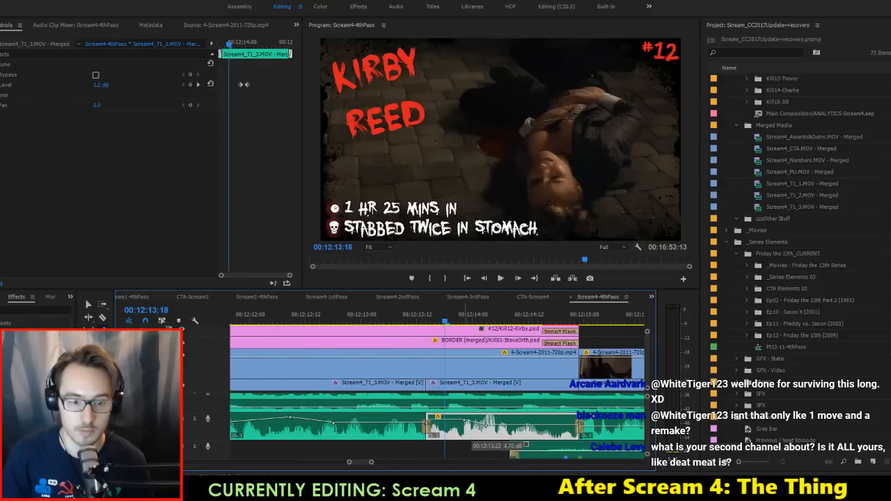
pyautogui.click(373, 317)
pyautogui.press('space')
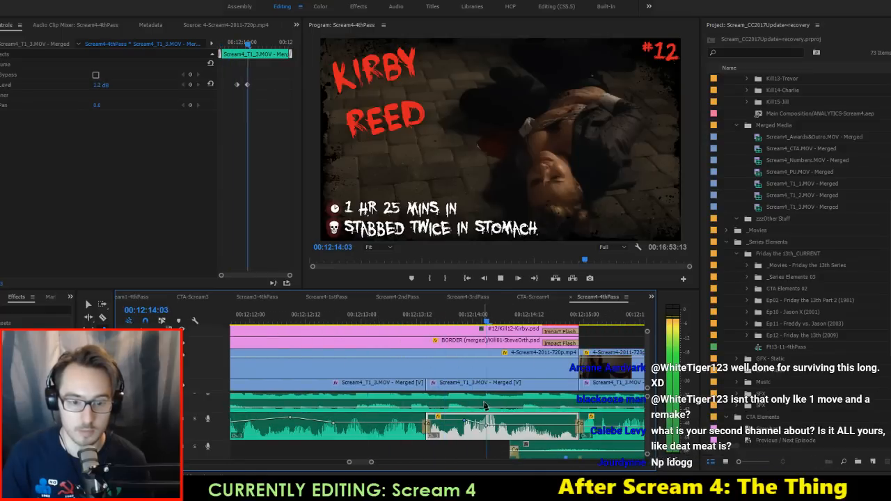
pyautogui.press('space')
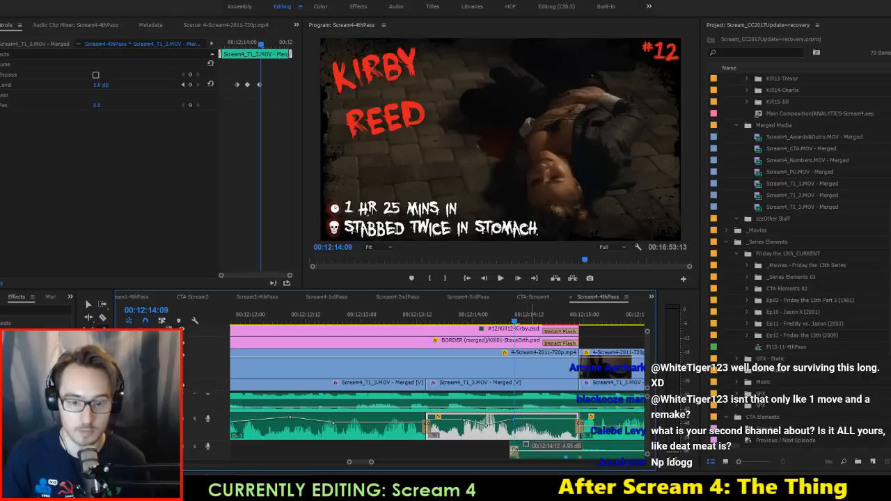
pyautogui.press('space')
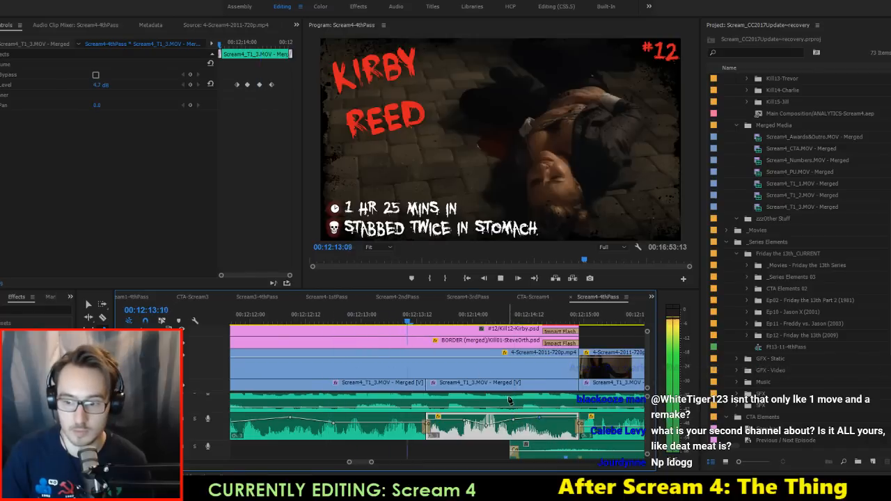
pyautogui.press('space')
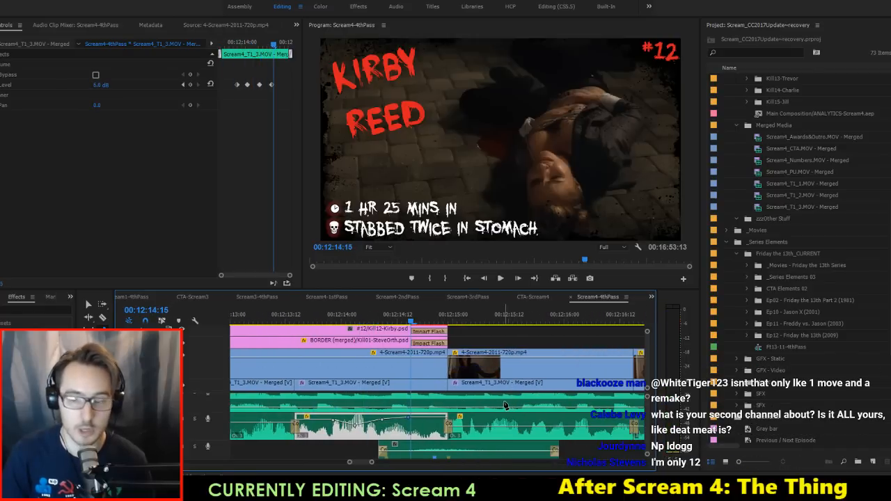
# Step: Keyframe the narration clip starting near 00:12:15:00 at about 3.9 dB, rising to 4.9 dB near 00:12:15:18 and 6 dB at its end, and replay
pyautogui.scroll(-2, 506, 408)
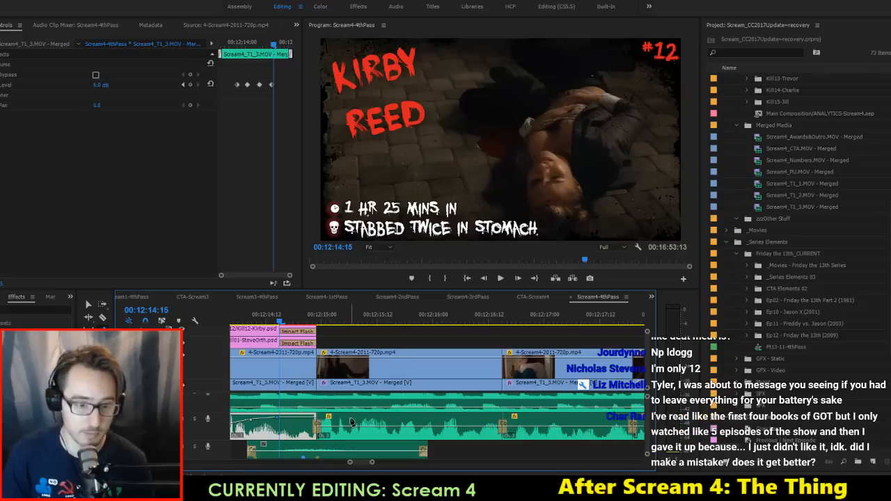
pyautogui.click(345, 431)
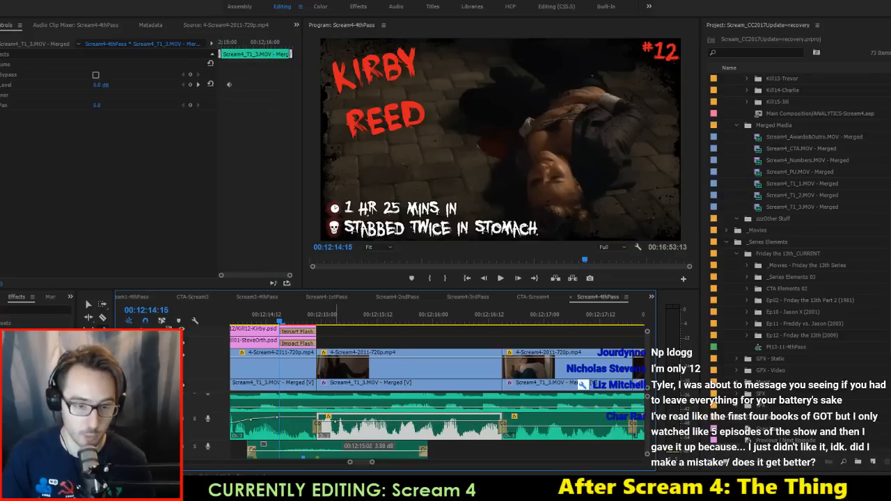
pyautogui.moveTo(355, 420); pyautogui.dragTo(355, 418)
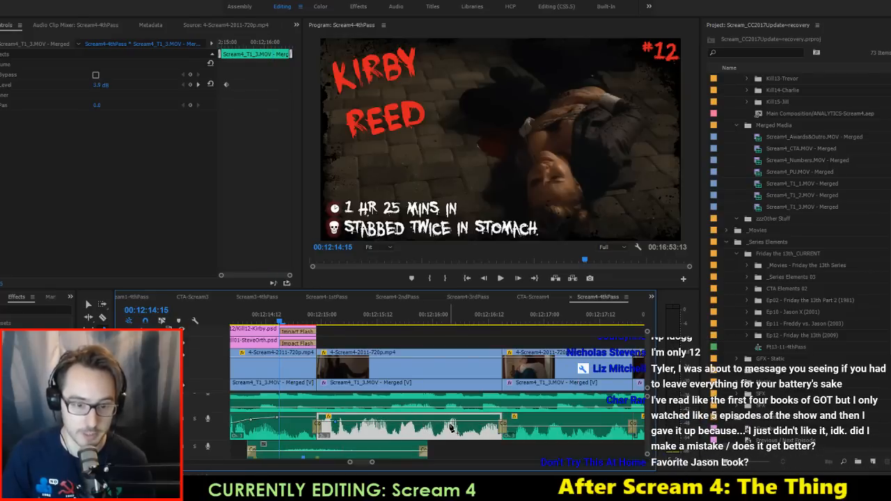
pyautogui.keyDown('ctrl'); pyautogui.click(416, 420); pyautogui.keyUp('ctrl')
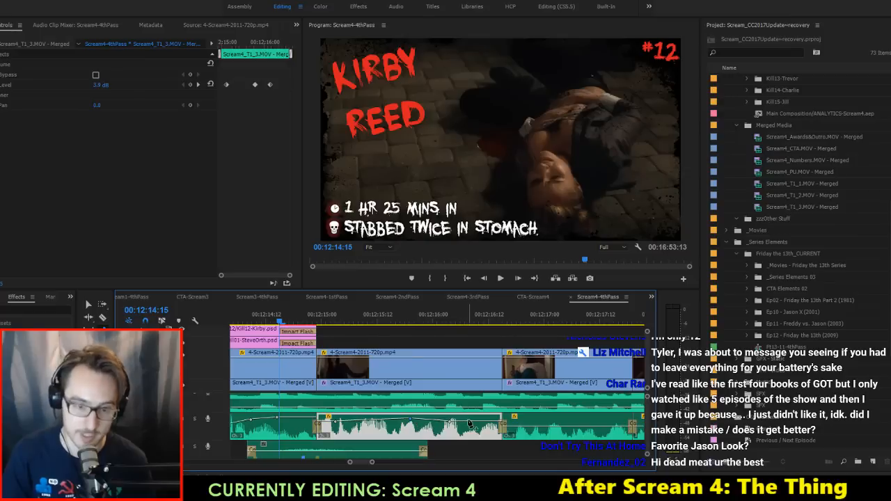
pyautogui.scroll(-1, 470, 419)
pyautogui.scroll(3, 393, 421)
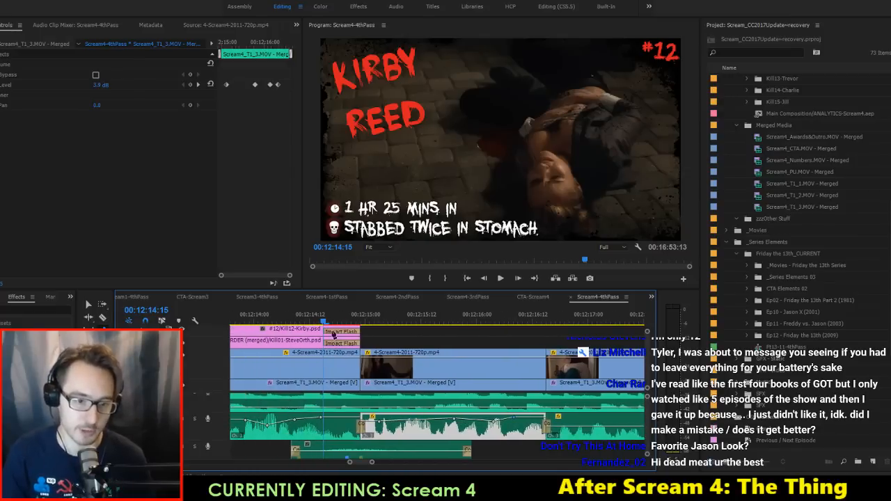
pyautogui.moveTo(306, 322); pyautogui.dragTo(335, 322)
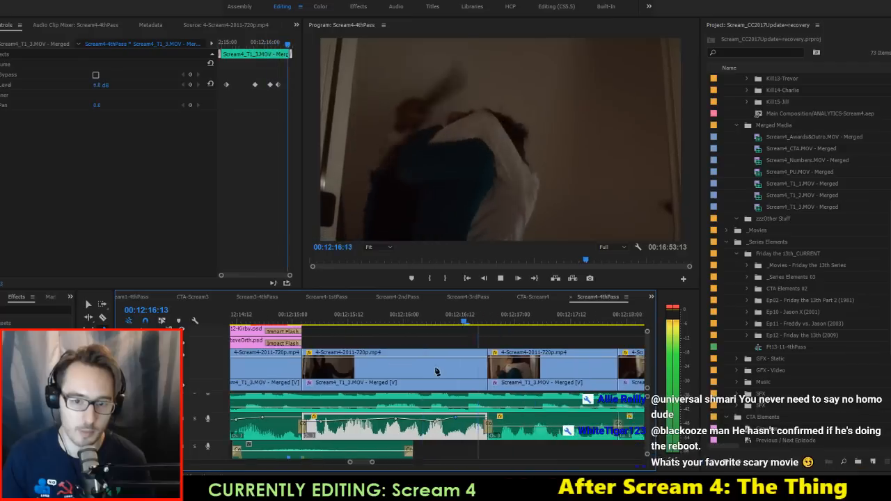
pyautogui.press('space')
pyautogui.click(277, 317)
pyautogui.press('space')
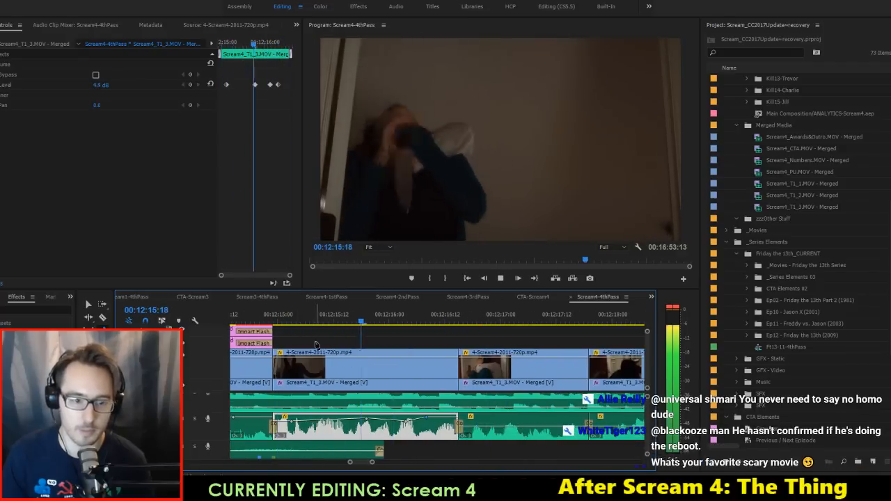
pyautogui.press('space')
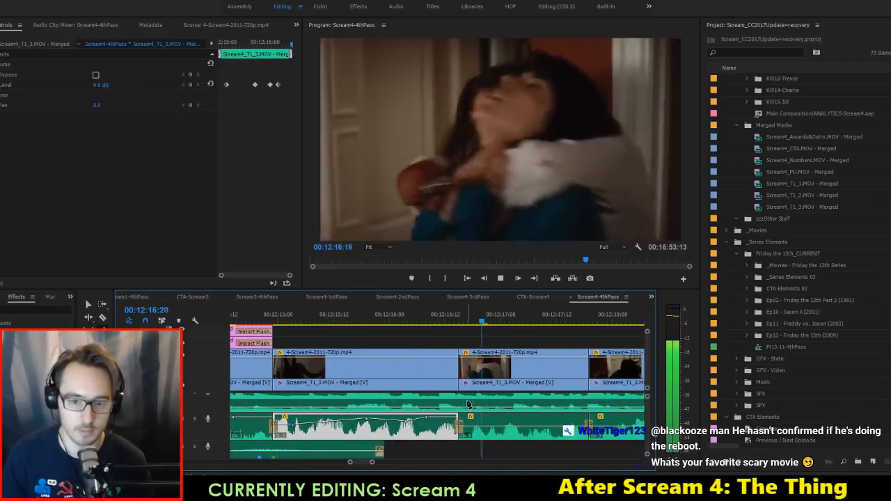
pyautogui.press('space')
# Step: Adjust the audio gain of the narration clips from about 00:12:16:15 to about 00:12:34 by 6 dB
pyautogui.scroll(-3, 462, 424)
pyautogui.scroll(-5, 461, 431)
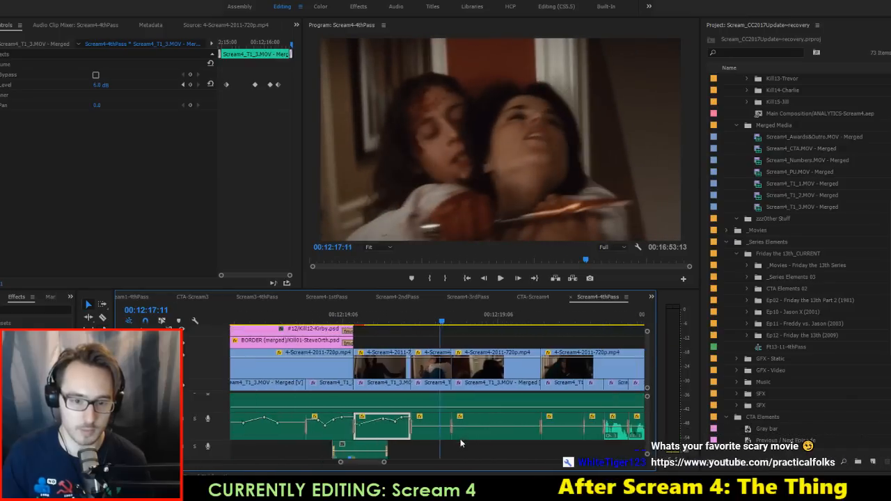
pyautogui.scroll(-5, 444, 451)
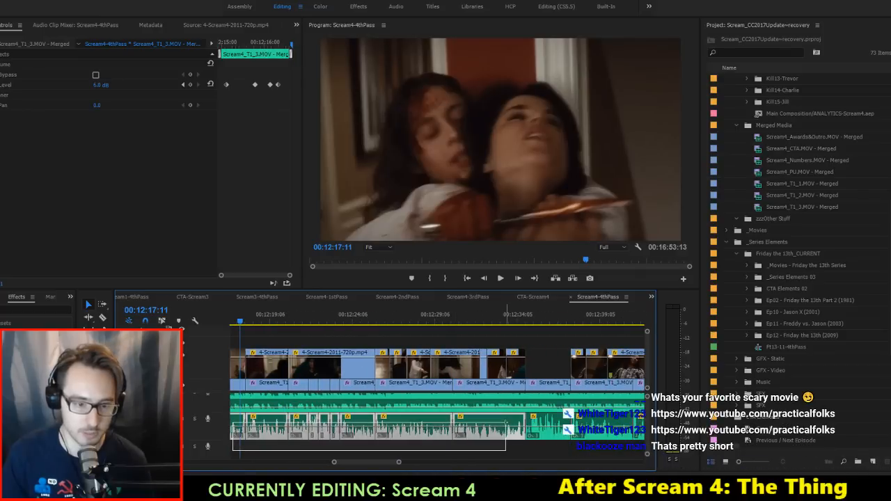
pyautogui.scroll(2, 418, 428)
pyautogui.write('g')
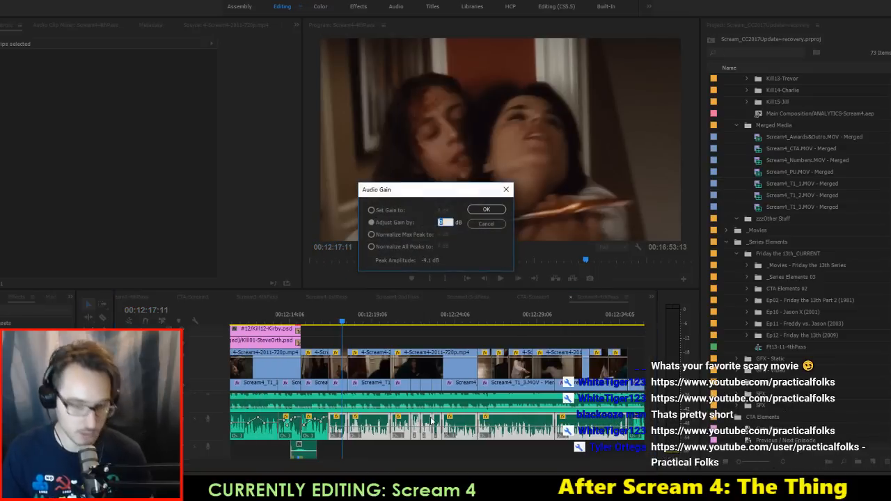
pyautogui.write('6')
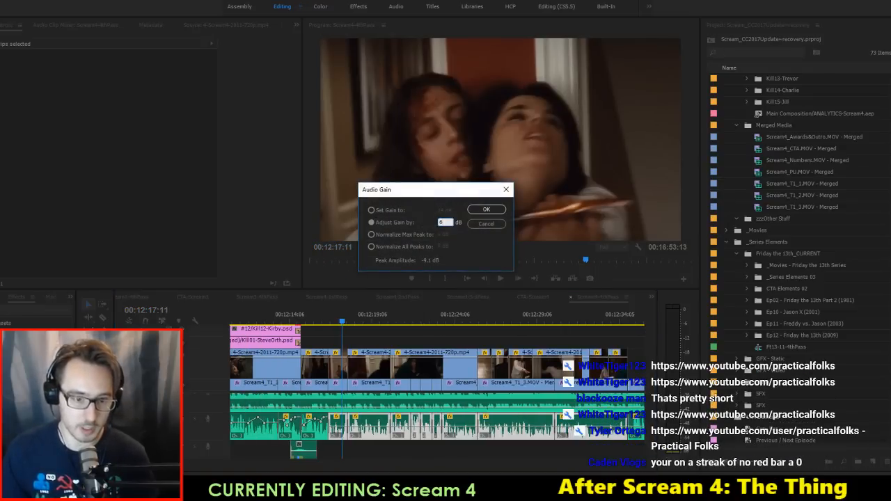
pyautogui.press('Return')
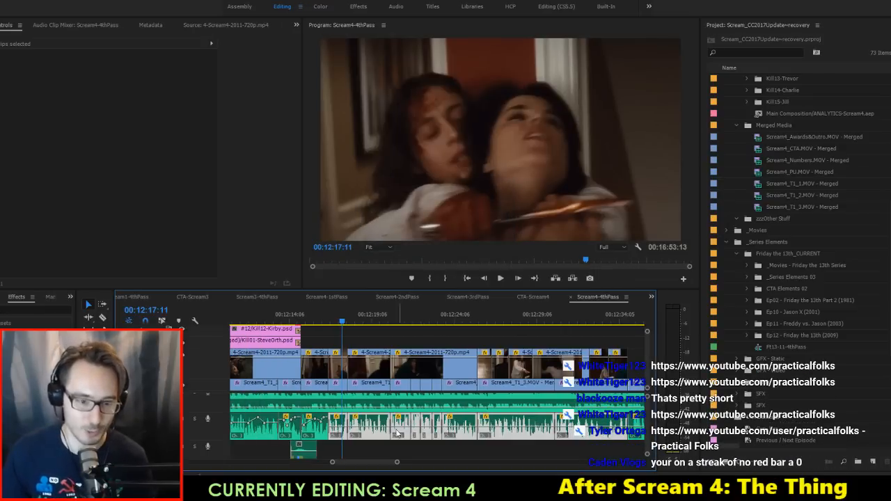
# Step: Replay across 00:12:16:20 to 00:12:17:20, raise the narration clip starting near 00:12:16:15 to about 4.4 dB and play it again
pyautogui.scroll(5, 338, 431)
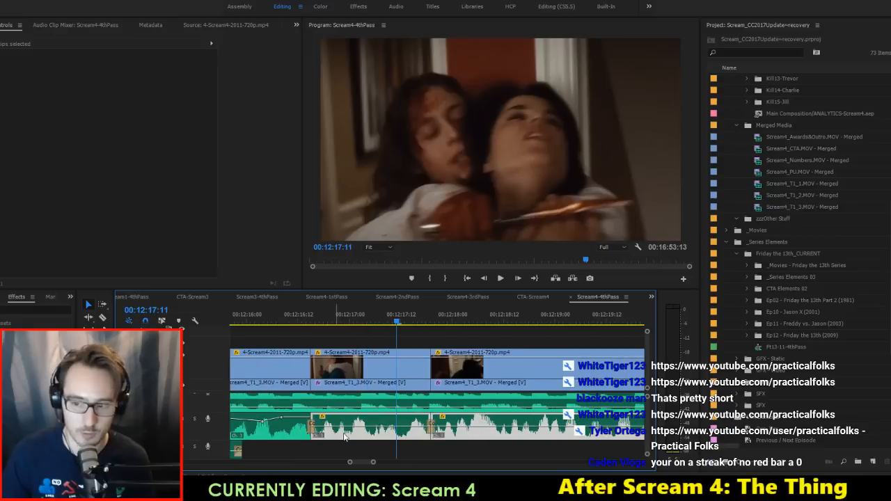
pyautogui.scroll(1, 356, 390)
pyautogui.click(387, 319)
pyautogui.press('space')
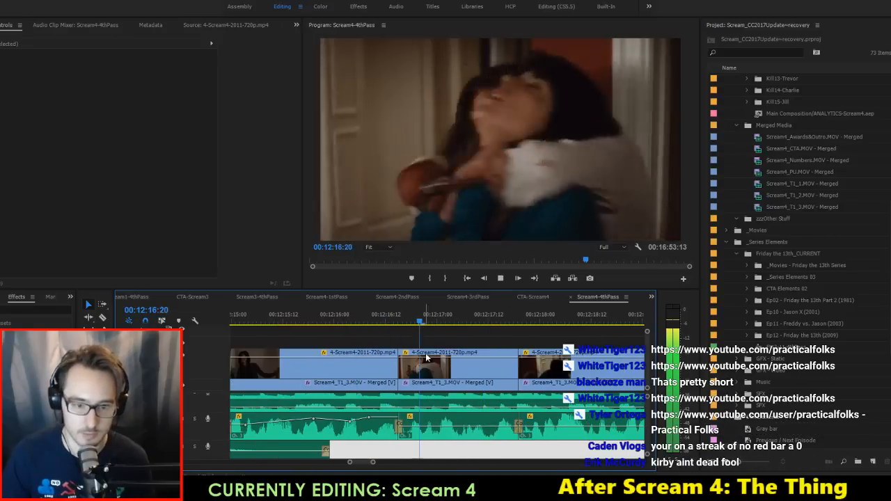
pyautogui.click(452, 422)
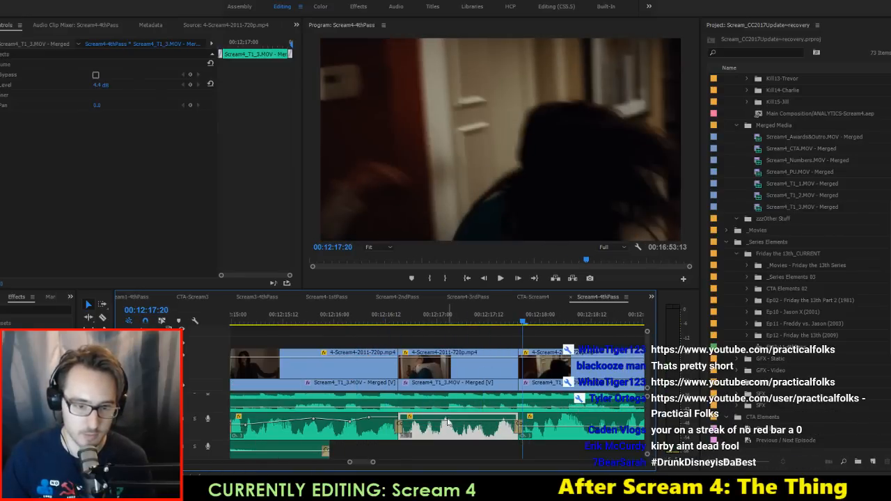
pyautogui.press('space')
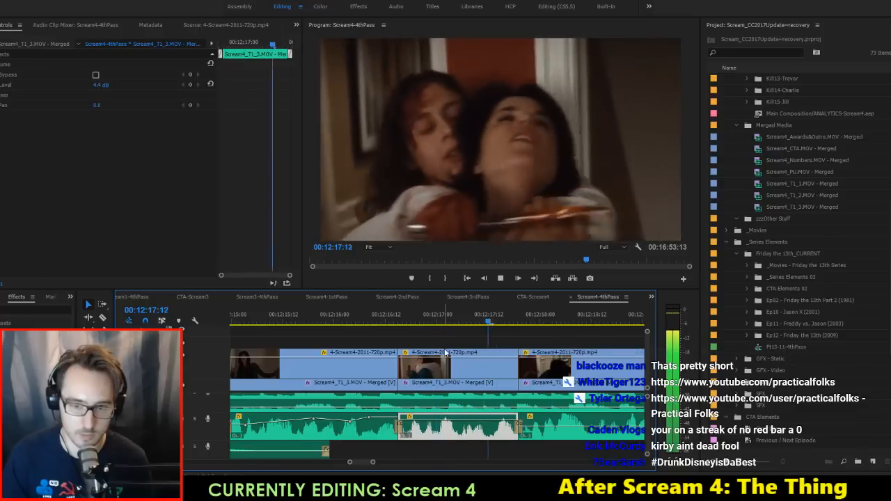
# Step: Add a level keyframe near the end of the narration clip starting near 00:12:15:00 and replay from about 00:12:16:08
pyautogui.press('space')
pyautogui.press('p')
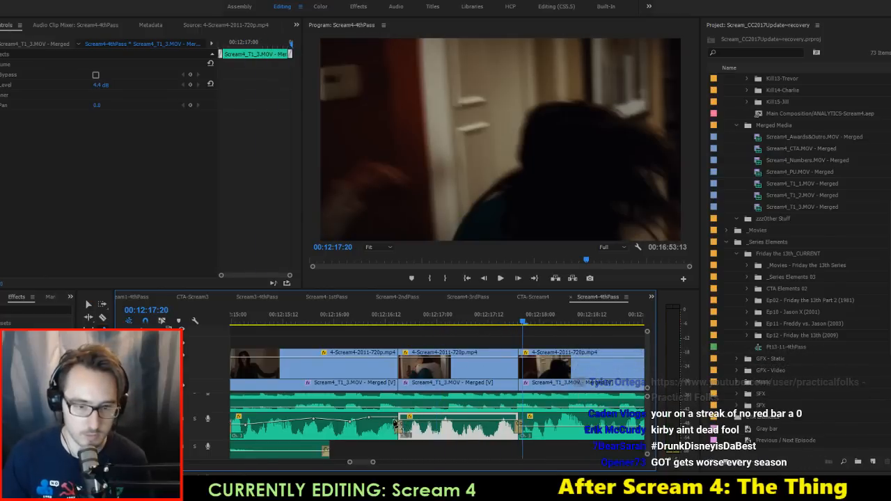
pyautogui.click(391, 418)
pyautogui.click(370, 320)
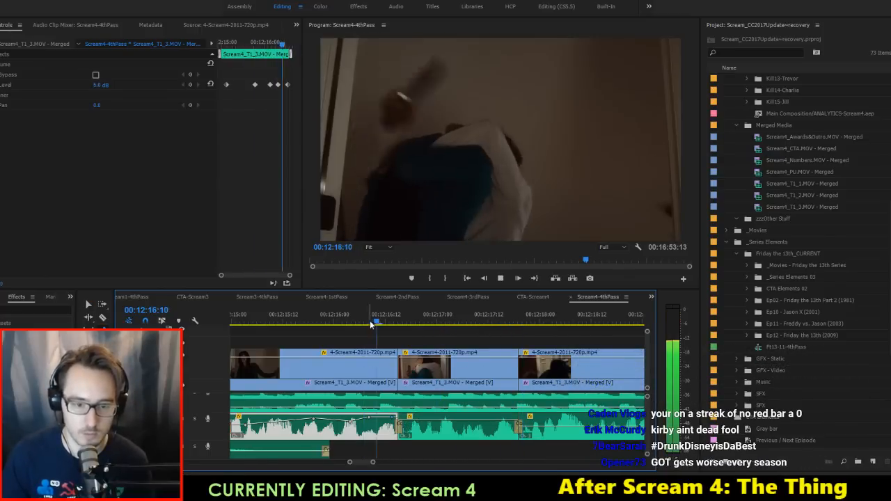
pyautogui.press('space')
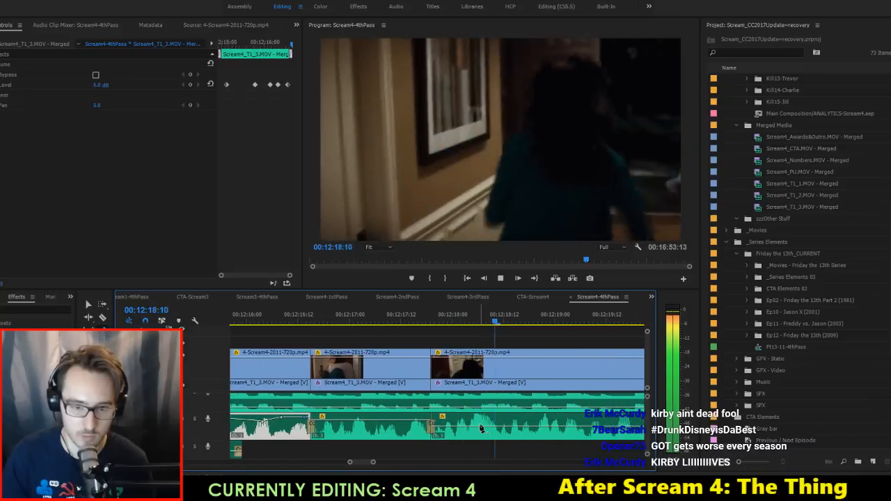
pyautogui.press('space')
# Step: Keyframe the narration clip starting near 00:12:17:19 to about 2.3 dB near 00:12:18:11 and -0.5 dB near 00:12:18:21, and replay
pyautogui.click(395, 426)
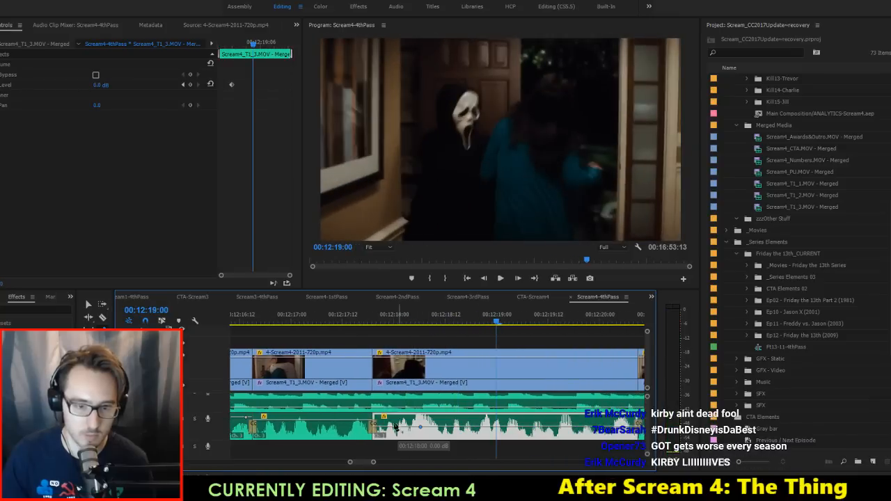
pyautogui.keyDown('ctrl'); pyautogui.click(443, 429); pyautogui.keyUp('ctrl')
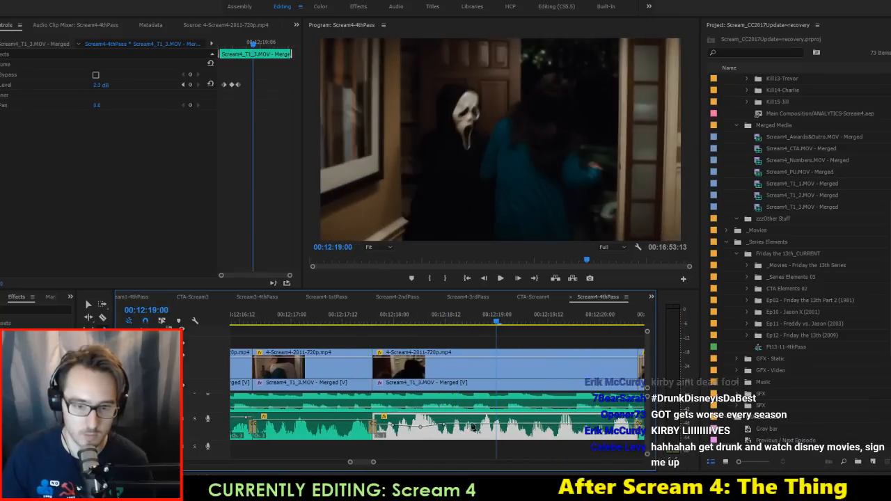
pyautogui.keyDown('ctrl'); pyautogui.click(479, 424); pyautogui.keyUp('ctrl')
pyautogui.keyDown('ctrl'); pyautogui.click(484, 430); pyautogui.keyUp('ctrl')
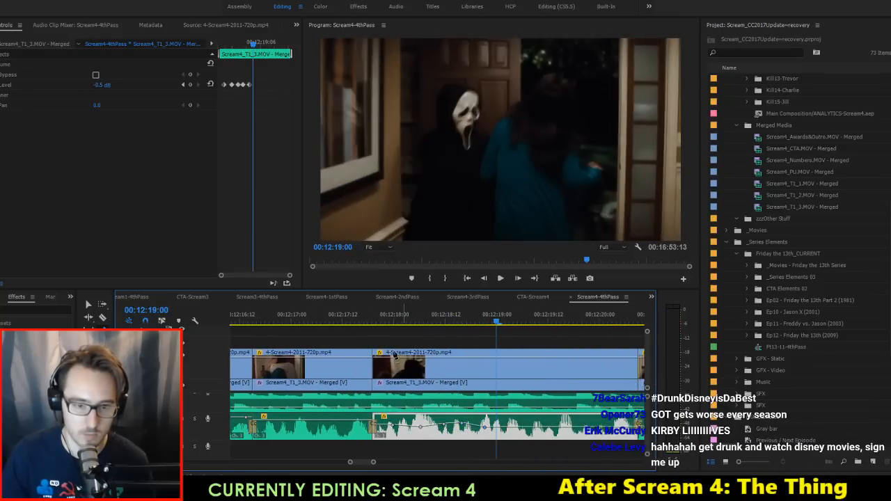
pyautogui.press('space')
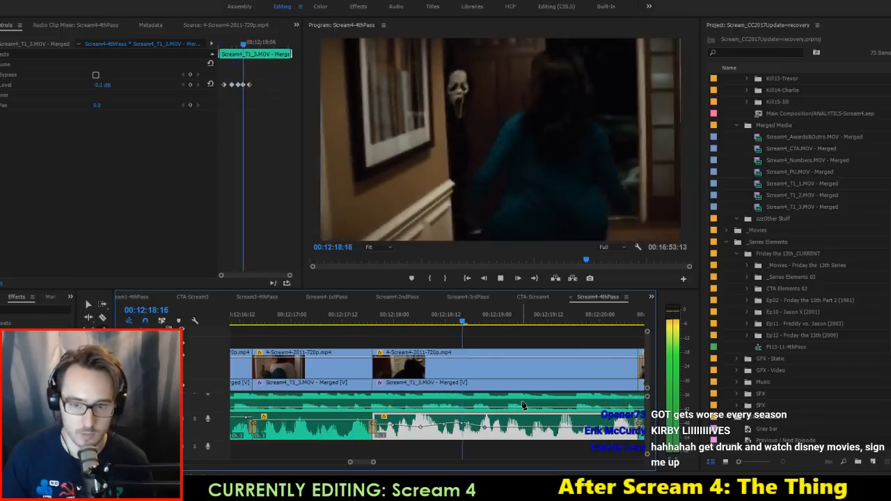
pyautogui.press('space')
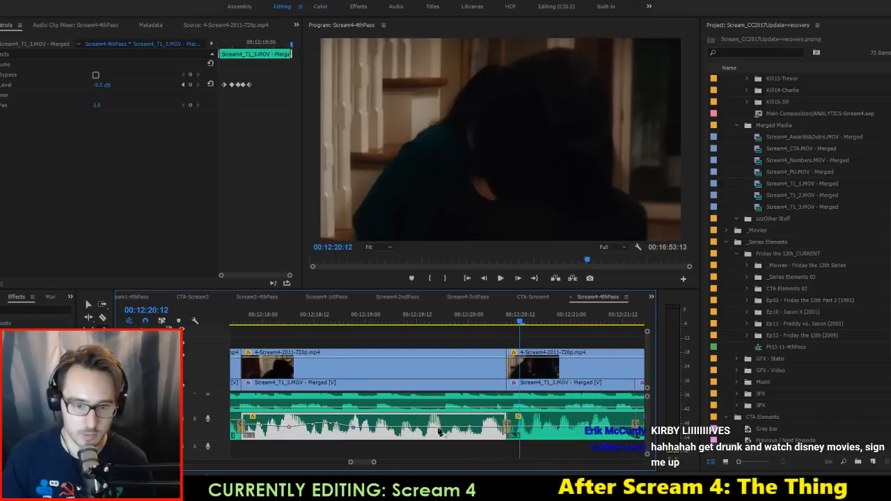
# Step: Keyframe the rest of that narration clip, peaking at about 4.95 dB near 00:12:19:23, replay it and save the project
pyautogui.keyDown('ctrl'); pyautogui.click(405, 430); pyautogui.keyUp('ctrl')
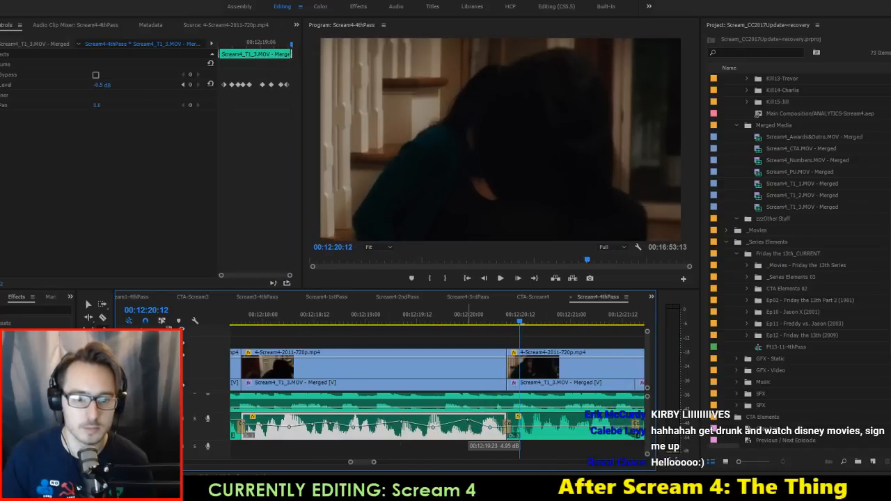
pyautogui.click(336, 319)
pyautogui.press('space')
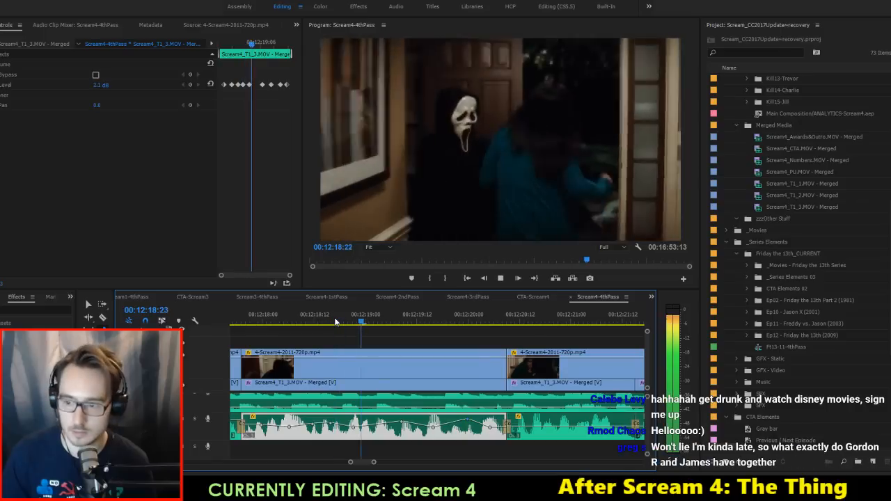
pyautogui.press('space')
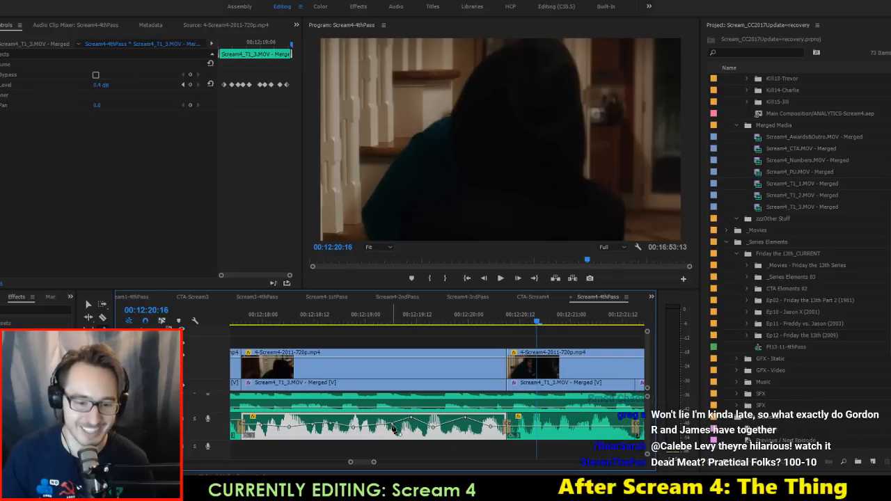
pyautogui.scroll(3, 411, 417)
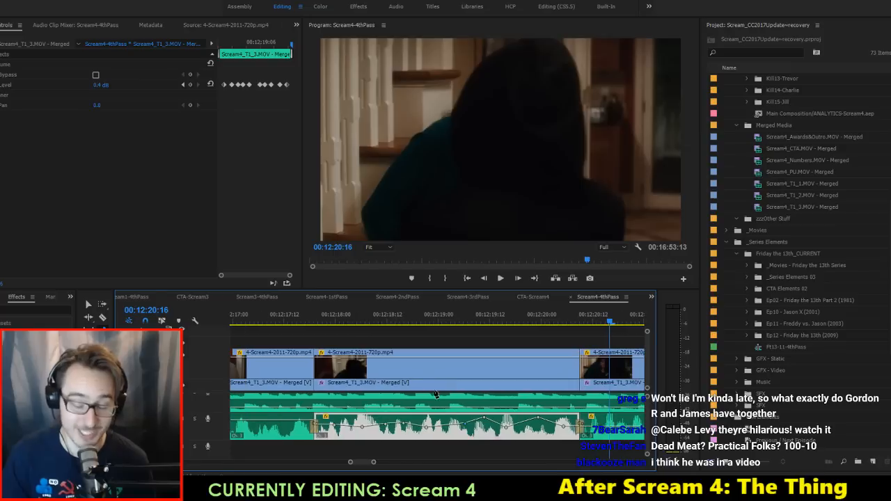
pyautogui.hotkey('ctrl', 's')
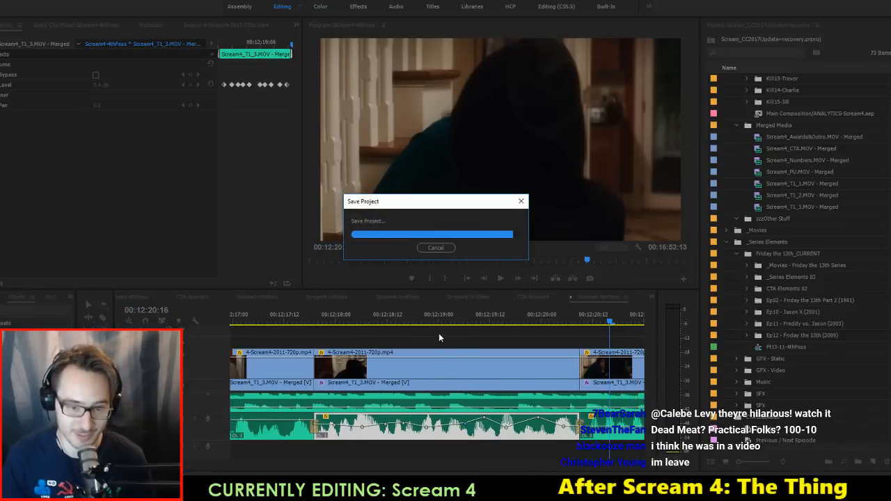
# Step: Keyframe the narration clip starting near 00:12:20:09 from about 0.4 dB to -1.5 dB near 00:12:21:07, save the project and replay
pyautogui.scroll(-6, 492, 351)
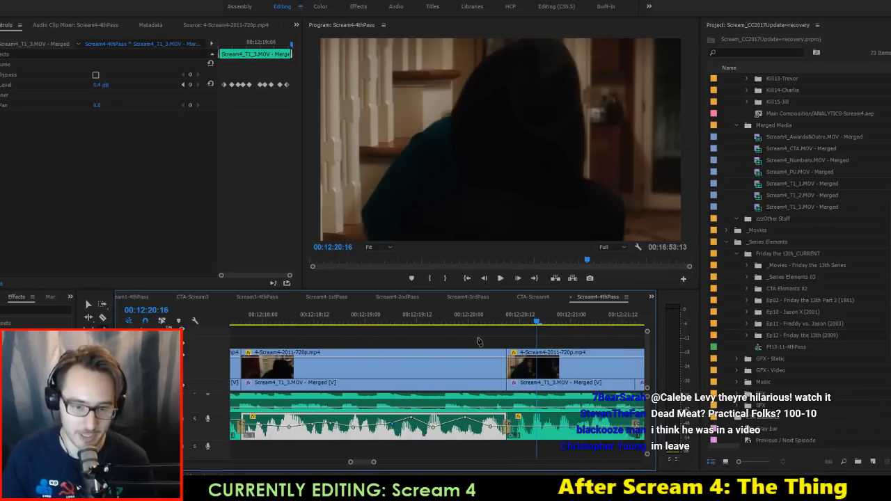
pyautogui.click(454, 432)
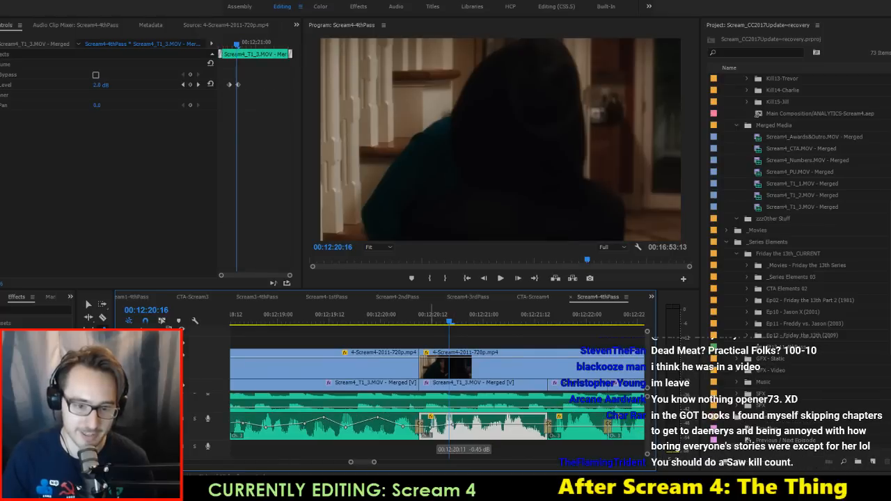
pyautogui.moveTo(432, 429); pyautogui.dragTo(509, 432)
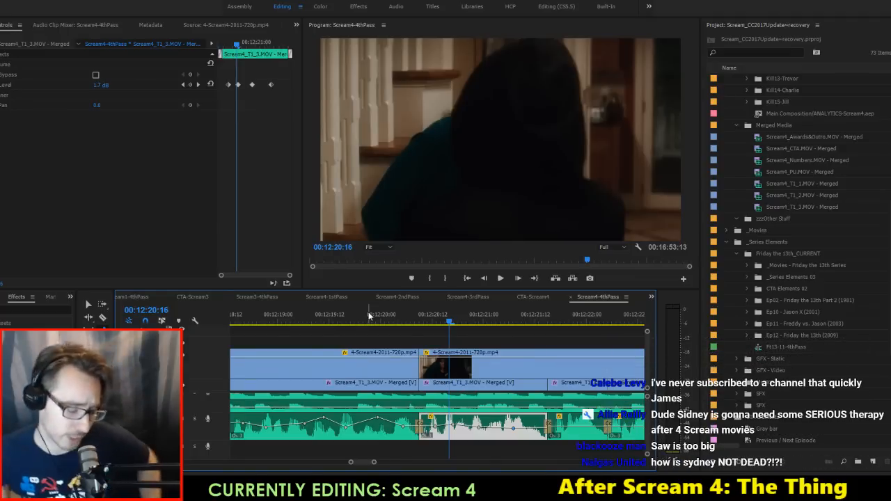
pyautogui.hotkey('ctrl', 's')
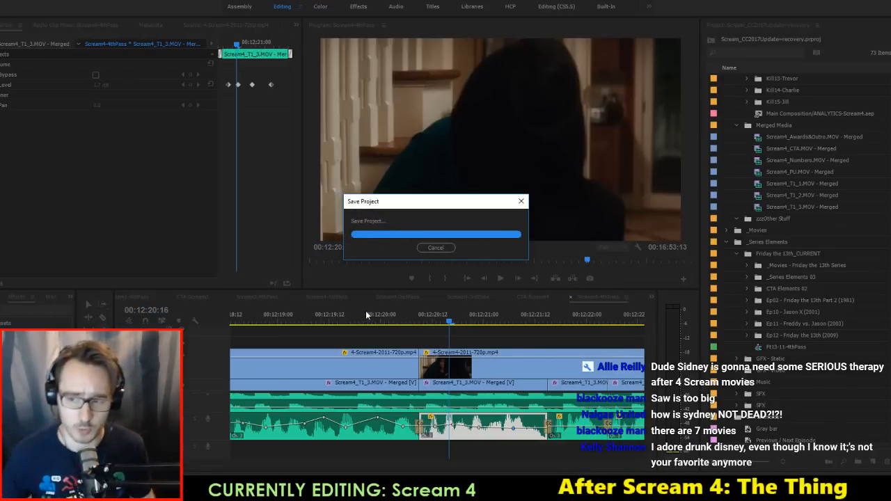
pyautogui.click(369, 316)
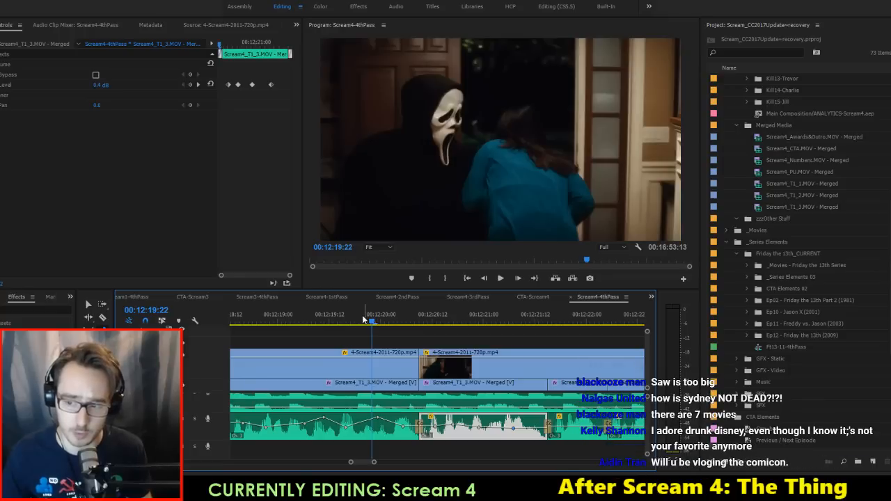
pyautogui.press('space')
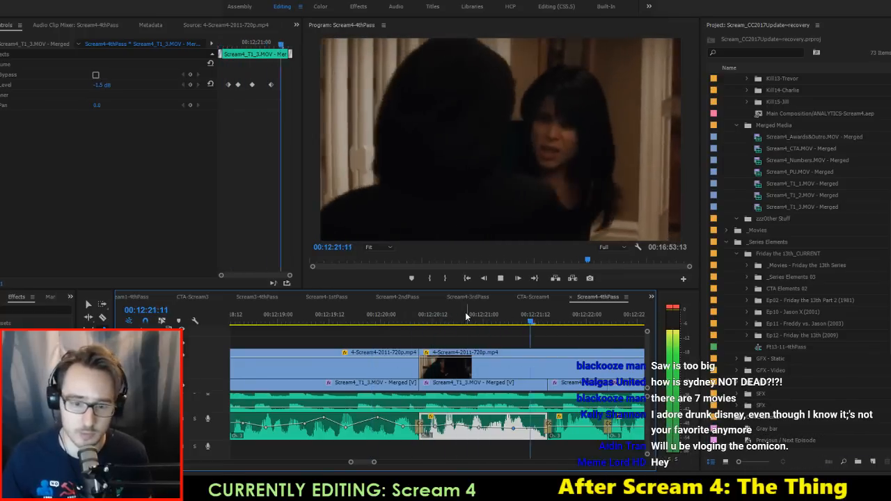
pyautogui.press('space')
pyautogui.click(324, 320)
pyautogui.press('space')
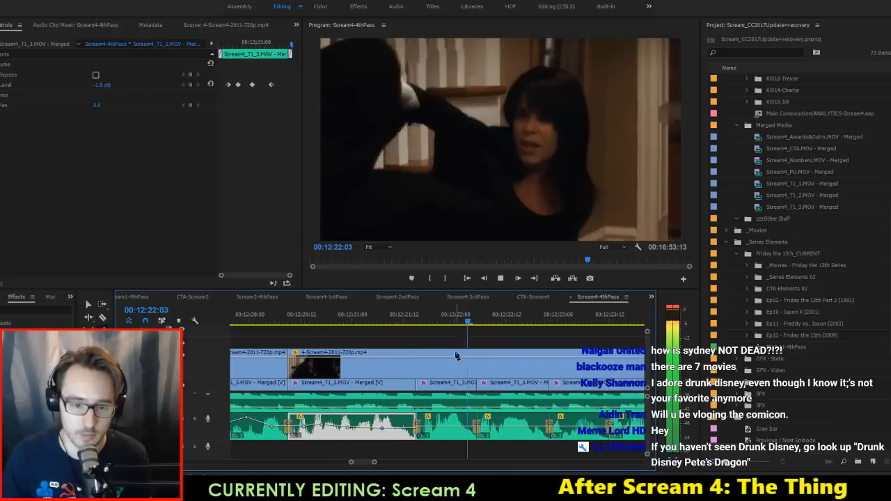
pyautogui.press('space')
# Step: Keyframe the narration clip starting near 00:12:21:15 from about 1.2 dB to a dip near 00:12:21:23, save the project and replay
pyautogui.click(451, 430)
pyautogui.moveTo(451, 431)
pyautogui.mouseDown()
pyautogui.moveTo(430, 425)
pyautogui.moveTo(454, 430)
pyautogui.mouseUp()
pyautogui.hotkey('ctrl', 's')
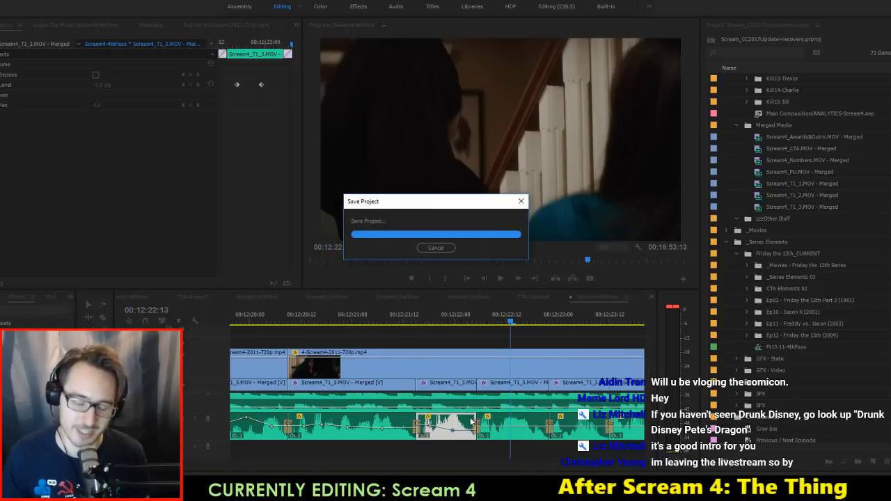
pyautogui.hscroll(2, 473, 412)
pyautogui.click(310, 313)
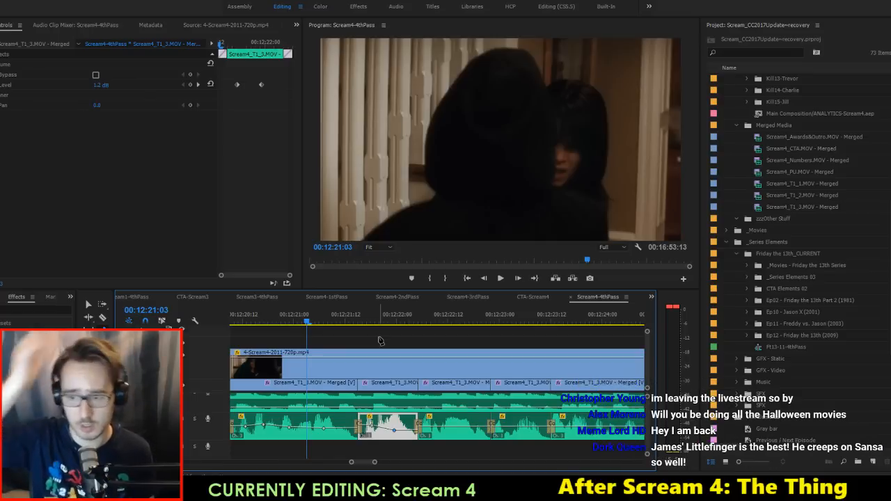
pyautogui.press('space')
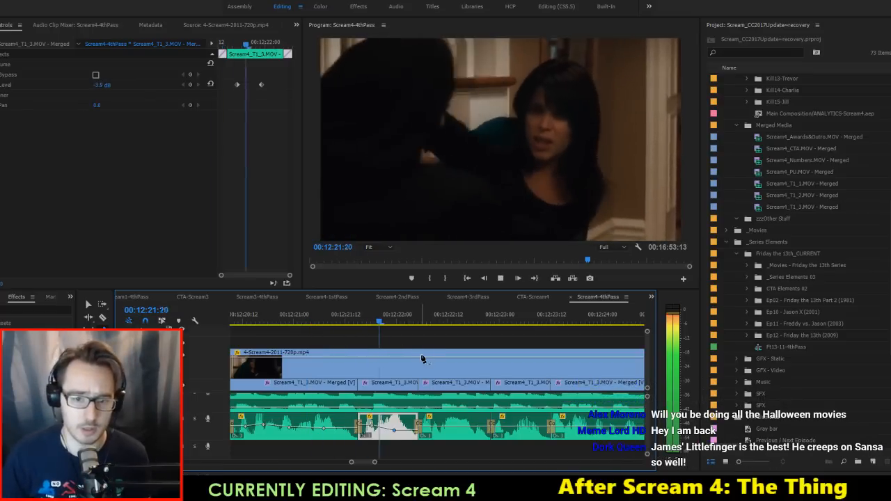
pyautogui.press('space')
# Step: Add a level keyframe near 00:12:22:10, raise the end of the preceding narration clip to about 2.7 dB and replay from 00:12:21:20
pyautogui.click(440, 430)
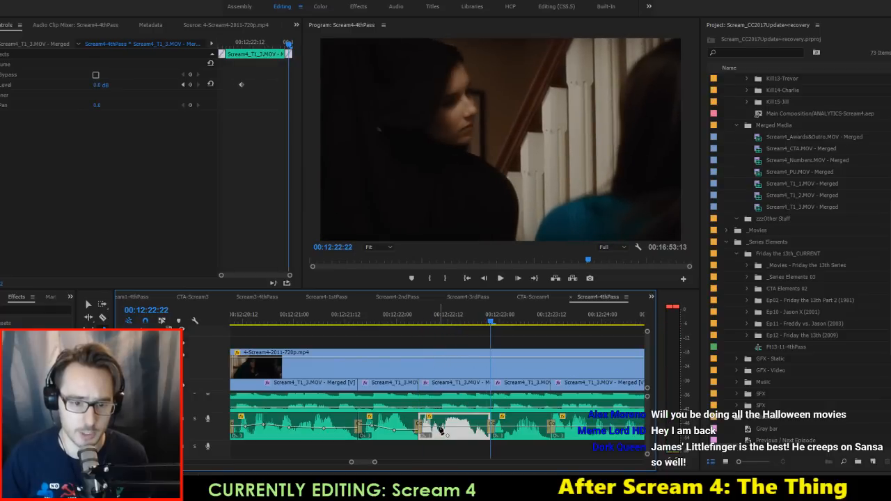
pyautogui.moveTo(410, 430); pyautogui.dragTo(416, 422)
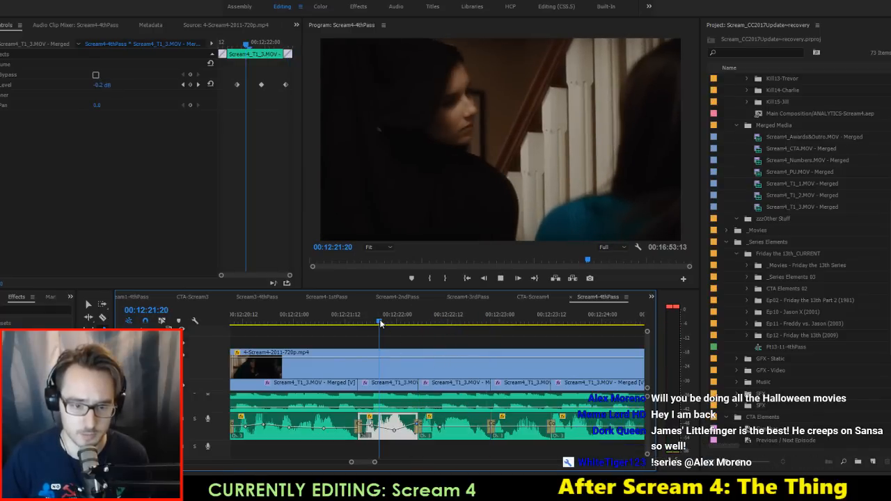
pyautogui.press('space')
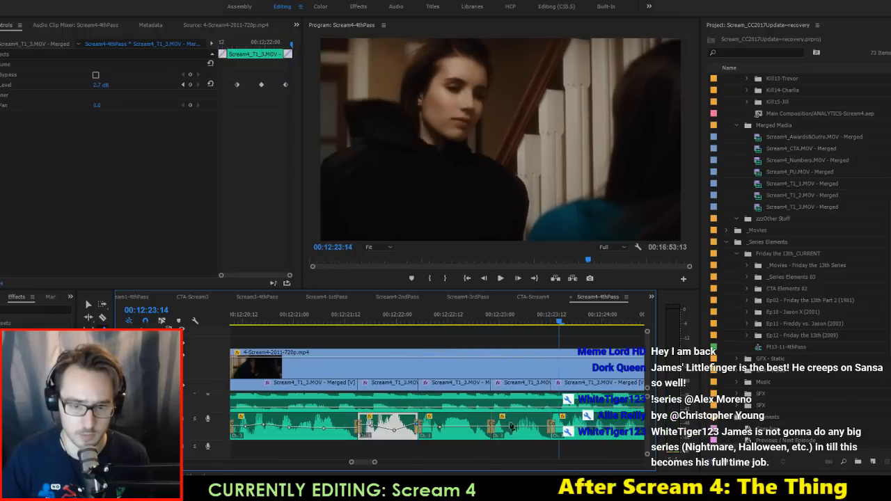
# Step: Raise the level of the narration clip starting near 00:12:22:22 with a keyframe near 00:12:23:03 and replay from 00:12:22:13
pyautogui.moveTo(512, 428); pyautogui.dragTo(512, 422)
pyautogui.click(451, 328)
pyautogui.click(452, 320)
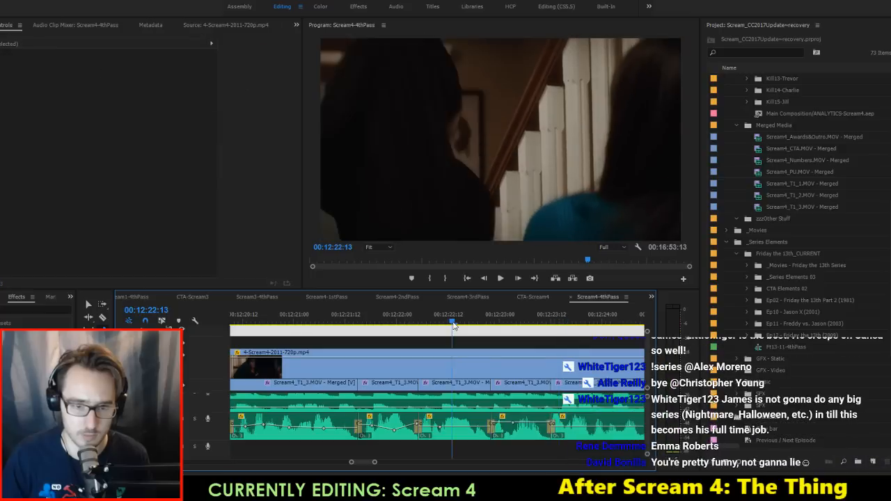
pyautogui.press('space')
pyautogui.press('space')
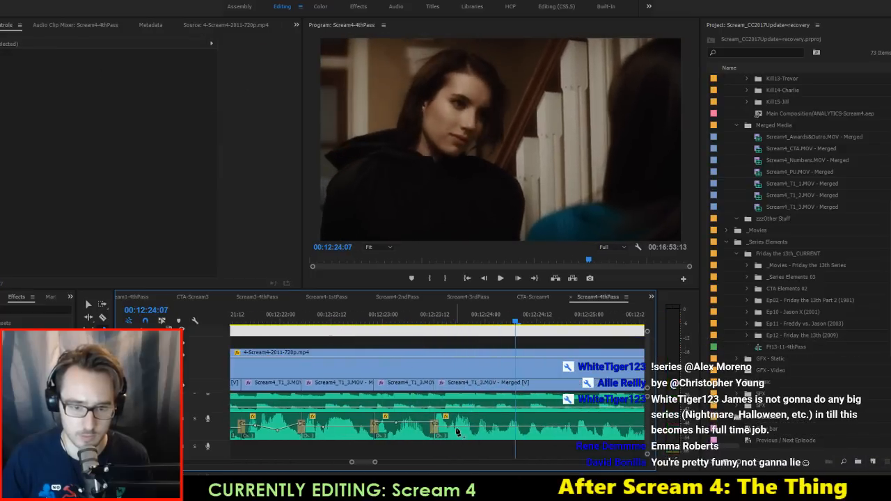
# Step: Keyframe the narration clip starting near 00:12:23:12 up to about 3.6 dB near 00:12:23:23
pyautogui.click(477, 430)
pyautogui.moveTo(476, 430); pyautogui.dragTo(487, 426)
pyautogui.scroll(-2, 491, 428)
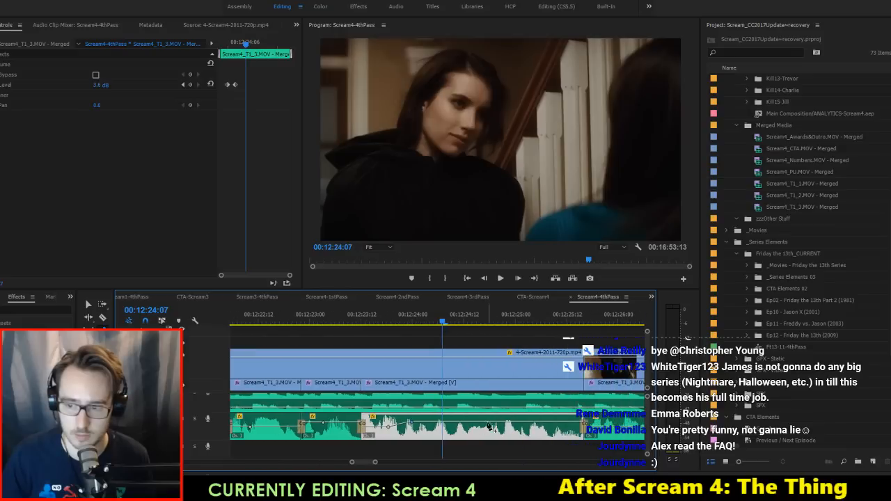
pyautogui.press('Up')
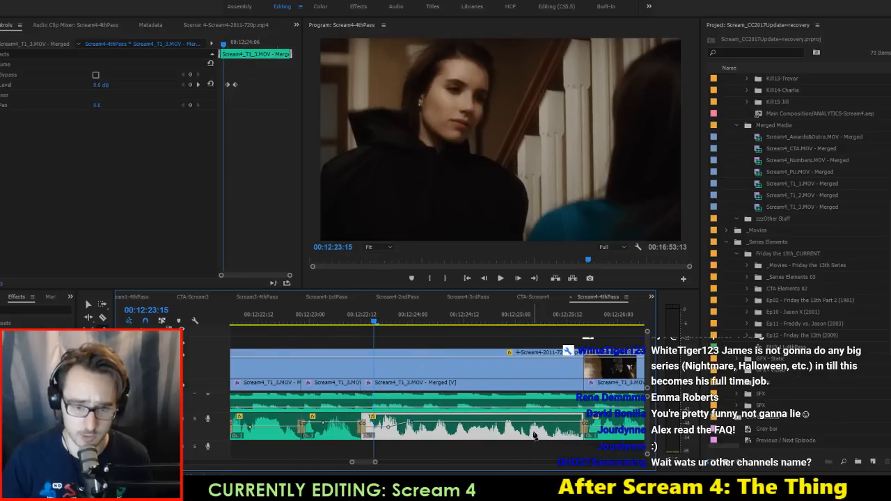
# Step: Keyframe the end of that narration clip to rise between about 00:12:25:02 and 00:12:25:07, save the project and replay
pyautogui.moveTo(539, 425); pyautogui.dragTo(548, 420)
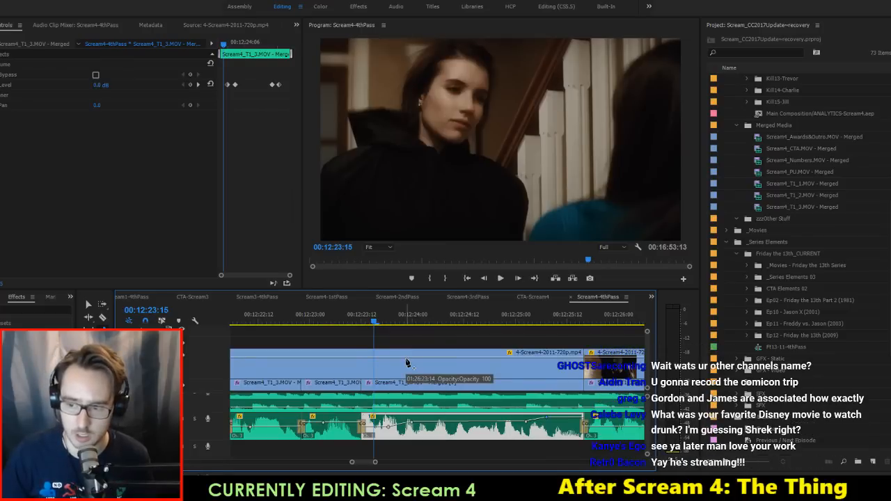
pyautogui.hotkey('ctrl', 's')
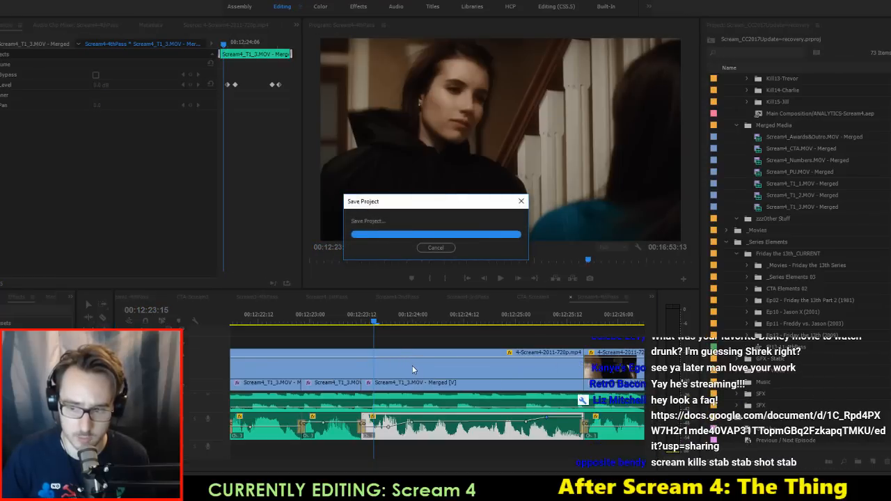
pyautogui.press('space')
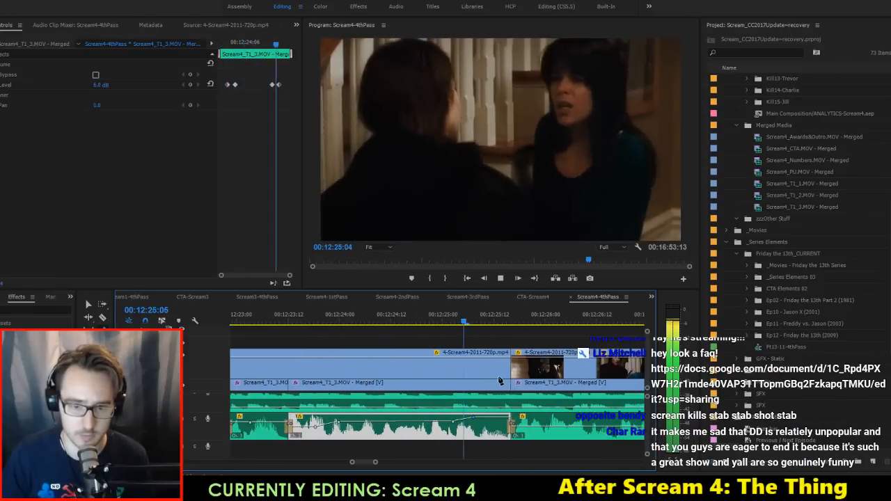
pyautogui.press('space')
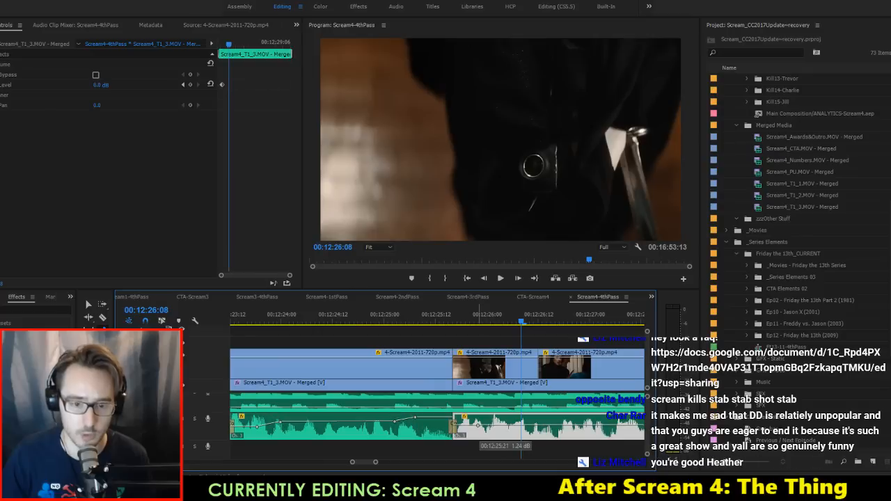
# Step: Set the level of the narration clip starting near 00:12:25:16 to about 2.8 dB and keyframe a rise near 00:12:26:13
pyautogui.moveTo(483, 426); pyautogui.dragTo(482, 423)
pyautogui.scroll(-1, 529, 423)
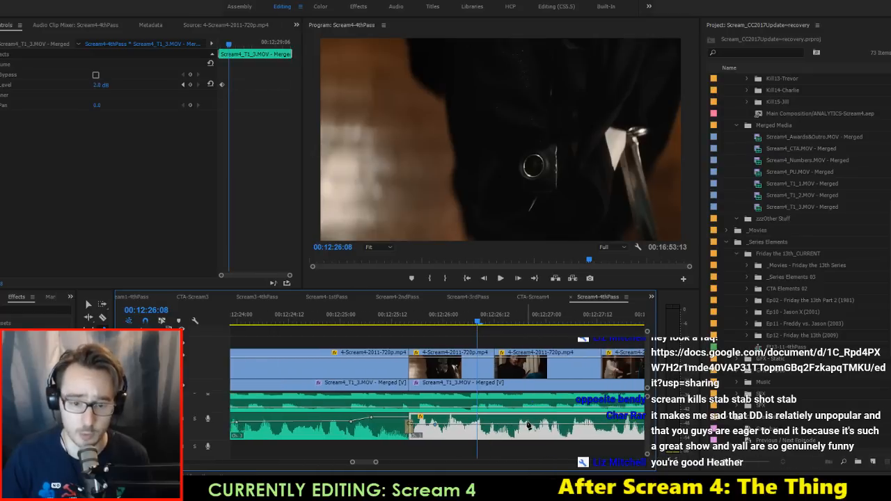
pyautogui.click(474, 424)
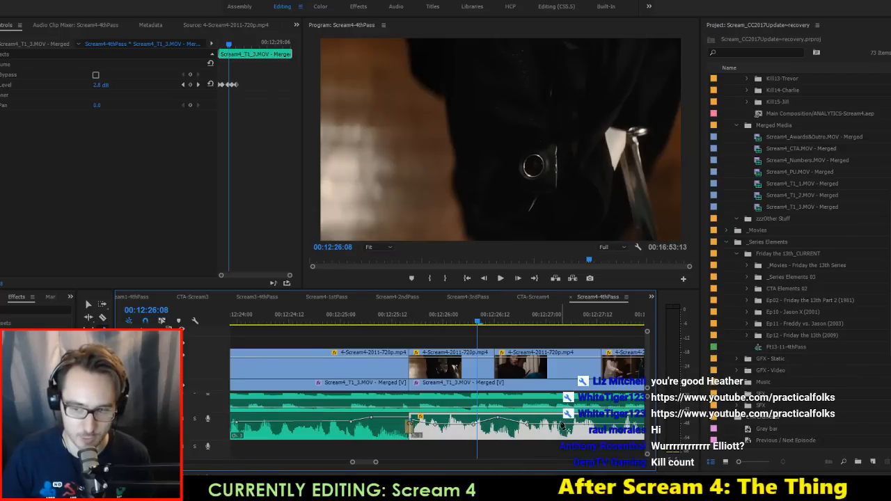
pyautogui.hscroll(1, 532, 427)
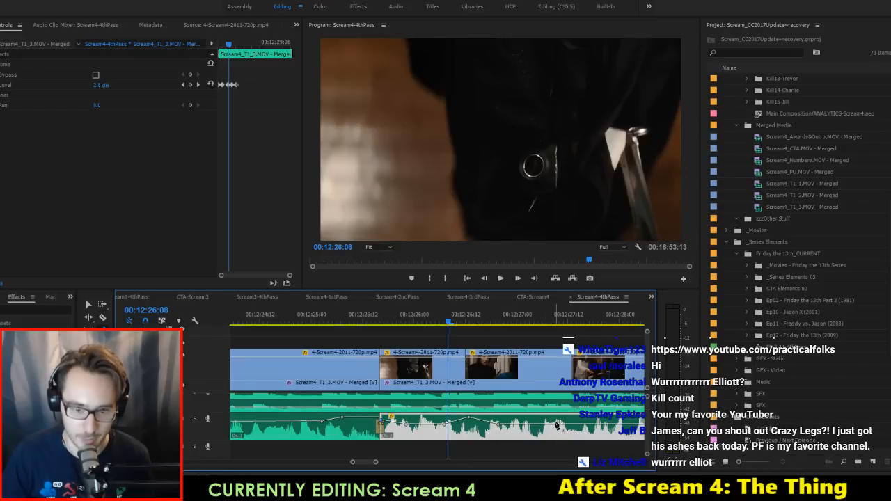
# Step: Add further level keyframes across that narration clip, raising it to about 5.2 dB near 00:12:28:23
pyautogui.hscroll(3, 546, 428)
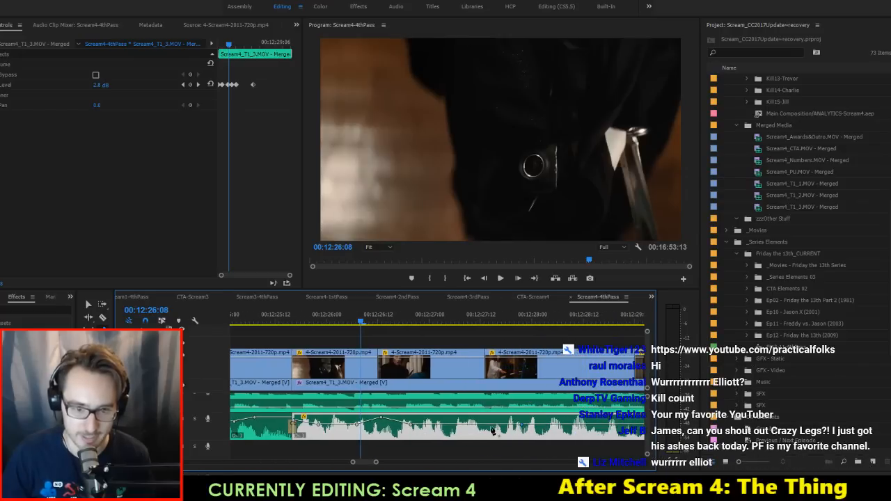
pyautogui.hscroll(3, 525, 420)
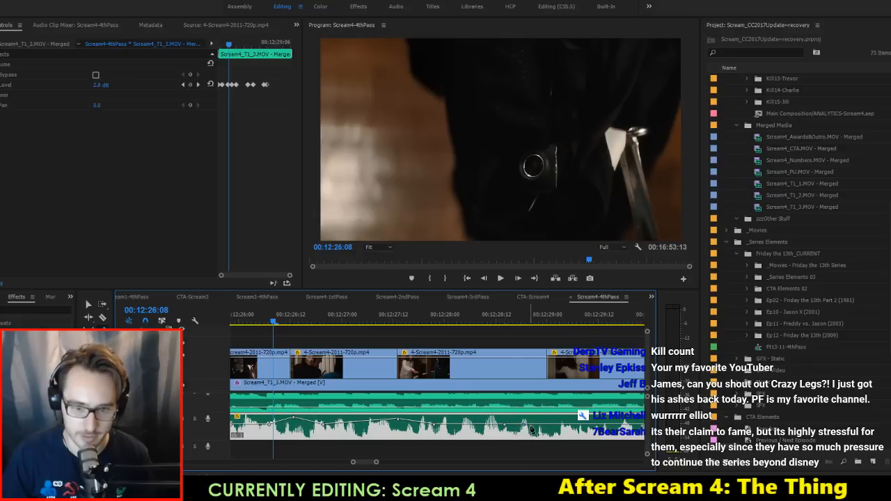
pyautogui.moveTo(524, 425); pyautogui.dragTo(527, 420)
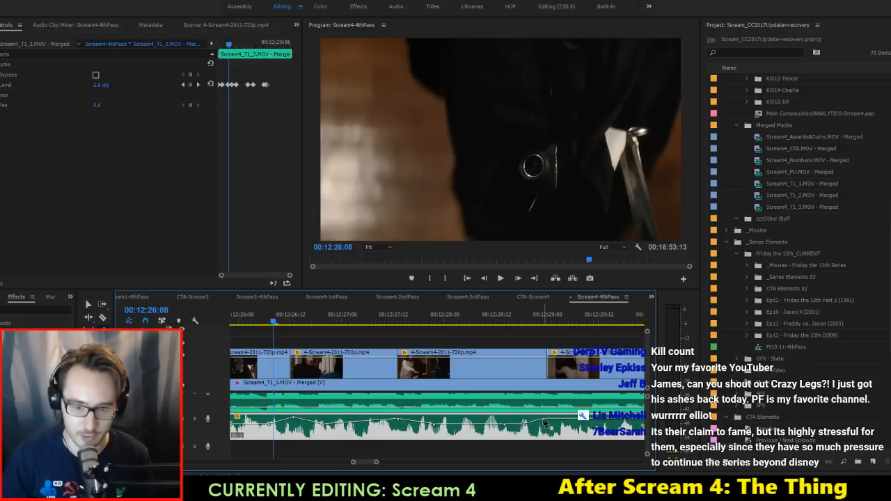
pyautogui.hscroll(2, 545, 423)
# Step: Replay the keyframed narration from about 00:12:25:08 through 00:12:30:12 to check its volume
pyautogui.hscroll(-5, 516, 426)
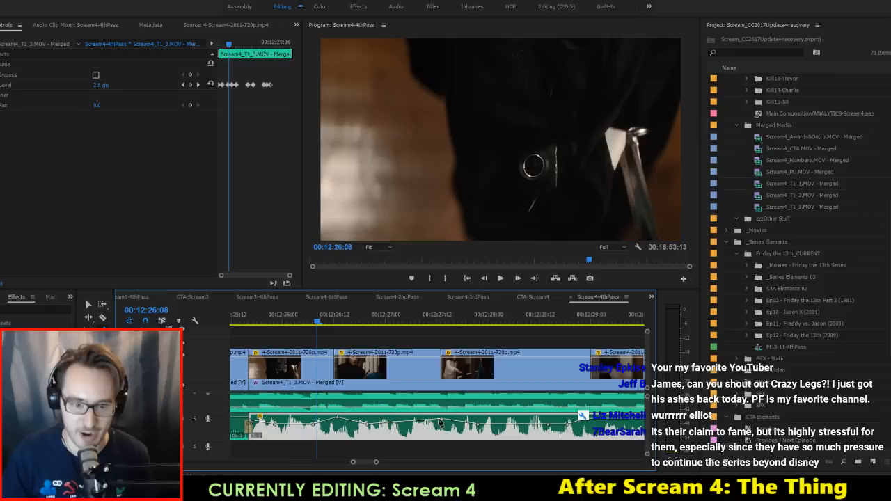
pyautogui.moveTo(323, 322); pyautogui.dragTo(288, 321)
pyautogui.press('space')
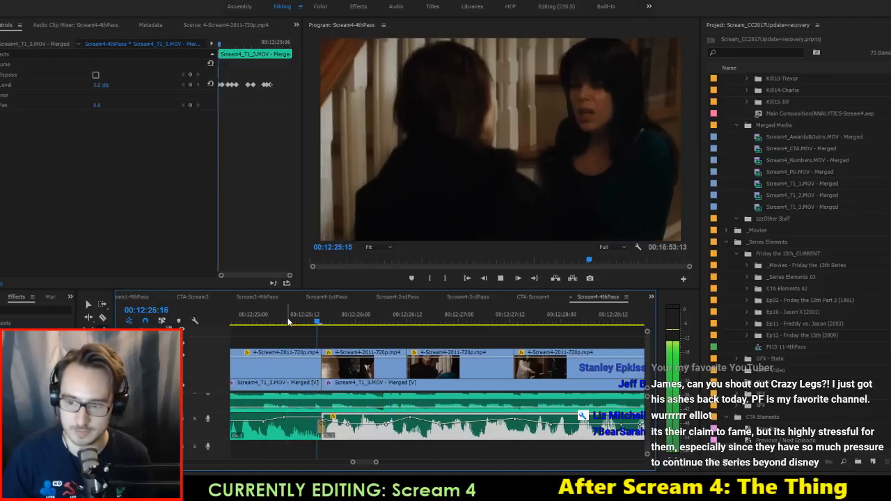
pyautogui.hscroll(1, 518, 387)
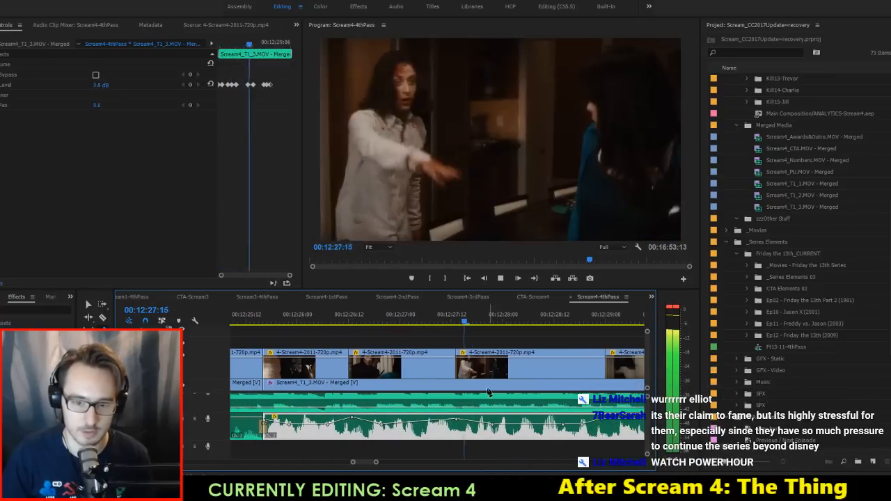
pyautogui.press('space')
pyautogui.press('Up')
pyautogui.press('Up')
pyautogui.press('space')
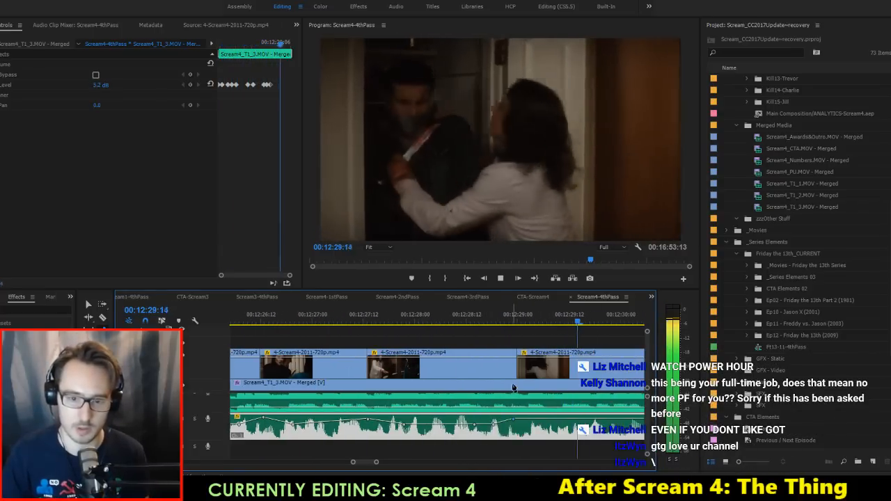
pyautogui.press('space')
# Step: Raise the beginning of the narration clip starting near 00:12:30:08 to about 3.9 dB at 00:12:30:12 and play on to 00:12:32:08
pyautogui.scroll(-1, 508, 410)
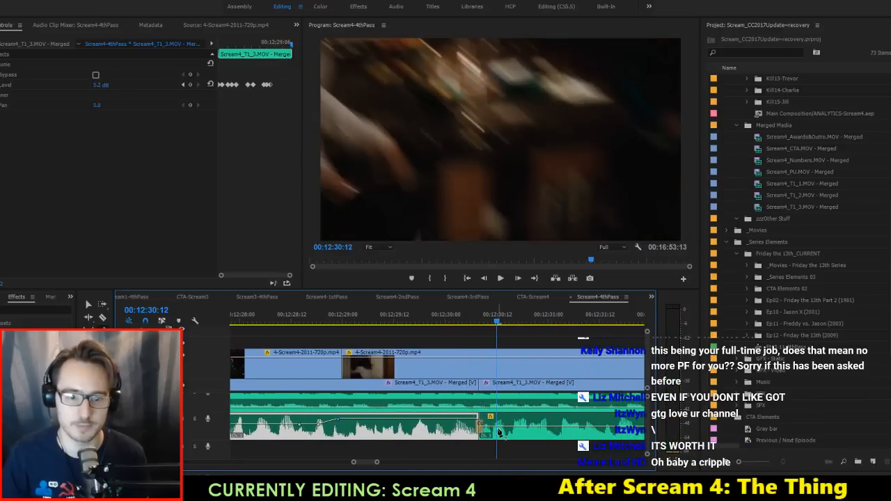
pyautogui.click(497, 430)
pyautogui.press('space')
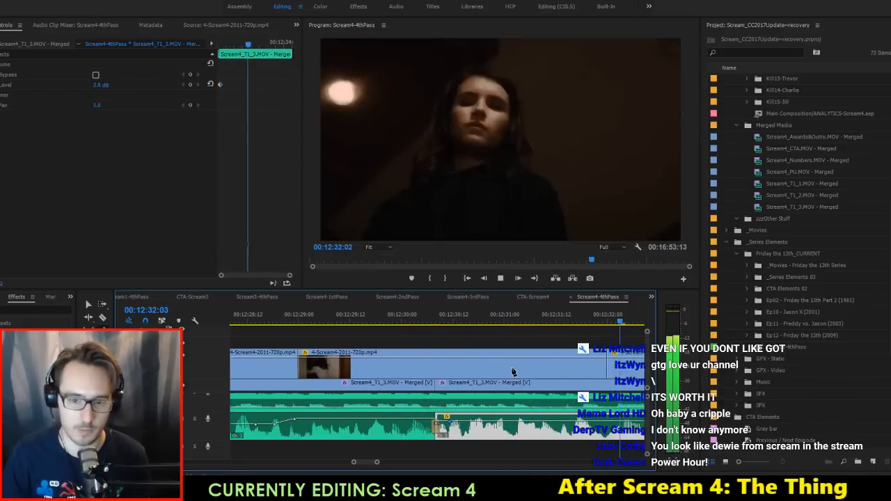
pyautogui.press('space')
# Step: Keyframe that narration clip to rise from near 00:12:32:11 up to about 6.0 dB near 00:12:33:07
pyautogui.scroll(2, 362, 394)
pyautogui.scroll(1, 341, 408)
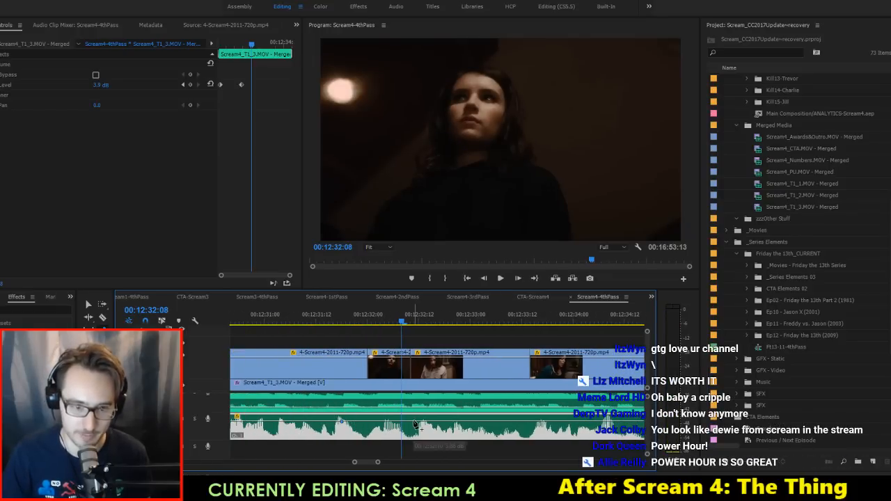
pyautogui.keyDown('ctrl'); pyautogui.click(476, 420); pyautogui.keyUp('ctrl')
pyautogui.moveTo(476, 420); pyautogui.dragTo(476, 416)
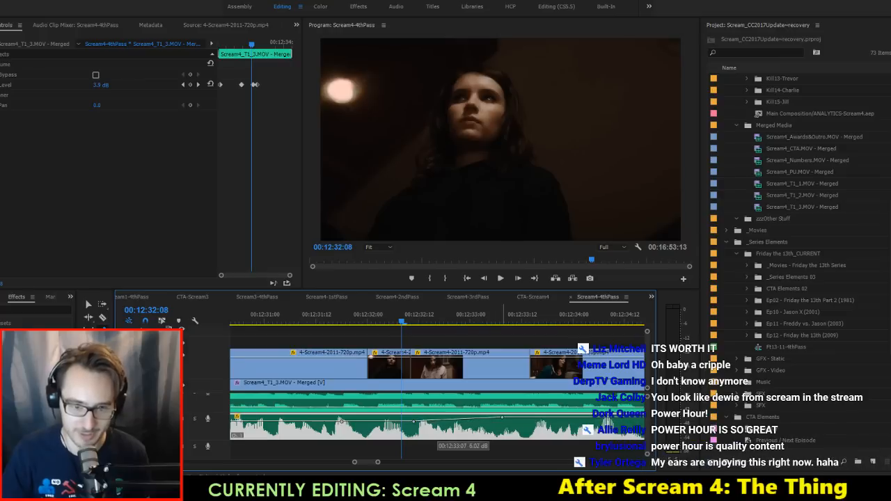
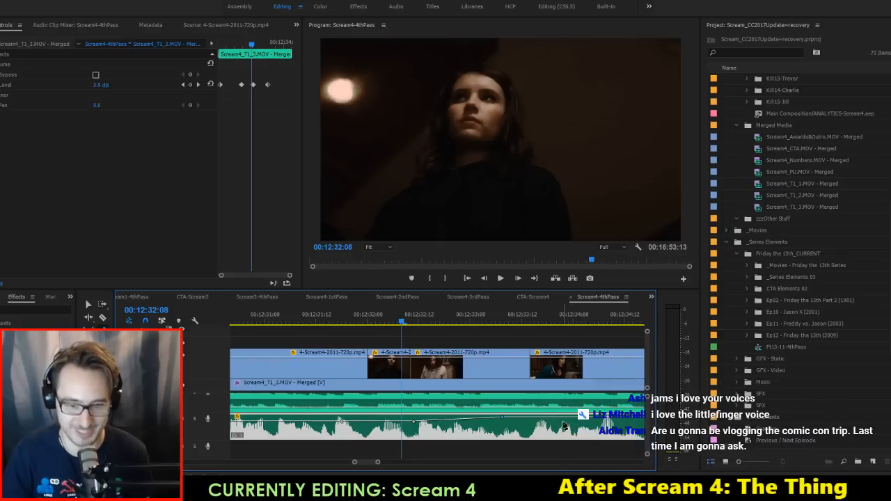
# Step: Play through 00:12:34:20 and keyframe a level dip near 00:12:34:08, returning to 6.0 dB near 00:12:34:13
pyautogui.scroll(-2, 485, 421)
pyautogui.press('space')
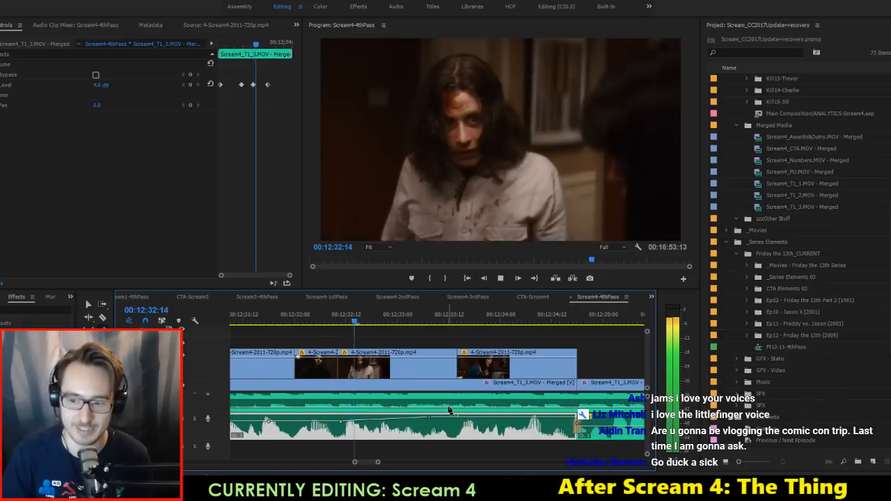
pyautogui.scroll(-3, 481, 373)
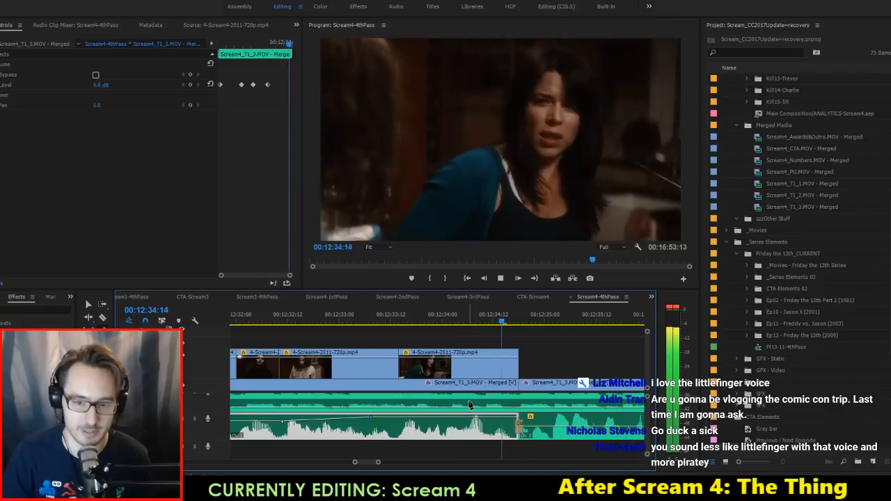
pyautogui.press('space')
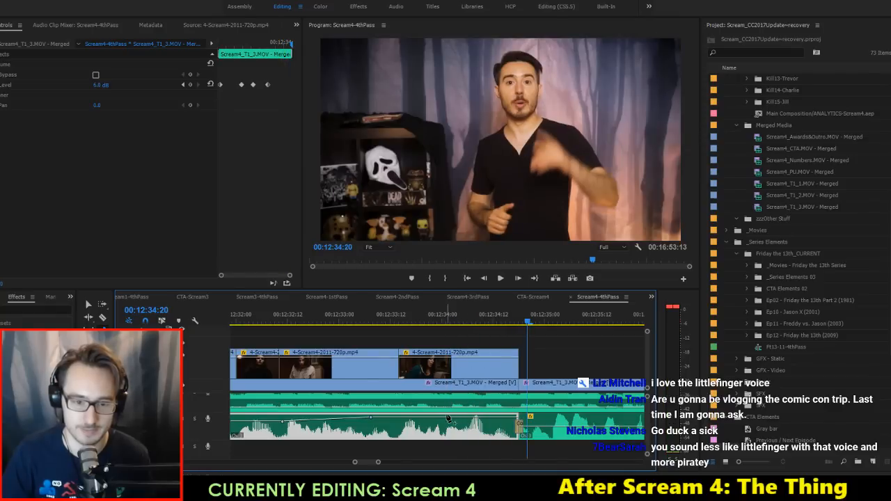
pyautogui.moveTo(518, 421); pyautogui.dragTo(518, 426)
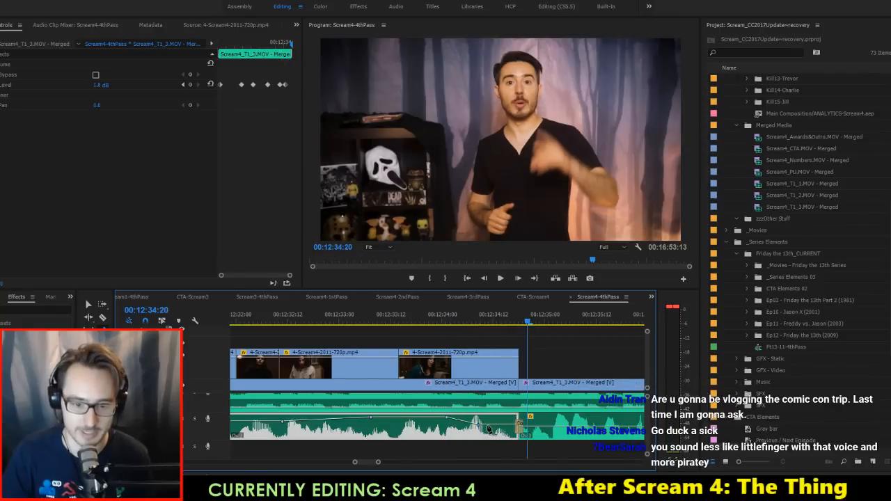
pyautogui.scroll(2, 449, 423)
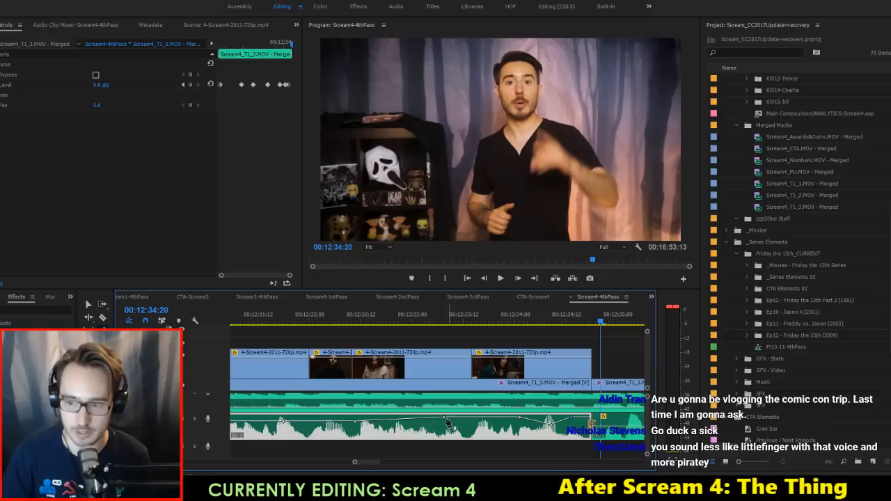
# Step: Play the narration past 00:12:35:00, add volume keyframes that lower the voice clip to about 2.9 dB near 00:12:35:01, and save
pyautogui.click(344, 315)
pyautogui.press('space')
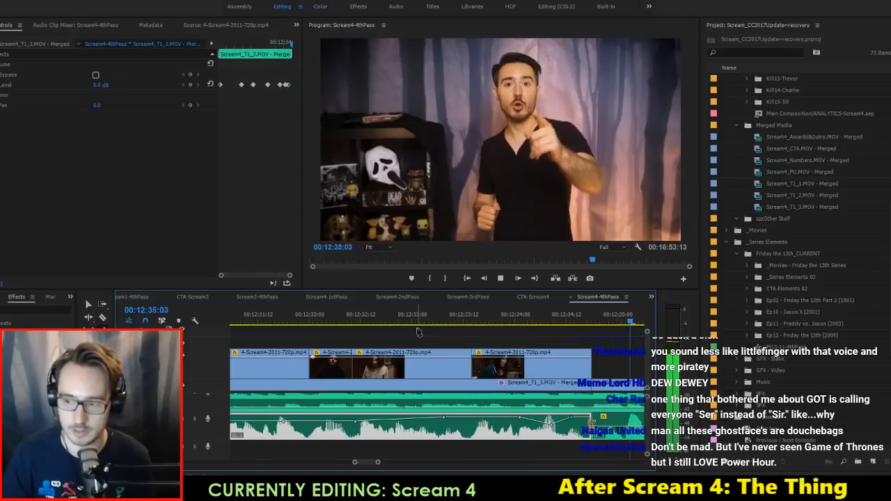
pyautogui.press('space')
pyautogui.scroll(2, 406, 338)
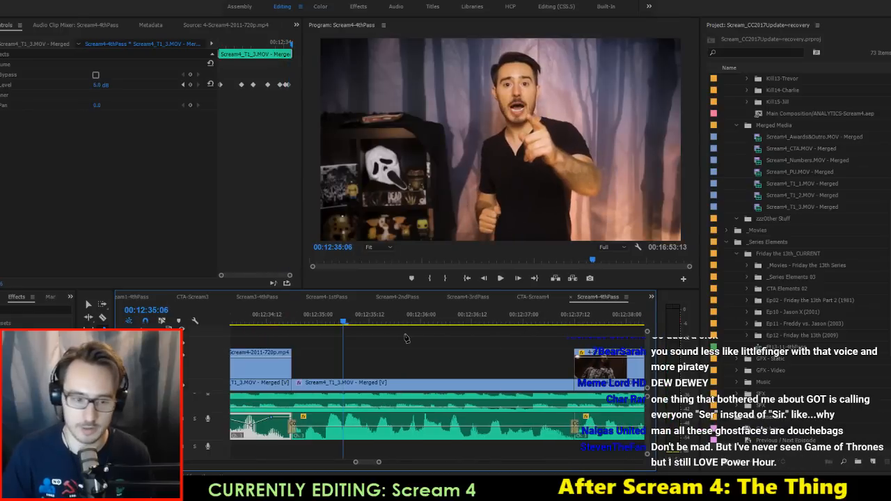
pyautogui.click(408, 428)
pyautogui.moveTo(400, 425); pyautogui.dragTo(396, 418)
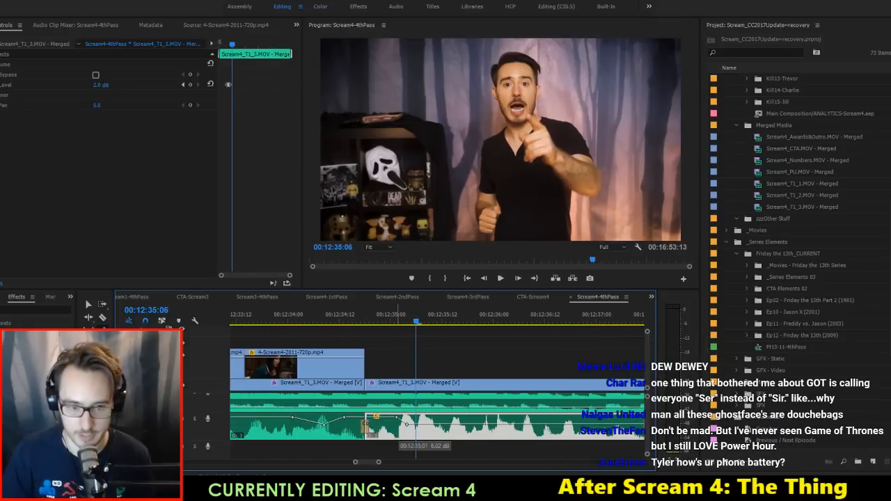
pyautogui.hotkey('ctrl', 's')
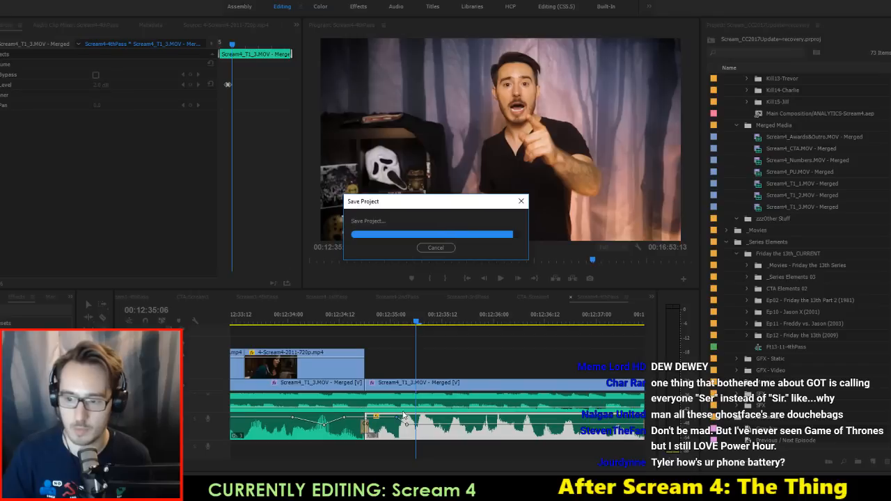
# Step: Replay the passage from 00:12:34:00, lower the voice clip's volume keyframe near 00:12:35:03 to about 0.4 dB, and save the project
pyautogui.click(289, 317)
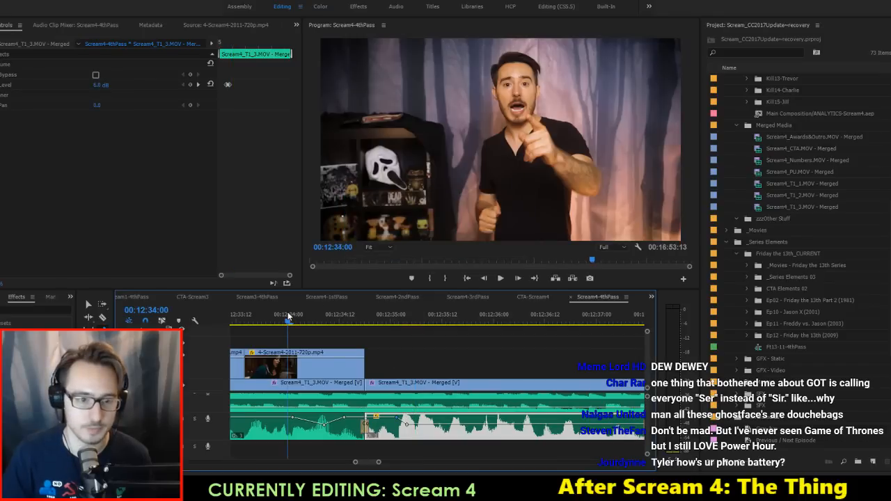
pyautogui.press('space')
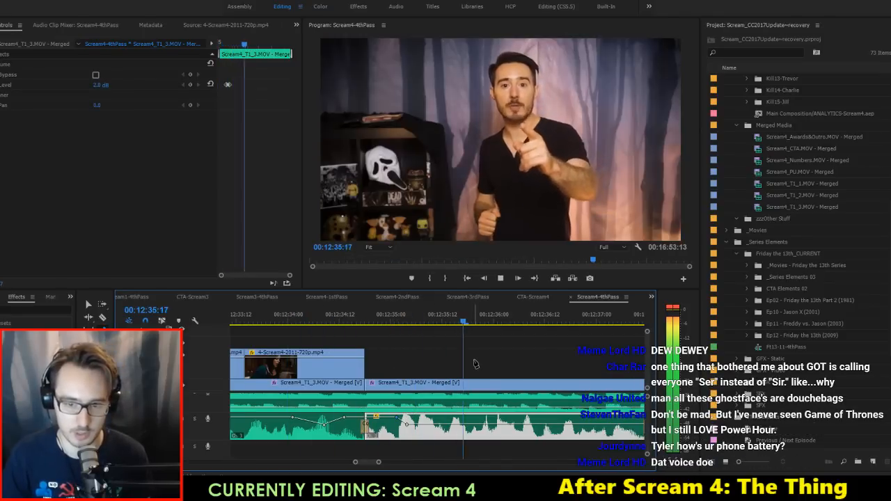
pyautogui.press('space')
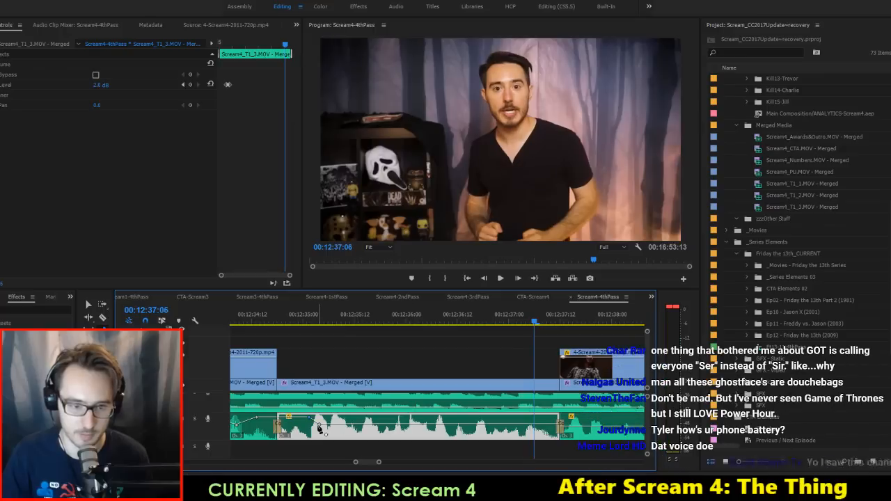
pyautogui.moveTo(319, 424); pyautogui.dragTo(319, 428)
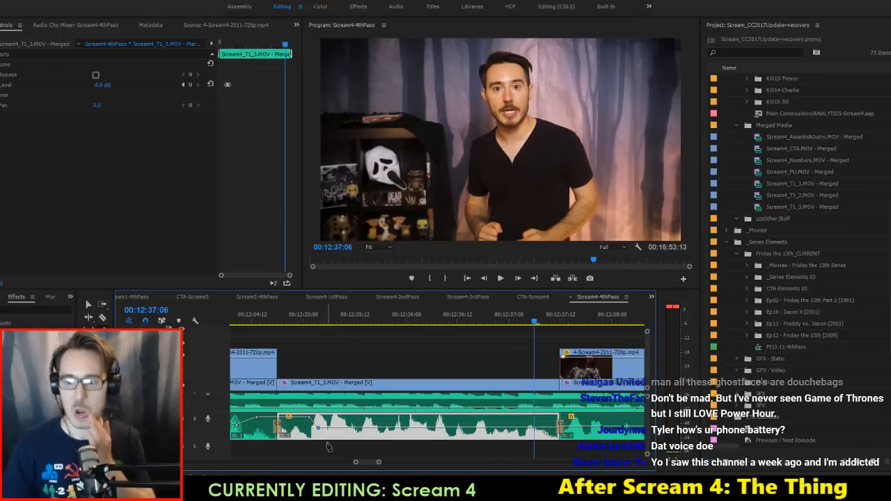
pyautogui.moveTo(319, 430); pyautogui.dragTo(317, 422)
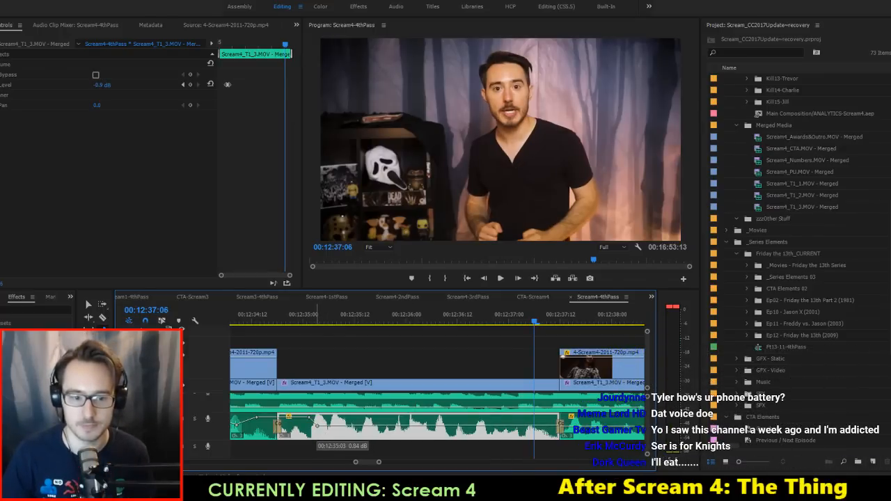
pyautogui.hotkey('ctrl', 's')
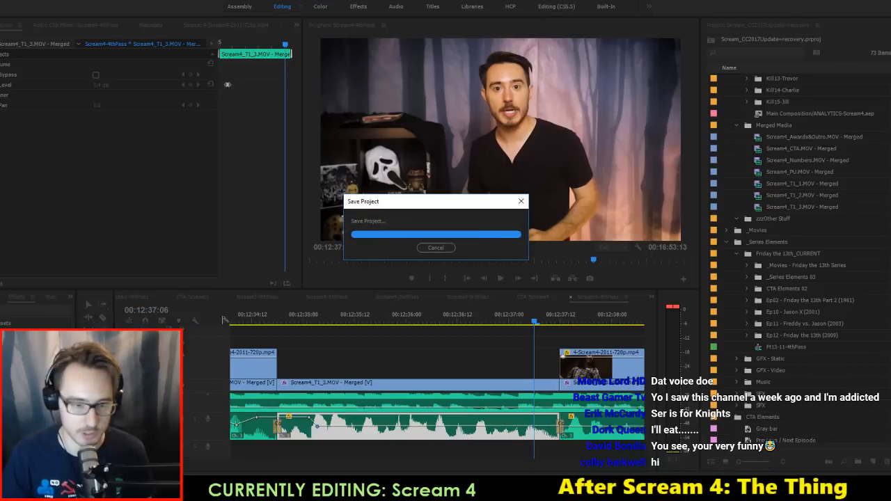
# Step: Replay the voice clip and add keyframes dipping to about -0.9 dB near 00:12:36:00 and rising to about 6 dB at its end, then save
pyautogui.click(305, 319)
pyautogui.press('space')
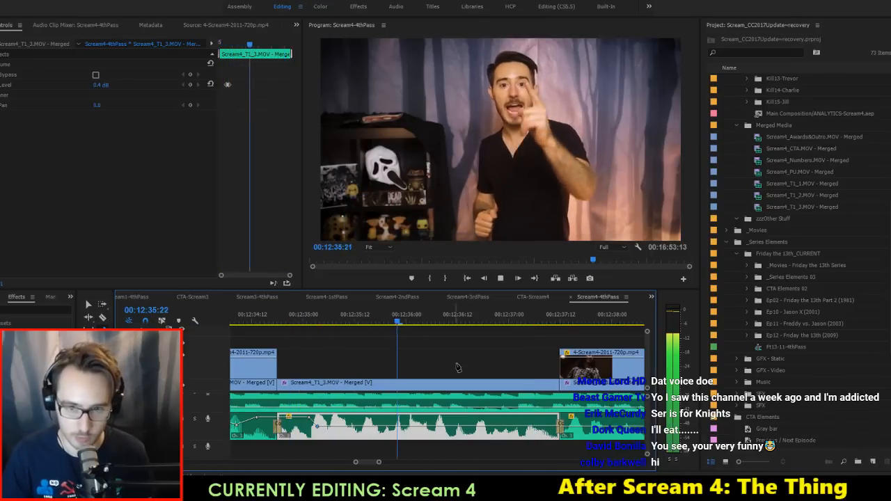
pyautogui.press('space')
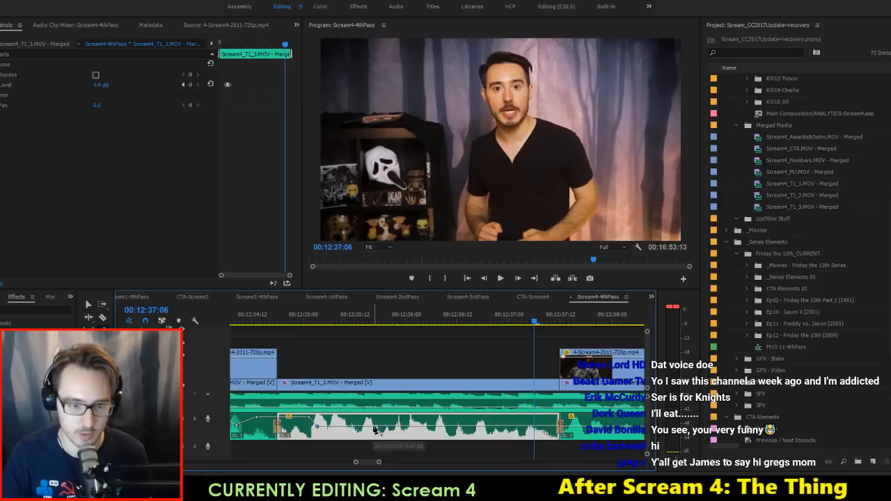
pyautogui.click(374, 427)
pyautogui.moveTo(397, 426); pyautogui.dragTo(397, 430)
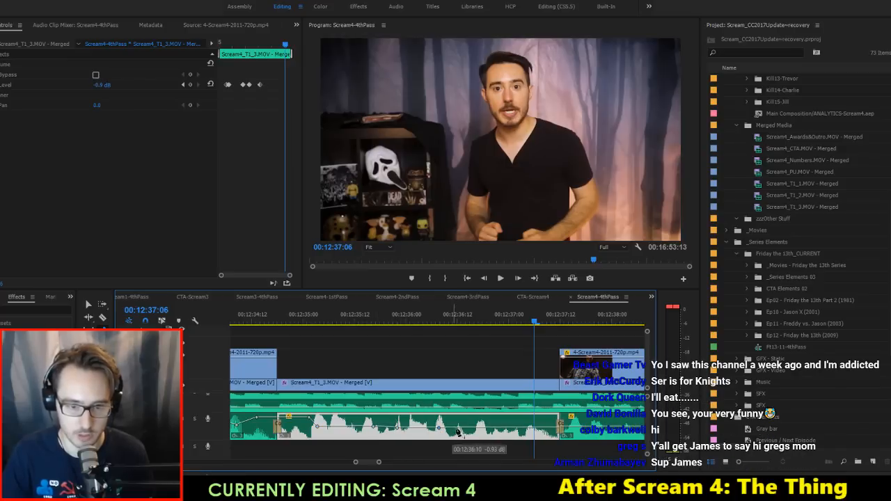
pyautogui.moveTo(459, 428); pyautogui.dragTo(504, 417)
pyautogui.click(485, 423)
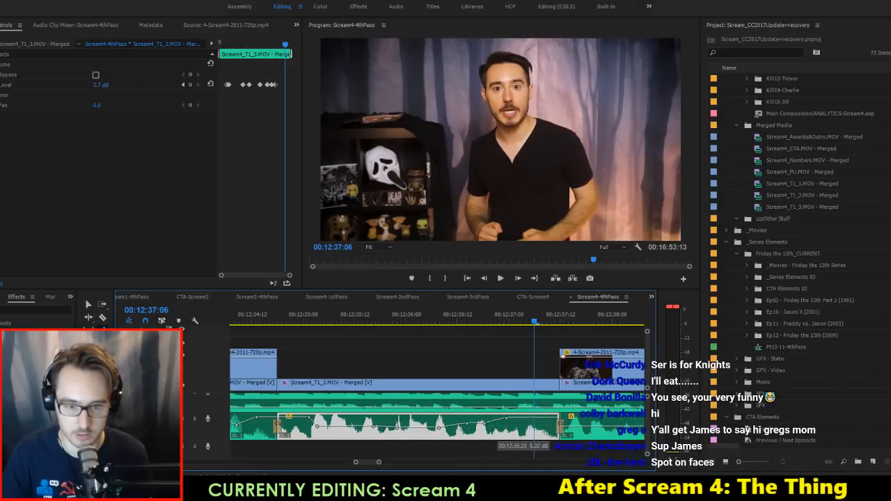
pyautogui.hotkey('ctrl', 's')
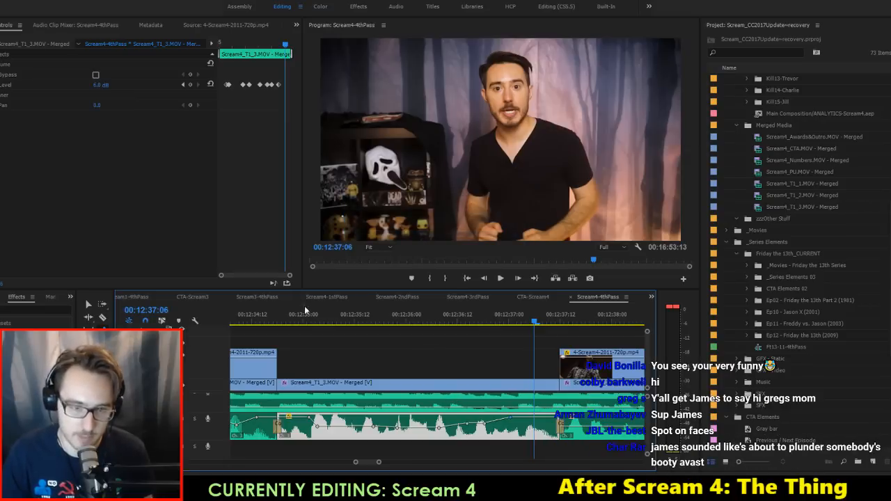
# Step: Play back the re-levelled voice clip from its start through the cut to the next film clip
pyautogui.click(286, 319)
pyautogui.press('space')
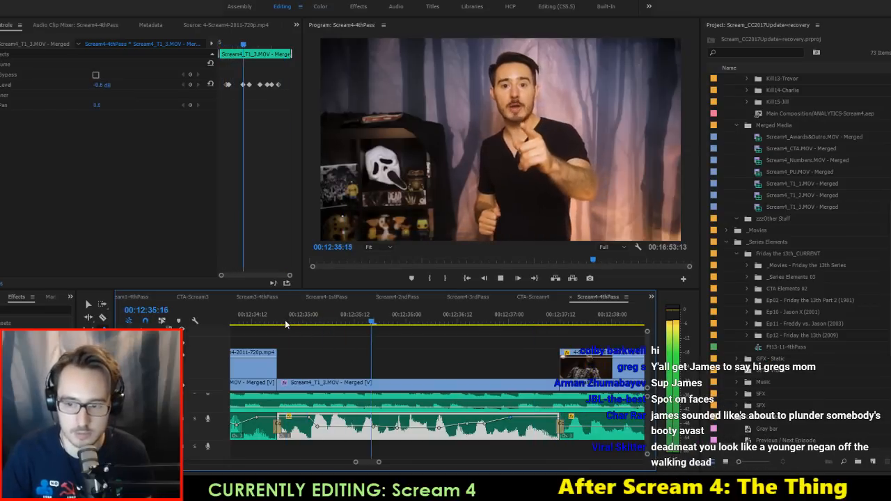
pyautogui.click(371, 331)
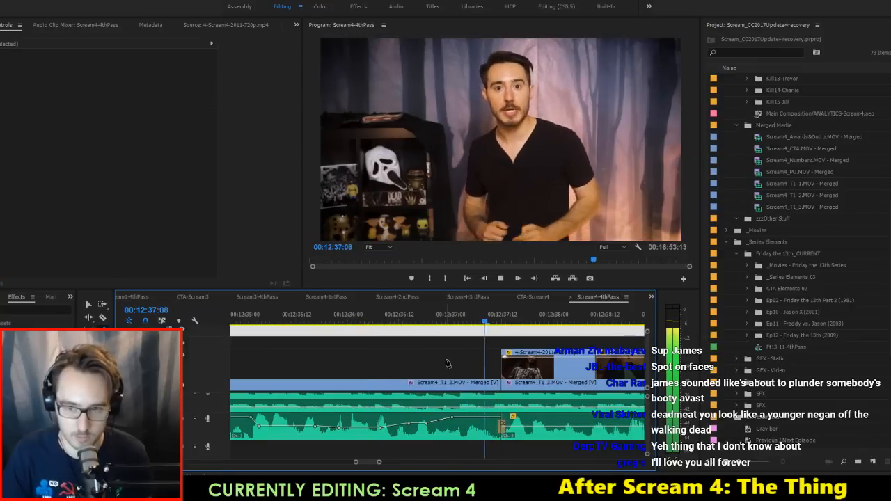
pyautogui.press('space')
# Step: Split the voice clip near 00:12:36:20 and raise the audio gain of the short piece after the split
pyautogui.scroll(-2, 448, 362)
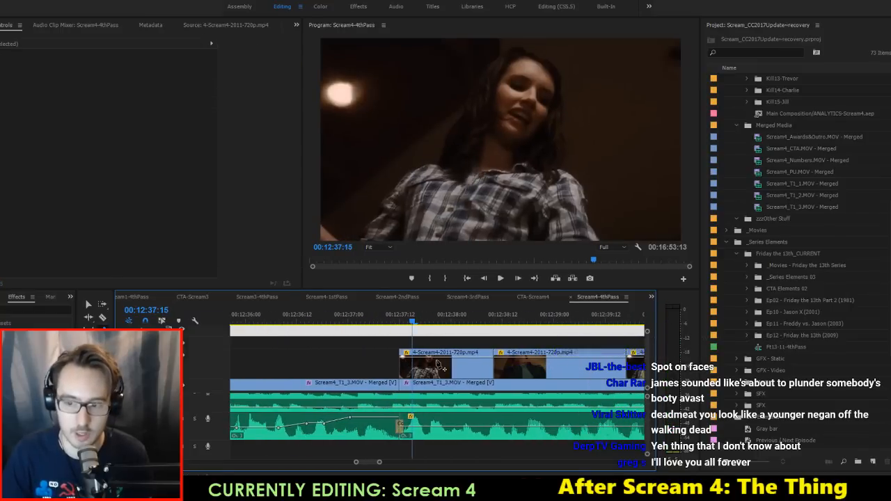
pyautogui.scroll(3, 376, 348)
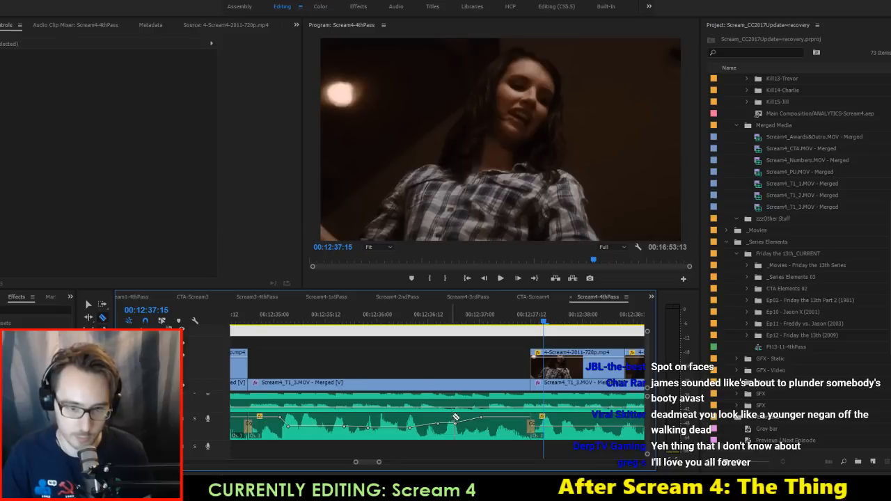
pyautogui.click(492, 434)
pyautogui.press('g')
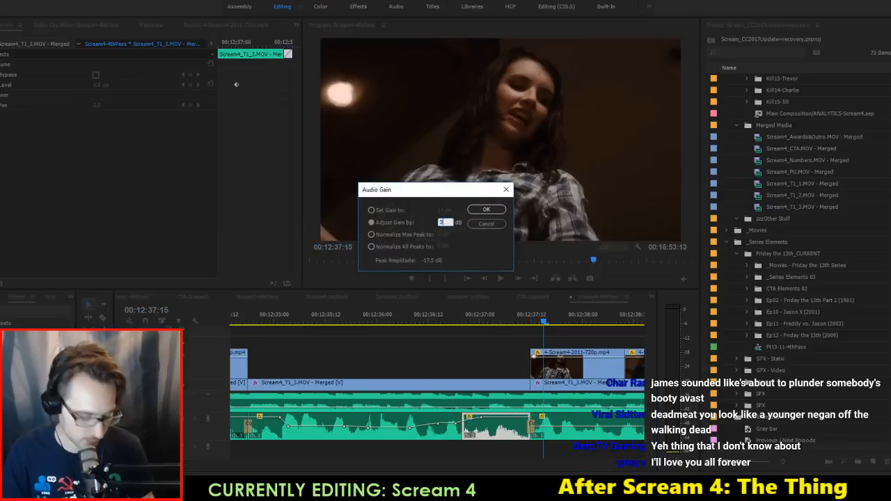
pyautogui.press('Return')
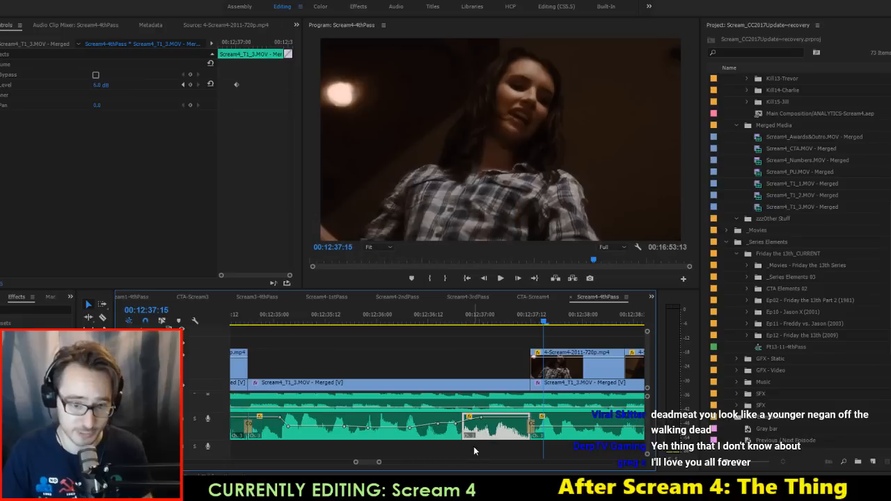
# Step: Add an audio transition at the split near 00:12:36:20 and play through to the next film clip
pyautogui.click(473, 446)
pyautogui.click(330, 319)
pyautogui.press('space')
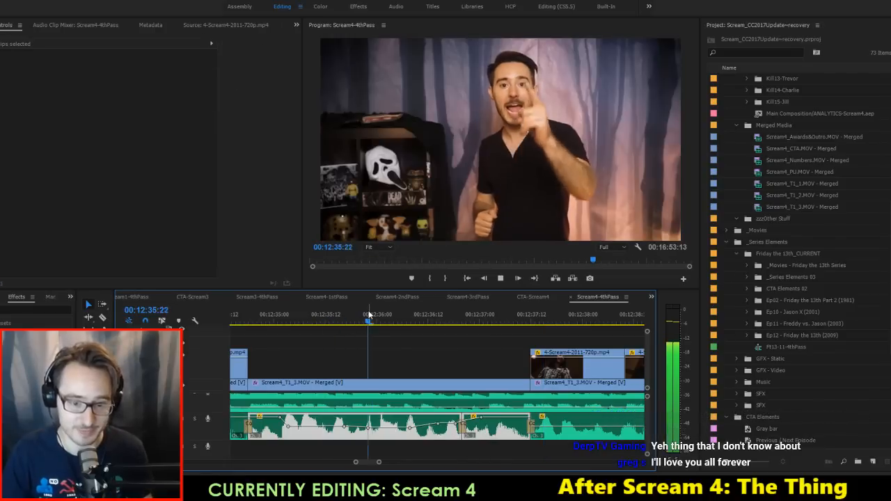
pyautogui.press('space')
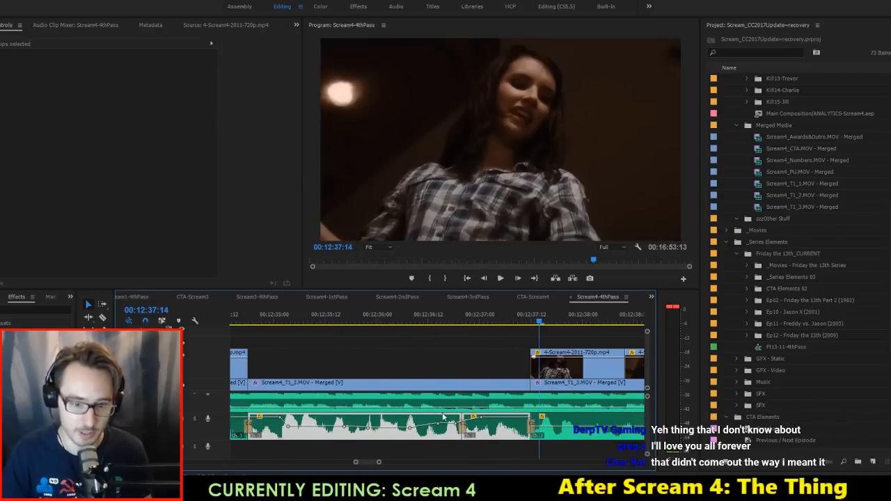
# Step: Slightly lower the voice clip's volume keyframe near 00:12:35:22, replay the passage, and save the project
pyautogui.click(362, 317)
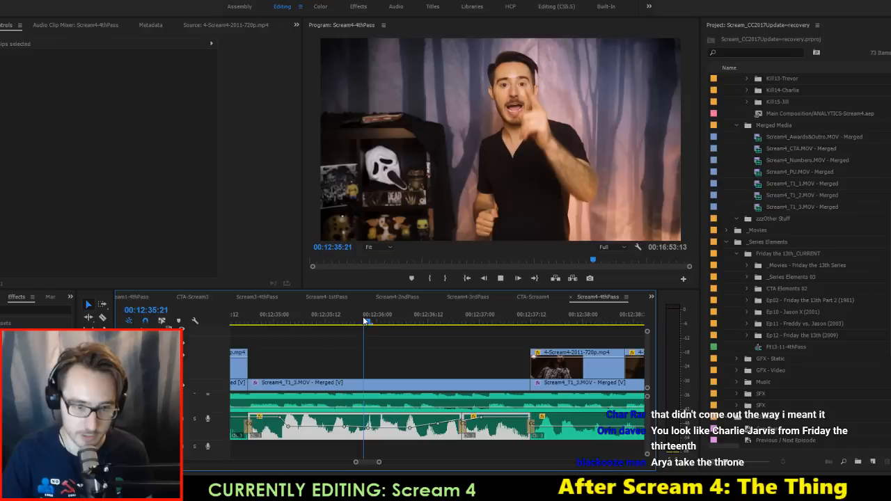
pyautogui.press('space')
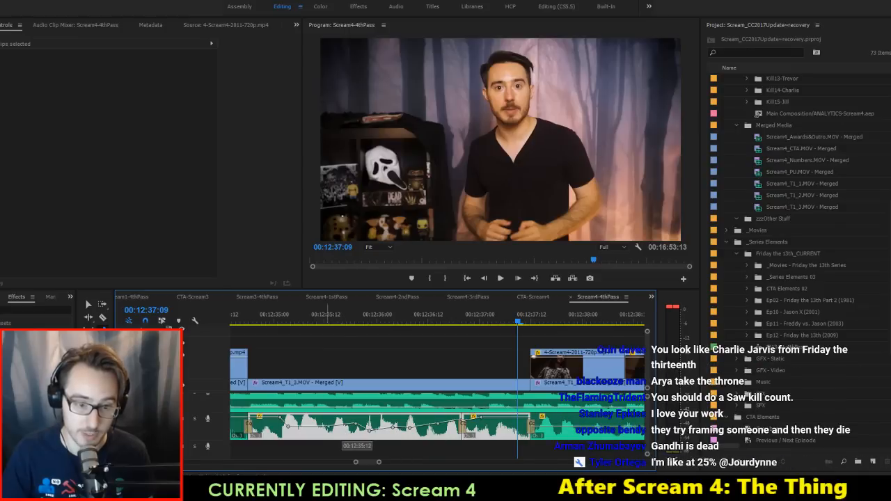
pyautogui.click(310, 320)
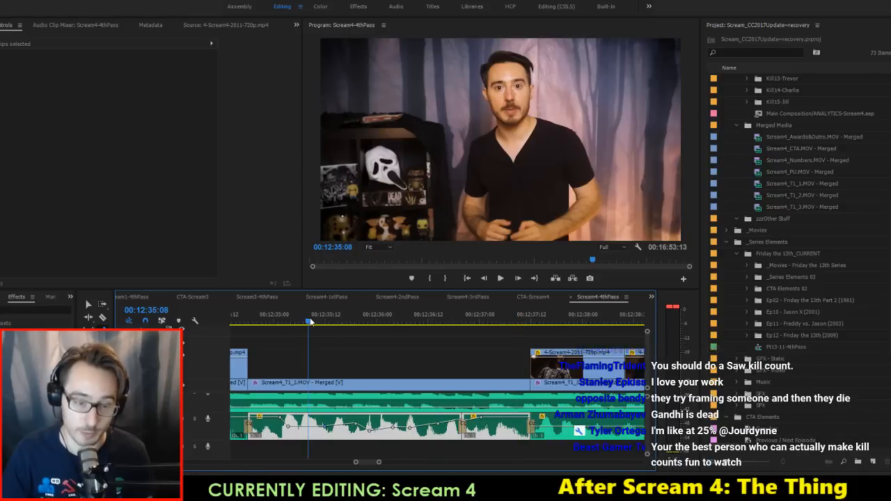
pyautogui.press('space')
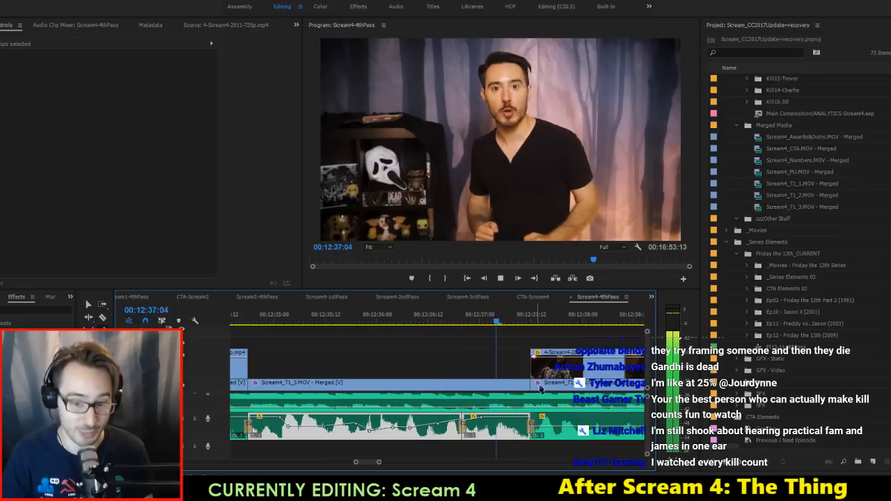
pyautogui.press('space')
pyautogui.scroll(-3, 485, 384)
pyautogui.hotkey('ctrl', 's')
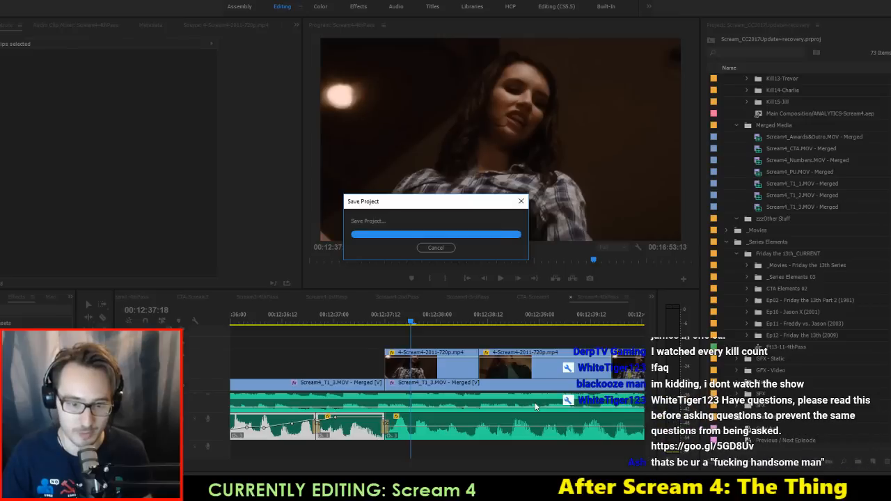
# Step: Adjust the audio gain of the next voice clip, which starts near 00:12:37:12
pyautogui.scroll(-4, 538, 407)
pyautogui.press('v')
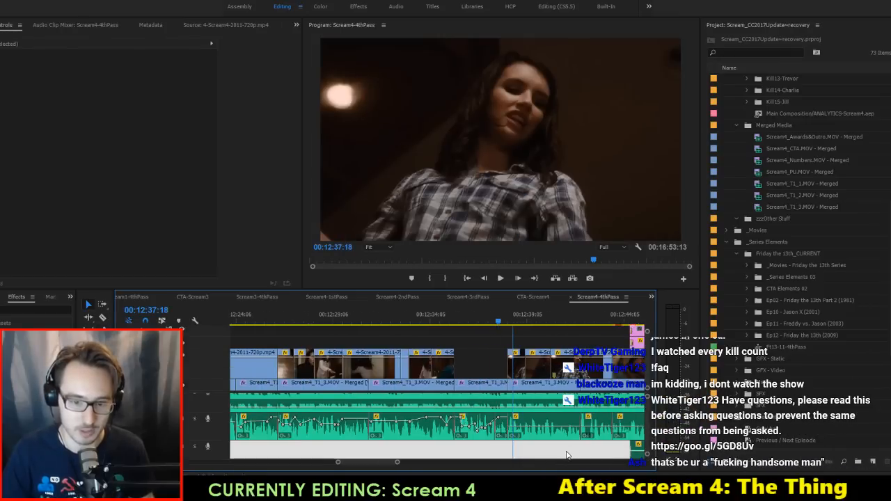
pyautogui.scroll(-1, 567, 453)
pyautogui.click(501, 430)
pyautogui.press('g')
pyautogui.press('Return')
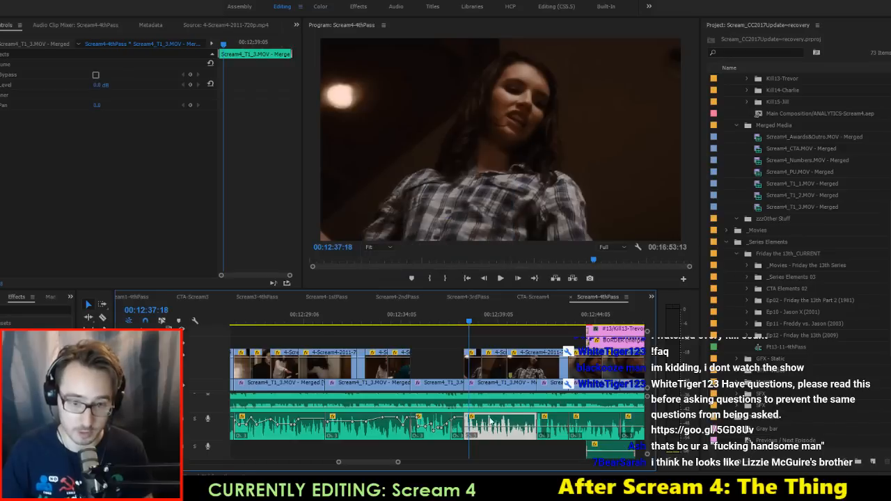
# Step: Play the next voice clip and add volume keyframes that raise its level to about 5.4 dB near 00:12:38:08 and lower it again
pyautogui.scroll(3, 488, 415)
pyautogui.scroll(1, 488, 415)
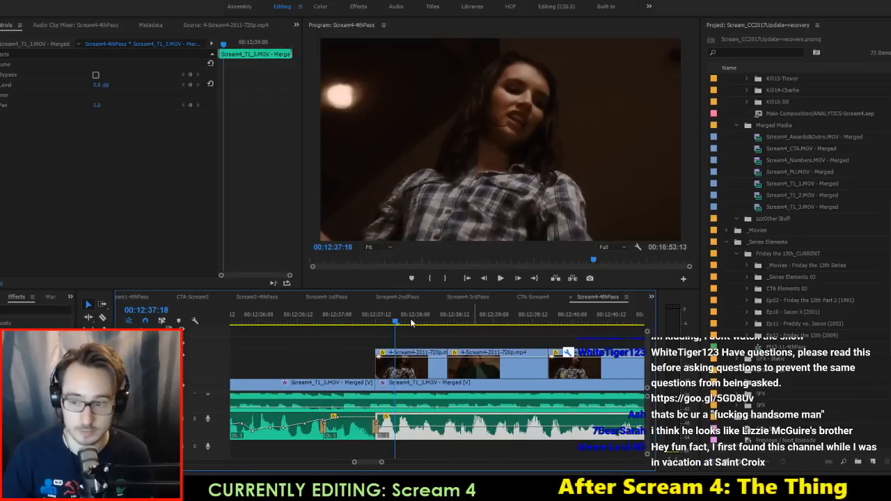
pyautogui.press('space')
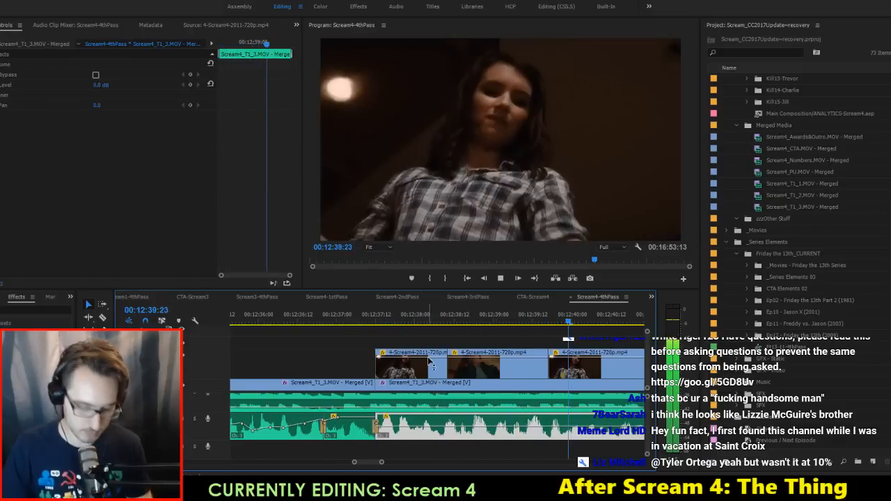
pyautogui.press('space')
pyautogui.moveTo(407, 430); pyautogui.dragTo(436, 420)
pyautogui.click(475, 425)
# Step: Replay the voice clip around 00:12:38:08 and undo the volume keyframes that raise and lower its level there
pyautogui.click(377, 329)
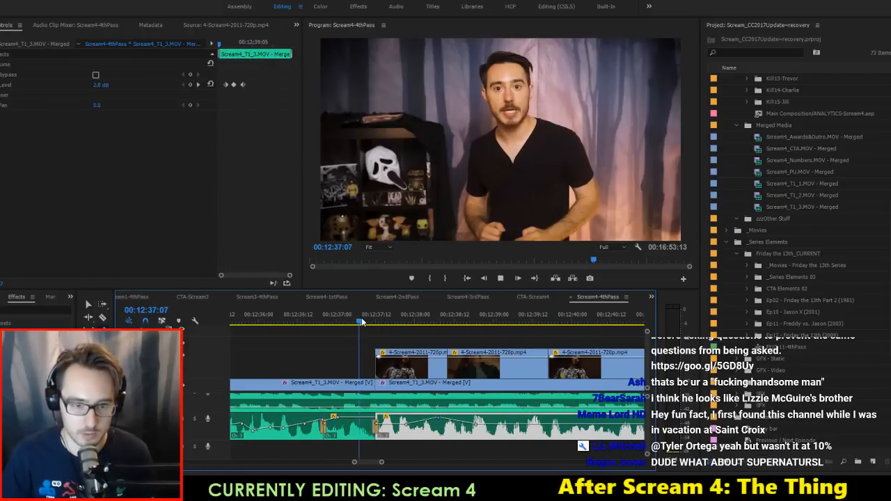
pyautogui.press('space')
pyautogui.press('space')
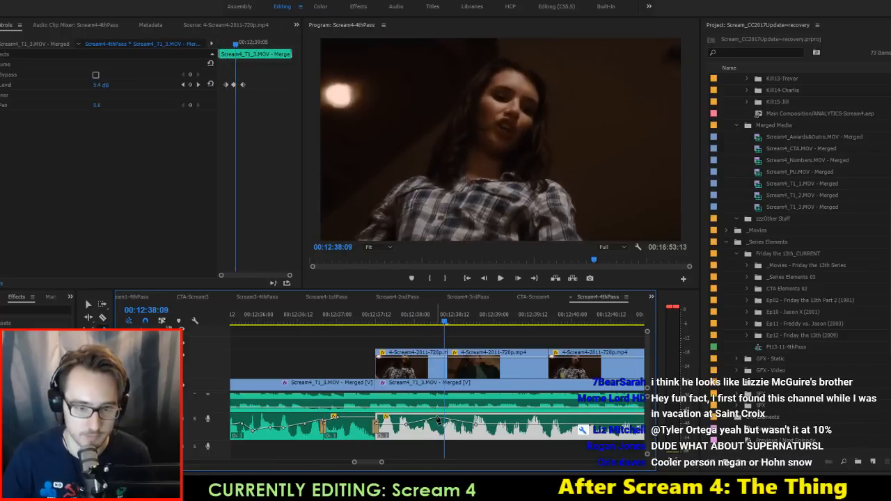
pyautogui.click(350, 314)
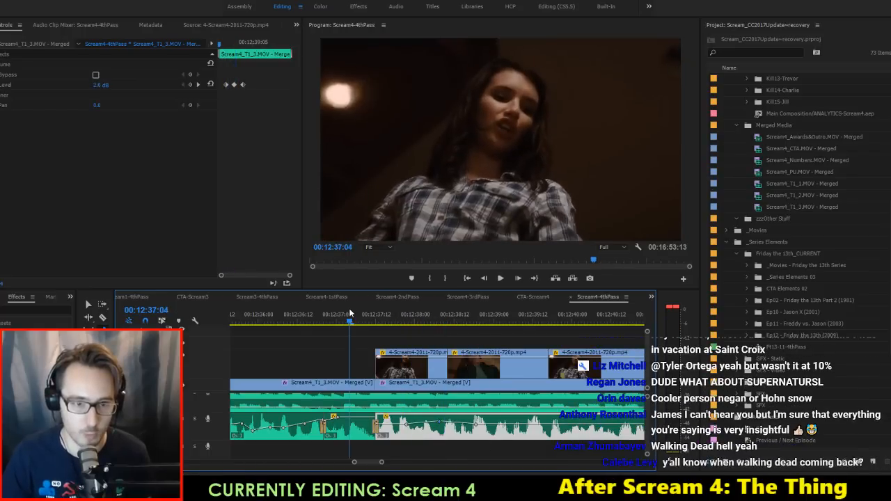
pyautogui.press('space')
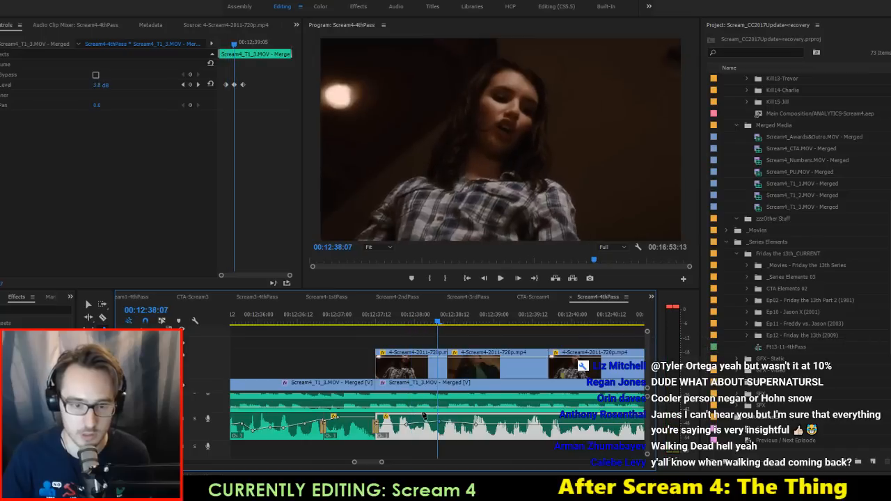
pyautogui.hotkey('ctrl', 'z')
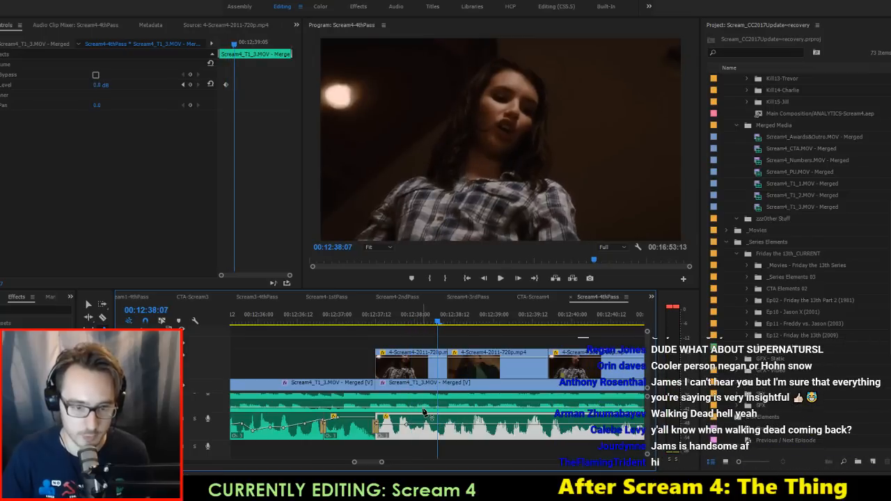
# Step: Add volume keyframes to the voice clip that raise it to 3 dB near 00:12:39:20 and lower it to 1.2 dB near 00:12:40:16
pyautogui.press('space')
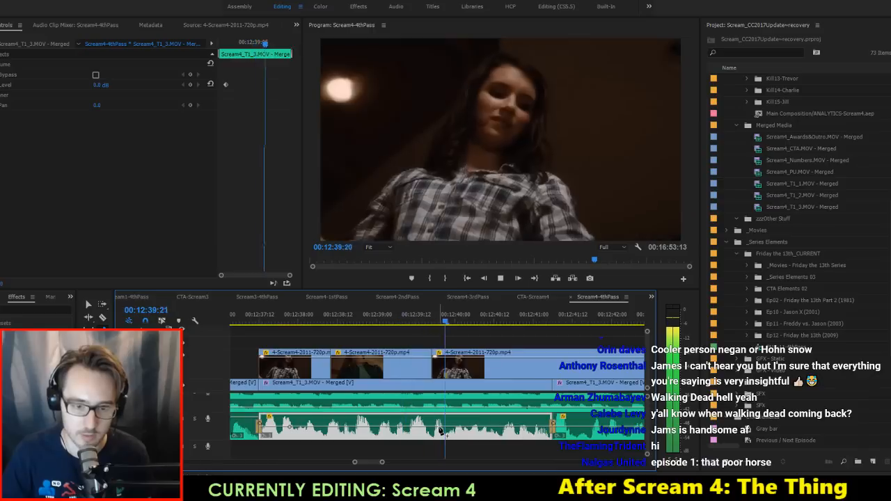
pyautogui.press('space')
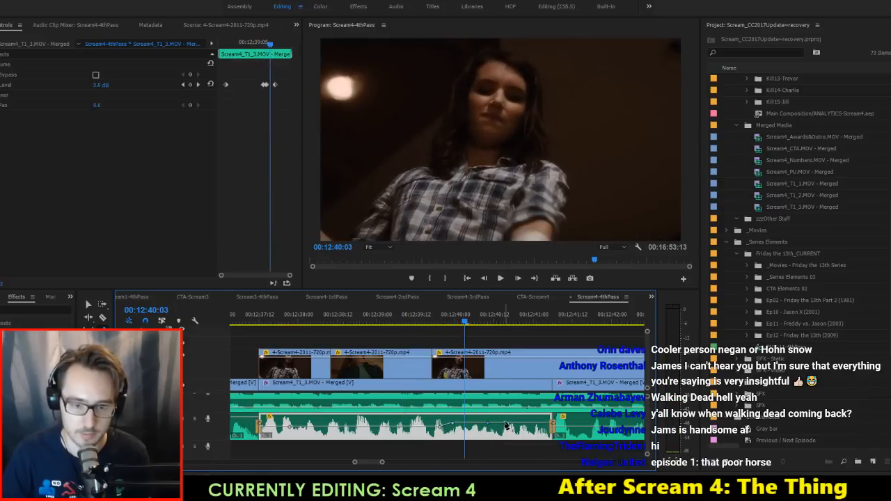
pyautogui.moveTo(505, 423); pyautogui.dragTo(507, 426)
pyautogui.click(390, 320)
pyautogui.press('space')
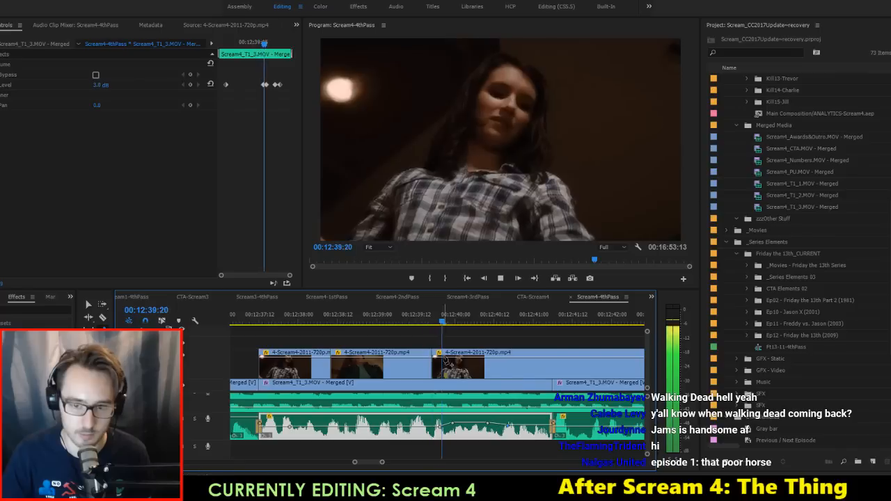
pyautogui.press('space')
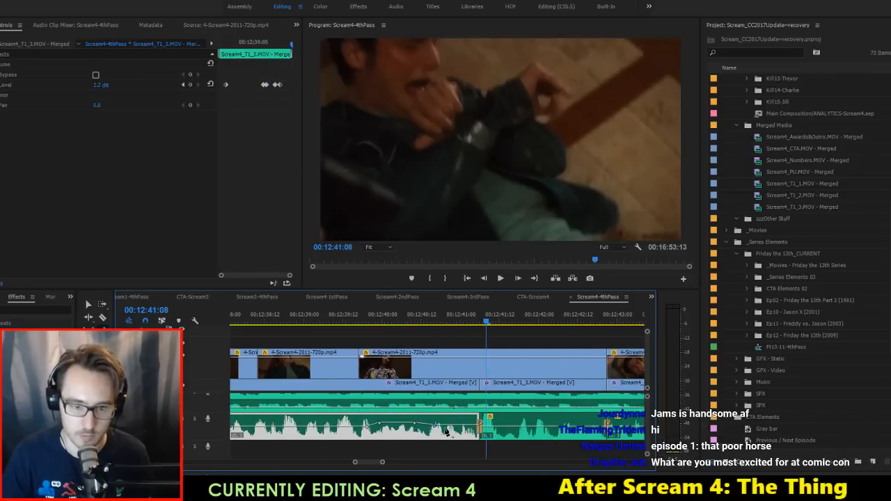
# Step: Reshape the voice clip's last volume keyframes to peak near 00:12:40:07 and end at about 3.9 dB, and replay the passage
pyautogui.moveTo(447, 423); pyautogui.dragTo(407, 417)
pyautogui.click(339, 319)
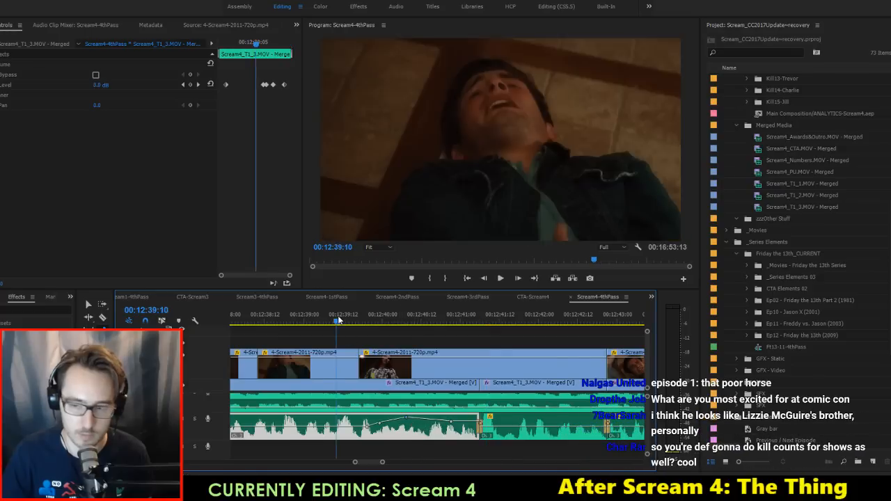
pyautogui.press('space')
pyautogui.scroll(-1, 517, 391)
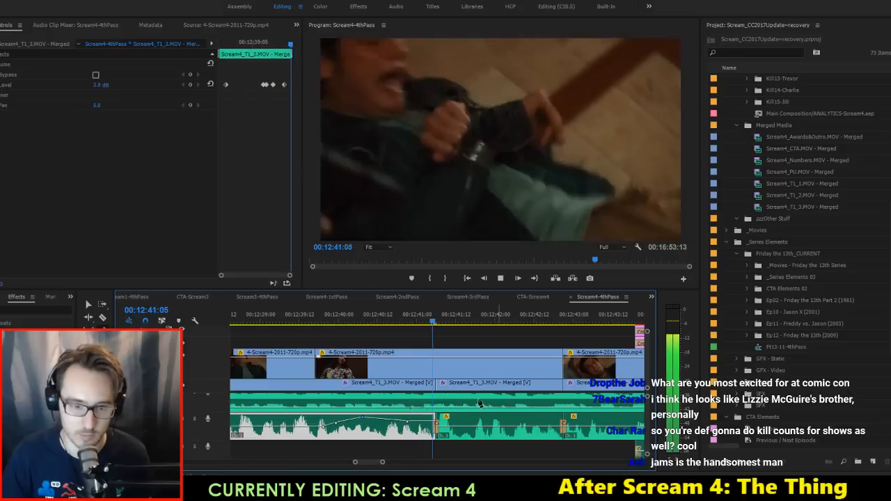
pyautogui.press('space')
# Step: Add volume keyframes that briefly boost the start of the next voice clip near 00:12:41:12, save the project, and replay it
pyautogui.moveTo(442, 425); pyautogui.dragTo(479, 422)
pyautogui.hotkey('ctrl', 's')
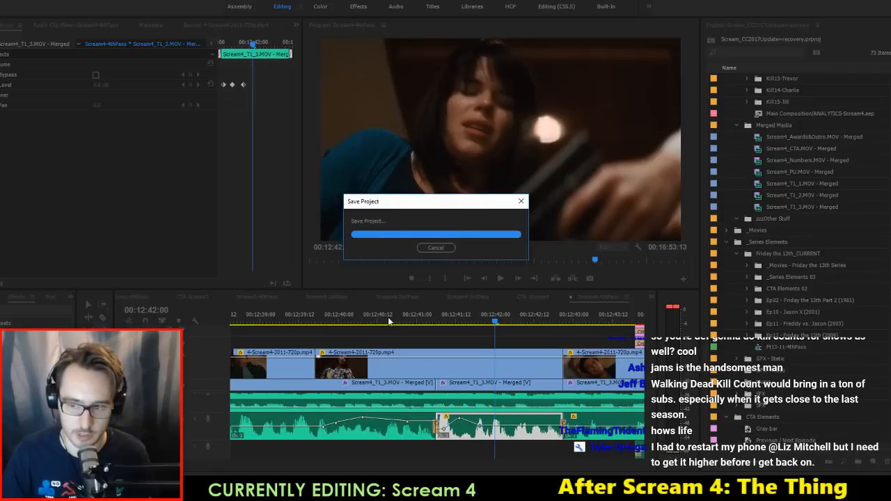
pyautogui.click(388, 321)
pyautogui.press('space')
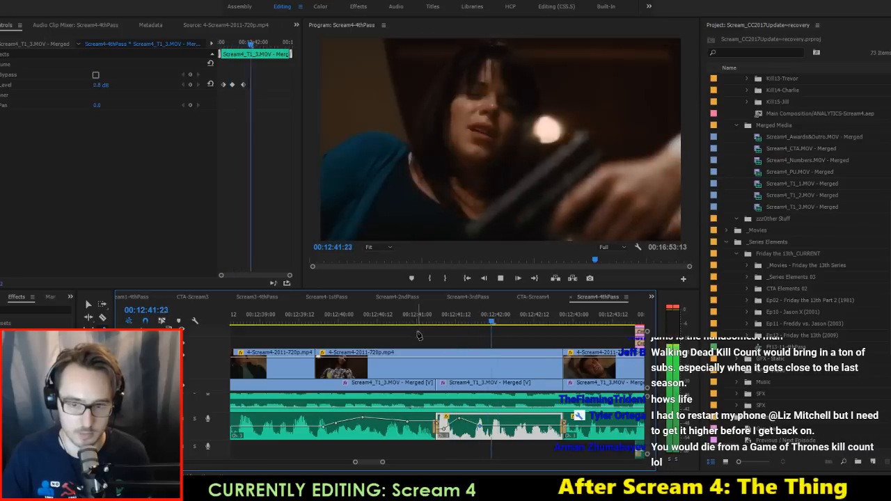
pyautogui.press('space')
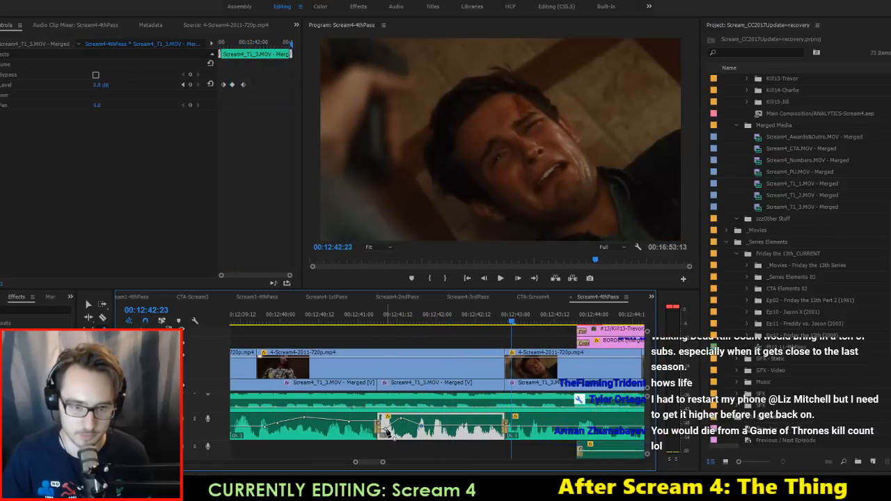
# Step: Add a volume rise to about 5 dB near 00:12:42:08 in the same voice clip and replay the passage
pyautogui.click(336, 321)
pyautogui.press('space')
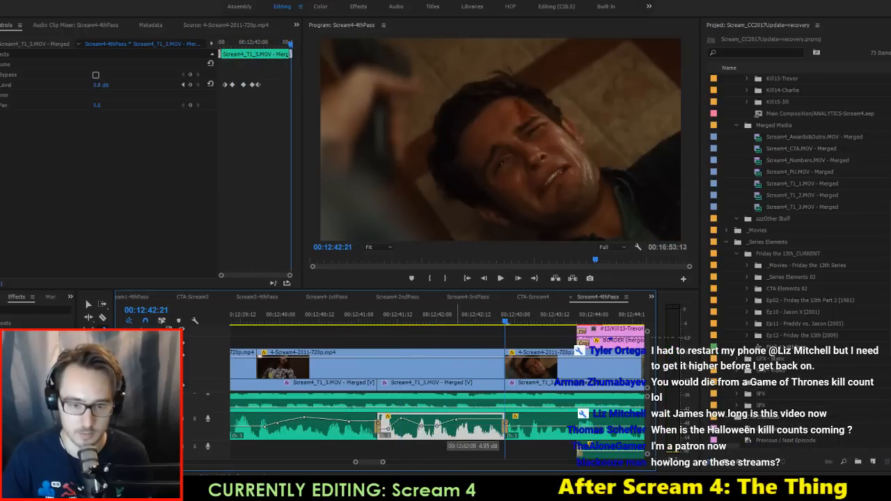
pyautogui.click(341, 314)
pyautogui.press('space')
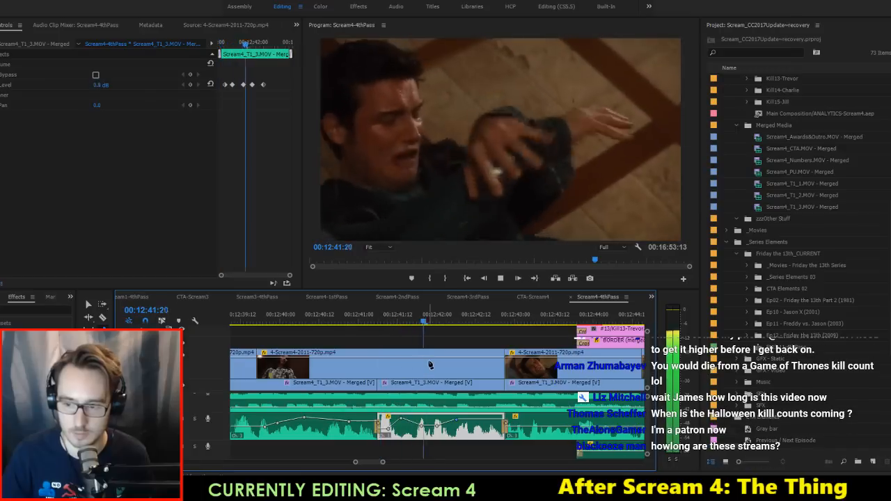
pyautogui.press('space')
# Step: Select the voice clips from 00:12:42:21 up to the next gap in the narration and adjust their audio gain together
pyautogui.press('v')
pyautogui.scroll(-3, 534, 402)
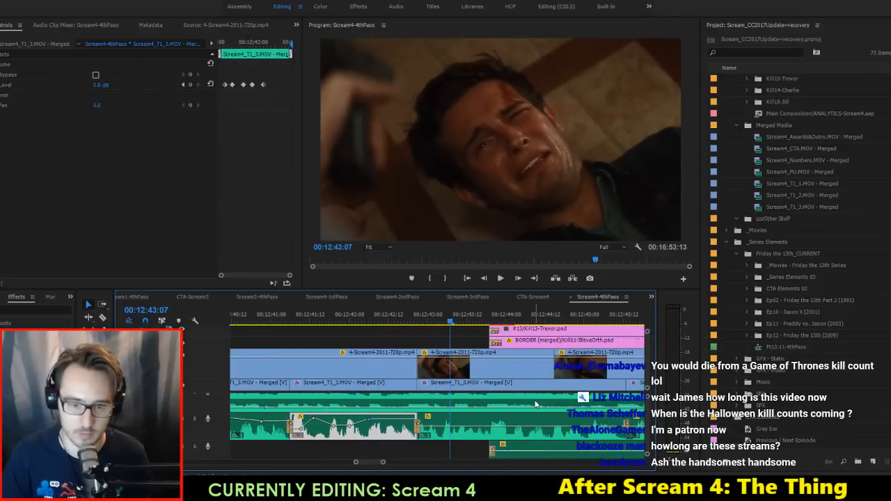
pyautogui.keyDown('alt'); pyautogui.scroll(-3, 529, 412); pyautogui.keyUp('alt')
pyautogui.keyDown('alt'); pyautogui.scroll(-4, 529, 413); pyautogui.keyUp('alt')
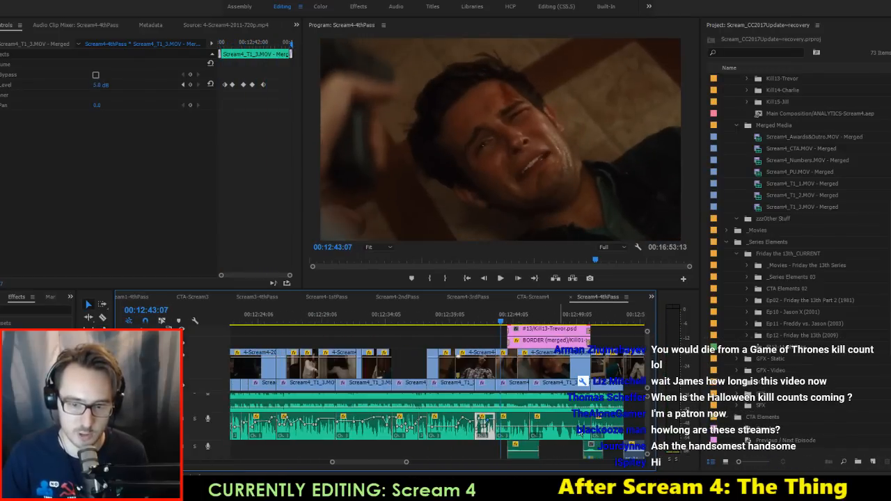
pyautogui.click(627, 423)
pyautogui.scroll(-2, 610, 421)
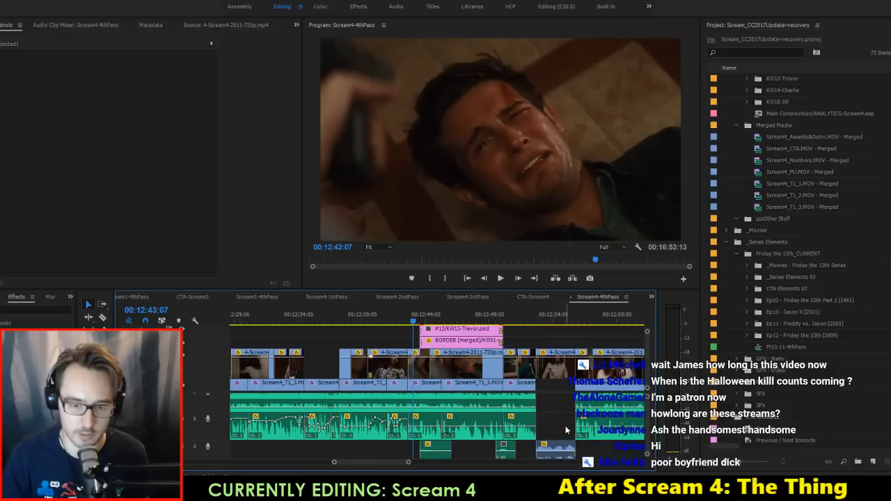
pyautogui.click(432, 425)
pyautogui.press('g')
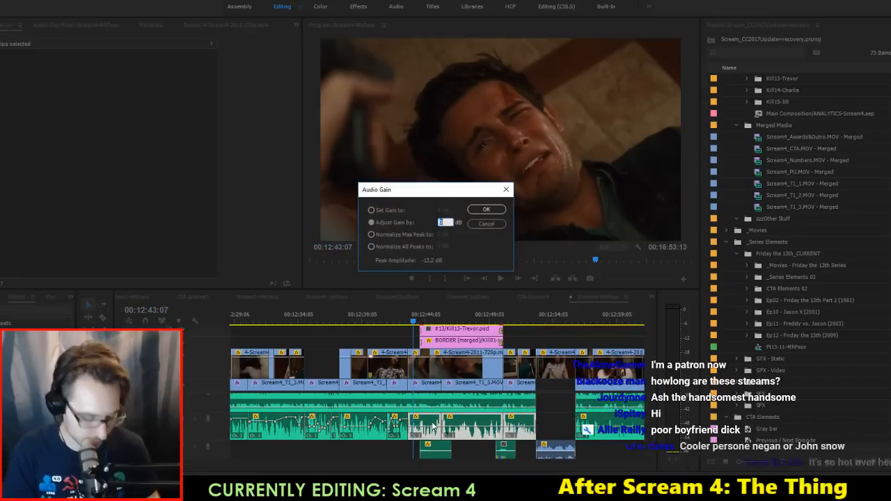
pyautogui.press('Return')
# Step: Add volume keyframes to the voice clip starting near 00:12:42:21 that dip around 00:12:43:19 and rise to 5 dB, and replay it
pyautogui.click(382, 312)
pyautogui.press('space')
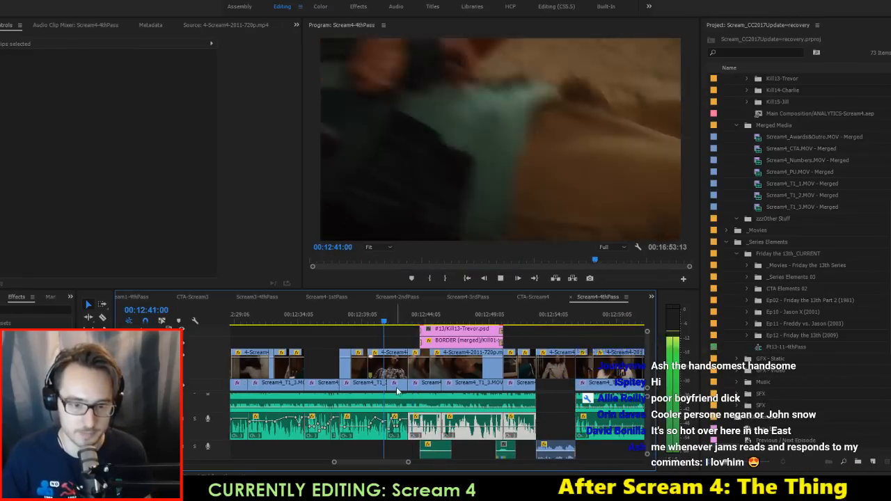
pyautogui.keyDown('alt'); pyautogui.scroll(3, 411, 419); pyautogui.keyUp('alt')
pyautogui.keyDown('alt'); pyautogui.scroll(1, 409, 419); pyautogui.keyUp('alt')
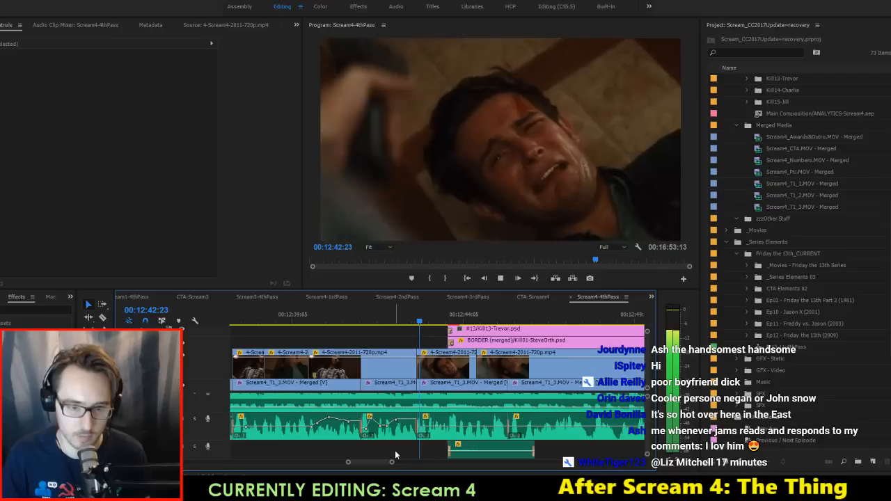
pyautogui.scroll(1, 418, 445)
pyautogui.press('space')
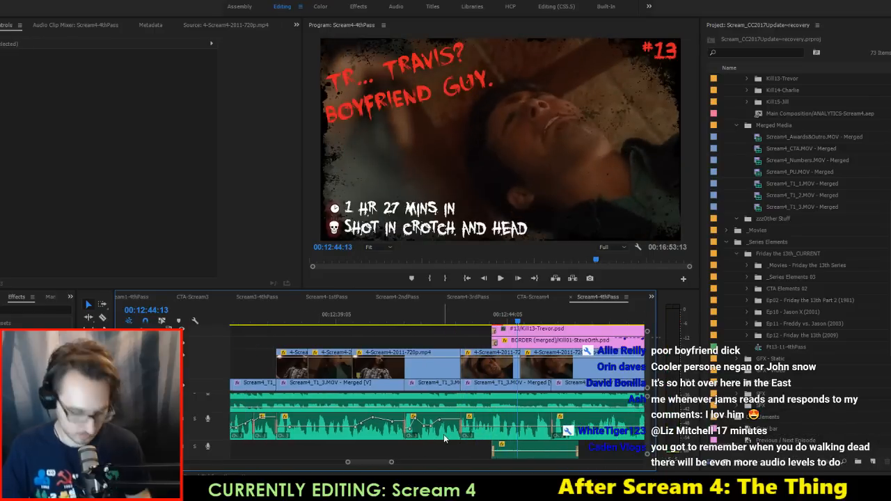
pyautogui.scroll(-2, 444, 435)
pyautogui.press('p')
pyautogui.click(437, 431)
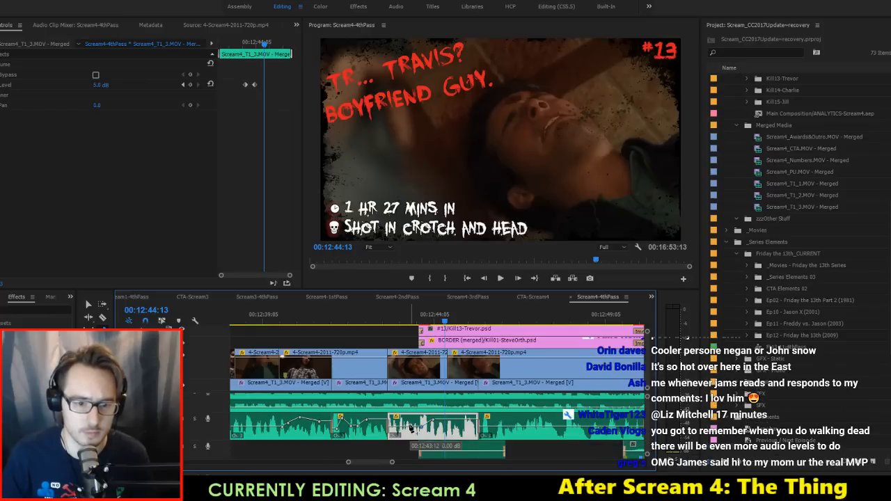
pyautogui.click(346, 320)
pyautogui.press('space')
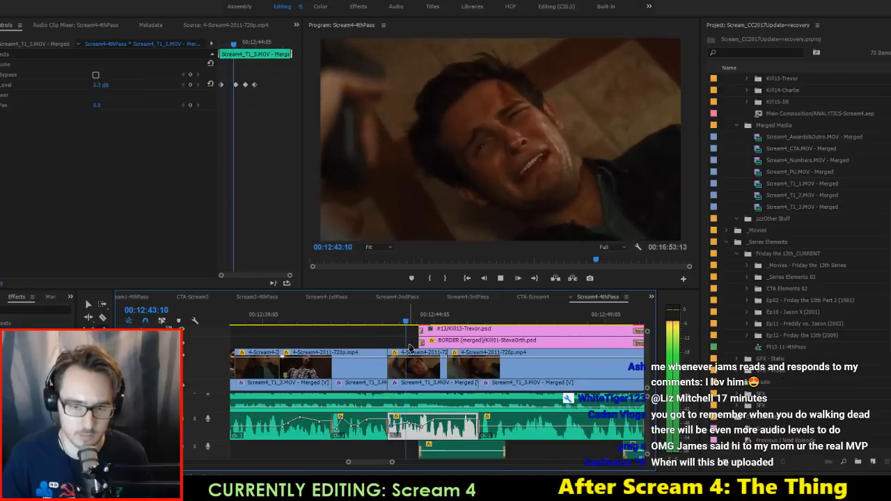
pyautogui.press('space')
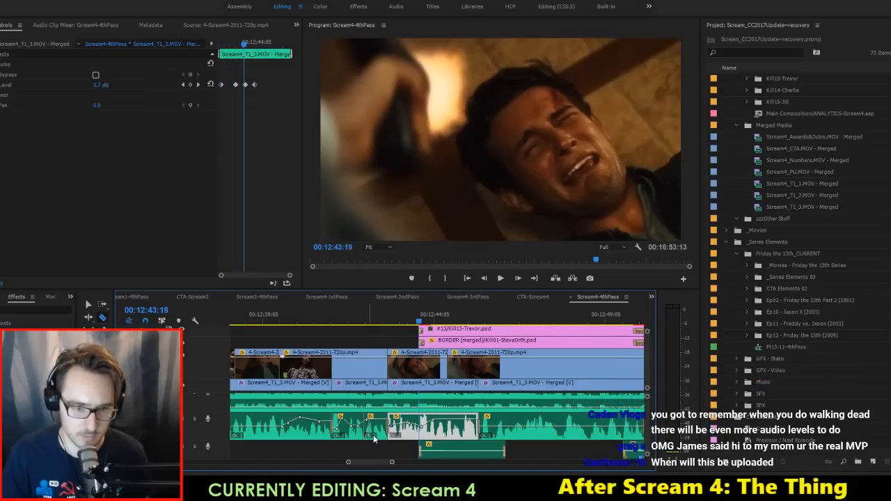
# Step: Split the preceding voice clip near 00:12:42:03 and open the audio gain settings for its second piece
pyautogui.click(375, 436)
pyautogui.press('g')
pyautogui.press('Escape')
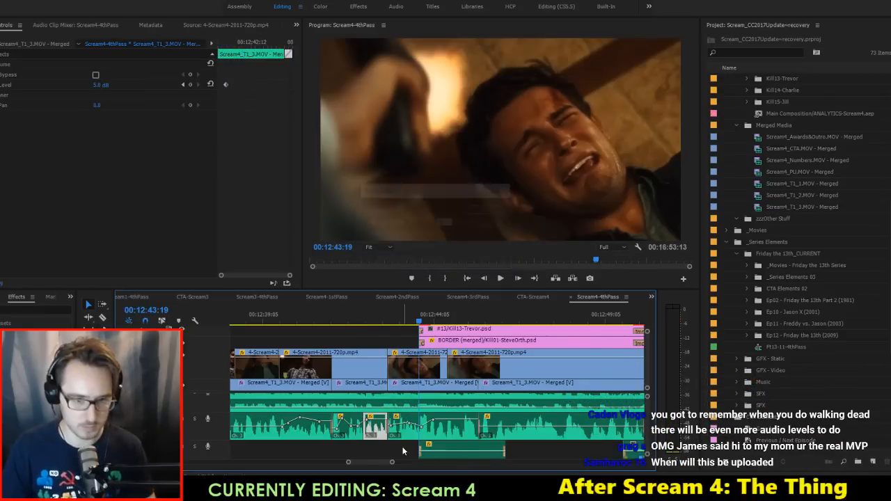
# Step: Add an audio transition at the new split near 00:12:42:03 and replay the passage
pyautogui.moveTo(403, 450); pyautogui.dragTo(356, 420)
pyautogui.click(337, 313)
pyautogui.press('space')
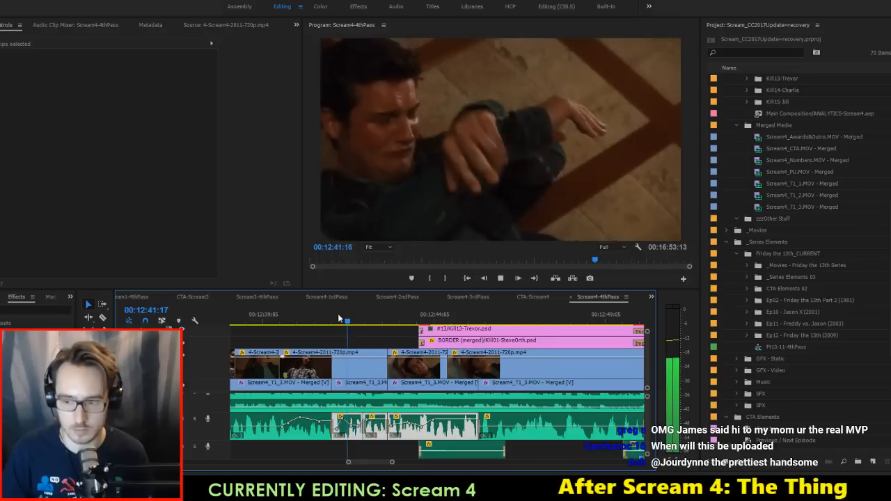
pyautogui.press('space')
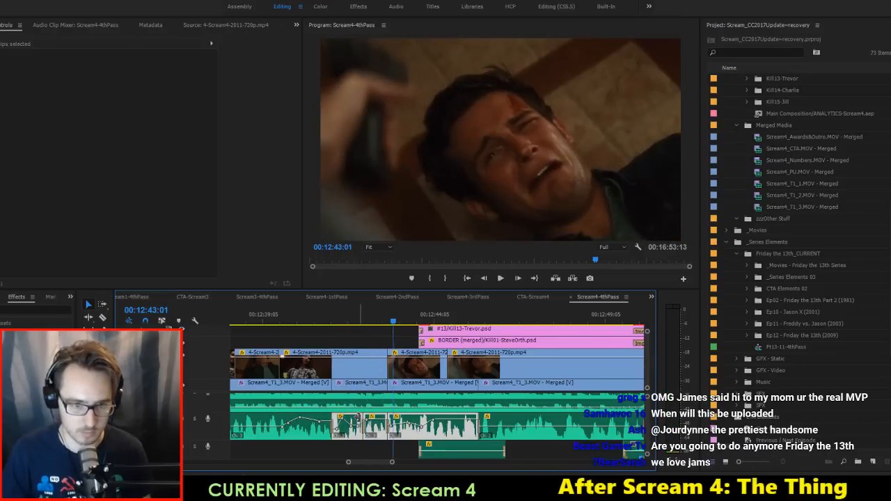
# Step: Raise the last volume keyframe before the split near 00:12:42:03 to about 5 dB and play through to 00:12:46:03
pyautogui.press('=')
pyautogui.press('=')
pyautogui.click(361, 449)
pyautogui.scroll(2, 361, 449)
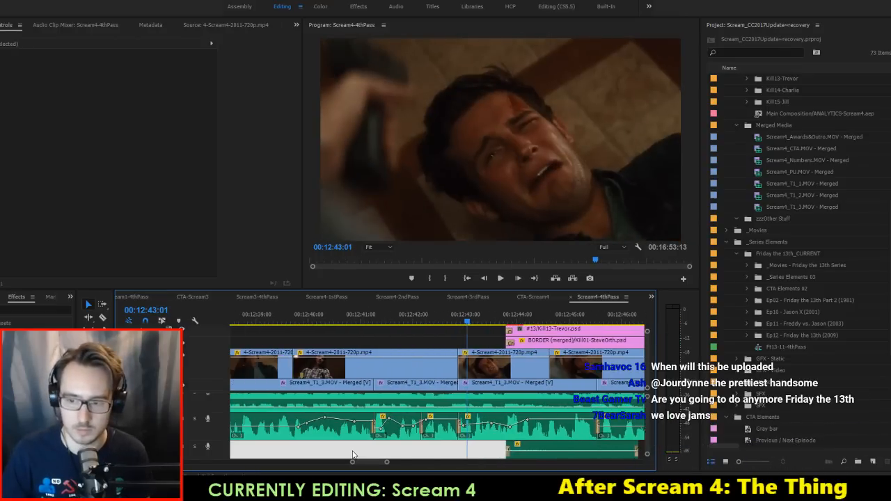
pyautogui.click(417, 425)
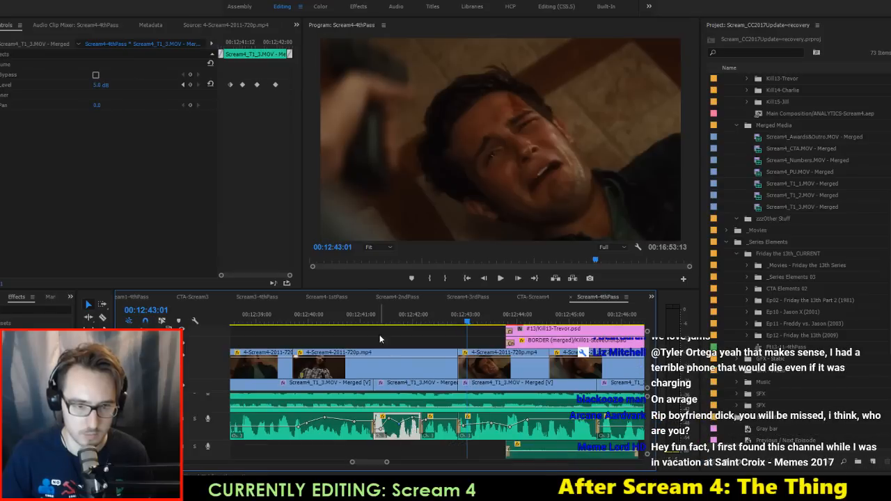
pyautogui.press('space')
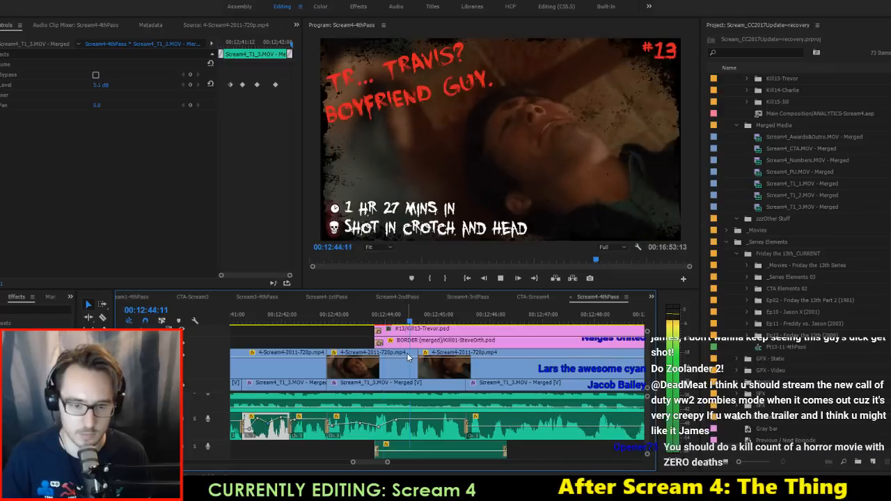
pyautogui.press('space')
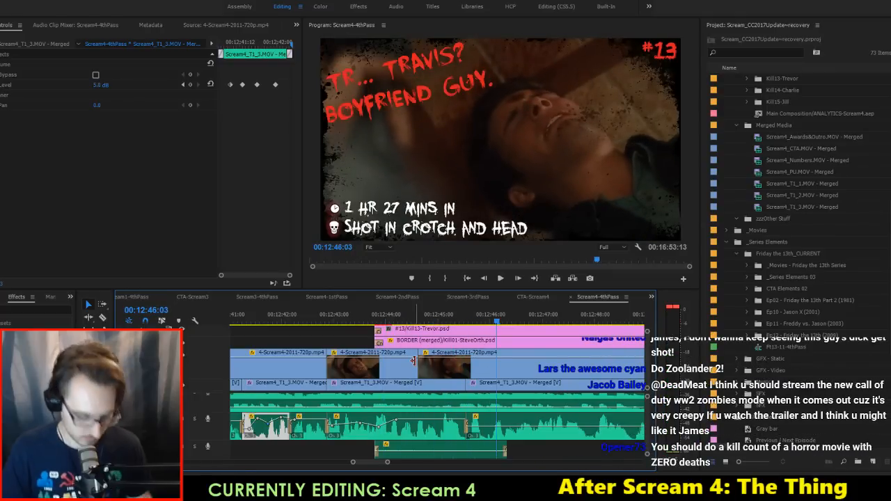
# Step: Add volume keyframes near 00:12:44:19 and 00:12:45:05 to the voice clip starting near 00:12:42:21, lowering to 2 dB, and replay the passage
pyautogui.click(429, 418)
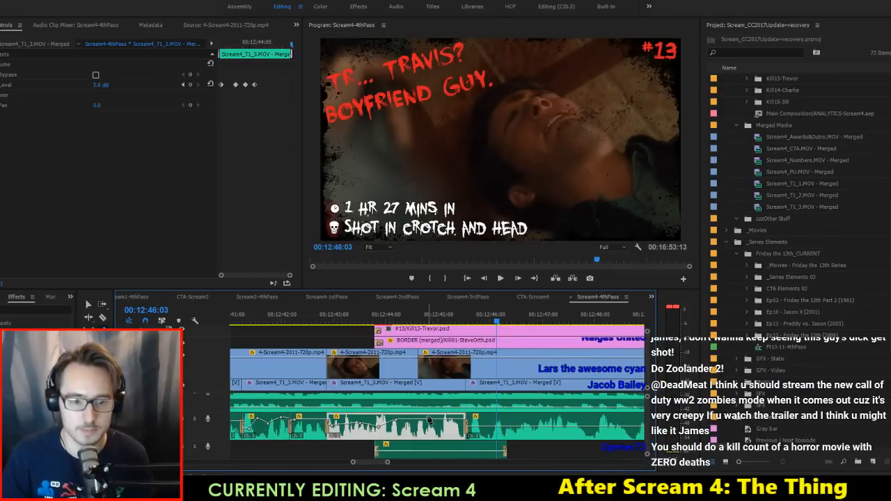
pyautogui.click(426, 421)
pyautogui.click(448, 421)
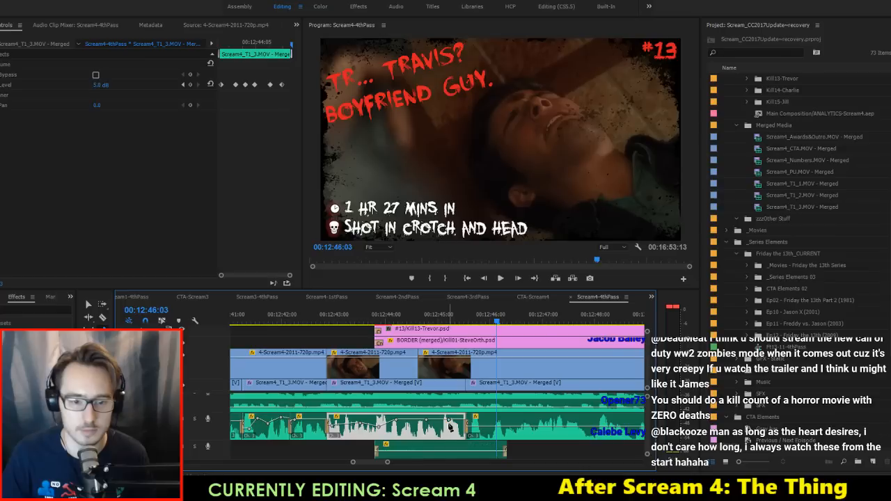
pyautogui.click(412, 313)
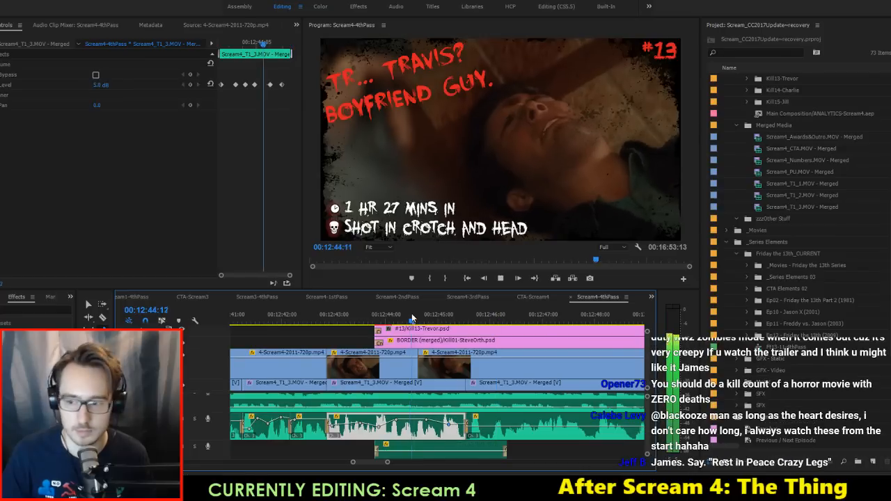
pyautogui.press('space')
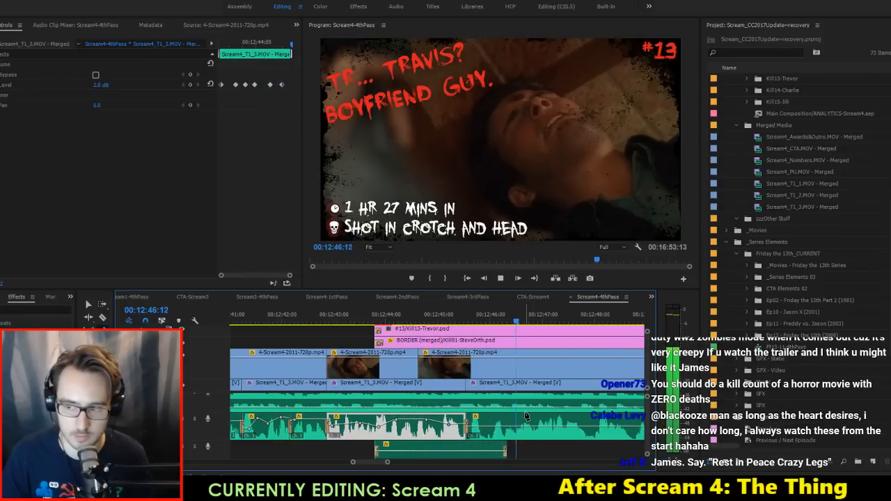
pyautogui.press('space')
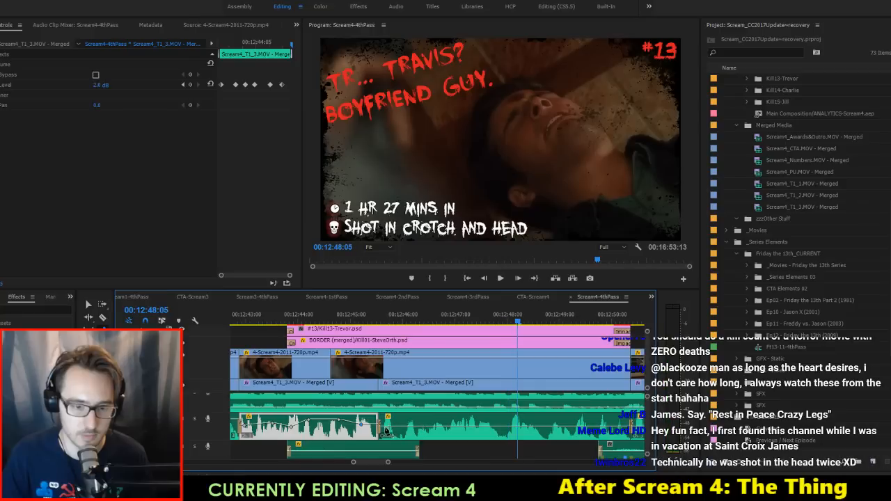
# Step: Add volume keyframes to the voice clip starting near 00:12:45:13 that dip around 00:12:48:03 and rise to 5.4 dB, save the project and replay
pyautogui.click(387, 432)
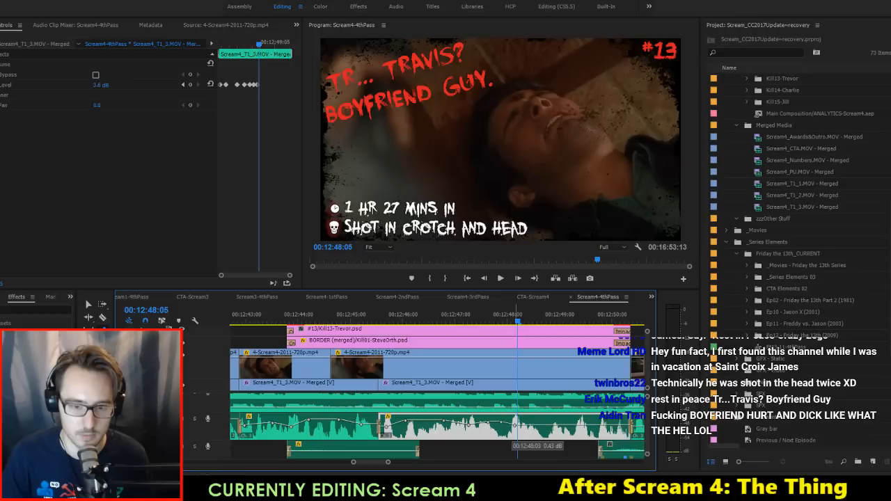
pyautogui.moveTo(514, 422); pyautogui.dragTo(516, 428)
pyautogui.scroll(-2, 555, 426)
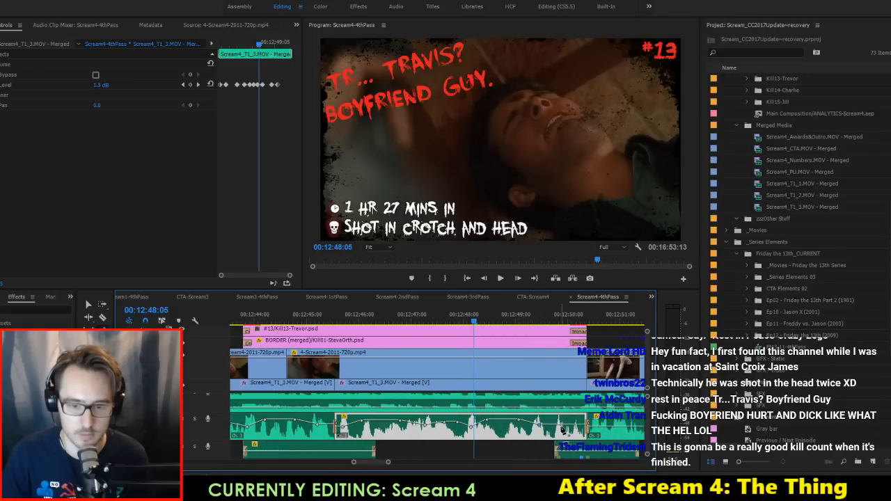
pyautogui.hotkey('ctrl', 's')
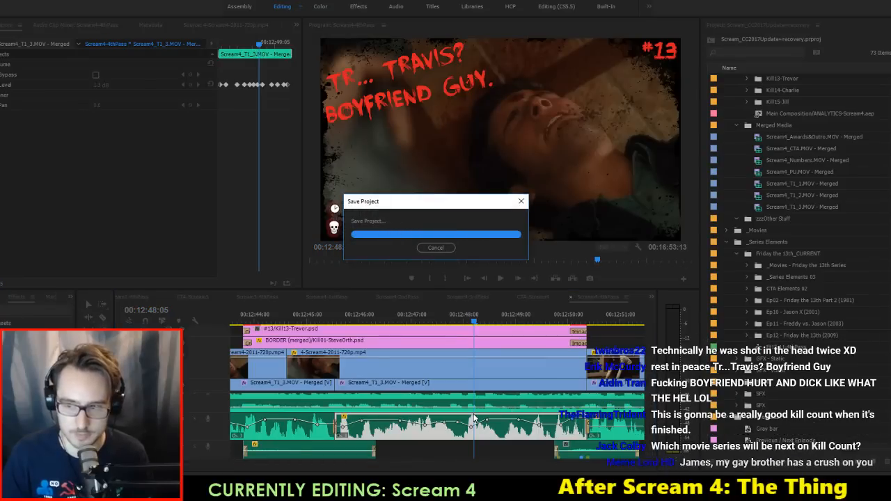
pyautogui.scroll(3, 396, 408)
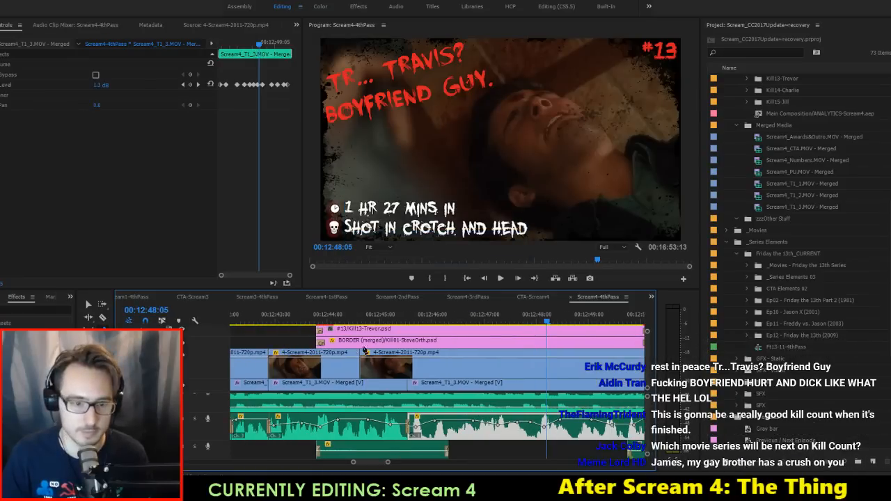
pyautogui.click(285, 308)
pyautogui.press('space')
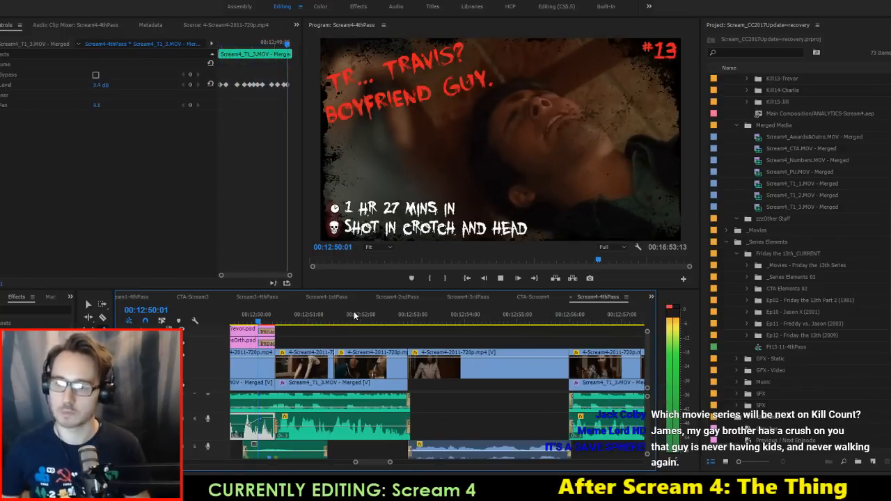
pyautogui.press('space')
# Step: Add volume keyframes raising the voice clip starting near 00:12:50:09 from 3 to 6 dB, save the project and replay from 00:12:49:14
pyautogui.scroll(3, 383, 433)
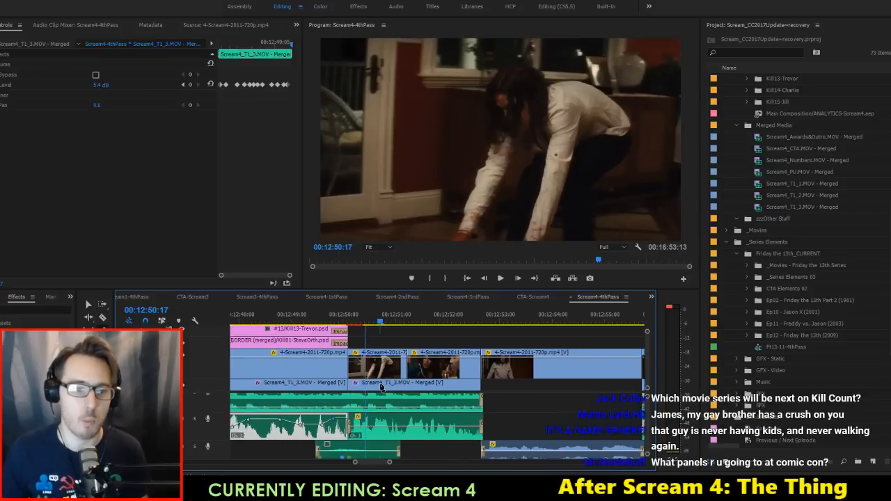
pyautogui.click(383, 433)
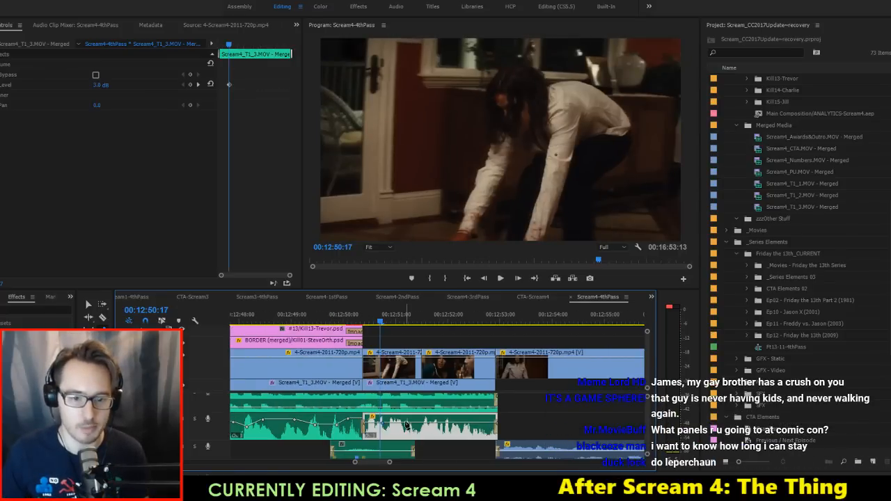
pyautogui.moveTo(416, 424); pyautogui.dragTo(422, 421)
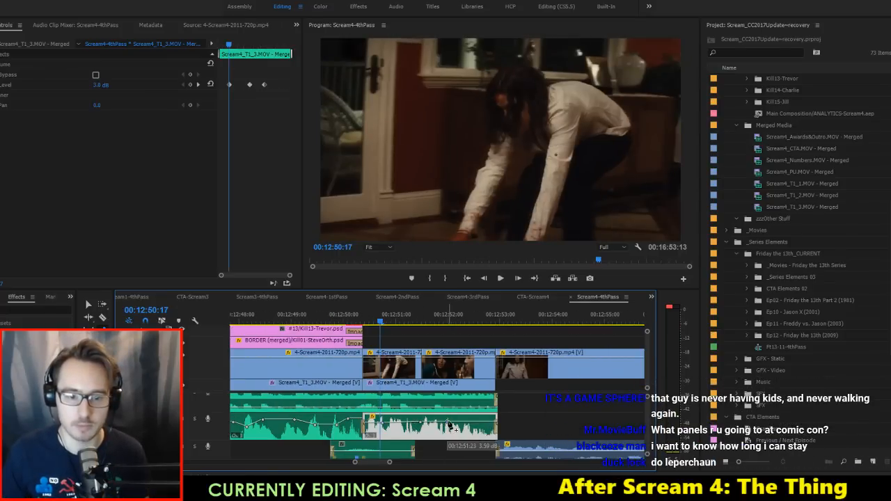
pyautogui.hotkey('ctrl', 's')
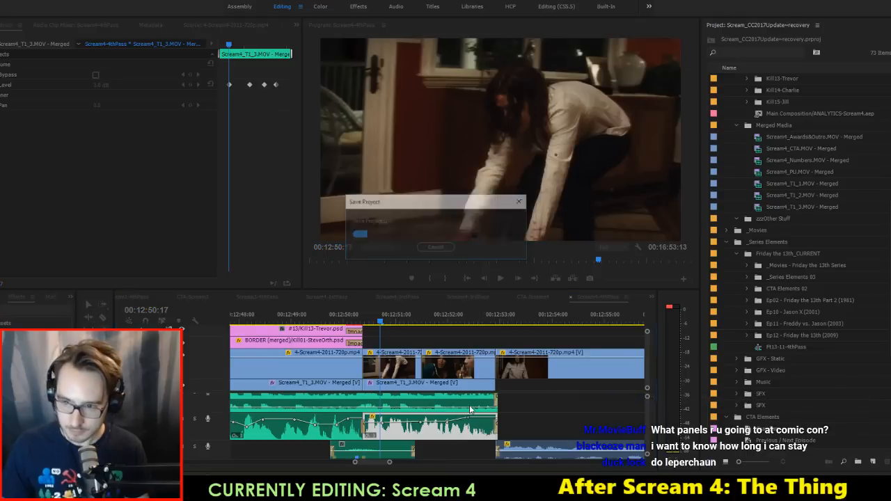
pyautogui.click(322, 316)
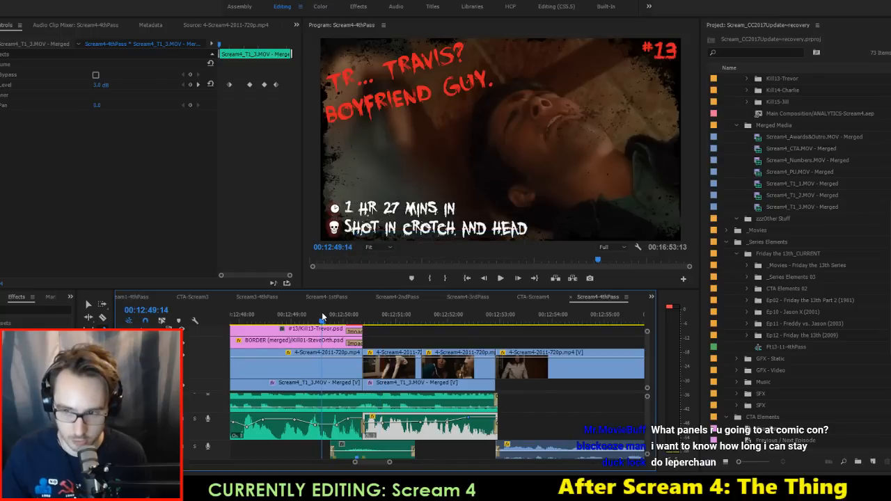
pyautogui.press('space')
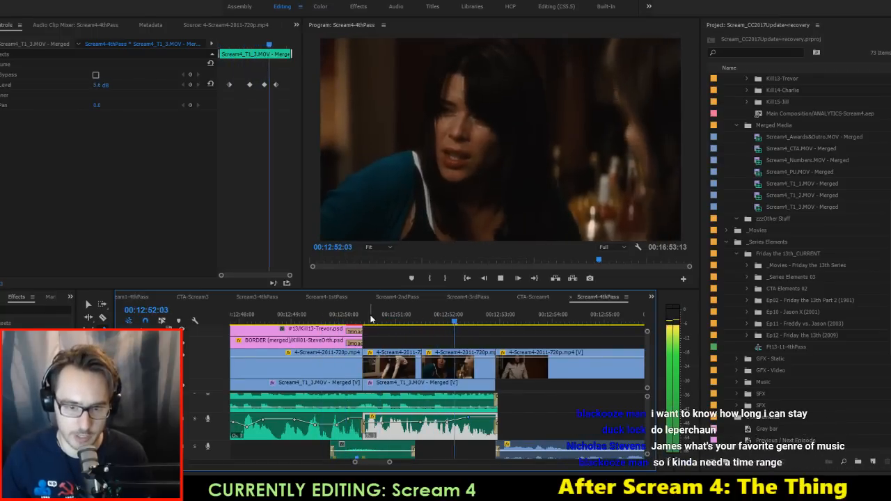
pyautogui.press('space')
# Step: Raise the audio gain of the film clip starting near 00:12:53:00
pyautogui.scroll(-5, 473, 425)
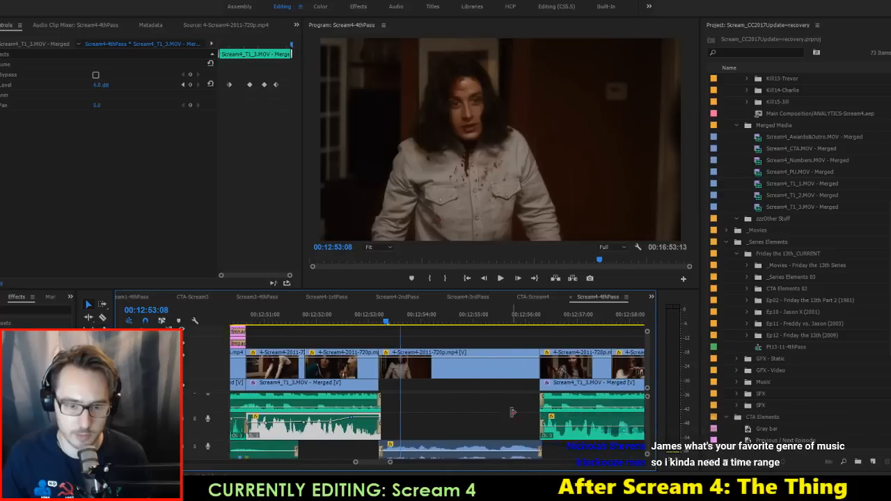
pyautogui.click(427, 449)
pyautogui.press('g')
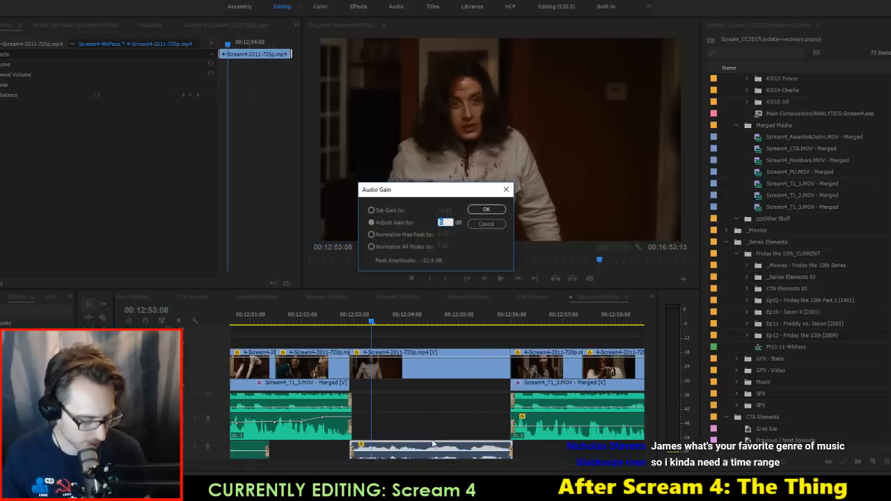
pyautogui.press('Return')
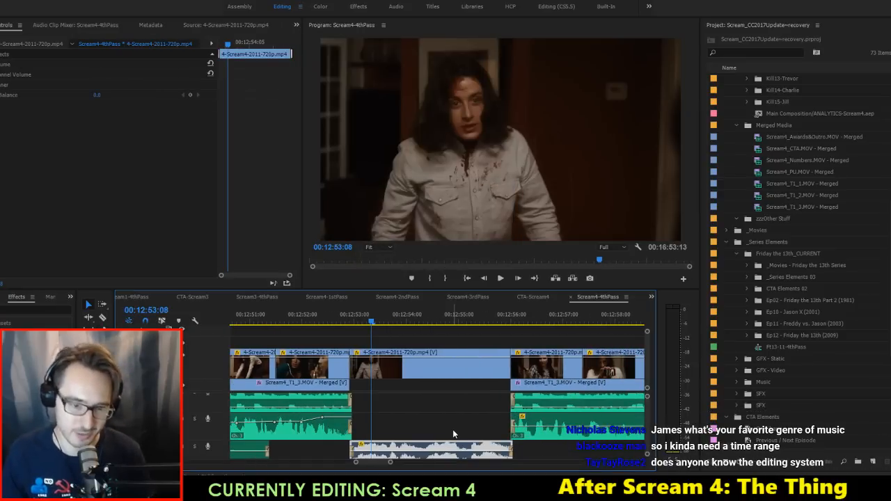
# Step: Examine both ends of the film audio clip between 00:12:53:00 and 00:12:56:00 and play through it to check its level
pyautogui.scroll(1, 449, 422)
pyautogui.scroll(2, 392, 432)
pyautogui.click(400, 429)
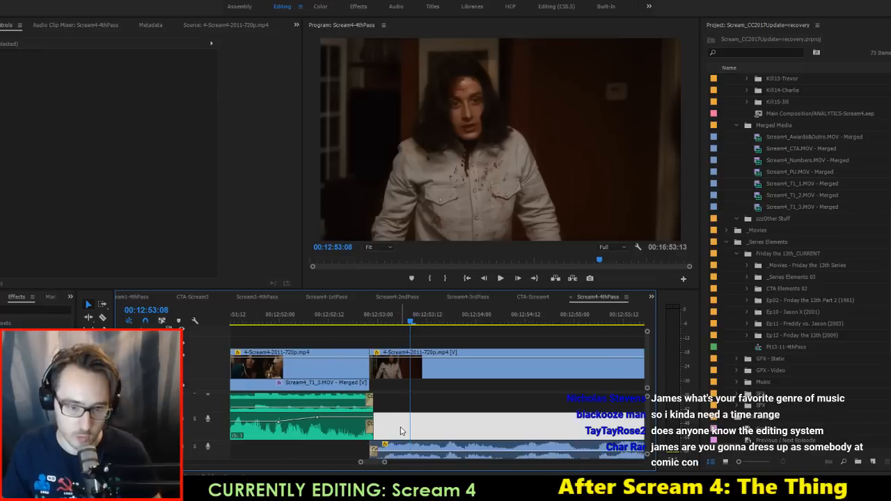
pyautogui.scroll(-2, 381, 428)
pyautogui.scroll(1, 376, 429)
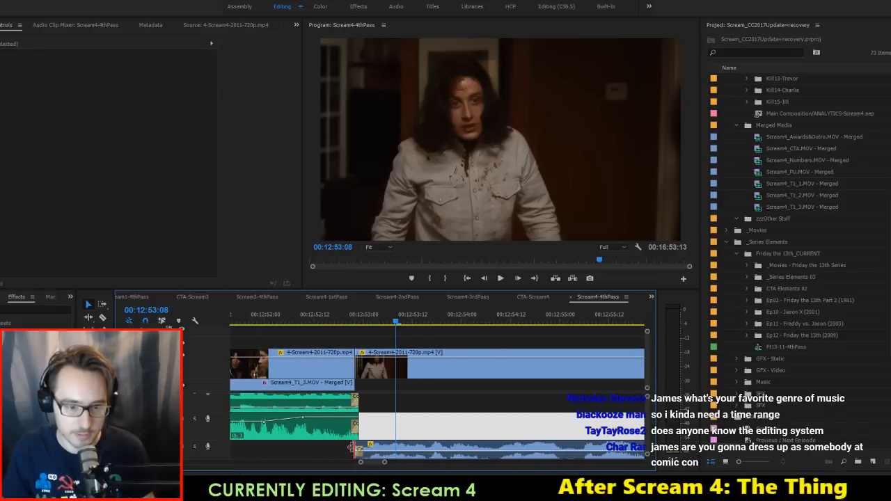
pyautogui.scroll(-3, 492, 432)
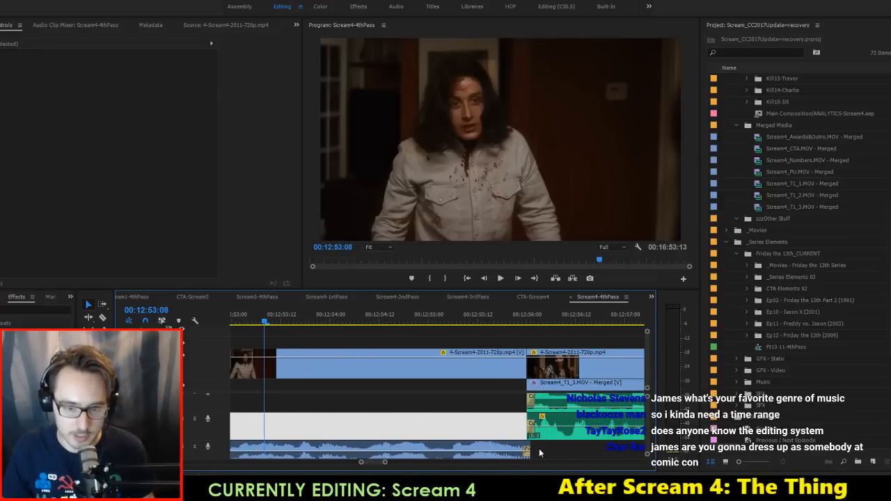
pyautogui.scroll(4, 351, 314)
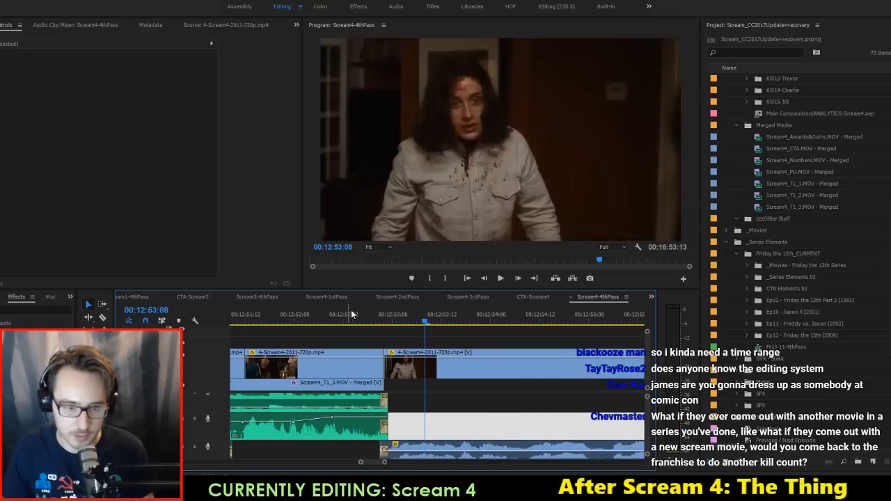
pyautogui.click(320, 322)
pyautogui.press('space')
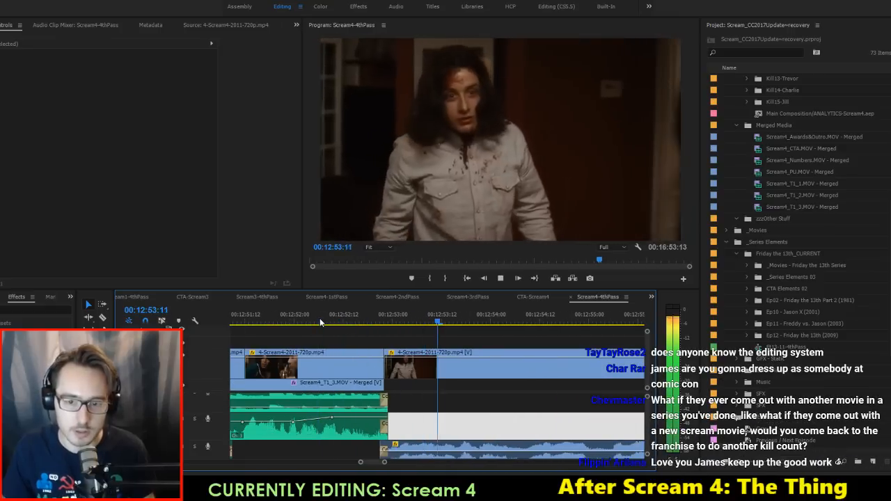
pyautogui.scroll(-2, 548, 399)
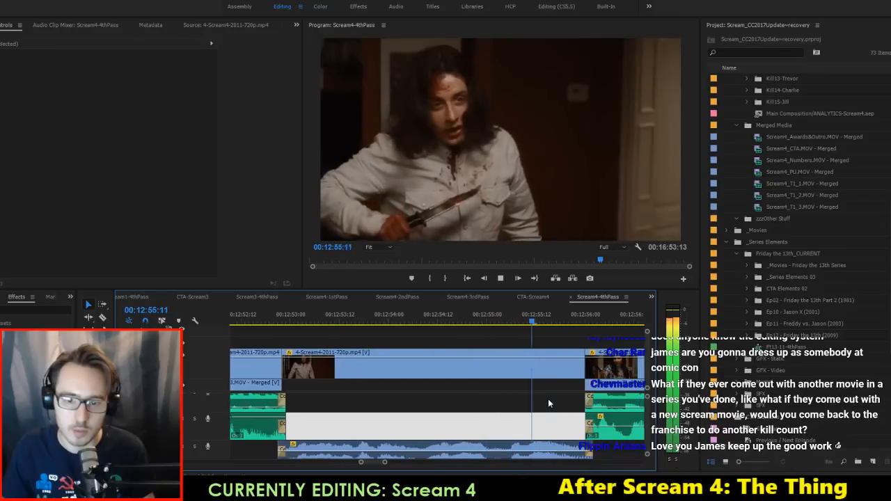
pyautogui.press('space')
# Step: Readjust the same film clip's audio gain, replay it through to 00:12:56:18 and save the project
pyautogui.click(437, 449)
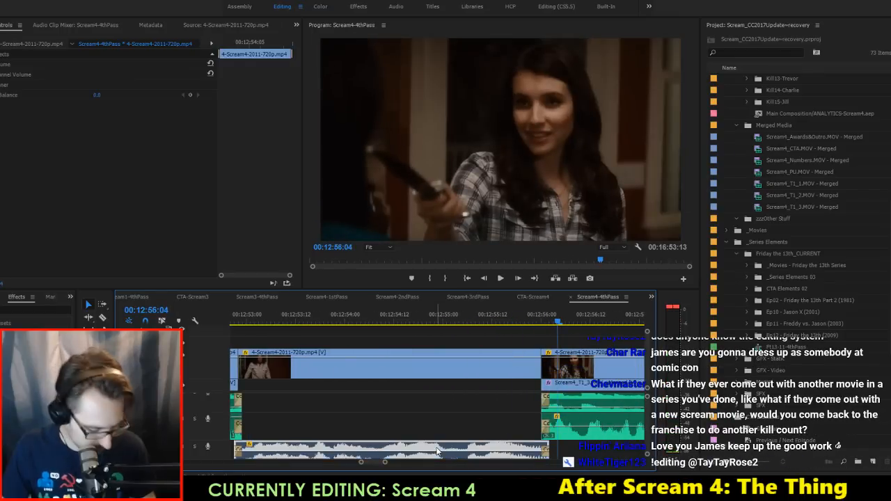
pyautogui.press('g')
pyautogui.press('Return')
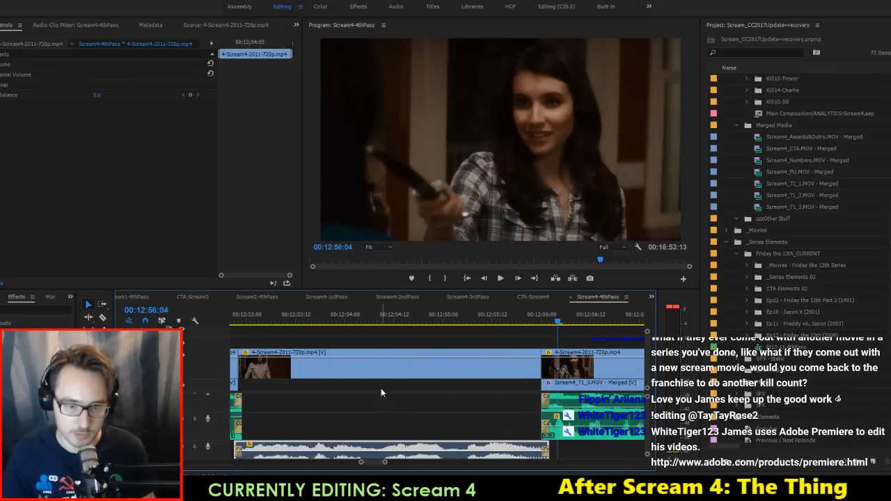
pyautogui.scroll(1, 381, 388)
pyautogui.click(381, 314)
pyautogui.press('space')
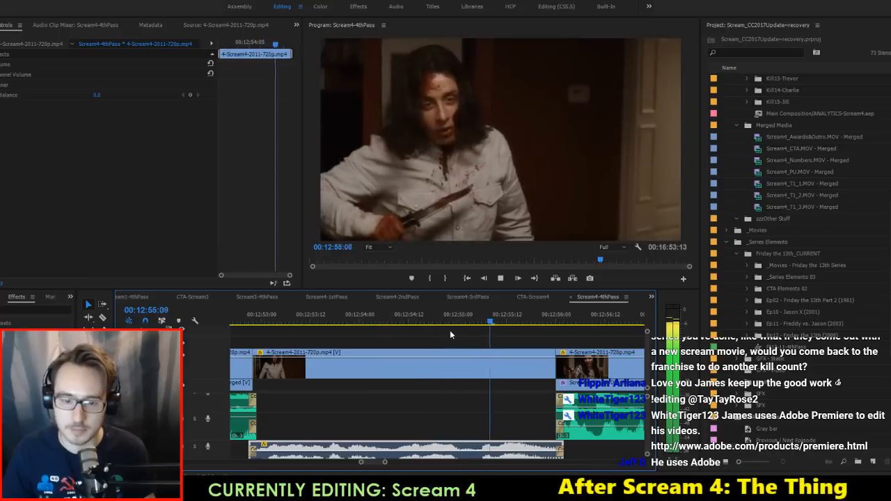
pyautogui.press('space')
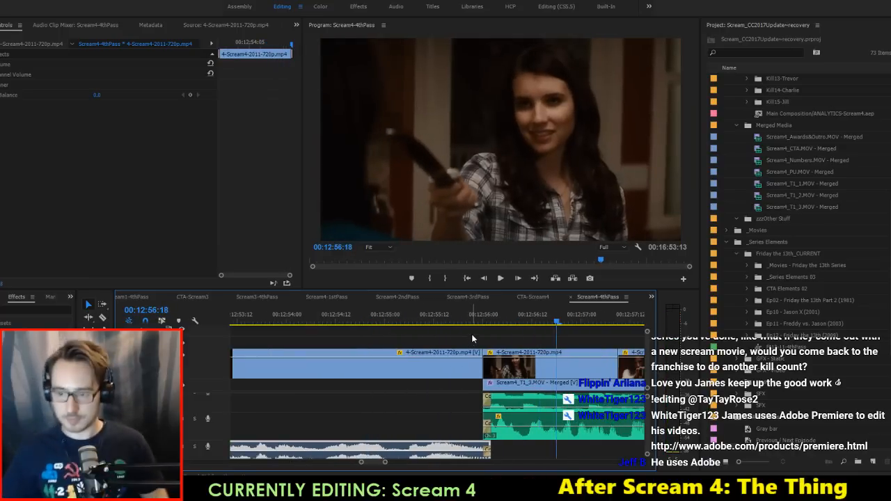
pyautogui.hotkey('ctrl', 's')
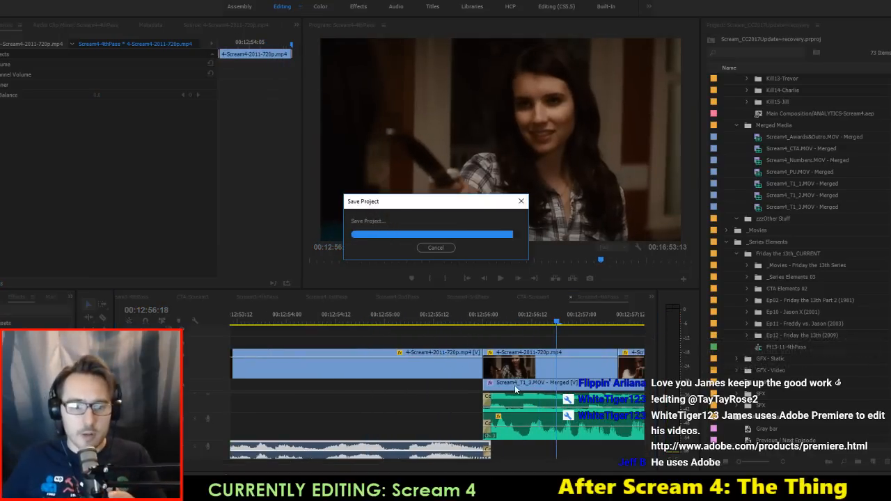
# Step: Select all voice clips from about 00:12:56:00 to about 00:14:15 and adjust their audio gain together
pyautogui.scroll(-3, 413, 424)
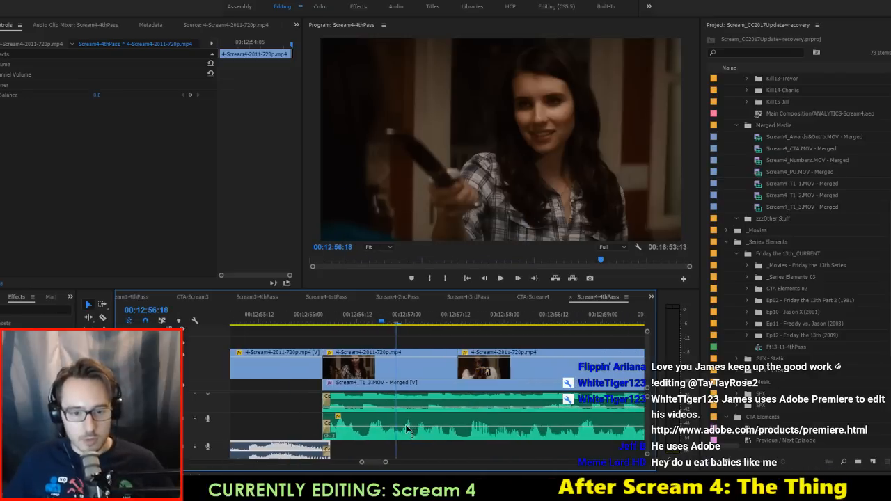
pyautogui.keyDown('alt'); pyautogui.scroll(-5, 416, 417); pyautogui.keyUp('alt')
pyautogui.keyDown('alt'); pyautogui.scroll(-5, 415, 420); pyautogui.keyUp('alt')
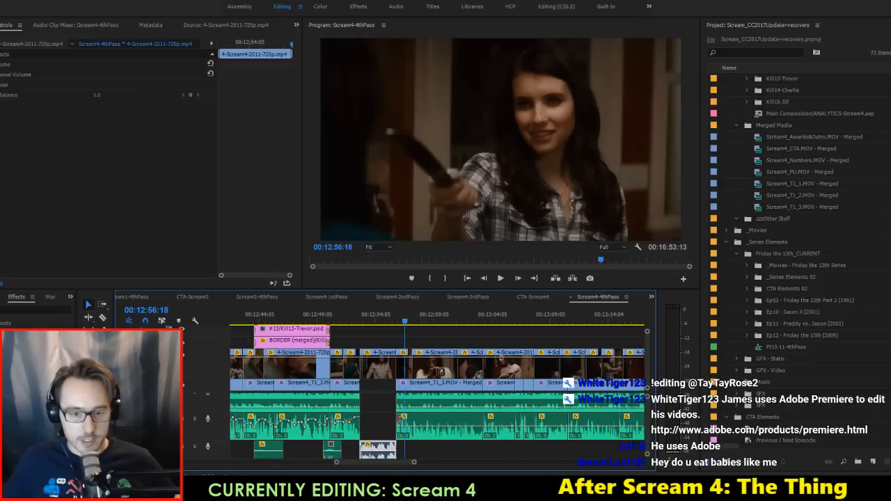
pyautogui.scroll(-3, 386, 429)
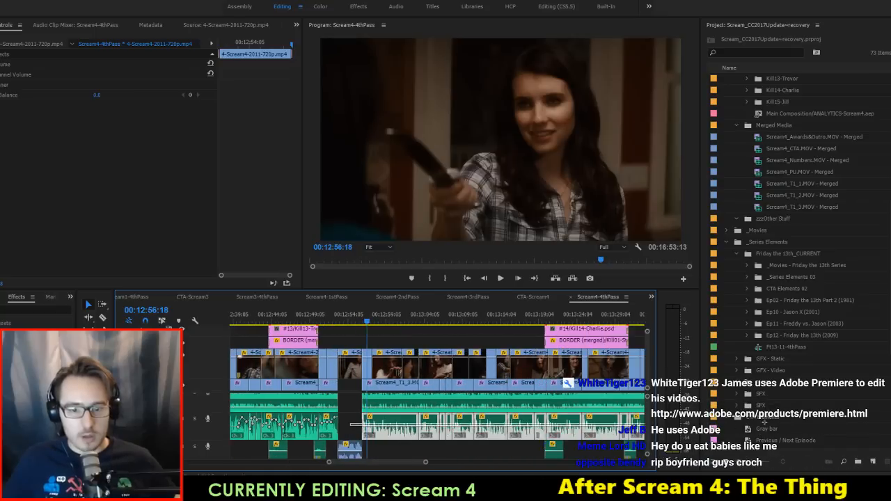
pyautogui.moveTo(365, 428); pyautogui.dragTo(626, 426)
pyautogui.press('g')
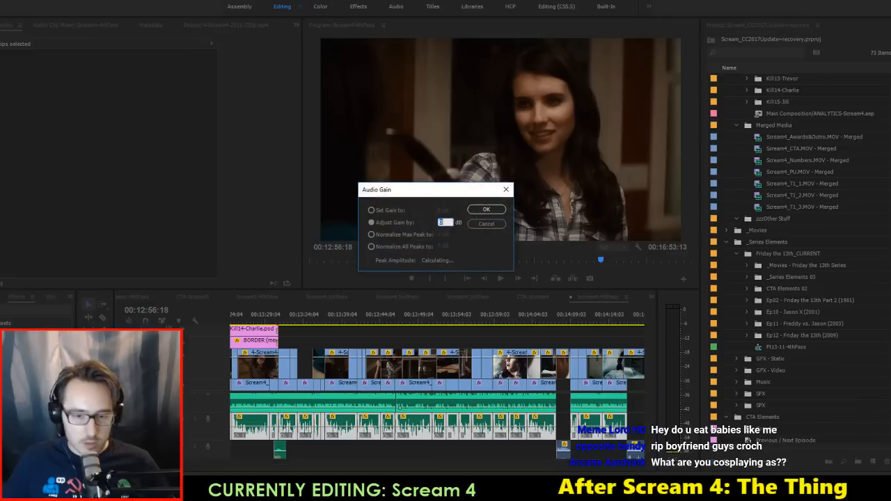
pyautogui.press('Return')
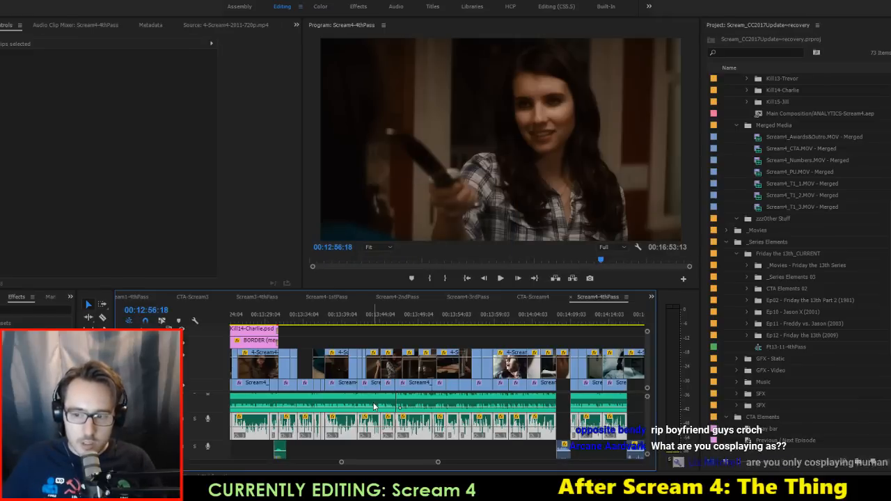
# Step: Play the start of the voice clip at about 00:12:56:00, from 00:12:55:21 to 00:12:58:07, to check its level
pyautogui.scroll(10, 331, 432)
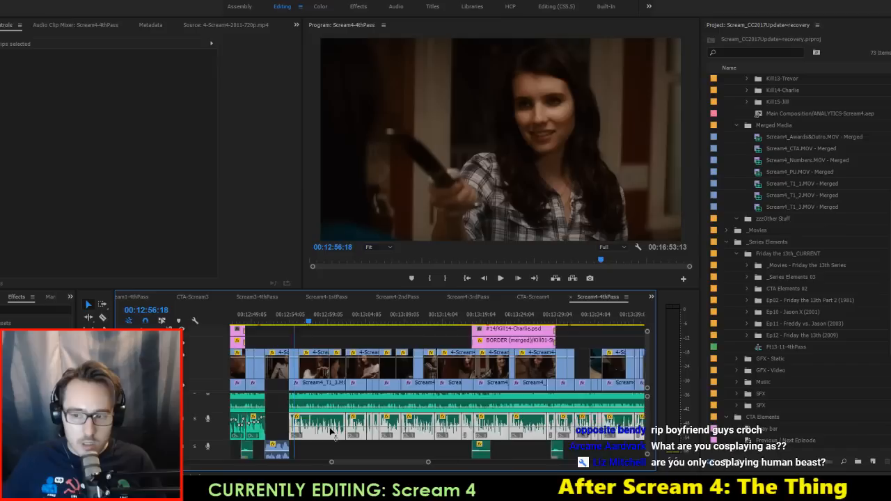
pyautogui.click(391, 424)
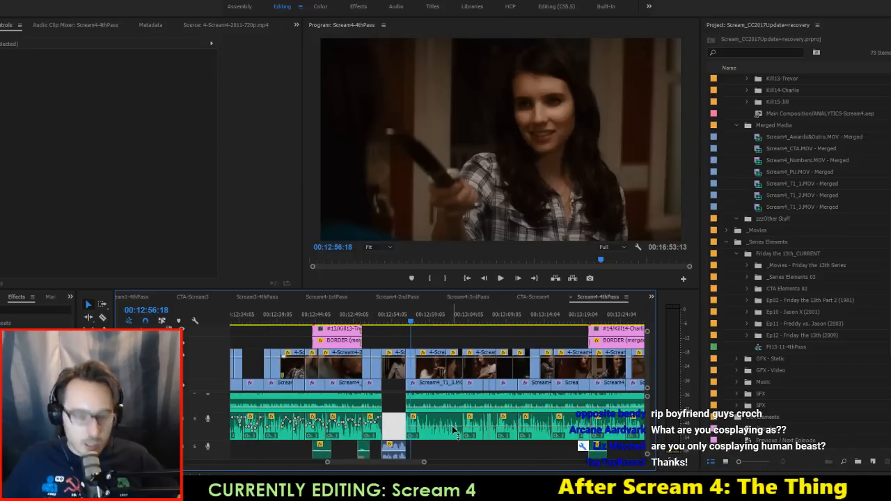
pyautogui.scroll(8, 415, 426)
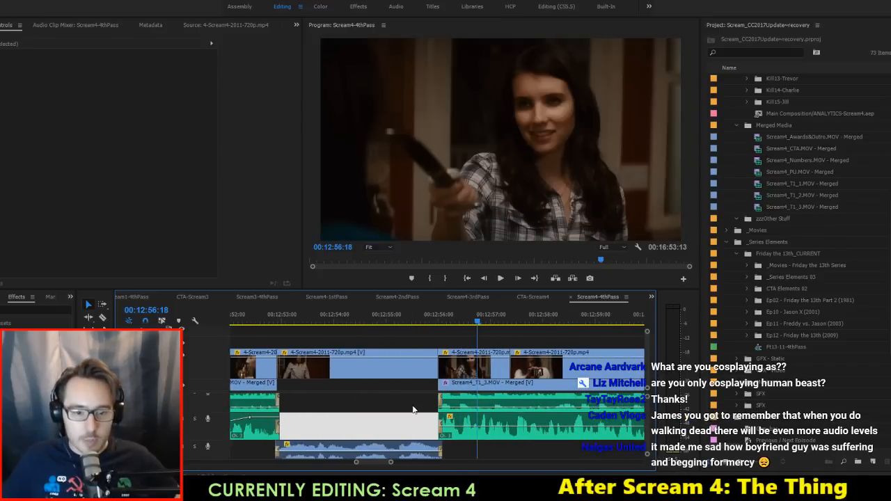
pyautogui.click(430, 419)
pyautogui.scroll(-2, 429, 419)
pyautogui.scroll(2, 429, 419)
pyautogui.scroll(-3, 430, 419)
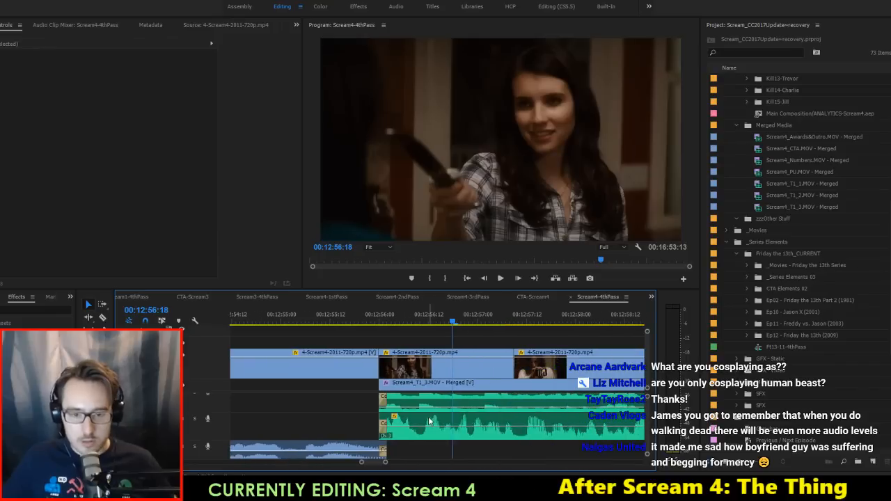
pyautogui.moveTo(279, 328); pyautogui.dragTo(265, 325)
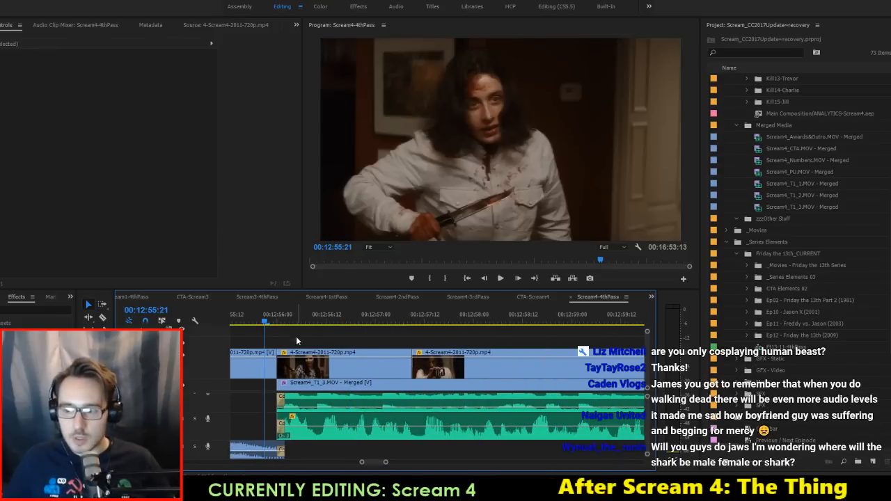
pyautogui.press('space')
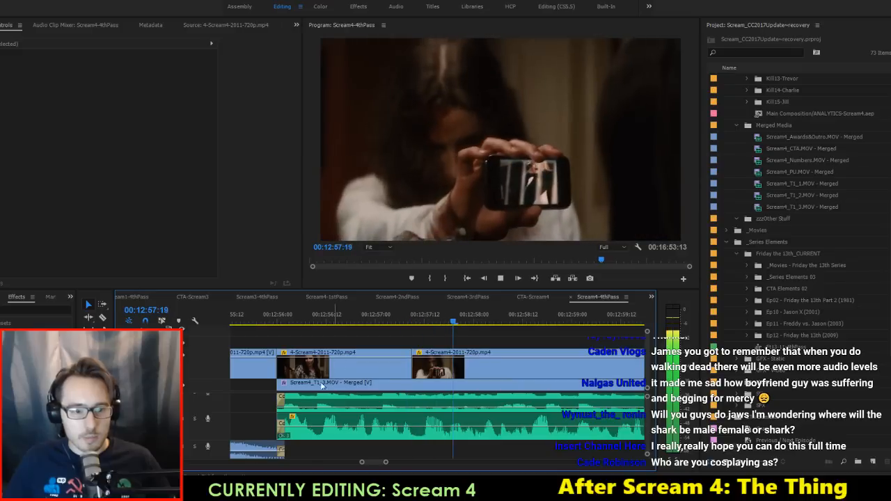
pyautogui.press('space')
pyautogui.press('space')
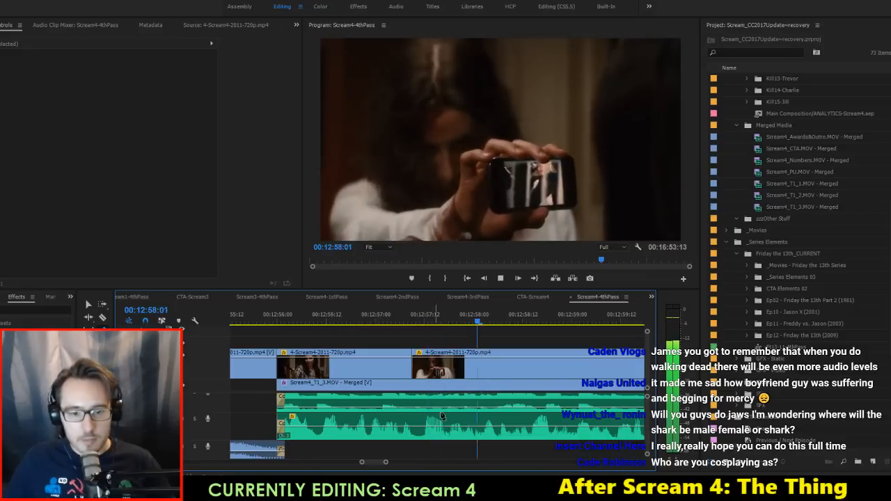
pyautogui.press('space')
# Step: Even out the voice clip from about 00:12:56:00 to 00:13:03:10 with volume keyframes along its whole length and save the project
pyautogui.click(497, 427)
pyautogui.click(440, 427)
pyautogui.moveTo(470, 427); pyautogui.dragTo(470, 420)
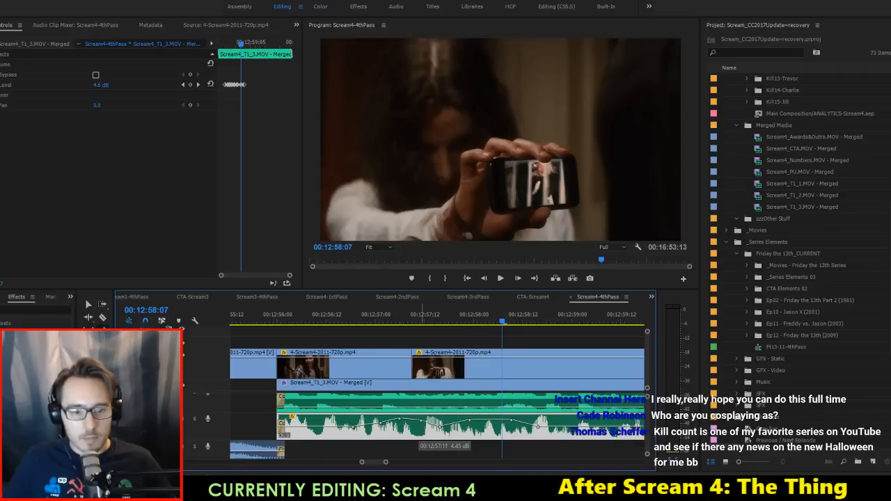
pyautogui.scroll(-2, 463, 433)
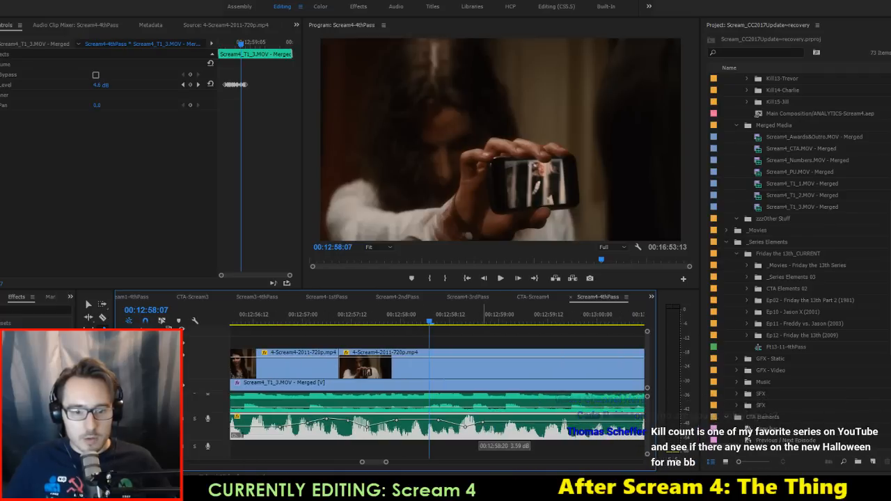
pyautogui.scroll(-2, 464, 429)
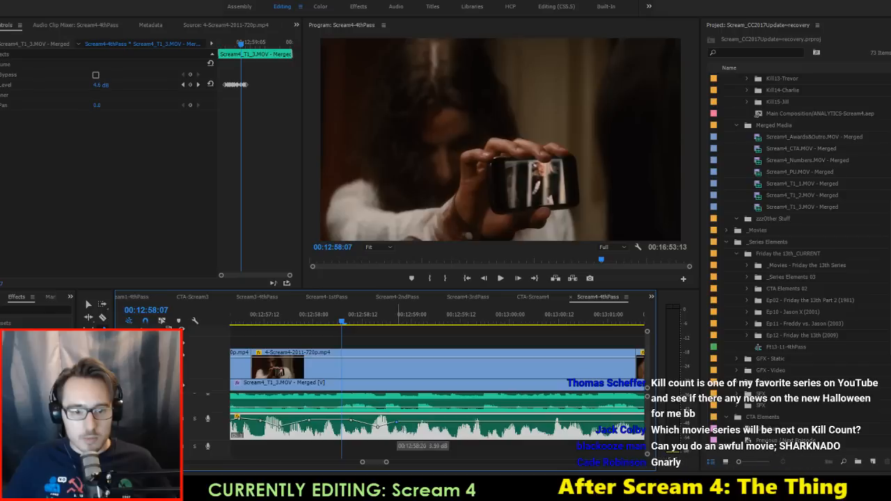
pyautogui.scroll(-2, 393, 426)
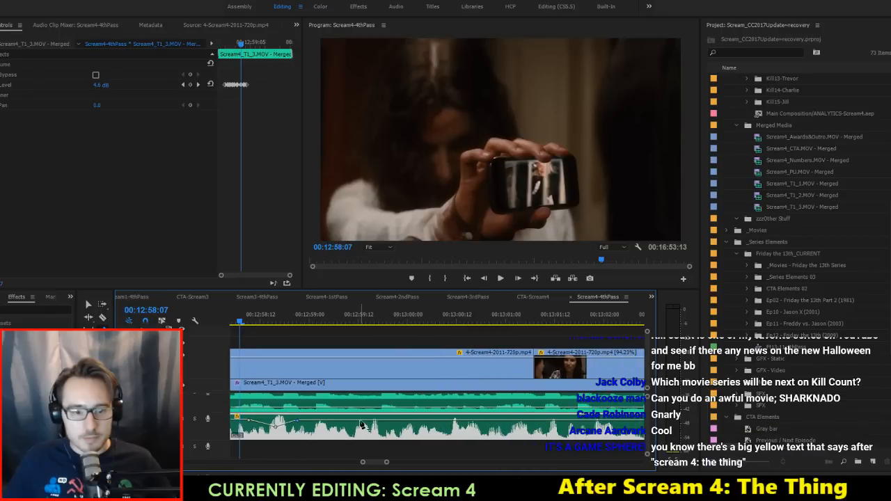
pyautogui.moveTo(353, 420); pyautogui.dragTo(482, 424)
pyautogui.scroll(-1, 393, 426)
pyautogui.scroll(-2, 435, 426)
pyautogui.scroll(-1, 500, 425)
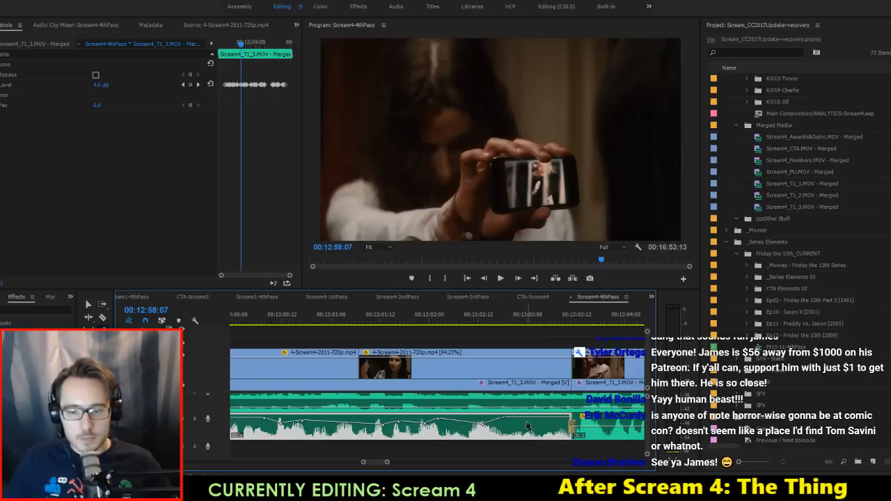
pyautogui.scroll(5, 474, 425)
pyautogui.scroll(10, 442, 421)
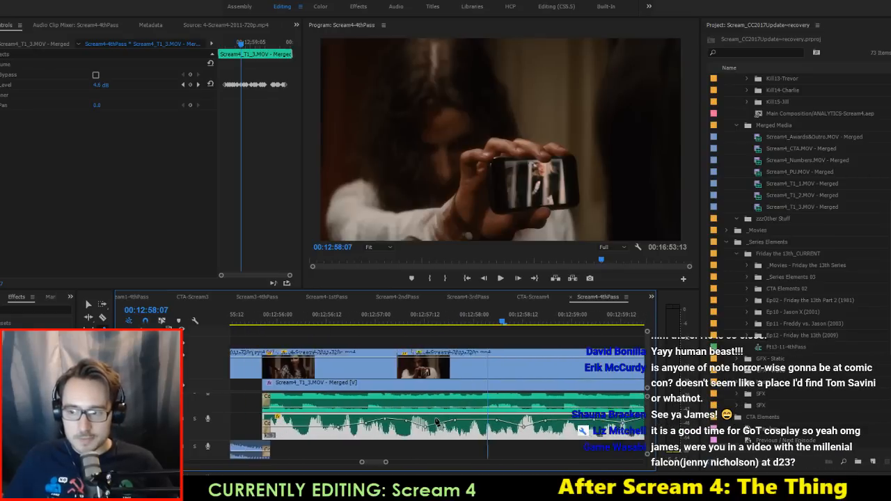
pyautogui.hotkey('ctrl', 's')
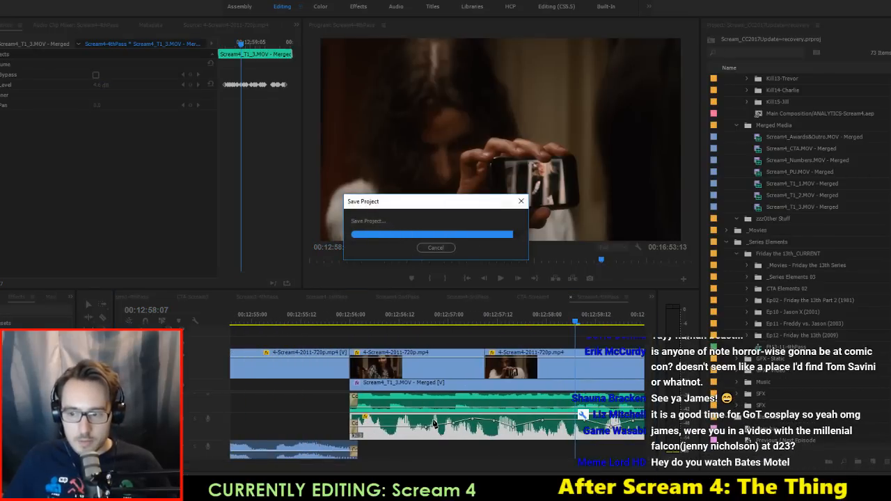
# Step: Play back the keyframed voice clip from just before 00:12:56:00 through to 00:13:04:02 to check its volume
pyautogui.click(325, 316)
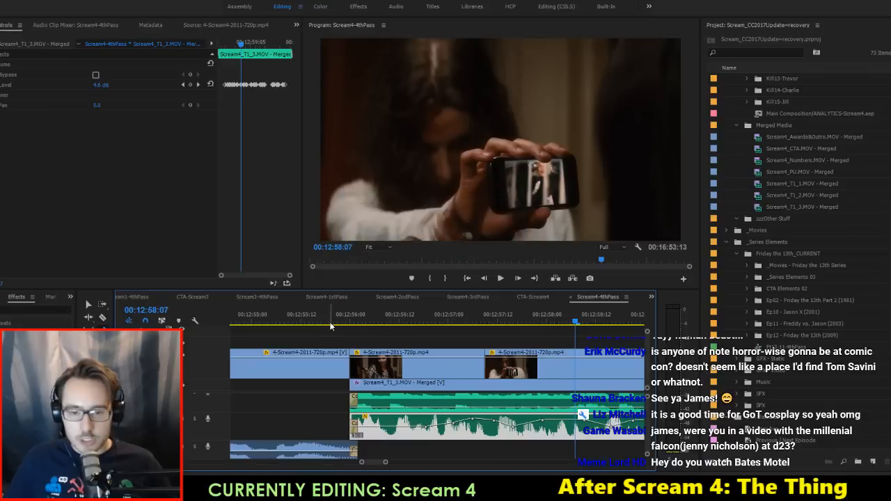
pyautogui.press('space')
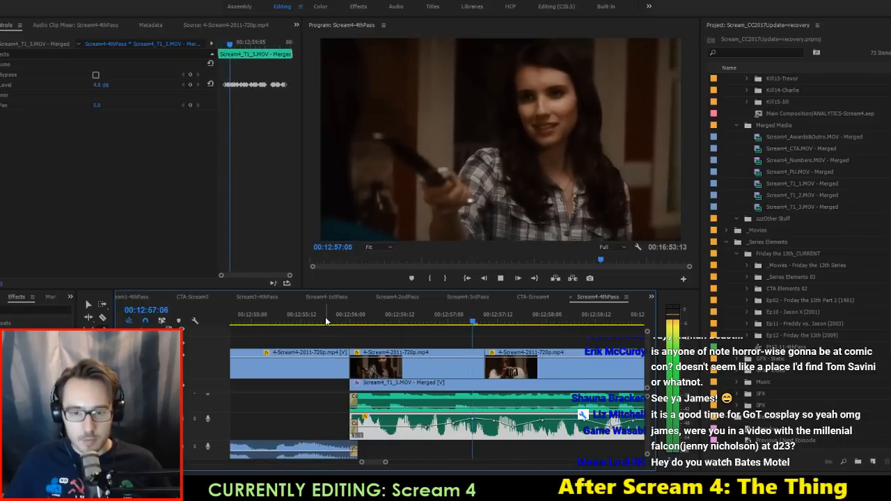
pyautogui.scroll(-2, 501, 380)
pyautogui.scroll(-6, 501, 380)
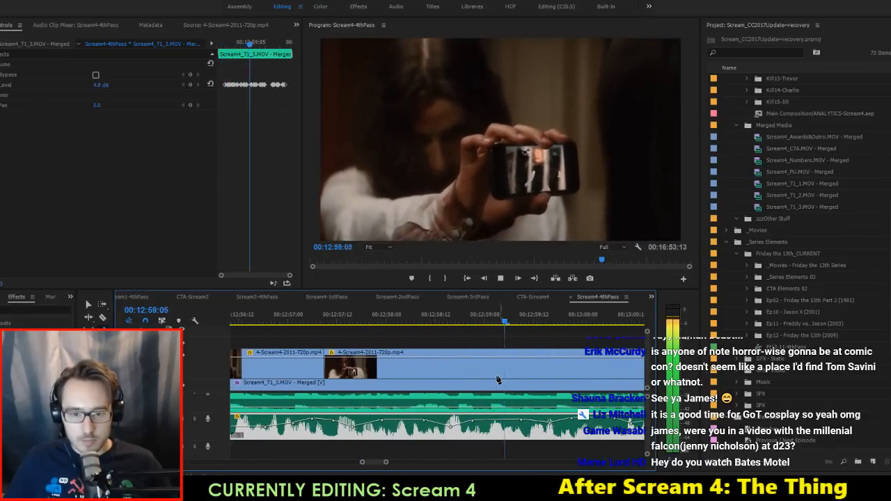
pyautogui.scroll(-7, 467, 383)
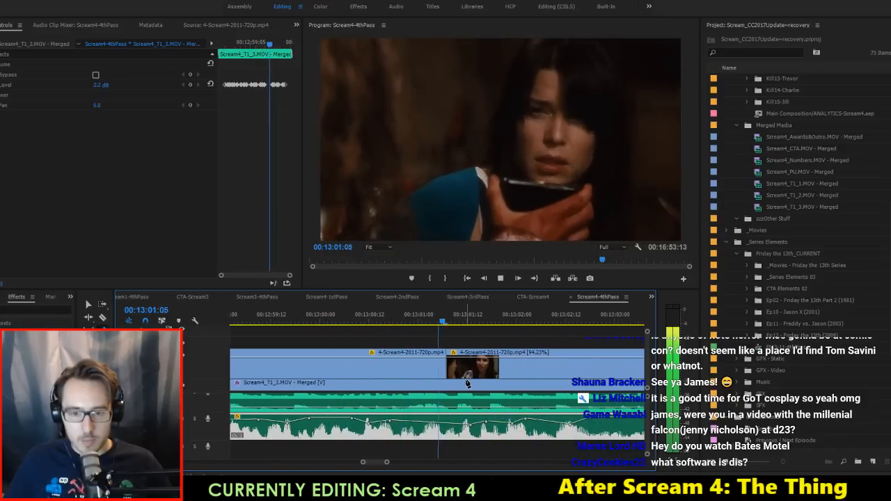
pyautogui.scroll(-3, 418, 410)
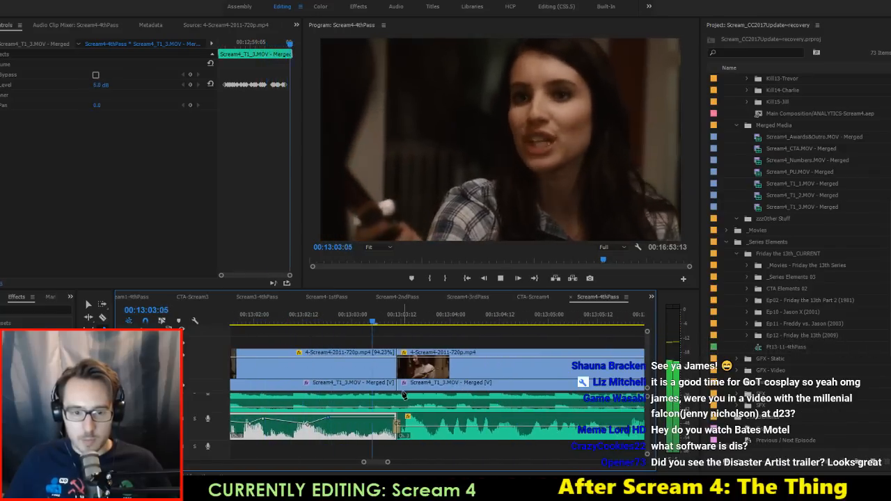
pyautogui.press('space')
# Step: Shape the volume of the voice clip between about 00:13:03:11 and 00:13:06:05 with keyframes and save the project
pyautogui.click(348, 431)
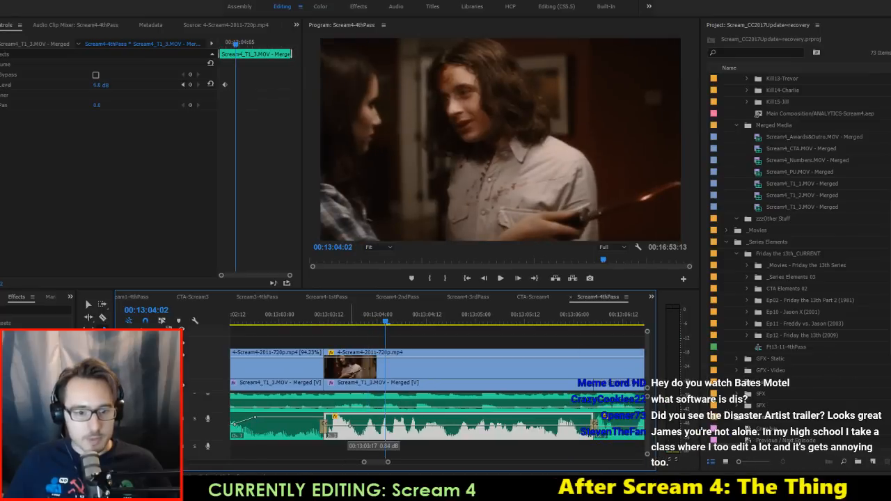
pyautogui.click(406, 424)
pyautogui.moveTo(416, 424); pyautogui.dragTo(438, 418)
pyautogui.moveTo(563, 419); pyautogui.dragTo(566, 424)
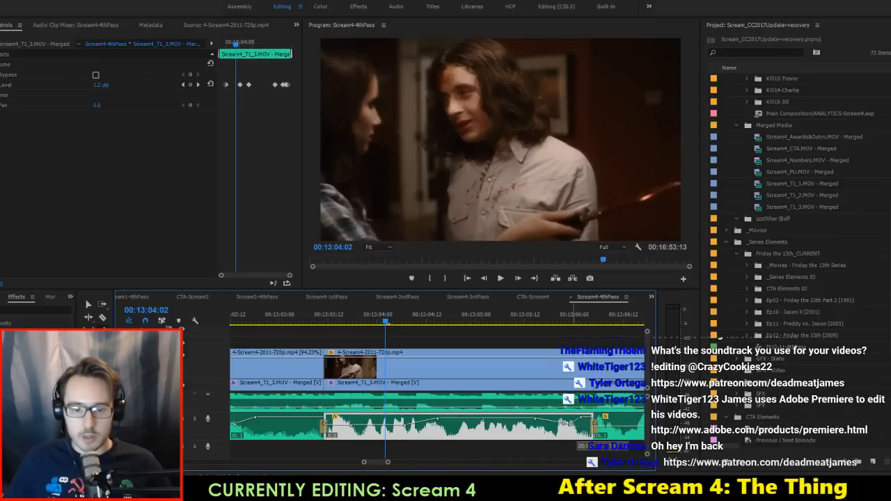
pyautogui.hotkey('ctrl', 's')
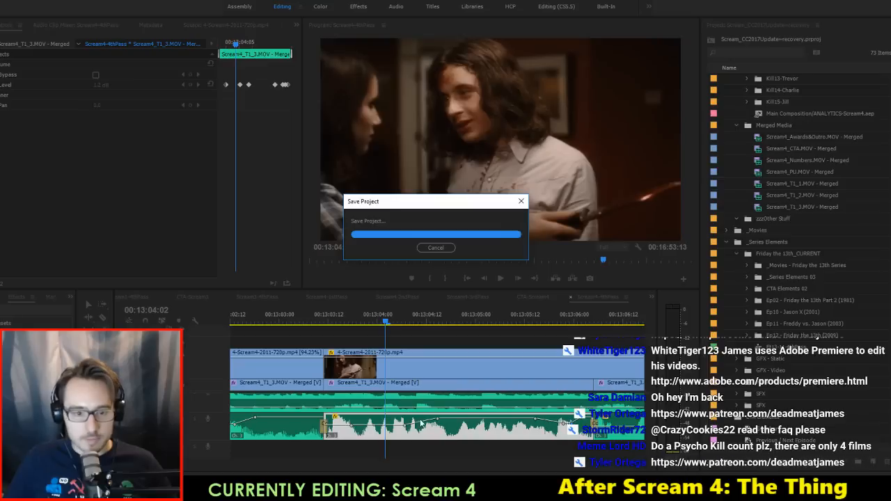
# Step: Play through the same voice clip, adjust its audio gain and replay it from 00:13:03:01 to 00:13:07:10
pyautogui.click(300, 321)
pyautogui.press('space')
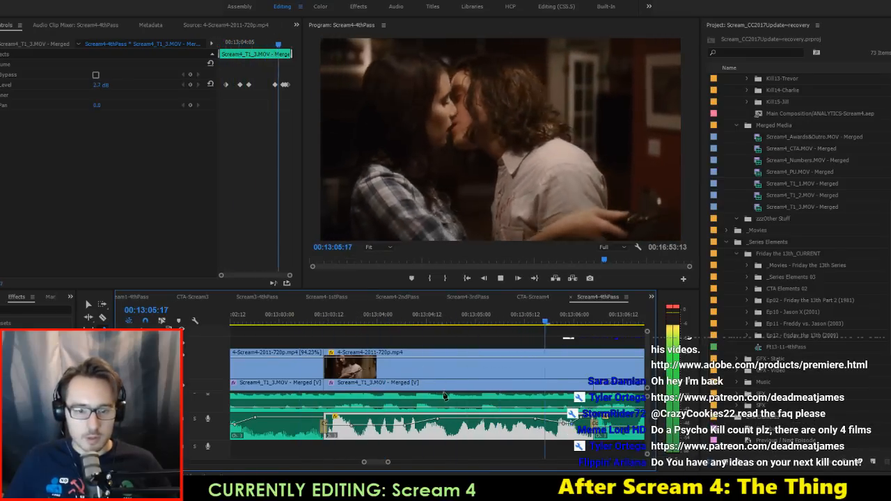
pyautogui.press('space')
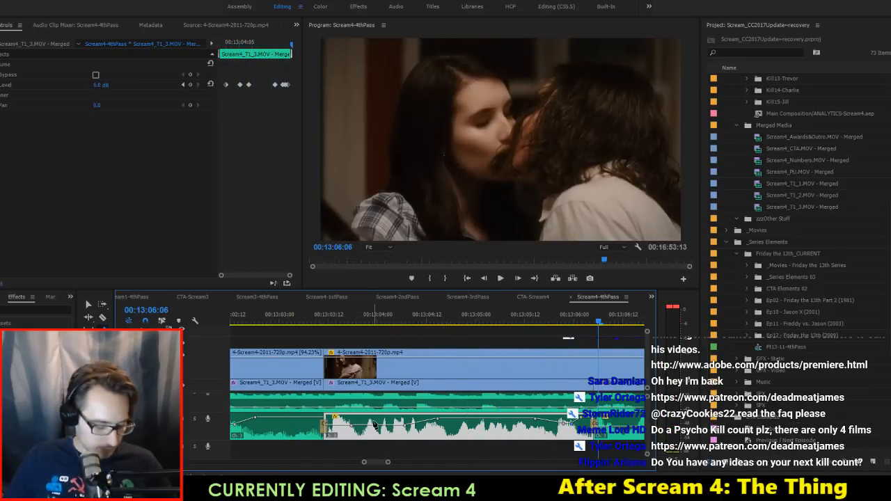
pyautogui.press('g')
pyautogui.press('Return')
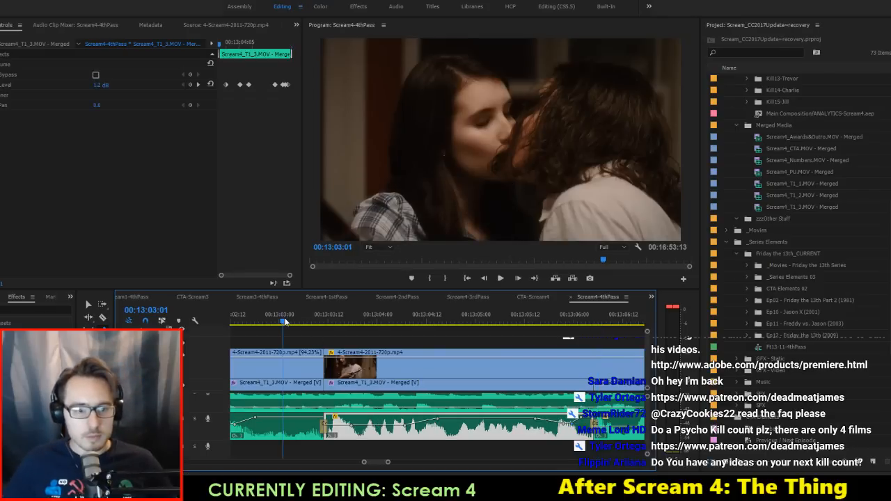
pyautogui.press('space')
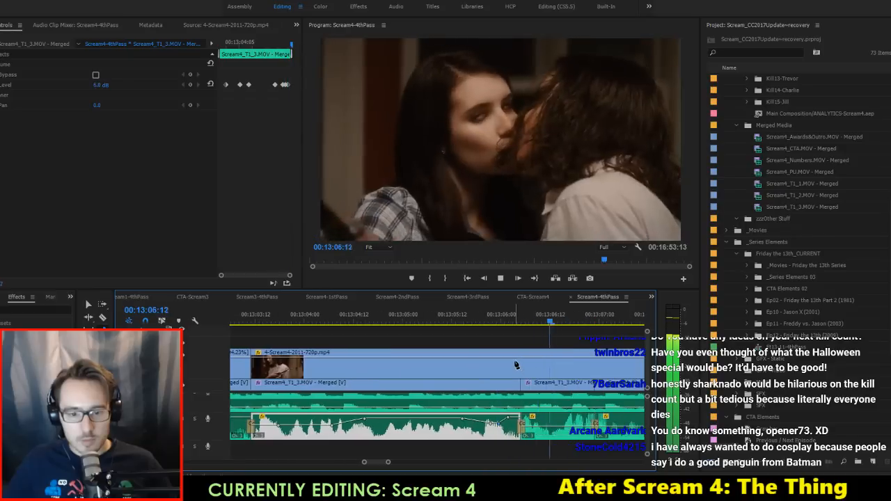
pyautogui.press('space')
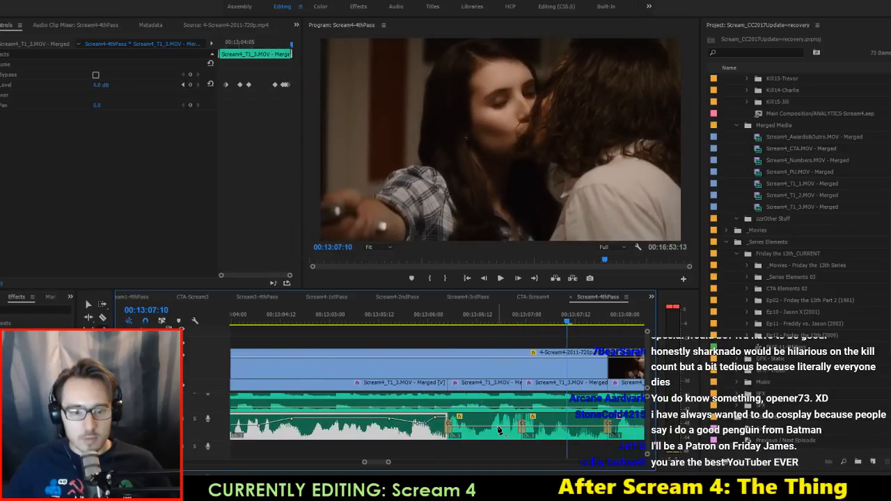
# Step: Keyframe the volume of the short voice clip at about 00:13:06:05 to 00:13:06:23, play through to 00:13:08:16 and save the project
pyautogui.click(499, 431)
pyautogui.moveTo(502, 429); pyautogui.dragTo(478, 421)
pyautogui.click(453, 430)
pyautogui.click(402, 320)
pyautogui.press('space')
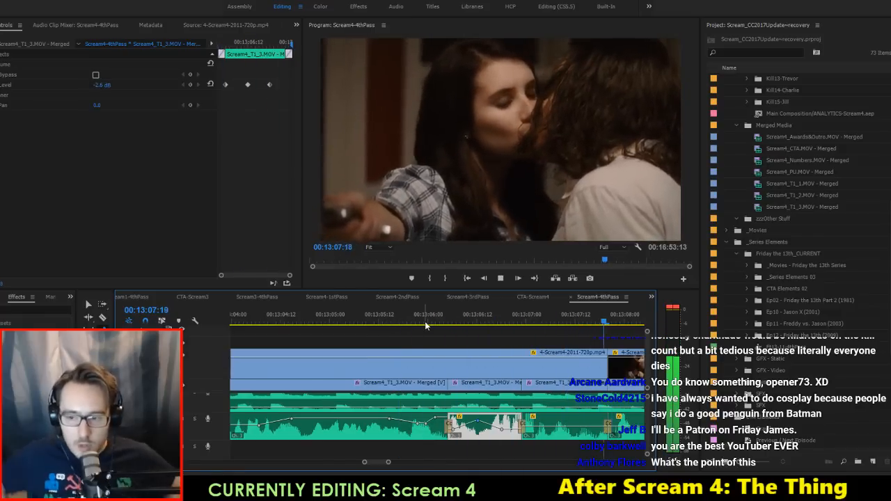
pyautogui.press('space')
pyautogui.scroll(5, 383, 341)
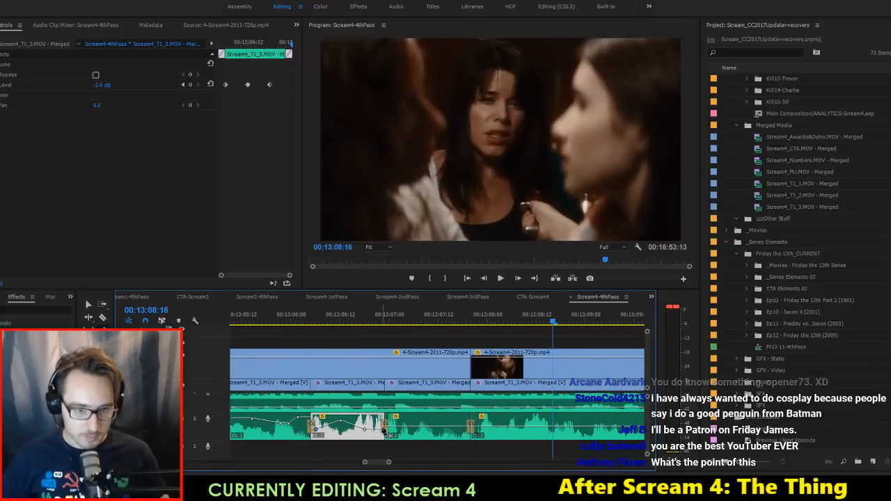
pyautogui.hotkey('ctrl', 's')
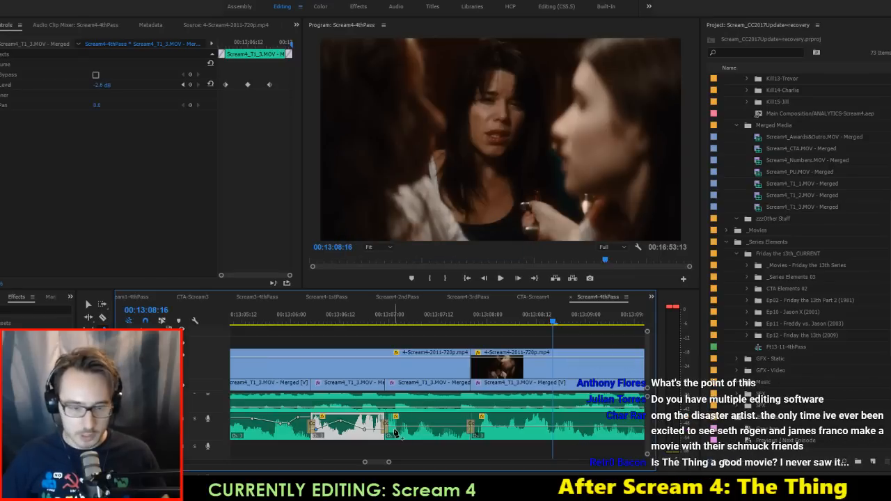
# Step: Add volume keyframes to the voice clip from about 00:13:07:00 to 00:13:07:20, save the project and return the playhead to 00:13:06:13
pyautogui.click(394, 432)
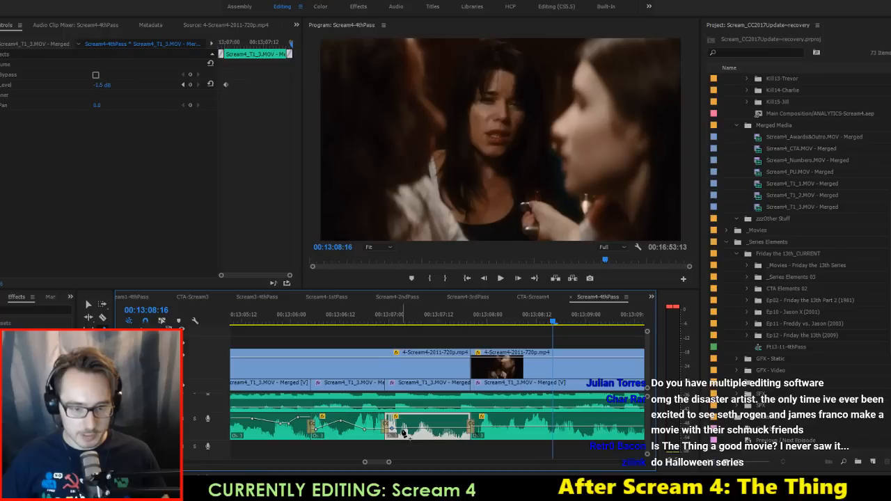
pyautogui.moveTo(425, 422); pyautogui.dragTo(424, 424)
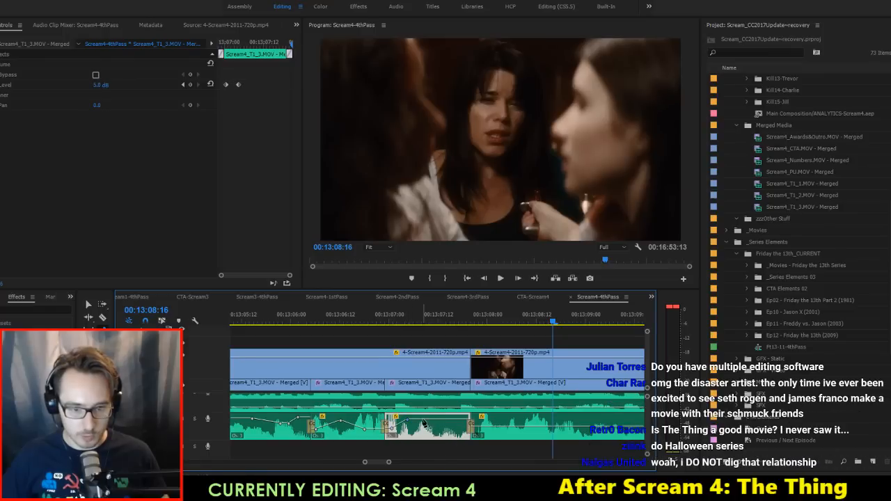
pyautogui.hotkey('ctrl', 's')
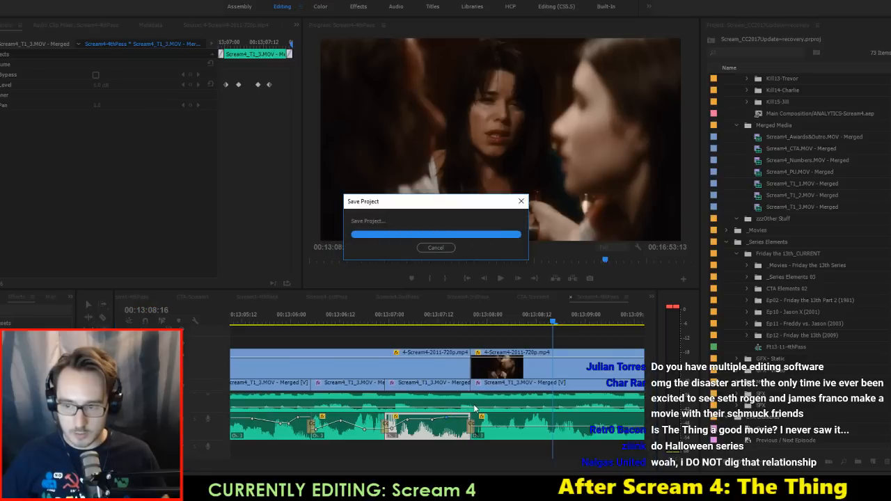
pyautogui.click(343, 316)
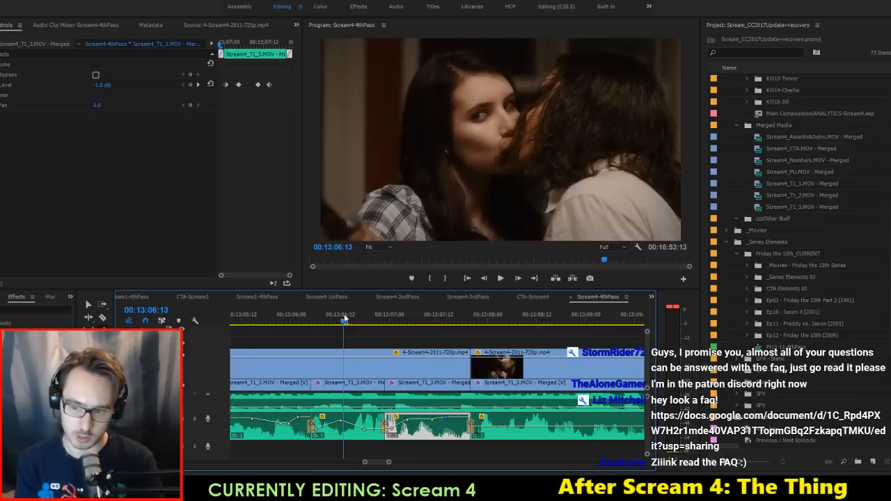
pyautogui.hotkey('ctrl', 's')
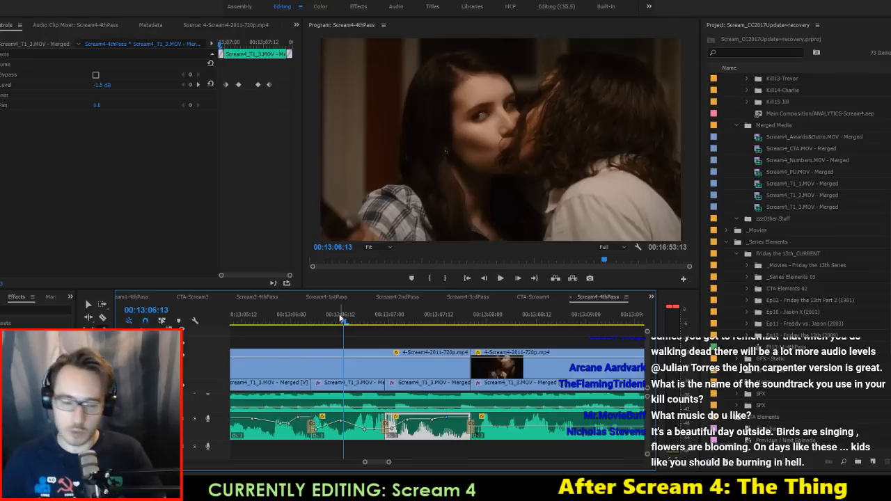
# Step: Play on, shape the volume of the voice clip between about 00:13:07:20 and 00:13:10:17 with keyframes, and save the project
pyautogui.press('space')
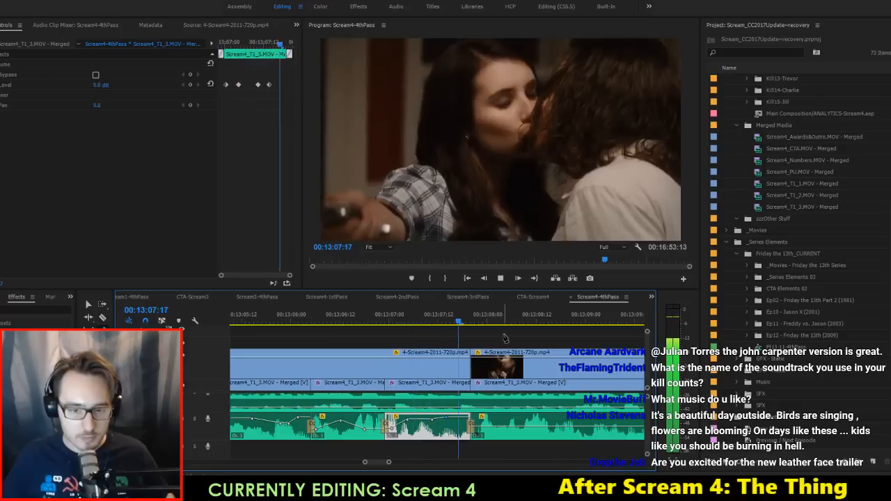
pyautogui.press('space')
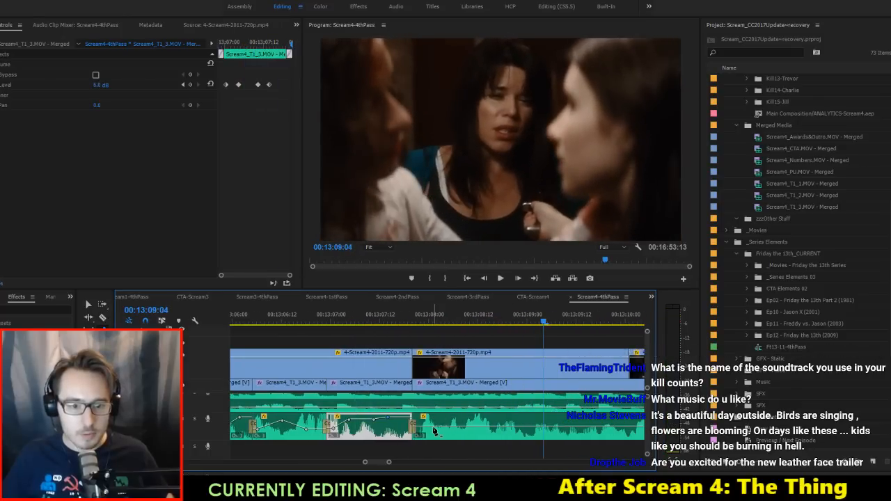
pyautogui.click(434, 430)
pyautogui.moveTo(497, 428)
pyautogui.mouseDown()
pyautogui.moveTo(522, 417)
pyautogui.moveTo(491, 422)
pyautogui.mouseUp()
pyautogui.scroll(-1, 529, 420)
pyautogui.scroll(-1, 535, 418)
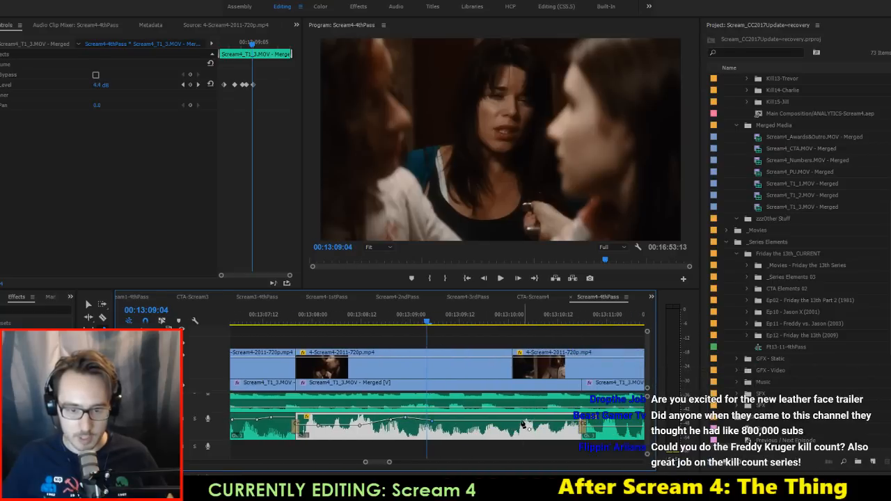
pyautogui.hotkey('ctrl', 's')
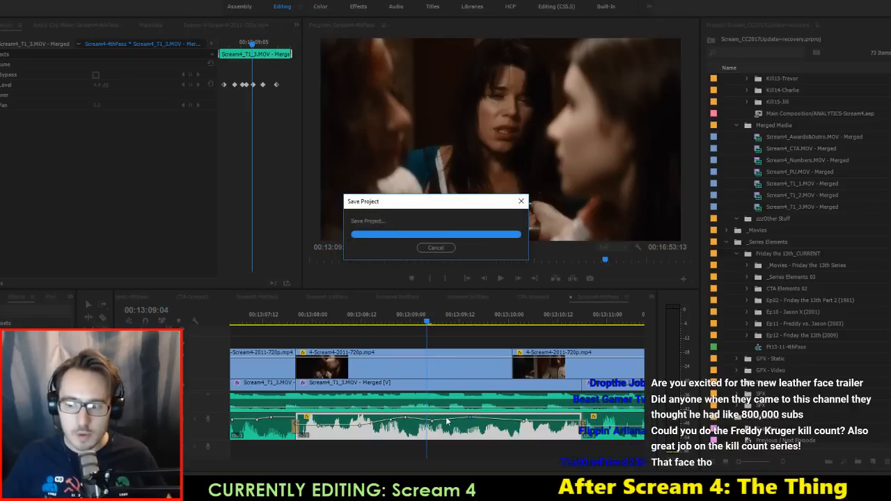
# Step: Replay the voice clip from about 00:13:07:13, lower its first volume keyframe and play through to 00:13:11:21
pyautogui.scroll(1, 314, 324)
pyautogui.click(314, 323)
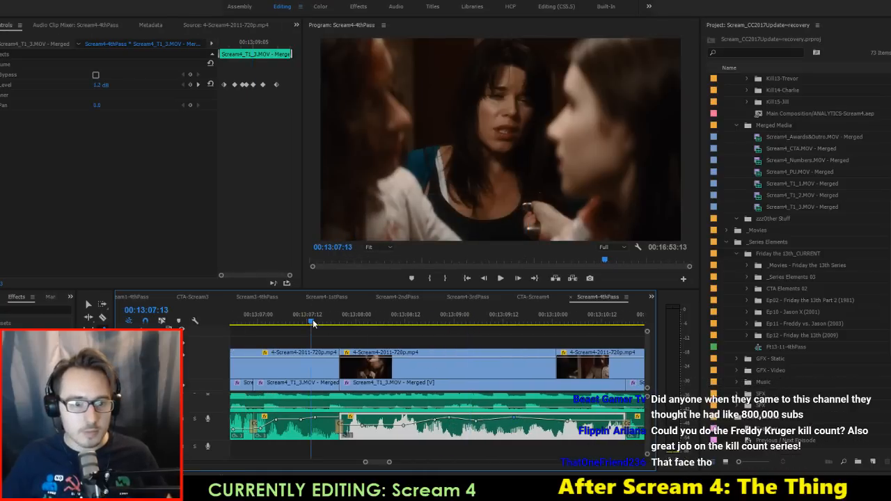
pyautogui.press('space')
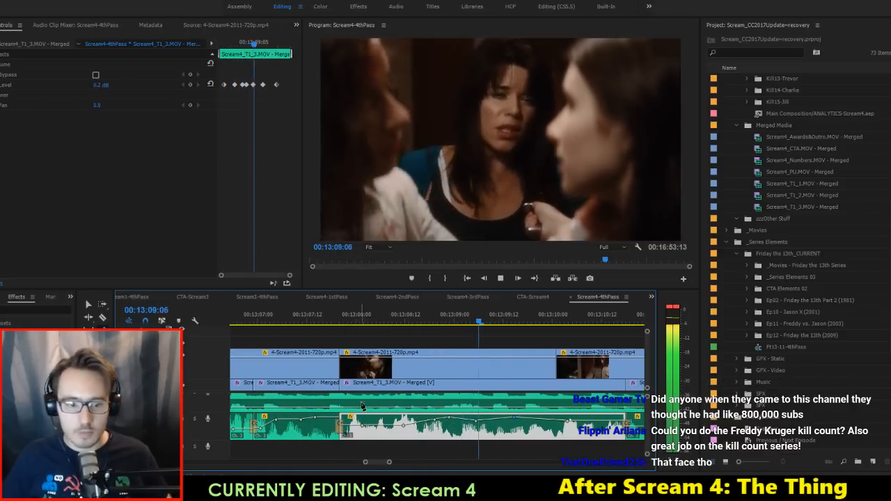
pyautogui.press('space')
pyautogui.click(315, 322)
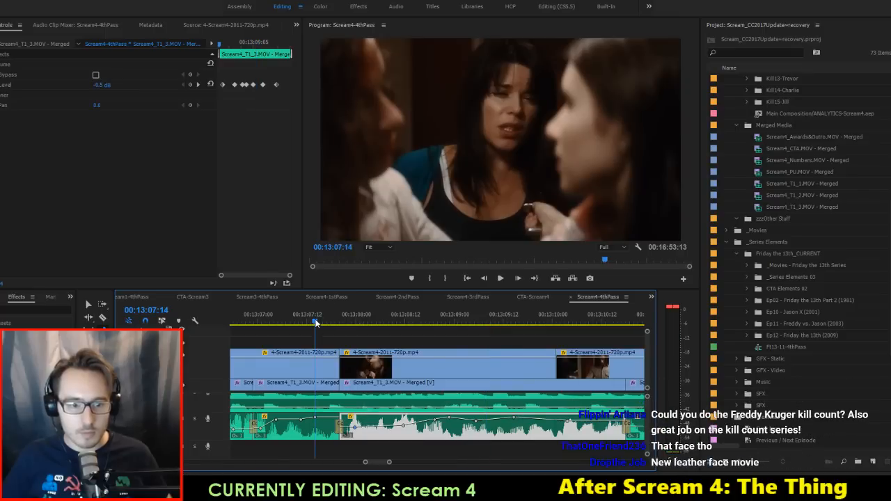
pyautogui.press('space')
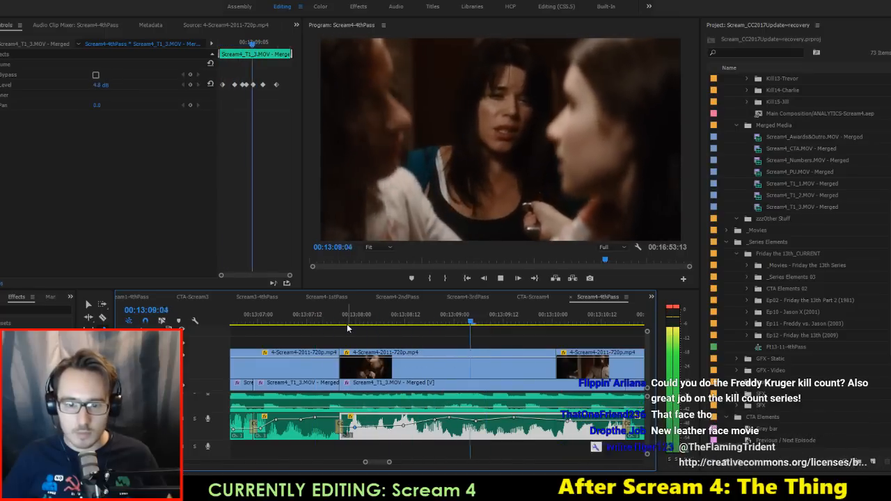
pyautogui.press('space')
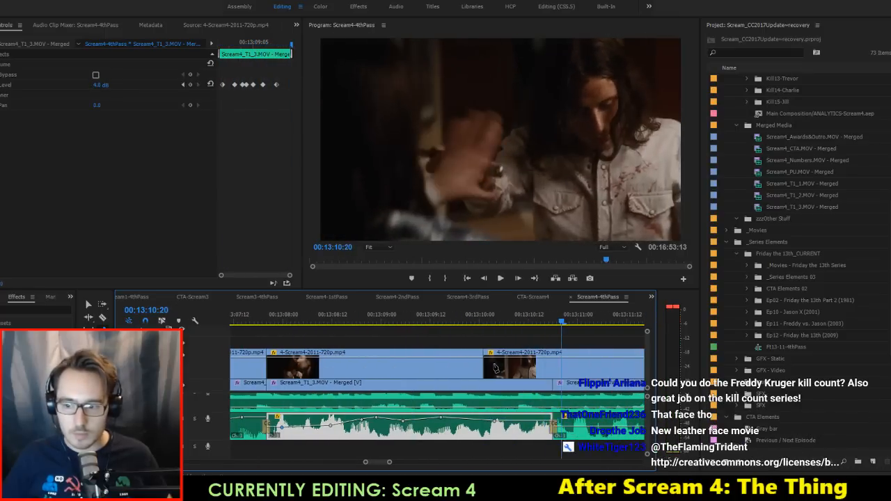
pyautogui.press('space')
pyautogui.scroll(-2, 494, 369)
pyautogui.press('space')
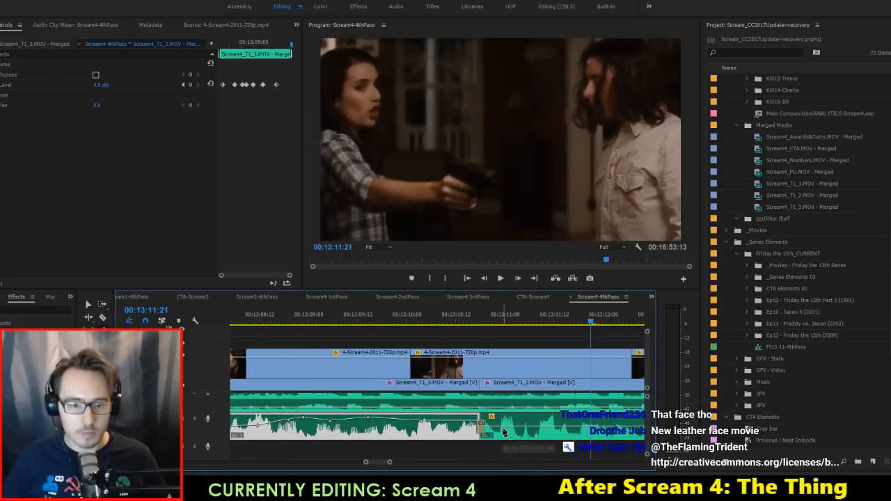
# Step: Add volume keyframes to the first part of the voice clip starting at about 00:13:10:18, up to about 00:13:12:10
pyautogui.click(504, 431)
pyautogui.moveTo(505, 430); pyautogui.dragTo(472, 419)
pyautogui.scroll(-2, 493, 426)
pyautogui.keyDown('ctrl'); pyautogui.click(492, 425); pyautogui.keyUp('ctrl')
pyautogui.scroll(-2, 521, 418)
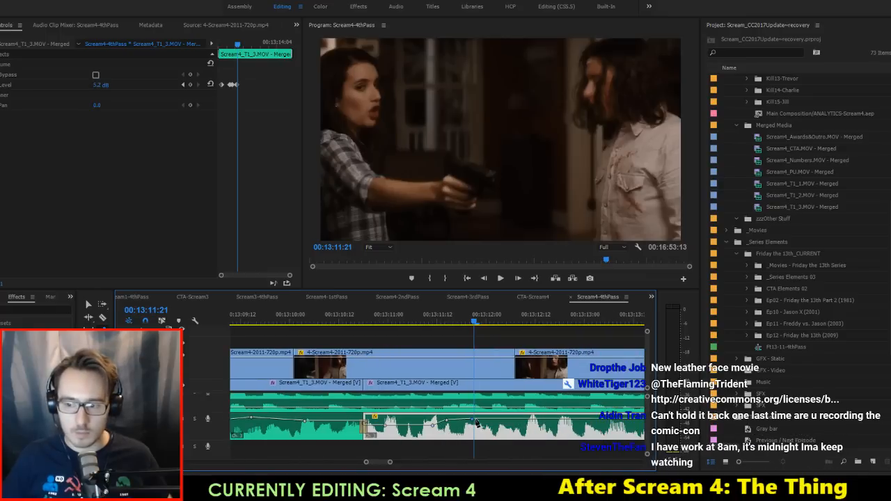
pyautogui.click(495, 419)
pyautogui.keyDown('ctrl'); pyautogui.click(526, 423); pyautogui.keyUp('ctrl')
pyautogui.moveTo(526, 423); pyautogui.dragTo(527, 426)
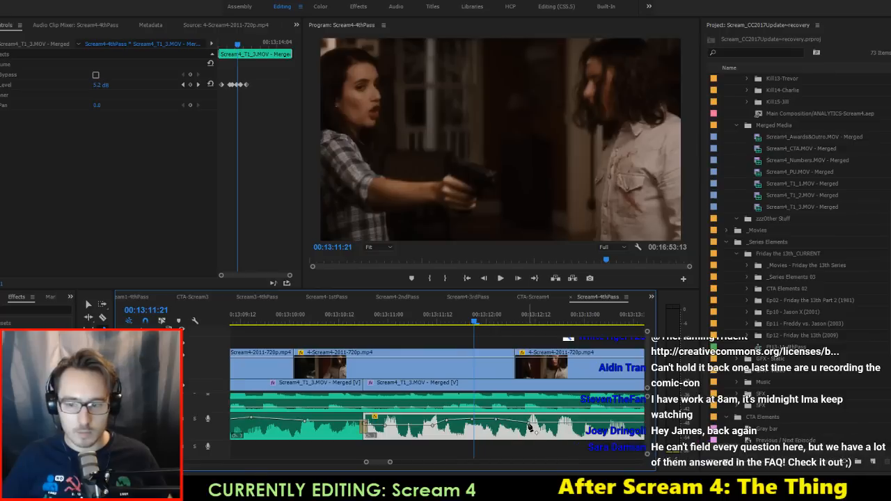
# Step: Keyframe the volume of the rest of the same voice clip from about 00:13:12:20 to 00:13:14:16
pyautogui.scroll(-2, 528, 428)
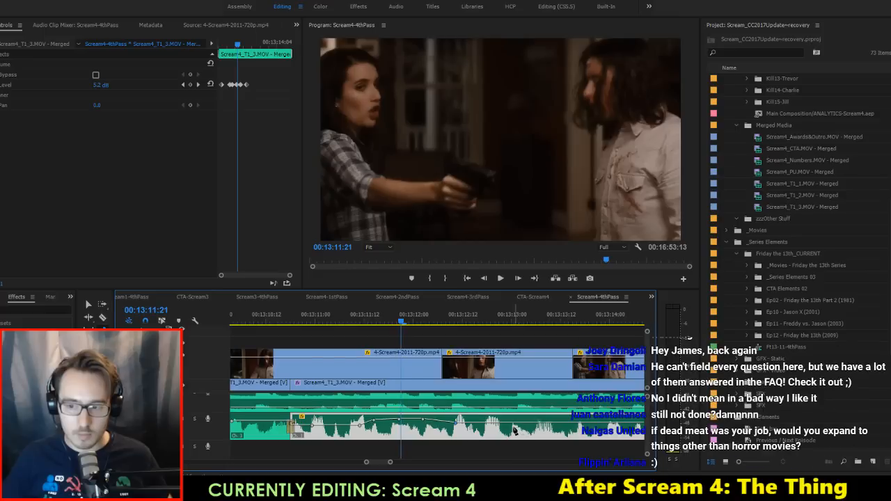
pyautogui.click(495, 422)
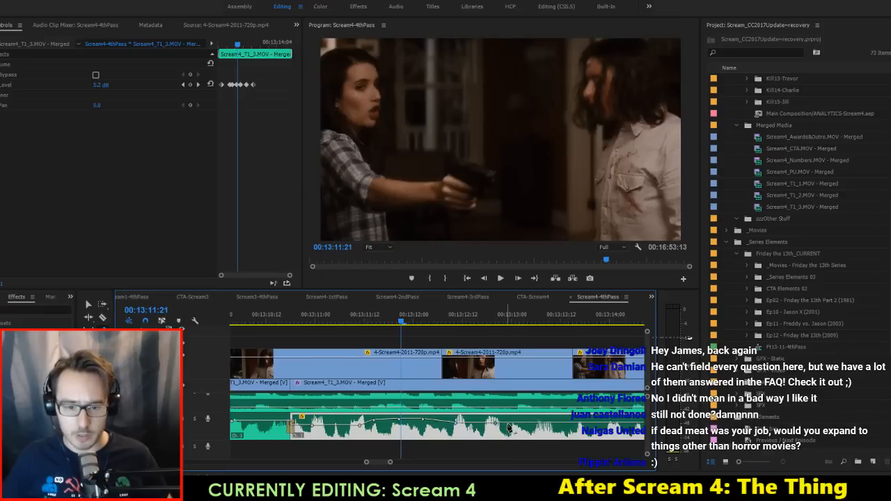
pyautogui.moveTo(516, 423); pyautogui.dragTo(515, 420)
pyautogui.scroll(-2, 522, 426)
pyautogui.scroll(-2, 516, 426)
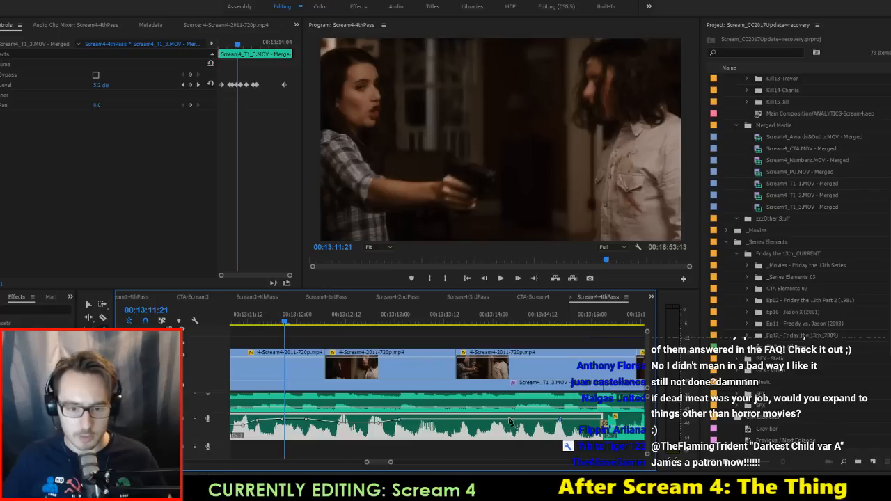
pyautogui.moveTo(480, 420); pyautogui.dragTo(480, 417)
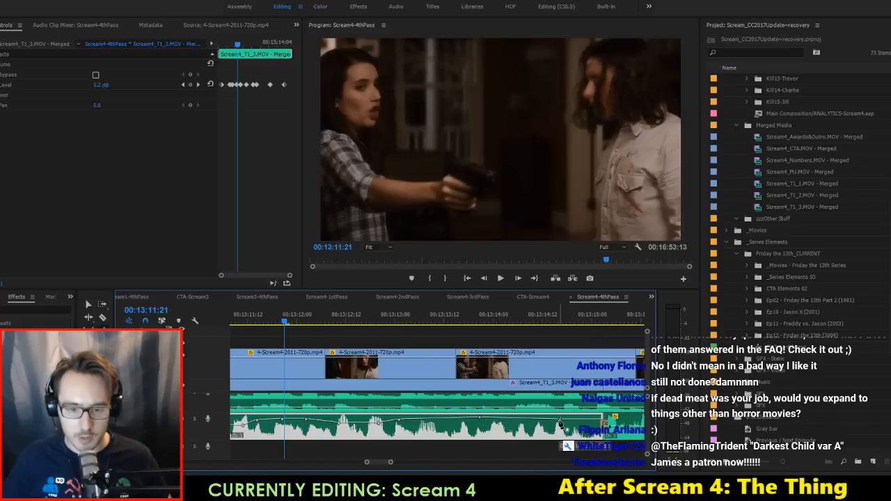
# Step: Replay the keyframed voice clip from just before its start through to 00:13:15:04 and save the project
pyautogui.scroll(3, 479, 418)
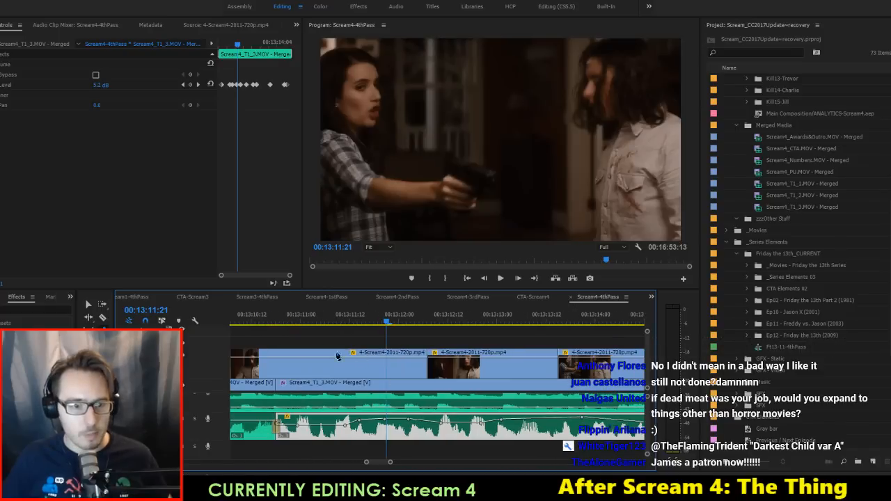
pyautogui.click(258, 321)
pyautogui.press('space')
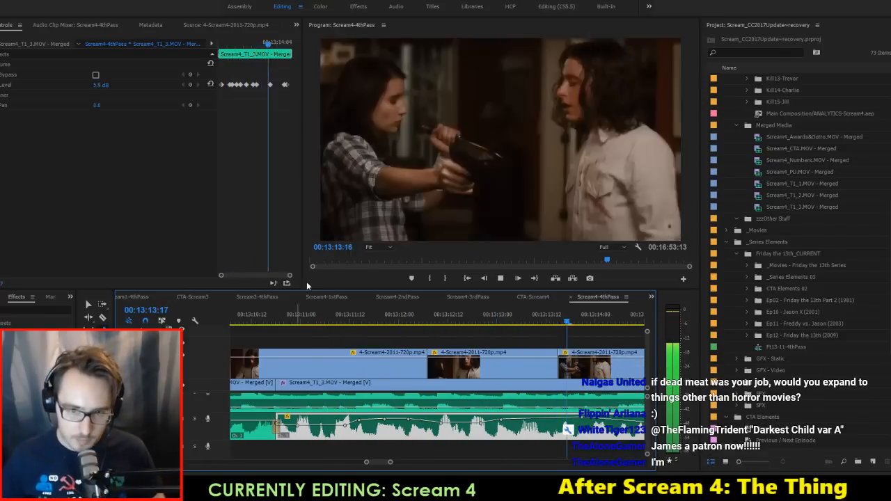
pyautogui.press('space')
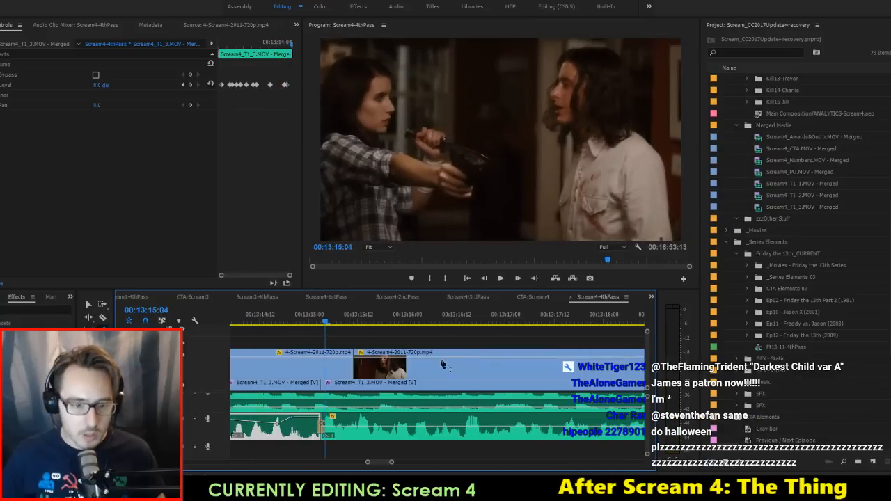
pyautogui.hotkey('ctrl', 's')
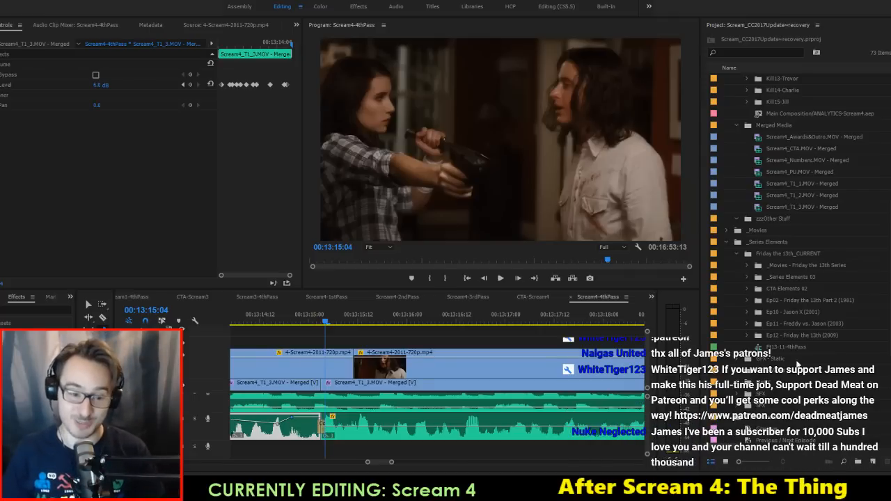
# Step: Shape the next voice clip's volume with keyframes from about 00:13:15:11 to 00:13:16:19, then play it through to 00:13:19:02
pyautogui.click(359, 430)
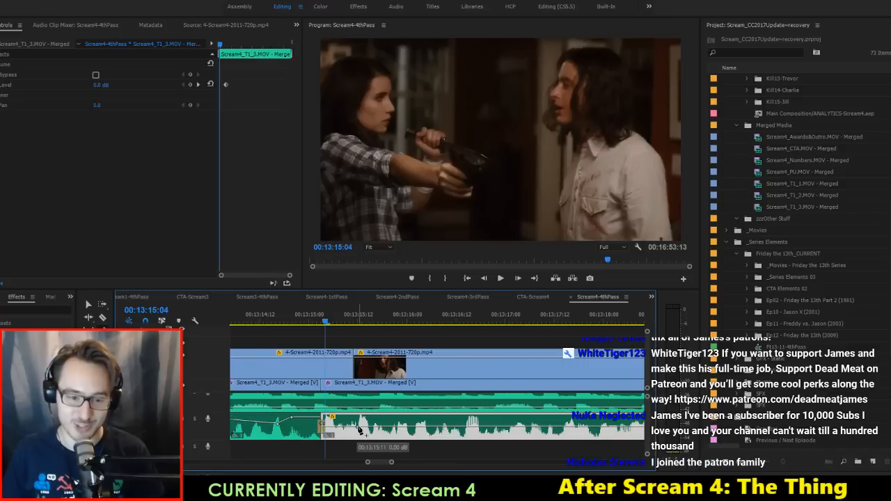
pyautogui.moveTo(358, 428); pyautogui.dragTo(376, 417)
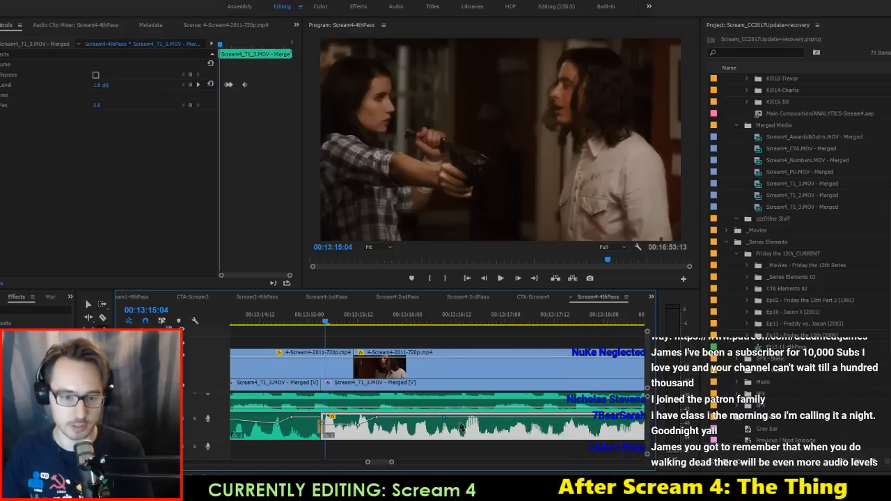
pyautogui.moveTo(472, 418); pyautogui.dragTo(473, 421)
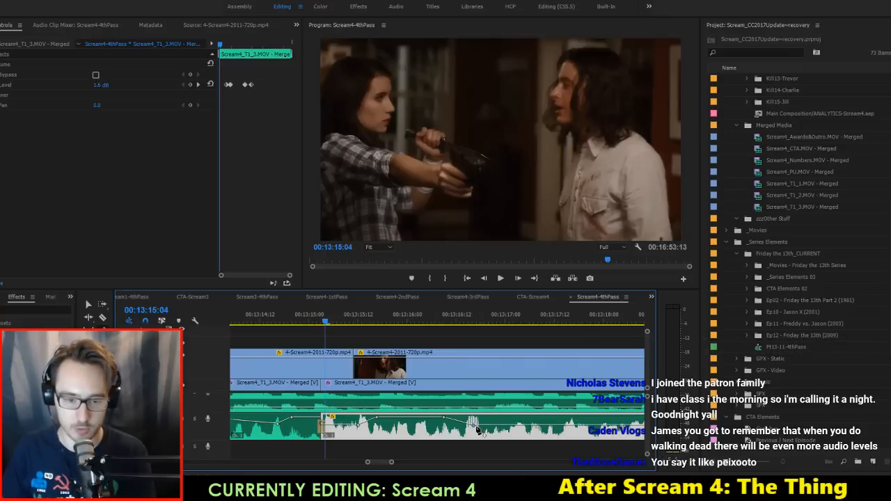
pyautogui.moveTo(475, 426); pyautogui.dragTo(488, 420)
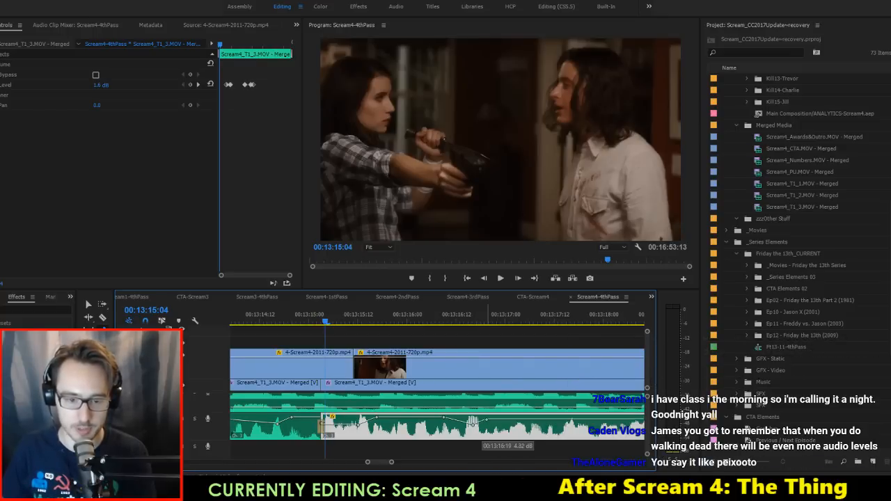
pyautogui.scroll(-4, 485, 422)
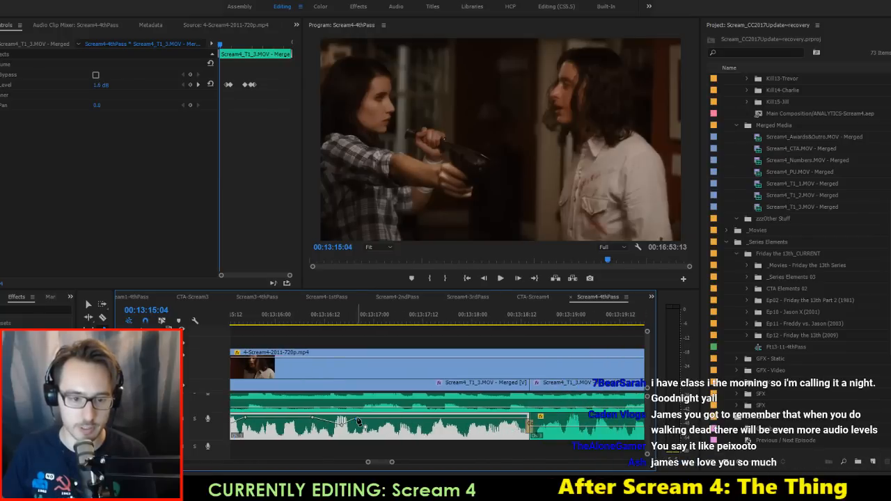
pyautogui.scroll(4, 434, 422)
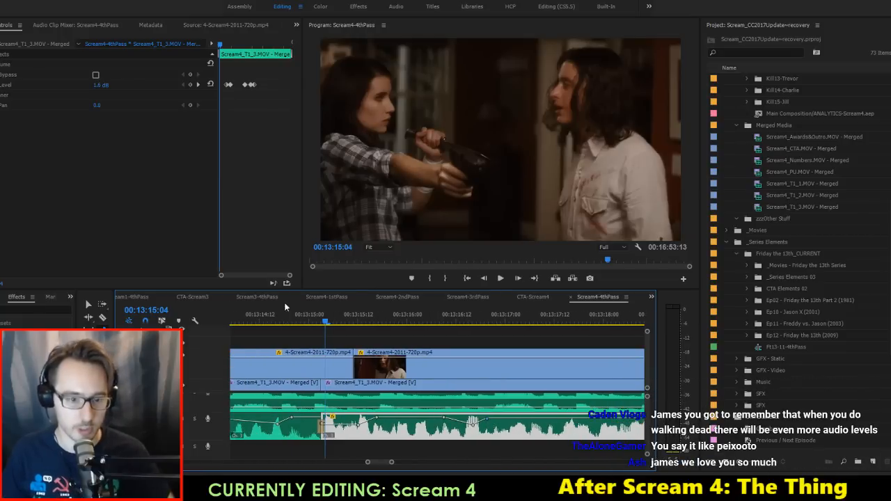
pyautogui.click(310, 315)
pyautogui.press('space')
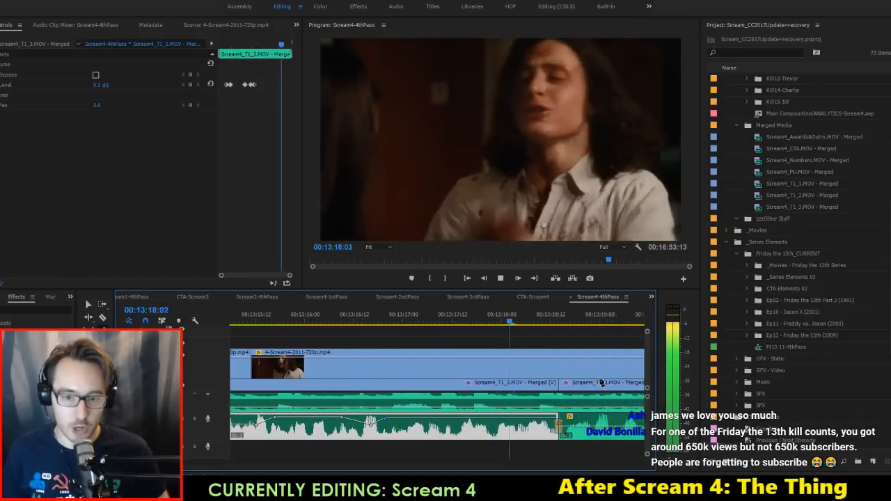
pyautogui.press('space')
# Step: Keyframe a volume dip in the voice clip at about 00:13:18:22 to 00:13:19:11 and replay its start
pyautogui.click(485, 426)
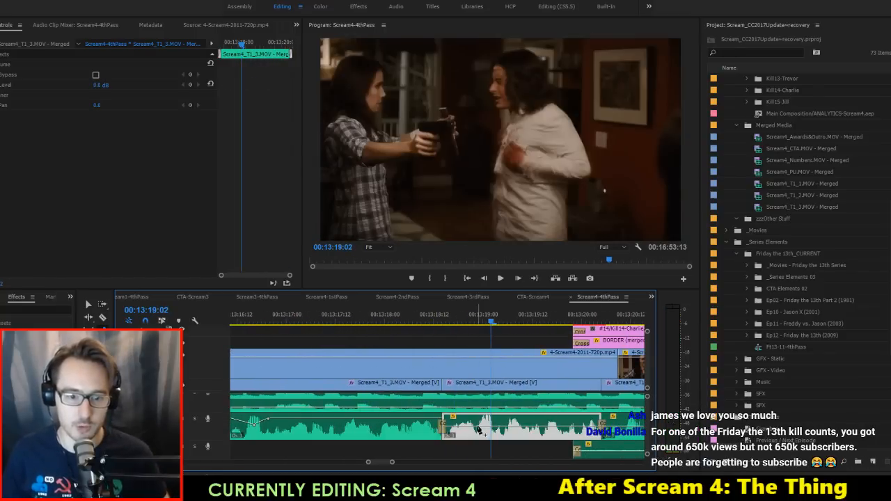
pyautogui.keyDown('ctrl'); pyautogui.click(490, 427); pyautogui.keyUp('ctrl')
pyautogui.moveTo(476, 427); pyautogui.dragTo(528, 417)
pyautogui.keyDown('ctrl'); pyautogui.click(500, 426); pyautogui.keyUp('ctrl')
pyautogui.keyDown('ctrl'); pyautogui.click(527, 427); pyautogui.keyUp('ctrl')
pyautogui.scroll(1, 480, 404)
pyautogui.click(460, 322)
pyautogui.press('space')
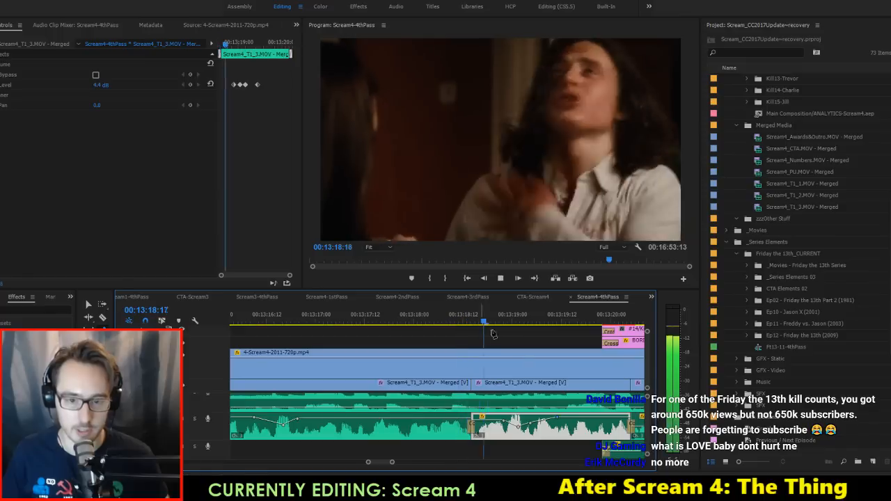
pyautogui.scroll(-4, 541, 383)
pyautogui.press('space')
# Step: Add volume keyframes to the end of the preceding voice clip at about 00:13:18:00 and 00:13:18:07, and play through to 00:13:20:18
pyautogui.click(302, 322)
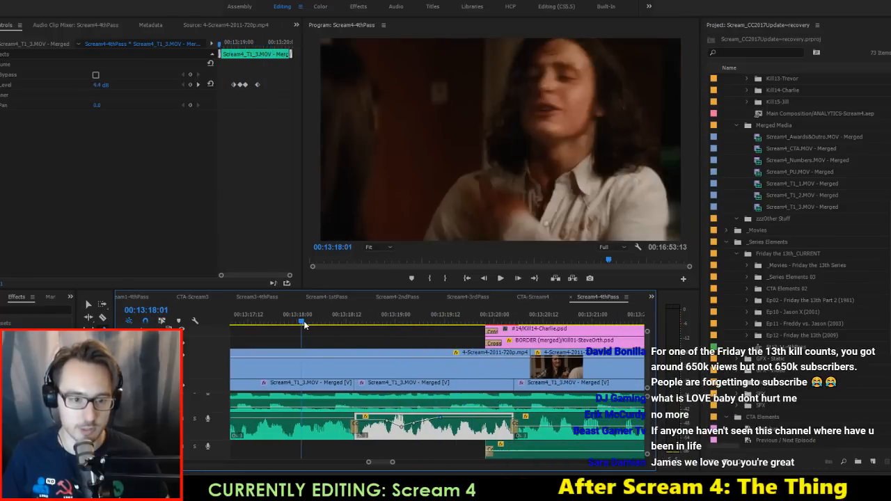
pyautogui.press('space')
pyautogui.moveTo(297, 418); pyautogui.dragTo(327, 416)
pyautogui.press('space')
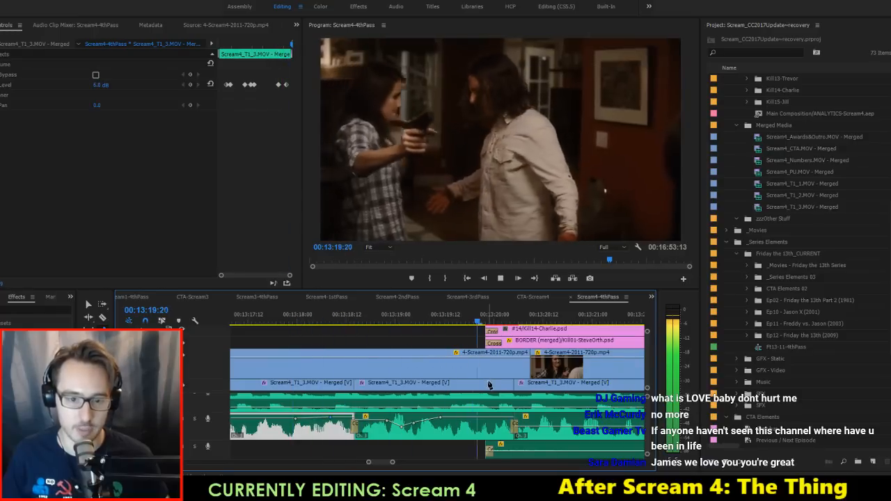
pyautogui.press('space')
pyautogui.scroll(-2, 488, 385)
pyautogui.press('space')
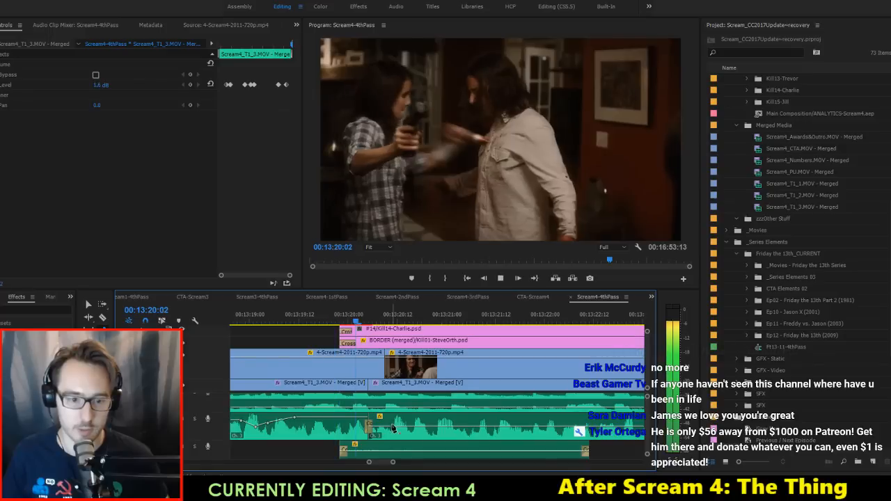
pyautogui.press('space')
# Step: Keyframe the start of the voice clip's volume around 00:13:20:09 to 00:13:20:23, then play through to 00:13:23:10
pyautogui.moveTo(403, 425); pyautogui.dragTo(402, 421)
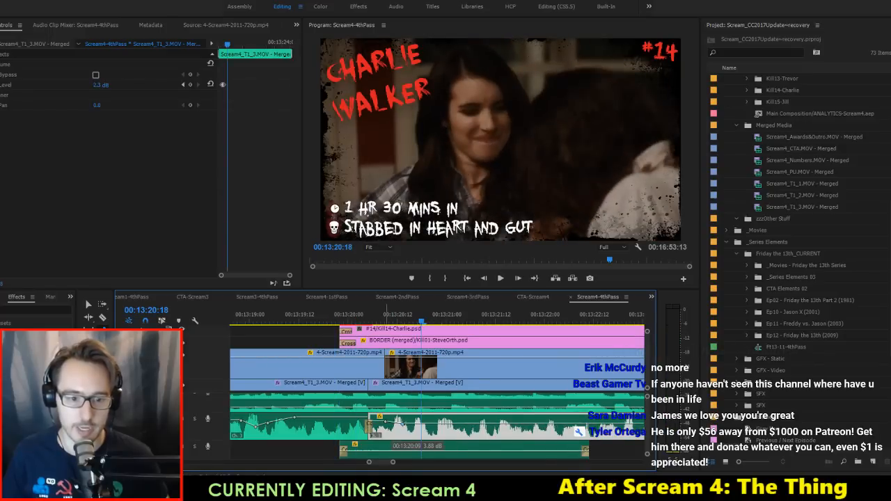
pyautogui.keyDown('ctrl'); pyautogui.click(444, 423); pyautogui.keyUp('ctrl')
pyautogui.scroll(-2, 466, 422)
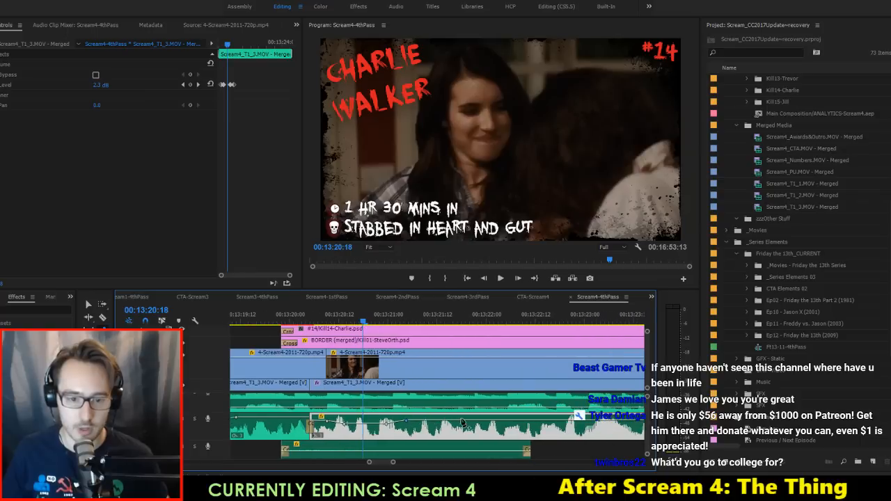
pyautogui.scroll(-1, 435, 421)
pyautogui.press('space')
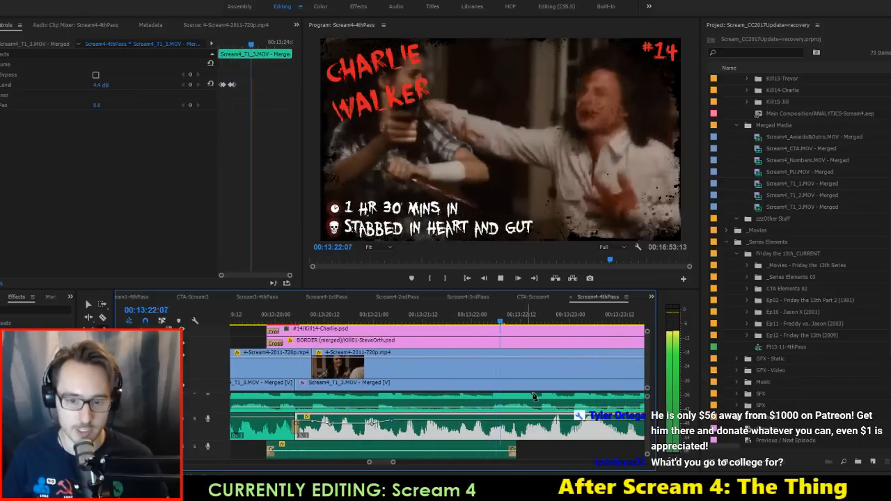
pyautogui.scroll(-4, 408, 421)
pyautogui.press('space')
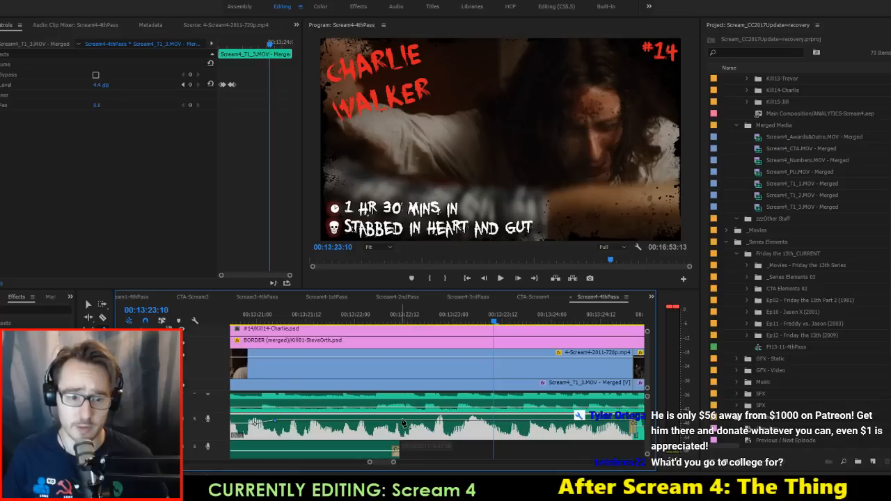
# Step: Keyframe a volume dip in the same voice clip from about 00:13:22:11 to 00:13:23:12, then replay through to 00:13:25:10
pyautogui.moveTo(438, 423); pyautogui.dragTo(498, 422)
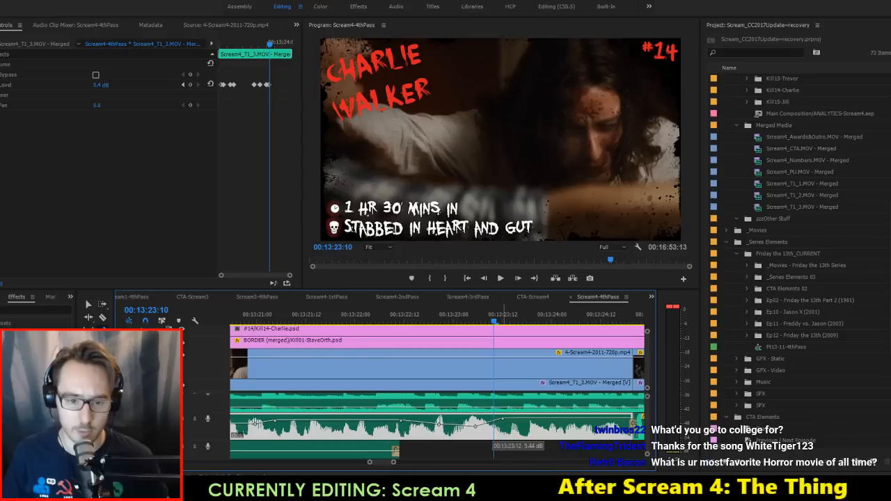
pyautogui.scroll(-3, 505, 420)
pyautogui.scroll(5, 477, 389)
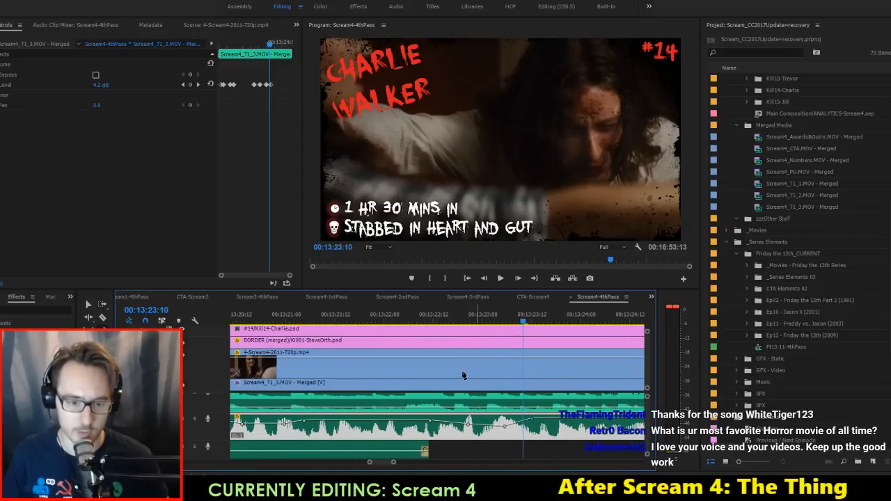
pyautogui.click(388, 315)
pyautogui.press('space')
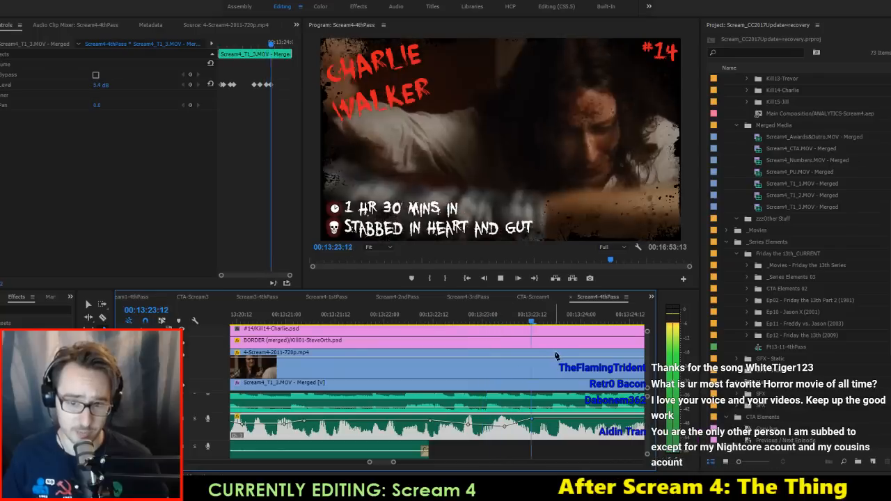
pyautogui.press('space')
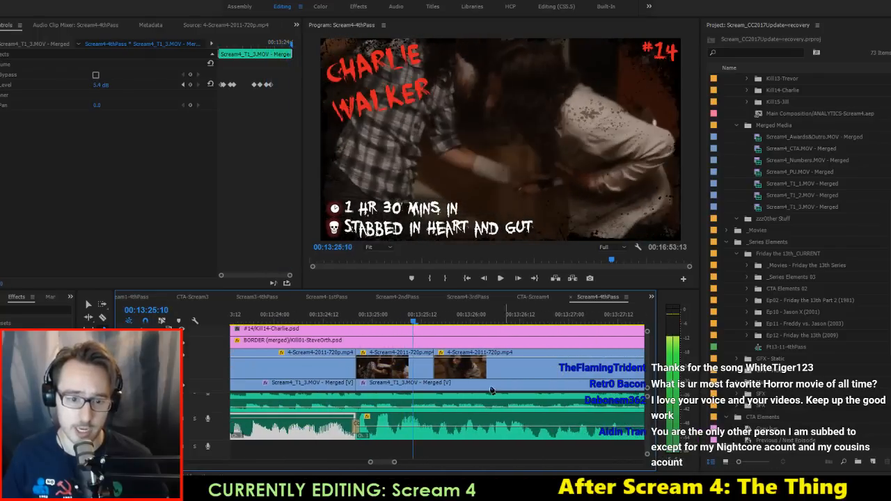
# Step: Keyframe the next voice clip's volume to rise in stages from about 00:13:25:02 to 00:13:26:17, then play it through to 00:13:30:03
pyautogui.click(381, 429)
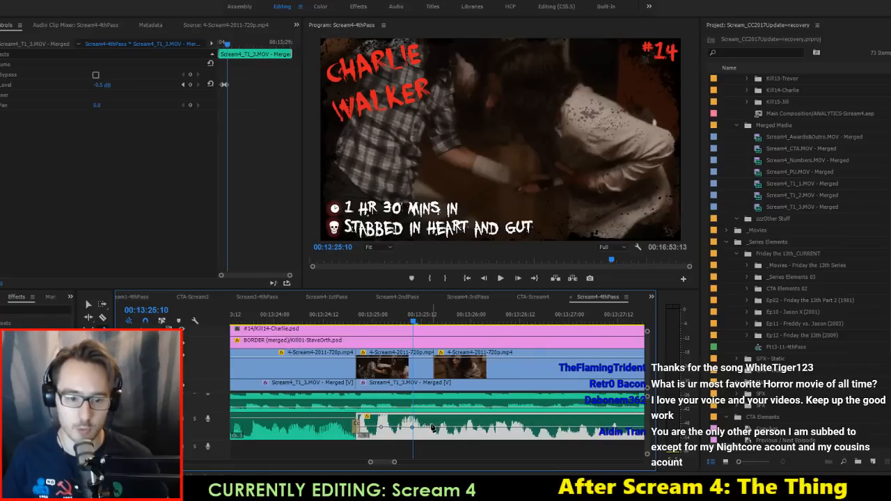
pyautogui.moveTo(433, 427); pyautogui.dragTo(483, 419)
pyautogui.scroll(-2, 452, 422)
pyautogui.scroll(5, 473, 421)
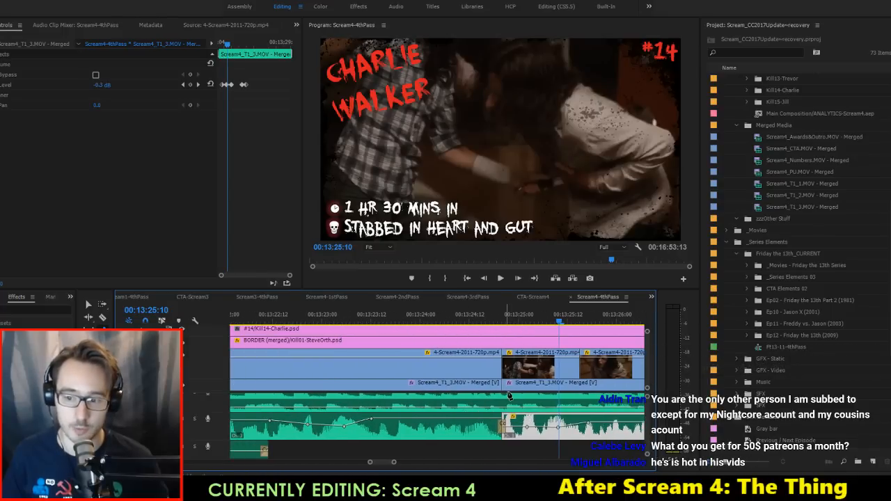
pyautogui.scroll(3, 487, 415)
pyautogui.scroll(-5, 508, 409)
pyautogui.scroll(-2, 508, 409)
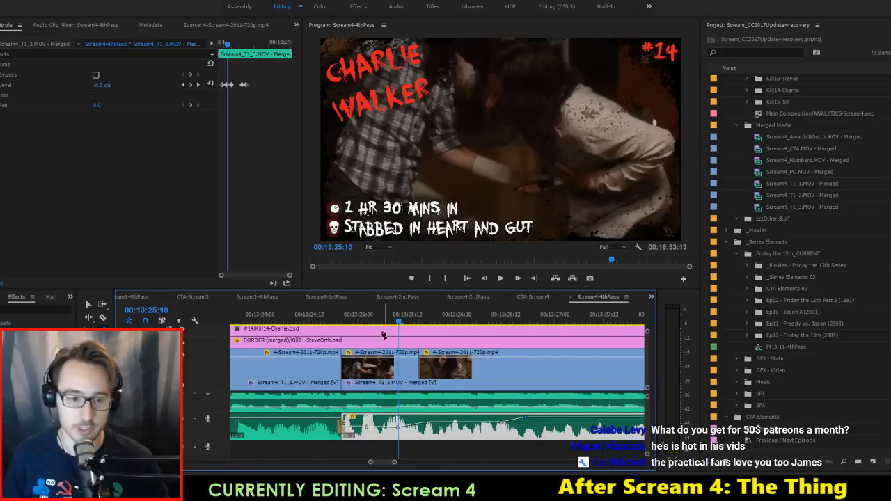
pyautogui.click(322, 316)
pyautogui.press('space')
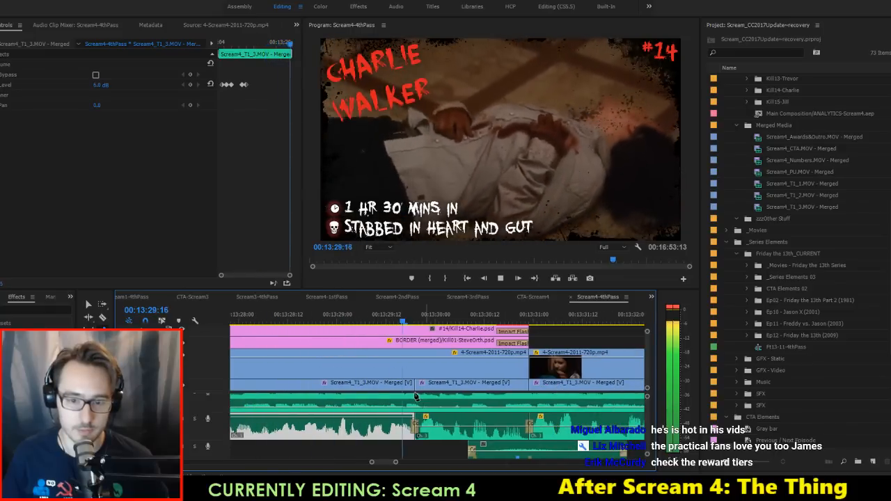
pyautogui.press('space')
# Step: Keyframe a slight volume dip near the clip's end from about 00:13:28:17 to 00:13:29:07, then replay through to 00:13:30:15
pyautogui.hscroll(-5, 352, 404)
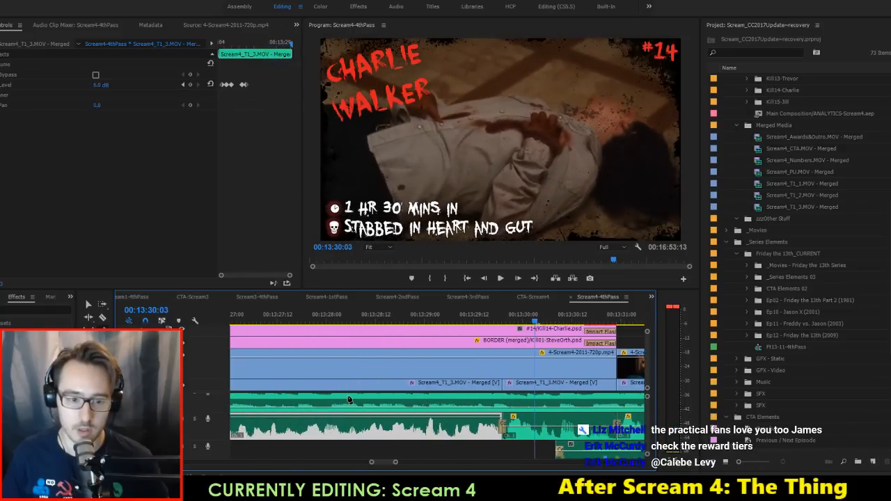
pyautogui.click(454, 419)
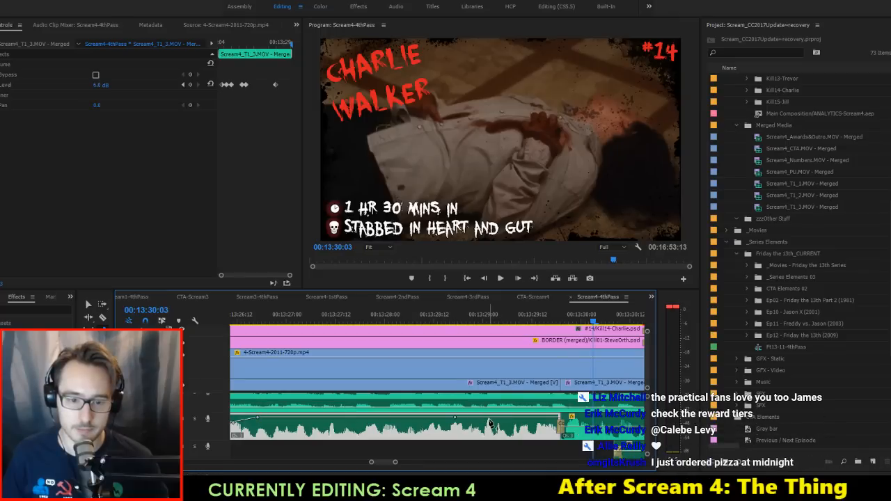
pyautogui.moveTo(489, 417); pyautogui.dragTo(508, 419)
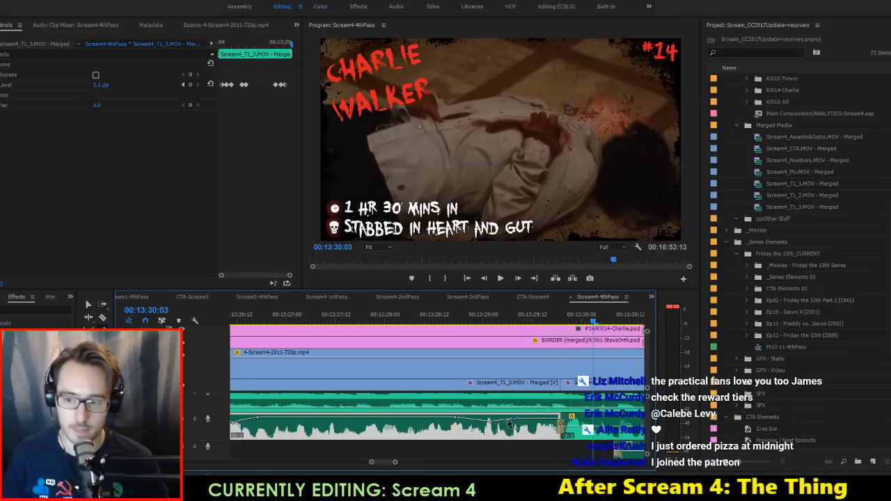
pyautogui.hscroll(-2, 508, 423)
pyautogui.click(380, 313)
pyautogui.press('space')
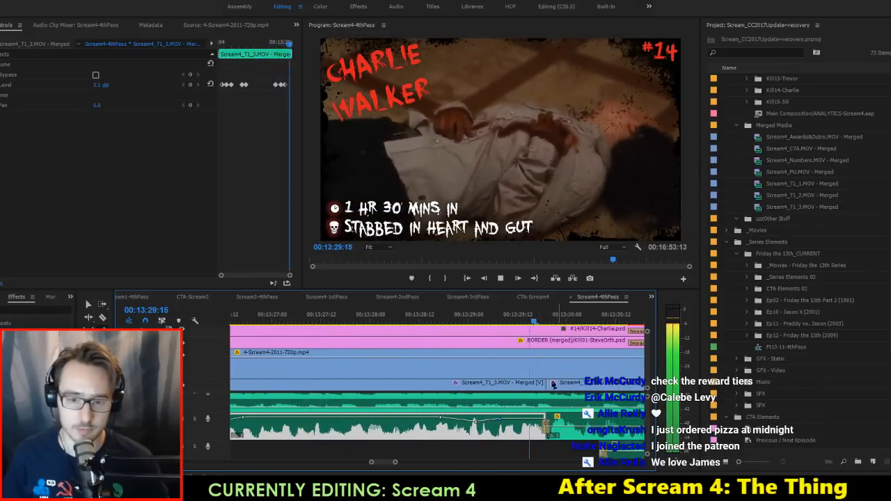
pyautogui.press('space')
# Step: Keyframe a volume rise in the following short voice clip from about 00:13:29:23 to 00:13:30:08 and save the project
pyautogui.click(477, 427)
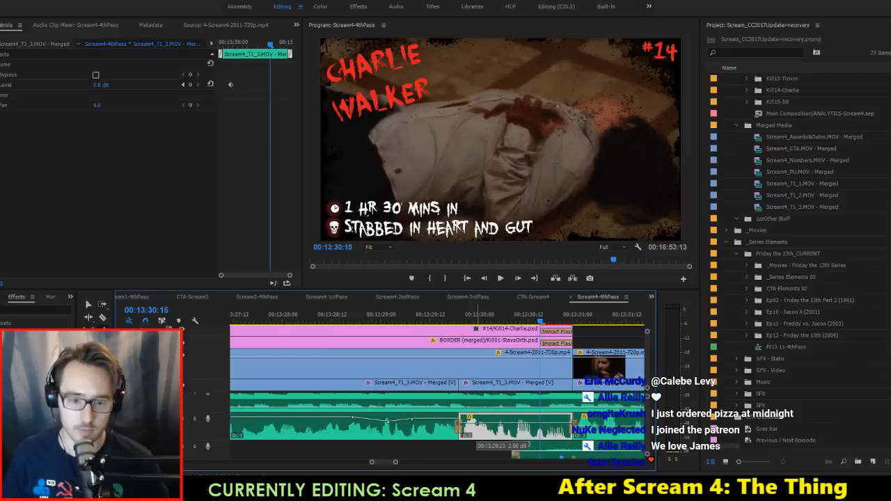
pyautogui.moveTo(487, 423); pyautogui.dragTo(506, 417)
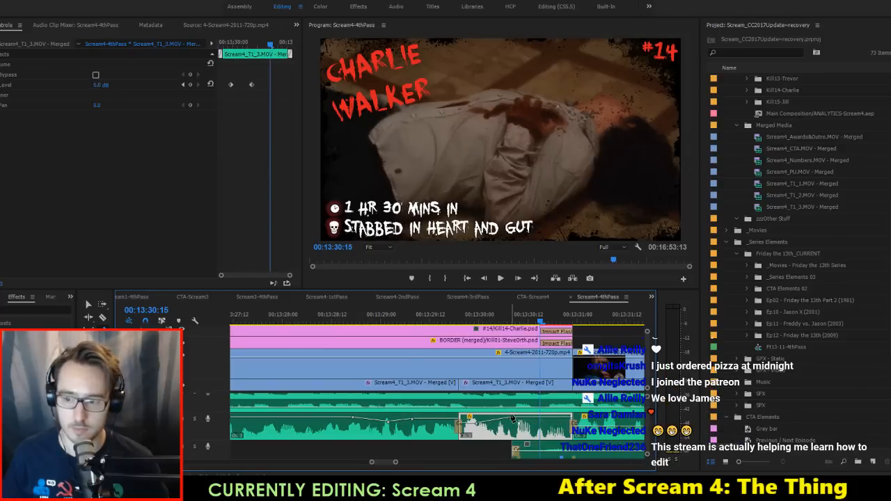
pyautogui.scroll(-2, 452, 411)
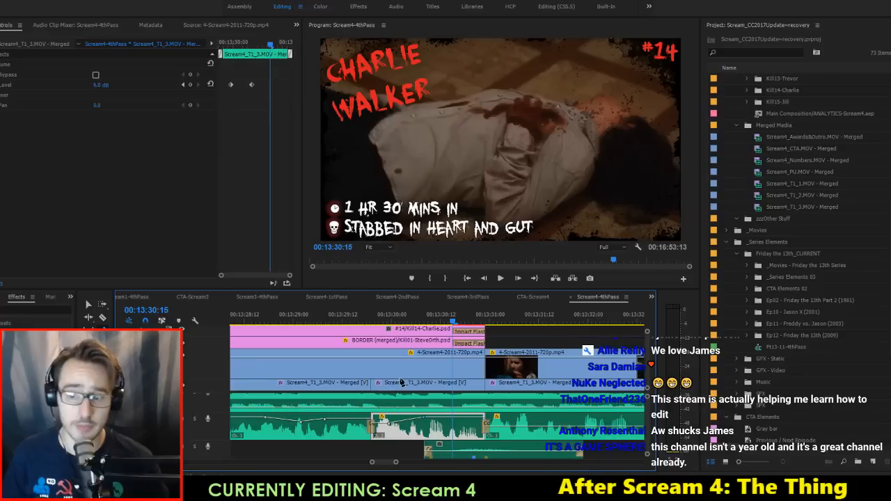
pyautogui.scroll(2, 402, 383)
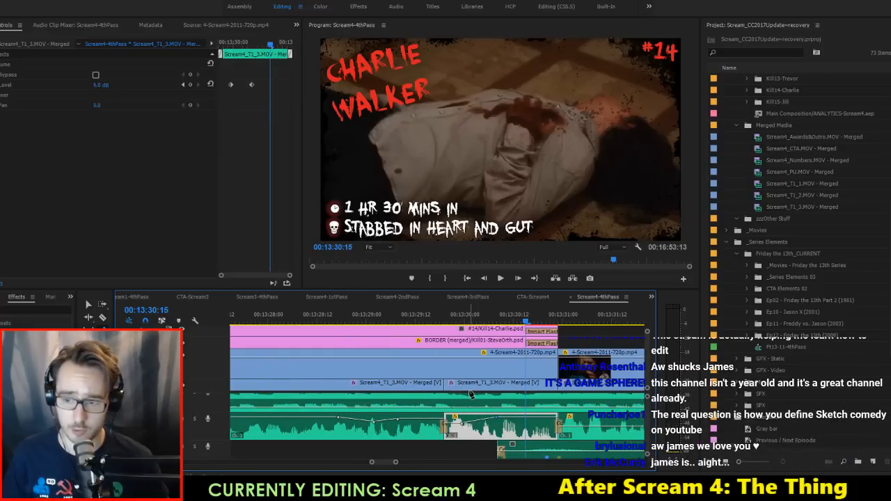
pyautogui.hotkey('ctrl', 's')
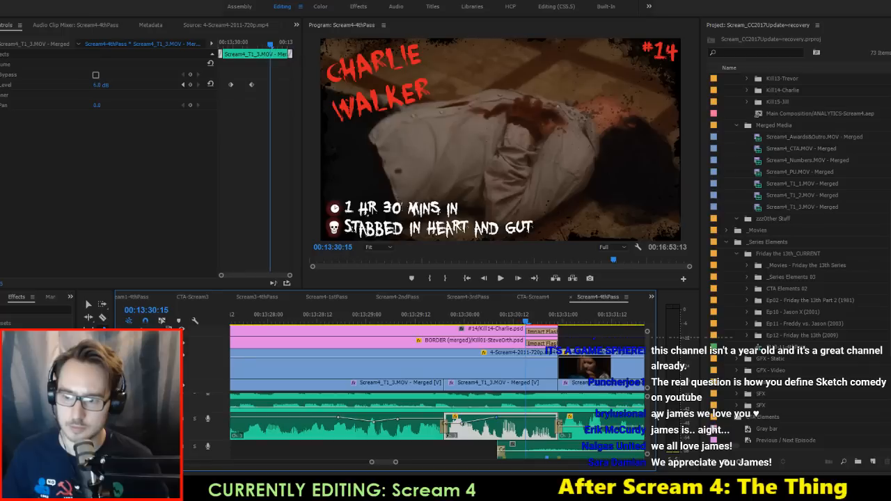
# Step: Replay the short voice clip from 00:13:29:08 through to 00:13:31:12
pyautogui.click(400, 317)
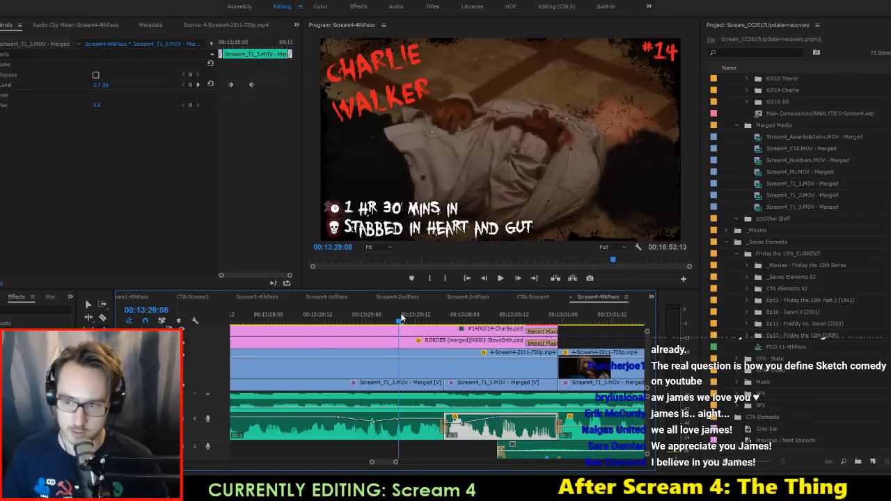
pyautogui.scroll(-2, 479, 394)
pyautogui.scroll(-1, 477, 397)
pyautogui.press('space')
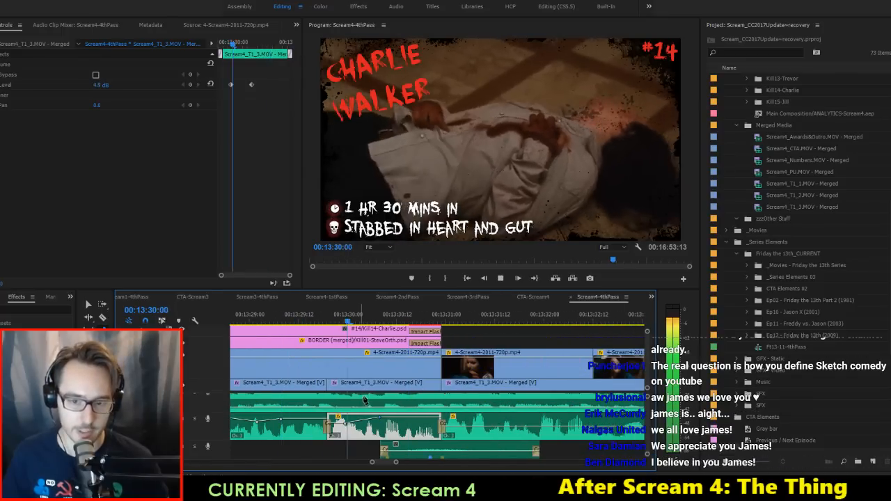
pyautogui.press('space')
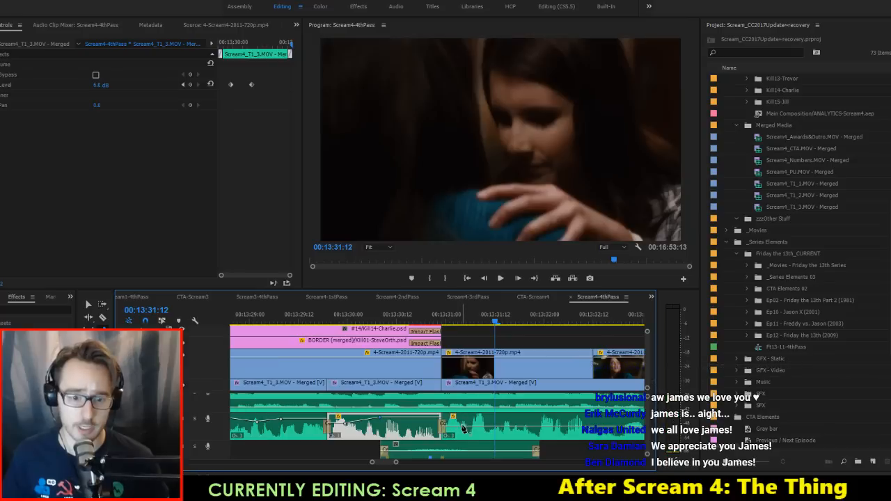
# Step: Shape the next voice clip's volume with keyframes from about 00:13:31:07 to 00:13:32:21, then play it through to 00:13:33:22
pyautogui.click(475, 427)
pyautogui.moveTo(496, 426); pyautogui.dragTo(495, 420)
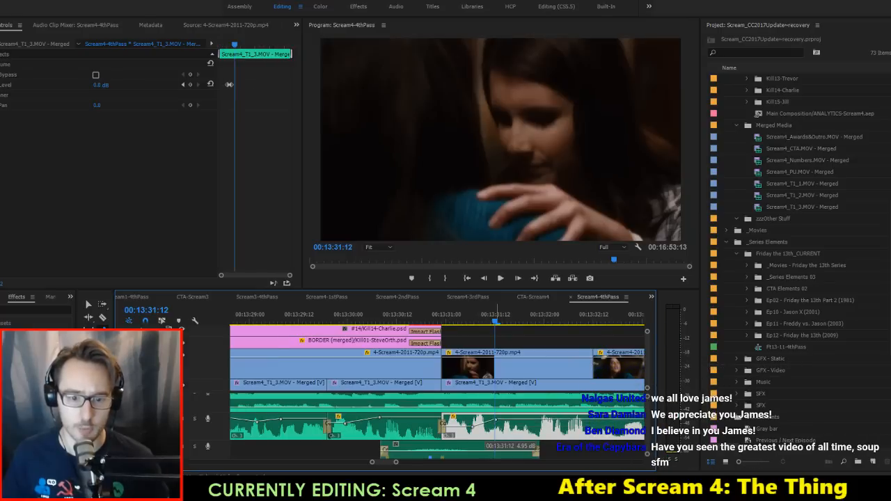
pyautogui.click(546, 423)
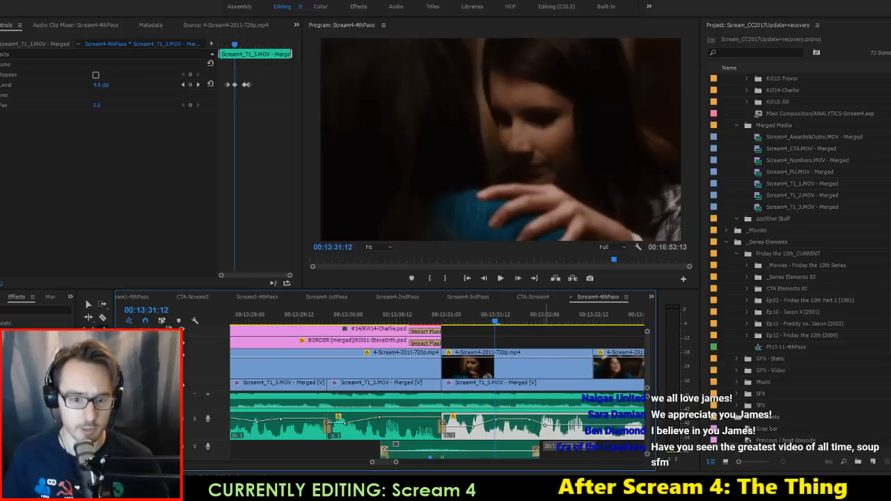
pyautogui.scroll(-3, 540, 426)
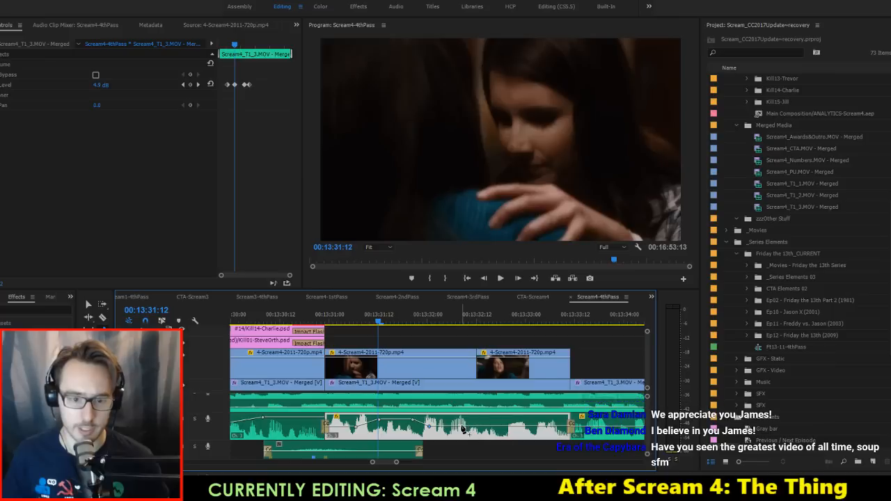
pyautogui.click(469, 426)
pyautogui.click(507, 422)
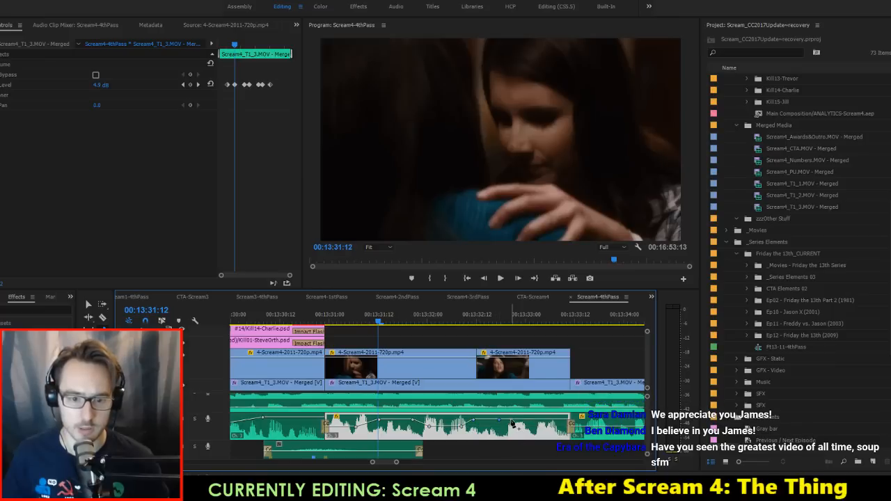
pyautogui.click(309, 318)
pyautogui.press('space')
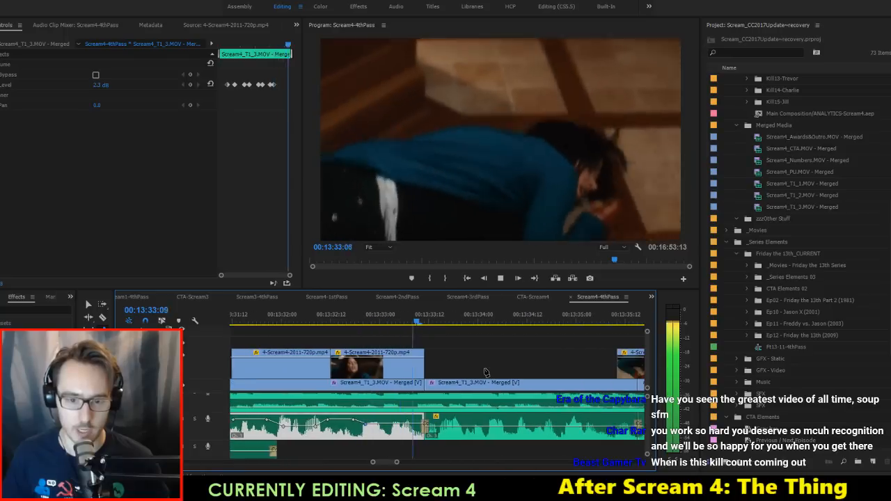
pyautogui.press('space')
# Step: Keyframe the following voice clip's volume from about 00:13:33:16 to 00:13:35:05, with 5.1 dB at 00:13:33:22, and replay through to 00:13:35:22
pyautogui.moveTo(392, 424); pyautogui.dragTo(416, 423)
pyautogui.keyDown('ctrl'); pyautogui.click(534, 422); pyautogui.keyUp('ctrl')
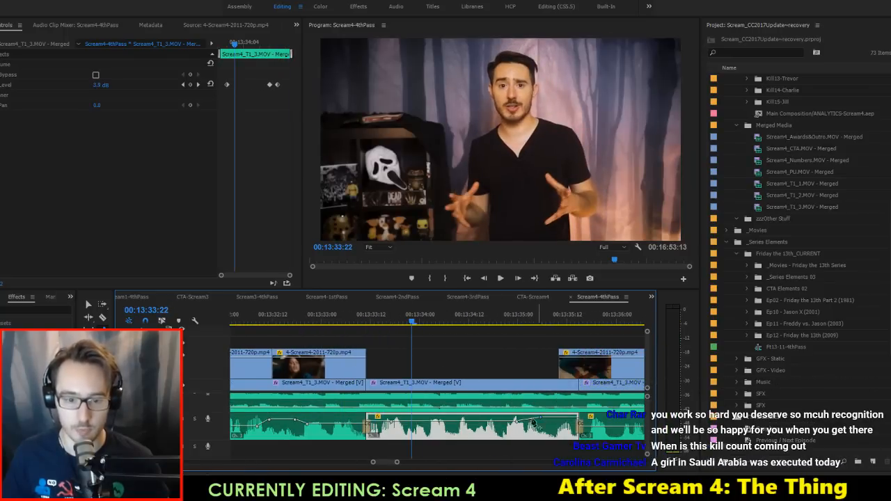
pyautogui.click(439, 422)
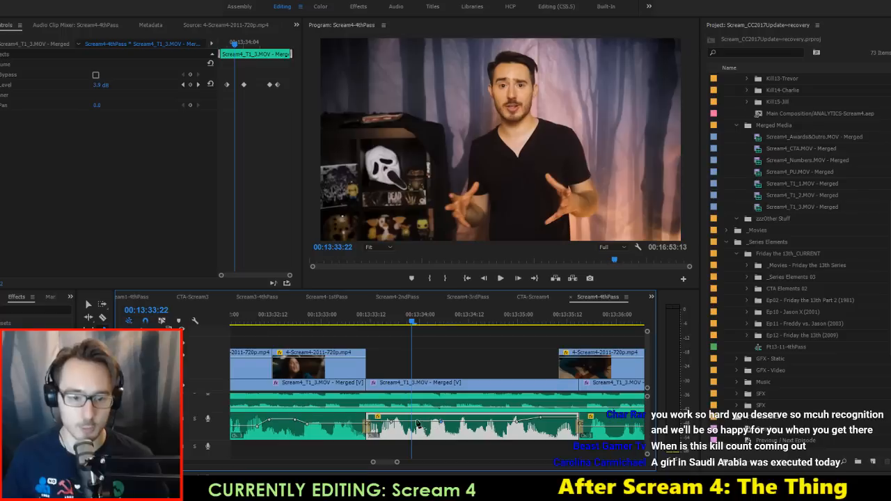
pyautogui.click(412, 421)
pyautogui.moveTo(412, 421); pyautogui.dragTo(412, 421)
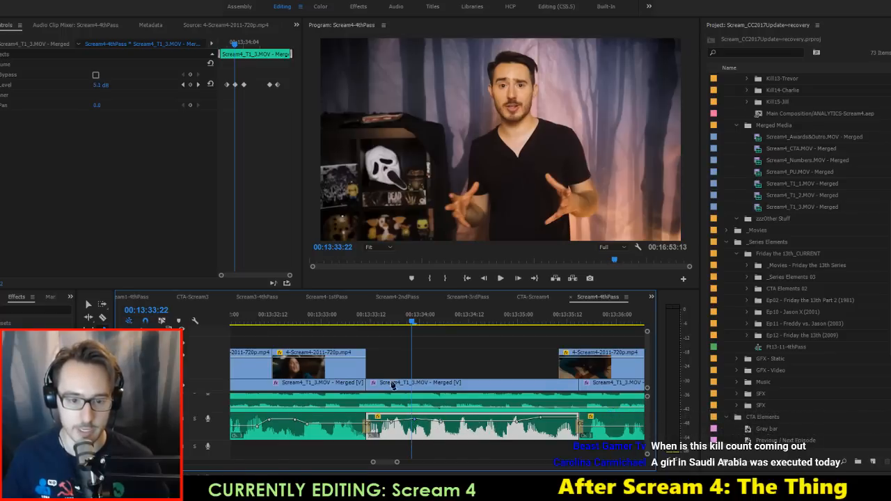
pyautogui.click(356, 321)
pyautogui.press('space')
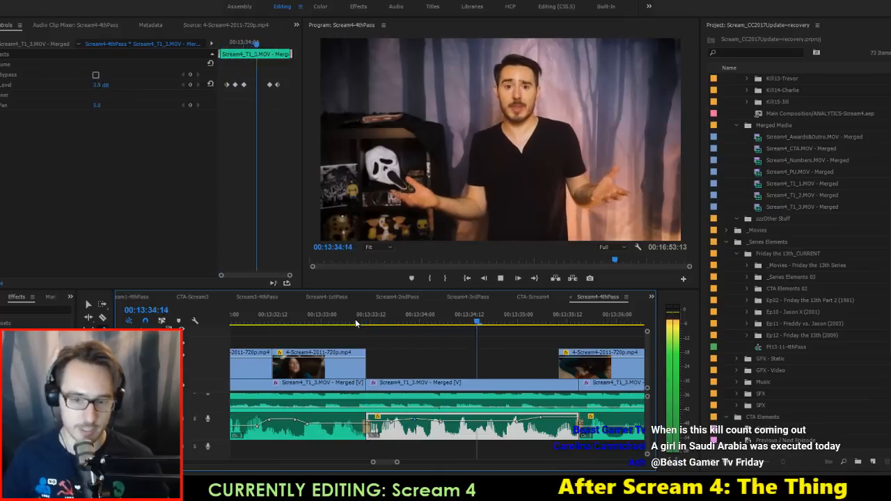
pyautogui.press('space')
# Step: Keyframe a volume rise to 5.9 dB in the short voice clip from about 00:13:35:19 to 00:13:36:00, then replay through to 00:13:36:20
pyautogui.scroll(-1, 492, 387)
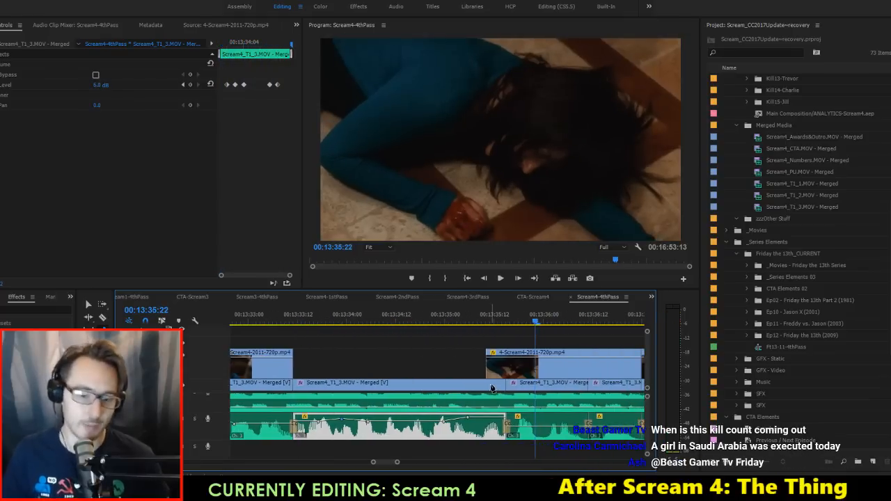
pyautogui.scroll(-1, 513, 415)
pyautogui.click(462, 431)
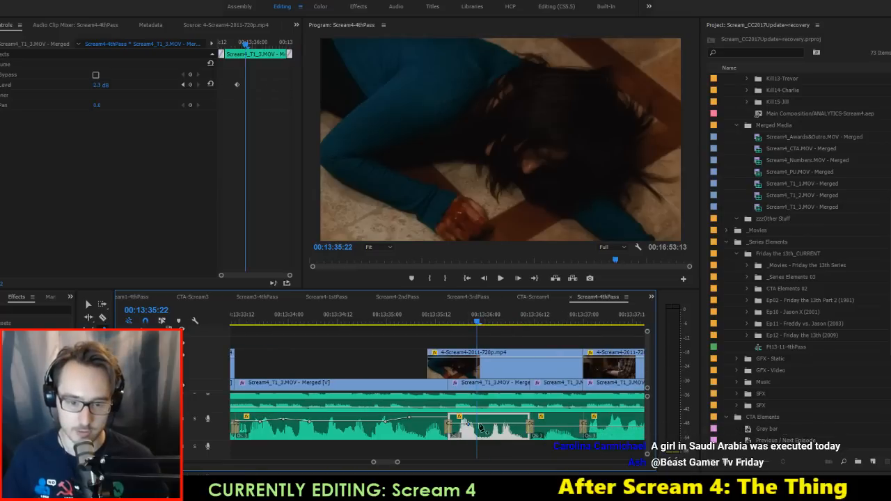
pyautogui.moveTo(486, 418); pyautogui.dragTo(485, 418)
pyautogui.scroll(-2, 477, 417)
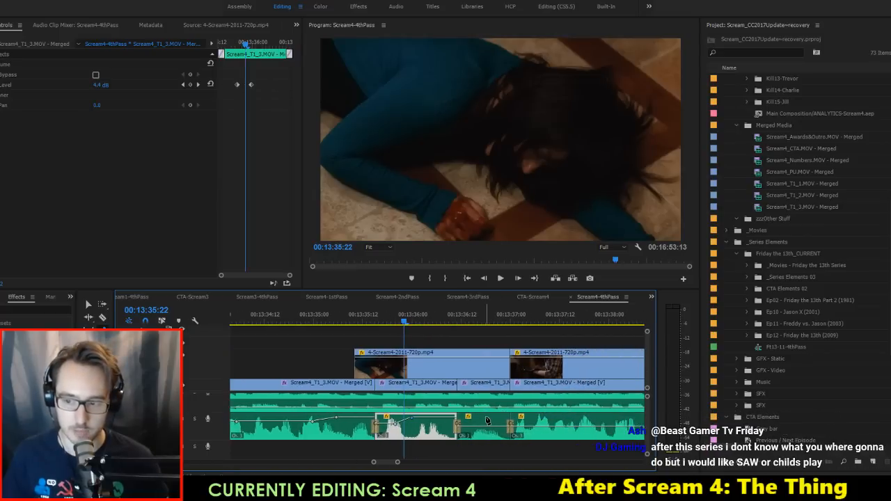
pyautogui.click(285, 313)
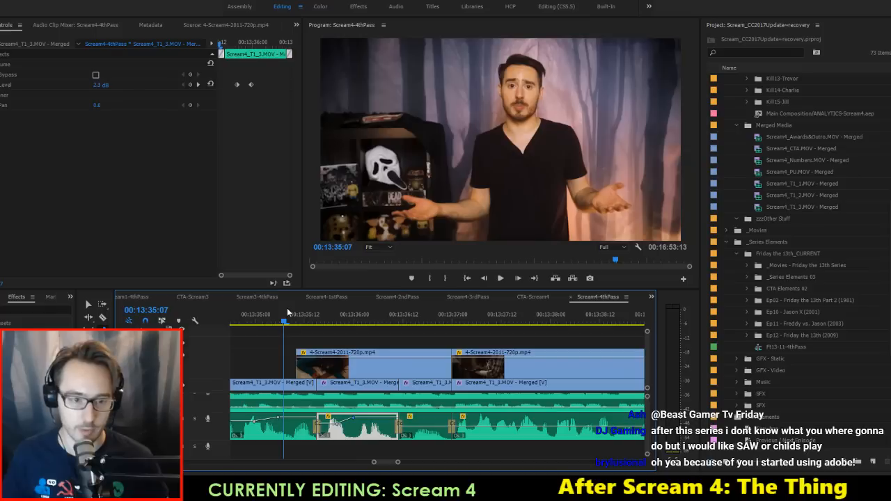
pyautogui.press('space')
pyautogui.press('space')
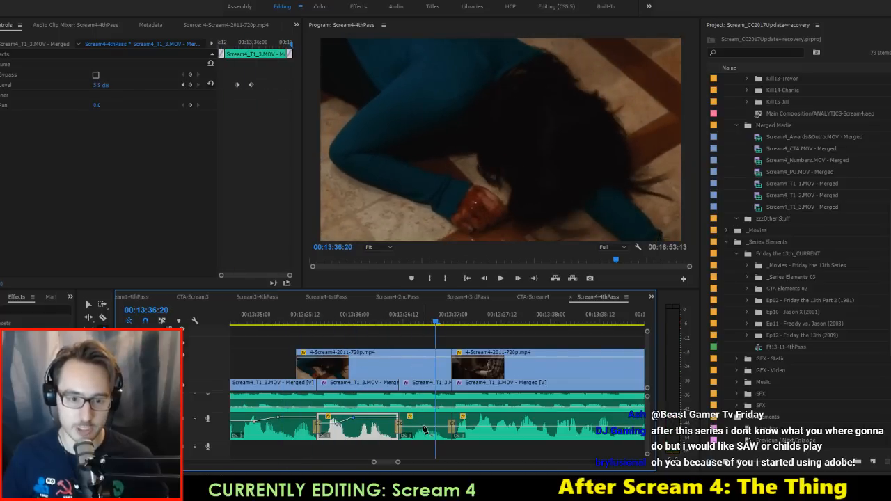
# Step: Increase the audio gain of the next short voice clip, at 00:13:36:20, and save the project
pyautogui.click(437, 423)
pyautogui.press('g')
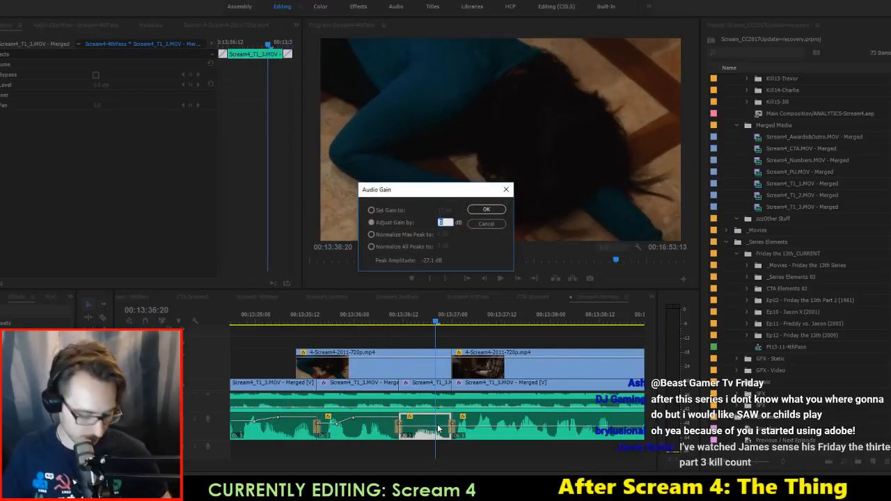
pyautogui.press('Return')
pyautogui.hotkey('ctrl', 's')
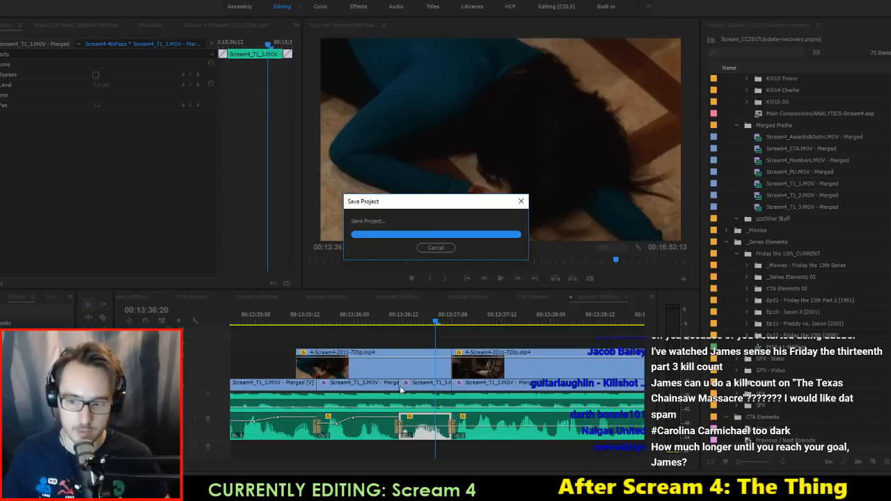
# Step: Raise the same short voice clip's volume level to 4.7 dB, checking it in playback, and save the project
pyautogui.click(365, 324)
pyautogui.press('space')
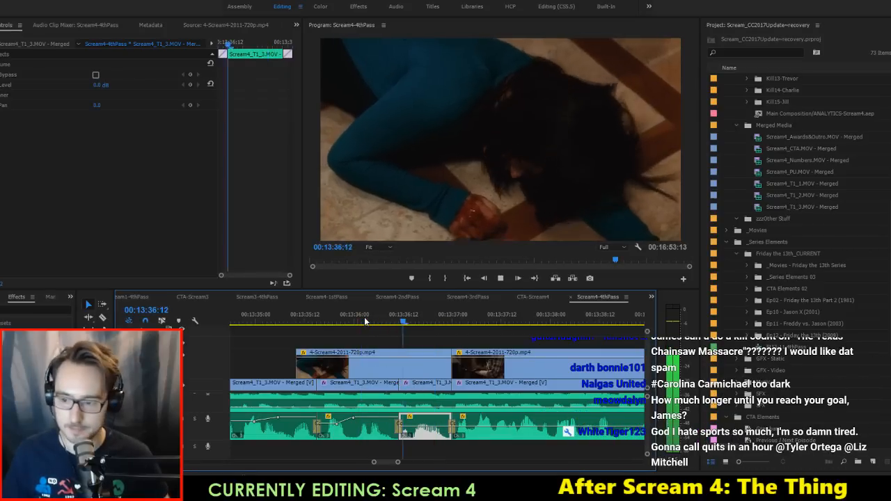
pyautogui.press('space')
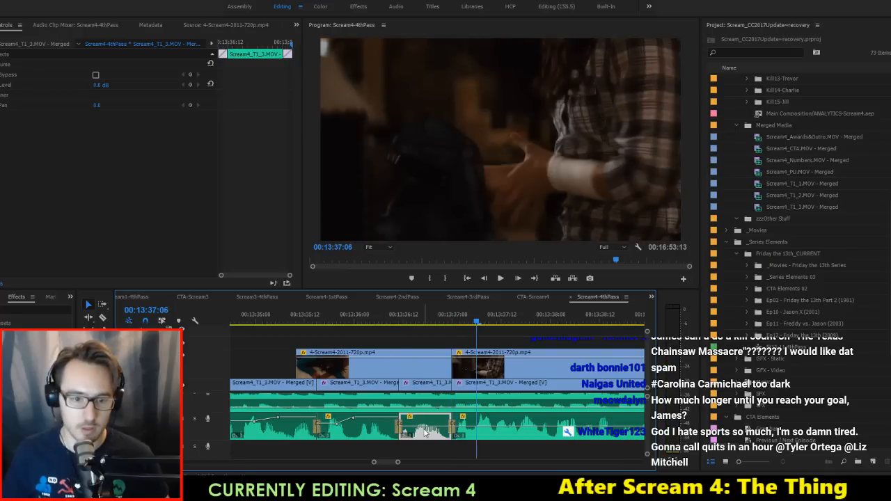
pyautogui.moveTo(426, 436); pyautogui.dragTo(425, 425)
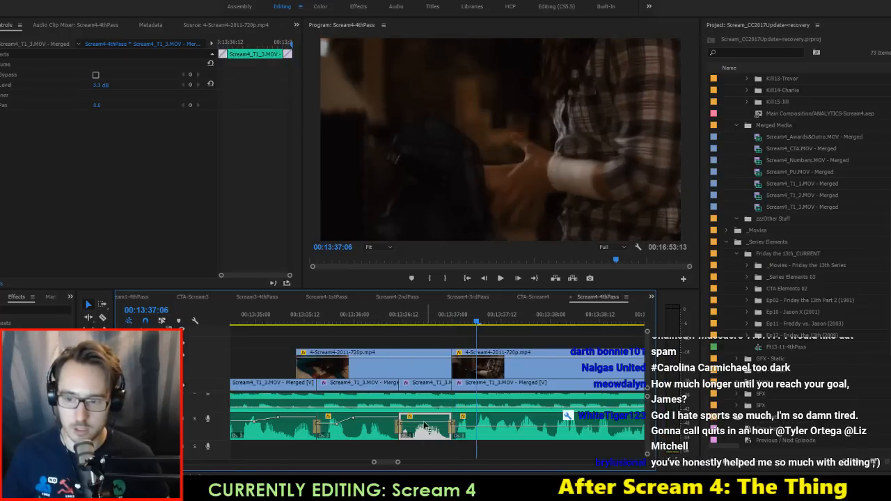
pyautogui.scroll(-1, 429, 424)
pyautogui.click(316, 317)
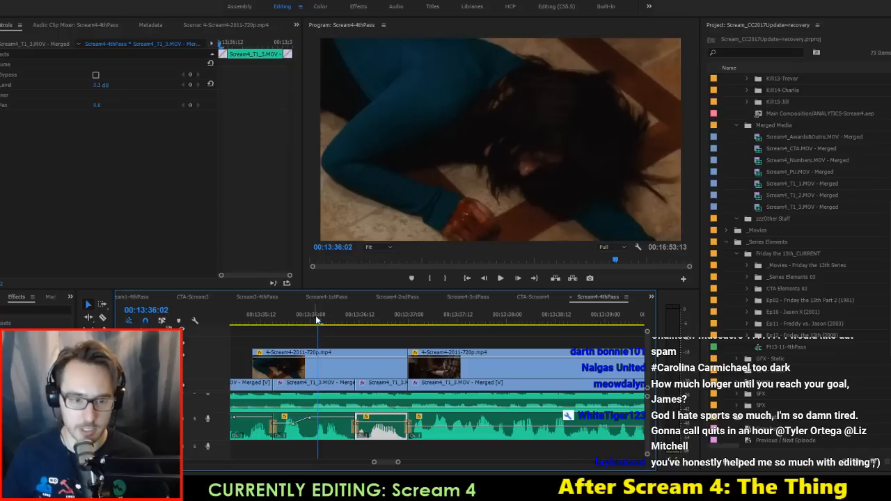
pyautogui.press('space')
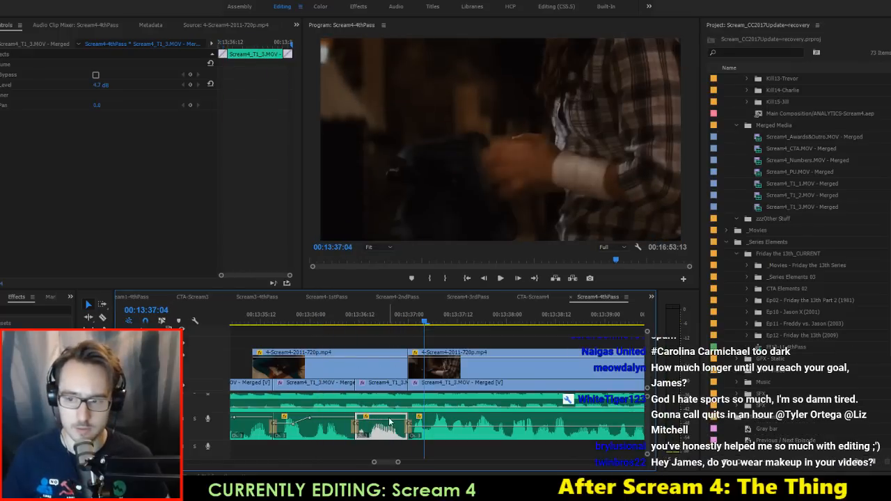
pyautogui.hotkey('ctrl', 's')
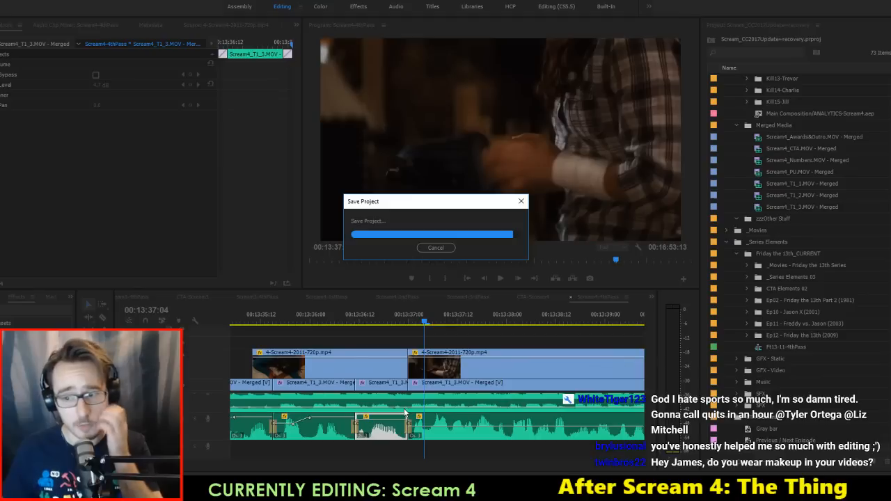
# Step: Replay the short voice clip from about 00:13:36:04 through to 00:13:37:03
pyautogui.scroll(-3, 391, 396)
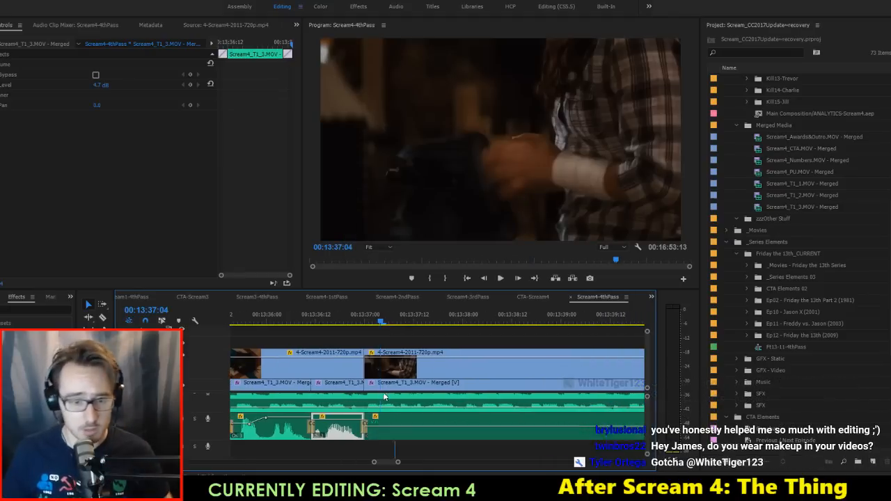
pyautogui.scroll(4, 331, 364)
pyautogui.click(343, 323)
pyautogui.press('space')
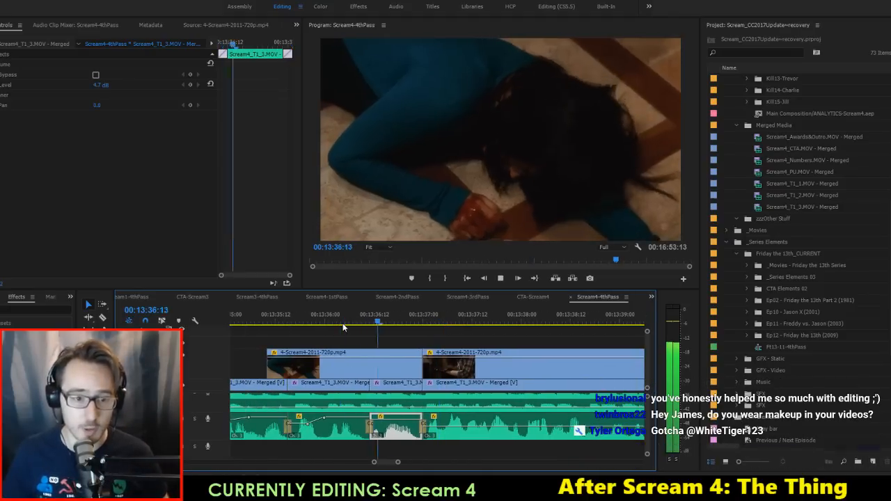
pyautogui.press('space')
# Step: Shape the following long voice clip's volume with keyframes from about 00:13:37:03 to 00:13:40:14, rising to 5.7 dB by about 00:13:38:12
pyautogui.scroll(-1, 450, 412)
pyautogui.scroll(-1, 450, 410)
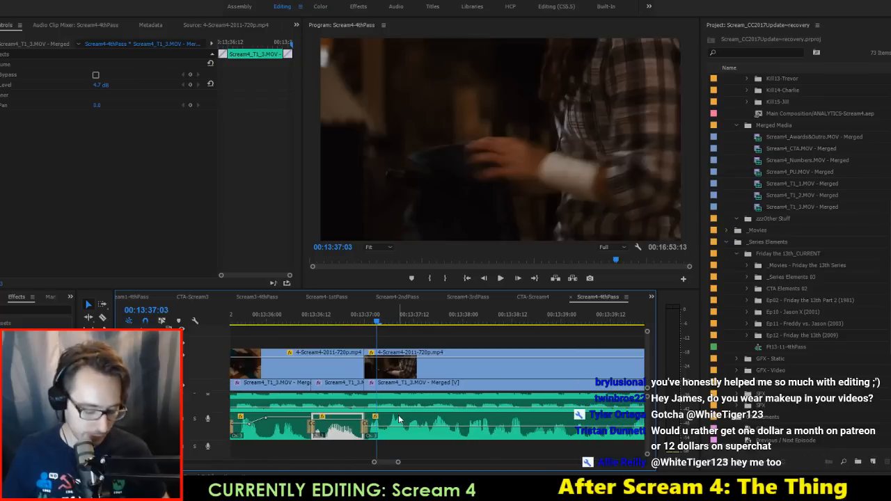
pyautogui.click(390, 429)
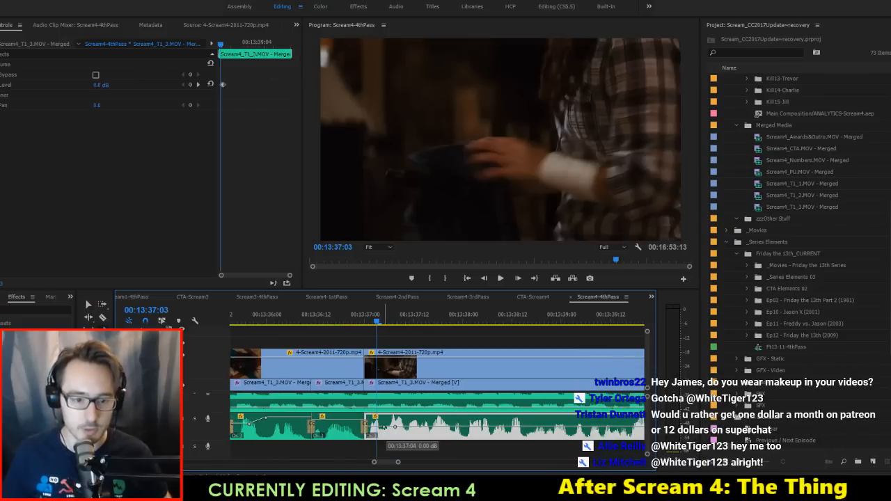
pyautogui.moveTo(382, 426); pyautogui.dragTo(377, 424)
pyautogui.scroll(-2, 487, 425)
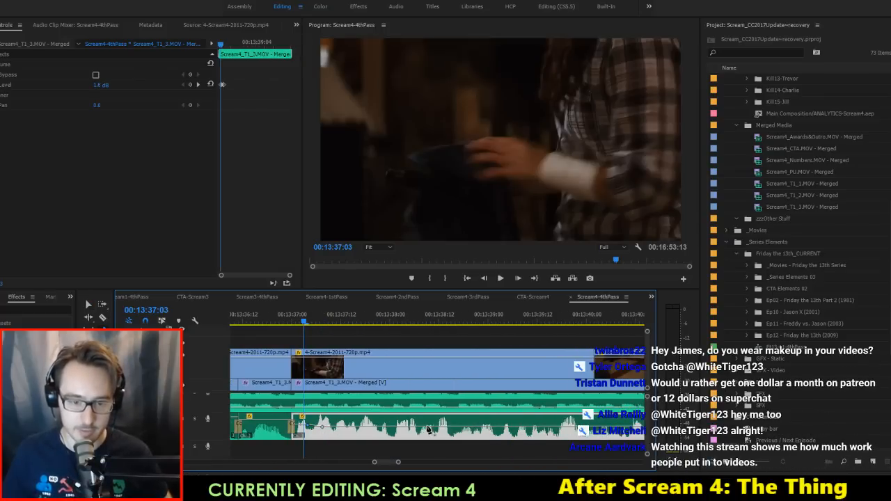
pyautogui.scroll(-2, 480, 424)
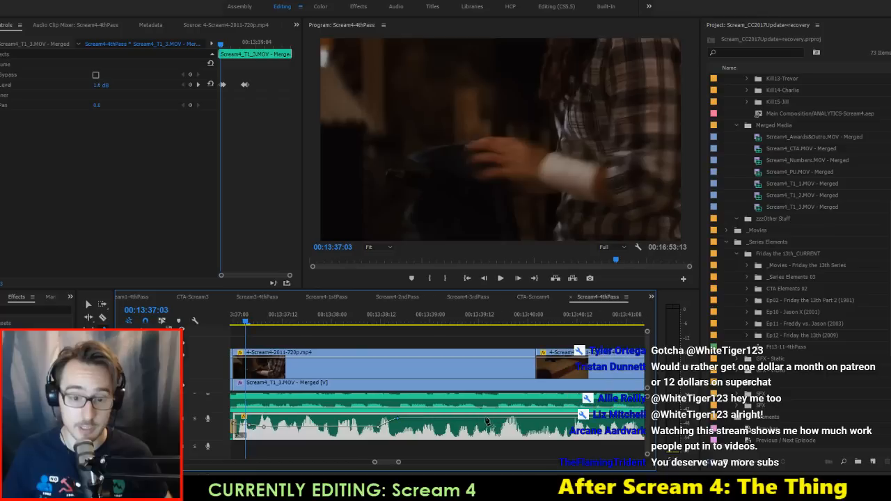
pyautogui.moveTo(492, 422); pyautogui.dragTo(527, 419)
pyautogui.scroll(-2, 519, 422)
pyautogui.scroll(1, 531, 419)
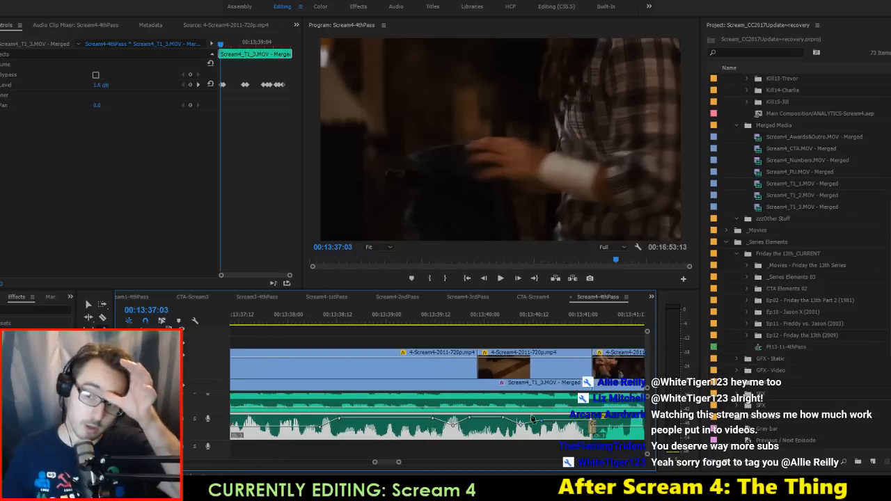
# Step: Replay the long voice clip from 00:13:36:18 through to 00:13:41:21
pyautogui.scroll(6, 533, 417)
pyautogui.click(399, 320)
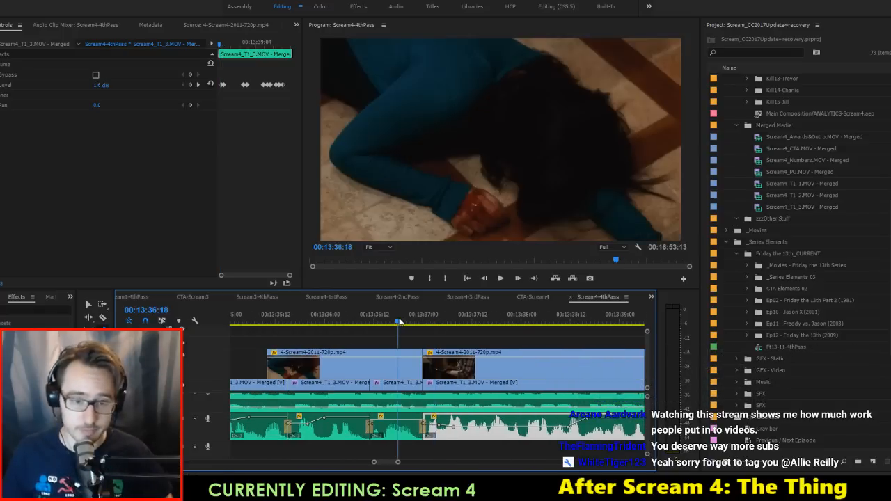
pyautogui.press('space')
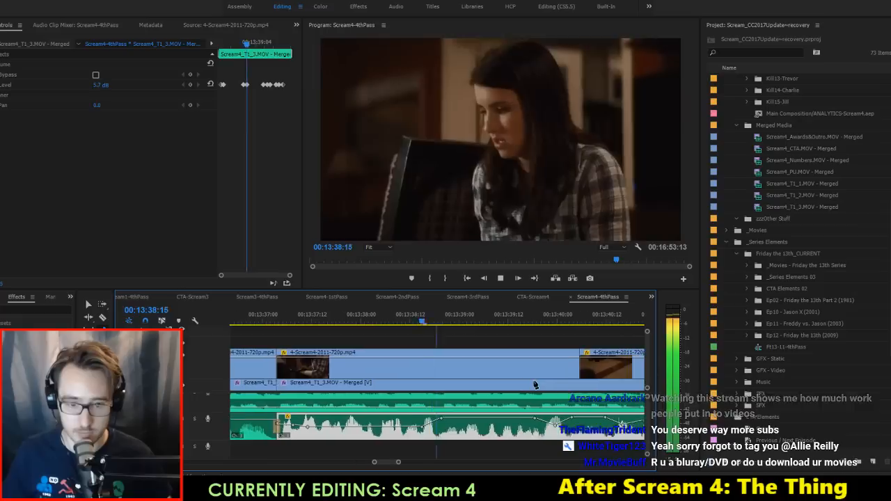
pyautogui.press('space')
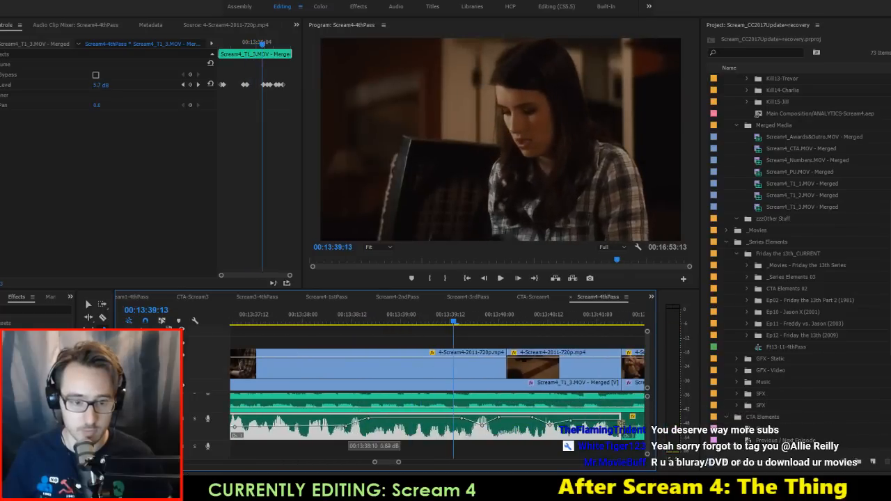
pyautogui.press('Up')
pyautogui.press('space')
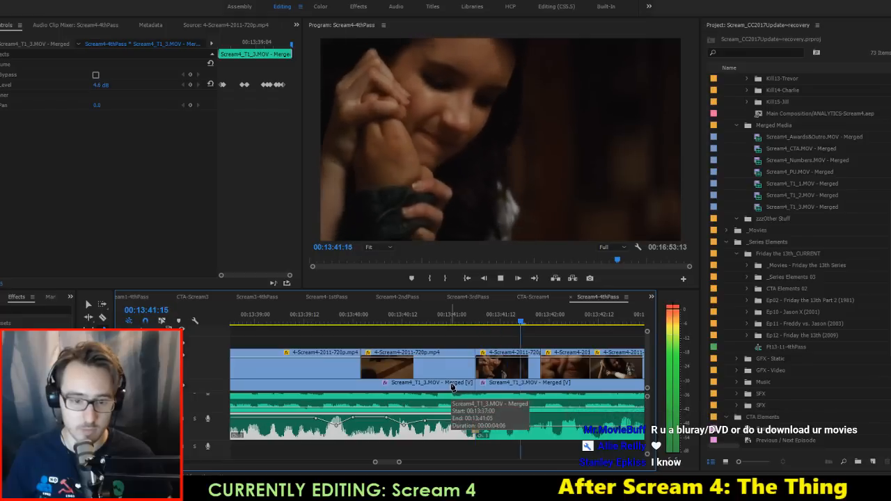
pyautogui.press('space')
# Step: Keyframe the next voice clip's volume from about 00:13:41:12 to 00:13:44:02, with 3.9 dB at 00:13:41:21 and 4.2 dB at the end
pyautogui.click(516, 430)
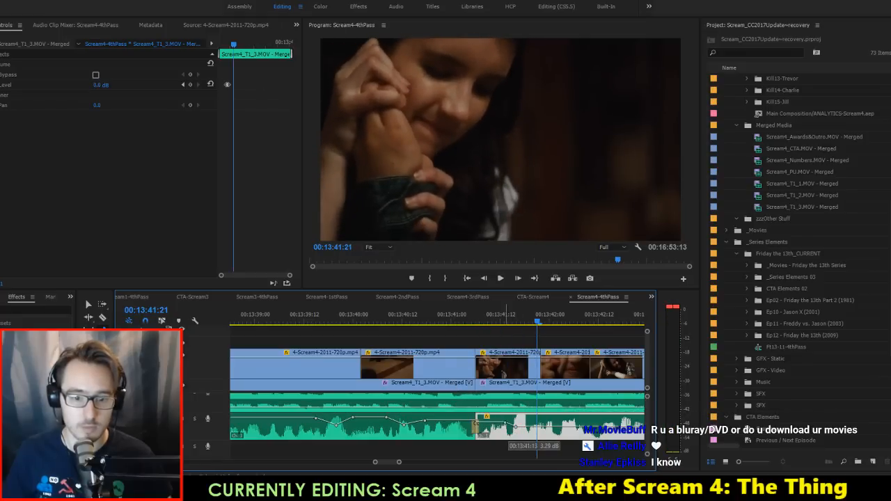
pyautogui.moveTo(536, 429); pyautogui.dragTo(537, 421)
pyautogui.scroll(-1, 539, 423)
pyautogui.scroll(-2, 540, 426)
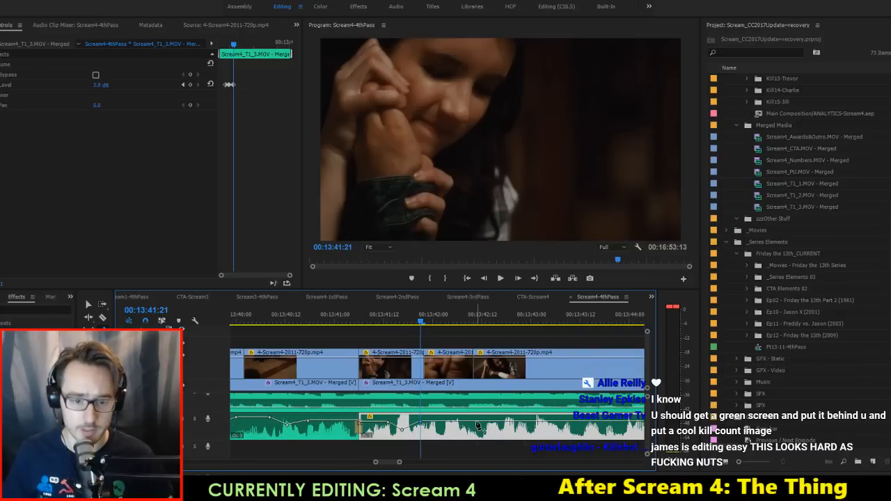
pyautogui.moveTo(445, 422); pyautogui.dragTo(445, 420)
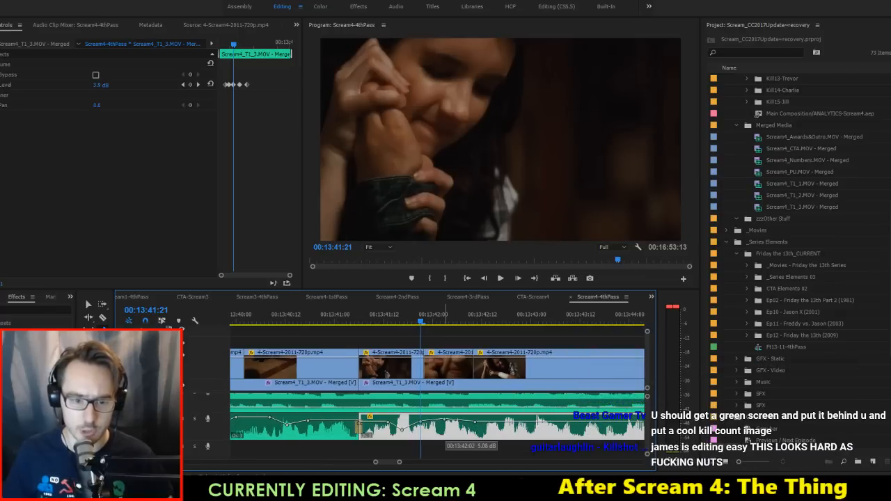
pyautogui.scroll(-2, 540, 423)
pyautogui.click(465, 422)
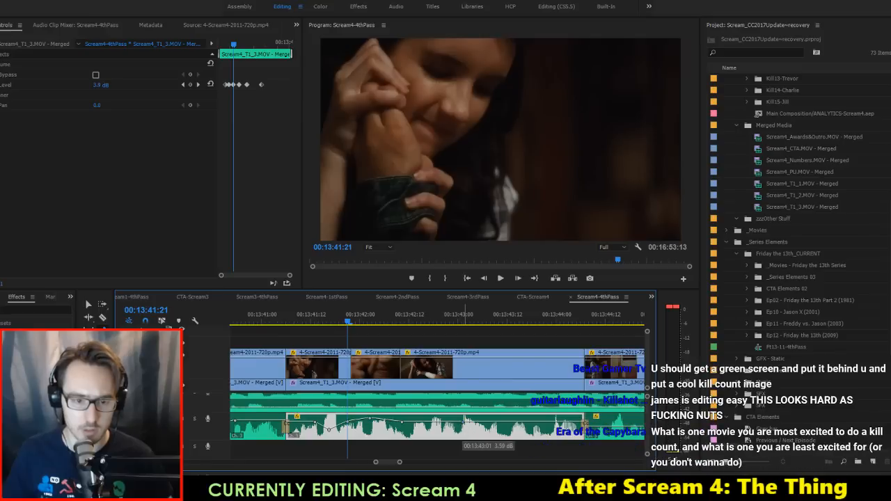
pyautogui.click(554, 426)
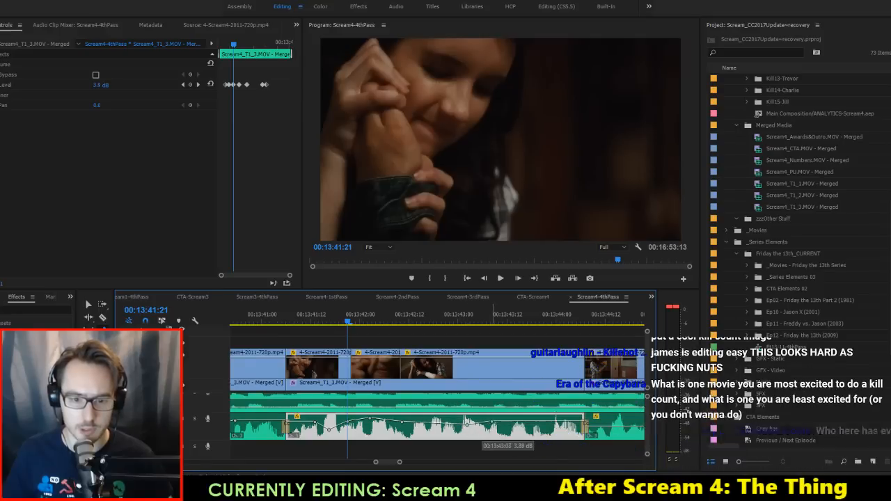
pyautogui.moveTo(555, 422); pyautogui.dragTo(557, 426)
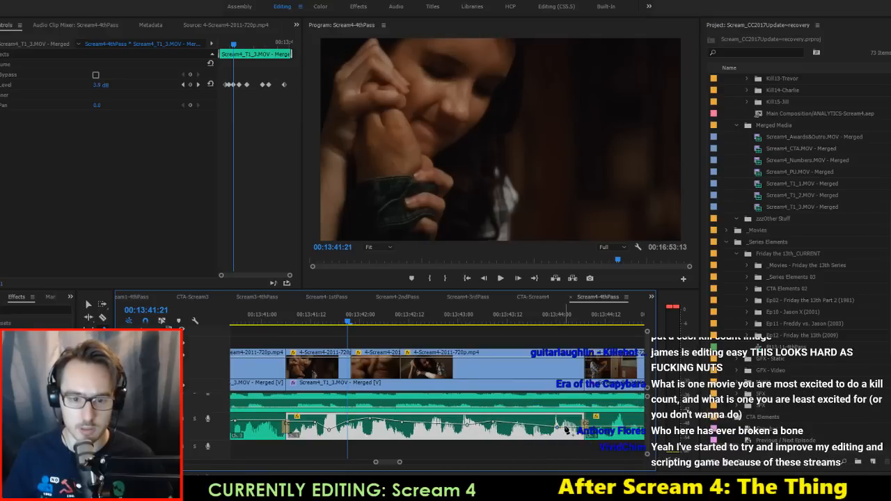
# Step: Replay the keyframed voice clip from about 00:13:41:02 to 00:13:44:20, and recheck it from about 00:13:42:19 to 00:13:44:06
pyautogui.scroll(1, 494, 420)
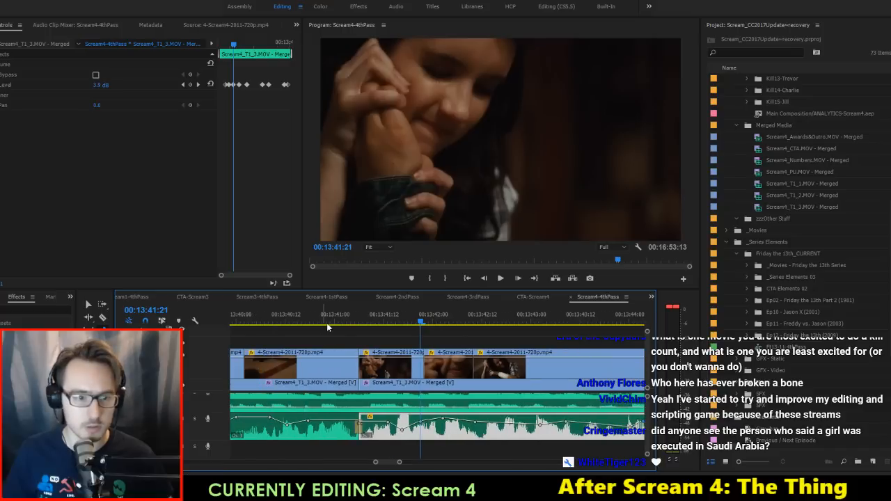
pyautogui.click(344, 323)
pyautogui.press('space')
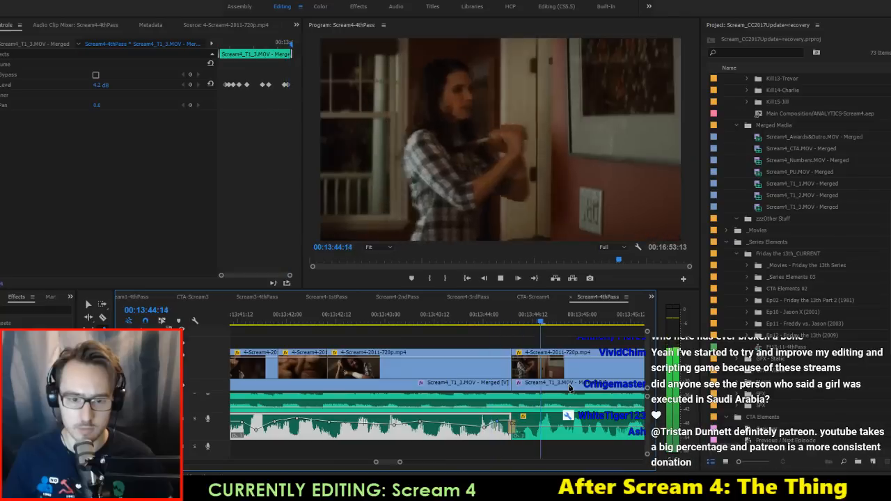
pyautogui.press('space')
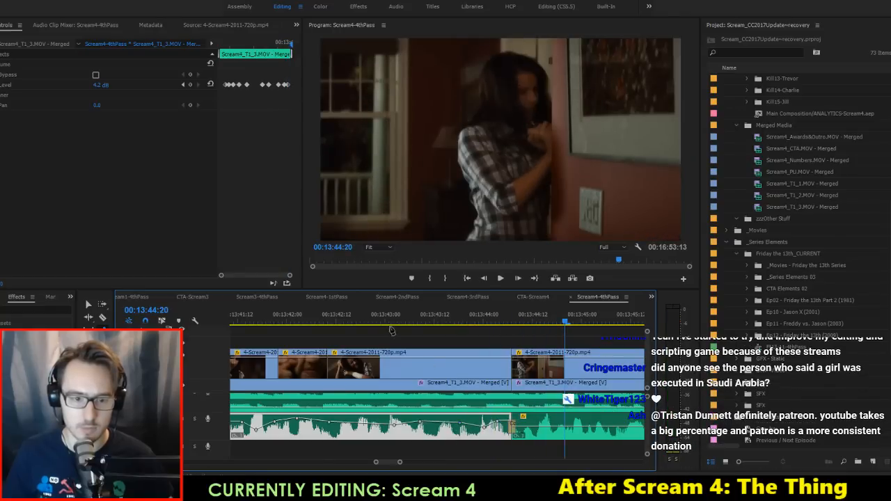
pyautogui.click(365, 318)
pyautogui.press('space')
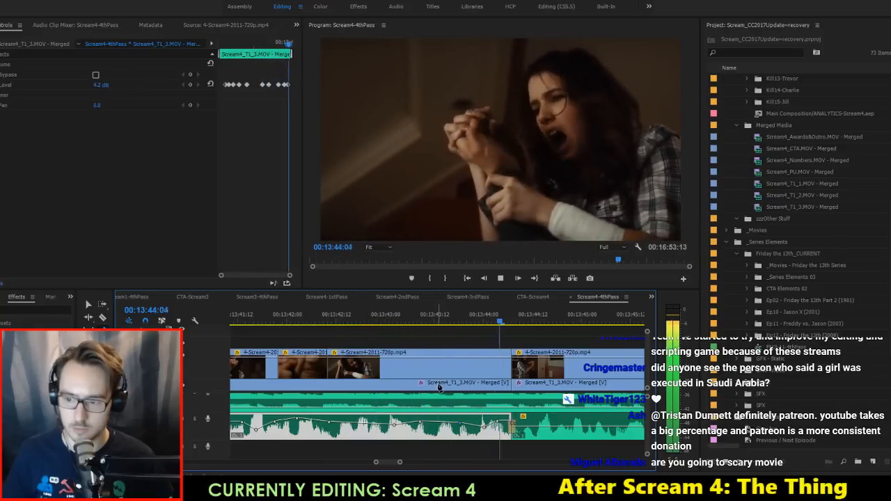
pyautogui.press('space')
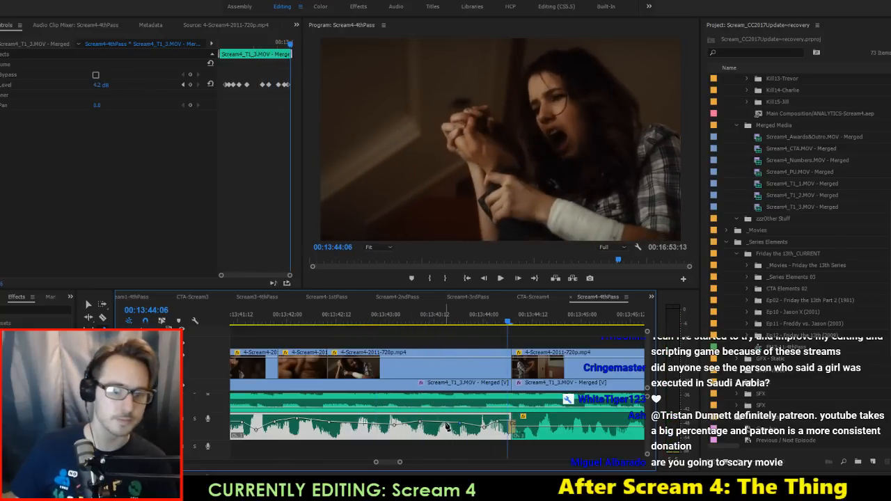
# Step: Raise the voice clip's volume slightly near 00:13:43:18, save the project and replay the section through to 00:13:45:01
pyautogui.moveTo(461, 425); pyautogui.dragTo(460, 418)
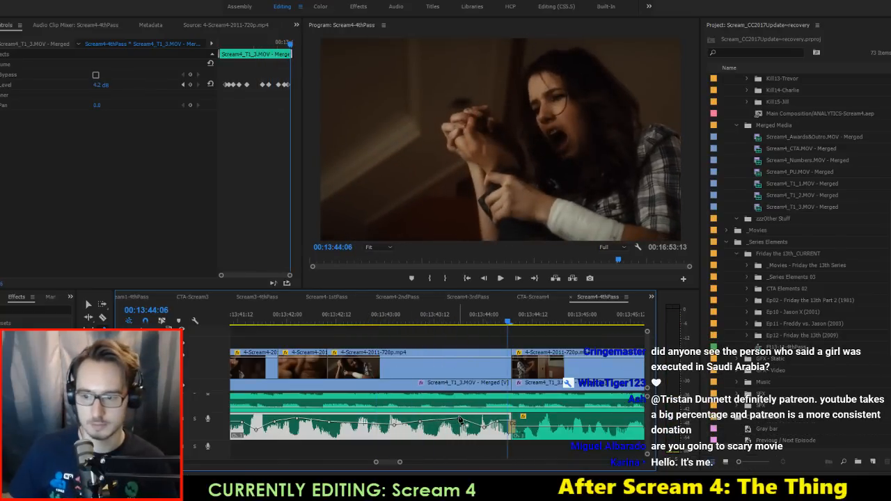
pyautogui.hotkey('ctrl', 's')
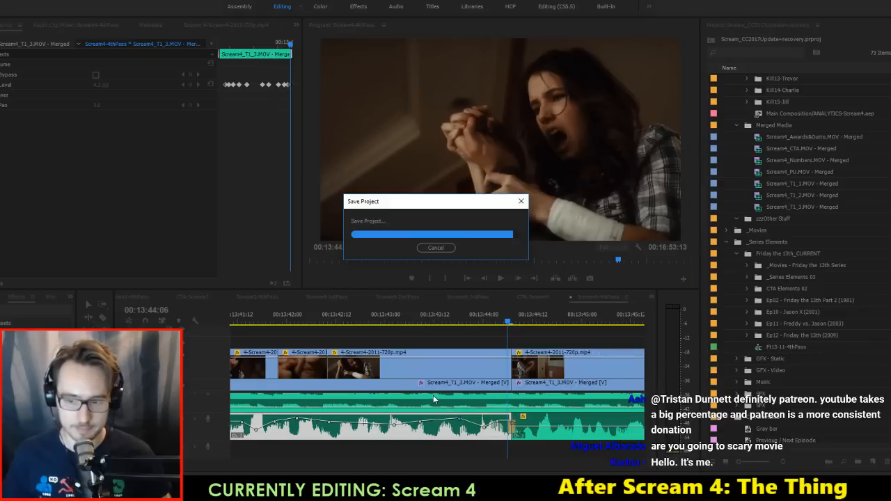
pyautogui.click(366, 318)
pyautogui.press('space')
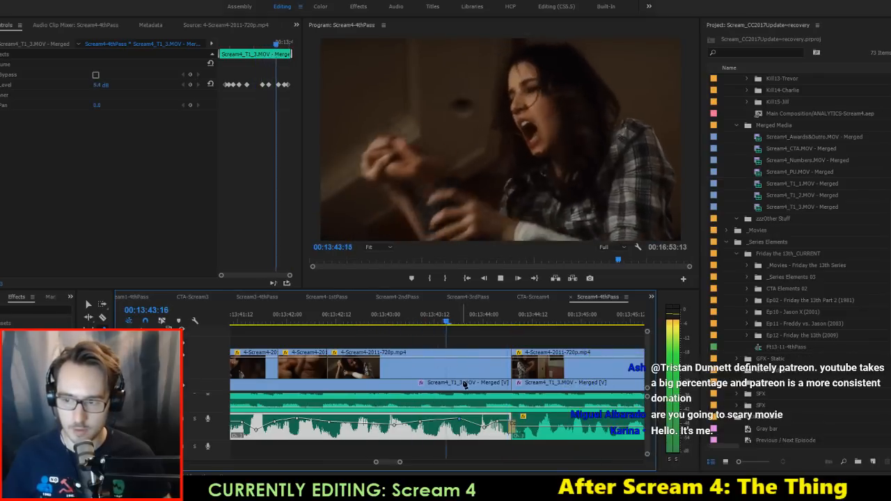
pyautogui.press('space')
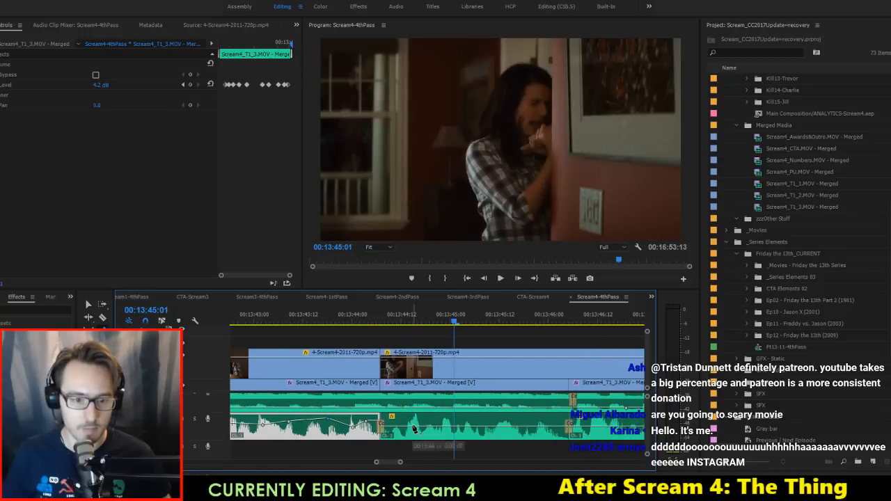
# Step: Keyframe the next voice clip's volume from about 00:13:44:11 to 00:13:45:18, ending at 5.7 dB
pyautogui.click(414, 428)
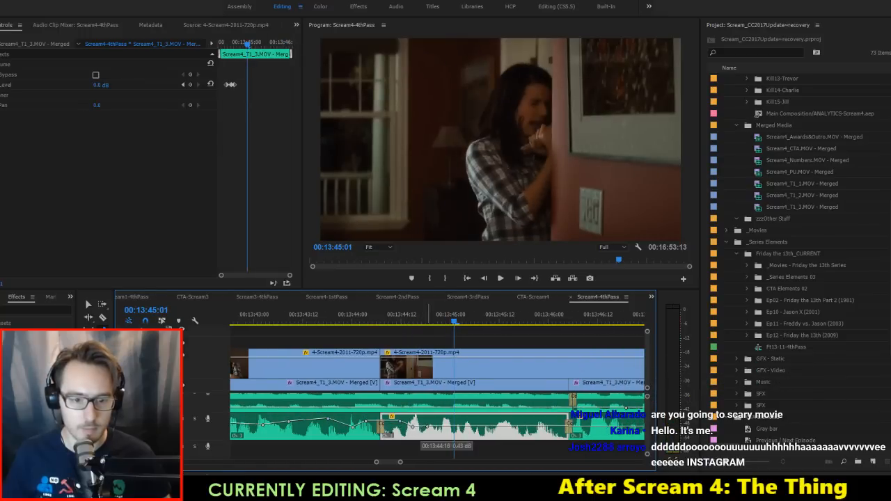
pyautogui.click(449, 425)
pyautogui.moveTo(456, 425); pyautogui.dragTo(482, 424)
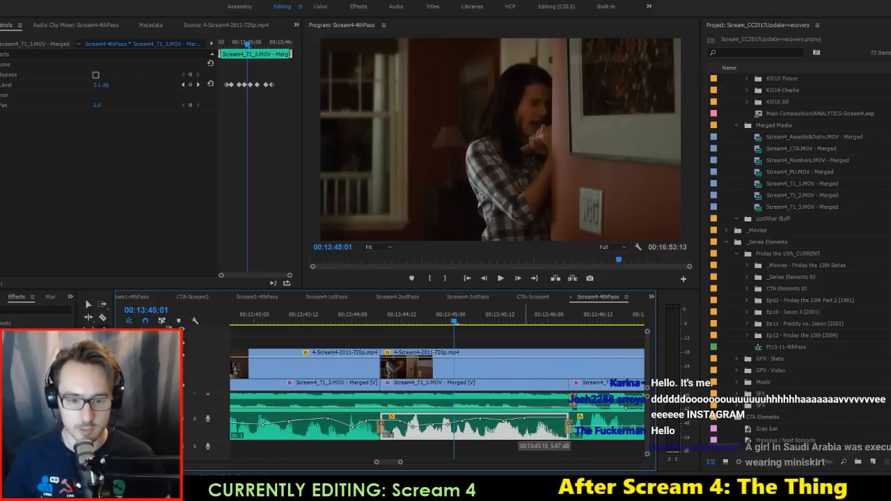
# Step: Replay the keyframed voice clip and the start of the following one through to 00:13:47:02
pyautogui.scroll(2, 418, 418)
pyautogui.click(289, 316)
pyautogui.press('space')
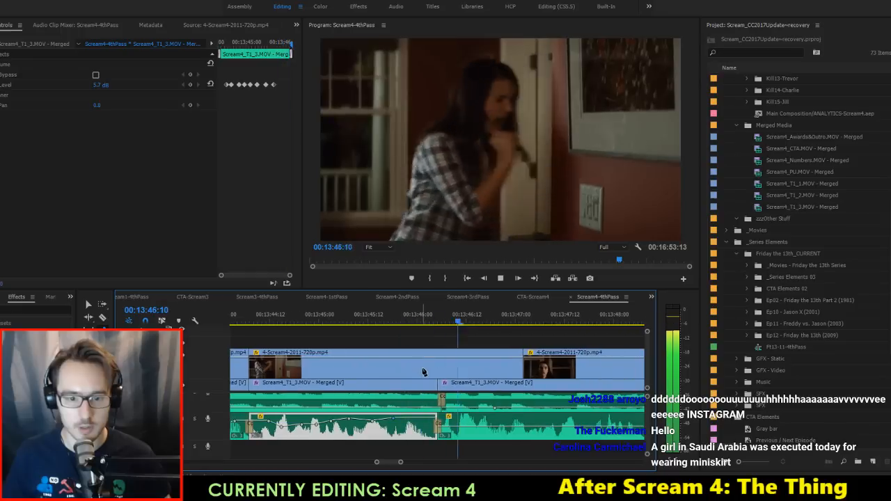
pyautogui.press('space')
# Step: Keyframe the long voice clip's volume from about 00:13:46:12 to 00:13:50:22, with 3.2 dB at 00:13:47:02 and 5.9 dB at the end, and save the project
pyautogui.click(410, 429)
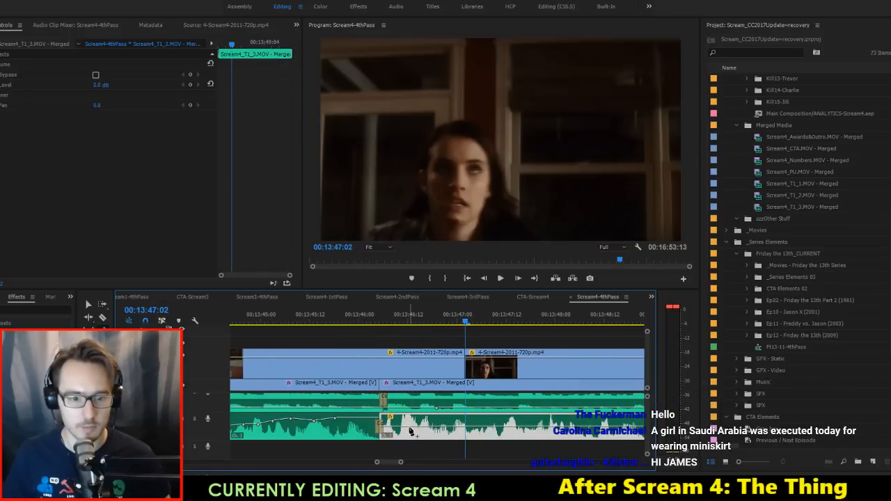
pyautogui.moveTo(408, 427); pyautogui.dragTo(486, 422)
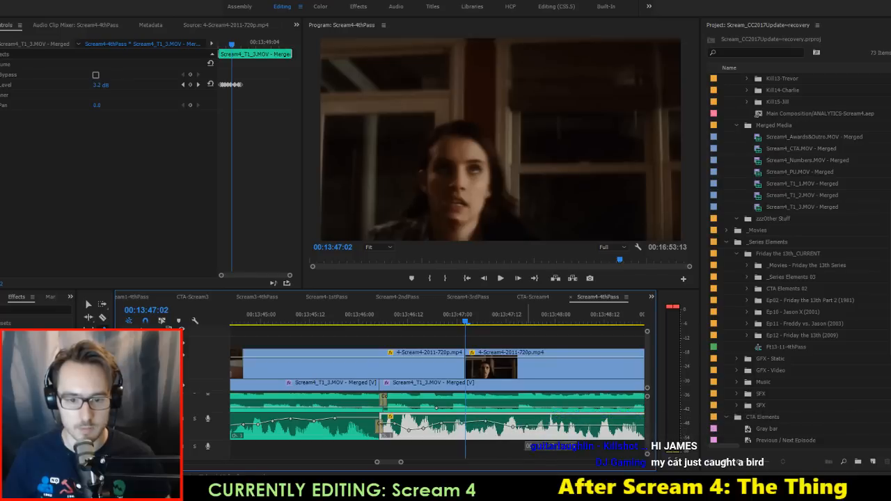
pyautogui.hscroll(2, 539, 426)
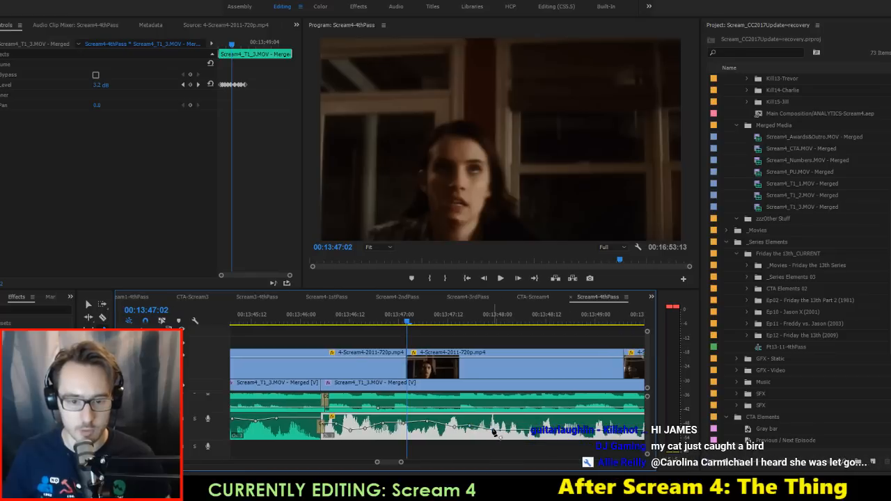
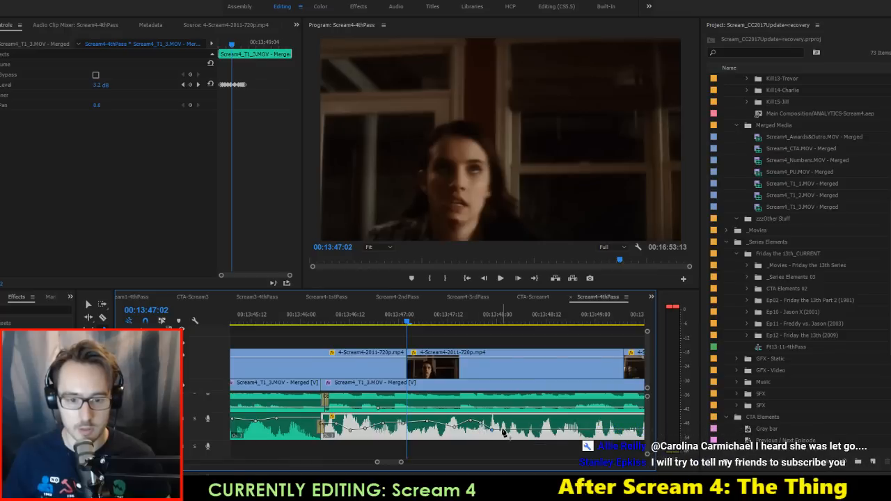
pyautogui.hscroll(2, 487, 429)
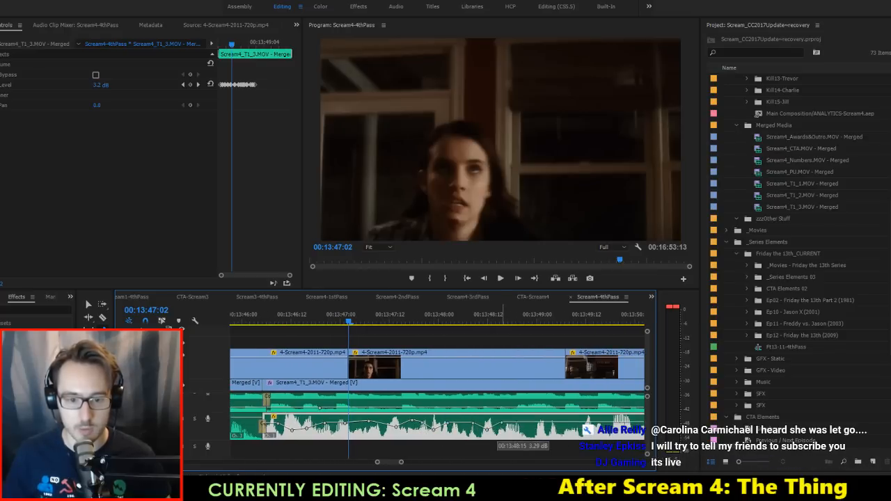
pyautogui.hscroll(2, 507, 426)
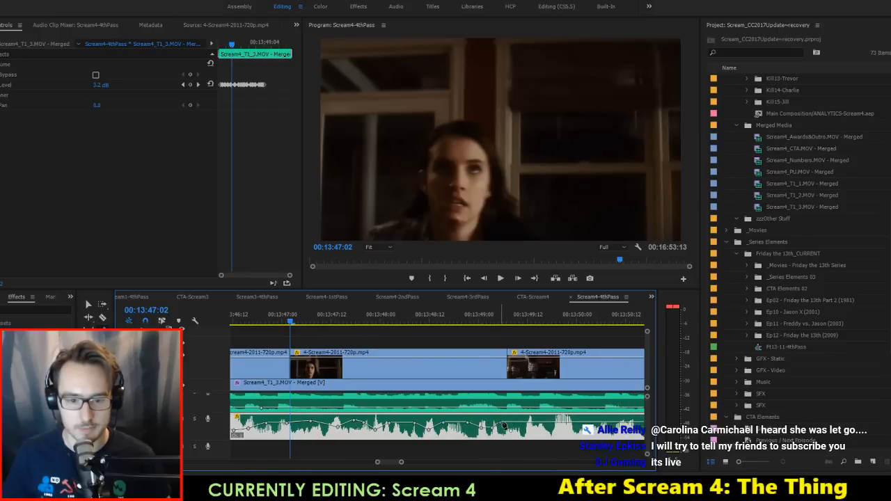
pyautogui.hscroll(2, 499, 429)
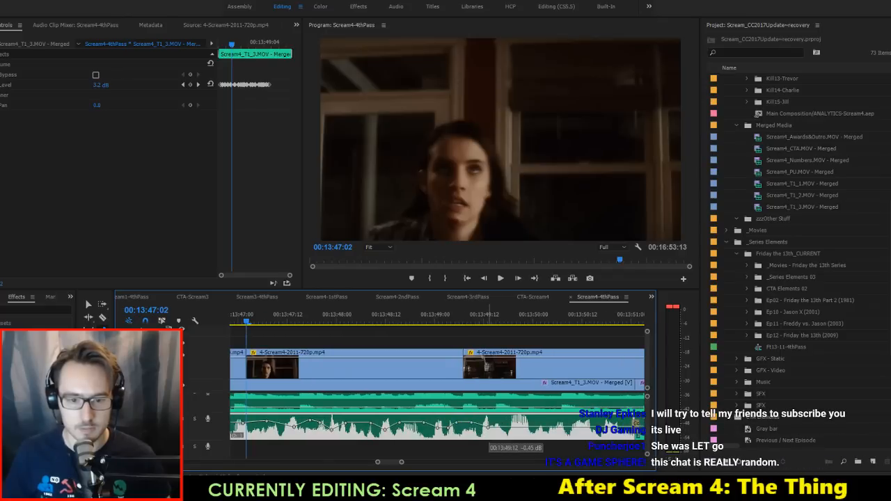
pyautogui.hscroll(1, 491, 430)
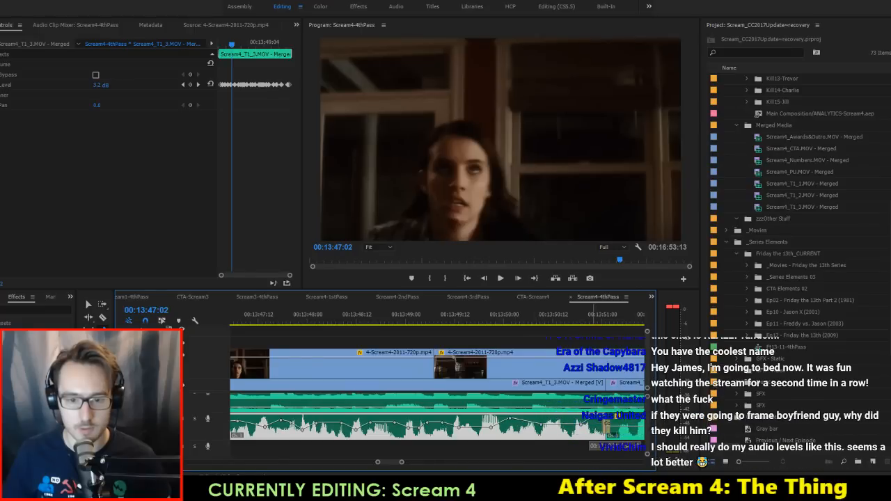
pyautogui.hscroll(-5, 515, 431)
pyautogui.hotkey('ctrl', 's')
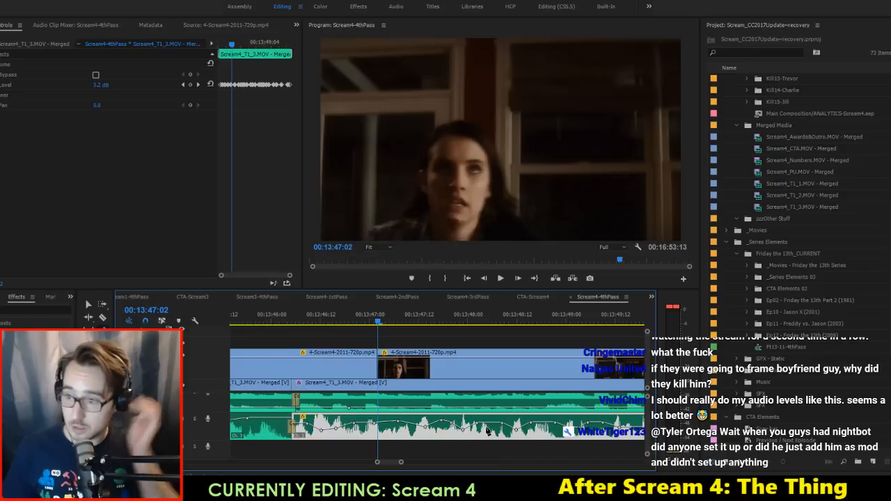
# Step: Replay the long voice clip from about 00:13:46:02 through to 00:13:51:18
pyautogui.hscroll(-1, 486, 417)
pyautogui.hscroll(-1, 399, 353)
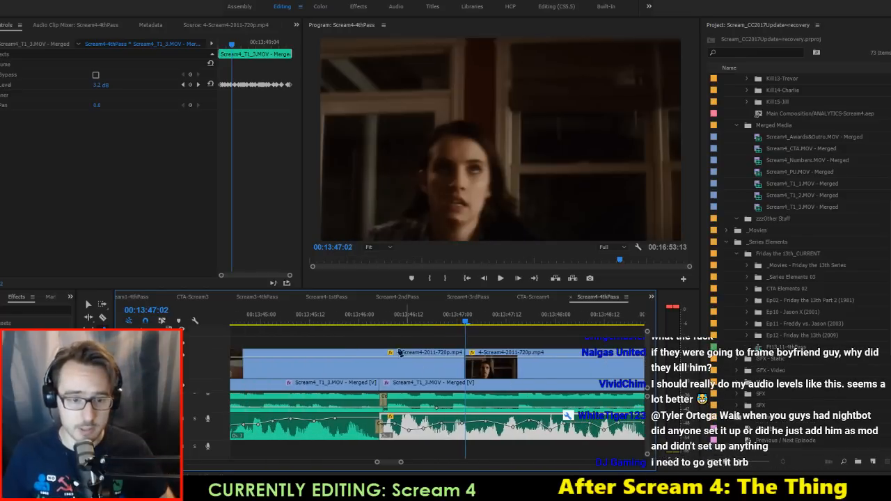
pyautogui.click(369, 321)
pyautogui.press('space')
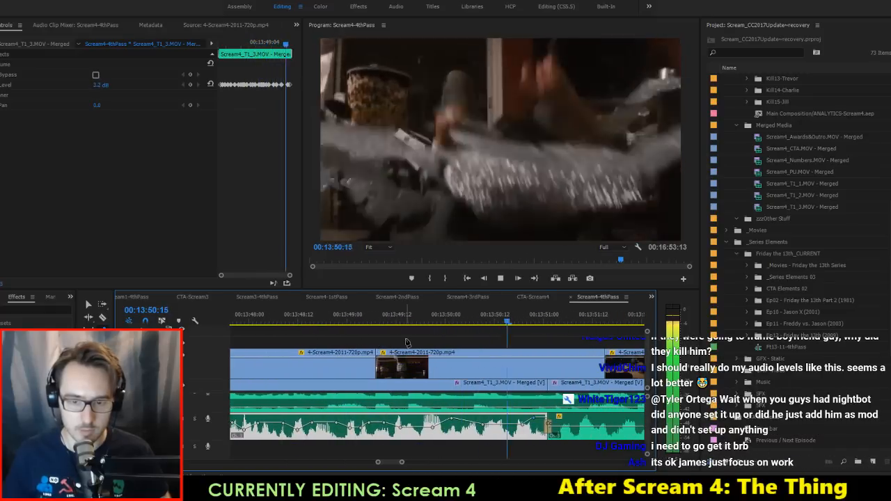
pyautogui.press('space')
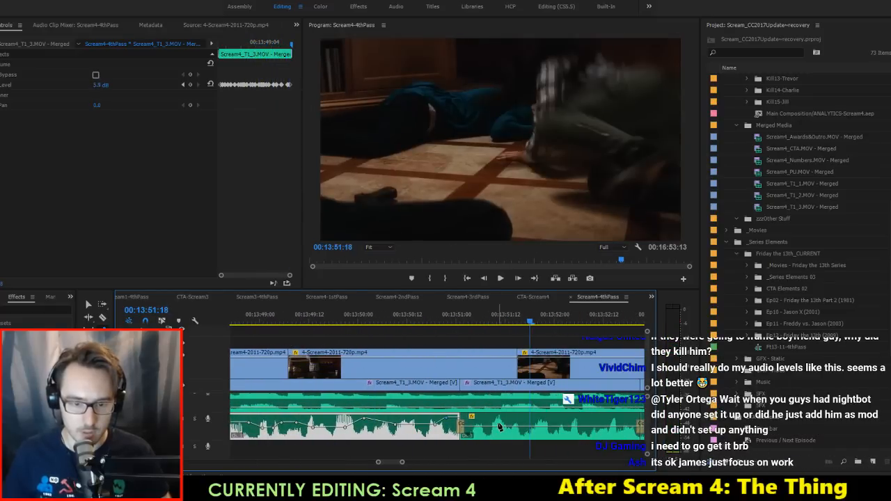
# Step: Keyframe the next voice clip's volume from about 00:13:51:08 to 00:13:51:17, ending at 4.7 dB
pyautogui.click(499, 426)
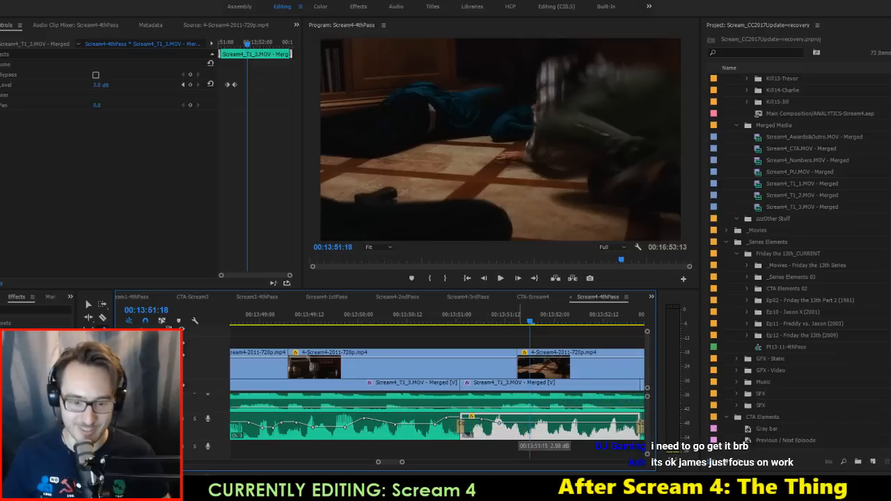
pyautogui.moveTo(522, 419); pyautogui.dragTo(521, 420)
pyautogui.scroll(-1, 525, 417)
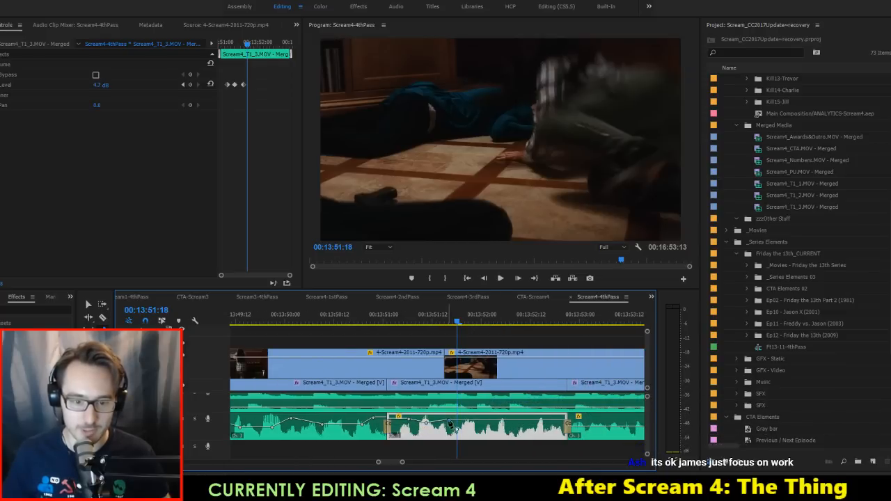
# Step: Replay the transition into the keyframed voice clip and on through to 00:13:53:11
pyautogui.press('space')
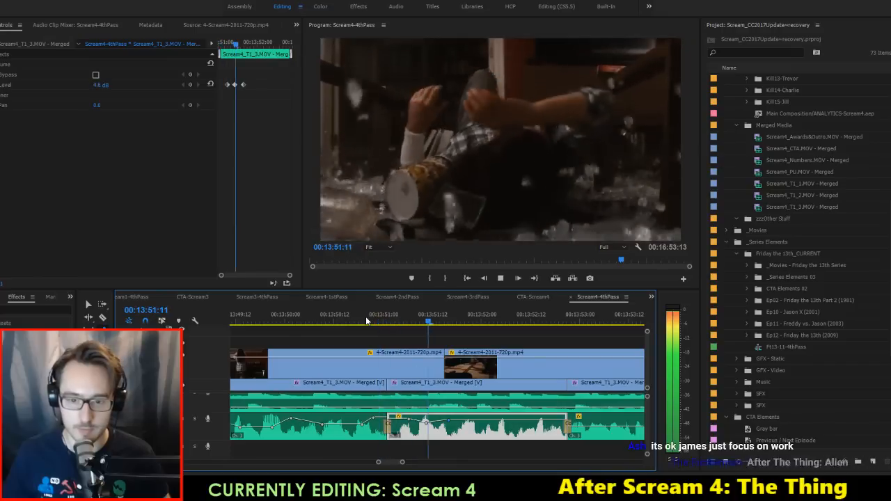
pyautogui.click(300, 324)
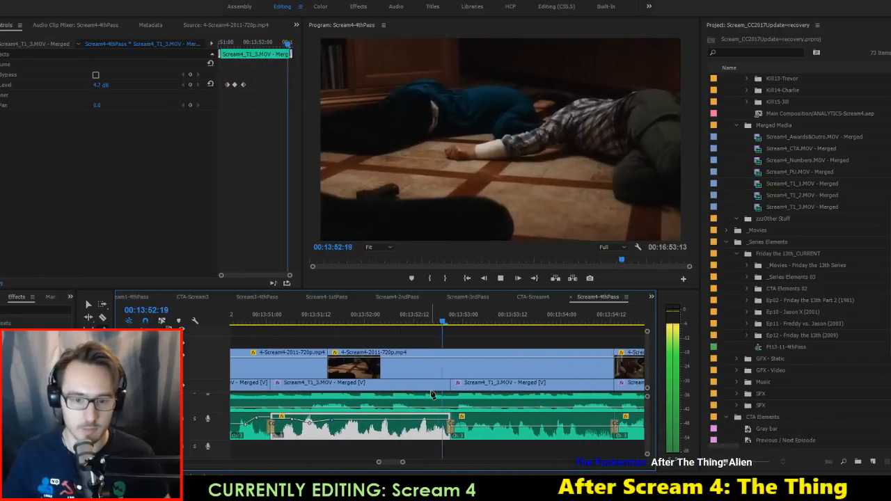
pyautogui.press('space')
# Step: Keyframe the following voice clip's volume at about 00:13:53:03, 00:13:54:00 and 00:13:54:05, raising its quieter ending
pyautogui.click(420, 430)
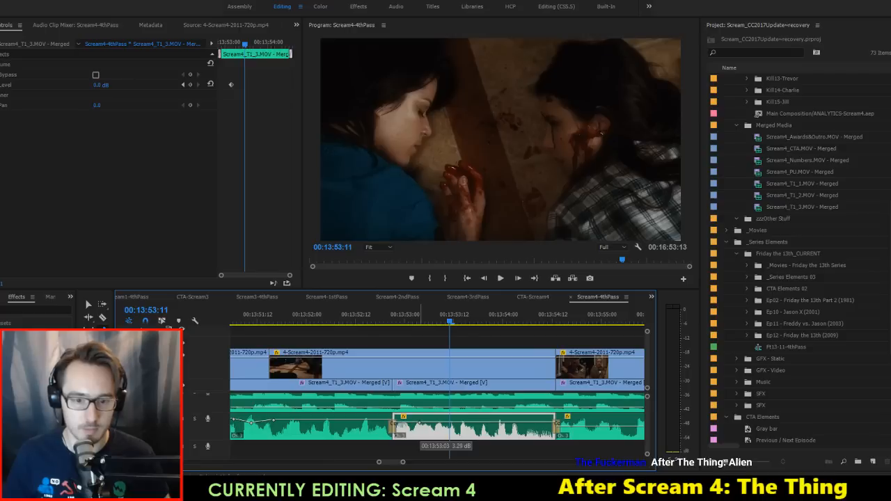
pyautogui.keyDown('ctrl'); pyautogui.click(506, 421); pyautogui.keyUp('ctrl')
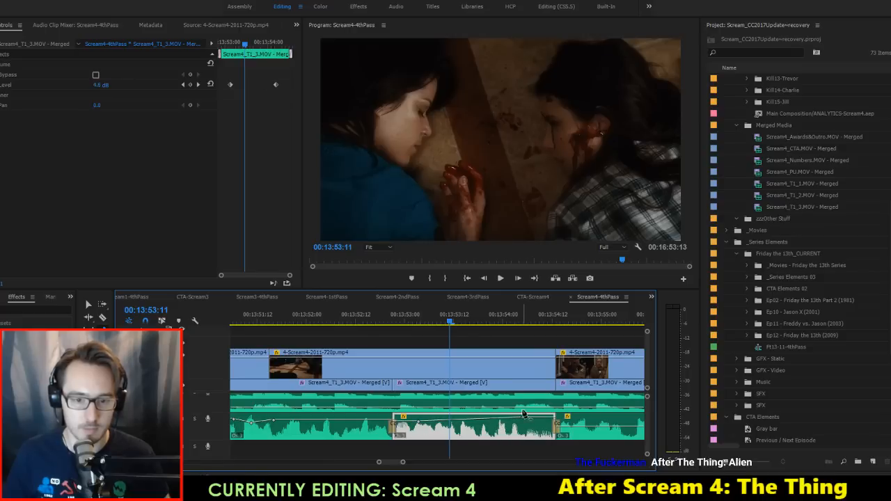
pyautogui.keyDown('ctrl'); pyautogui.click(501, 418); pyautogui.keyUp('ctrl')
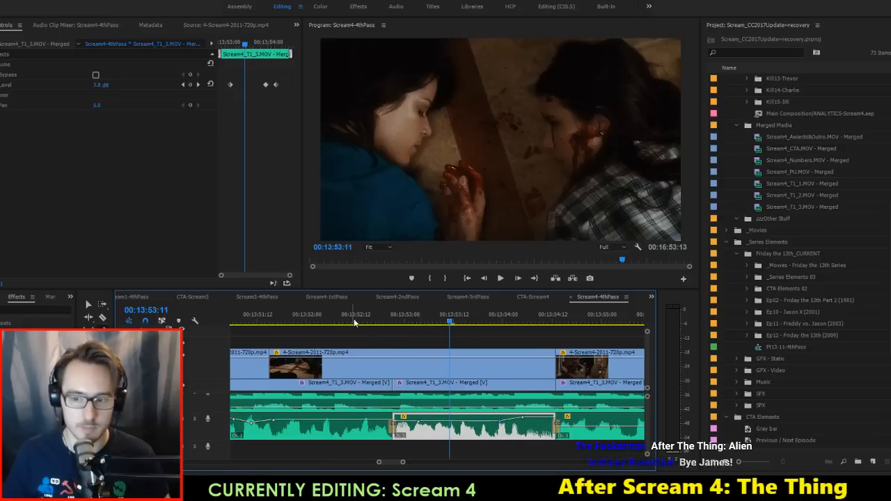
# Step: Replay the newly keyframed voice clip from about 00:13:51:19 through to 00:13:55:15
pyautogui.click(287, 321)
pyautogui.press('space')
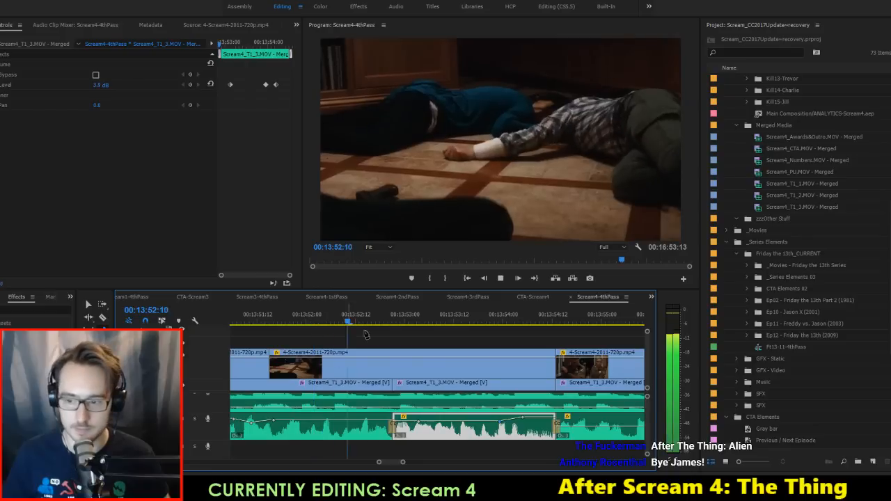
pyautogui.scroll(-1, 441, 380)
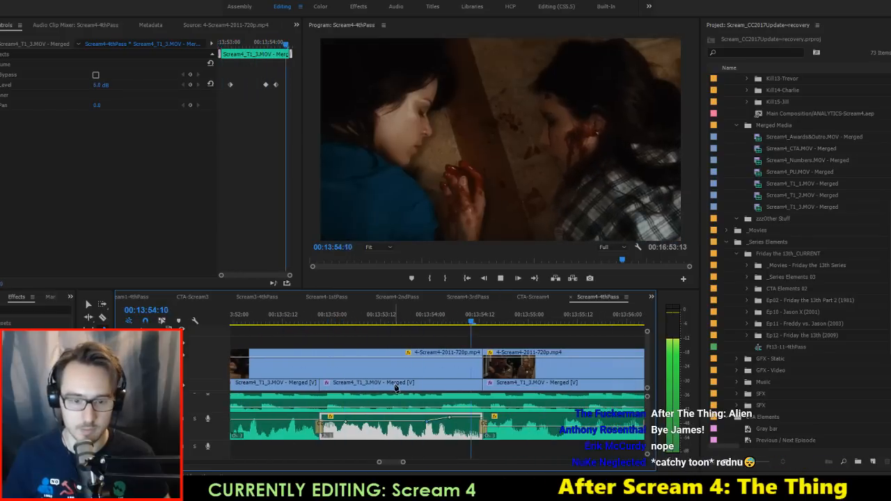
pyautogui.scroll(-3, 396, 393)
pyautogui.press('space')
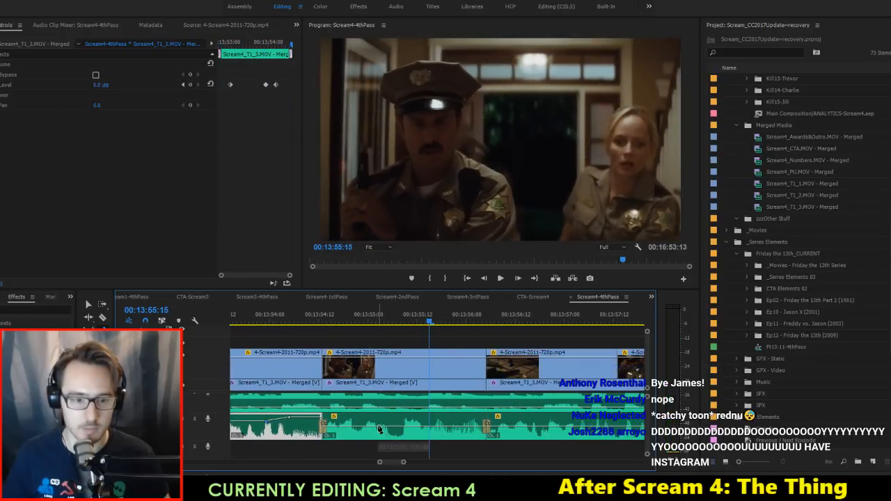
# Step: Raise the next voice clip's volume to 4.4 dB with a keyframe near 00:13:55:03 and play on to 00:13:56:16
pyautogui.click(379, 428)
pyautogui.press('space')
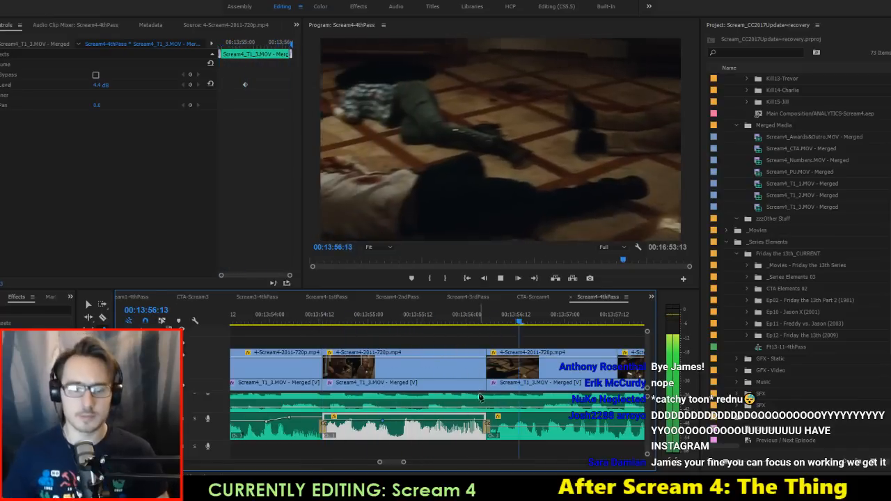
pyautogui.press('space')
# Step: Raise the next voice clip's volume to 3.3 dB with a keyframe near 00:13:56:19 and play from 00:13:55:19 to 00:13:58:22
pyautogui.scroll(-2, 490, 412)
pyautogui.scroll(-2, 490, 412)
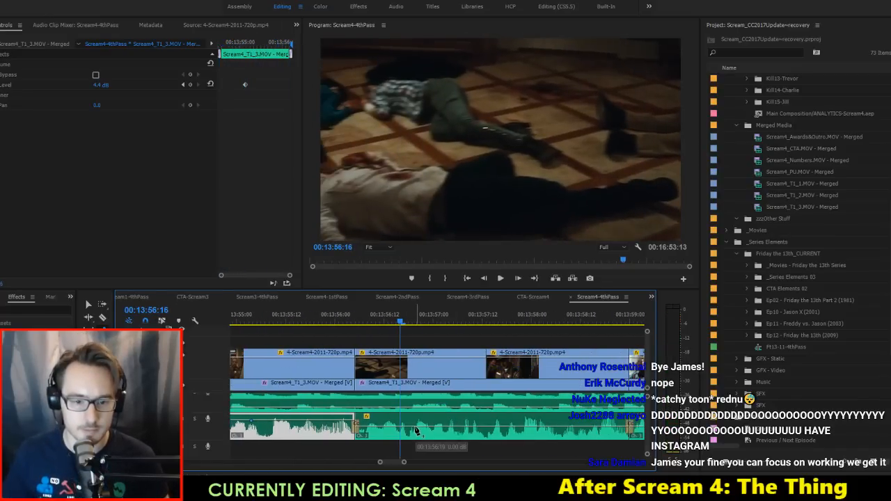
pyautogui.click(415, 430)
pyautogui.click(314, 315)
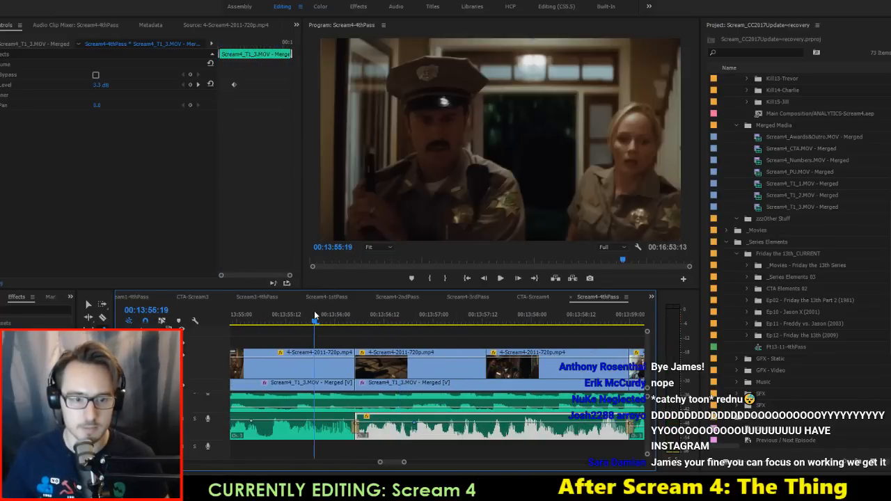
pyautogui.press('space')
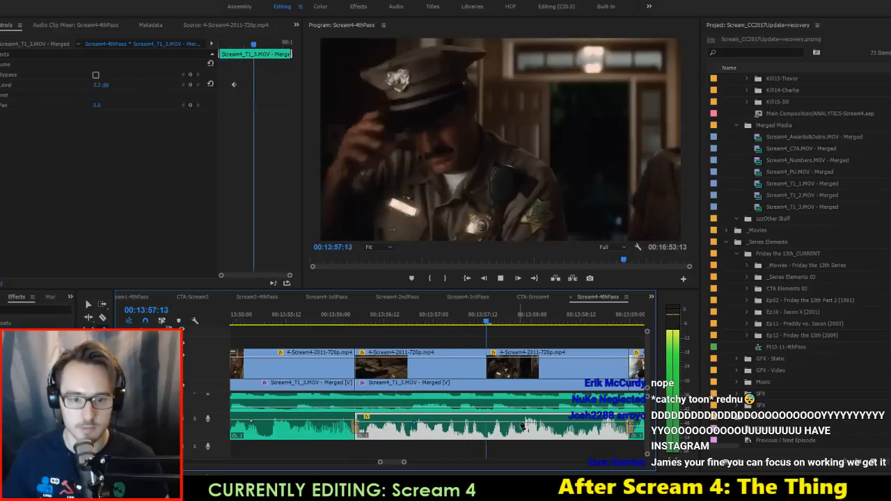
pyautogui.press('space')
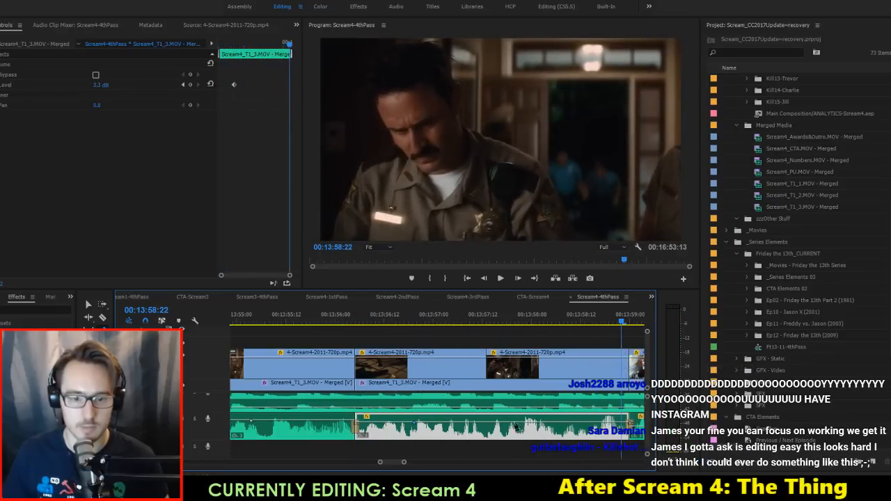
# Step: Add more volume keyframes across the same voice clip from about 00:13:57:04, lowering its ending to 0.8 dB, and save the project
pyautogui.moveTo(451, 423); pyautogui.dragTo(451, 422)
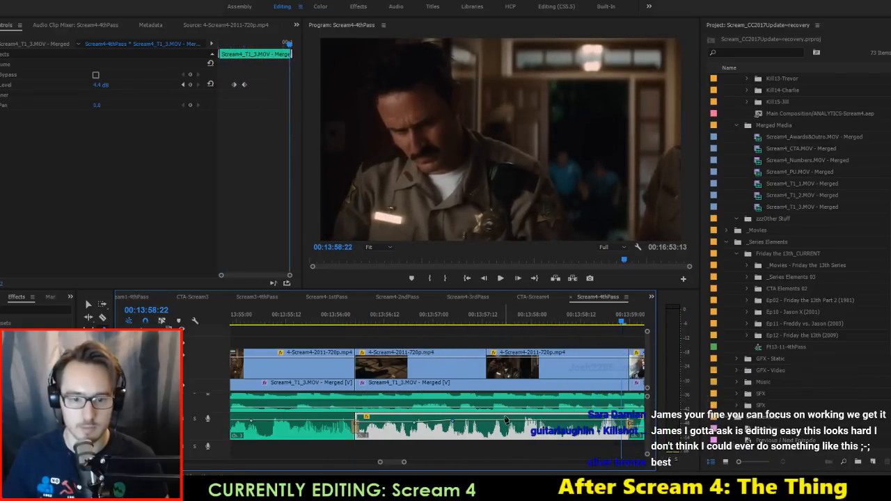
pyautogui.moveTo(527, 420); pyautogui.dragTo(547, 420)
pyautogui.moveTo(608, 421); pyautogui.dragTo(608, 422)
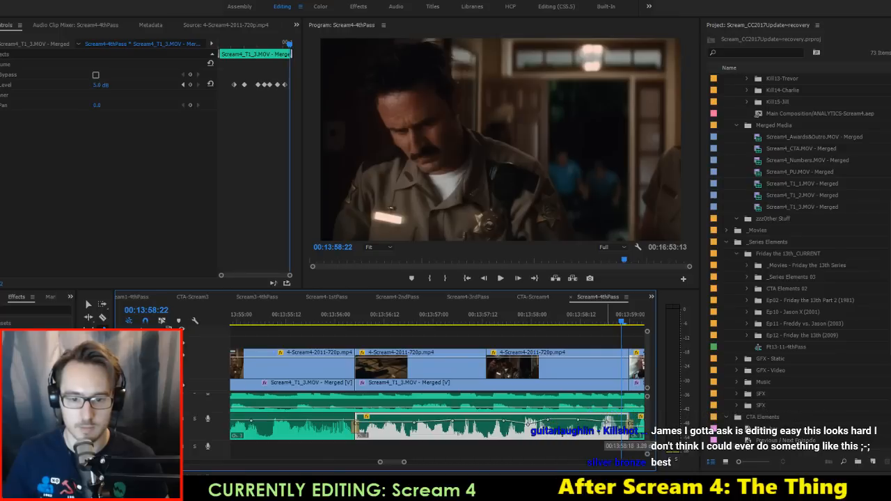
pyautogui.hotkey('ctrl', 's')
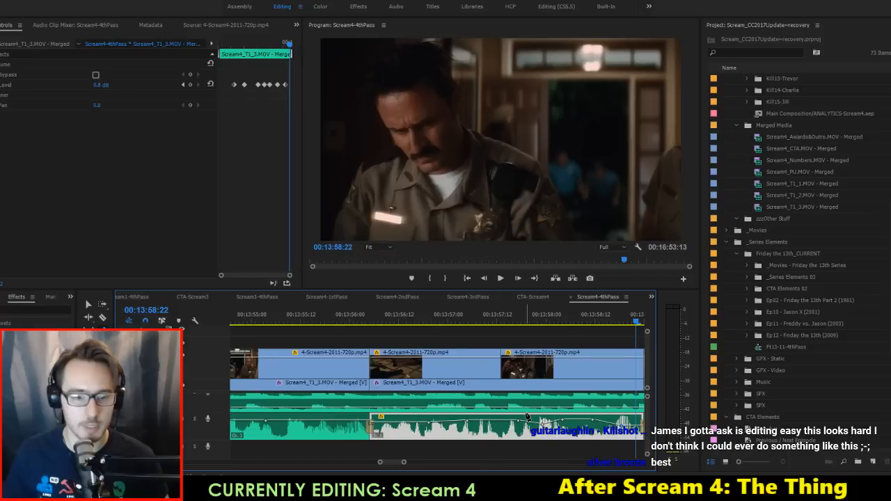
# Step: Replay the keyframed voice clip from about 00:13:56:04 through to 00:13:59:07
pyautogui.scroll(-1, 497, 402)
pyautogui.click(306, 315)
pyautogui.press('space')
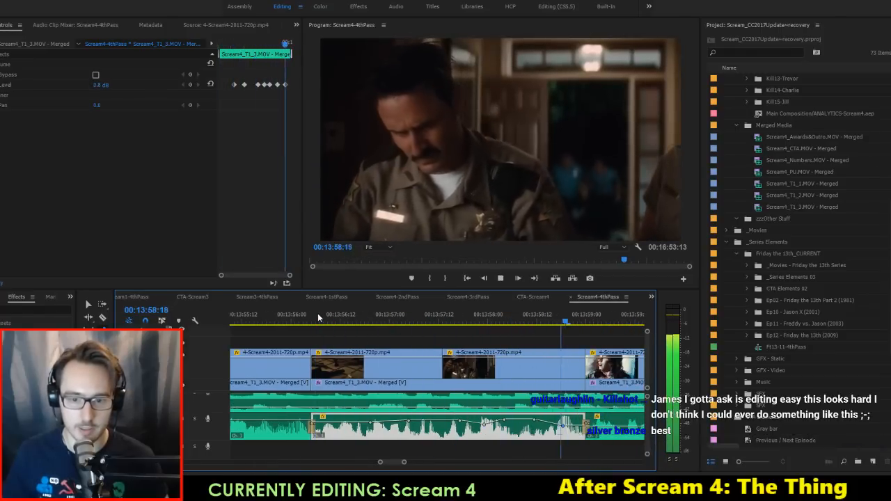
pyautogui.press('space')
pyautogui.scroll(-3, 518, 372)
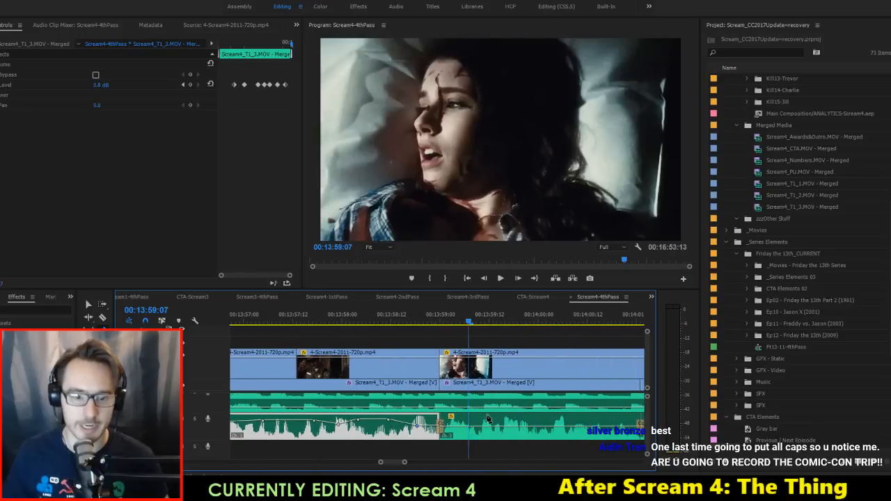
# Step: Keyframe the following voice clip's volume from about 00:13:59:06, with a dip near 00:14:00:05 and a raised ending
pyautogui.click(470, 431)
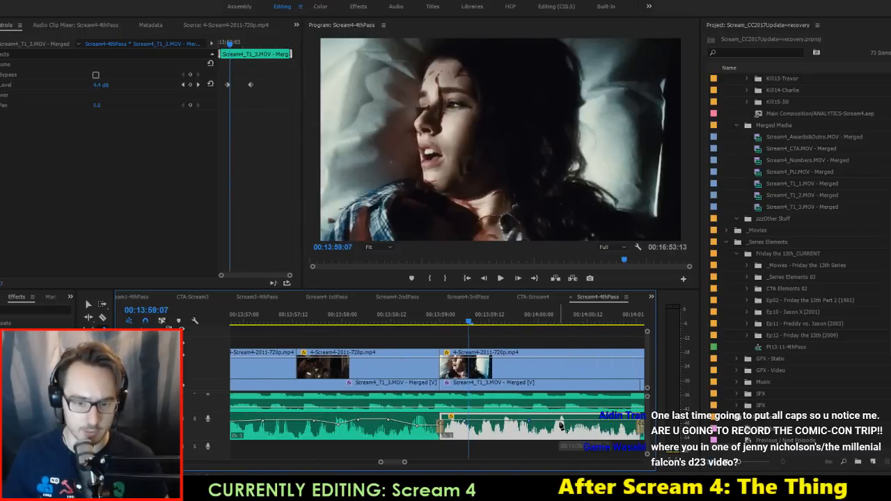
pyautogui.moveTo(573, 425); pyautogui.dragTo(573, 420)
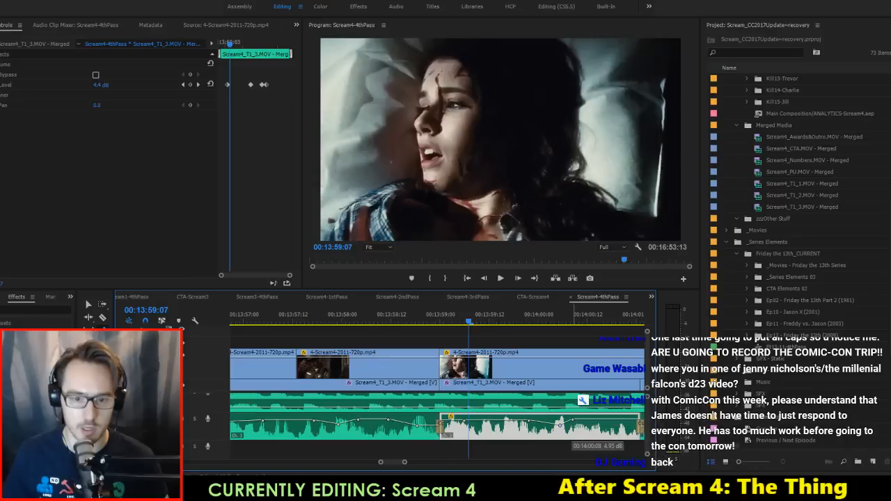
pyautogui.scroll(-2, 554, 425)
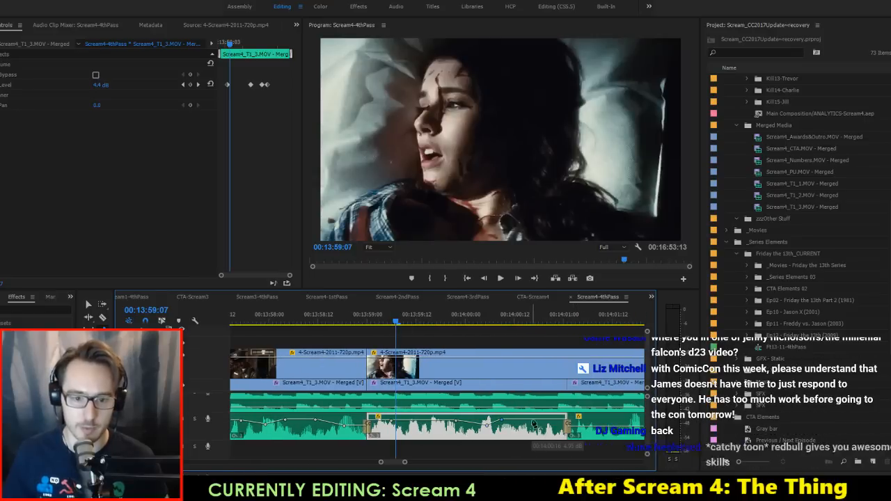
pyautogui.scroll(2, 510, 426)
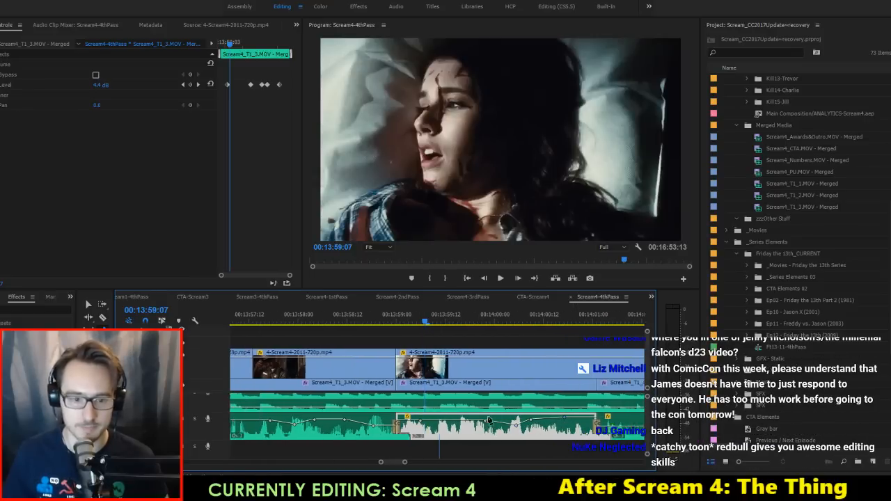
# Step: Play the transition into the newly keyframed voice clip from about 00:13:58:19 to 00:13:59:19
pyautogui.scroll(-3, 510, 426)
pyautogui.click(340, 330)
pyautogui.click(334, 320)
pyautogui.press('space')
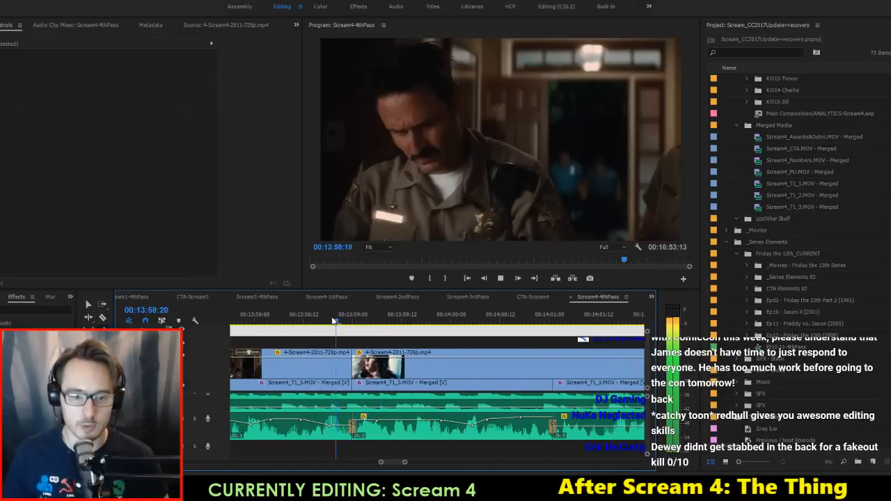
pyautogui.press('space')
# Step: Lower the opening volume keyframes of the voice clip starting at 00:13:59 and replay through to 00:14:01:16
pyautogui.click(380, 426)
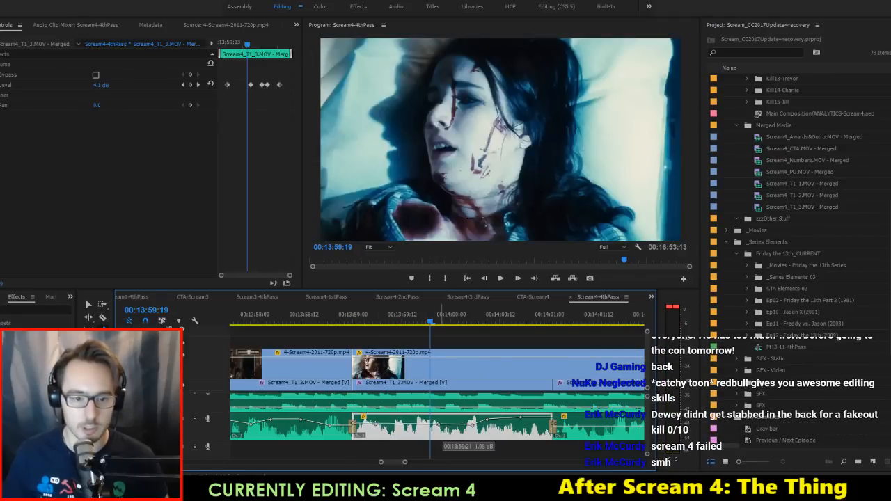
pyautogui.click(328, 314)
pyautogui.press('space')
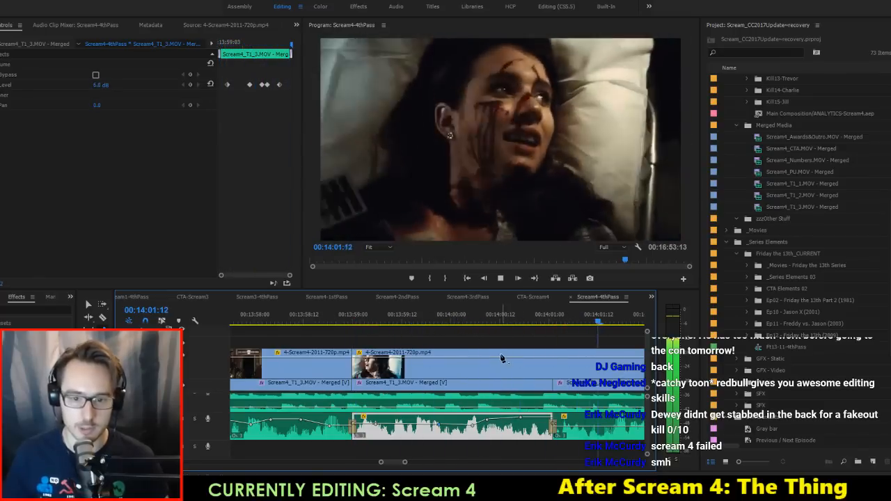
pyautogui.press('space')
# Step: Keyframe the next voice clip's volume from about 00:14:01:12 to its ending, with dips near 00:14:01:16 and 00:14:02:11, and save the project
pyautogui.scroll(-2, 498, 387)
pyautogui.click(489, 431)
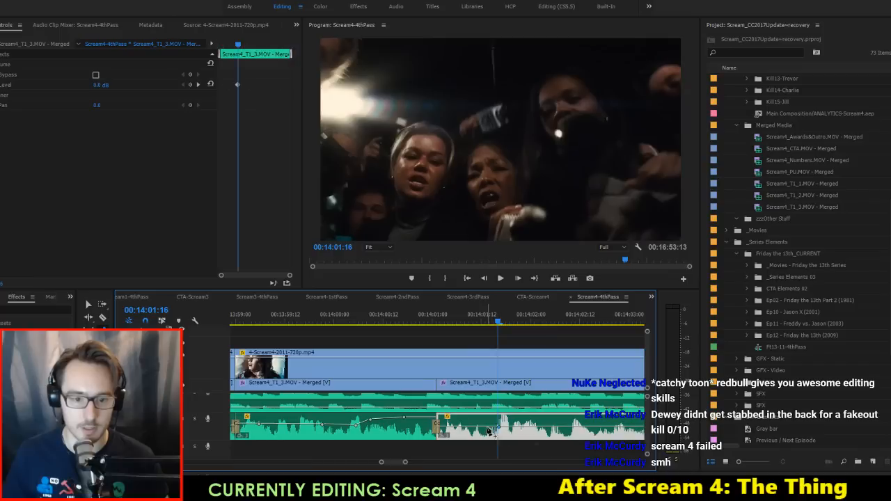
pyautogui.moveTo(486, 422); pyautogui.dragTo(519, 424)
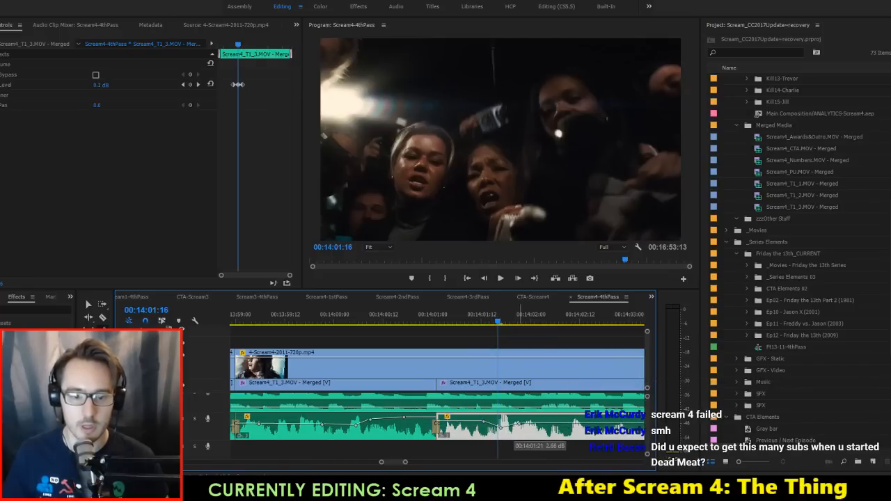
pyautogui.scroll(-2, 515, 429)
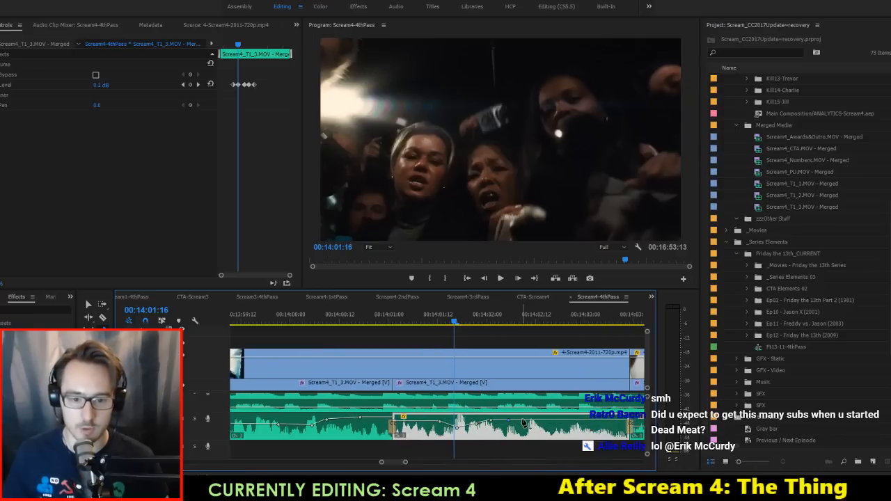
pyautogui.keyDown('ctrl'); pyautogui.click(531, 424); pyautogui.keyUp('ctrl')
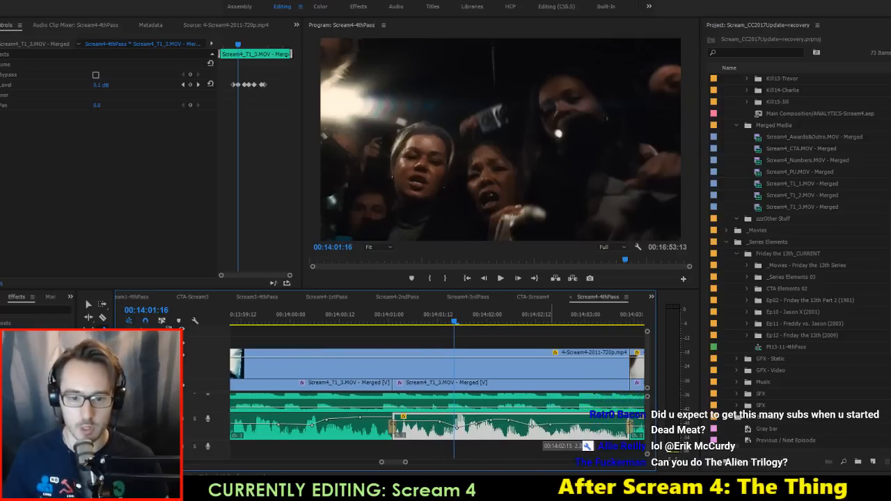
pyautogui.hotkey('ctrl', 's')
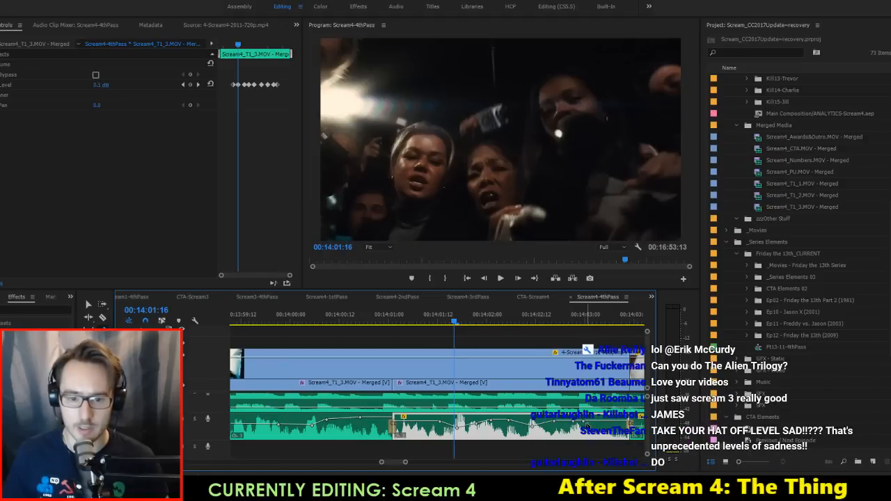
# Step: Replay the newly keyframed voice clip from about 00:14:00:16 and on into the next clip at 00:14:04:05
pyautogui.scroll(-1, 589, 419)
pyautogui.scroll(3, 589, 420)
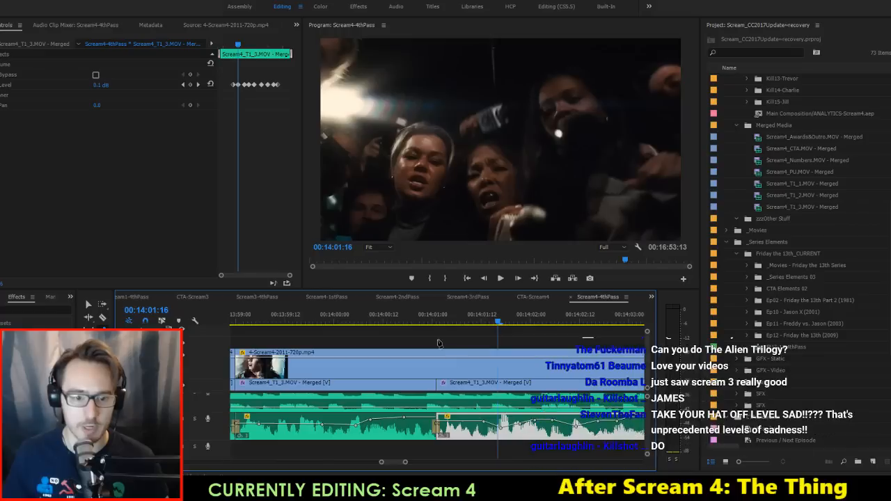
pyautogui.click(401, 319)
pyautogui.press('space')
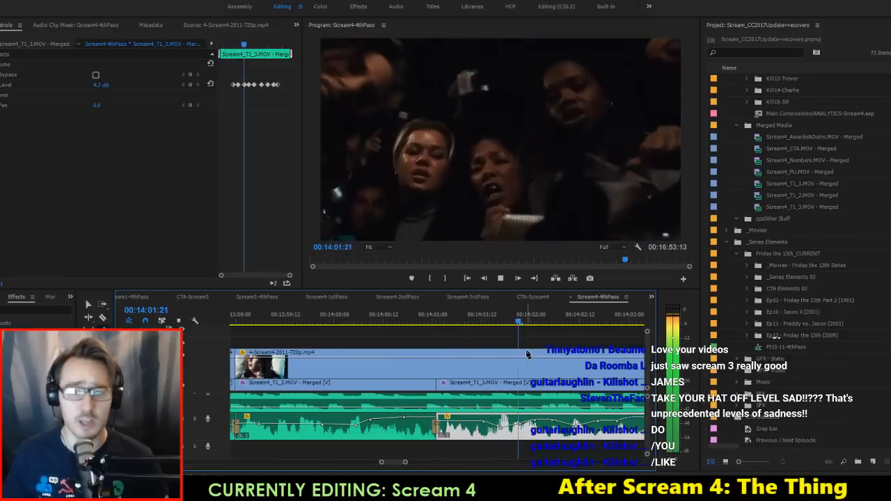
pyautogui.scroll(-1, 533, 353)
pyautogui.scroll(-2, 532, 353)
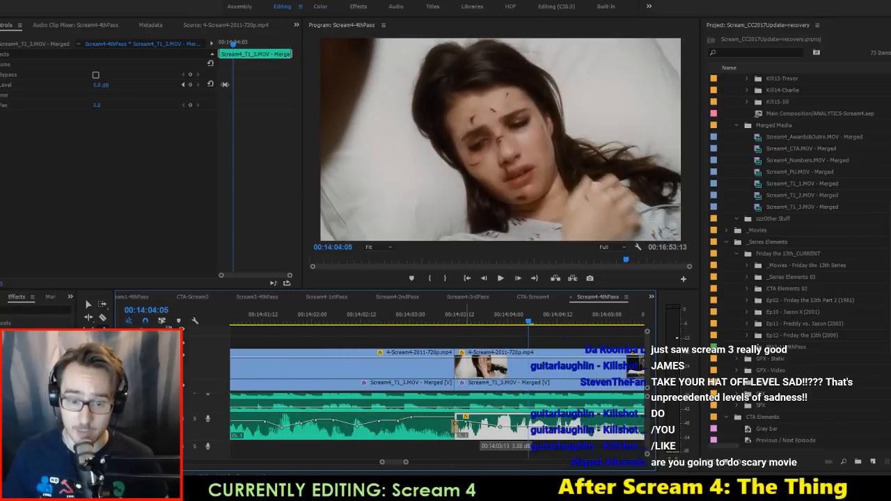
# Step: Keyframe the volume of the voice clip starting at about 00:14:03:11, alternating dips and raises through to about 00:14:06:19
pyautogui.moveTo(536, 427); pyautogui.dragTo(537, 422)
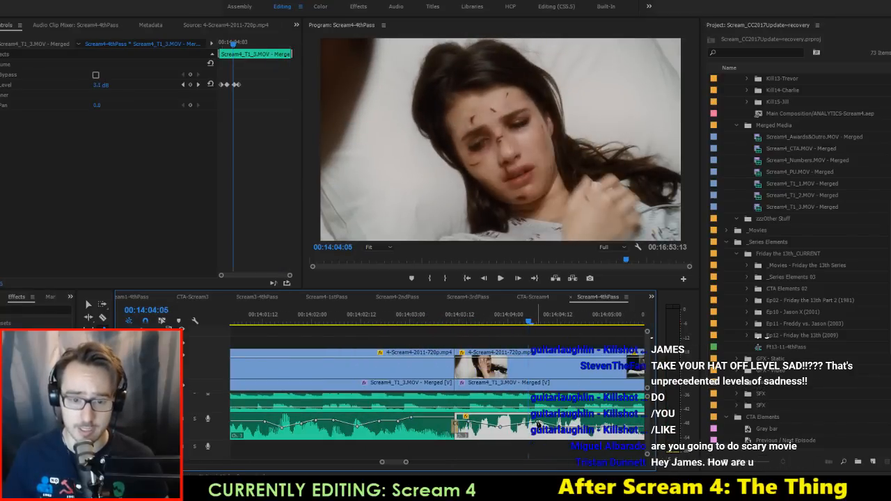
pyautogui.scroll(-2, 538, 429)
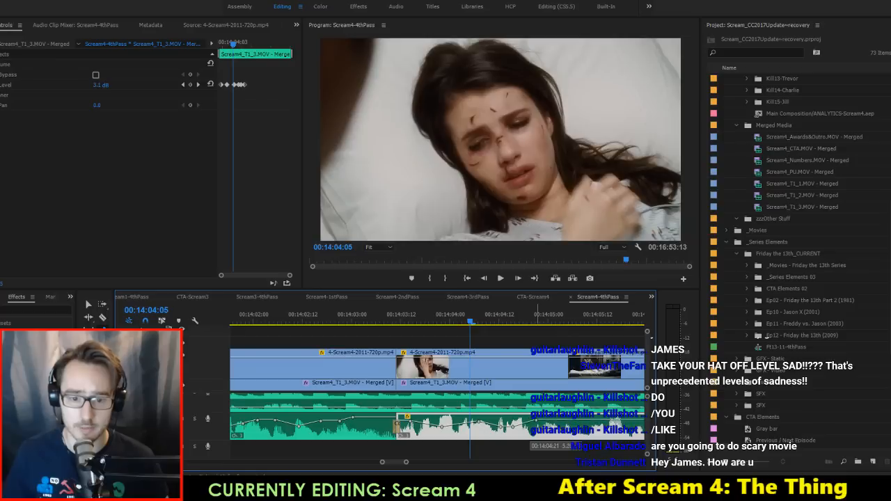
pyautogui.scroll(-2, 538, 424)
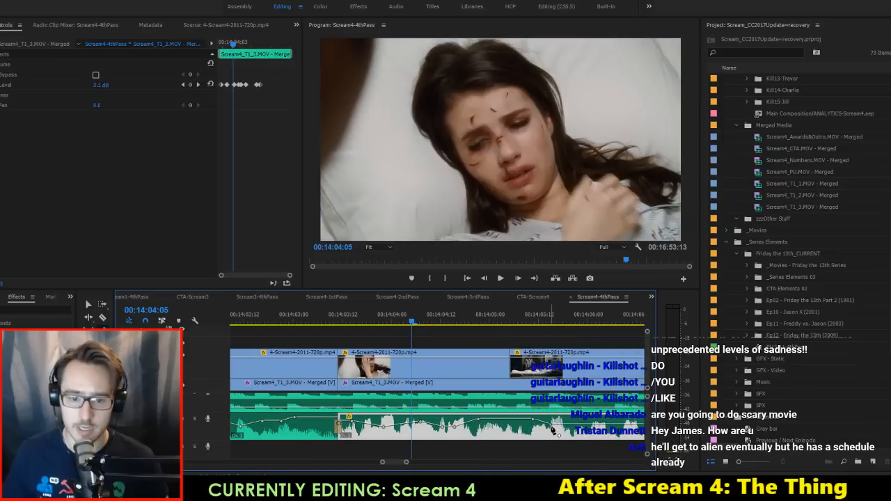
pyautogui.scroll(-2, 553, 429)
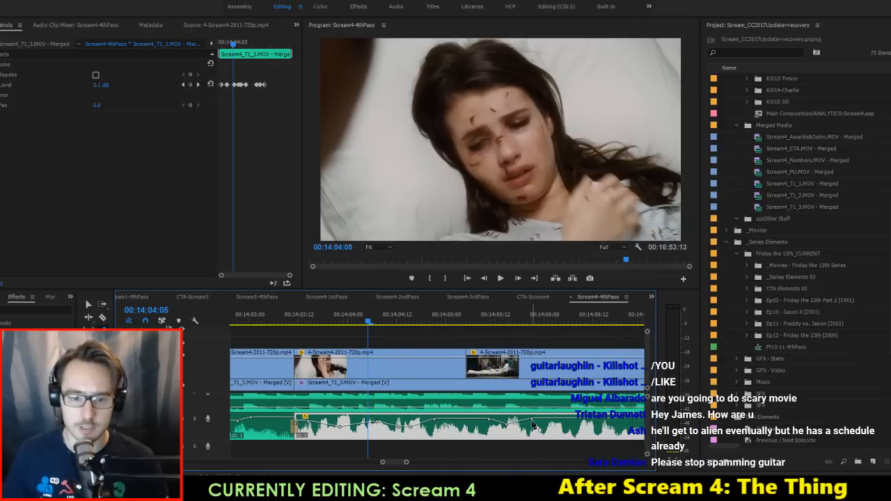
pyautogui.moveTo(512, 425); pyautogui.dragTo(519, 424)
pyautogui.scroll(-3, 553, 426)
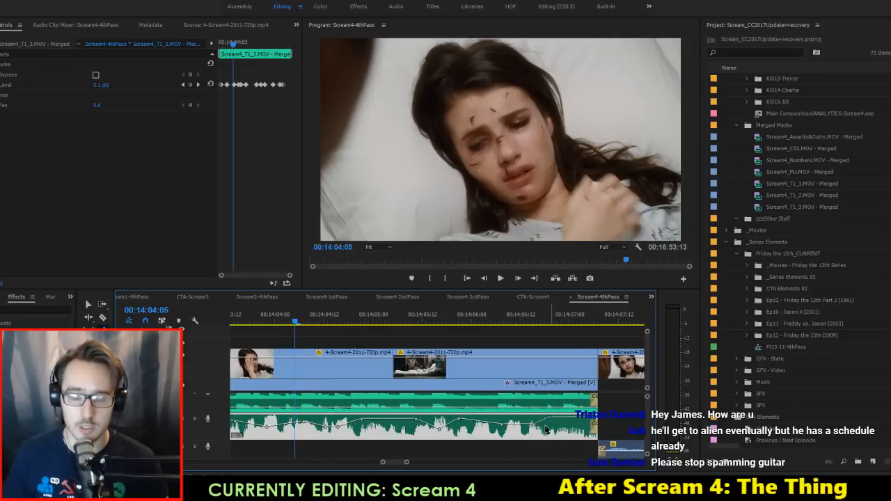
# Step: Replay the keyframed voice clip and continue into the film clip audio until about 00:14:07:17
pyautogui.scroll(4, 396, 393)
pyautogui.click(287, 324)
pyautogui.press('space')
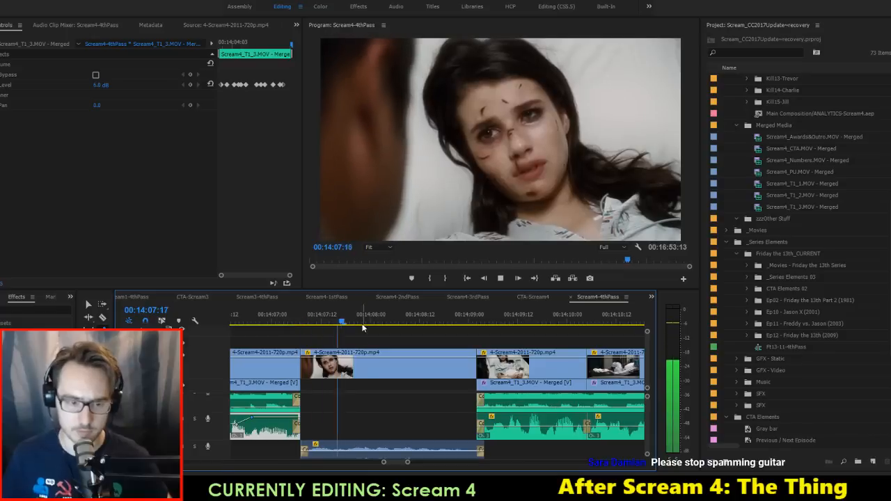
pyautogui.press('space')
# Step: Extend the start of the film clip's audio about two frames earlier and play its opening from about 00:14:06:22
pyautogui.moveTo(303, 444); pyautogui.dragTo(293, 446)
pyautogui.click(264, 316)
pyautogui.press('space')
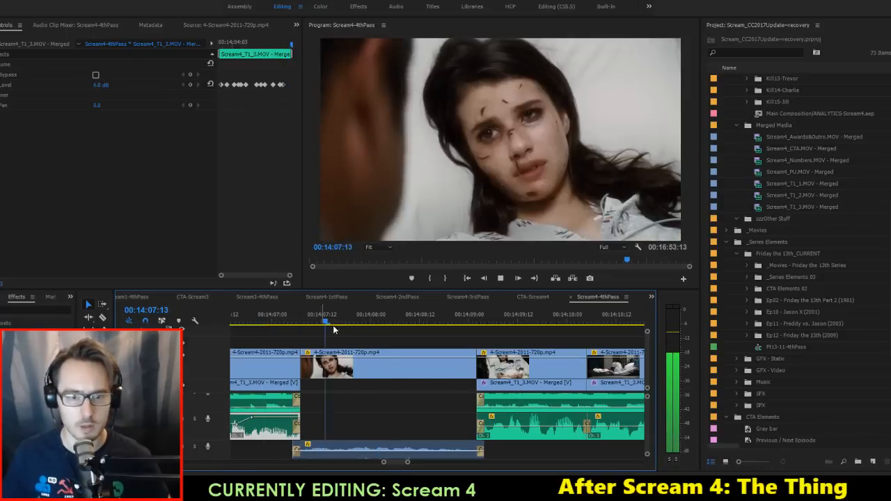
# Step: Raise the audio gain of the film clip between about 00:14:07:05 and 00:14:09:02 and save the project
pyautogui.click(419, 447)
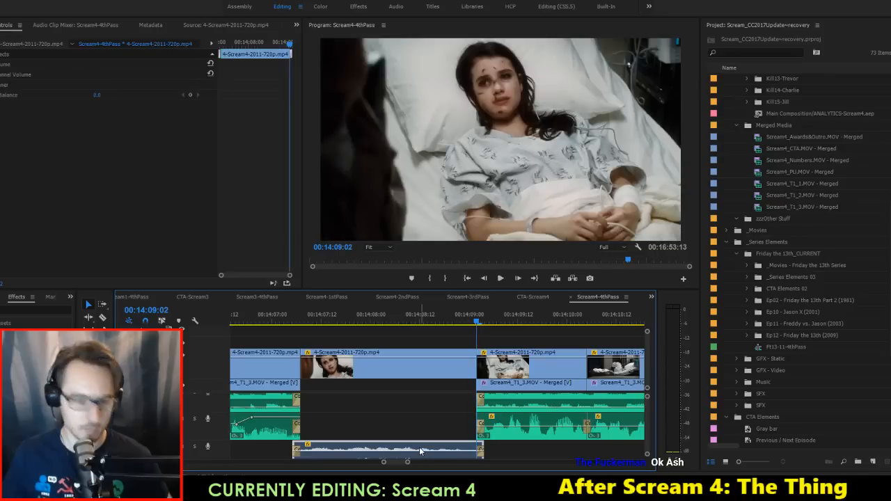
pyautogui.press('g')
pyautogui.press('Return')
pyautogui.hotkey('ctrl', 's')
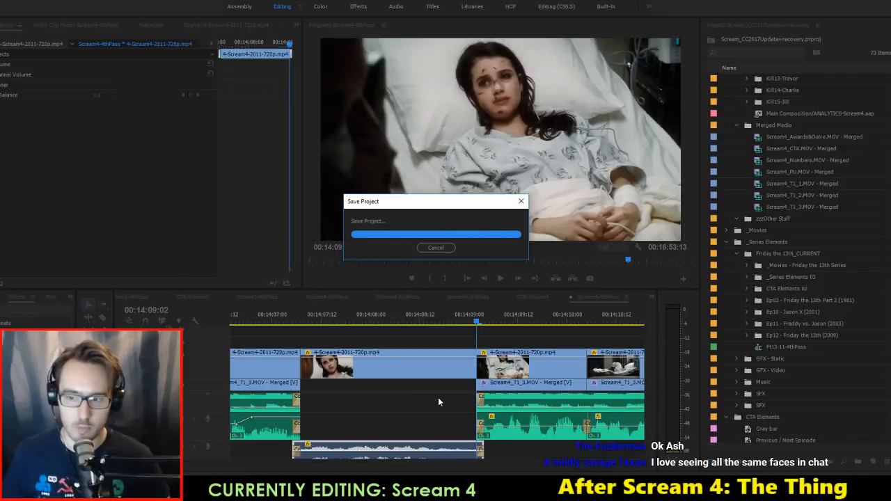
# Step: Play the film clip from about 00:14:07, raise its audio gain again and replay it into the following voice clips
pyautogui.scroll(1, 486, 410)
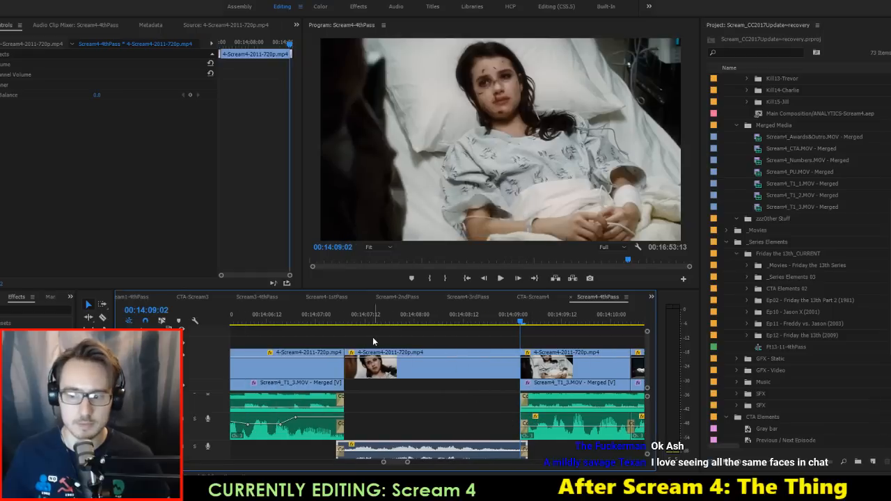
pyautogui.click(295, 324)
pyautogui.press('space')
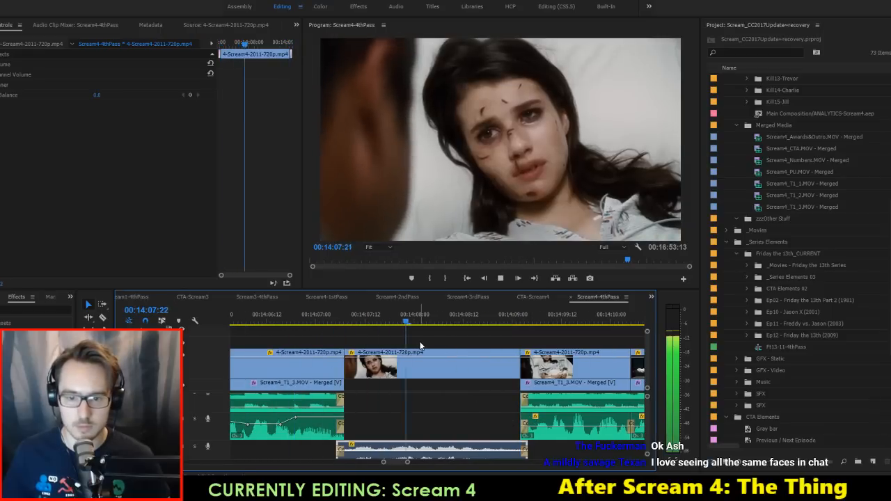
pyautogui.press('space')
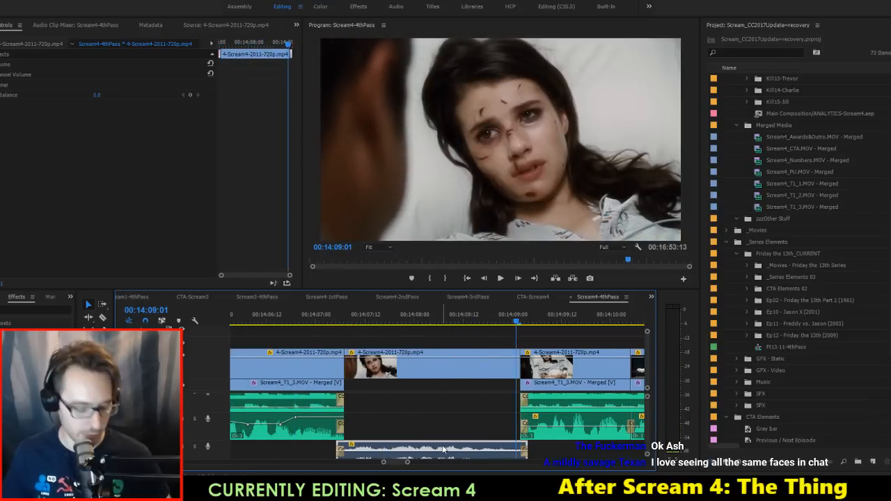
pyautogui.press('g')
pyautogui.press('Return')
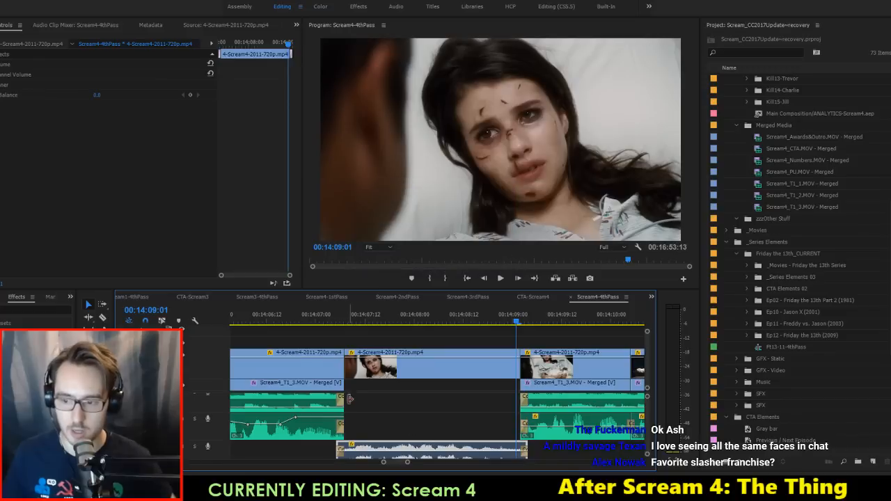
pyautogui.click(292, 320)
pyautogui.press('space')
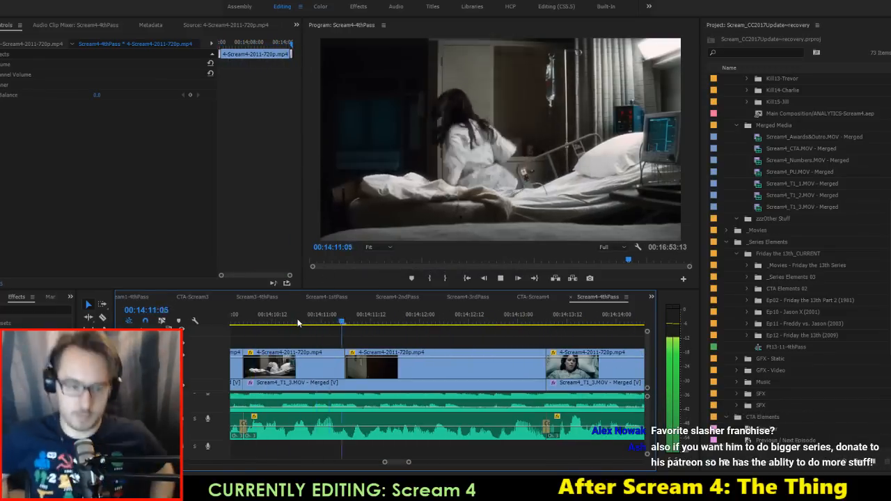
pyautogui.press('space')
# Step: Keyframe a volume dip at about 00:14:09:16 in the voice clip starting at 00:14:09:02 and play it back
pyautogui.press('Up')
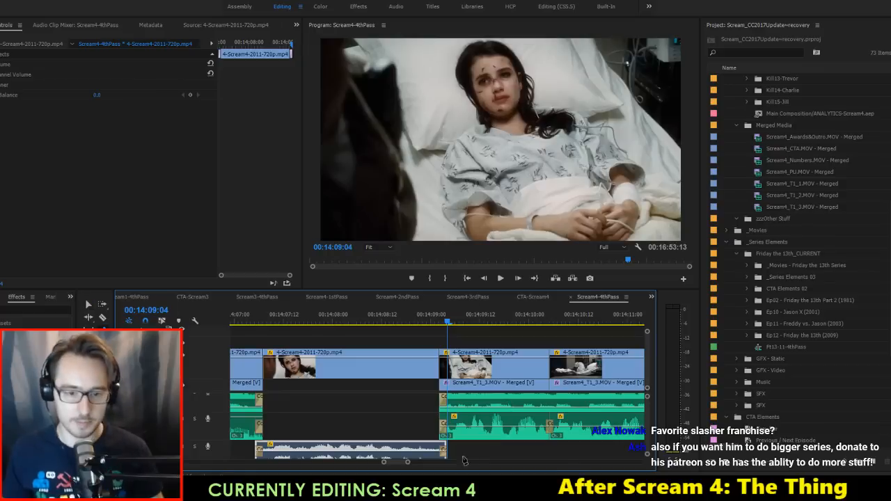
pyautogui.click(483, 426)
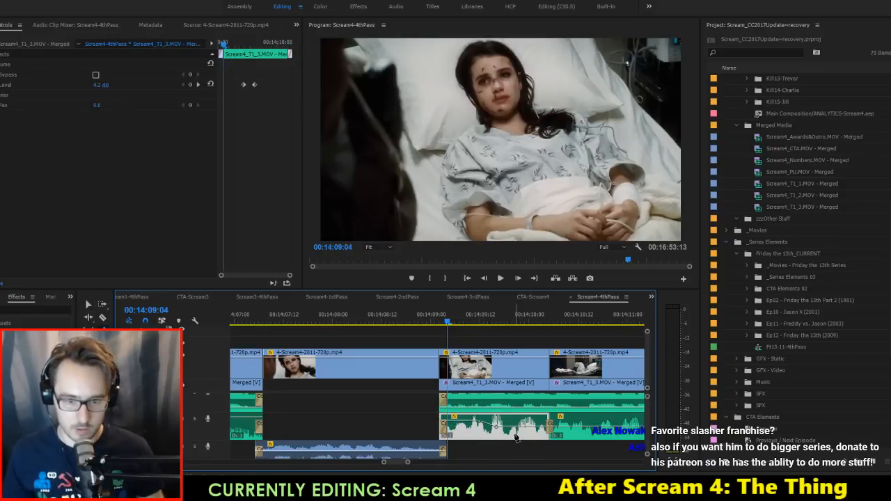
pyautogui.scroll(-3, 521, 421)
pyautogui.click(351, 312)
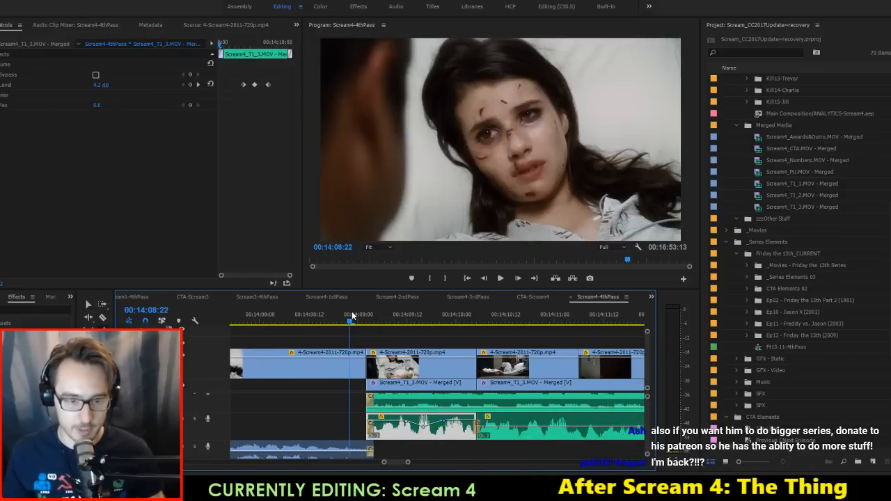
pyautogui.press('space')
pyautogui.scroll(-1, 526, 386)
pyautogui.scroll(-1, 525, 386)
pyautogui.press('space')
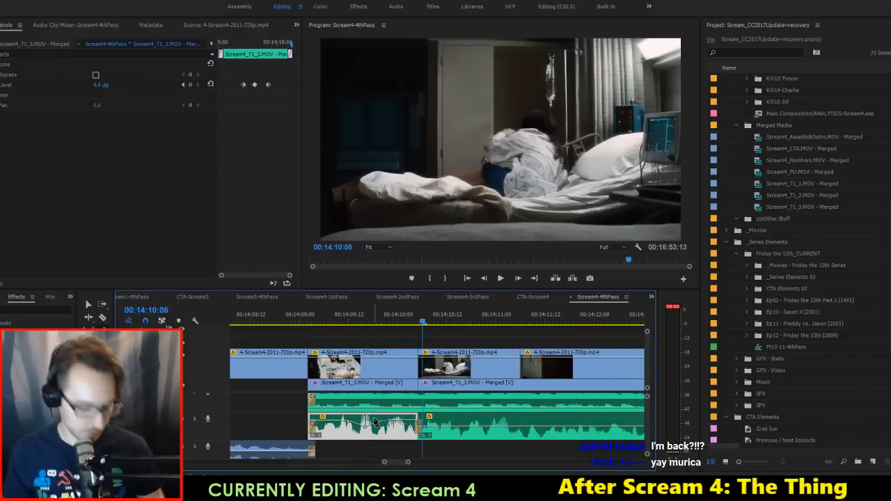
# Step: Lower the audio gain of the voice clip starting at 00:14:09:02 by 2 dB and replay until about 00:14:10:21
pyautogui.write('g-2')
pyautogui.press('Return')
pyautogui.press('Up')
pyautogui.press('Up')
pyautogui.press('space')
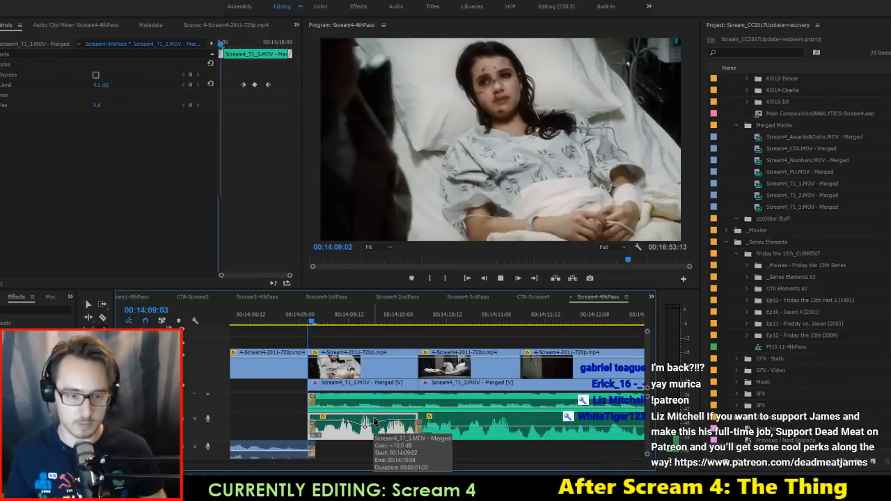
pyautogui.scroll(-1, 446, 428)
pyautogui.press('space')
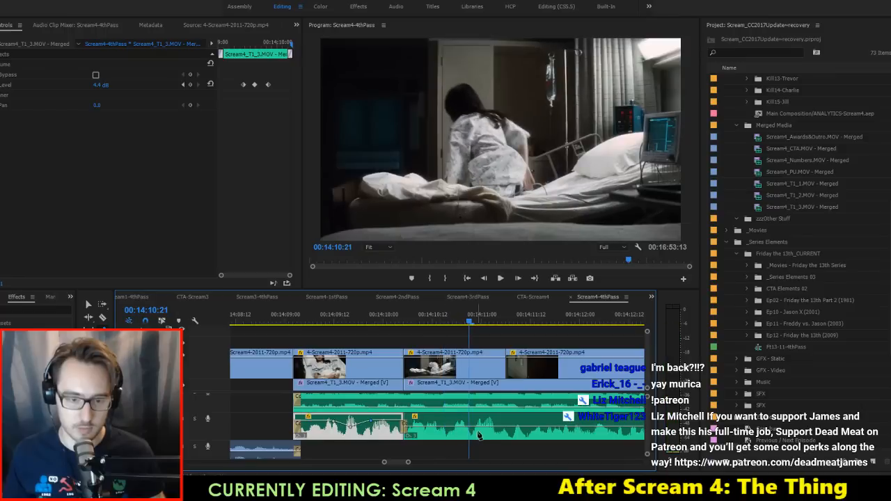
# Step: Keyframe a volume dip at about 00:14:11:01 in the next voice clip and play back from 00:14:09:23
pyautogui.click(477, 434)
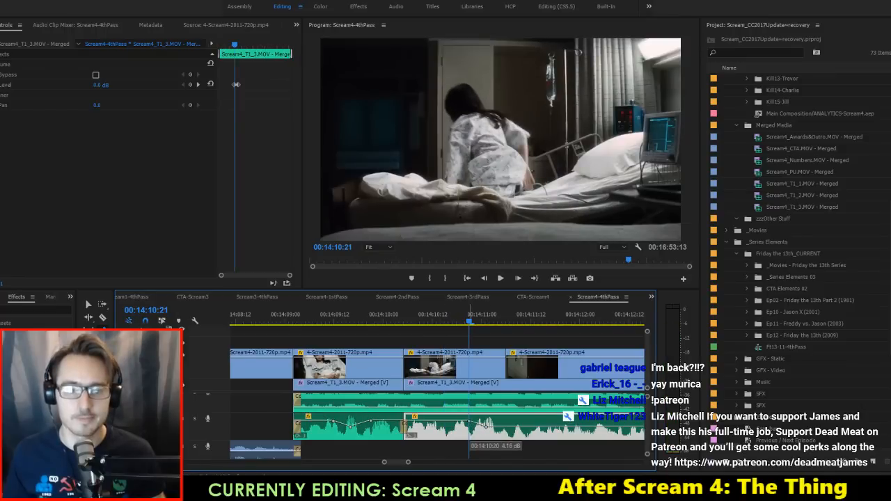
pyautogui.click(379, 319)
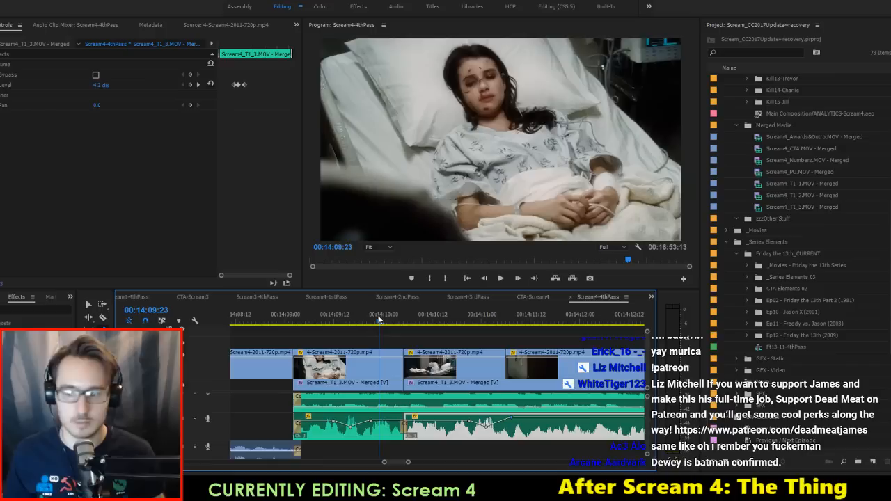
pyautogui.press('space')
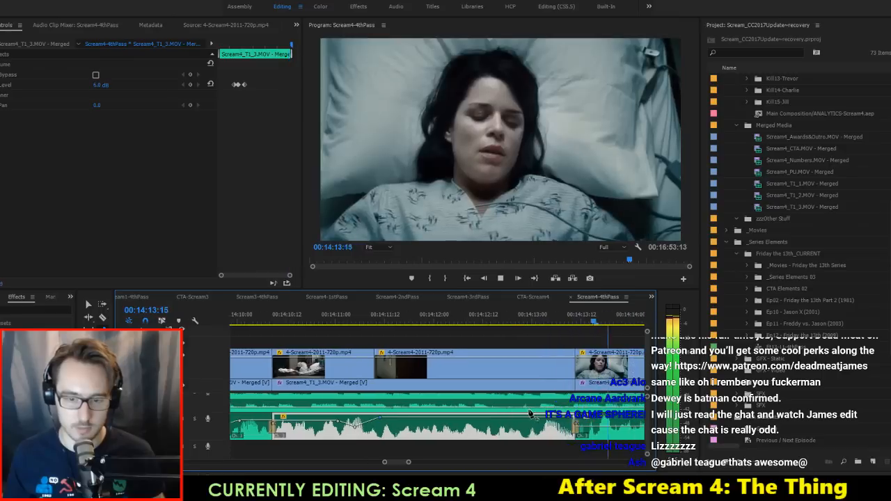
pyautogui.press('space')
# Step: Keyframe the volume of the voice clip starting at about 00:14:13:07, alternating dips and raises through to its end
pyautogui.click(479, 430)
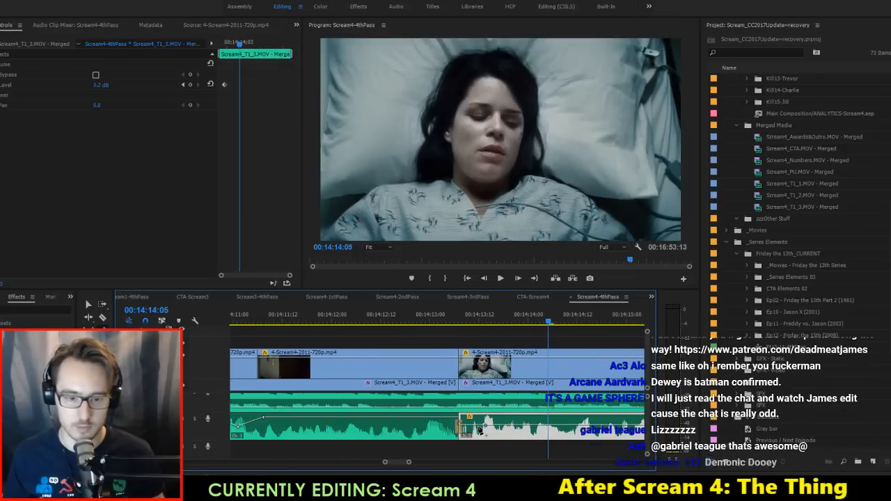
pyautogui.moveTo(477, 426); pyautogui.dragTo(476, 421)
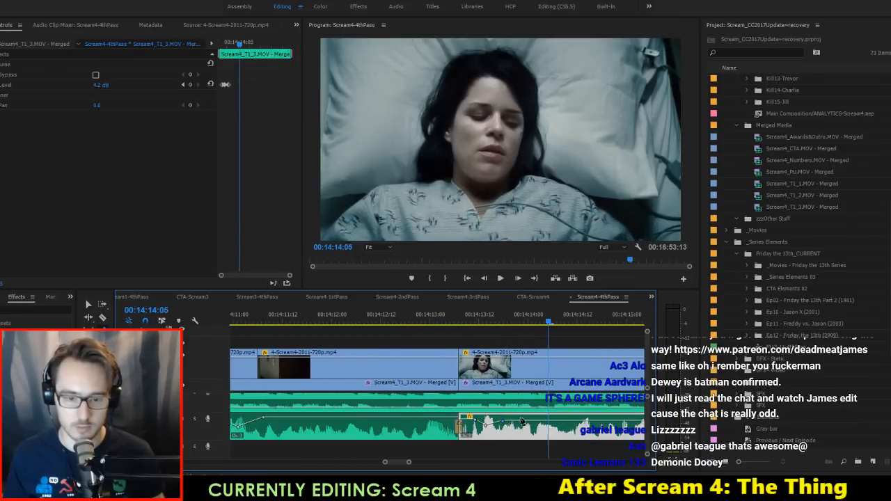
pyautogui.scroll(-3, 521, 420)
pyautogui.moveTo(446, 421); pyautogui.dragTo(490, 424)
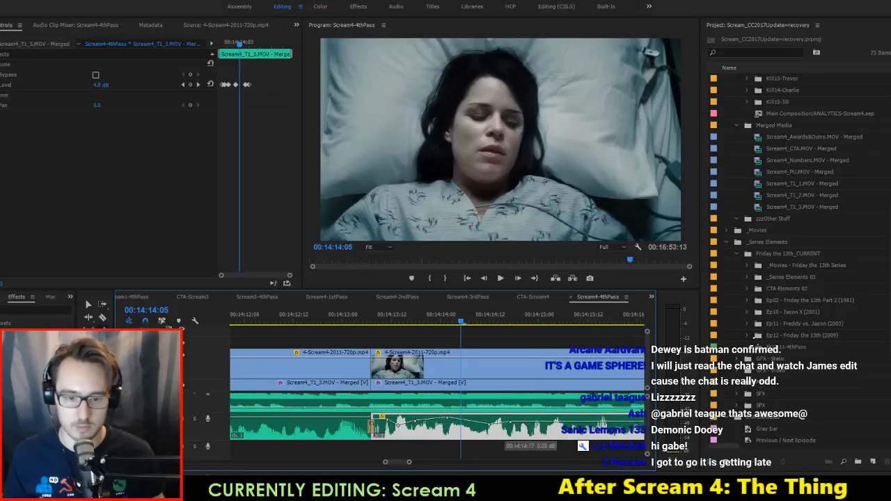
pyautogui.scroll(-2, 489, 425)
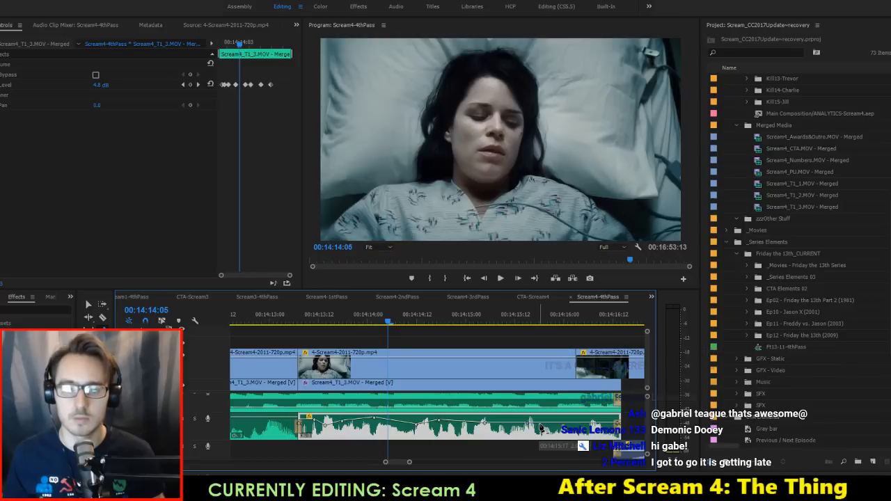
pyautogui.scroll(-1, 558, 416)
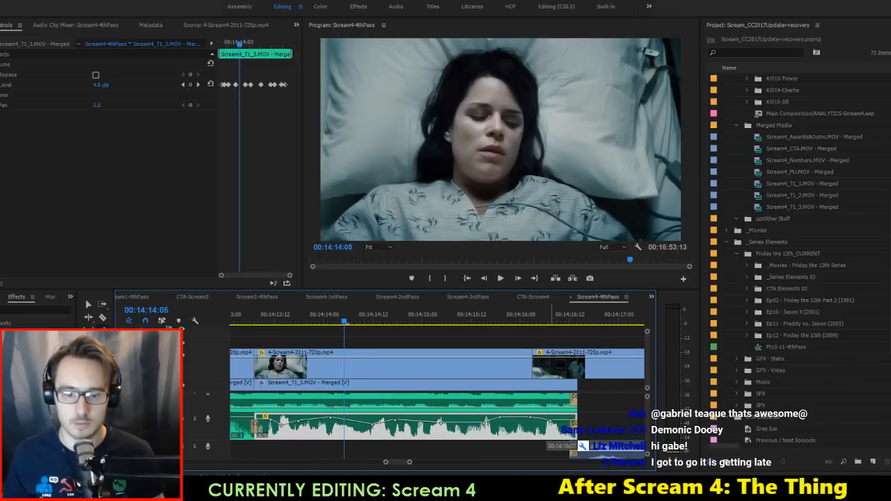
pyautogui.scroll(3, 568, 417)
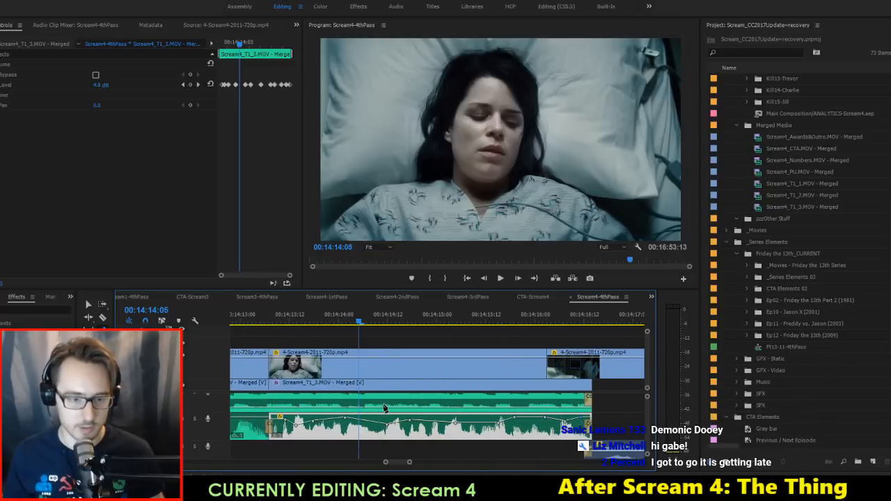
# Step: Replay the newly keyframed voice clip and continue into the film clip audio until about 00:14:19:00
pyautogui.click(329, 323)
pyautogui.press('space')
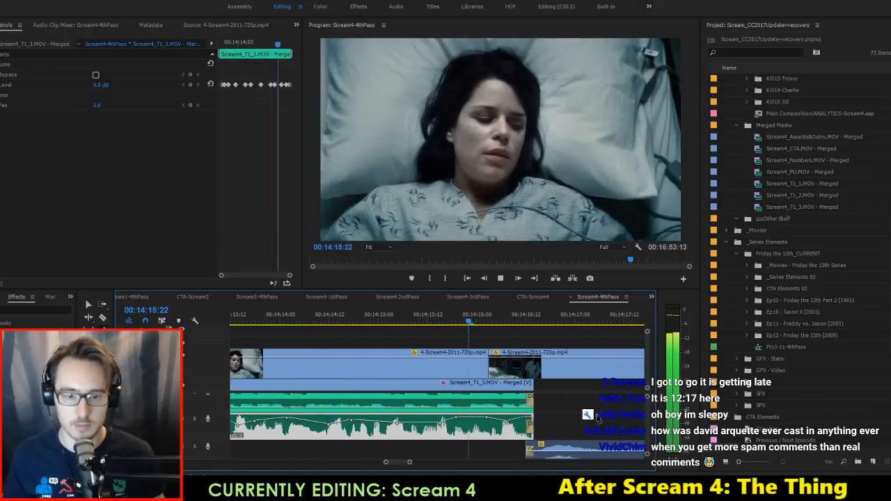
pyautogui.scroll(-2, 526, 405)
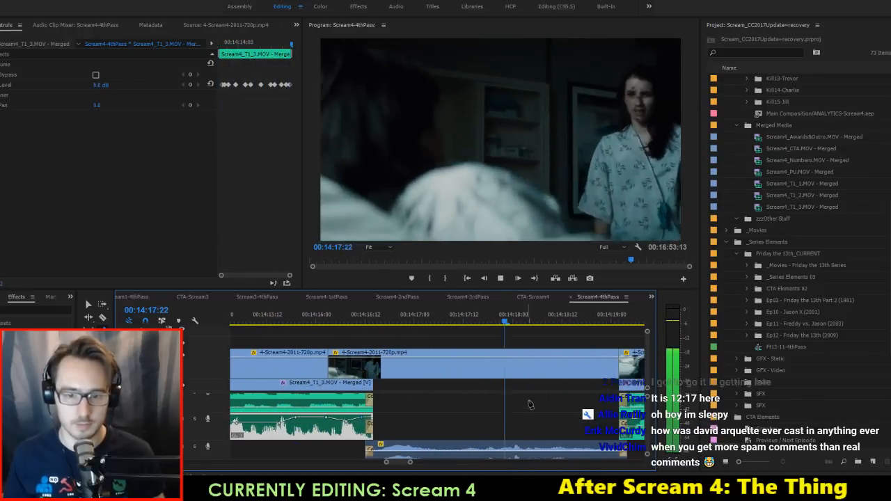
pyautogui.press('v')
pyautogui.press('space')
# Step: Raise the audio gain of the film clip between about 00:14:16:12 and 00:14:19:03 and replay it
pyautogui.click(481, 447)
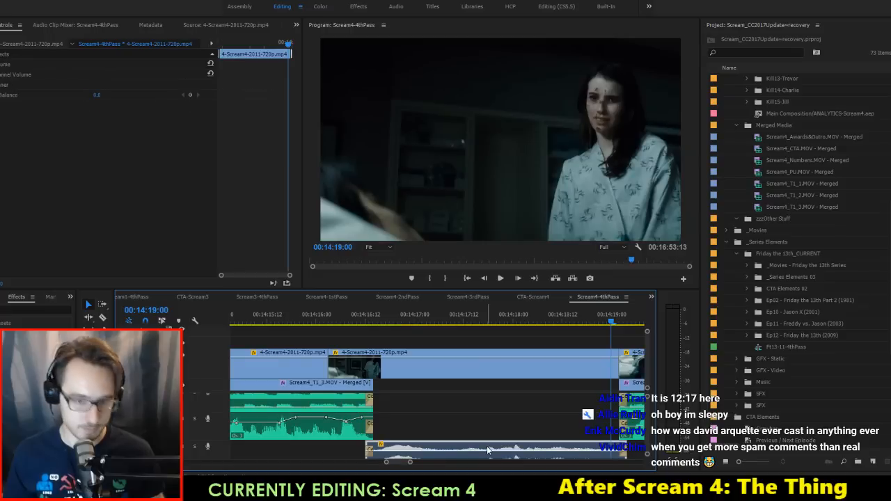
pyautogui.press('g')
pyautogui.press('Return')
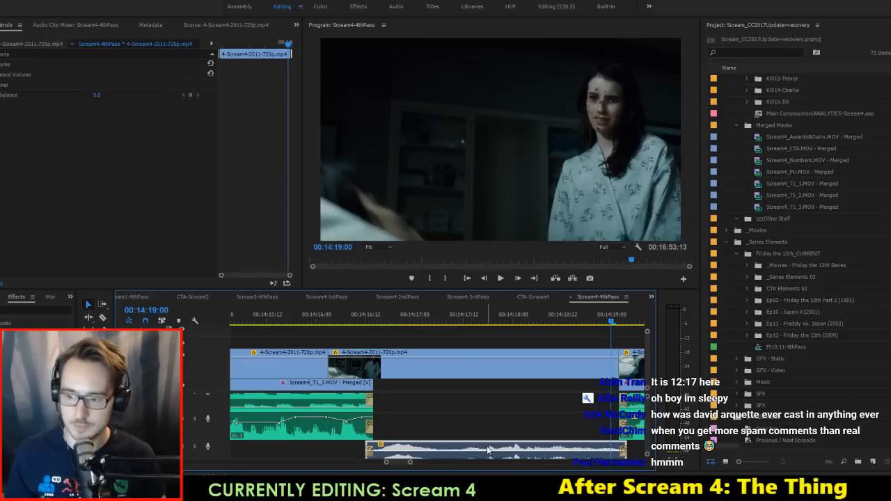
pyautogui.click(335, 320)
pyautogui.press('space')
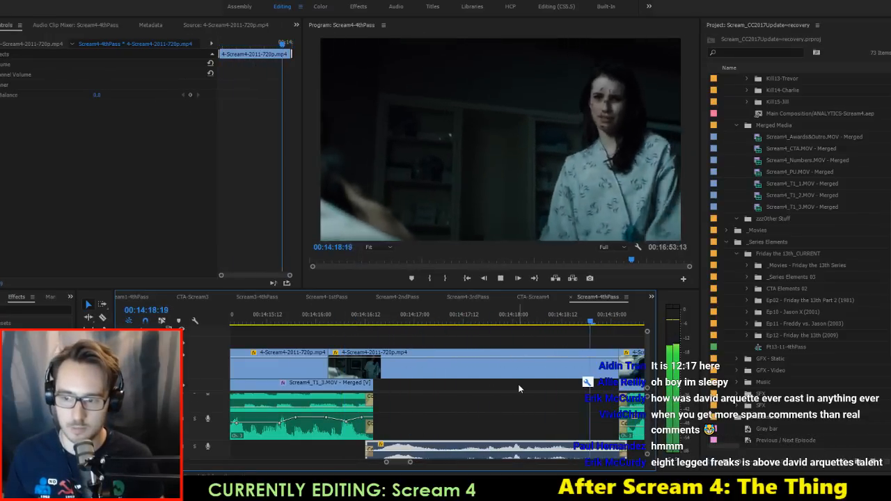
pyautogui.press('space')
# Step: Raise the audio gain of the voice clip starting at 00:14:19:02 by 4 dB and play its opening
pyautogui.scroll(4, 290, 383)
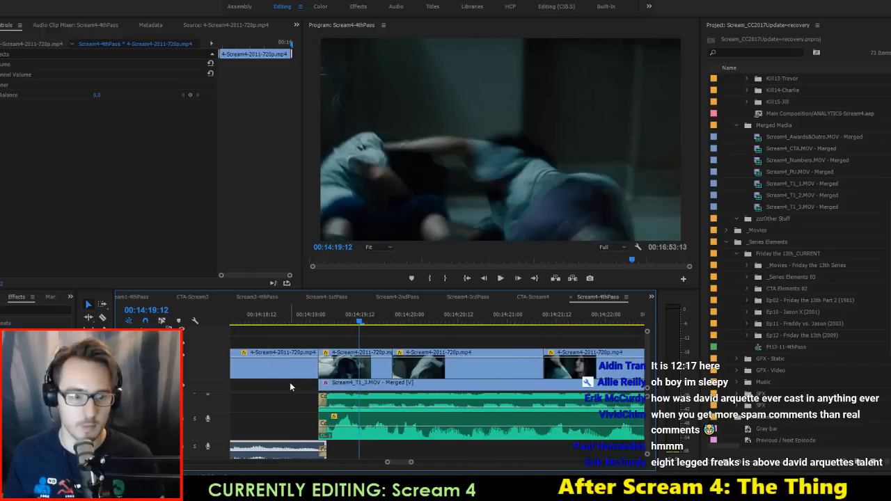
pyautogui.click(431, 417)
pyautogui.scroll(-3, 432, 418)
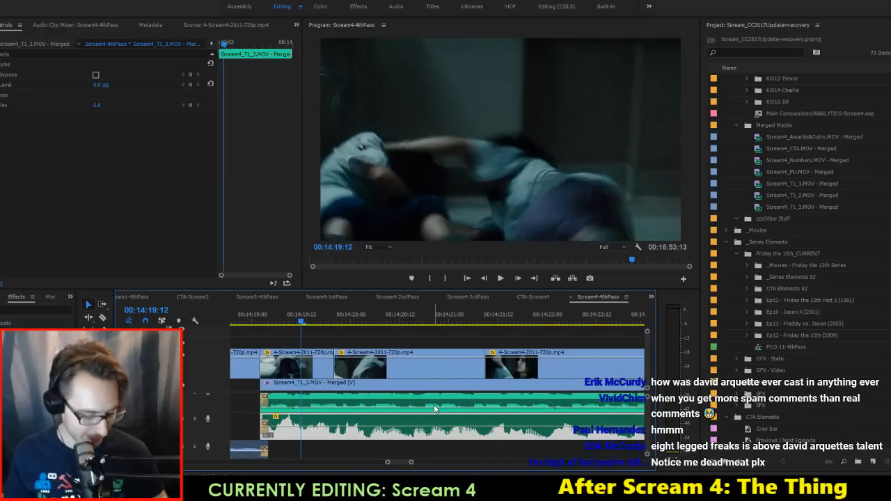
pyautogui.write('g4')
pyautogui.press('Return')
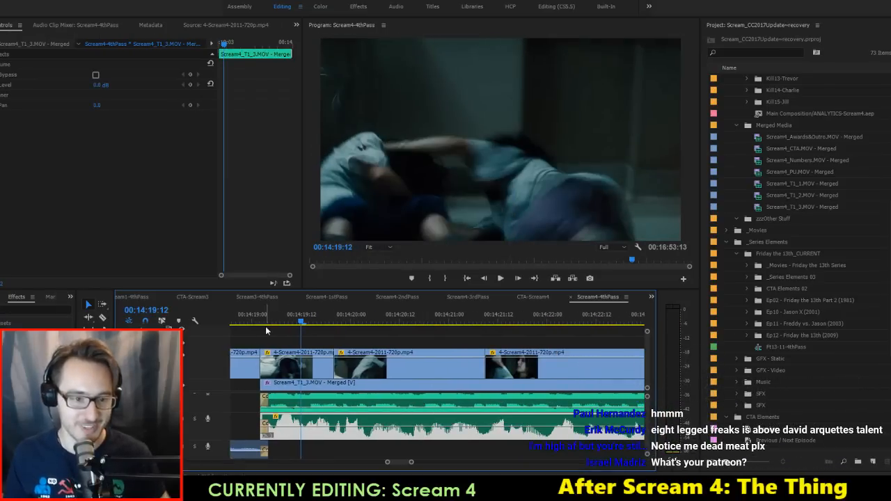
pyautogui.click(245, 312)
pyautogui.press('space')
pyautogui.press('space')
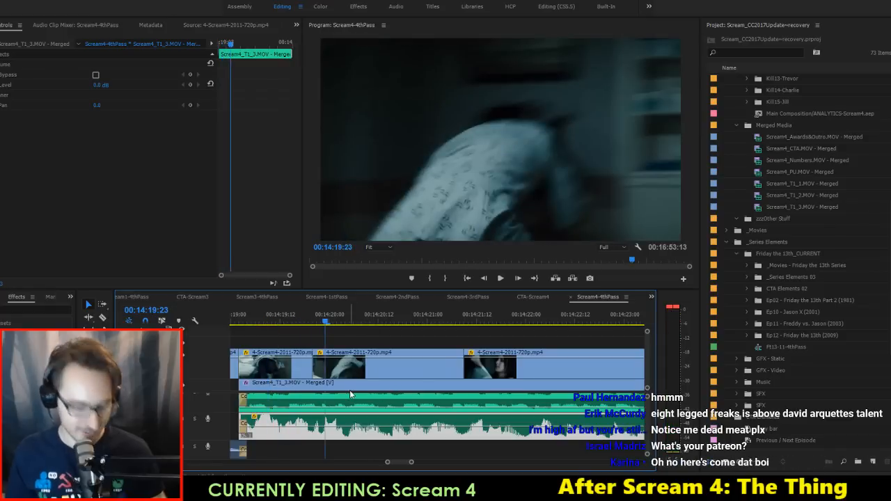
# Step: Keyframe the voice clip's opening down at about 00:14:19:07, rising back by about 00:14:19:21, and replay that passage
pyautogui.scroll(2, 350, 395)
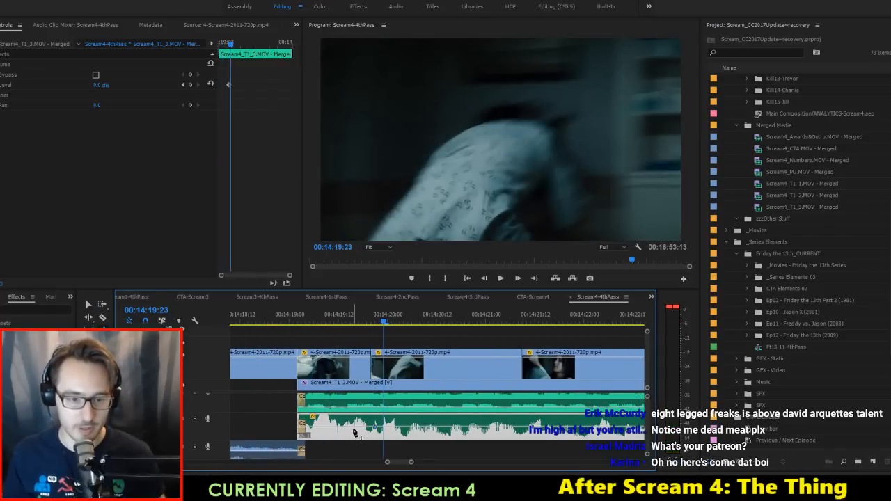
pyautogui.click(273, 318)
pyautogui.press('space')
pyautogui.press('space')
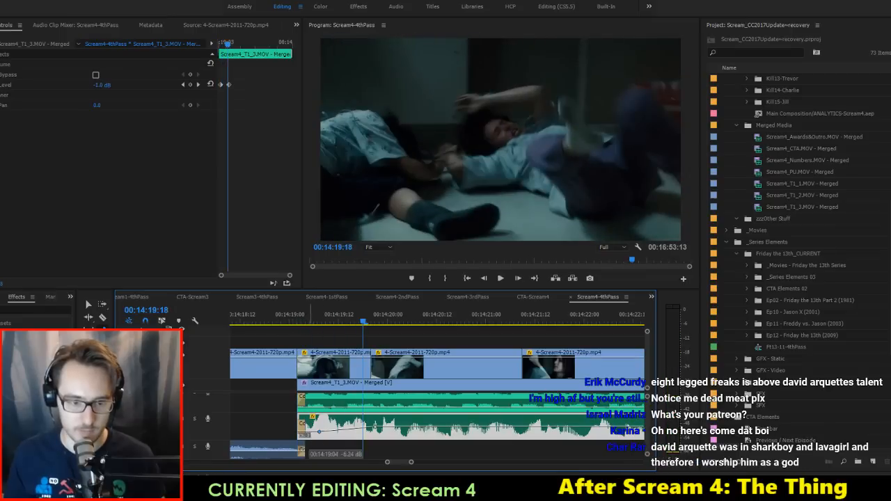
pyautogui.click(267, 317)
pyautogui.press('space')
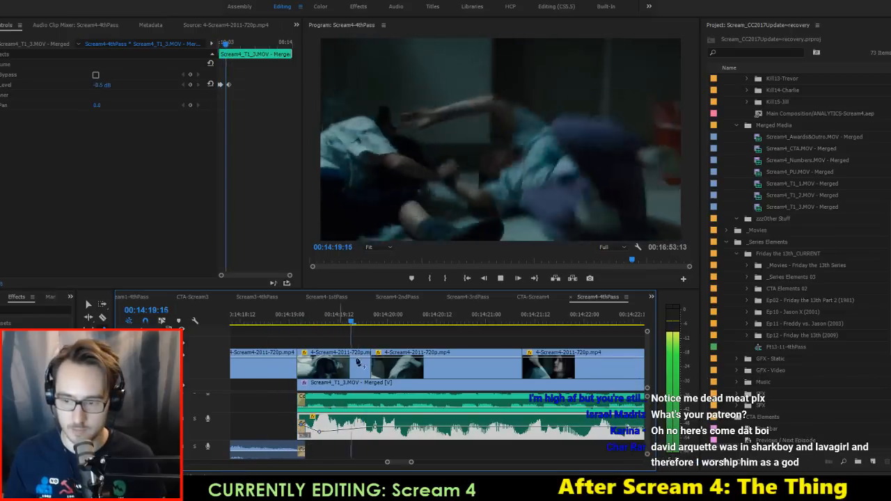
pyautogui.press('space')
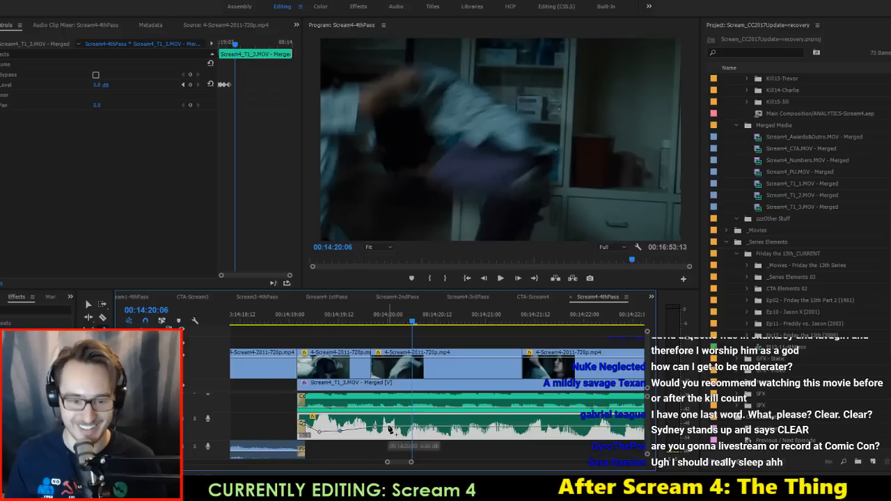
# Step: Keyframe the voice clip's volume up to 5.2 dB from shortly after 00:14:20:00, replaying the passage to judge the level
pyautogui.moveTo(390, 428); pyautogui.dragTo(403, 425)
pyautogui.click(269, 315)
pyautogui.press('space')
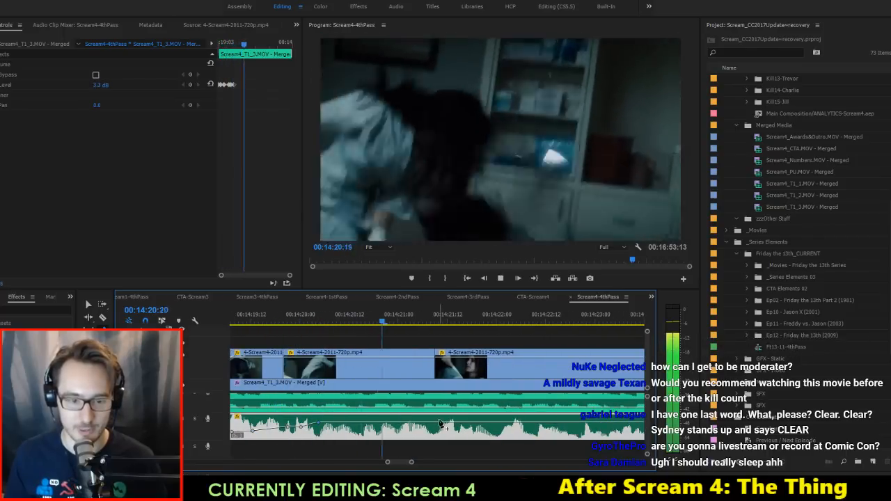
pyautogui.press('space')
pyautogui.moveTo(335, 423); pyautogui.dragTo(336, 419)
pyautogui.scroll(-2, 344, 422)
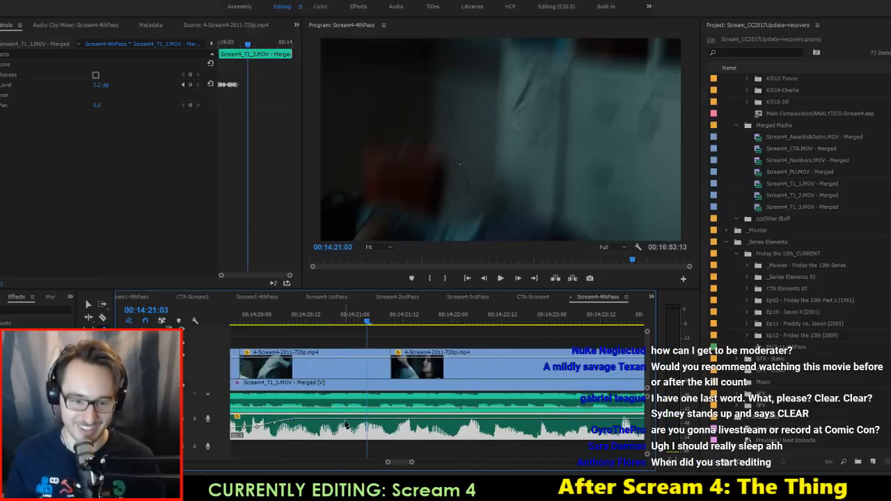
# Step: Keyframe dips into the voice clip's volume near 00:14:21:11, 00:14:22:04, 00:14:22:21 and 00:14:23:18, and save the project
pyautogui.moveTo(394, 420); pyautogui.dragTo(400, 422)
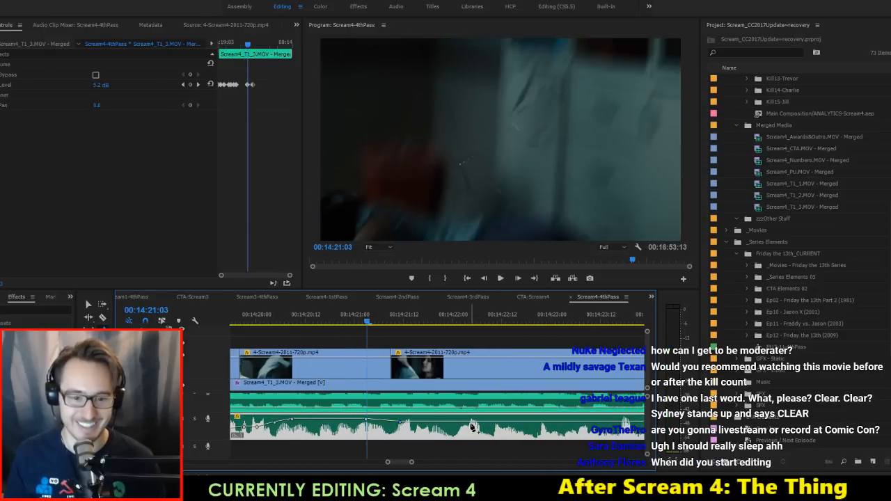
pyautogui.scroll(-3, 432, 424)
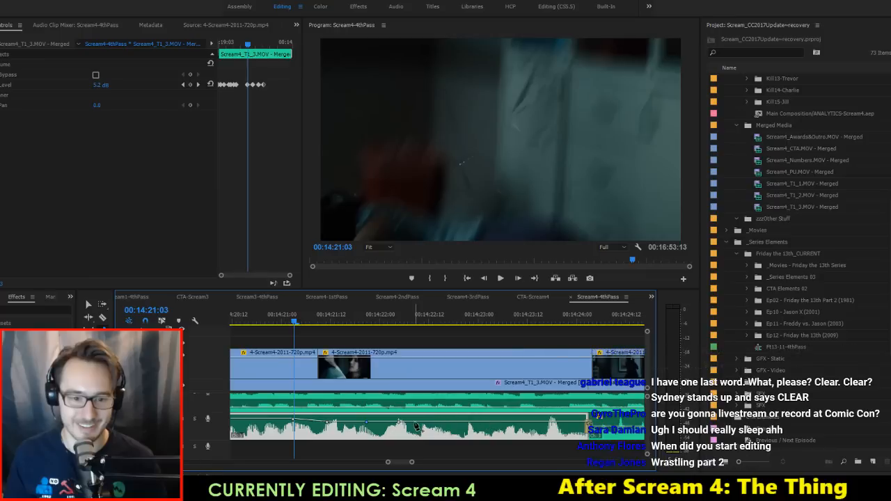
pyautogui.moveTo(430, 422); pyautogui.dragTo(498, 417)
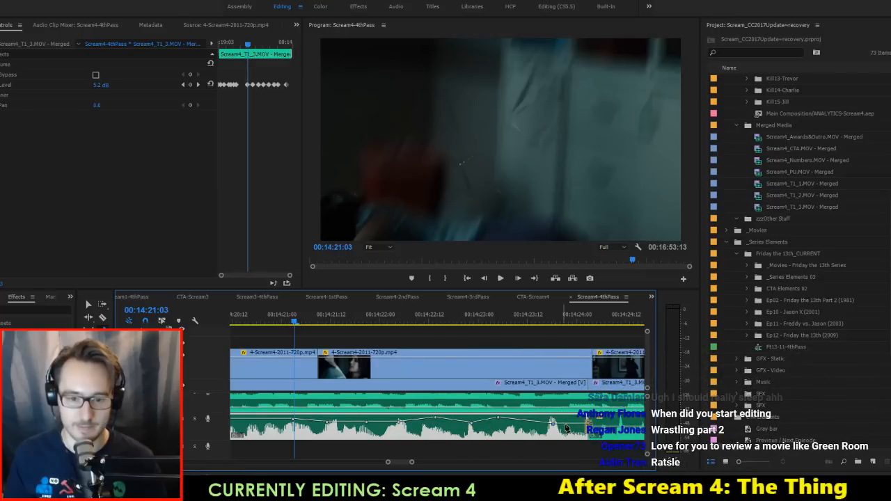
pyautogui.scroll(8, 412, 427)
pyautogui.scroll(4, 414, 427)
pyautogui.hotkey('ctrl', 's')
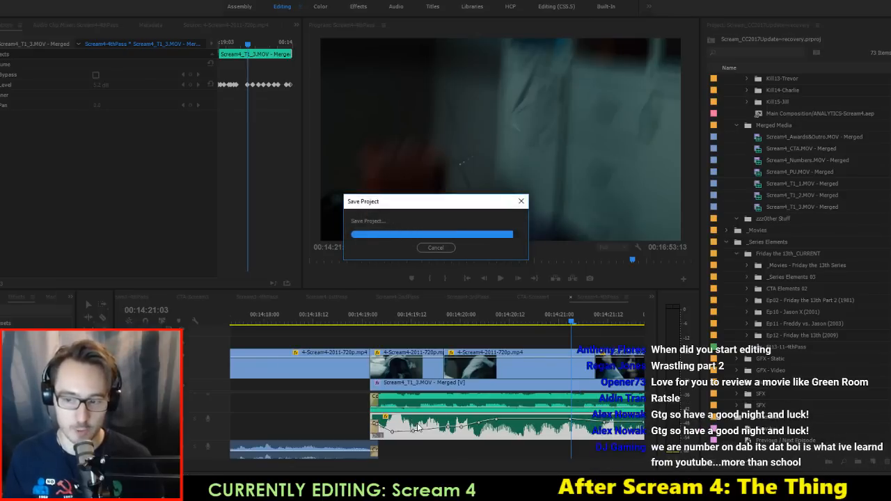
# Step: Replay the passage from 00:14:18:22 to 00:14:24:13 to judge the keyframed voice levels
pyautogui.click(354, 319)
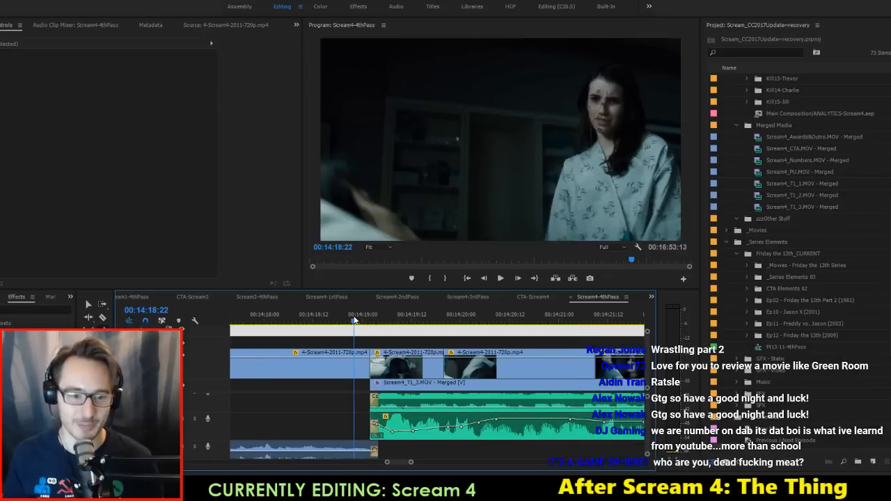
pyautogui.scroll(-3, 422, 344)
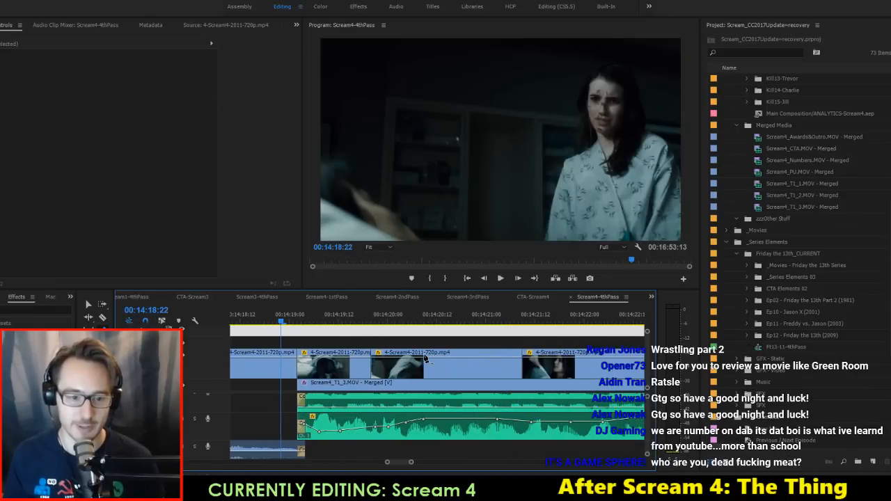
pyautogui.press('space')
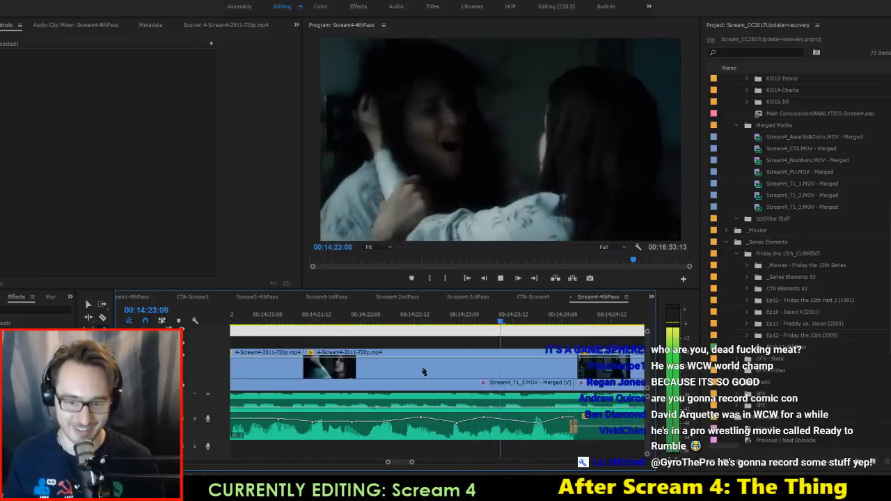
pyautogui.press('space')
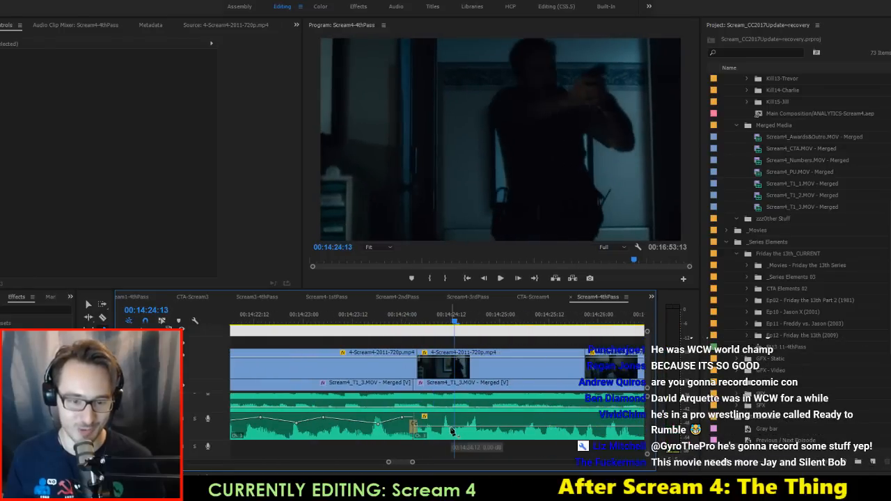
# Step: Keyframe the voice clip starting at about 00:14:24:03, dipping near 00:14:24:13, 00:14:26:20 and 00:14:27:20 and rising in between
pyautogui.click(451, 431)
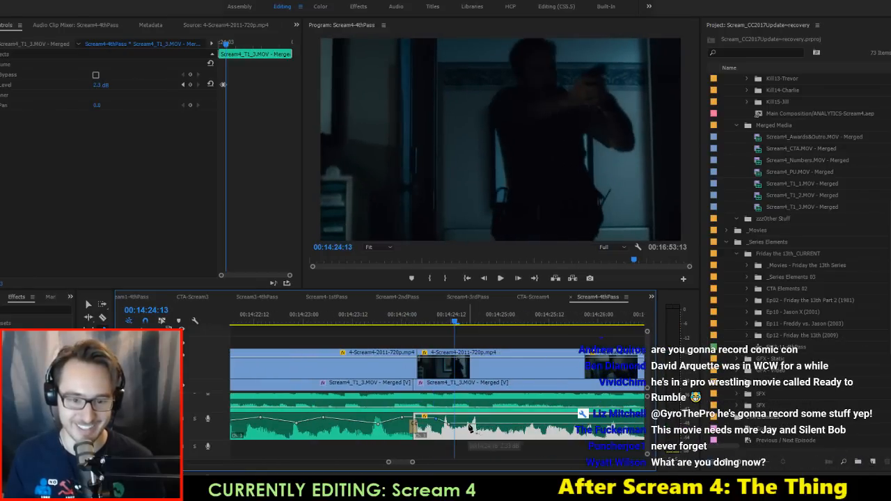
pyautogui.scroll(-3, 472, 426)
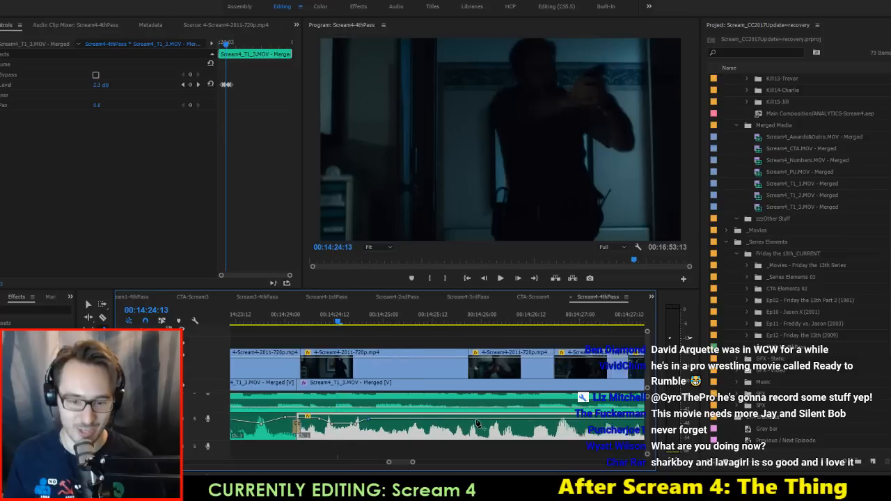
pyautogui.scroll(-1, 477, 423)
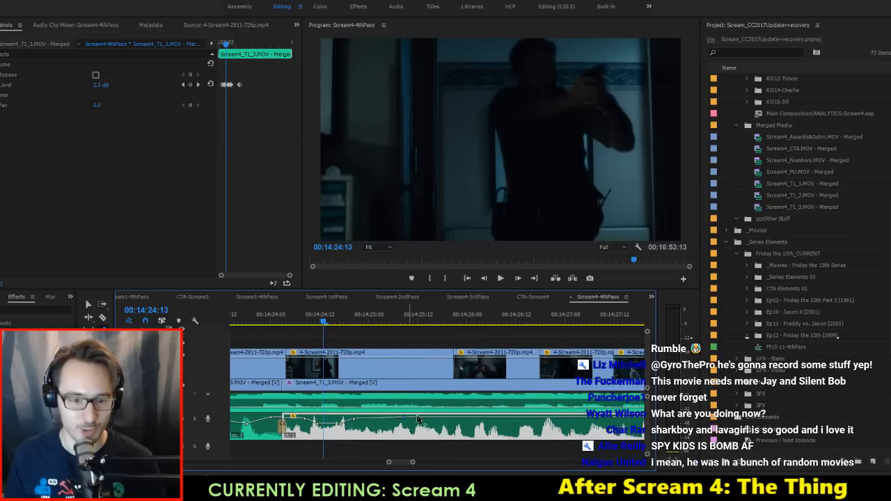
pyautogui.keyDown('ctrl'); pyautogui.click(493, 419); pyautogui.keyUp('ctrl')
pyautogui.keyDown('ctrl'); pyautogui.click(548, 420); pyautogui.keyUp('ctrl')
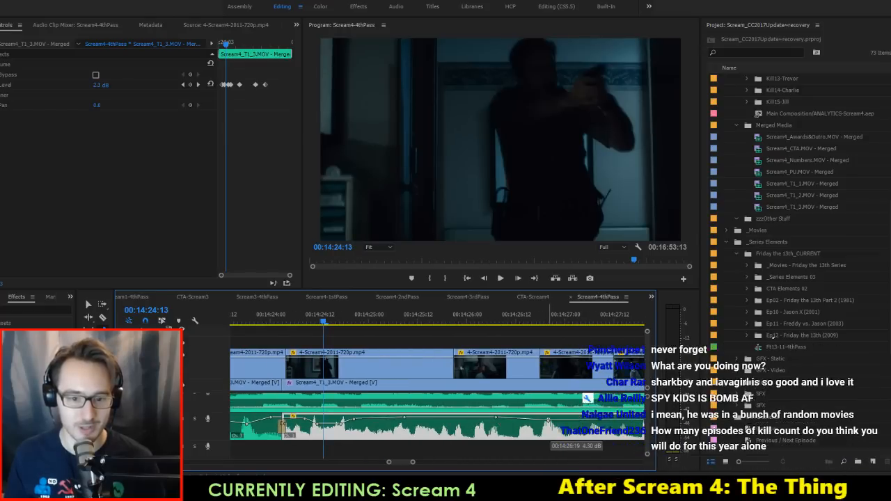
pyautogui.scroll(-2, 548, 429)
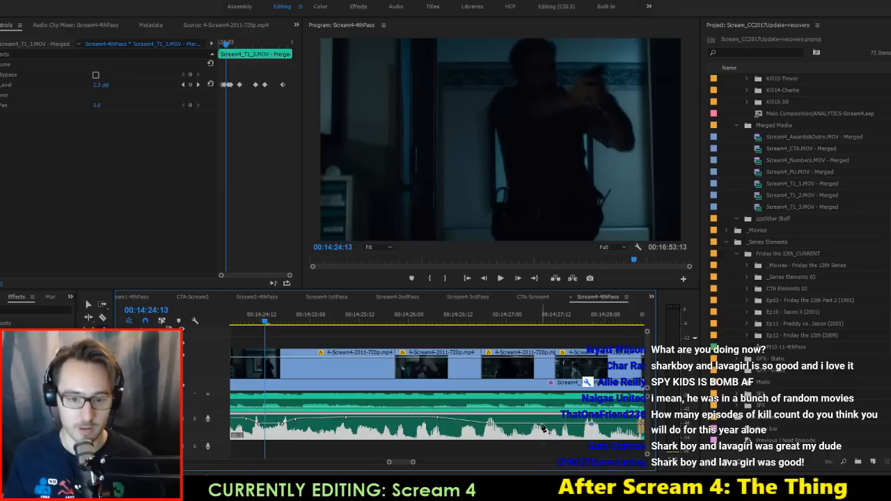
pyautogui.scroll(-2, 560, 423)
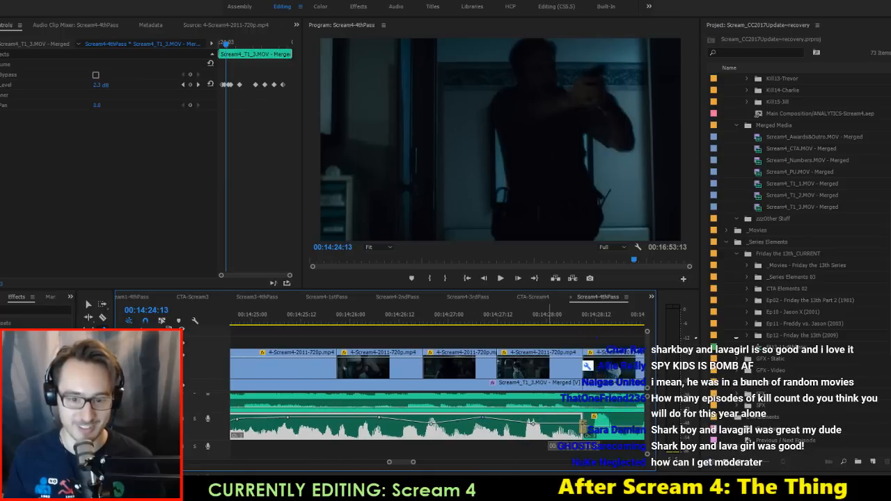
# Step: Replay the voice clip and add a volume keyframe of about 5.1 dB near 00:14:27:01, checking that passage again
pyautogui.scroll(6, 556, 423)
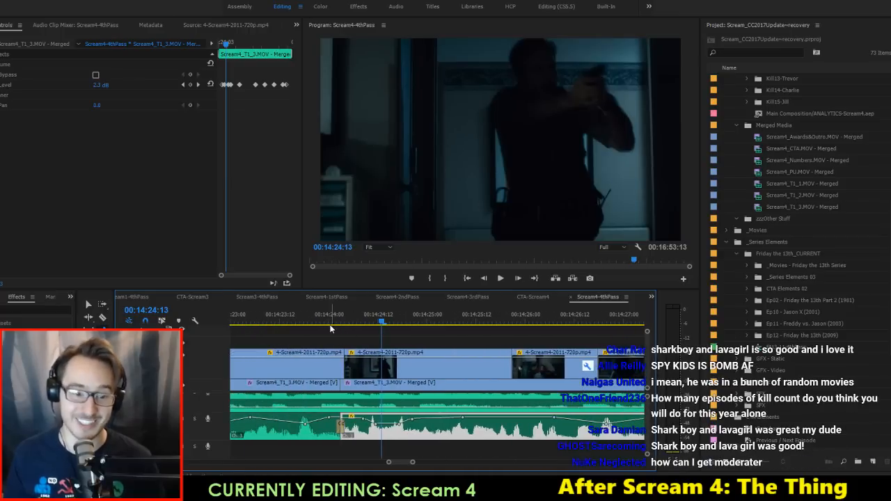
pyautogui.click(325, 318)
pyautogui.press('space')
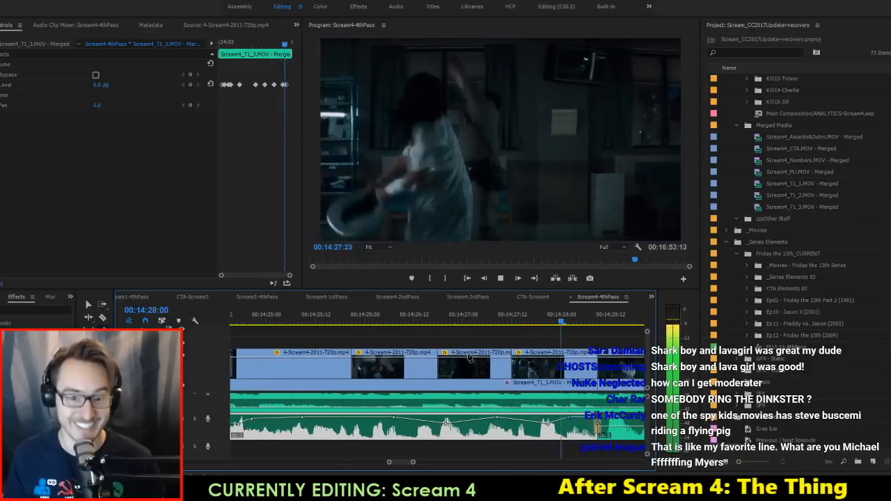
pyautogui.press('space')
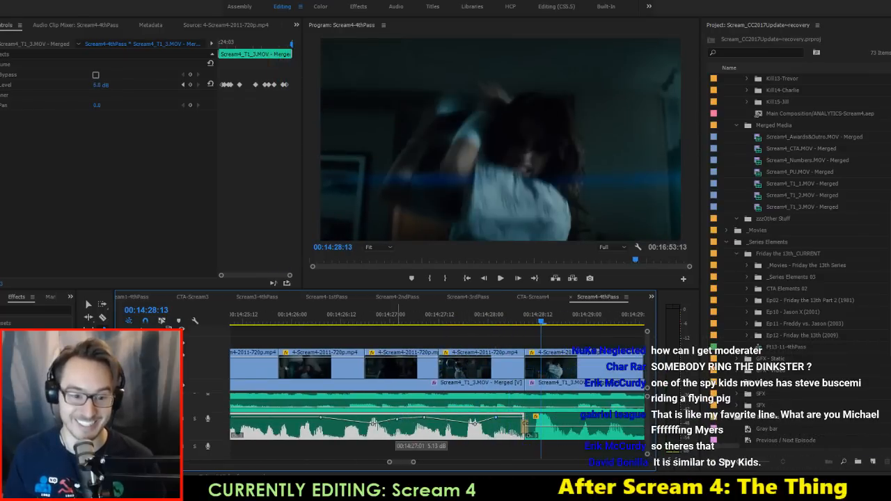
pyautogui.click(362, 322)
pyautogui.press('space')
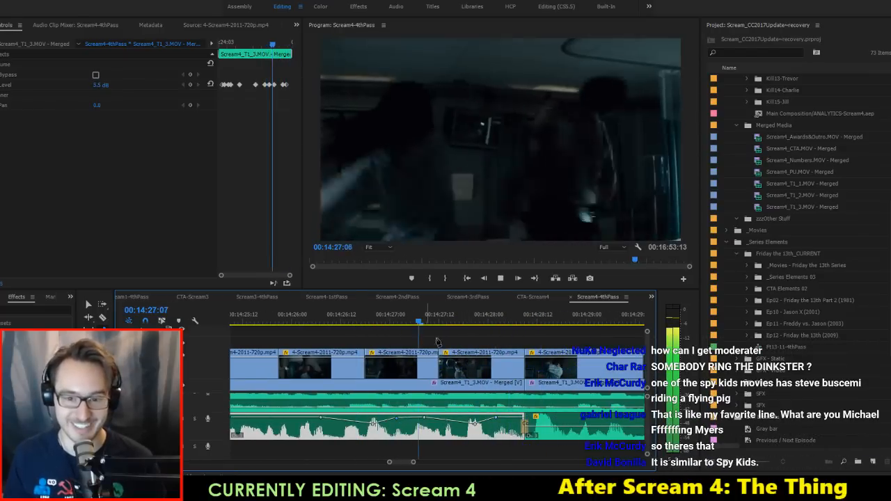
pyautogui.press('space')
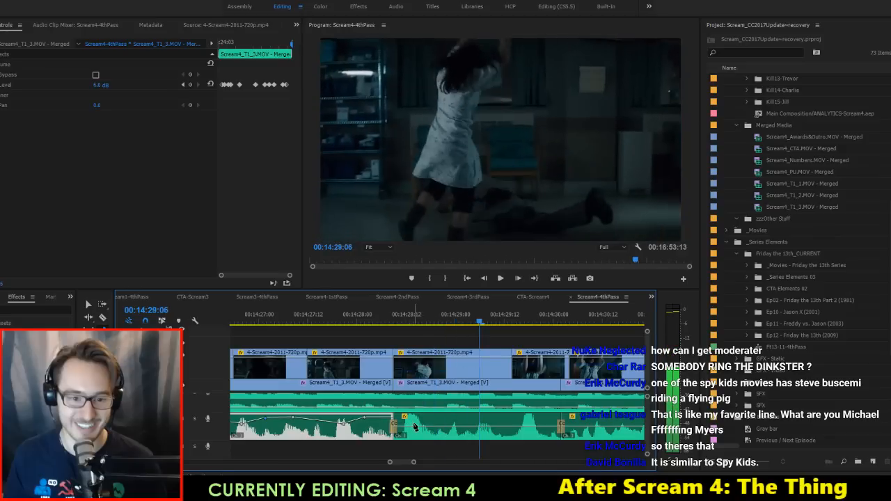
# Step: Keyframe the voice clip starting at about 00:14:28:09 down near 00:14:28:14 and 00:14:29:18, replay its opening and save the project
pyautogui.click(414, 430)
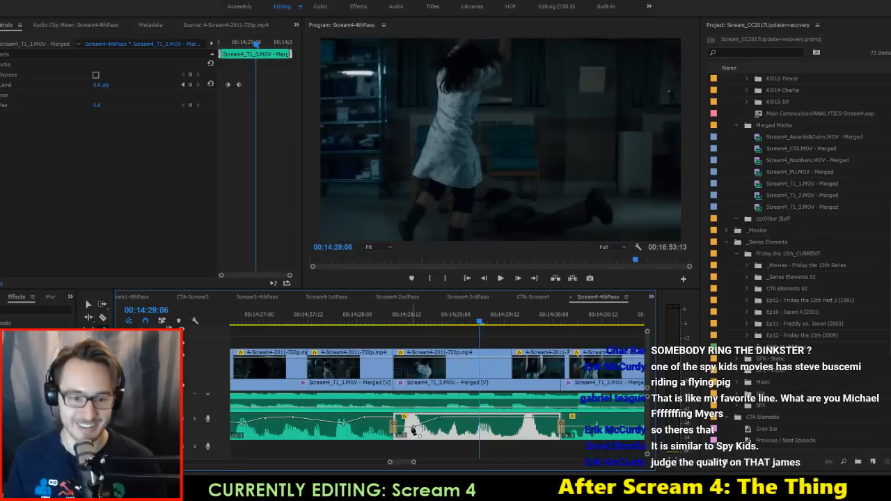
pyautogui.click(303, 321)
pyautogui.press('space')
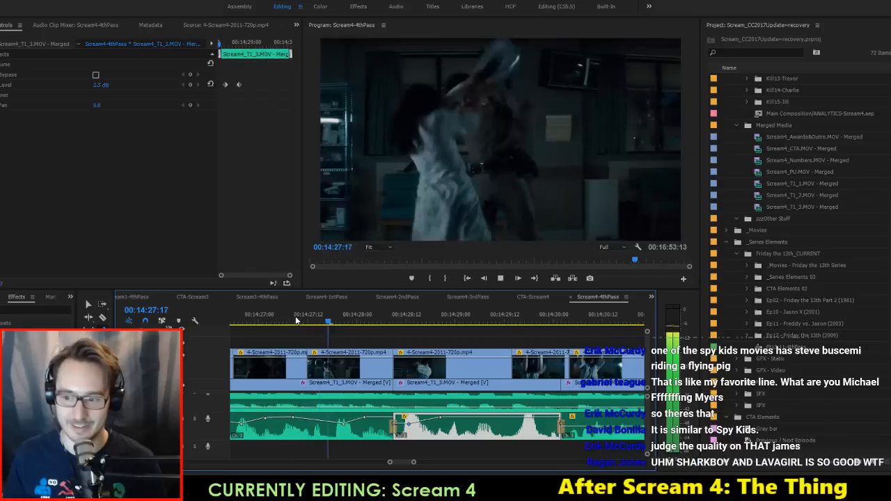
pyautogui.press('space')
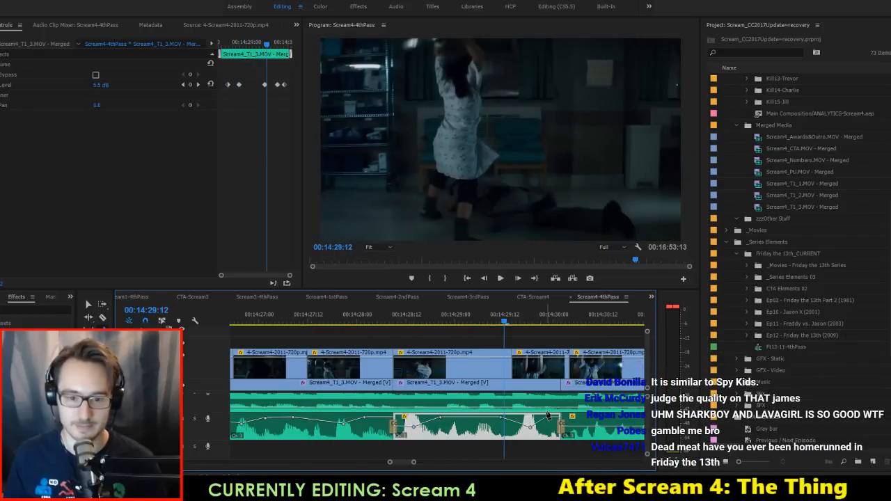
pyautogui.hotkey('ctrl', 's')
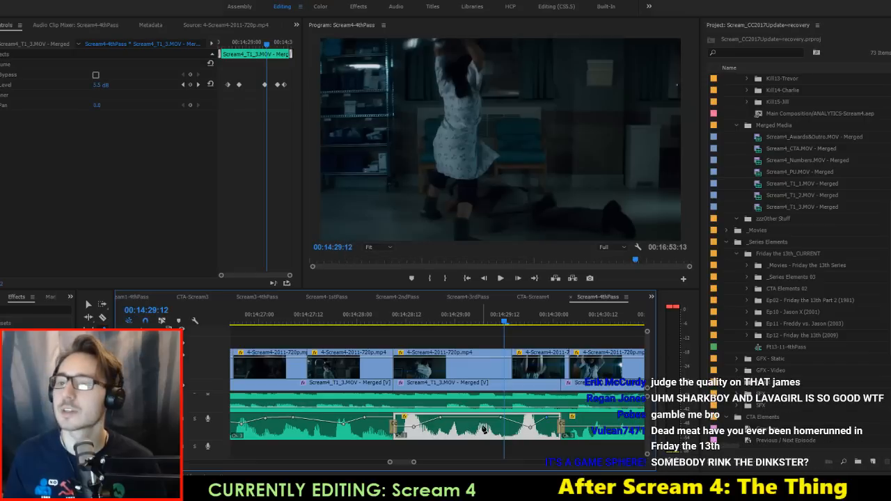
# Step: Replay the sequence from about 00:14:26:19 to 00:14:30:20 to judge the keyframed voice clips
pyautogui.scroll(5, 509, 423)
pyautogui.scroll(-2, 536, 418)
pyautogui.click(536, 418)
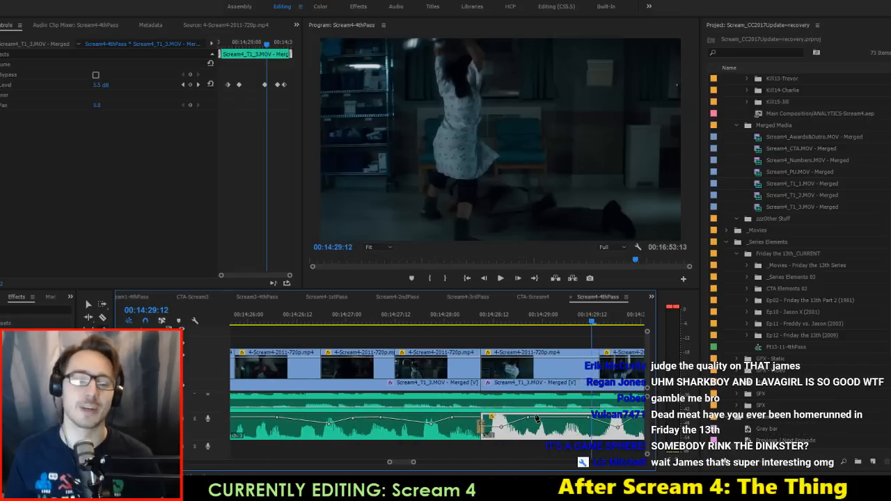
pyautogui.click(324, 312)
pyautogui.press('space')
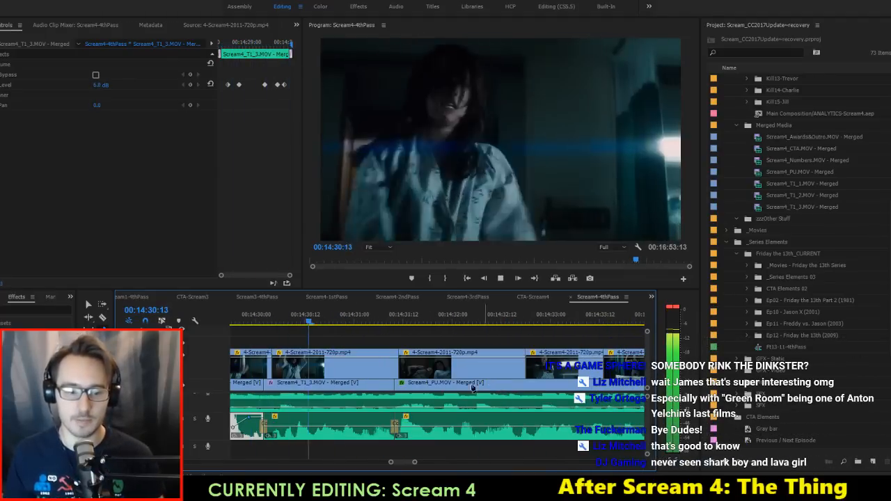
pyautogui.press('space')
# Step: Adjust the audio gain of the two voice clips between about 00:14:19:02 and 00:14:28:09 together
pyautogui.scroll(-5, 330, 425)
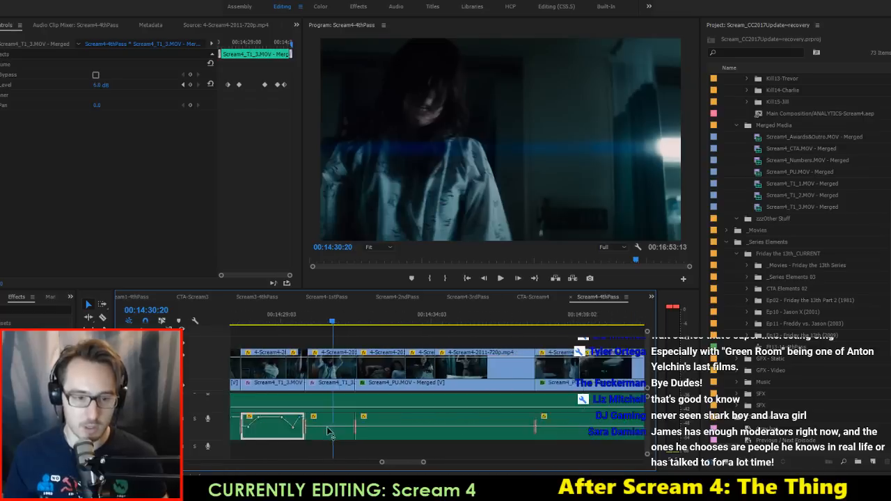
pyautogui.scroll(5, 341, 438)
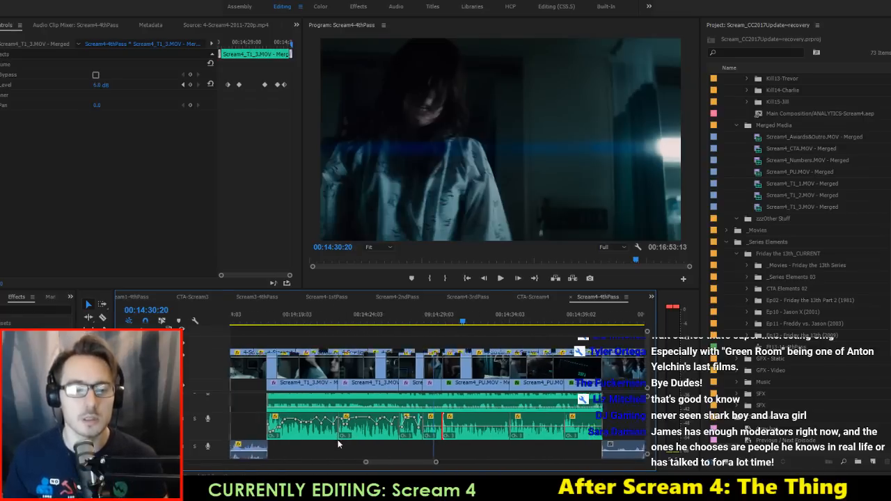
pyautogui.click(408, 451)
pyautogui.moveTo(408, 451); pyautogui.dragTo(359, 437)
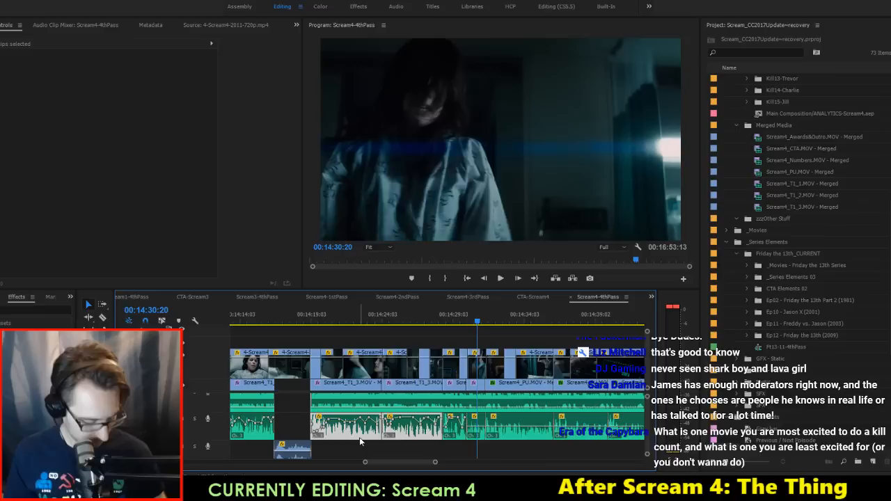
pyautogui.press('g')
pyautogui.press('Return')
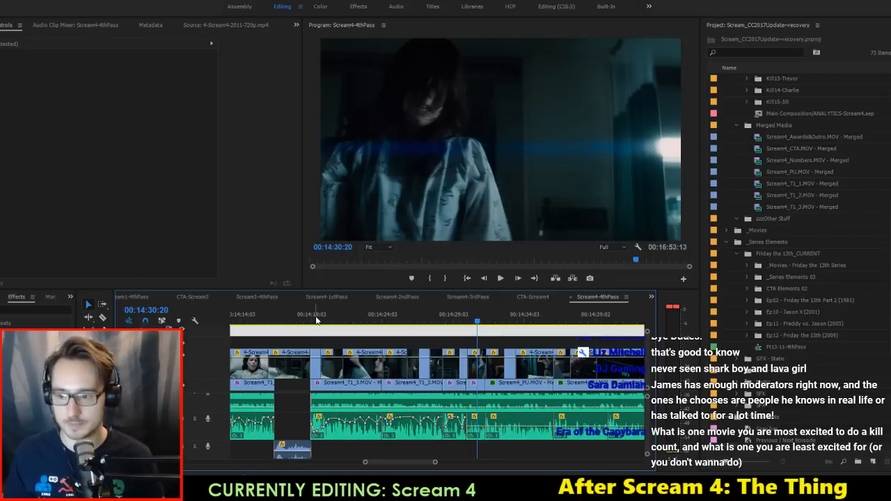
# Step: Replay the passage from just before 00:14:19:02 to 00:14:31:05 to judge the gain change
pyautogui.click(308, 321)
pyautogui.press('space')
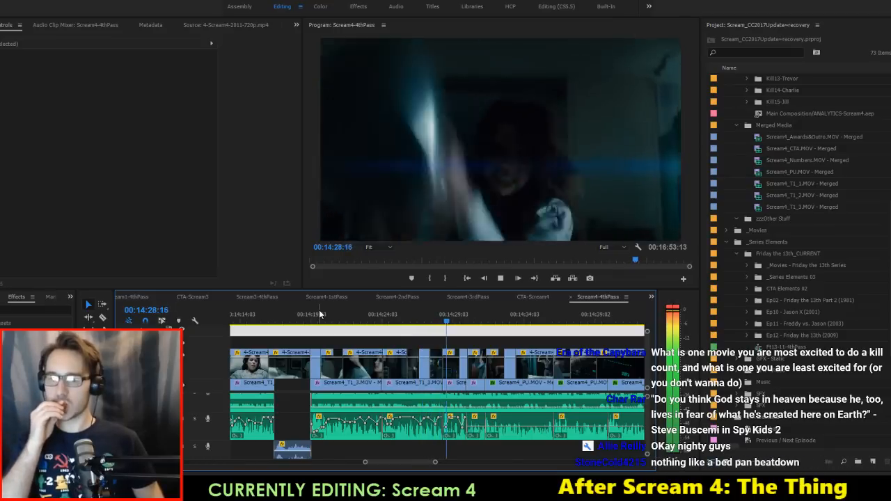
pyautogui.press('space')
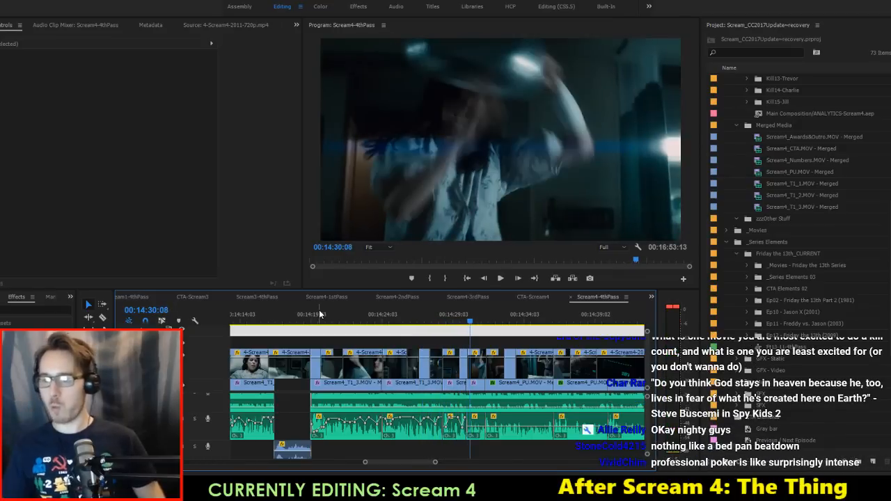
pyautogui.press('space')
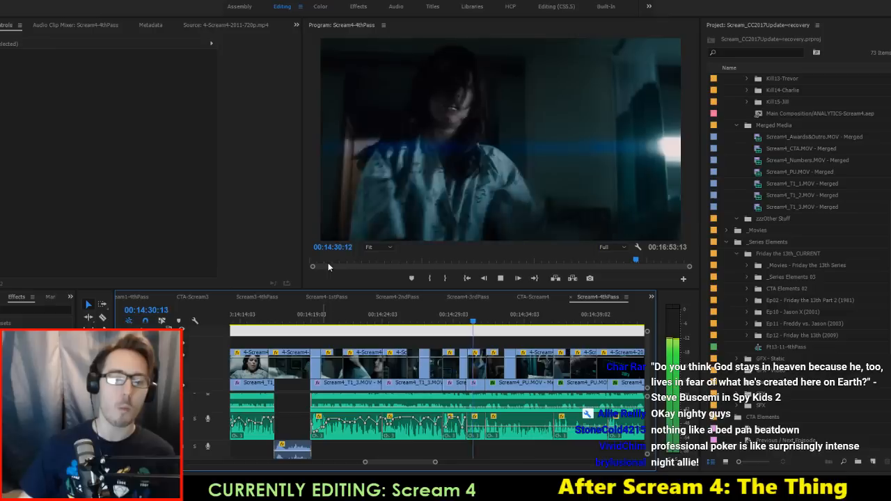
pyautogui.press('space')
# Step: Adjust the audio gain of the four voice clips between about 00:14:30:02 and 00:14:42:15 together
pyautogui.scroll(-1, 554, 394)
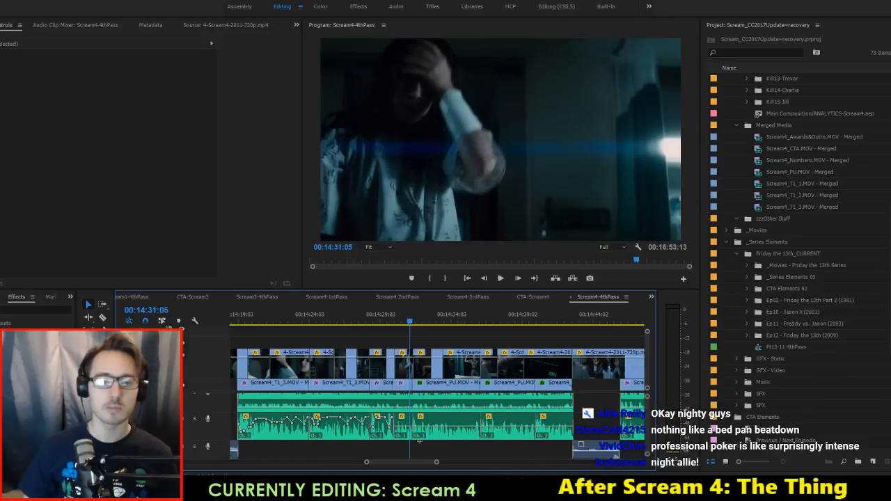
pyautogui.moveTo(555, 448); pyautogui.dragTo(398, 431)
pyautogui.press('g')
pyautogui.press('Return')
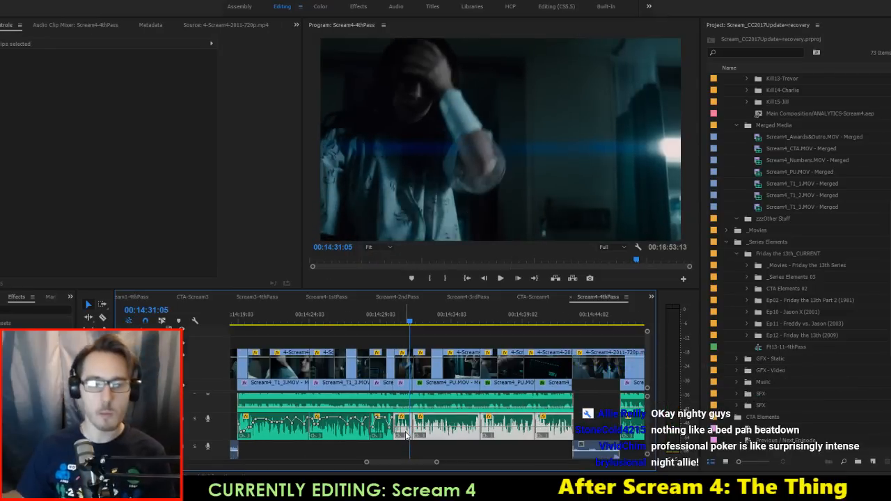
pyautogui.scroll(3, 404, 424)
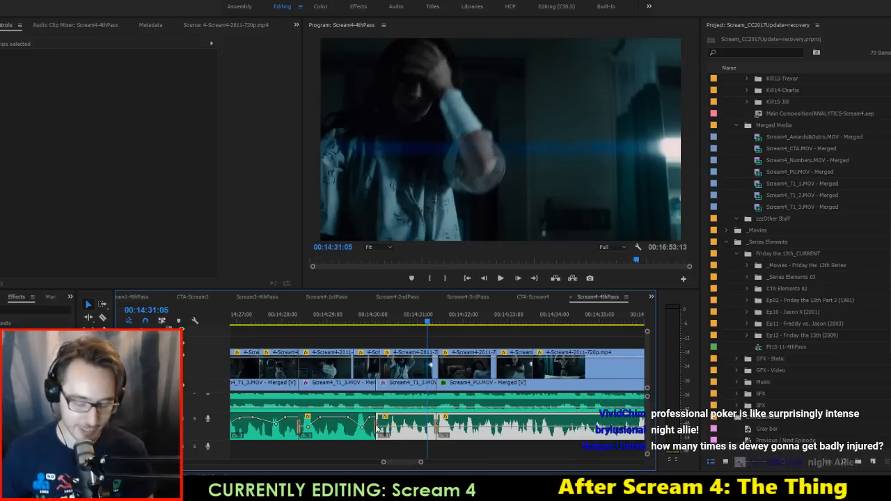
# Step: Add volume keyframes to the Scream4_T1_3 voice clip between about 00:14:30:02 and 00:14:31:10, dipping the opening and raising the rest
pyautogui.click(409, 448)
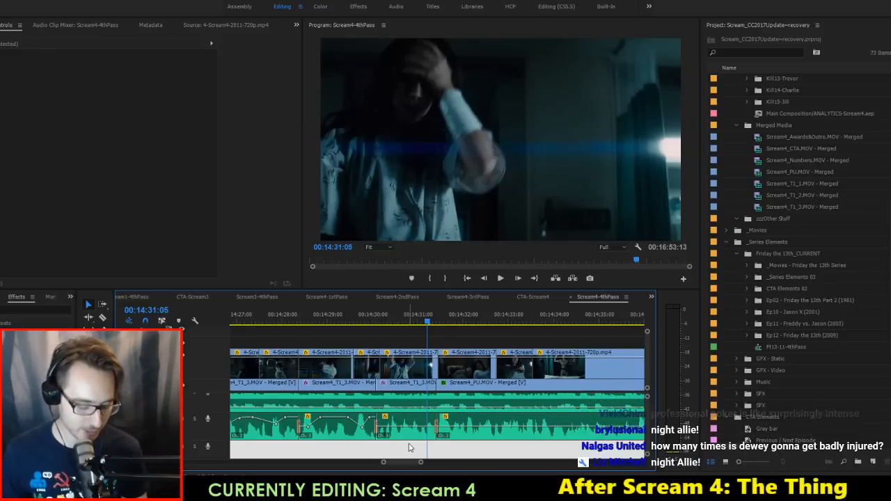
pyautogui.click(388, 429)
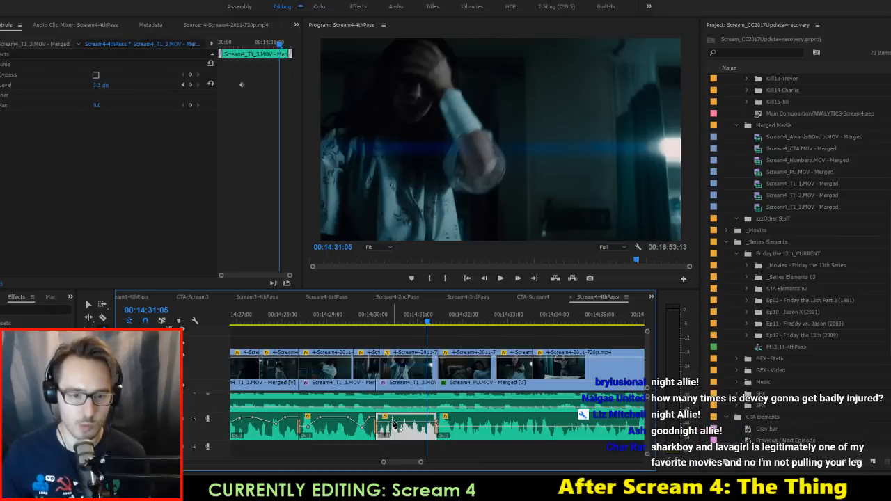
pyautogui.moveTo(391, 423); pyautogui.dragTo(395, 426)
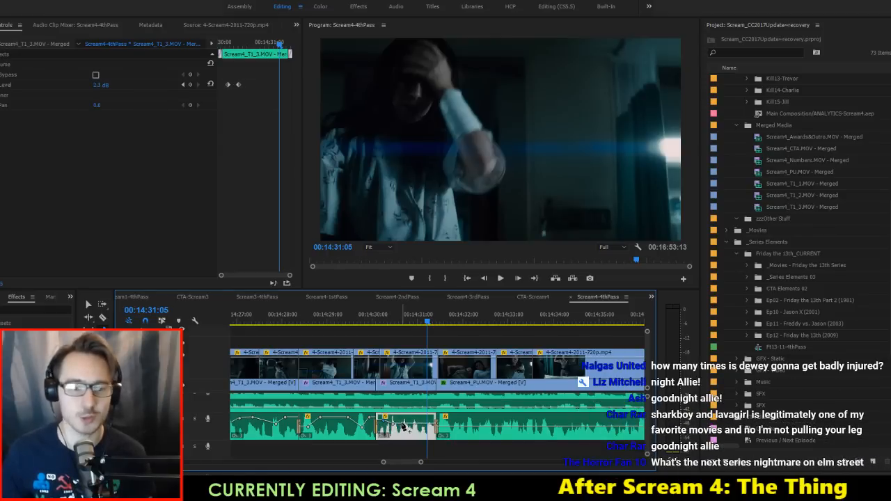
pyautogui.scroll(-3, 407, 421)
pyautogui.scroll(2, 407, 421)
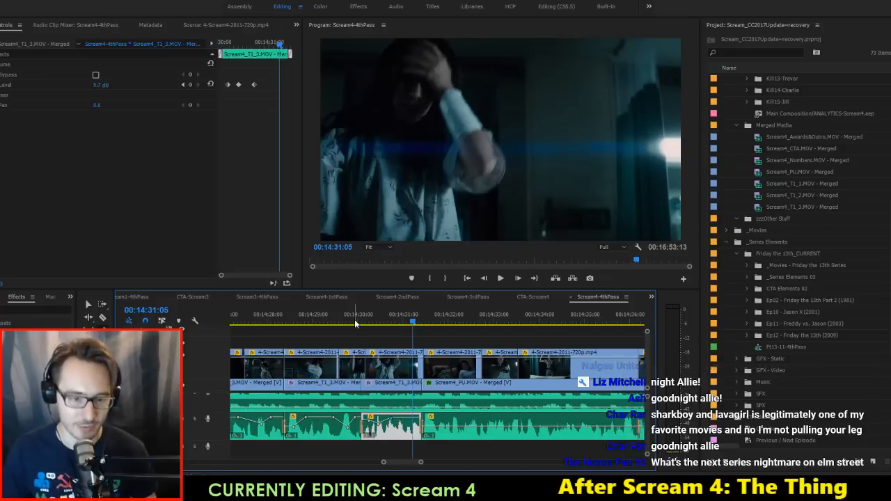
# Step: Replay the sequence from about 00:14:29:20 to 00:14:32:00 to judge the keyframed voice clip
pyautogui.click(351, 321)
pyautogui.press('space')
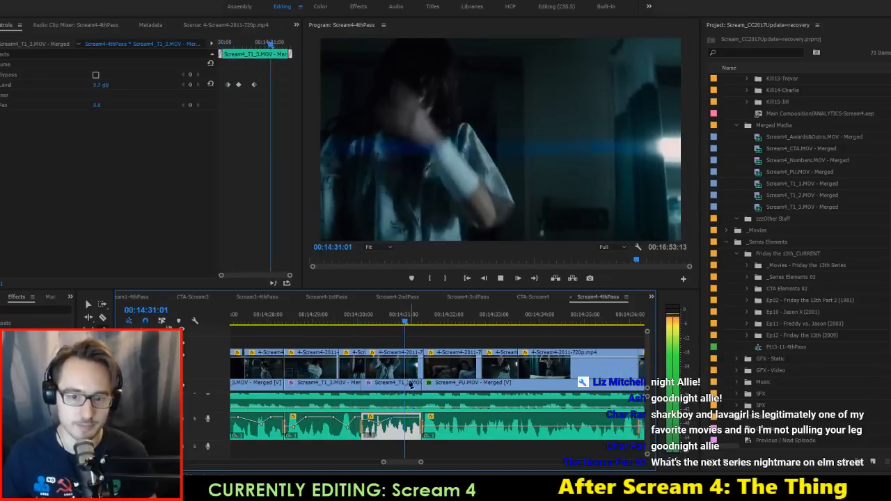
pyautogui.press('space')
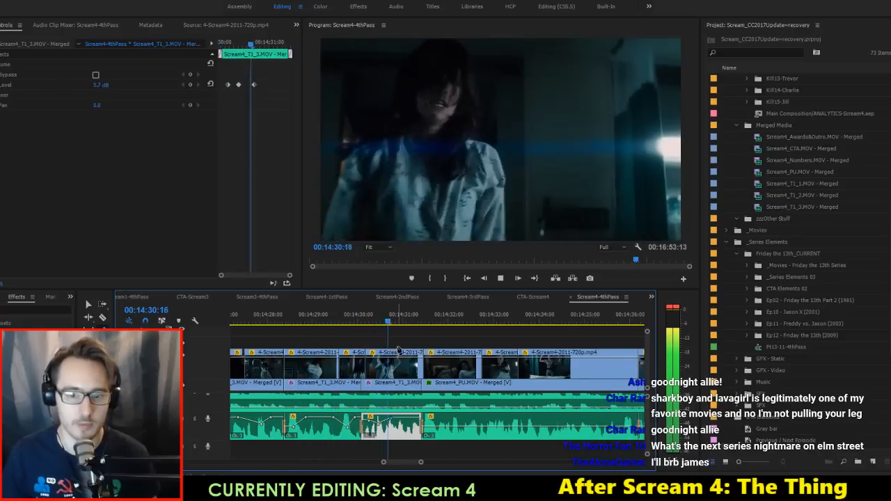
pyautogui.press('space')
pyautogui.scroll(-1, 399, 350)
pyautogui.press('space')
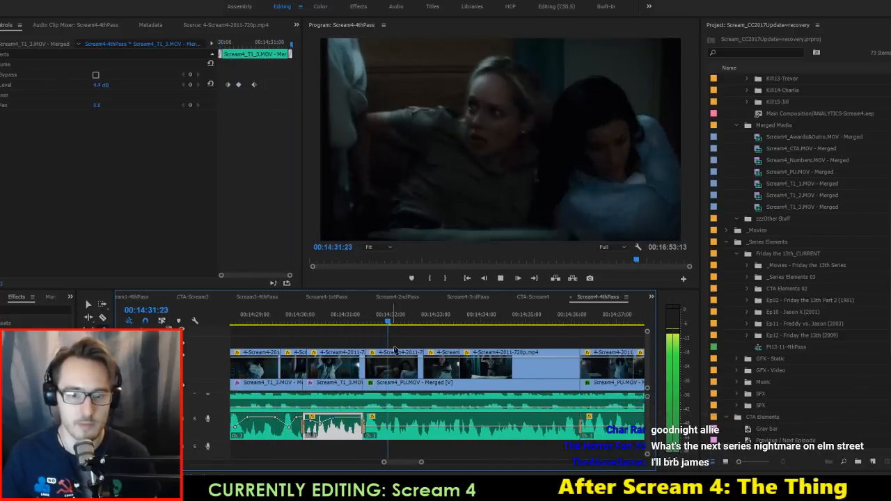
pyautogui.press('space')
pyautogui.press('Up')
pyautogui.press('space')
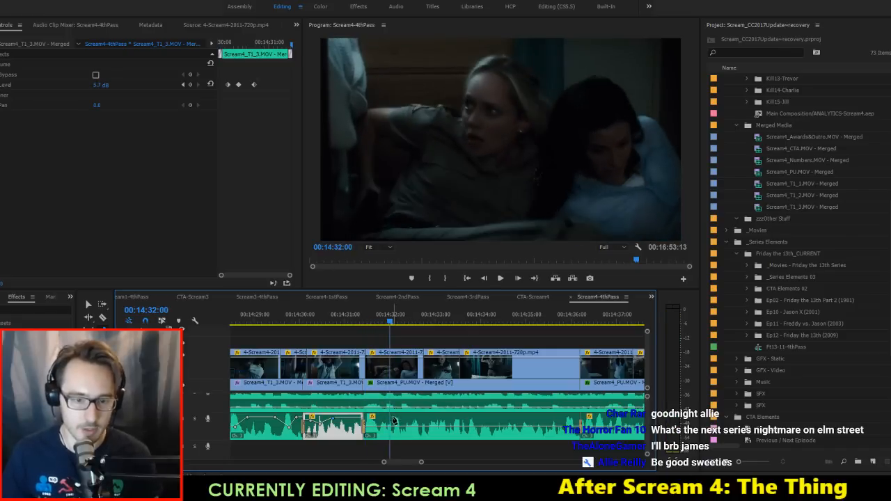
# Step: Keyframe the volume of the Scream4_PU voice clip between about 00:14:31:10 and 00:14:36:05, and replay from 00:14:31:02 to 00:14:37:08
pyautogui.click(379, 429)
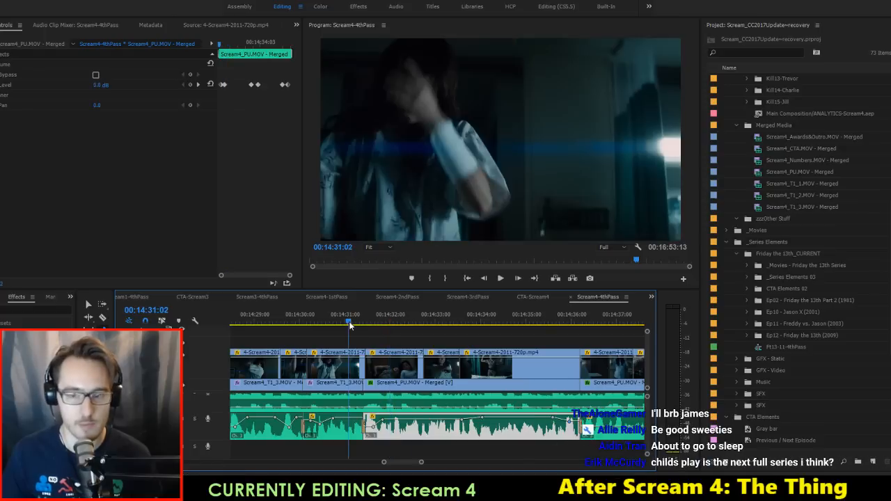
pyautogui.press('space')
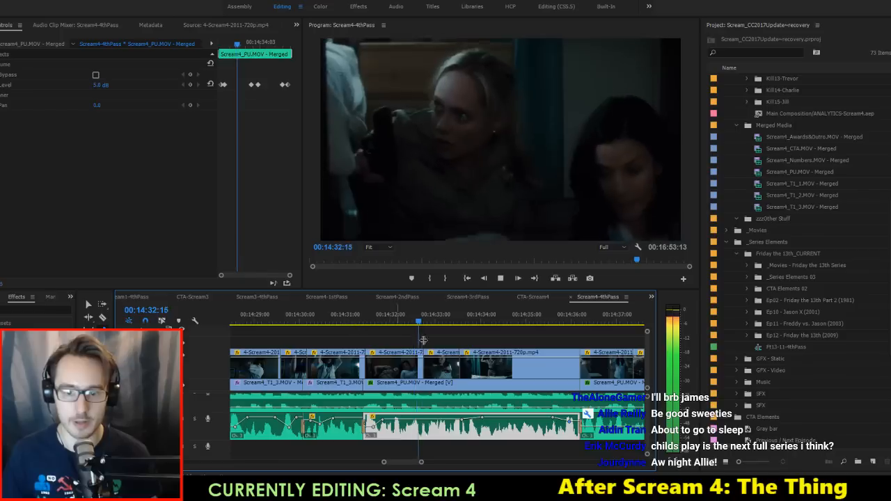
pyautogui.press('space')
pyautogui.press('space')
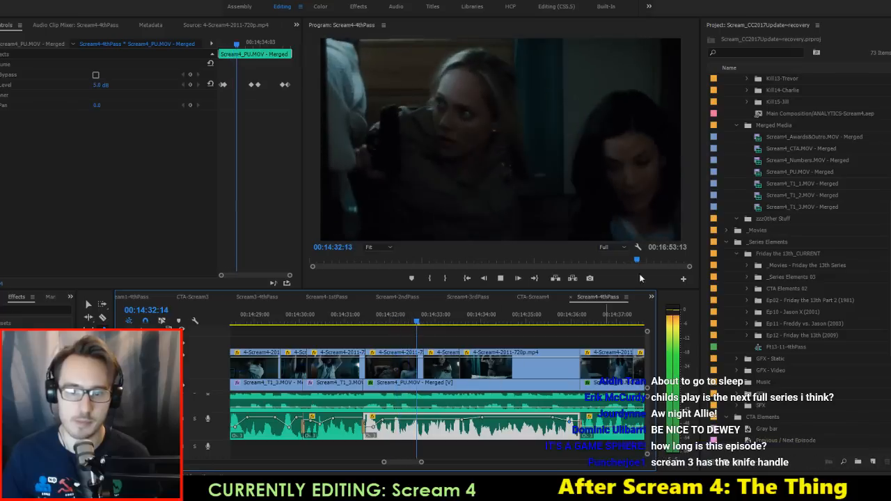
pyautogui.press('space')
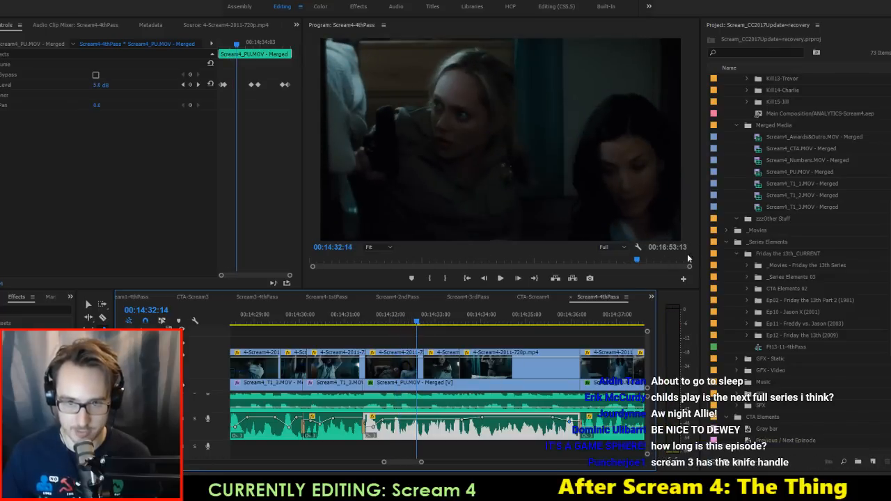
pyautogui.press('space')
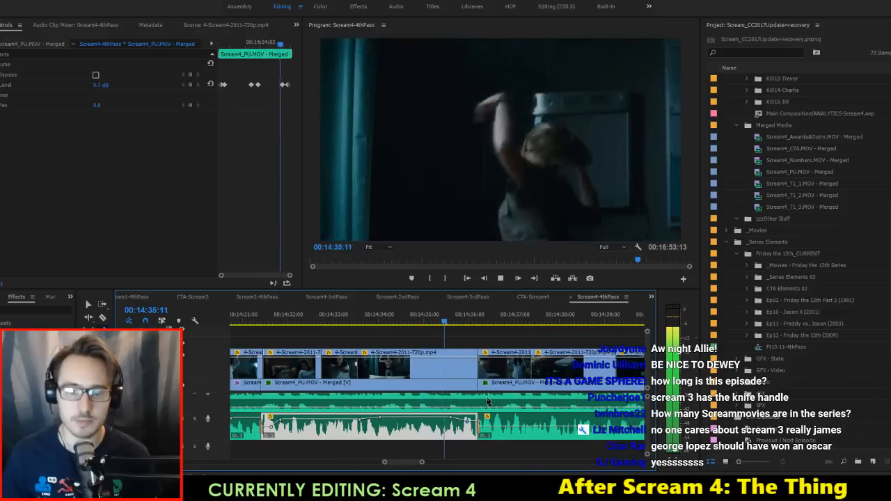
pyautogui.press('space')
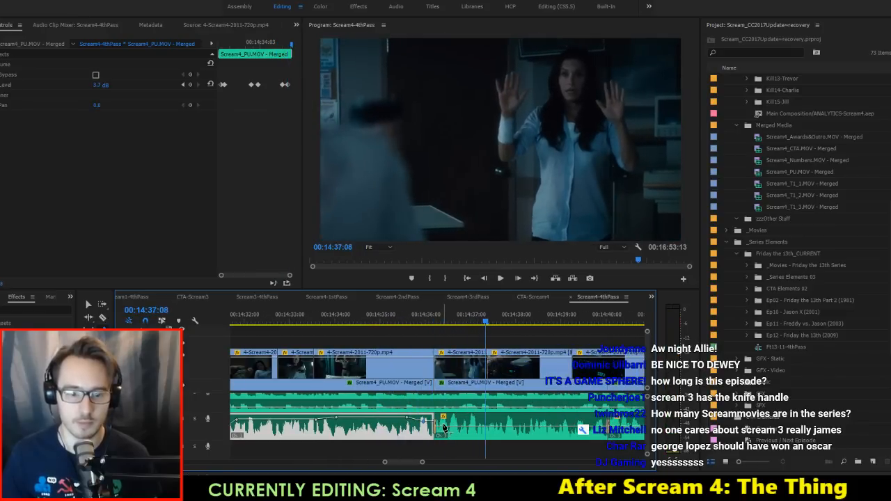
# Step: Keyframe the volume of the Scream4_PU voice clip starting at about 00:14:36:05, and play it through to 00:14:40:15
pyautogui.click(446, 429)
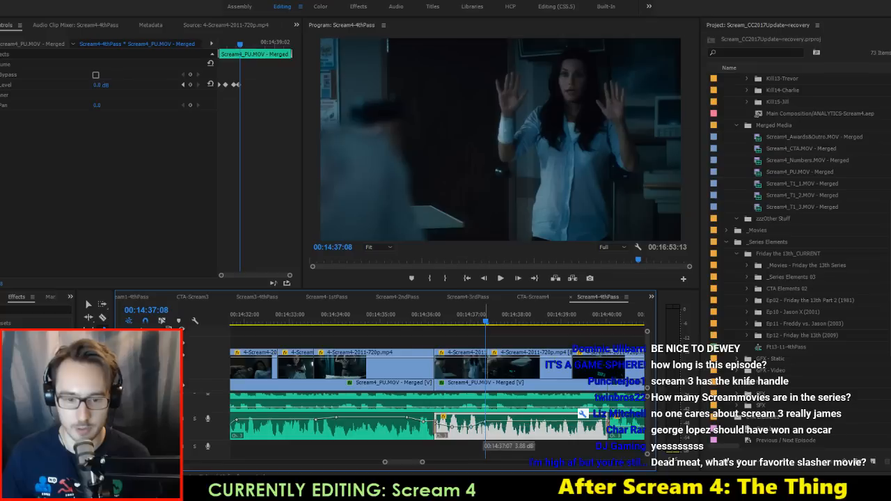
pyautogui.moveTo(501, 426); pyautogui.dragTo(501, 426)
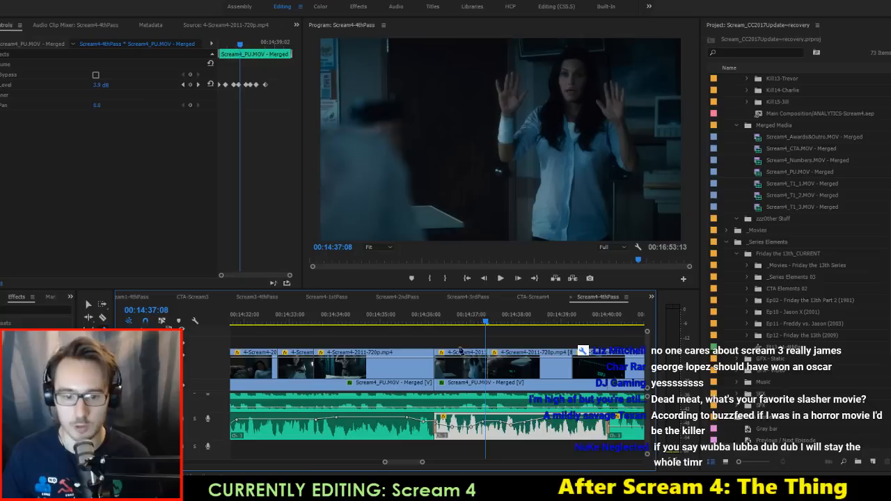
pyautogui.press('space')
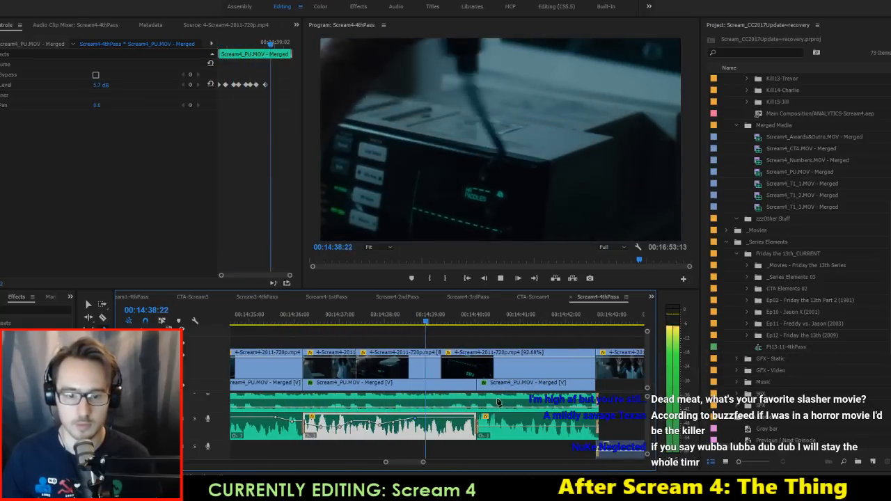
pyautogui.press('space')
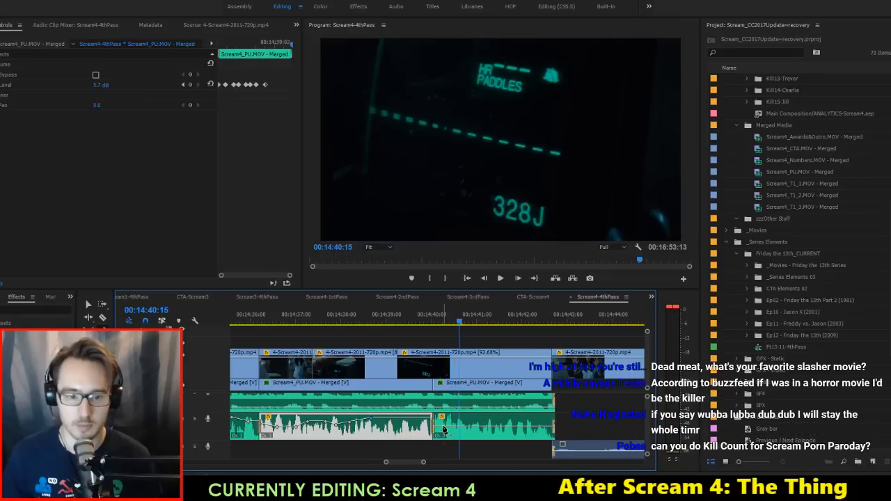
# Step: Add rising volume keyframes to the Scream4_PU voice clip between about 00:14:40:01 and 00:14:42:15, and save the project
pyautogui.click(444, 426)
pyautogui.moveTo(455, 426); pyautogui.dragTo(466, 421)
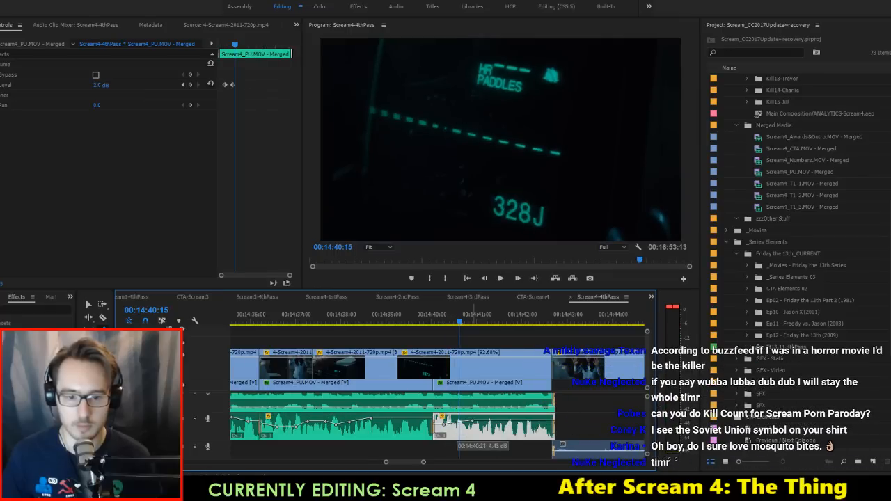
pyautogui.hotkey('ctrl', 's')
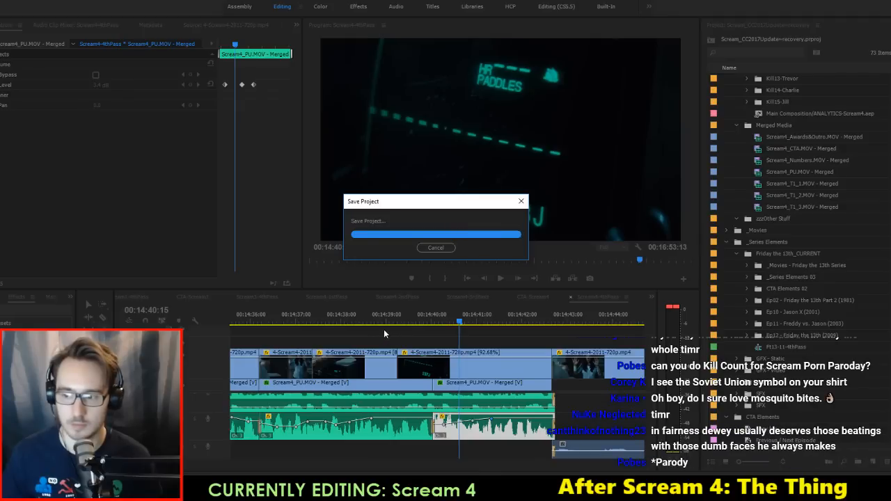
# Step: Fine-tune the first two volume keyframes of the voice clip starting at about 00:14:40:01, replaying from around 00:14:39:00 to check them
pyautogui.click(380, 319)
pyautogui.press('space')
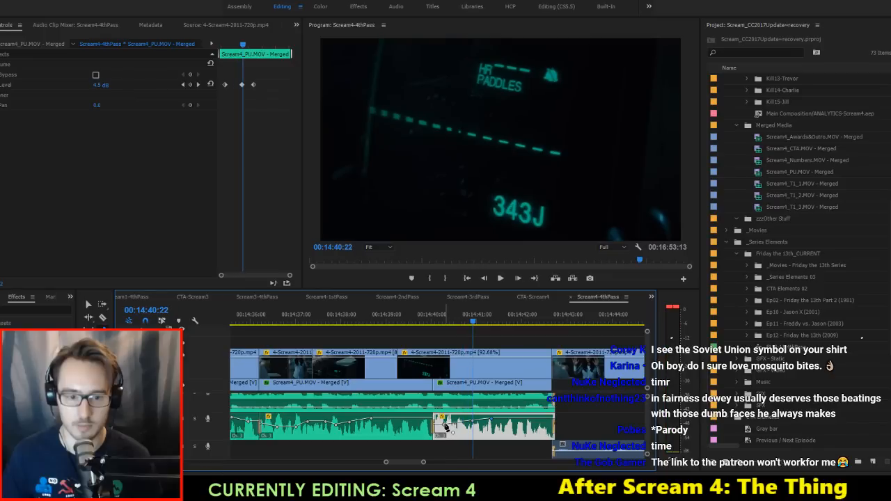
pyautogui.click(384, 319)
pyautogui.press('space')
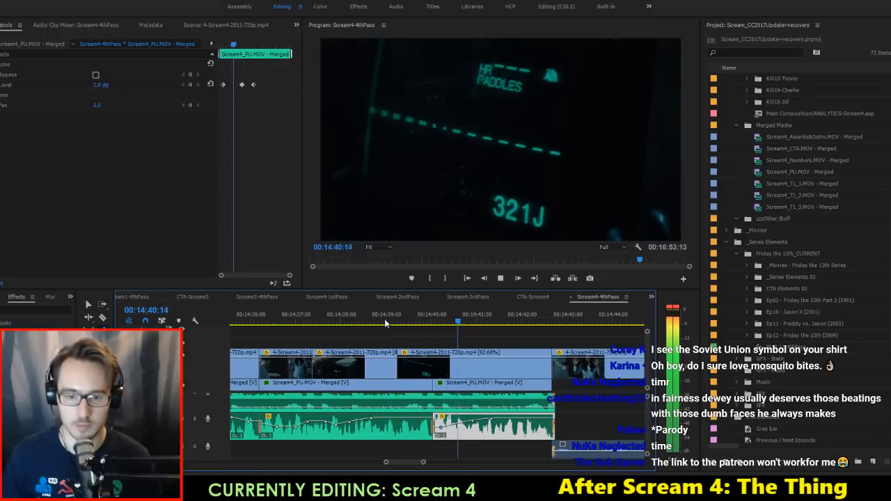
pyautogui.press('space')
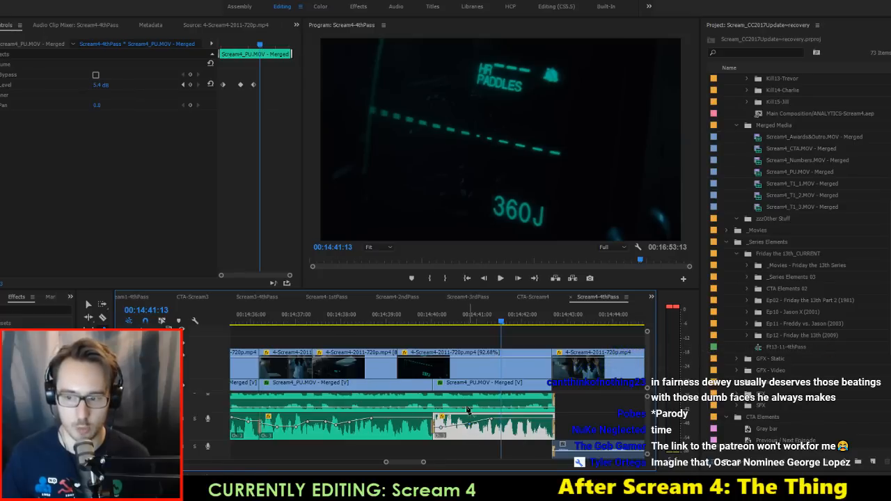
pyautogui.click(400, 320)
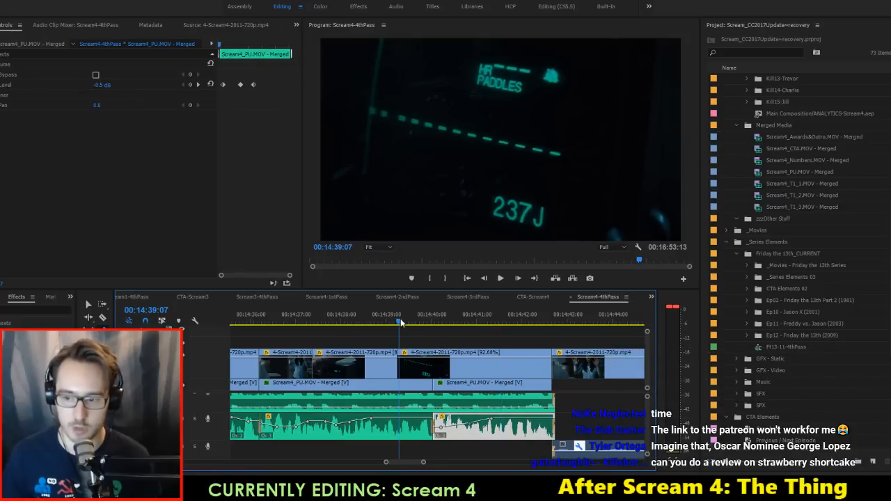
pyautogui.press('space')
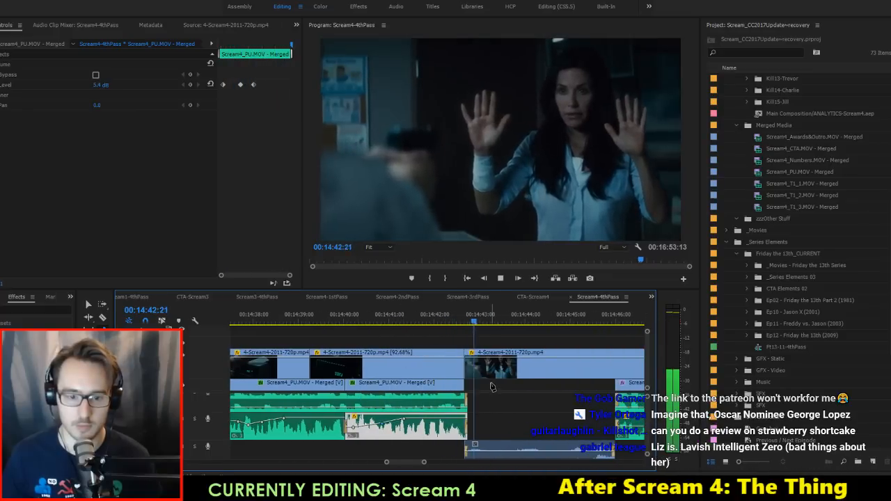
# Step: Split the 4-Scream4-2011-720p.mp4 audio clip at 00:14:45:12 and raise the first part's gain by 12 dB
pyautogui.press('space')
pyautogui.click(555, 450)
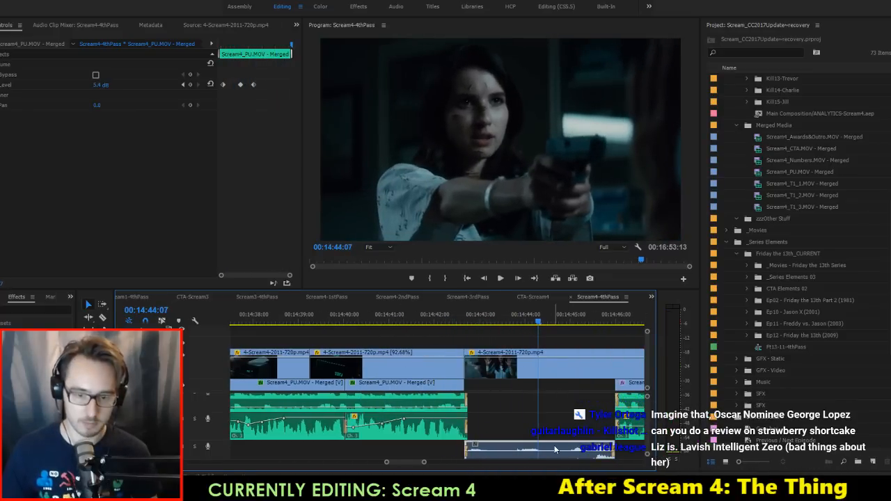
pyautogui.press('c')
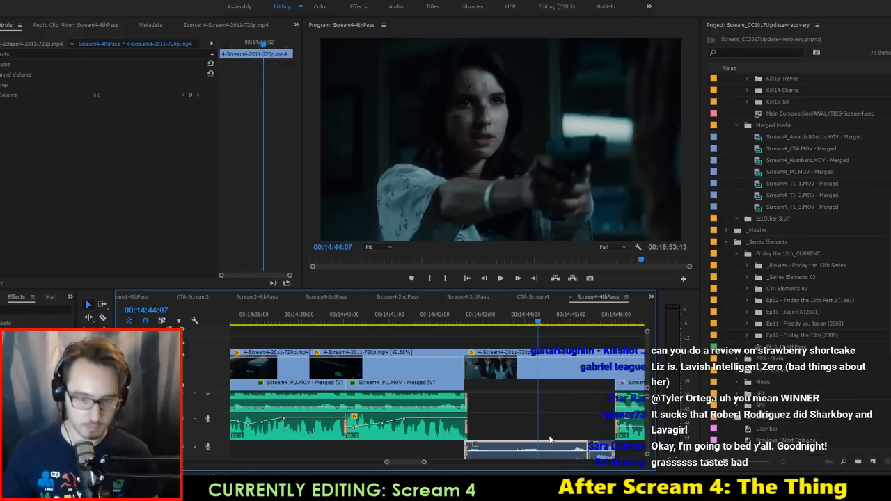
pyautogui.write('g')
pyautogui.write('1')
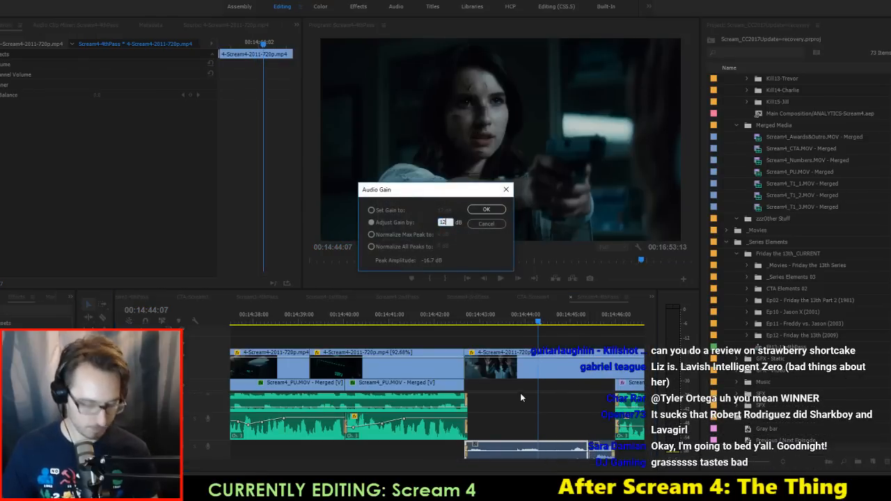
pyautogui.write('2')
pyautogui.press('Return')
pyautogui.click(434, 314)
pyautogui.press('space')
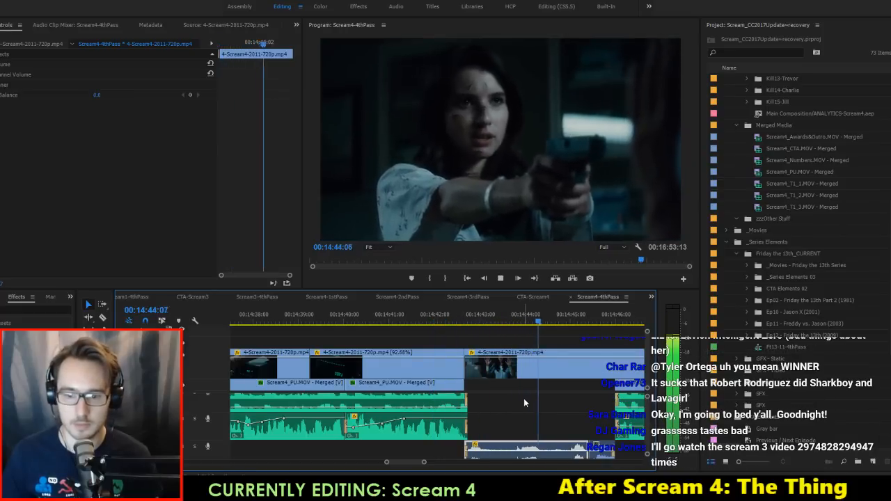
# Step: Raise the gain of the first part of the split movie audio by another 3 dB and play it back
pyautogui.press('space')
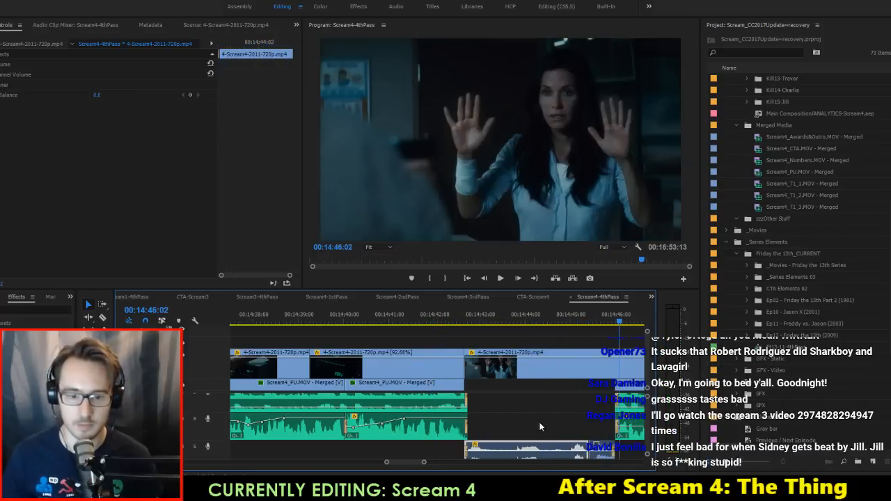
pyautogui.write('g6')
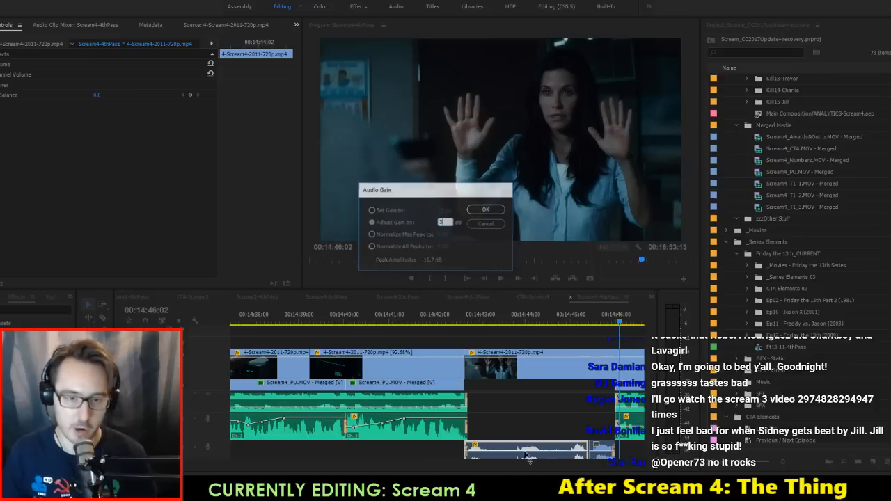
pyautogui.press('Return')
pyautogui.click(436, 324)
pyautogui.press('space')
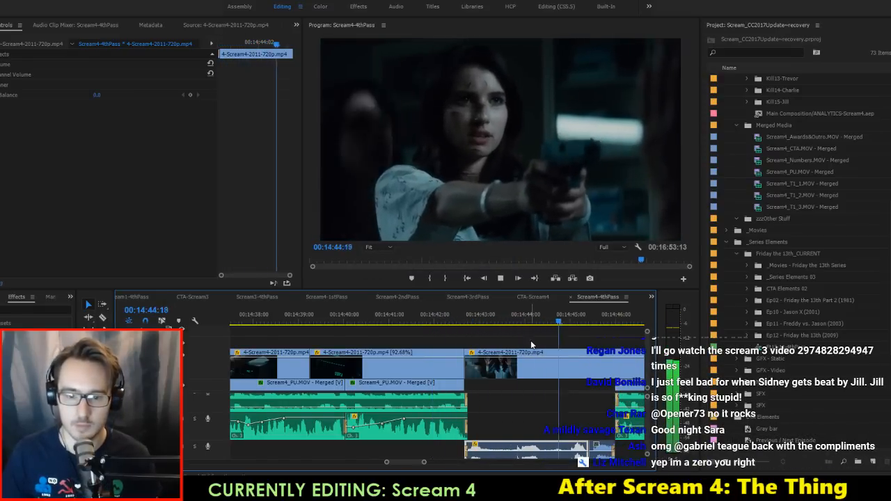
pyautogui.press('space')
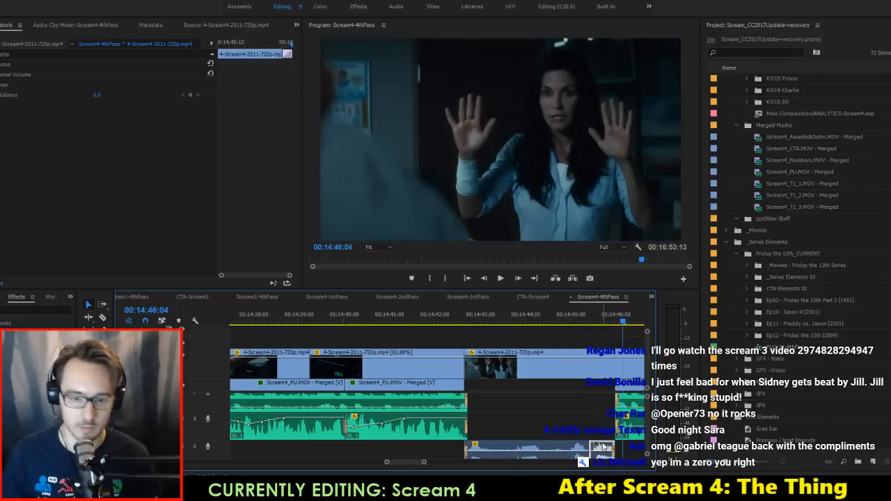
# Step: Adjust the gain of the short second piece of the split movie audio and save the project
pyautogui.press('g')
pyautogui.press('Return')
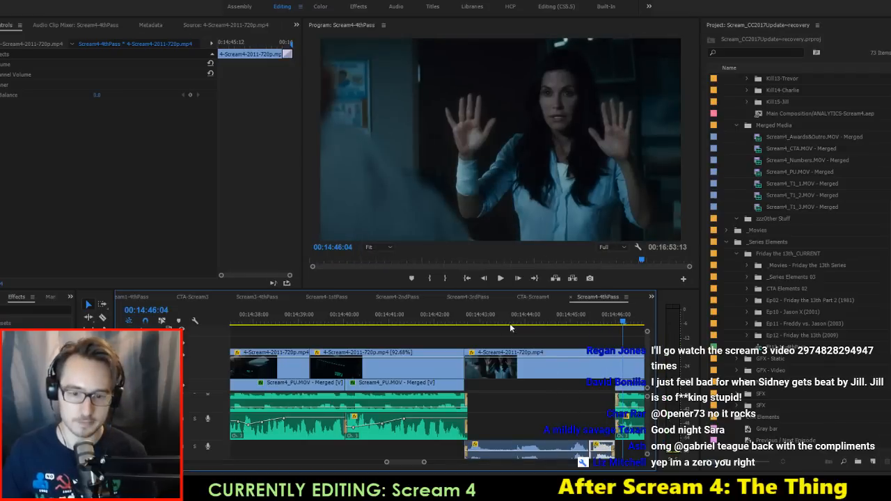
pyautogui.click(443, 314)
pyautogui.press('space')
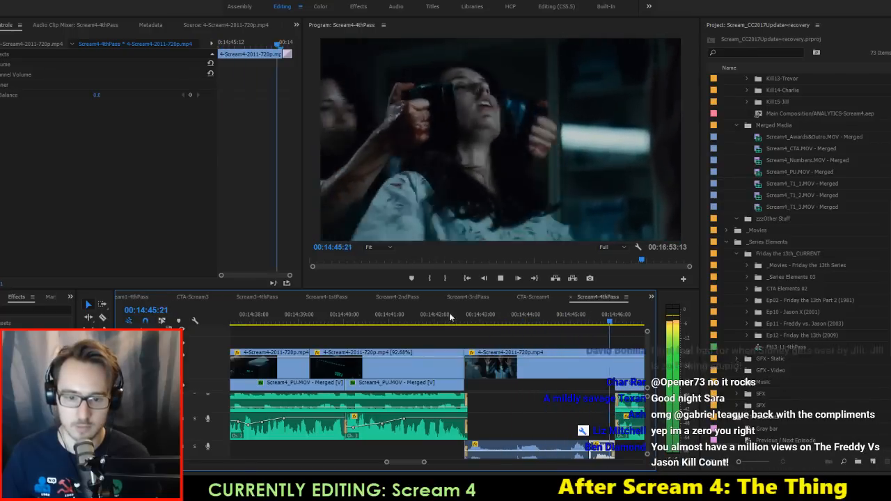
pyautogui.press('space')
pyautogui.hotkey('ctrl', 's')
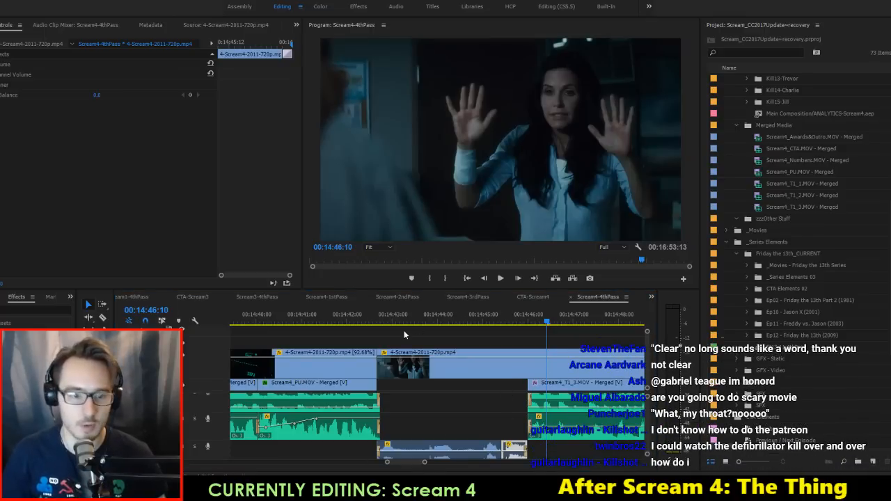
pyautogui.click(439, 322)
pyautogui.press('space')
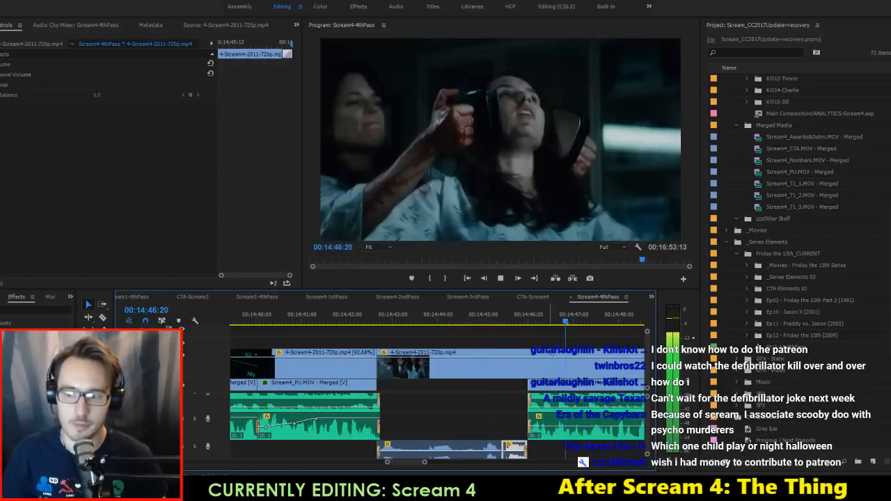
pyautogui.scroll(-3, 527, 357)
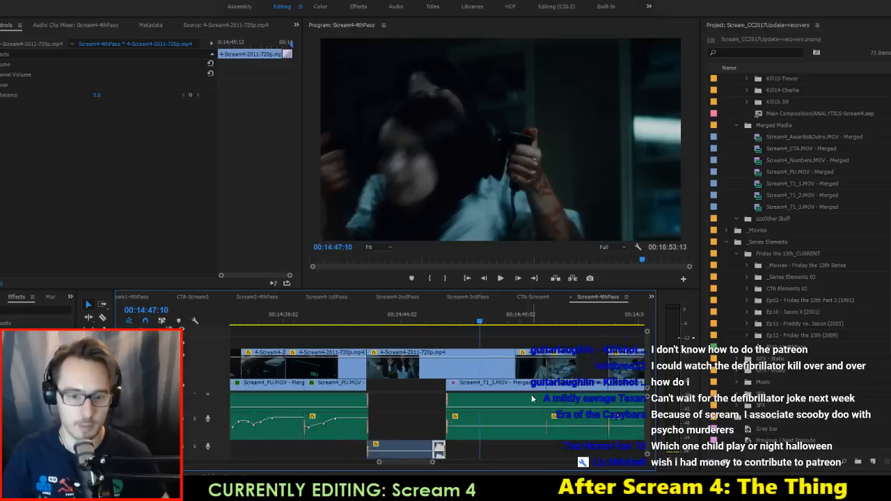
pyautogui.scroll(-3, 531, 399)
pyautogui.click(481, 427)
pyautogui.scroll(-3, 480, 428)
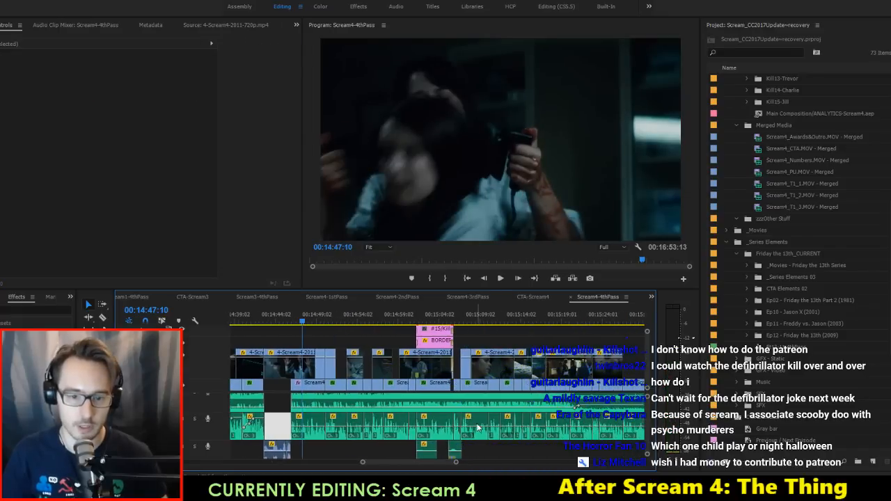
pyautogui.scroll(-3, 477, 428)
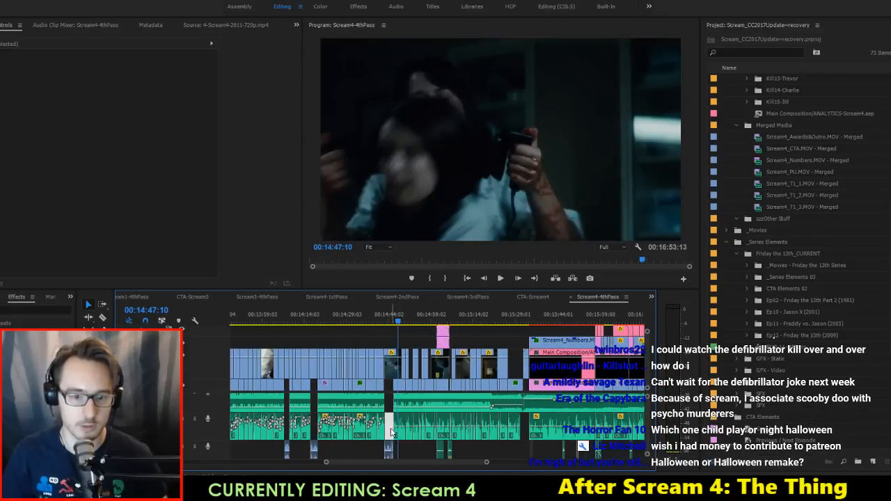
pyautogui.scroll(-1, 390, 428)
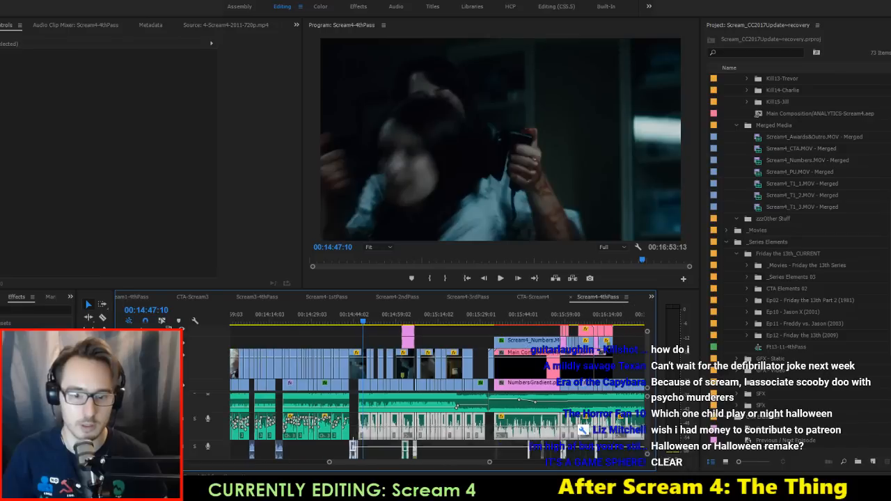
pyautogui.scroll(-2, 390, 428)
pyautogui.scroll(-3, 438, 390)
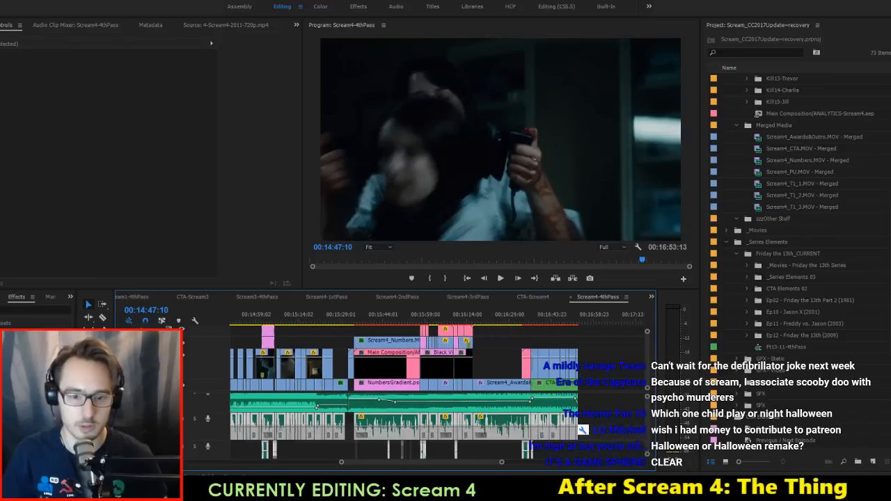
pyautogui.scroll(-2, 403, 390)
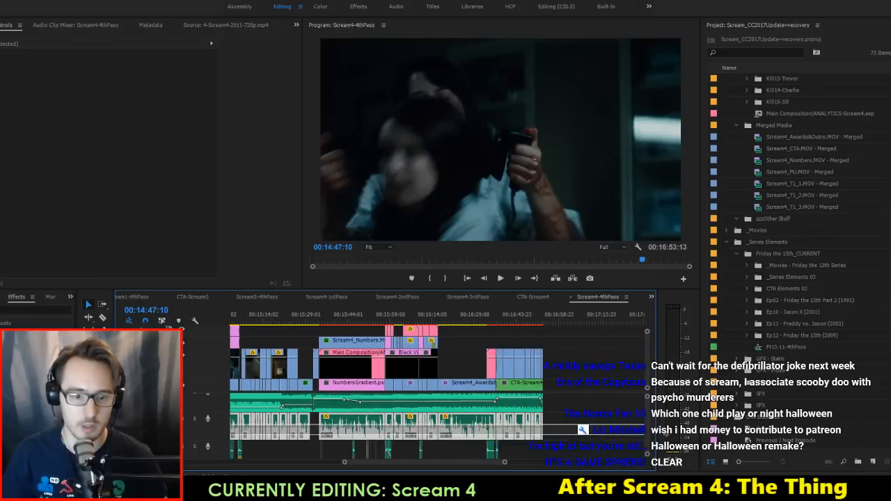
pyautogui.scroll(4, 241, 426)
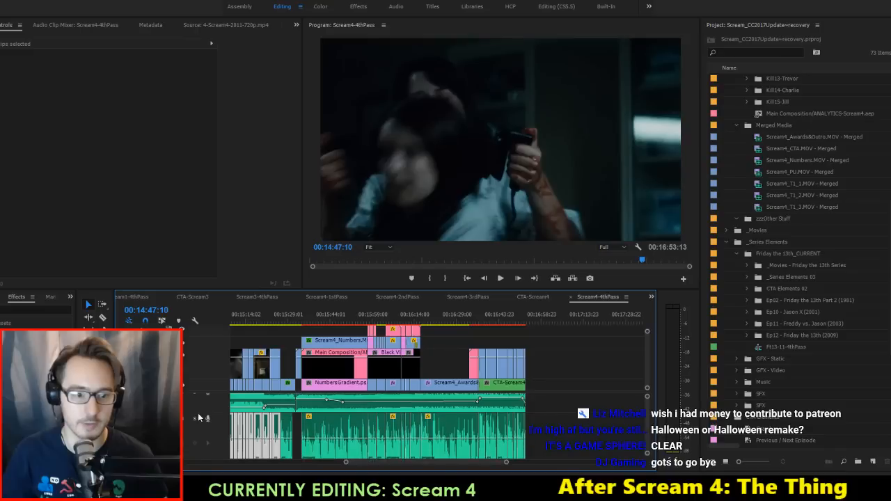
pyautogui.scroll(-2, 217, 426)
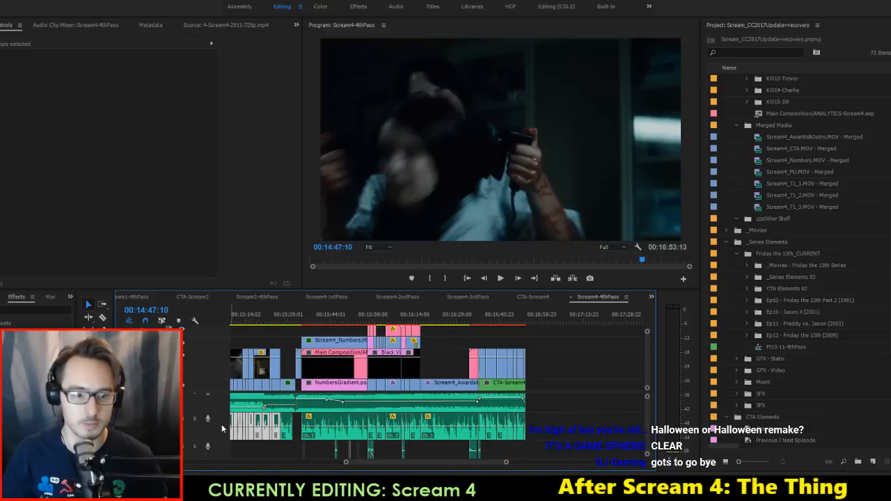
pyautogui.scroll(3, 278, 446)
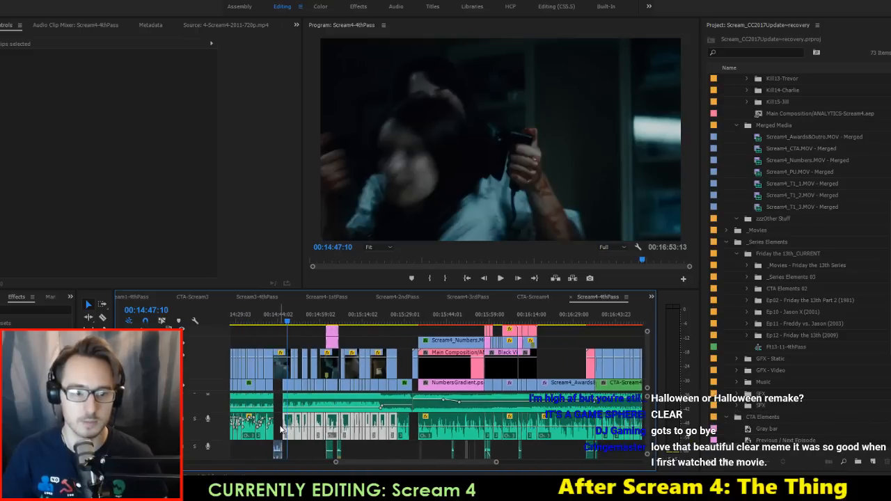
# Step: Raise the gain of all narration clips after the defibrillator movie clip, through the end of the sequence, by 5 dB
pyautogui.moveTo(277, 437); pyautogui.dragTo(545, 419)
pyautogui.scroll(-3, 629, 422)
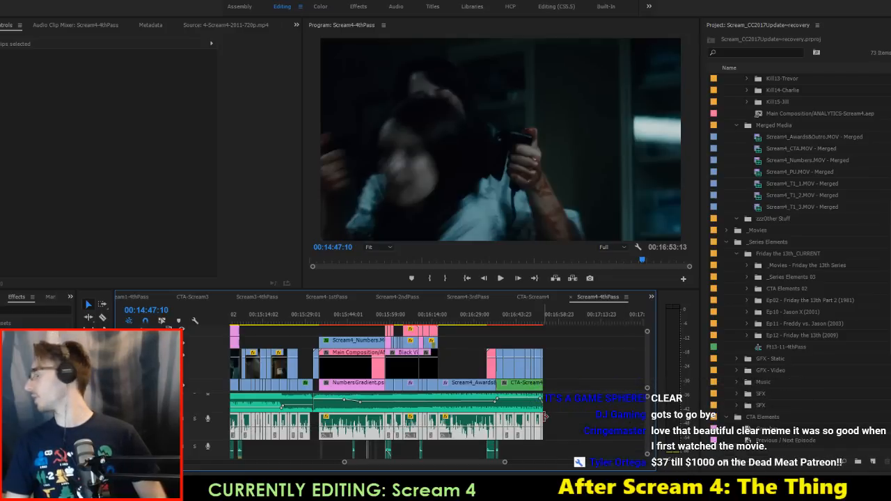
pyautogui.scroll(6, 431, 438)
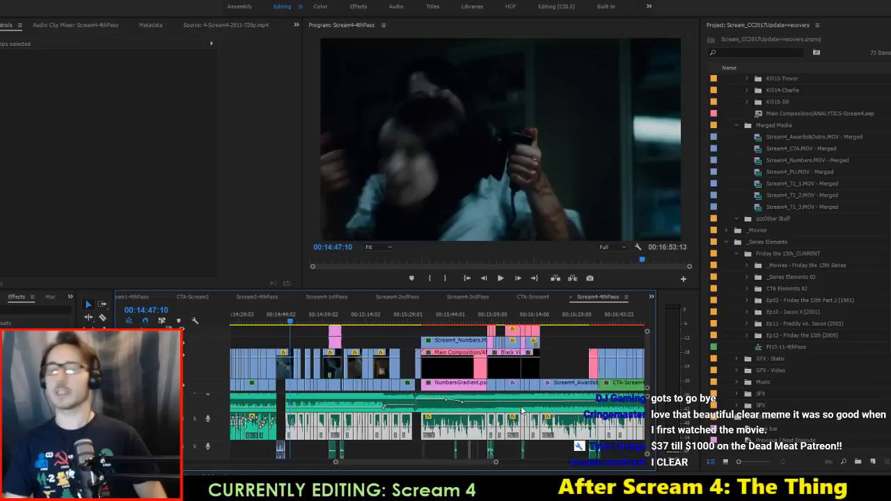
pyautogui.write('g5')
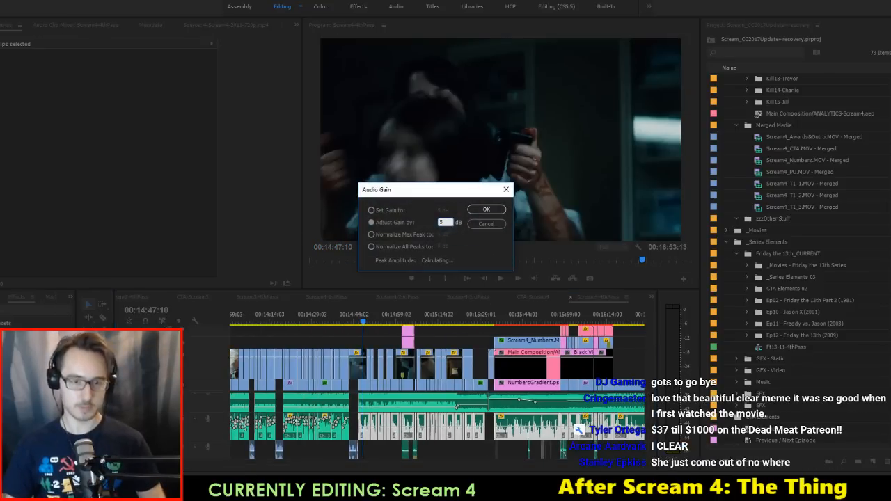
pyautogui.press('Return')
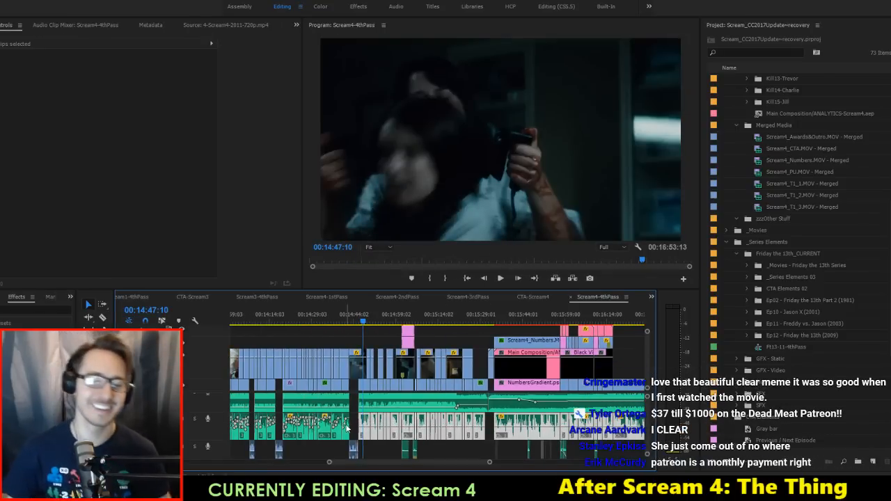
# Step: Play back from 00:14:45:02 to check the movie audio's transition into the louder narration
pyautogui.scroll(5, 373, 419)
pyautogui.scroll(3, 373, 418)
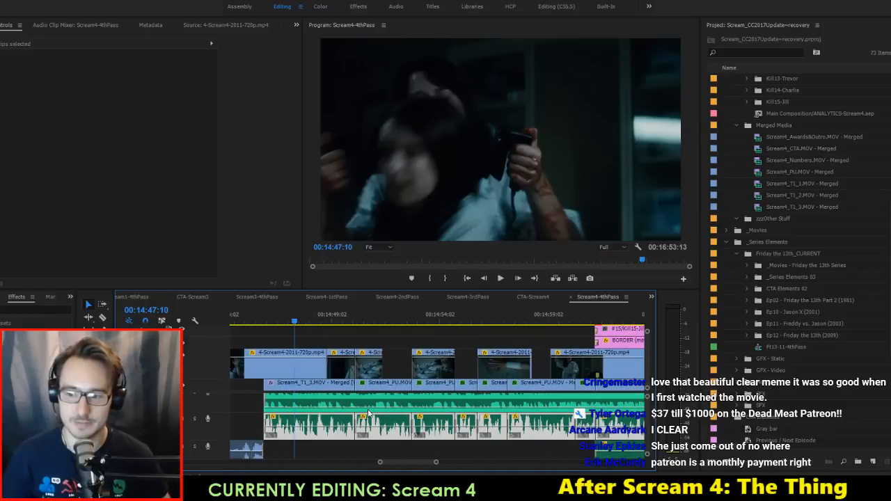
pyautogui.click(248, 402)
pyautogui.click(249, 320)
pyautogui.scroll(2, 383, 358)
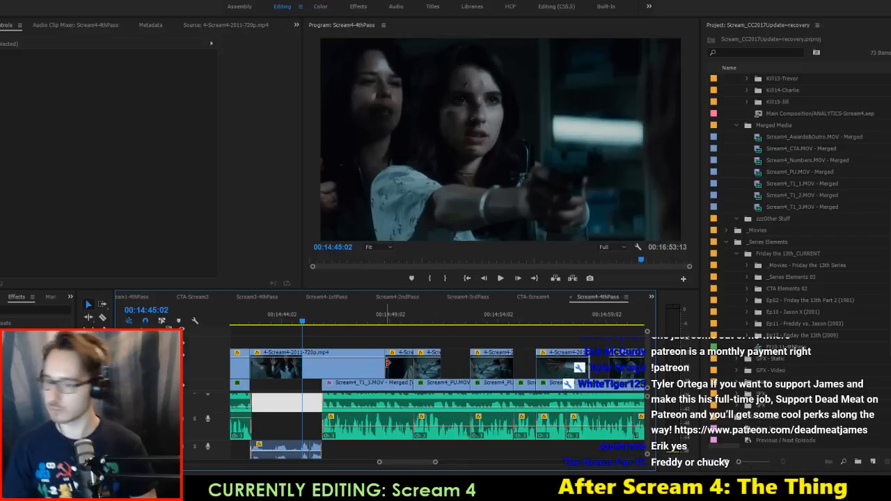
pyautogui.press('space')
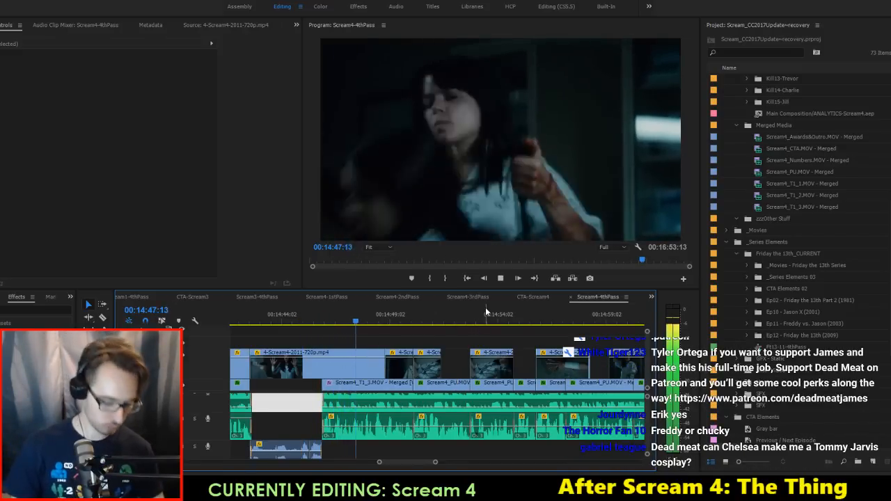
pyautogui.press('space')
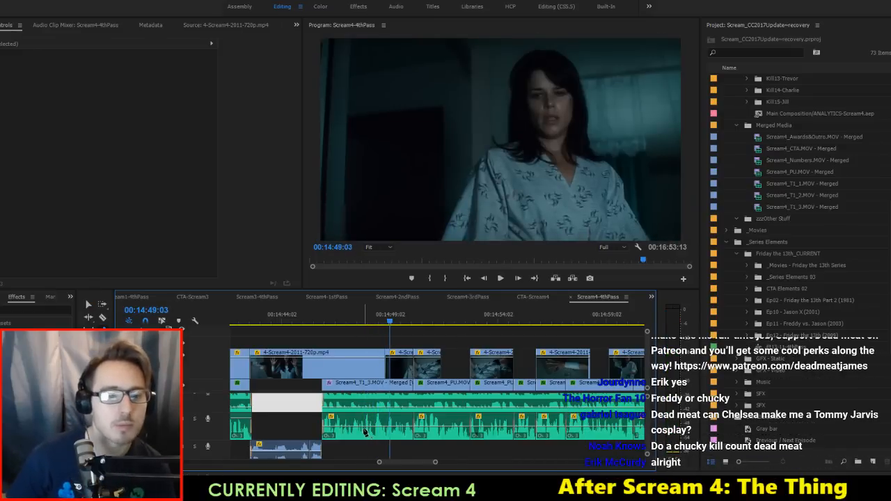
# Step: Add volume keyframes in the latter part of the Scream4_T1_3.MOV narration clip, ramping its level up to about 5.2 dB near the end
pyautogui.click(359, 428)
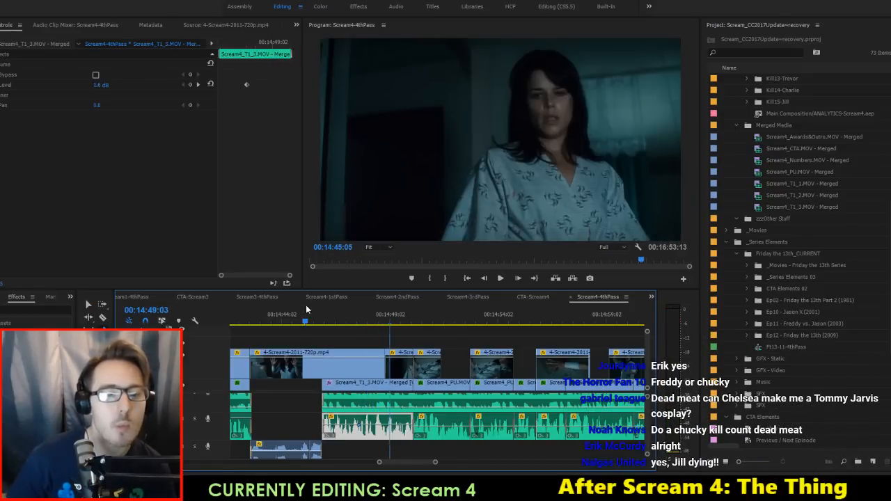
pyautogui.press('space')
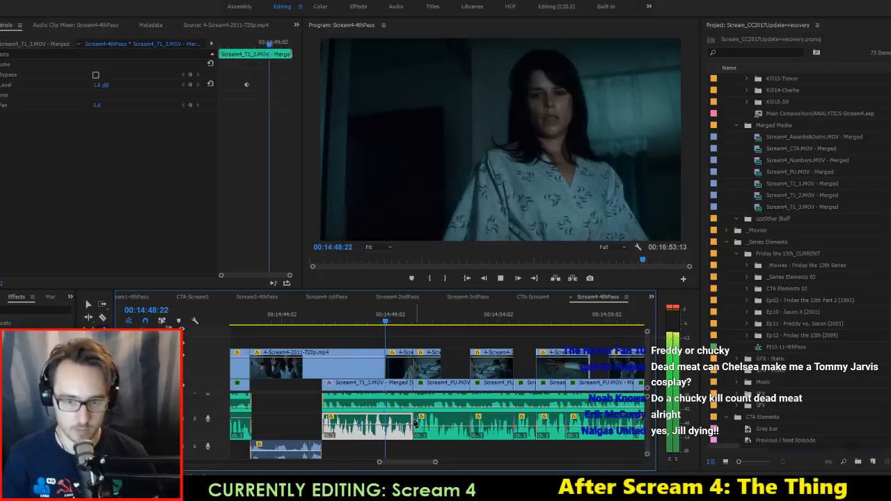
pyautogui.press('space')
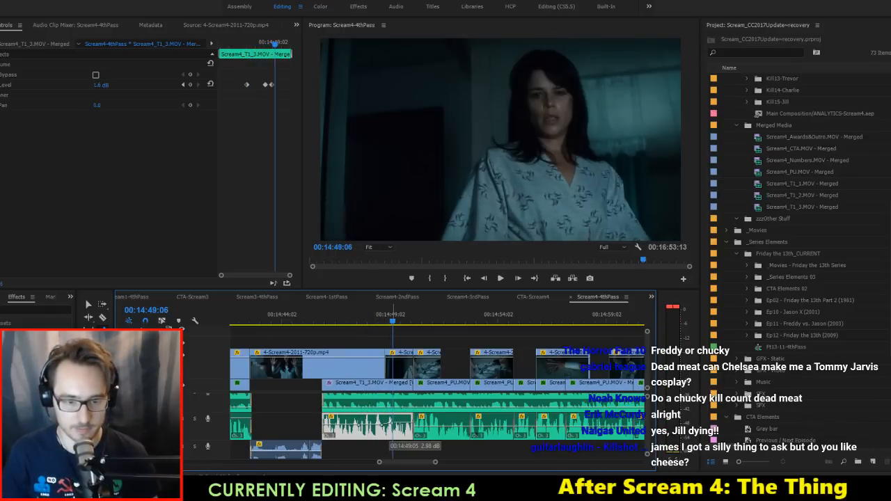
pyautogui.moveTo(394, 428); pyautogui.dragTo(406, 426)
pyautogui.hotkey('shift', 'space')
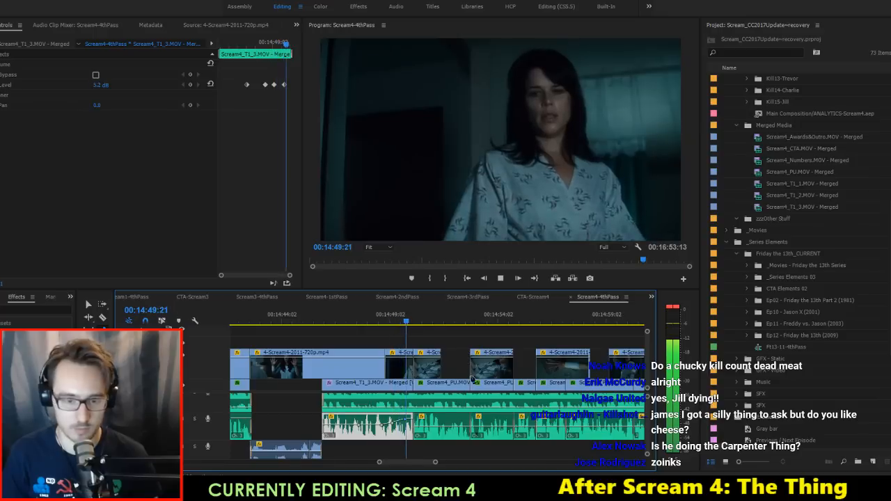
# Step: Add volume keyframes to the first Scream4_PU.MOV narration clip, ramping its level to about 5.4 dB at the end, and play back the result
pyautogui.click(423, 431)
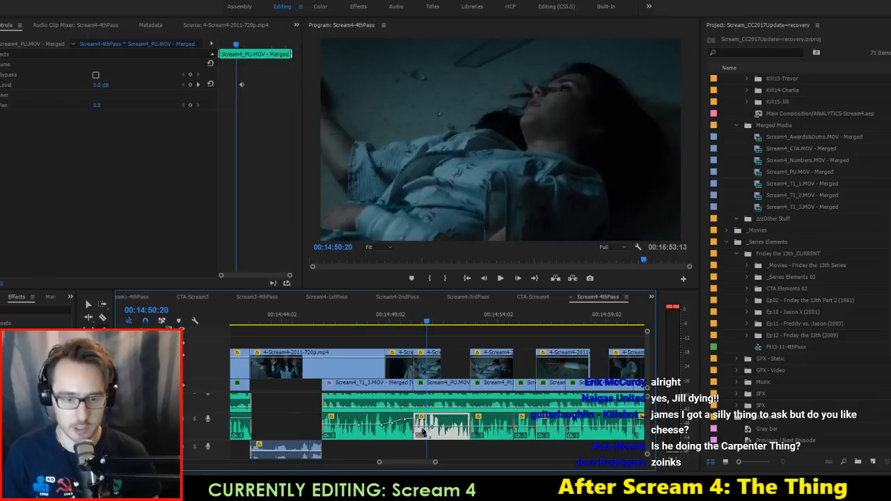
pyautogui.moveTo(416, 422); pyautogui.dragTo(448, 420)
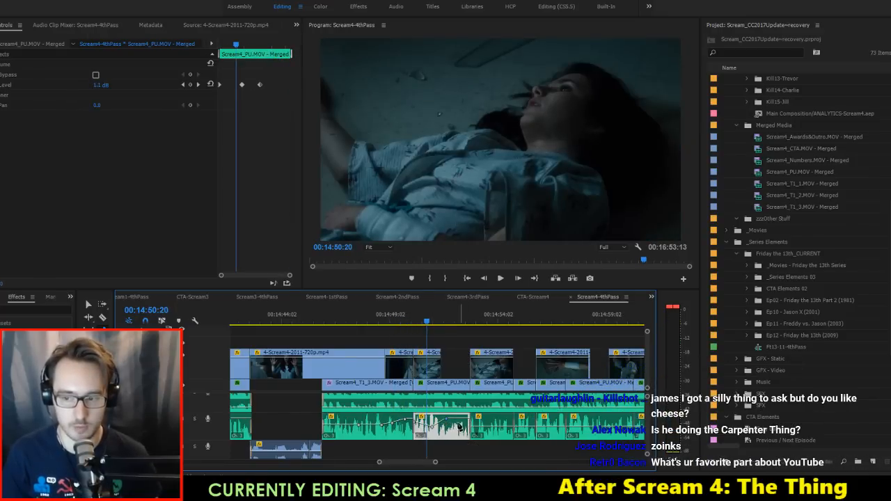
pyautogui.scroll(-4, 460, 427)
pyautogui.scroll(3, 460, 427)
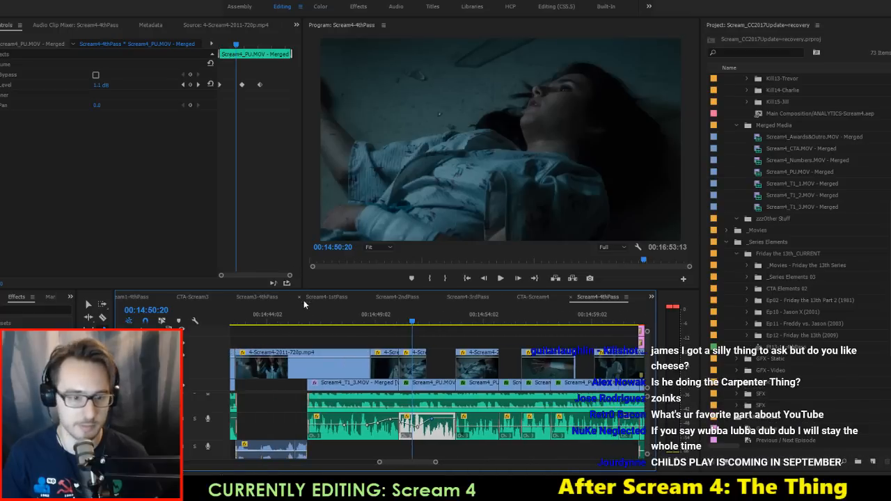
pyautogui.click(346, 308)
pyautogui.press('space')
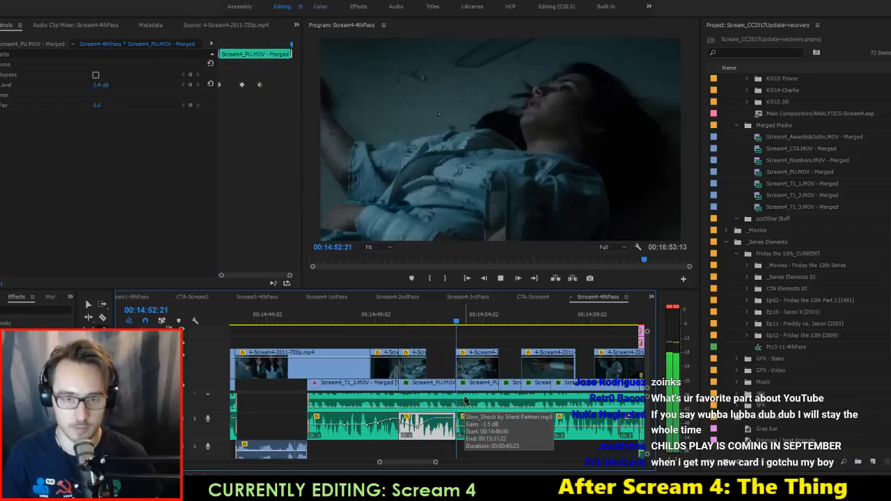
pyautogui.press('space')
# Step: Raise the second Scream4_PU.MOV narration clip to about 6 dB with a volume keyframe and check it in playback
pyautogui.click(471, 430)
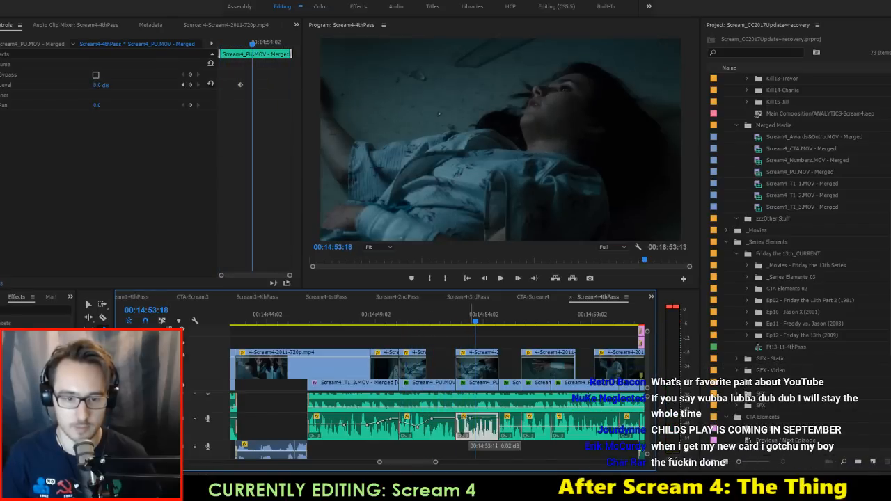
pyautogui.click(438, 330)
pyautogui.press('space')
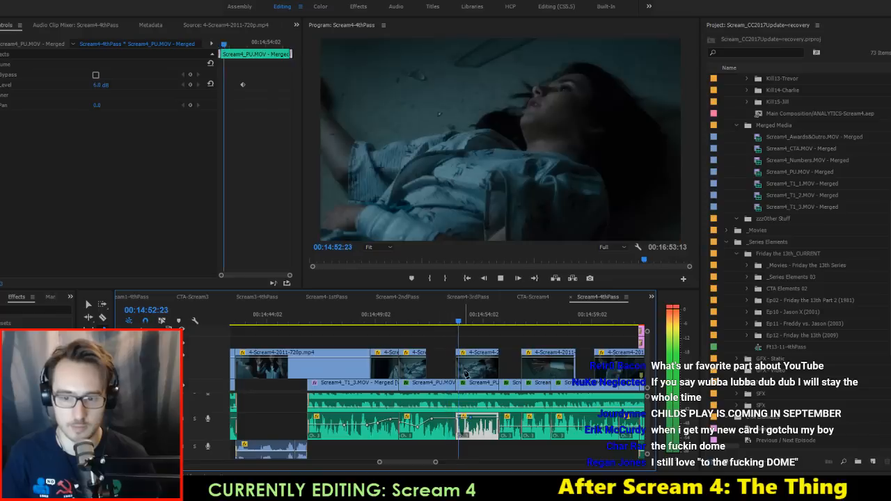
pyautogui.press('space')
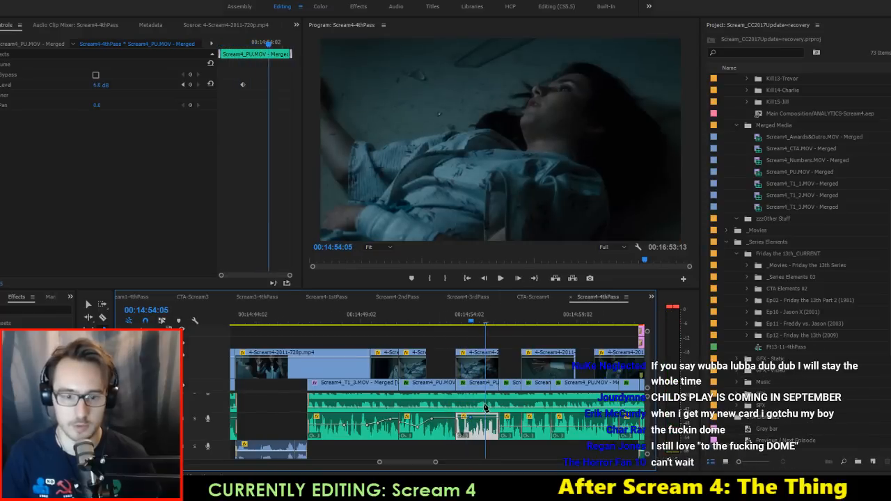
# Step: Lower the second narration clip's volume keyframe to about 4.6 dB and play back the clip
pyautogui.scroll(-2, 485, 407)
pyautogui.moveTo(428, 419); pyautogui.dragTo(424, 423)
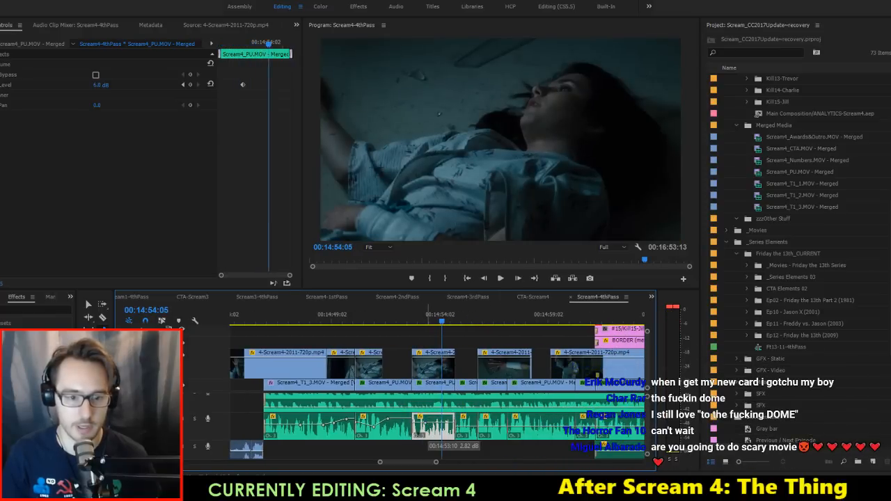
pyautogui.click(403, 318)
pyautogui.press('space')
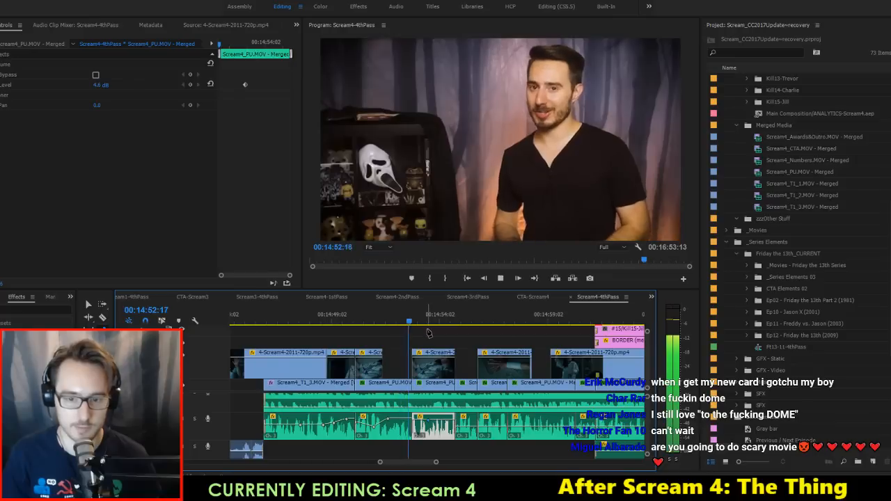
pyautogui.scroll(1, 443, 421)
pyautogui.scroll(2, 443, 422)
pyautogui.click(513, 346)
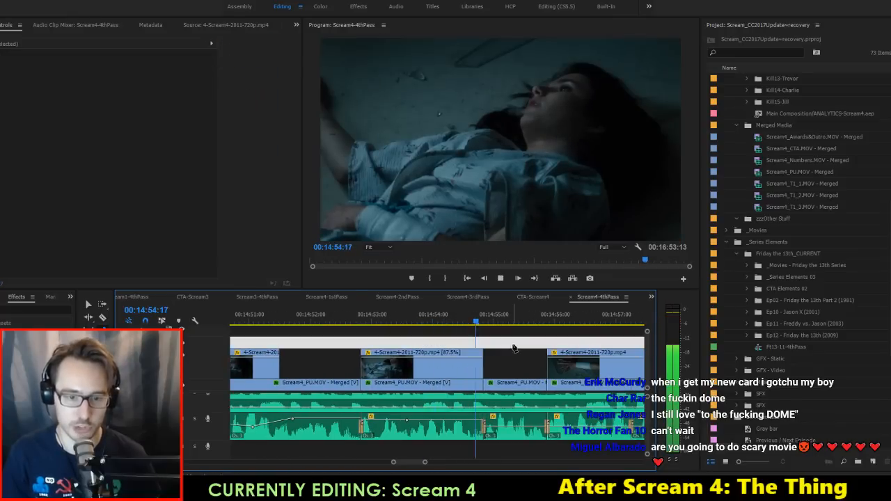
pyautogui.press('space')
# Step: Add volume keyframes near both ends of the second narration clip, easing the start to about 4.3 dB and lifting the ending to 6 dB
pyautogui.click(383, 422)
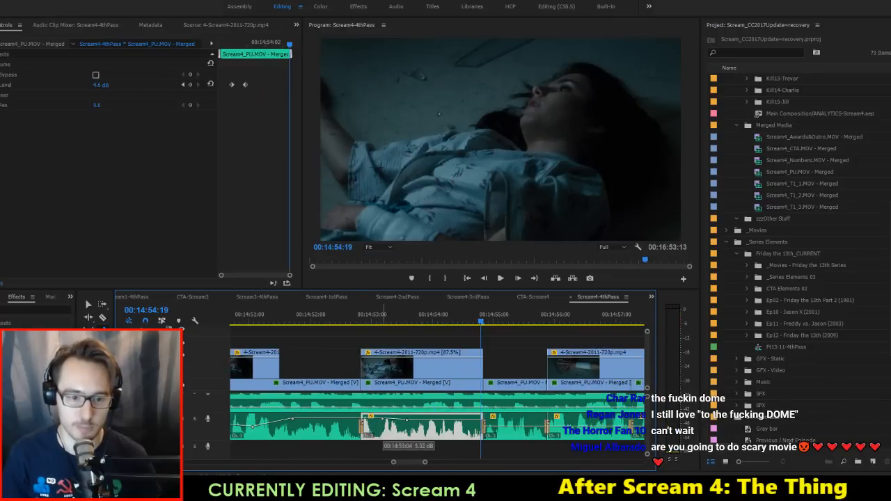
pyautogui.click(343, 327)
pyautogui.press('space')
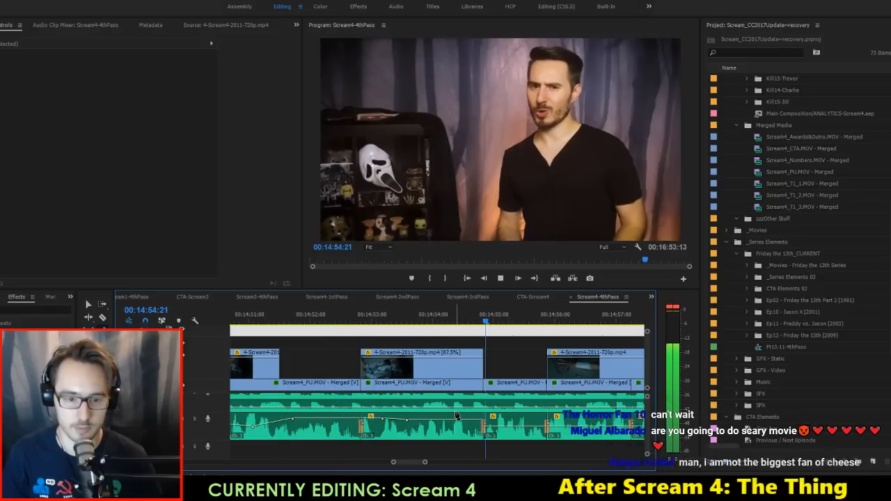
pyautogui.click(459, 421)
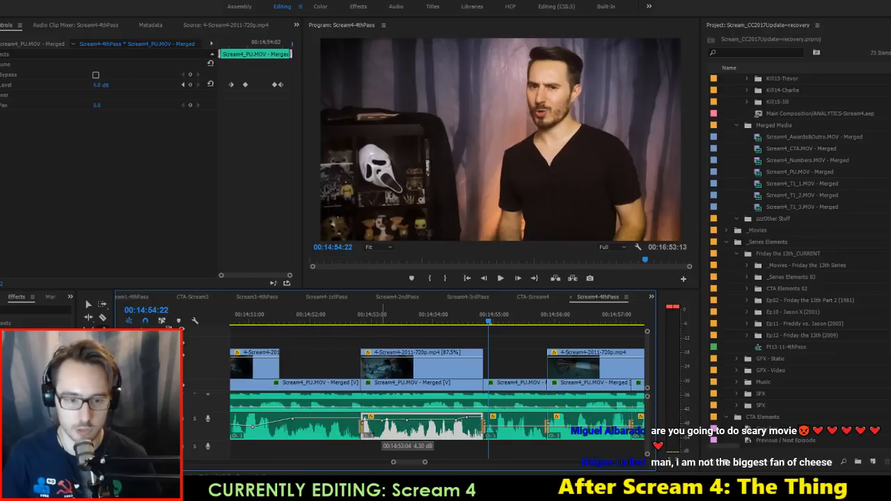
pyautogui.click(410, 307)
pyautogui.press('space')
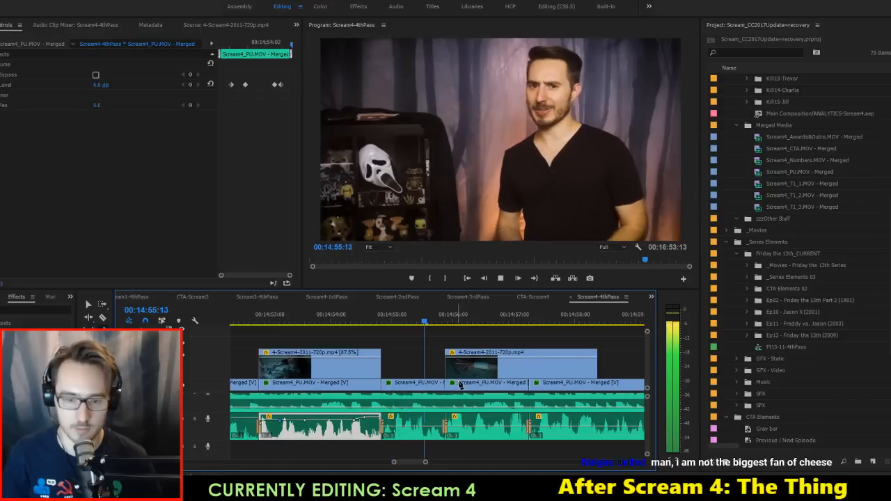
pyautogui.press('space')
# Step: Add volume keyframes to the short third Scream4_PU.MOV narration clip, dipping the level after its opening, and play it back
pyautogui.click(403, 428)
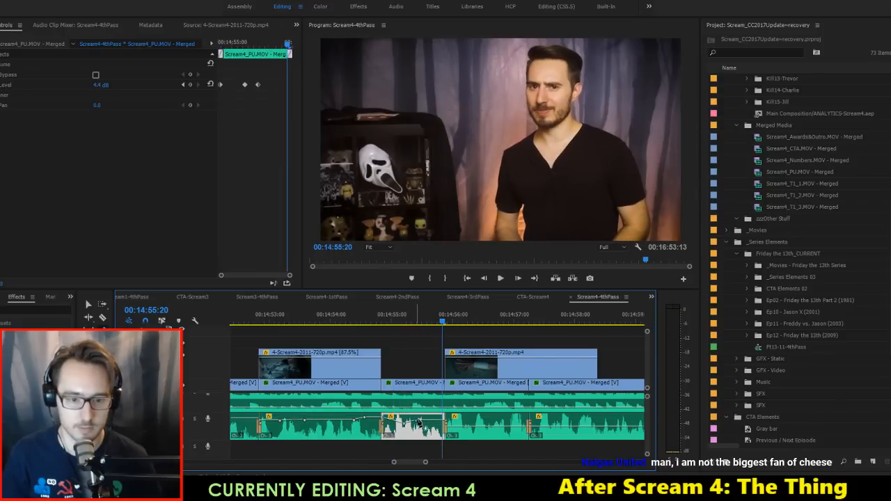
pyautogui.click(360, 309)
pyautogui.press('space')
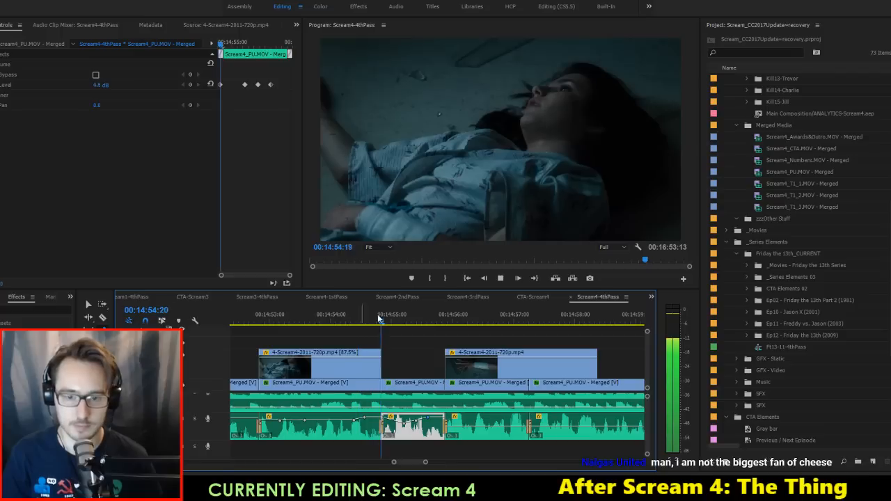
pyautogui.press('space')
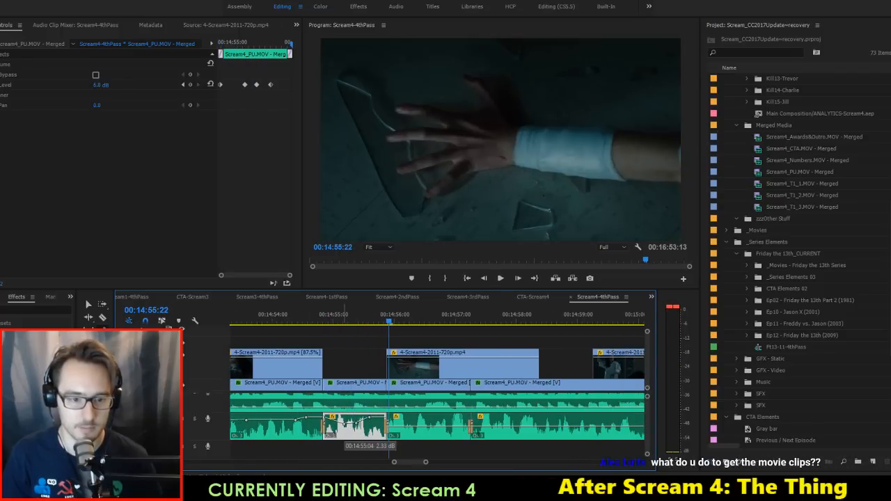
# Step: Fine-tune the third narration clip's dip keyframes around 00:14:55:04 while replaying the passage from the preceding clip
pyautogui.click(291, 313)
pyautogui.press('space')
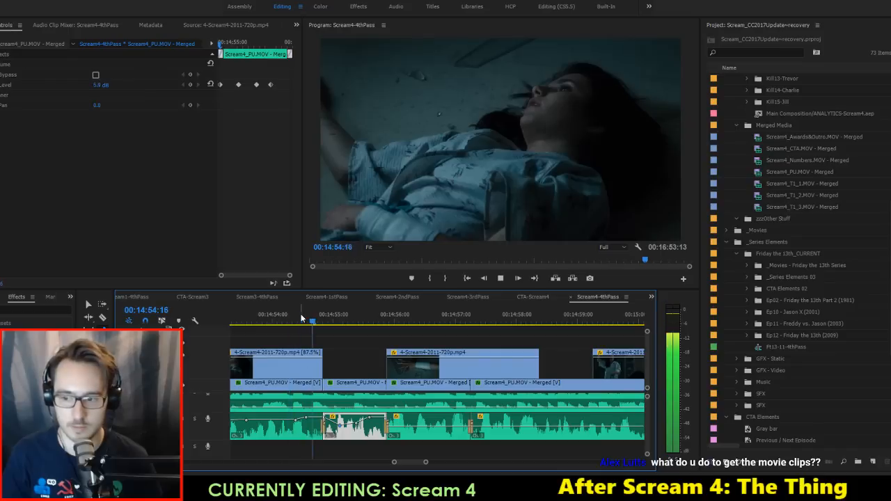
pyautogui.press('space')
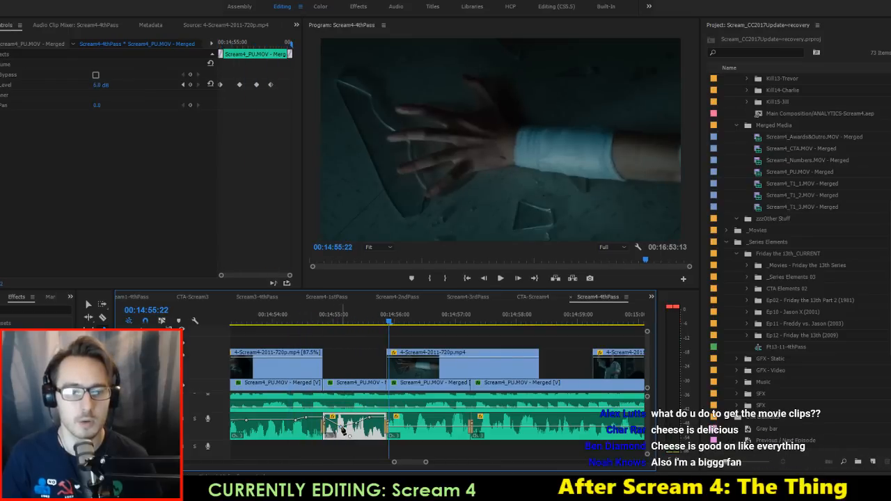
pyautogui.click(291, 314)
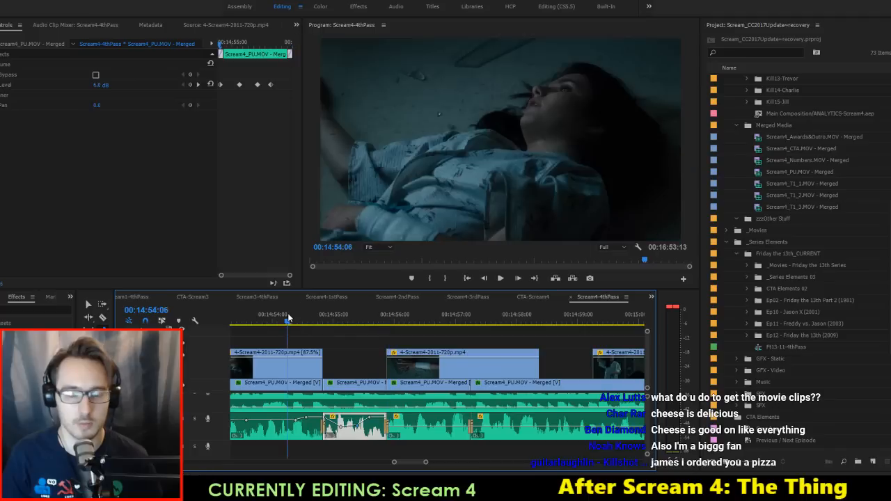
pyautogui.press('space')
pyautogui.press('space')
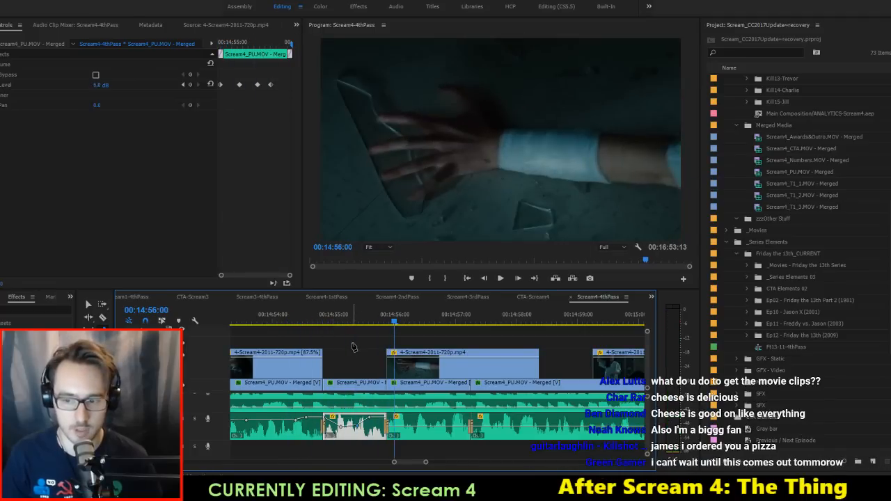
# Step: Add a volume keyframe near the start of the fourth Scream4_PU.MOV narration clip, lowering its opening to about -3.2 dB, and play it back
pyautogui.scroll(-2, 382, 361)
pyautogui.press('space')
pyautogui.press('space')
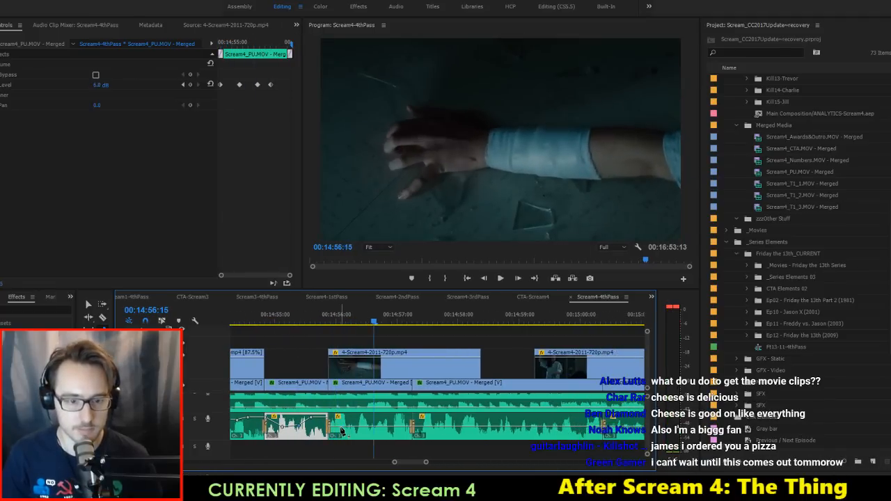
pyautogui.moveTo(341, 426); pyautogui.dragTo(343, 428)
pyautogui.click(312, 318)
pyautogui.press('space')
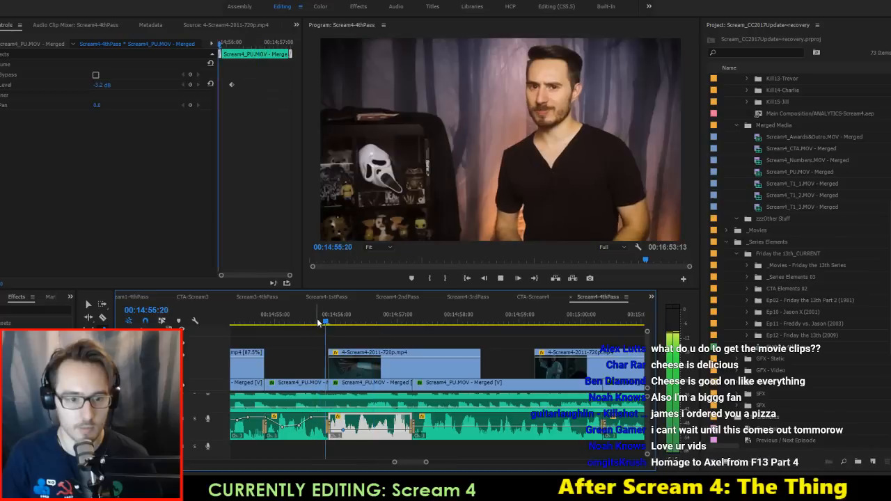
pyautogui.press('space')
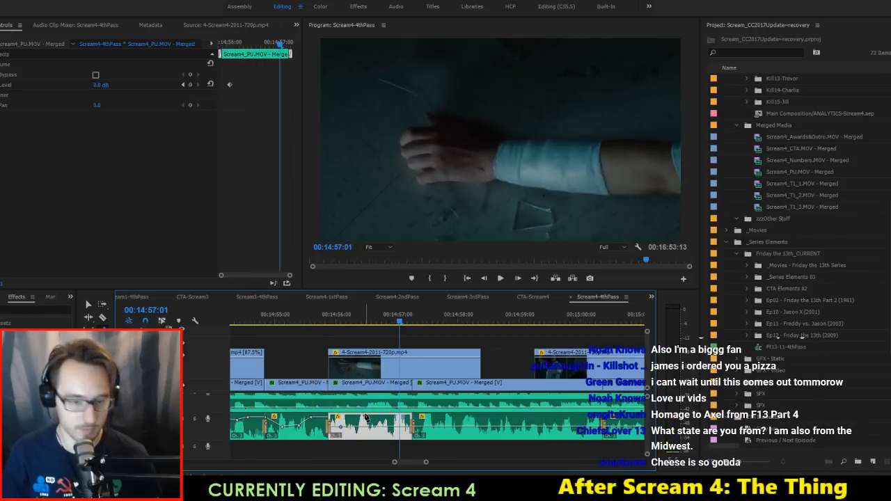
# Step: Apply the gain adjustment to the fourth narration clip, add volume keyframes across it with the opening at about -2 dB, and play it back
pyautogui.press('g')
pyautogui.press('Return')
pyautogui.press('Up')
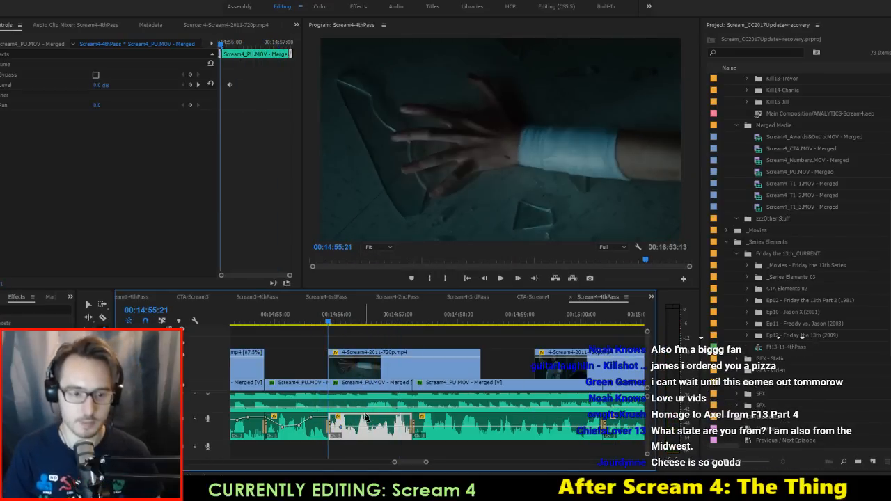
pyautogui.press('space')
pyautogui.press('space')
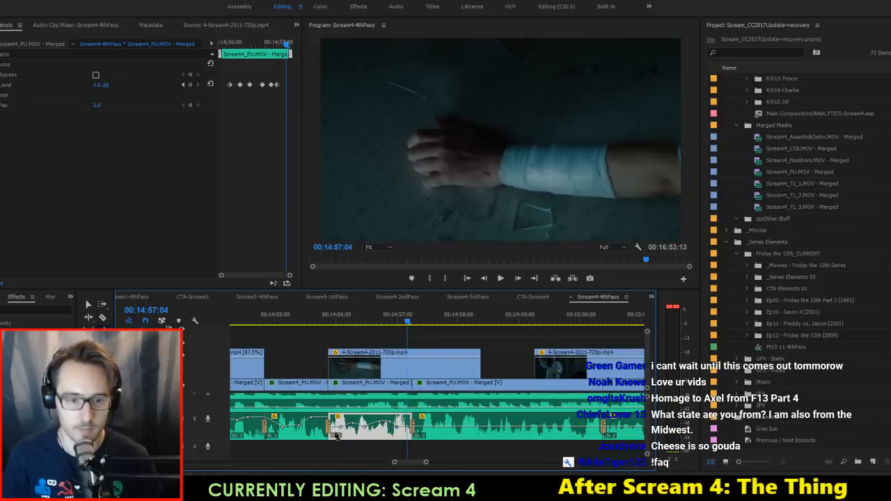
pyautogui.click(315, 322)
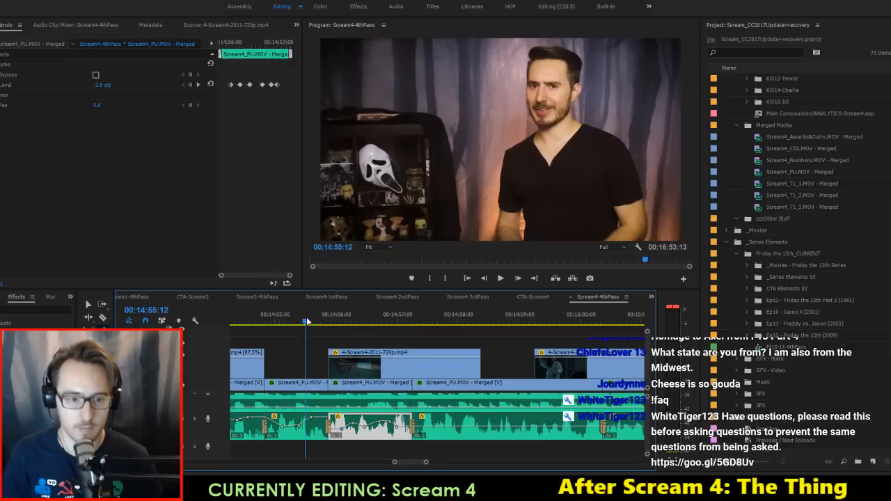
pyautogui.press('space')
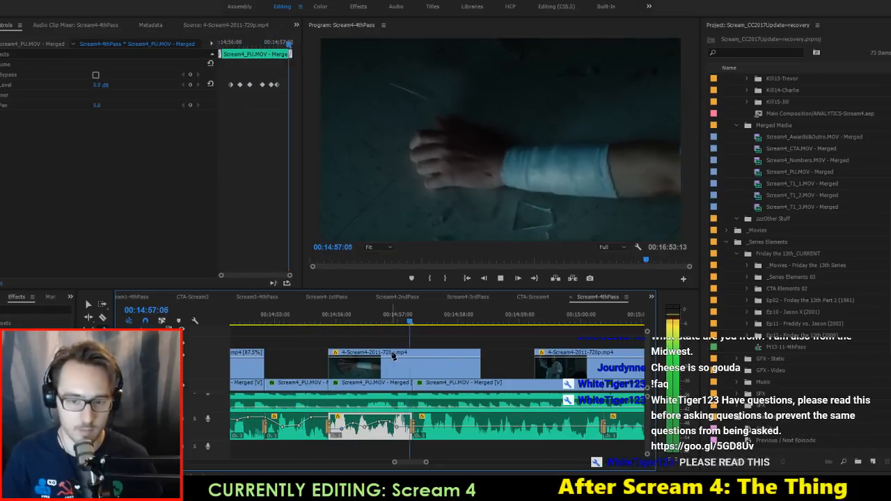
pyautogui.press('space')
# Step: Add volume keyframes to the long fifth Scream4_PU.MOV narration clip, raising its middle section to about 3.9 dB
pyautogui.scroll(-2, 440, 402)
pyautogui.press('space')
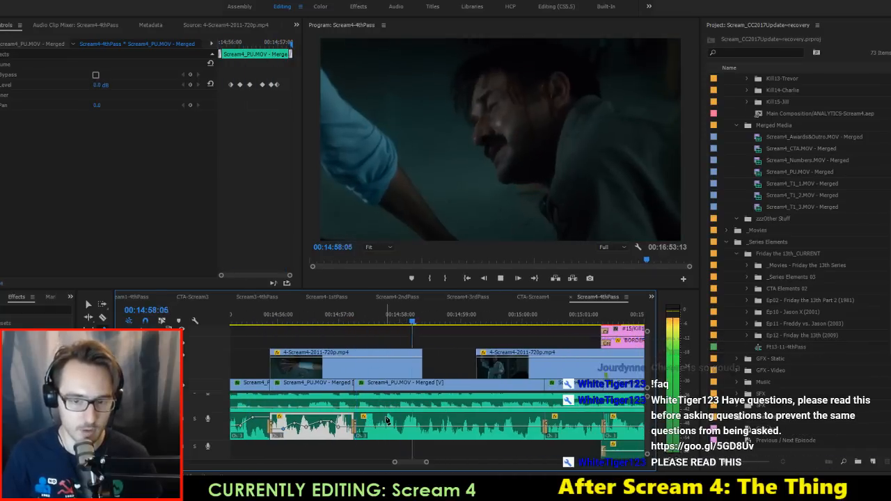
pyautogui.click(415, 430)
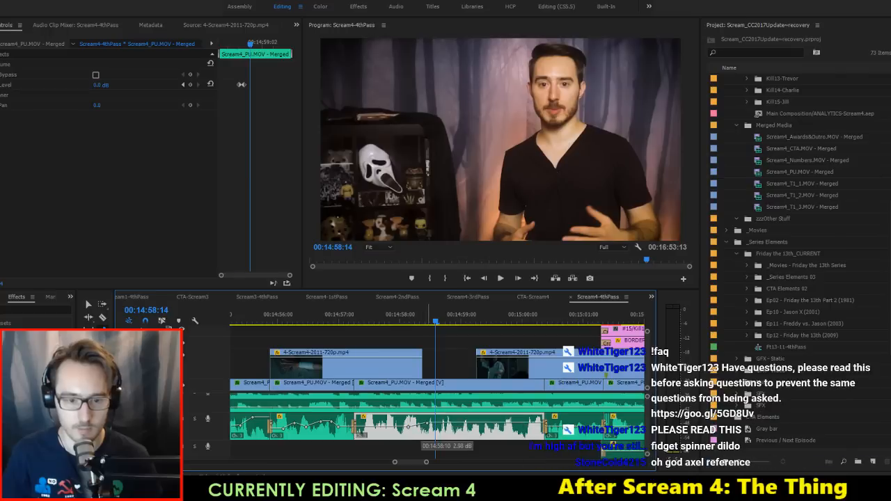
pyautogui.click(485, 421)
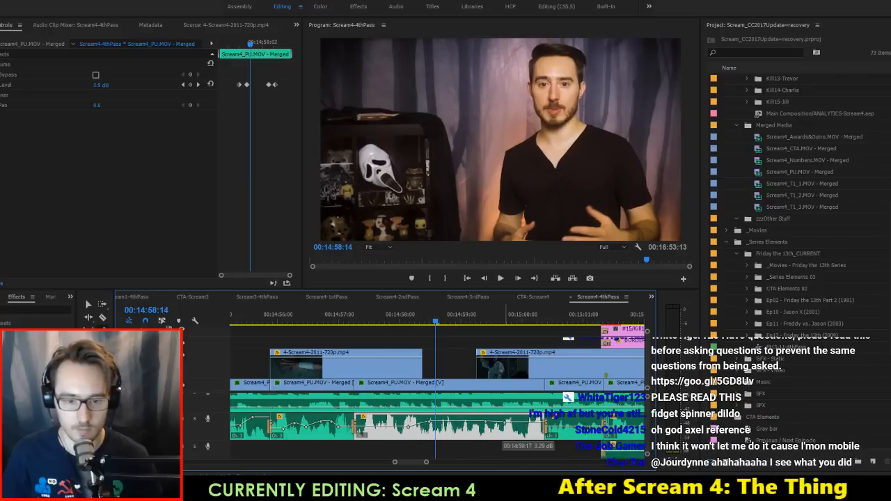
pyautogui.click(363, 428)
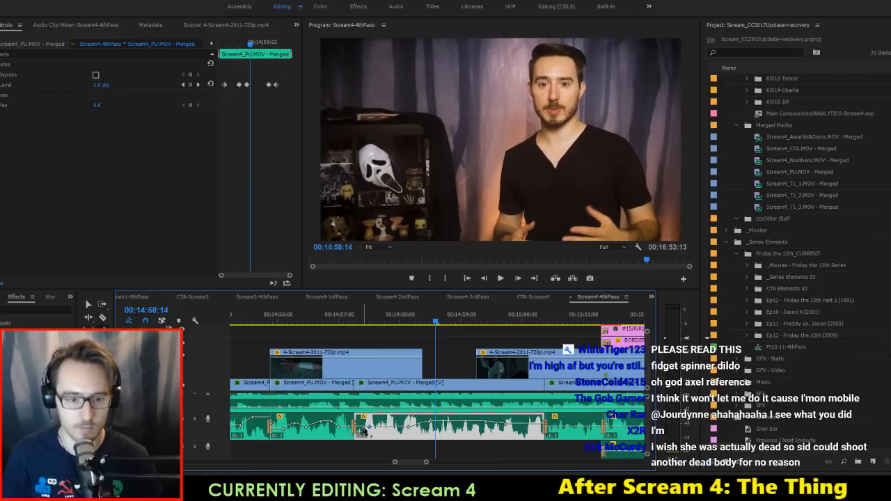
# Step: Add a volume keyframe near the end of the fifth narration clip, adjust its level around 00:14:59:21, and replay the passage
pyautogui.click(322, 310)
pyautogui.press('space')
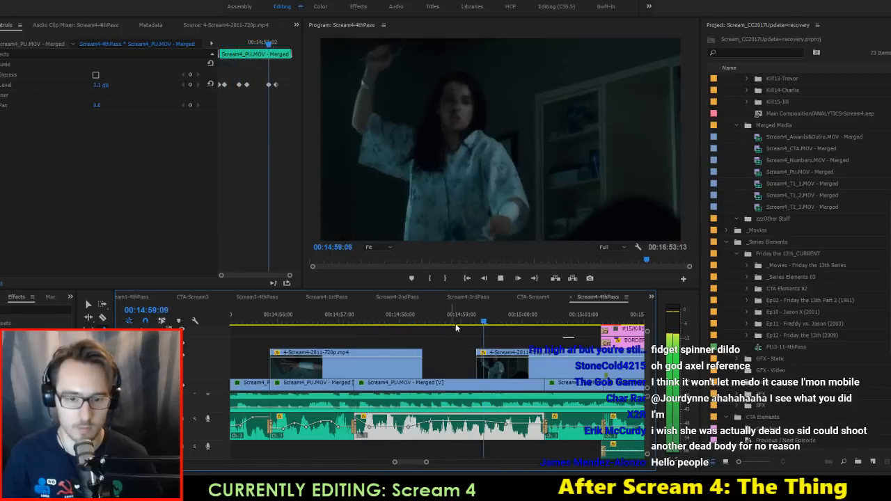
pyautogui.press('space')
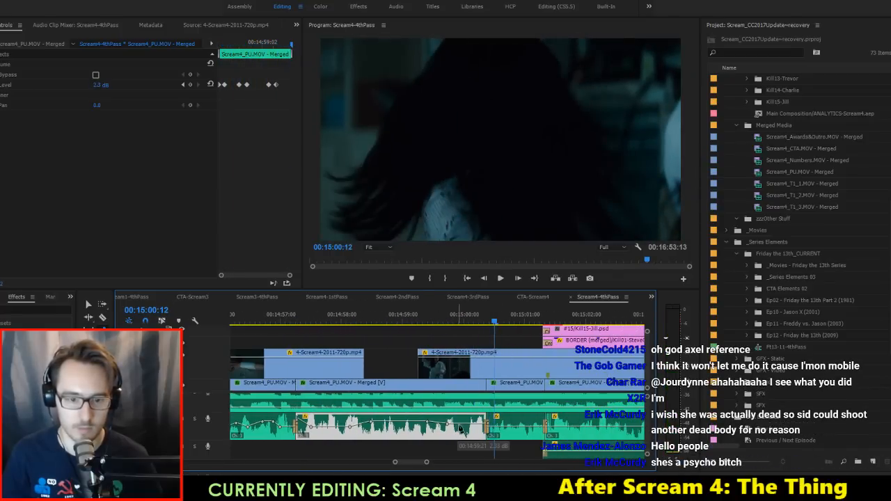
pyautogui.click(423, 317)
pyautogui.press('space')
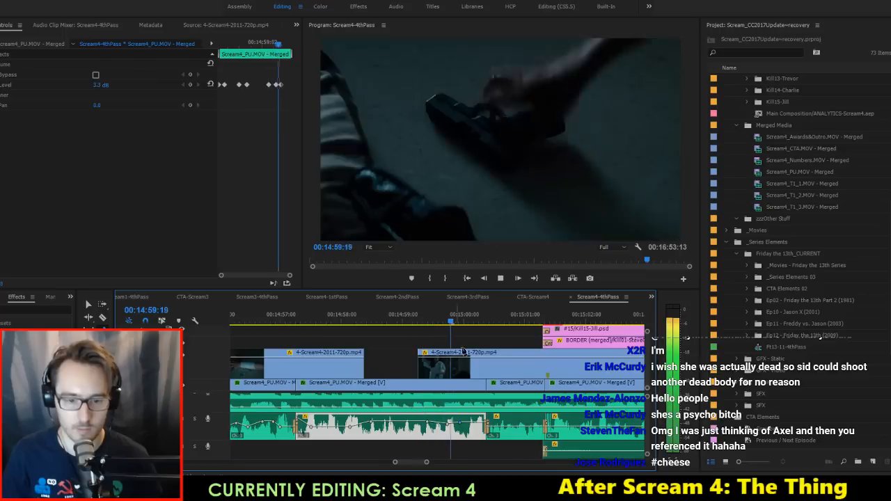
# Step: Add volume keyframes to the short Scream4_PU.MOV narration clip near 00:15:00:16, raising the level to about 5.4 dB, and play it back
pyautogui.press('space')
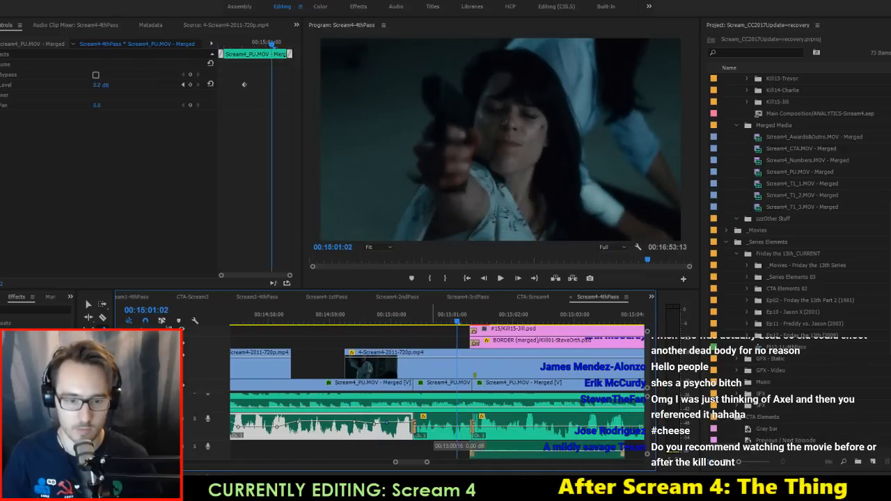
pyautogui.click(431, 421)
pyautogui.press('space')
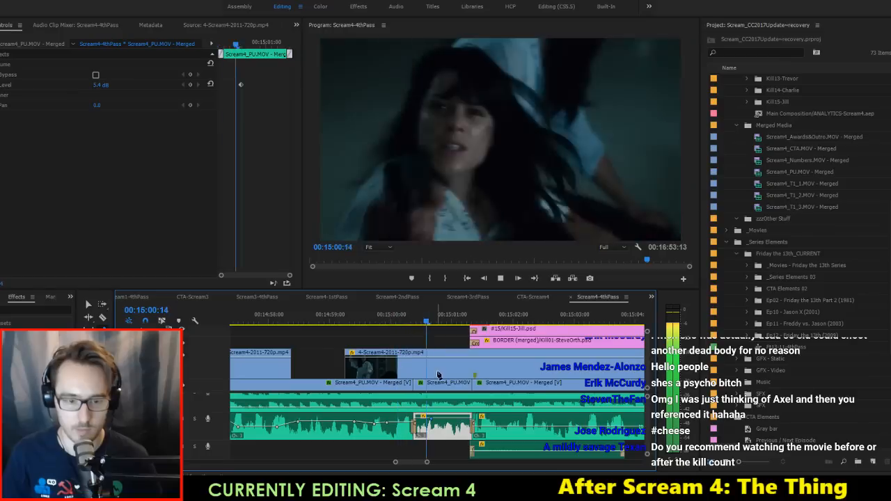
pyautogui.press('space')
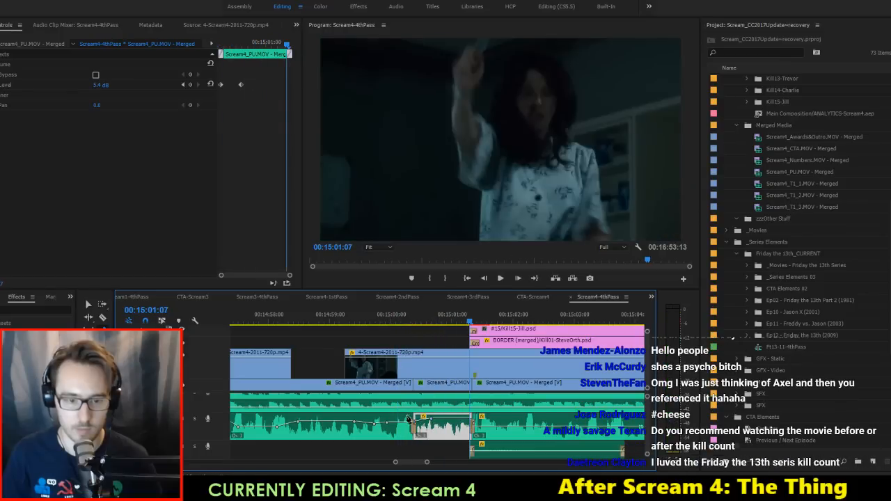
# Step: Raise the very end of the preceding long narration clip to about 5.4 dB with a volume keyframe and replay the transition
pyautogui.click(408, 426)
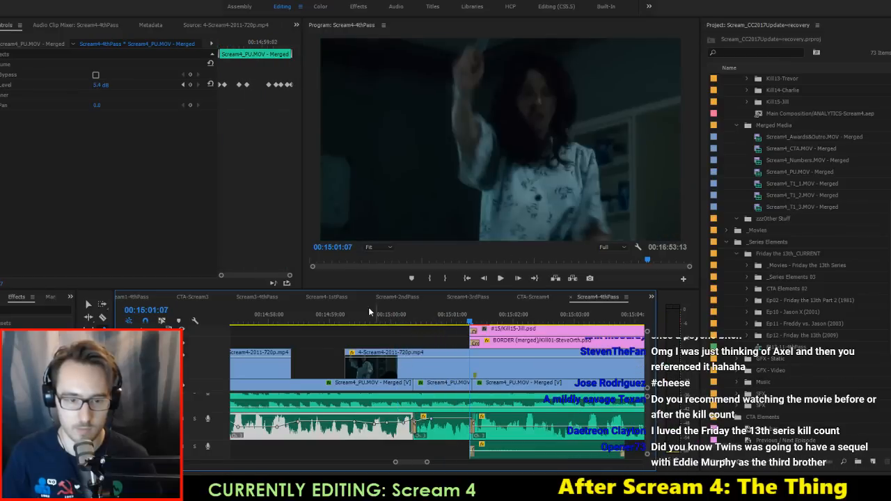
pyautogui.click(362, 308)
pyautogui.press('space')
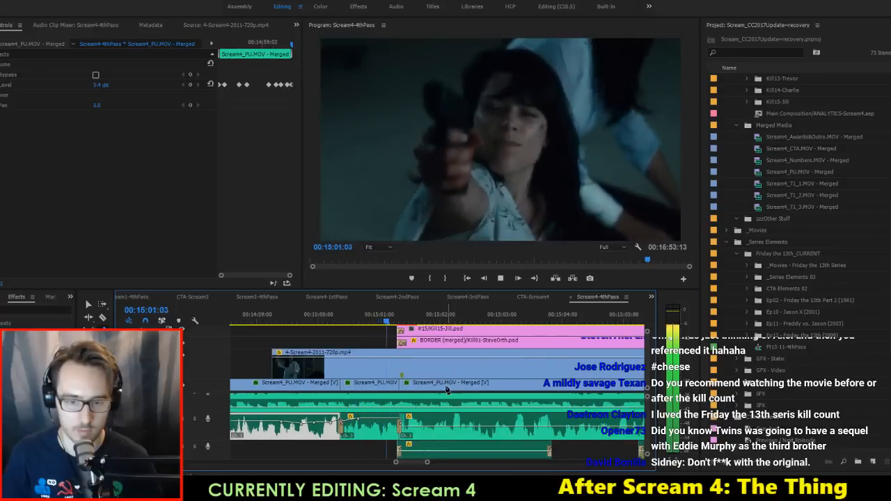
pyautogui.click(349, 430)
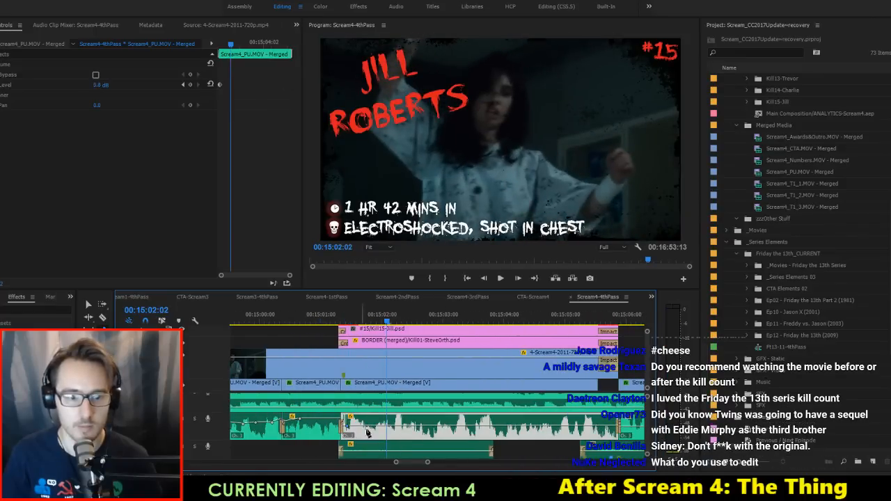
pyautogui.click(397, 426)
pyautogui.moveTo(371, 426); pyautogui.dragTo(370, 420)
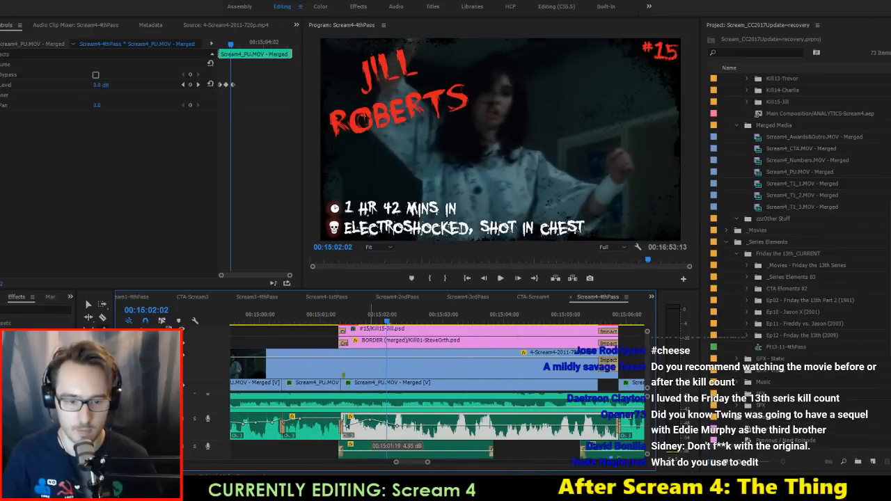
pyautogui.click(415, 423)
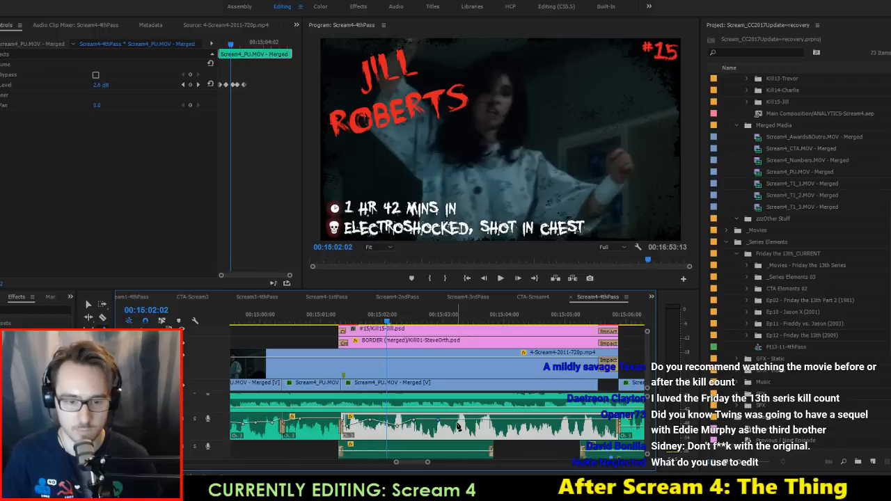
pyautogui.moveTo(458, 421); pyautogui.dragTo(460, 426)
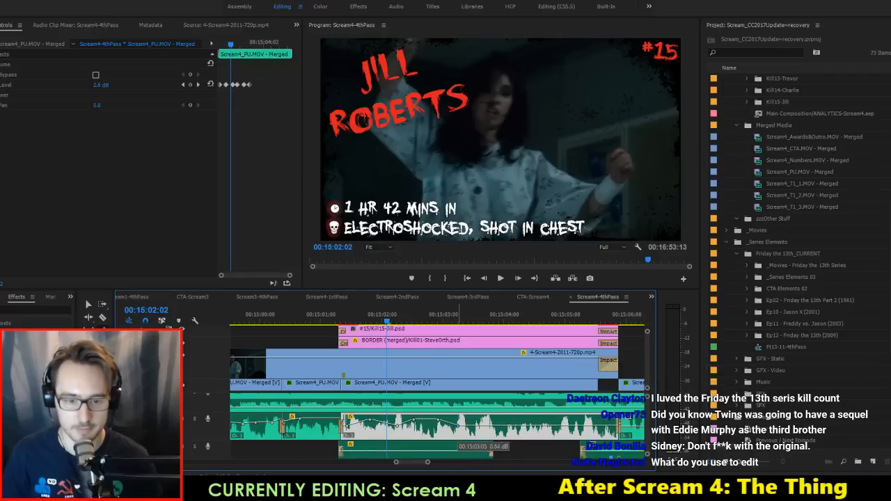
pyautogui.click(500, 422)
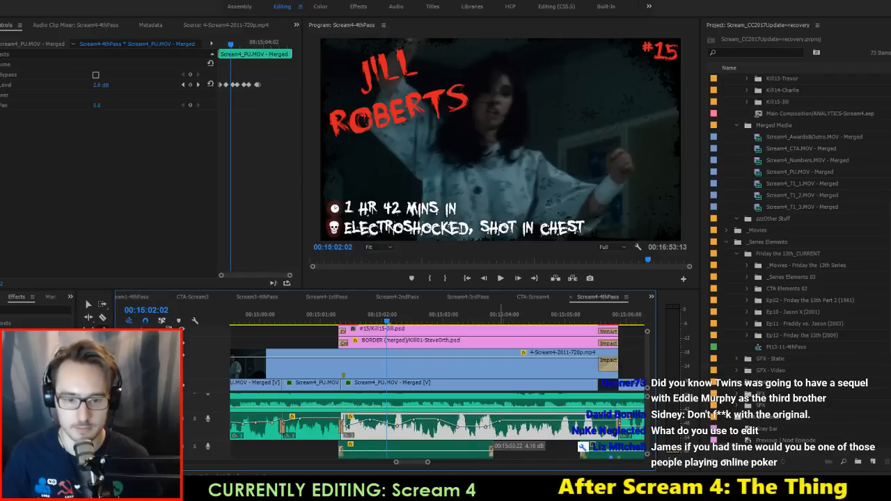
pyautogui.click(564, 422)
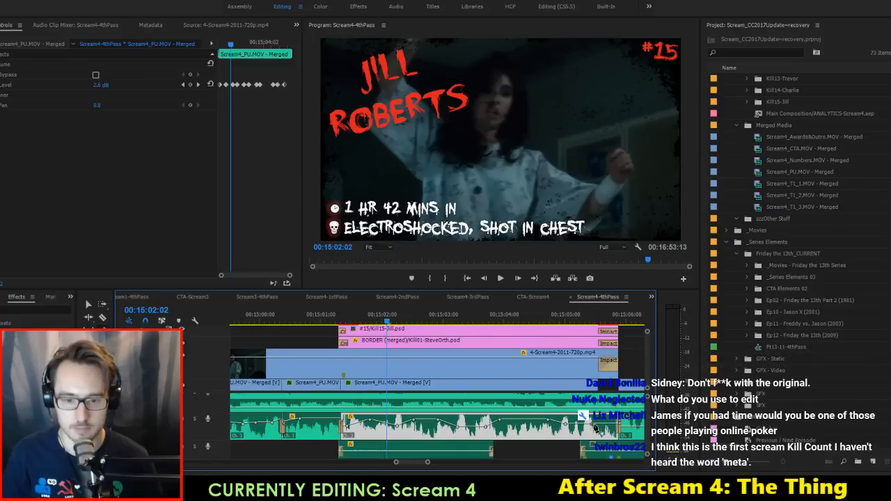
pyautogui.click(304, 320)
pyautogui.press('space')
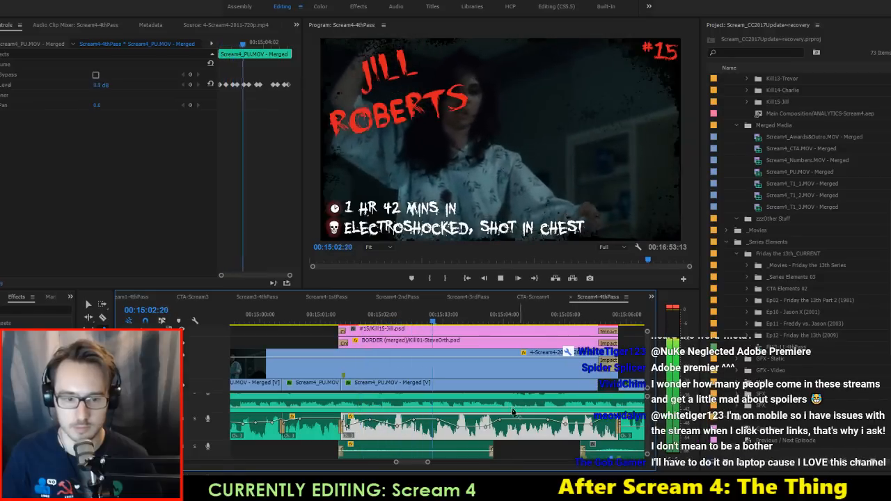
pyautogui.press('space')
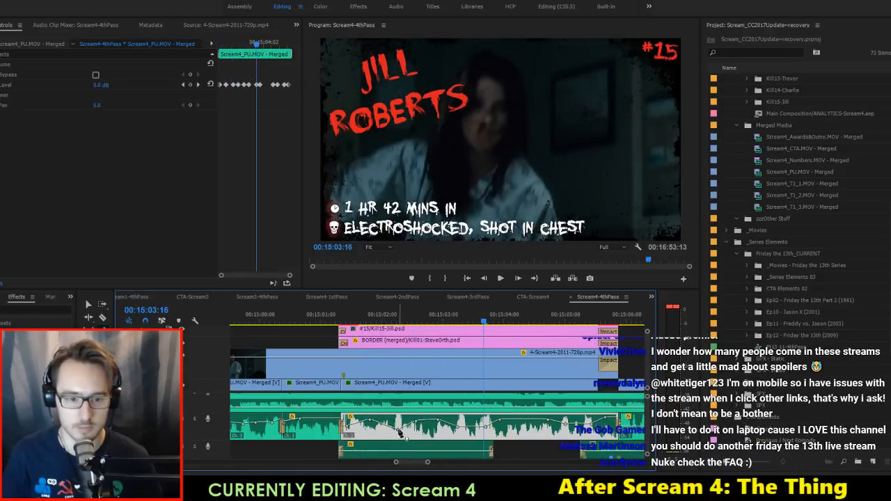
pyautogui.click(287, 313)
pyautogui.press('space')
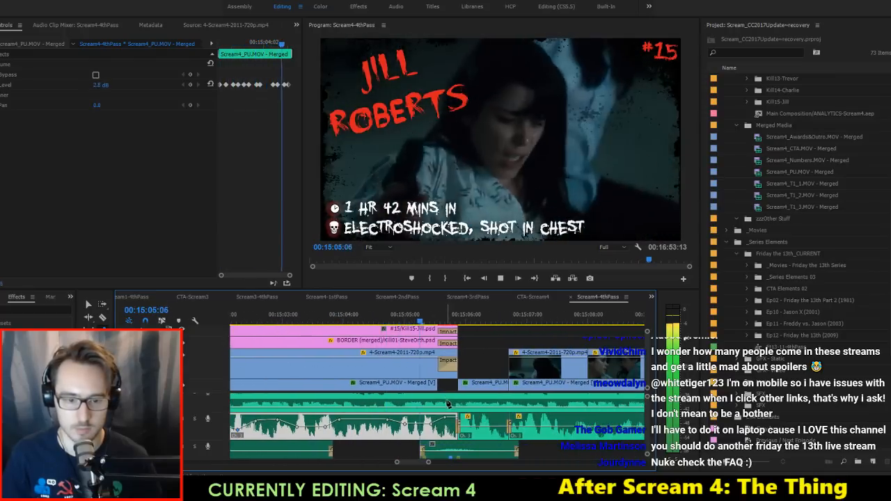
pyautogui.press('space')
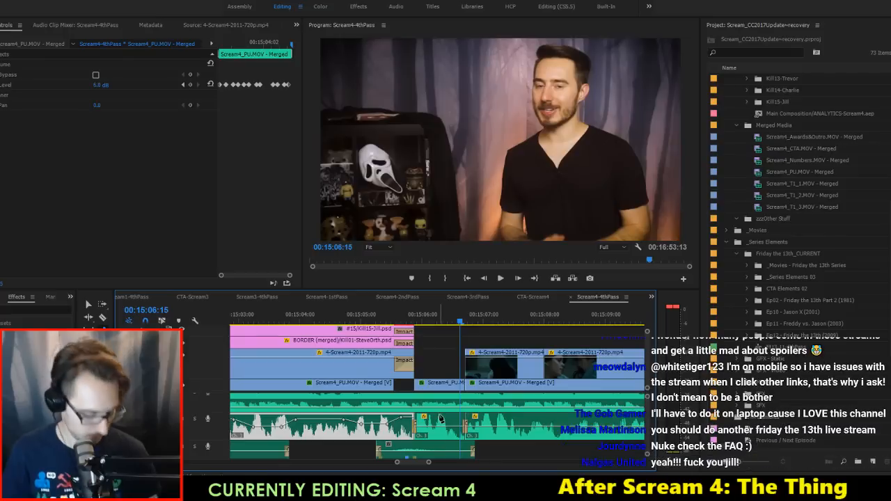
# Step: Lower the audio gain of the short on-camera narration clip at 00:15:06 and briefly play from the end of the clip
pyautogui.click(439, 421)
pyautogui.press('g')
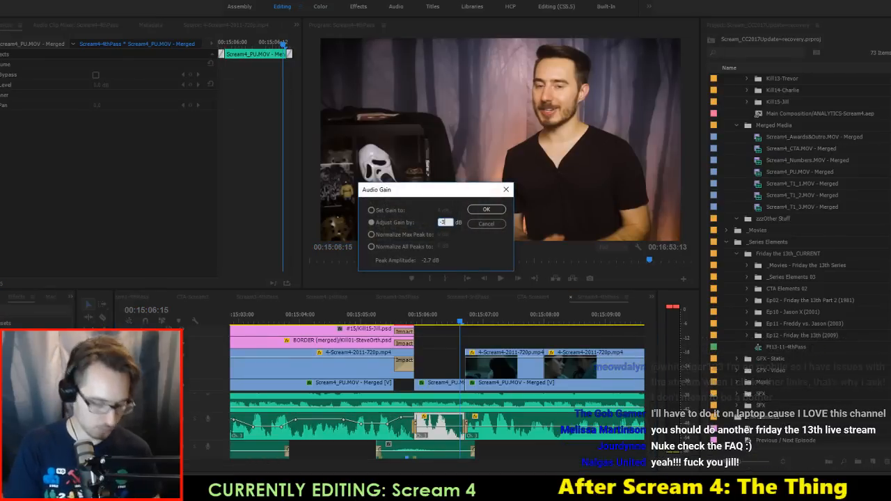
pyautogui.press('Return')
pyautogui.press('Up')
pyautogui.press('space')
pyautogui.press('space')
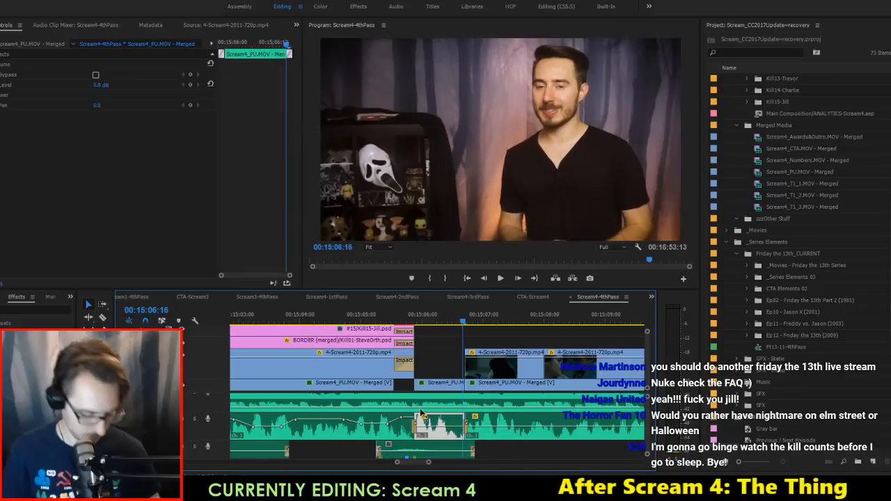
# Step: Add volume keyframes to the short 00:15:06 narration clip, raising its end to about 5.4 dB, save the project, and replay the passage
pyautogui.hotkey('ctrl', 's')
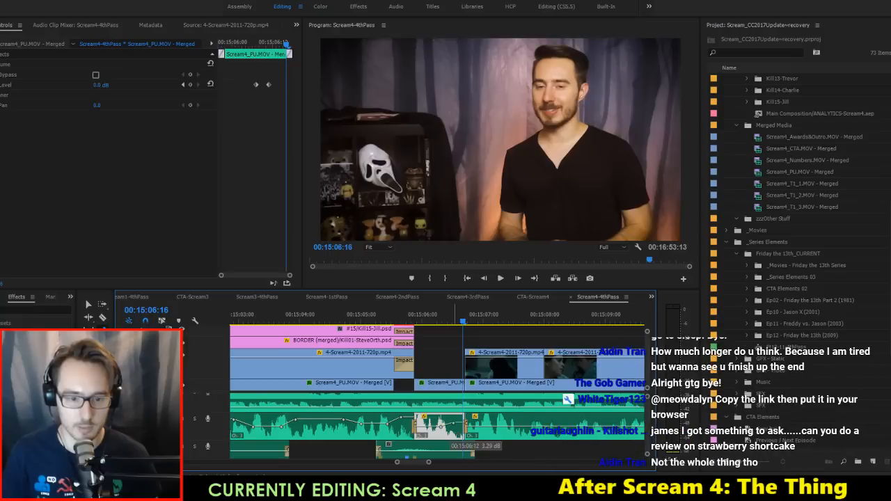
pyautogui.hotkey('ctrl', 's')
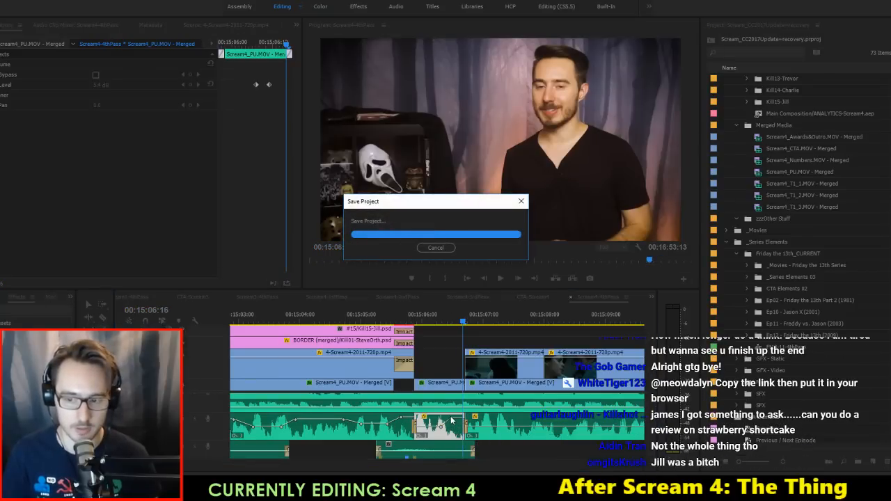
pyautogui.scroll(-2, 451, 420)
pyautogui.click(341, 322)
pyautogui.press('space')
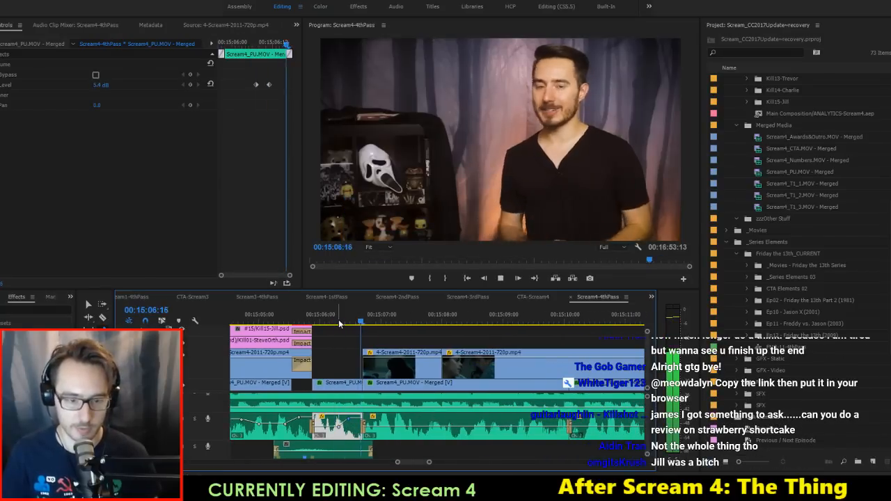
pyautogui.press('space')
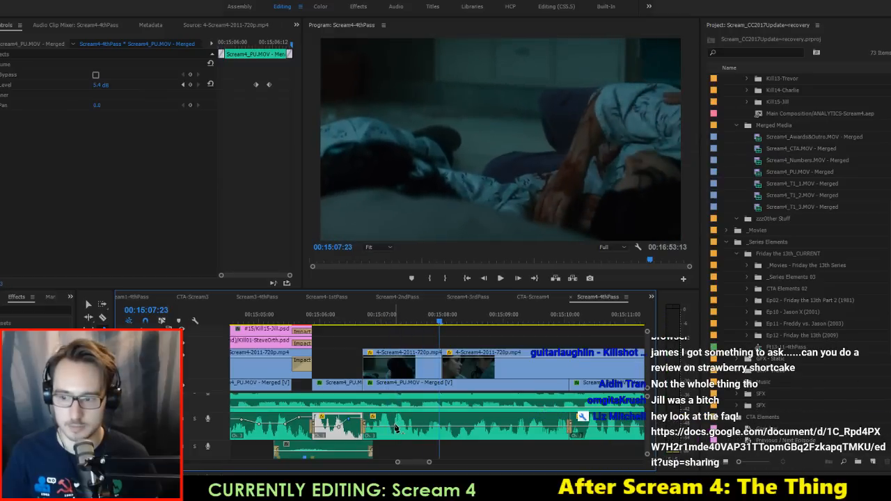
# Step: Add volume keyframes to the narration clip after 00:15:06:16, raising its later part to about 4.7 dB, save the project, and play it
pyautogui.click(395, 428)
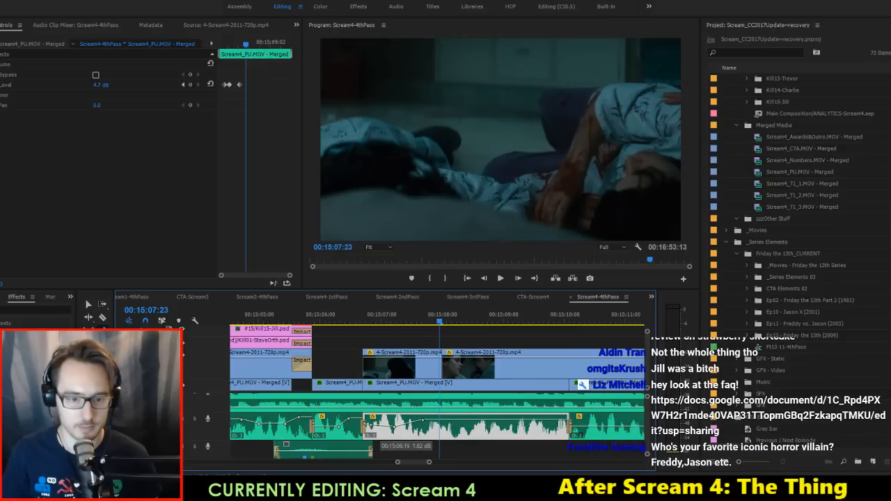
pyautogui.hotkey('ctrl', 's')
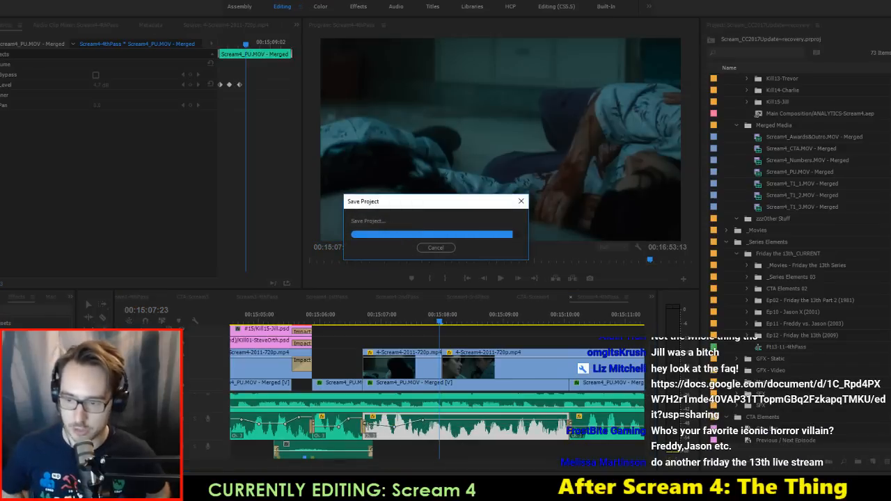
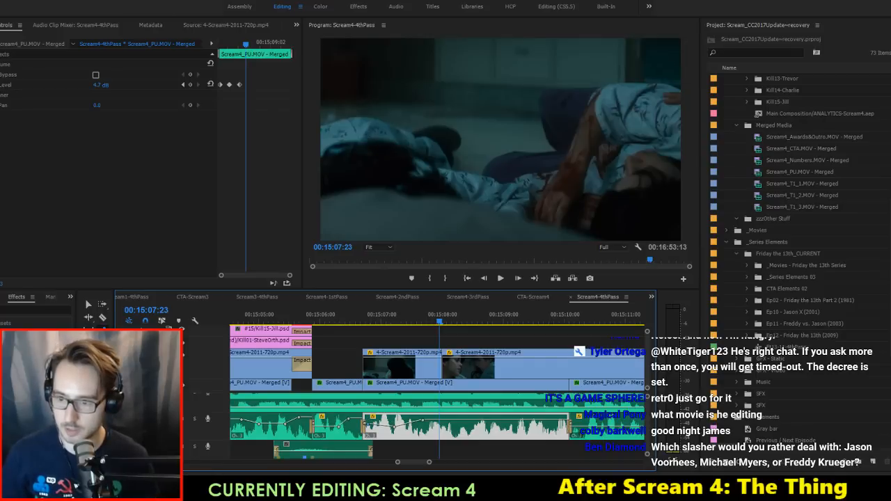
pyautogui.press('space')
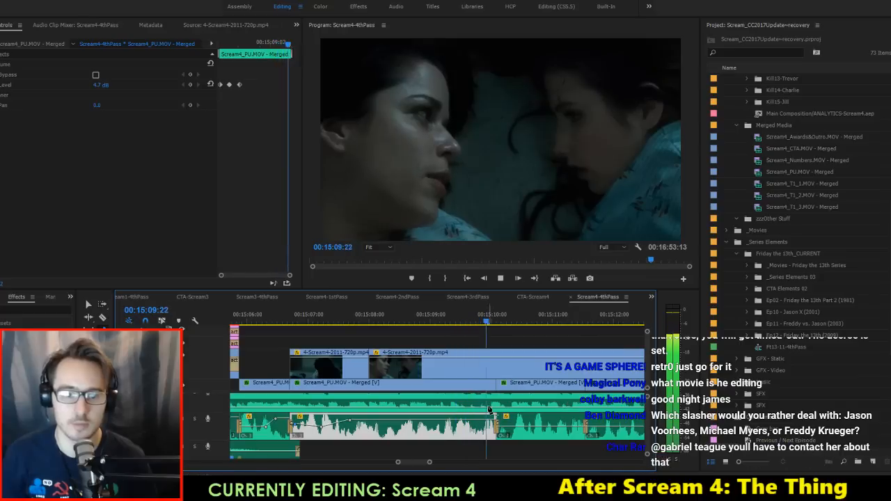
pyautogui.press('space')
# Step: Add volume keyframes across the narration clip at 00:15:10, raising its end to about 4.2 dB, save the project, and play it back
pyautogui.click(521, 430)
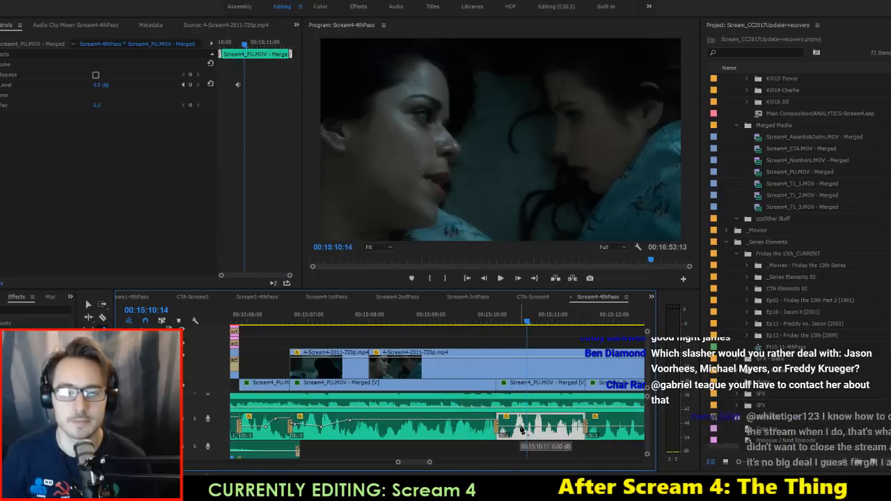
pyautogui.moveTo(510, 426); pyautogui.dragTo(508, 420)
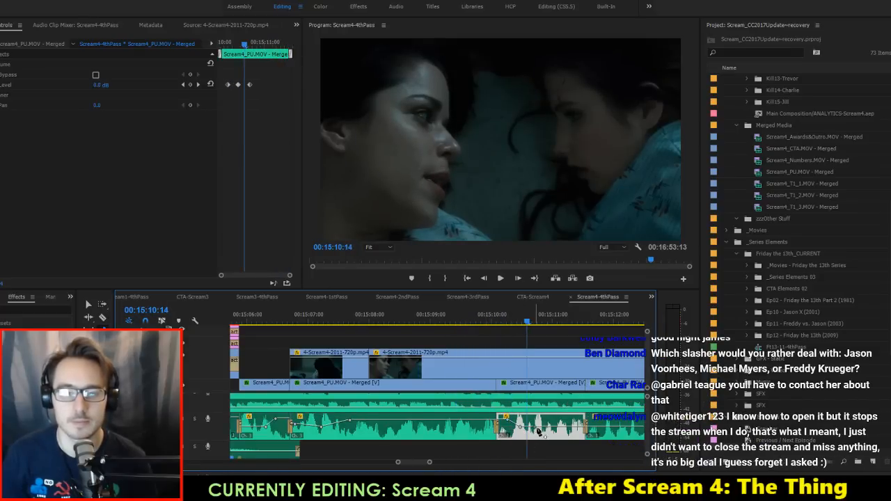
pyautogui.hotkey('ctrl', 's')
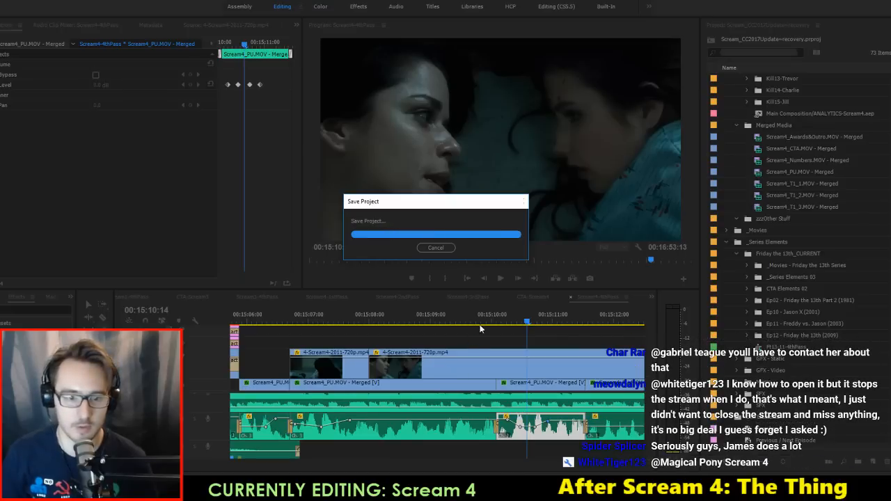
pyautogui.press('space')
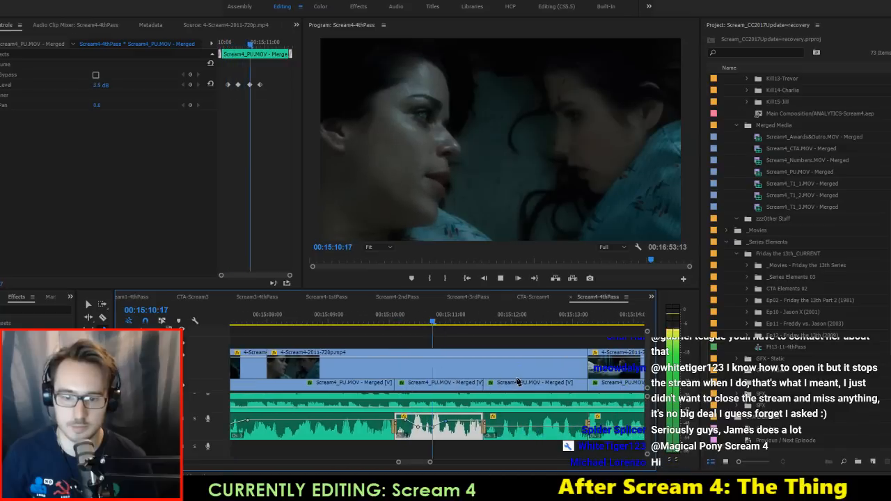
pyautogui.press('space')
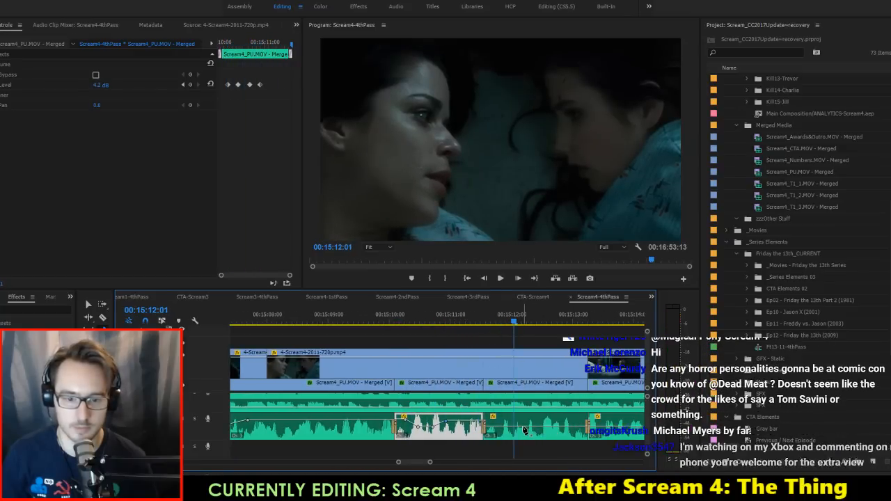
# Step: Add volume keyframes to the narration clip around 00:15:12, raising its end above the louder middle passage, and play it back
pyautogui.scroll(-2, 508, 428)
pyautogui.click(490, 430)
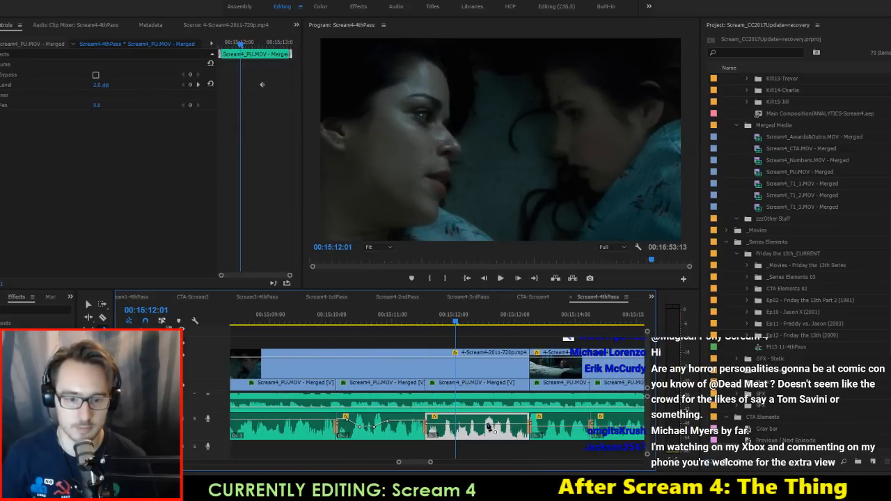
pyautogui.press('space')
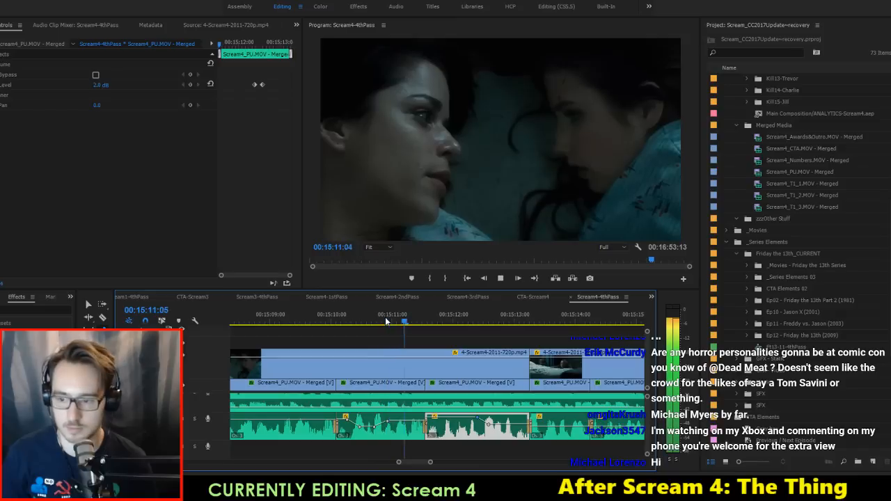
pyautogui.scroll(-1, 418, 334)
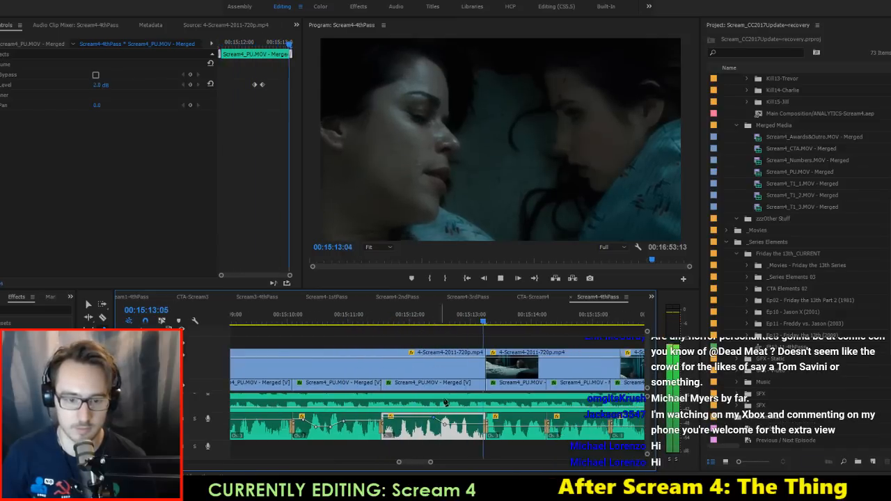
pyautogui.press('space')
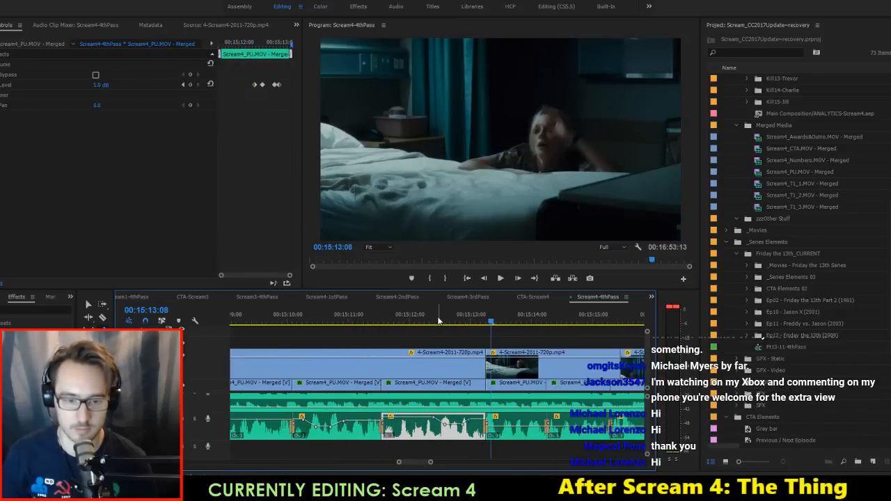
pyautogui.click(439, 312)
pyautogui.press('space')
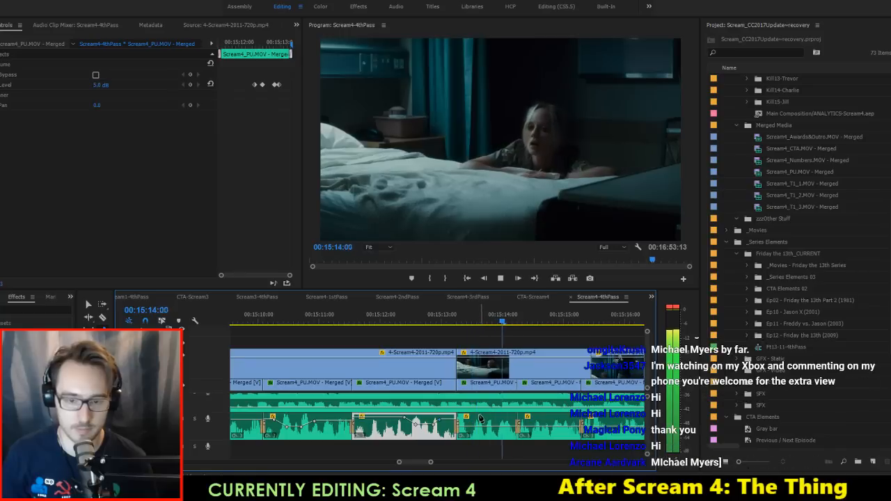
# Step: Add volume keyframes to the narration clip after 00:15:13, keeping its start low and raising its later part to about 5.4 dB, and replay it
pyautogui.press('space')
pyautogui.click(465, 428)
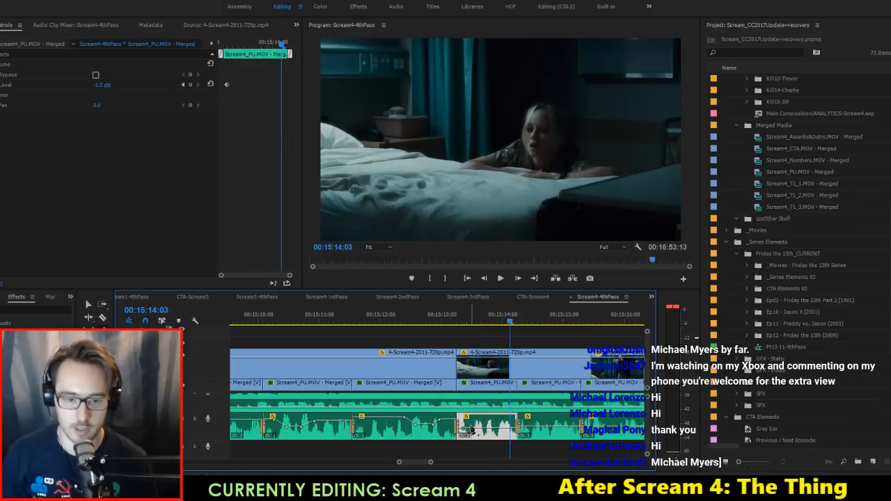
pyautogui.moveTo(470, 422); pyautogui.dragTo(470, 424)
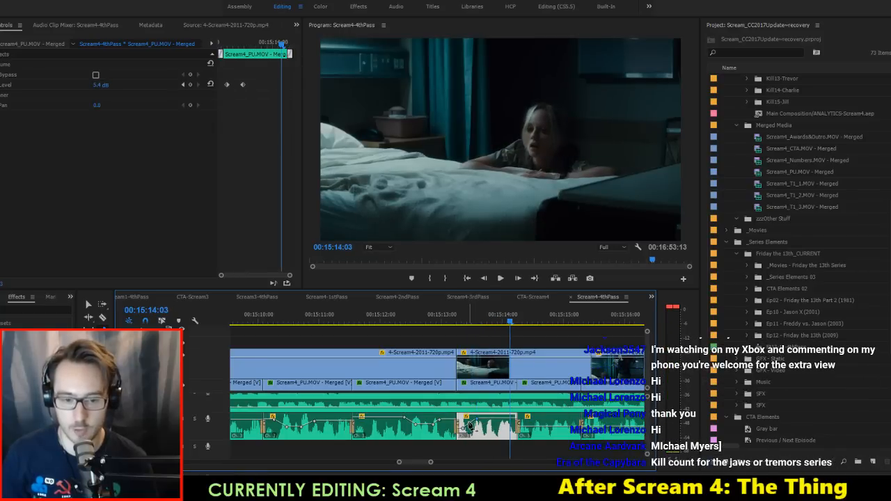
pyautogui.click(431, 318)
pyautogui.press('space')
pyautogui.press('space')
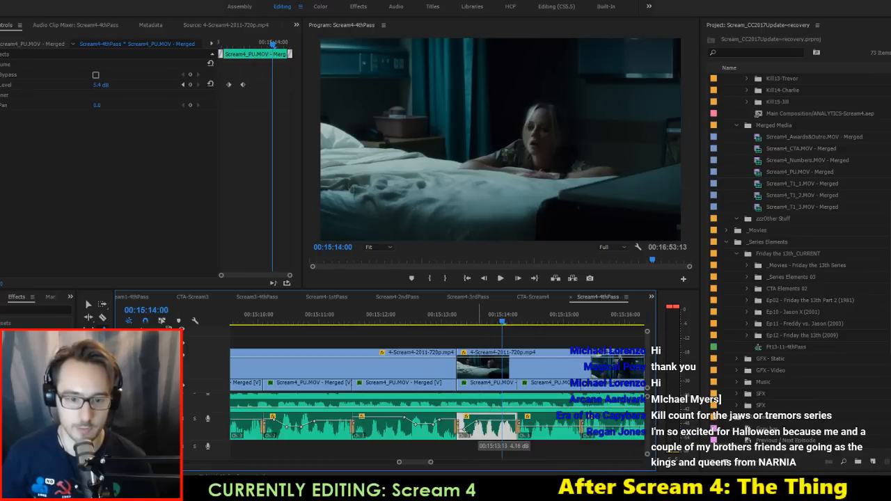
pyautogui.moveTo(480, 437); pyautogui.dragTo(481, 437)
pyautogui.click(433, 318)
pyautogui.press('space')
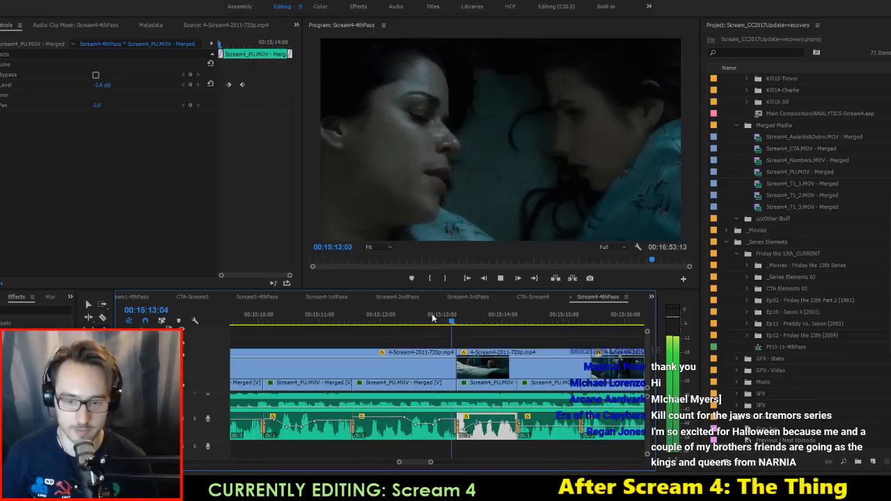
# Step: Set the short narration clip after 00:15:14 to about 2.7 dB with a volume keyframe and play the passage back
pyautogui.scroll(-2, 530, 388)
pyautogui.press('space')
pyautogui.moveTo(472, 426); pyautogui.dragTo(472, 425)
pyautogui.click(421, 318)
pyautogui.press('space')
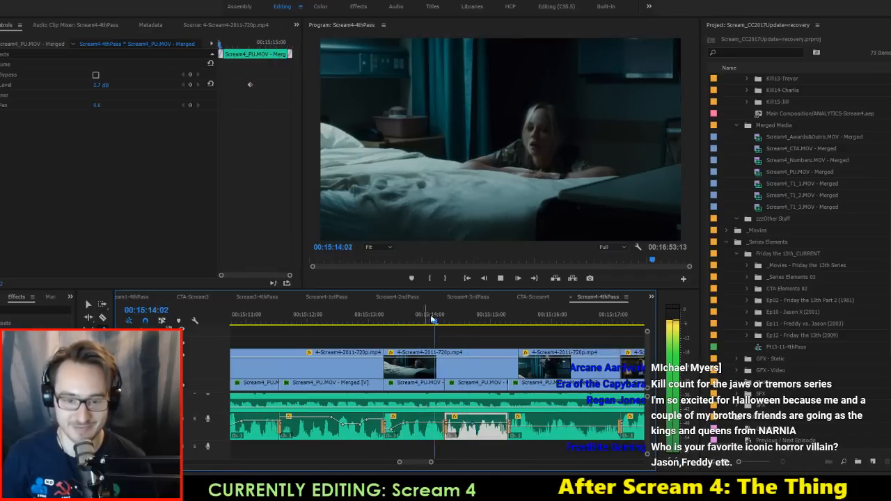
pyautogui.scroll(-1, 512, 395)
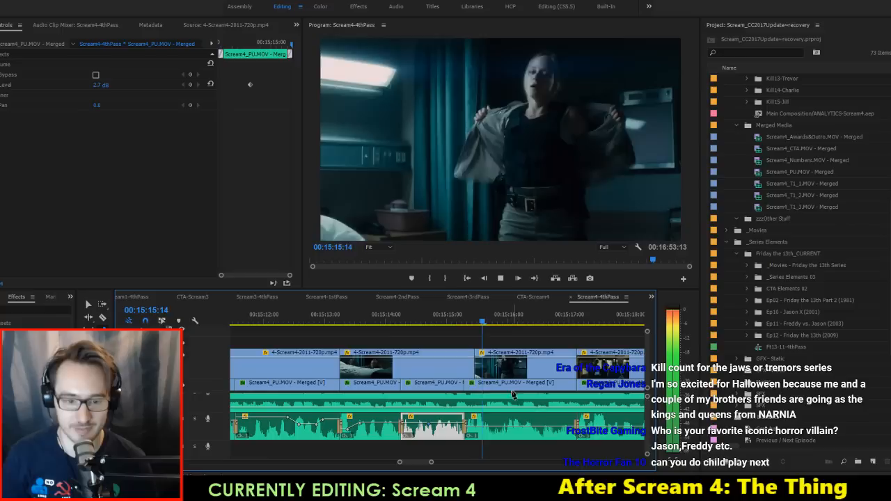
# Step: Add volume keyframes to the narration clip after 00:15:15, raising its end to about 6.0 dB, save the project, and replay the passage
pyautogui.press('space')
pyautogui.click(479, 431)
pyautogui.click(477, 427)
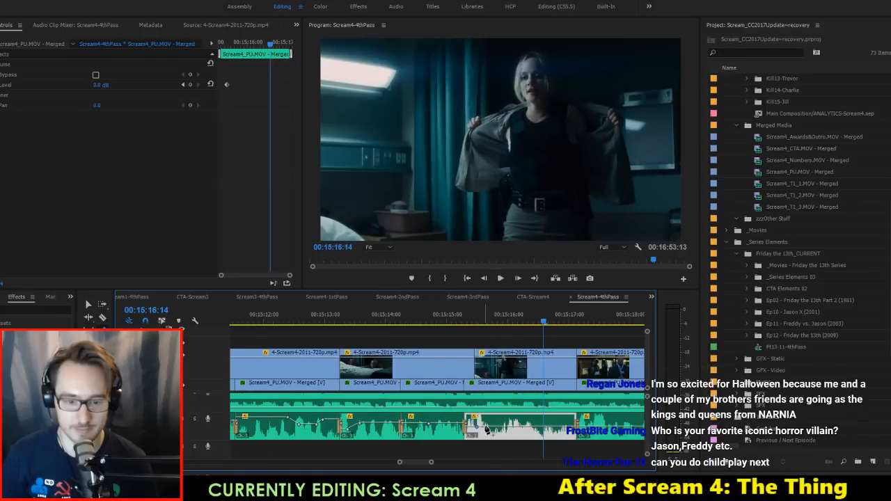
pyautogui.moveTo(486, 427); pyautogui.dragTo(497, 422)
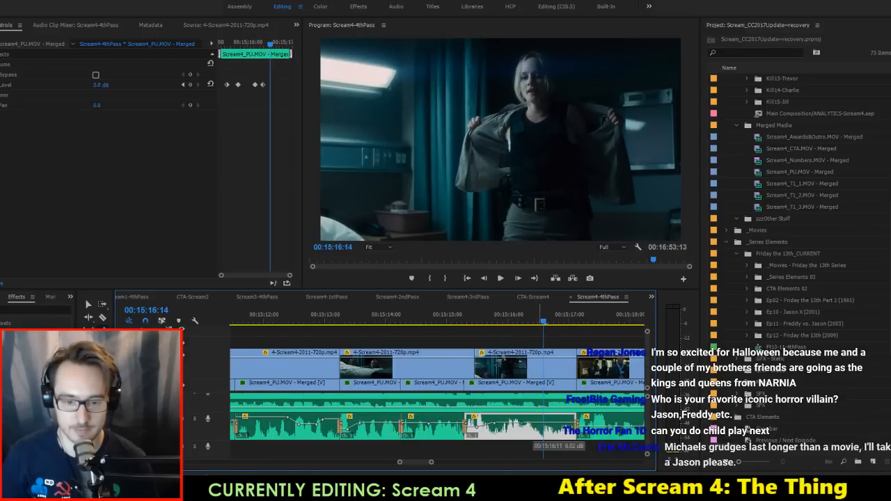
pyautogui.click(542, 418)
pyautogui.hotkey('ctrl', 's')
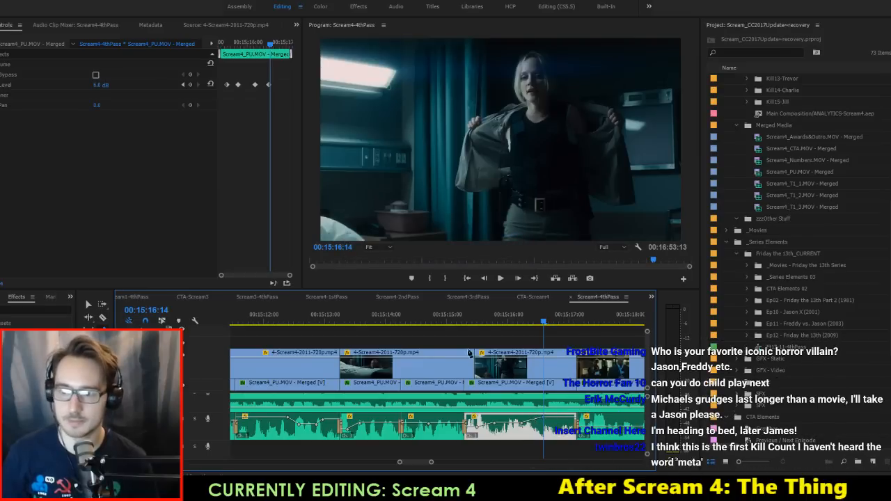
pyautogui.click(405, 322)
pyautogui.press('space')
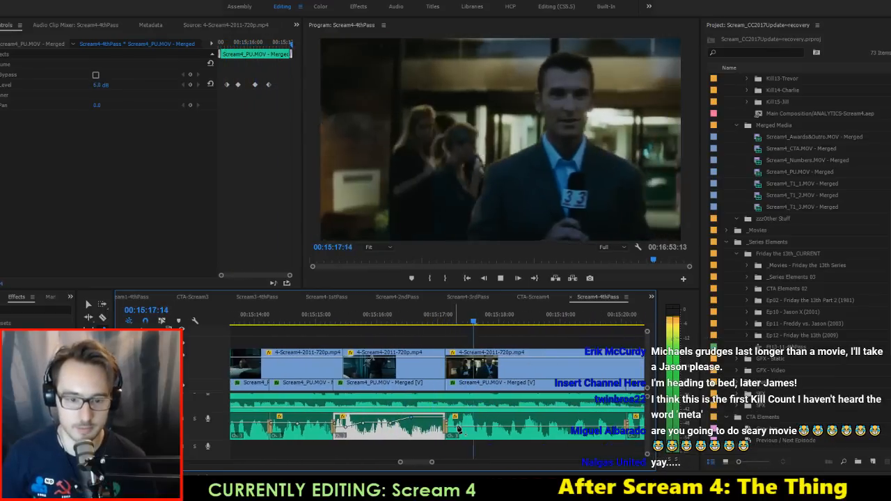
# Step: Add volume keyframes to the narration clip after 00:15:17, raising its early part and easing down to about 3.6 dB, and play it
pyautogui.press('space')
pyautogui.moveTo(465, 429); pyautogui.dragTo(529, 418)
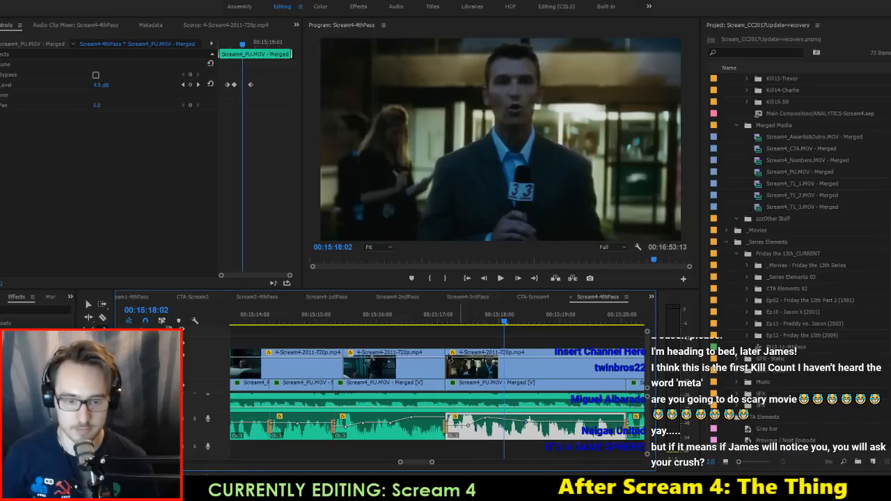
pyautogui.click(419, 323)
pyautogui.press('space')
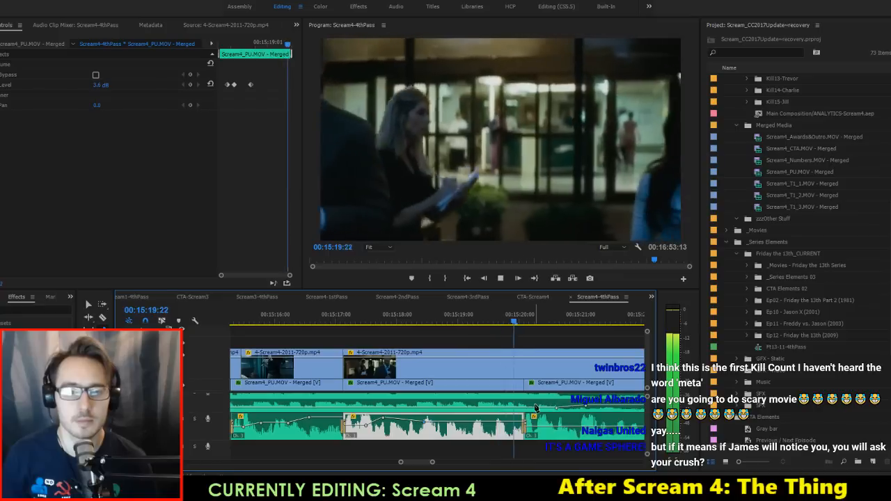
# Step: Add volume keyframes to the narration clip after 00:15:20, raising its level from about 00:15:21 onward, and play it
pyautogui.click(543, 426)
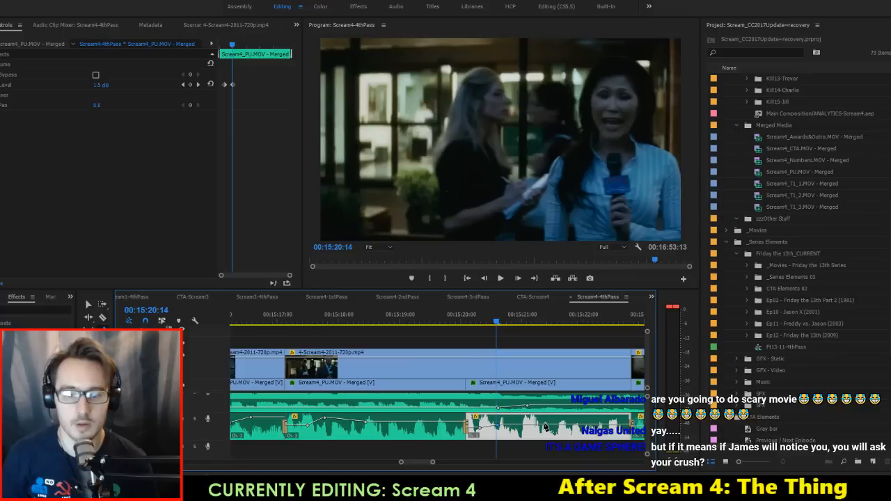
pyautogui.click(535, 424)
pyautogui.moveTo(550, 425); pyautogui.dragTo(553, 420)
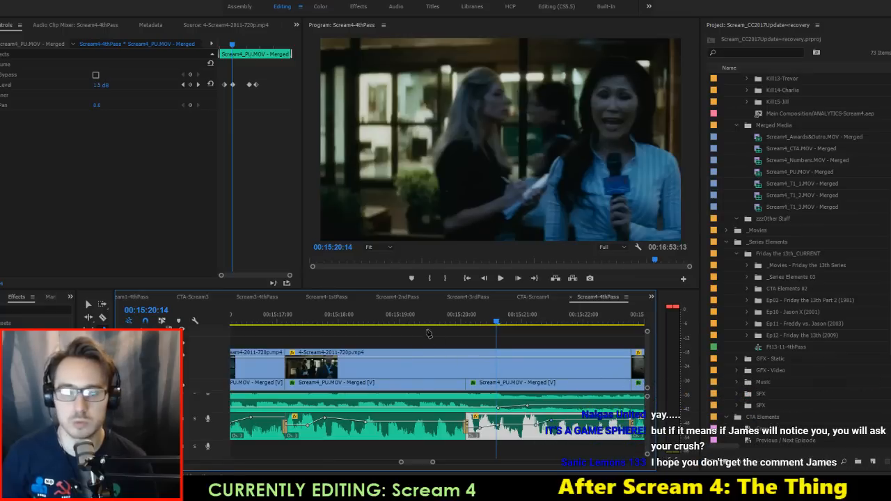
pyautogui.press('space')
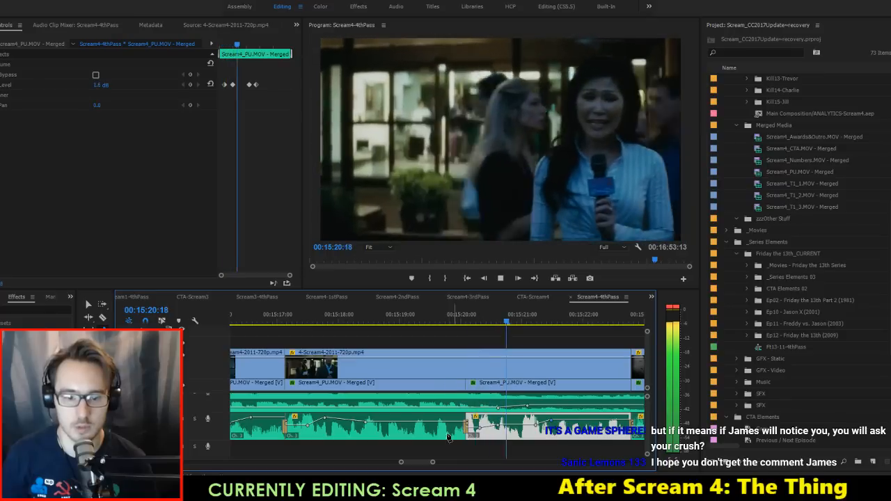
# Step: Raise the end of the narration clip before 00:15:20, lower the start of the following clip to about -3.2 dB, and replay the transition
pyautogui.press('space')
pyautogui.click(440, 435)
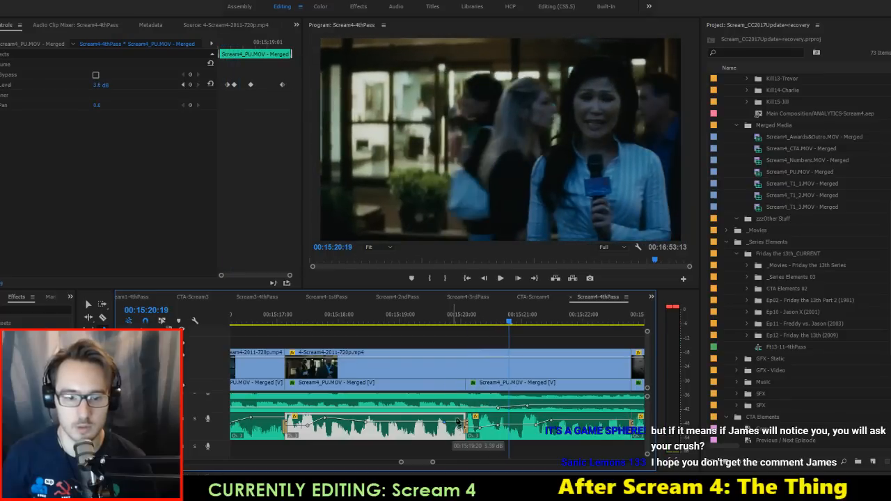
pyautogui.click(500, 430)
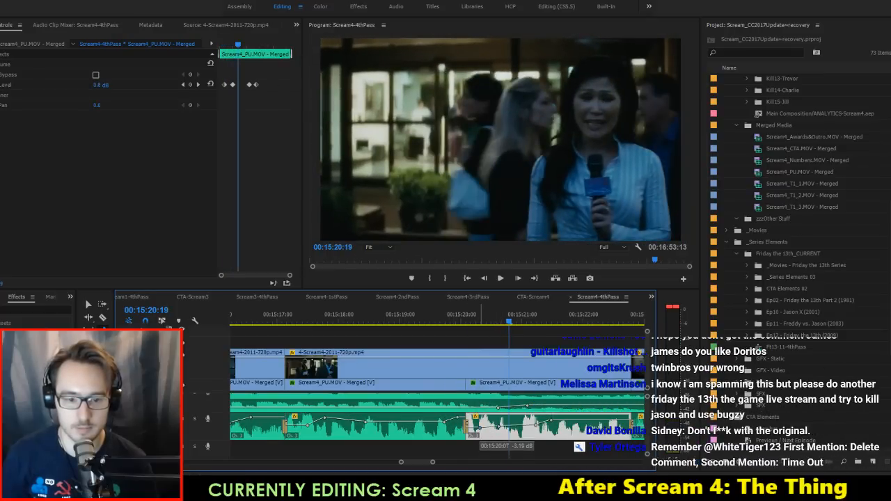
pyautogui.click(416, 314)
pyautogui.press('space')
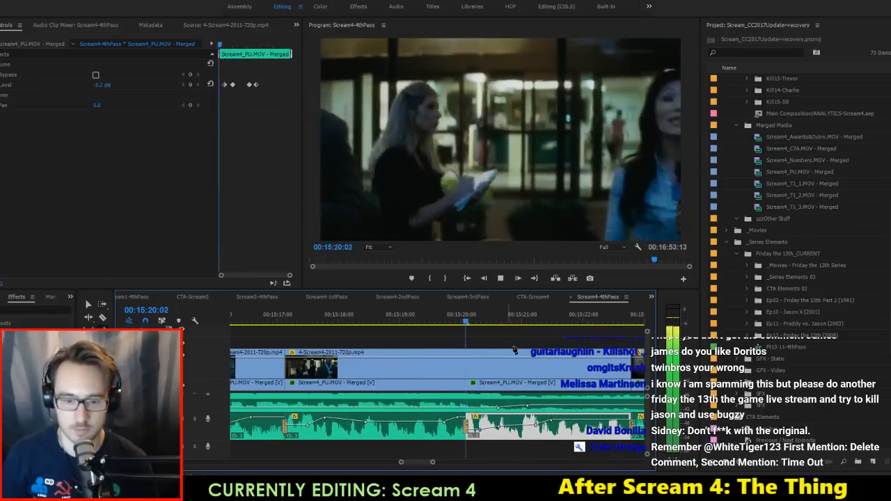
pyautogui.press('space')
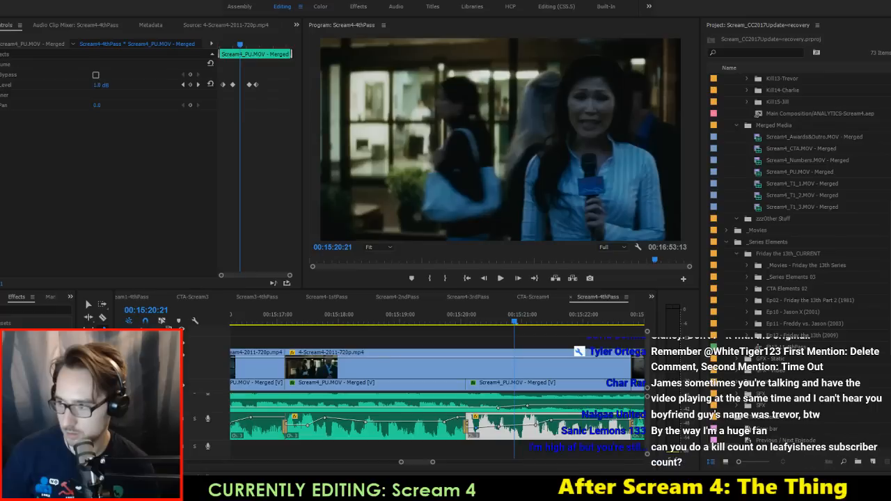
# Step: Play the reporter passage from 00:15:20 to 00:15:23 to check the adjusted narration levels
pyautogui.click(490, 331)
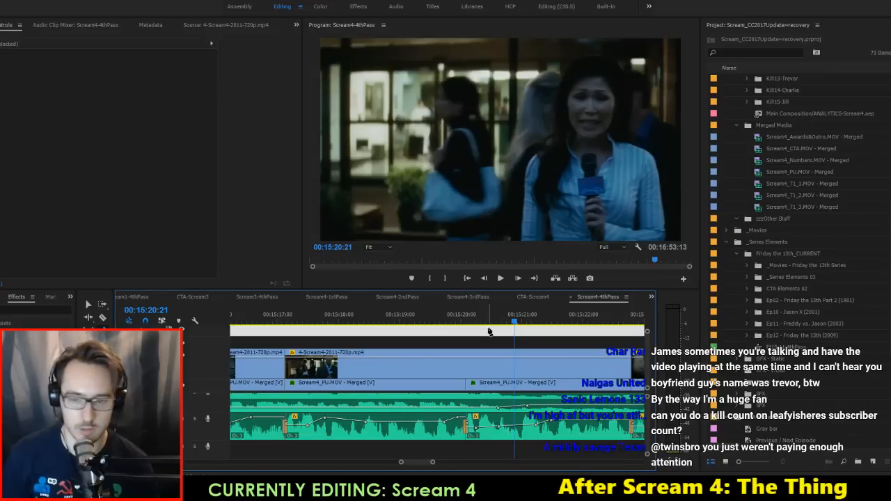
pyautogui.press('space')
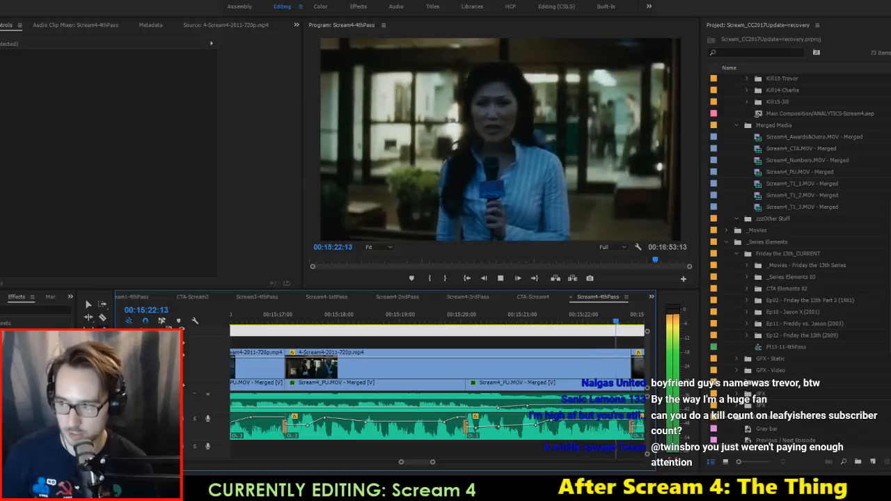
pyautogui.press('space')
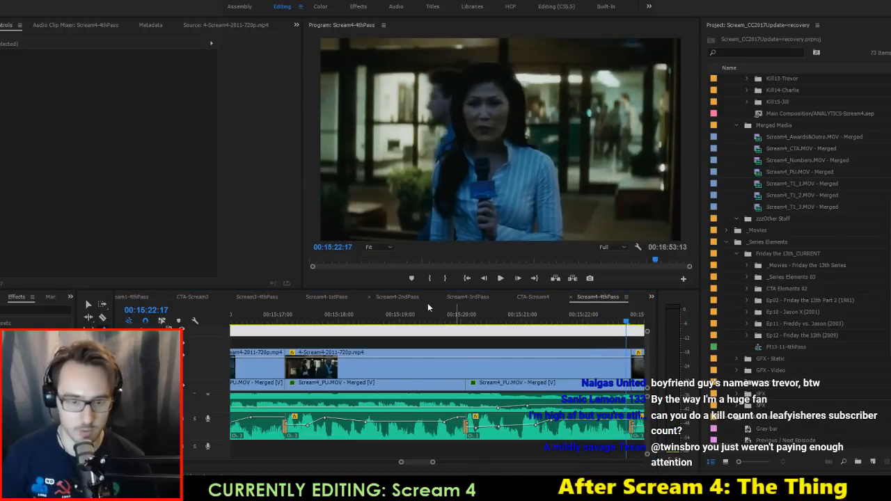
pyautogui.click(457, 322)
pyautogui.press('space')
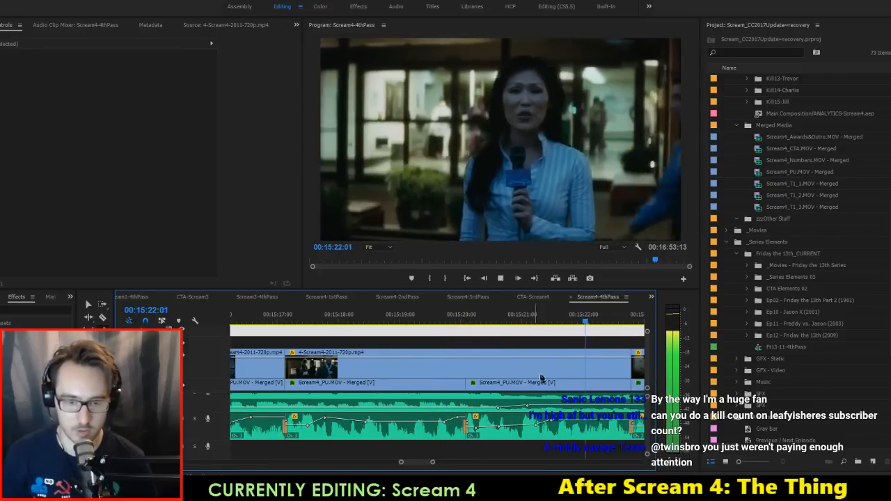
pyautogui.press('space')
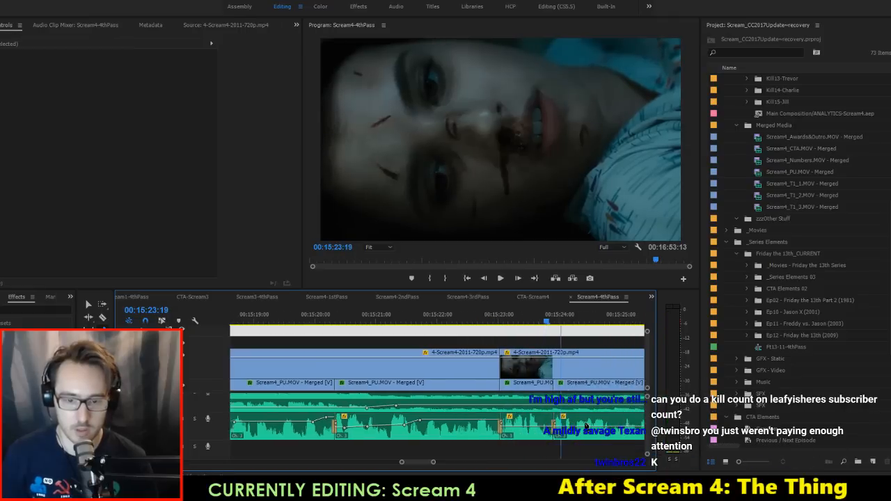
# Step: Add volume keyframes to the narration clip after 00:15:24, raising it to about 5.2 dB and its end to 6.0 dB, and play it back
pyautogui.press('space')
pyautogui.click(584, 427)
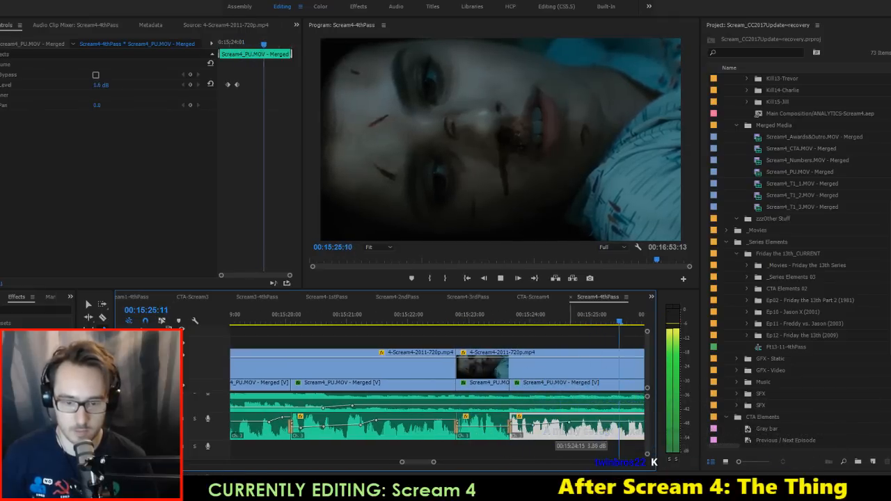
pyautogui.press('space')
pyautogui.scroll(5, 561, 425)
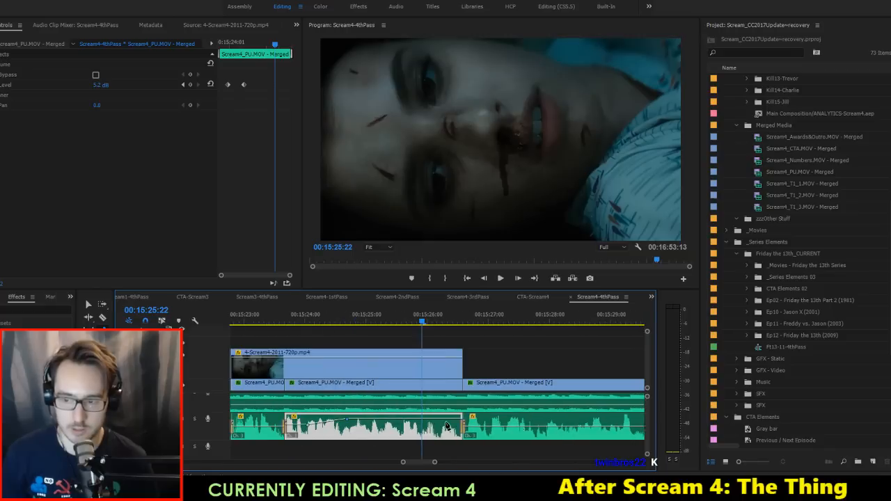
pyautogui.scroll(2, 491, 429)
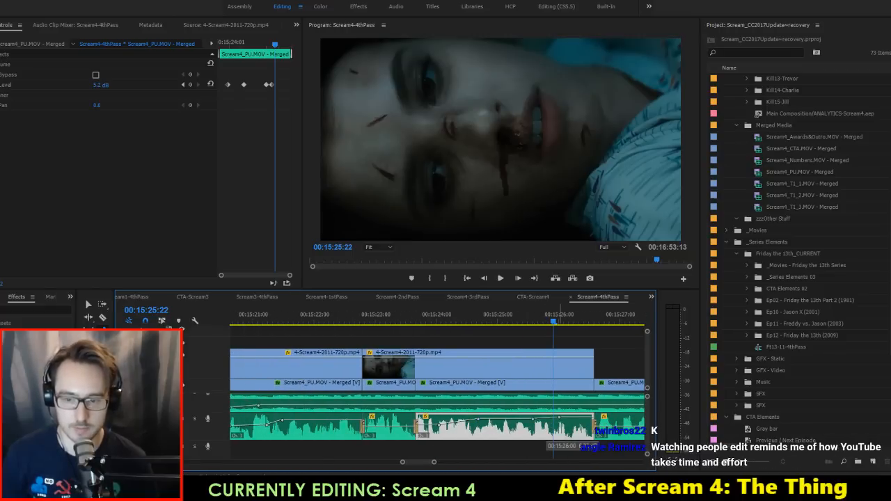
pyautogui.click(395, 319)
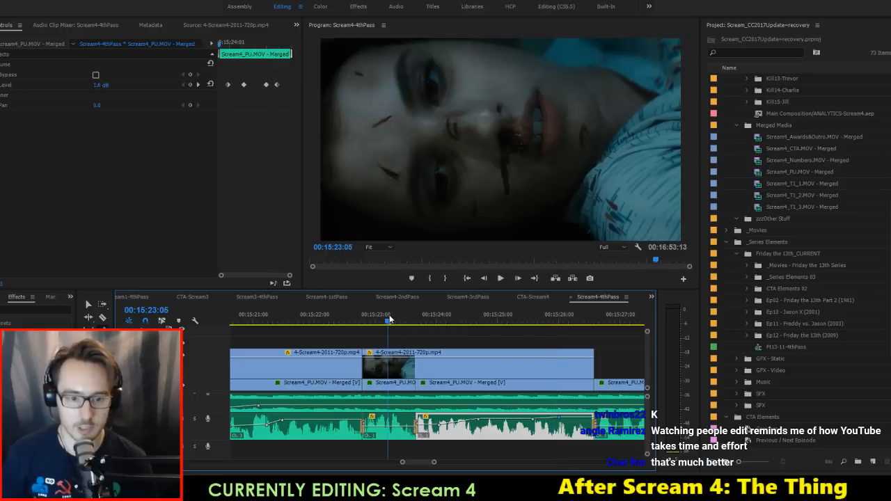
pyautogui.press('space')
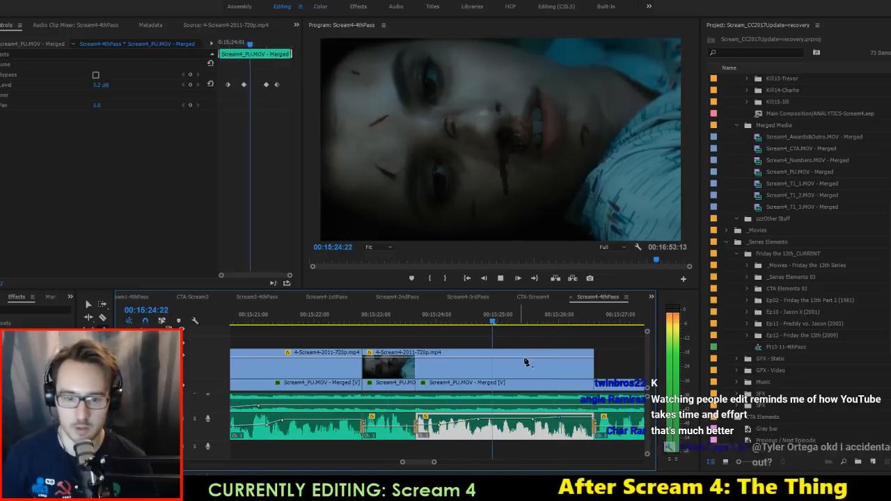
pyautogui.scroll(-3, 537, 415)
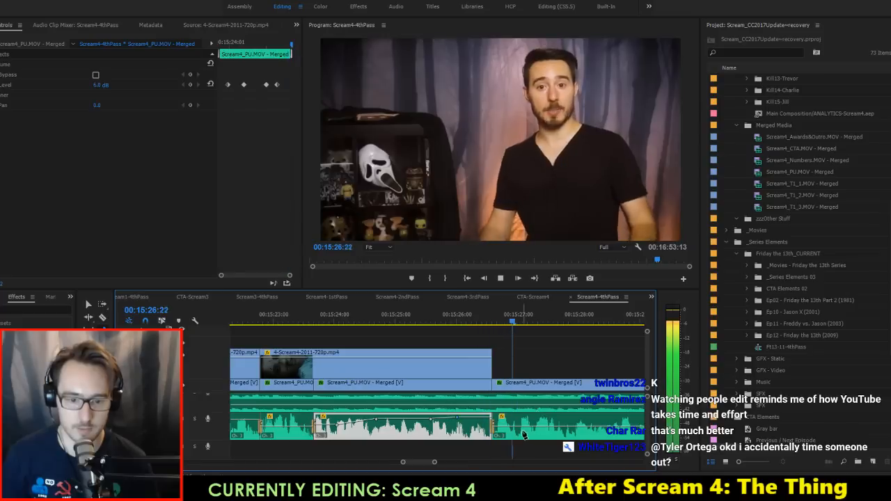
# Step: Add volume keyframes to the narration clip after 00:15:26, starting at about 2.0 dB and rising after 00:15:27, and replay it
pyautogui.press('space')
pyautogui.moveTo(513, 426); pyautogui.dragTo(513, 422)
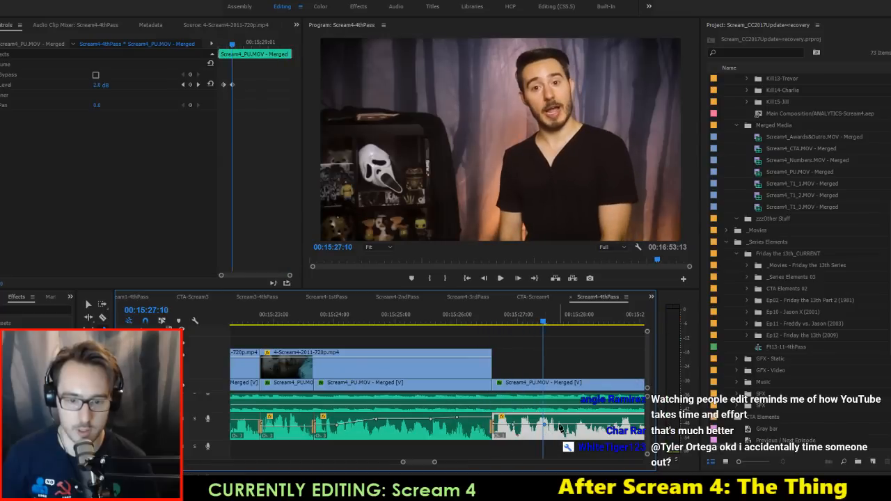
pyautogui.click(467, 318)
pyautogui.press('space')
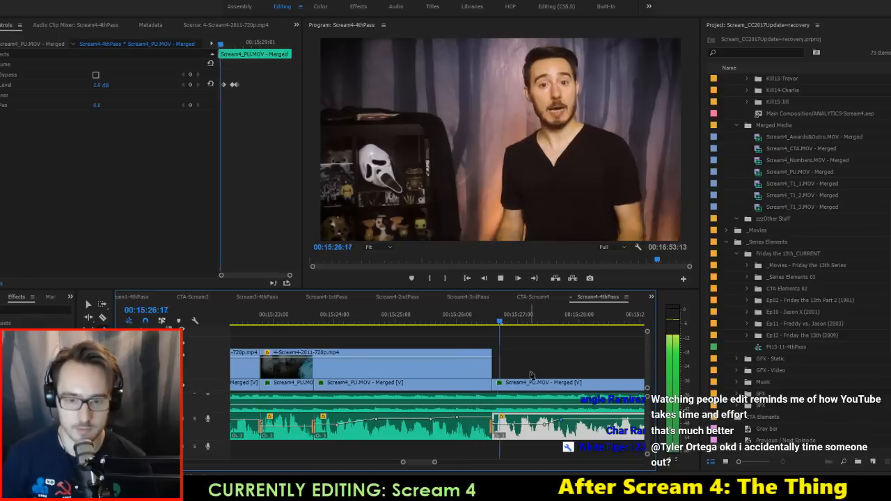
# Step: Lower the middle volume keyframe near 00:15:27 in the on-camera narration clip and replay the clip through 00:15:29
pyautogui.scroll(-1, 519, 407)
pyautogui.press('space')
pyautogui.moveTo(529, 424); pyautogui.dragTo(528, 429)
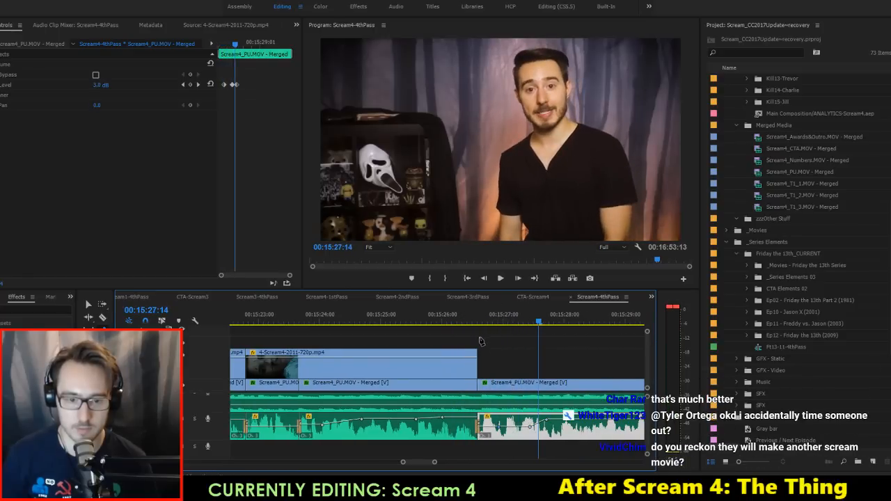
pyautogui.click(445, 314)
pyautogui.press('space')
pyautogui.scroll(-1, 449, 348)
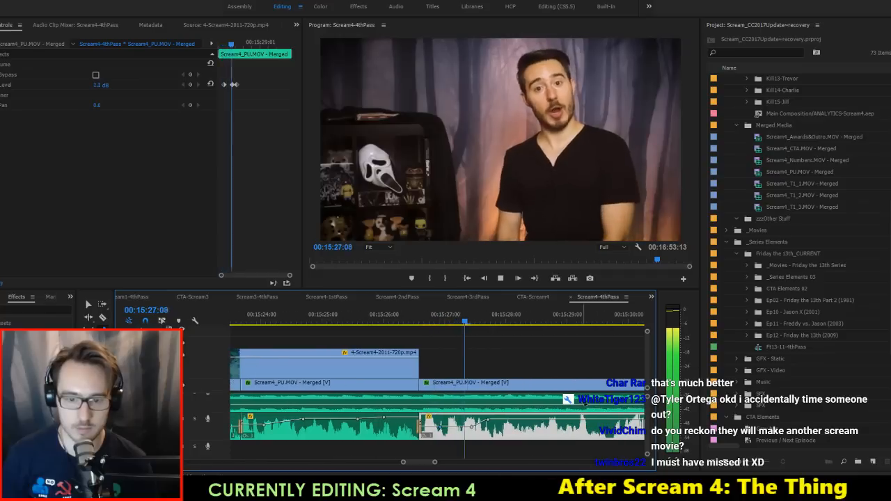
pyautogui.scroll(-2, 583, 402)
pyautogui.scroll(-1, 557, 411)
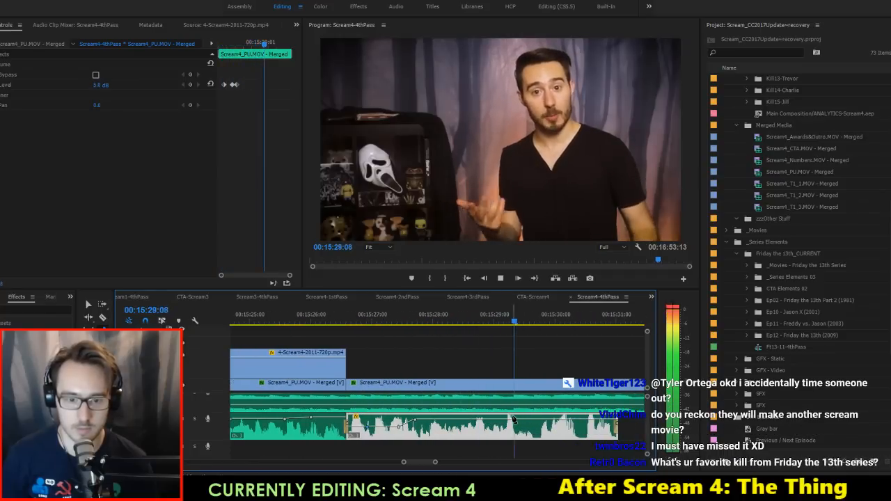
# Step: Add volume keyframes to the on-camera narration clip near 00:15:29, lowering its level to about 2.0 dB, and replay the section
pyautogui.press('space')
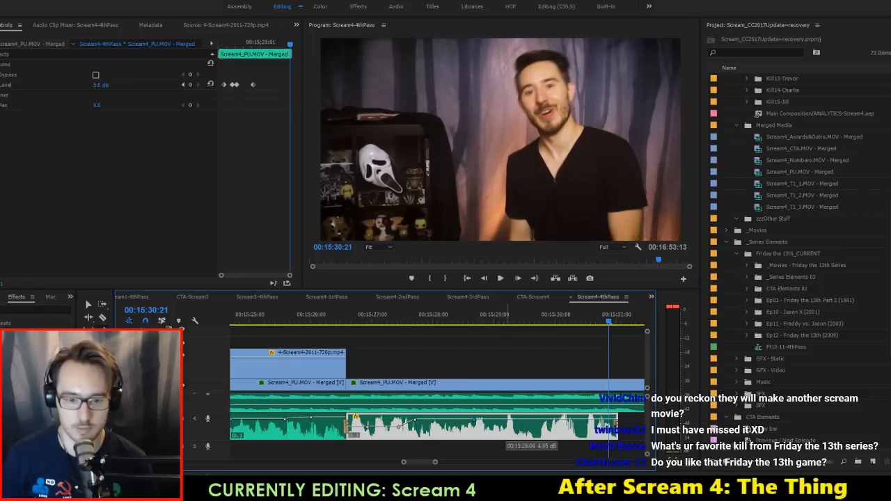
pyautogui.moveTo(508, 419); pyautogui.dragTo(508, 424)
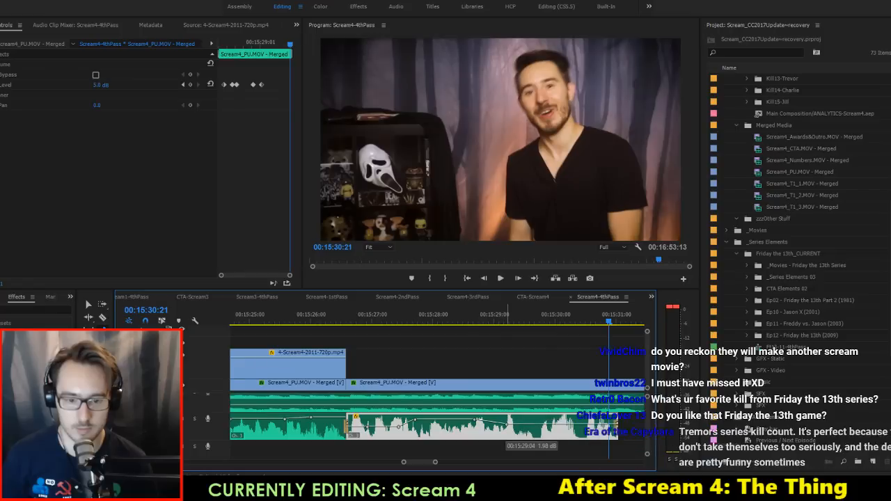
pyautogui.click(438, 319)
pyautogui.press('space')
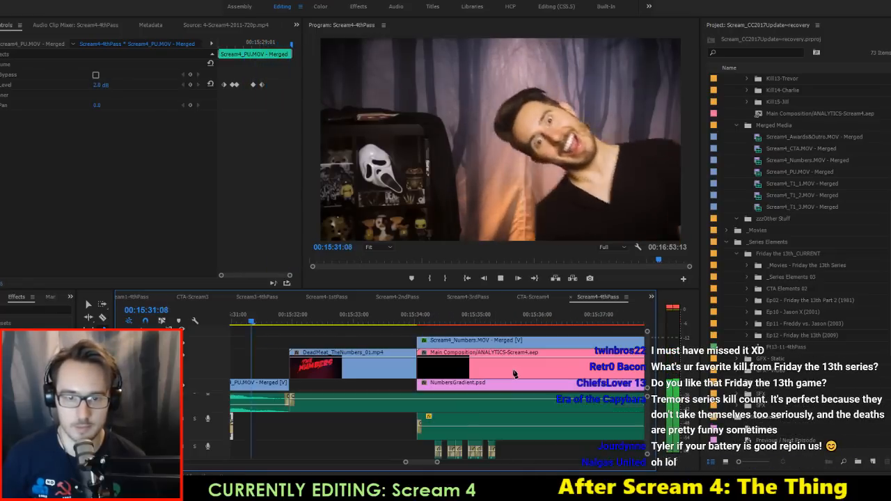
pyautogui.press('space')
# Step: Add volume keyframes to the on-camera narration clip near 00:15:30, lowering its end to under 1 dB, replay it and save the project
pyautogui.scroll(5, 328, 426)
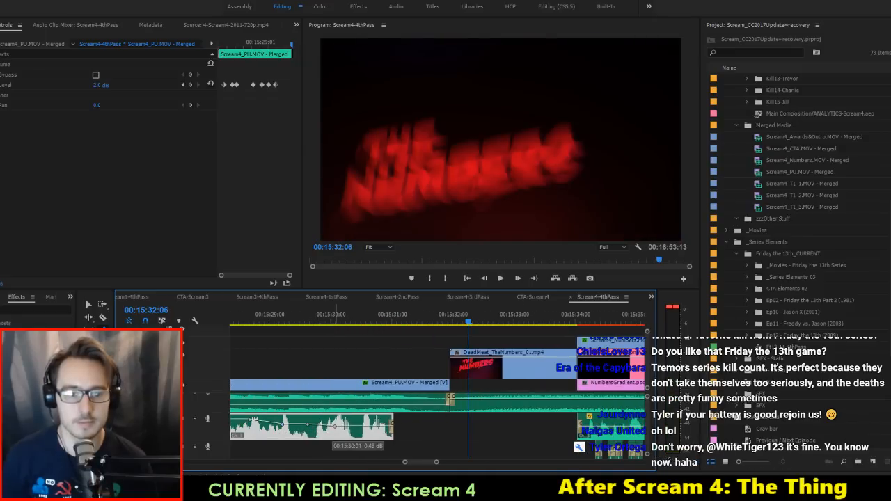
pyautogui.press('space')
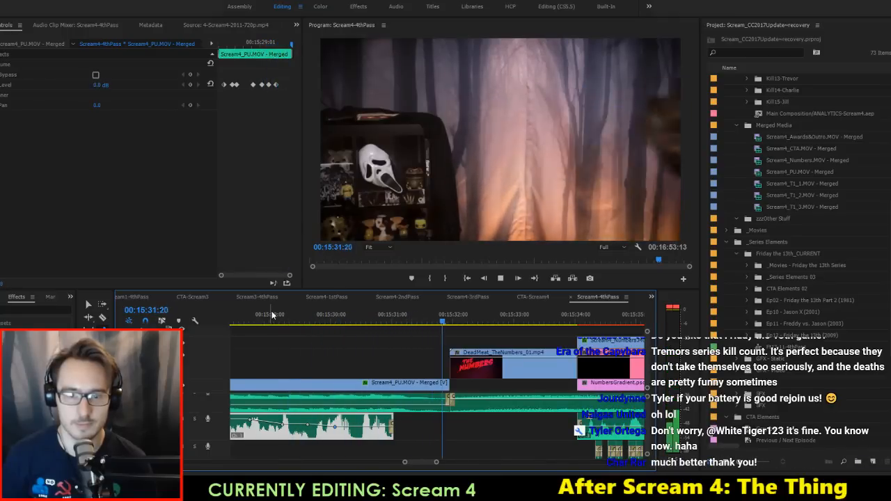
pyautogui.press('space')
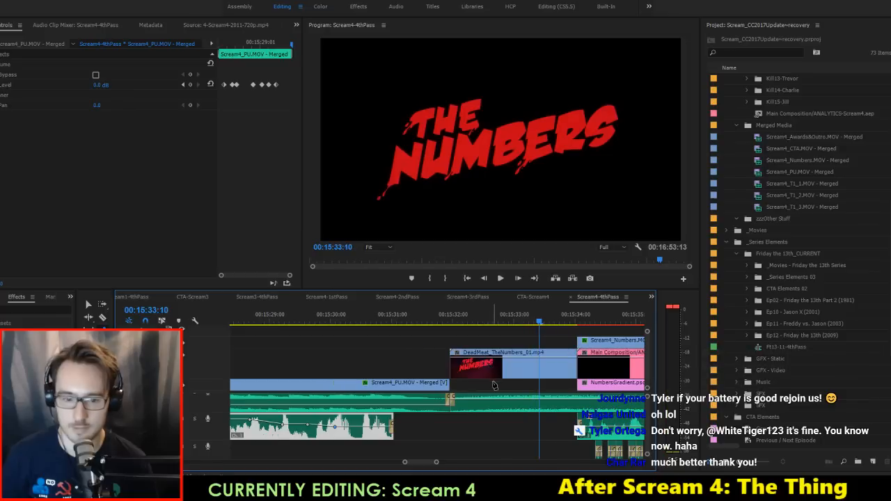
pyautogui.scroll(-1, 490, 363)
pyautogui.hotkey('ctrl', 's')
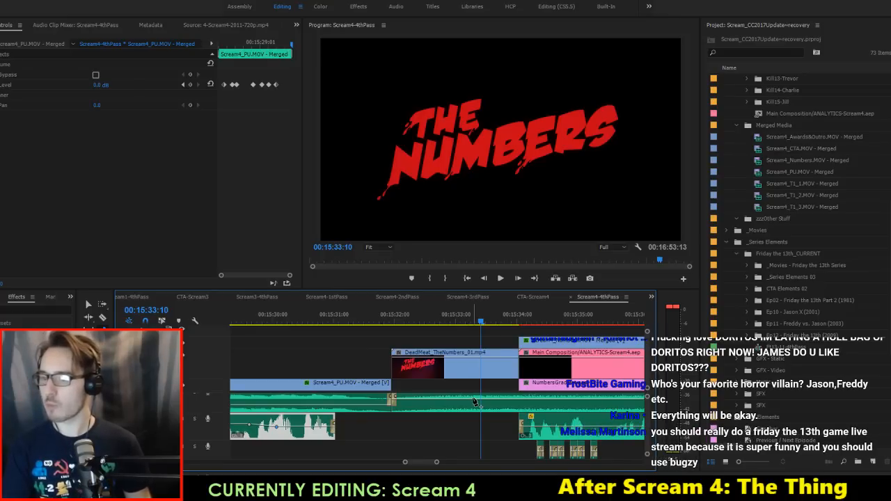
# Step: Play into the Numbers section and set the gain of the Scream4_Numbers narration clip starting at 00:15:34:01 to +15.0 dB
pyautogui.press('space')
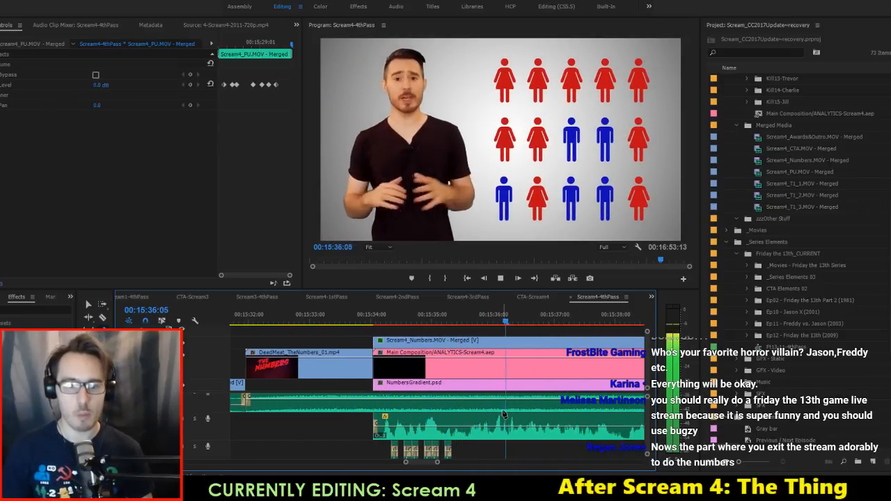
pyautogui.press('space')
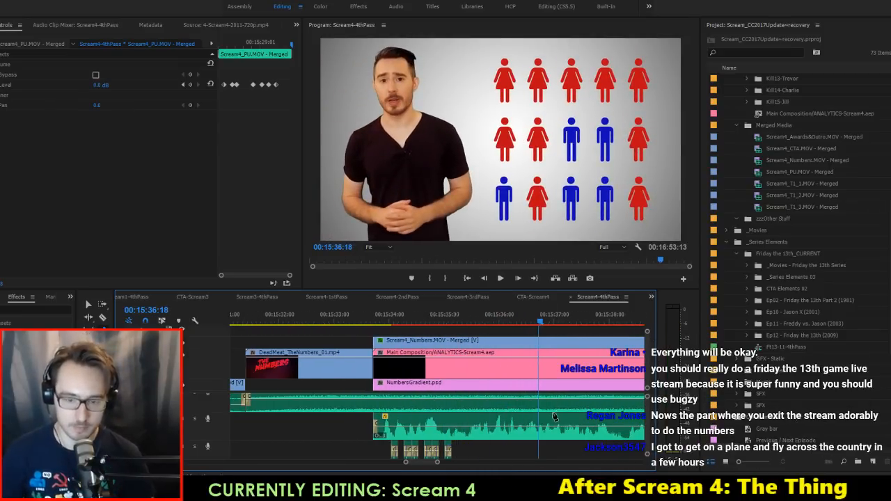
pyautogui.scroll(-3, 554, 412)
pyautogui.hotkey('alt', 'space')
pyautogui.press('Escape')
pyautogui.click(478, 430)
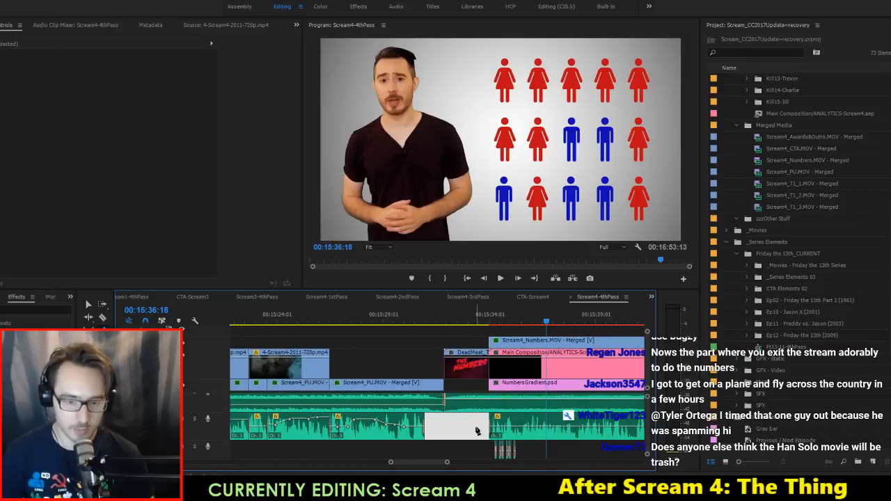
pyautogui.scroll(-3, 474, 431)
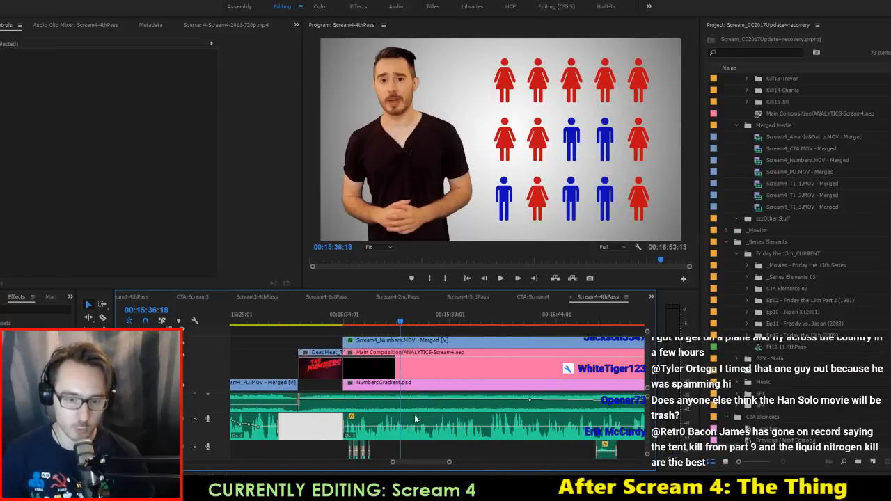
pyautogui.click(480, 431)
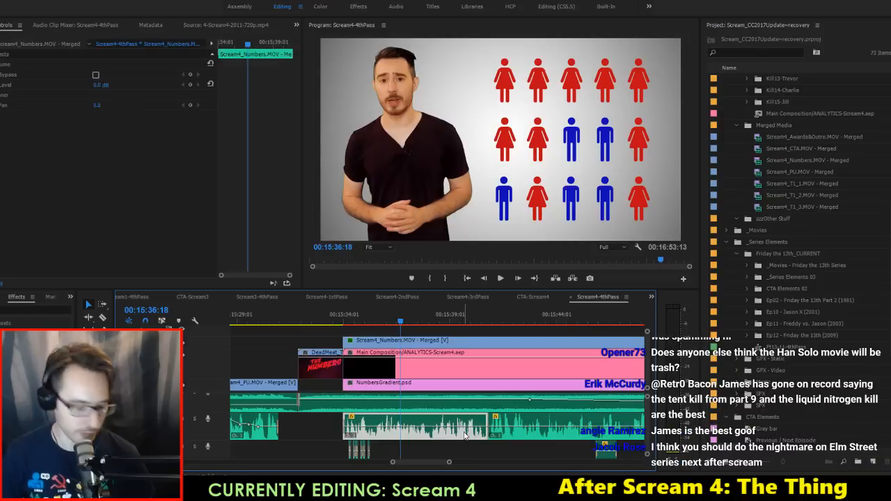
pyautogui.press('g')
pyautogui.press('Return')
pyautogui.press('j')
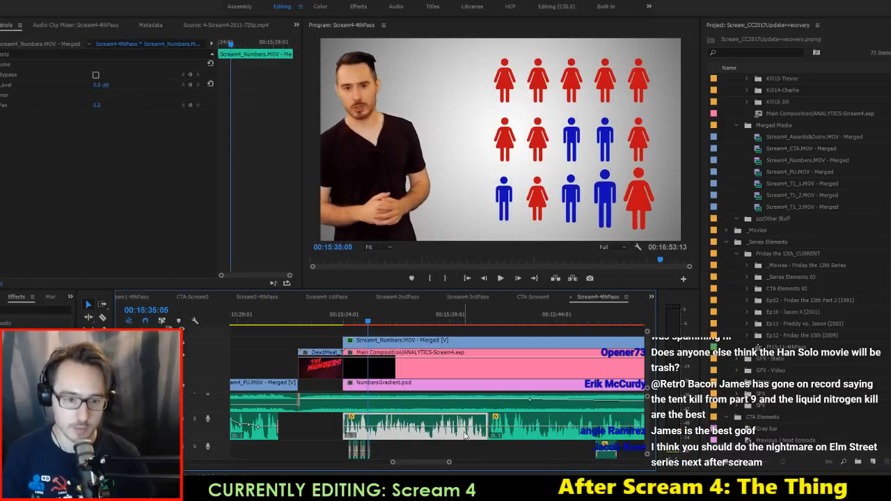
pyautogui.press('Down')
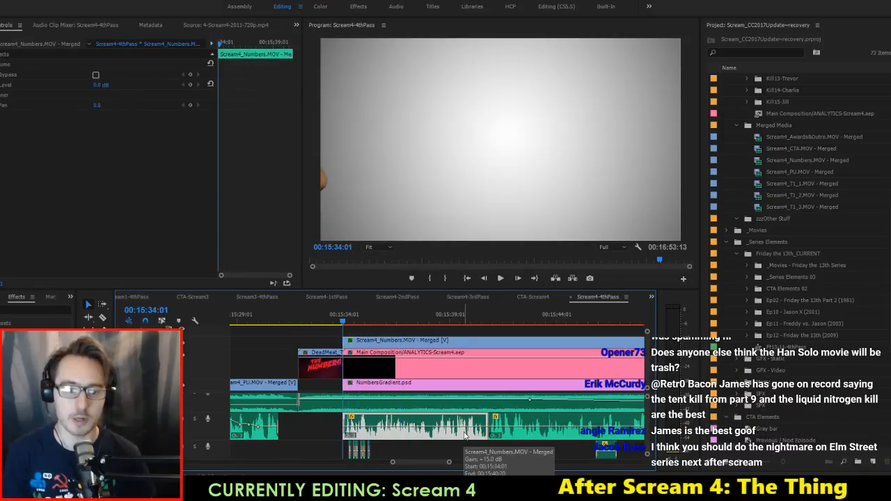
# Step: Add volume keyframes to the Numbers narration clip, raising it after 00:15:35 and lowering it to 4.3 dB before 00:15:36, and replay it
pyautogui.scroll(5, 360, 422)
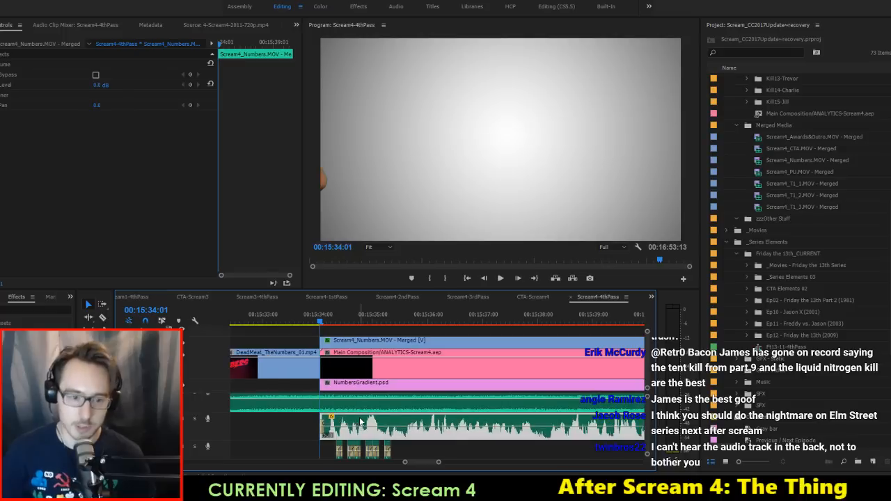
pyautogui.click(240, 426)
pyautogui.press('space')
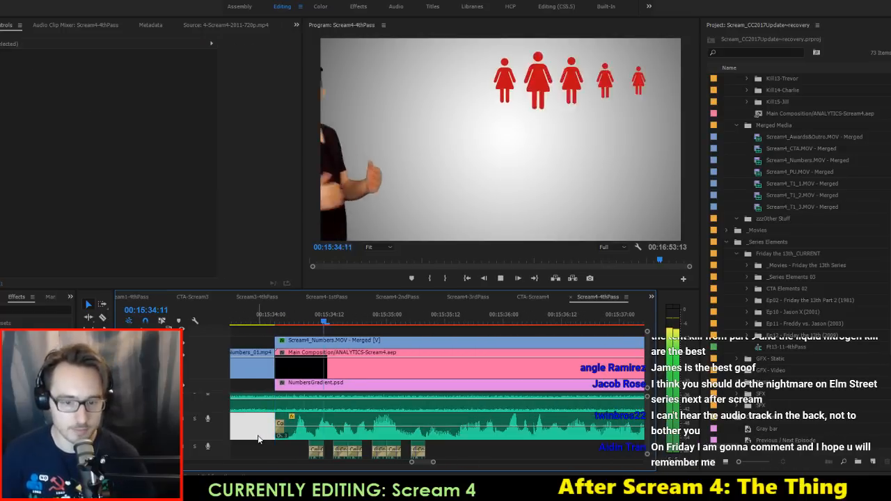
pyautogui.press('space')
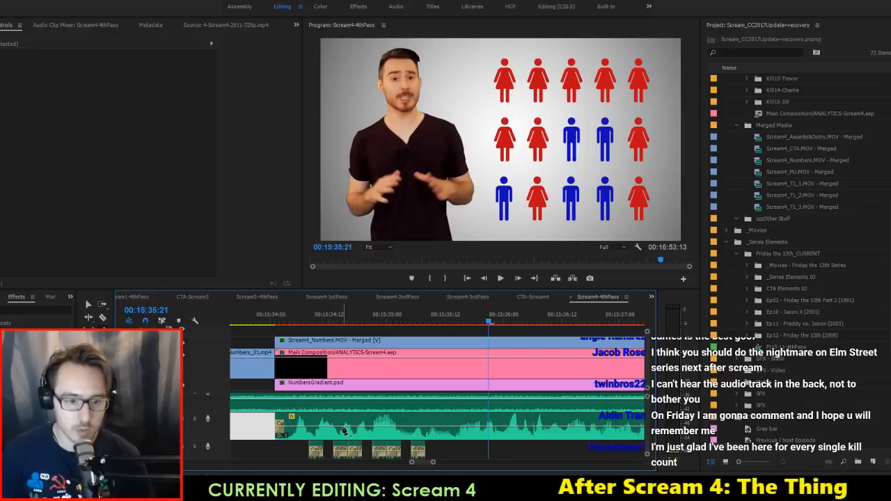
pyautogui.click(346, 428)
pyautogui.moveTo(398, 425); pyautogui.dragTo(399, 421)
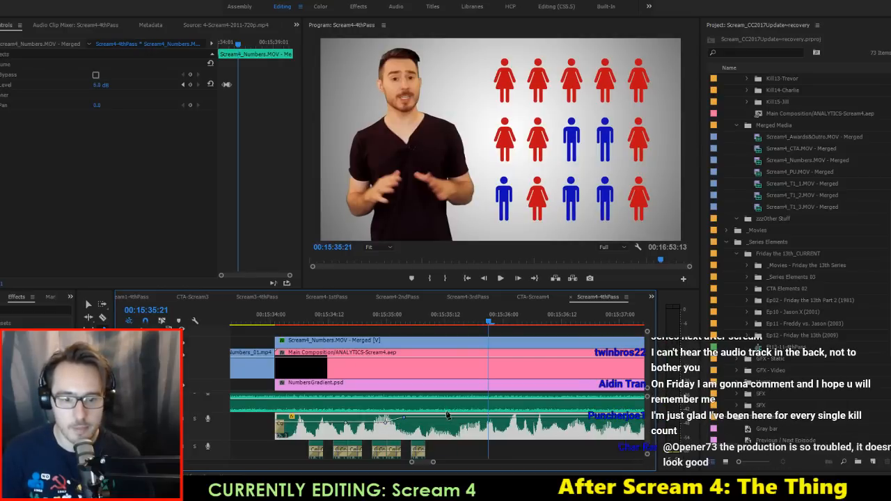
pyautogui.moveTo(482, 419); pyautogui.dragTo(486, 423)
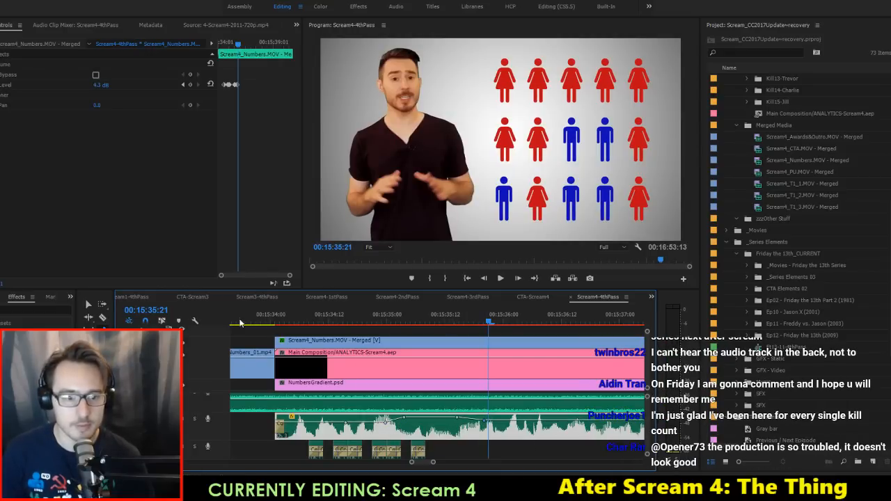
pyautogui.click(239, 323)
pyautogui.press('space')
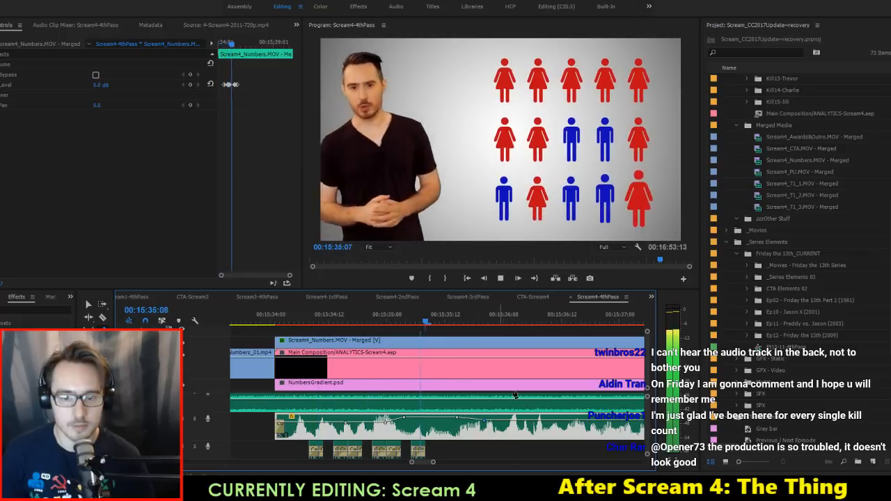
pyautogui.press('space')
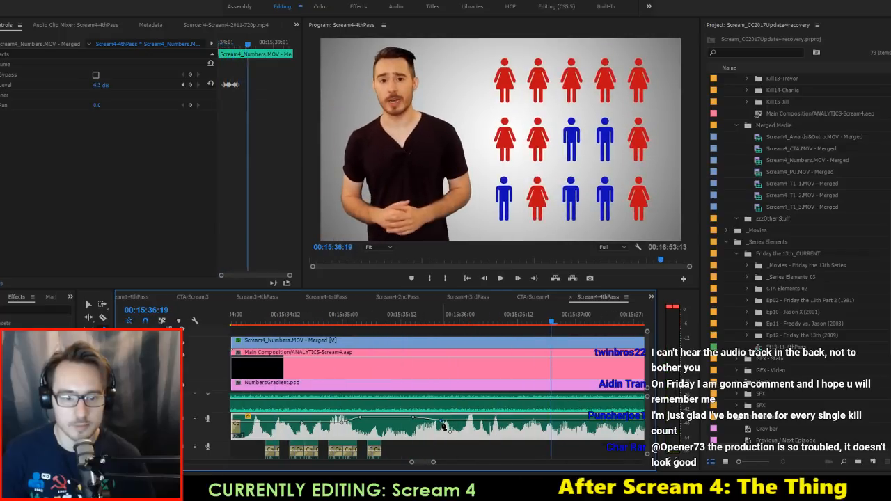
# Step: Lower the Numbers narration volume to about 1.0 dB at 00:15:36:00, raise it to 2.5 dB near 00:15:36:12, and replay the passage
pyautogui.moveTo(443, 422); pyautogui.dragTo(464, 425)
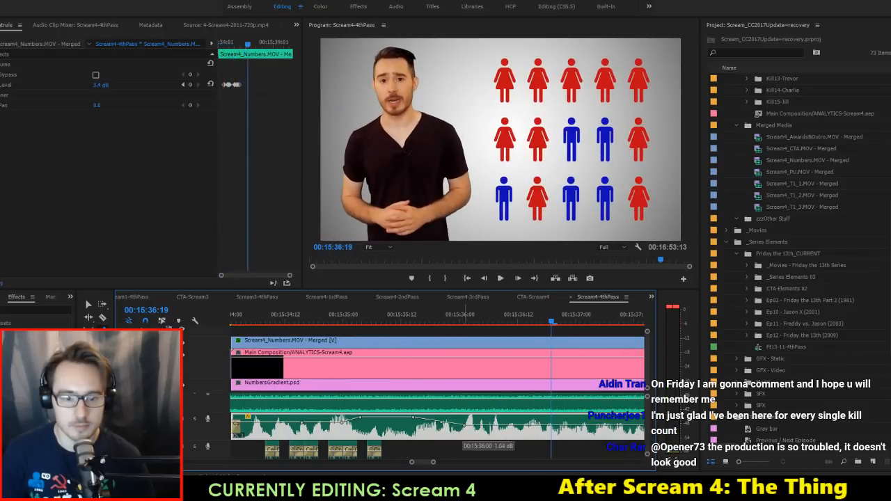
pyautogui.press('space')
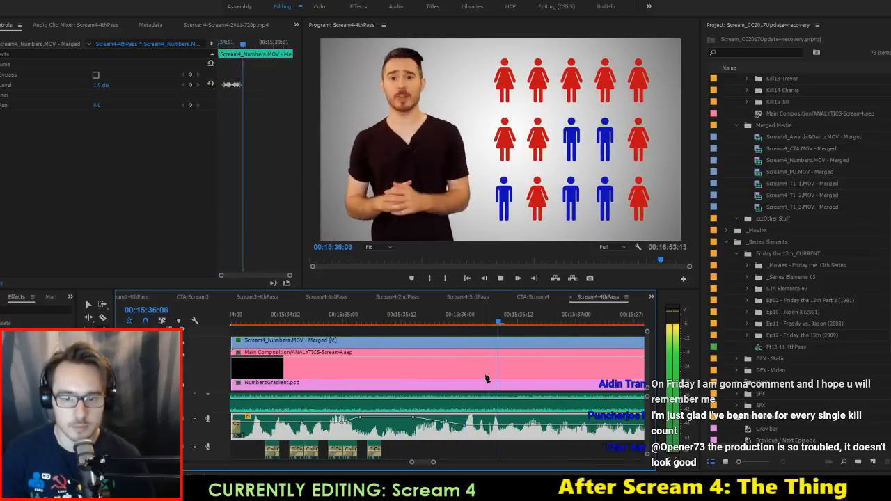
pyautogui.press('space')
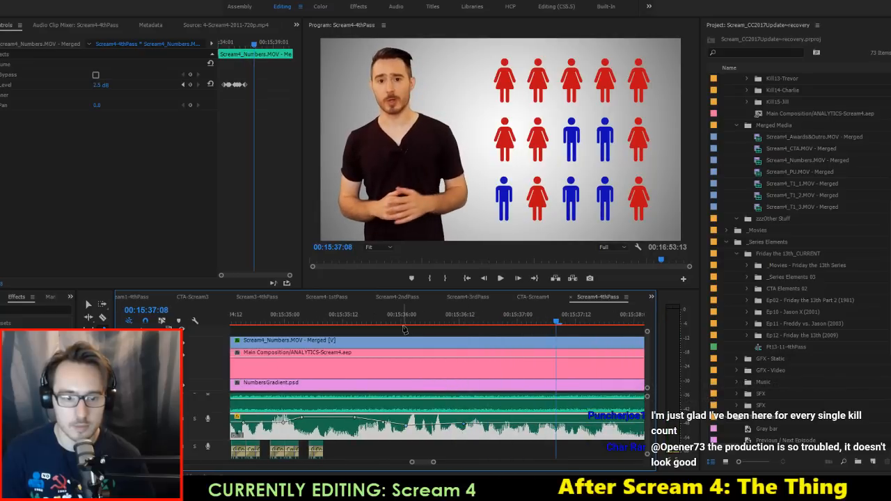
pyautogui.click(403, 325)
pyautogui.press('space')
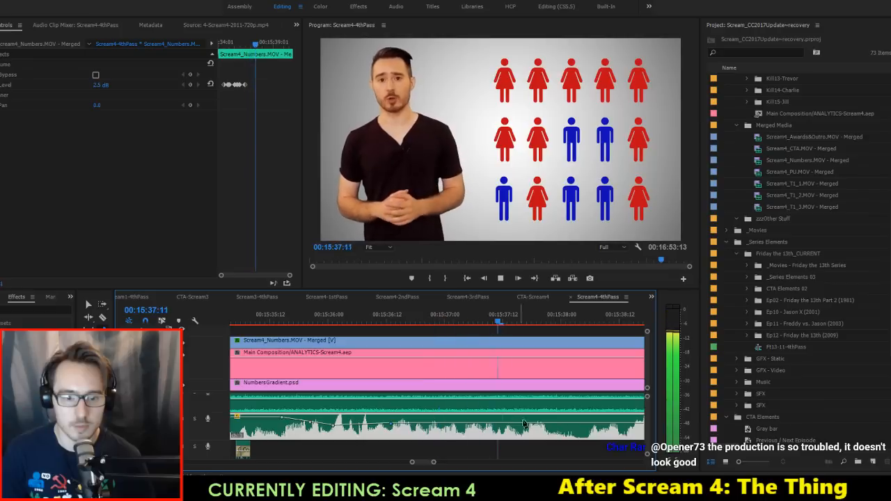
pyautogui.press('space')
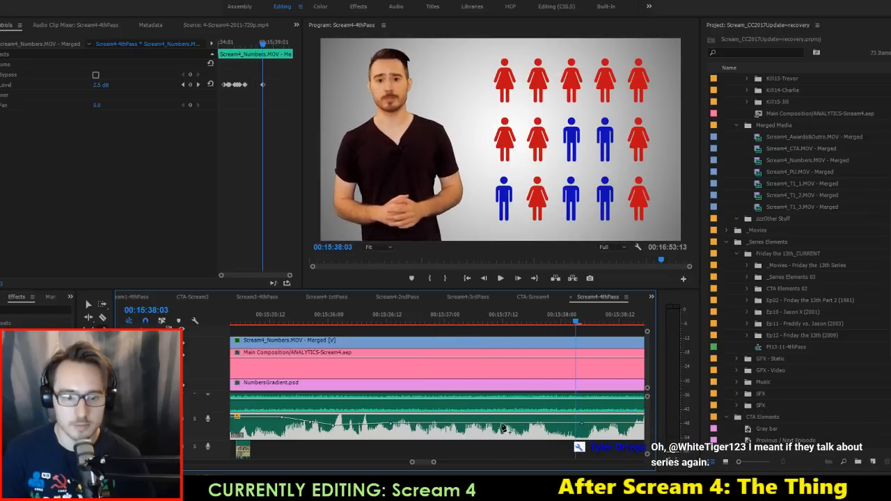
# Step: Raise the Numbers narration volume with a keyframe near 00:15:37:10 and replay through 00:15:39
pyautogui.click(488, 423)
pyautogui.scroll(-1, 489, 425)
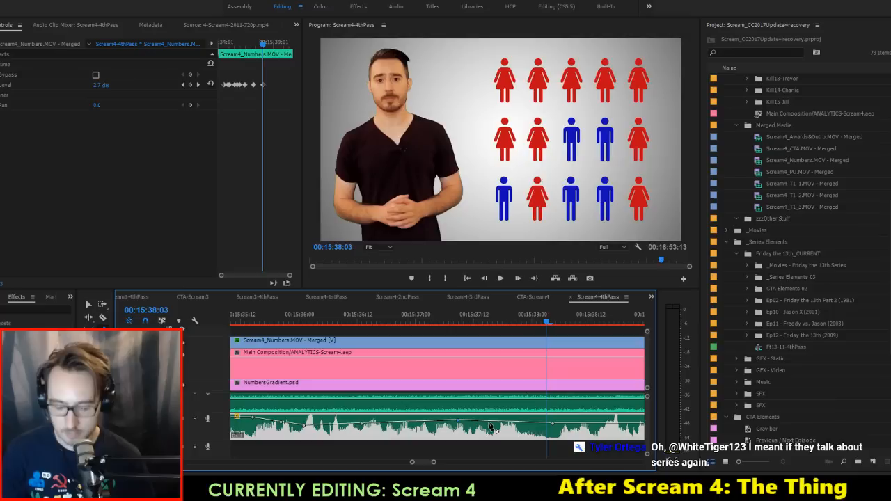
pyautogui.click(393, 314)
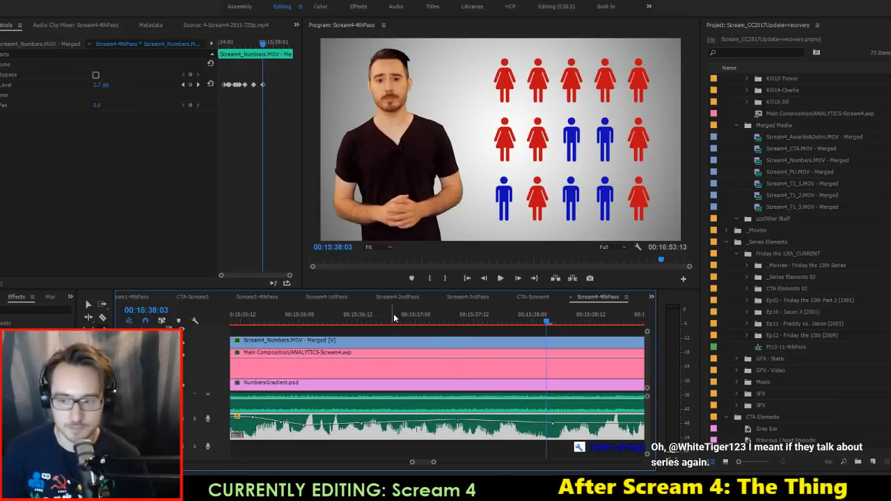
pyautogui.press('space')
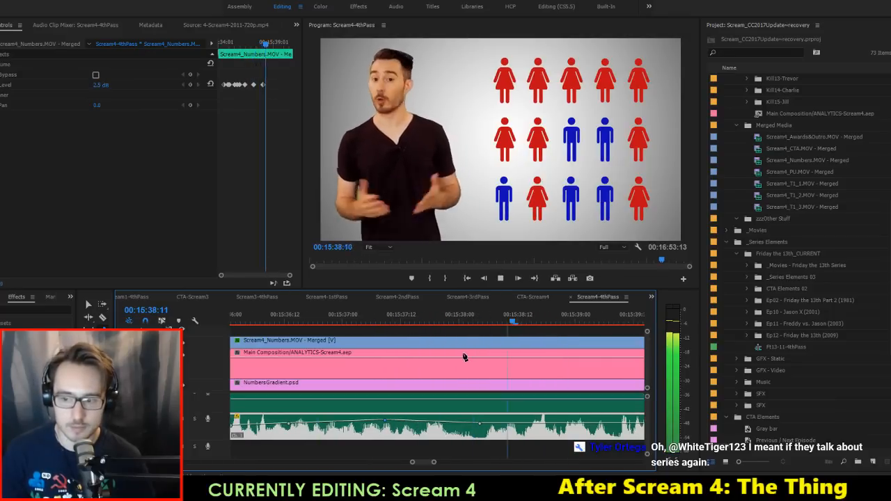
pyautogui.press('space')
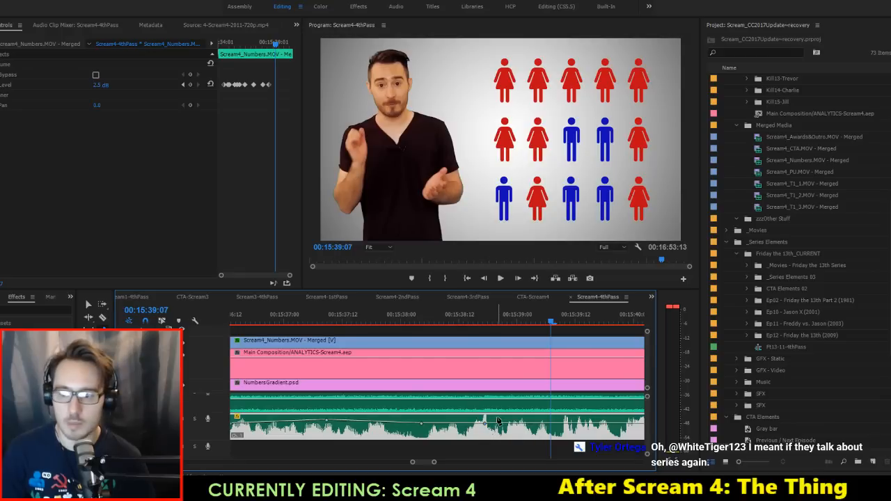
# Step: Save the project, lower the Numbers narration to about 1 dB after 00:15:39, raise its end after 00:15:40, and replay the passage
pyautogui.hotkey('ctrl', 's')
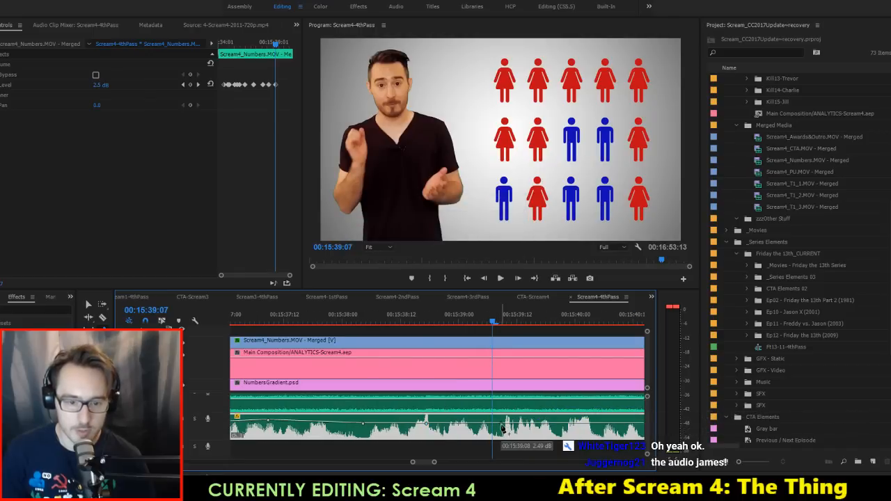
pyautogui.moveTo(501, 427); pyautogui.dragTo(502, 430)
pyautogui.scroll(-1, 512, 417)
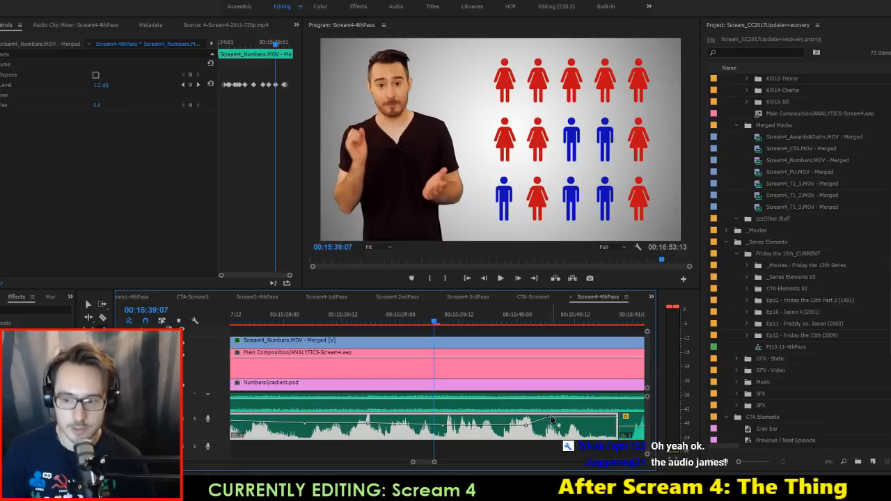
pyautogui.scroll(2, 552, 419)
pyautogui.click(293, 312)
pyautogui.press('space')
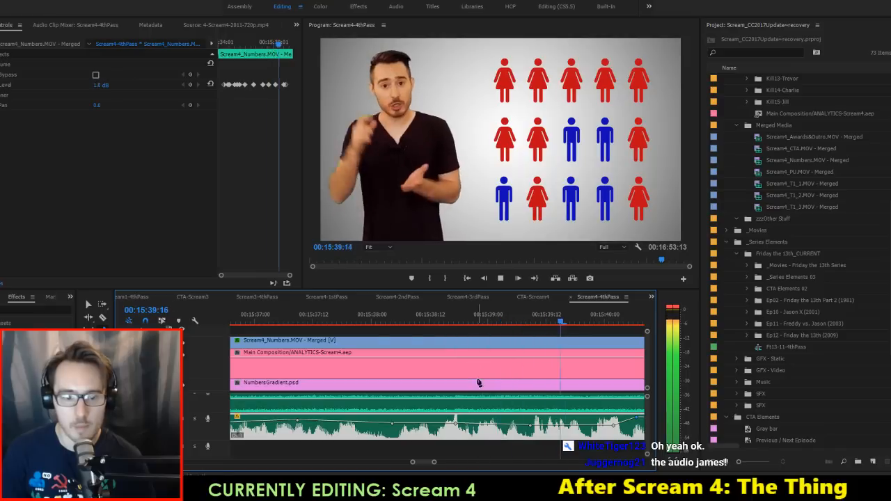
# Step: Lower the Numbers narration's volume keyframe just before 00:15:39 slightly and replay from 00:15:37:23
pyautogui.press('space')
pyautogui.click(370, 312)
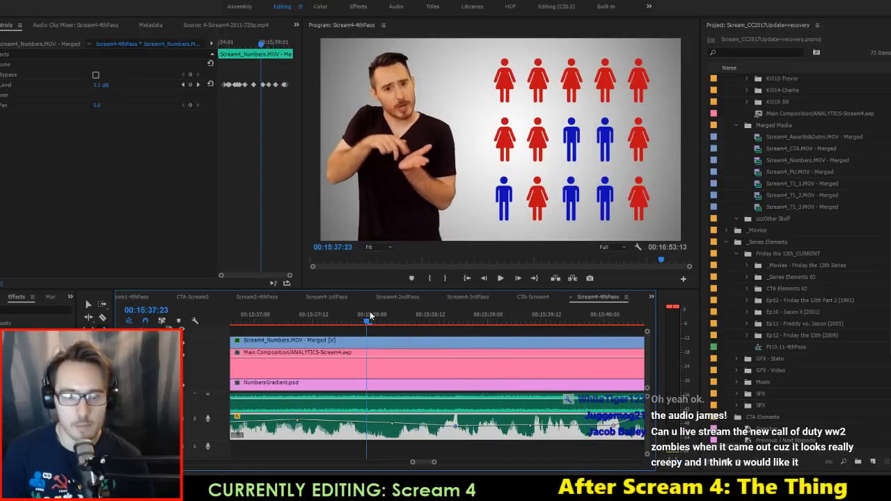
pyautogui.press('space')
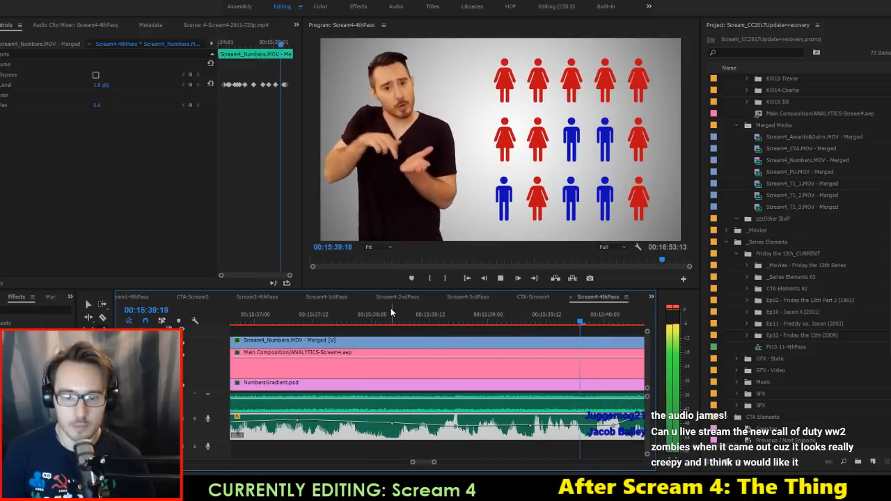
# Step: Lower the Numbers narration slightly with a volume keyframe near 00:15:39:09, save the project, and replay the passage into 00:15:40
pyautogui.press('space')
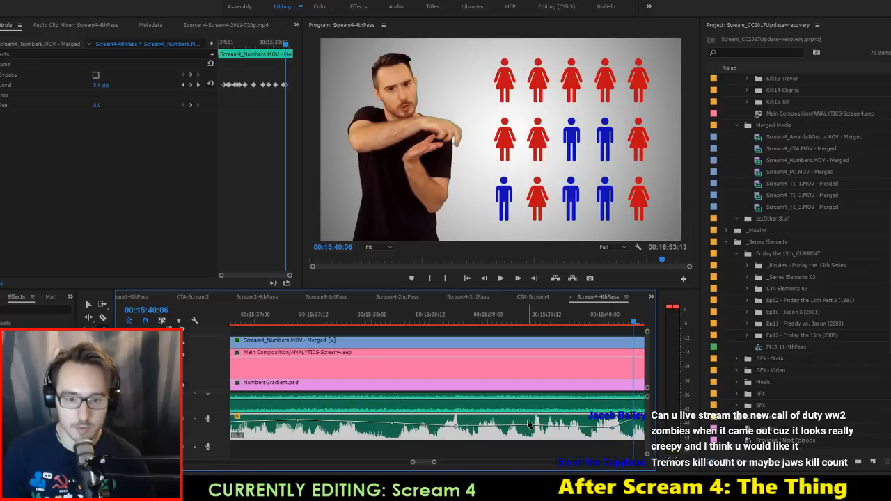
pyautogui.hotkey('ctrl', 's')
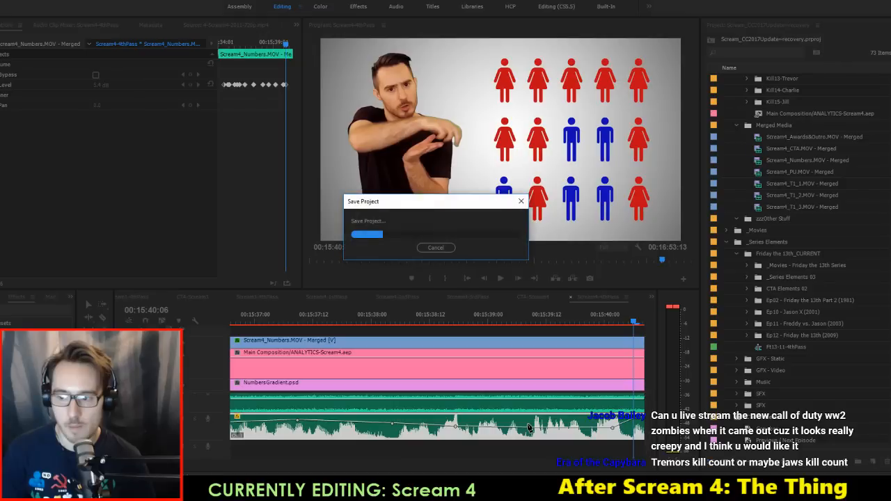
pyautogui.click(349, 319)
pyautogui.press('space')
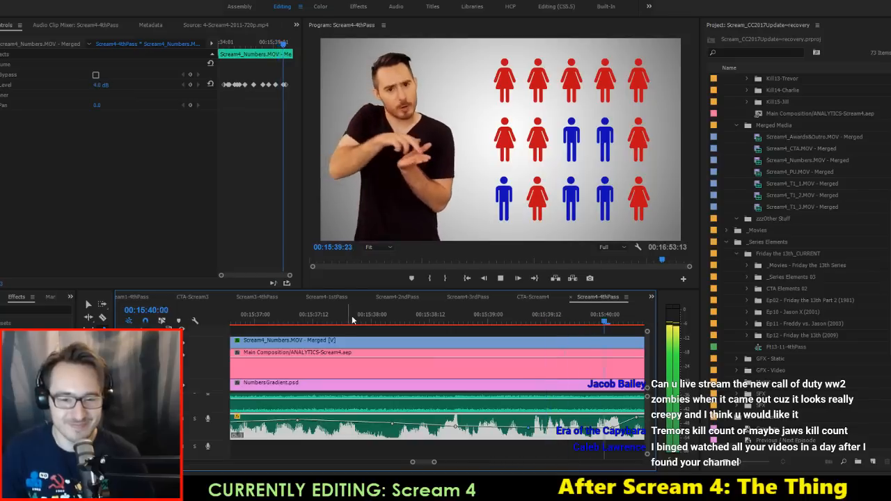
# Step: Shift the narration's raised volume keyframe slightly later, to about 00:15:40:10, and replay from around 00:15:38:12
pyautogui.click(530, 410)
pyautogui.scroll(5, 529, 409)
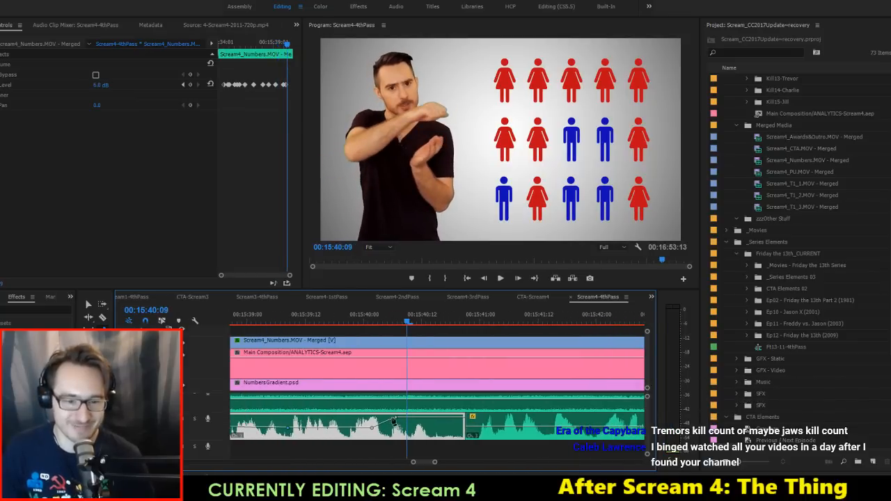
pyautogui.scroll(3, 300, 362)
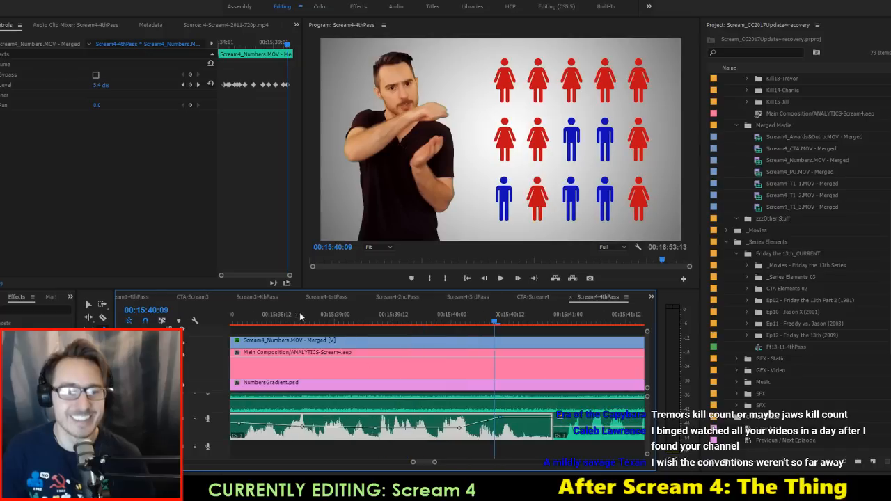
pyautogui.click(281, 314)
pyautogui.press('space')
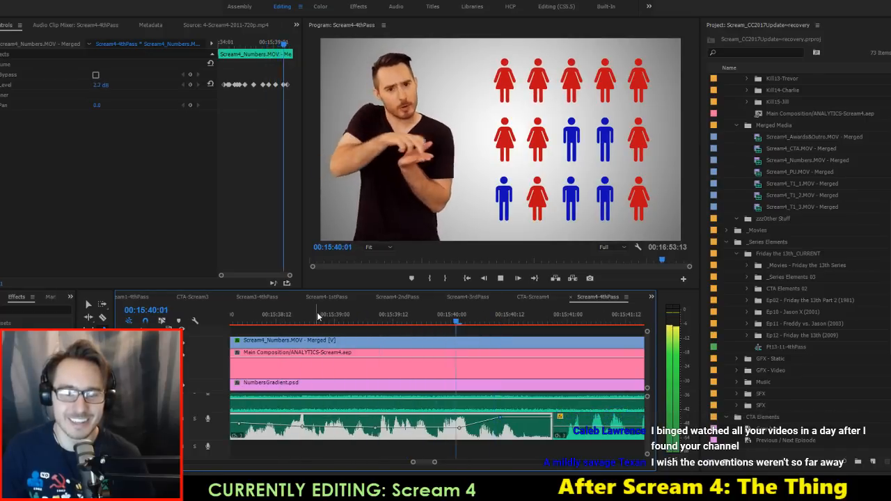
pyautogui.press('space')
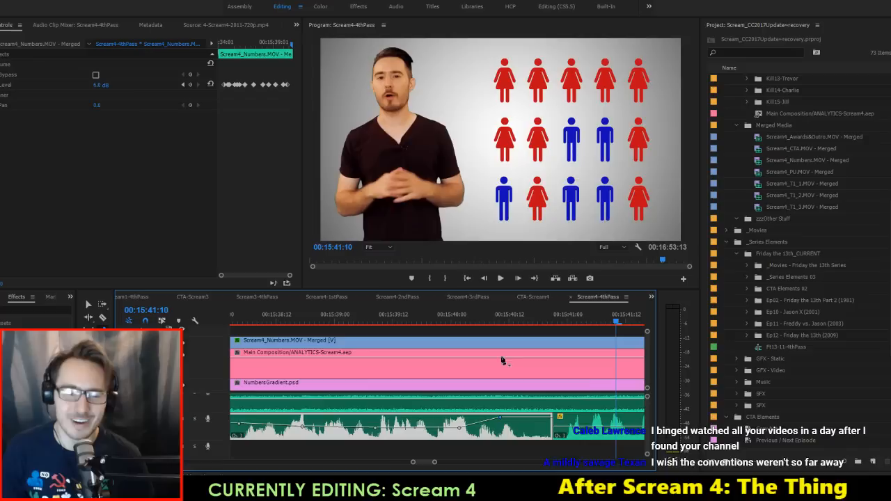
# Step: Keyframe the next Numbers narration clip lower just after 00:15:41, higher after 00:15:42:12, and down to about 2.8 dB near 00:15:43:03
pyautogui.click(577, 430)
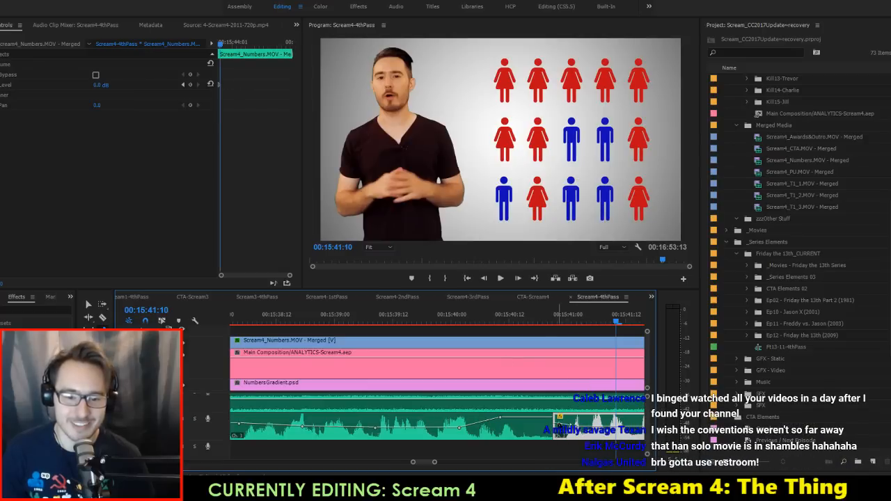
pyautogui.scroll(-5, 529, 428)
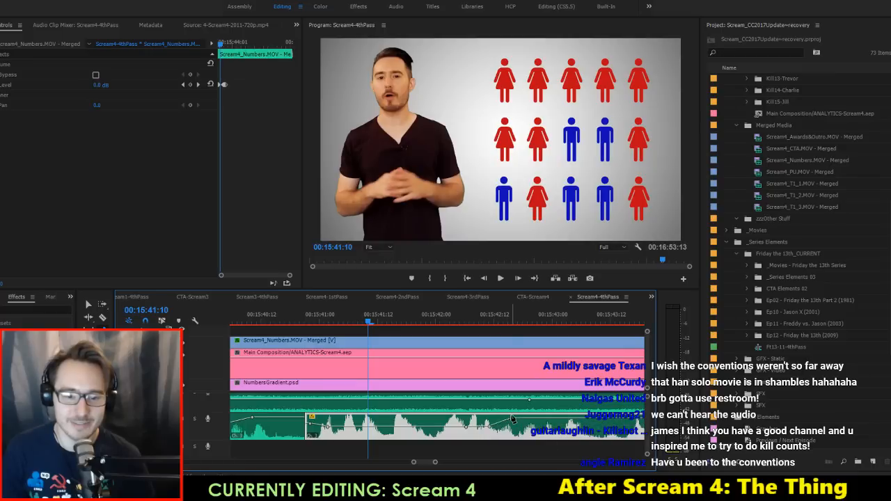
pyautogui.scroll(-2, 512, 418)
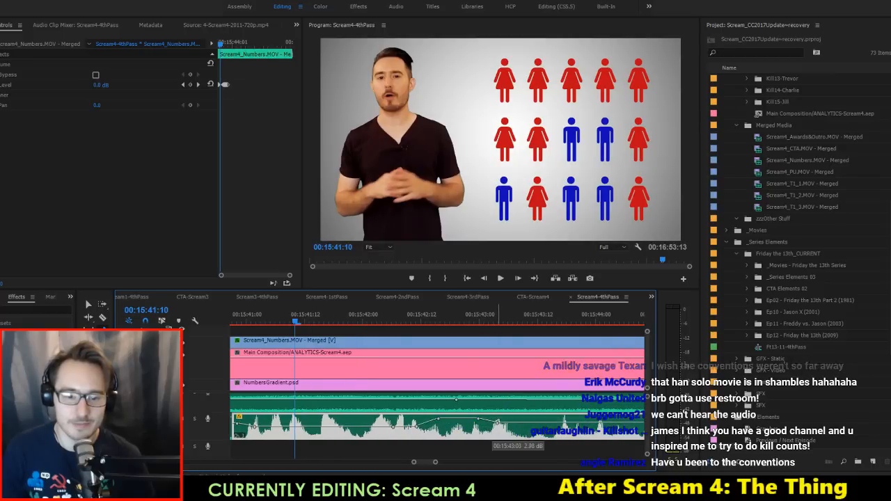
pyautogui.scroll(-2, 515, 426)
pyautogui.scroll(-2, 500, 427)
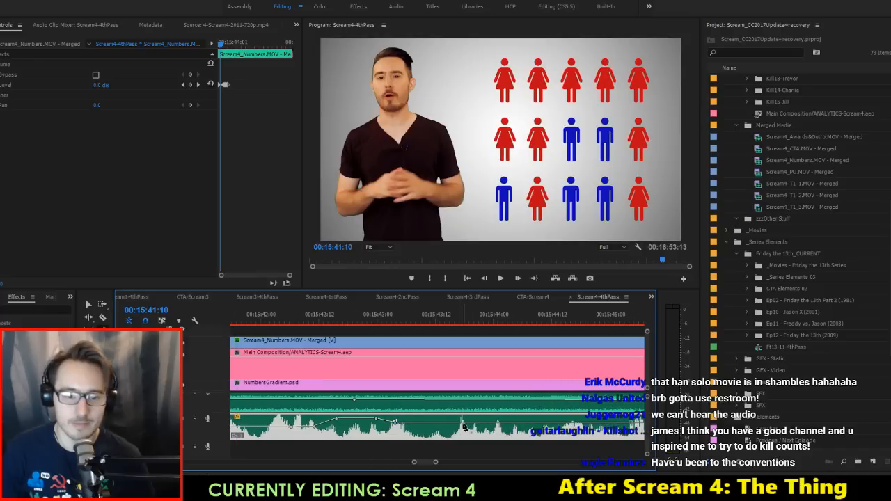
# Step: Raise the narration near 00:15:44:00, dip it to about 0.4 dB near 00:15:45:05, raise it again after the peak, and save the project
pyautogui.moveTo(497, 424); pyautogui.dragTo(498, 418)
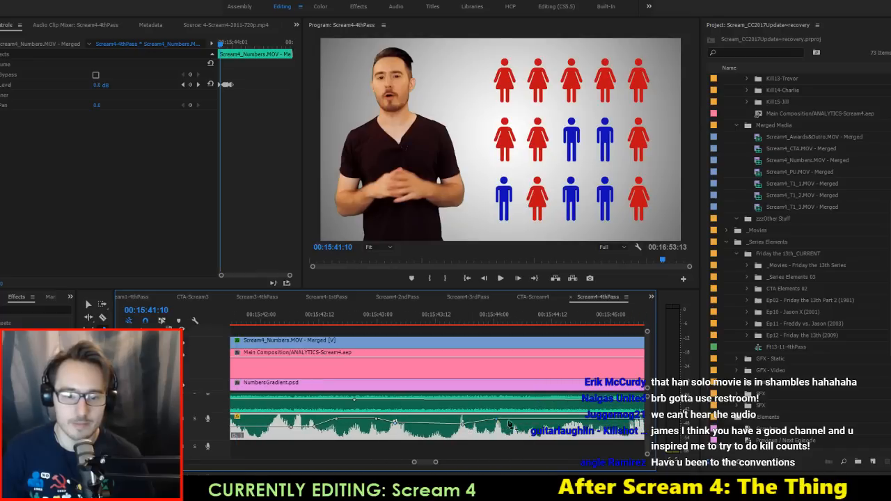
pyautogui.scroll(-2, 509, 424)
pyautogui.scroll(-1, 516, 422)
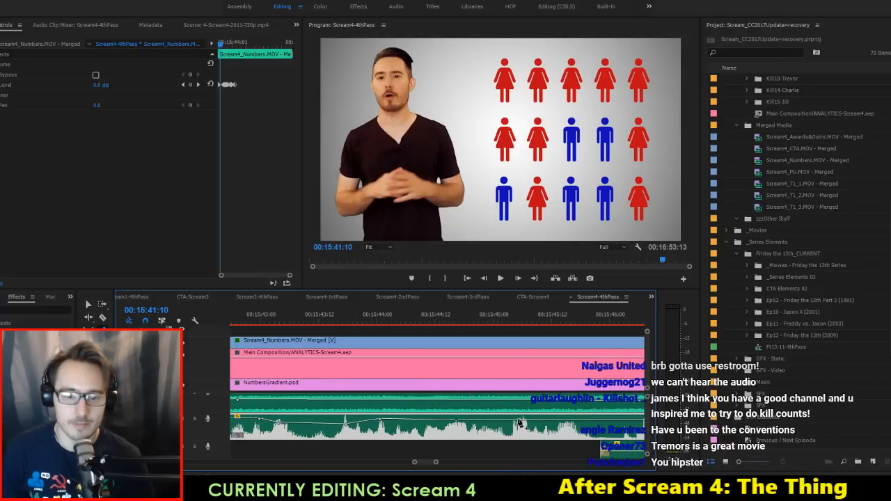
pyautogui.click(491, 421)
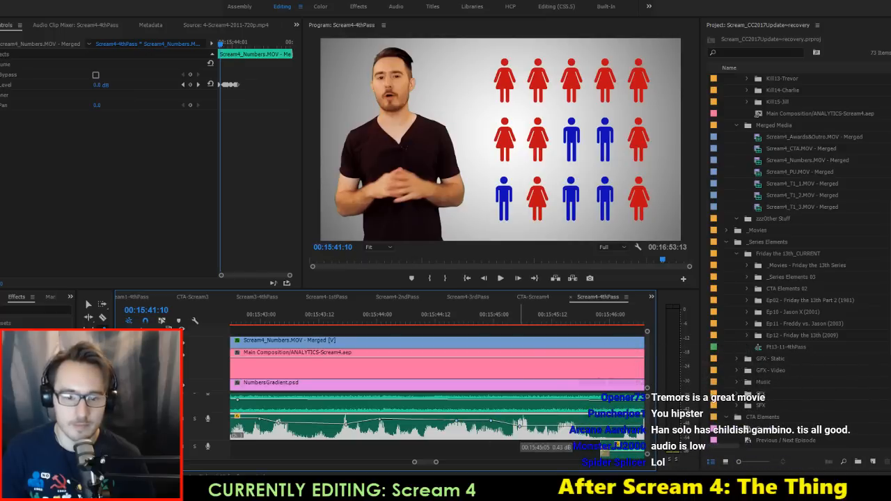
pyautogui.scroll(-1, 545, 423)
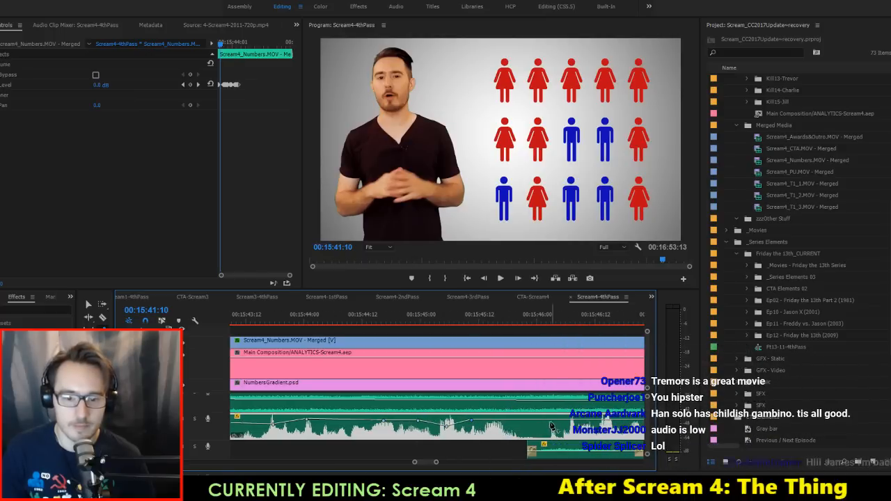
pyautogui.hotkey('ctrl', 's')
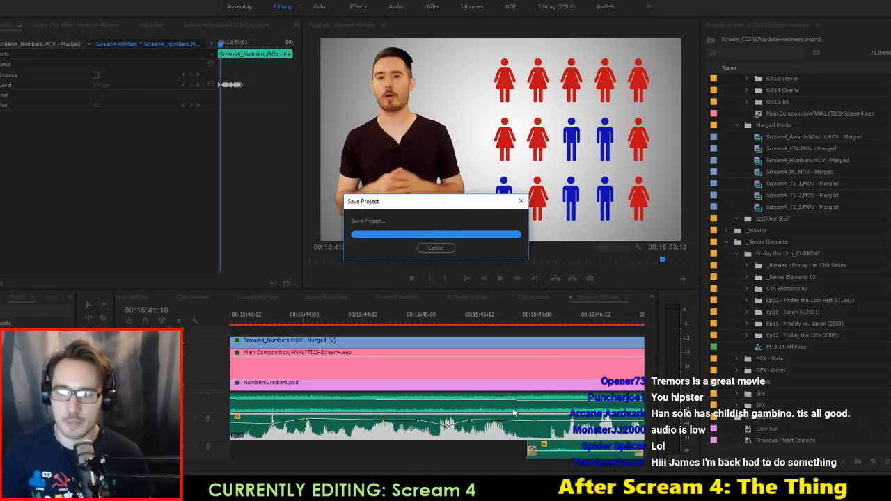
# Step: Replay from 00:15:35:08, move the first narration clip's last volume peak to about 00:15:40:10, drop its tail to -11.8 dB, and recheck from 00:15:38:16
pyautogui.scroll(5, 452, 382)
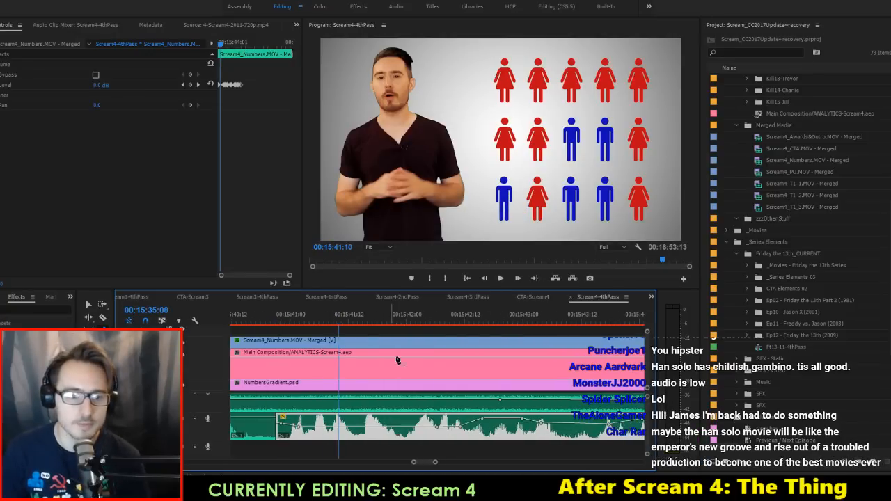
pyautogui.scroll(6, 417, 389)
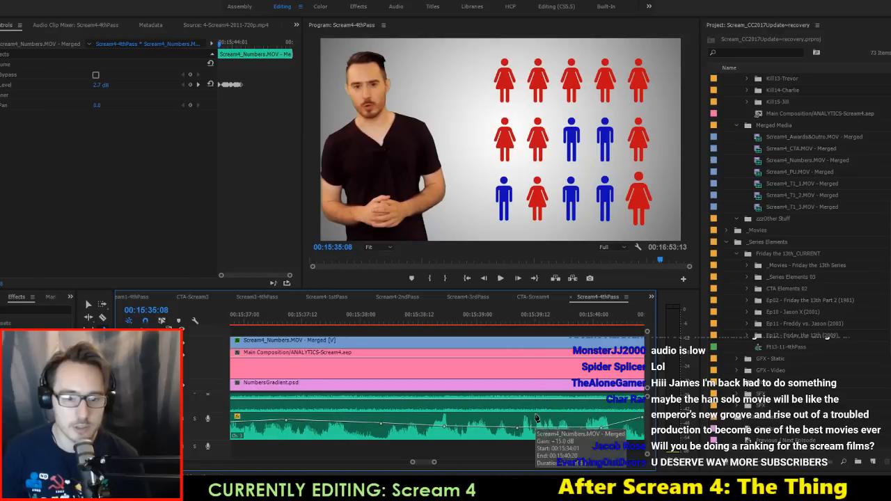
pyautogui.press('space')
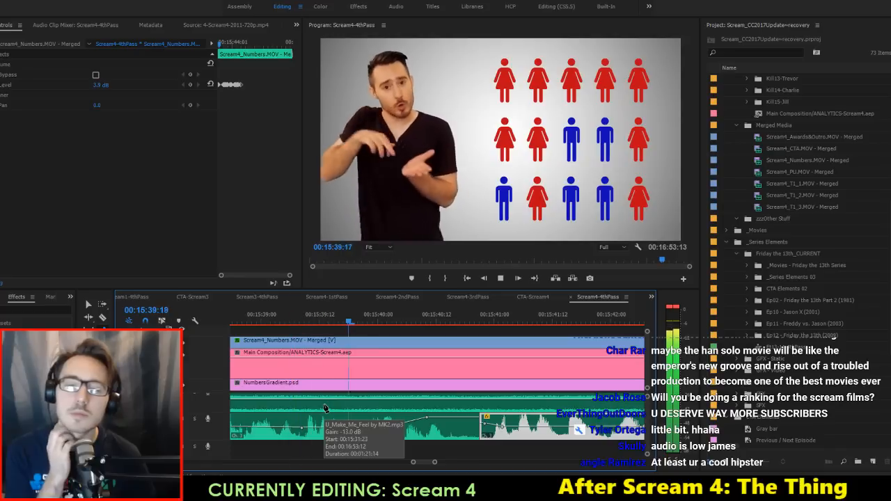
pyautogui.press('space')
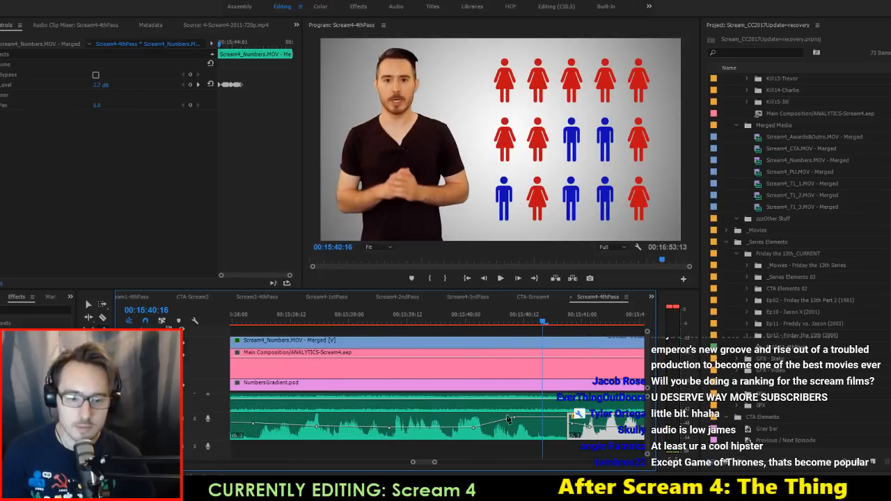
pyautogui.moveTo(513, 422); pyautogui.dragTo(519, 422)
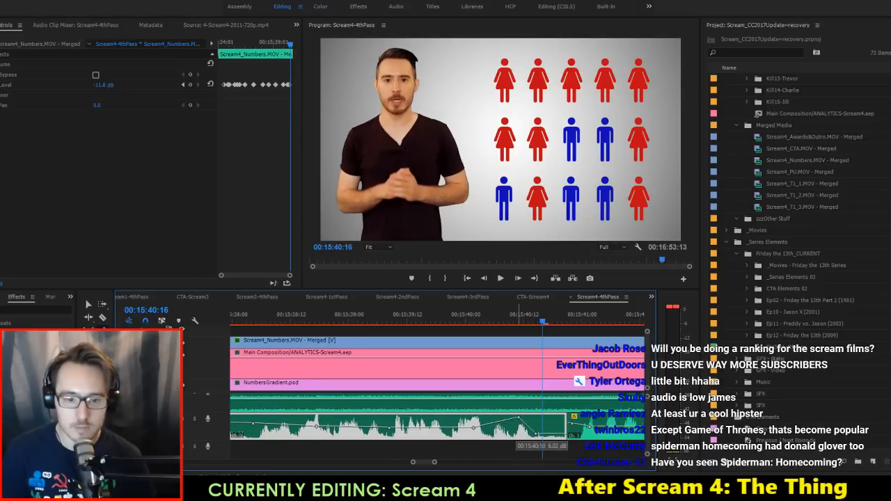
pyautogui.click(312, 318)
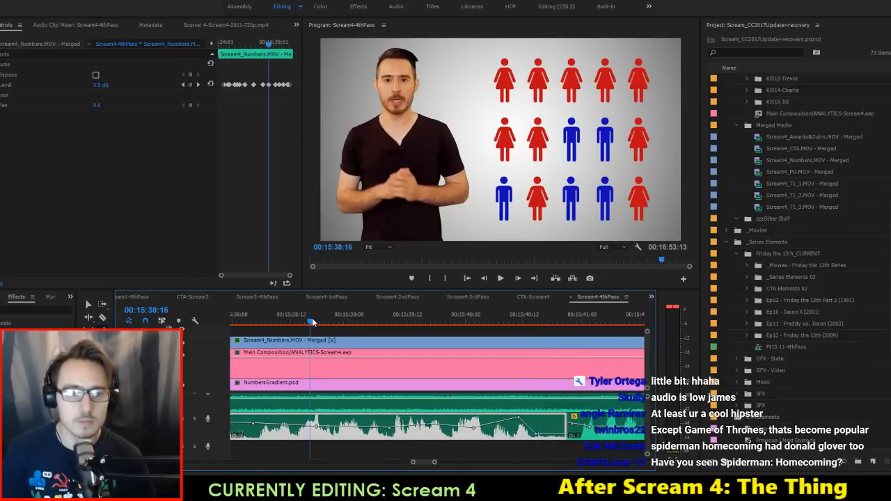
pyautogui.press('space')
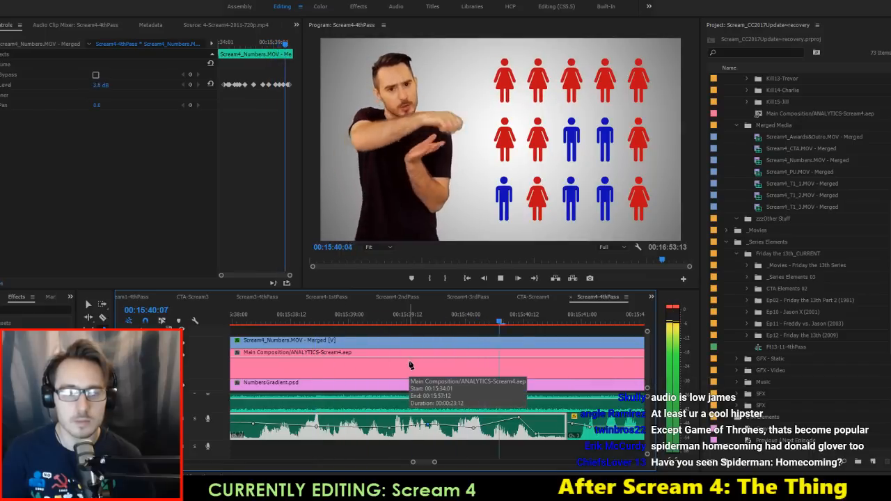
pyautogui.press('space')
# Step: Lower the first narration clip's volume keyframe near 00:15:38:17, reshape the level up to 00:15:39:10, and replay the passage through 00:15:41
pyautogui.click(287, 328)
pyautogui.press('space')
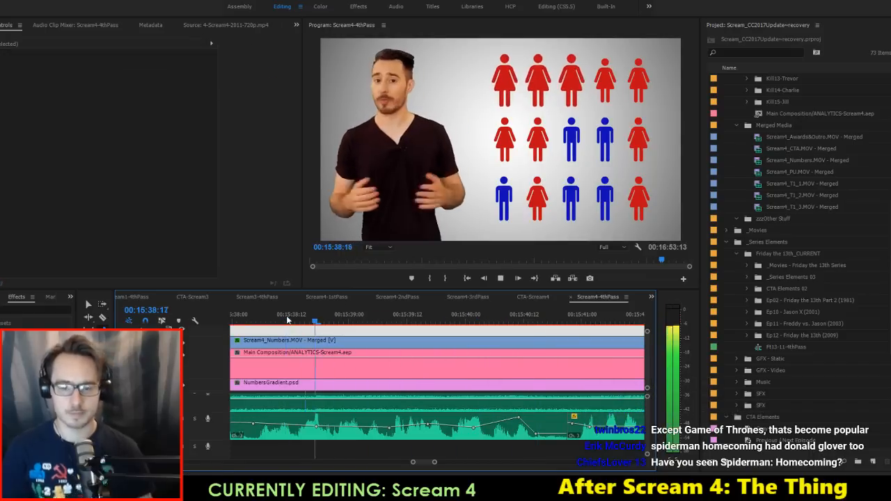
pyautogui.moveTo(316, 426); pyautogui.dragTo(316, 431)
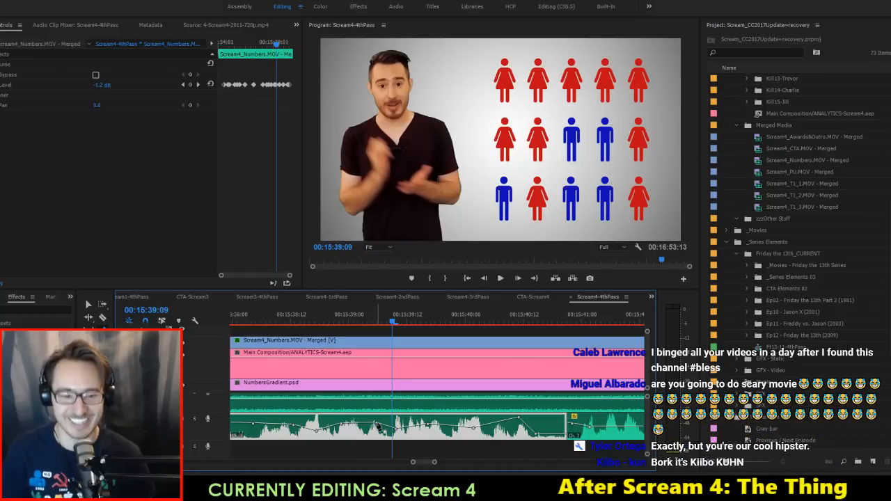
pyautogui.moveTo(278, 319); pyautogui.dragTo(243, 315)
pyautogui.press('space')
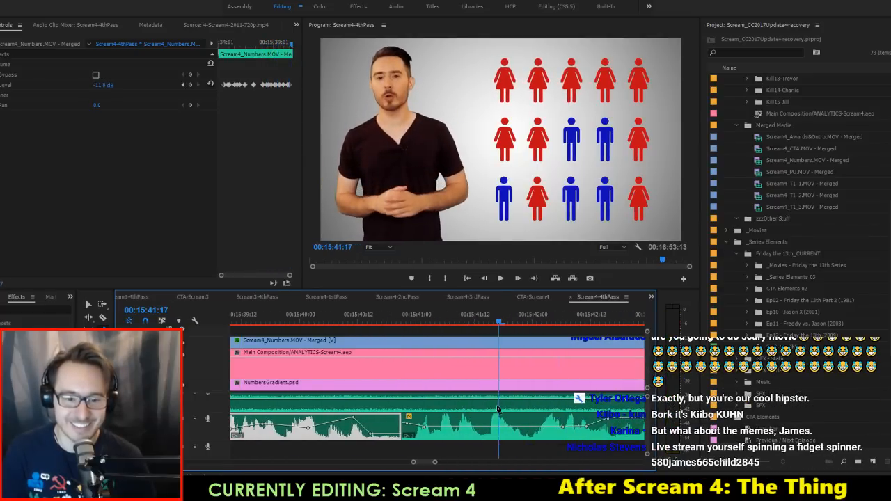
pyautogui.press('space')
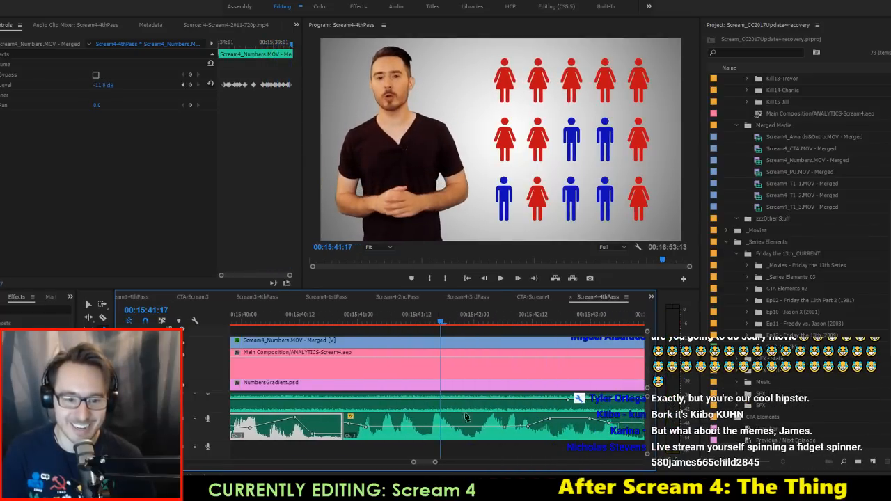
# Step: Play the second Numbers narration clip through 00:15:47:05, dip its volume near 00:15:46:00, and raise it to about 3.6 dB after 00:15:46:16
pyautogui.click(359, 427)
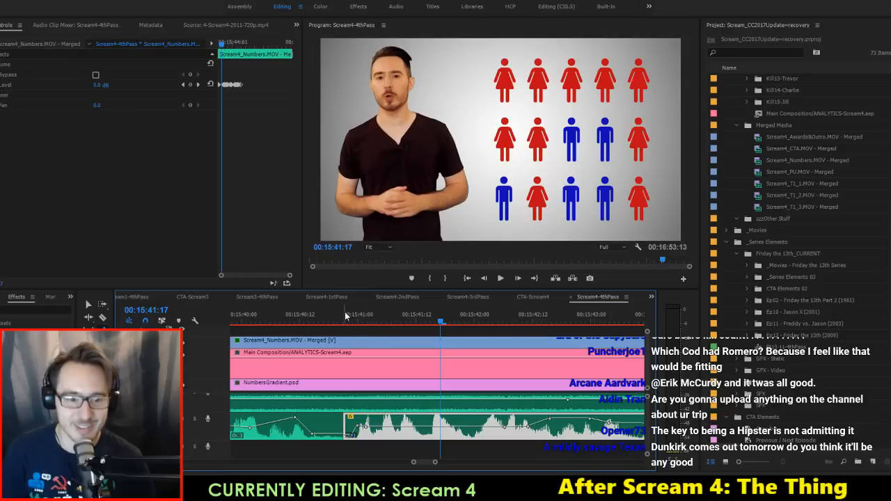
pyautogui.press('space')
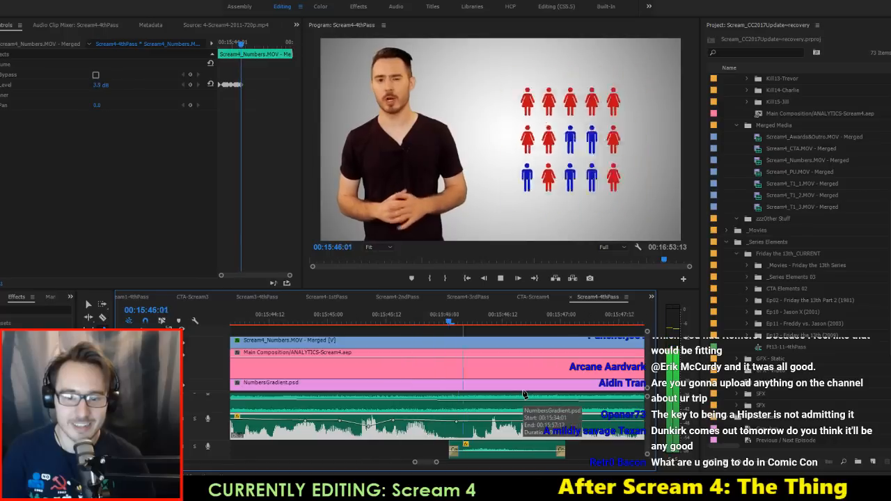
pyautogui.press('space')
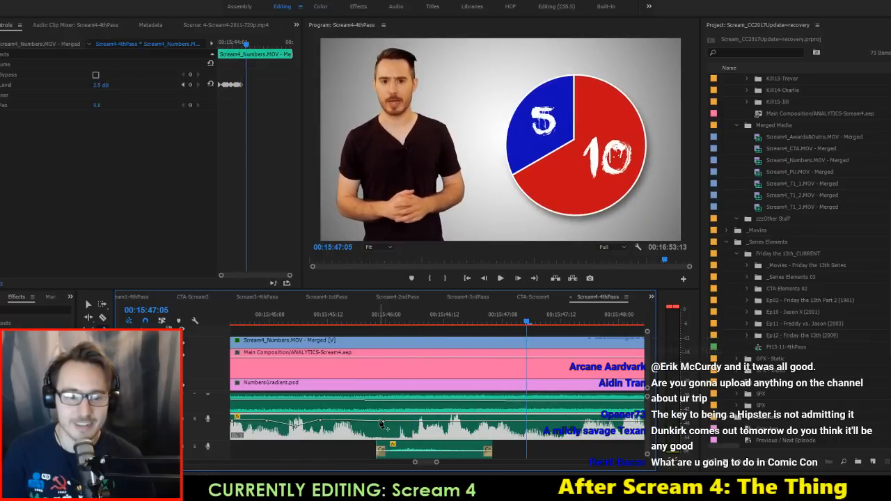
pyautogui.moveTo(383, 422); pyautogui.dragTo(386, 427)
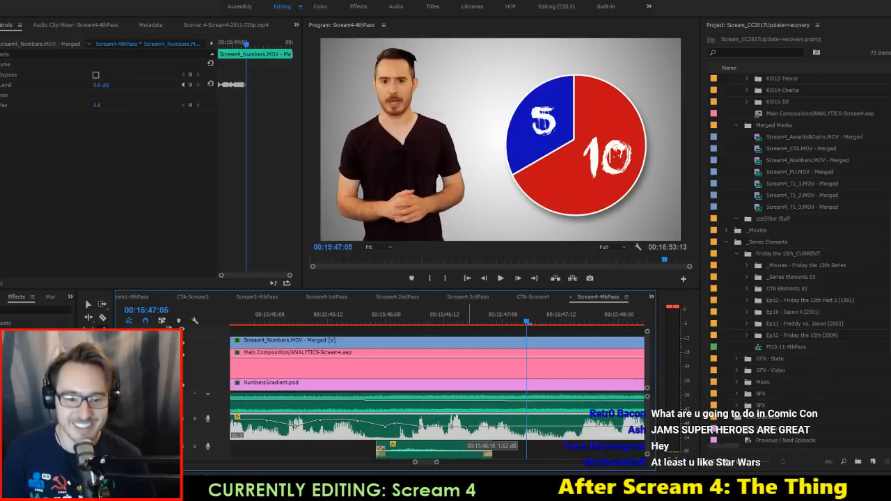
pyautogui.moveTo(472, 423); pyautogui.dragTo(473, 421)
# Step: Lower the second narration clip's volume from about 00:15:47:17 through 00:15:48:03 and raise it slightly near 00:15:48:07
pyautogui.scroll(-2, 517, 422)
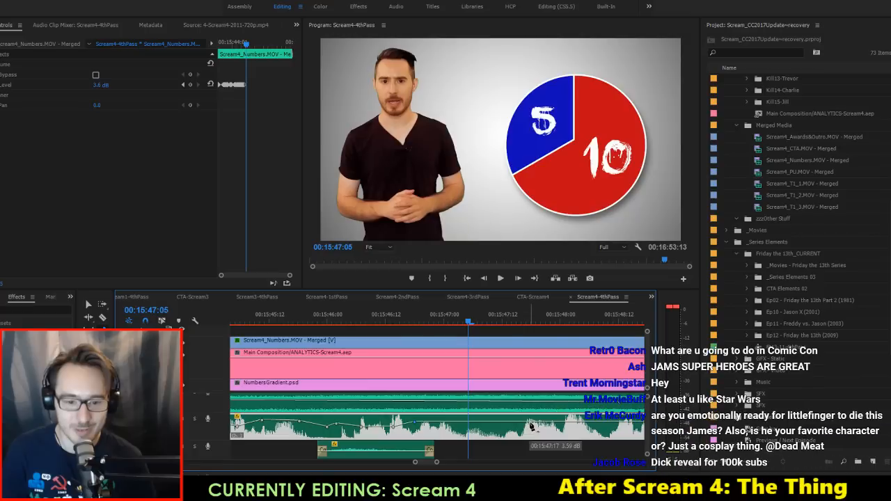
pyautogui.moveTo(530, 425); pyautogui.dragTo(498, 422)
pyautogui.scroll(-2, 500, 423)
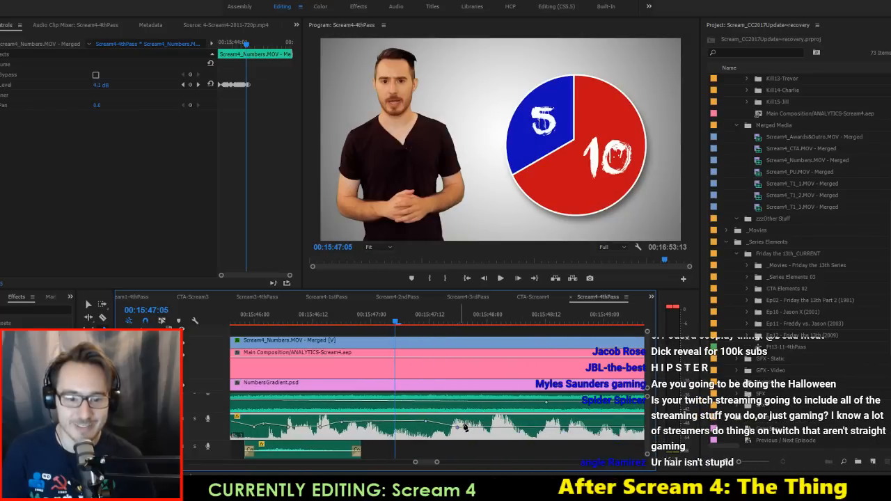
pyautogui.moveTo(502, 427); pyautogui.dragTo(502, 429)
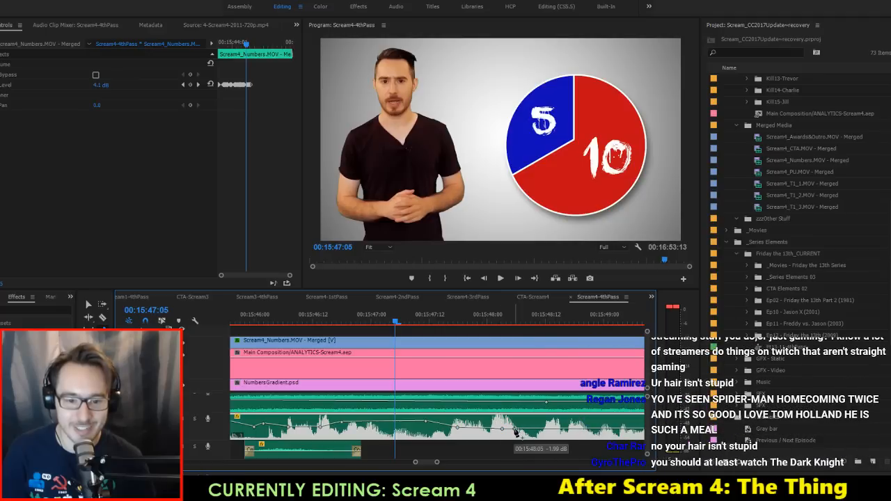
pyautogui.scroll(-4, 440, 425)
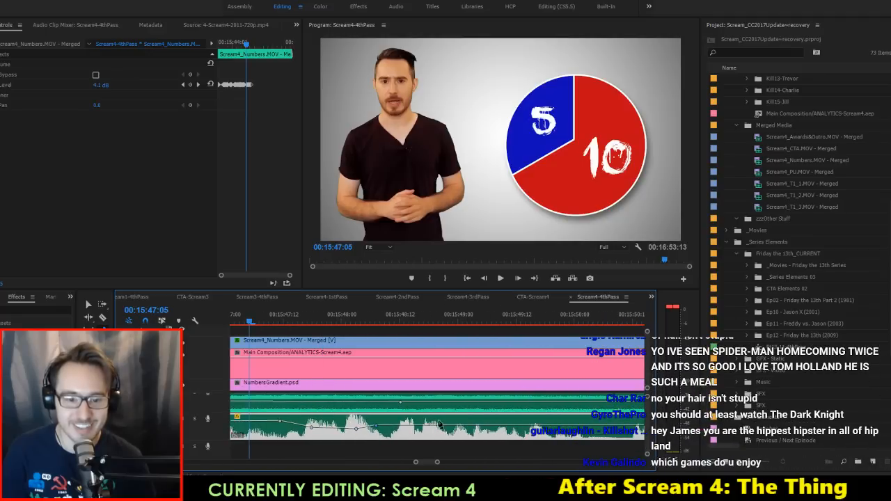
# Step: Raise the second narration clip's volume up to about 00:15:50:05, reshape its level through about 00:15:52:15, and save the project
pyautogui.moveTo(433, 428); pyautogui.dragTo(451, 422)
pyautogui.scroll(-2, 453, 424)
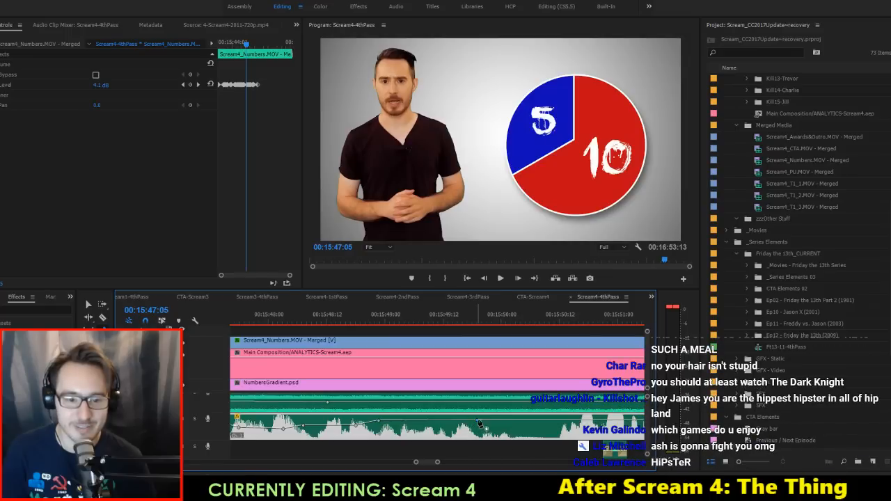
pyautogui.scroll(-2, 479, 423)
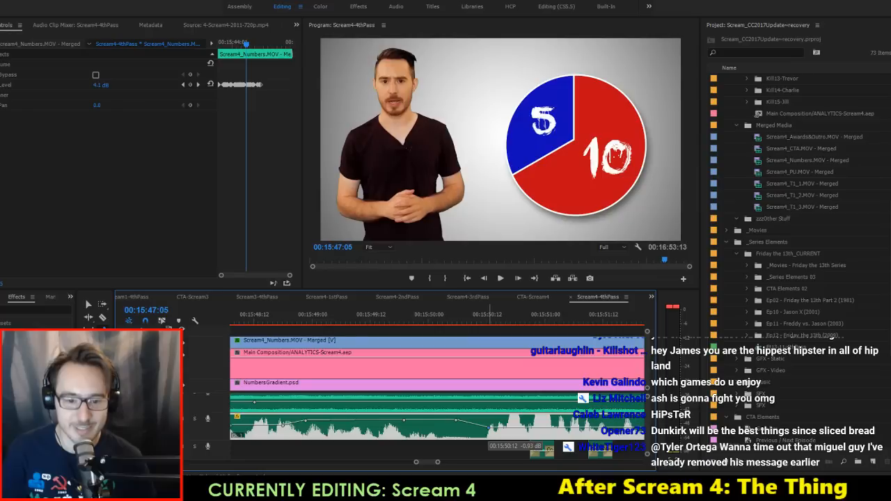
pyautogui.scroll(-5, 493, 432)
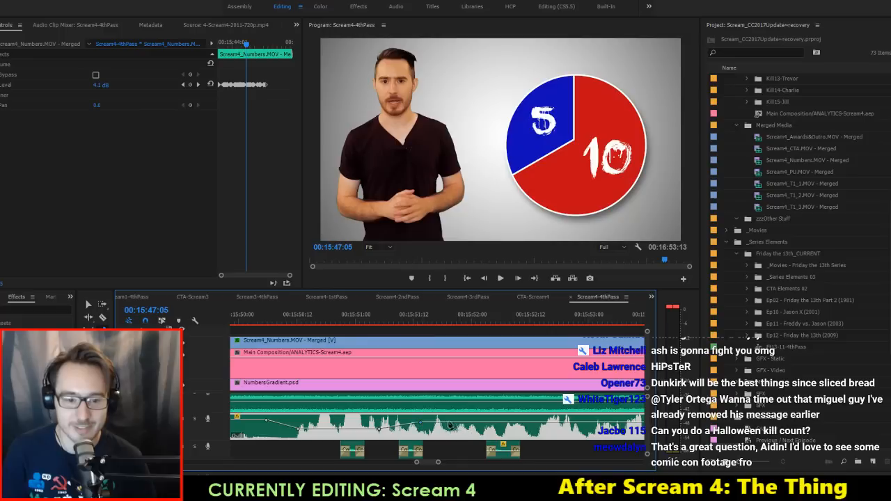
pyautogui.moveTo(438, 422); pyautogui.dragTo(438, 425)
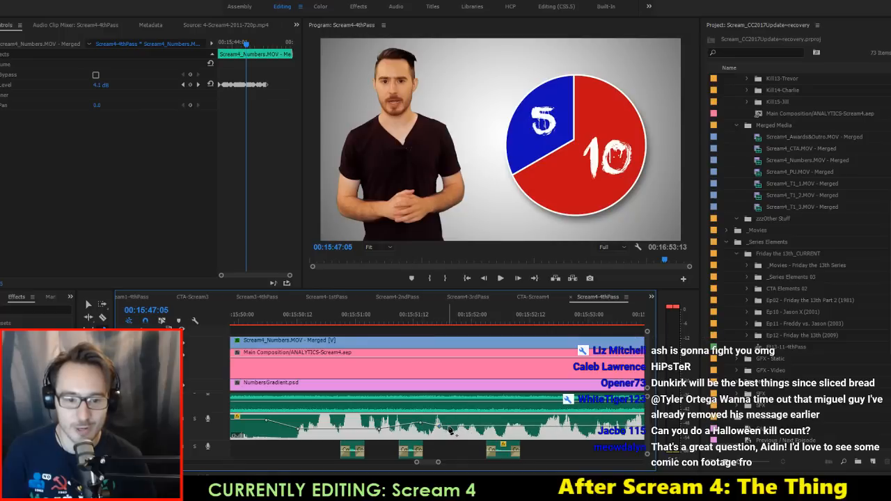
pyautogui.scroll(-2, 479, 433)
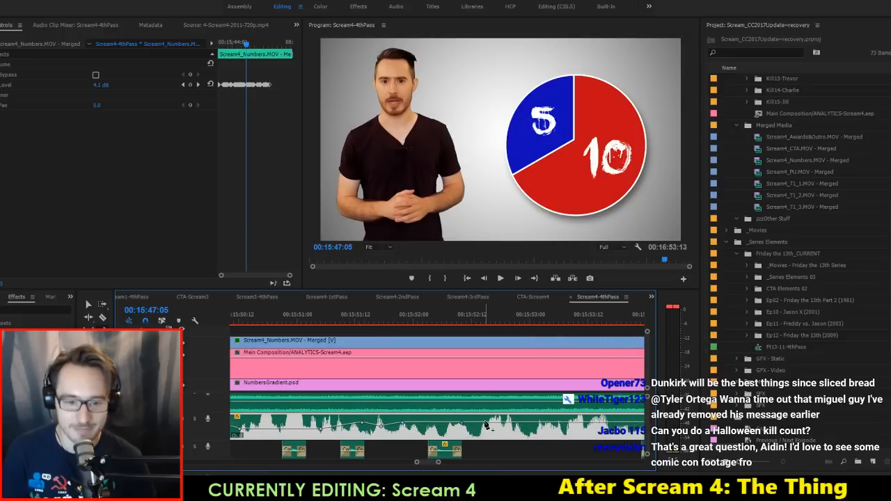
pyautogui.hotkey('ctrl', 's')
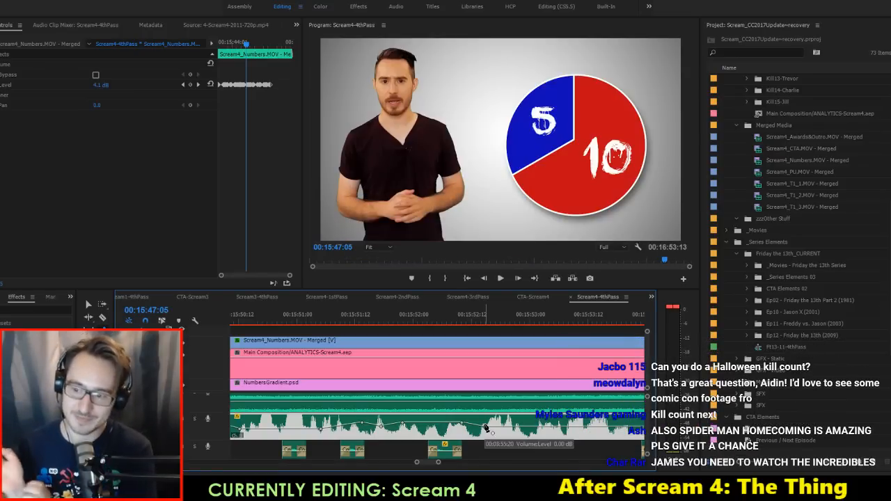
# Step: Replay the second narration clip from 00:15:46:10 to just past 00:15:53:05 to check the new levels
pyautogui.scroll(3, 484, 427)
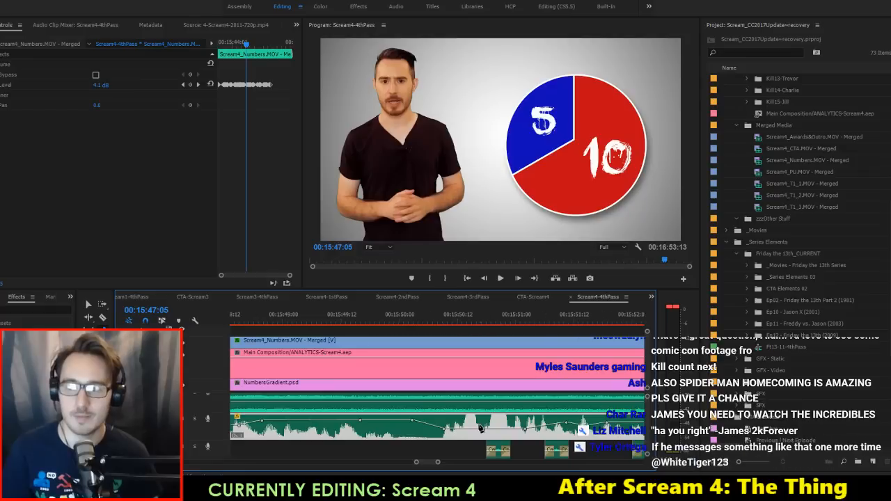
pyautogui.scroll(5, 480, 427)
pyautogui.click(317, 324)
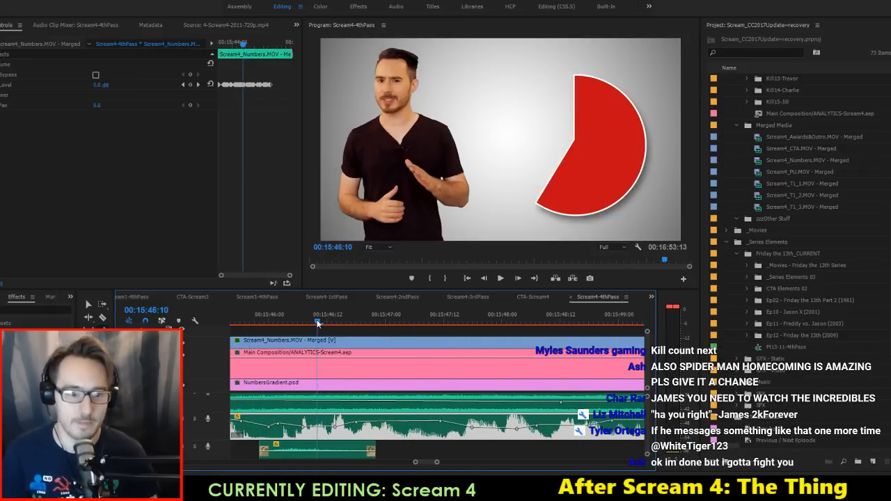
pyautogui.press('space')
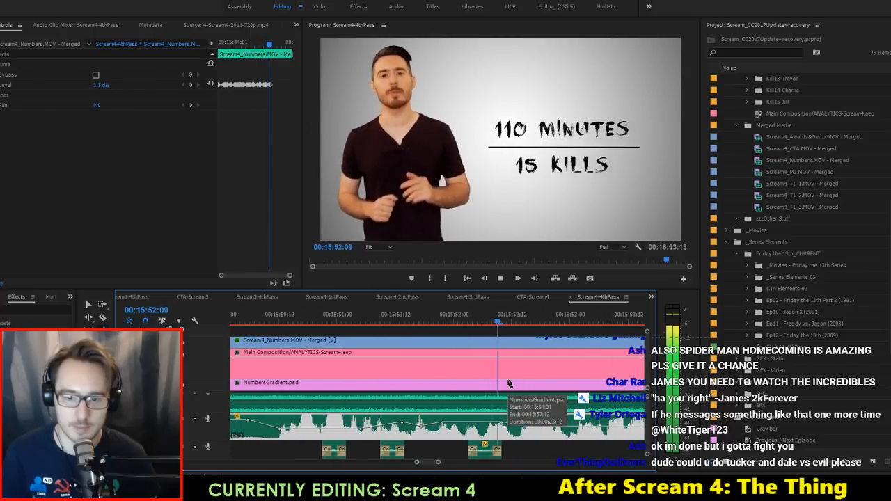
pyautogui.press('space')
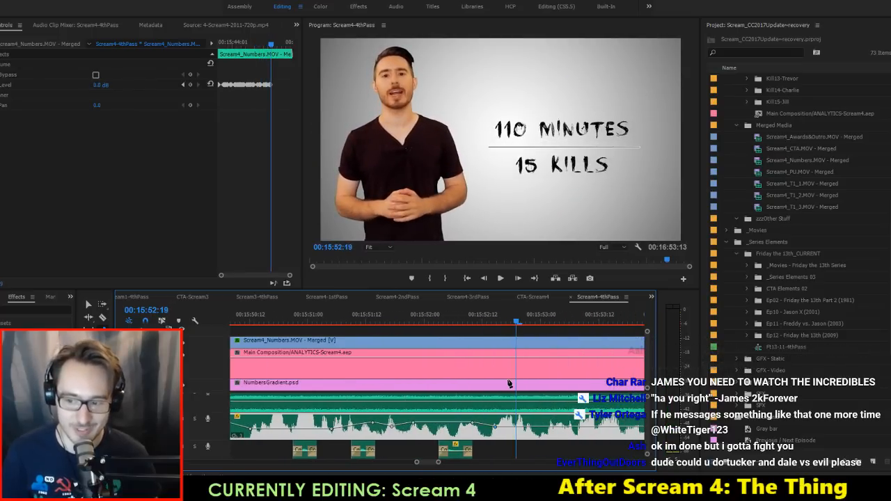
pyautogui.scroll(-2, 509, 384)
pyautogui.press('space')
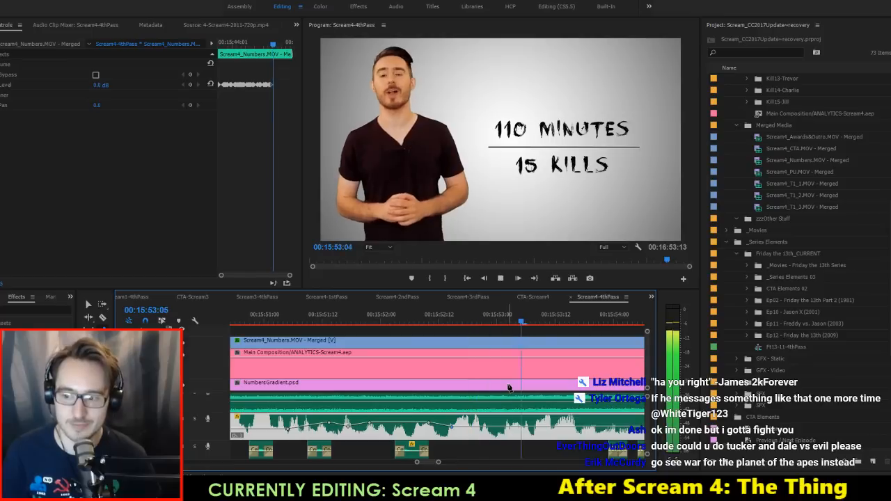
pyautogui.press('space')
# Step: Replay the narration from 00:15:51:03 through the "one kill every 7.3 minutes" graphic at 00:15:57:08
pyautogui.scroll(4, 459, 385)
pyautogui.click(425, 322)
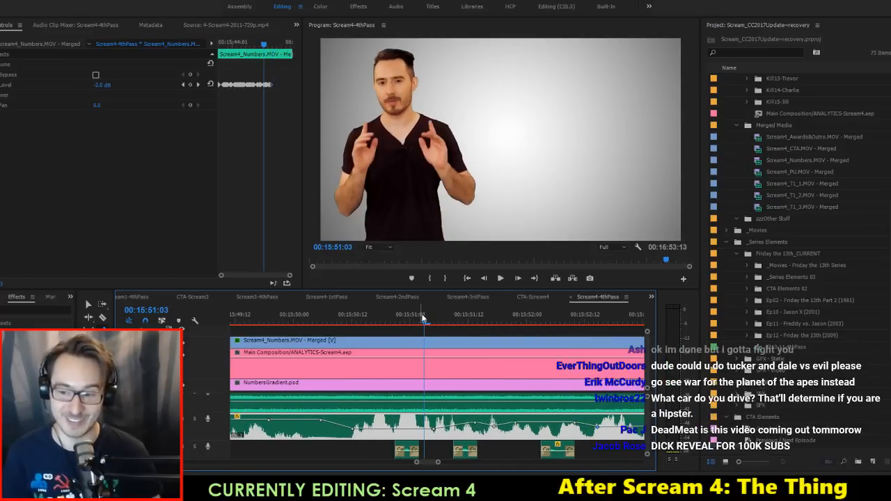
pyautogui.press('space')
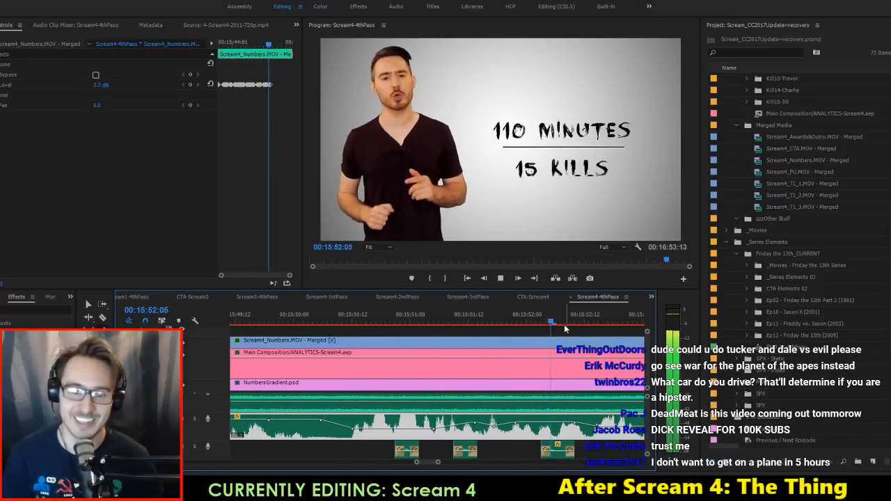
# Step: Raise the second narration clip's volume between about 00:15:54:14 and 00:15:55:05 and again after 00:15:56:06, and save the project
pyautogui.scroll(-5, 515, 381)
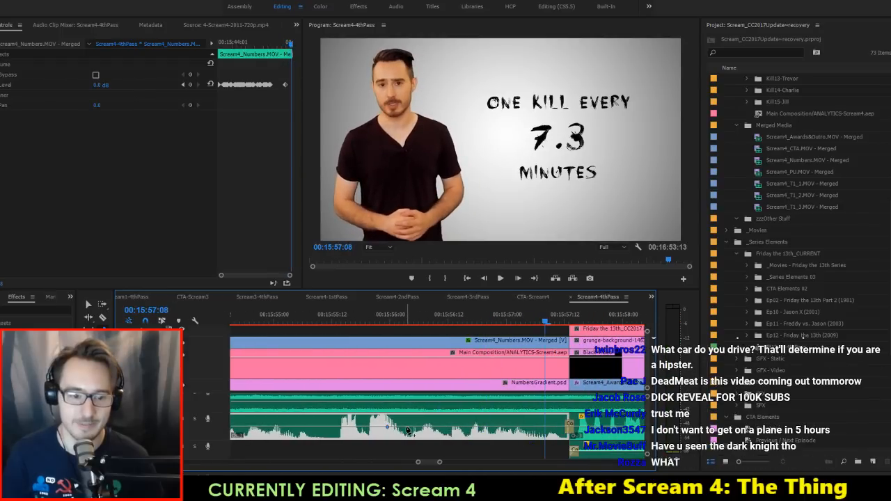
pyautogui.scroll(5, 416, 416)
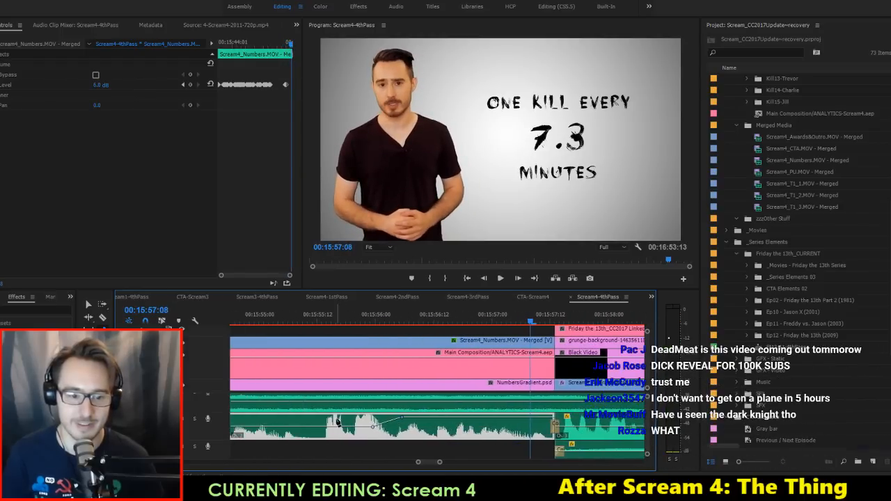
pyautogui.keyDown('ctrl'); pyautogui.click(346, 427); pyautogui.keyUp('ctrl')
pyautogui.keyDown('ctrl'); pyautogui.click(370, 427); pyautogui.keyUp('ctrl')
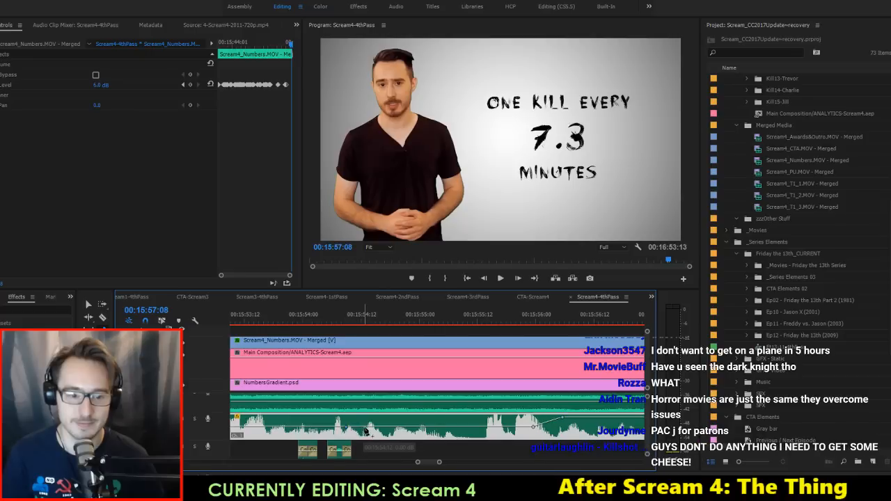
pyautogui.moveTo(370, 427); pyautogui.dragTo(467, 427)
pyautogui.keyDown('ctrl'); pyautogui.click(399, 424); pyautogui.keyUp('ctrl')
pyautogui.keyDown('ctrl'); pyautogui.click(467, 420); pyautogui.keyUp('ctrl')
pyautogui.hotkey('ctrl', 's')
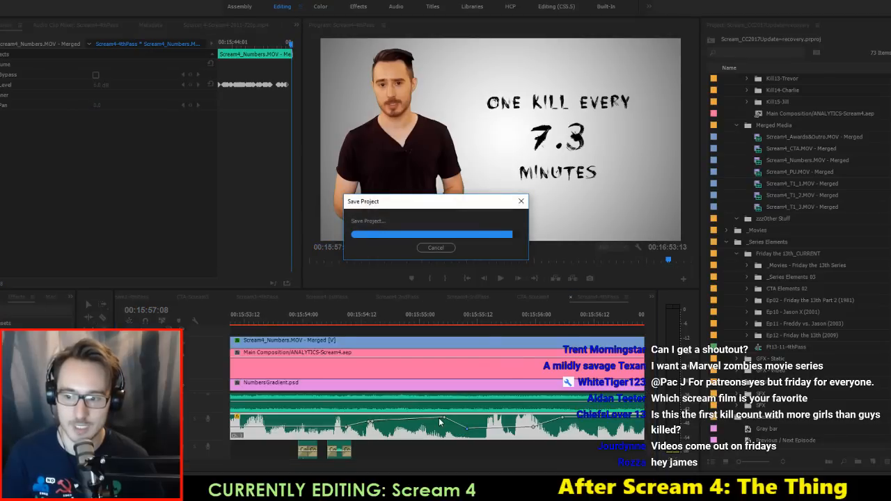
# Step: Replay the end of the Numbers narration and continue into the Golden Chainsaw award intro up to 00:15:58:16
pyautogui.scroll(3, 470, 361)
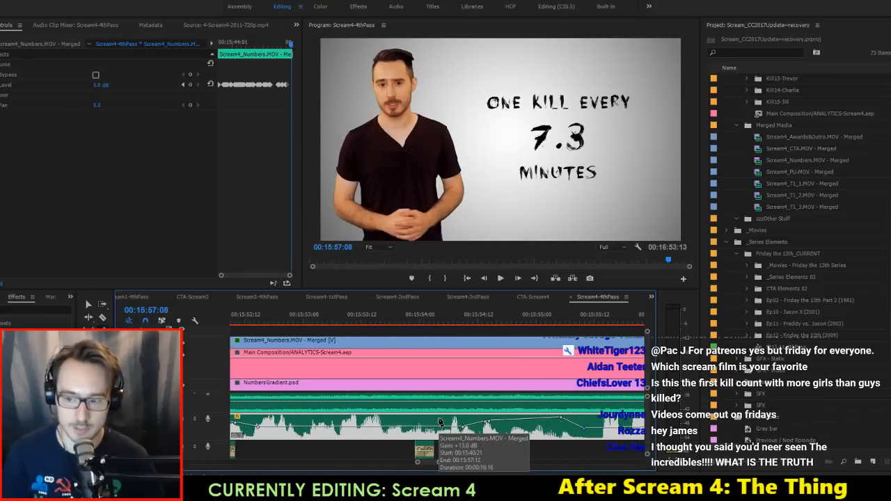
pyautogui.press('space')
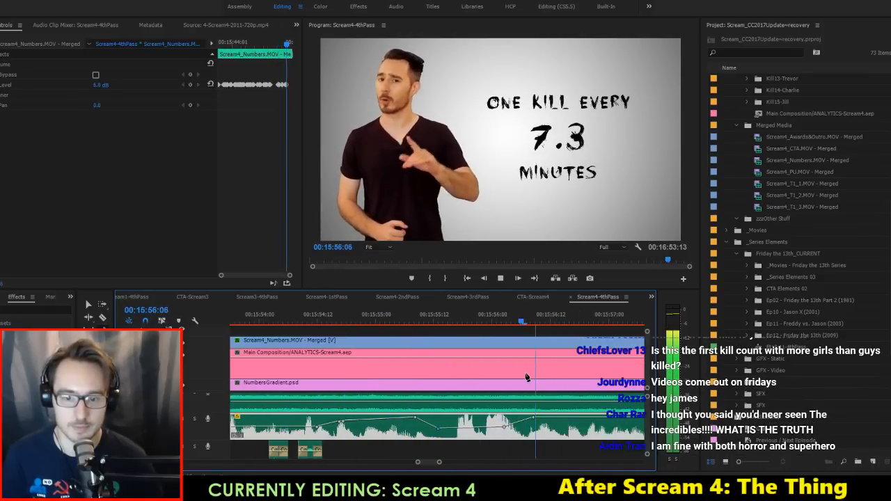
pyautogui.press('space')
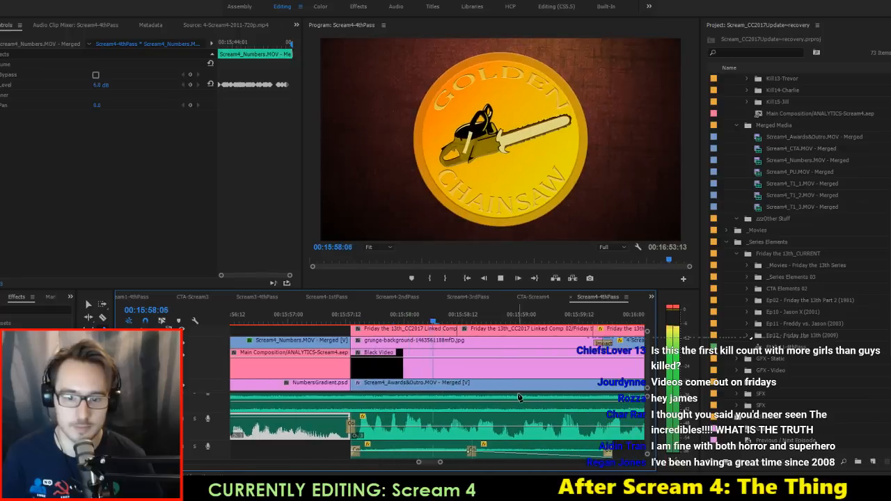
# Step: Raise the first Awards&Outro clip's volume to about 5.3 dB after 00:15:58:06, dip it near 00:15:59:09, raise it by 00:16:00:00, and save
pyautogui.click(413, 431)
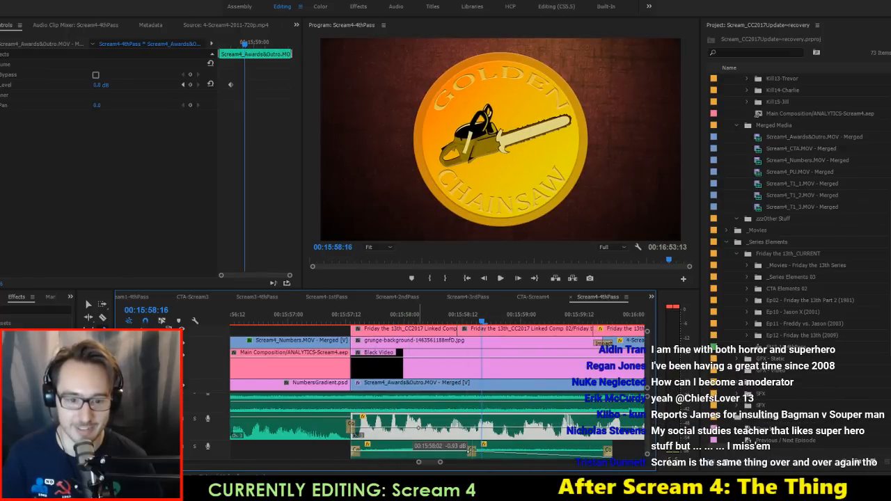
pyautogui.moveTo(421, 431); pyautogui.dragTo(499, 419)
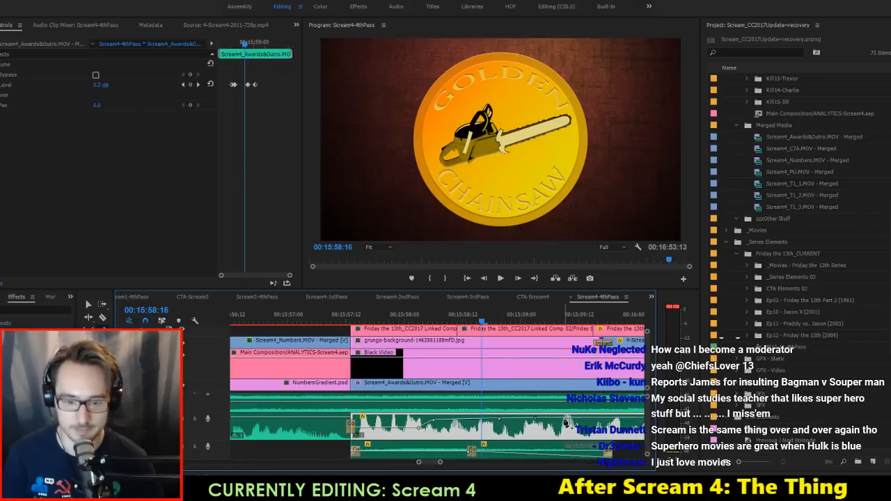
pyautogui.moveTo(565, 419); pyautogui.dragTo(566, 424)
pyautogui.scroll(-2, 578, 425)
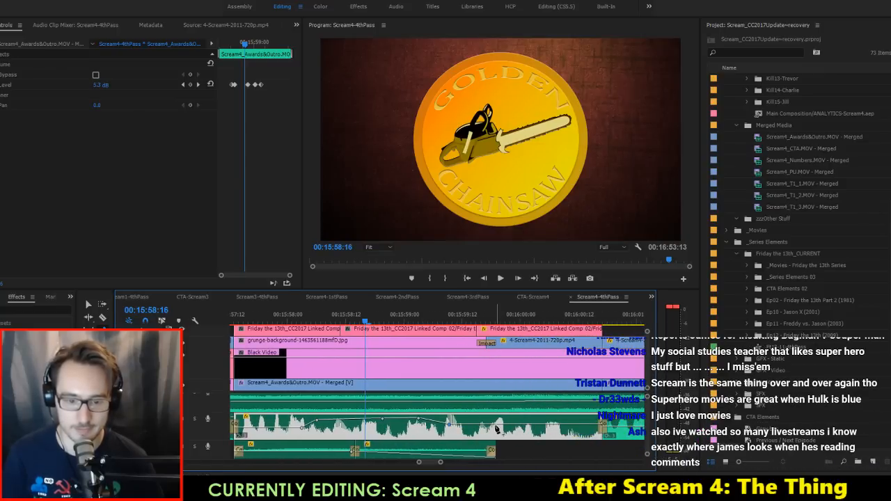
pyautogui.scroll(1, 501, 432)
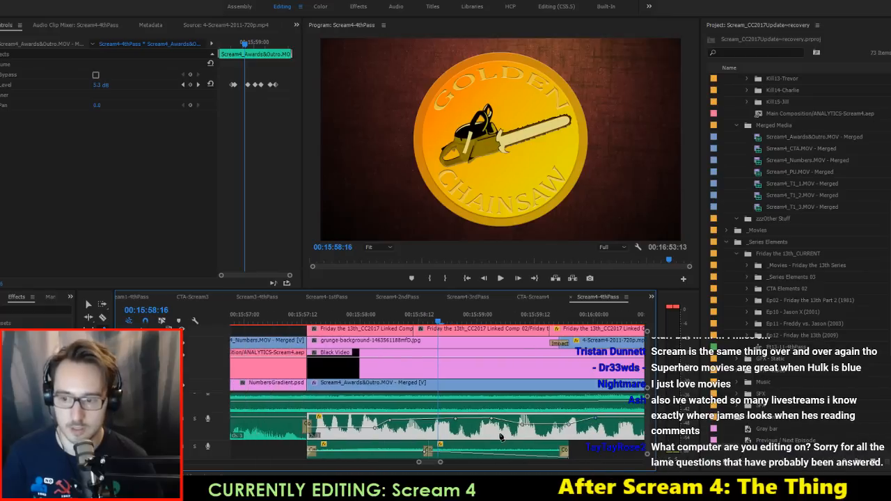
pyautogui.hotkey('ctrl', 's')
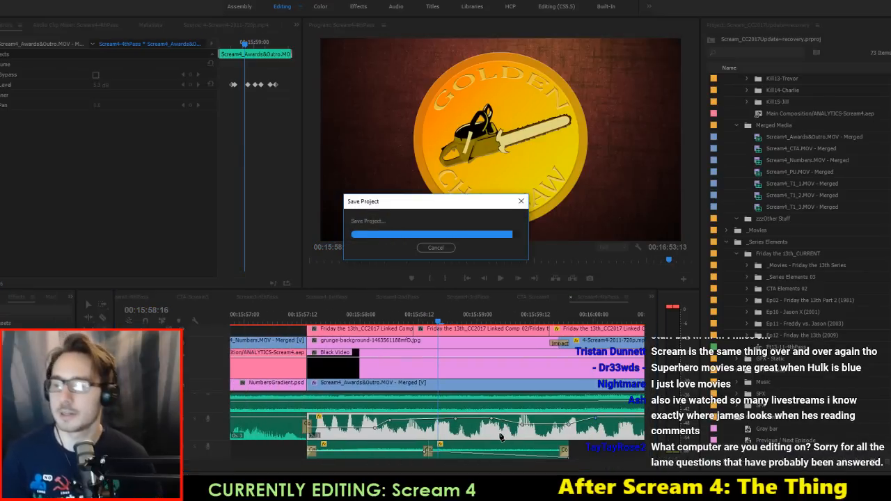
# Step: Replay the first Awards&Outro clip from about 00:15:57:10 through 00:16:02:00
pyautogui.scroll(2, 500, 436)
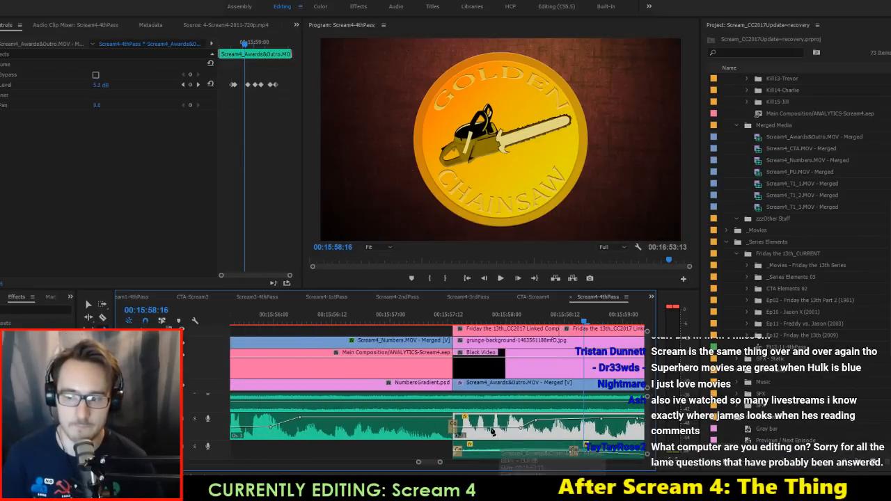
pyautogui.click(441, 319)
pyautogui.press('space')
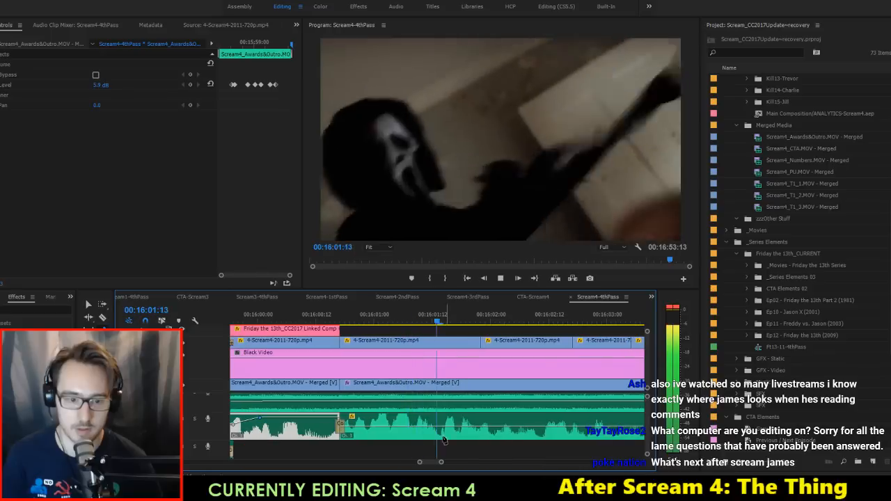
pyautogui.press('space')
# Step: Lower the second Awards&Outro clip's volume to about -1.5 dB near 00:16:01:02 and raise it to about 5.2 dB at 00:16:02:00
pyautogui.moveTo(387, 427); pyautogui.dragTo(369, 433)
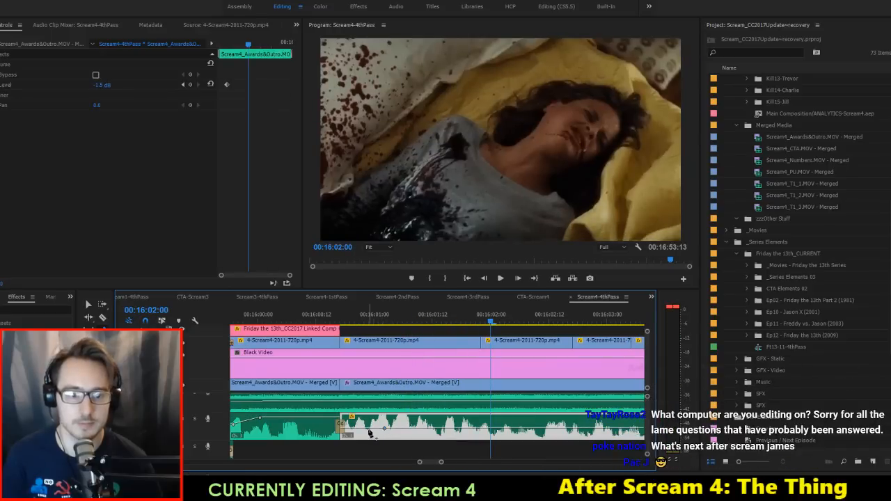
pyautogui.keyDown('ctrl'); pyautogui.click(454, 430); pyautogui.keyUp('ctrl')
pyautogui.moveTo(479, 428); pyautogui.dragTo(483, 422)
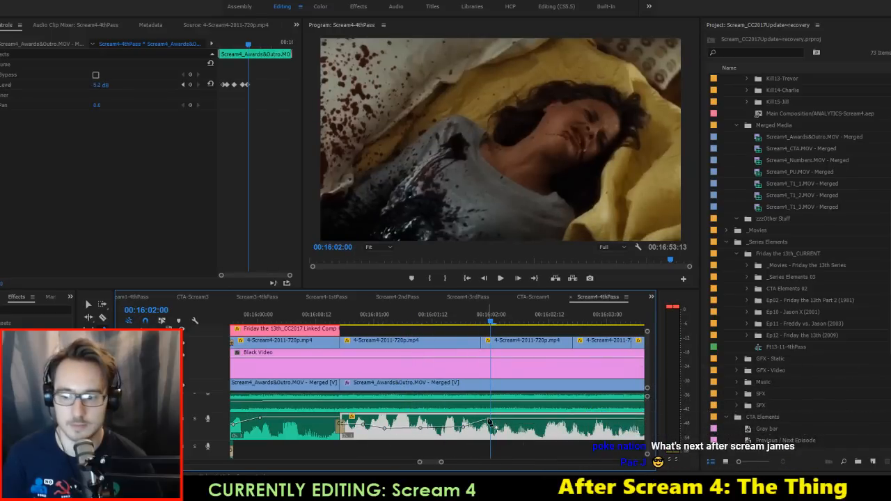
# Step: Dip the second Awards&Outro clip's volume slightly near 00:16:02:12, raise it a little by about 00:16:03:00, and save the project
pyautogui.scroll(-2, 490, 422)
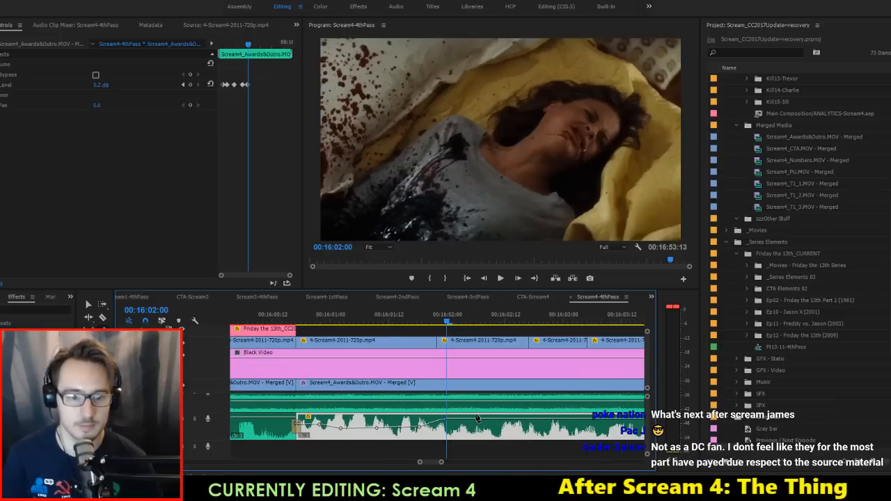
pyautogui.moveTo(504, 422); pyautogui.dragTo(506, 424)
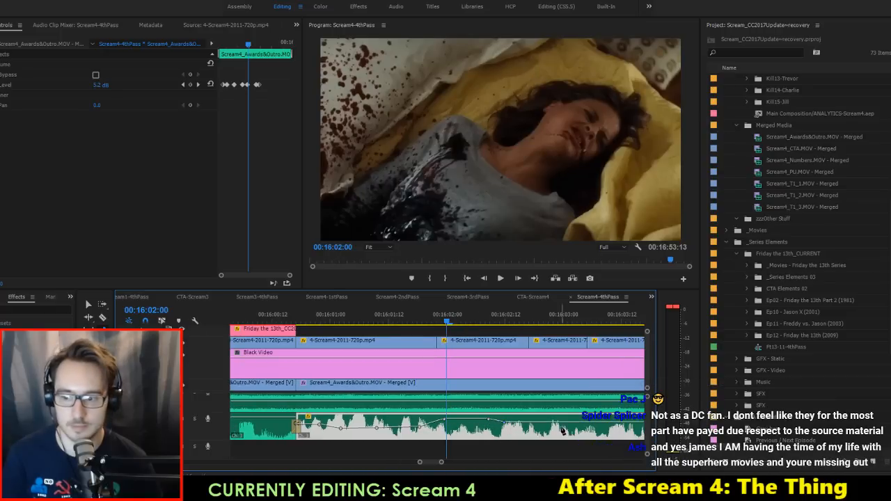
pyautogui.scroll(-3, 535, 429)
pyautogui.scroll(-1, 465, 427)
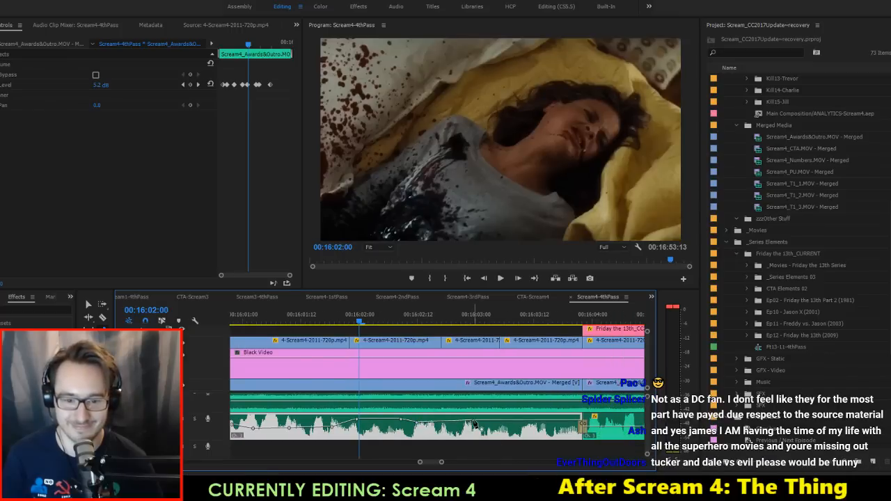
pyautogui.hotkey('ctrl', 's')
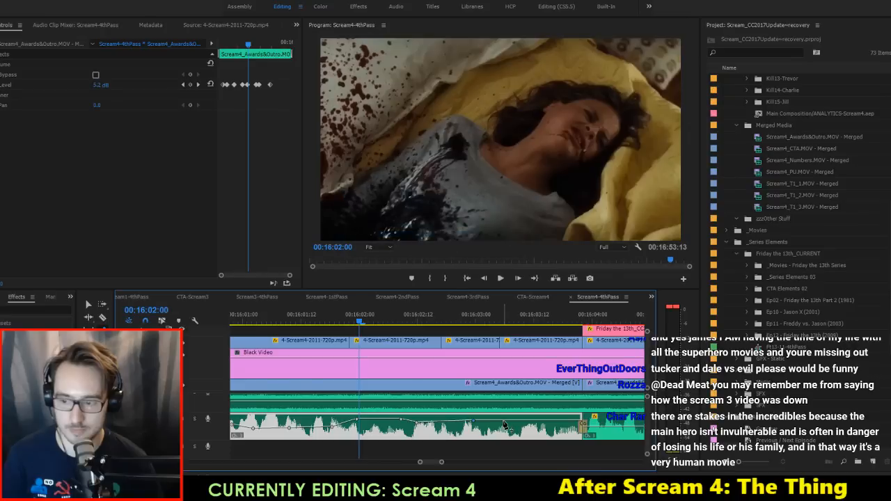
# Step: Replay the second Awards&Outro clip through about 00:16:02:06 to check its levels
pyautogui.scroll(5, 433, 398)
pyautogui.scroll(3, 433, 399)
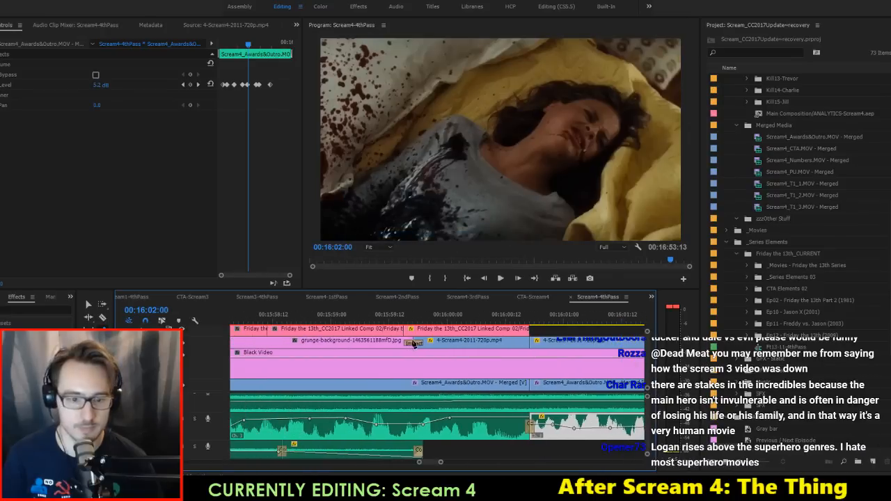
pyautogui.press('space')
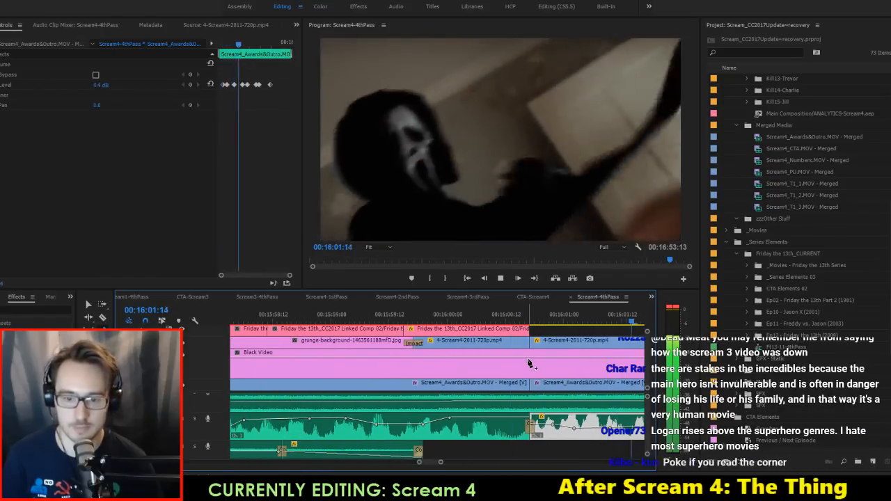
pyautogui.press('space')
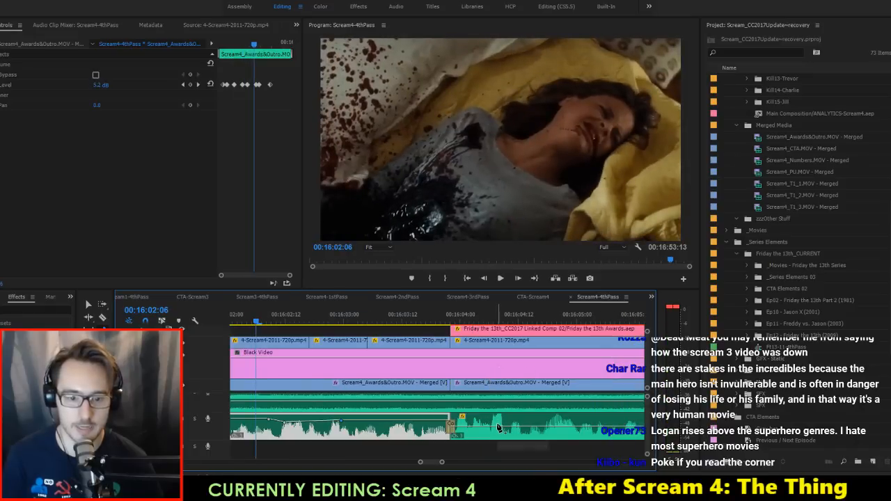
# Step: Shape the third Awards&Outro clip's volume between about 00:16:04:07 and 00:16:06:02, raising the quiet speech and dipping the loud peaks
pyautogui.click(499, 427)
pyautogui.scroll(-3, 519, 418)
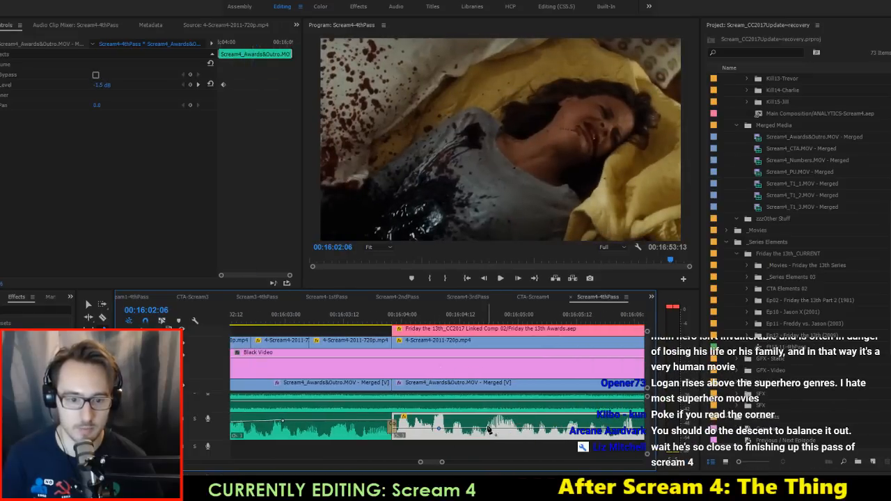
pyautogui.scroll(-3, 490, 430)
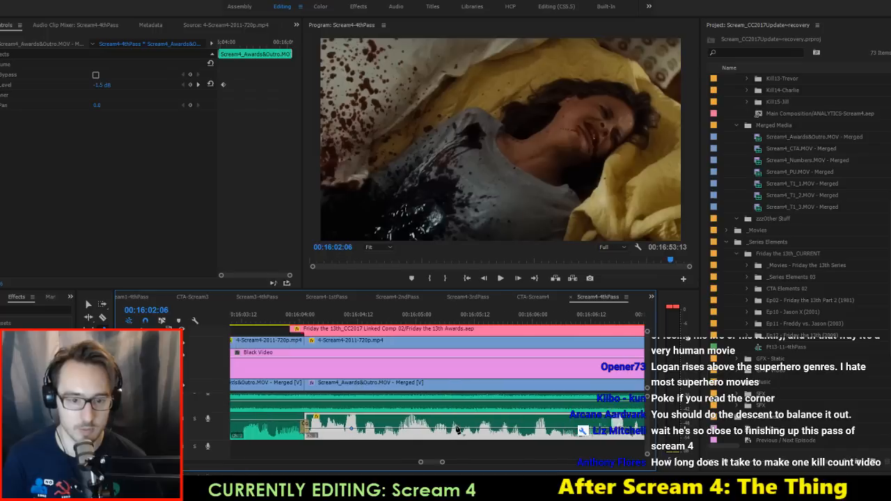
pyautogui.scroll(2, 457, 430)
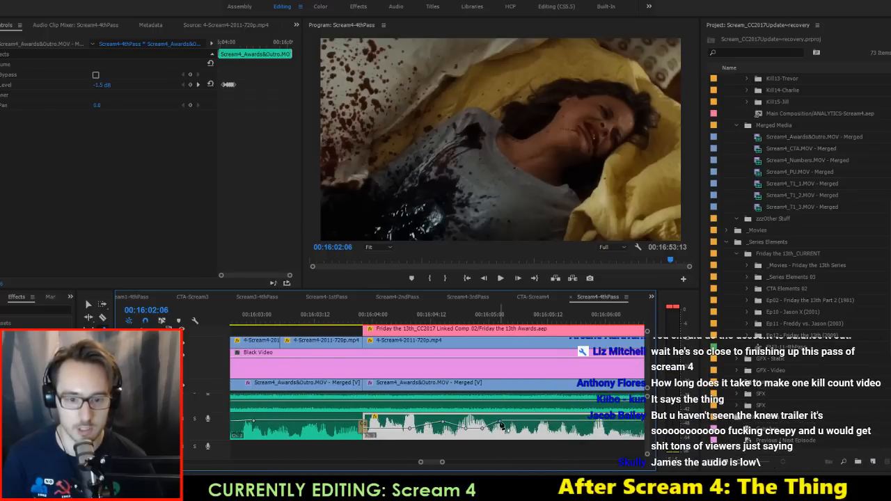
pyautogui.scroll(-2, 515, 426)
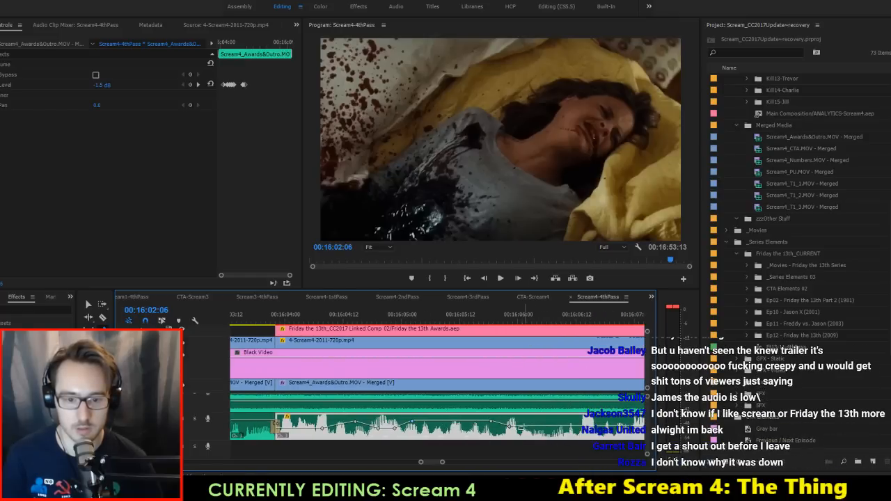
pyautogui.scroll(-1, 527, 422)
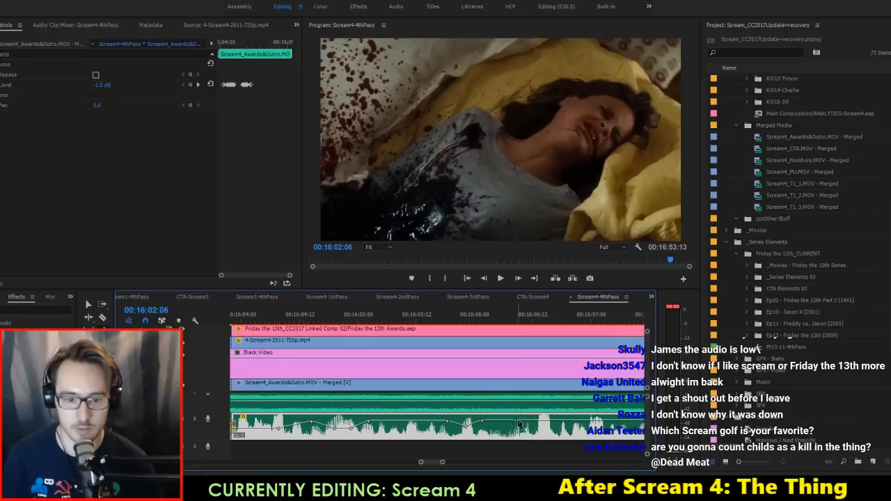
# Step: Raise the third clip's volume to about 4.4 dB near 00:16:07:04, dip it to about 1.6 dB at 00:16:07:12 and near 00:16:08:09, and save
pyautogui.scroll(-3, 537, 426)
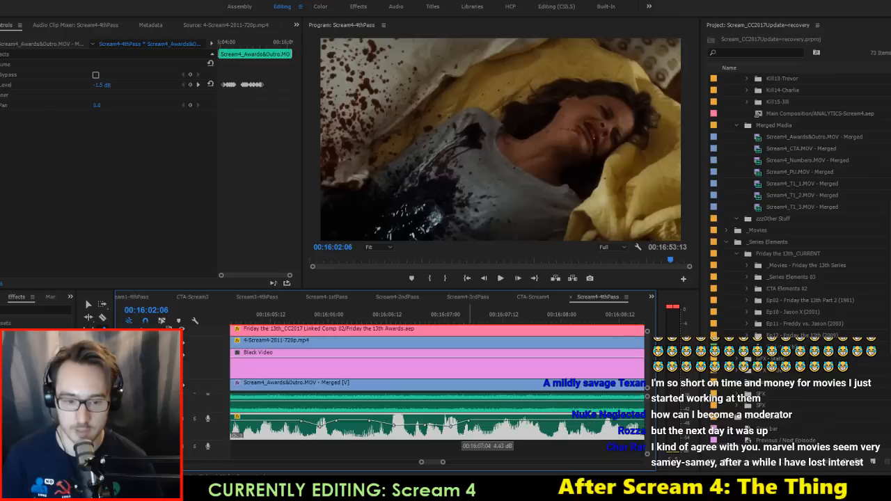
pyautogui.scroll(-1, 449, 423)
pyautogui.moveTo(463, 424); pyautogui.dragTo(463, 426)
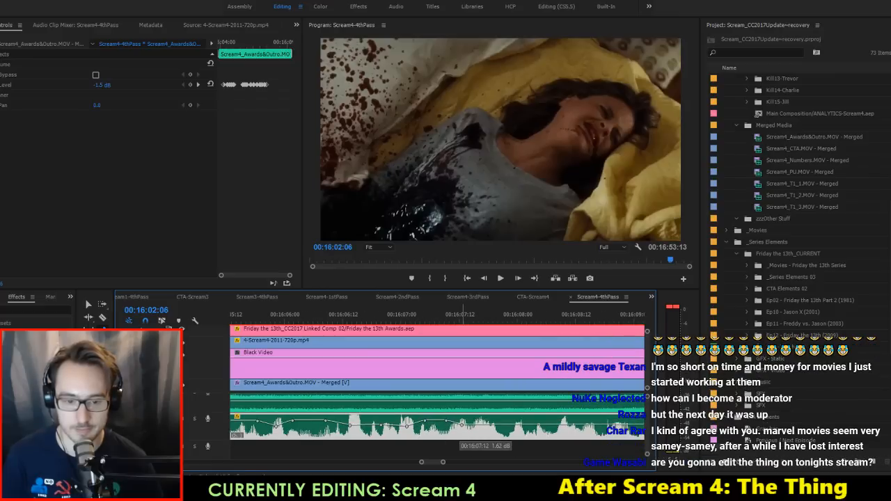
pyautogui.scroll(-2, 465, 427)
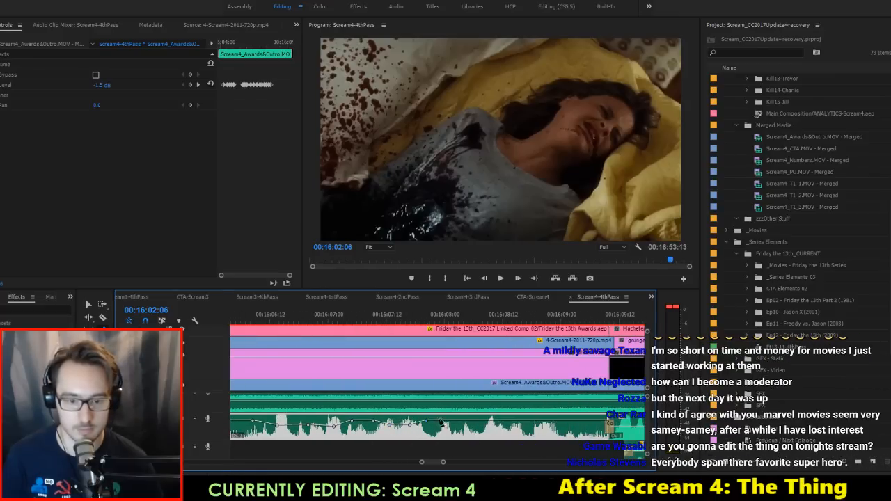
pyautogui.moveTo(492, 422); pyautogui.dragTo(492, 424)
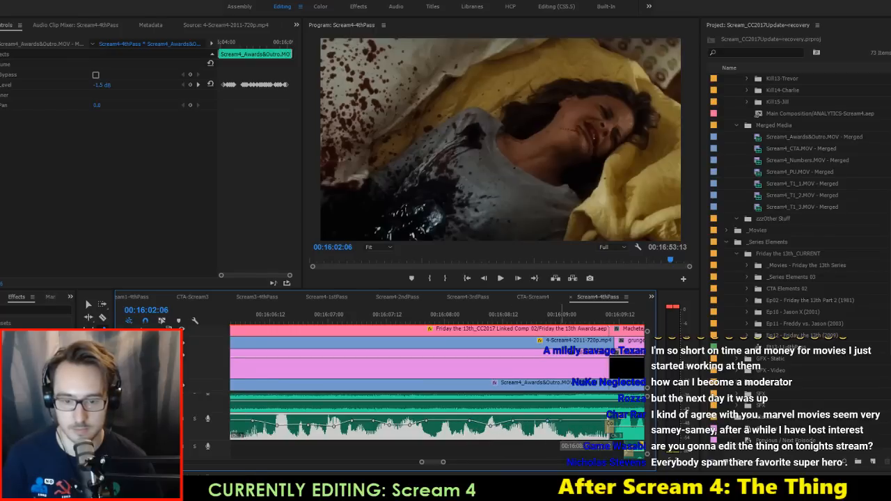
pyautogui.hotkey('ctrl', 's')
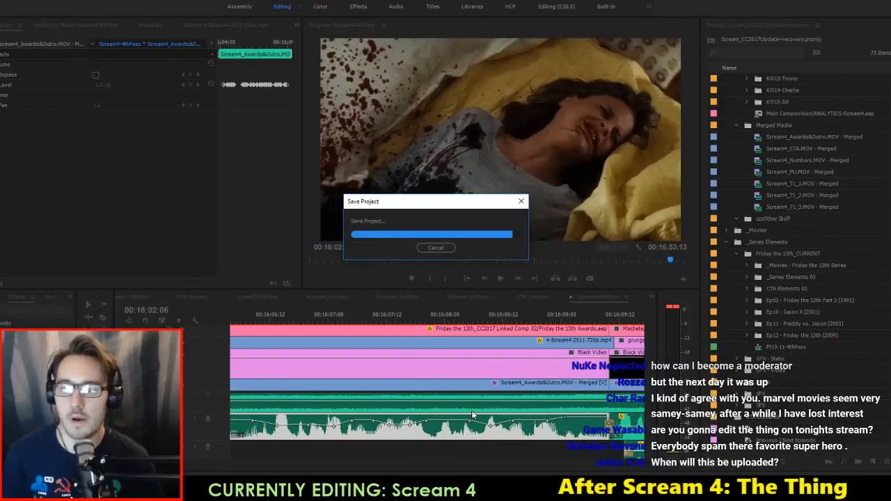
# Step: Replay the third clip from about 00:16:06:00 and lower its volume to about -1.5 dB at 00:16:06:13
pyautogui.scroll(5, 429, 361)
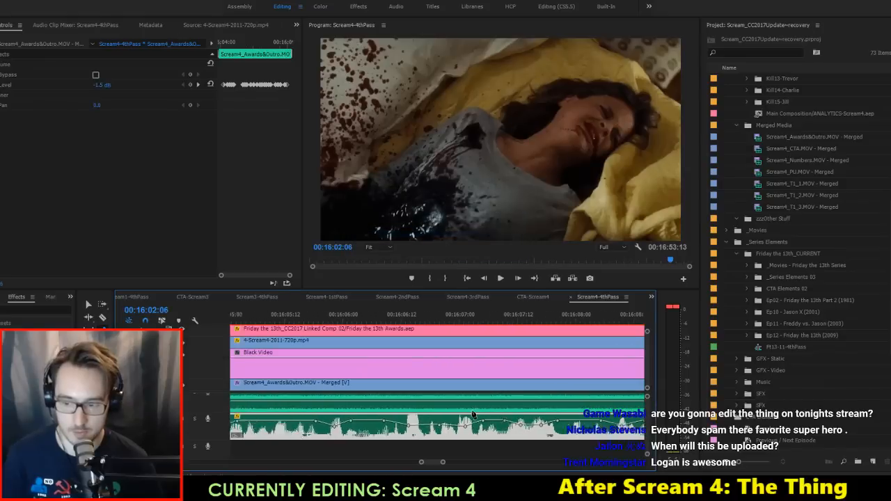
pyautogui.click(342, 307)
pyautogui.press('space')
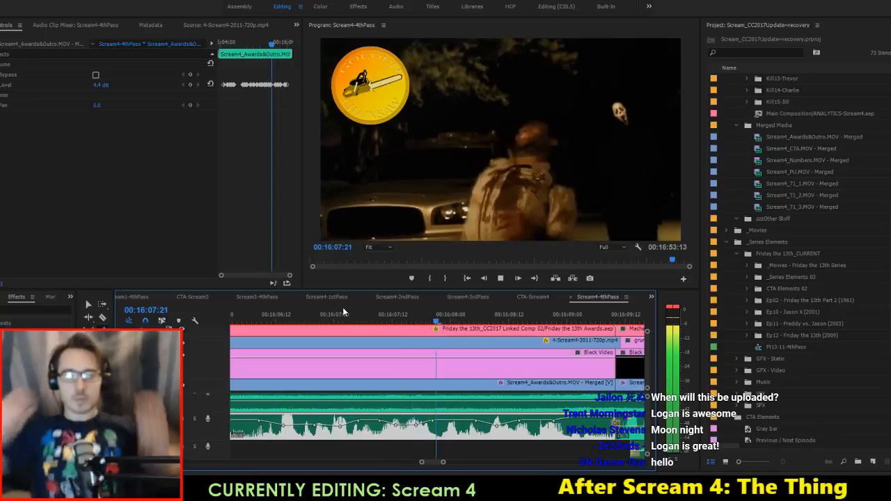
pyautogui.press('space')
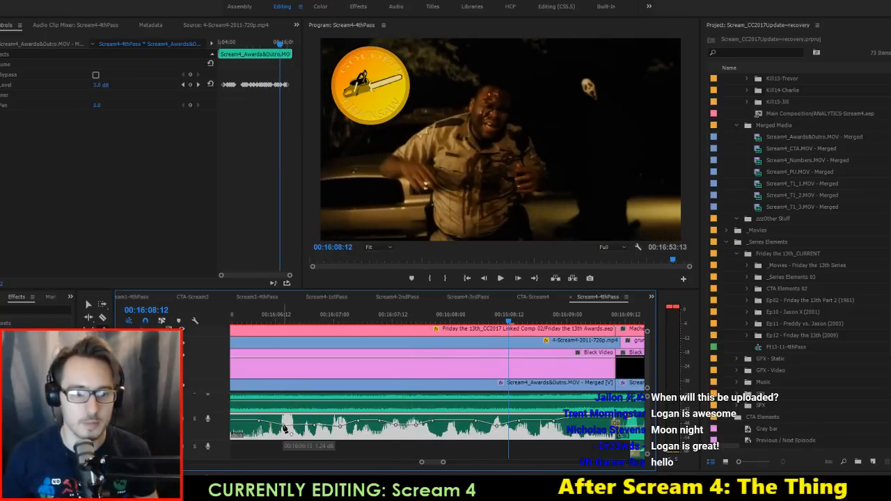
pyautogui.moveTo(285, 427); pyautogui.dragTo(283, 426)
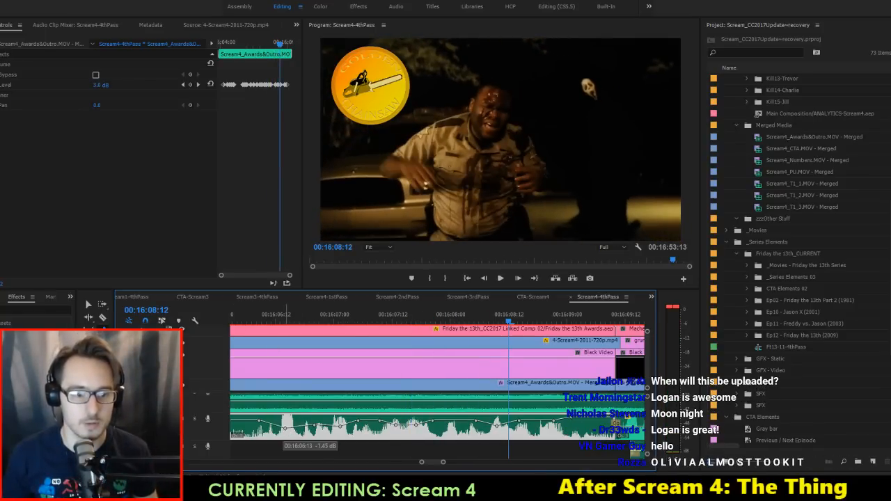
# Step: Replay the sequence from about 00:16:06:08 through 00:16:10:21
pyautogui.click(256, 322)
pyautogui.press('space')
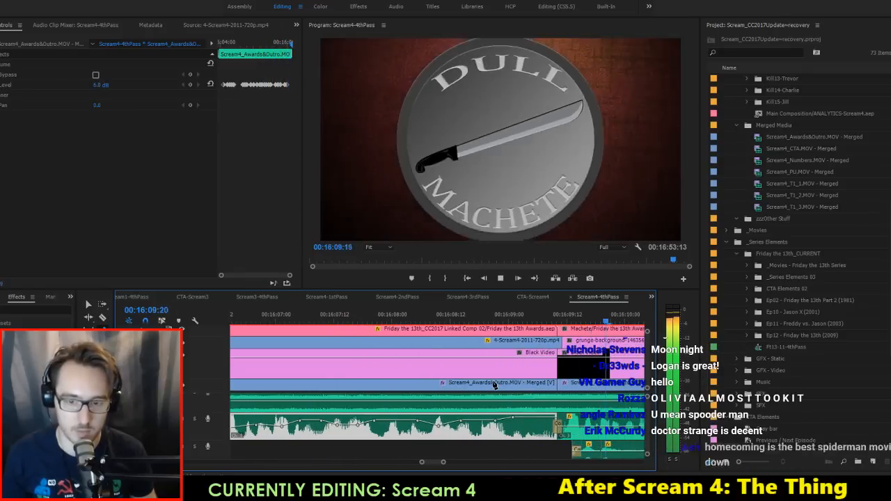
pyautogui.press('space')
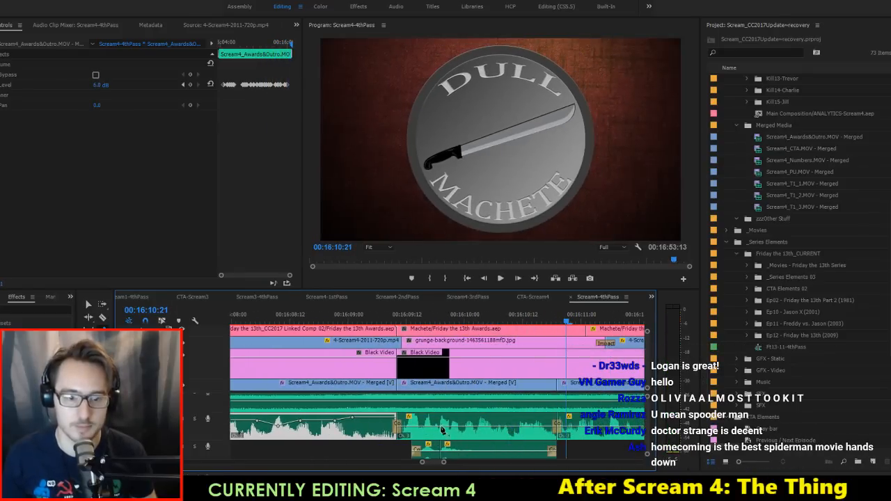
# Step: Set the Dull Machete intro narration's volume to about 1.2 dB at 00:16:09:16, raise it to about 3.3 dB by 00:16:10:00, dip it slightly after, and save
pyautogui.click(431, 428)
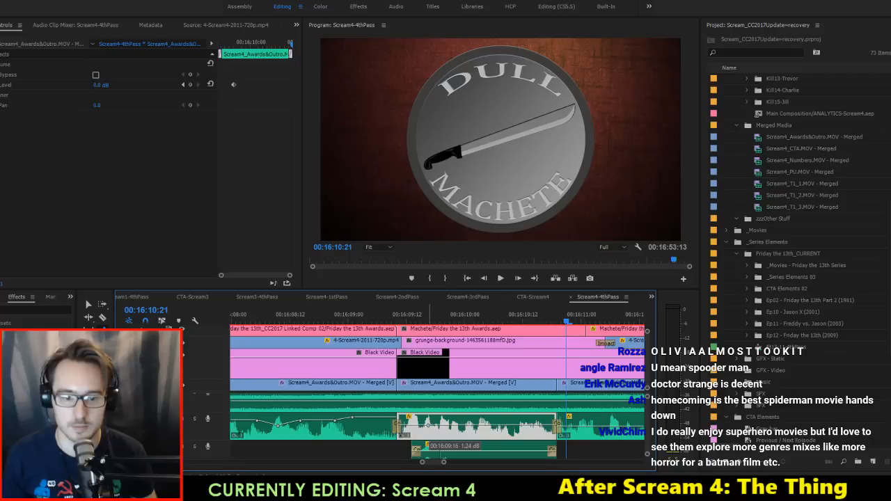
pyautogui.moveTo(430, 428); pyautogui.dragTo(430, 426)
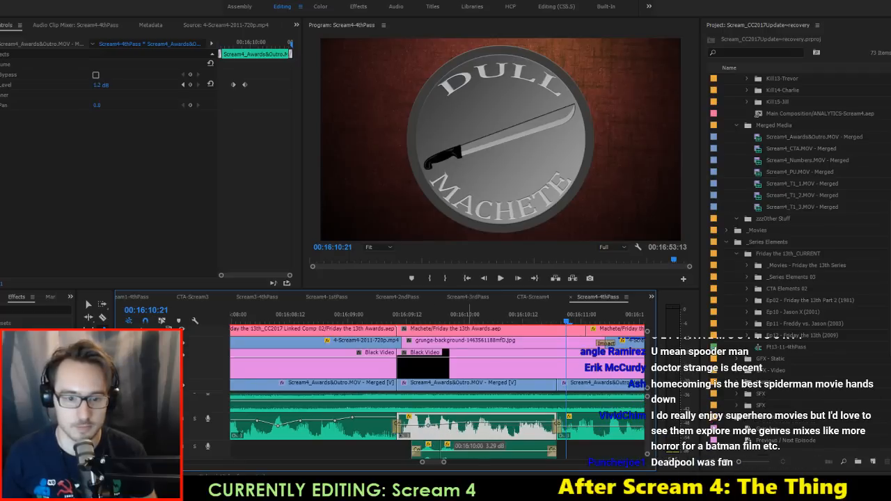
pyautogui.moveTo(498, 426); pyautogui.dragTo(544, 427)
pyautogui.hotkey('ctrl', 's')
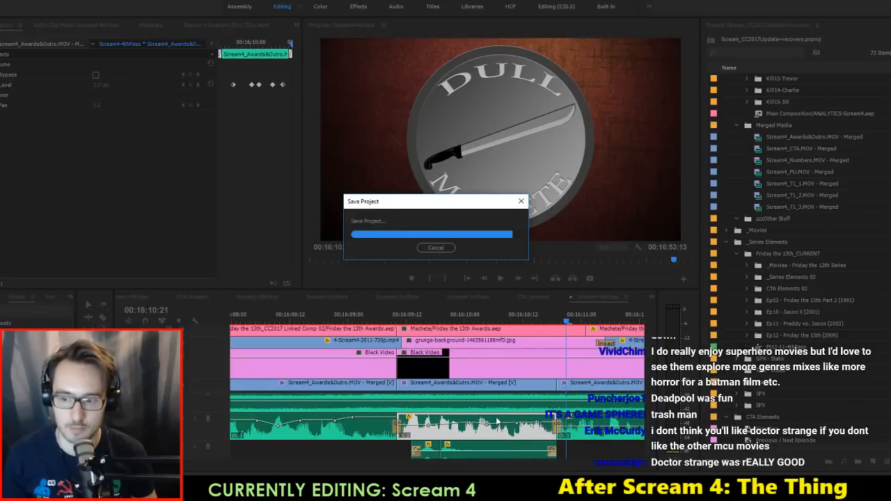
# Step: Replay the Dull Machete intro narration up to 00:16:10:11 and increase the clip's gain by 2 dB
pyautogui.scroll(-1, 418, 369)
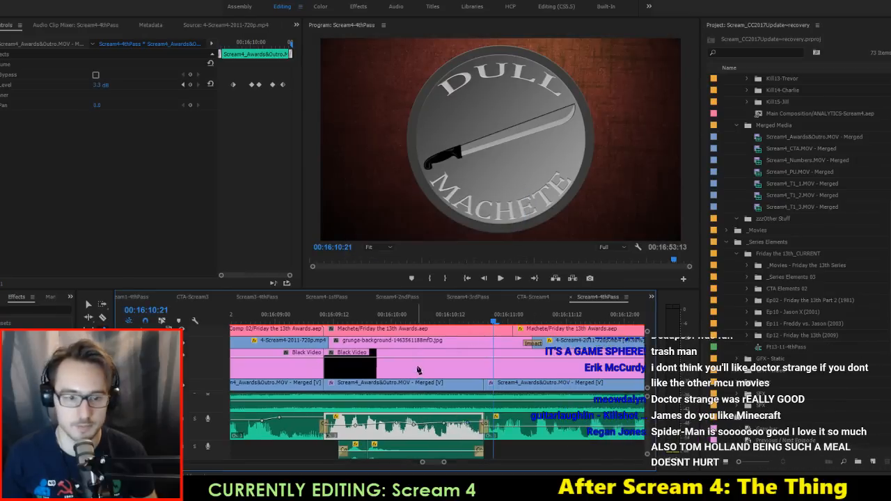
pyautogui.click(310, 313)
pyautogui.press('space')
pyautogui.press('space')
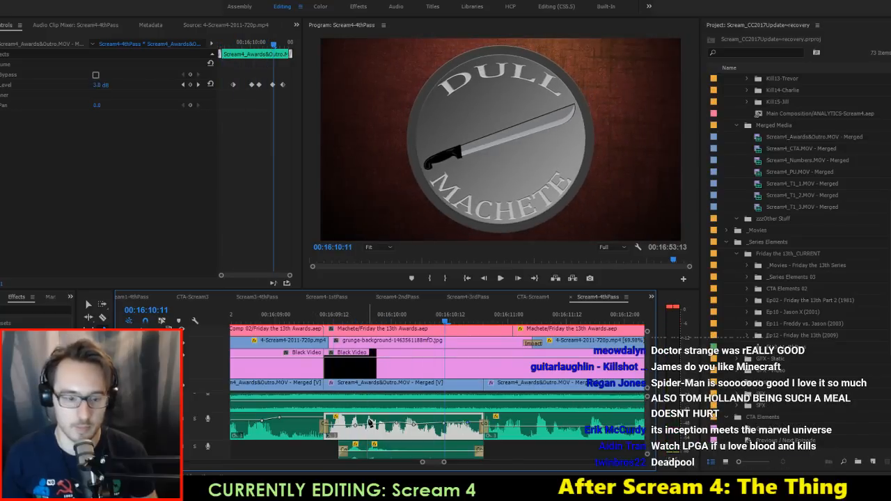
pyautogui.write('g2')
pyautogui.press('Return')
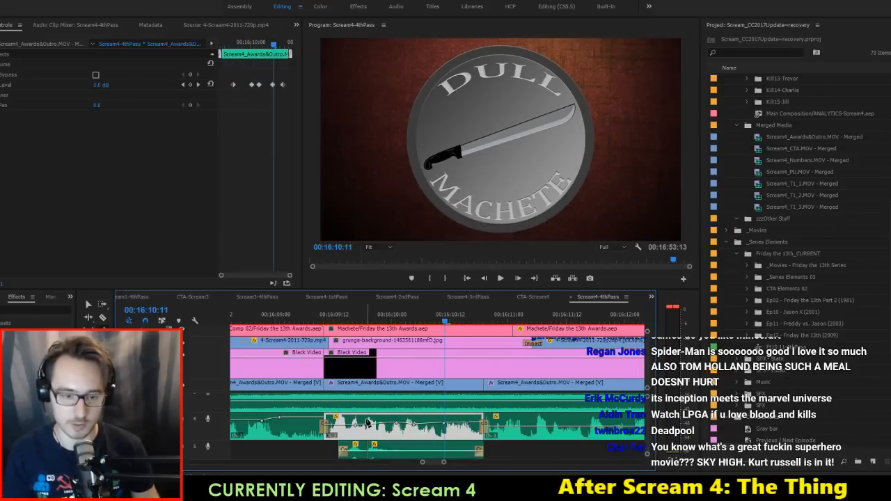
# Step: Replay the Dull Machete intro narration from its start at 00:16:09:10 through 00:16:12:00
pyautogui.press('Up')
pyautogui.press('Up')
pyautogui.press('Left')
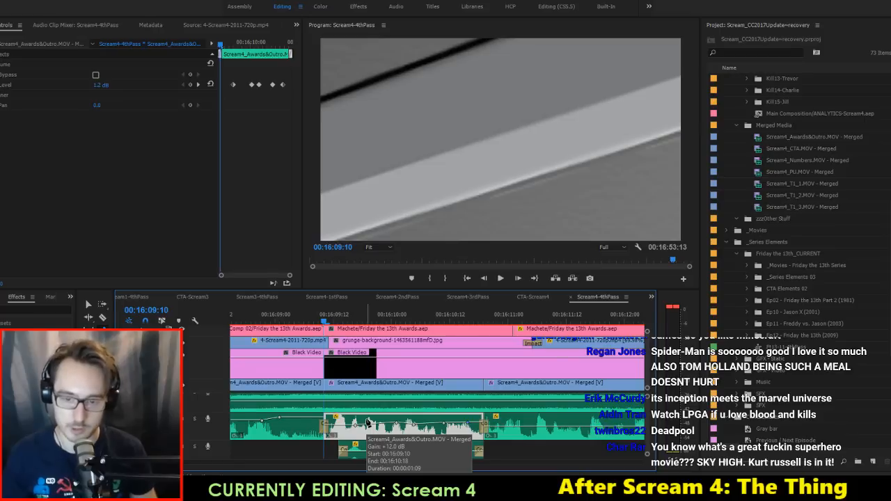
pyautogui.press('space')
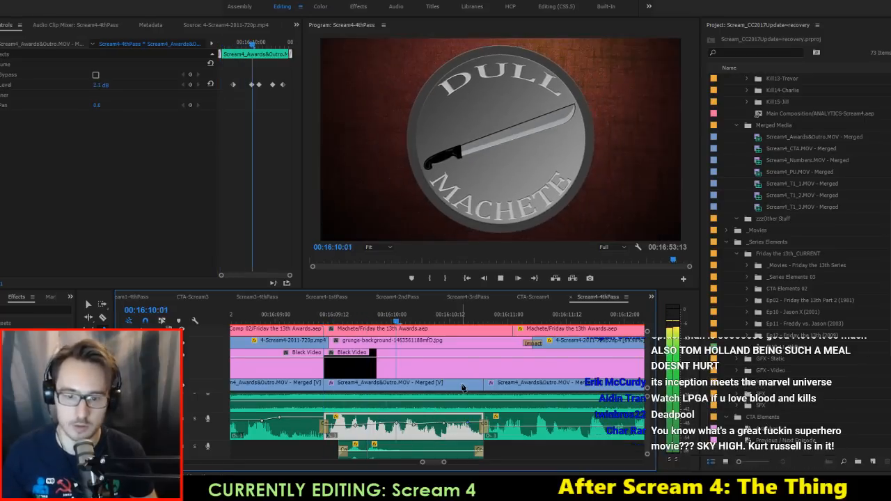
pyautogui.press('space')
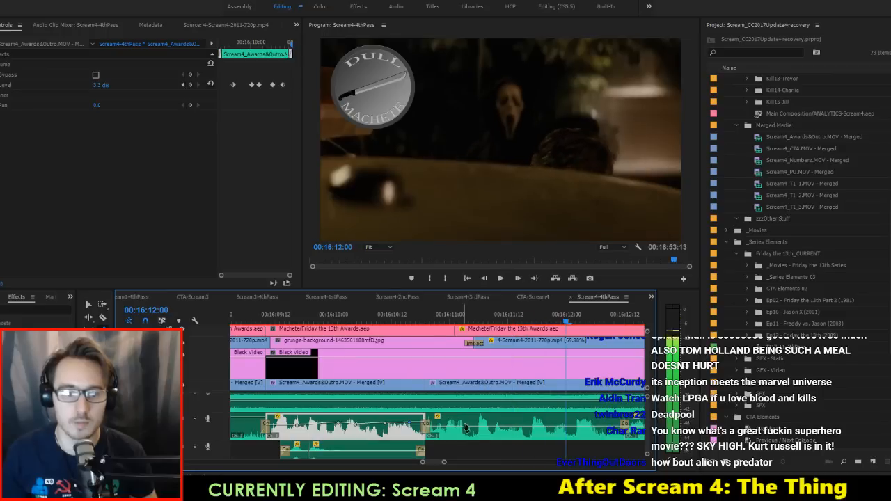
# Step: Dip the next narration clip's volume near 00:16:11:06, raise it to about 5.7 dB at 00:16:11:12, and lower it to about -2 dB after that
pyautogui.click(457, 428)
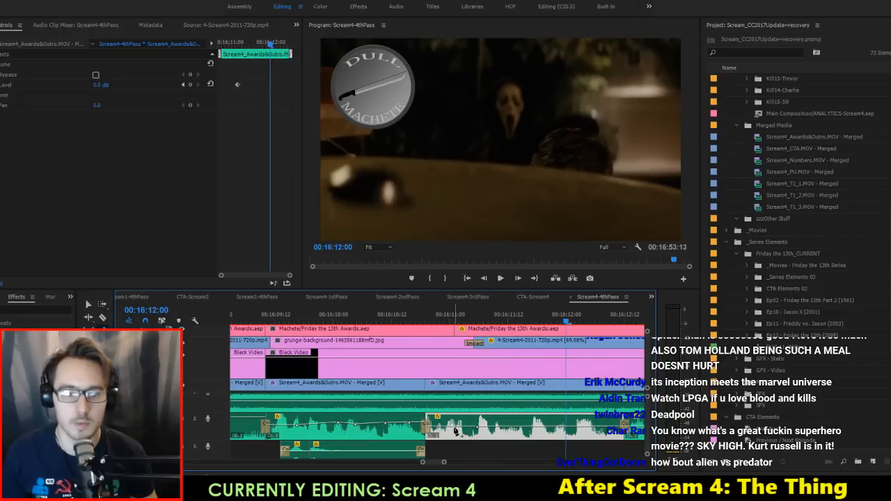
pyautogui.keyDown('ctrl'); pyautogui.click(454, 426); pyautogui.keyUp('ctrl')
pyautogui.moveTo(459, 425); pyautogui.dragTo(495, 422)
pyautogui.keyDown('ctrl'); pyautogui.click(484, 427); pyautogui.keyUp('ctrl')
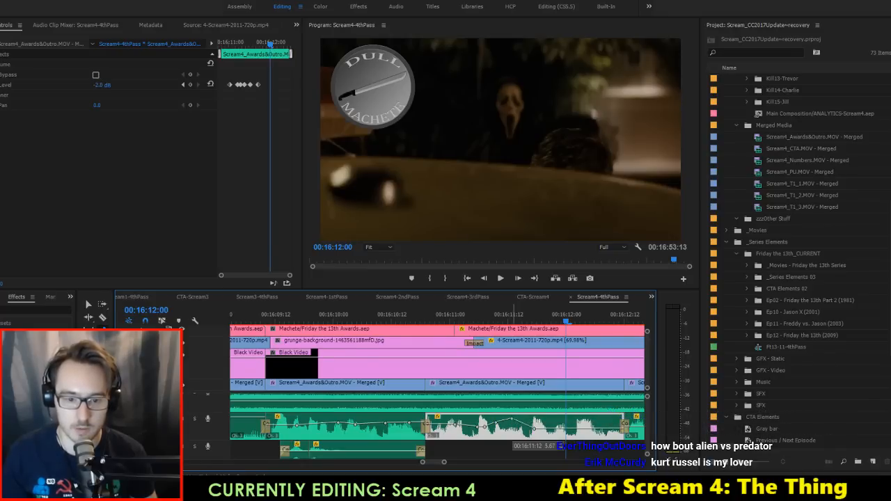
# Step: Replay from 00:16:10:12 and raise the same clip's volume near 00:16:11:21, bringing it down to about 1.2 dB by 00:16:12:10
pyautogui.click(392, 318)
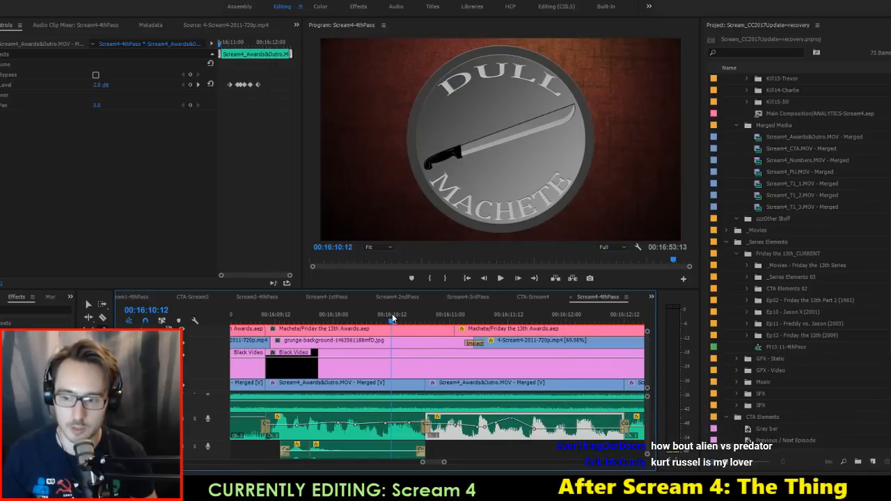
pyautogui.press('space')
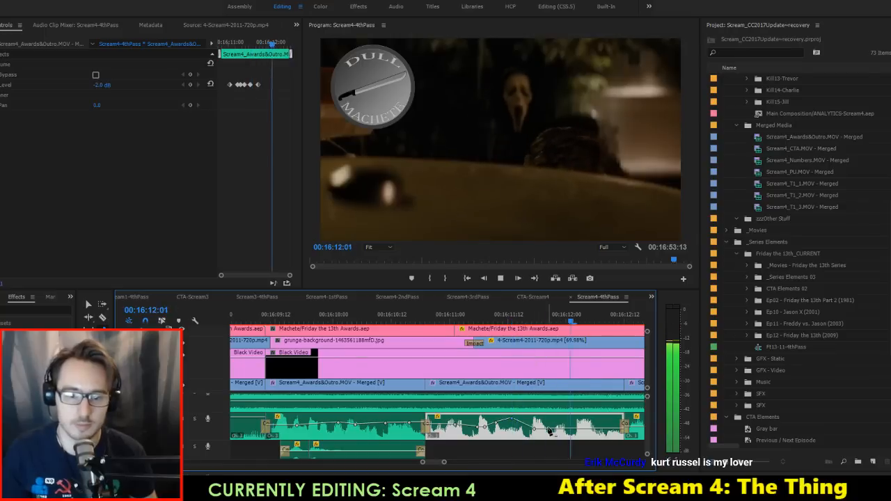
pyautogui.press('space')
pyautogui.moveTo(534, 432); pyautogui.dragTo(554, 422)
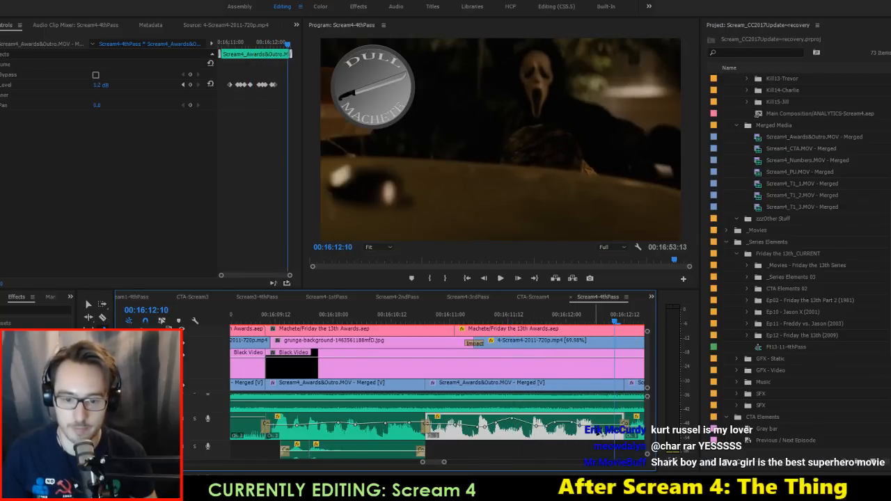
# Step: Raise the end of the same narration clip to about 6 dB near 00:16:12:08 and save the project
pyautogui.click(596, 426)
pyautogui.moveTo(605, 426); pyautogui.dragTo(604, 418)
pyautogui.scroll(-1, 577, 425)
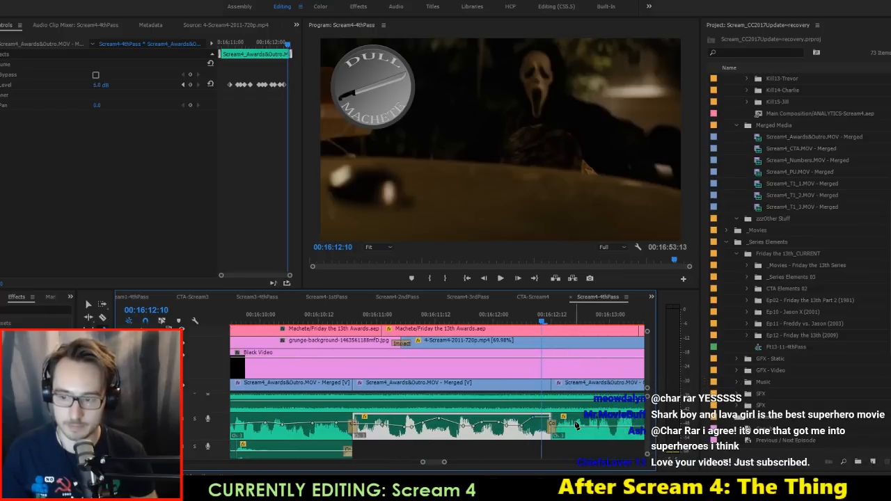
pyautogui.hotkey('ctrl', 's')
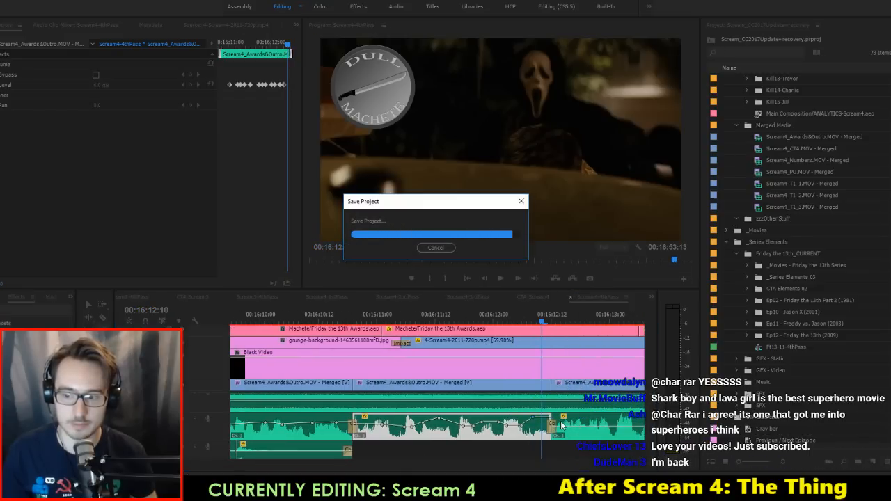
# Step: Replay from before 00:16:12:06, then dip the next narration clip's volume to about -1.5 dB near 00:16:13:13 and raise it near 00:16:13:20
pyautogui.click(339, 317)
pyautogui.press('space')
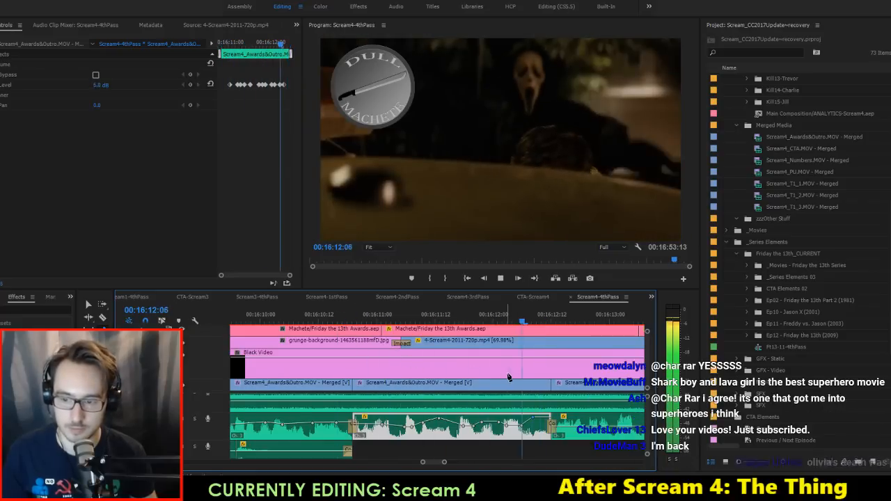
pyautogui.press('space')
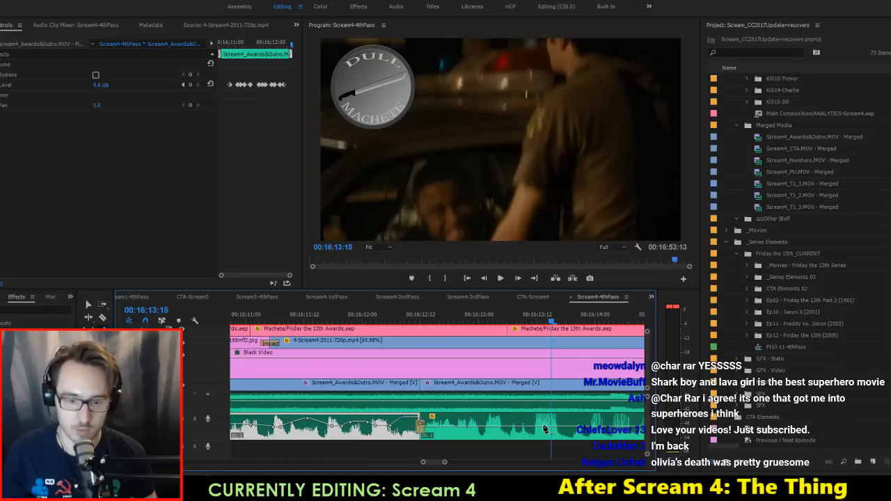
pyautogui.click(545, 429)
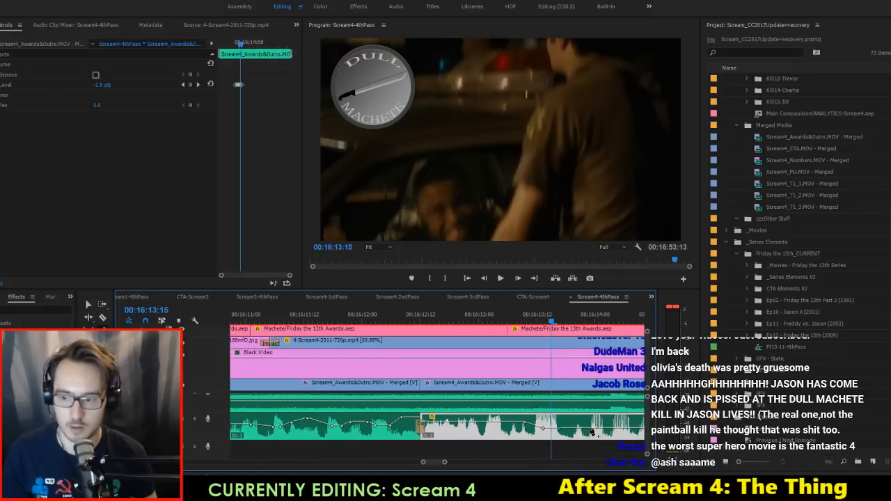
pyautogui.scroll(-2, 565, 433)
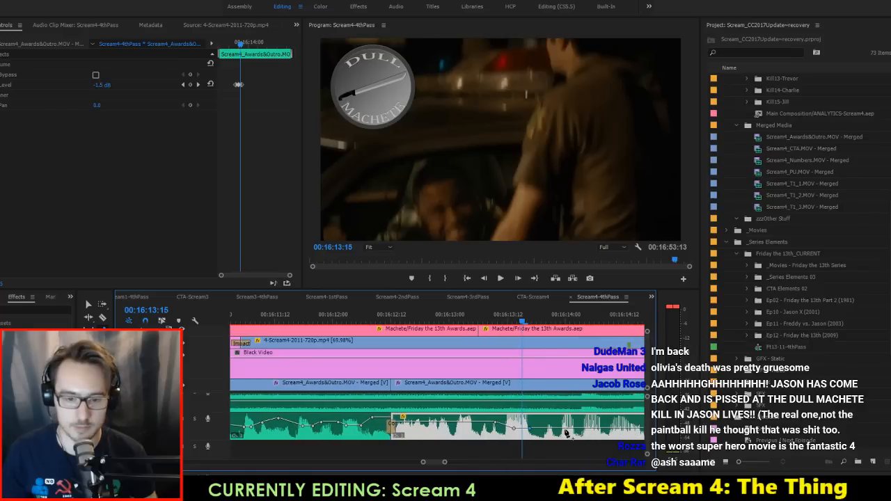
pyautogui.moveTo(549, 432); pyautogui.dragTo(546, 422)
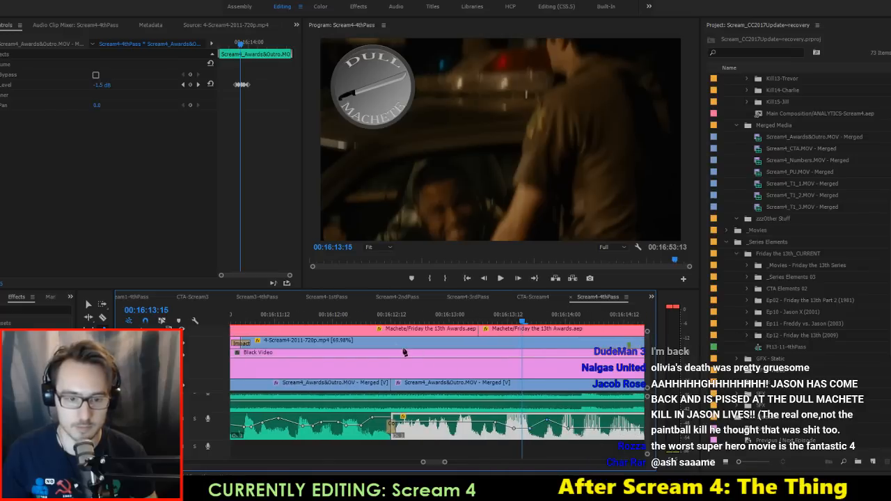
# Step: Replay the clip's start, deepen its volume dip near 00:16:13:13, and play again from 00:16:12:06 through 00:16:15:09
pyautogui.click(378, 318)
pyautogui.press('space')
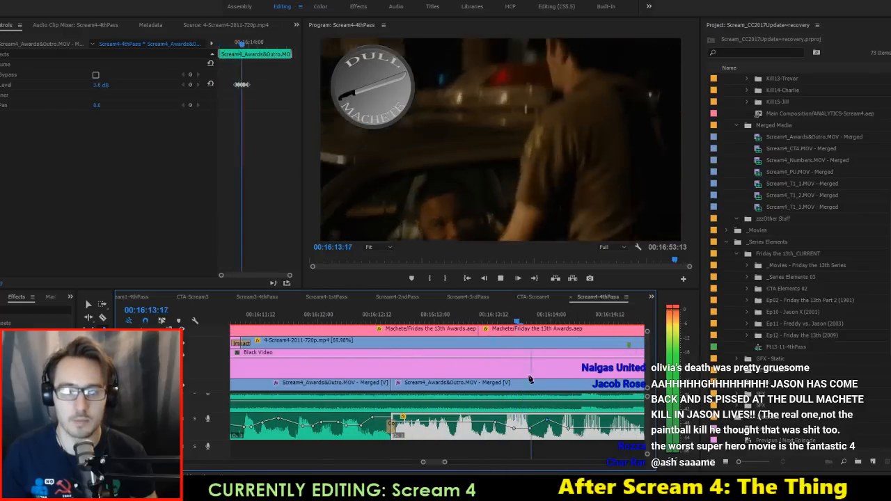
pyautogui.press('space')
pyautogui.moveTo(497, 429); pyautogui.dragTo(477, 427)
pyautogui.click(349, 312)
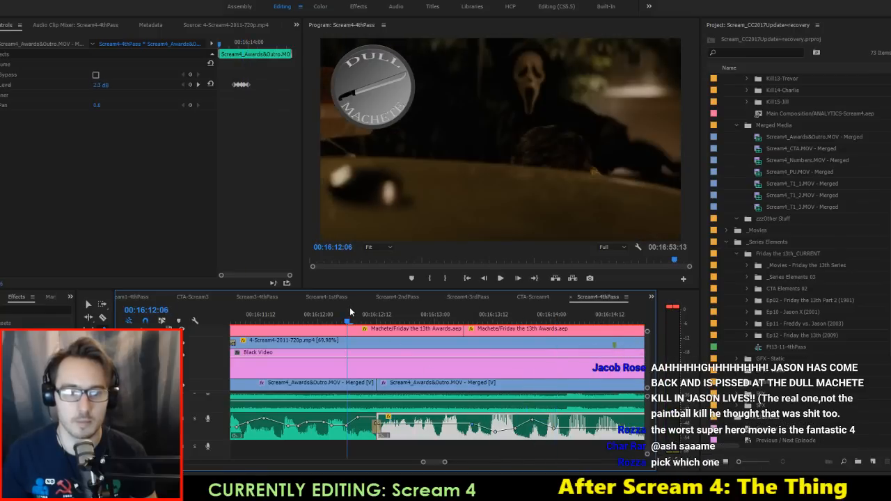
pyautogui.press('space')
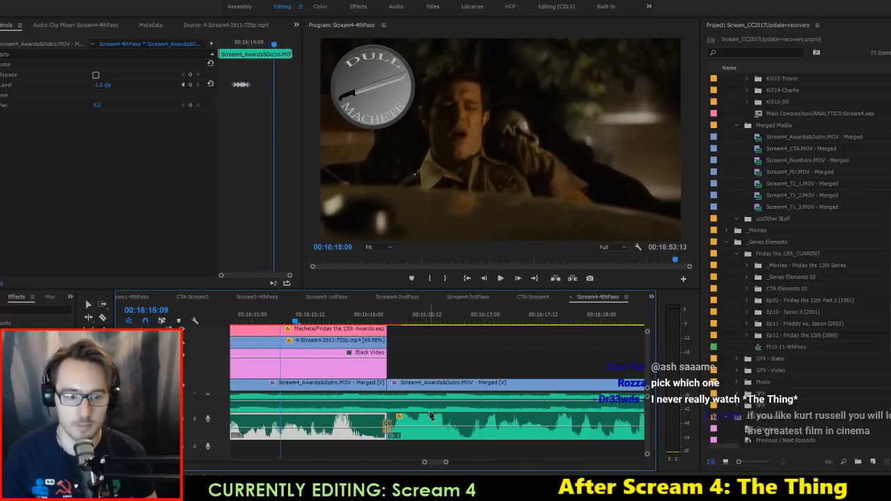
# Step: Raise the same clip's volume to about 5 dB from around 00:16:15:01 and lower it to about 0.8 dB by 00:16:16:03
pyautogui.scroll(2, 401, 418)
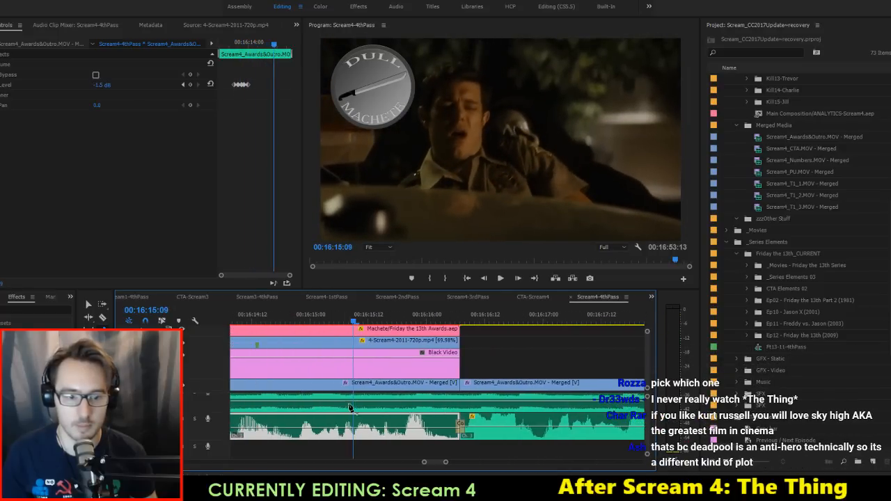
pyautogui.click(295, 428)
pyautogui.moveTo(323, 428); pyautogui.dragTo(355, 422)
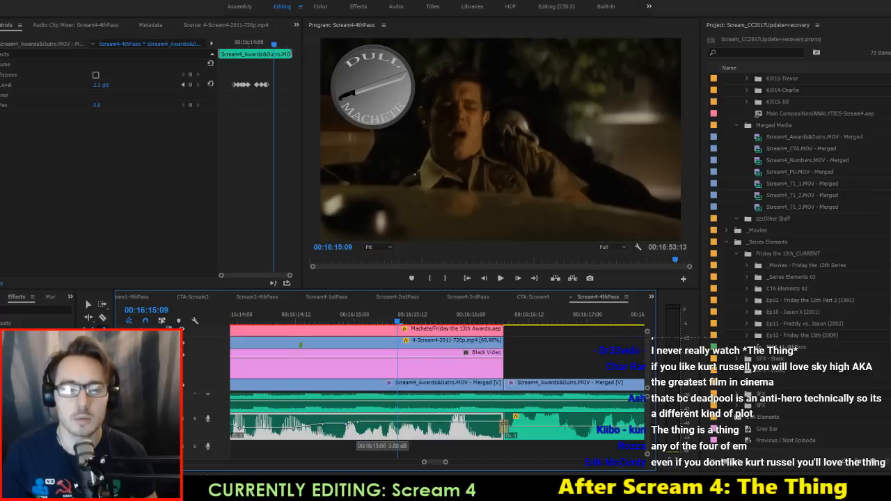
pyautogui.moveTo(423, 424); pyautogui.dragTo(451, 424)
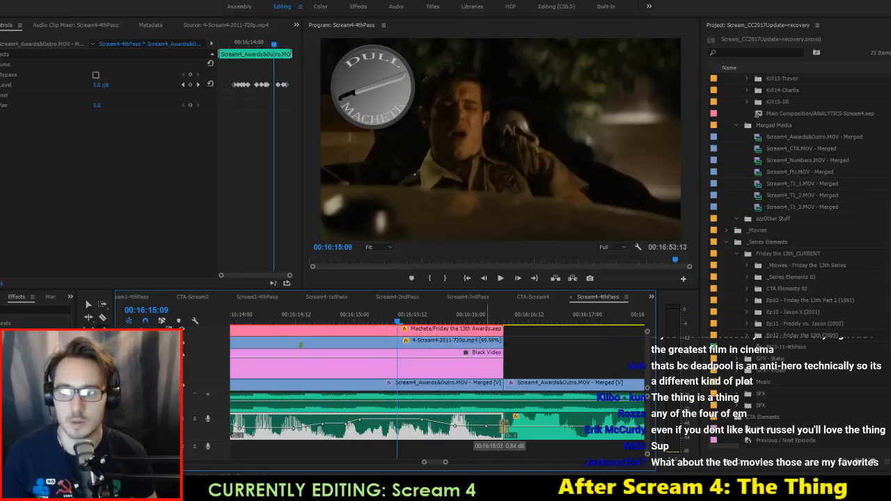
# Step: Replay the end of the Dull Machete narration from 00:16:14:03 into the following clip, stopping at 00:16:17:06
pyautogui.scroll(2, 392, 426)
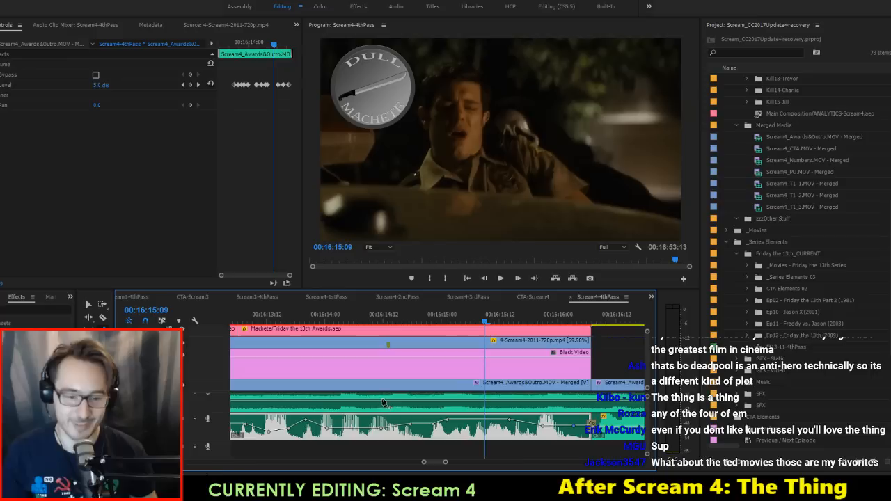
pyautogui.click(367, 319)
pyautogui.moveTo(367, 319); pyautogui.dragTo(339, 320)
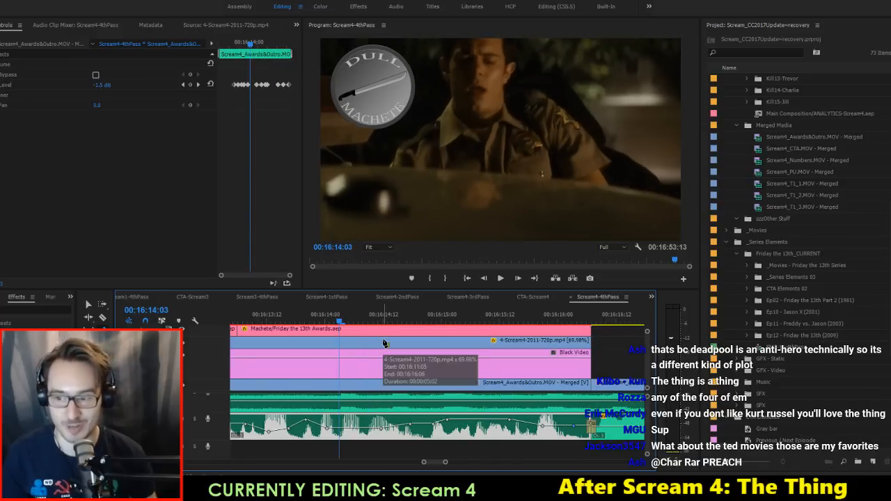
pyautogui.press('space')
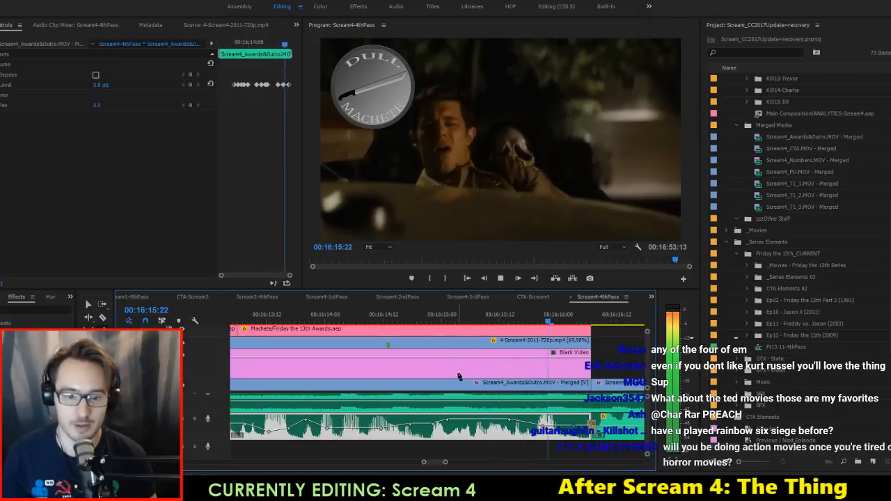
pyautogui.click(293, 314)
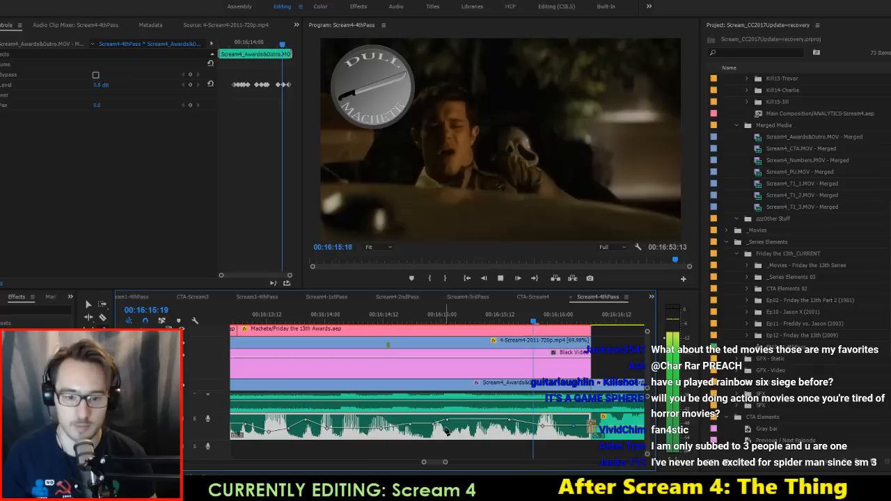
pyautogui.press('space')
# Step: Add a volume keyframe near 00:16:16:16 on the following narration clip, confirm its audio gain setting, and return to the clip's start
pyautogui.click(482, 431)
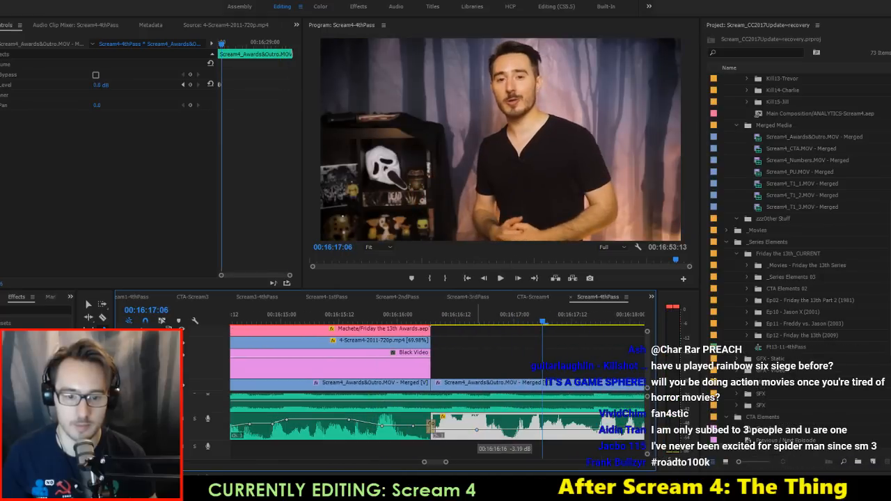
pyautogui.scroll(-5, 487, 428)
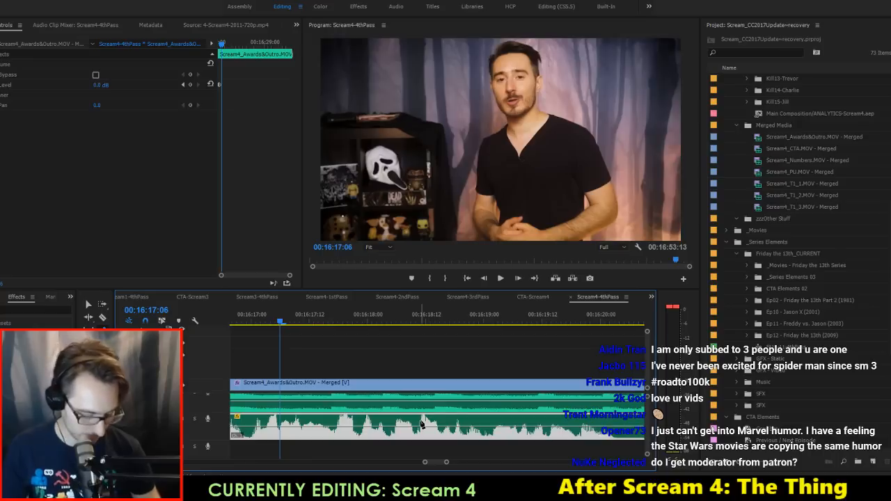
pyautogui.press('g')
pyautogui.press('Return')
pyautogui.press('Up')
# Step: Play the clip, lower its opening volume to about -2 dB, and raise it to about 2.7 dB from 00:16:17:00
pyautogui.press('space')
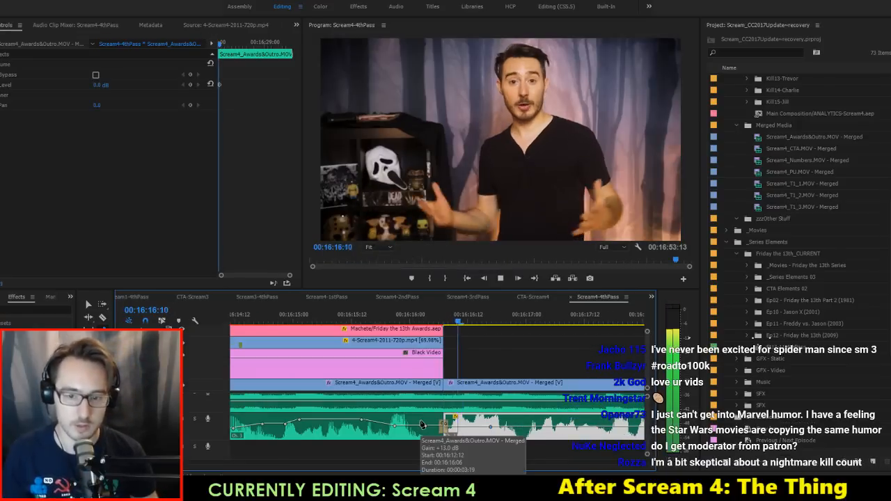
pyautogui.press('space')
pyautogui.moveTo(525, 426); pyautogui.dragTo(493, 431)
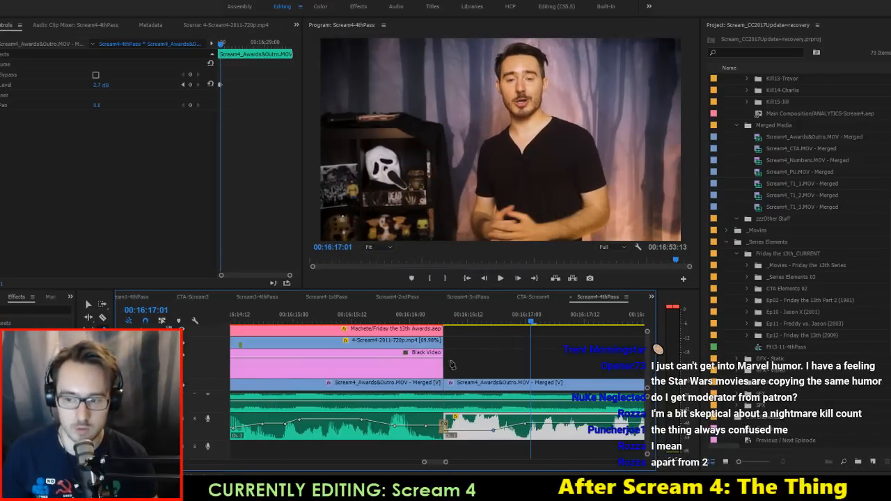
pyautogui.click(420, 317)
pyautogui.press('space')
pyautogui.press('space')
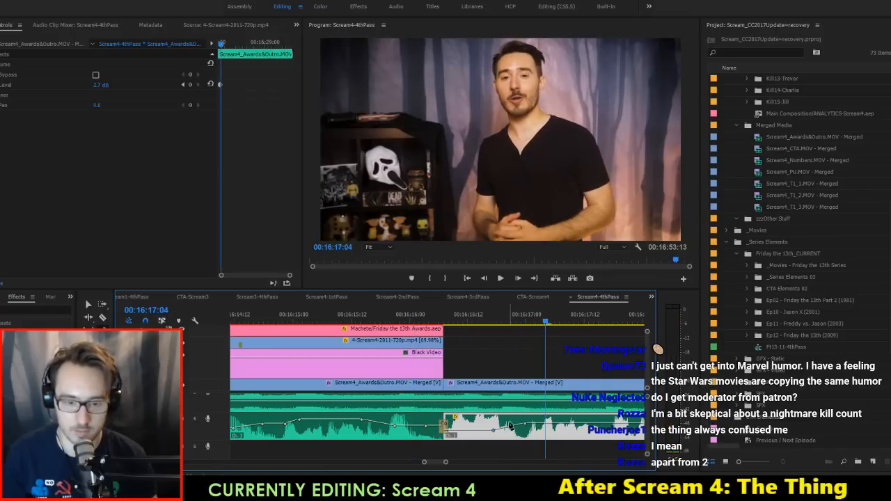
# Step: Replay the clip's opening from 00:16:16:05 and save the project
pyautogui.scroll(-2, 403, 338)
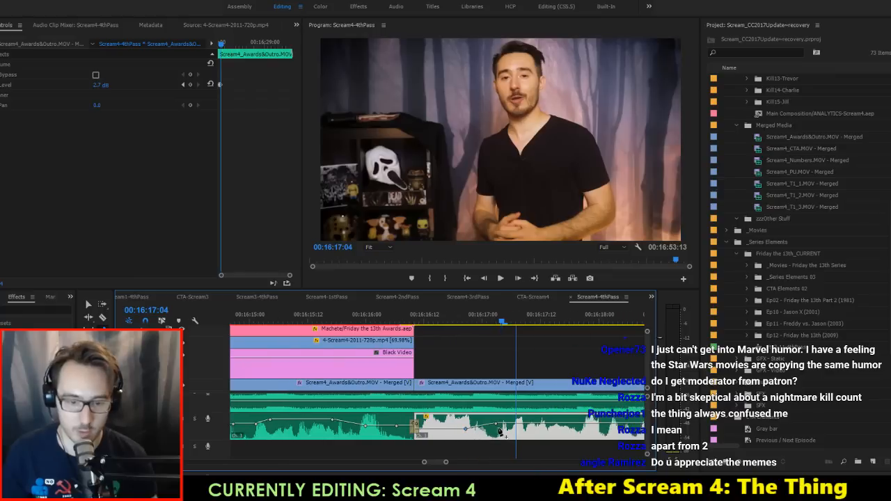
pyautogui.click(390, 316)
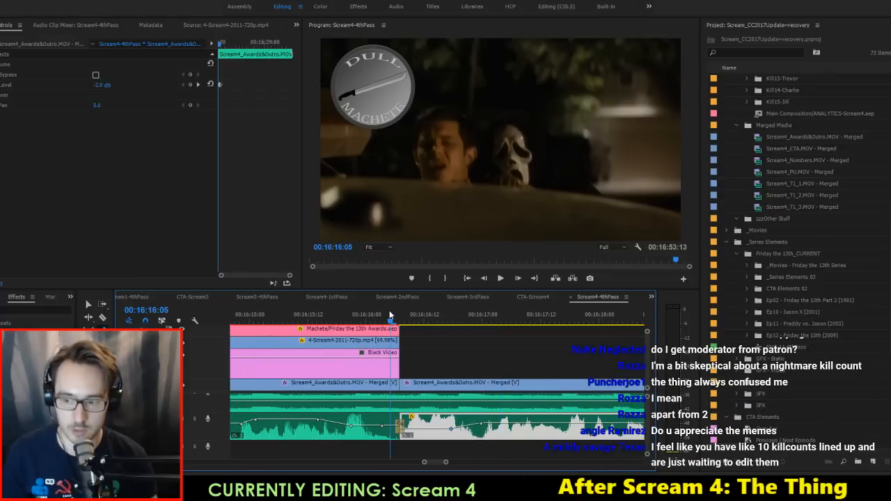
pyautogui.scroll(-3, 481, 381)
pyautogui.press('space')
pyautogui.press('space')
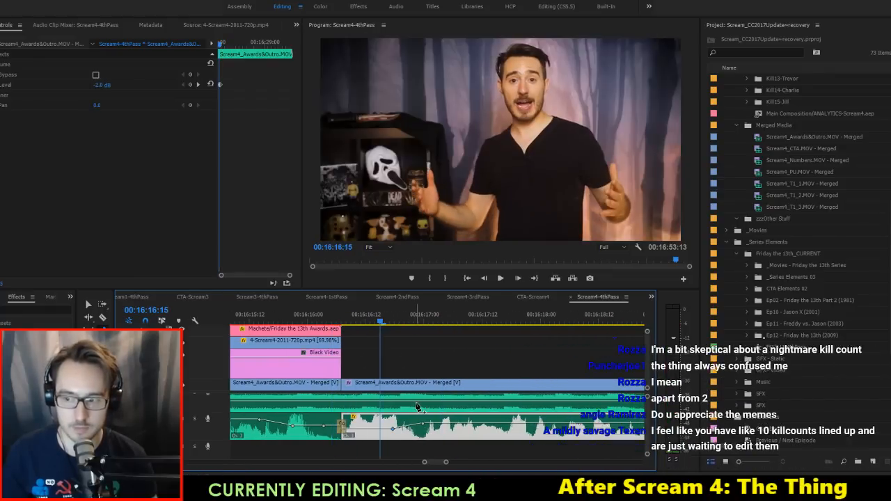
pyautogui.hotkey('ctrl', 's')
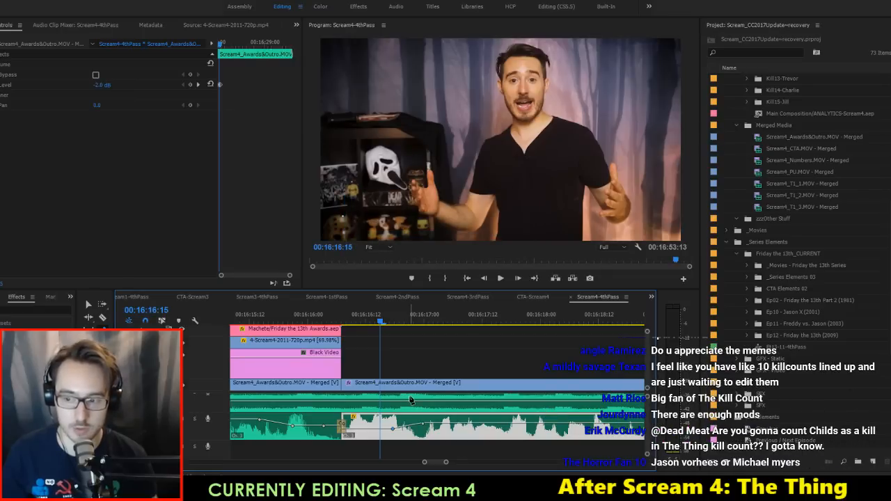
# Step: Play on through 00:16:18:19, then lower the clip's volume to about 0.4 dB near 00:16:17:18 and raise it to about 5 dB near 00:16:18:19
pyautogui.scroll(2, 410, 401)
pyautogui.press('space')
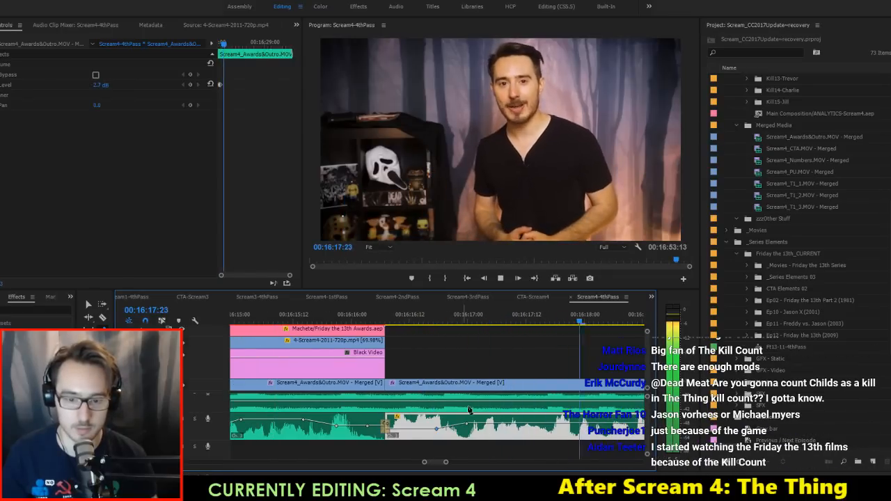
pyautogui.press('space')
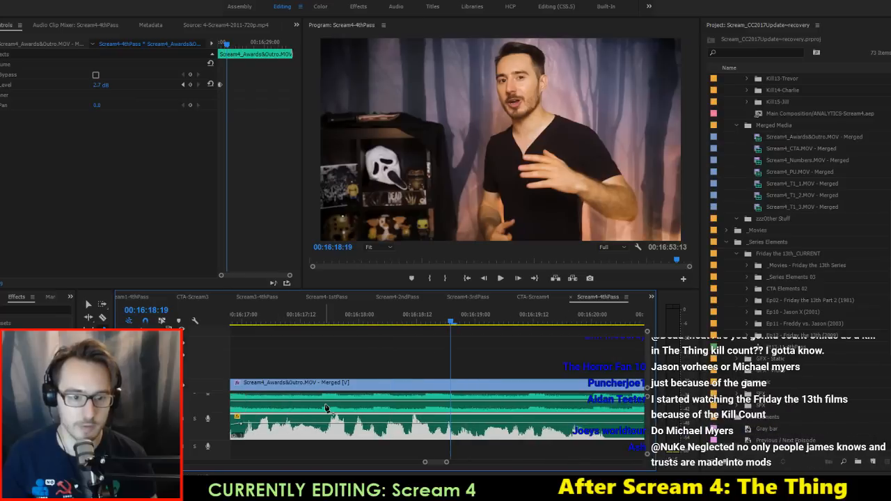
pyautogui.scroll(2, 334, 414)
pyautogui.moveTo(392, 429); pyautogui.dragTo(392, 431)
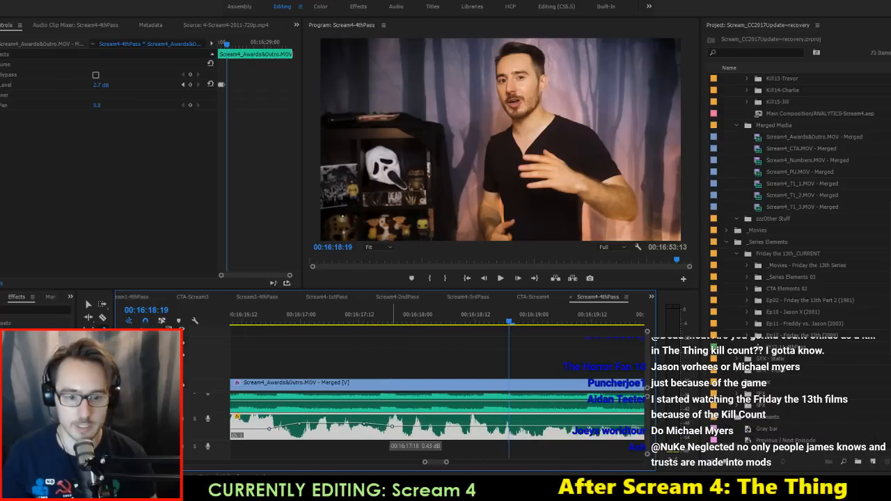
pyautogui.moveTo(506, 428); pyautogui.dragTo(506, 419)
# Step: Replay from 00:16:16:18 to 00:16:20:17, lower the volume to about -1.5 dB near 00:16:20:09, and save the project
pyautogui.click(292, 318)
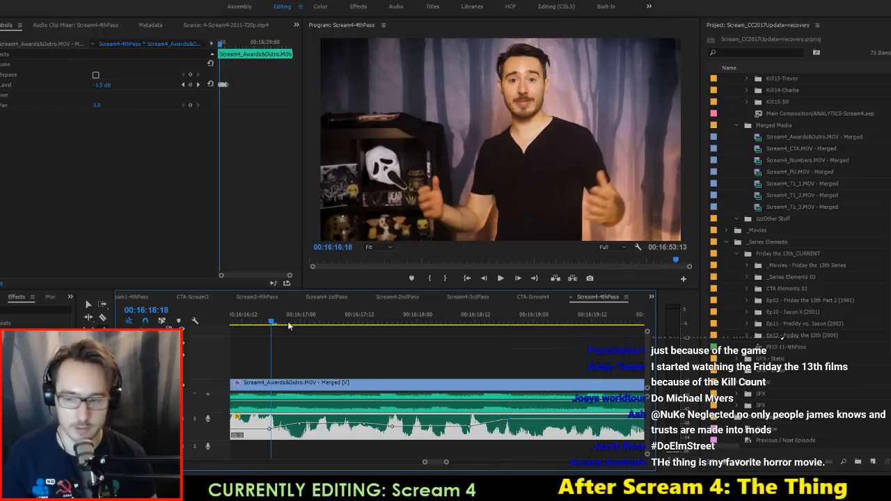
pyautogui.press('space')
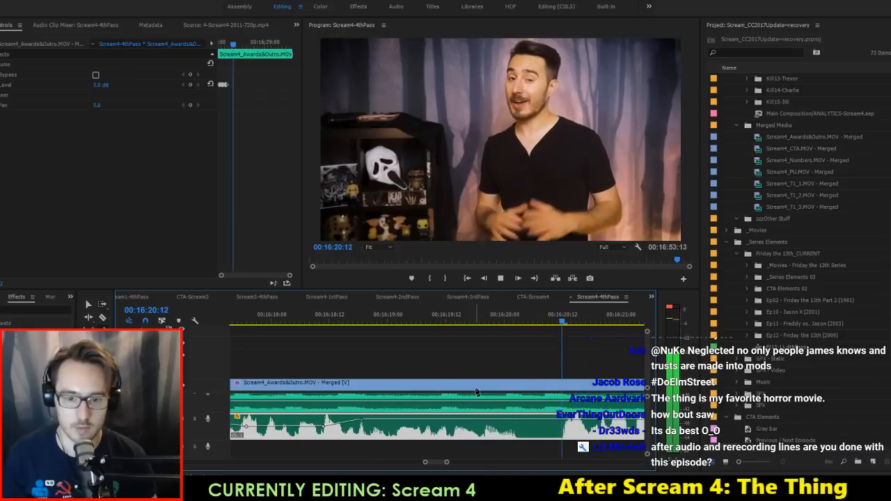
pyautogui.press('space')
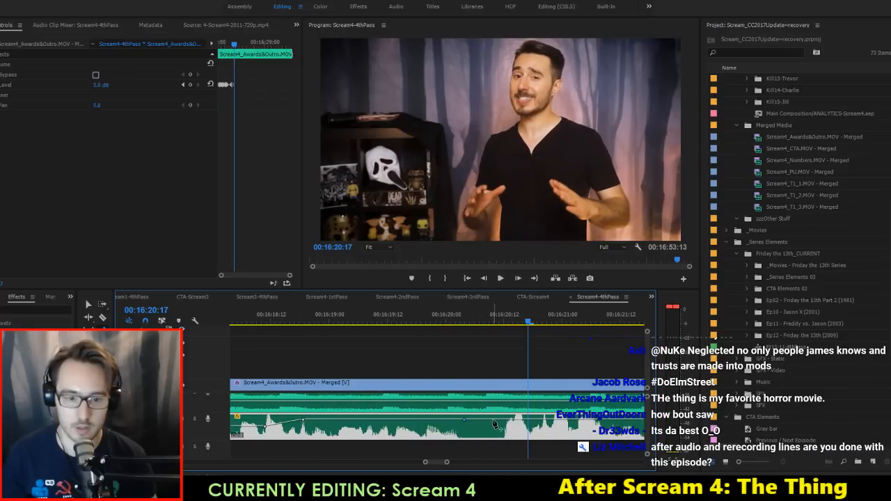
pyautogui.moveTo(493, 423); pyautogui.dragTo(492, 428)
pyautogui.hotkey('ctrl', 's')
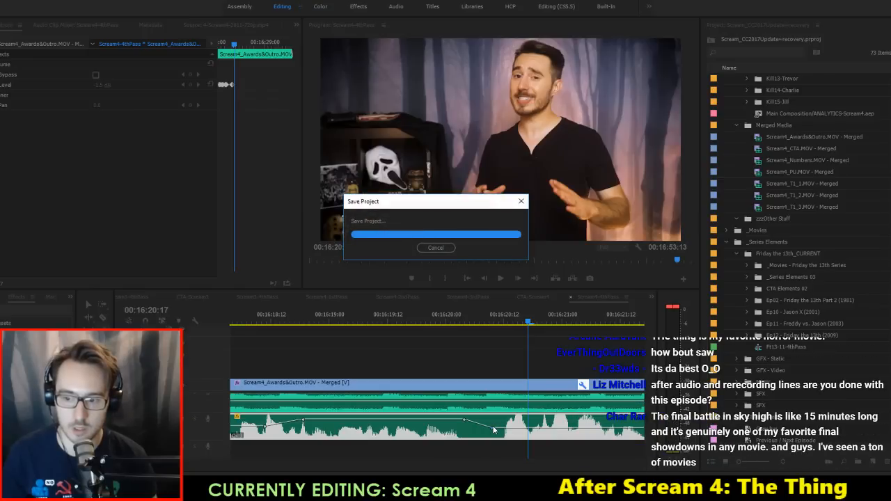
# Step: Play onward, raise the volume after 00:16:21:06 to about 5.3 dB at 00:16:21:17, and lower it to about 0.4 dB near 00:16:22:16
pyautogui.press('space')
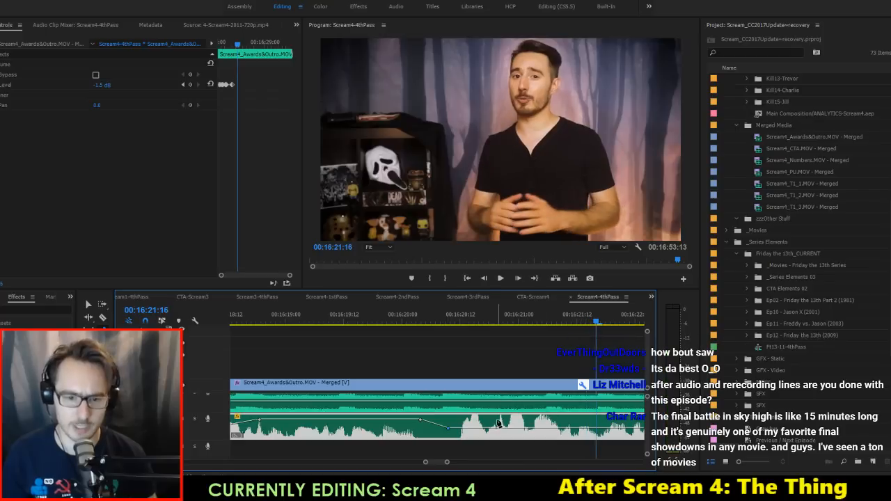
pyautogui.press('space')
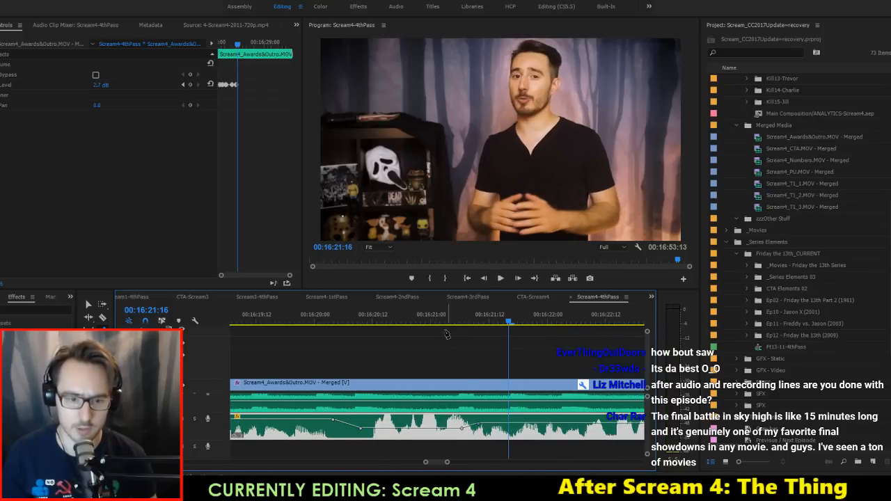
pyautogui.press('space')
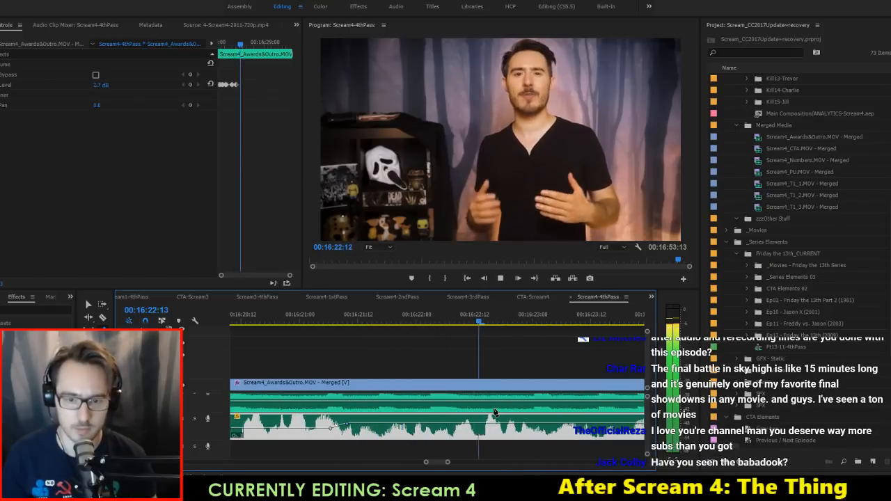
pyautogui.press('space')
pyautogui.moveTo(494, 423); pyautogui.dragTo(494, 427)
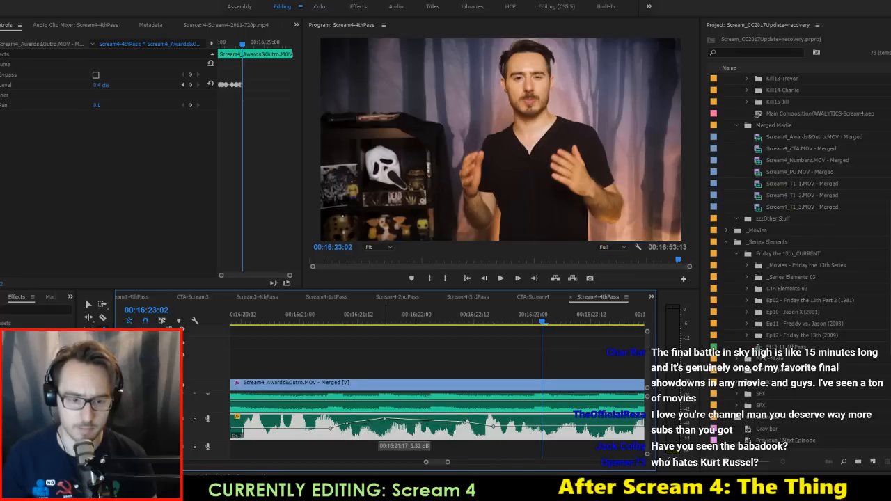
# Step: Raise the volume to about 6 dB at 00:16:21:20 and, after playing on, to about 3.9 dB at 00:16:23:00 and higher near 00:16:23:13
pyautogui.moveTo(392, 419); pyautogui.dragTo(397, 417)
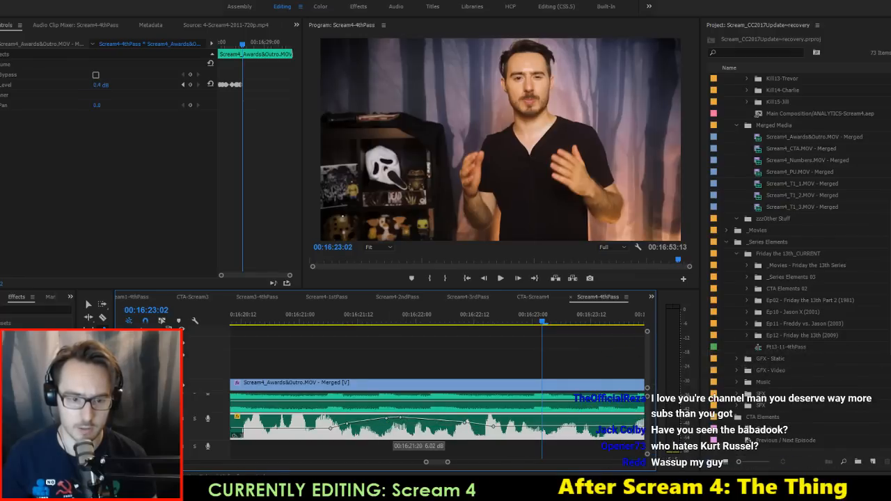
pyautogui.click(313, 315)
pyautogui.press('space')
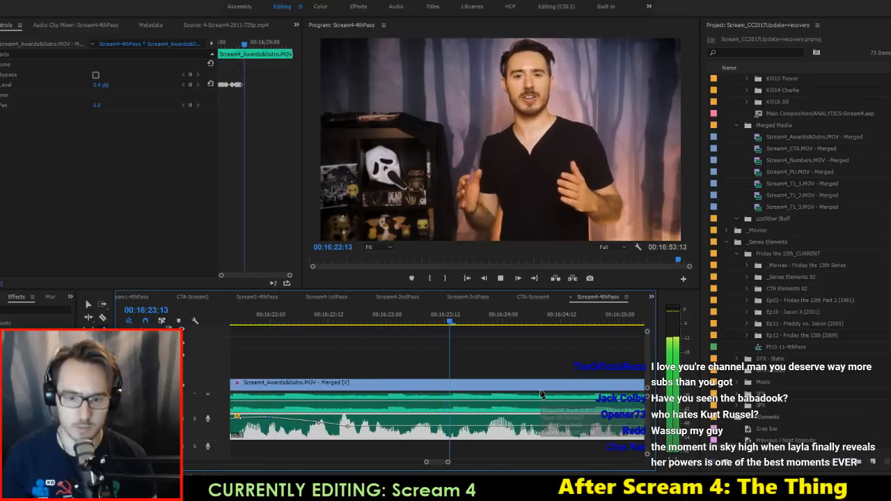
pyautogui.press('space')
pyautogui.moveTo(360, 429); pyautogui.dragTo(360, 422)
pyautogui.moveTo(470, 420); pyautogui.dragTo(420, 417)
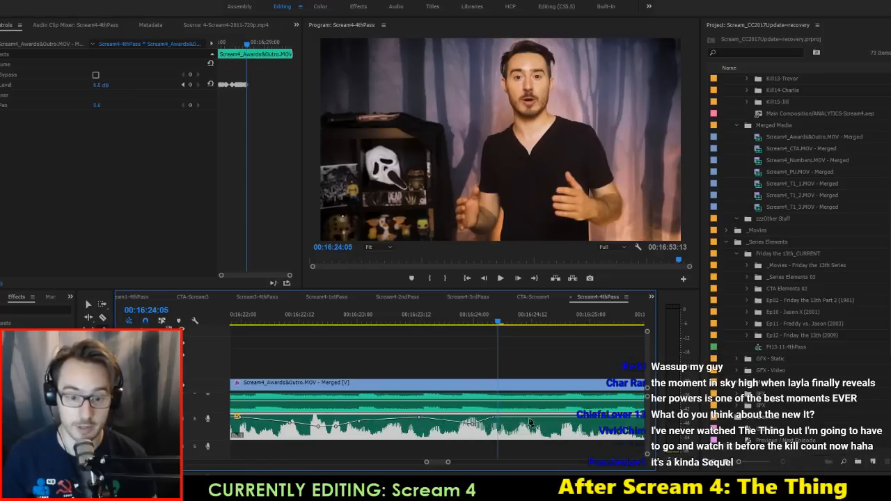
# Step: Replay the adjusted narration from 00:16:22:11 and continue past 00:16:25:14
pyautogui.scroll(-3, 516, 422)
pyautogui.scroll(3, 443, 426)
pyautogui.click(309, 321)
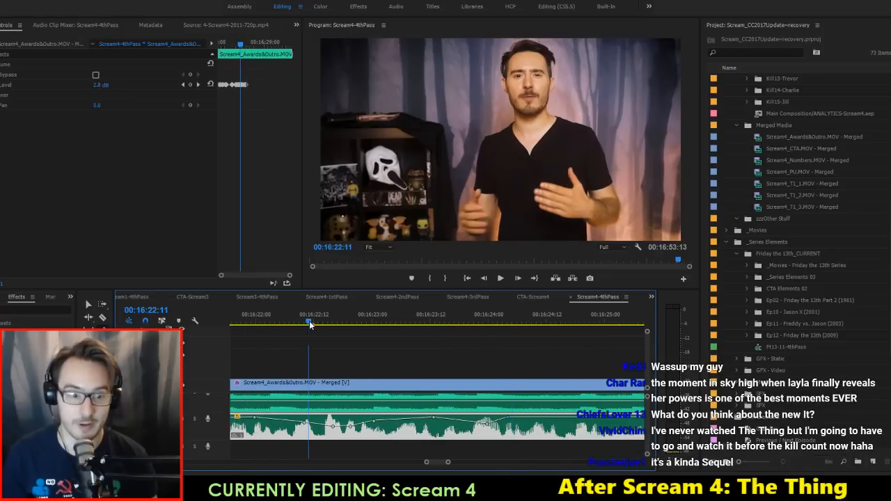
pyautogui.press('space')
pyautogui.press('space')
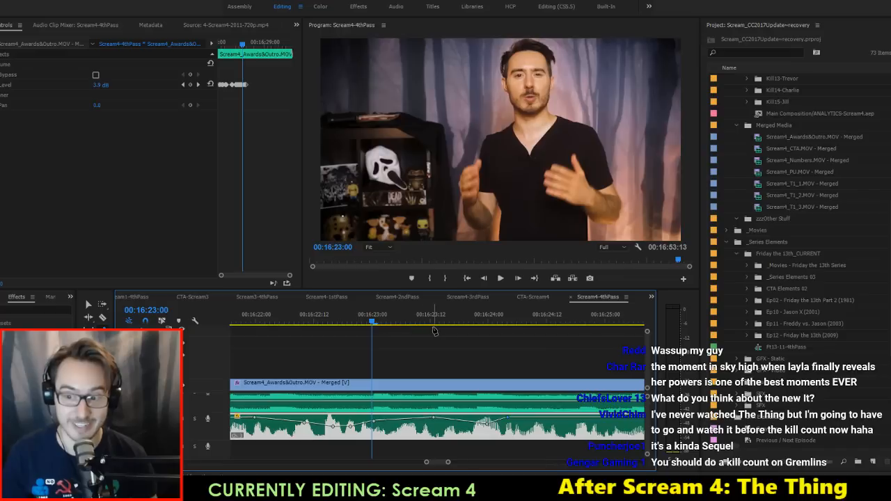
pyautogui.press('space')
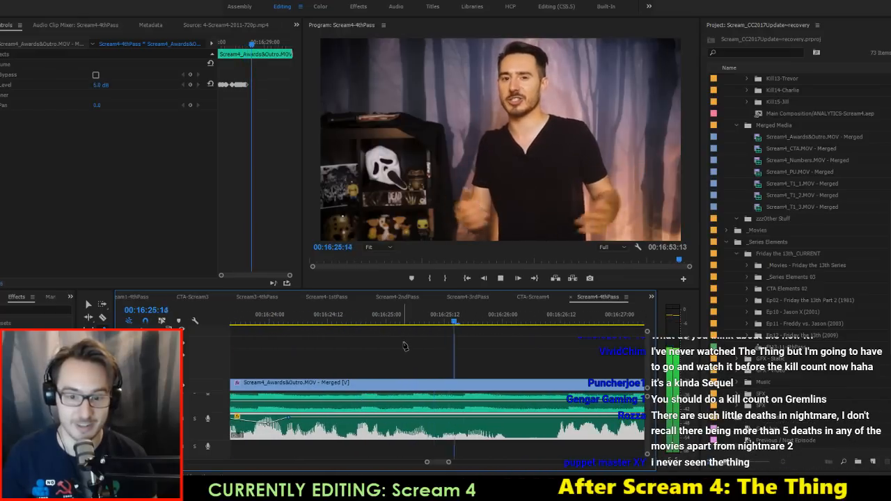
# Step: Stop playback at 00:16:26:06, lower the narration volume at 00:16:26:09, and save the project
pyautogui.press('space')
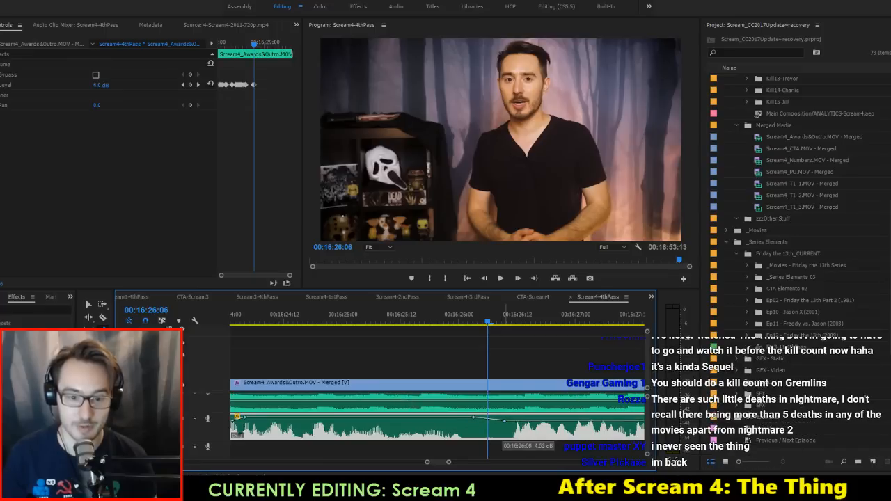
pyautogui.moveTo(504, 421); pyautogui.dragTo(504, 423)
pyautogui.hotkey('ctrl', 's')
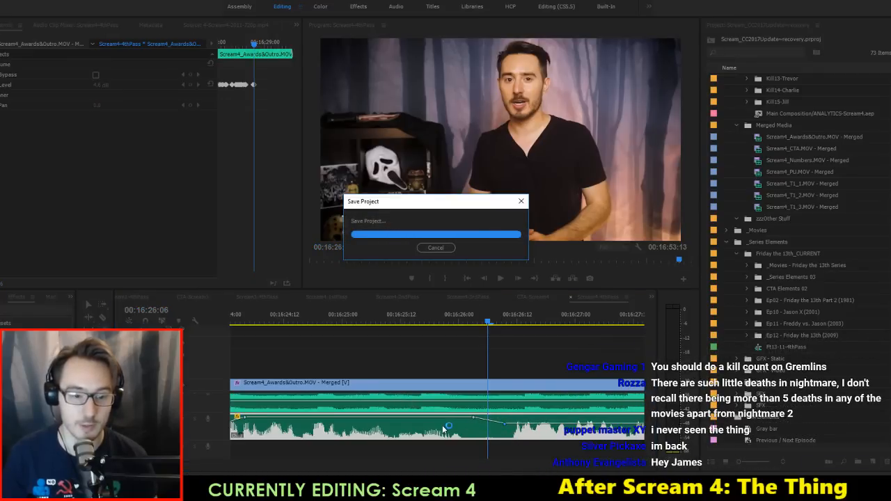
pyautogui.scroll(2, 430, 431)
pyautogui.hotkey('ctrl', 's')
# Step: Split the narration audio at about 00:16:25:10 and 00:16:26:01
pyautogui.press('c')
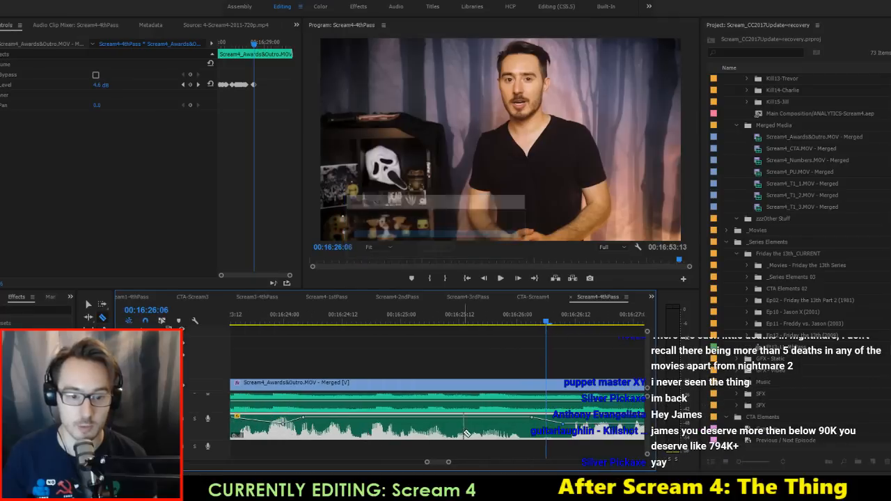
pyautogui.click(449, 431)
pyautogui.press('v')
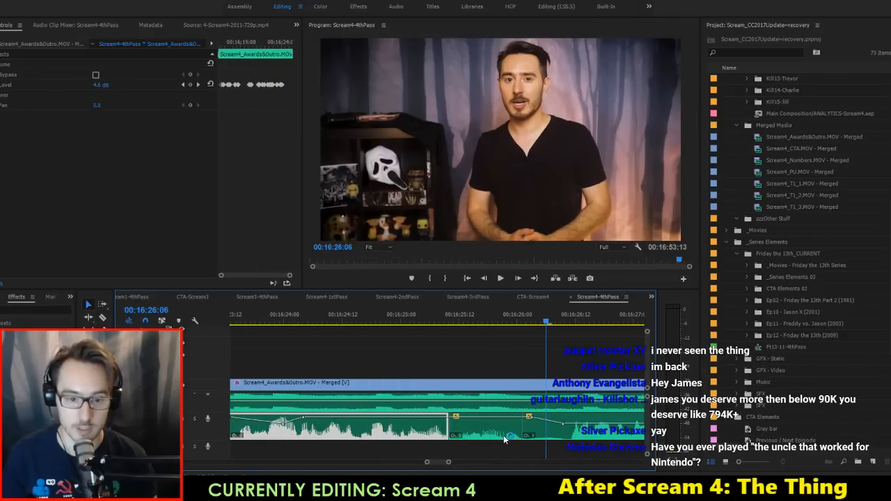
# Step: Adjust the audio gain of the short narration segment between the cuts, add crossfades at both cuts, and save the project
pyautogui.click(501, 435)
pyautogui.press('g')
pyautogui.press('Return')
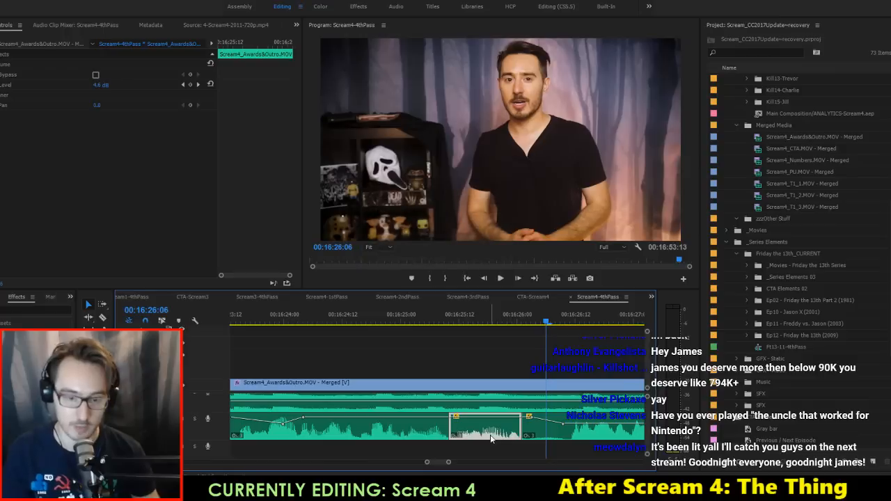
pyautogui.click(528, 448)
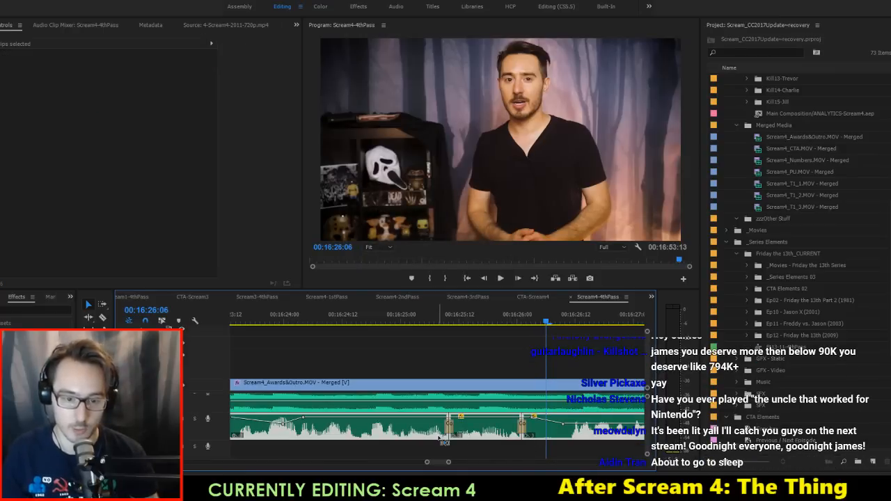
pyautogui.hotkey('ctrl', 's')
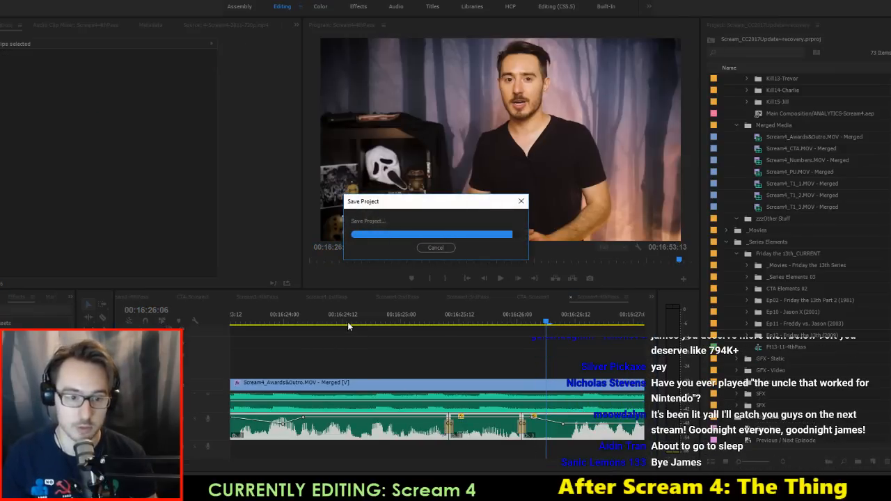
# Step: Replay the narration across the crossfades, set the 00:16:26:09 keyframe to about 2.5 dB, and play on to 00:16:29:09
pyautogui.click(330, 322)
pyautogui.press('space')
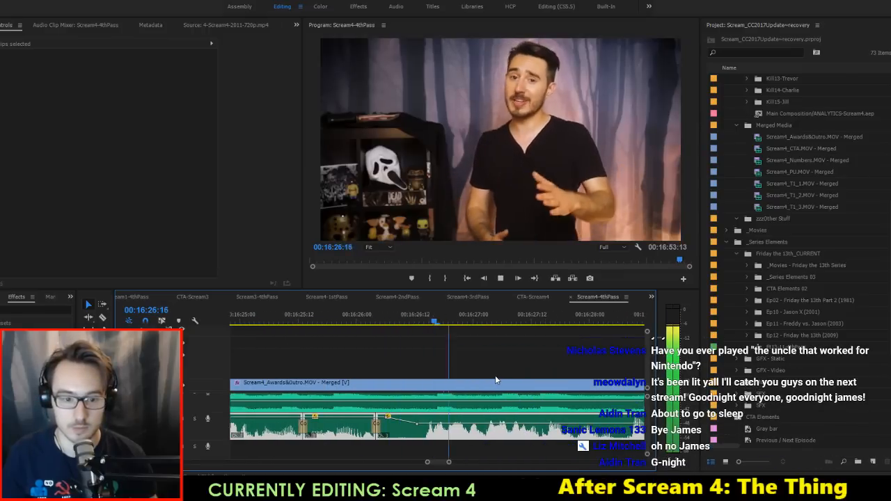
pyautogui.press('space')
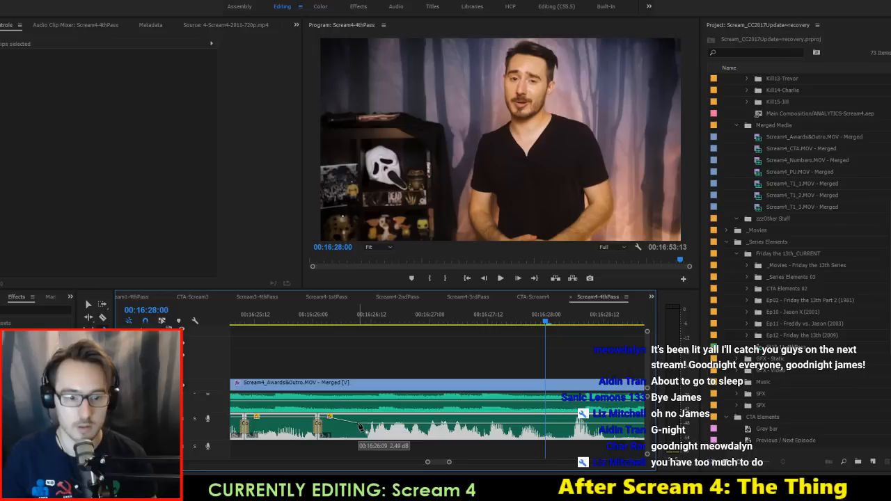
pyautogui.click(289, 320)
pyautogui.press('space')
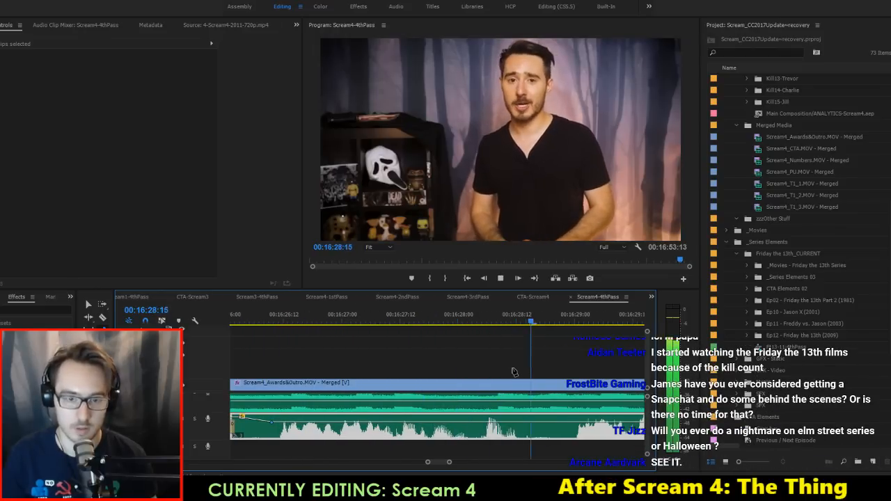
pyautogui.press('space')
# Step: Replay the narration from about 00:16:24:00 and mark an in point at 00:16:26:01
pyautogui.scroll(3, 429, 373)
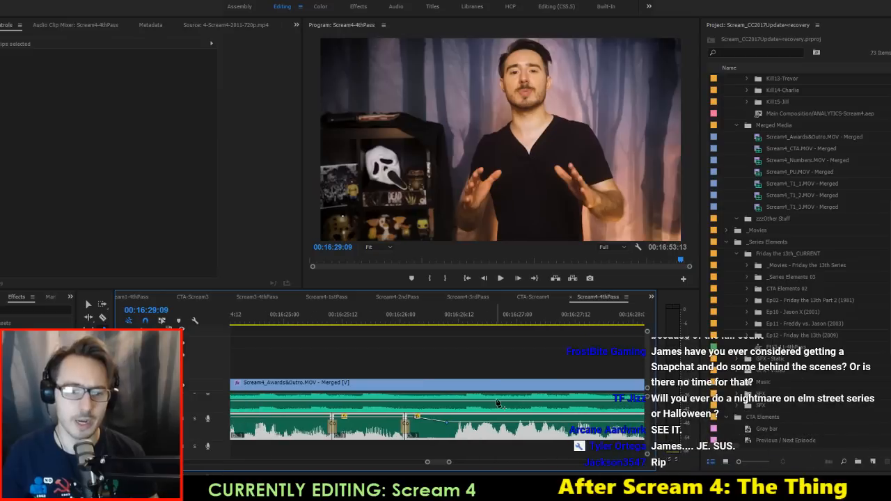
pyautogui.scroll(-2, 499, 401)
pyautogui.scroll(-4, 499, 402)
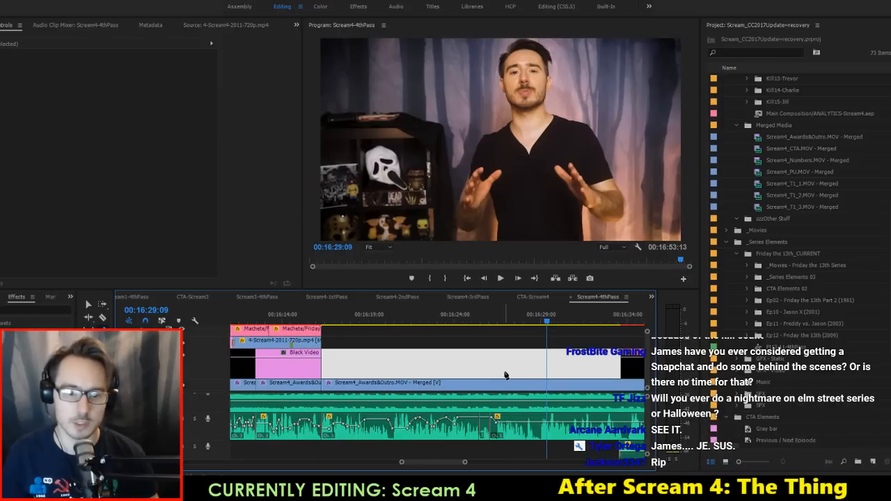
pyautogui.press('space')
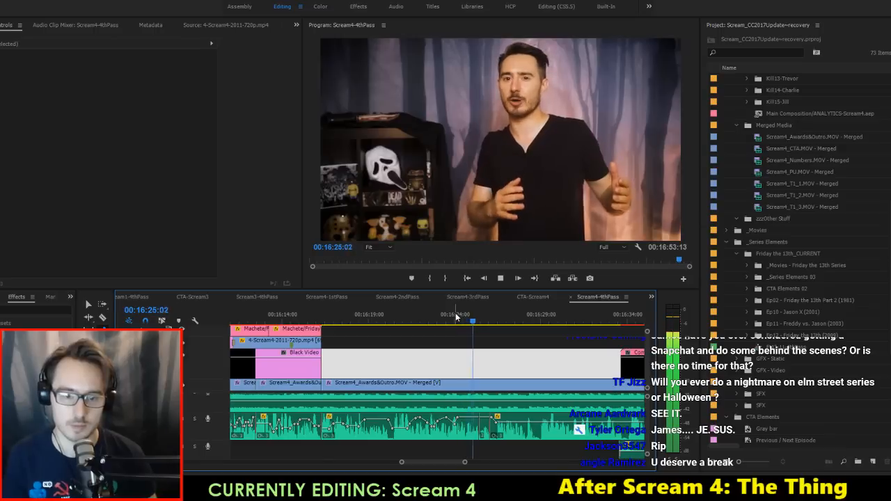
pyautogui.press('space')
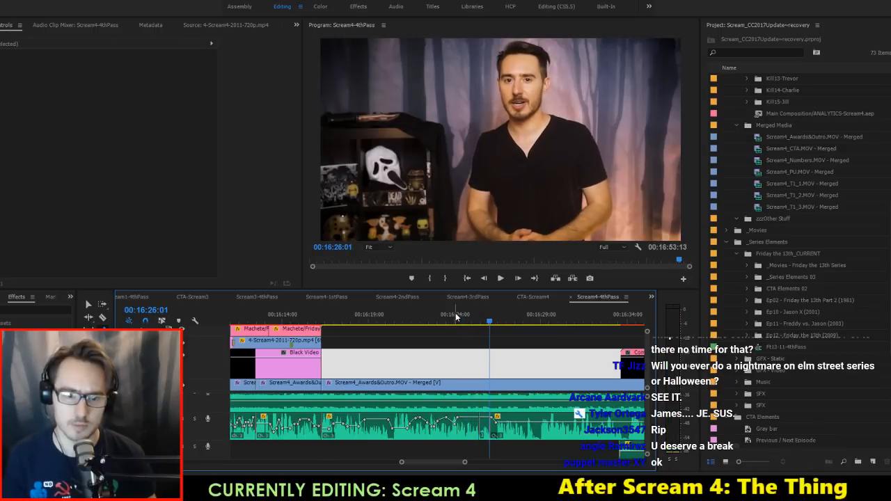
pyautogui.press('i')
# Step: Mark an out point at 00:16:28:20 and extract the marked section, closing the gap
pyautogui.press('space')
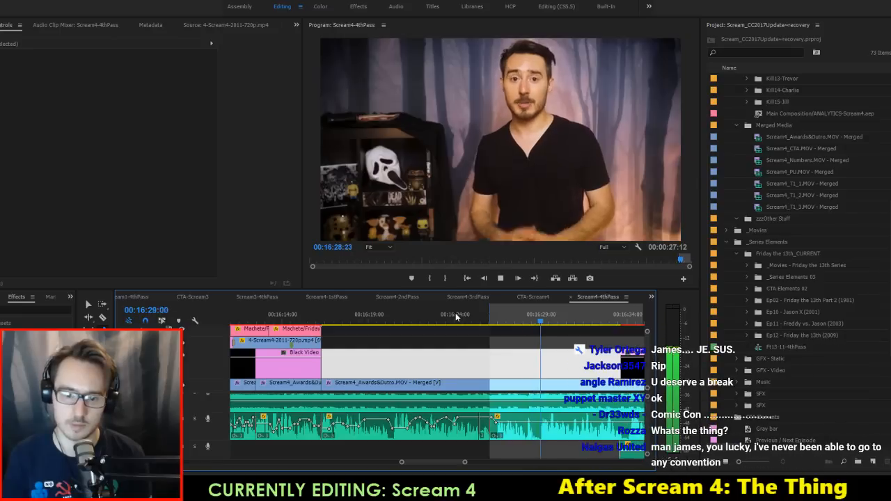
pyautogui.press('space')
pyautogui.press('Left')
pyautogui.press('Left')
pyautogui.press('Left')
pyautogui.press('Left')
pyautogui.press('Left')
pyautogui.press('Left')
pyautogui.press('Left')
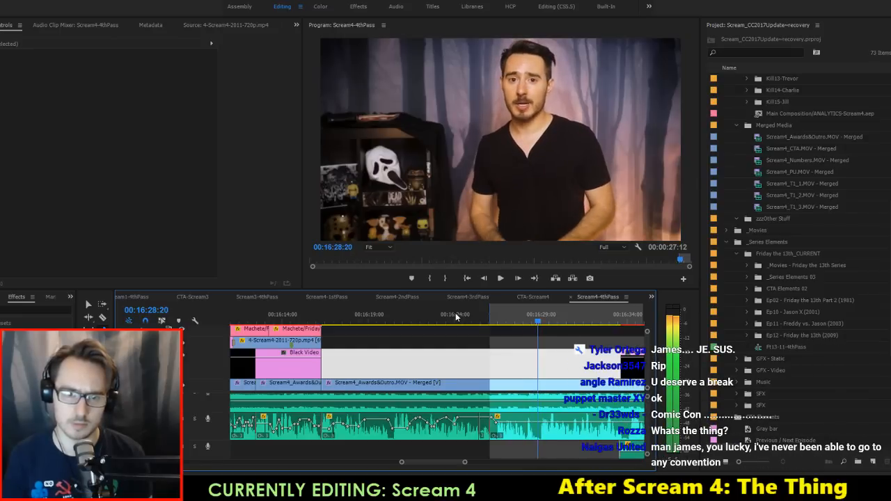
pyautogui.press('o')
pyautogui.press("'")
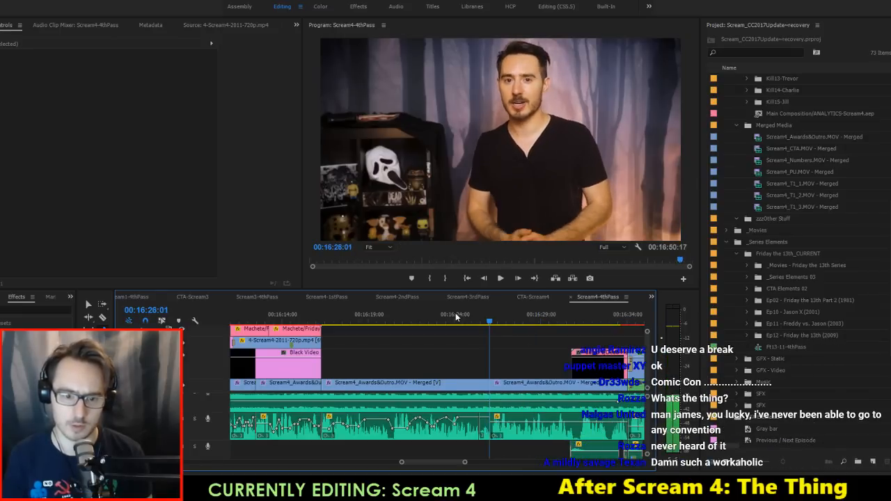
# Step: Replay the new join from 00:16:25:10 and undo the extraction
pyautogui.press('Left')
pyautogui.press('Right')
pyautogui.press('Up')
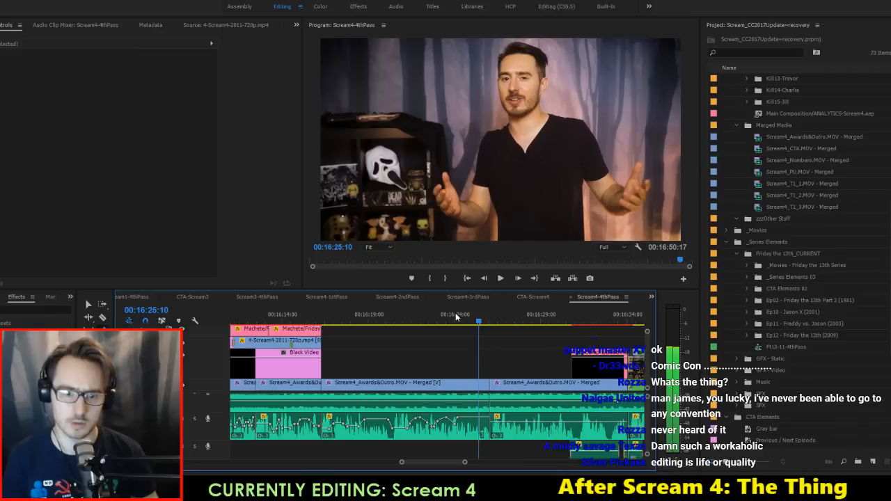
pyautogui.press('space')
pyautogui.press('space')
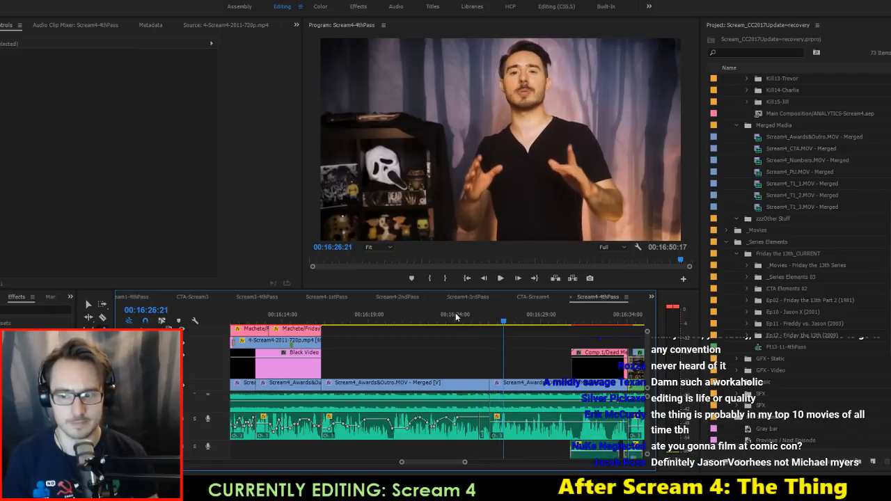
pyautogui.hotkey('ctrl', 'z')
# Step: Extend the out point by two frames and extract the marked section again
pyautogui.press('Left')
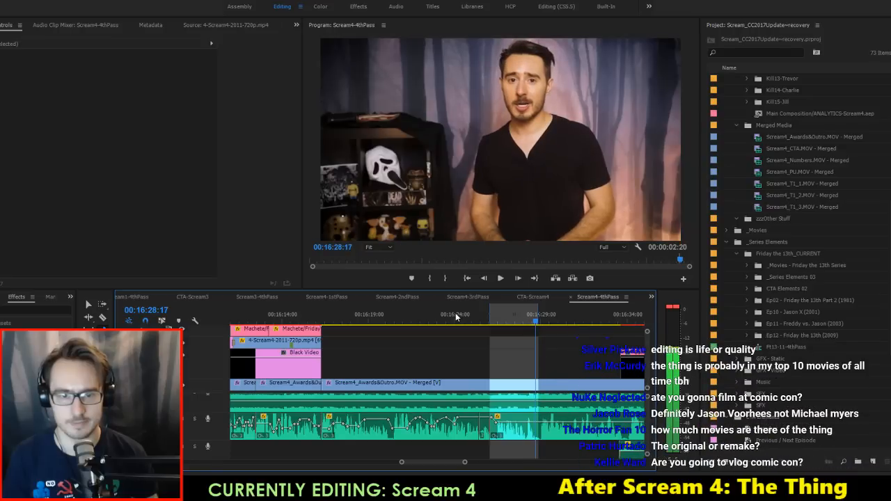
pyautogui.press('Right')
pyautogui.press('Right')
pyautogui.press('Right')
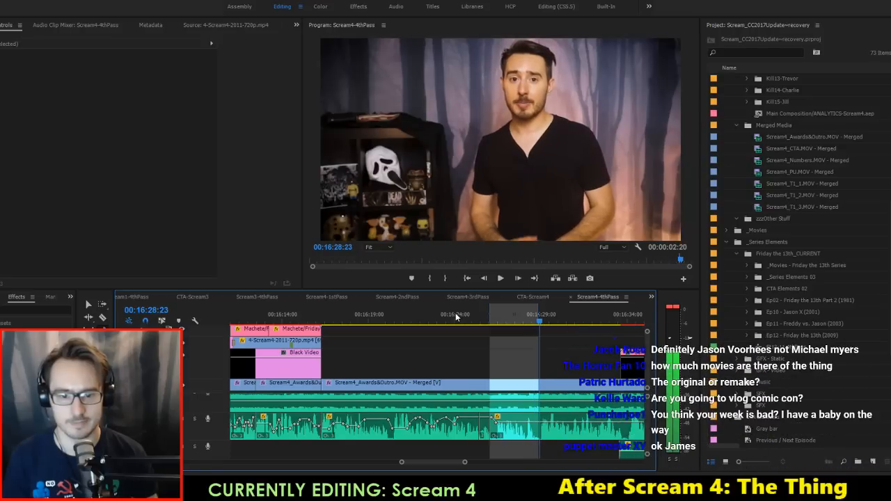
pyautogui.press("'")
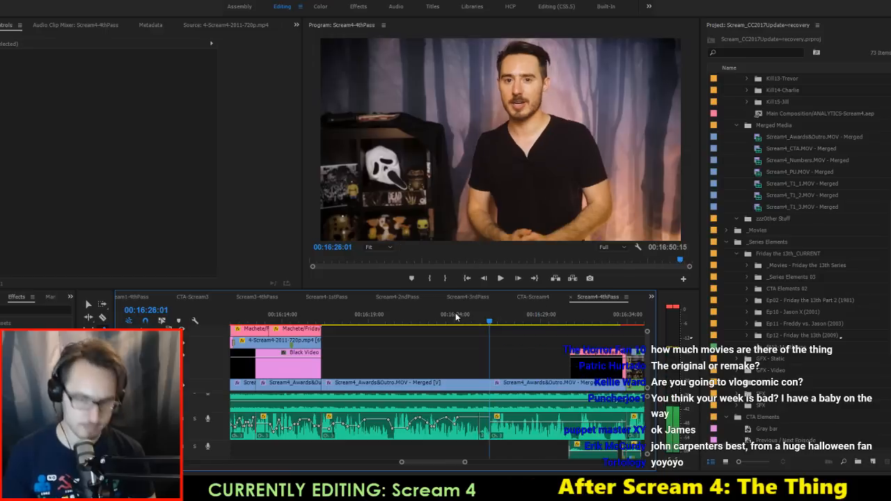
# Step: Compare the frames on either side of the join and undo the extraction
pyautogui.press('Right')
pyautogui.press('Left')
pyautogui.press('Right')
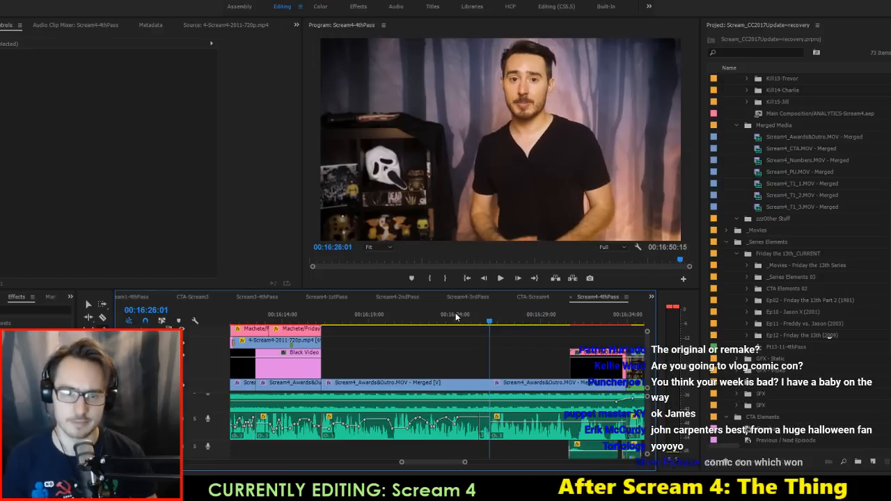
pyautogui.press('Left')
pyautogui.hotkey('ctrl', 'z')
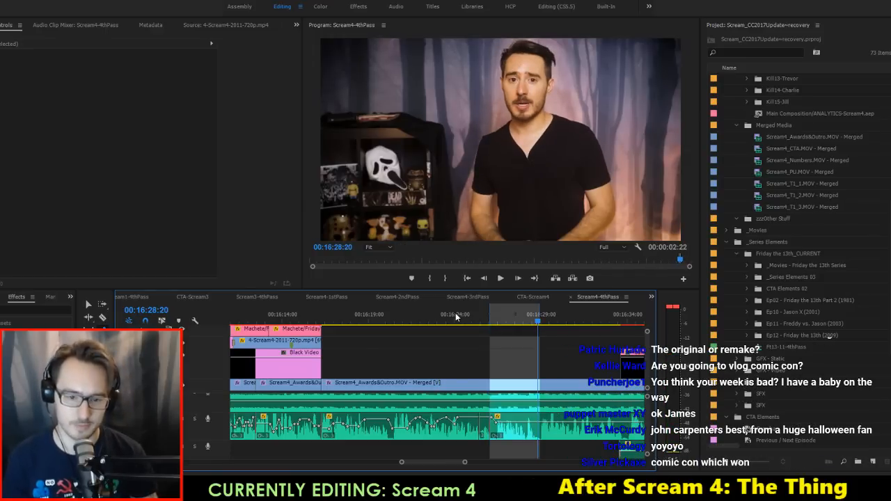
# Step: Extract the section from 00:16:26:01 with its out point one frame earlier, and return to the edit at 00:16:16:07
pyautogui.press("'")
pyautogui.press('Up')
pyautogui.press('Up')
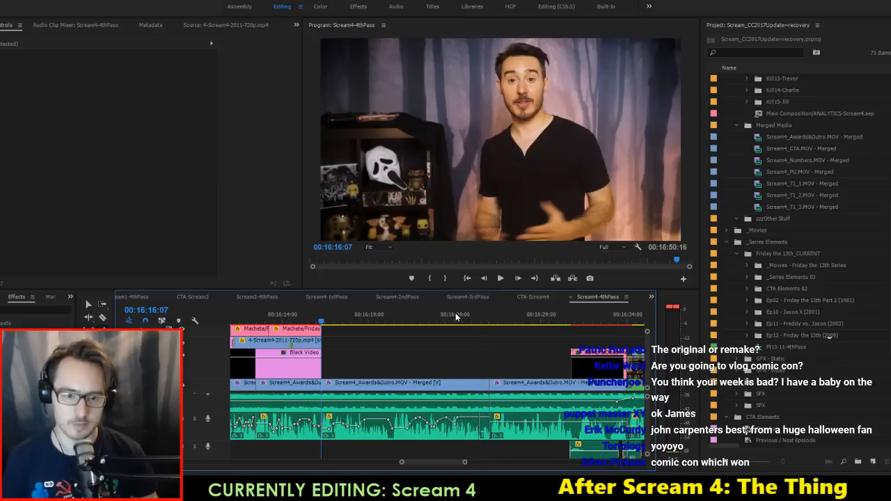
# Step: Apply a Dip to White transition to the join between the two outro clips and shorten it to six frames
pyautogui.press('v')
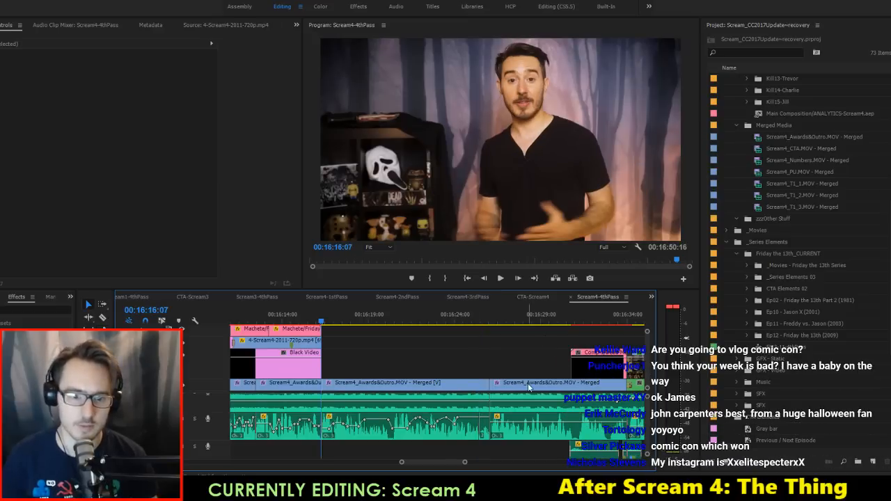
pyautogui.scroll(-3, 453, 390)
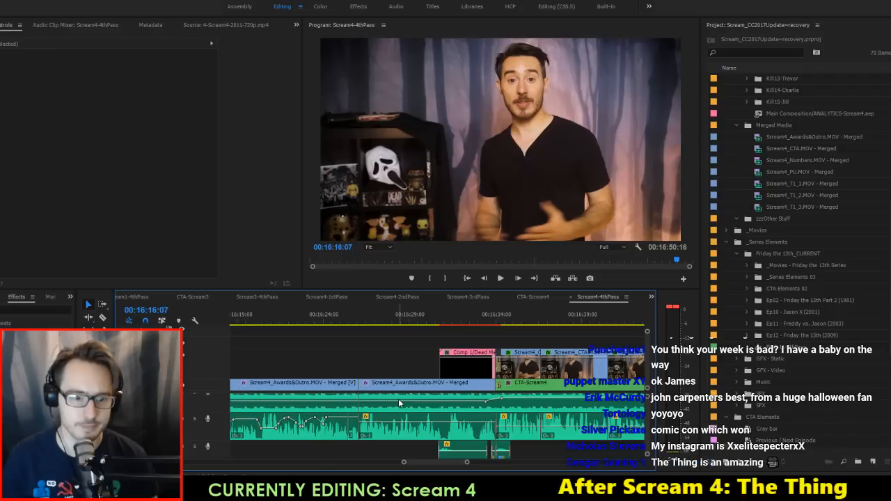
pyautogui.click(2, 309)
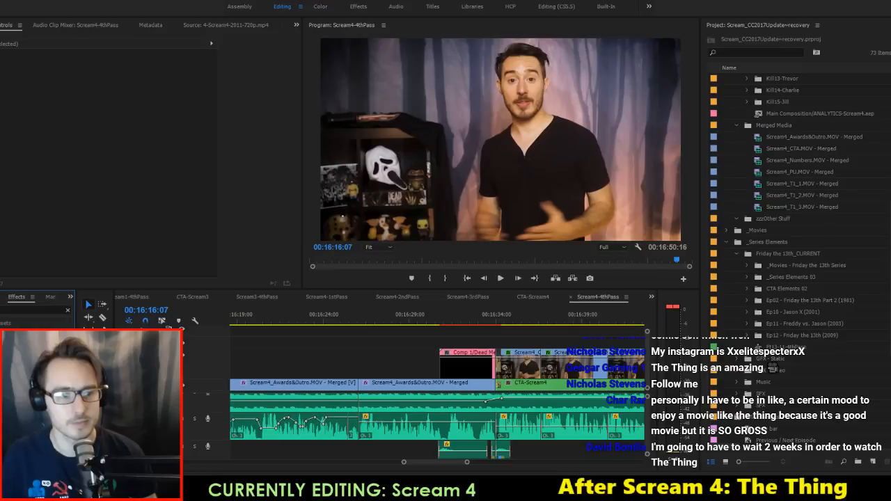
pyautogui.moveTo(333, 393); pyautogui.dragTo(360, 384)
pyautogui.click(365, 383)
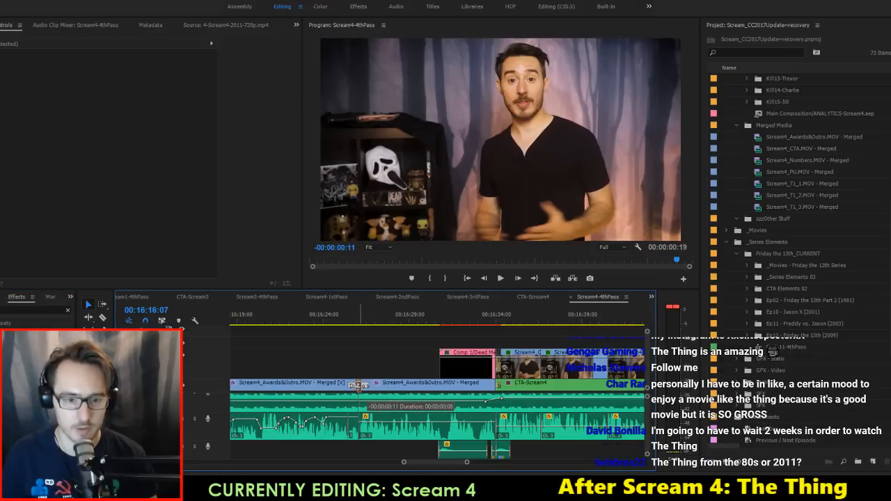
pyautogui.moveTo(358, 386); pyautogui.dragTo(357, 386)
# Step: Play the sequence from 00:16:21:05 to check the new transition at the join
pyautogui.click(275, 320)
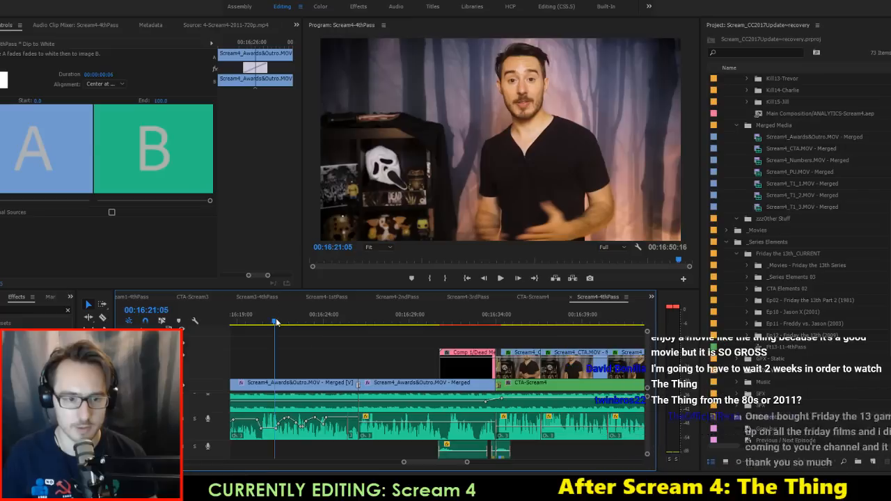
pyautogui.scroll(2, 335, 350)
pyautogui.scroll(1, 342, 350)
pyautogui.press('space')
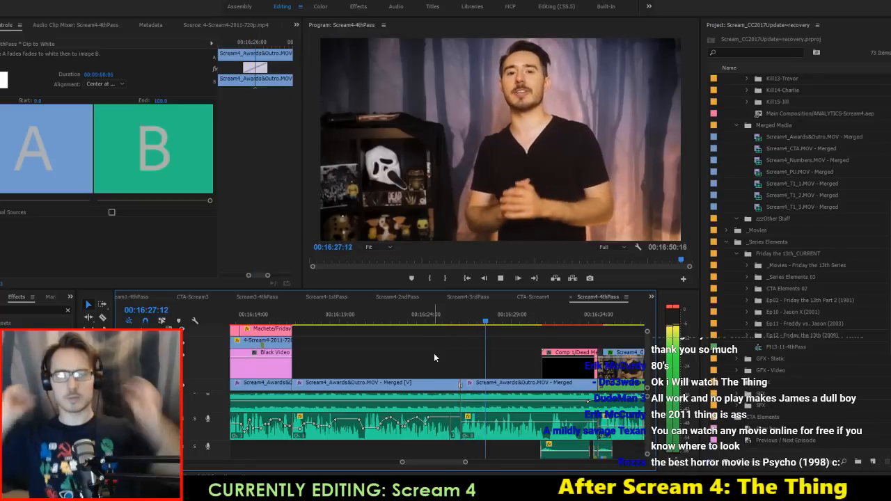
pyautogui.press('space')
# Step: Try removing the background music after the join, and undo the removal
pyautogui.hscroll(2, 442, 383)
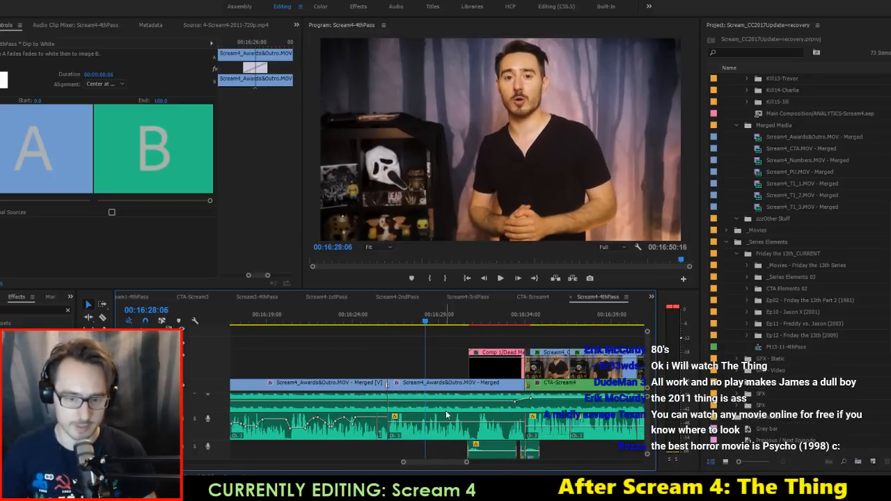
pyautogui.click(446, 409)
pyautogui.hscroll(3, 376, 404)
pyautogui.press('Delete')
pyautogui.click(281, 403)
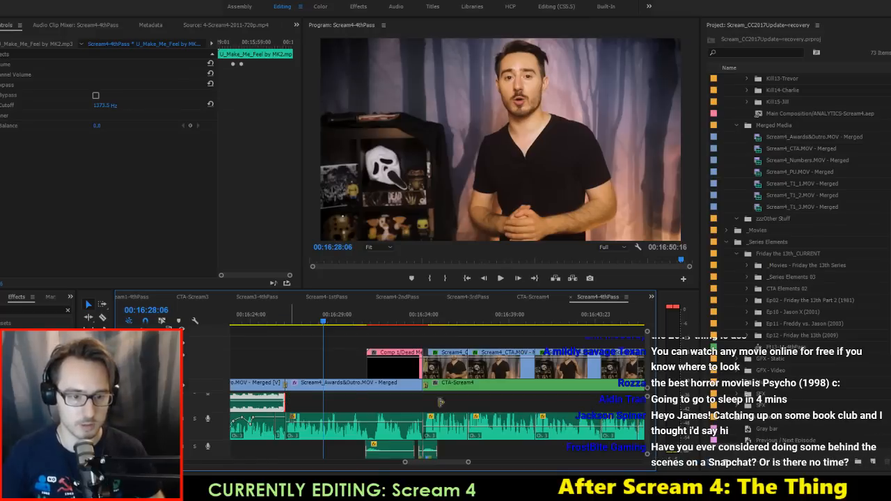
pyautogui.hotkey('ctrl', 'z')
pyautogui.click(325, 395)
pyautogui.press('Delete')
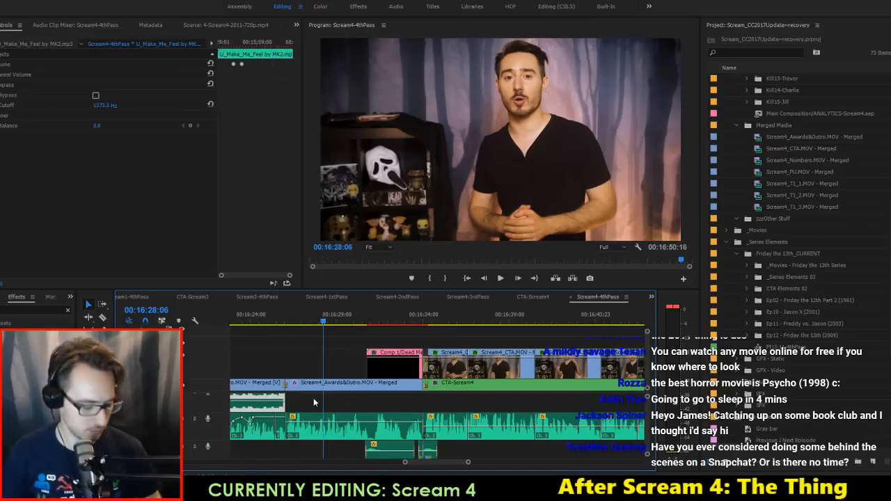
pyautogui.hotkey('ctrl', 'z')
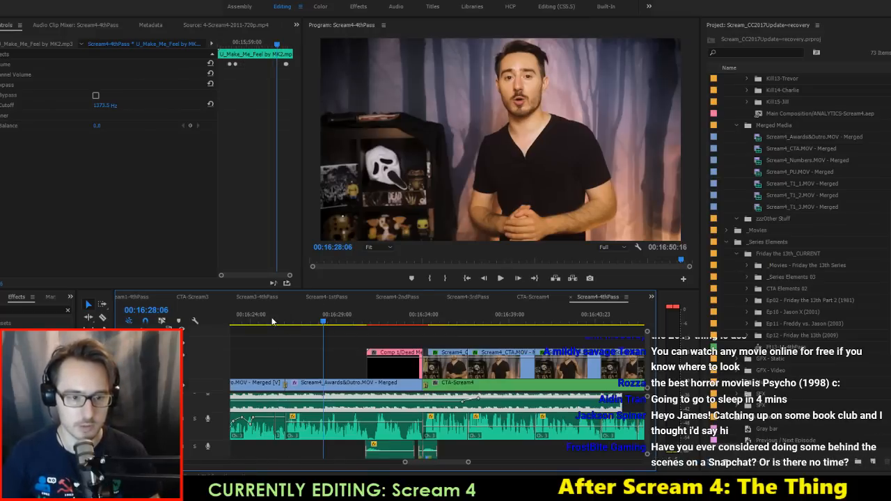
# Step: Replay the outro across the join with its music, including a pass from 00:16:20:21 to 00:16:29:03
pyautogui.moveTo(273, 321); pyautogui.dragTo(225, 321)
pyautogui.press('space')
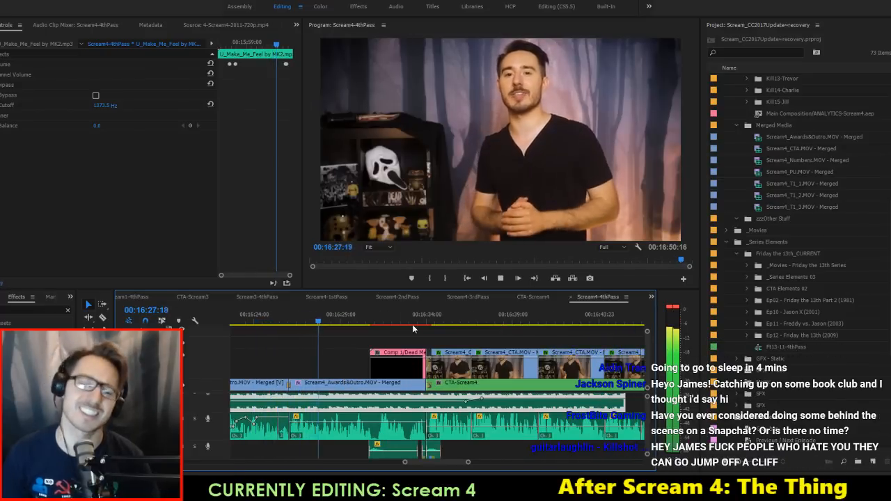
pyautogui.press('space')
pyautogui.scroll(3, 323, 369)
pyautogui.scroll(2, 324, 369)
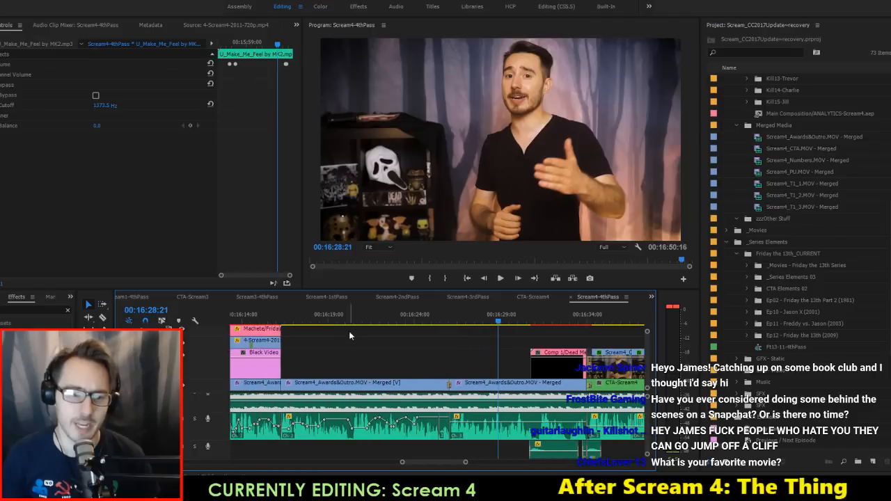
pyautogui.click(360, 323)
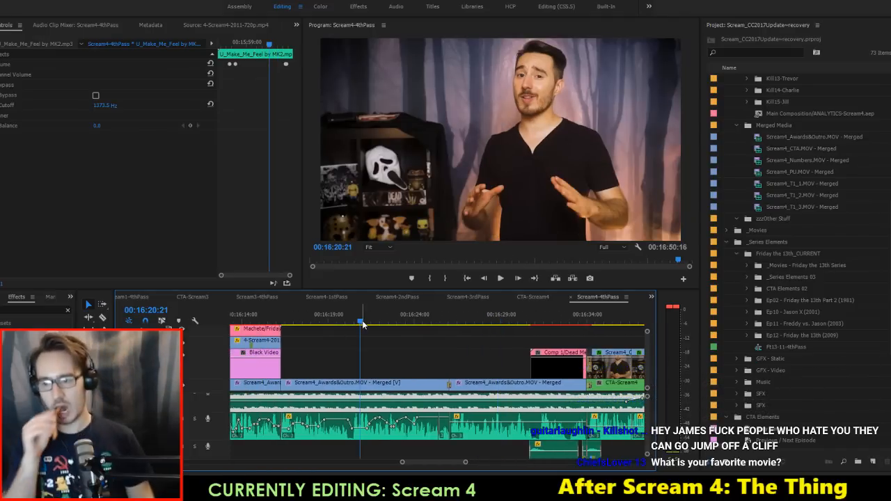
pyautogui.press('space')
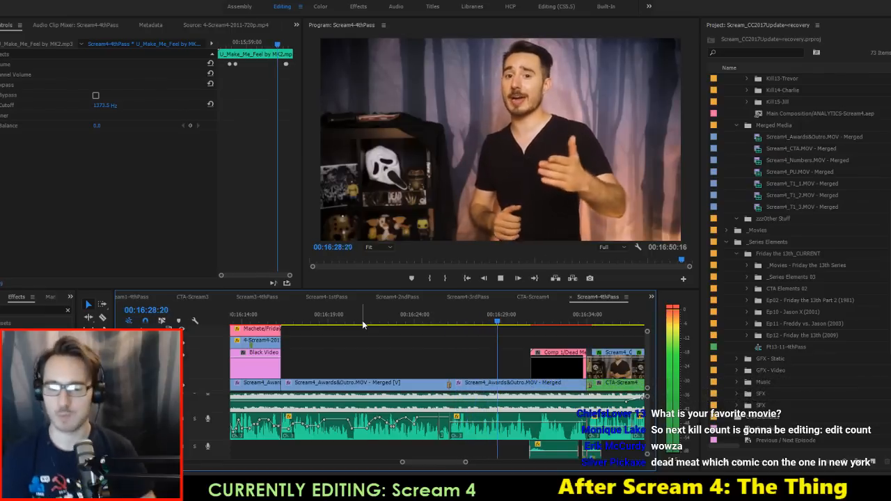
pyautogui.press('space')
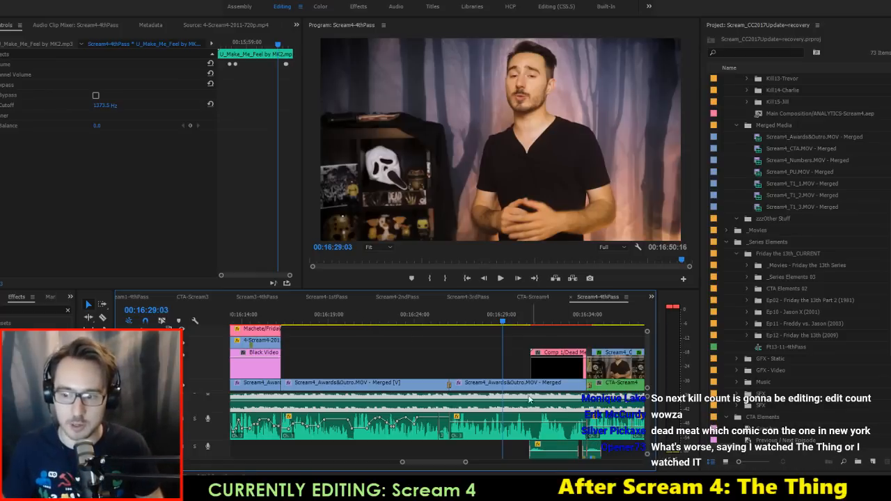
# Step: Add volume keyframes at the start of the narration clip after the join, with about 4.46 dB at 00:16:26:10
pyautogui.press('space')
pyautogui.scroll(2, 483, 421)
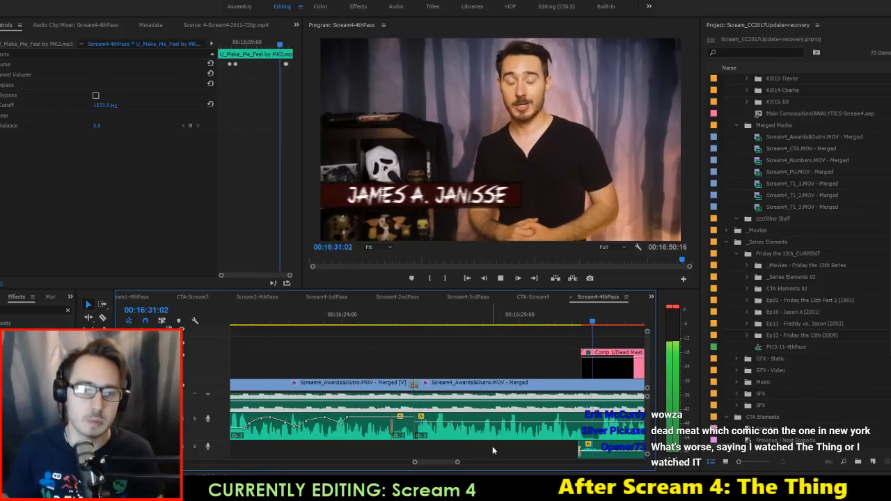
pyautogui.click(492, 445)
pyautogui.press('space')
pyautogui.scroll(1, 492, 422)
pyautogui.scroll(-1, 492, 420)
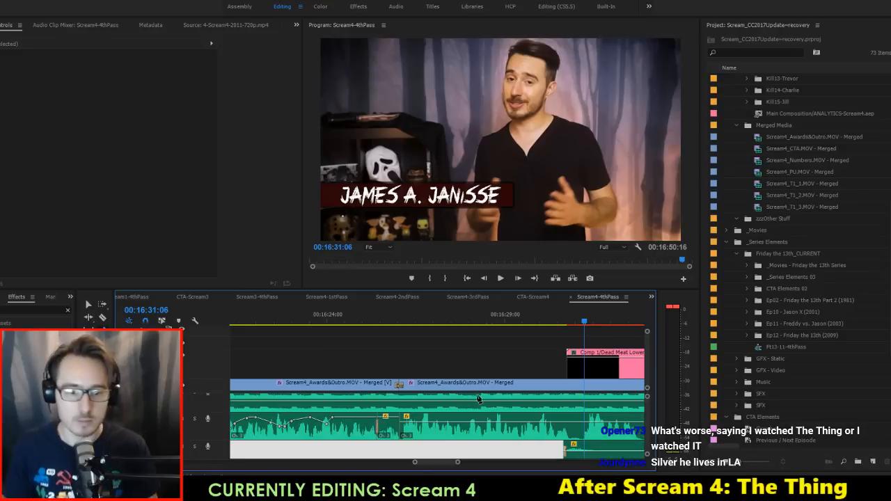
pyautogui.click(427, 421)
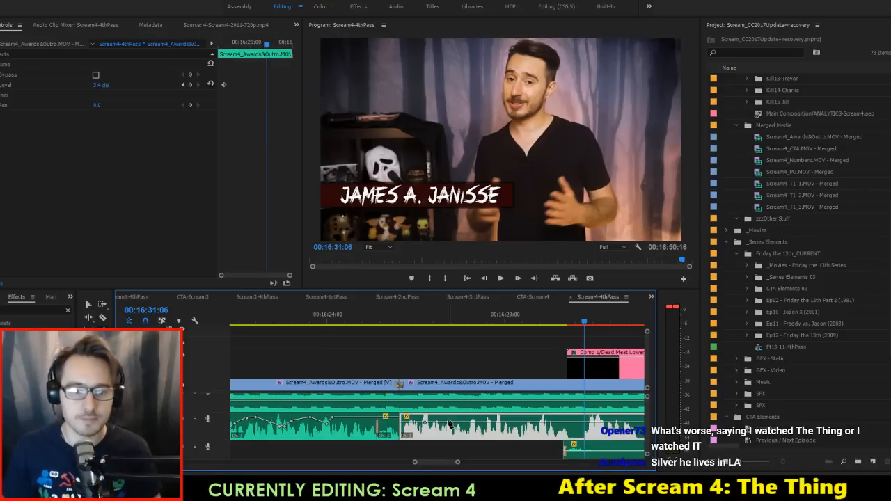
pyautogui.click(365, 318)
pyautogui.press('space')
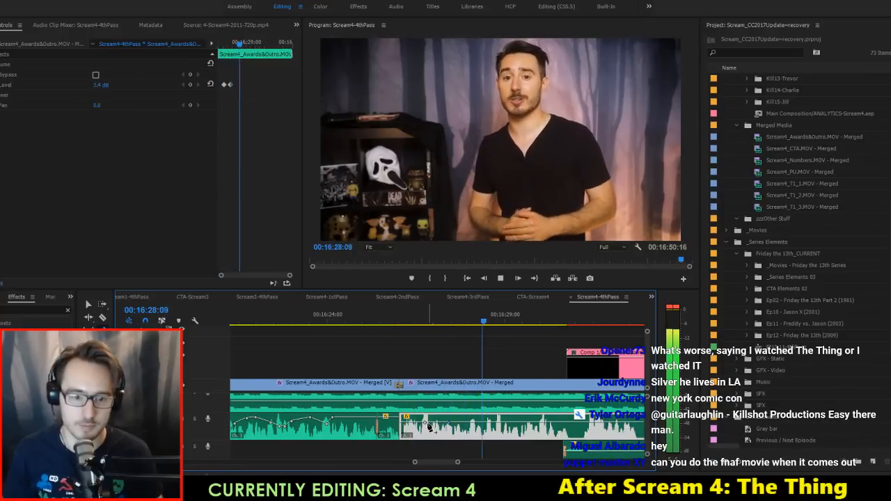
pyautogui.press('space')
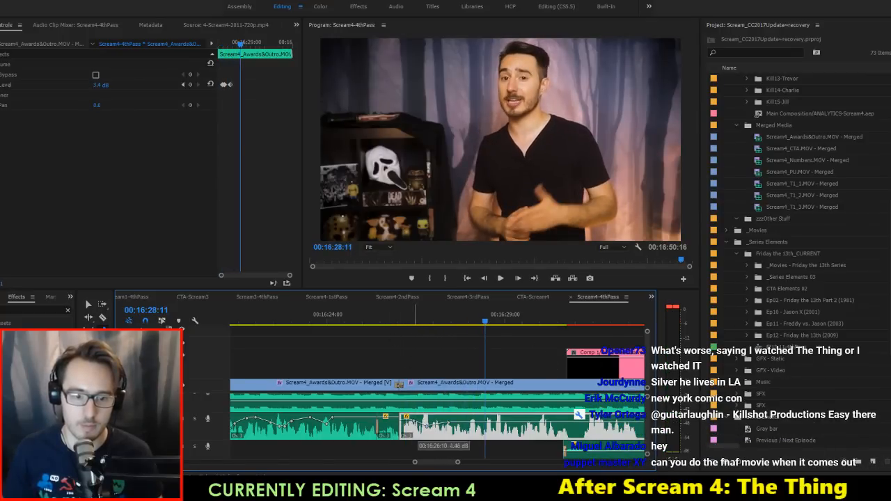
# Step: Replay the narration after the join and keyframe its volume through to the clip's end, dipping loud phrases and raising quiet ones
pyautogui.click(371, 313)
pyautogui.press('space')
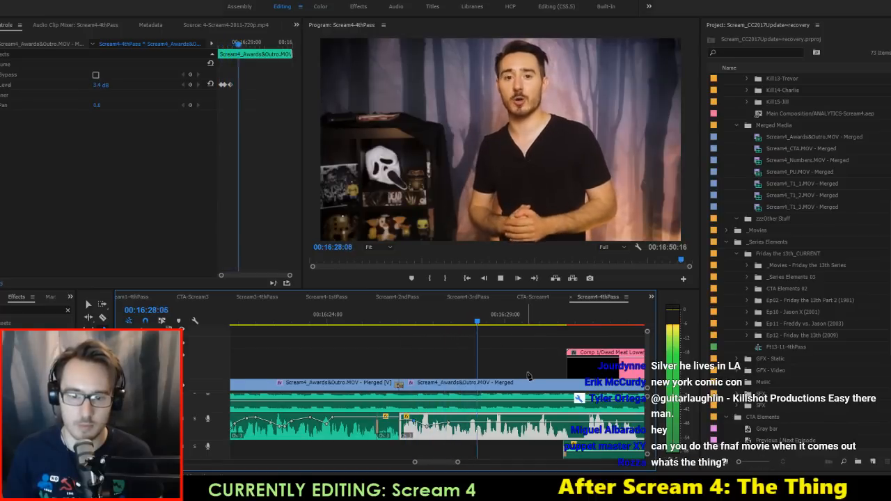
pyautogui.press('space')
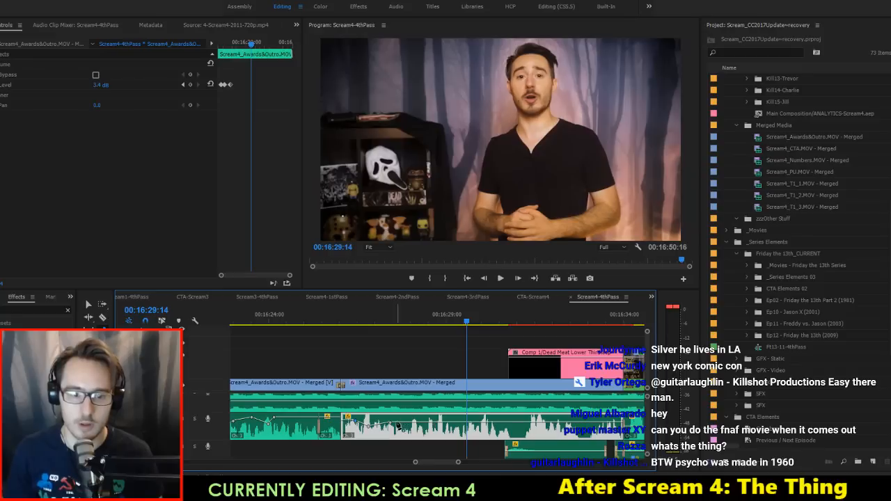
pyautogui.moveTo(398, 426); pyautogui.dragTo(404, 425)
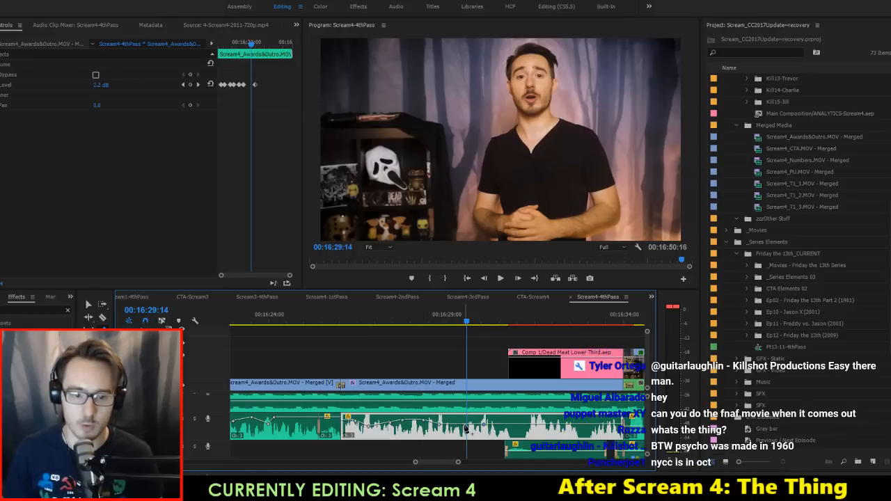
pyautogui.moveTo(465, 428); pyautogui.dragTo(465, 420)
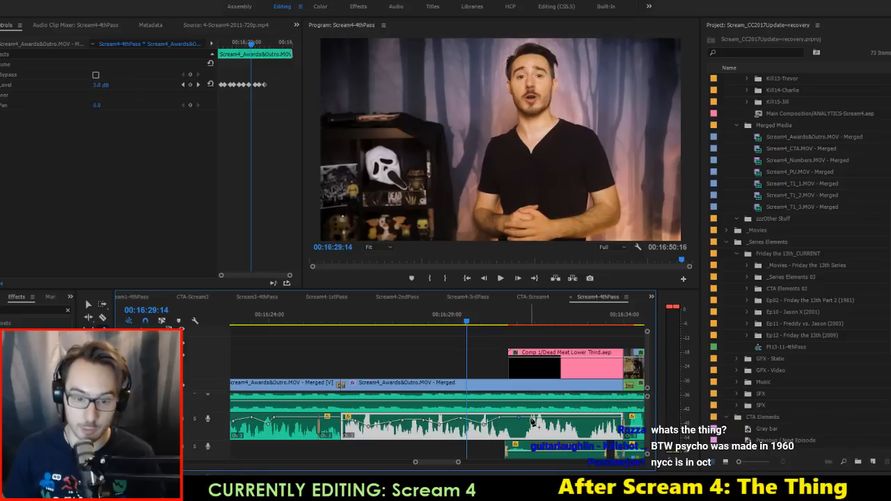
pyautogui.moveTo(532, 421); pyautogui.dragTo(529, 426)
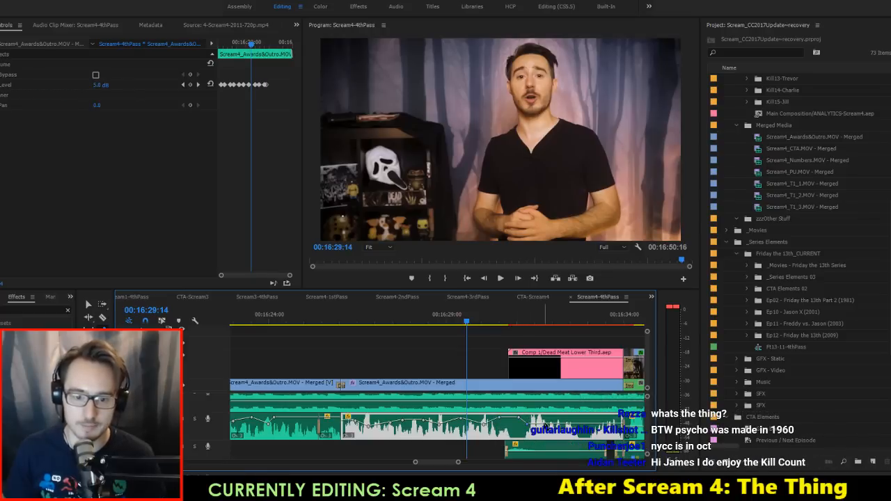
pyautogui.moveTo(555, 424); pyautogui.dragTo(555, 420)
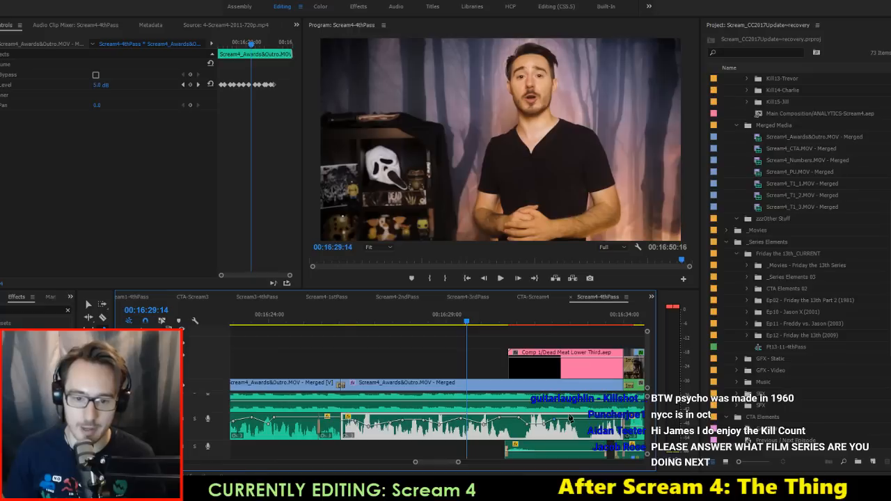
pyautogui.hscroll(2, 564, 418)
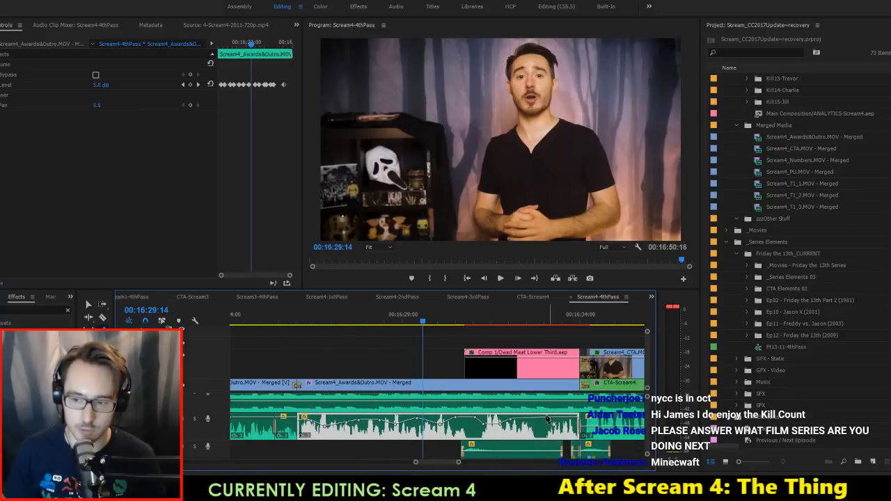
# Step: Play the narration from 00:16:26:15 and readjust its volume keyframes, using about 1.80 dB around 00:16:28:20
pyautogui.hscroll(-7, 547, 419)
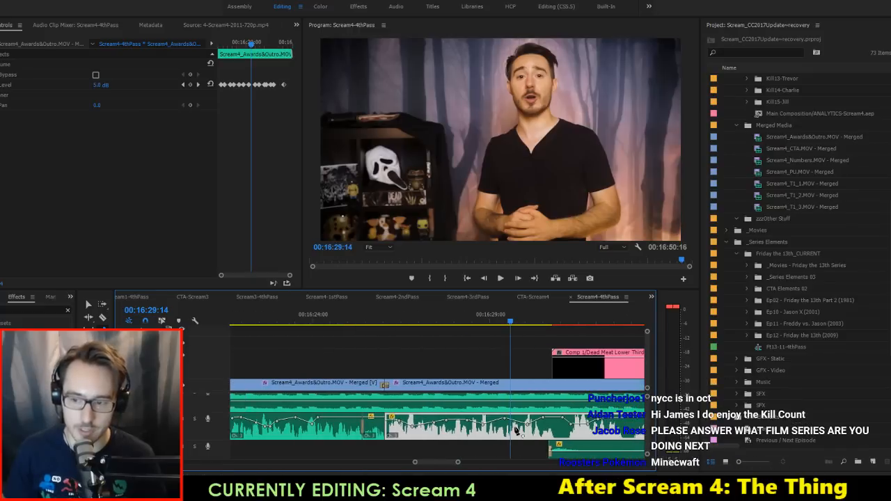
pyautogui.click(513, 325)
pyautogui.hscroll(6, 536, 373)
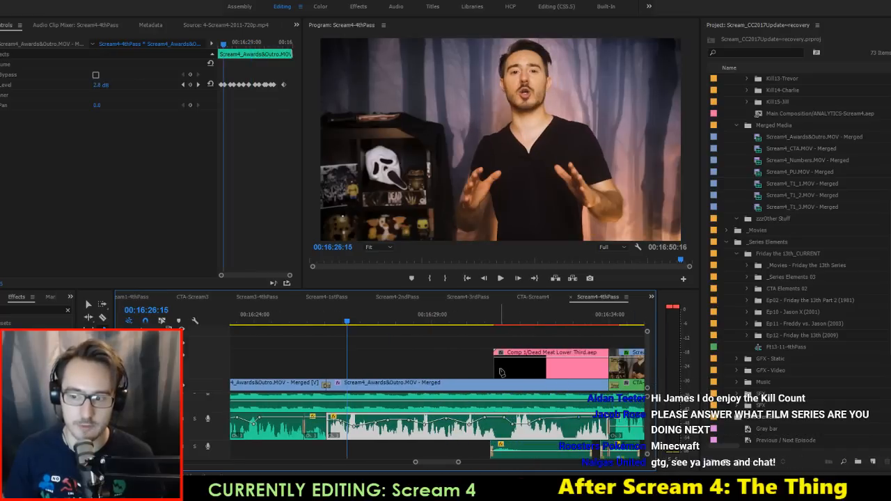
pyautogui.press('space')
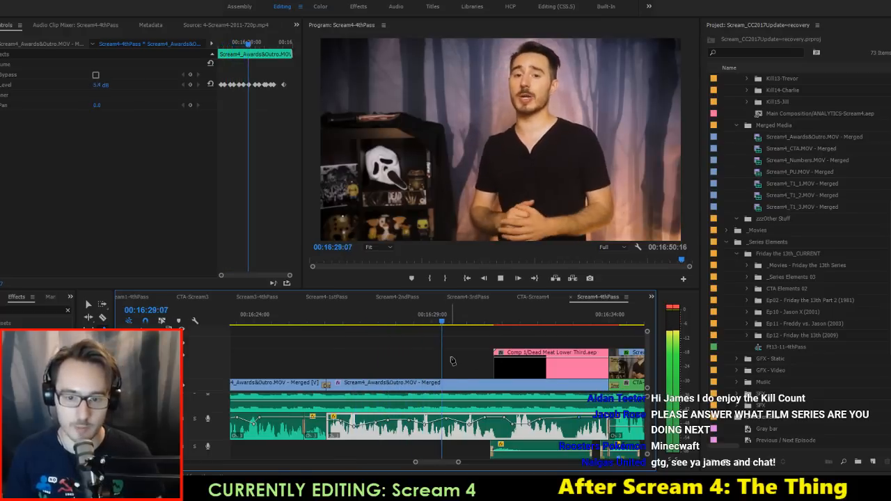
pyautogui.press('space')
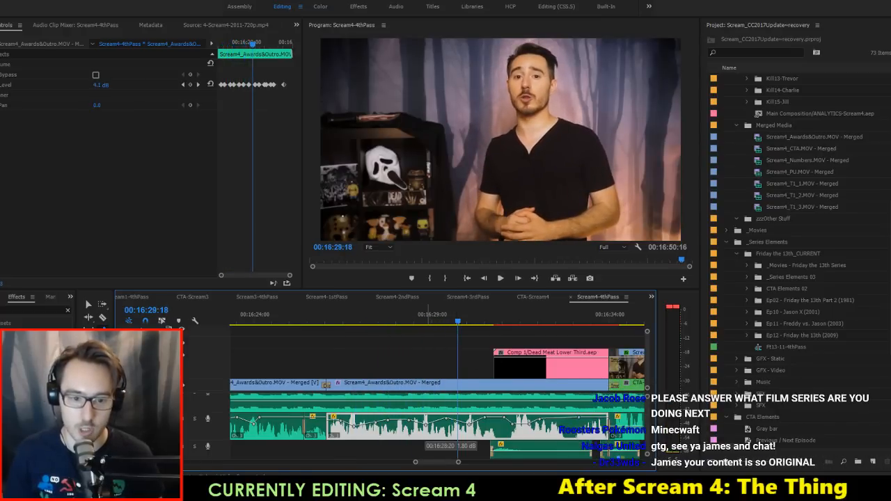
pyautogui.moveTo(447, 420); pyautogui.dragTo(449, 423)
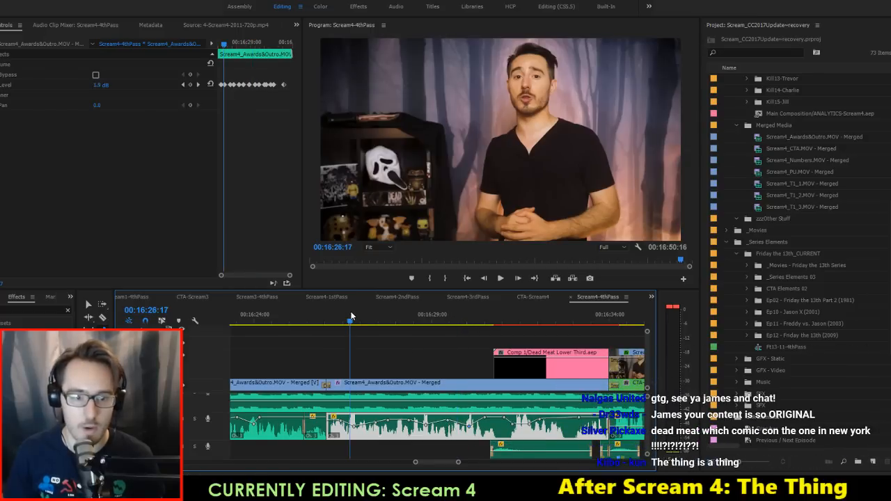
# Step: Play the adjusted narration from 00:16:26:17 to 00:16:33:05 and return to 00:16:30:09
pyautogui.press('space')
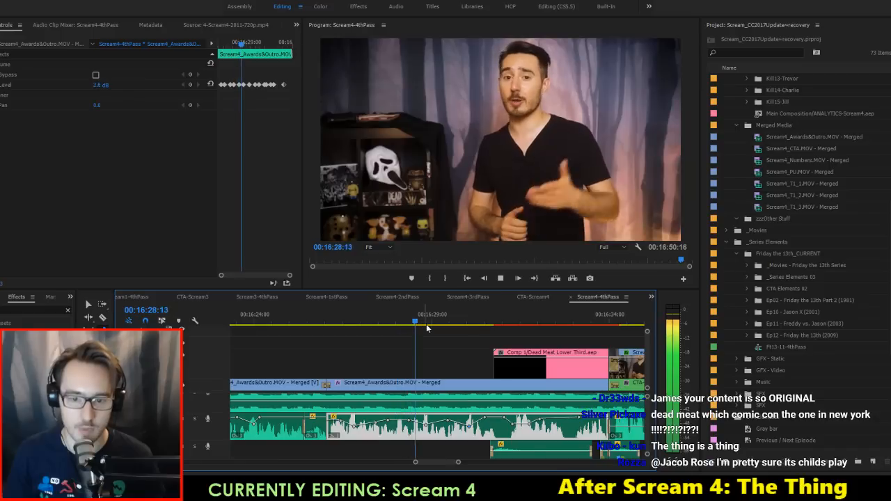
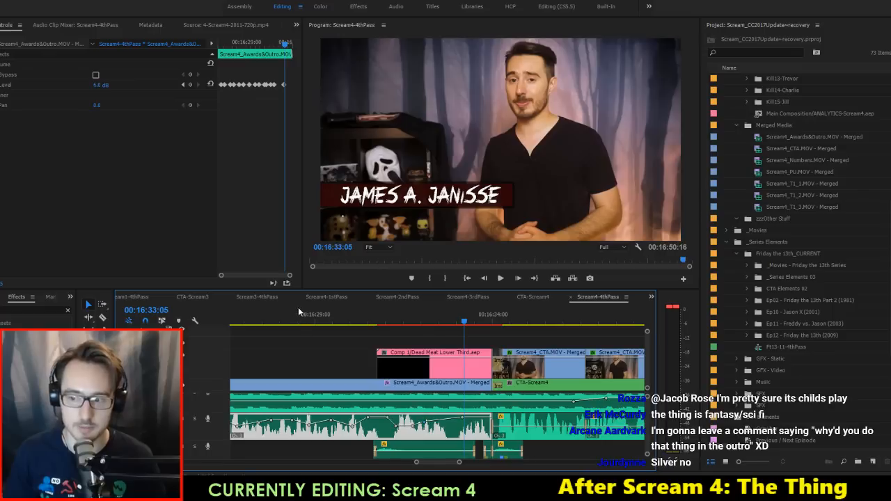
pyautogui.click(350, 319)
pyautogui.moveTo(354, 312); pyautogui.dragTo(366, 308)
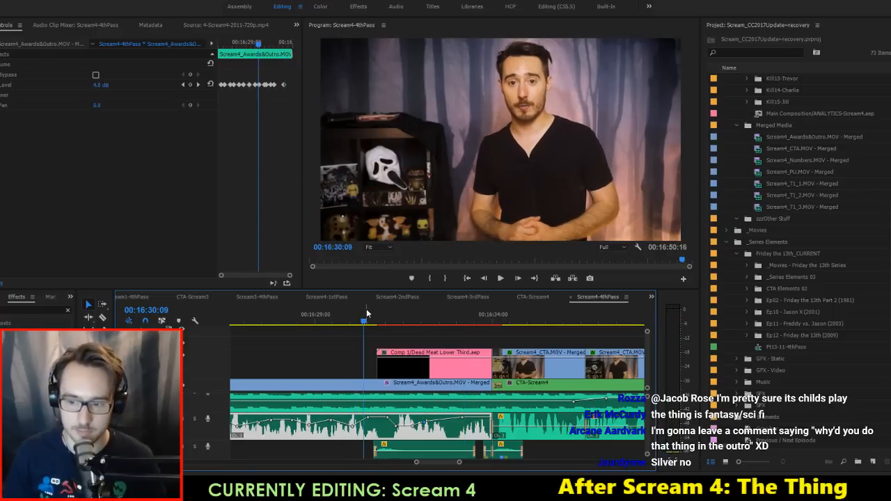
# Step: Play the narration repeatedly from about 00:16:30:09 through the lower third and into the CTA section to check its levels
pyautogui.press('space')
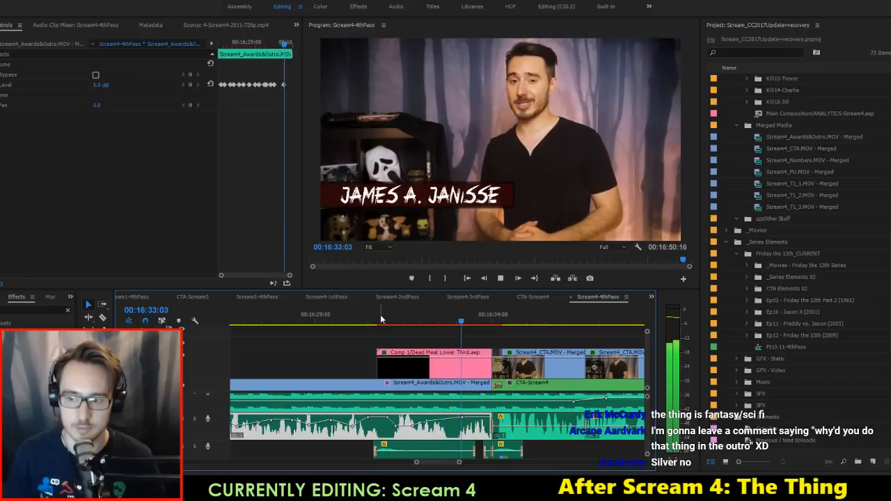
pyautogui.press('space')
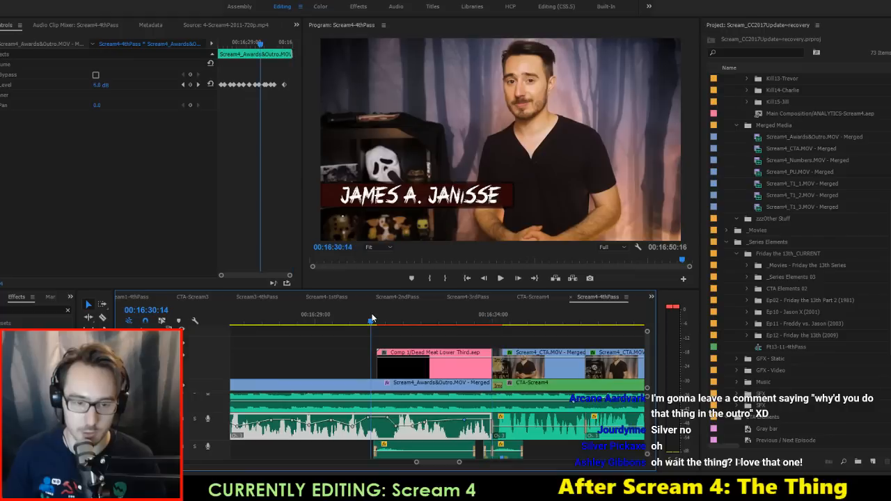
pyautogui.press('space')
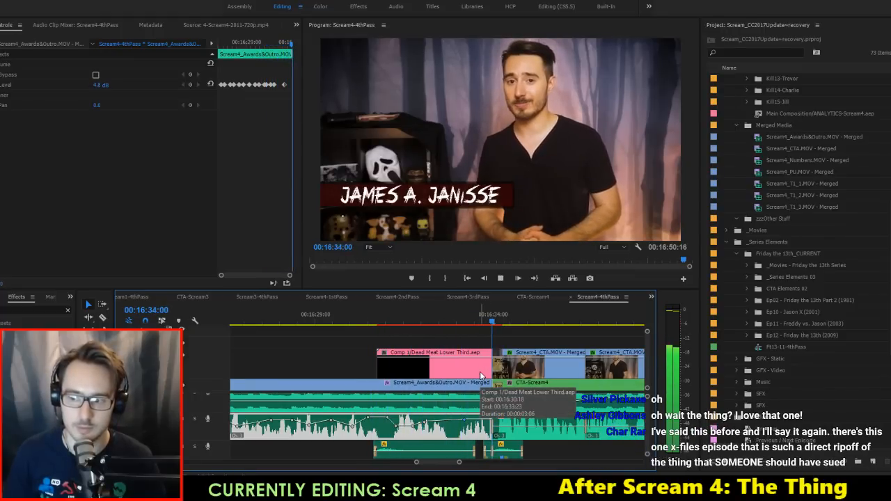
pyautogui.press('space')
# Step: Lower the audio gain of all the CTA narration clips together with a negative gain adjustment
pyautogui.scroll(-3, 550, 424)
pyautogui.scroll(-4, 553, 427)
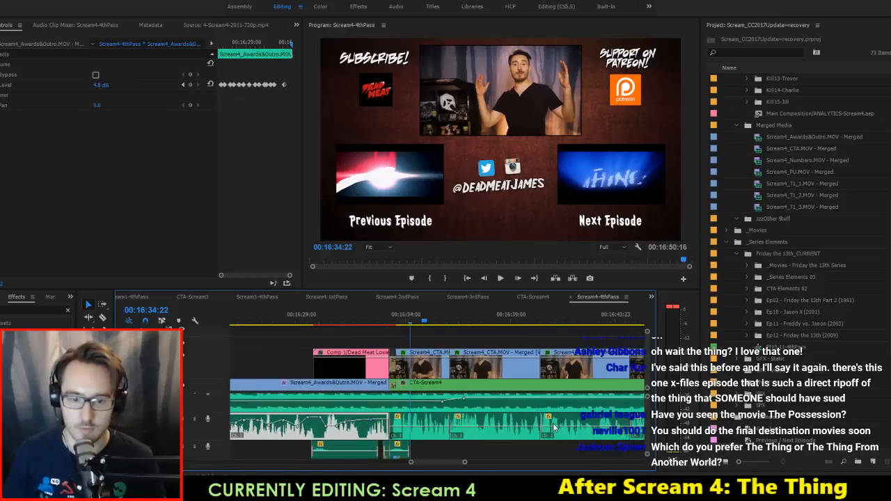
pyautogui.scroll(-2, 553, 427)
pyautogui.click(573, 451)
pyautogui.scroll(-4, 566, 443)
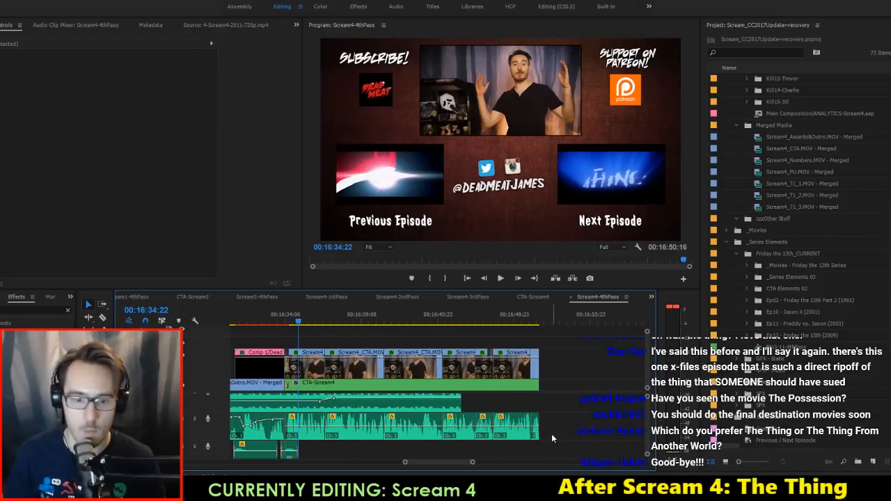
pyautogui.moveTo(477, 426); pyautogui.dragTo(309, 426)
pyautogui.press('g')
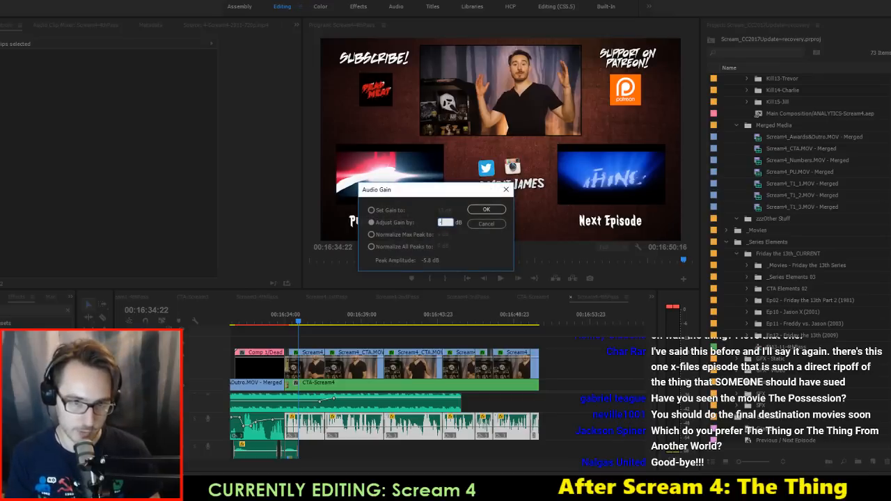
pyautogui.press('Return')
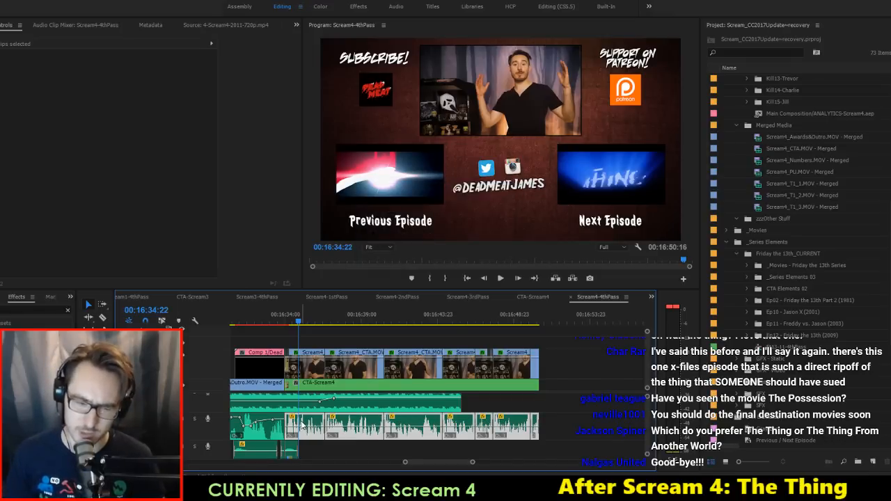
# Step: Play the transition into the CTA from 00:16:33:19 to 00:16:35:19 to check the narration's adjusted gain
pyautogui.scroll(2, 302, 425)
pyautogui.keyDown('alt'); pyautogui.scroll(5, 374, 390); pyautogui.keyUp('alt')
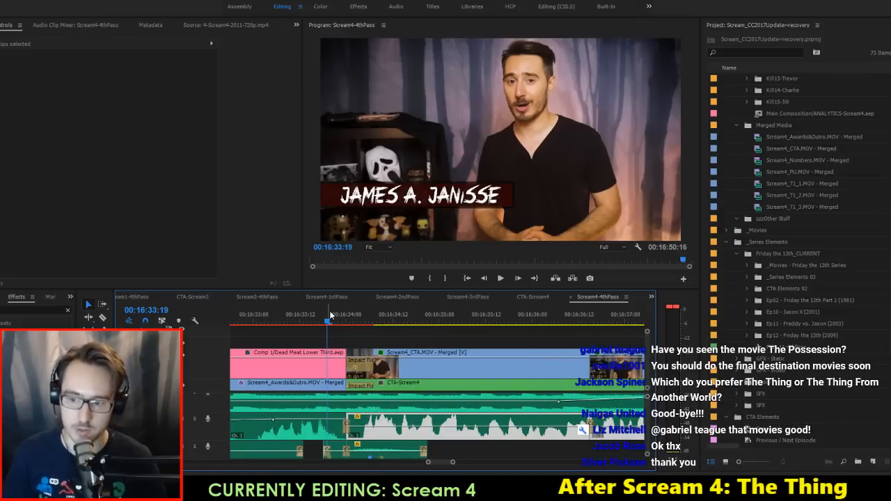
pyautogui.press('space')
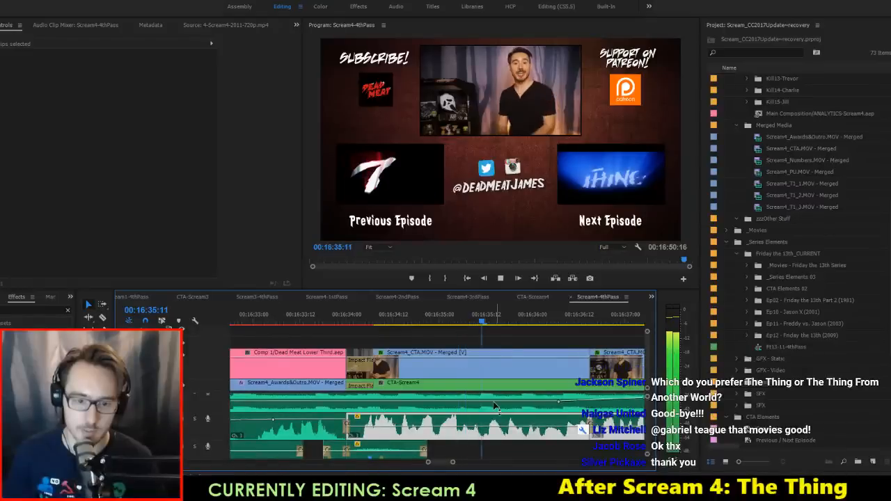
pyautogui.press('space')
# Step: Move the outro music's volume rise to about 00:16:33:10 and fit its extended tail to the end of the CTA clips
pyautogui.keyDown('alt'); pyautogui.scroll(-2, 473, 403); pyautogui.keyUp('alt')
pyautogui.keyDown('alt'); pyautogui.scroll(-2, 473, 406); pyautogui.keyUp('alt')
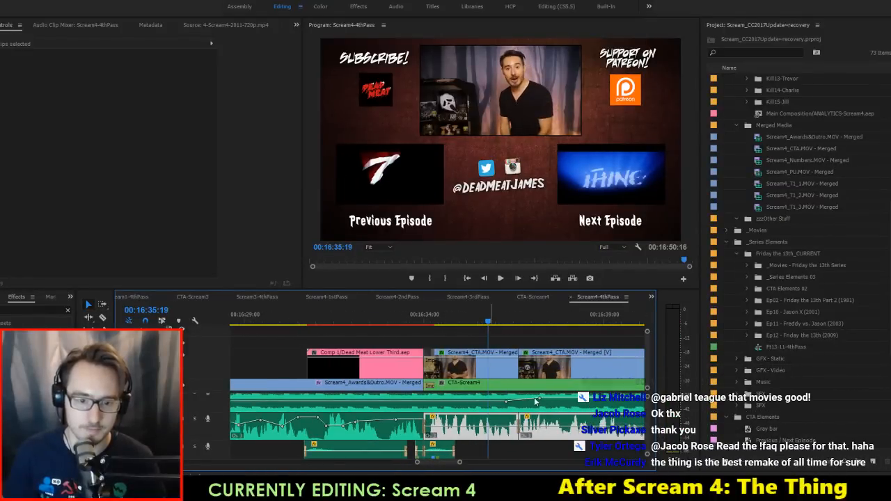
pyautogui.keyDown('alt'); pyautogui.scroll(-3, 536, 402); pyautogui.keyUp('alt')
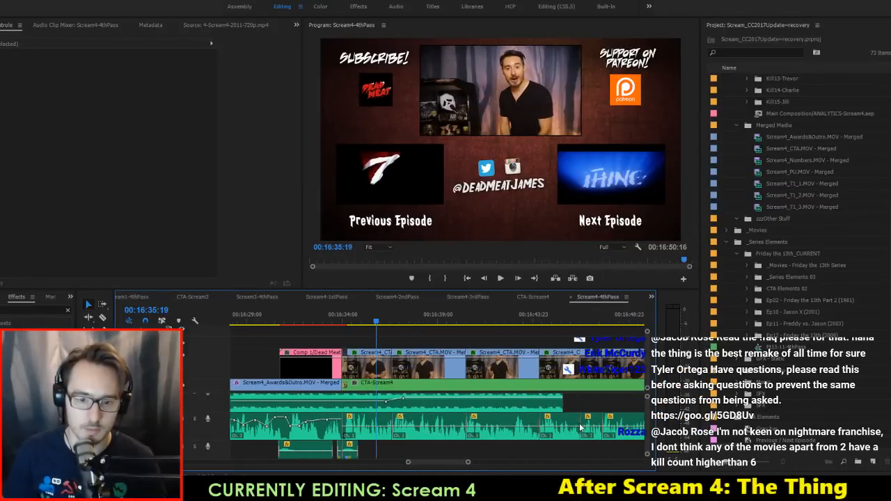
pyautogui.keyDown('alt'); pyautogui.scroll(-2, 570, 400); pyautogui.keyUp('alt')
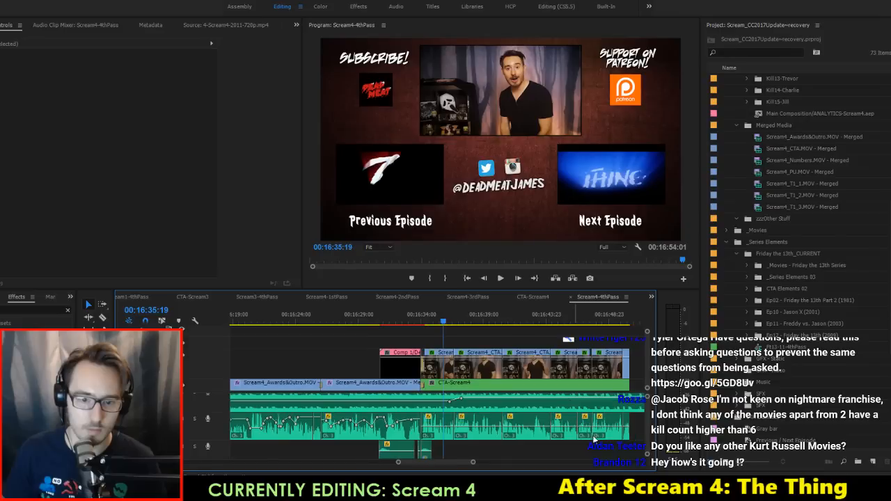
pyautogui.scroll(-2, 540, 450)
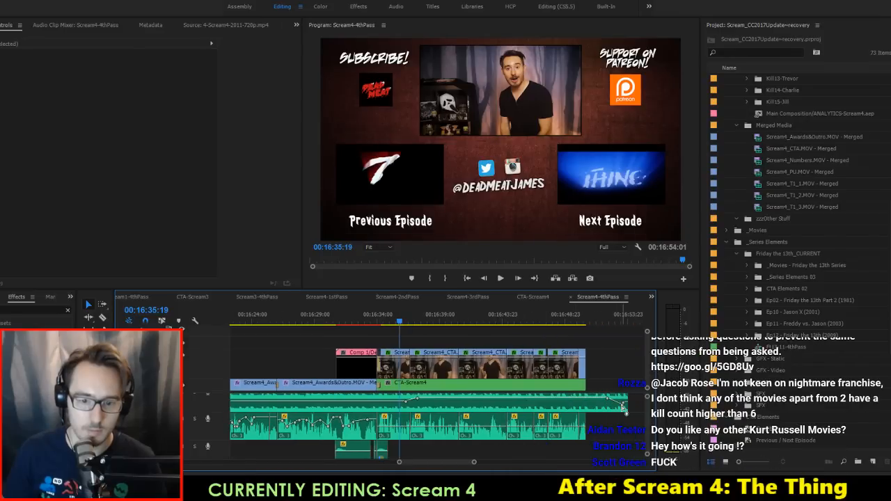
pyautogui.click(607, 404)
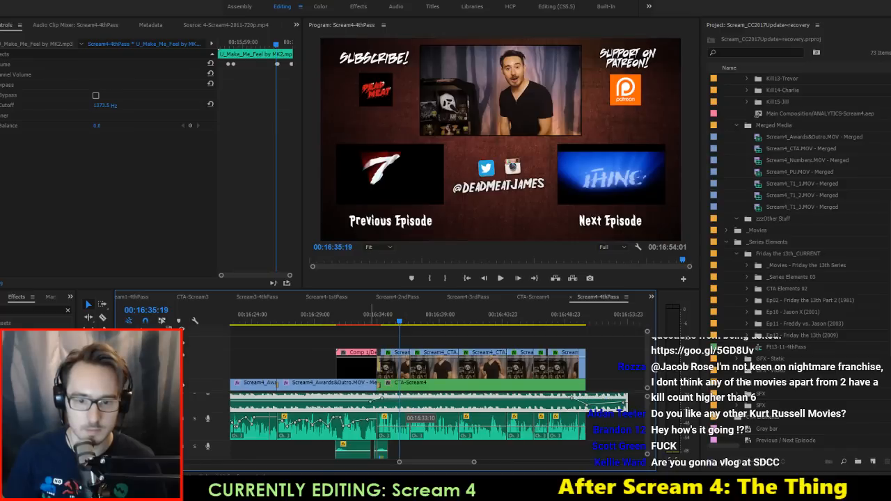
pyautogui.moveTo(627, 408); pyautogui.dragTo(589, 411)
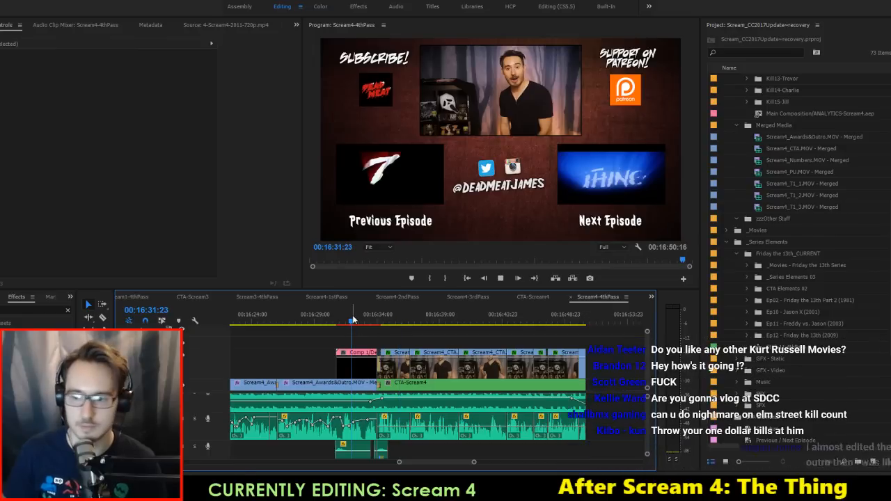
# Step: Play the outro from about 00:16:31:23 into the CTA section to check the music against the narration
pyautogui.press('space')
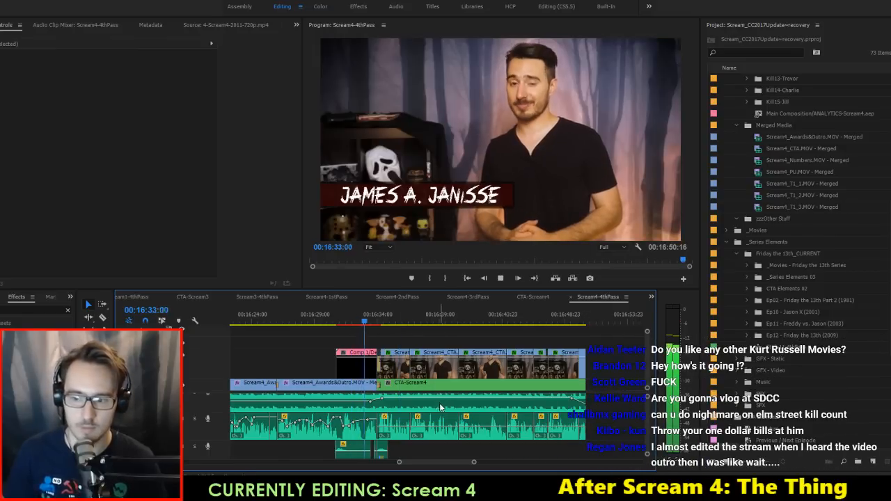
pyautogui.scroll(3, 438, 404)
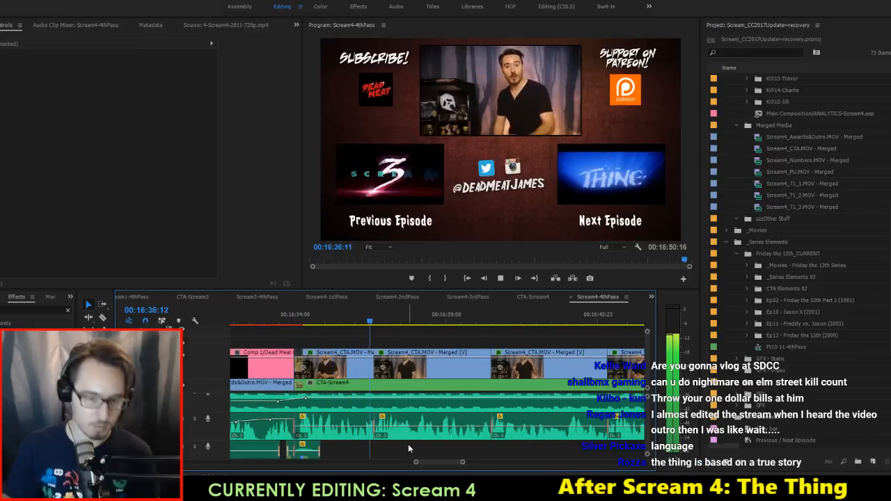
# Step: Keyframe the first Scream4_CTA clip's voice volume up to about 5.9 dB, and replay the clip to check it
pyautogui.press('space')
pyautogui.click(328, 429)
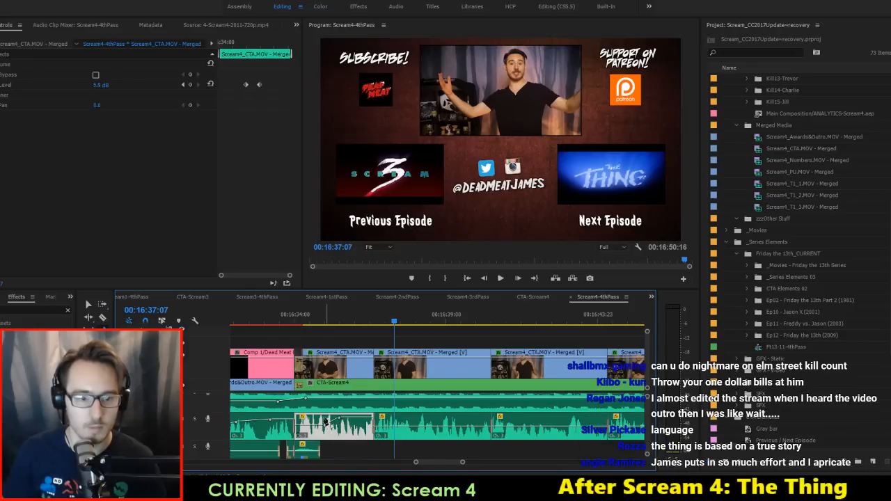
pyautogui.click(282, 321)
pyautogui.press('space')
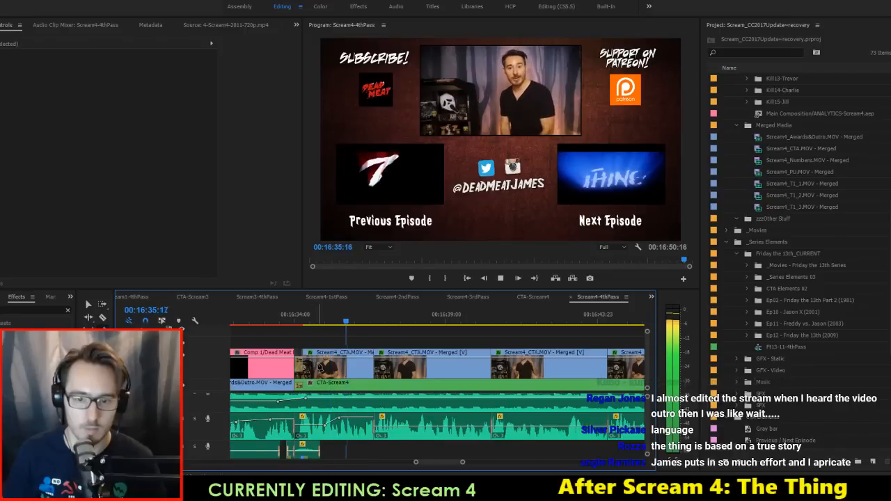
# Step: Keyframe the second Scream4_CTA clip's voice volume to 4.2 dB near its start, and save the project
pyautogui.click(394, 433)
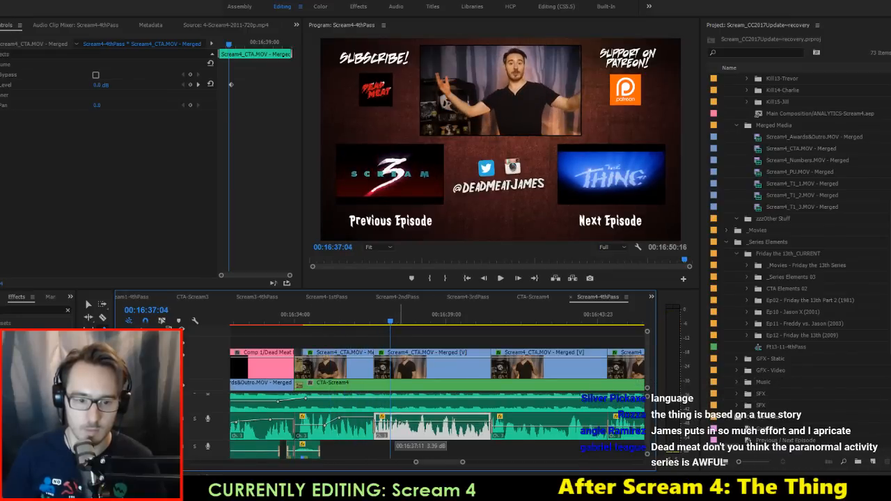
pyautogui.press('space')
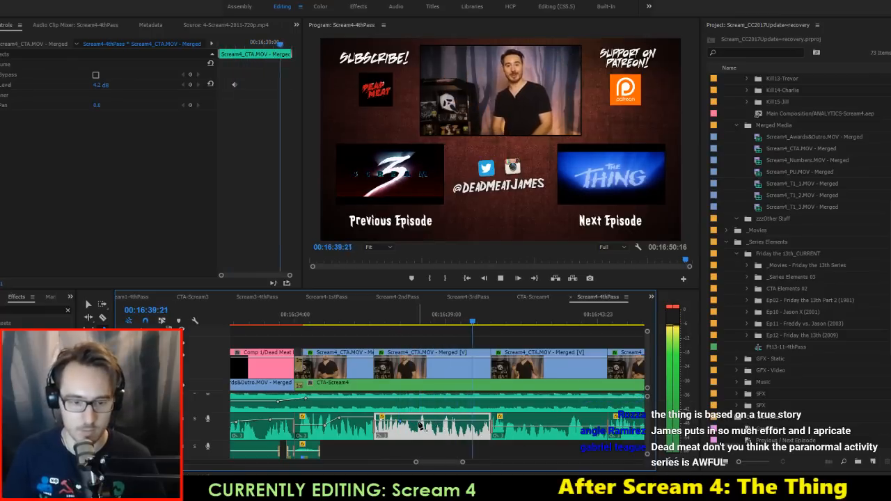
pyautogui.press('space')
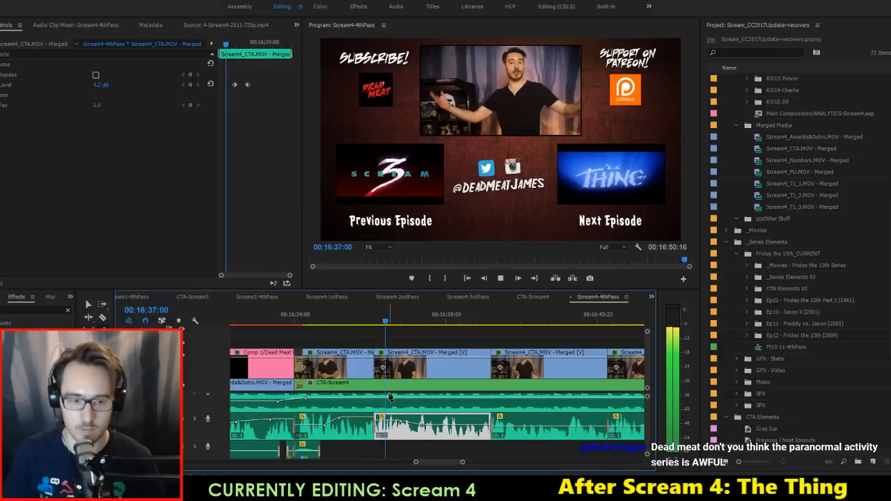
pyautogui.press('space')
pyautogui.hotkey('ctrl', 's')
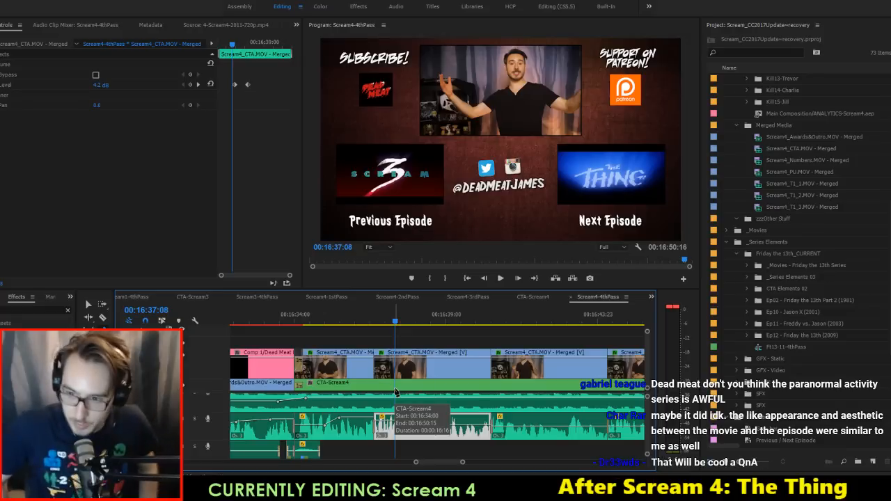
# Step: Add volume keyframes in the latter part of the second Scream4_CTA clip, raising its voice to 5.2 dB
pyautogui.press('space')
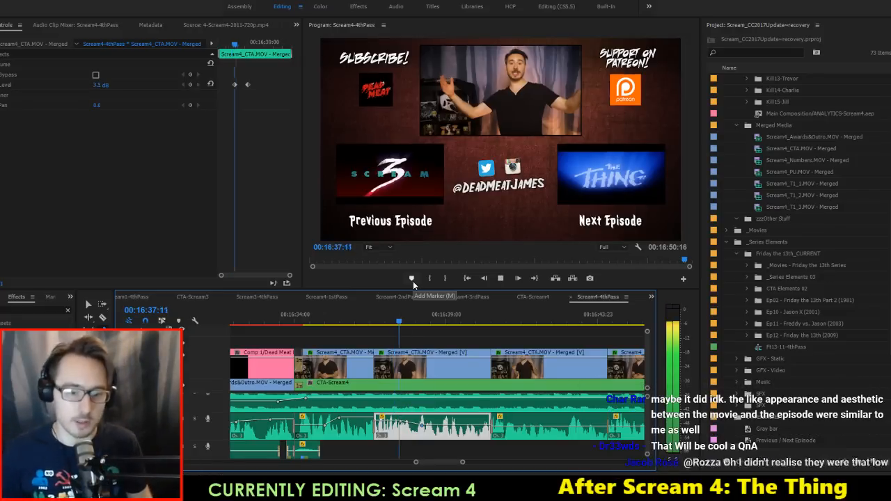
pyautogui.press('space')
pyautogui.click(452, 425)
pyautogui.moveTo(460, 425); pyautogui.dragTo(467, 422)
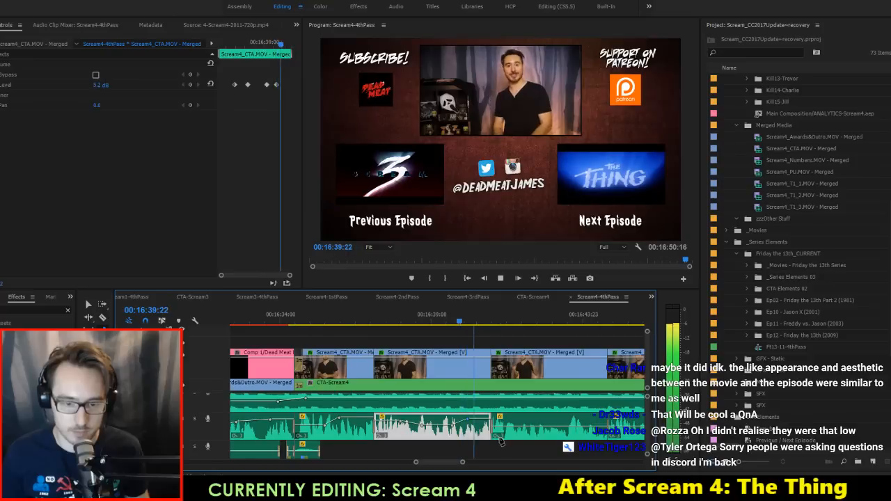
pyautogui.press('space')
# Step: Keyframe the third Scream4_CTA clip's voice to rise from about 2 dB to 5.7 dB at its start, and play it back
pyautogui.click(440, 423)
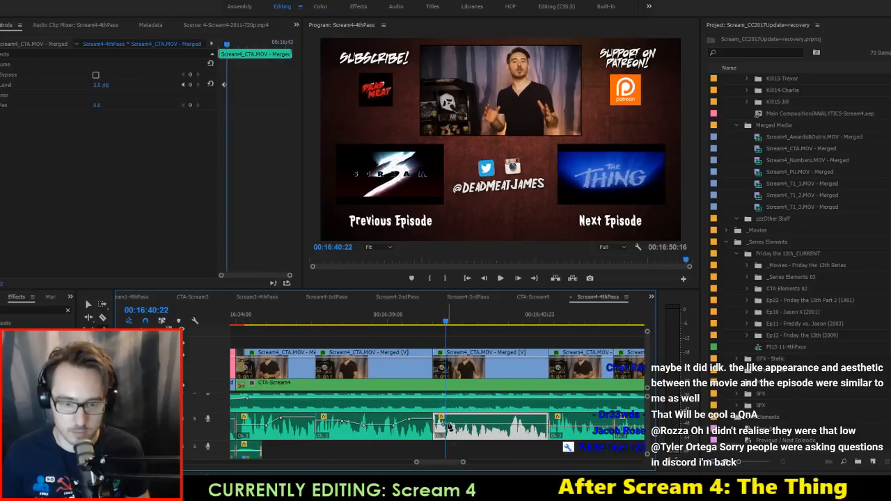
pyautogui.press('space')
pyautogui.press('space')
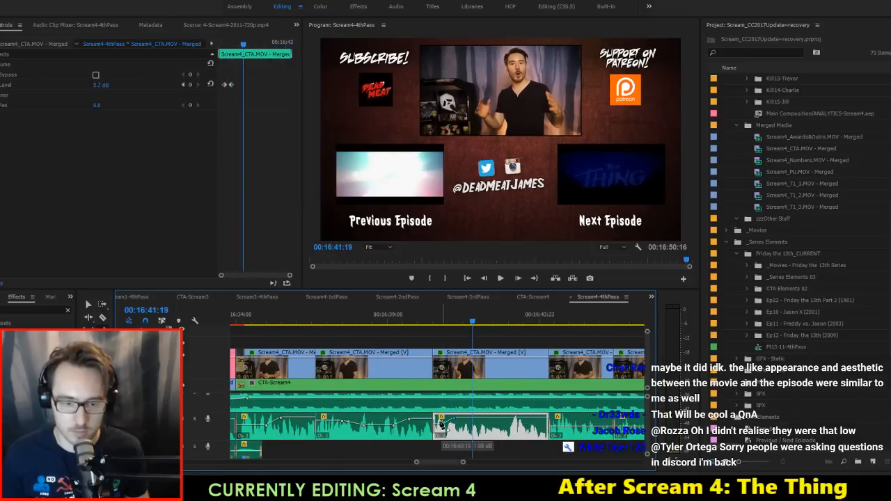
pyautogui.click(422, 322)
pyautogui.press('space')
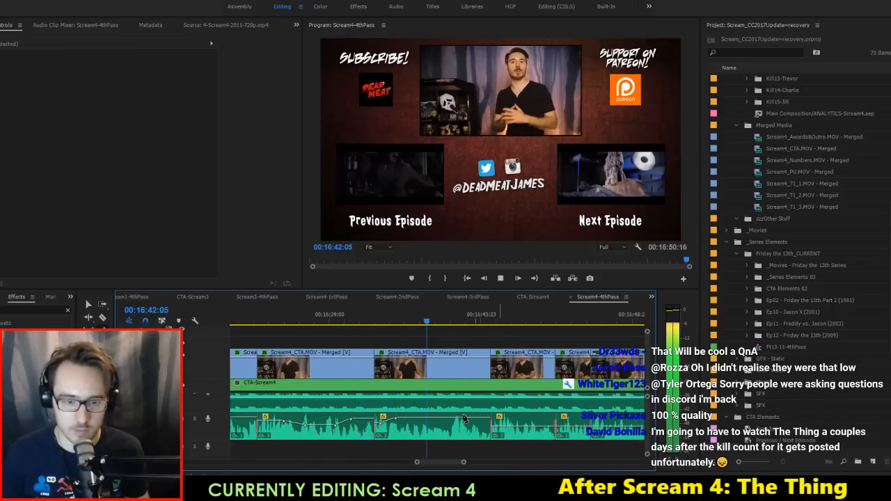
pyautogui.press('space')
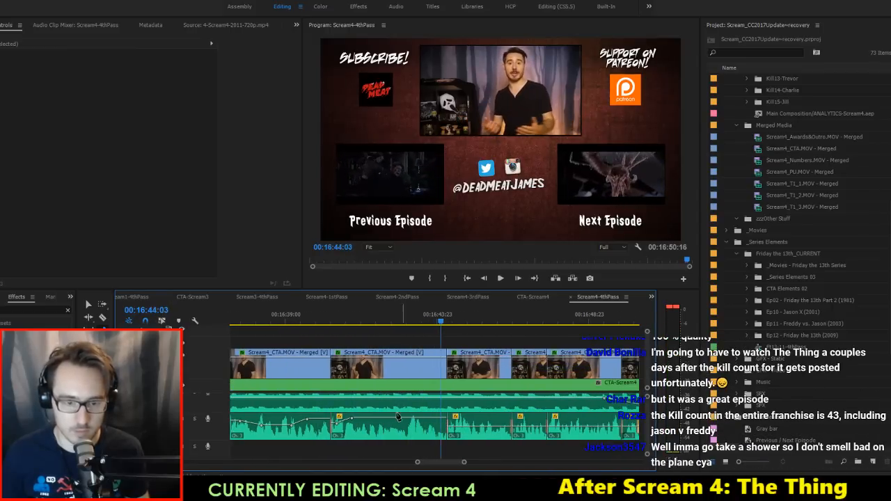
# Step: Add volume keyframes that dip the loud peak late in the third Scream4_CTA clip, and play that passage
pyautogui.click(401, 420)
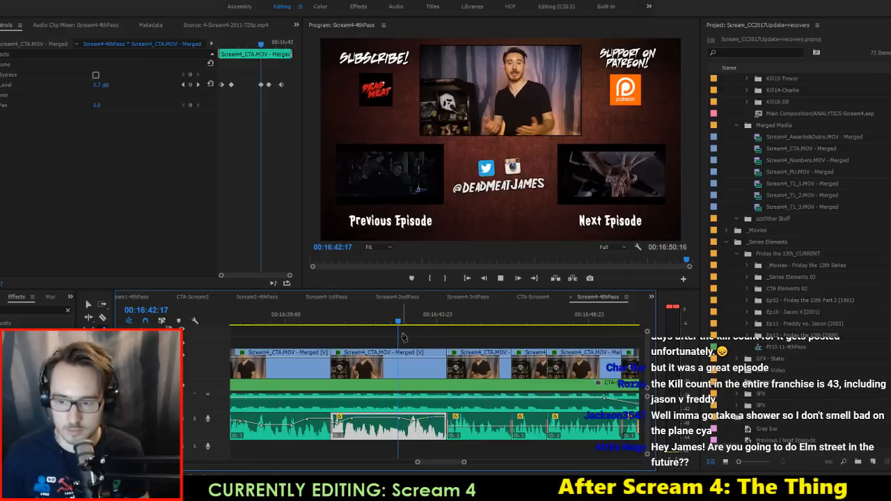
pyautogui.press('space')
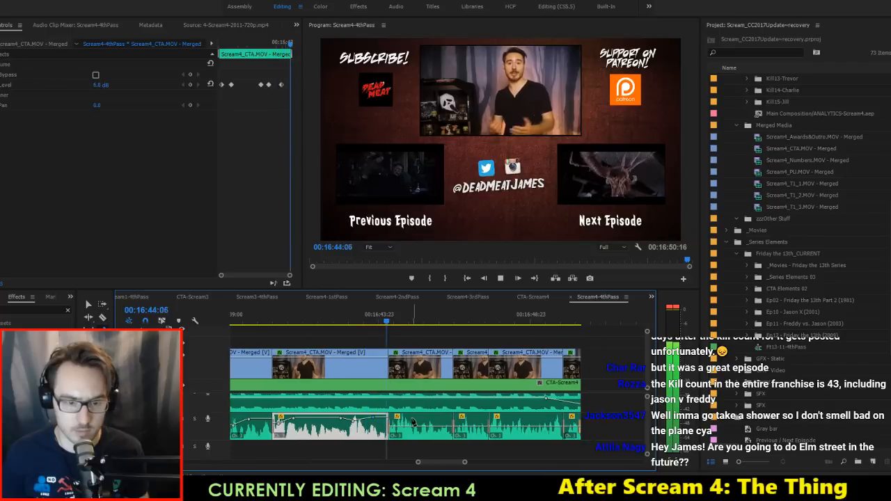
pyautogui.press('space')
# Step: Keyframe the fourth Scream4_CTA clip's voice to rise after its opening, shift the first keyframe later, and replay it
pyautogui.click(402, 432)
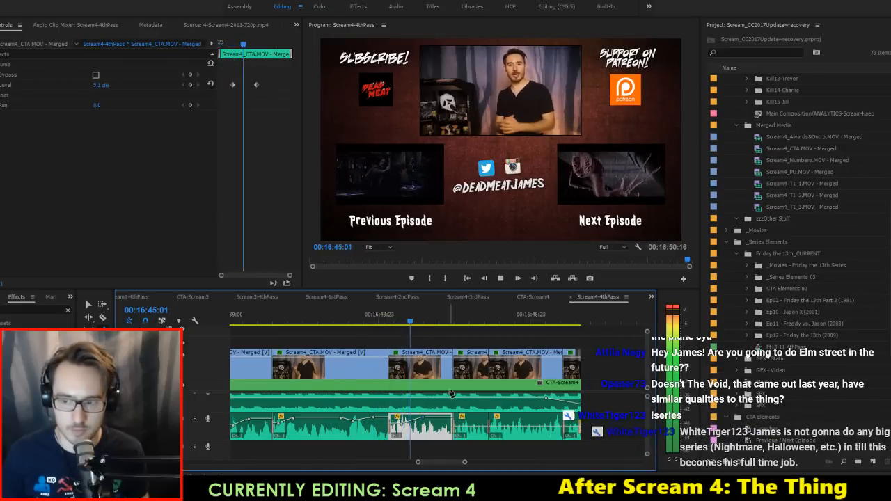
pyautogui.press('space')
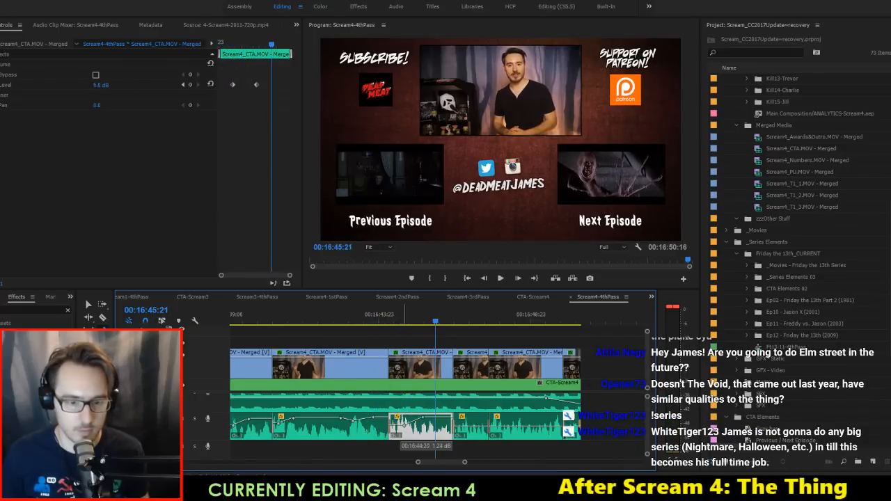
pyautogui.moveTo(405, 424); pyautogui.dragTo(409, 427)
pyautogui.click(376, 318)
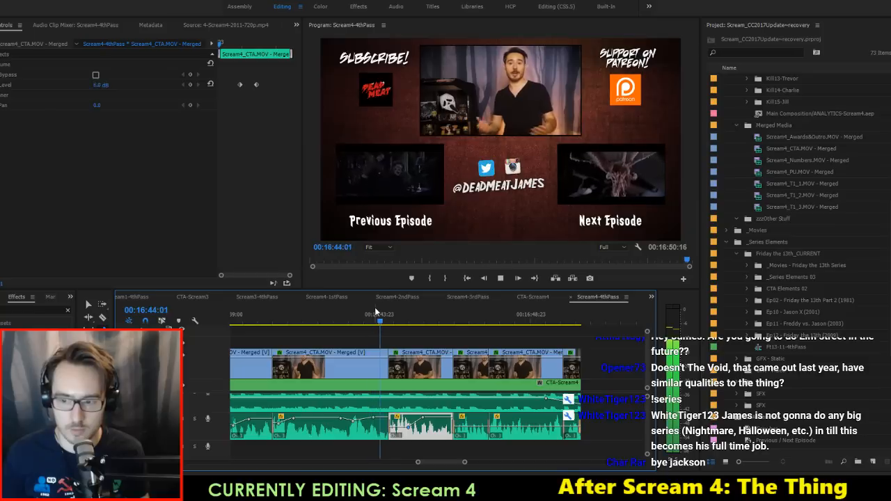
pyautogui.press('space')
pyautogui.scroll(-2, 418, 401)
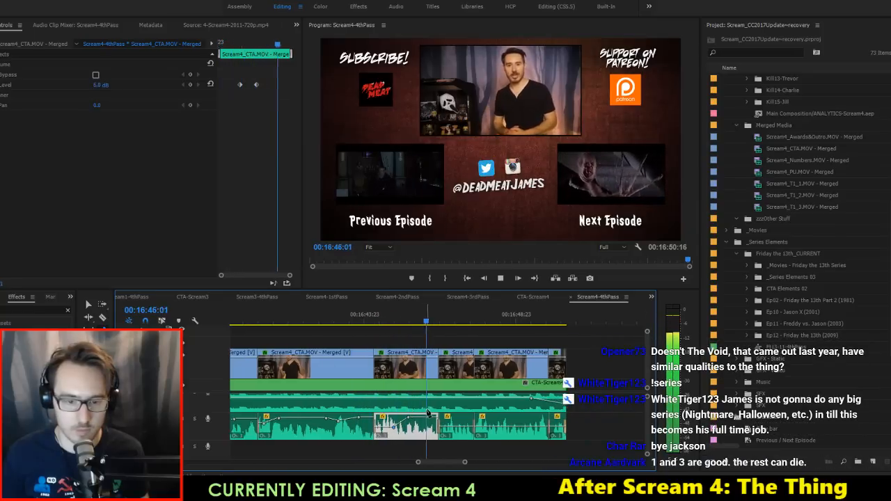
pyautogui.press('space')
# Step: Raise the voice volume with keyframes on the fifth and sixth Scream4_CTA clips, taking the sixth up to 5.3 dB
pyautogui.click(421, 426)
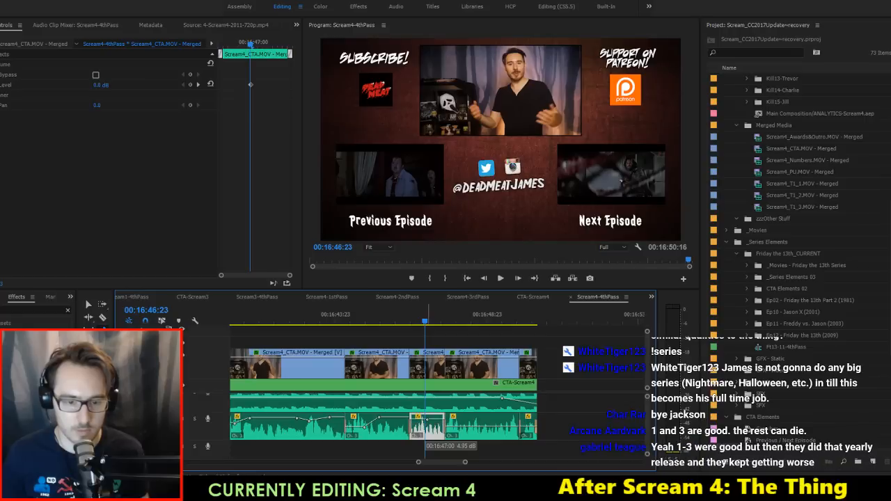
pyautogui.press('space')
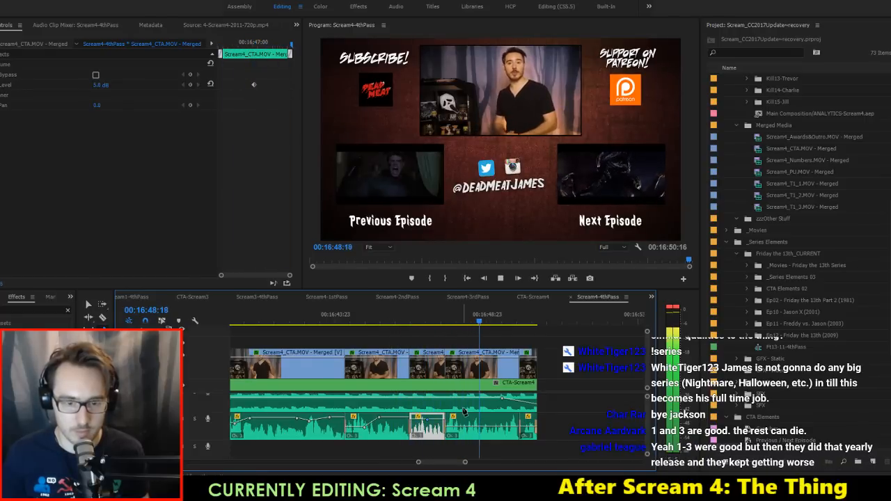
pyautogui.press('space')
pyautogui.click(452, 427)
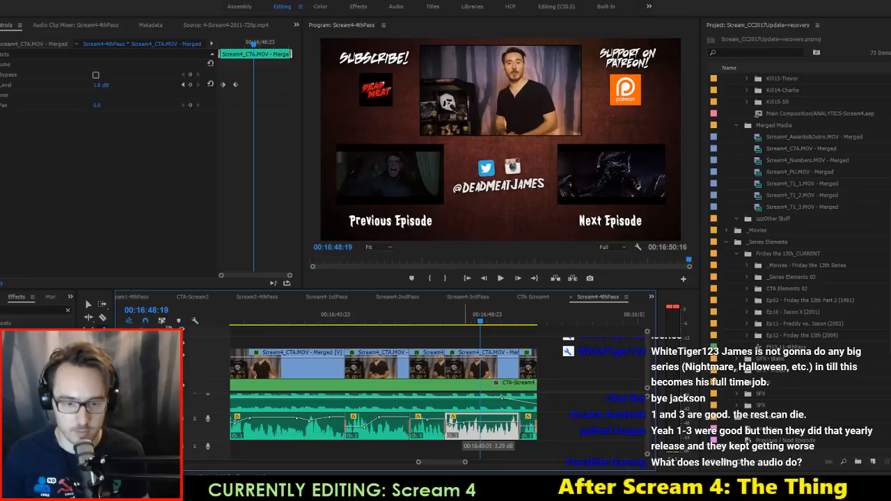
pyautogui.moveTo(485, 425); pyautogui.dragTo(488, 418)
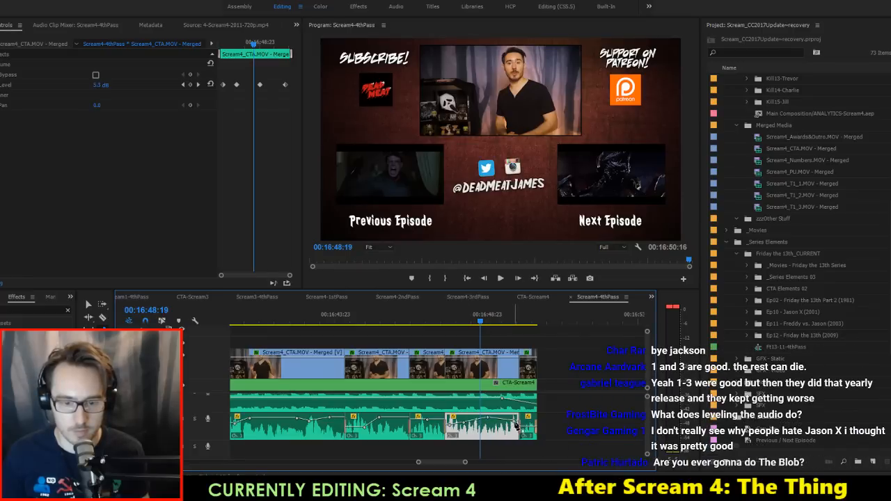
# Step: Set a volume keyframe of 4.2 dB on the last Scream4_CTA voice clip and save the project
pyautogui.click(528, 425)
pyautogui.hotkey('ctrl', 's')
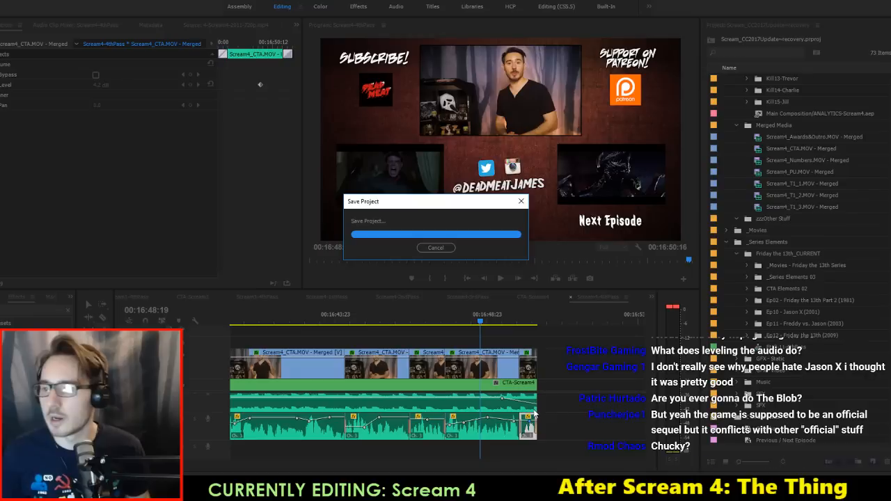
pyautogui.scroll(1, 531, 406)
pyautogui.hotkey('ctrl', 's')
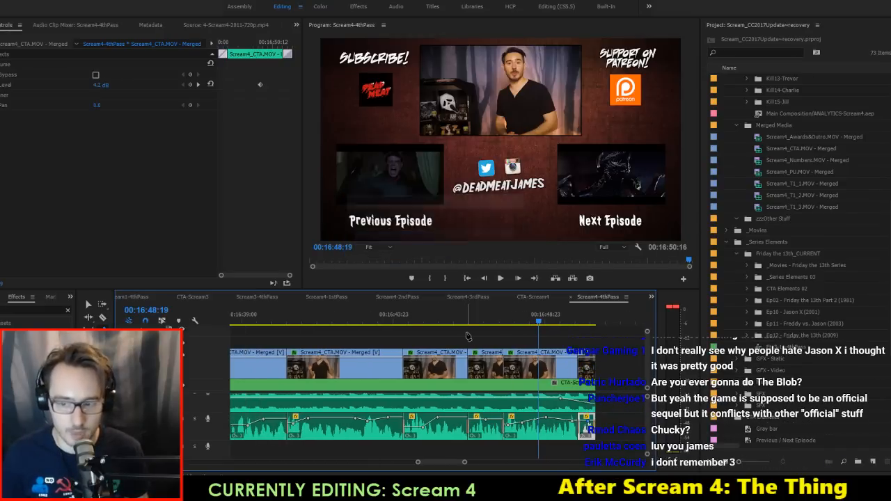
# Step: Play the outro from the fourth Scream4_CTA clip to the end of the sequence, and save the project
pyautogui.click(415, 318)
pyautogui.press('space')
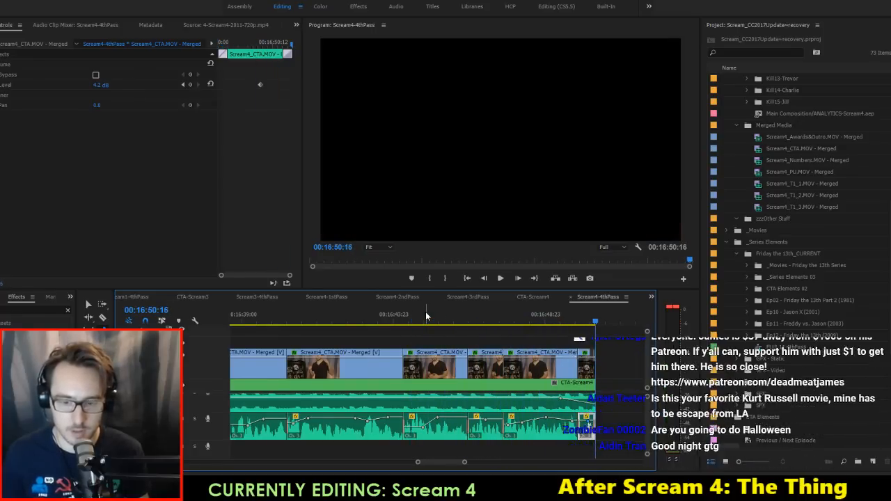
pyautogui.hotkey('ctrl', 's')
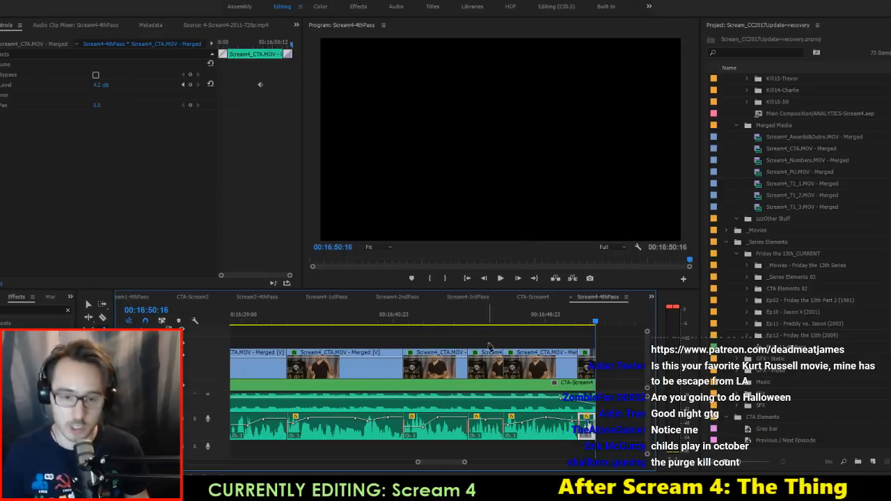
# Step: Return to the beginning of the Scream4-4thPass sequence and play its opening logo
pyautogui.scroll(-2, 491, 348)
pyautogui.scroll(-2, 496, 370)
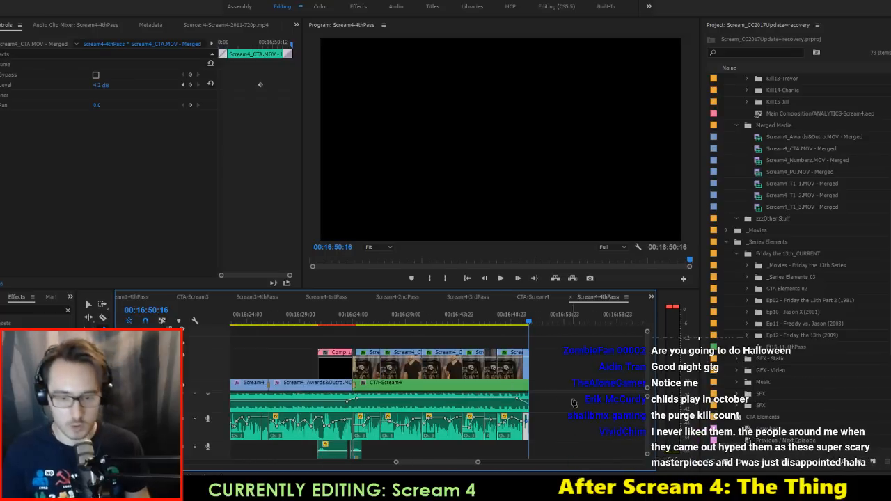
pyautogui.click(571, 402)
pyautogui.press('Home')
pyautogui.press('space')
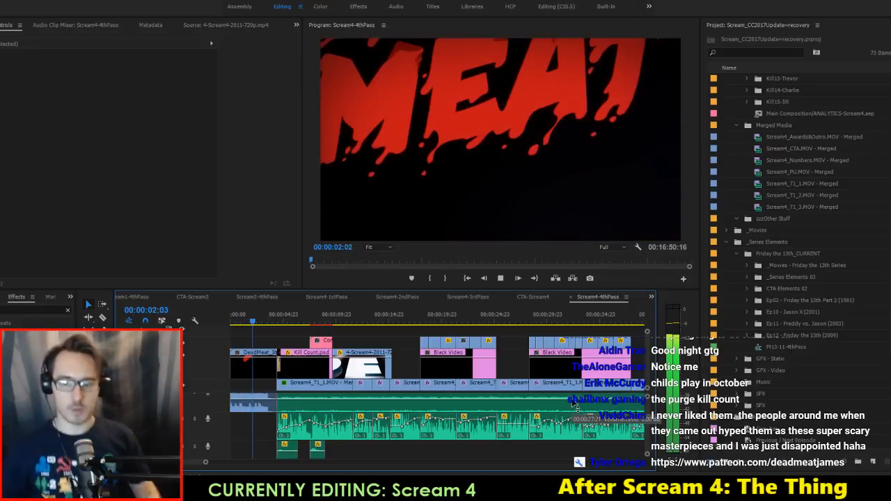
pyautogui.press('space')
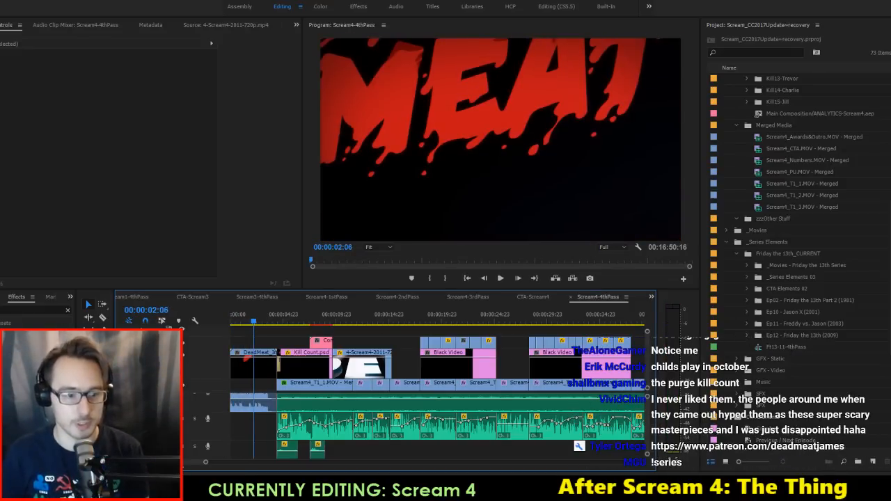
# Step: Move the playhead to the music ending near 00:01:50:05 and solo the music track above the voice track
pyautogui.scroll(-8, 192, 466)
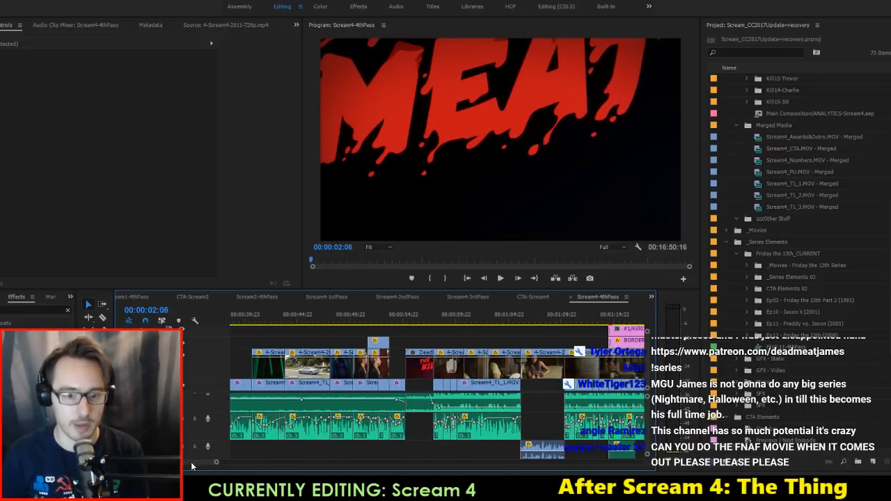
pyautogui.scroll(-8, 192, 466)
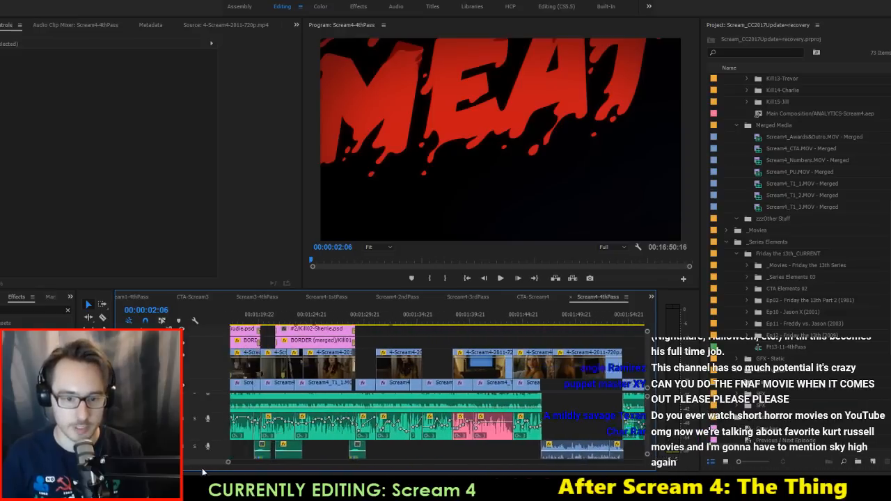
pyautogui.scroll(1, 202, 472)
pyautogui.moveTo(563, 315); pyautogui.dragTo(600, 327)
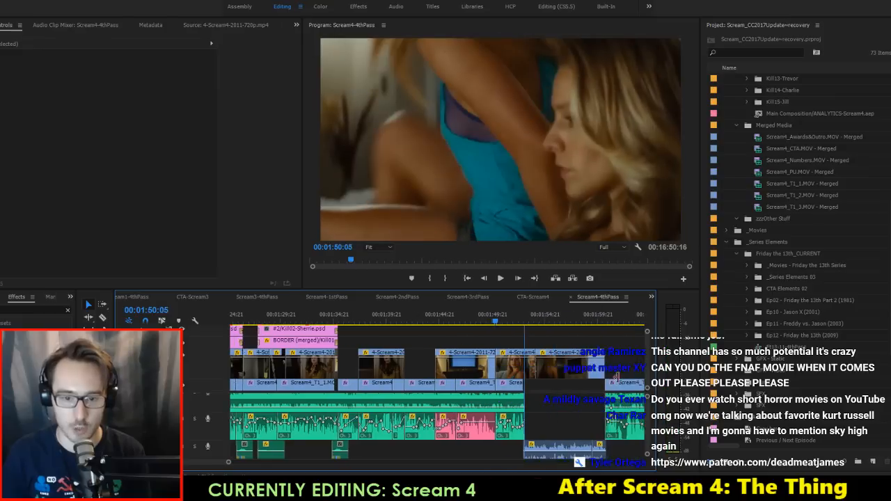
pyautogui.scroll(-5, 559, 431)
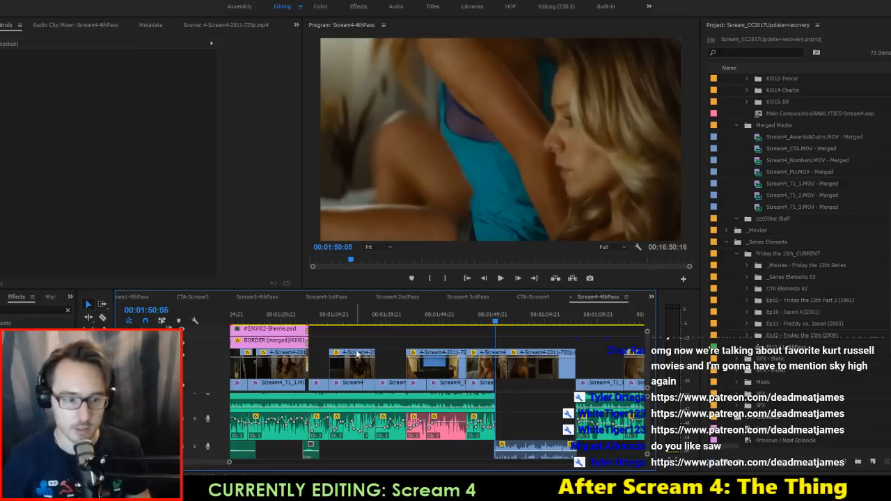
pyautogui.scroll(-1, 197, 403)
pyautogui.scroll(1, 303, 422)
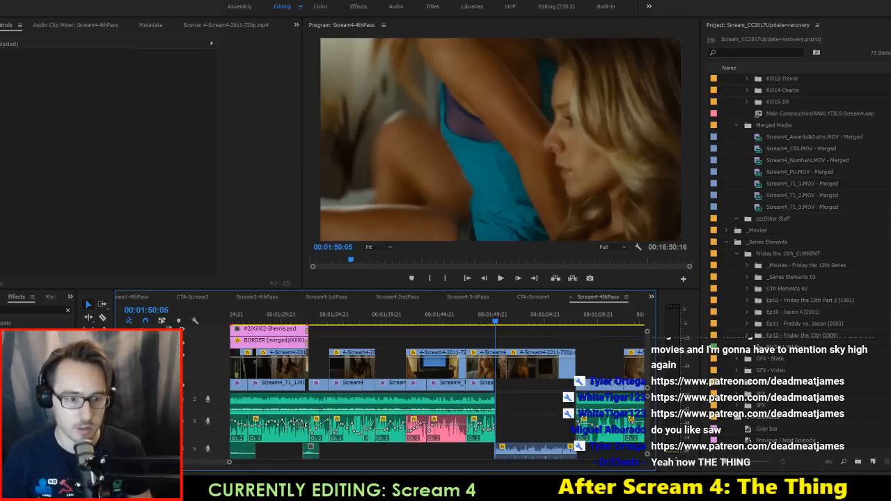
pyautogui.click(195, 399)
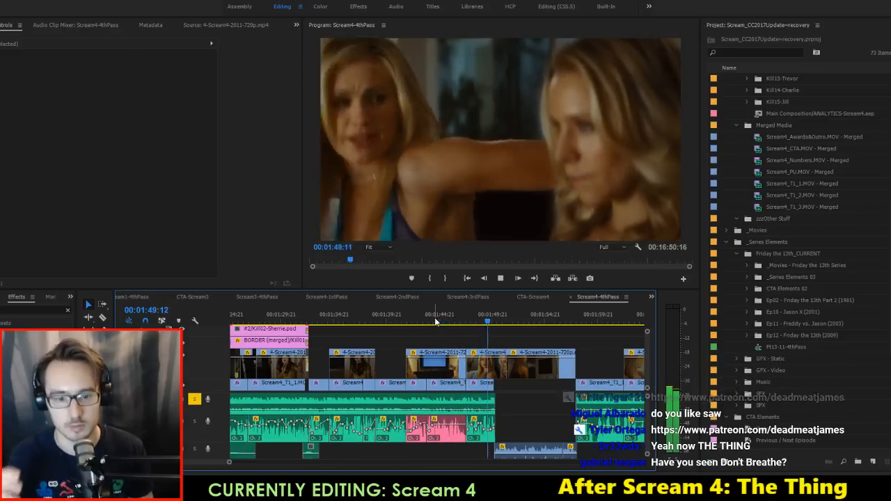
# Step: Slip the Slow_Shock music clip ending near 00:01:50:05 and replay its ending to check the beat
pyautogui.press('space')
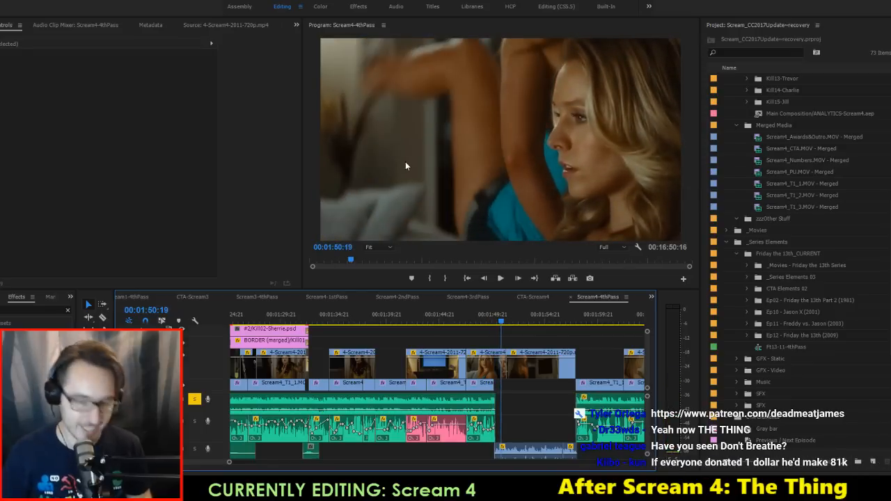
pyautogui.moveTo(480, 409); pyautogui.dragTo(485, 410)
pyautogui.press('space')
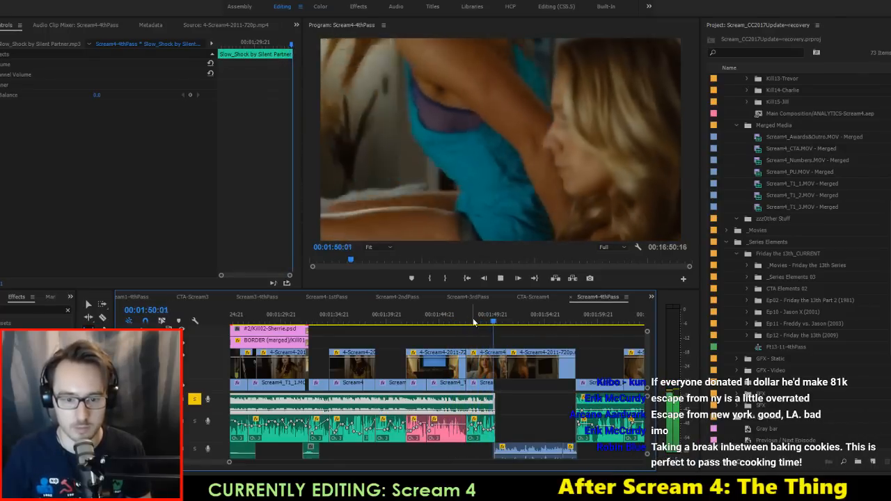
pyautogui.press('space')
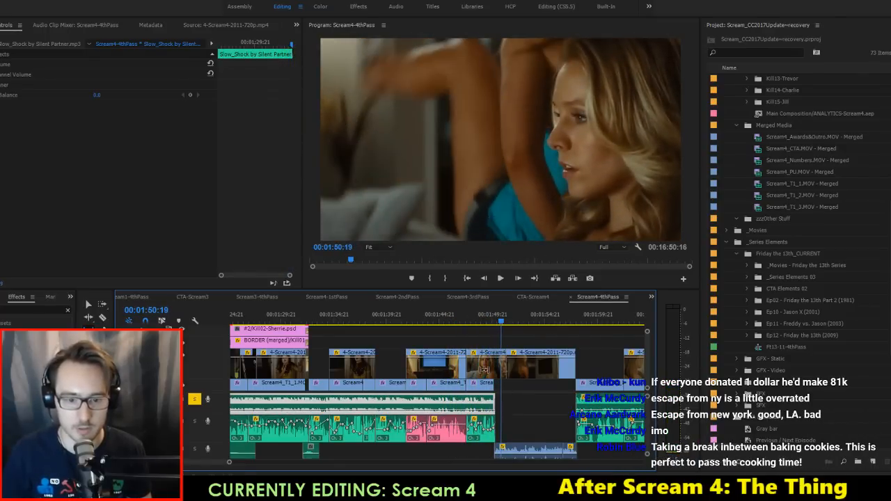
pyautogui.click(485, 320)
pyautogui.press('space')
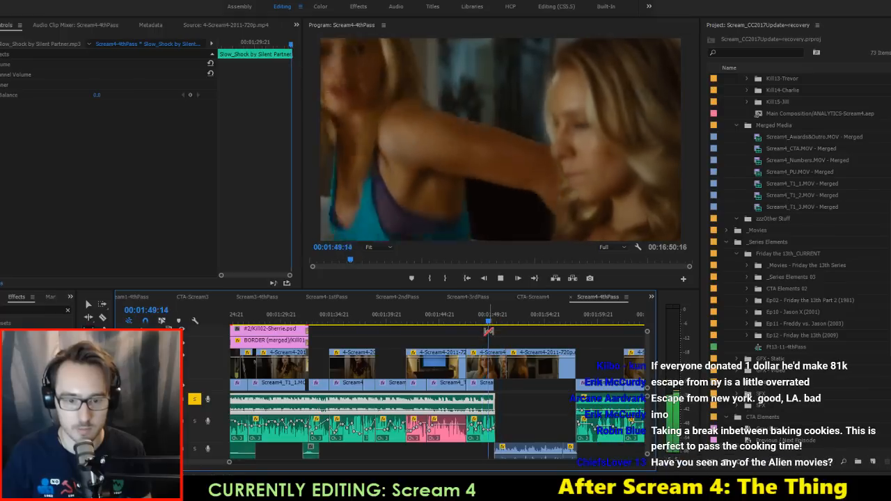
pyautogui.press('space')
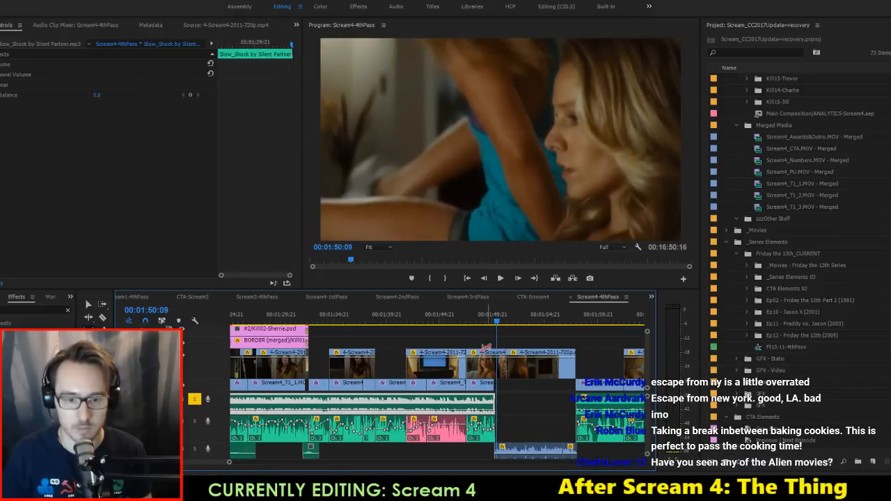
pyautogui.click(478, 315)
pyautogui.press('space')
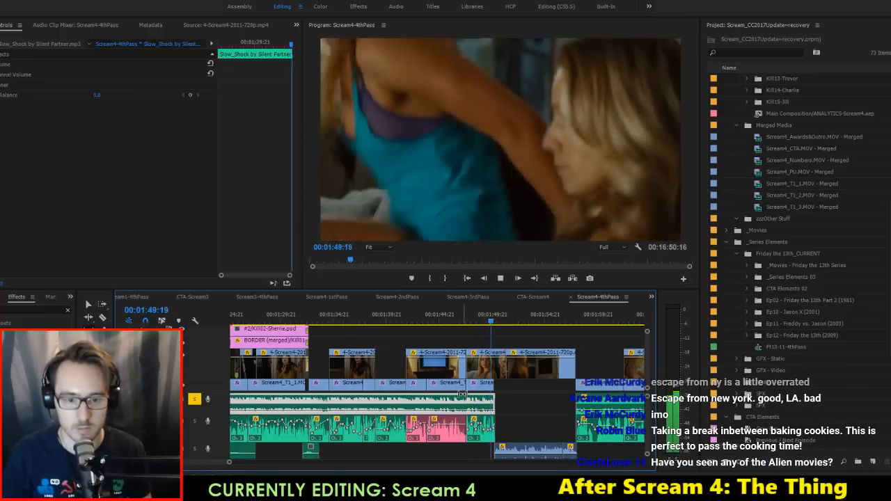
pyautogui.press('space')
# Step: Unsolo the music track and play the sequence from the start of that music clip near 00:01:10
pyautogui.scroll(10, 461, 394)
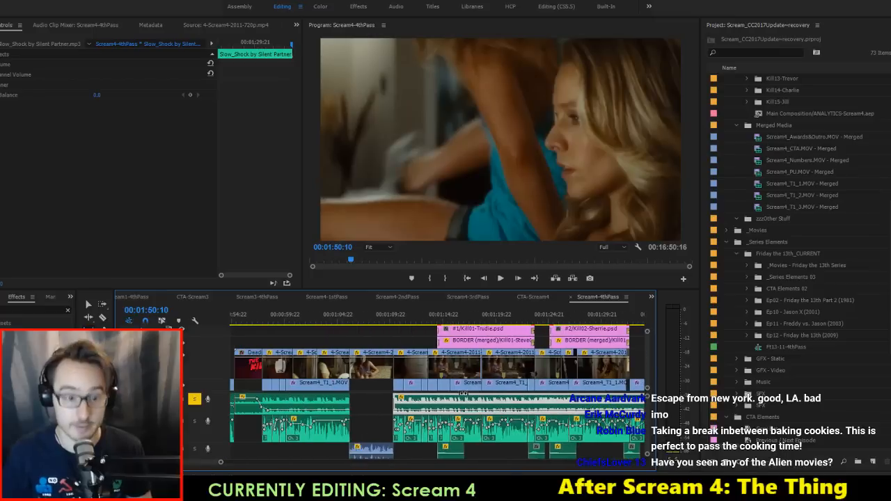
pyautogui.press('space')
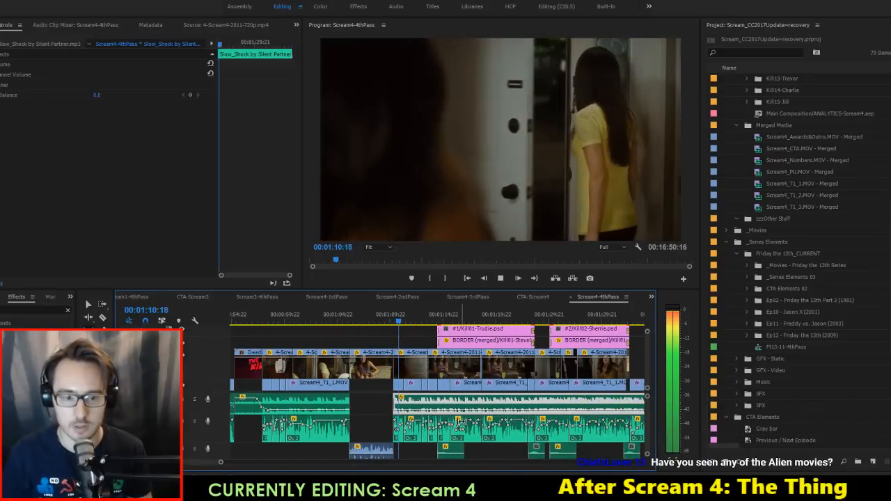
pyautogui.press('space')
# Step: Try removing the short music tail before 00:03:40 and moving the preceding Slow_Shock clip later to end at the voice cut
pyautogui.scroll(-3, 293, 445)
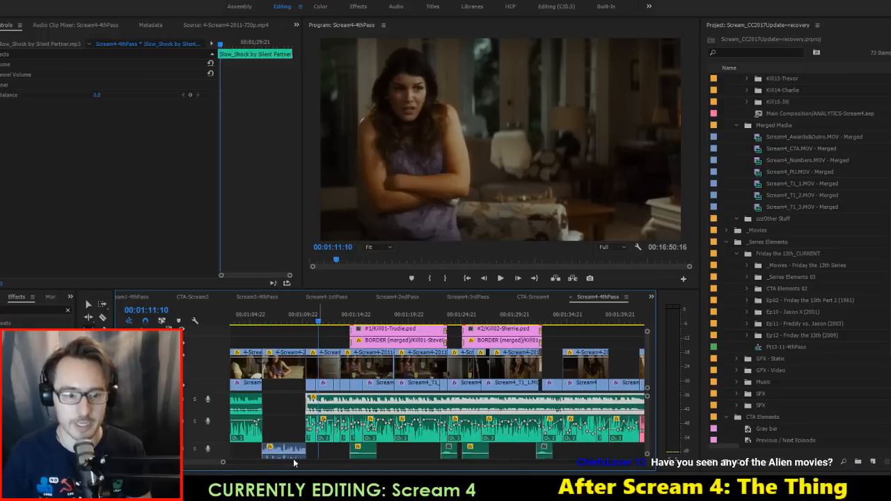
pyautogui.scroll(-10, 202, 466)
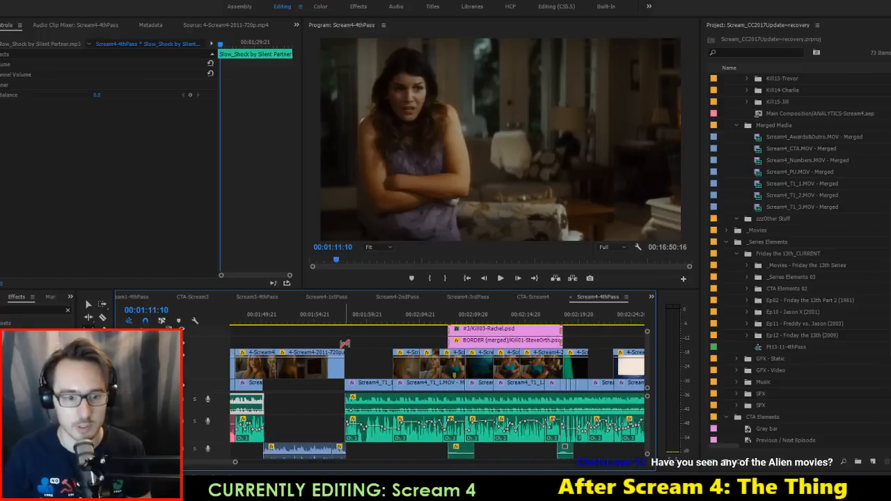
pyautogui.scroll(-20, 234, 465)
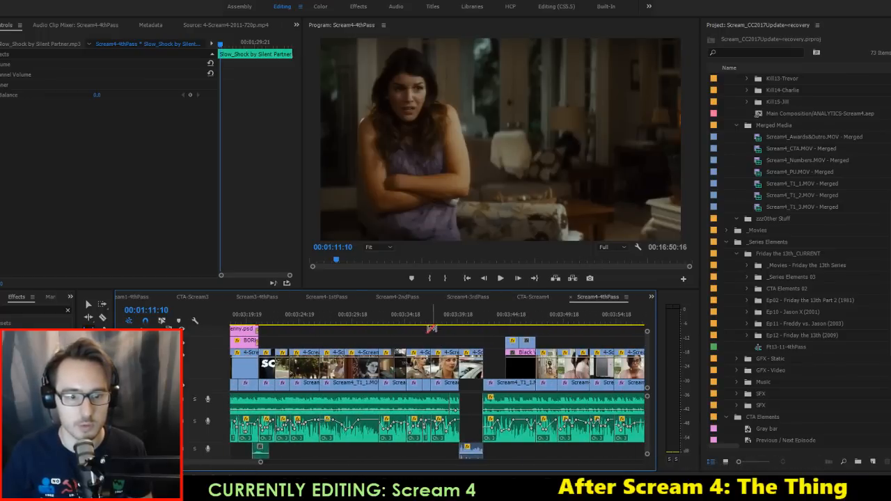
pyautogui.moveTo(441, 321); pyautogui.dragTo(439, 322)
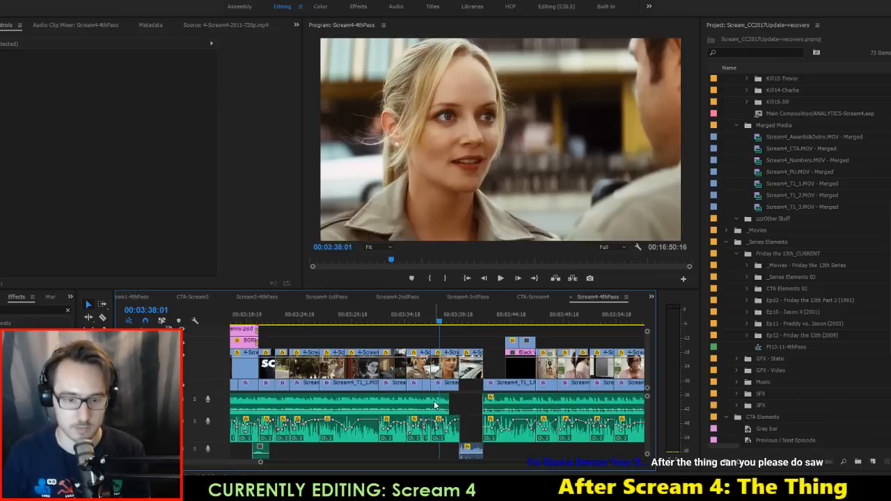
pyautogui.moveTo(434, 405)
pyautogui.mouseDown()
pyautogui.moveTo(446, 407)
pyautogui.moveTo(436, 405)
pyautogui.mouseUp()
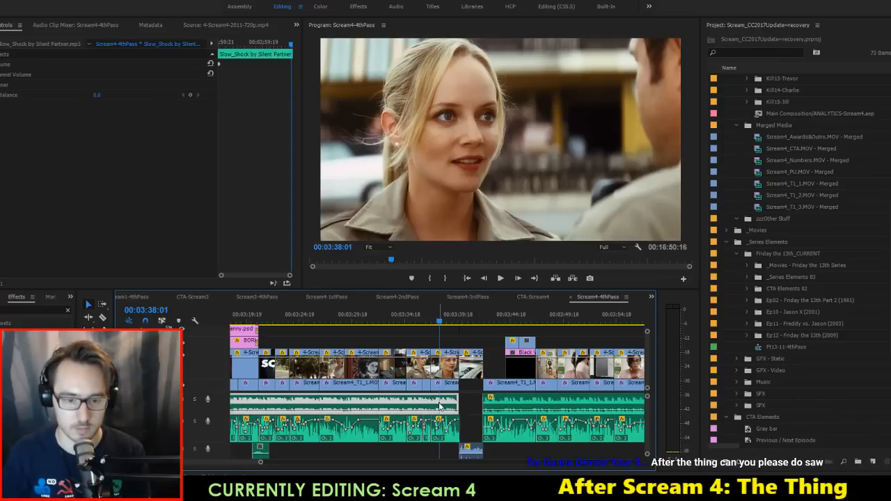
pyautogui.scroll(4, 456, 415)
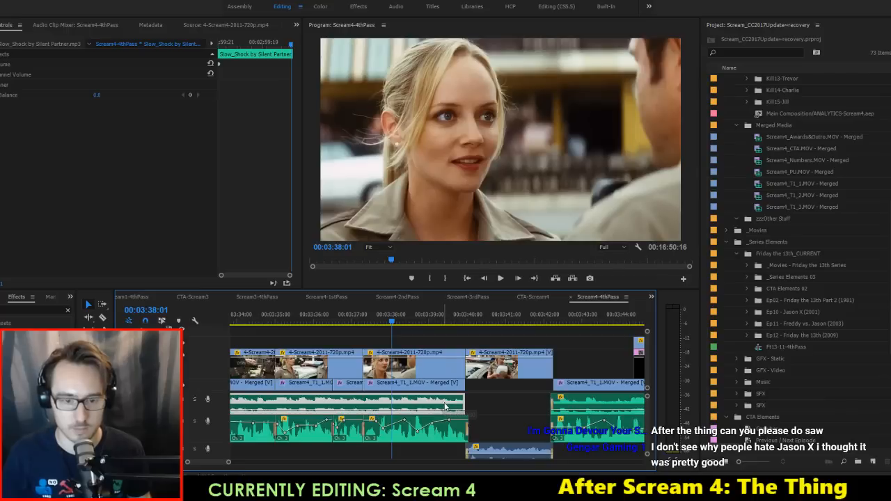
pyautogui.moveTo(443, 407); pyautogui.dragTo(444, 405)
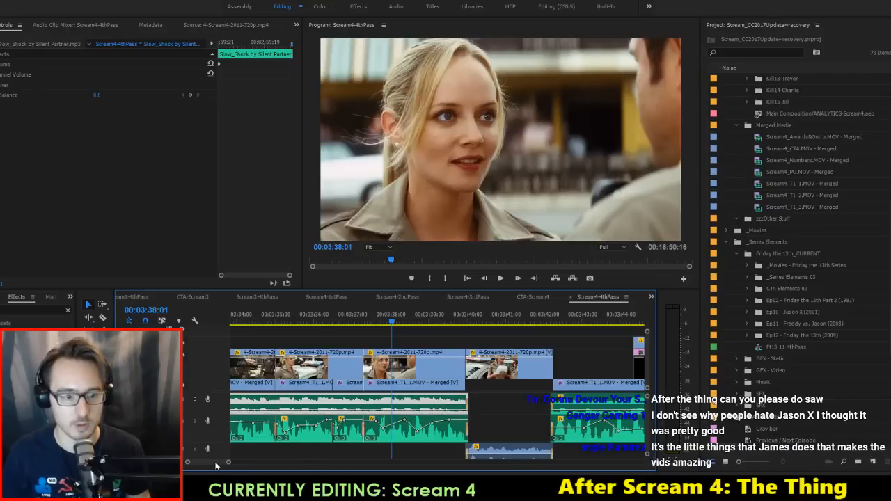
# Step: Undo the shift of the music clip and replay its start from 00:01:57:12
pyautogui.moveTo(216, 464); pyautogui.dragTo(184, 453)
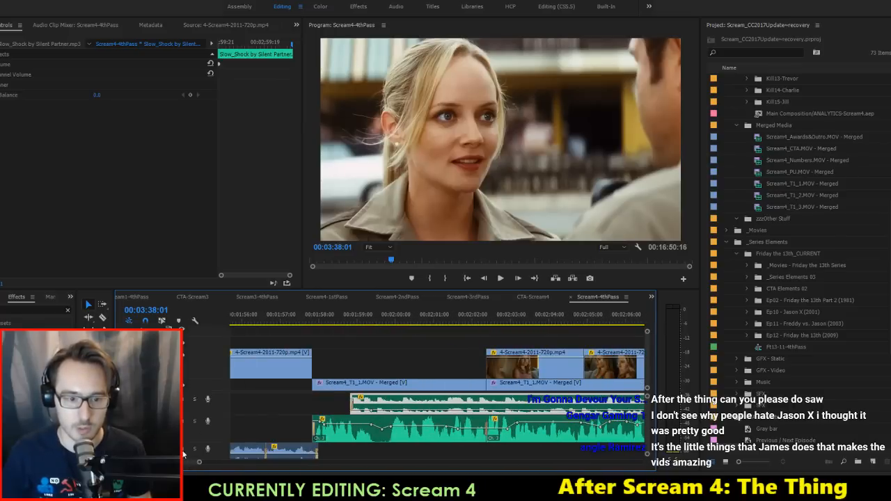
pyautogui.moveTo(316, 410); pyautogui.dragTo(311, 410)
pyautogui.press('space')
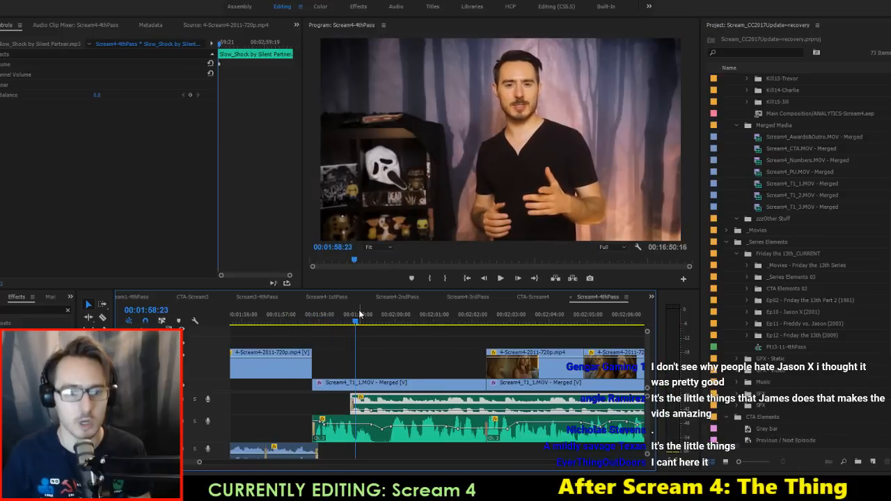
pyautogui.hotkey('ctrl', 'z')
pyautogui.click(300, 314)
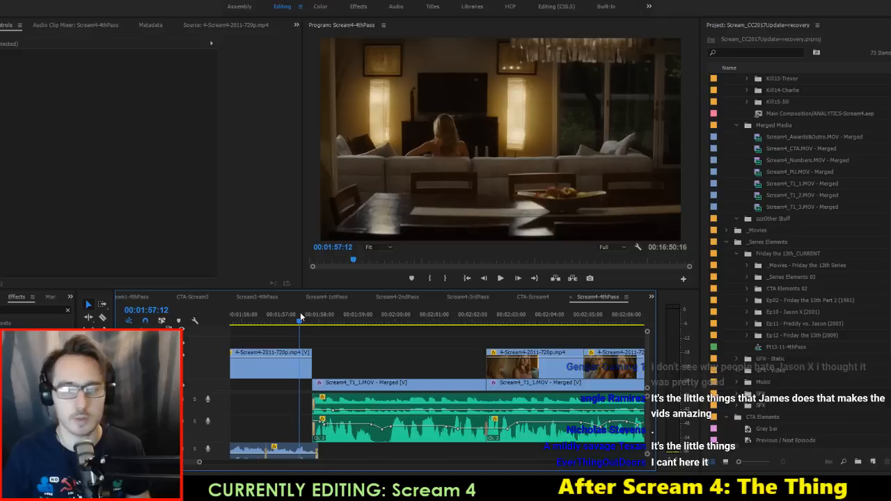
pyautogui.press('space')
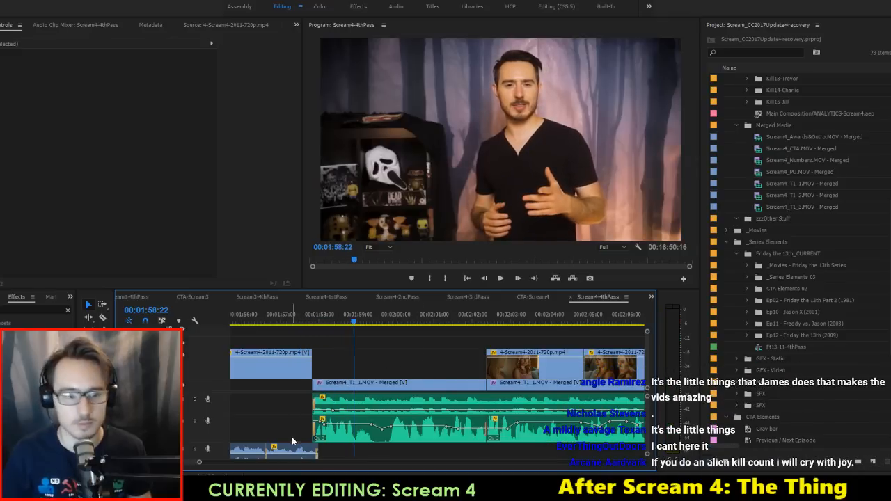
# Step: Play the music ending near 00:03:40 through the film clip into the following music at 00:03:42
pyautogui.moveTo(199, 463); pyautogui.dragTo(225, 472)
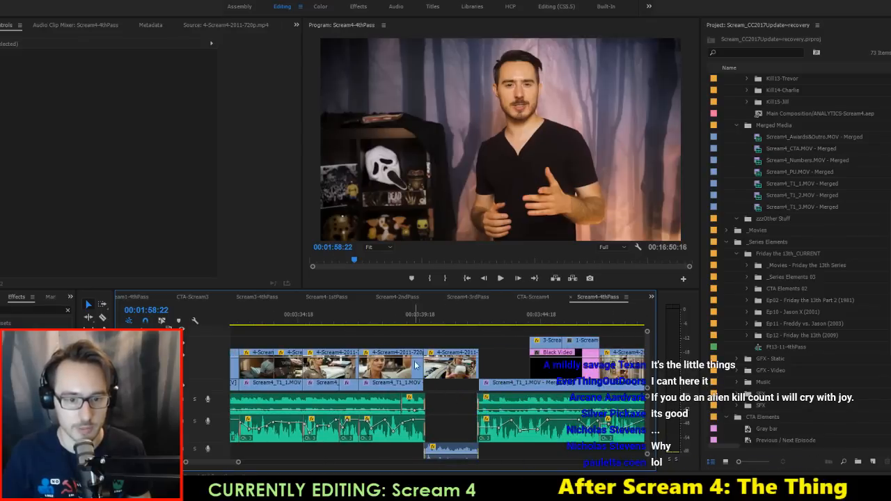
pyautogui.press('space')
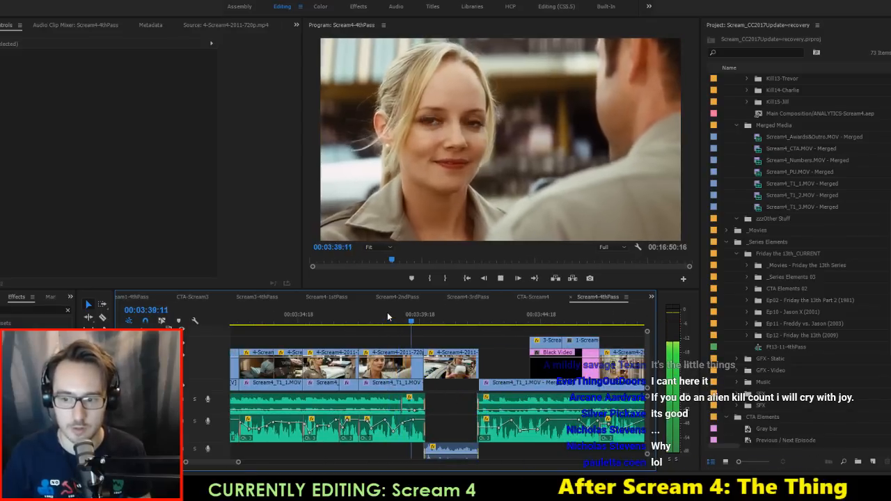
pyautogui.scroll(-3, 418, 394)
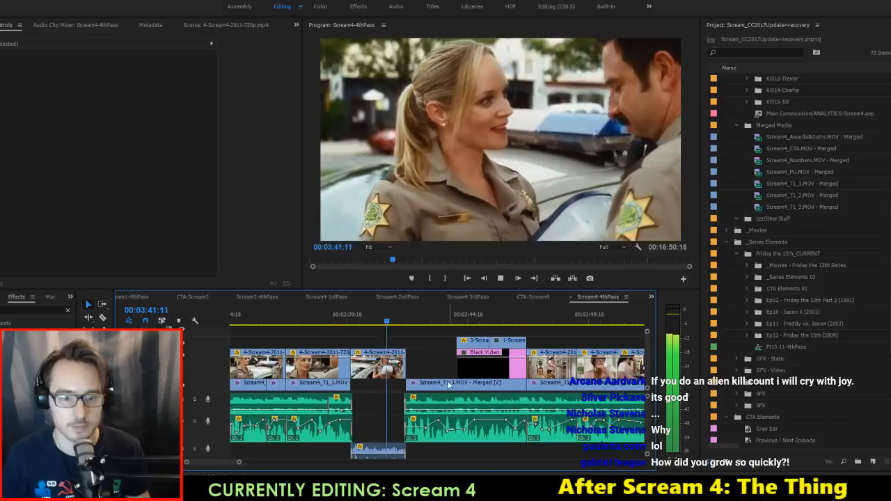
pyautogui.press('space')
# Step: Play the music ending near 00:04:10 and solo the music track
pyautogui.scroll(-11, 538, 403)
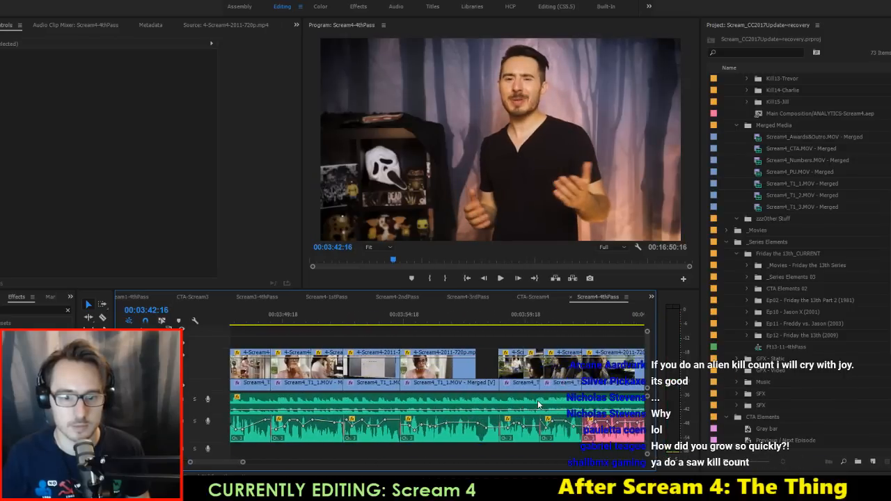
pyautogui.scroll(-5, 537, 401)
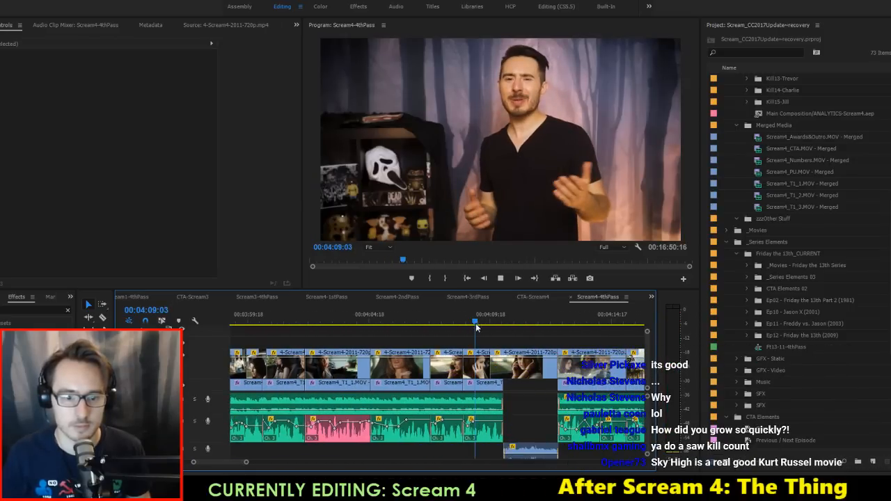
pyautogui.click(194, 399)
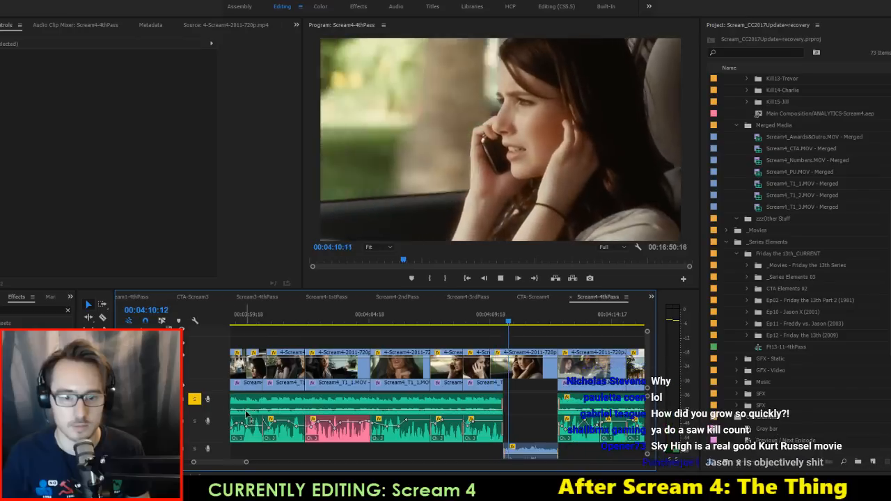
pyautogui.press('space')
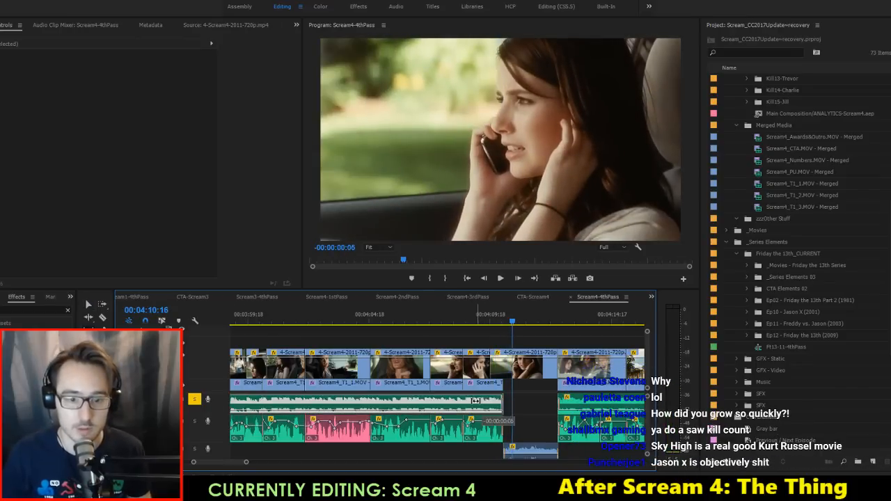
# Step: Slip the Slow_Shock music clip ending near 00:04:10 and replay its ending
pyautogui.click(475, 401)
pyautogui.press('space')
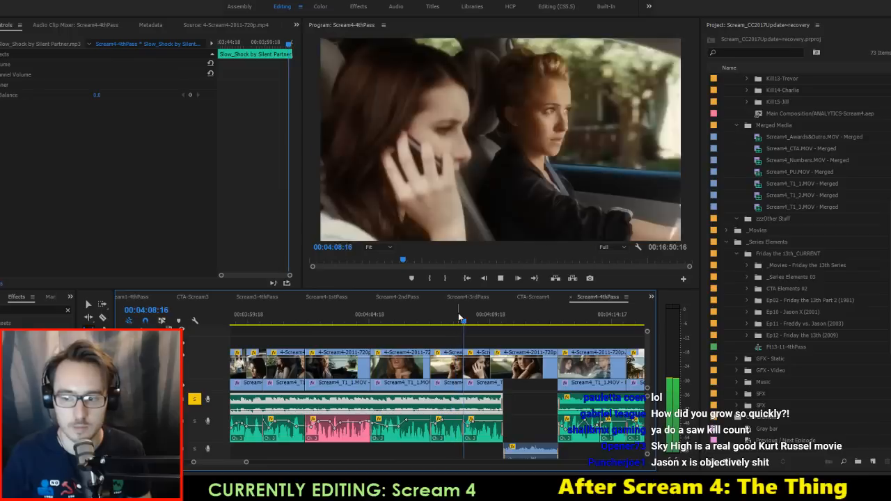
pyautogui.press('space')
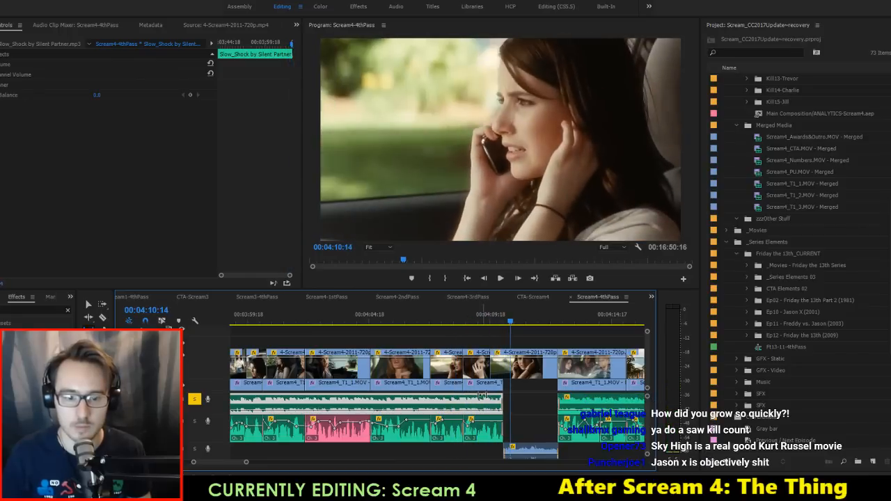
pyautogui.click(465, 322)
pyautogui.press('space')
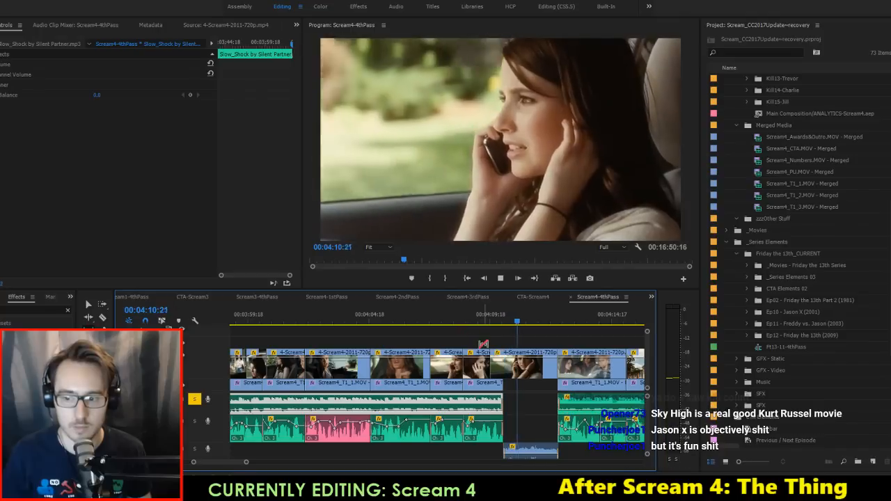
pyautogui.press('space')
# Step: Unsolo the music track and play the transition into that clip's start near 00:03:42
pyautogui.scroll(10, 322, 367)
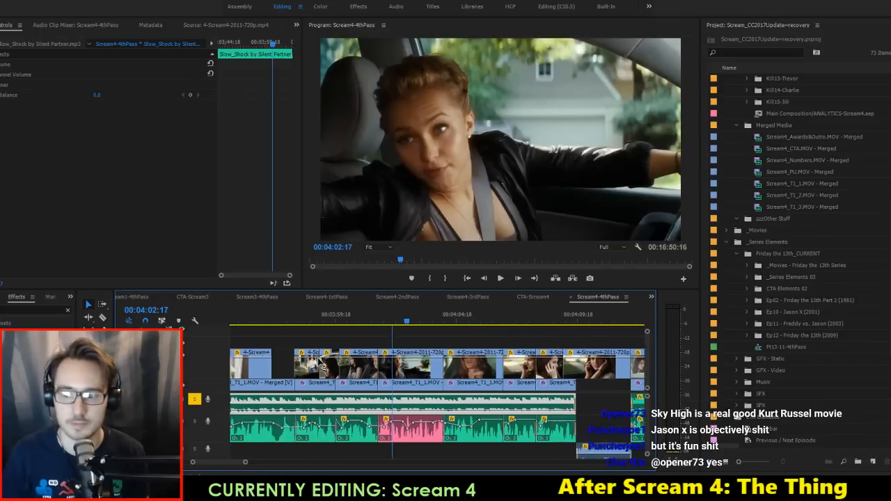
pyautogui.scroll(2, 323, 365)
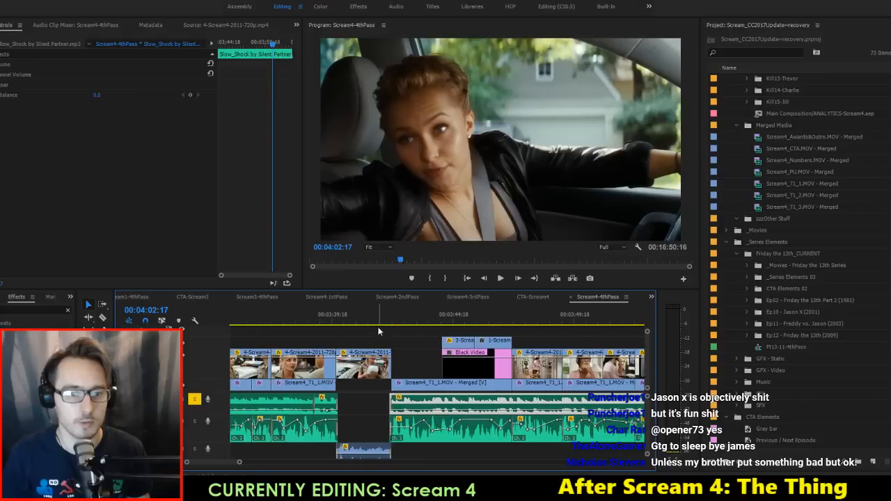
pyautogui.click(376, 323)
pyautogui.press('space')
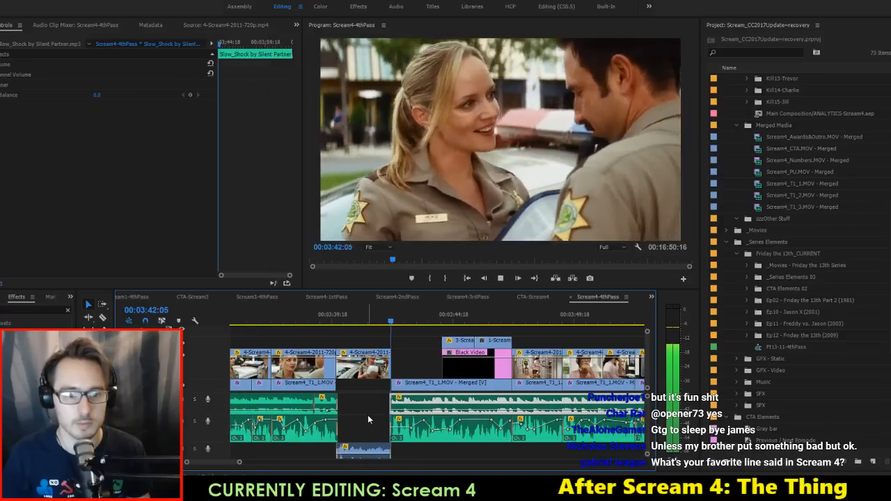
pyautogui.press('space')
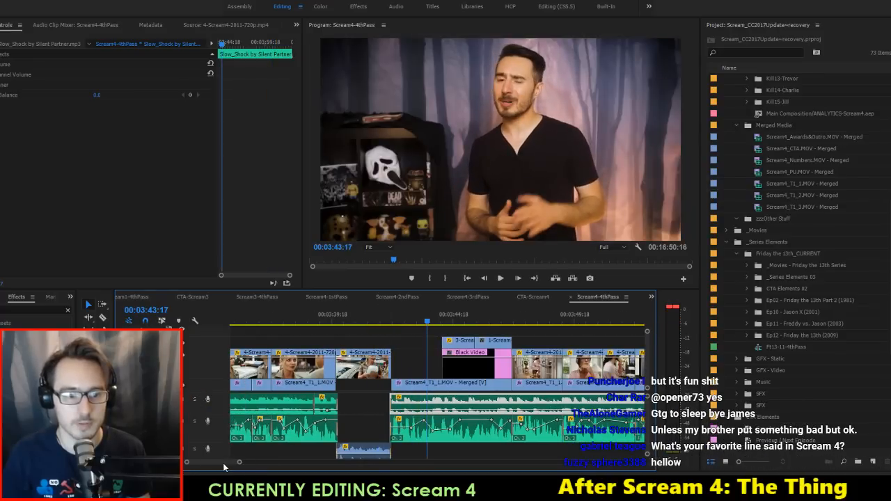
# Step: Play the music ending near 00:05:10 and solo the music track
pyautogui.moveTo(223, 463); pyautogui.dragTo(233, 469)
pyautogui.scroll(-5, 221, 463)
pyautogui.click(468, 314)
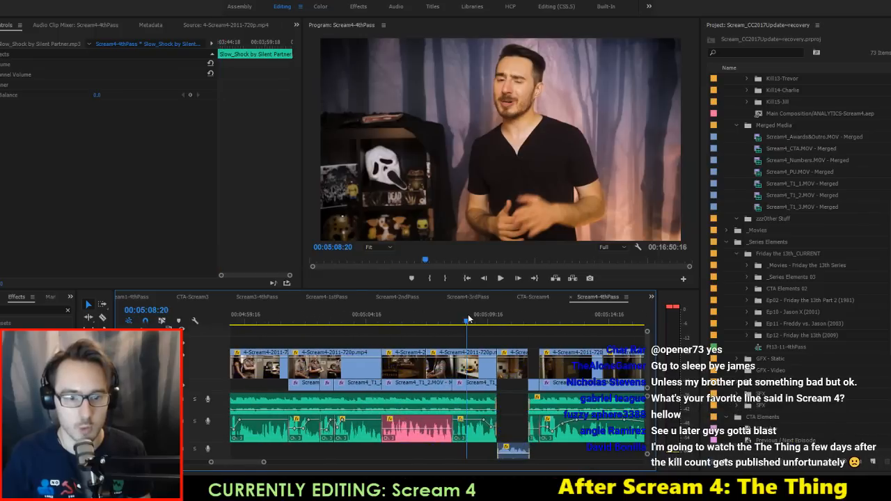
pyautogui.press('space')
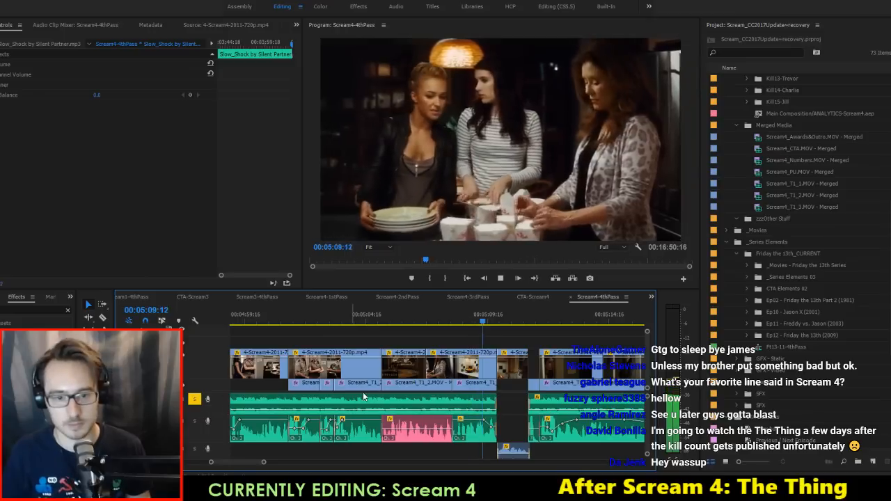
pyautogui.press('space')
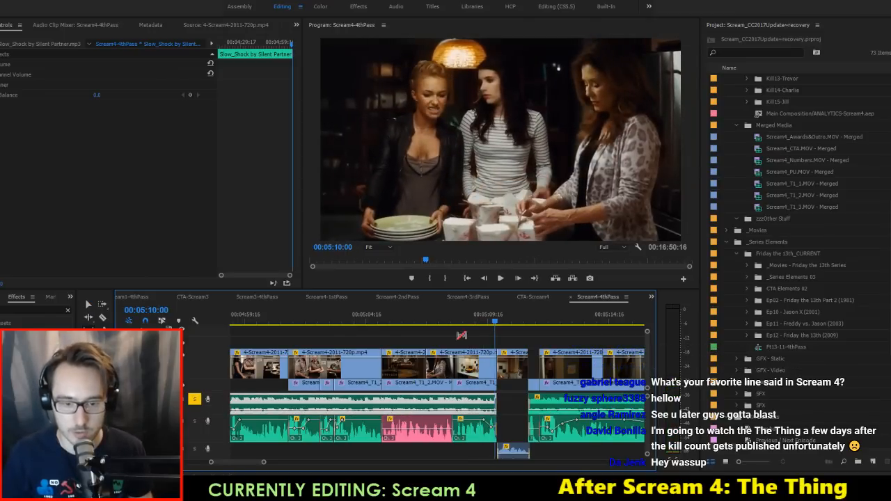
# Step: Slip the Slow_Shock music clip ending near 00:05:10 and replay its ending into the film clip
pyautogui.click(461, 322)
pyautogui.press('space')
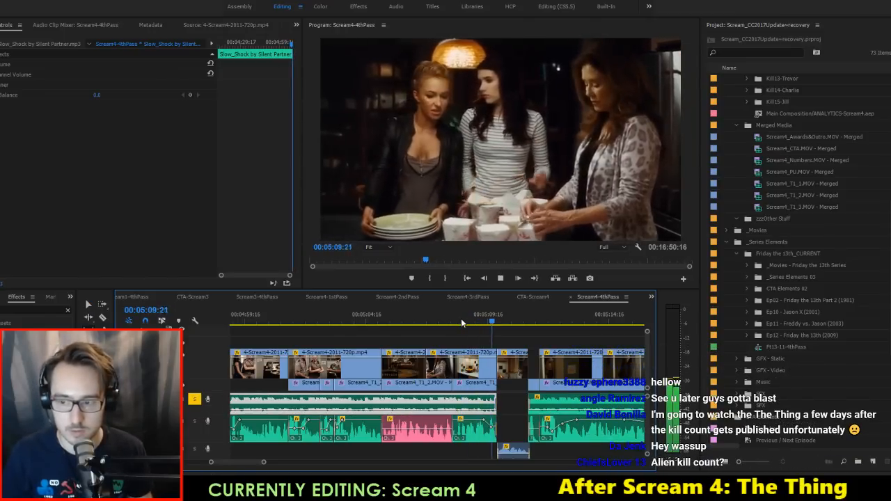
pyautogui.press('space')
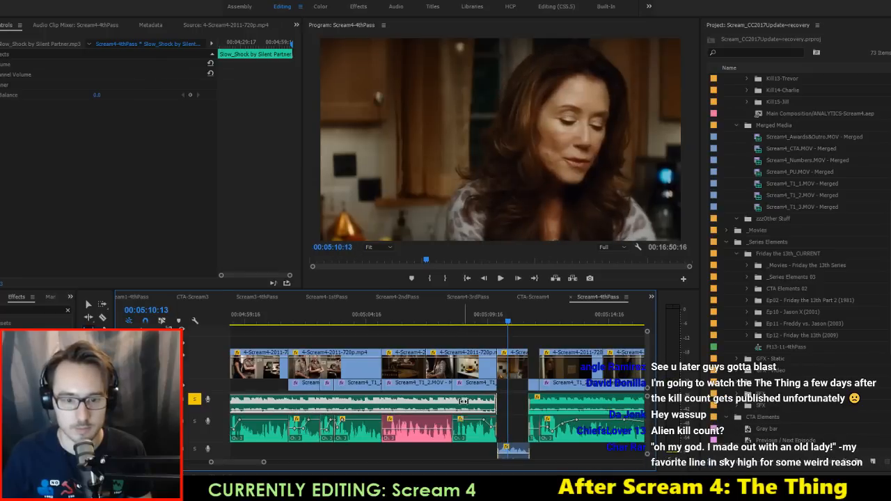
pyautogui.click(465, 317)
pyautogui.press('space')
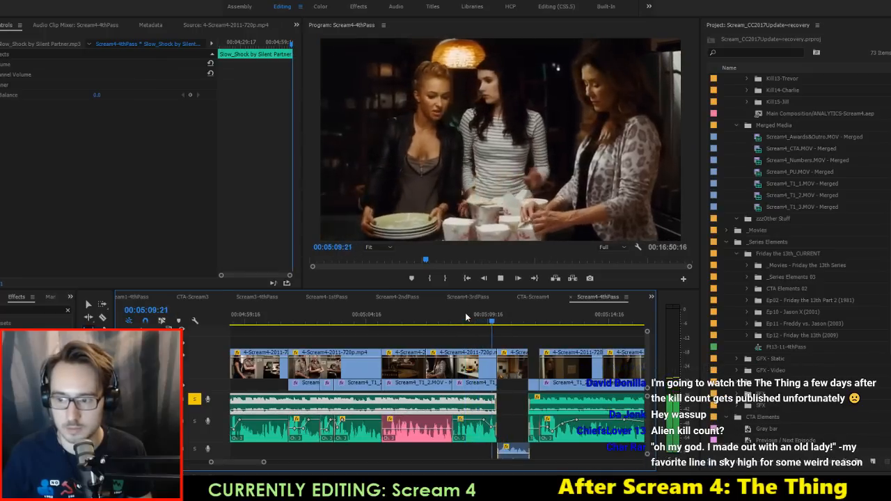
pyautogui.press('space')
pyautogui.moveTo(465, 403); pyautogui.dragTo(466, 404)
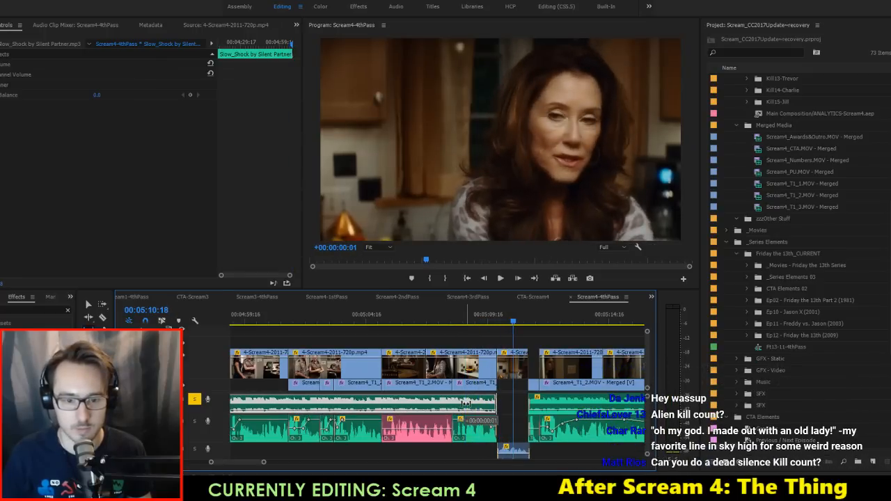
pyautogui.click(459, 316)
pyautogui.press('space')
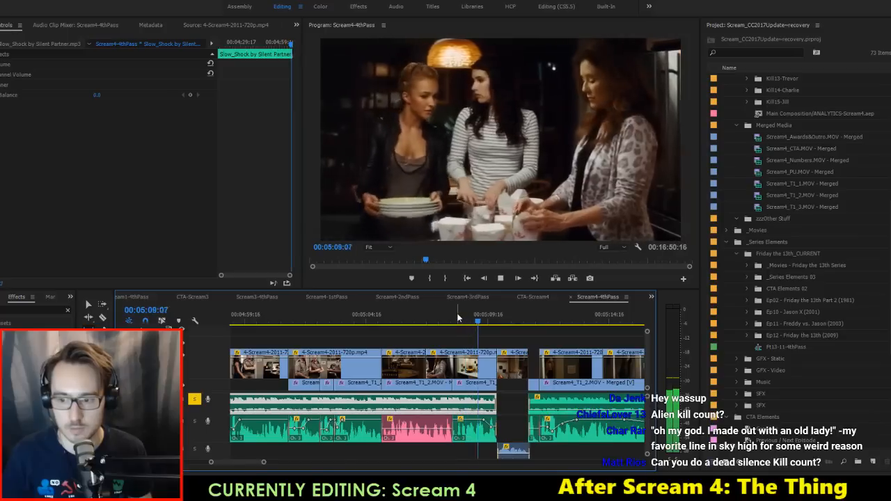
pyautogui.press('space')
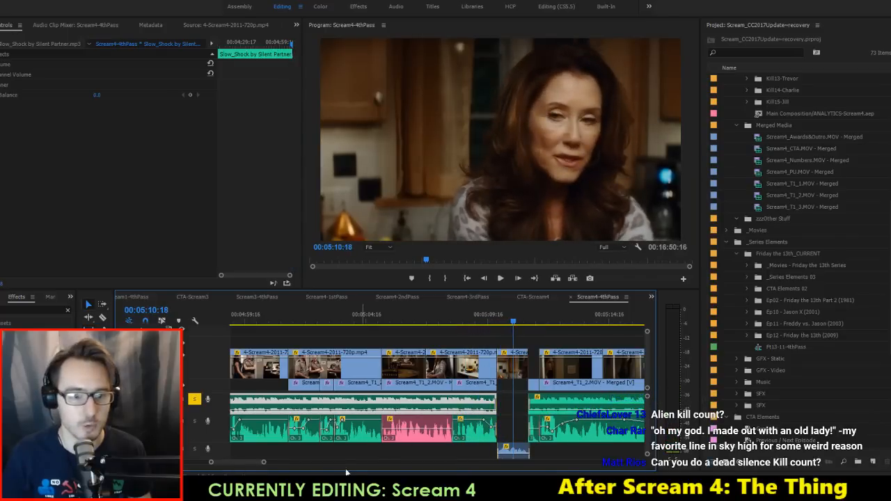
# Step: Play the transition into that clip's start near 00:04:12 with the music track unsoloed, and save the project
pyautogui.moveTo(252, 462); pyautogui.dragTo(231, 458)
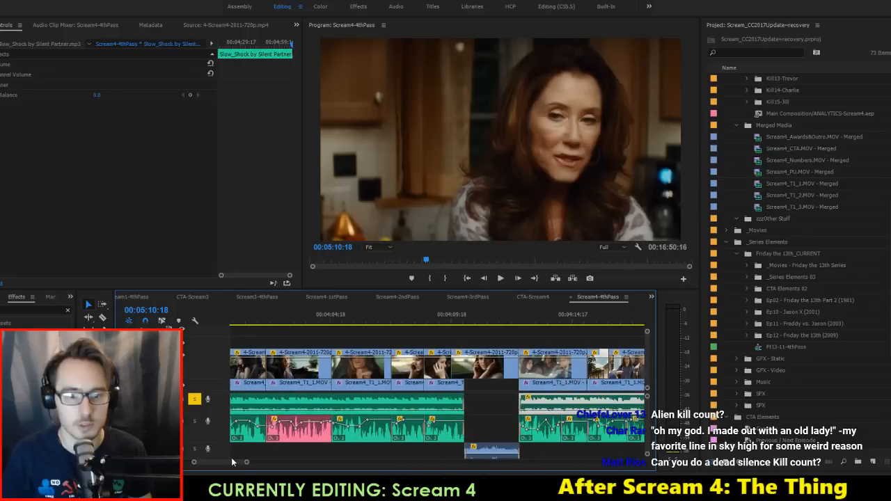
pyautogui.press('space')
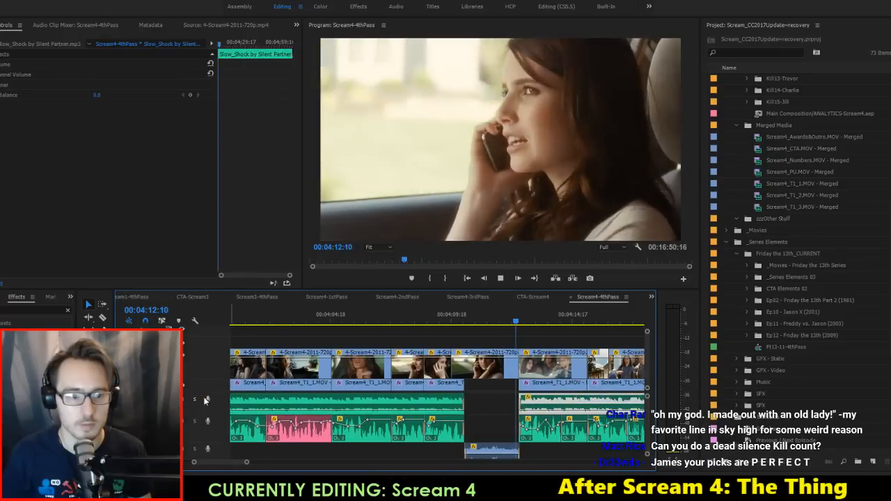
pyautogui.scroll(-2, 497, 393)
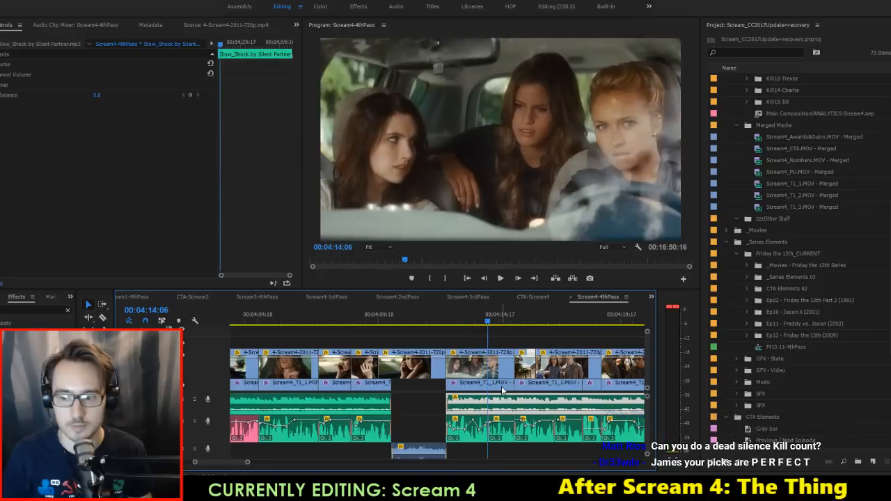
pyautogui.hotkey('ctrl', 's')
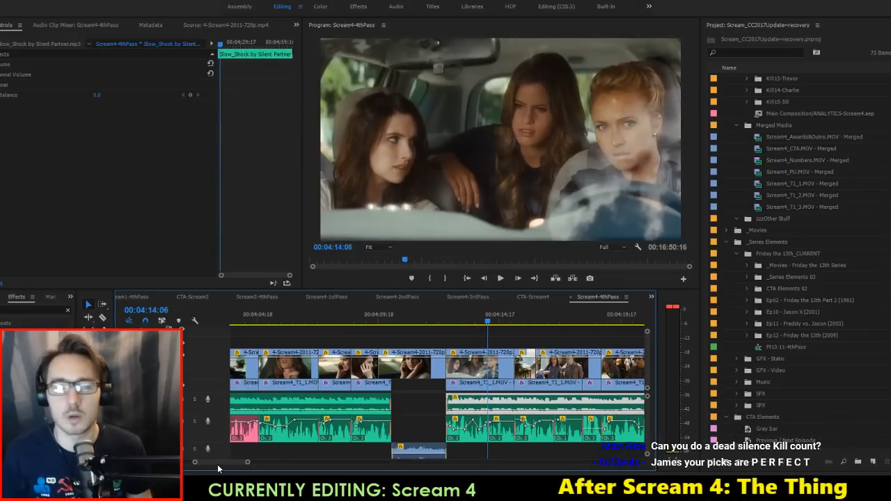
# Step: Play the music ending near 00:05:31 before the Black Video clip and solo the music track
pyautogui.scroll(-3, 221, 468)
pyautogui.moveTo(221, 468); pyautogui.dragTo(242, 474)
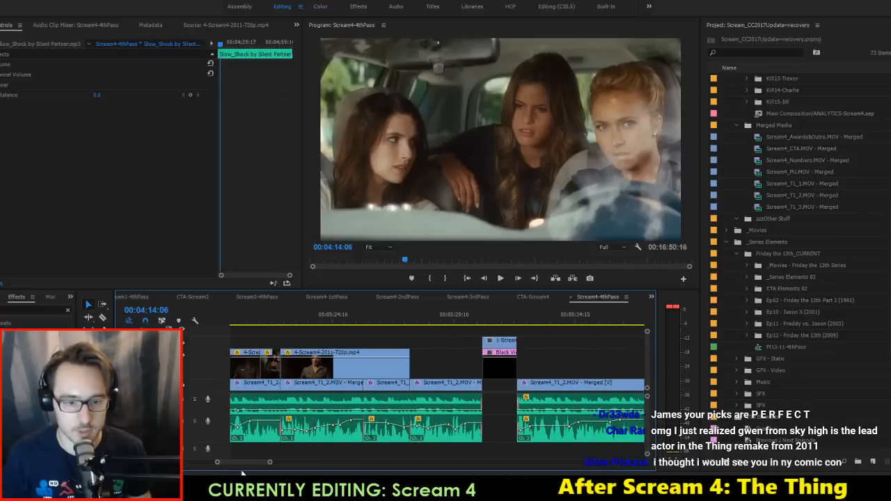
pyautogui.click(442, 314)
pyautogui.press('space')
pyautogui.click(195, 399)
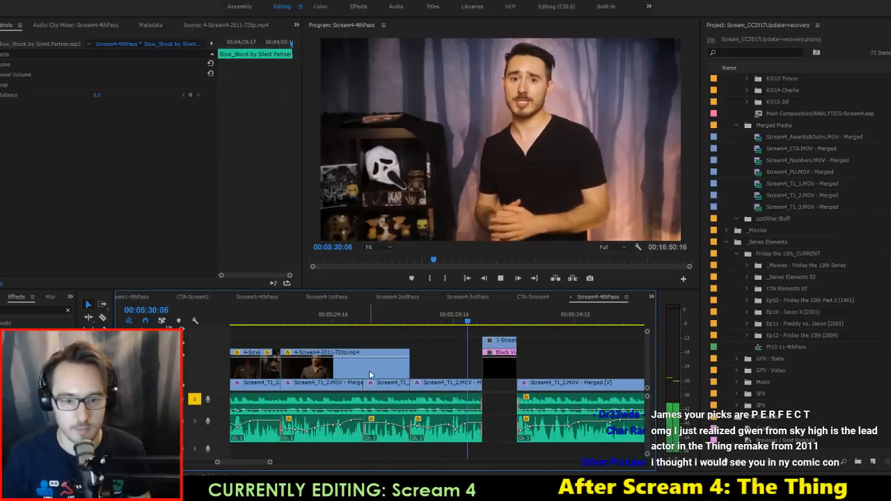
pyautogui.press('space')
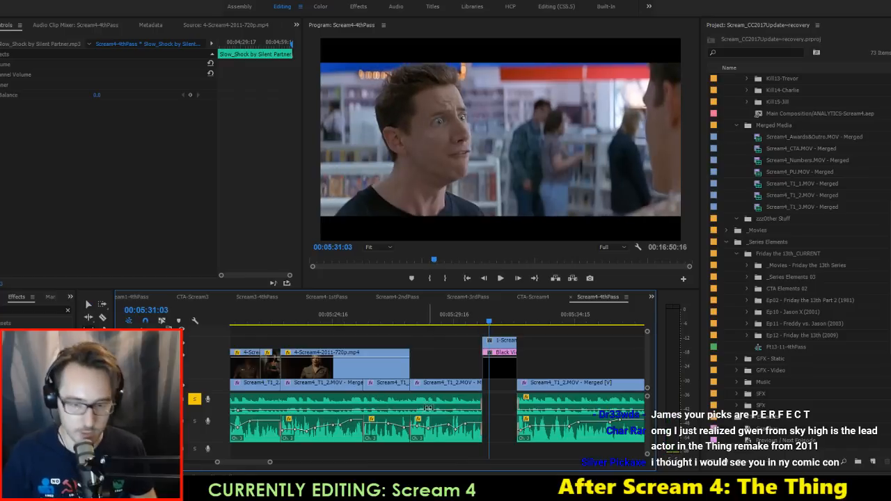
# Step: Slip the Slow_Shock music clip ending near 00:05:31 and replay its ending
pyautogui.moveTo(423, 405); pyautogui.dragTo(429, 408)
pyautogui.click(431, 314)
pyautogui.press('space')
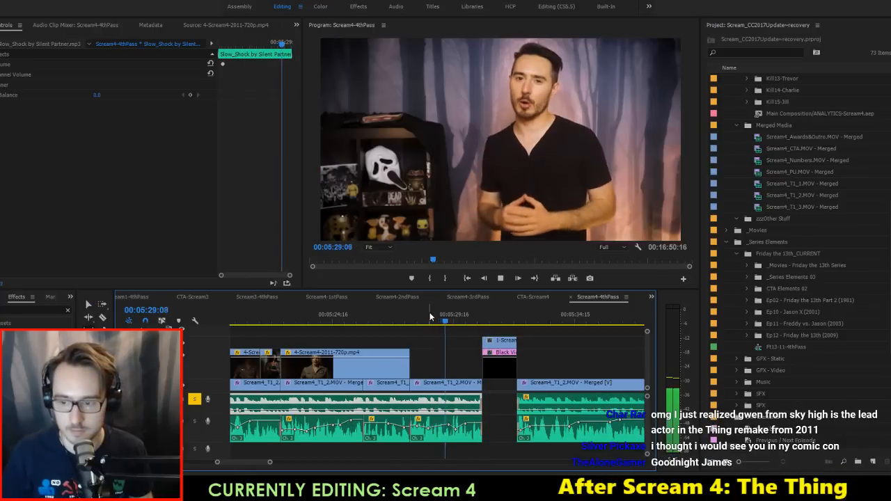
pyautogui.press('space')
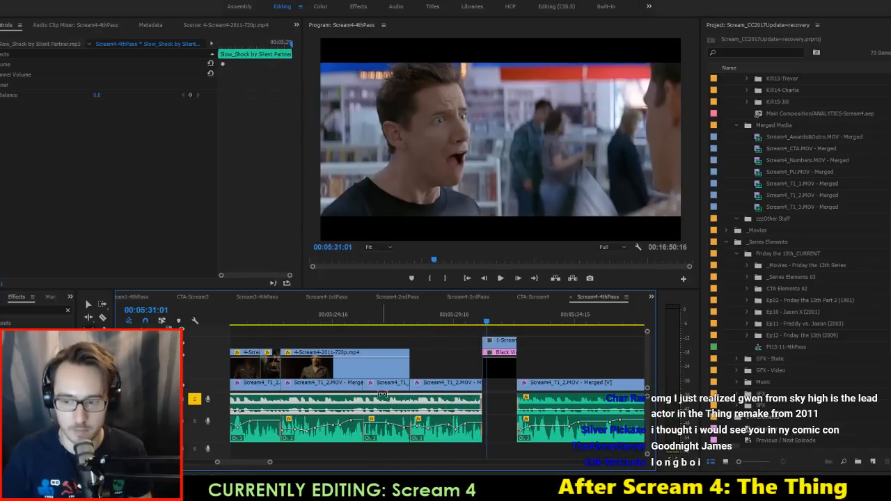
# Step: Replace the music clip starting at 00:05:11:09 with the one following it, and extend its end to the Black Video clip near 00:05:31
pyautogui.scroll(5, 239, 459)
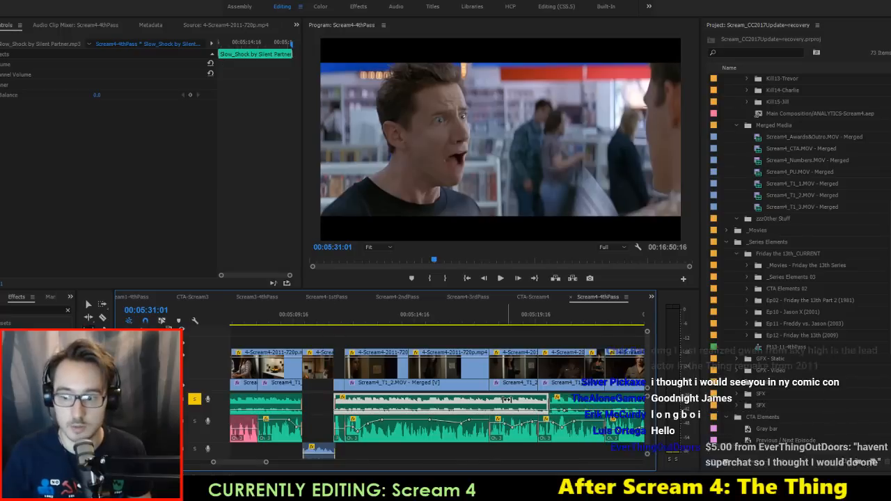
pyautogui.press('Delete')
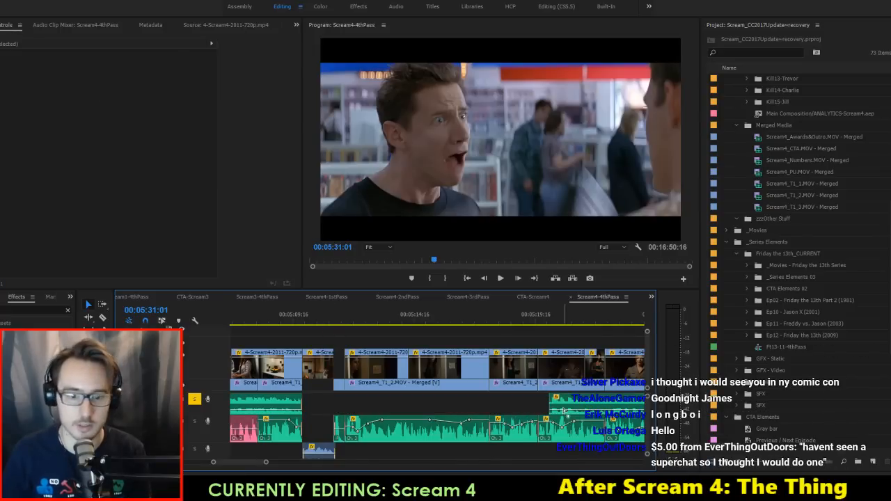
pyautogui.moveTo(391, 403); pyautogui.dragTo(370, 406)
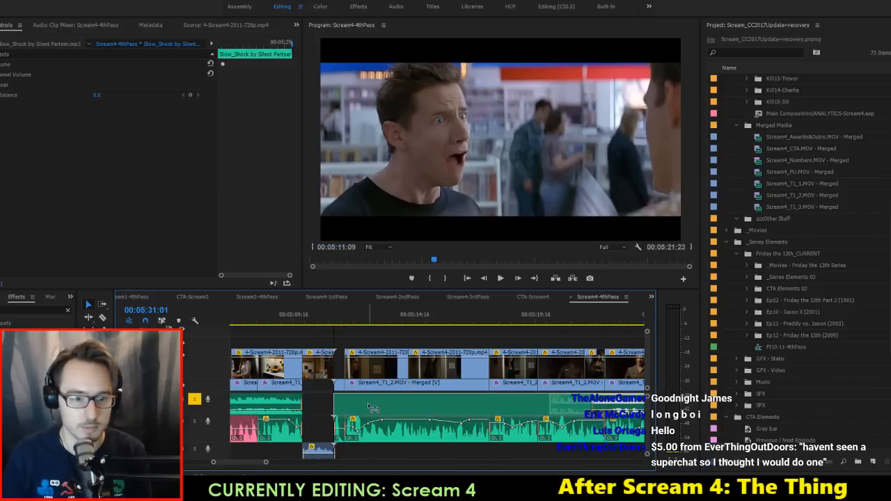
pyautogui.scroll(-3, 390, 407)
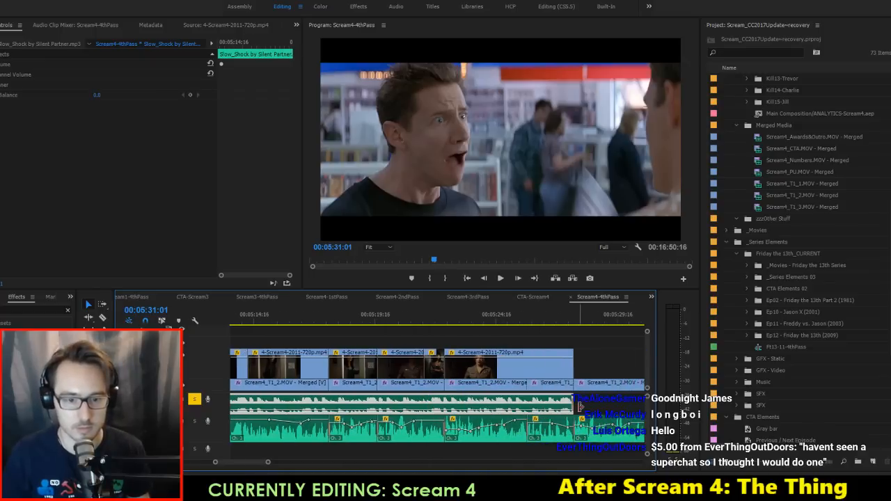
pyautogui.scroll(-2, 529, 411)
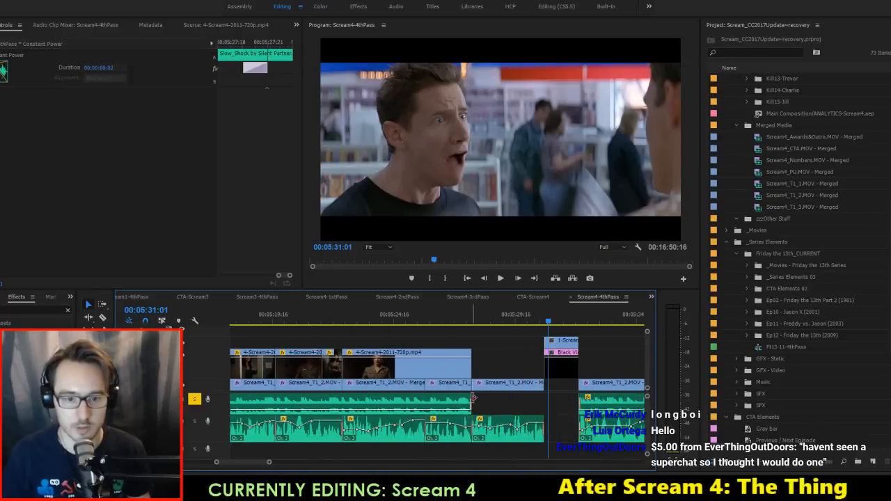
pyautogui.moveTo(534, 397); pyautogui.dragTo(542, 398)
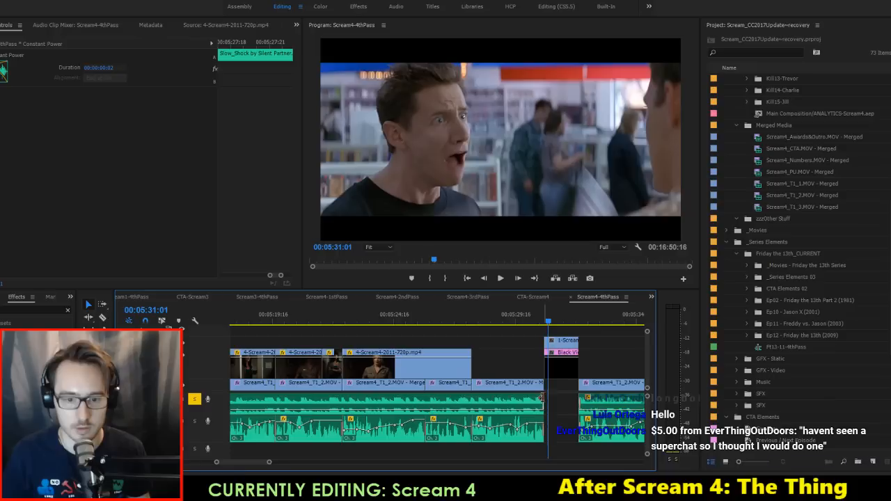
# Step: Replay the extended music clip's ending near 00:05:31, and play its start near 00:05:11 with the music track unsoloed
pyautogui.click(502, 313)
pyautogui.press('space')
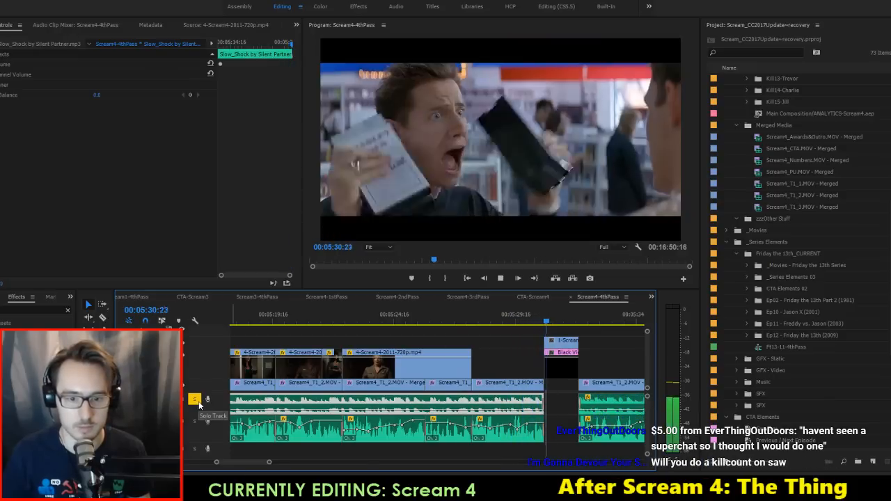
pyautogui.press('space')
pyautogui.scroll(5, 364, 399)
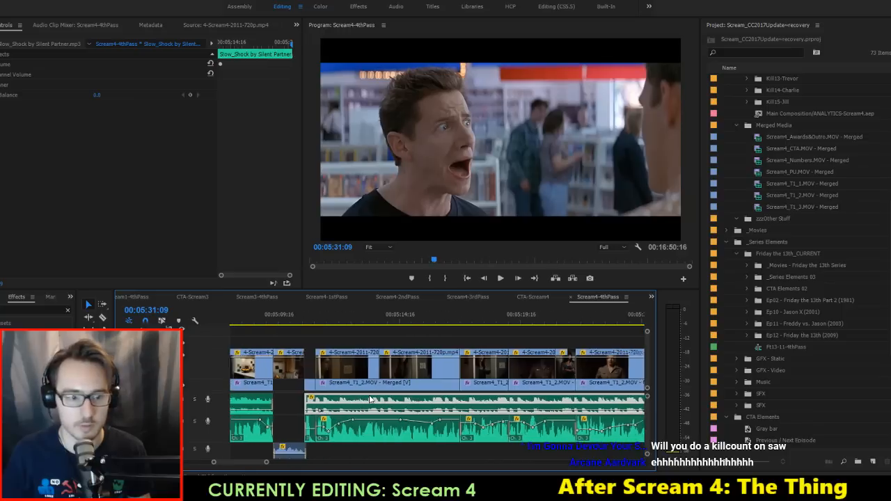
pyautogui.click(366, 325)
pyautogui.press('space')
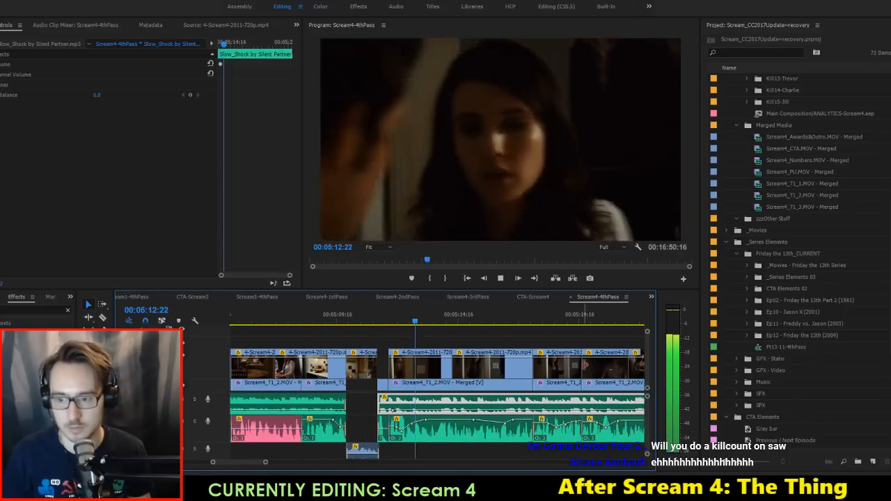
# Step: Play the music ending near 00:05:48 and solo the music track
pyautogui.scroll(-3, 586, 375)
pyautogui.scroll(-10, 586, 373)
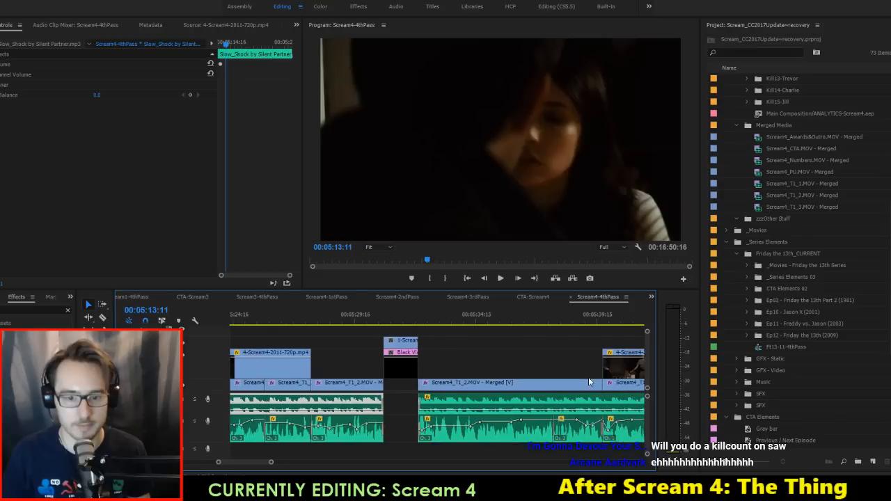
pyautogui.click(491, 317)
pyautogui.press('space')
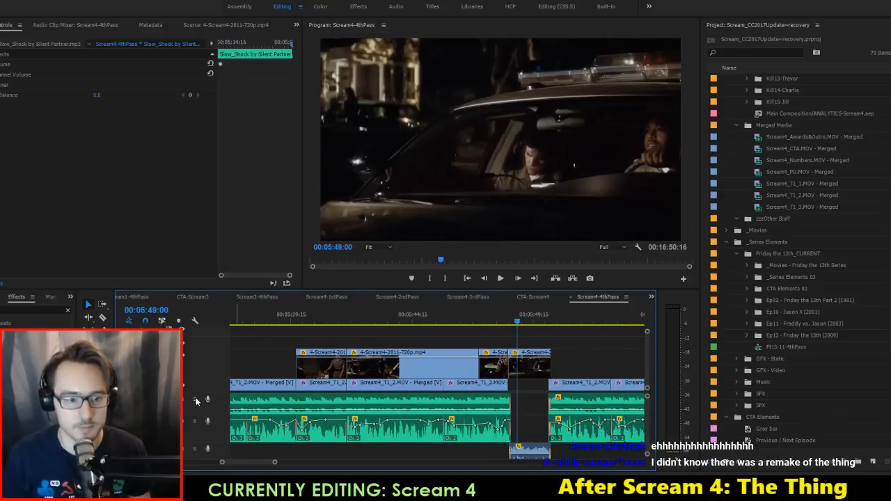
pyautogui.press('space')
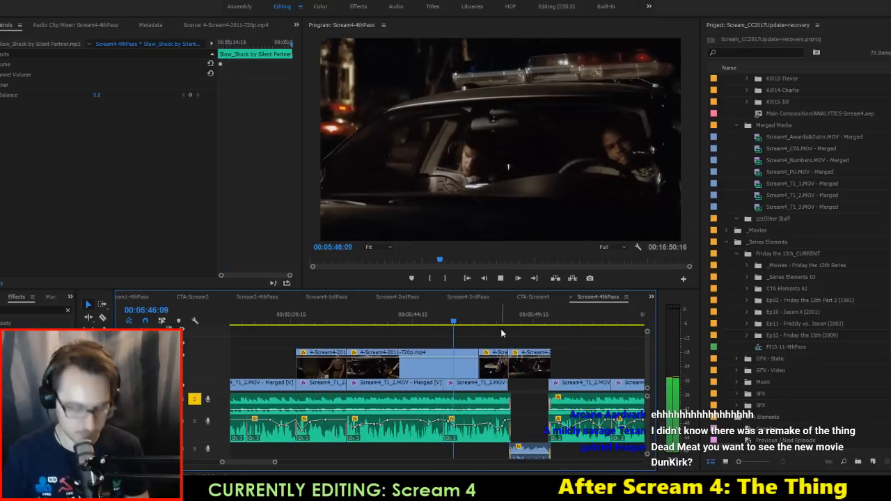
pyautogui.press('space')
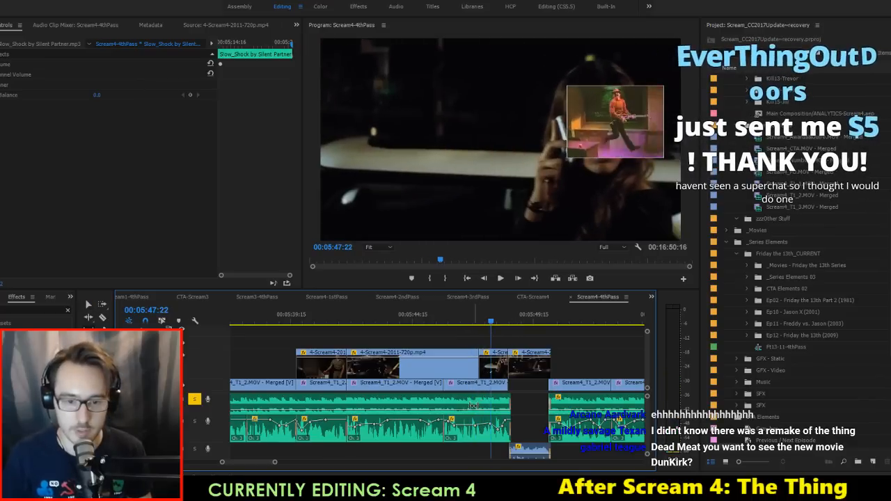
# Step: Slip the Slow_Shock music clip ending near 00:05:48 and replay its ending into the film clip
pyautogui.click(468, 407)
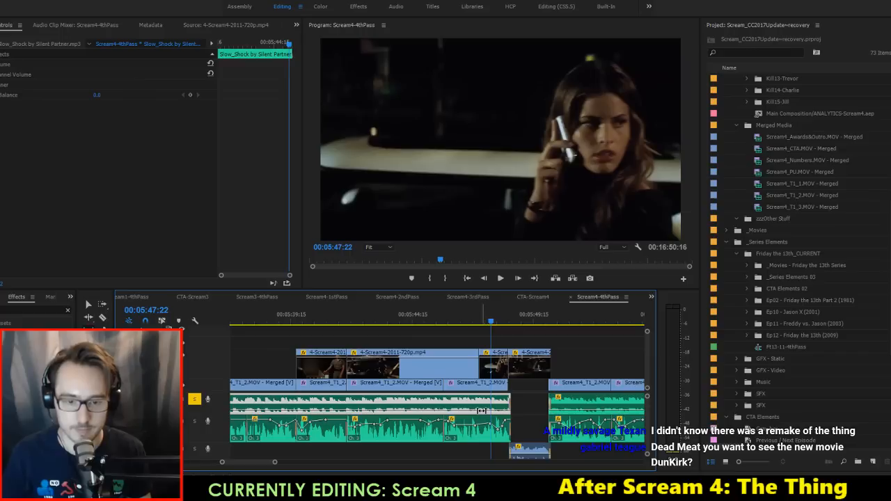
pyautogui.press('space')
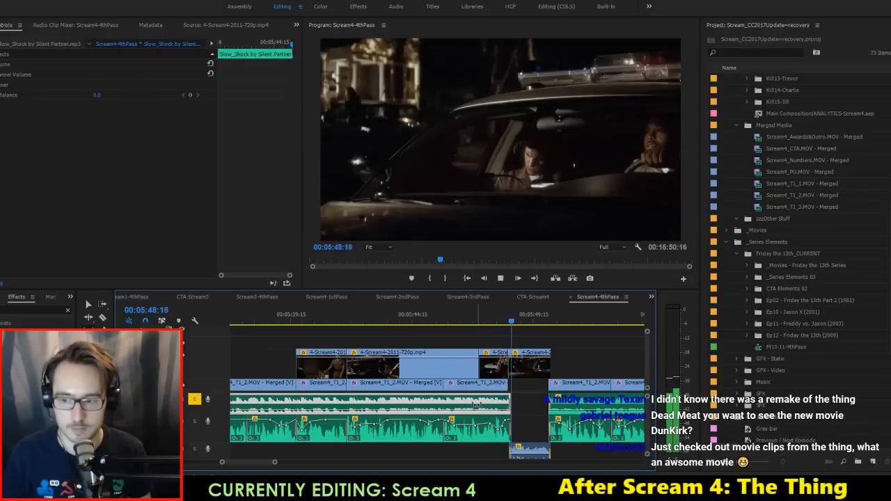
pyautogui.click(450, 321)
pyautogui.press('space')
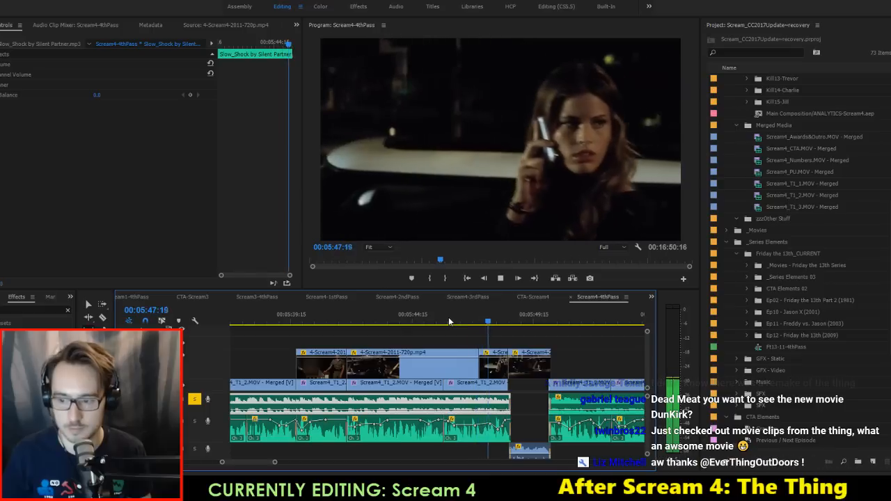
pyautogui.press('space')
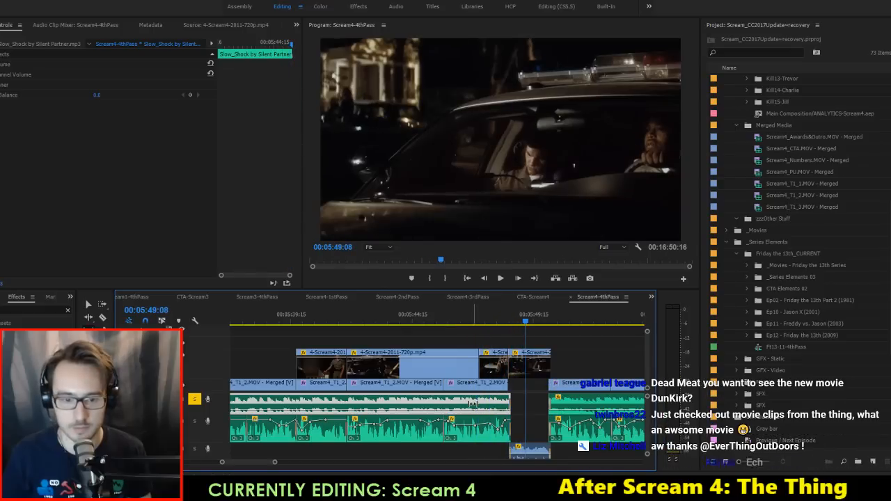
# Step: Replay the music ending near 00:05:48 into the film clip, and play the start of the Slow_Shock clip near 00:05:32
pyautogui.click(476, 317)
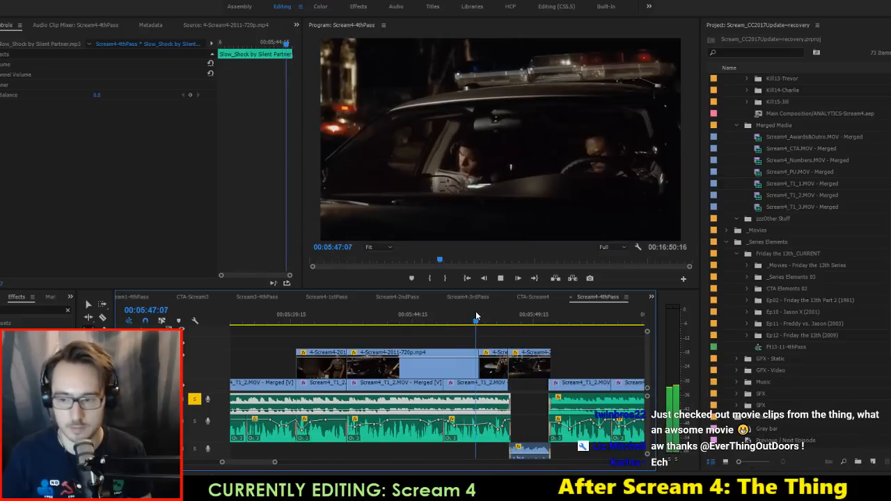
pyautogui.press('space')
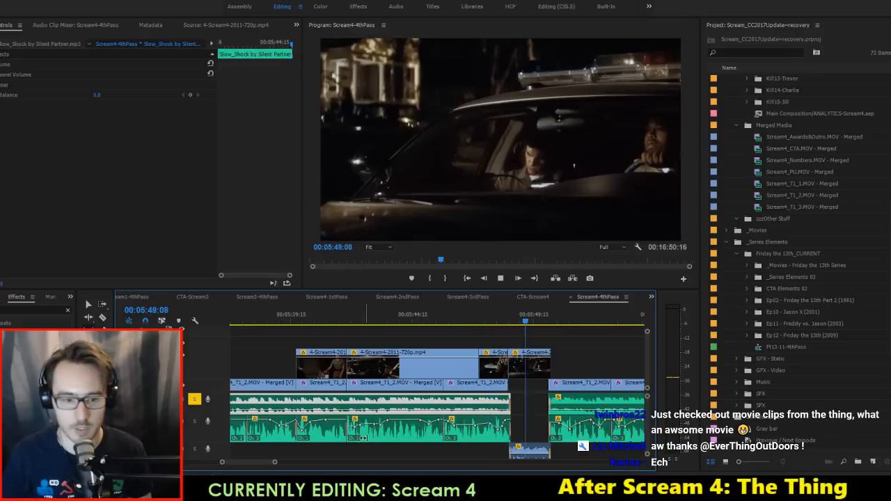
pyautogui.press('space')
pyautogui.moveTo(245, 461); pyautogui.dragTo(241, 463)
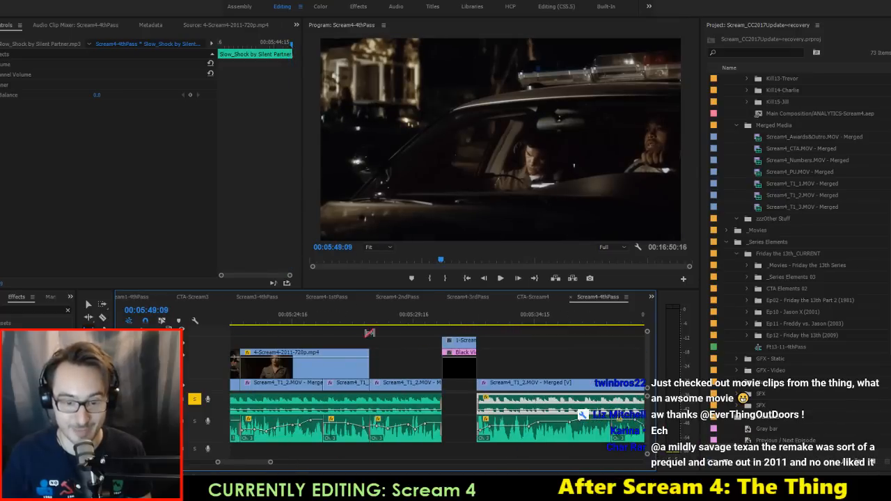
pyautogui.click(465, 298)
pyautogui.click(591, 297)
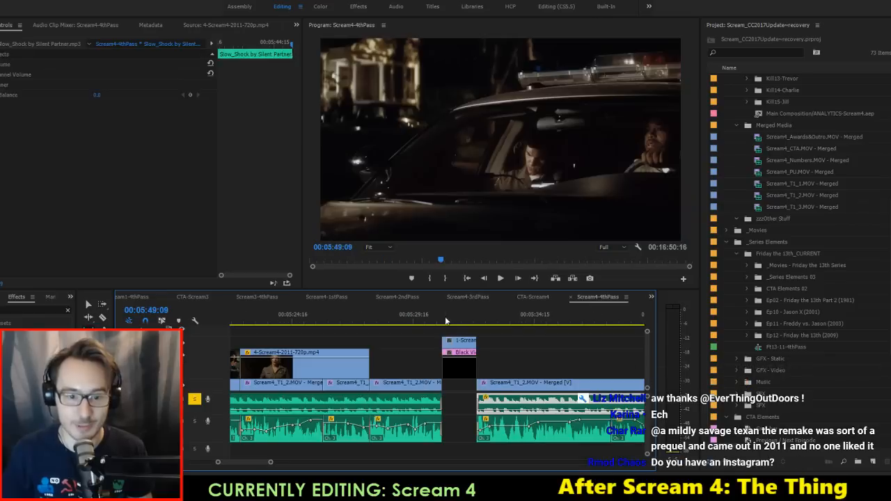
pyautogui.click(470, 315)
pyautogui.press('space')
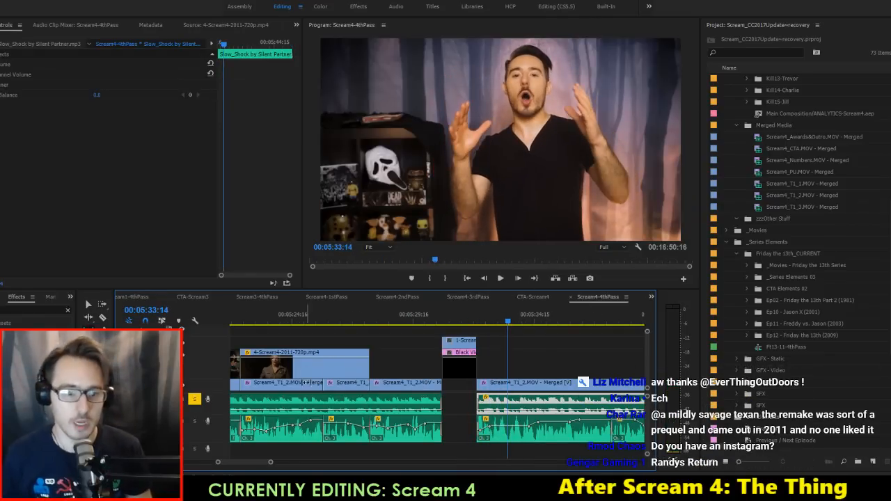
# Step: Play the music ending near 00:06:01, slip the Slow_Shock clip there, and replay its ending into the film clip
pyautogui.moveTo(256, 460); pyautogui.dragTo(265, 464)
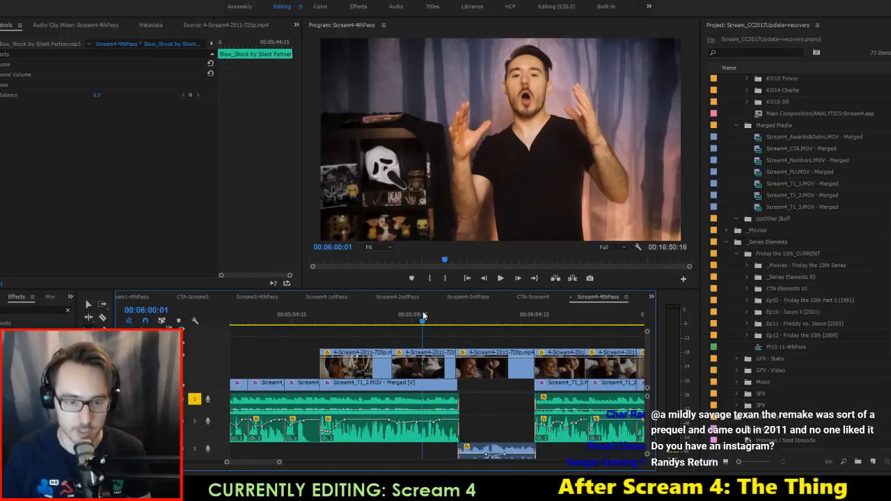
pyautogui.press('space')
pyautogui.press('space')
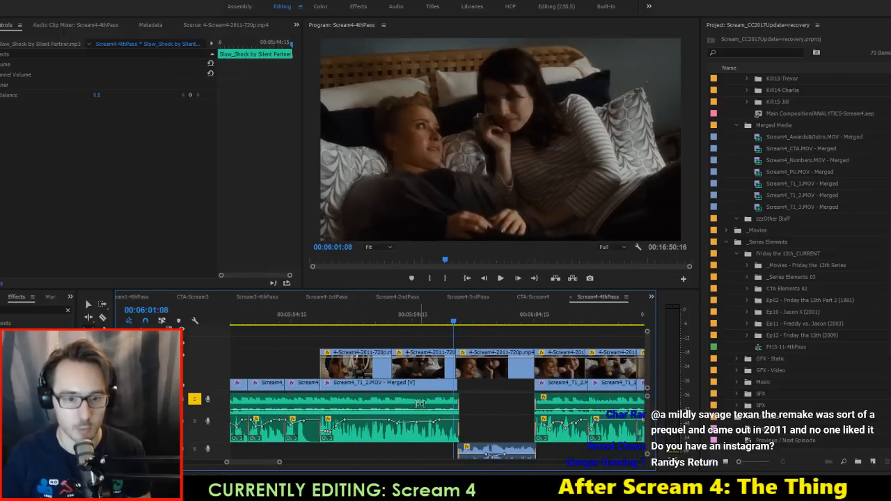
pyautogui.press('space')
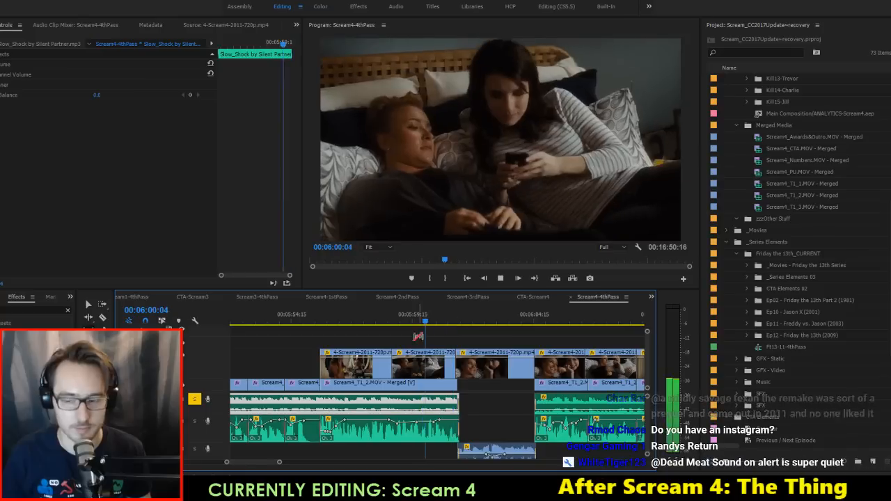
pyautogui.press('space')
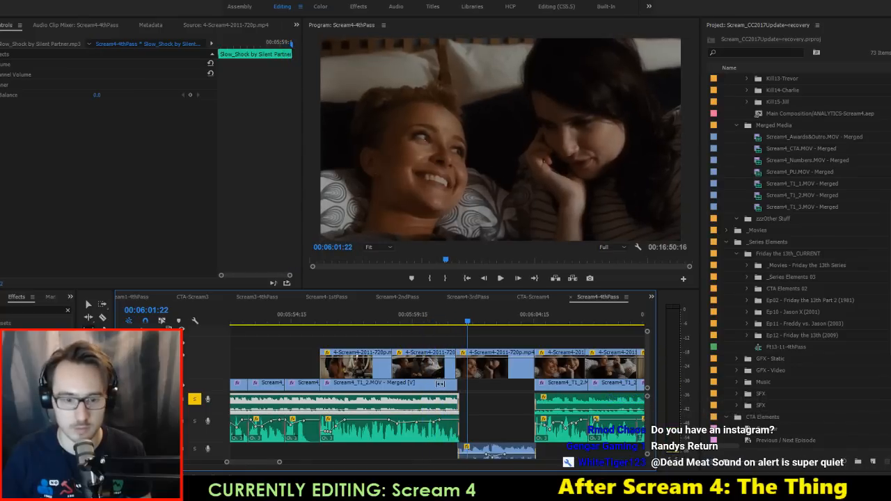
# Step: Recheck the slipped Slow_Shock clip's ending near 00:06:01 by playing it several times from about 00:06:00
pyautogui.click(420, 318)
pyautogui.press('space')
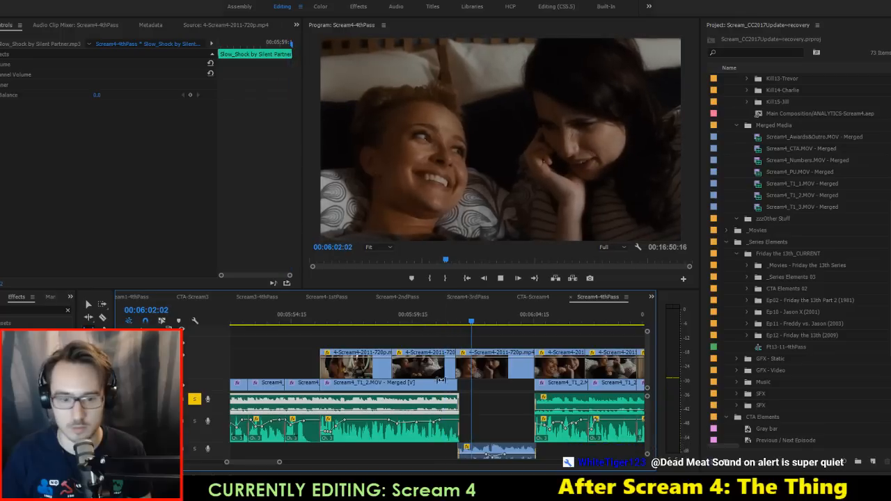
pyautogui.click(423, 319)
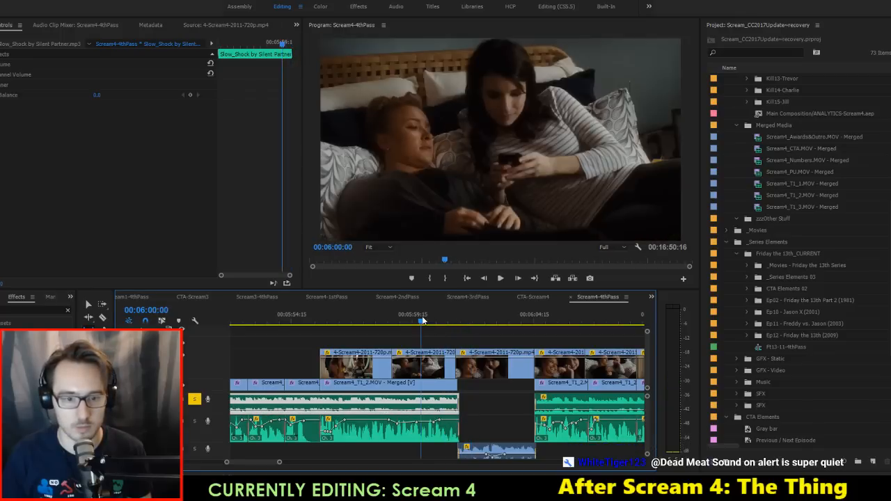
pyautogui.press('space')
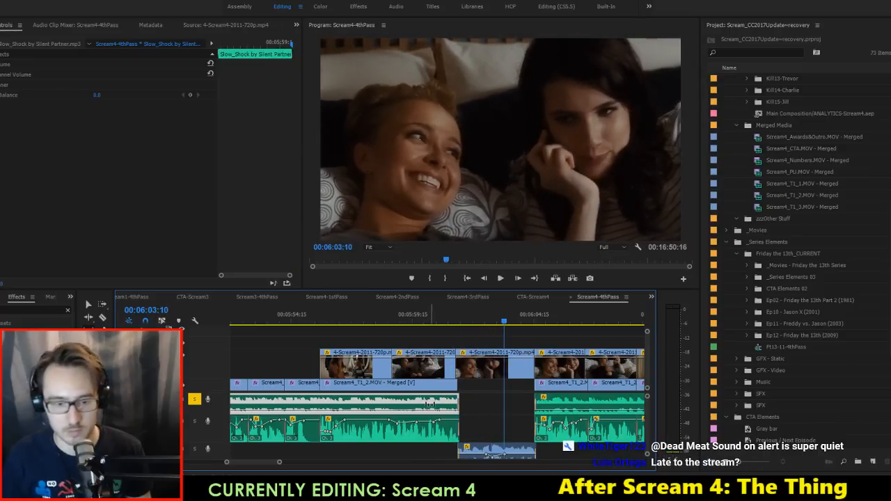
pyautogui.click(427, 321)
pyautogui.press('space')
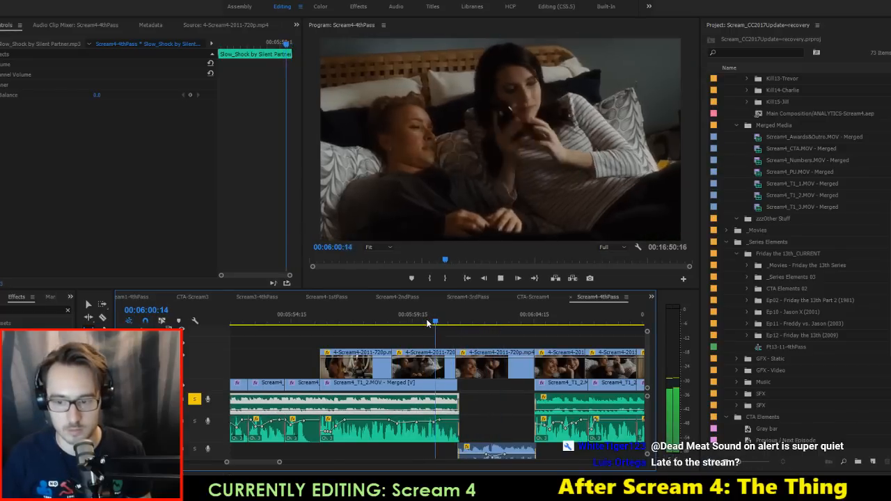
pyautogui.press('space')
# Step: Play the slipped music clip's start near 00:05:50 and unsolo the music track
pyautogui.scroll(5, 436, 375)
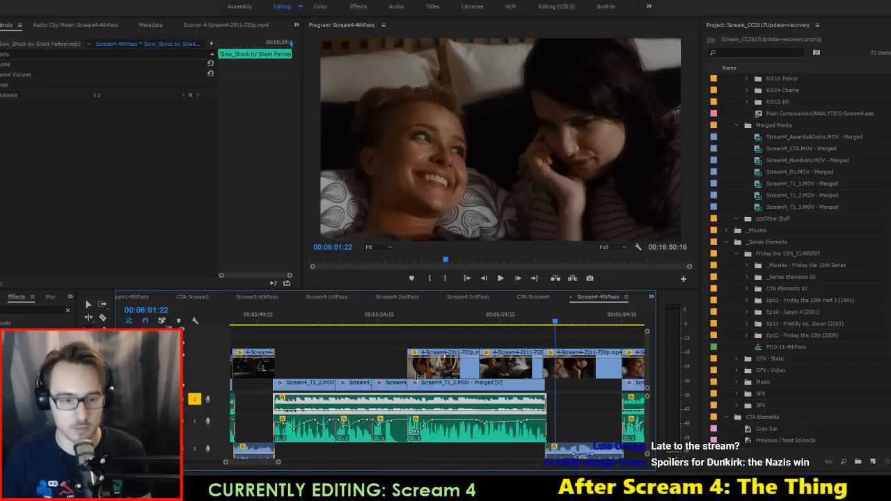
pyautogui.press('space')
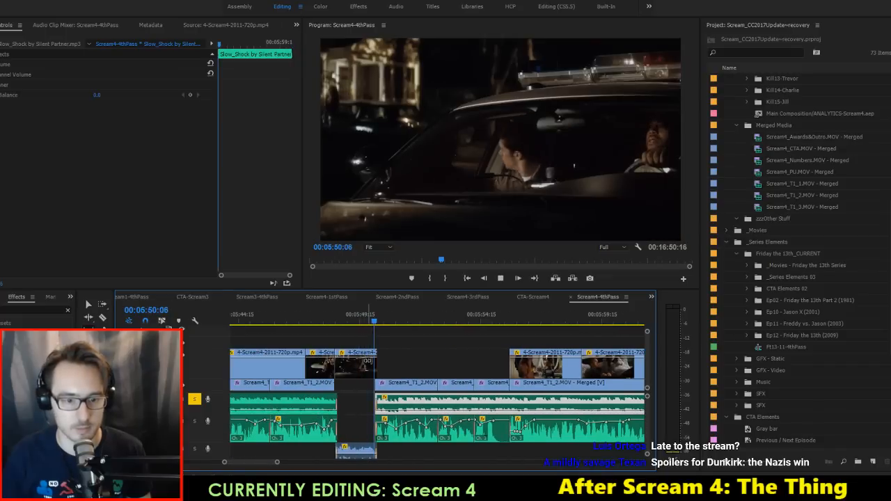
pyautogui.click(358, 321)
pyautogui.press('space')
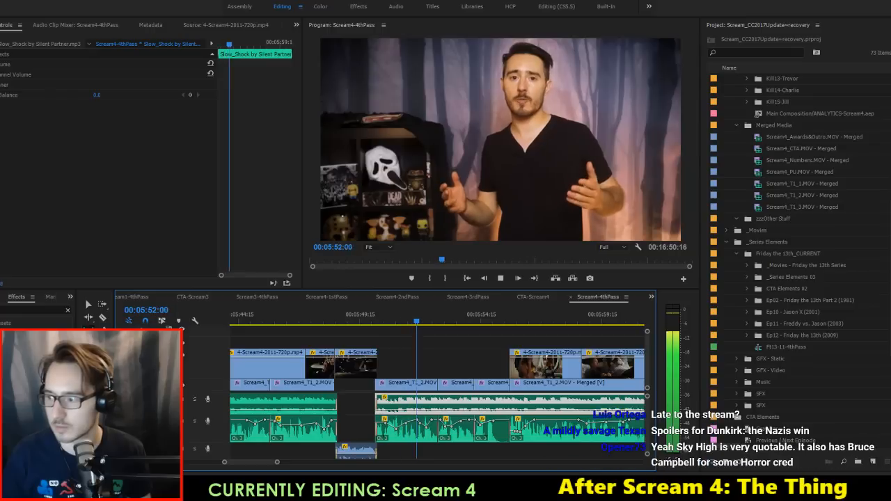
# Step: Play the next music clip's start near 00:06:04 and the music ending near 00:07:04 with all tracks audible
pyautogui.moveTo(254, 460); pyautogui.dragTo(261, 468)
pyautogui.click(314, 317)
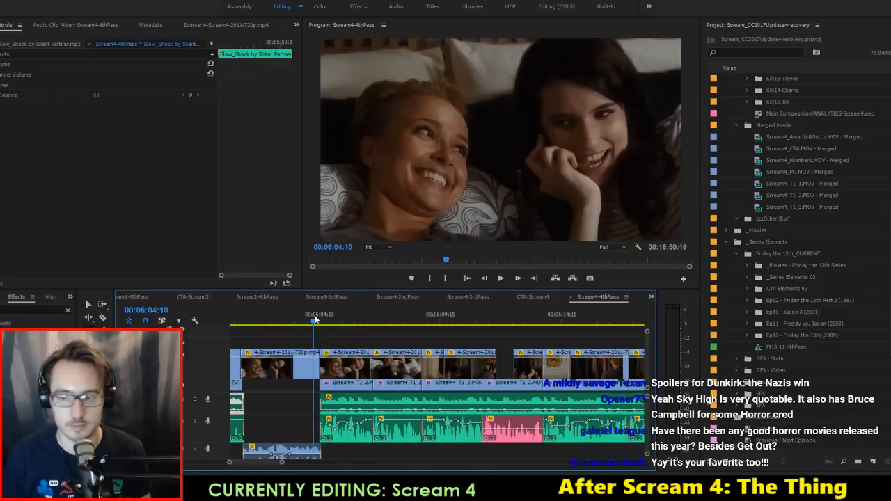
pyautogui.press('space')
pyautogui.scroll(-5, 474, 372)
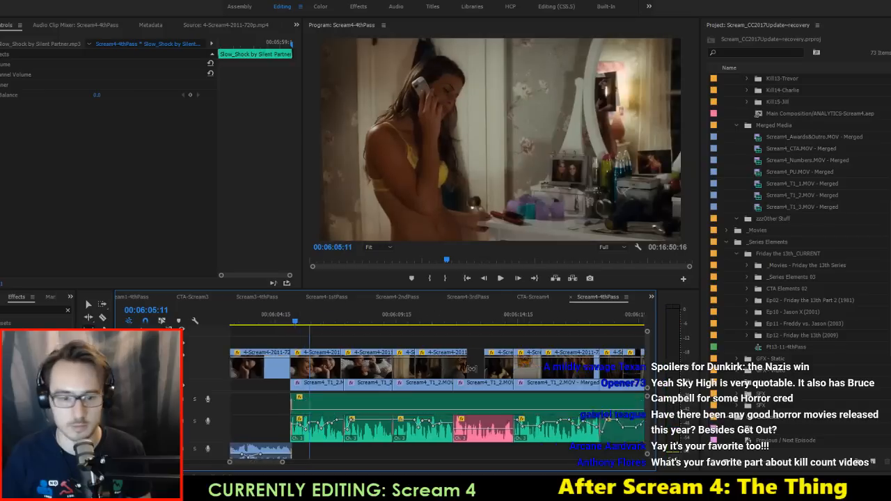
pyautogui.scroll(-8, 472, 372)
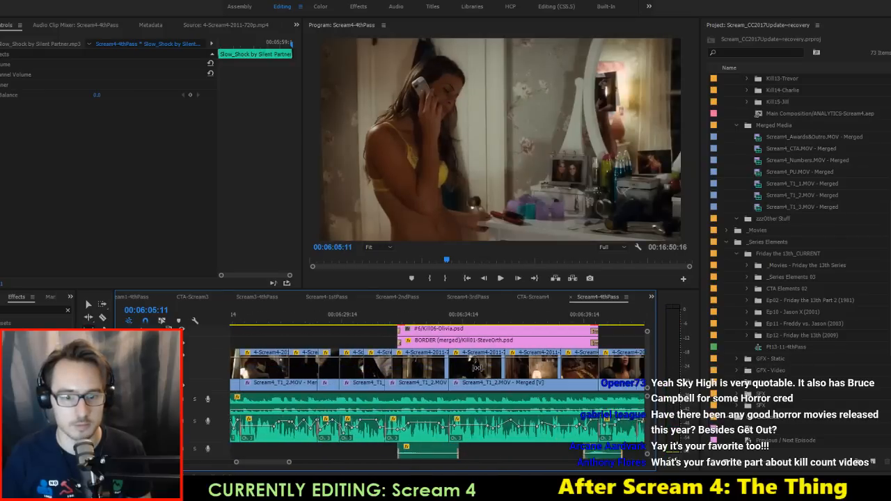
pyautogui.scroll(-10, 476, 369)
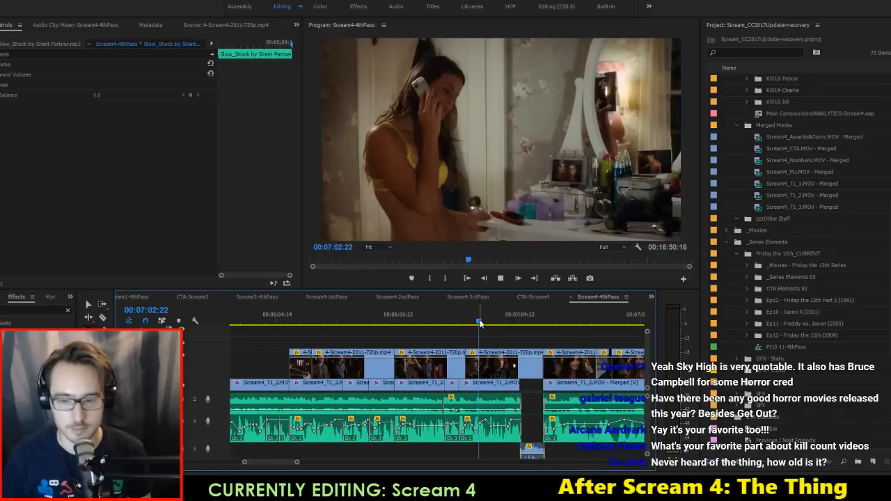
pyautogui.press('space')
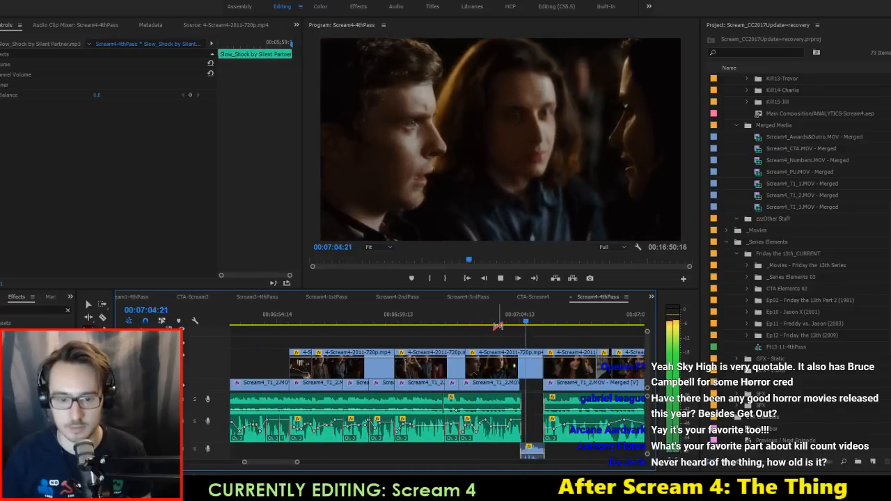
# Step: Play the music ending near 00:07:16 into the following film clip twice
pyautogui.scroll(-3, 569, 402)
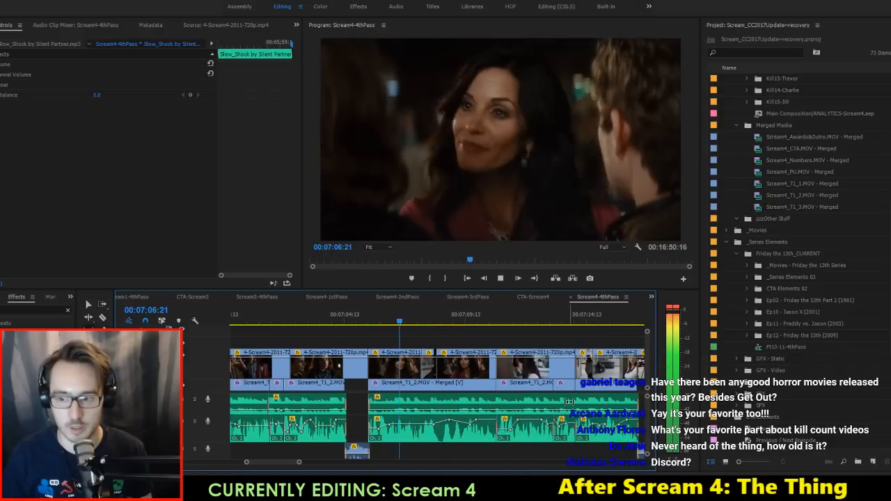
pyautogui.scroll(-2, 569, 402)
pyautogui.click(531, 321)
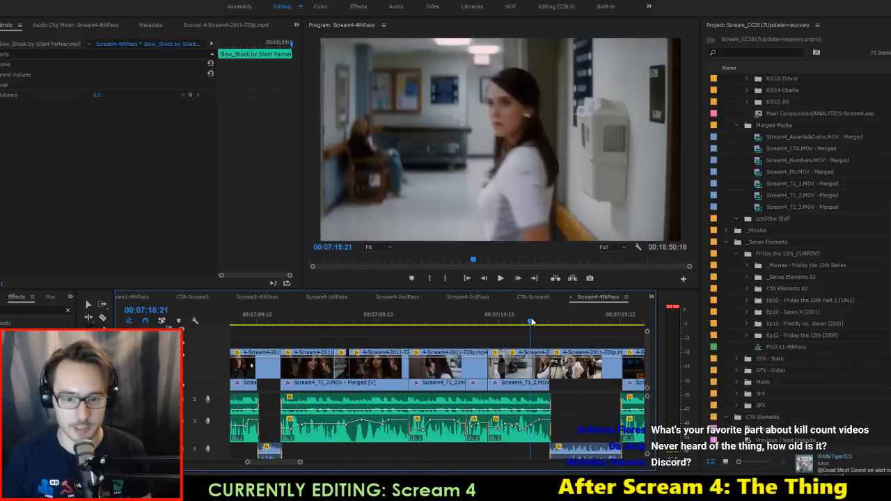
pyautogui.press('space')
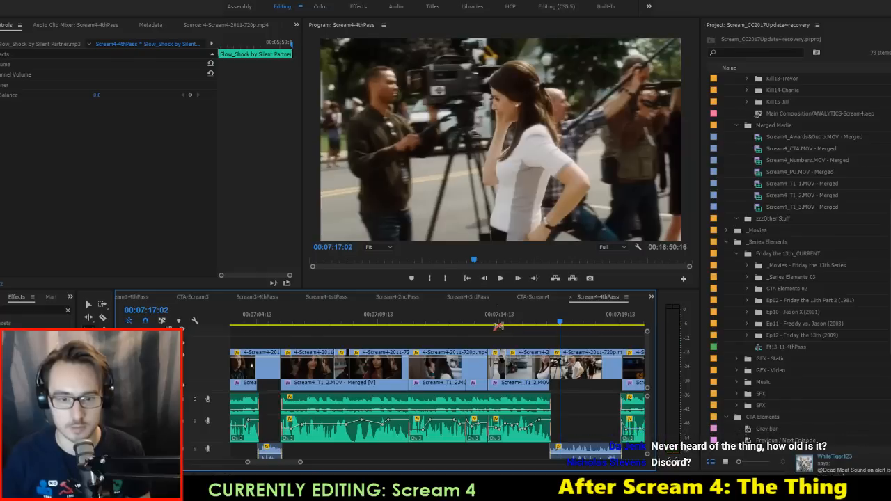
pyautogui.press('space')
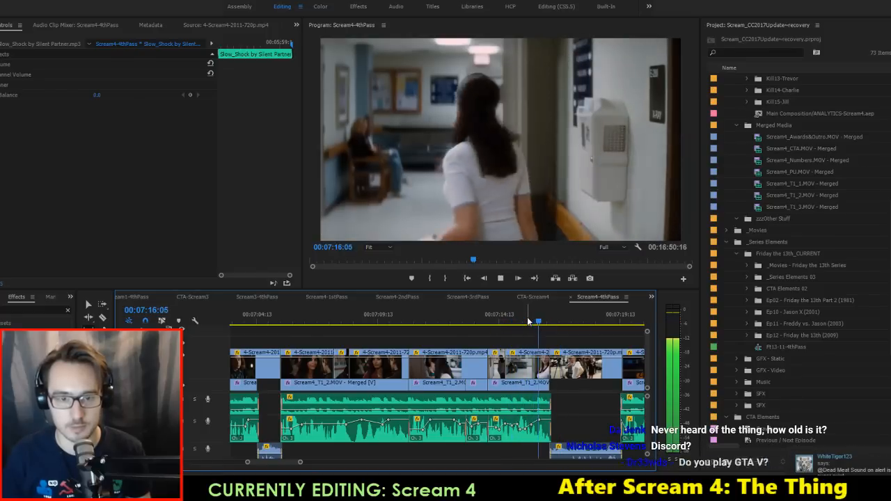
pyautogui.press('space')
# Step: Slip the short Slow_Shock music clip ending near 00:07:23, and replay it from before its start into the film clip
pyautogui.scroll(-3, 509, 339)
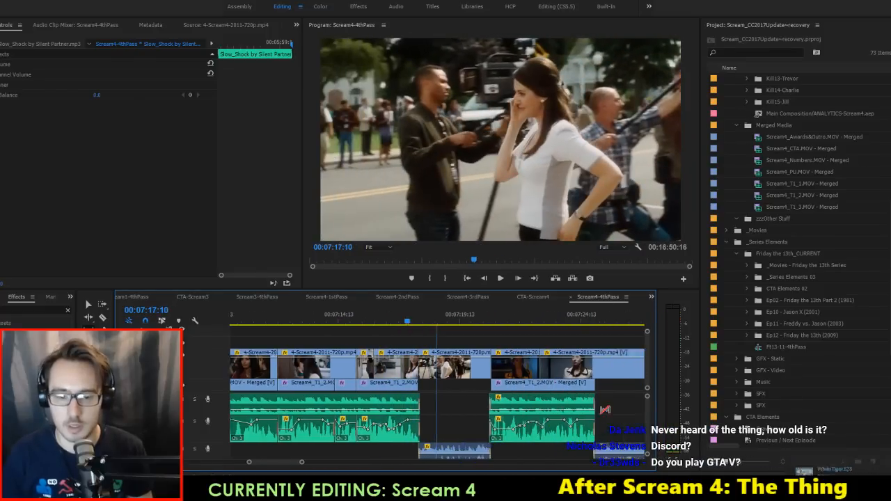
pyautogui.click(512, 317)
pyautogui.press('space')
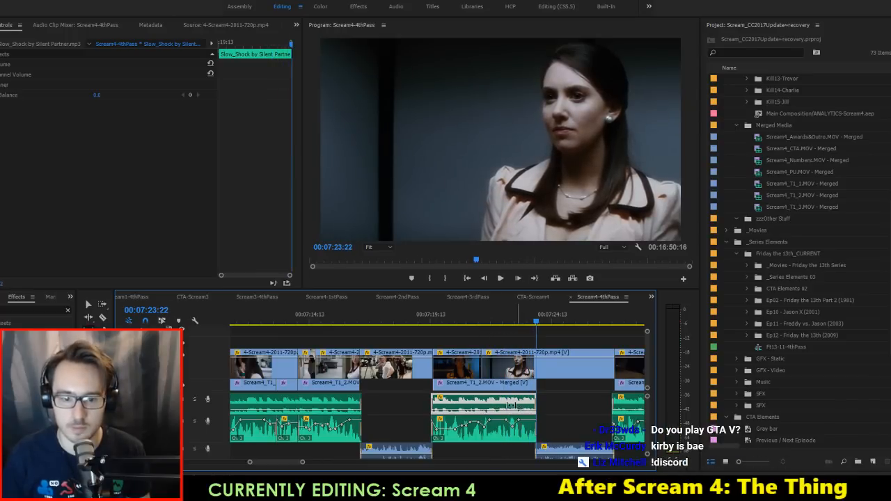
pyautogui.click(496, 321)
pyautogui.press('space')
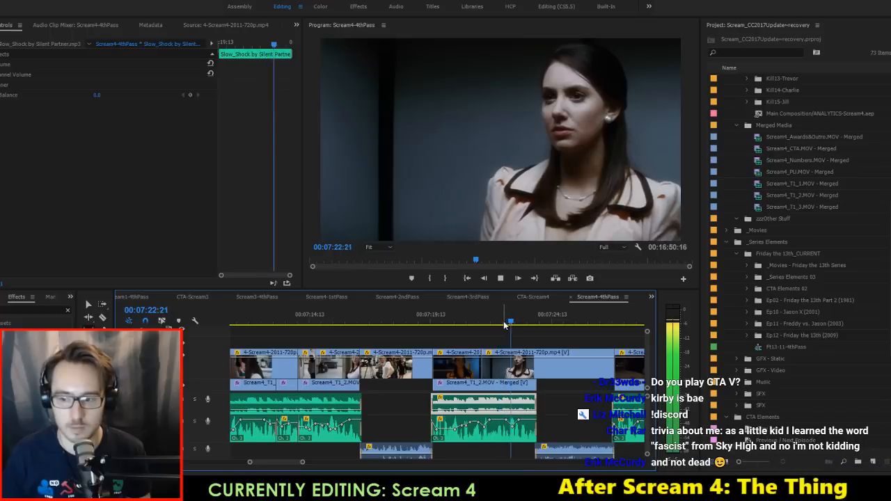
pyautogui.click(425, 323)
pyautogui.press('space')
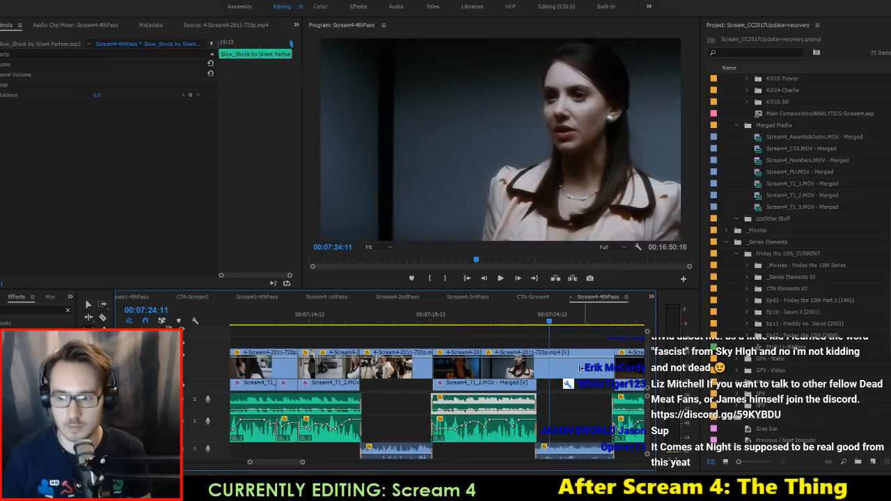
# Step: Look over the following music section on the timeline and play its start near 00:07:27
pyautogui.scroll(-4, 582, 369)
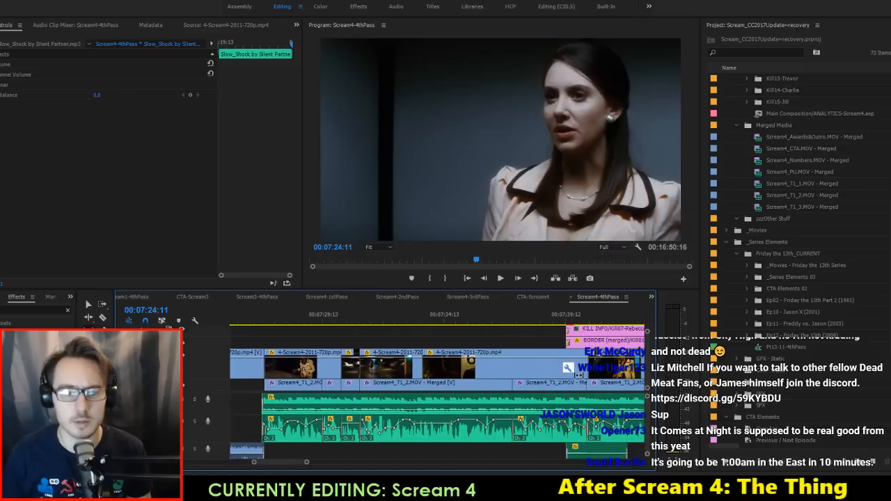
pyautogui.scroll(-2, 578, 376)
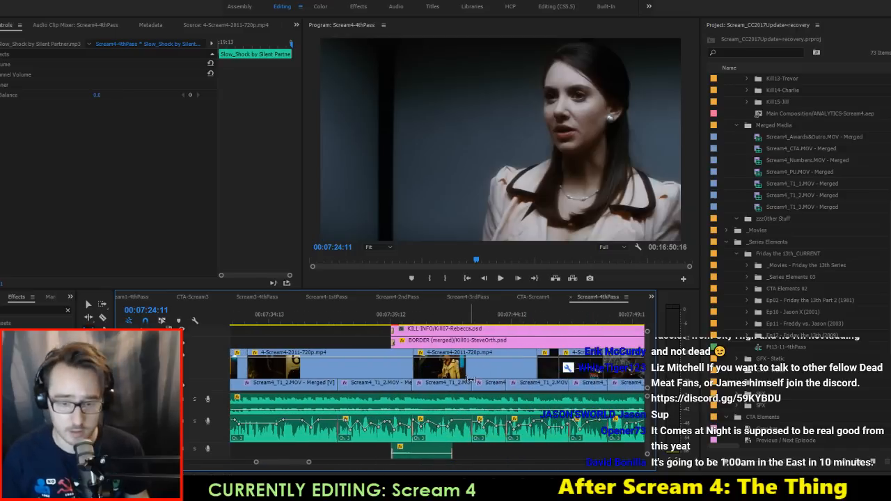
pyautogui.scroll(-5, 471, 380)
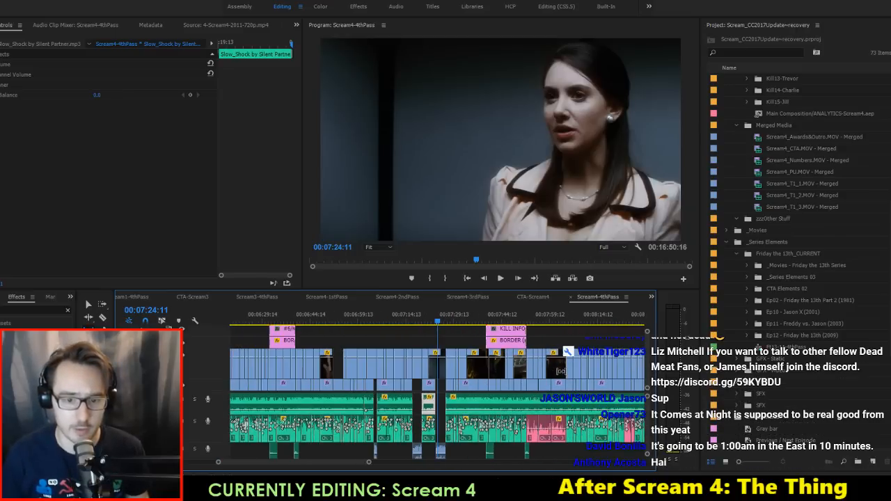
pyautogui.scroll(-5, 503, 371)
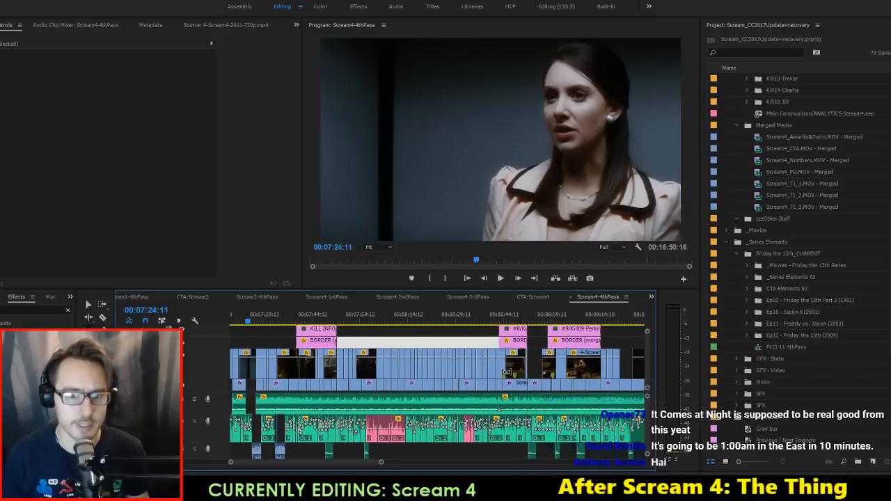
pyautogui.scroll(3, 505, 371)
pyautogui.click(344, 315)
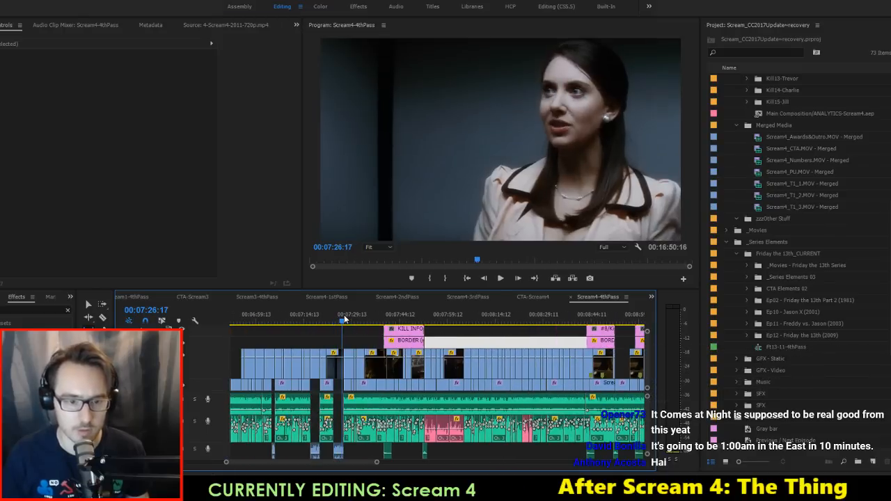
pyautogui.press('space')
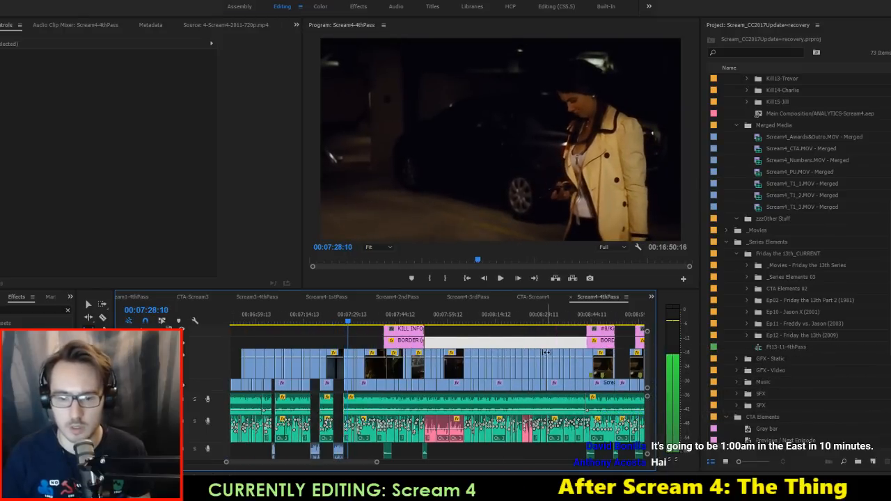
# Step: Move ahead along the timeline and play the music ending near 00:10:30 into the following film clip
pyautogui.press('space')
pyautogui.scroll(-8, 557, 368)
pyautogui.scroll(-5, 557, 369)
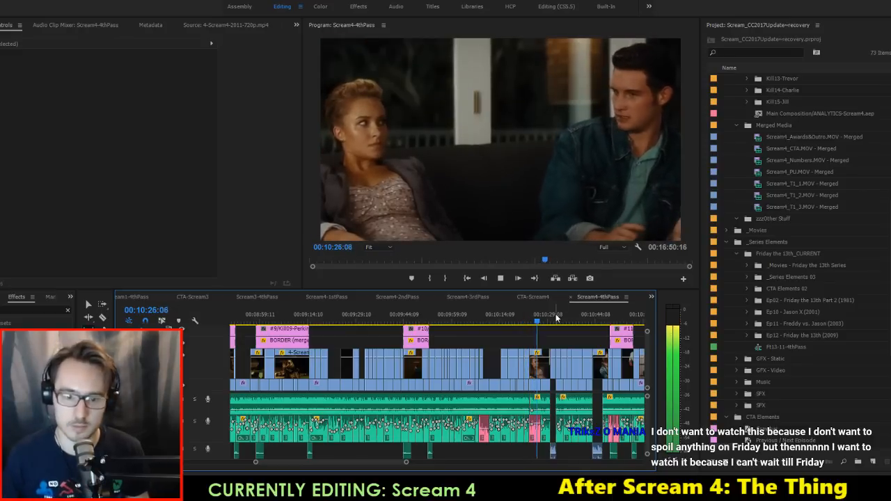
pyautogui.scroll(6, 555, 394)
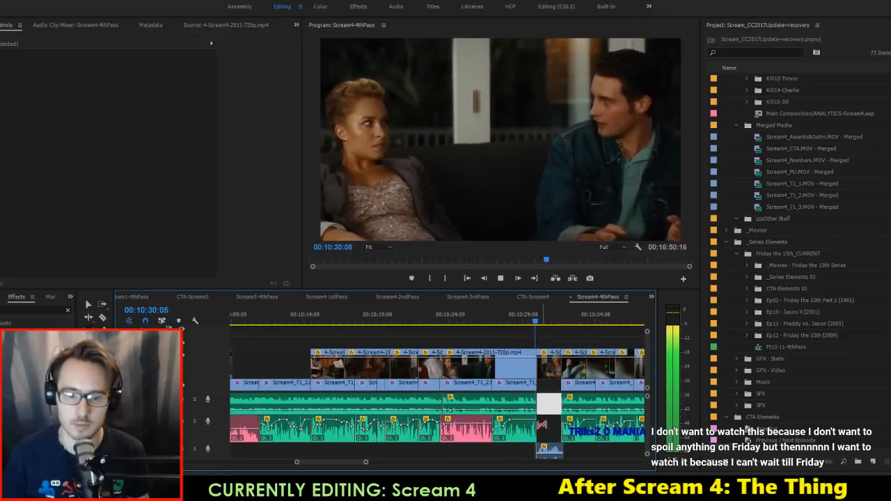
pyautogui.press('space')
pyautogui.scroll(-7, 552, 344)
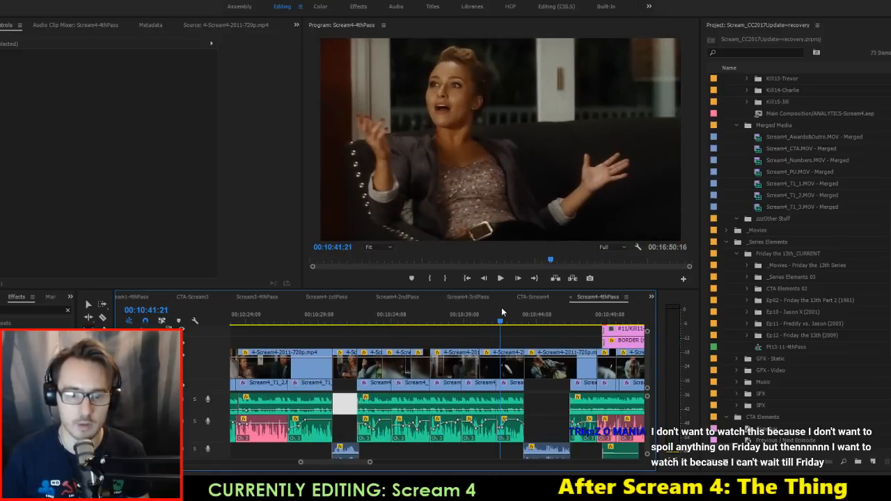
# Step: Select the Slow_Shock music clip ending near 00:10:43 and replay its ending into the film clip
pyautogui.press('space')
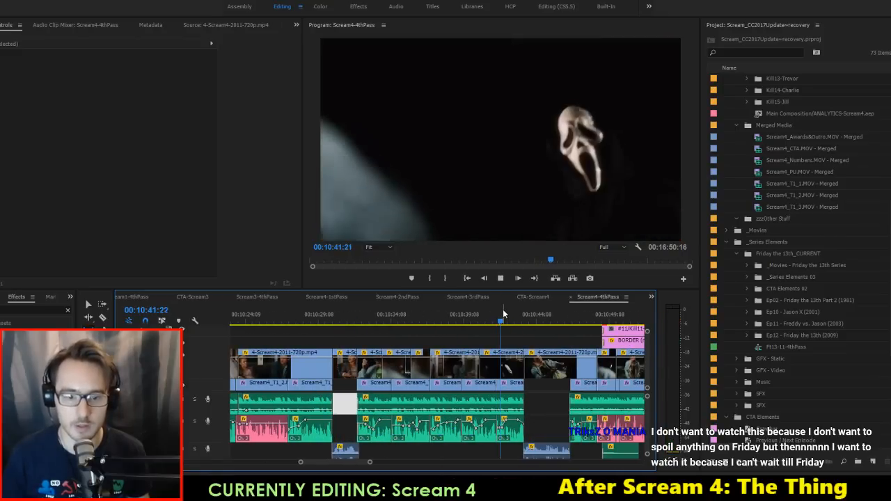
pyautogui.click(488, 403)
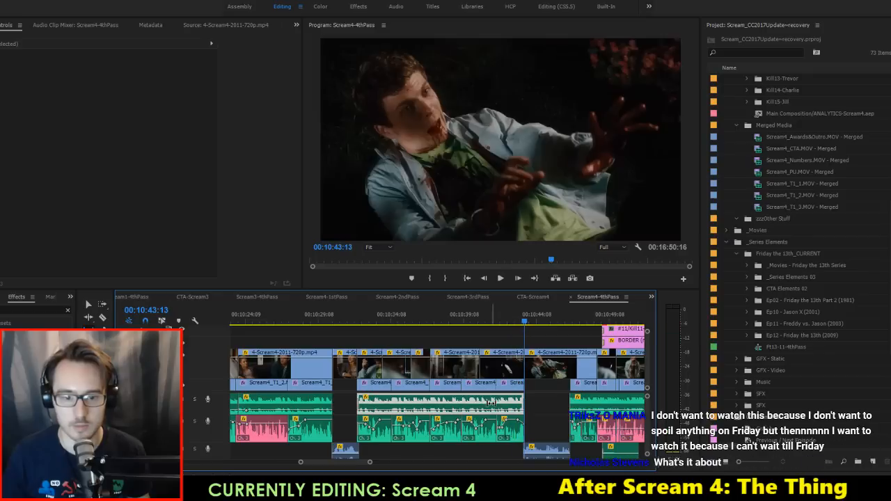
pyautogui.click(491, 308)
pyautogui.press('space')
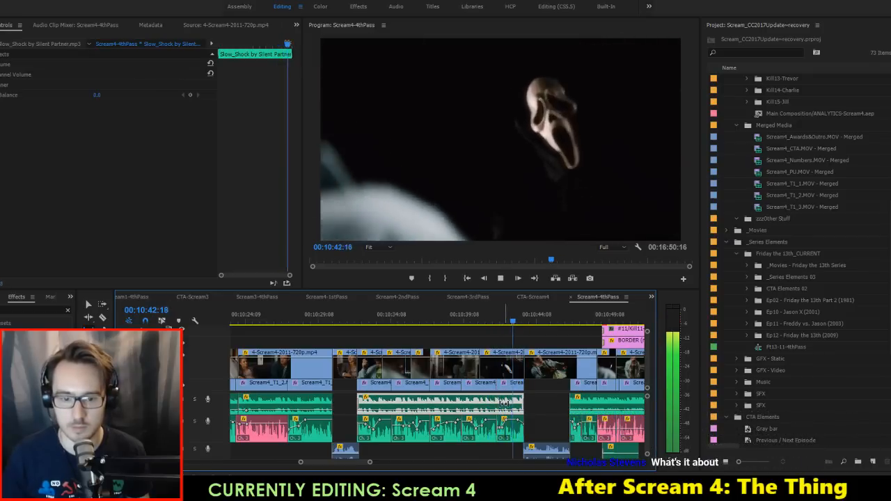
pyautogui.press('space')
pyautogui.press('space')
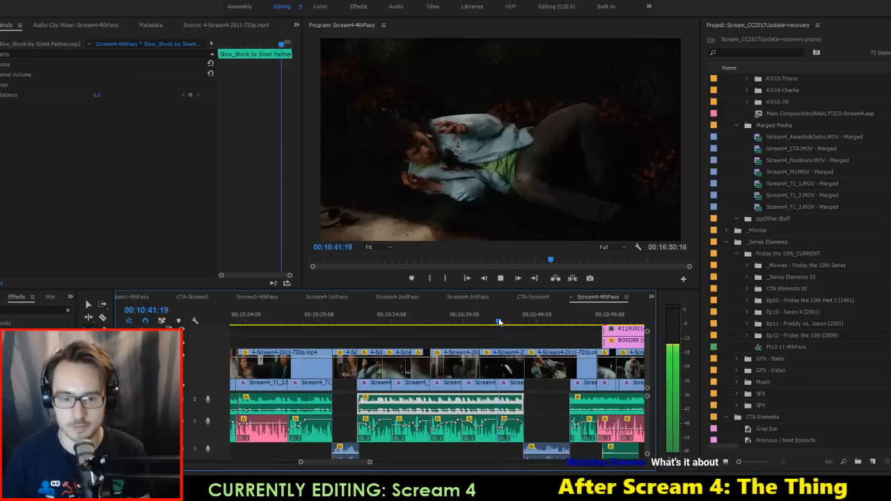
pyautogui.press('space')
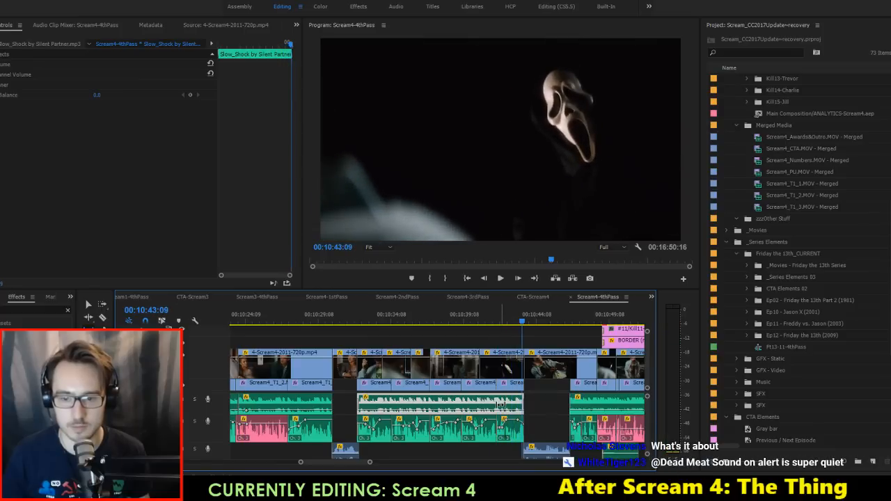
# Step: Solo the music track and replay the last seconds of the Slow_Shock clip near 00:10:43 several times
pyautogui.click(194, 399)
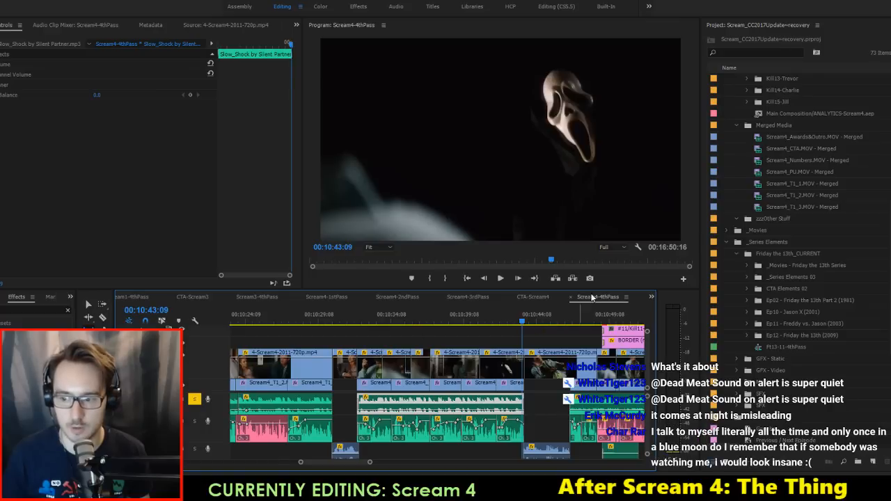
pyautogui.click(496, 317)
pyautogui.press('space')
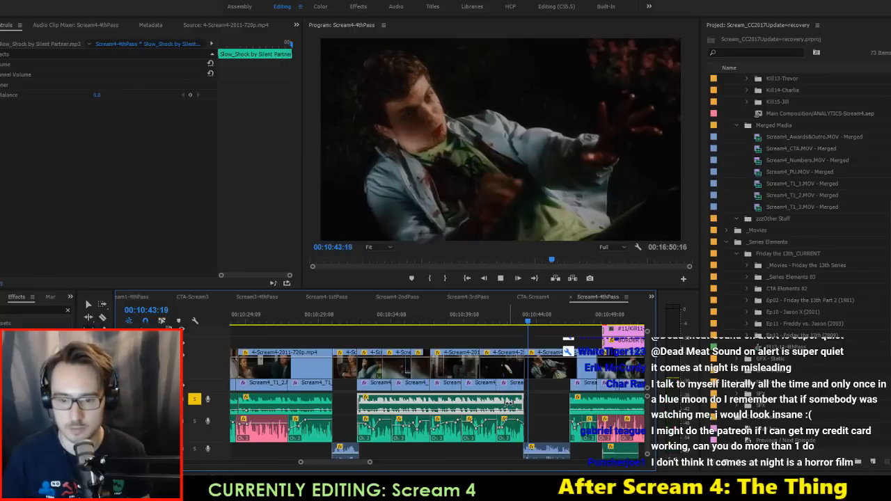
pyautogui.click(508, 318)
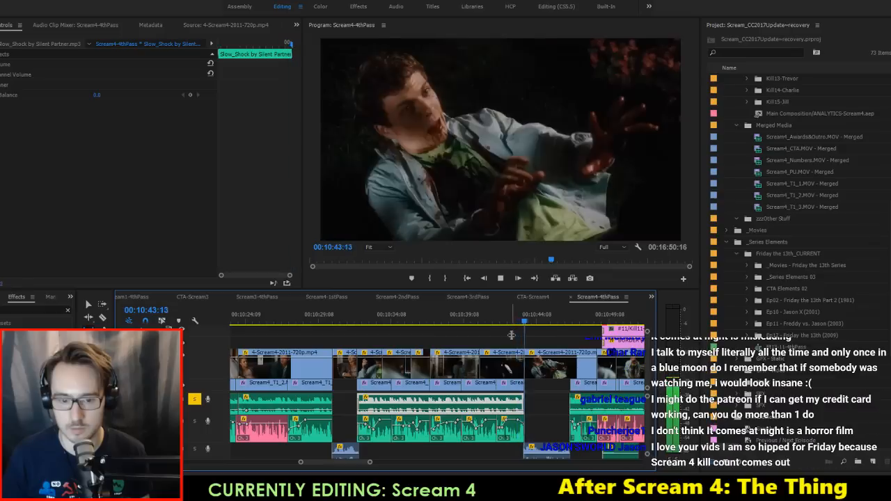
pyautogui.press('space')
pyautogui.click(496, 324)
pyautogui.press('space')
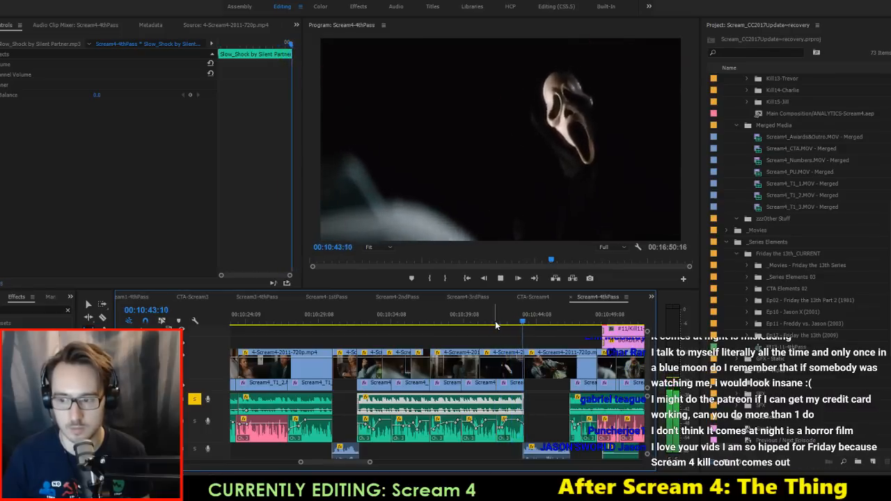
pyautogui.press('space')
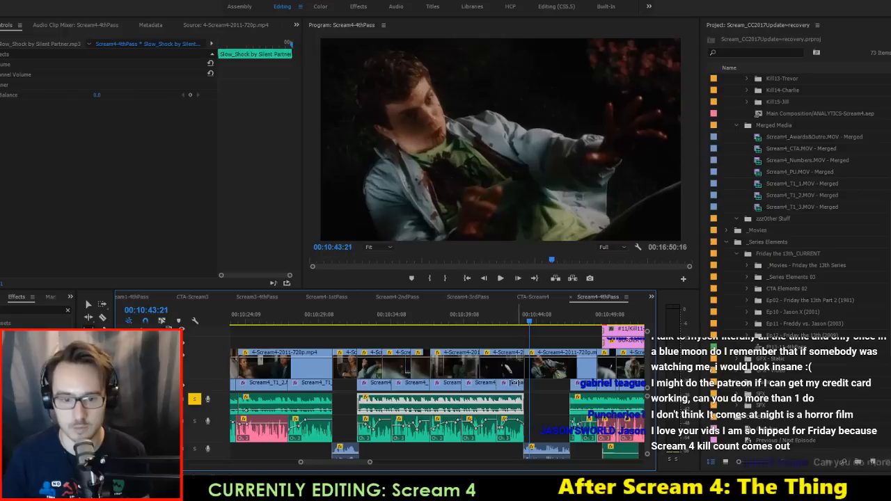
pyautogui.click(504, 323)
pyautogui.press('space')
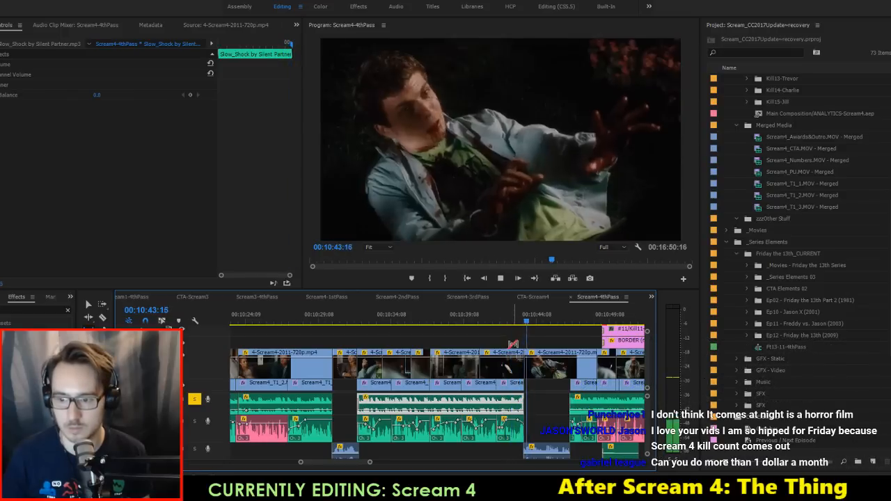
pyautogui.press('space')
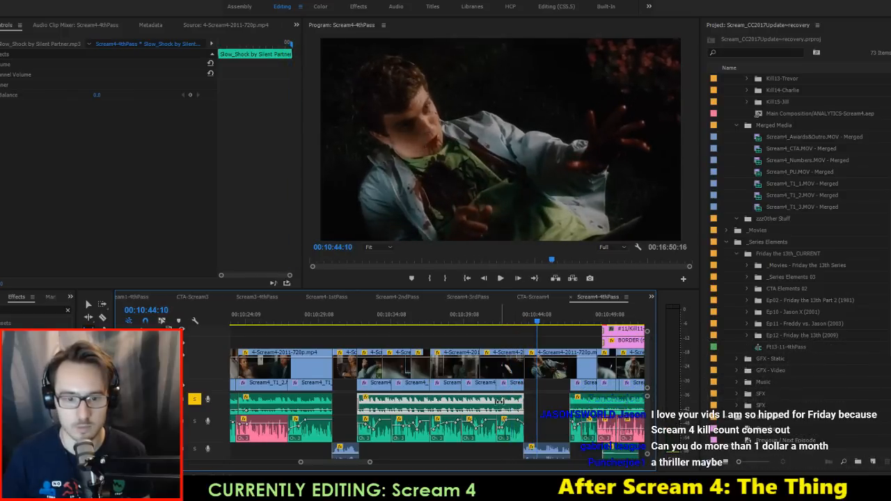
# Step: Slip the Slow_Shock clip ending near 00:10:43 slightly, and replay its ending with the music track soloed
pyautogui.click(501, 323)
pyautogui.press('space')
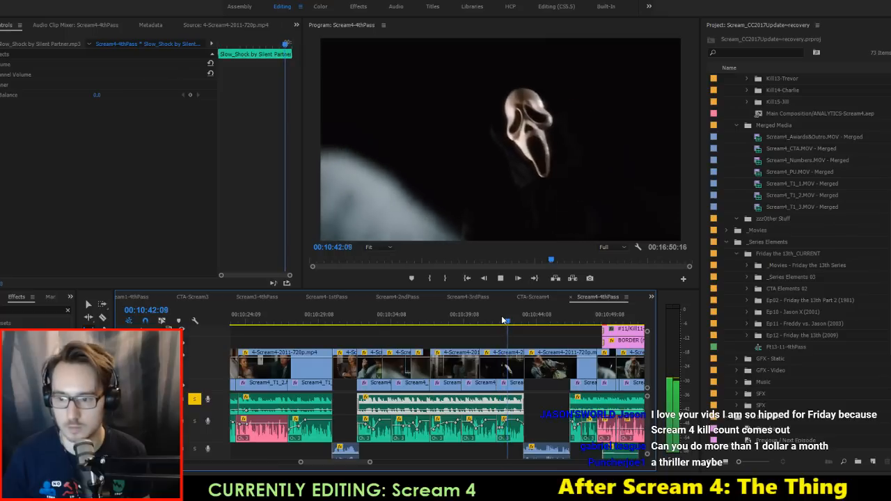
pyautogui.press('space')
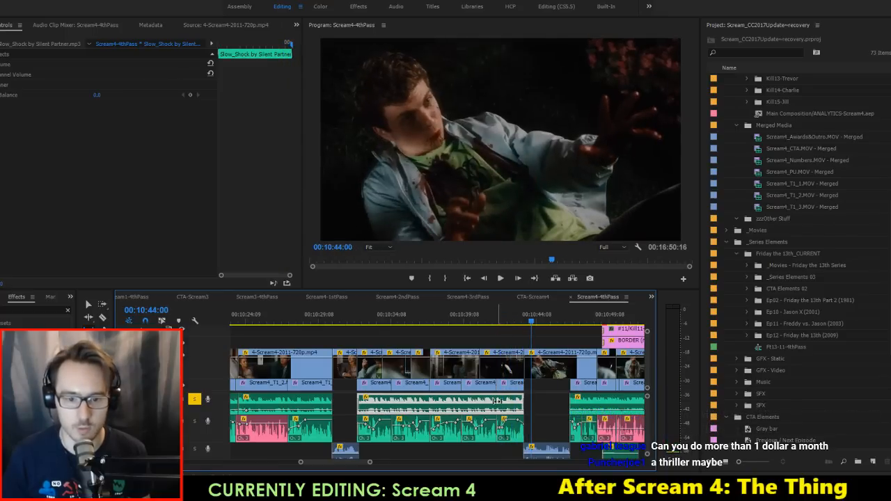
pyautogui.press('space')
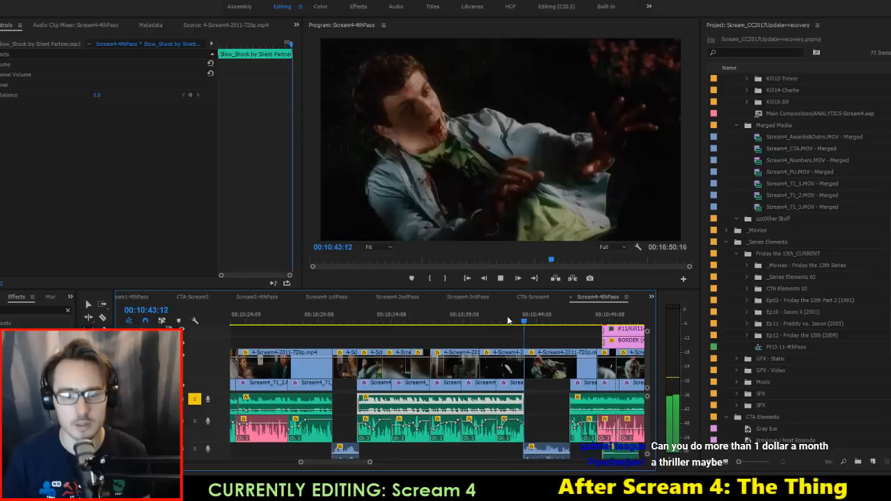
pyautogui.press('space')
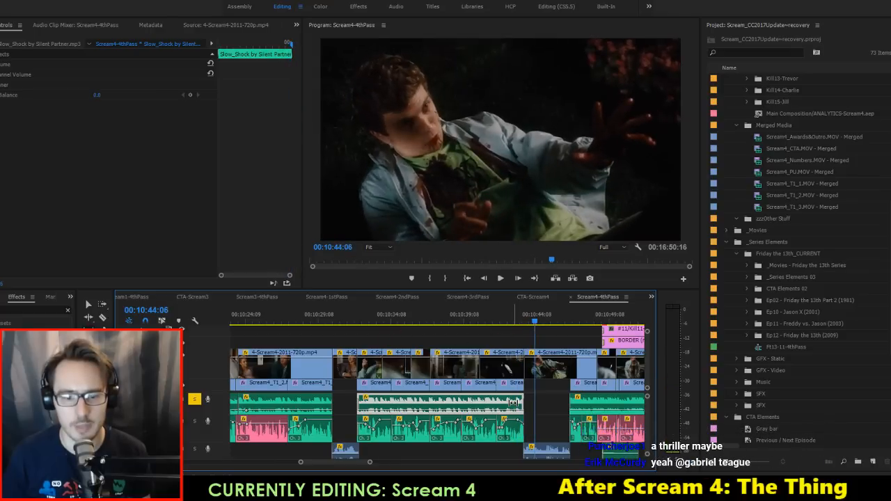
pyautogui.moveTo(513, 403); pyautogui.dragTo(511, 403)
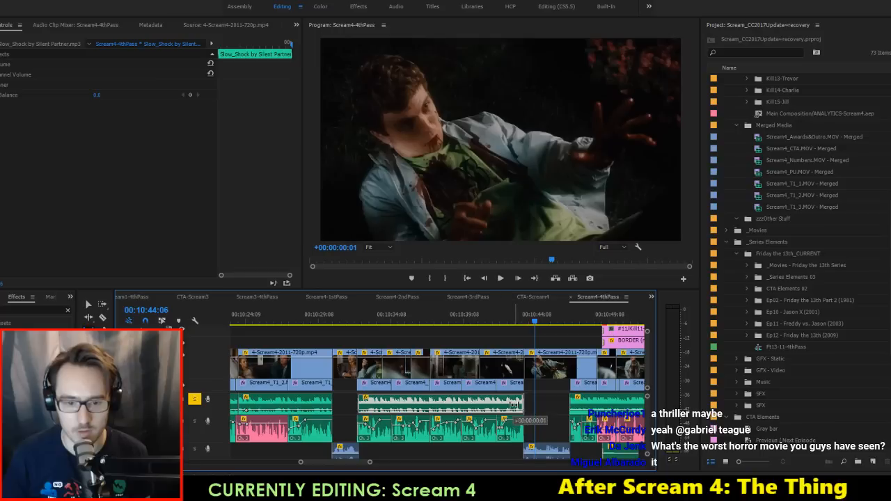
pyautogui.click(510, 322)
pyautogui.press('space')
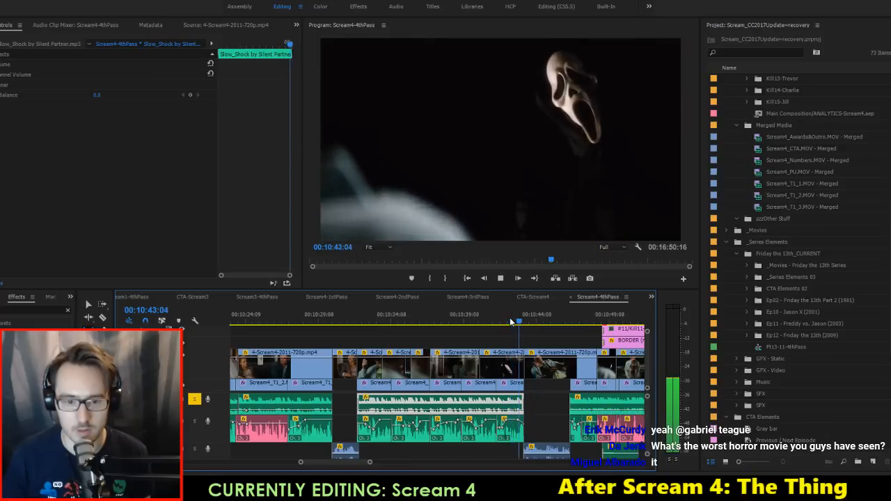
pyautogui.press('space')
pyautogui.click(357, 320)
pyautogui.press('space')
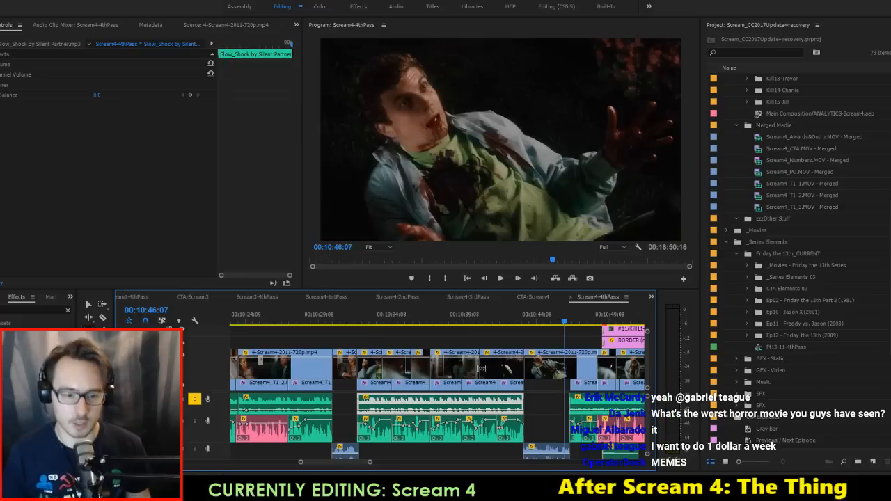
# Step: Play the next music clip's start near 00:10:46 with all tracks audible and look over its length
pyautogui.scroll(-5, 542, 400)
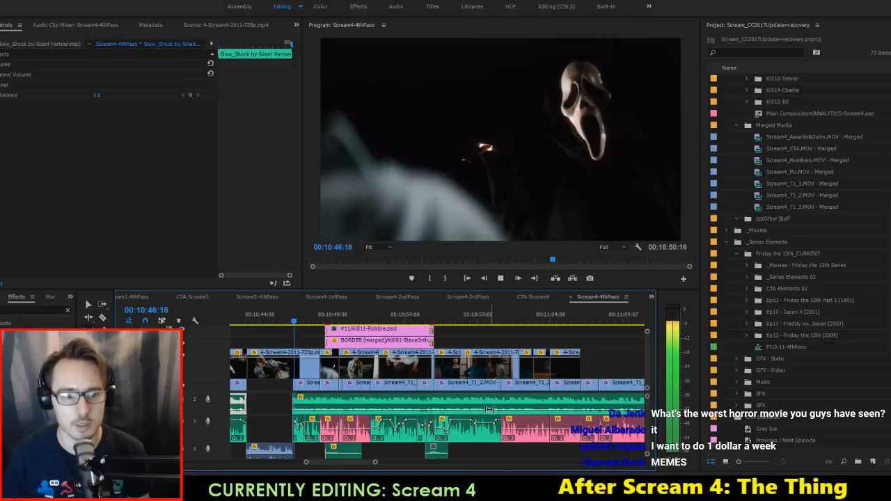
pyautogui.press('space')
pyautogui.scroll(-3, 554, 398)
pyautogui.scroll(-8, 554, 399)
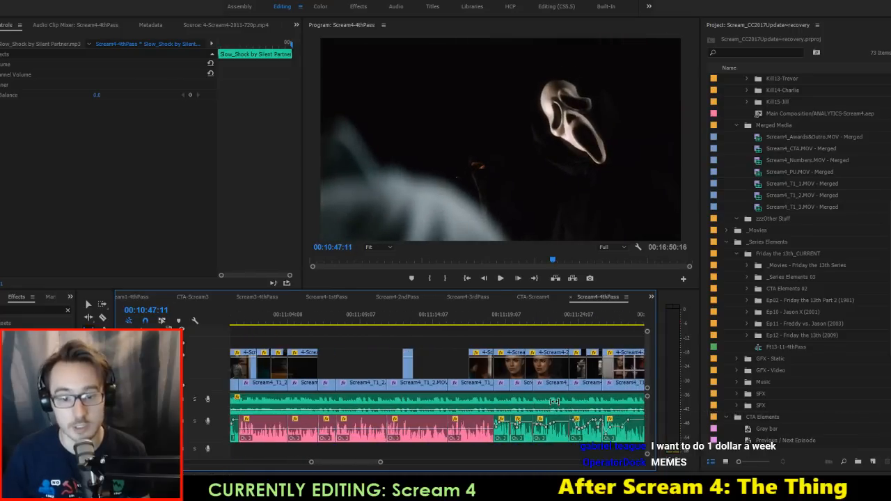
# Step: Solo the music track, slip the long Slow_Shock clip ending near 00:11:58 slightly, and replay its ending
pyautogui.scroll(-4, 555, 407)
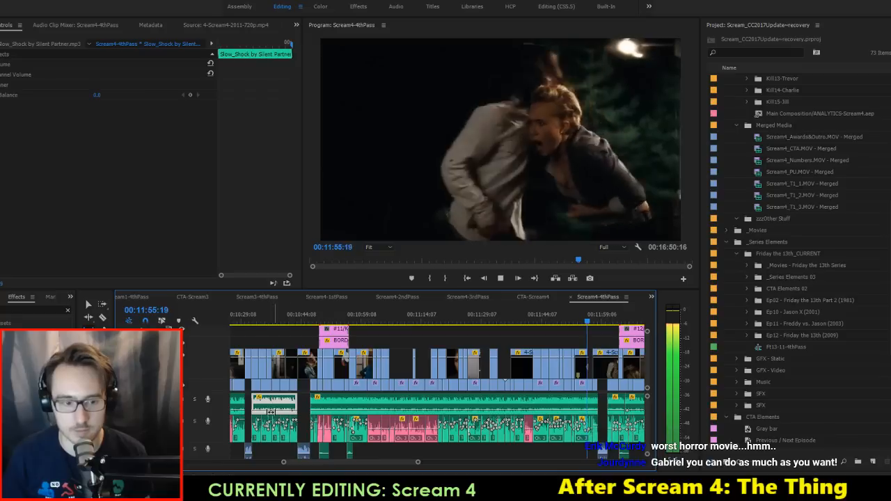
pyautogui.click(195, 399)
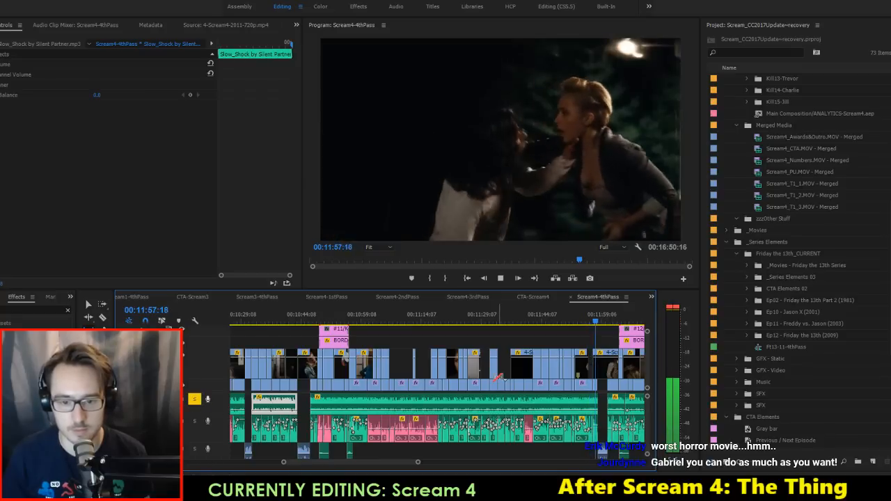
pyautogui.press('space')
pyautogui.moveTo(556, 407); pyautogui.dragTo(554, 407)
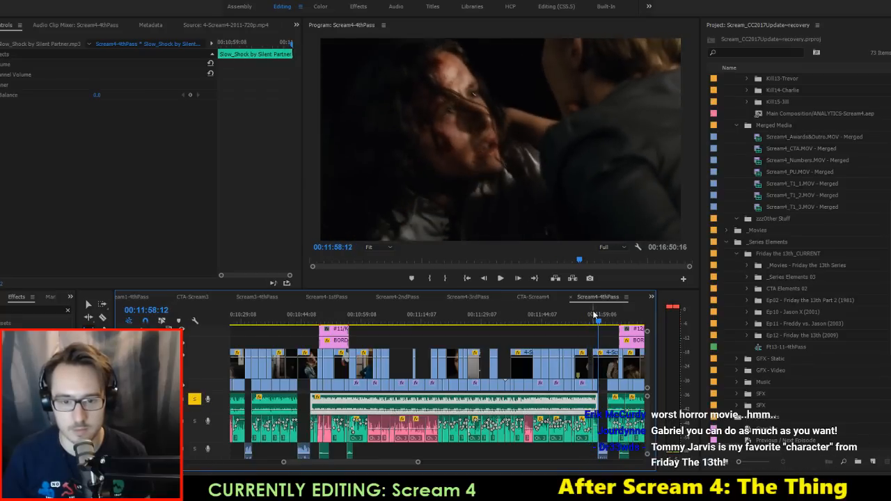
pyautogui.click(582, 317)
pyautogui.press('space')
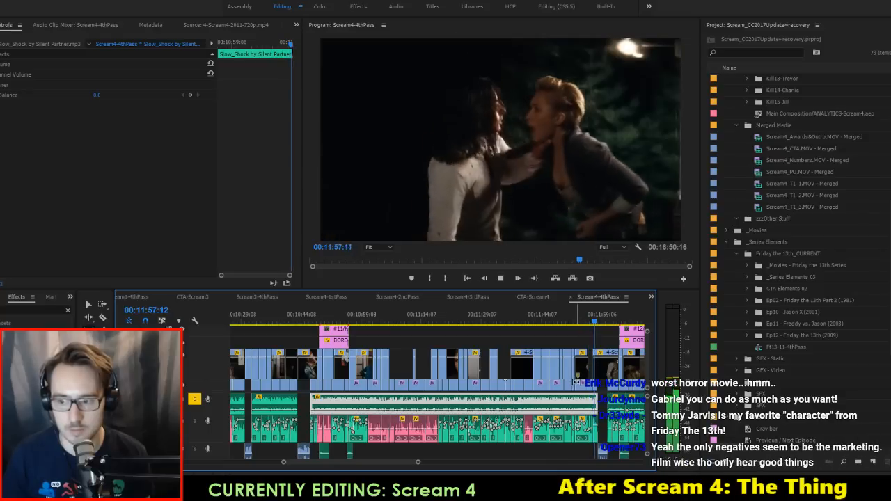
pyautogui.press('space')
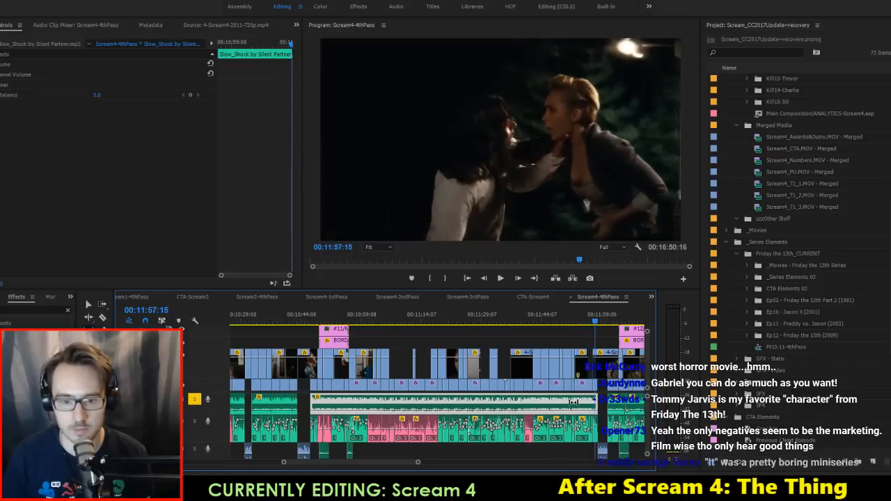
# Step: Replay the last second of the long Slow_Shock clip near 00:11:58 several times, adjusting its slip between playbacks with the music track soloed
pyautogui.press('space')
pyautogui.press('=')
pyautogui.click(577, 336)
pyautogui.press('space')
pyautogui.click(576, 402)
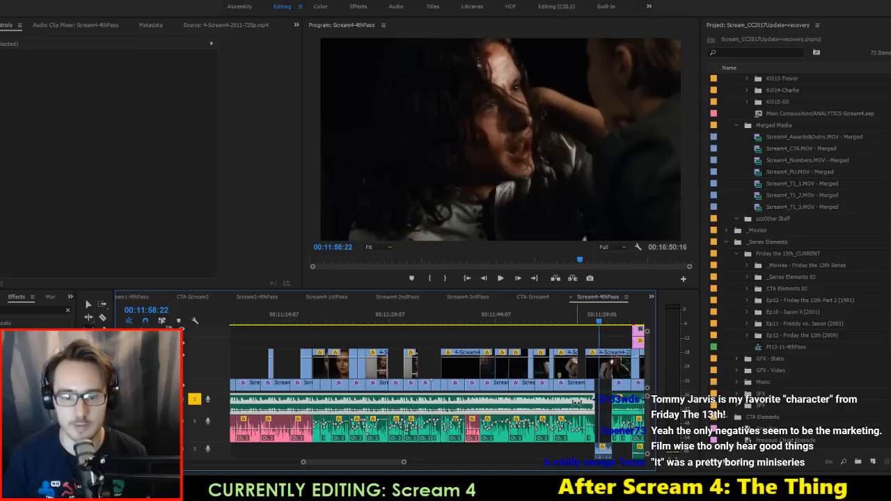
pyautogui.click(577, 404)
pyautogui.click(574, 319)
pyautogui.press('space')
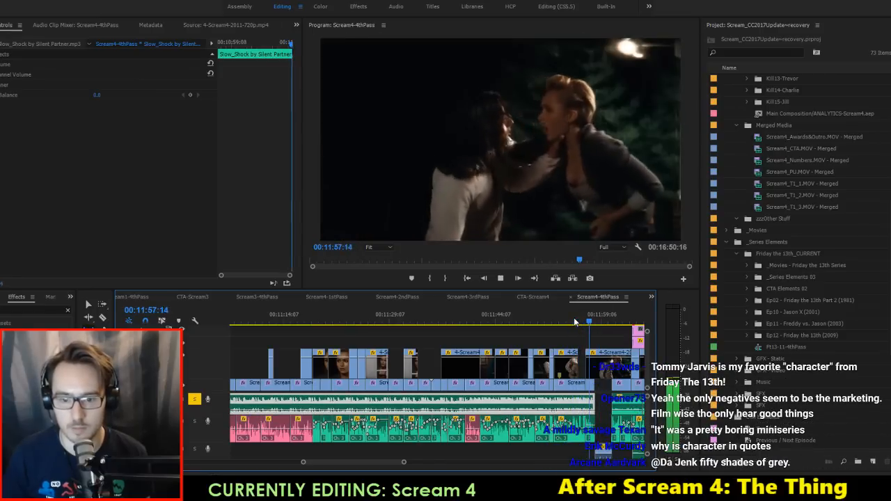
pyautogui.press('space')
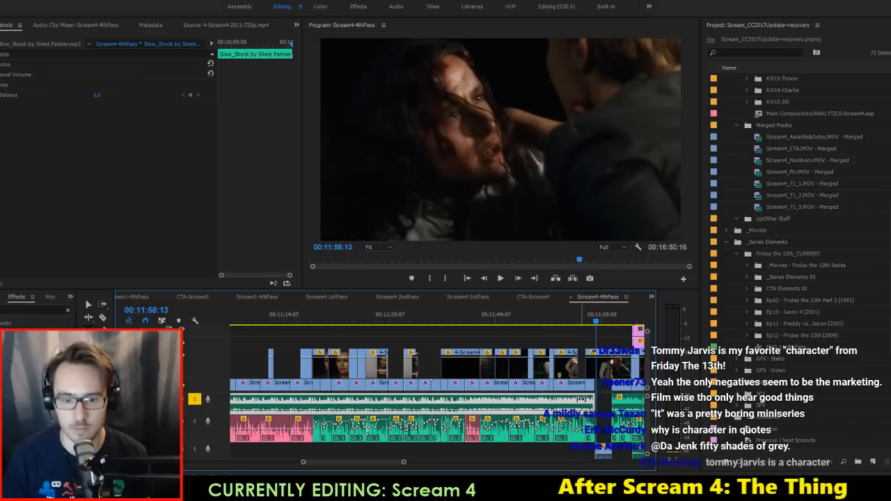
pyautogui.click(586, 314)
pyautogui.press('space')
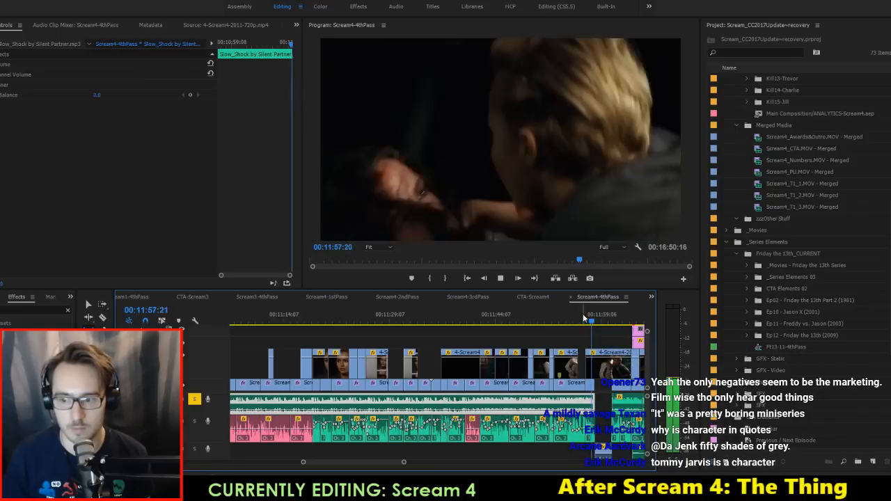
pyautogui.press('space')
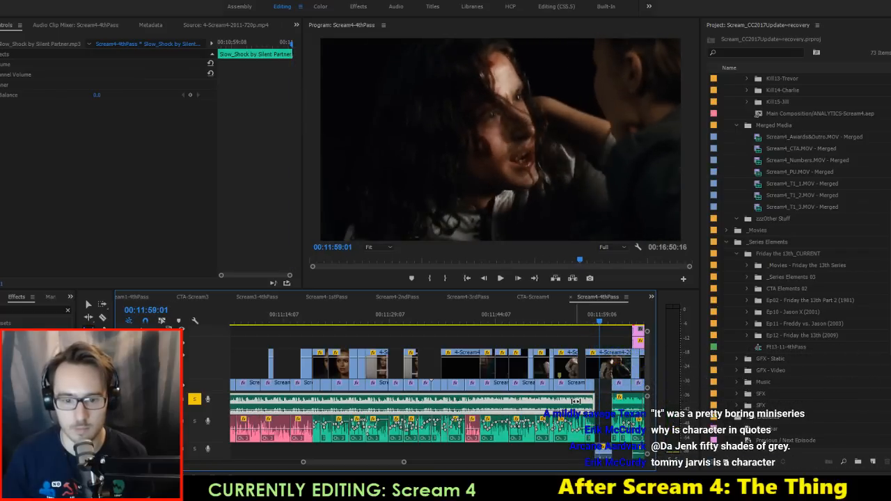
# Step: Slip the Slow_Shock clip ending near 00:11:58 by three frames and play its ending once more
pyautogui.press('=')
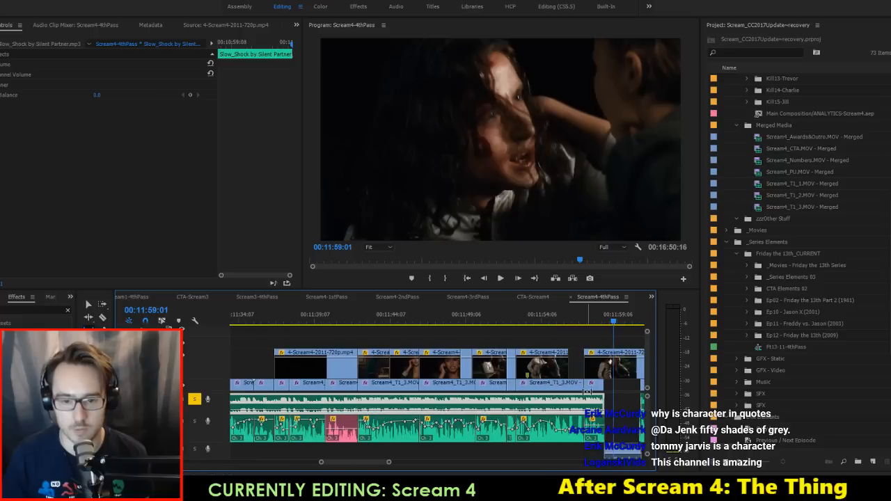
pyautogui.moveTo(587, 401); pyautogui.dragTo(584, 401)
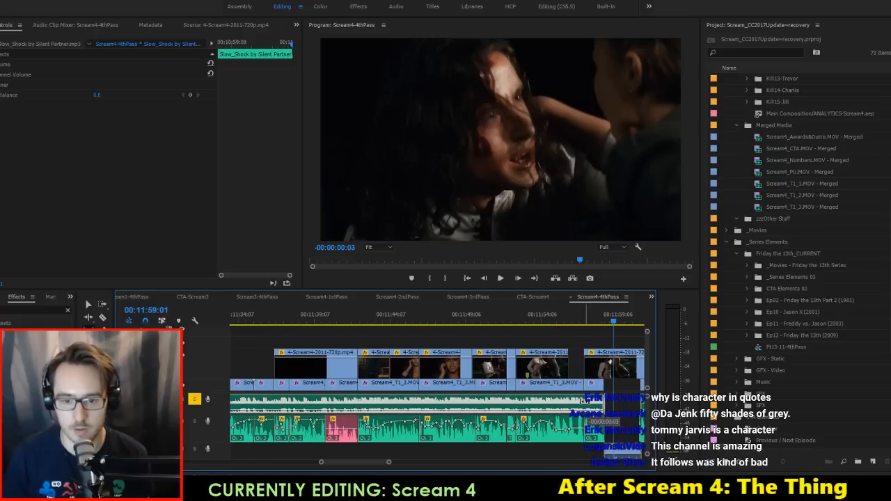
pyautogui.click(573, 322)
pyautogui.press('space')
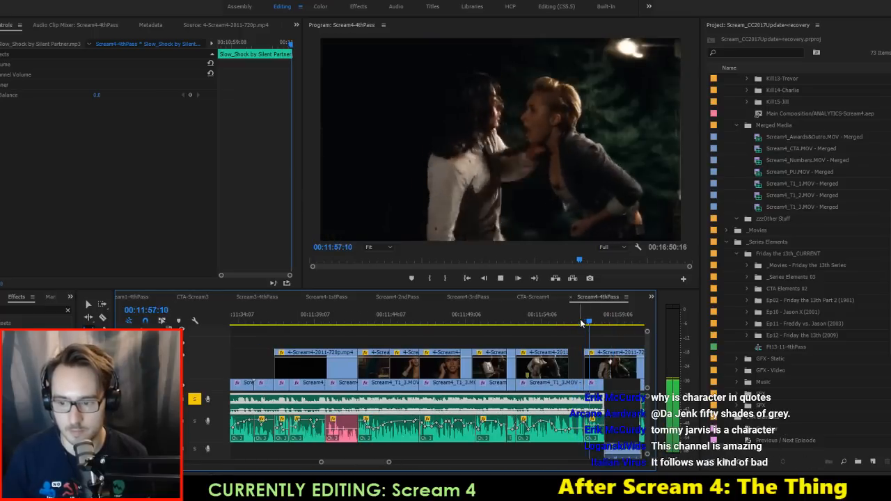
pyautogui.press('space')
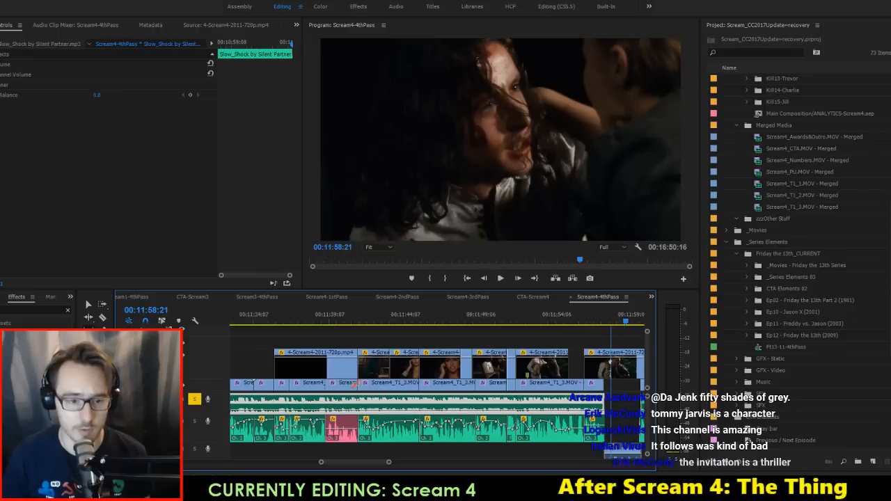
# Step: Save the project and play the start of the long Slow_Shock clip from 00:10:46
pyautogui.scroll(3, 348, 379)
pyautogui.scroll(8, 350, 379)
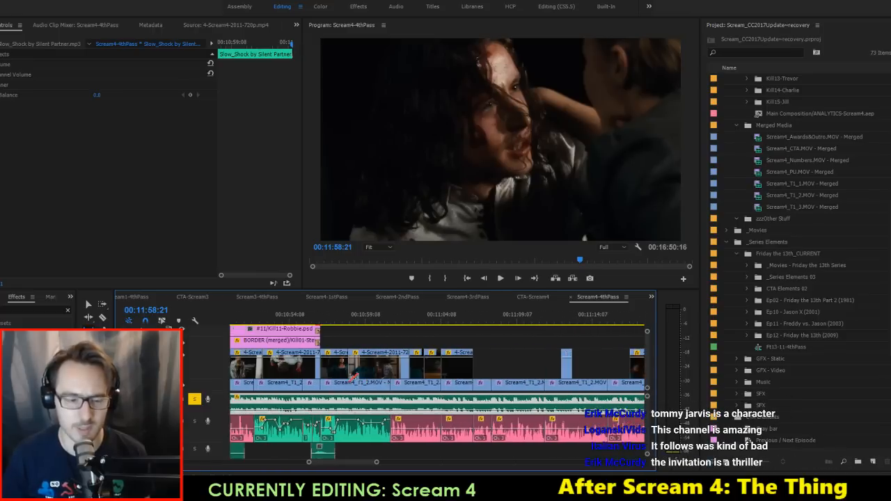
pyautogui.click(340, 323)
pyautogui.hotkey('ctrl', 's')
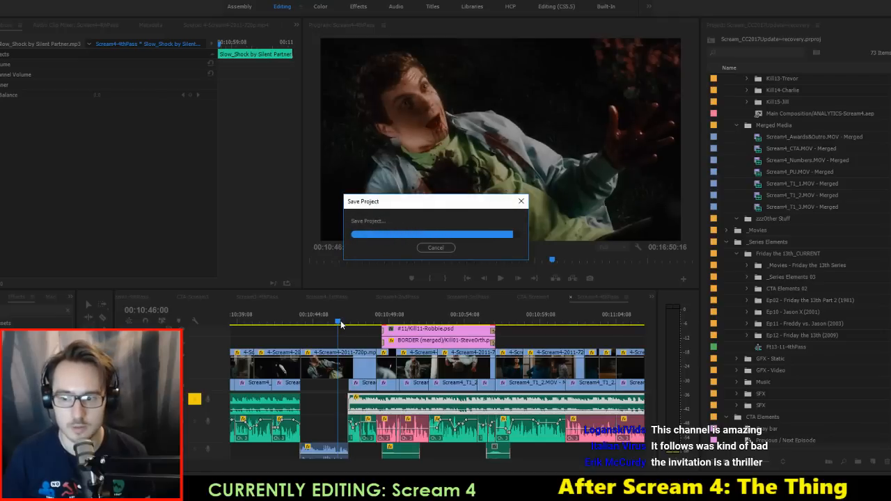
pyautogui.press('space')
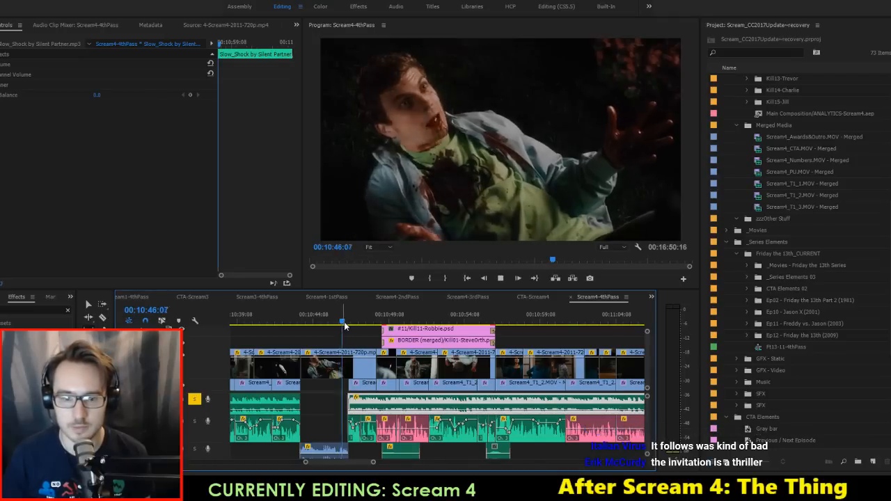
pyautogui.hotkey('ctrl', 's')
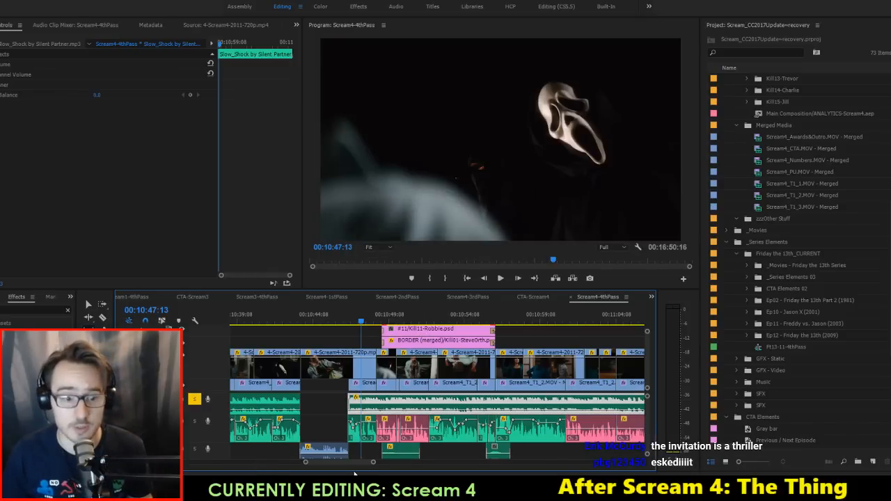
# Step: Extend the start of the music clip after the gap near 00:12:00 slightly earlier, in line with the dialogue clip
pyautogui.scroll(-3, 342, 464)
pyautogui.moveTo(345, 462); pyautogui.dragTo(361, 463)
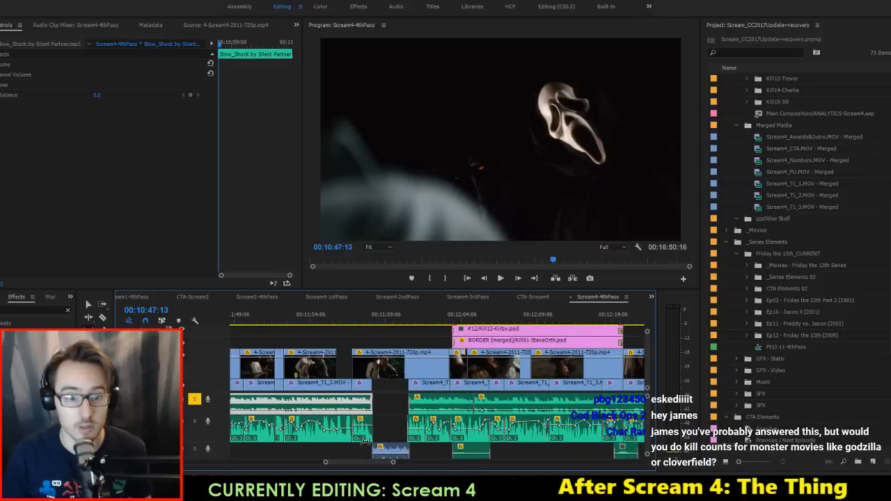
pyautogui.scroll(3, 419, 399)
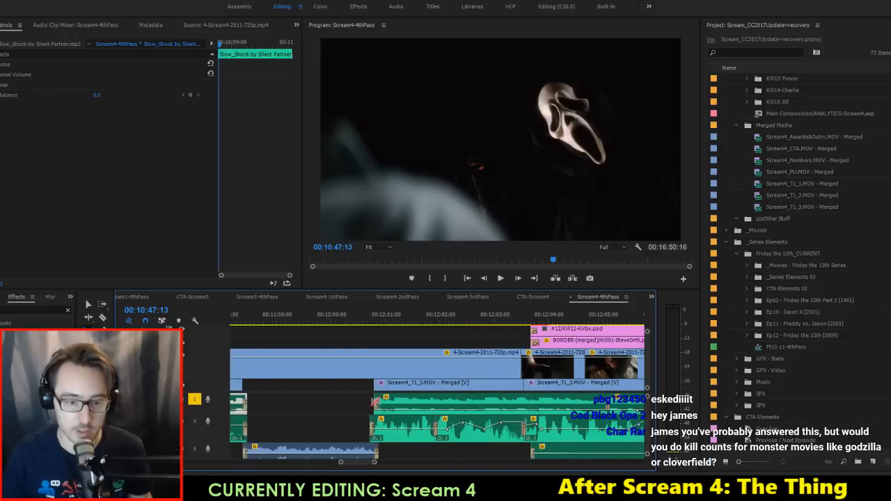
pyautogui.click(349, 401)
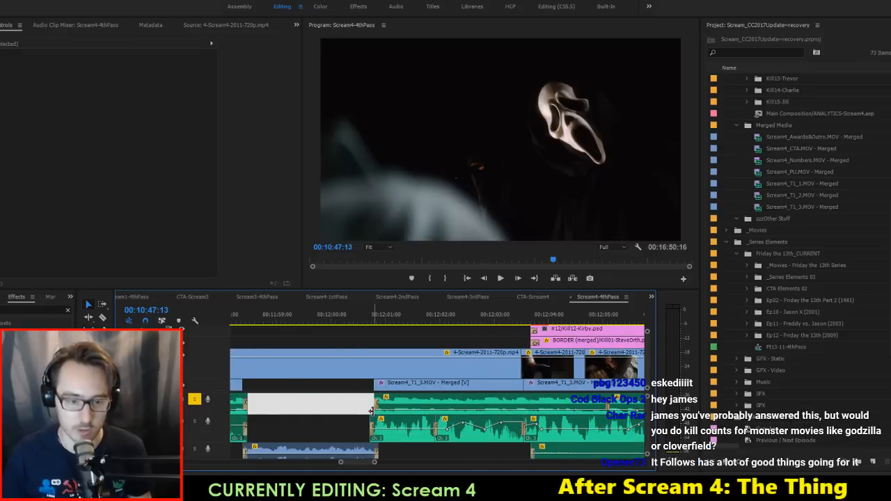
pyautogui.click(368, 409)
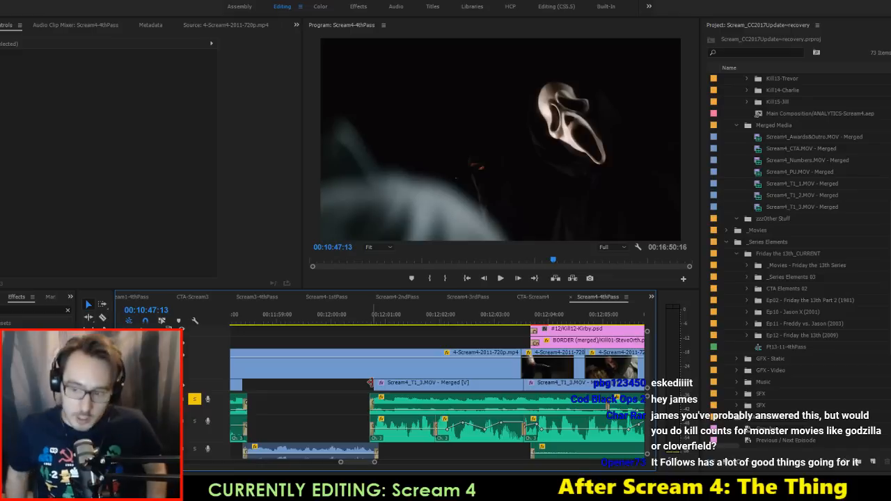
# Step: Play the start of the music clip near 00:12:00 with the music track soloed
pyautogui.click(365, 312)
pyautogui.press('space')
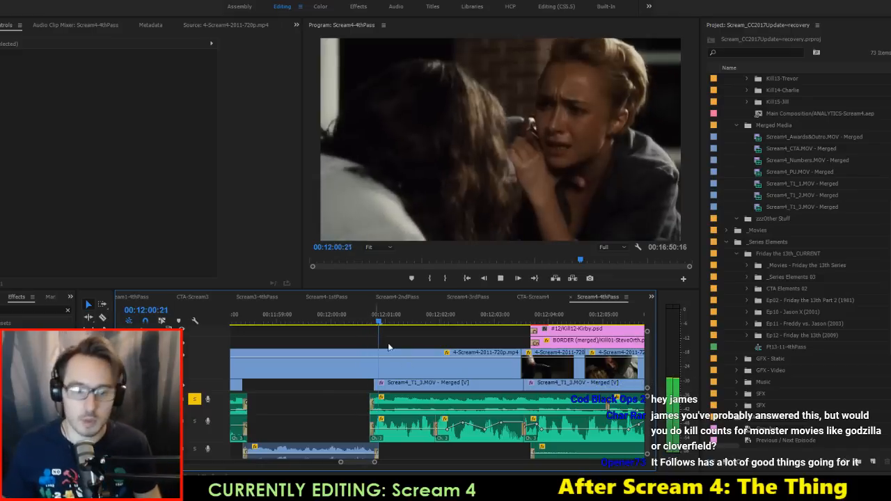
pyautogui.scroll(-2, 506, 376)
pyautogui.scroll(-2, 505, 377)
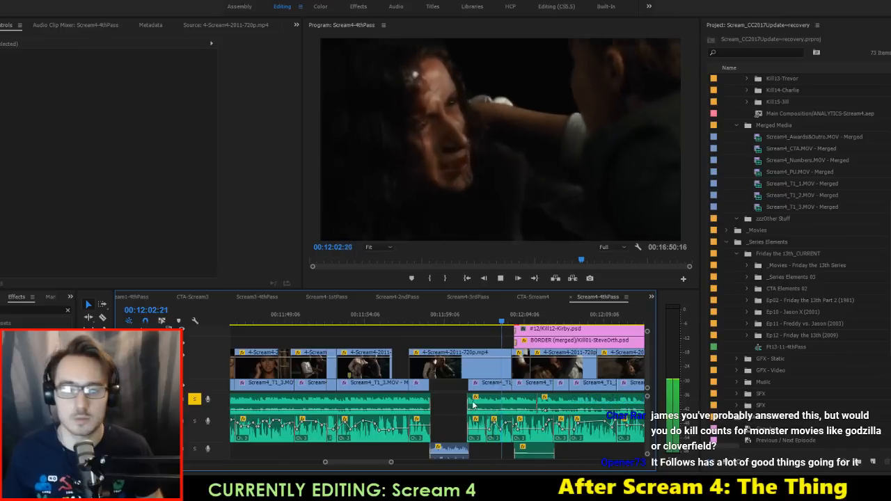
pyautogui.press('space')
# Step: Move the longer Slow_Shock clip earlier over the short music clip starting near 00:12:00, and extend its end to the gap near 00:12:52
pyautogui.hscroll(5, 551, 407)
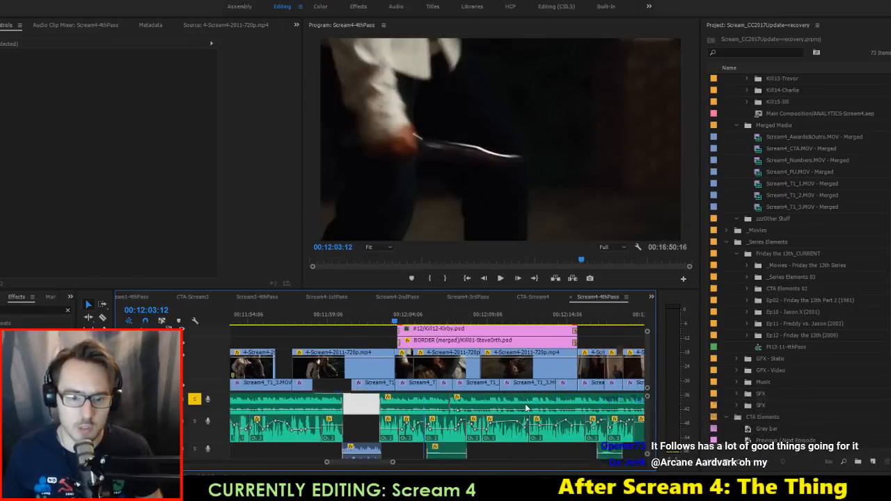
pyautogui.scroll(-3, 526, 416)
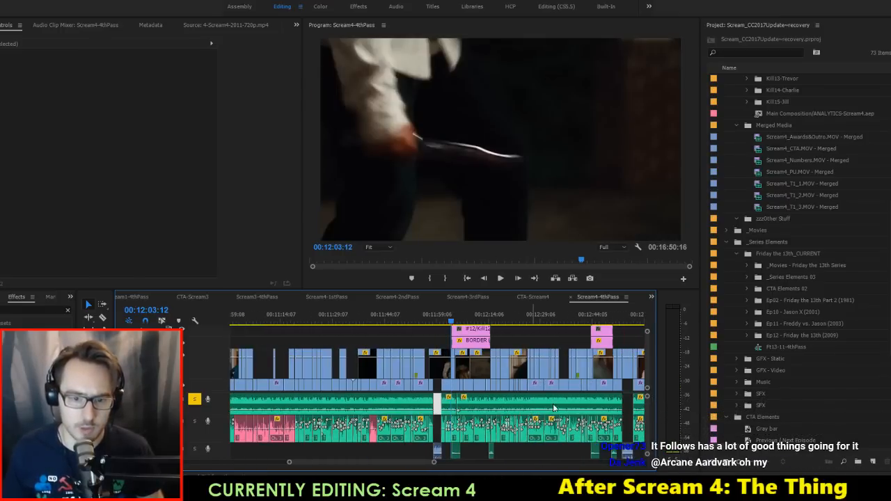
pyautogui.moveTo(481, 405); pyautogui.dragTo(469, 409)
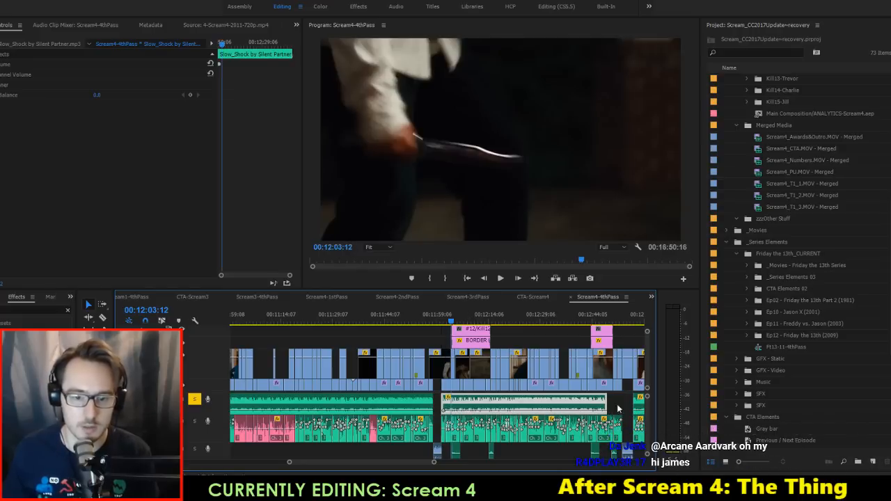
pyautogui.moveTo(603, 403); pyautogui.dragTo(622, 401)
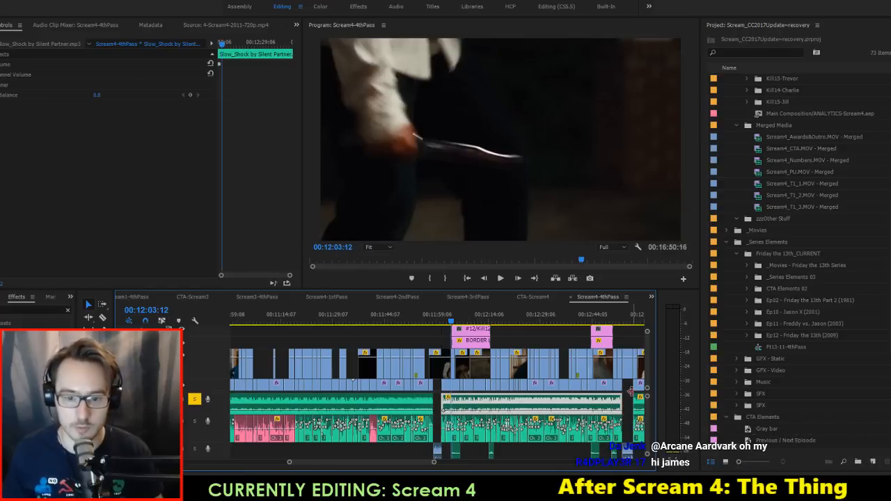
# Step: Check the extended music clip's end against the video cut near 00:12:52, return to its start near 00:12:00, and save the project
pyautogui.scroll(3, 556, 369)
pyautogui.click(584, 359)
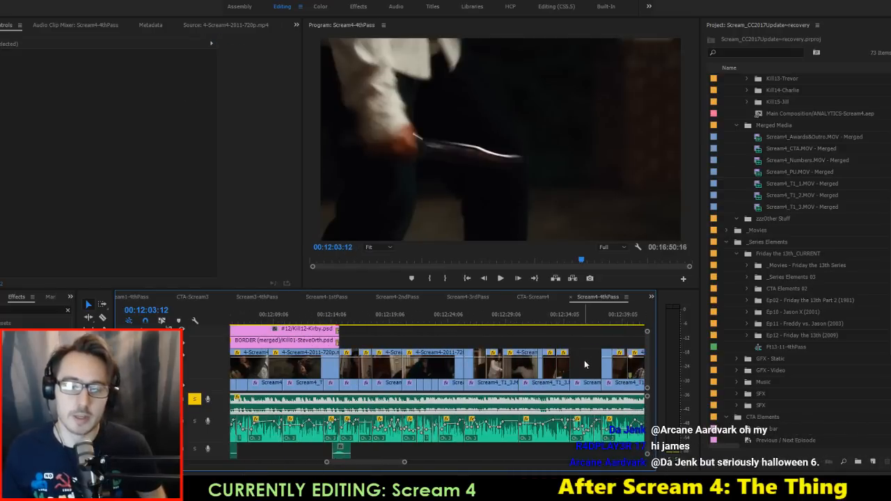
pyautogui.scroll(-3, 596, 379)
pyautogui.scroll(-3, 607, 398)
pyautogui.scroll(5, 520, 411)
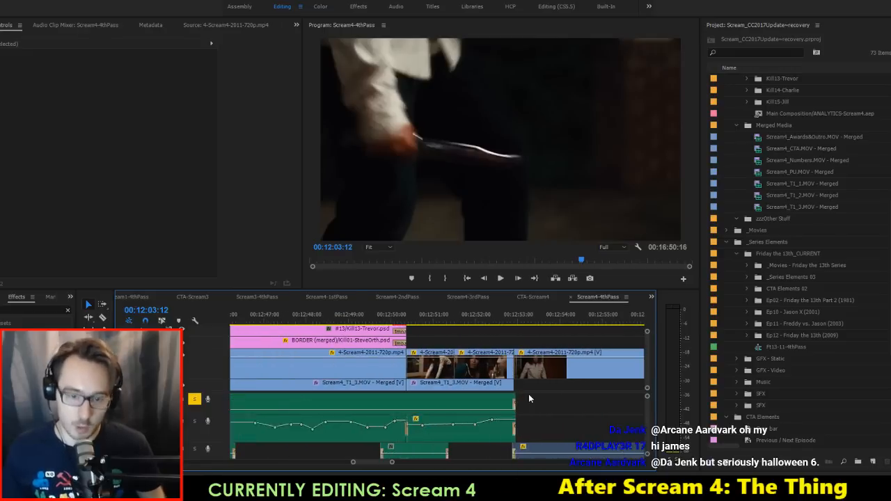
pyautogui.click(527, 410)
pyautogui.scroll(3, 374, 443)
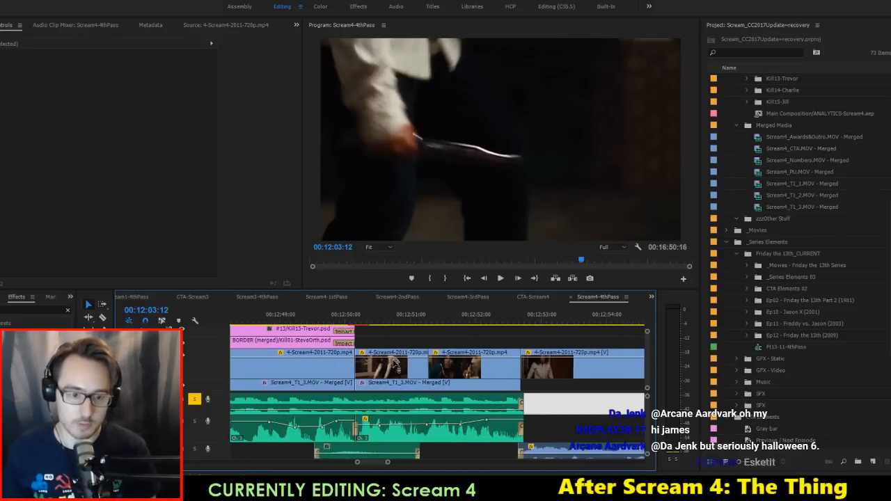
pyautogui.moveTo(369, 462); pyautogui.dragTo(353, 466)
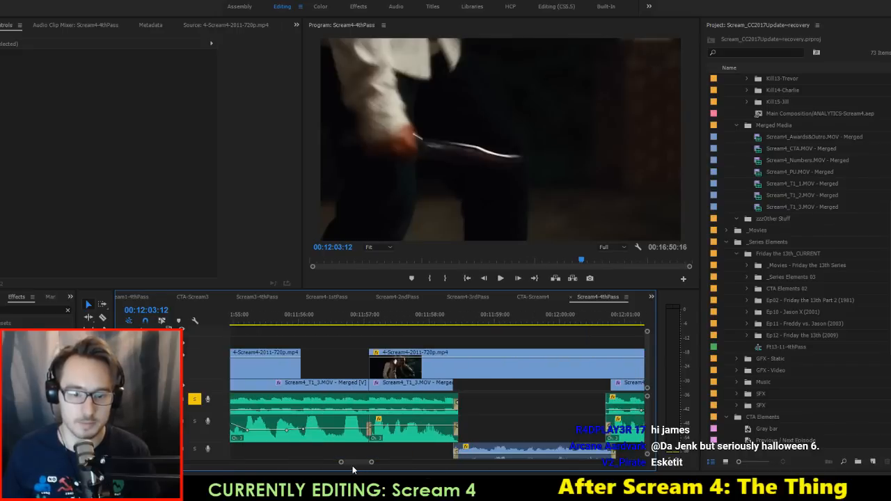
pyautogui.click(629, 411)
pyautogui.hotkey('ctrl', 's')
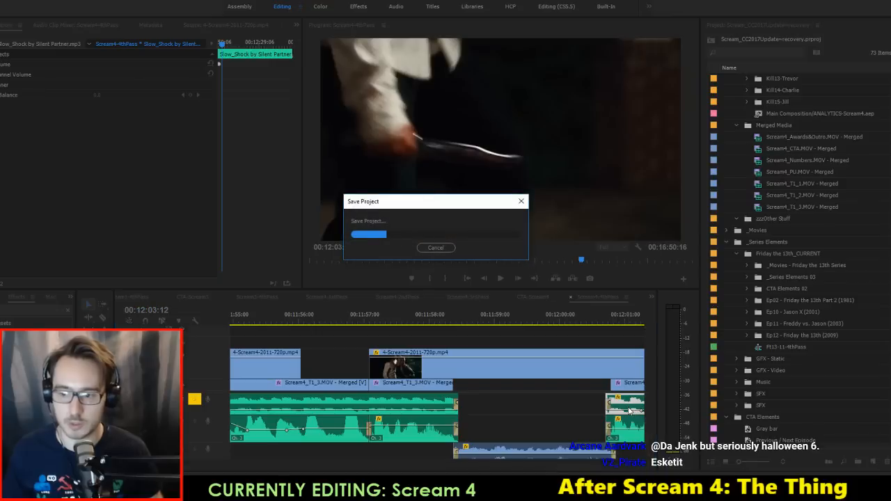
# Step: Play across the gap into the replaced Slow_Shock clip's start near 00:12:00
pyautogui.click(542, 314)
pyautogui.press('space')
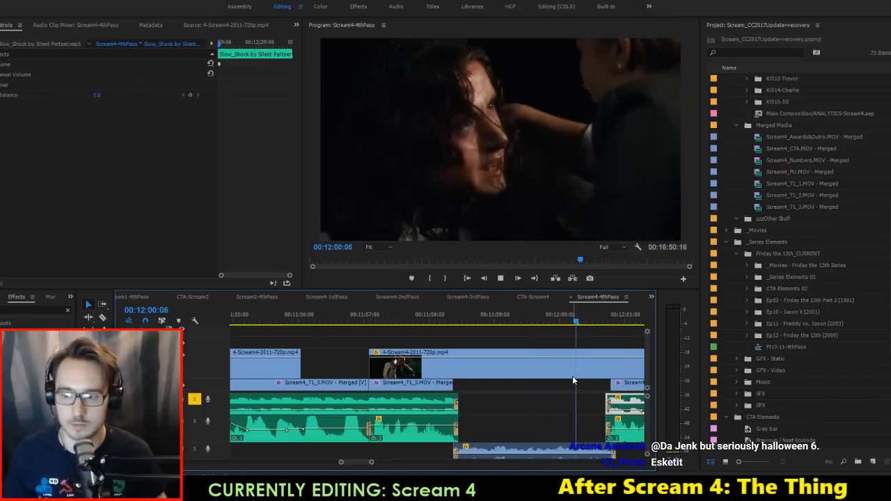
pyautogui.scroll(-3, 572, 380)
pyautogui.click(575, 405)
pyautogui.press('space')
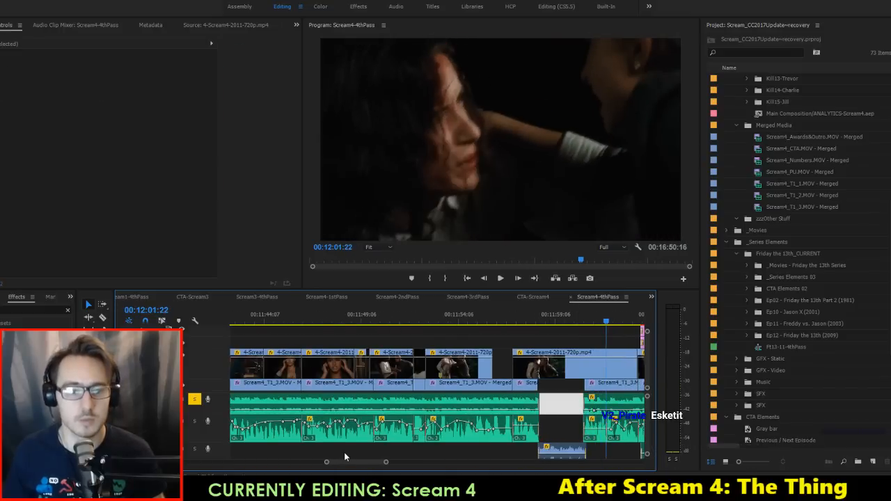
# Step: Play the music clip's ending near 00:12:52 soloed, turn off the music track's solo, and replay it with all tracks audible
pyautogui.scroll(-10, 344, 452)
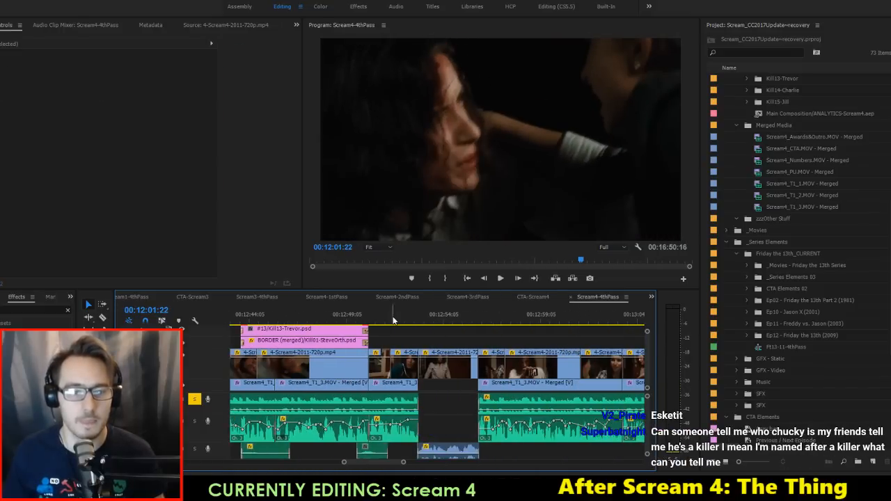
pyautogui.click(392, 320)
pyautogui.press('space')
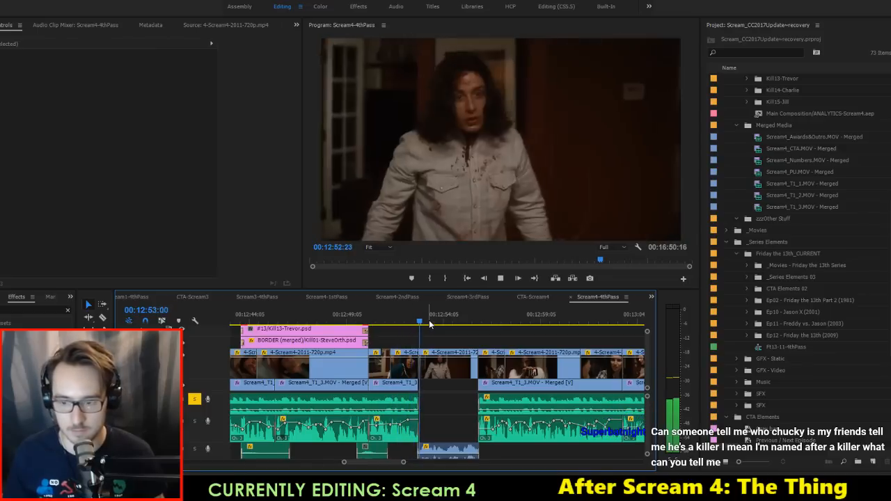
pyautogui.click(403, 310)
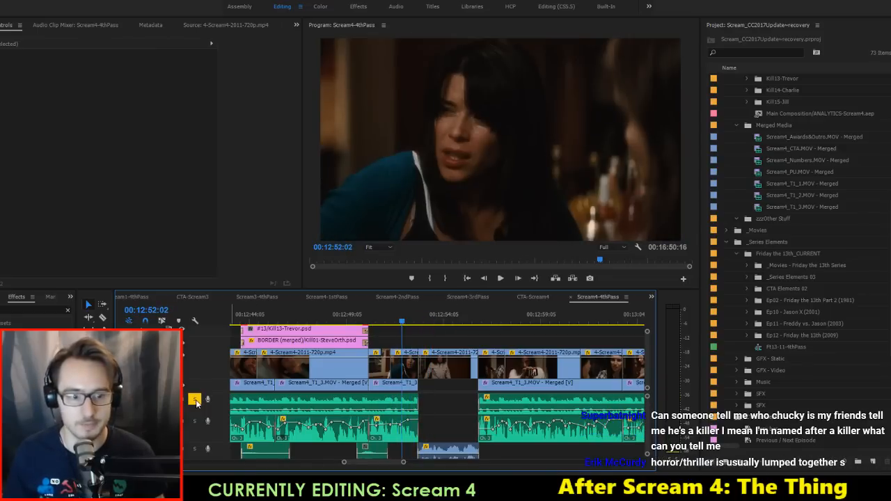
pyautogui.press('space')
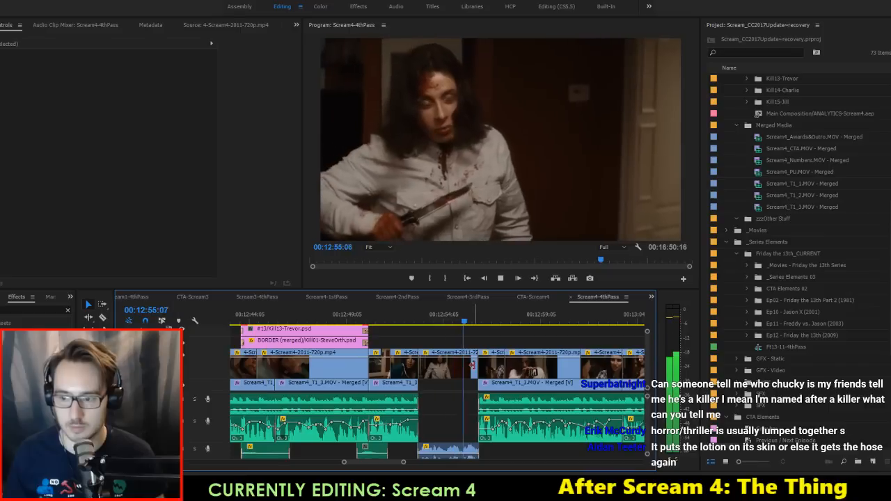
pyautogui.press('space')
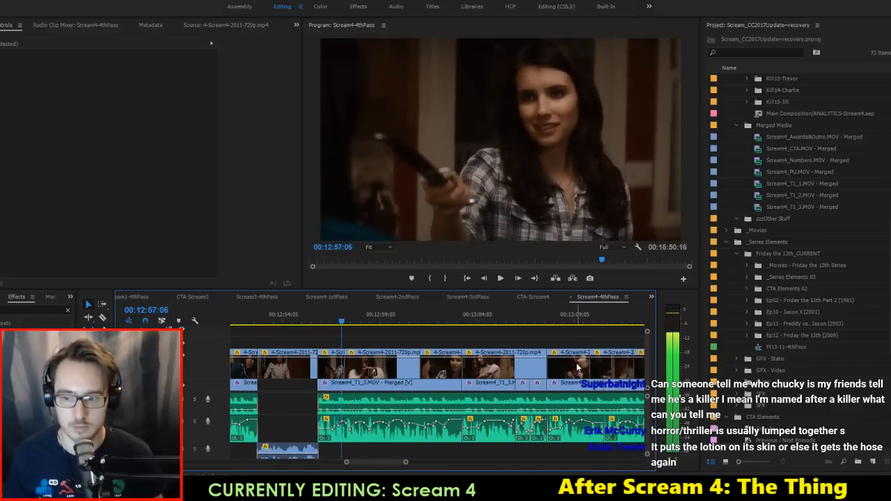
# Step: Play the hospital section from about 00:14:04 through the short Slow_Shock clip's ending near 00:14:16
pyautogui.scroll(-5, 577, 367)
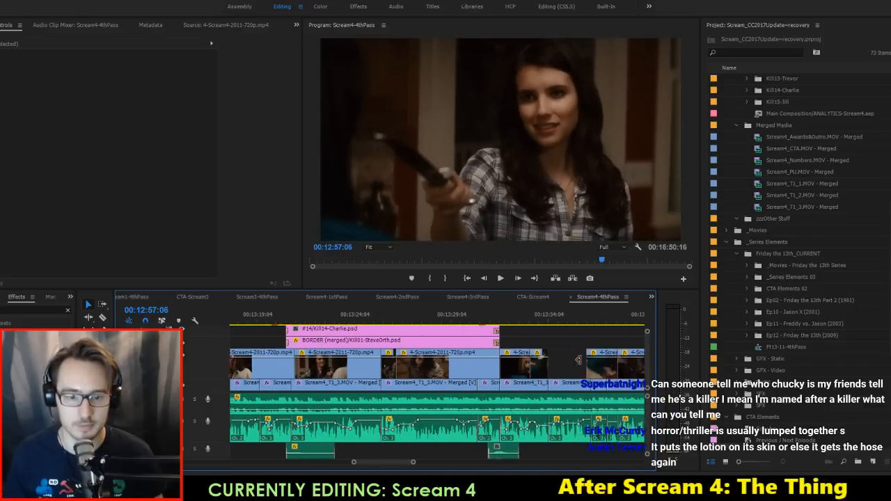
pyautogui.scroll(-4, 578, 360)
pyautogui.keyDown('alt'); pyautogui.scroll(-4, 578, 365); pyautogui.keyUp('alt')
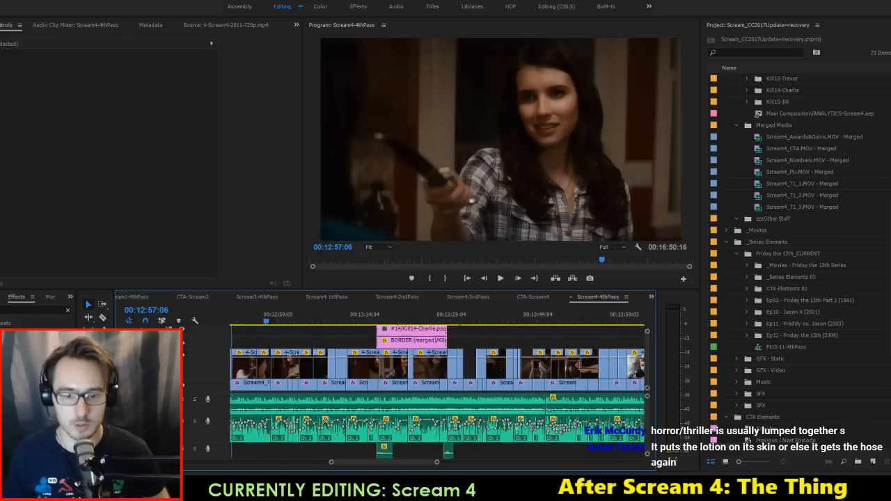
pyautogui.keyDown('alt'); pyautogui.scroll(-3, 577, 365); pyautogui.keyUp('alt')
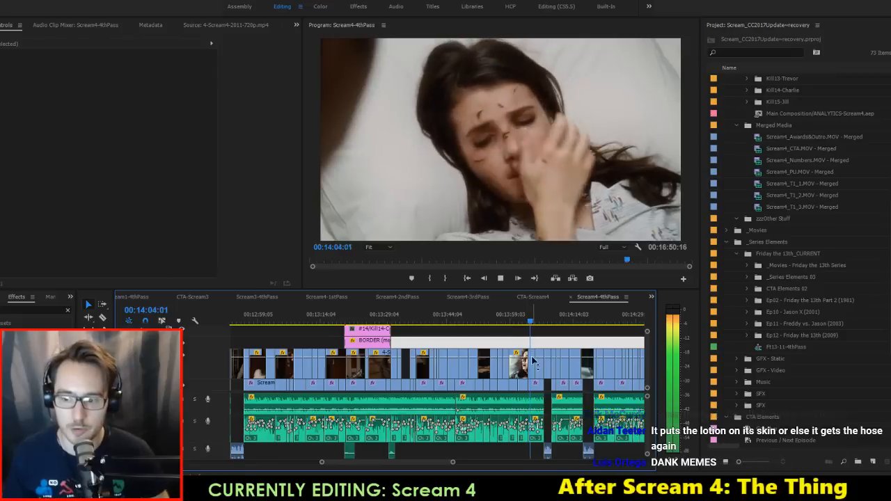
pyautogui.scroll(-2, 538, 366)
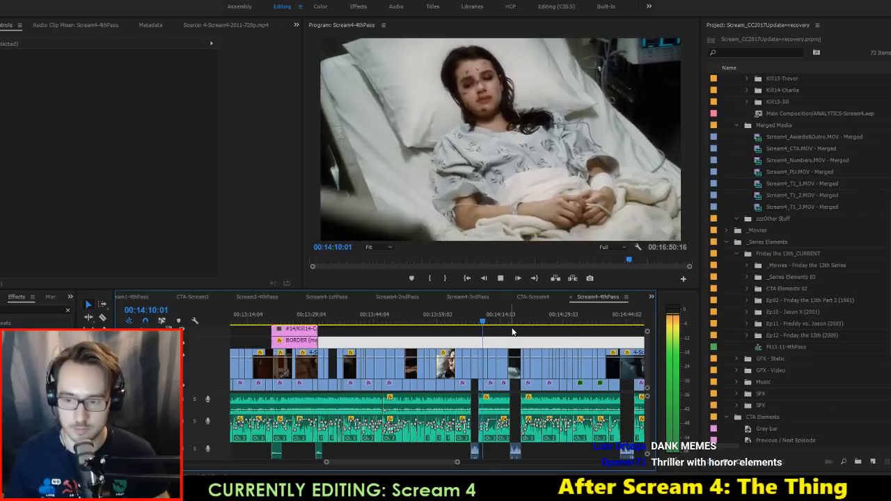
pyautogui.press('space')
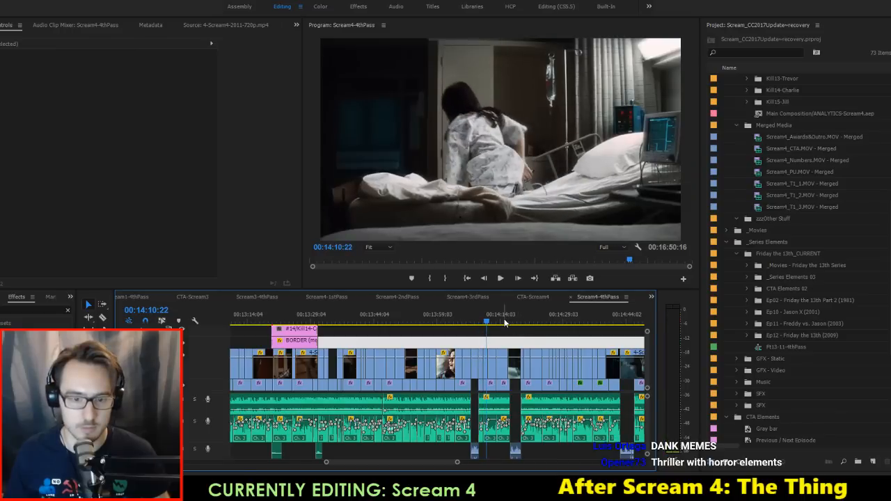
pyautogui.click(505, 320)
pyautogui.press('space')
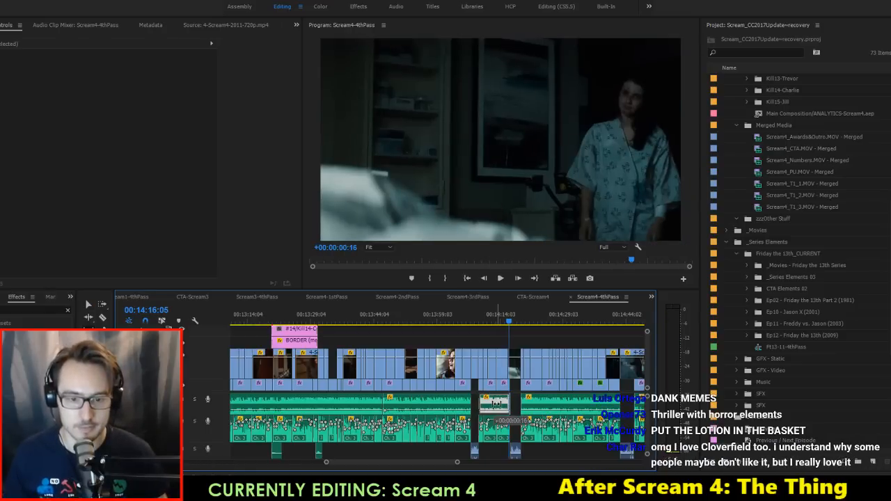
# Step: Slip the short Slow_Shock clip between 00:14:09 and 00:14:16, and play towards its ending
pyautogui.click(492, 403)
pyautogui.click(498, 321)
pyautogui.hotkey('alt', 'space')
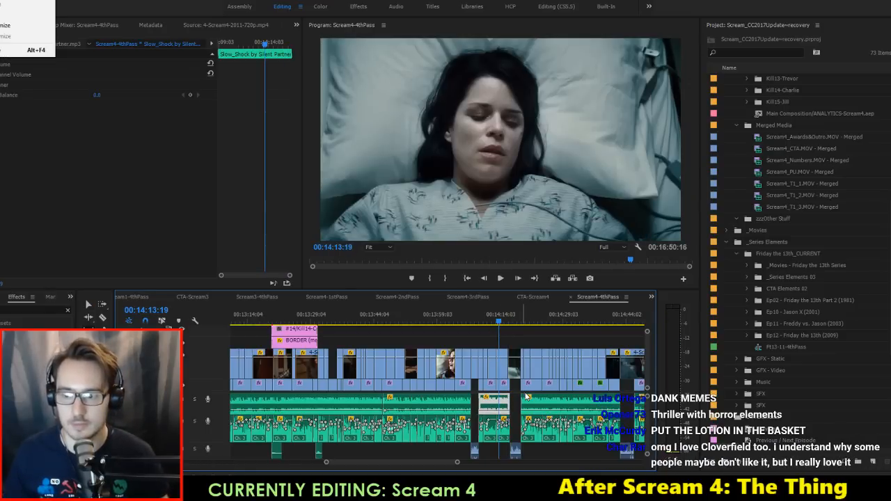
pyautogui.press('Escape')
pyautogui.press('=')
pyautogui.press('=')
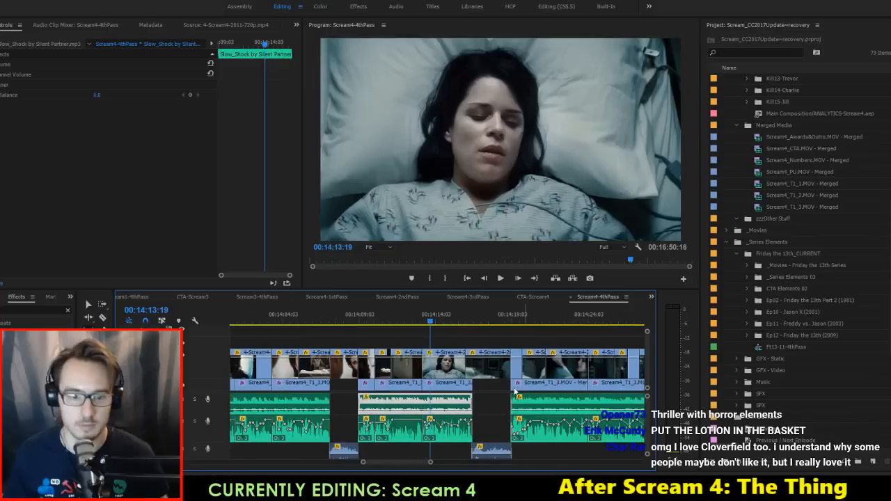
pyautogui.press('space')
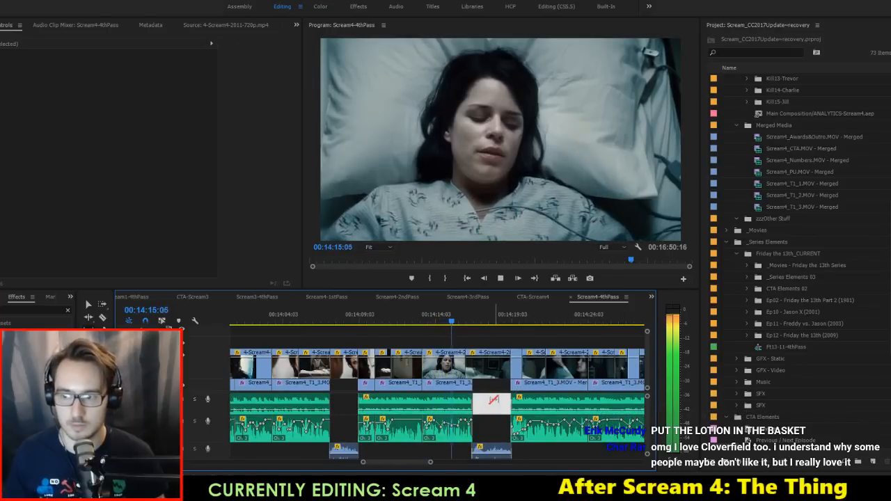
# Step: Fine-tune the short Slow_Shock clip's slip, and play its ending near 00:14:16 and its start near 00:14:09
pyautogui.moveTo(440, 406); pyautogui.dragTo(443, 406)
pyautogui.press('space')
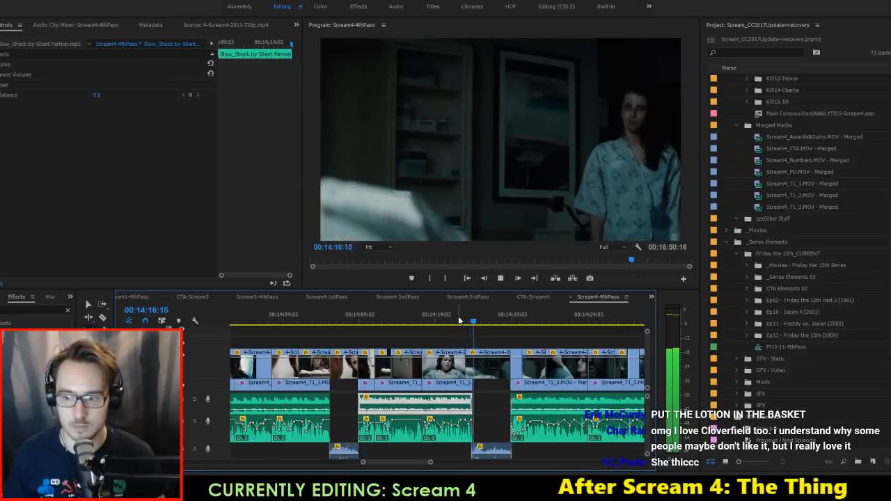
pyautogui.press('space')
pyautogui.click(358, 320)
pyautogui.press('space')
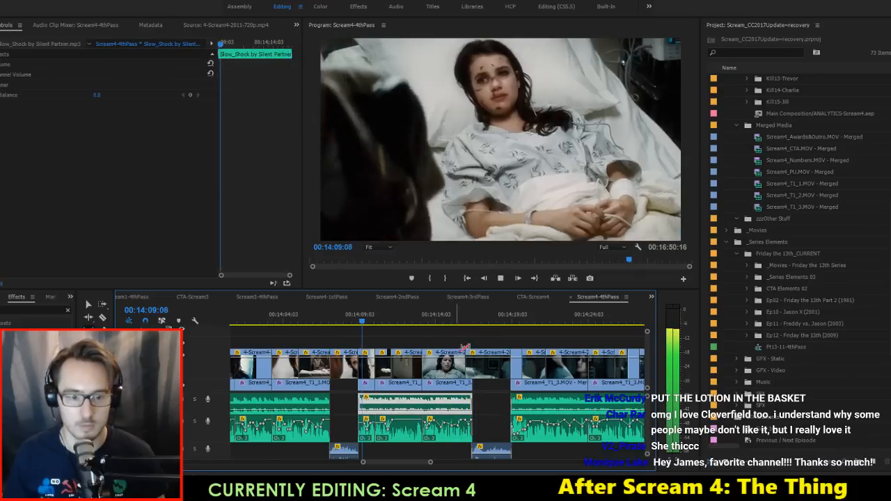
# Step: Play the start of the Slow_Shock clip near 00:14:19 and its ending near 00:14:42
pyautogui.click(508, 320)
pyautogui.press('space')
pyautogui.press('-')
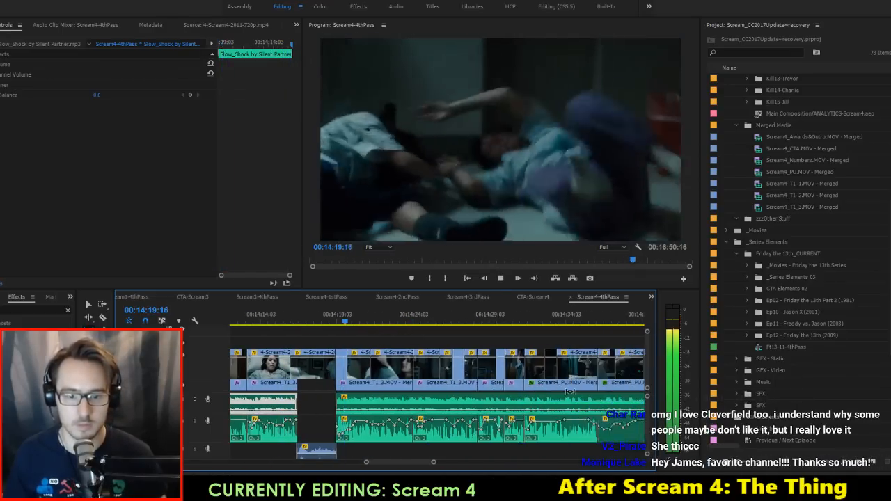
pyautogui.click(586, 320)
pyautogui.press('space')
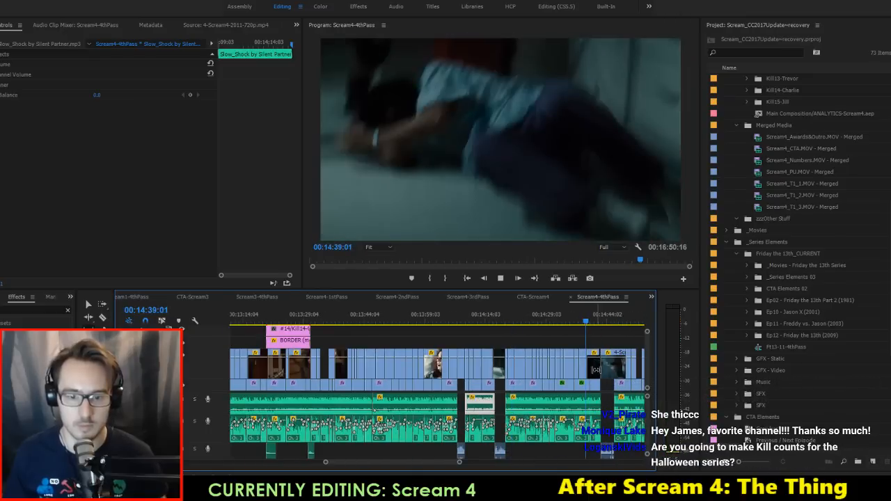
pyautogui.scroll(2, 604, 392)
pyautogui.click(607, 405)
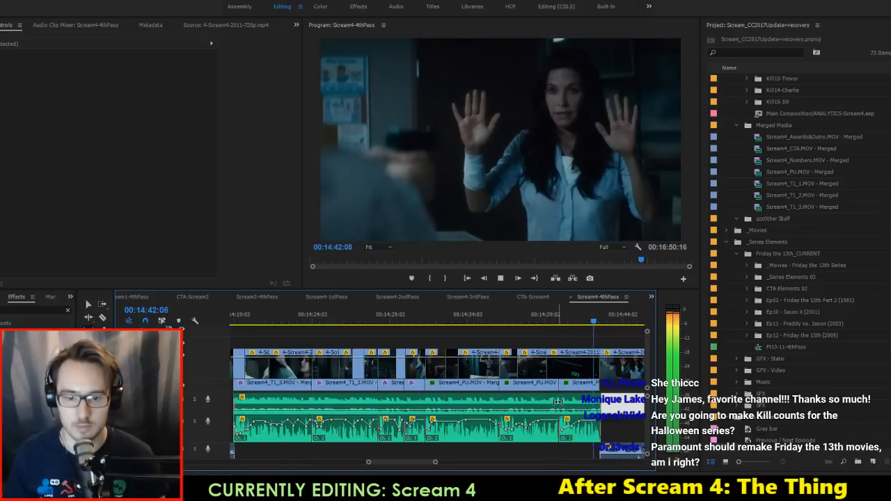
pyautogui.press('space')
# Step: Slip the Slow_Shock clip between 00:14:19 and 00:14:42, and replay its ending and start
pyautogui.click(567, 401)
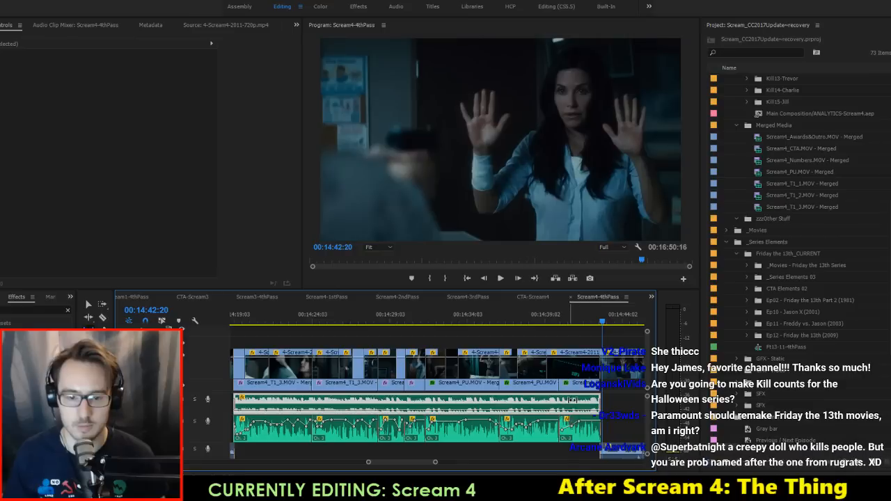
pyautogui.click(577, 317)
pyautogui.press('space')
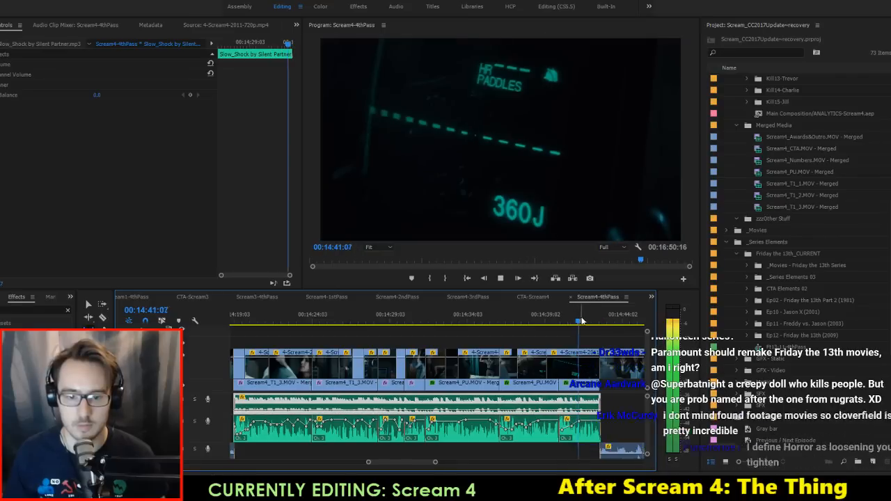
pyautogui.scroll(3, 487, 362)
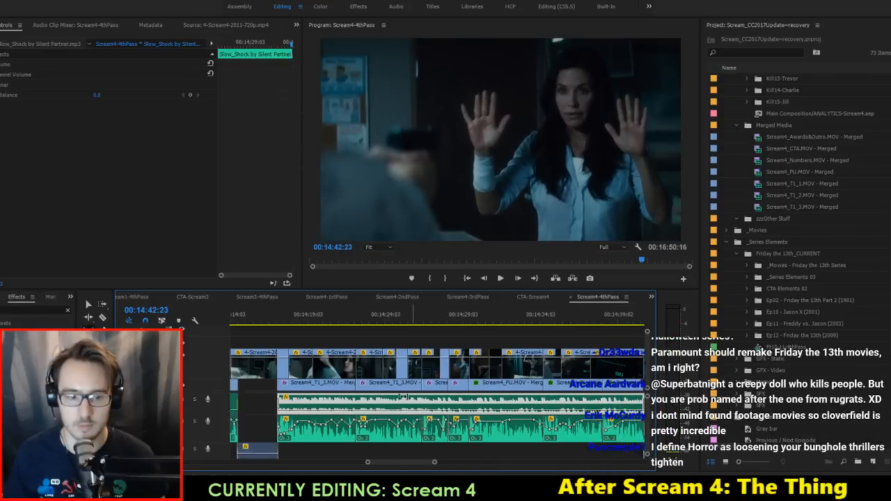
pyautogui.click(332, 319)
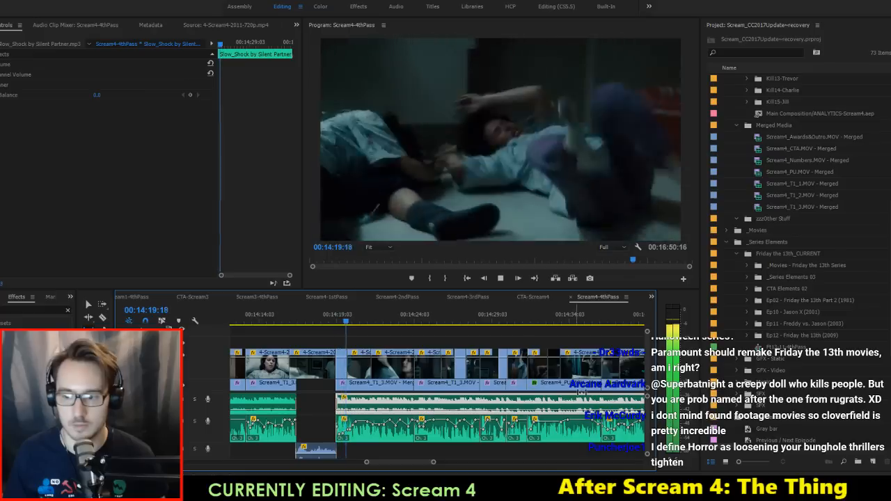
pyautogui.press('space')
# Step: Play the last Slow_Shock clip's ending into the Numbers title near 00:15:32, and save the project
pyautogui.scroll(-5, 502, 376)
pyautogui.scroll(-10, 610, 404)
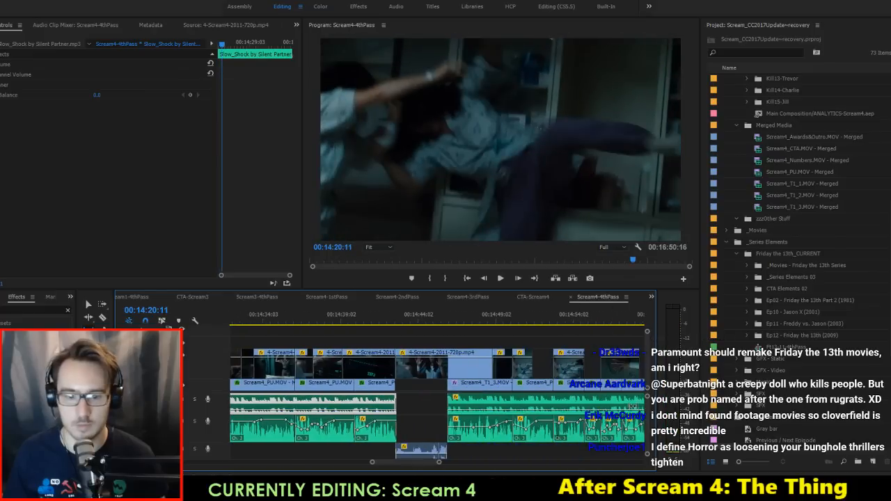
pyautogui.scroll(-3, 610, 405)
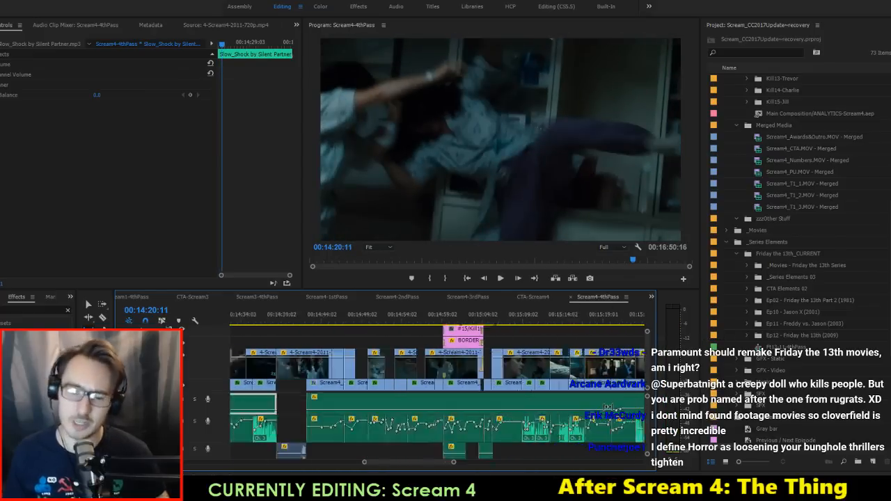
pyautogui.click(595, 339)
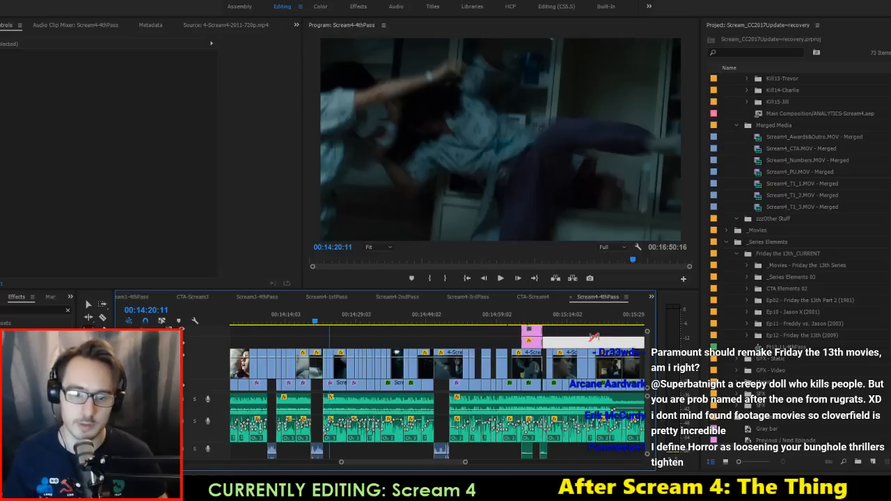
pyautogui.scroll(-2, 595, 339)
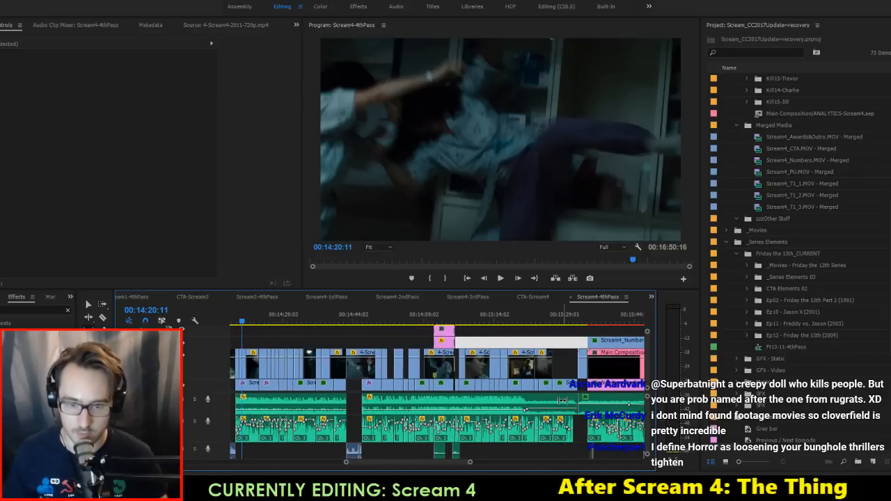
pyautogui.click(562, 400)
pyautogui.scroll(3, 560, 401)
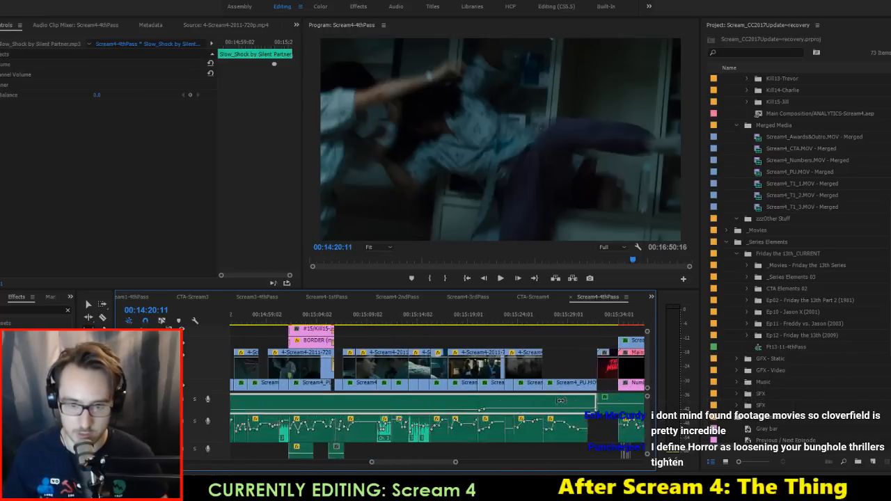
pyautogui.scroll(4, 561, 401)
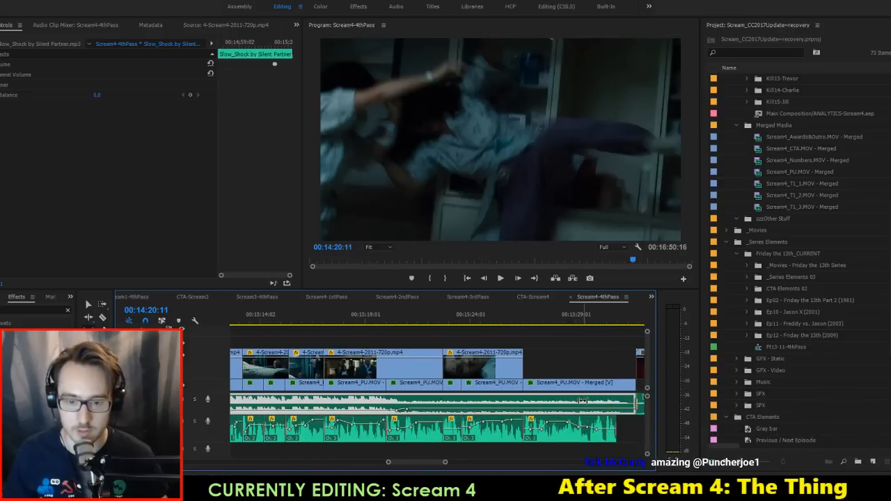
pyautogui.click(546, 316)
pyautogui.press('space')
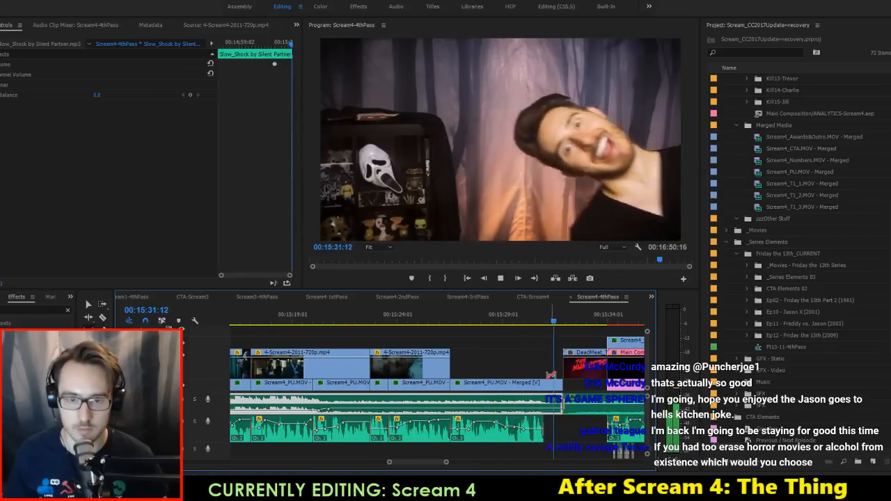
pyautogui.press('space')
pyautogui.hotkey('ctrl', 's')
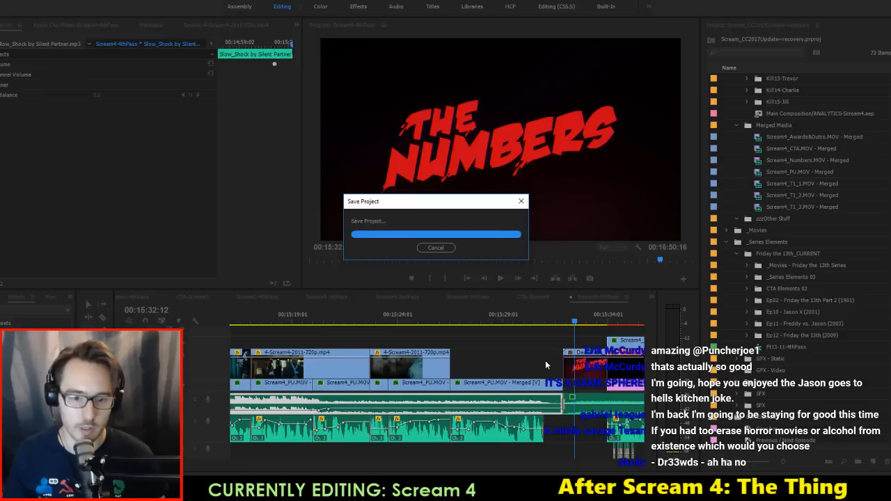
# Step: Review the Numbers and awards sections up to the end screen, play briefly from 00:16:35, and save the project
pyautogui.scroll(-3, 427, 362)
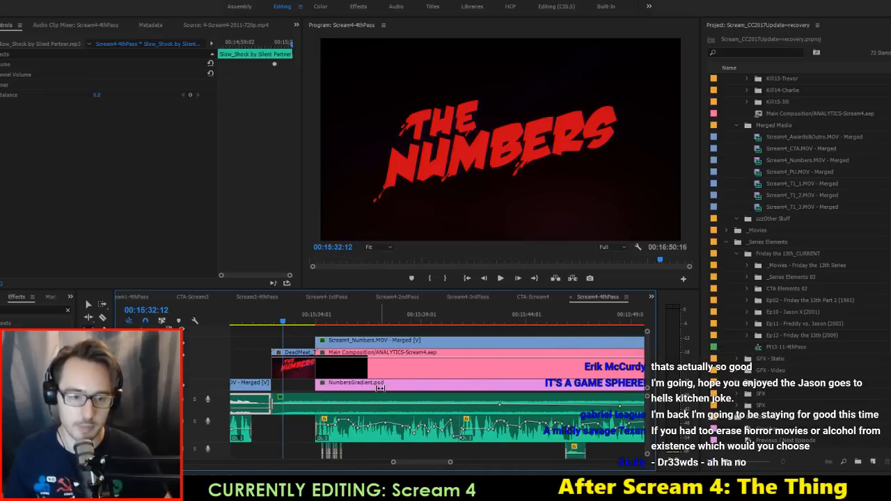
pyautogui.scroll(-5, 375, 380)
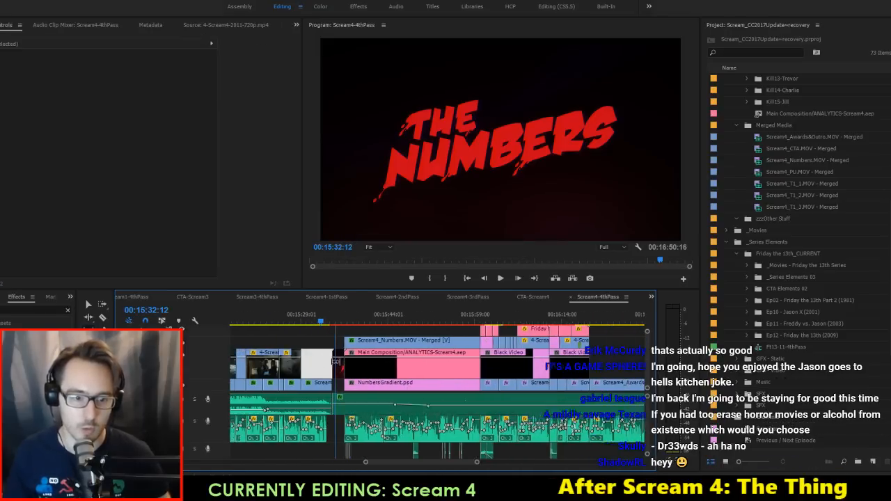
pyautogui.hotkey('ctrl', 's')
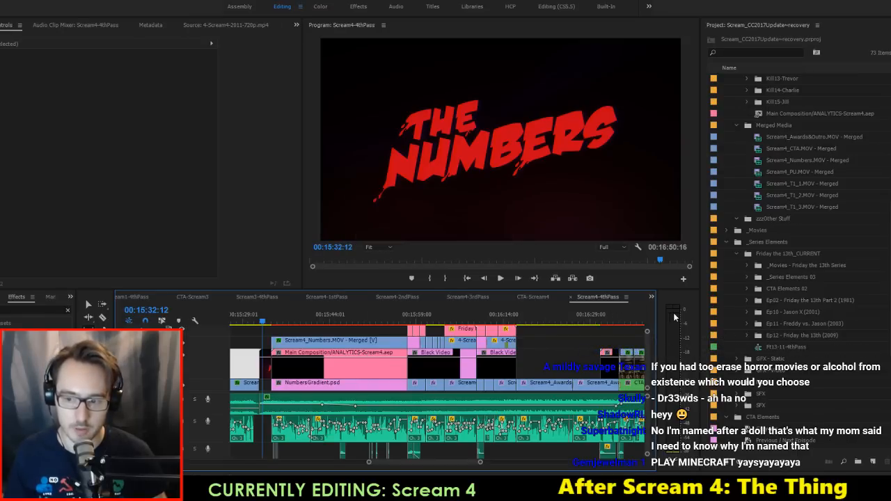
pyautogui.scroll(-6, 568, 353)
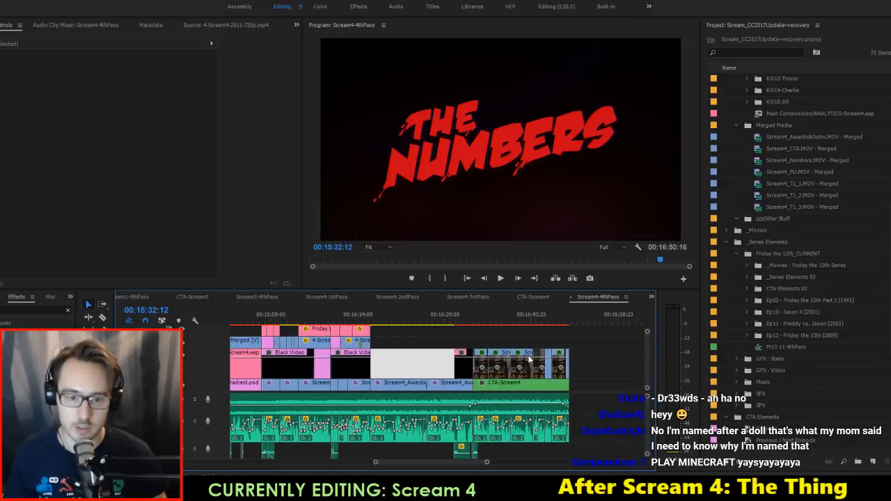
pyautogui.press('Delete')
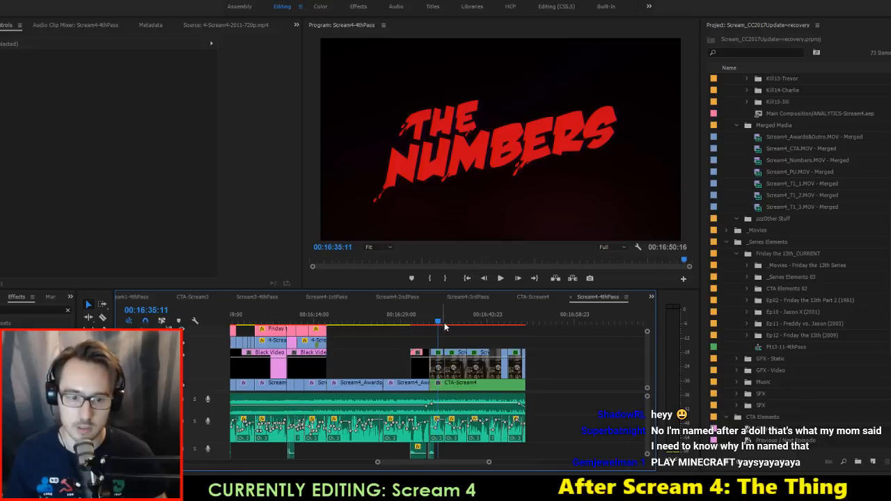
pyautogui.press('space')
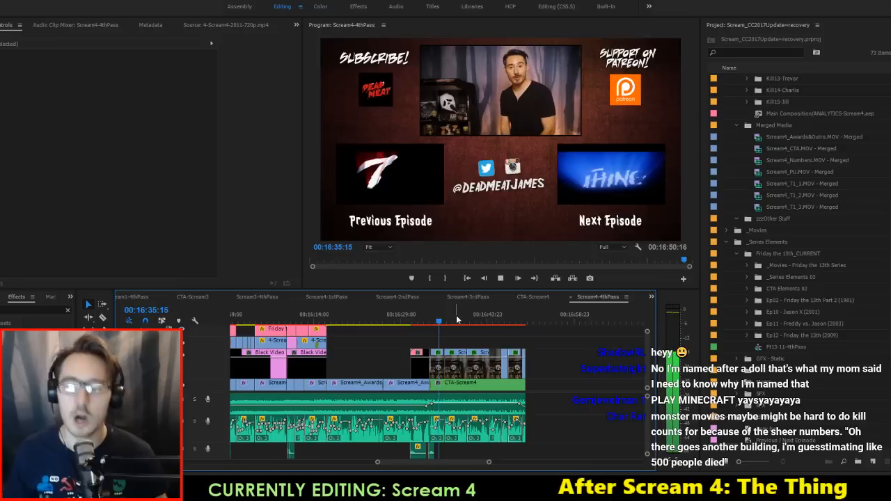
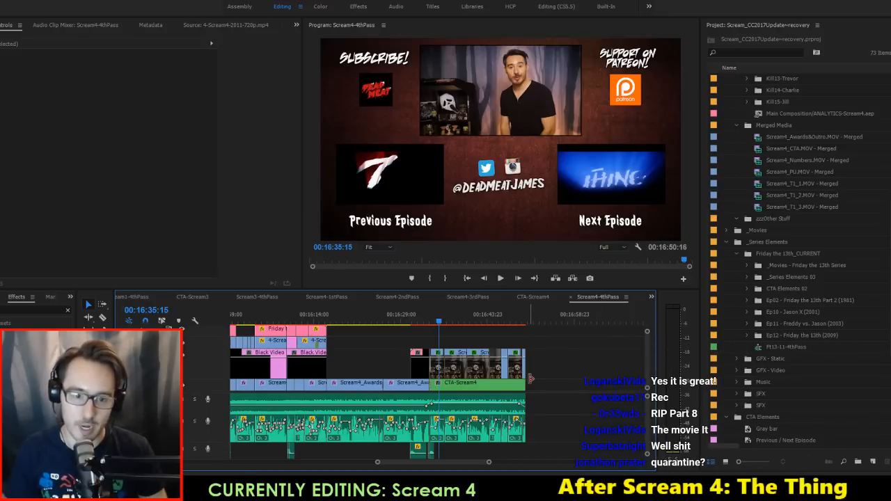
pyautogui.hotkey('ctrl', 's')
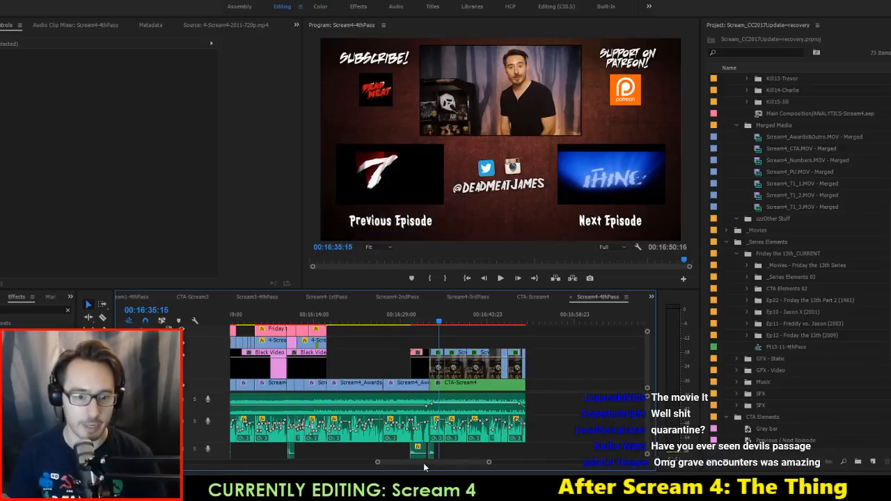
pyautogui.moveTo(424, 462); pyautogui.dragTo(208, 450)
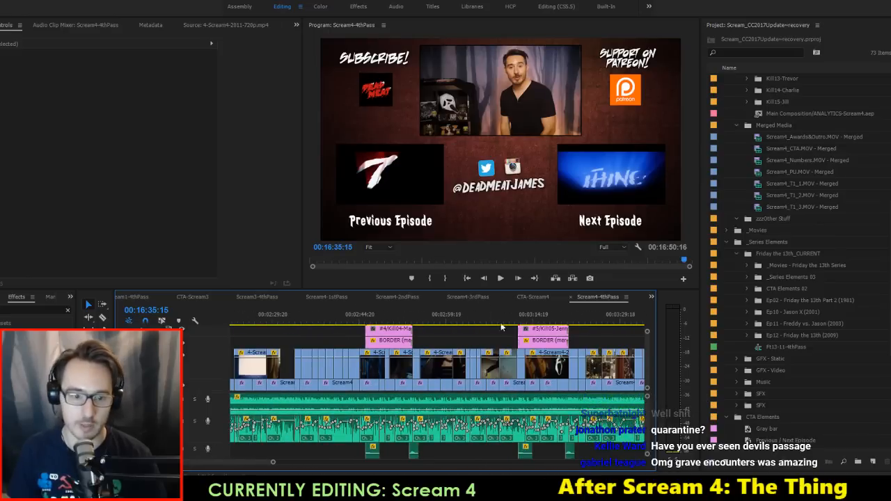
# Step: Move the sequence to the kitchen shot of the blonde woman holding a phone at 00:02:35:07
pyautogui.click(442, 313)
pyautogui.moveTo(233, 465); pyautogui.dragTo(228, 467)
pyautogui.click(443, 319)
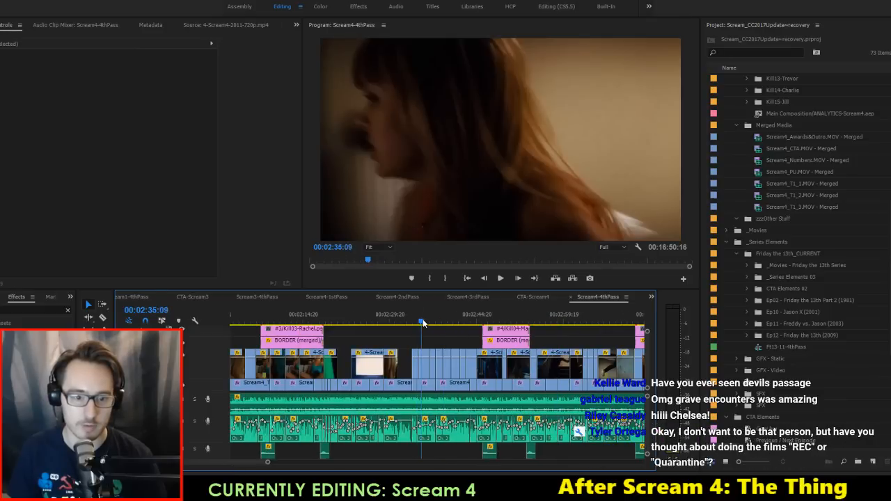
pyautogui.press('Left')
pyautogui.press('Left')
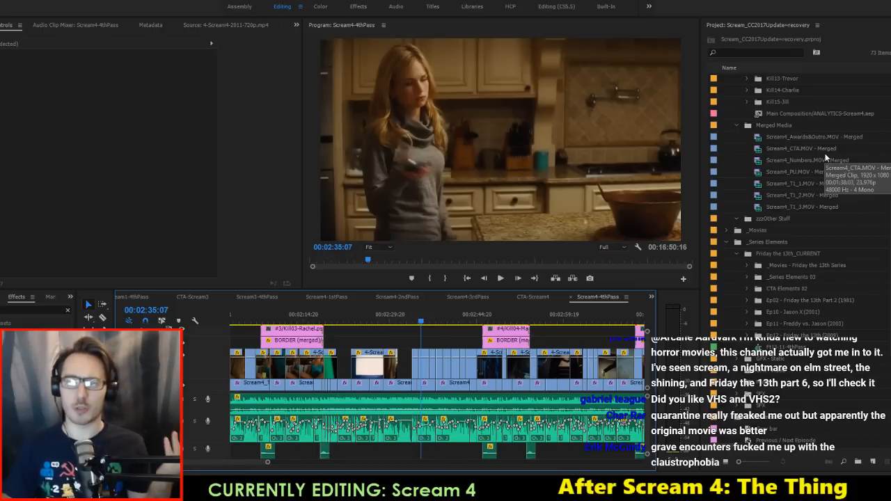
# Step: Find 4-Scream4-2011-720p.mp4 in the _Movies bin, load it in the Source Monitor and collapse the bin
pyautogui.scroll(8, 804, 201)
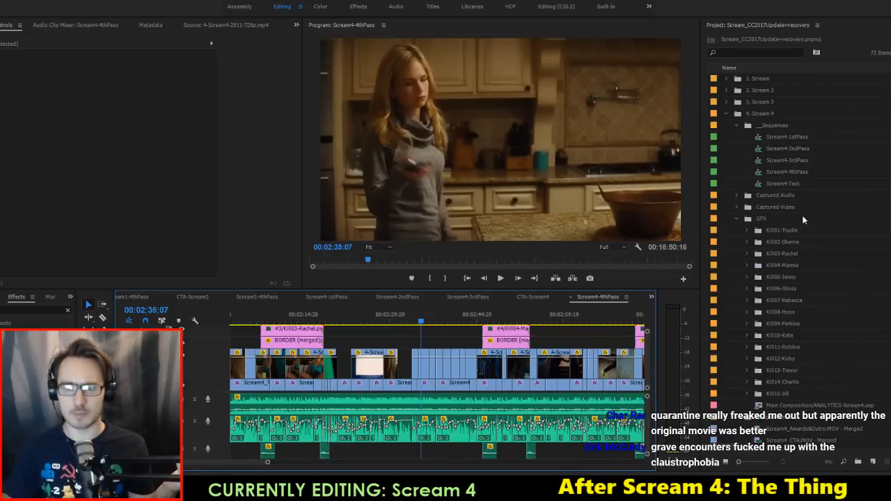
pyautogui.scroll(-7, 803, 219)
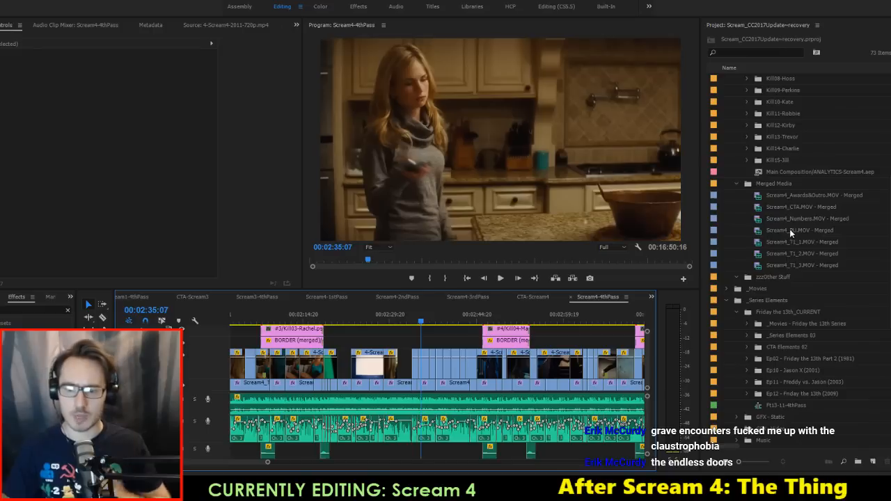
pyautogui.scroll(-8, 790, 229)
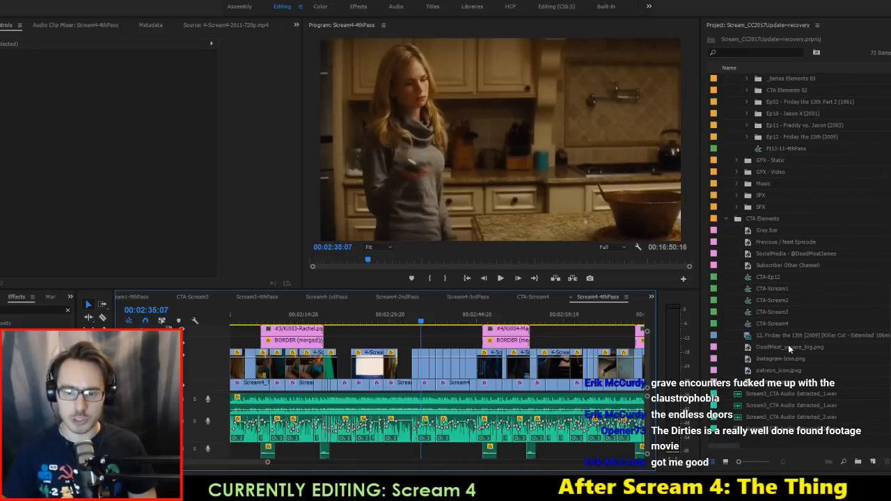
pyautogui.scroll(6, 788, 346)
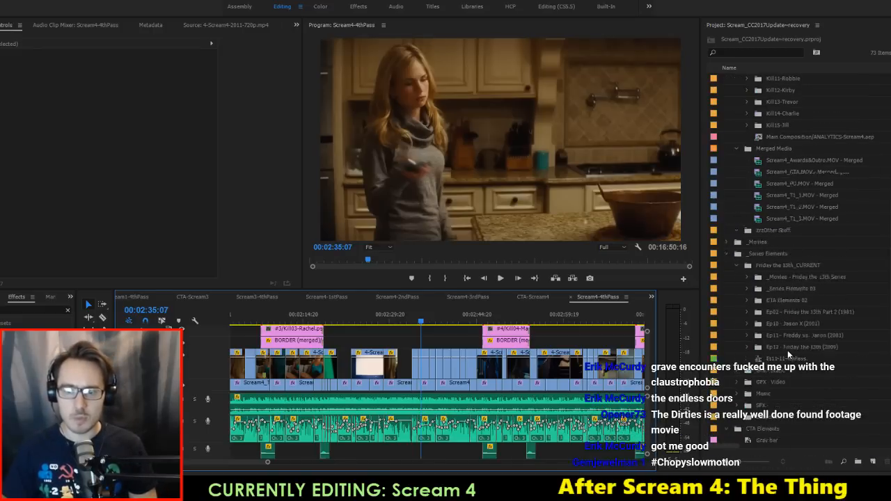
pyautogui.scroll(8, 787, 350)
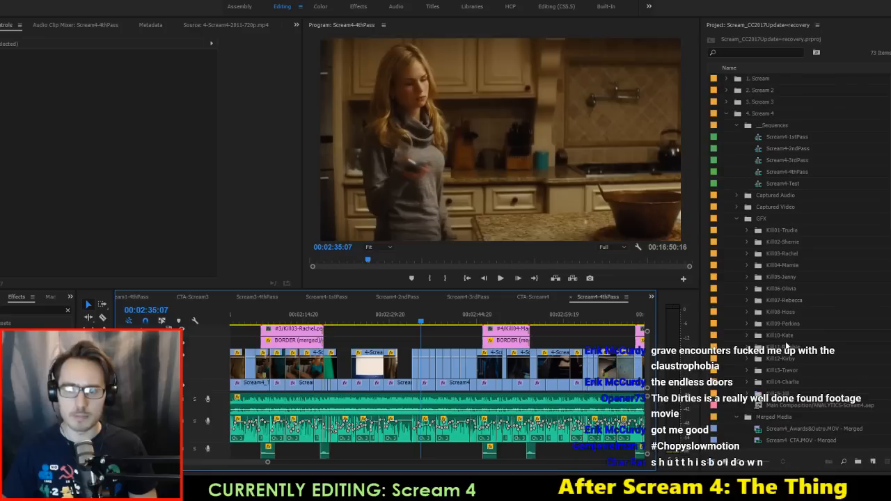
pyautogui.scroll(-12, 768, 318)
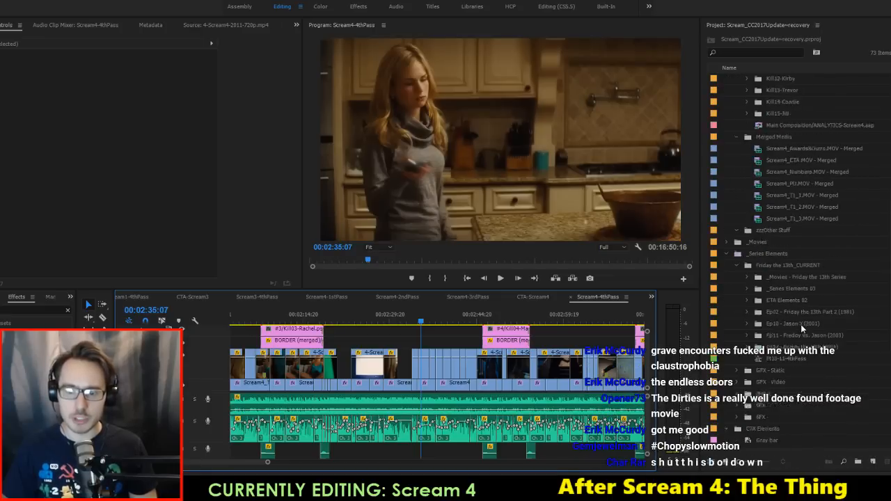
pyautogui.scroll(-2, 776, 346)
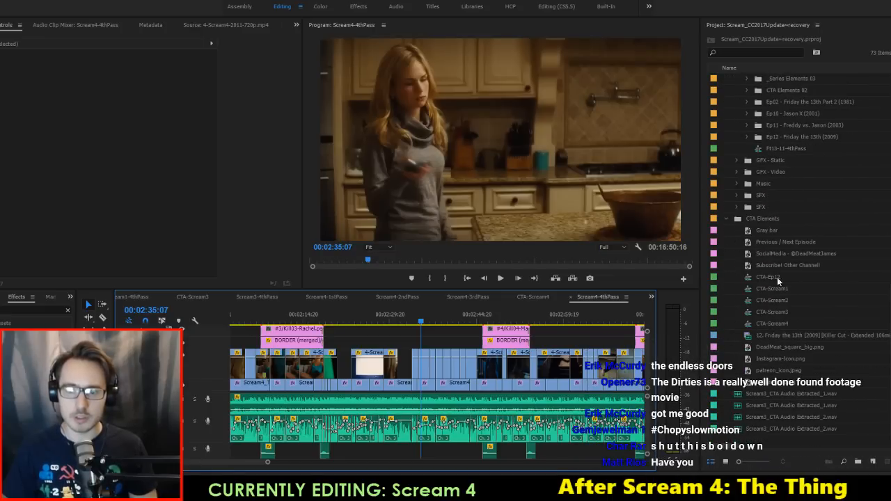
pyautogui.scroll(2, 776, 275)
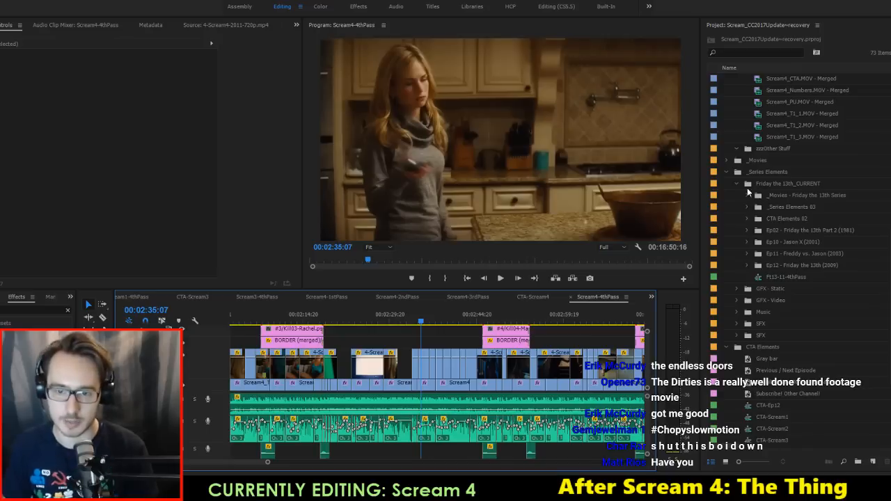
pyautogui.click(726, 159)
pyautogui.scroll(-2, 755, 171)
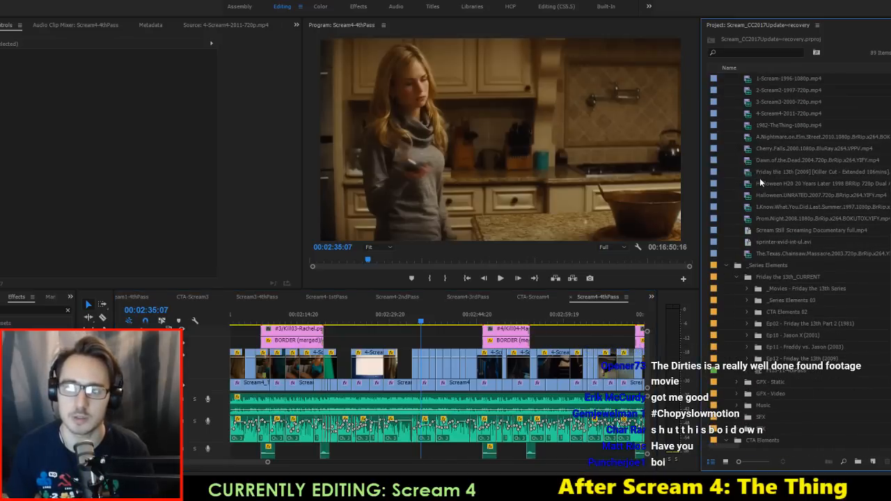
pyautogui.doubleClick(770, 147)
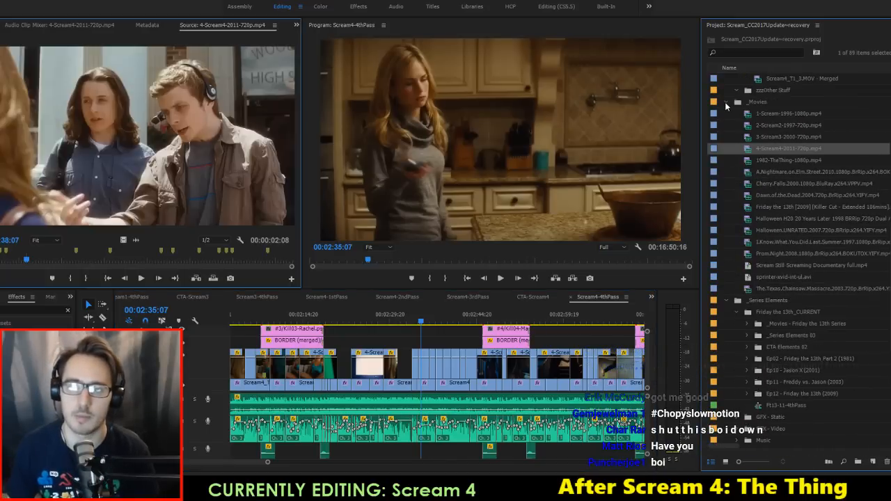
pyautogui.click(726, 102)
# Step: Skim the movie's school hallway scene at fast speed, and play the earlier car scene with the woman on the phone
pyautogui.moveTo(65, 261); pyautogui.dragTo(29, 279)
pyautogui.press('l')
pyautogui.press('l')
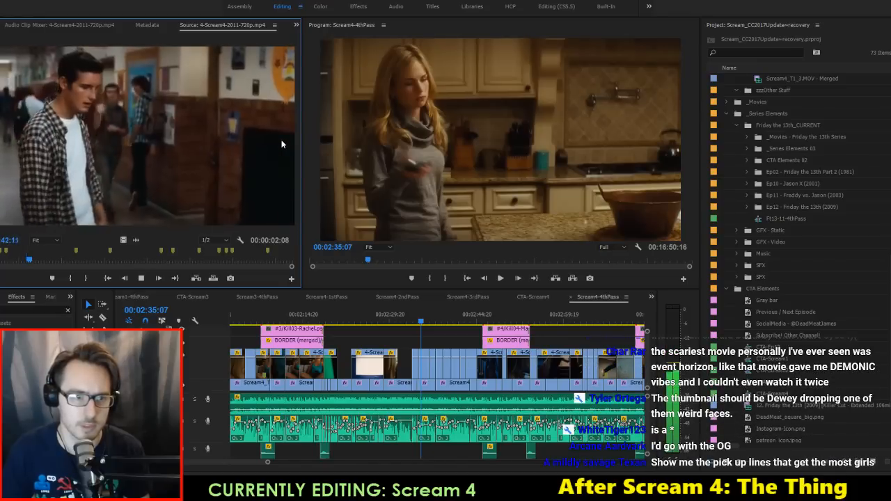
pyautogui.click(30, 261)
pyautogui.moveTo(30, 260)
pyautogui.mouseDown()
pyautogui.moveTo(6, 264)
pyautogui.moveTo(18, 267)
pyautogui.mouseUp()
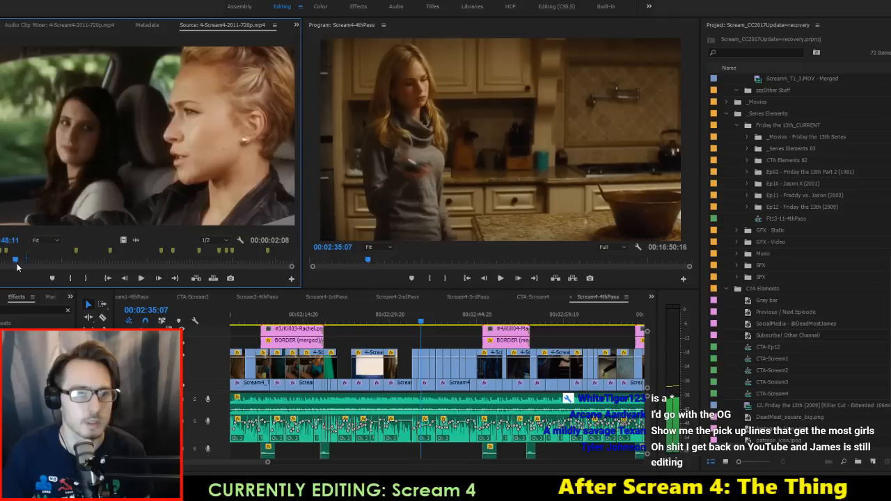
pyautogui.press('space')
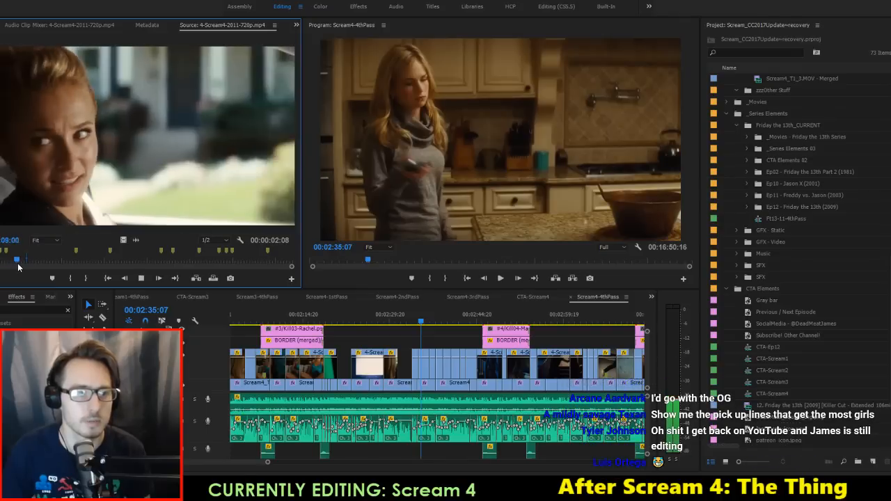
pyautogui.press('space')
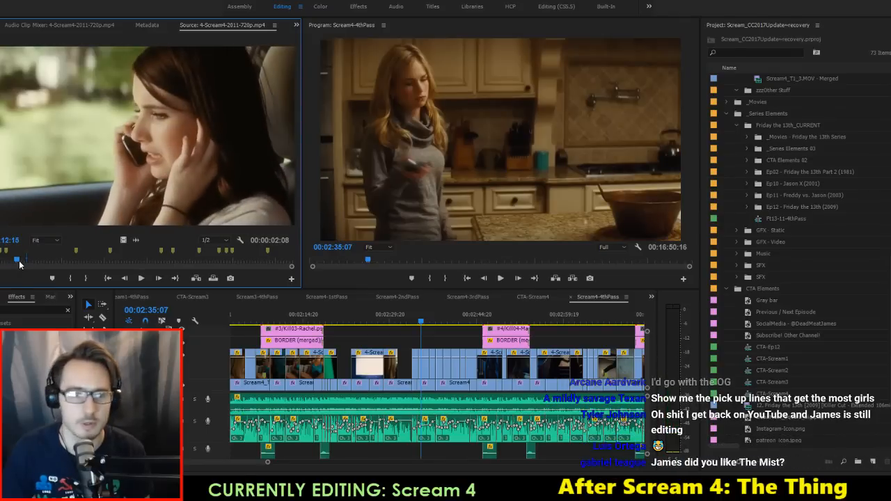
# Step: Play the movie from the car scene through the outdoor school scene up to the bookstore reading
pyautogui.press('space')
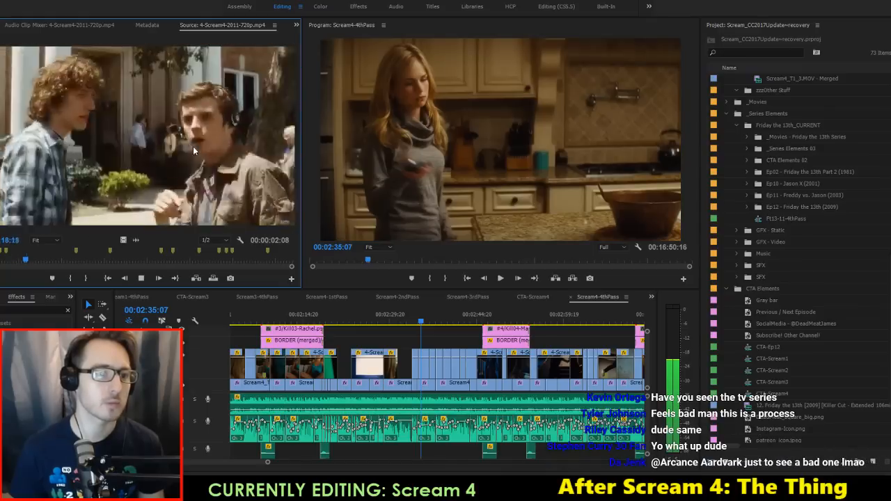
pyautogui.press('space')
pyautogui.press('l')
pyautogui.press('l')
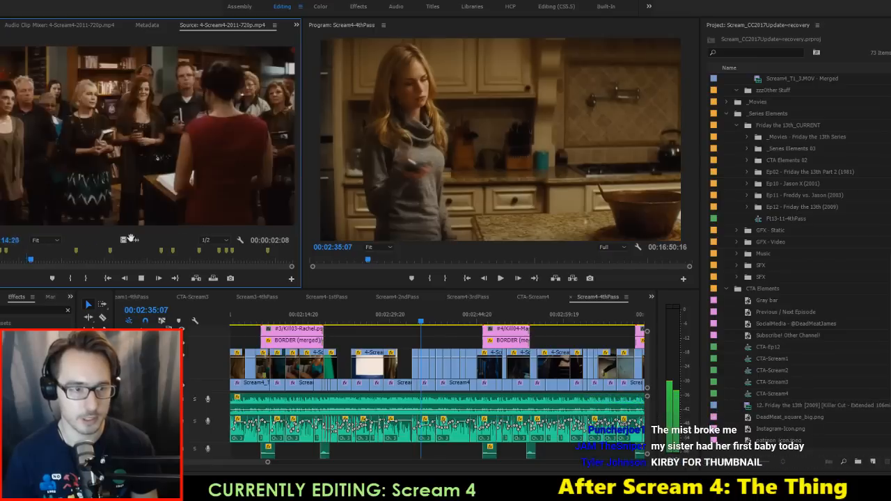
pyautogui.press('space')
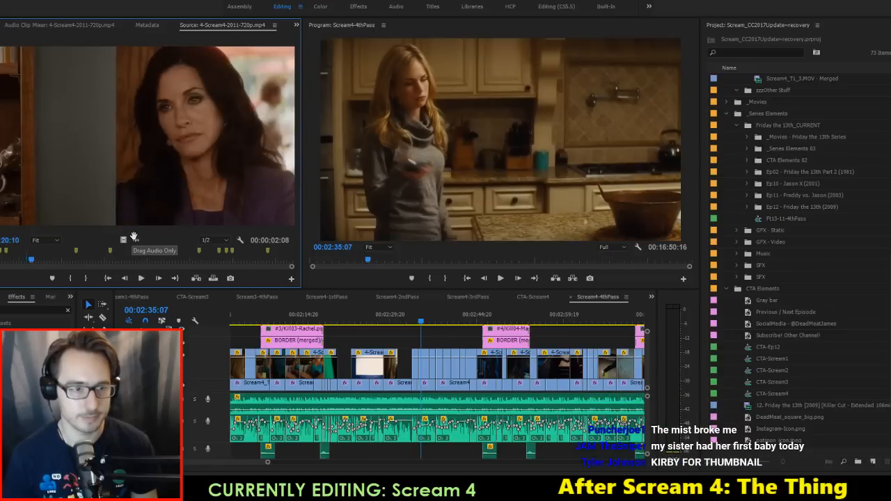
# Step: Play the movie's dark house scene up to the shots of the woman in the striped sweater
pyautogui.moveTo(32, 261); pyautogui.dragTo(55, 263)
pyautogui.press('space')
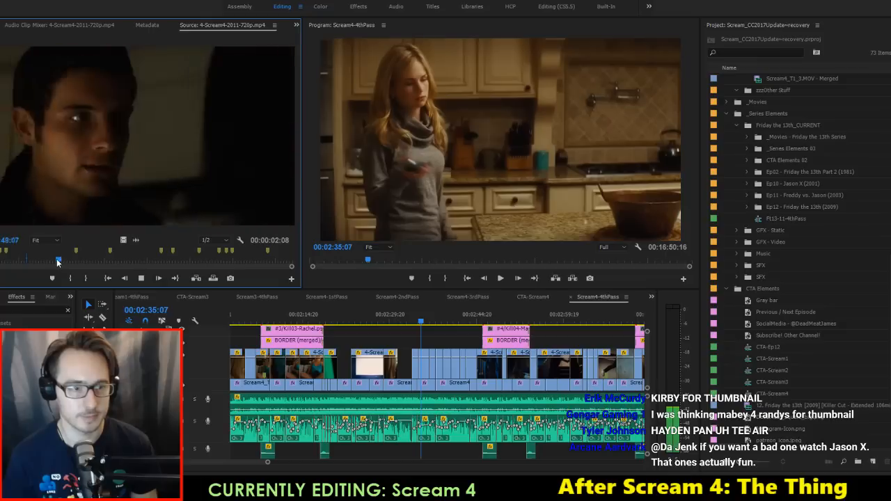
pyautogui.press('space')
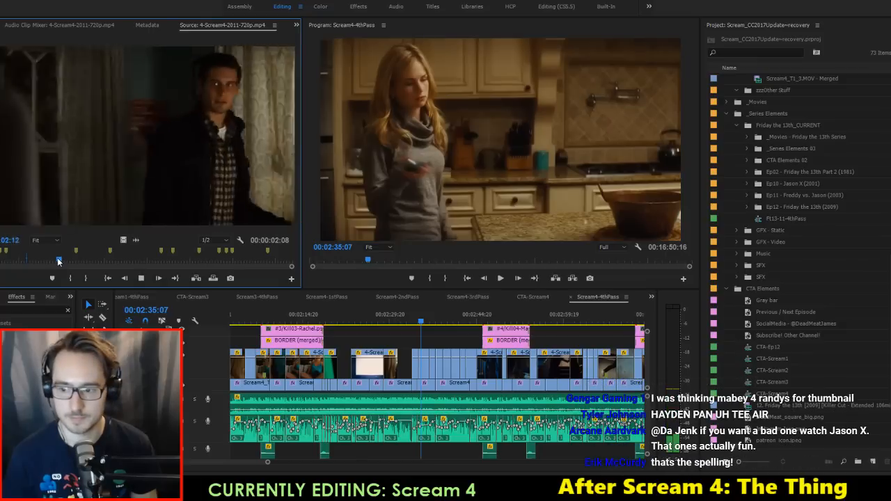
pyautogui.press('space')
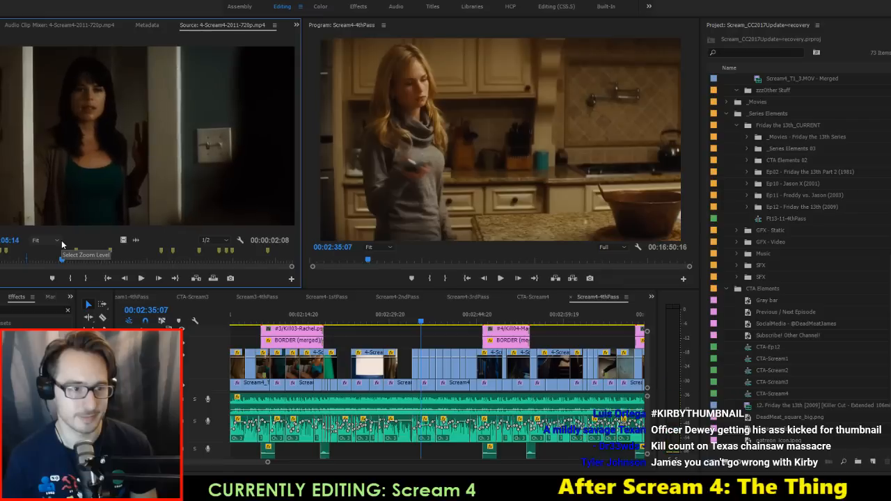
pyautogui.press('space')
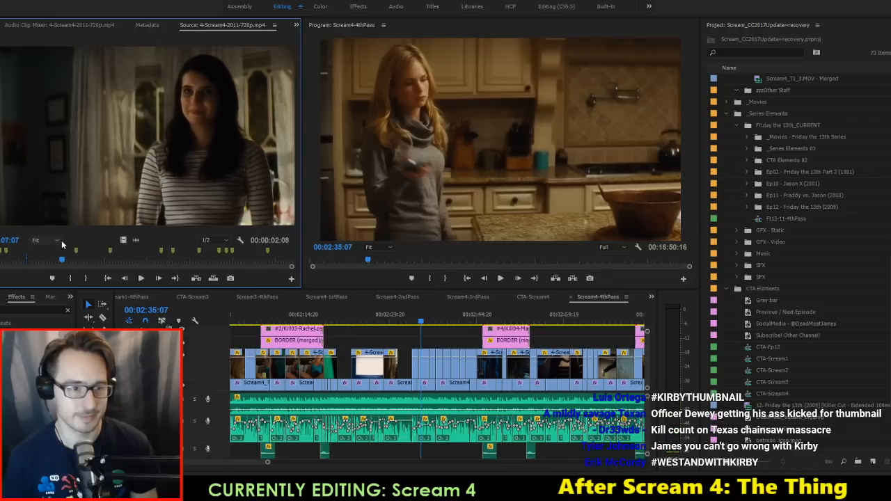
pyautogui.press('space')
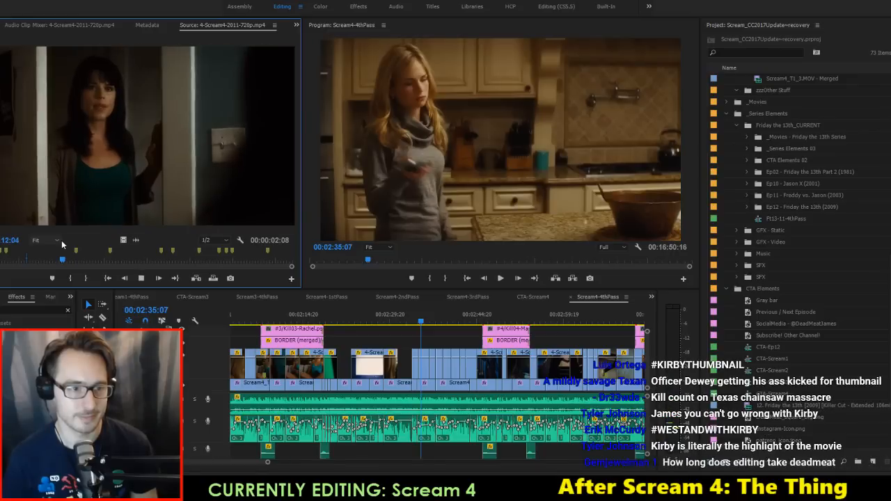
pyautogui.press('space')
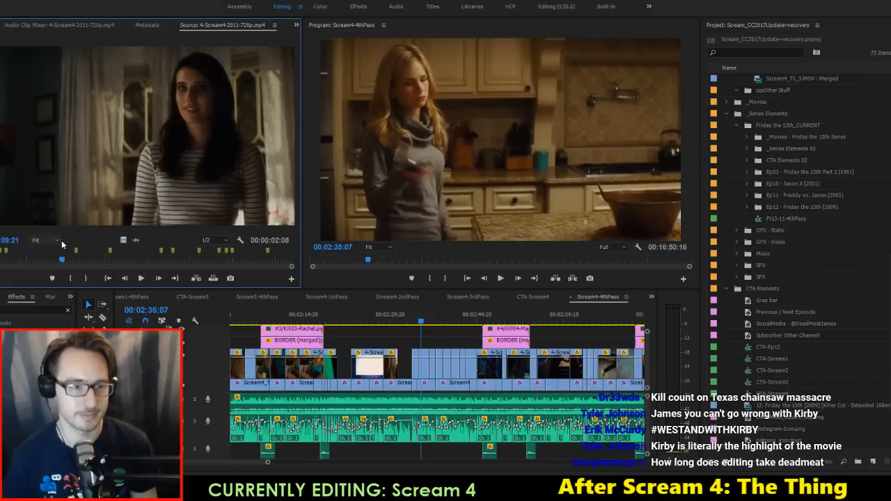
# Step: Examine the shot of the smiling woman in the striped sweater frame by frame, and play briefly onward
pyautogui.press('Right')
pyautogui.press('Right')
pyautogui.press('Right')
pyautogui.press('Right')
pyautogui.press('Right')
pyautogui.press('Right')
pyautogui.press('Right')
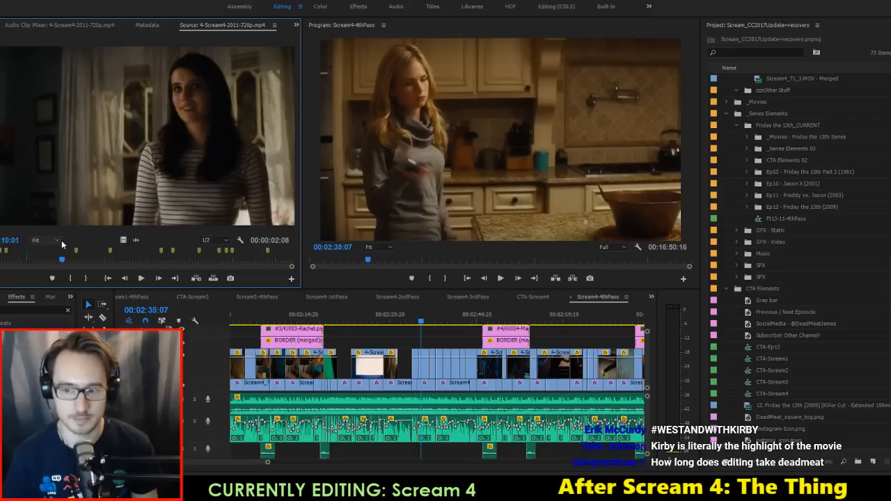
pyautogui.press('Right')
pyautogui.press('Right')
pyautogui.press('Right')
pyautogui.press('Right')
pyautogui.press('Right')
pyautogui.press('Right')
pyautogui.press('Right')
pyautogui.press('Right')
pyautogui.press('Right')
pyautogui.press('Right')
pyautogui.press('Right')
pyautogui.press('Right')
pyautogui.press('Right')
pyautogui.press('Right')
pyautogui.press('Right')
pyautogui.press('Right')
pyautogui.press('Right')
pyautogui.press('Right')
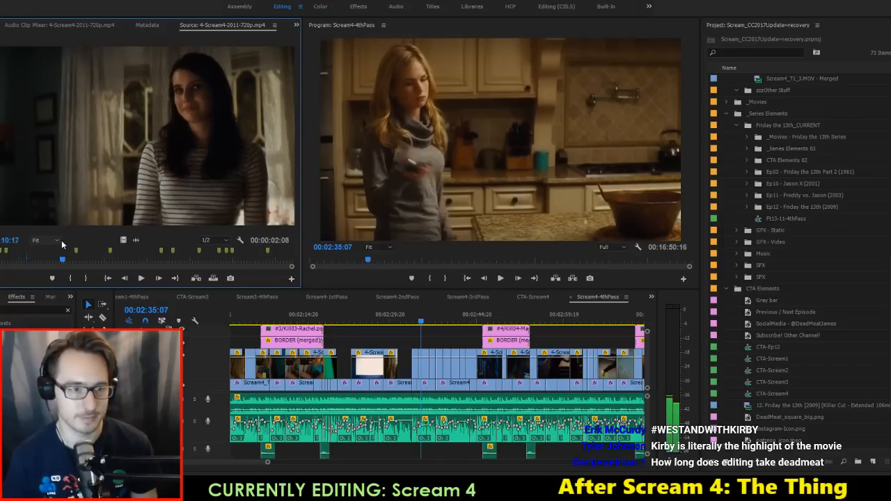
pyautogui.press('Right')
pyautogui.press('Right')
pyautogui.press('Right')
pyautogui.press('Right')
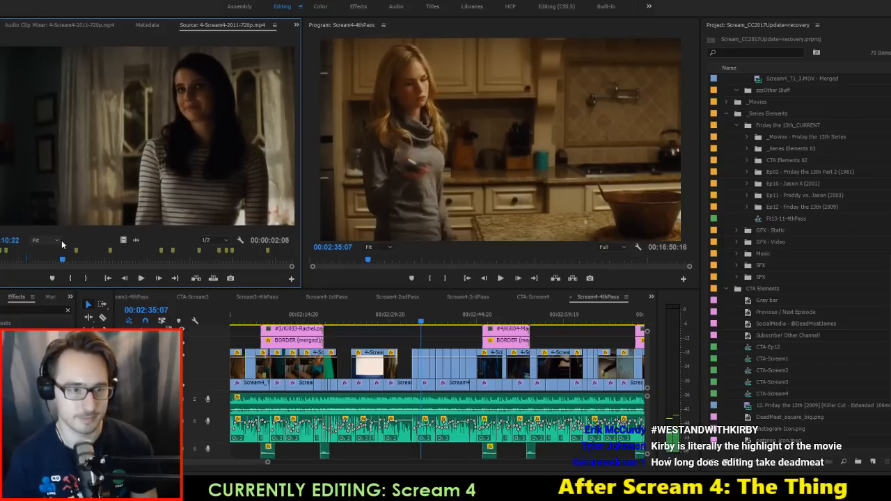
pyautogui.press('space')
pyautogui.press('space')
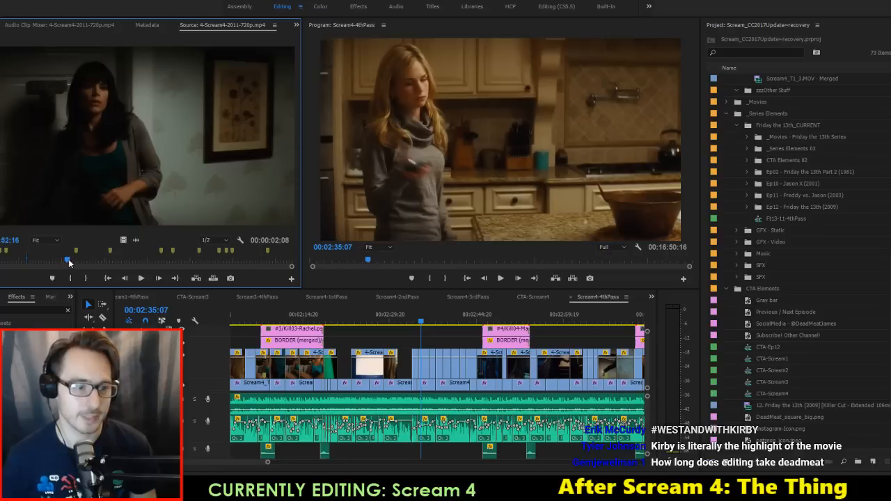
# Step: Skim ahead in the movie to the two women on the couch, and play that scene at fast speed
pyautogui.moveTo(69, 263); pyautogui.dragTo(99, 262)
pyautogui.moveTo(101, 261); pyautogui.dragTo(180, 276)
pyautogui.press('l')
pyautogui.press('l')
pyautogui.press('l')
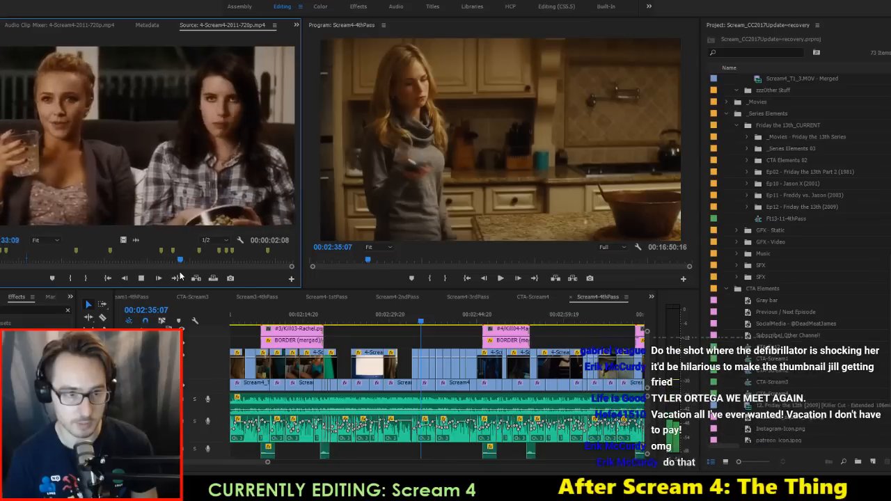
pyautogui.press('k')
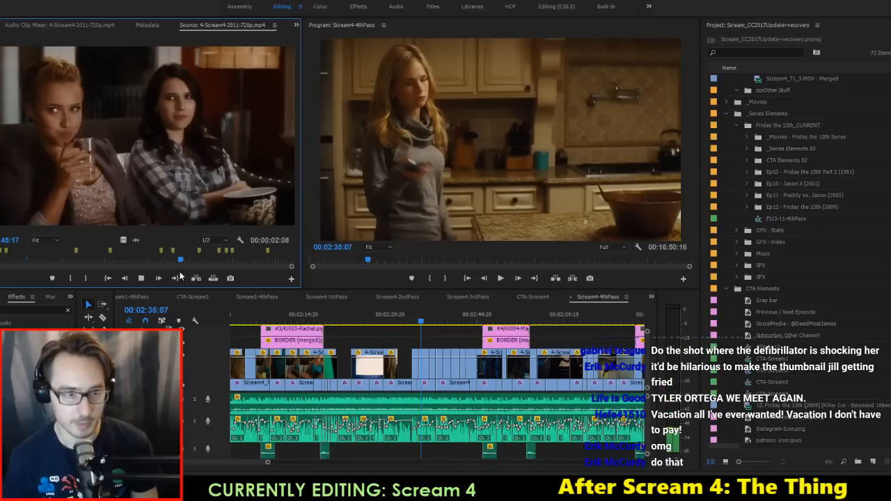
pyautogui.press('l')
pyautogui.press('l')
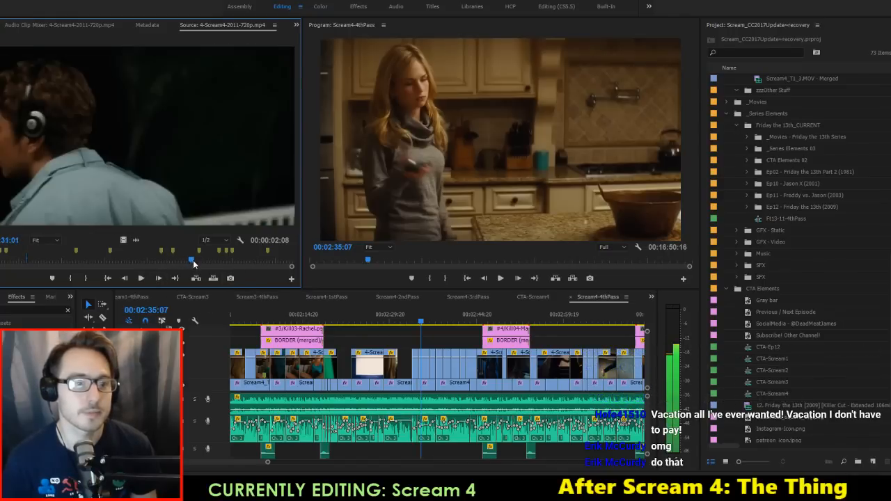
# Step: Find the movie's hospital shot of the wounded dark-haired woman, save the project, and mark that single frame in and out
pyautogui.moveTo(197, 261); pyautogui.dragTo(252, 265)
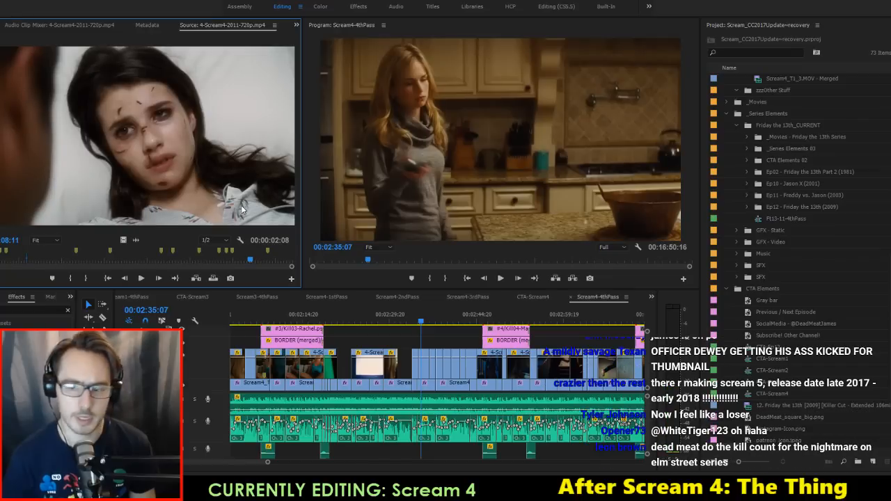
pyautogui.hotkey('ctrl', 's')
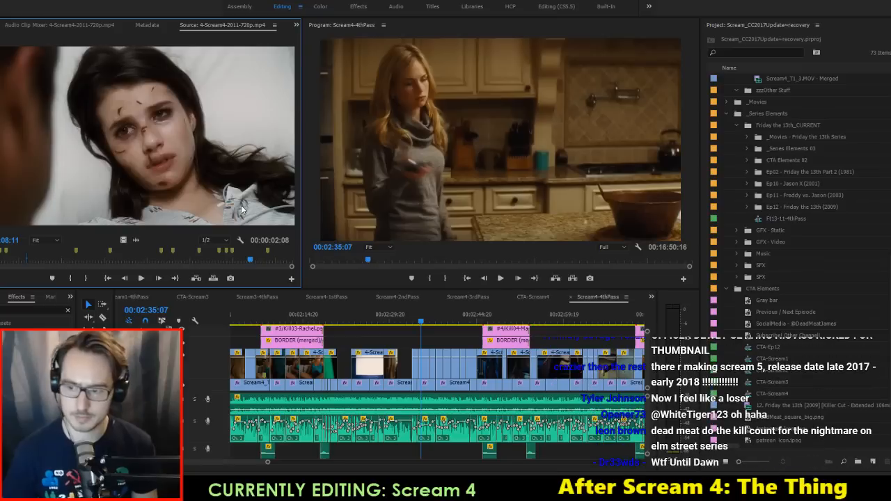
pyautogui.rightClick(192, 97)
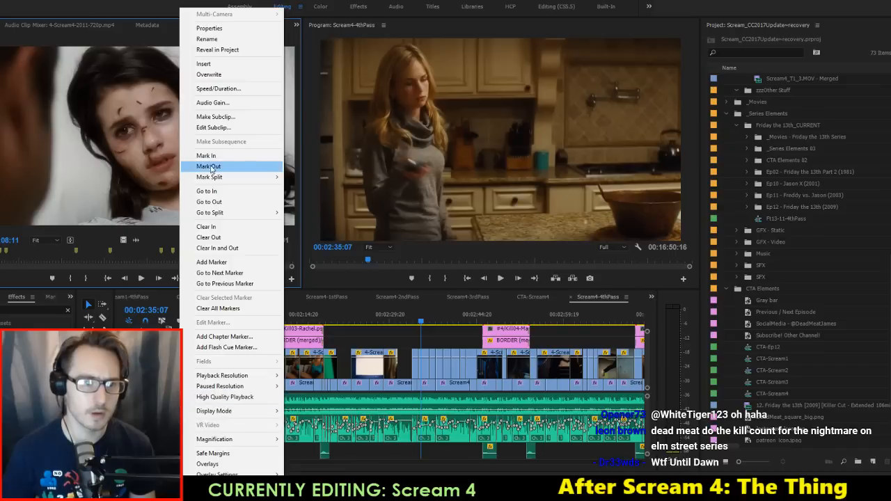
pyautogui.click(128, 158)
# Step: Set up a media export of the movie clip in PNG format with the source range Clip In/Out
pyautogui.hotkey('ctrl', 'm')
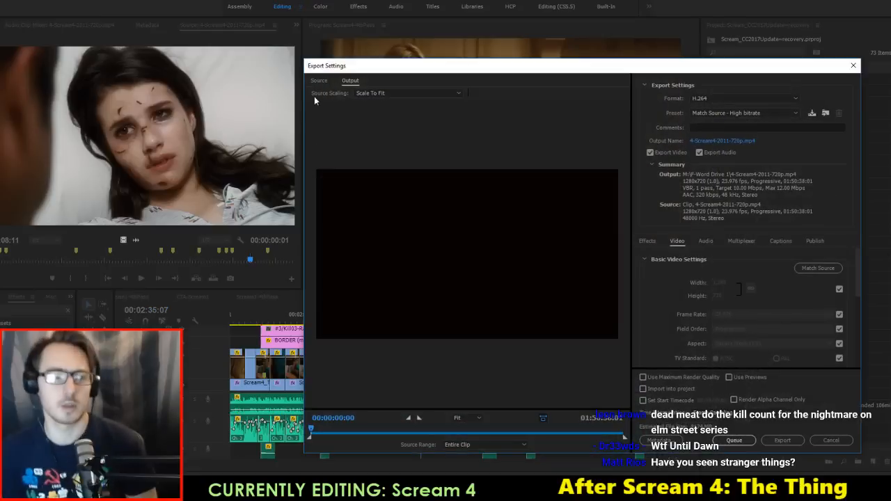
pyautogui.click(732, 98)
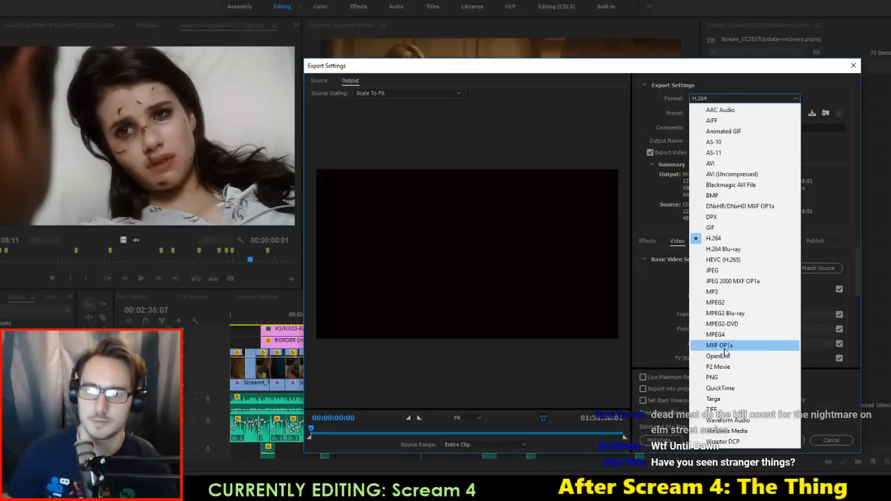
pyautogui.click(732, 377)
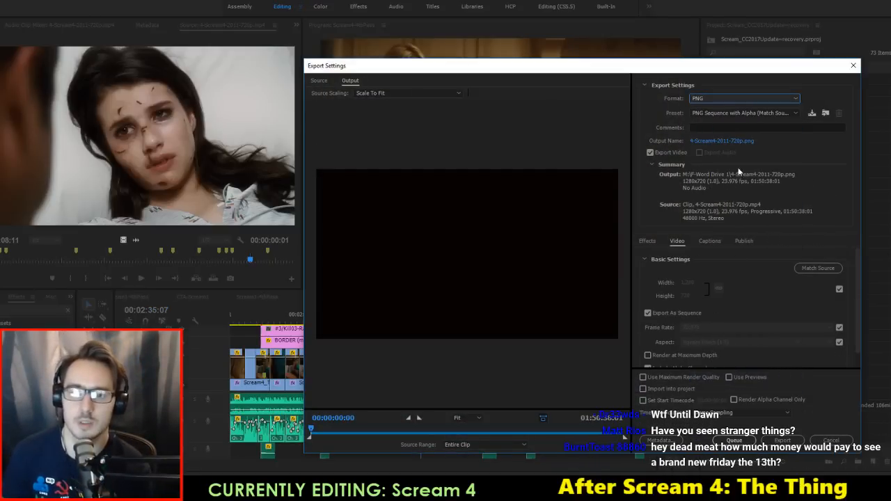
pyautogui.click(468, 446)
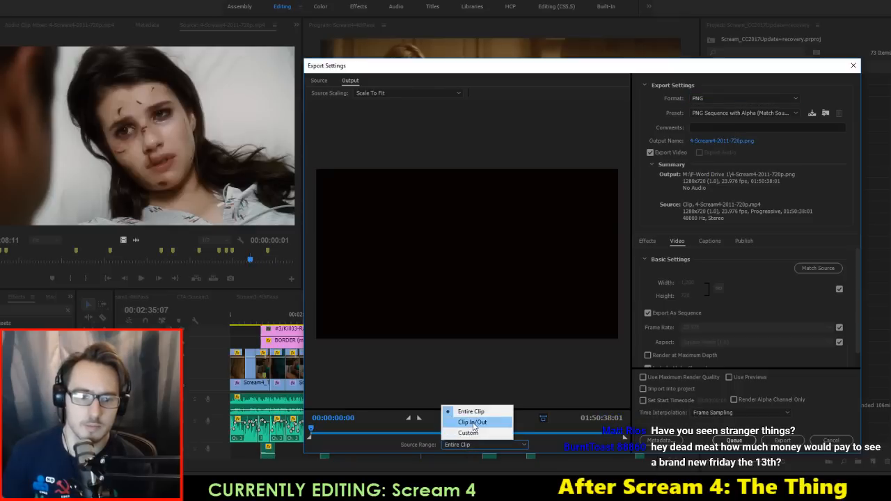
pyautogui.click(475, 423)
# Step: Set the output to 4-Scream4-2011-720p.png in the _DEAD MEAT folder and export the still
pyautogui.click(742, 141)
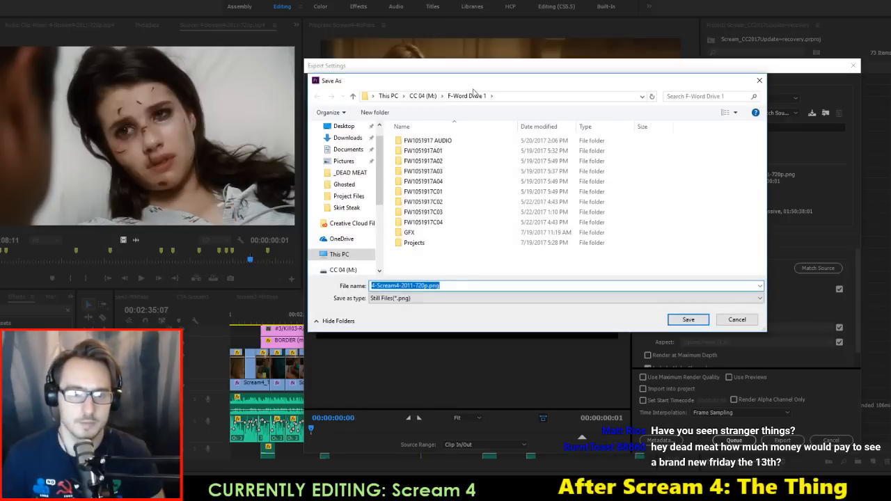
pyautogui.click(354, 175)
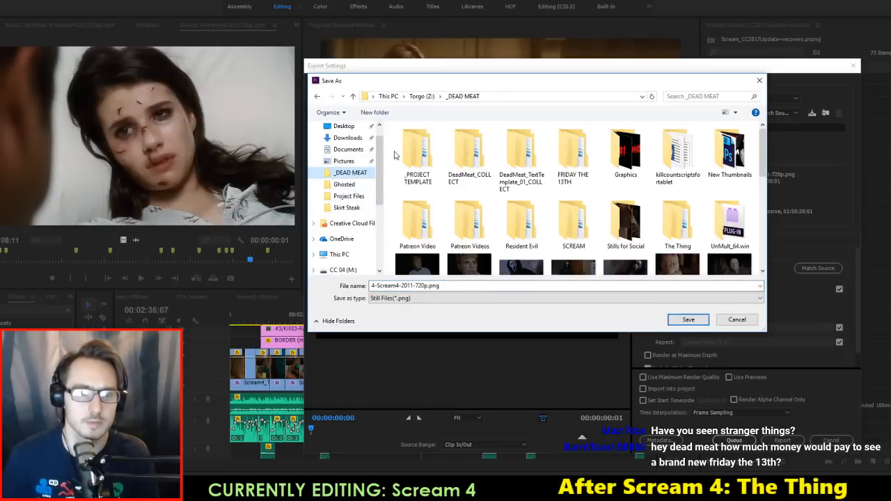
pyautogui.click(688, 319)
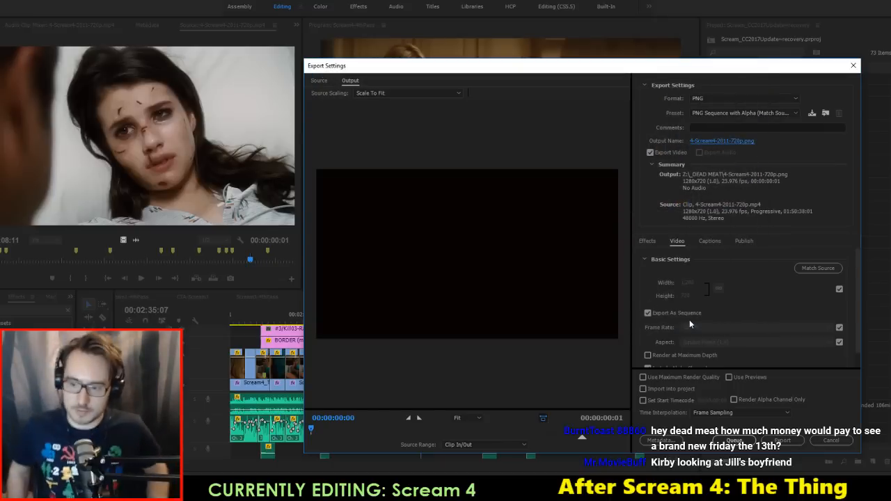
pyautogui.click(784, 441)
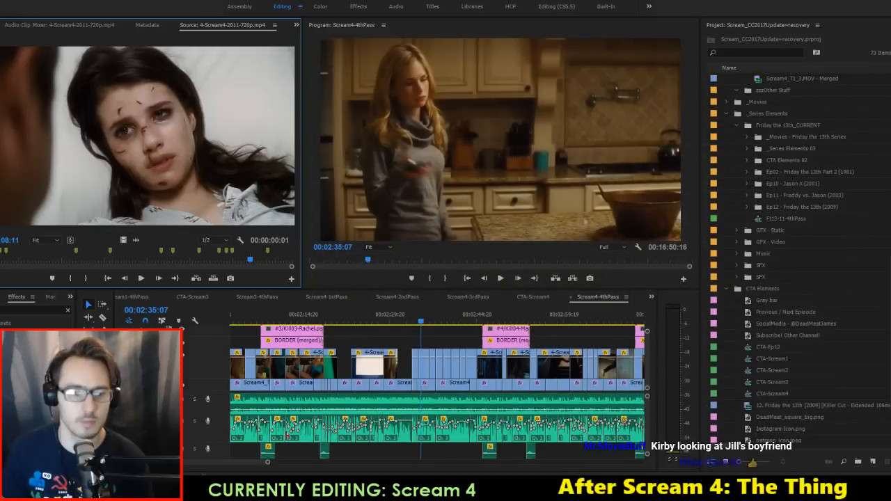
# Step: Switch to File Explorer and browse to the New Thumbnails folder inside _DEAD MEAT on the Torgo (Z:) drive
pyautogui.hotkey('alt', 'Tab')
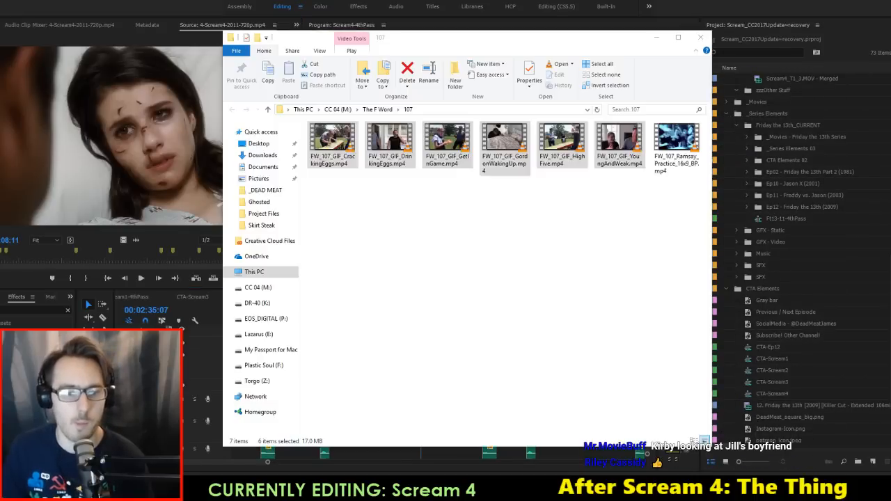
pyautogui.click(418, 195)
pyautogui.click(301, 109)
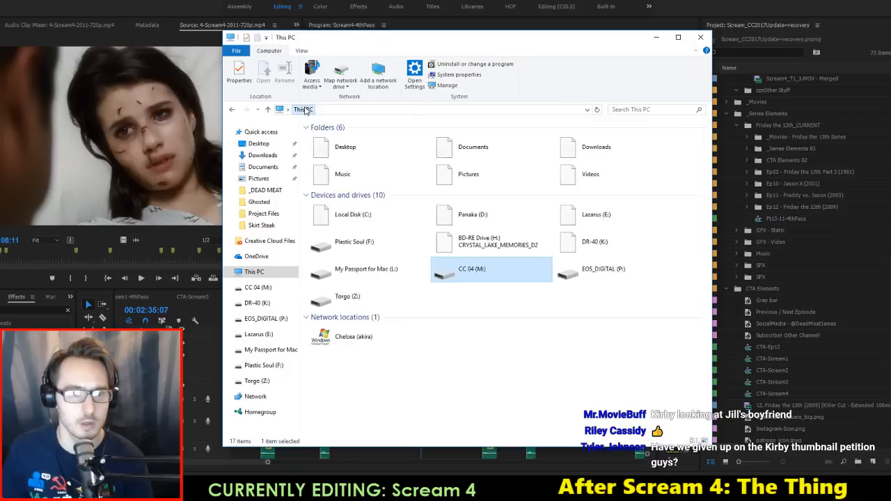
pyautogui.doubleClick(392, 305)
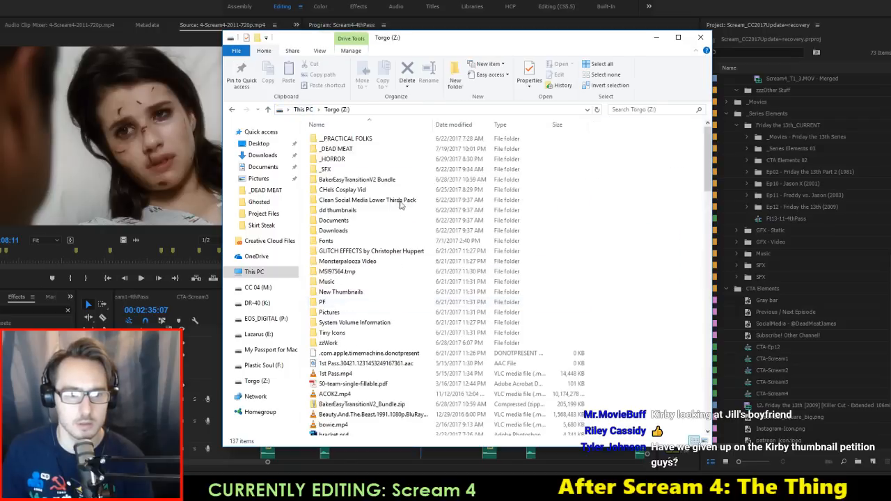
pyautogui.doubleClick(355, 152)
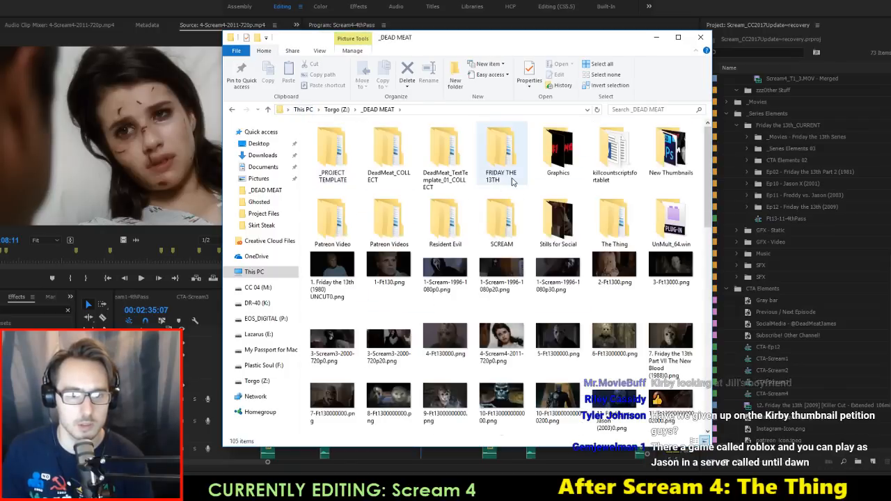
pyautogui.doubleClick(670, 150)
pyautogui.scroll(-2, 449, 195)
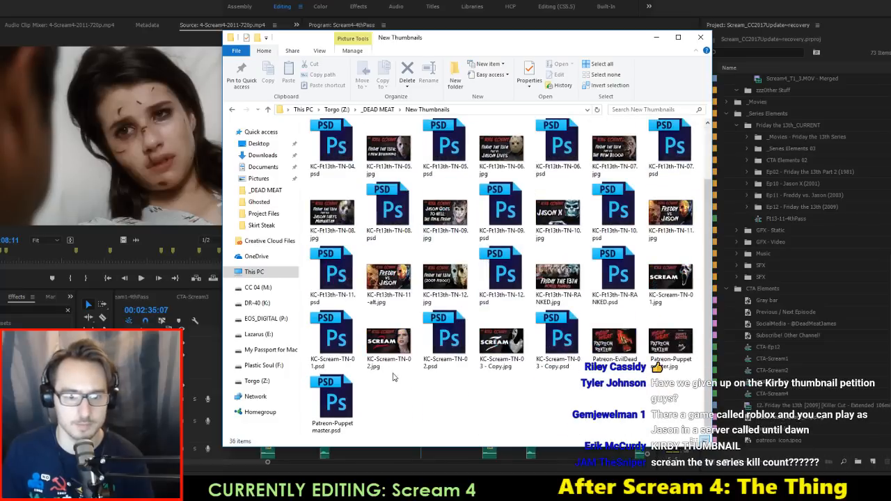
# Step: Duplicate KC-Scream-TN-03 - Copy.psd, rename the duplicate KC-Scream-TN-04.psd, and open it in Photoshop
pyautogui.click(549, 350)
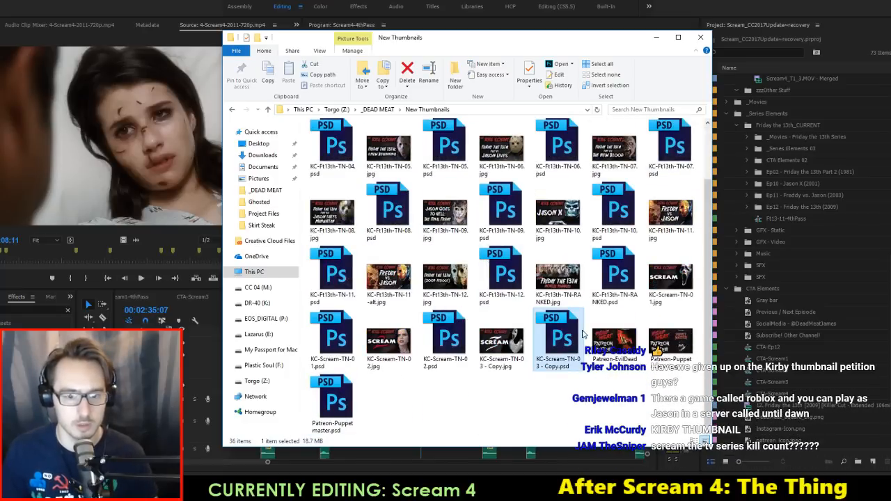
pyautogui.hotkey('ctrl', 'c')
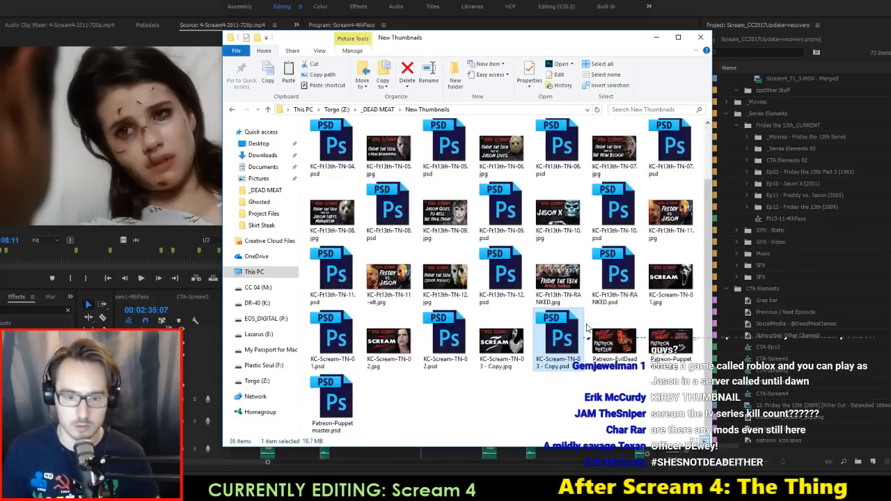
pyautogui.hotkey('ctrl', 'v')
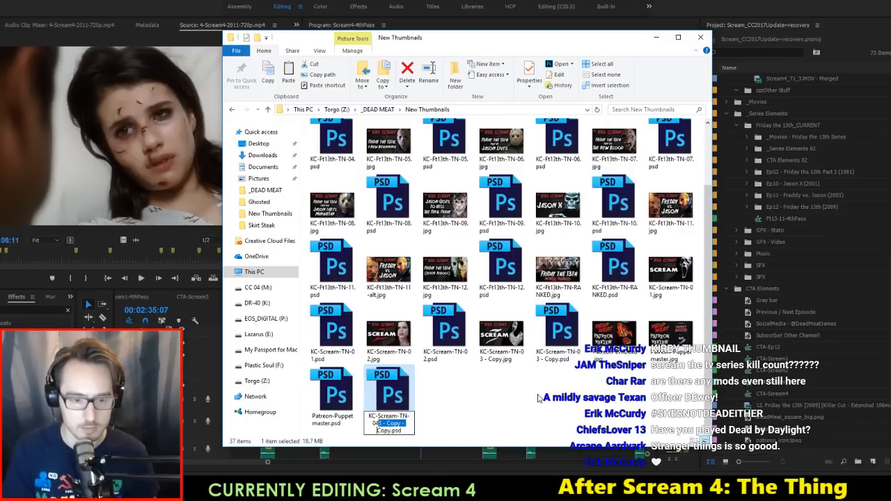
pyautogui.write('4')
pyautogui.press('Return')
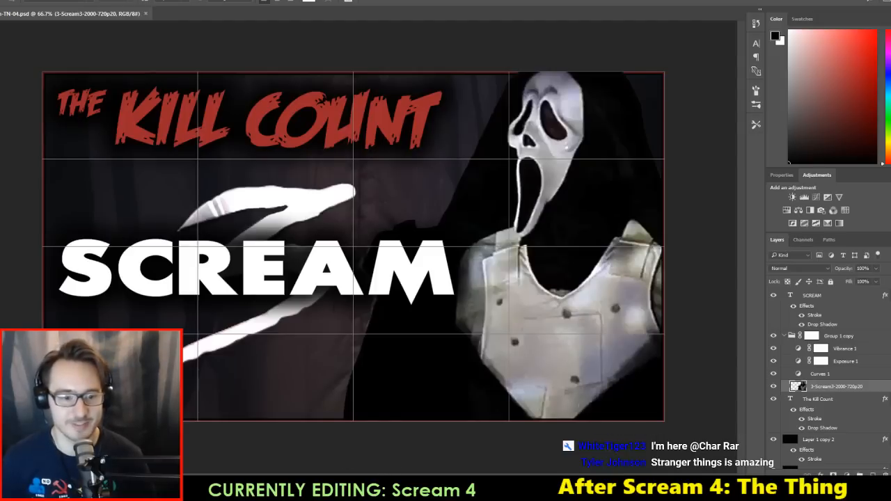
# Step: Place the exported still 4-Scream4-2011-720p0.png from the _DEAD MEAT folder into the open thumbnail document
pyautogui.hotkey('alt', 'Tab')
pyautogui.hotkey('alt', 'Tab')
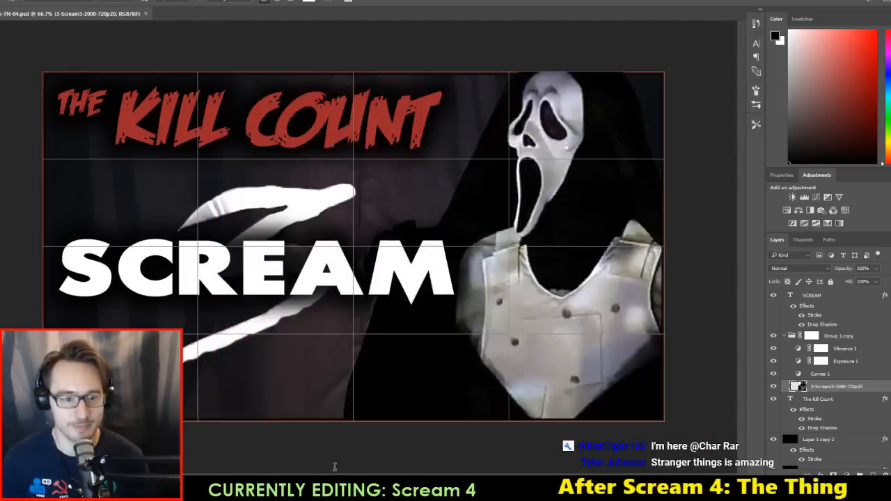
pyautogui.hotkey('alt', 'Tab')
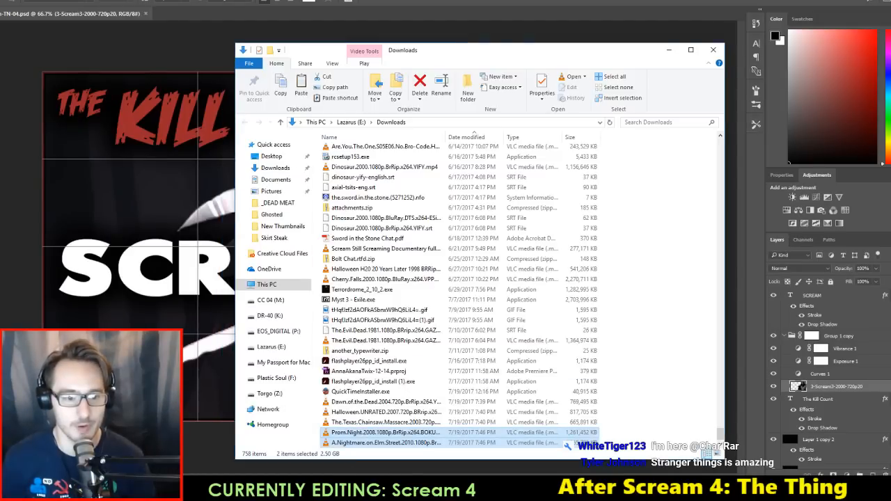
pyautogui.hotkey('alt', 'Tab')
pyautogui.hotkey('alt', 'Tab')
pyautogui.hotkey('alt', 'Left')
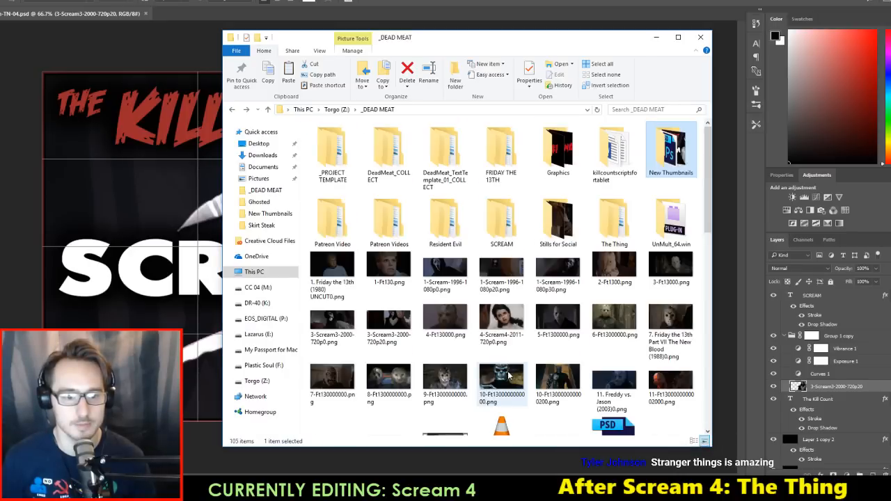
pyautogui.scroll(-8, 506, 376)
pyautogui.scroll(3, 557, 279)
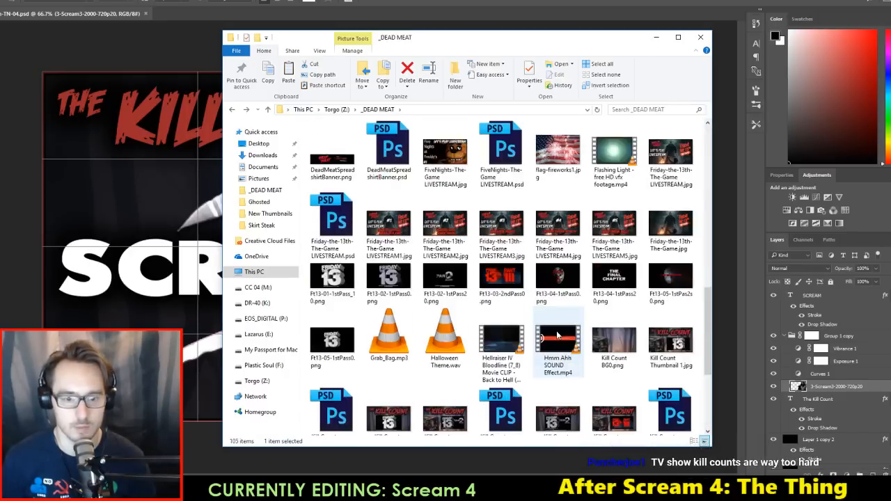
pyautogui.scroll(5, 578, 236)
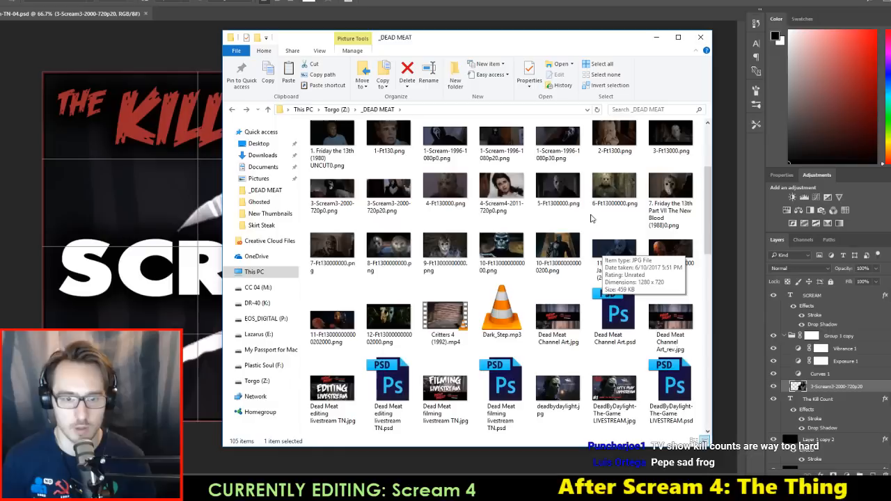
pyautogui.moveTo(502, 186); pyautogui.dragTo(109, 205)
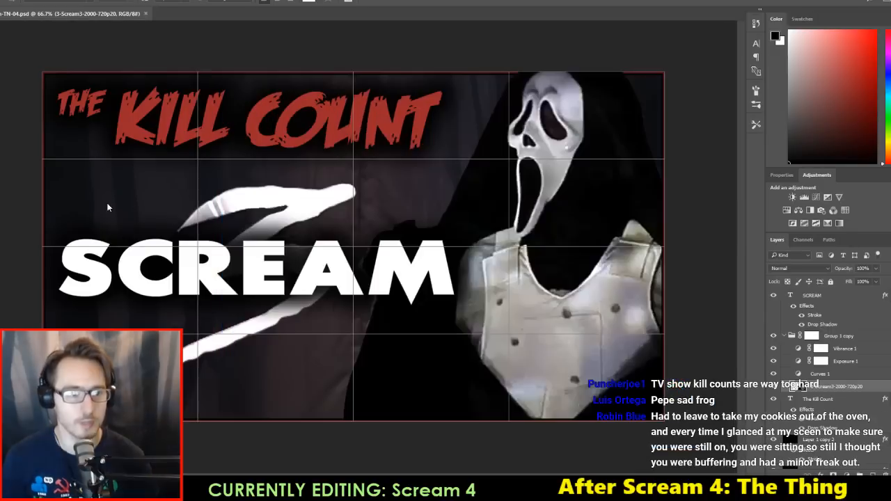
pyautogui.press('Return')
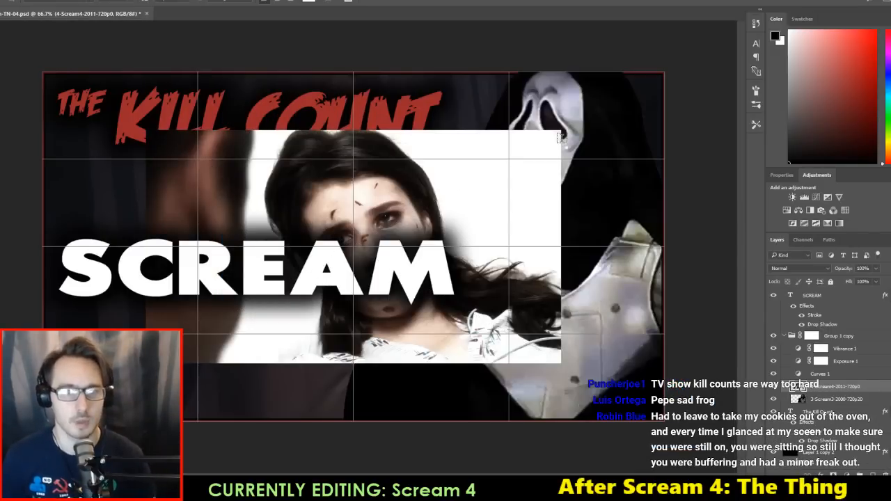
# Step: Enlarge and slightly rotate the placed still, positioning the woman's face to the right of the SCREAM title
pyautogui.hotkey('ctrl', 't')
pyautogui.moveTo(563, 131); pyautogui.dragTo(724, 102)
pyautogui.moveTo(554, 157); pyautogui.dragTo(694, 175)
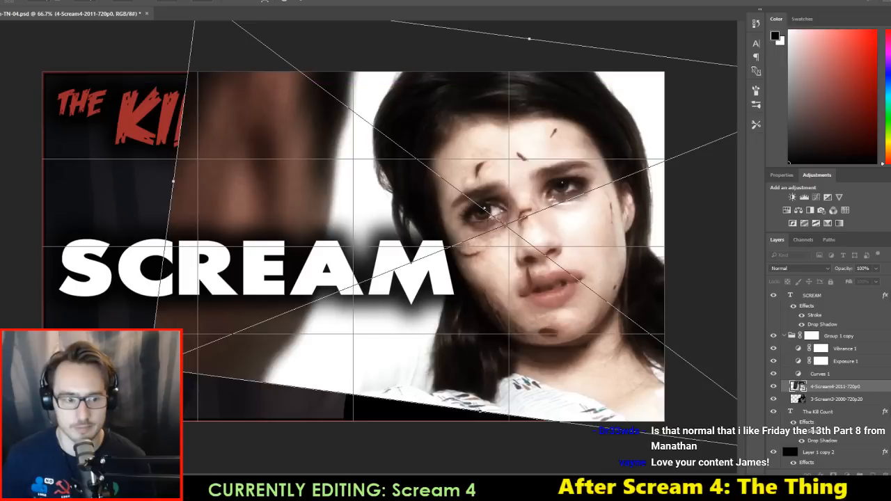
pyautogui.moveTo(149, 368); pyautogui.dragTo(105, 386)
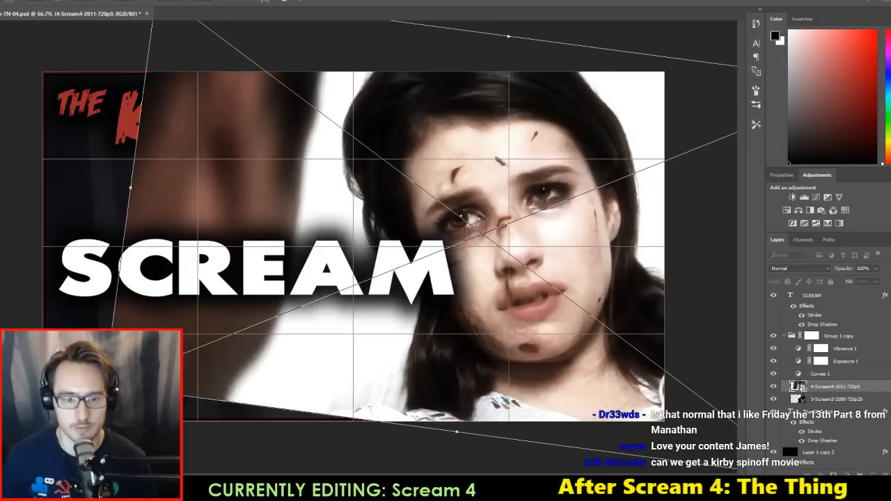
pyautogui.moveTo(639, 280); pyautogui.dragTo(670, 269)
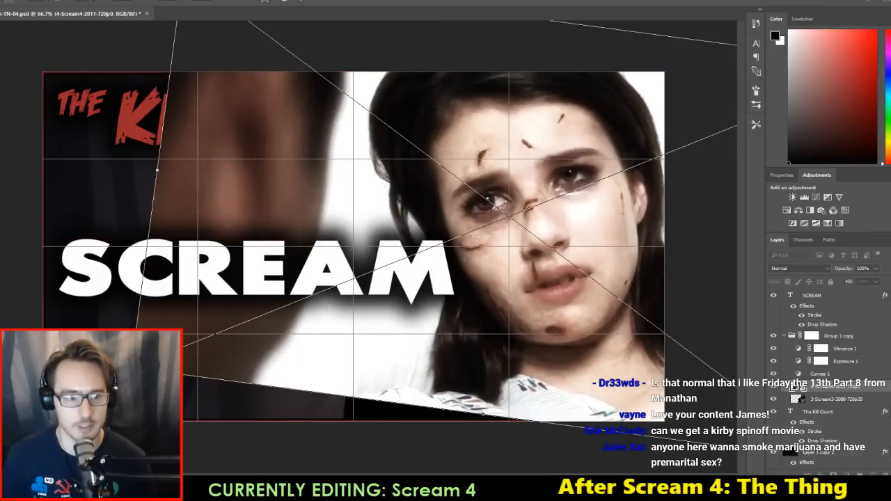
pyautogui.moveTo(140, 390)
pyautogui.mouseDown()
pyautogui.moveTo(131, 370)
pyautogui.moveTo(144, 398)
pyautogui.mouseUp()
pyautogui.moveTo(442, 289); pyautogui.dragTo(439, 286)
pyautogui.moveTo(618, 252)
pyautogui.mouseDown()
pyautogui.moveTo(644, 251)
pyautogui.moveTo(626, 248)
pyautogui.mouseUp()
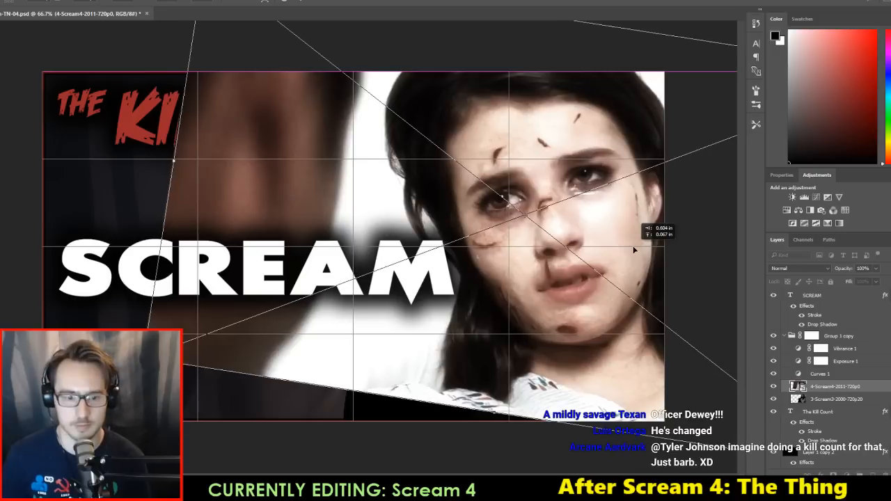
pyautogui.press('Return')
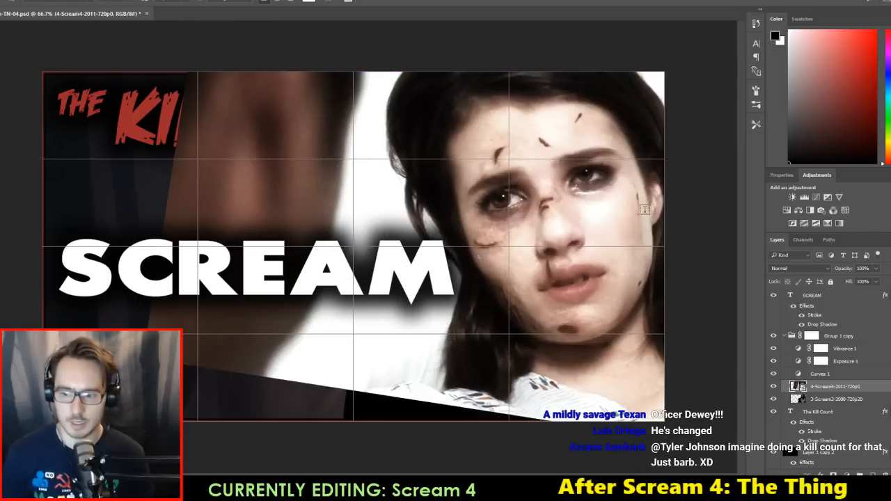
# Step: Rasterize the 4-Scream4-2011-720p0 layer
pyautogui.rightClick(841, 391)
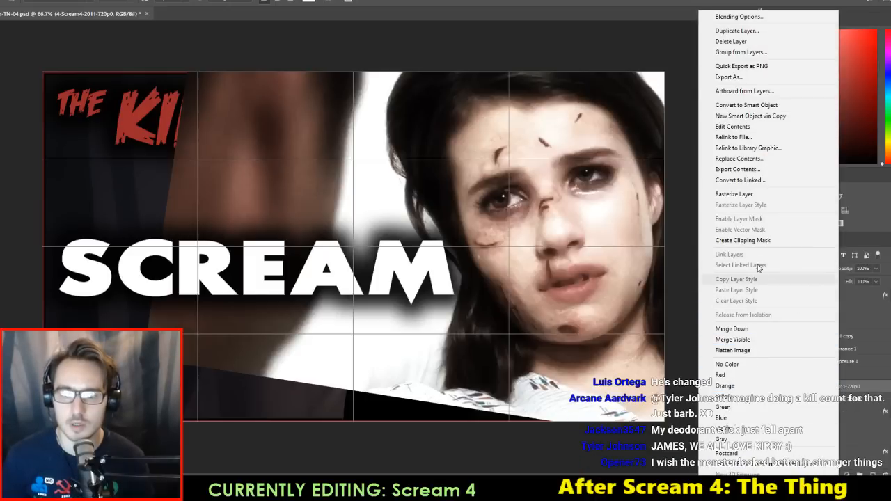
pyautogui.click(734, 194)
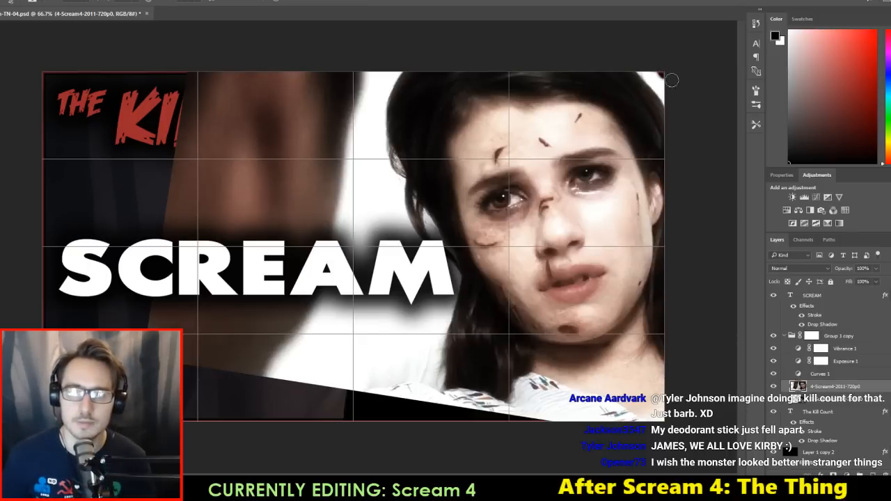
pyautogui.scroll(5, 672, 78)
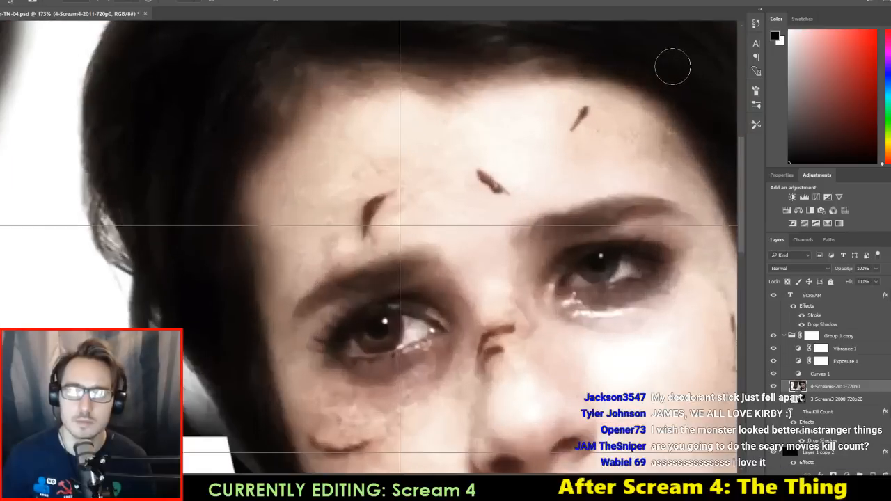
# Step: Erase the white background outside the woman's hair in the thumbnail's upper-right corner with an 18 px eraser
pyautogui.moveTo(657, 86); pyautogui.dragTo(564, 132)
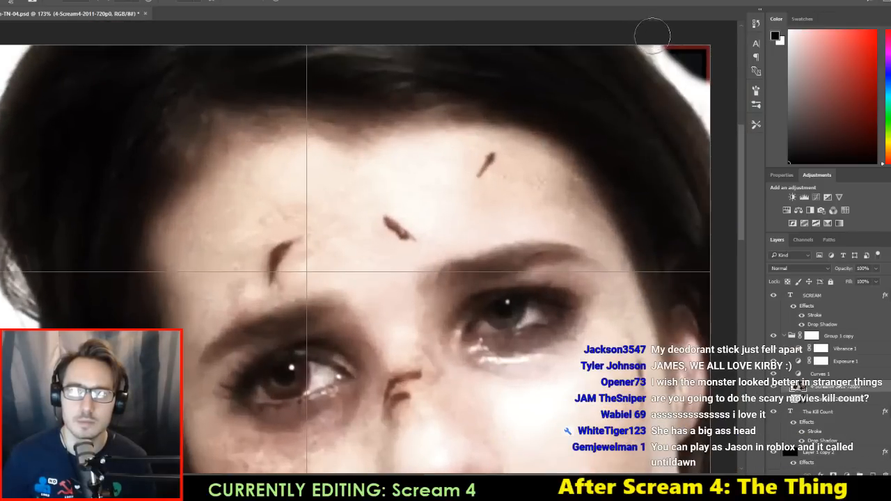
pyautogui.moveTo(652, 35); pyautogui.dragTo(721, 113)
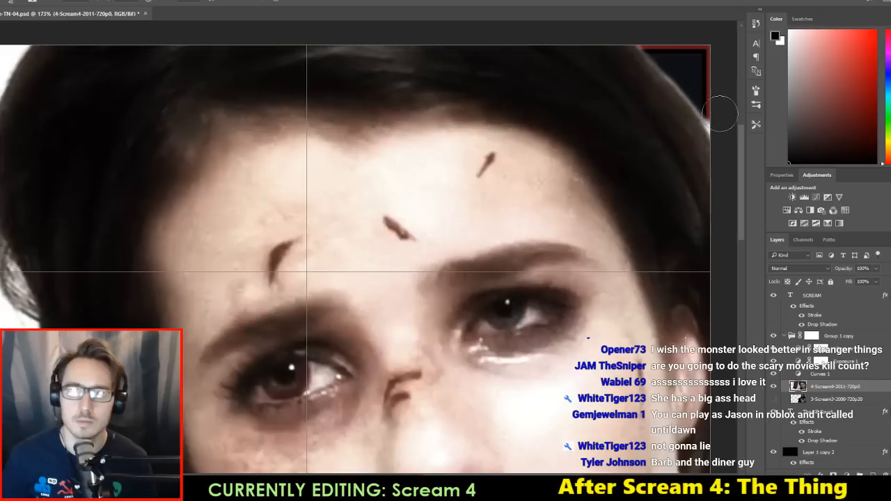
pyautogui.hotkey('ctrl', 'z')
pyautogui.rightClick(704, 64)
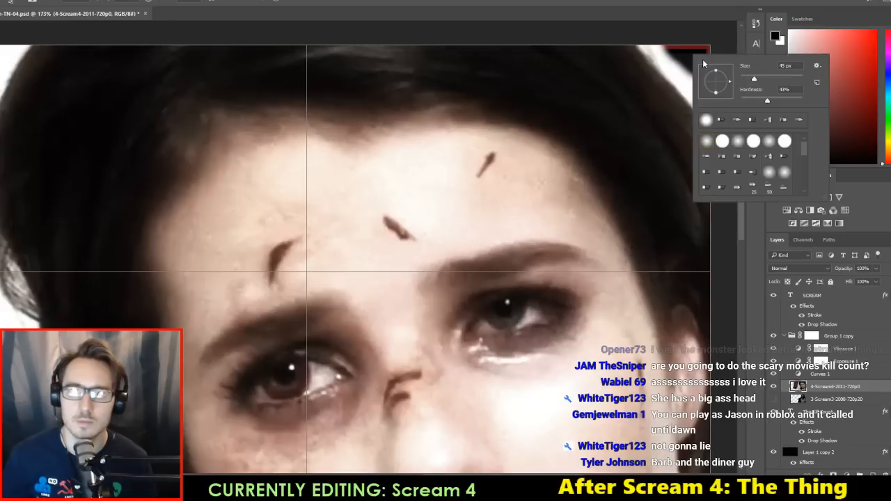
pyautogui.moveTo(669, 41); pyautogui.dragTo(662, 49)
pyautogui.rightClick(669, 49)
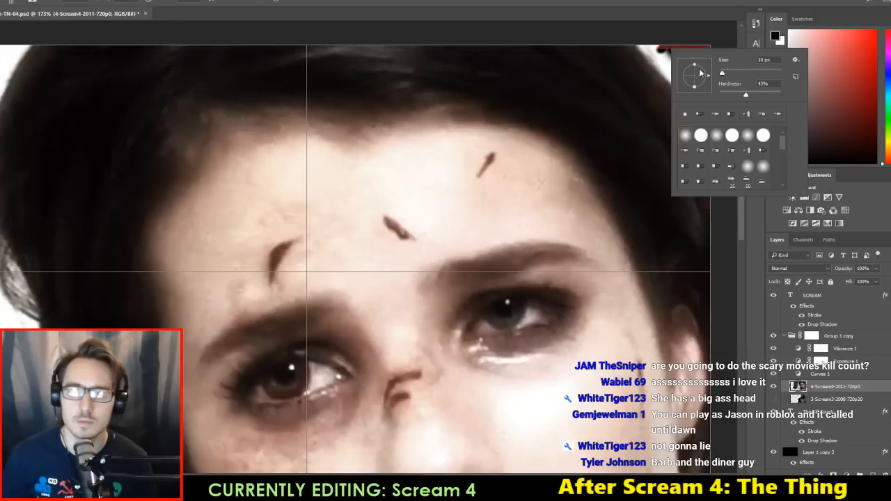
pyautogui.click(666, 40)
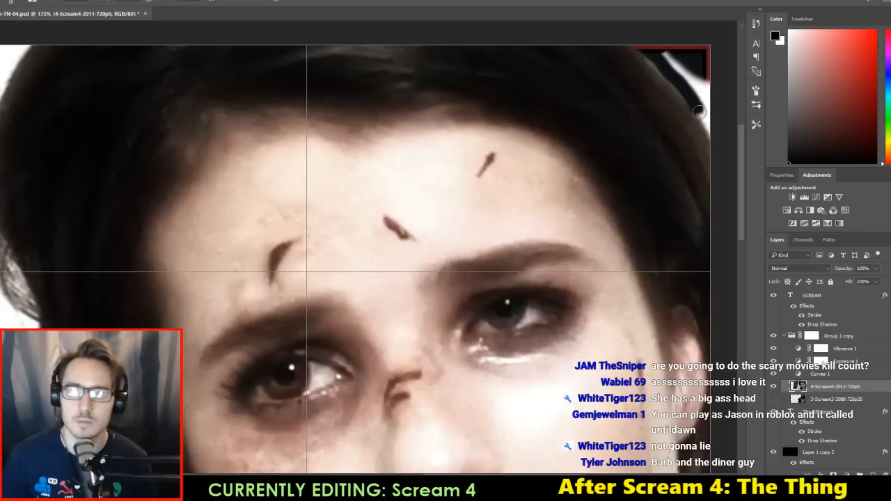
pyautogui.moveTo(711, 129)
pyautogui.mouseDown()
pyautogui.moveTo(673, 66)
pyautogui.moveTo(692, 70)
pyautogui.moveTo(728, 105)
pyautogui.mouseUp()
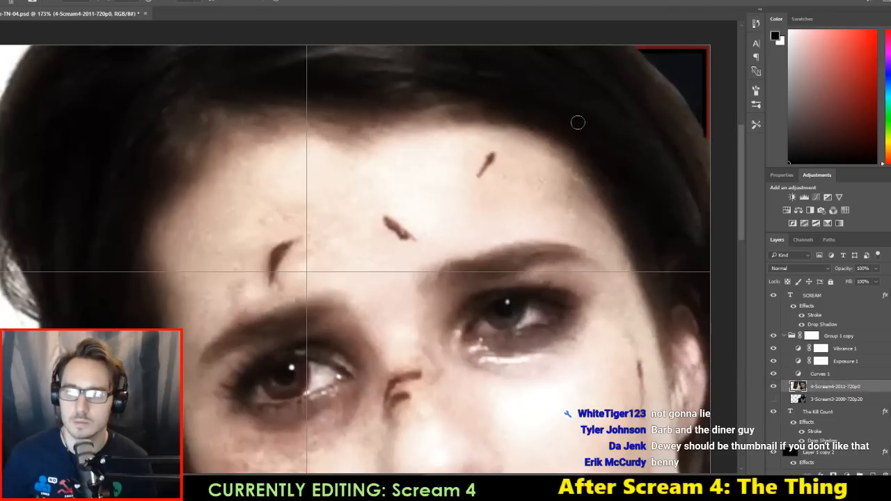
# Step: Select the white area between the blurred foreground figure and the woman with the Magic Wand and delete it
pyautogui.scroll(-5, 578, 123)
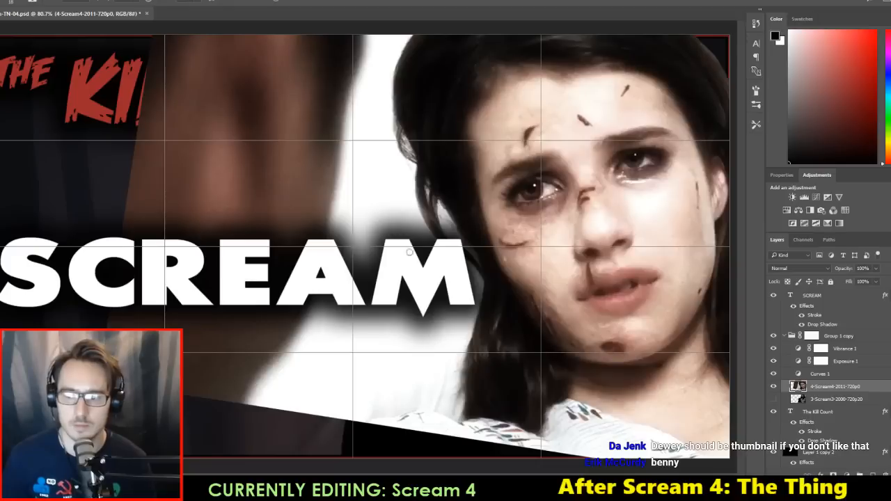
pyautogui.hotkey('alt', 'w')
pyautogui.press('Escape')
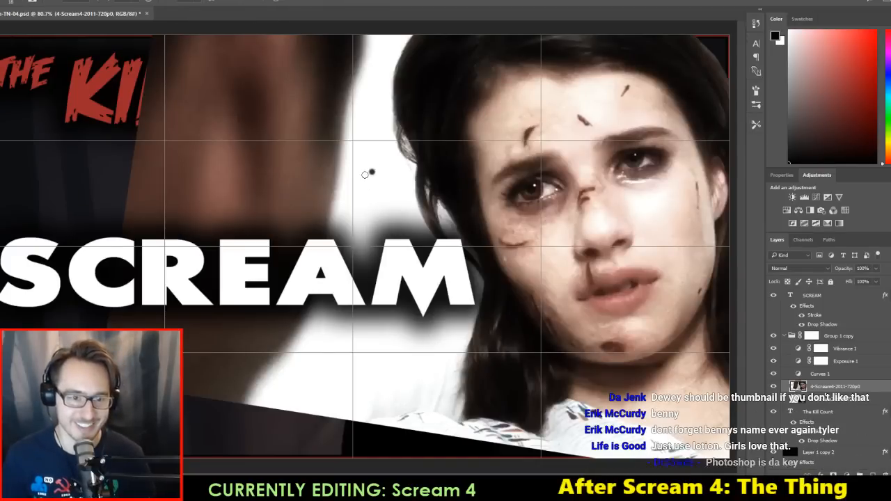
pyautogui.click(362, 173)
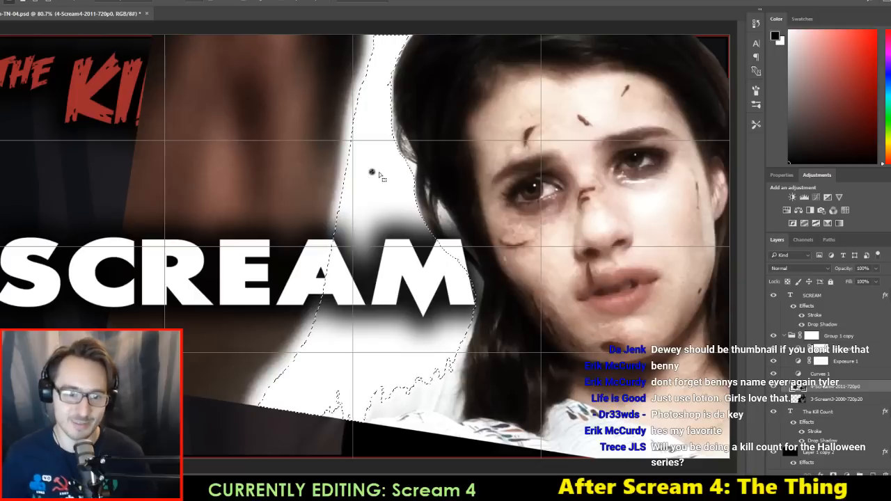
pyautogui.press('Delete')
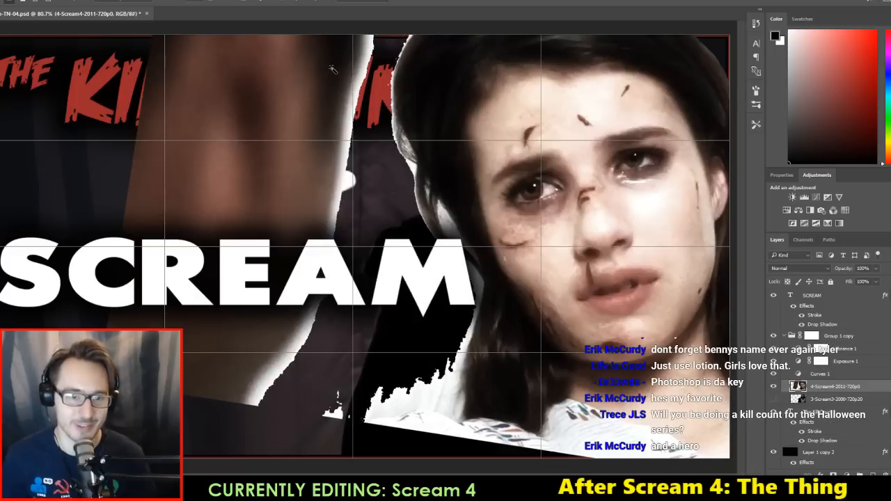
# Step: Erase the blurred foreground figure and the jagged white remnants below the SCREAM title with a 92 px eraser
pyautogui.rightClick(317, 106)
pyautogui.click(272, 133)
pyautogui.rightClick(257, 138)
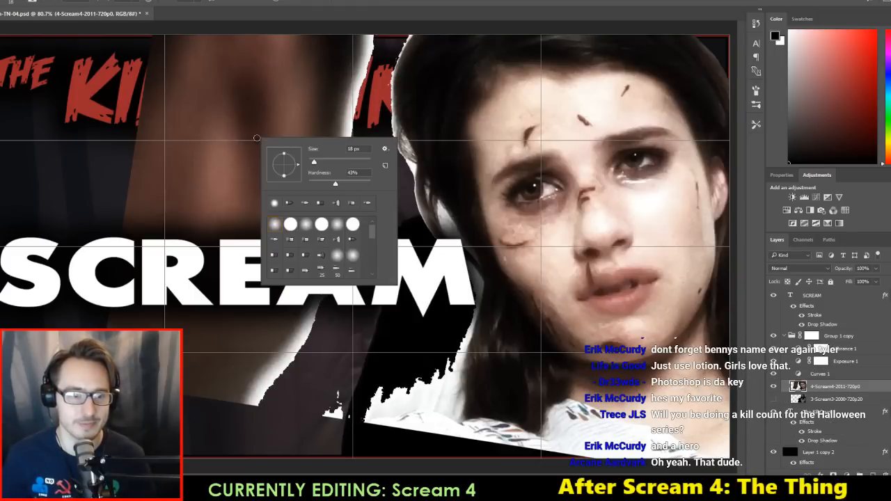
pyautogui.moveTo(299, 20)
pyautogui.mouseDown()
pyautogui.moveTo(298, 44)
pyautogui.moveTo(349, 11)
pyautogui.mouseUp()
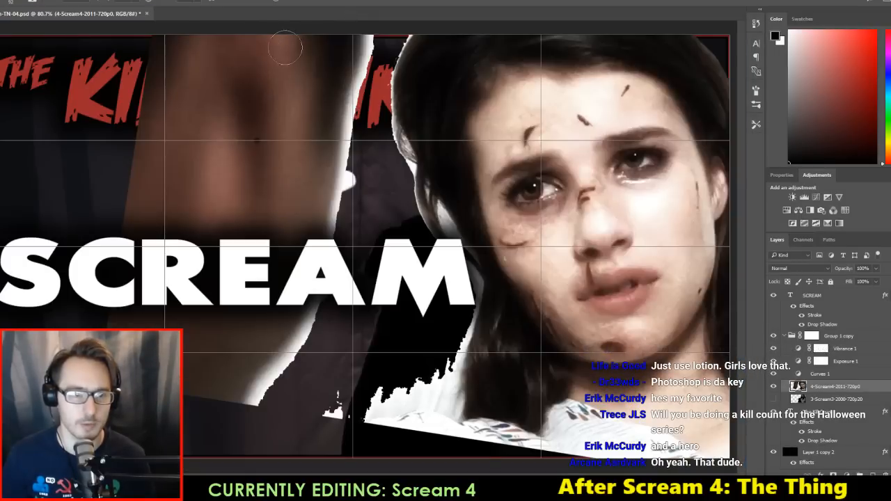
pyautogui.hotkey('alt', 'Tab')
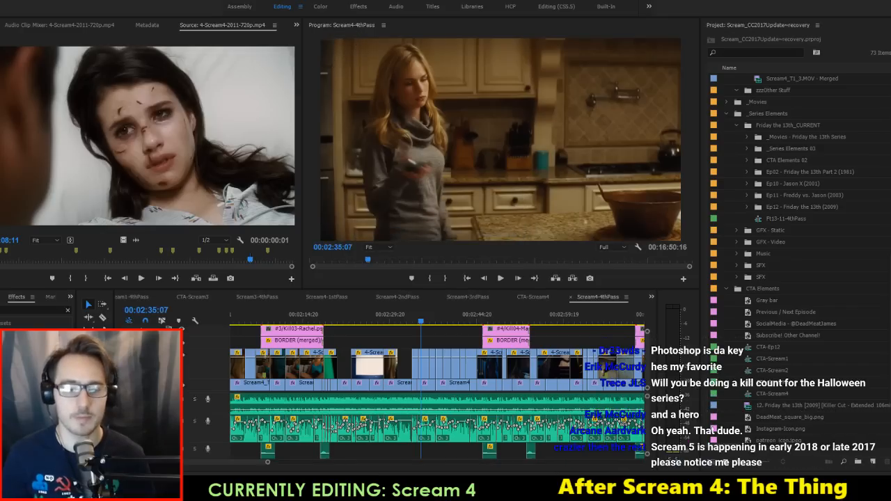
pyautogui.hotkey('alt', 'Tab')
pyautogui.moveTo(367, 52)
pyautogui.mouseDown()
pyautogui.moveTo(336, 103)
pyautogui.moveTo(354, 67)
pyautogui.moveTo(287, 89)
pyautogui.moveTo(242, 54)
pyautogui.moveTo(113, 94)
pyautogui.moveTo(137, 51)
pyautogui.moveTo(190, 37)
pyautogui.moveTo(260, 38)
pyautogui.moveTo(213, 55)
pyautogui.moveTo(206, 85)
pyautogui.moveTo(222, 79)
pyautogui.moveTo(154, 143)
pyautogui.moveTo(158, 223)
pyautogui.moveTo(111, 247)
pyautogui.moveTo(184, 121)
pyautogui.moveTo(222, 127)
pyautogui.moveTo(249, 61)
pyautogui.moveTo(250, 90)
pyautogui.moveTo(193, 123)
pyautogui.moveTo(249, 190)
pyautogui.moveTo(325, 164)
pyautogui.moveTo(345, 147)
pyautogui.moveTo(316, 325)
pyautogui.moveTo(300, 363)
pyautogui.moveTo(272, 337)
pyautogui.moveTo(239, 364)
pyautogui.moveTo(243, 260)
pyautogui.moveTo(174, 320)
pyautogui.moveTo(236, 339)
pyautogui.moveTo(195, 355)
pyautogui.moveTo(238, 374)
pyautogui.moveTo(276, 369)
pyautogui.moveTo(252, 421)
pyautogui.mouseUp()
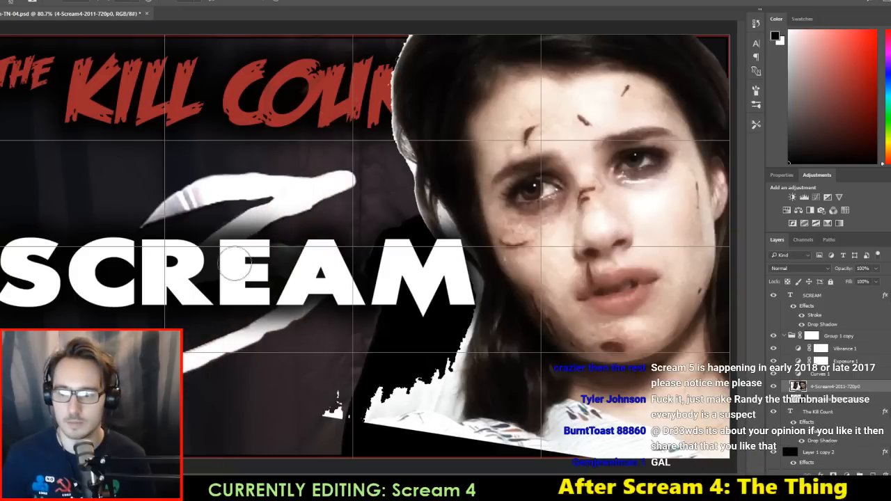
pyautogui.scroll(2, 456, 341)
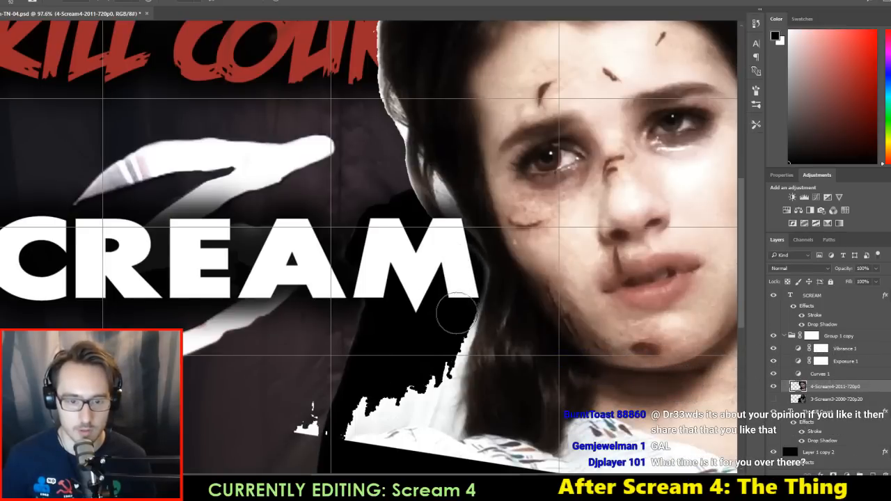
pyautogui.moveTo(456, 315)
pyautogui.mouseDown()
pyautogui.moveTo(439, 376)
pyautogui.moveTo(403, 406)
pyautogui.moveTo(334, 430)
pyautogui.moveTo(320, 412)
pyautogui.moveTo(378, 411)
pyautogui.mouseUp()
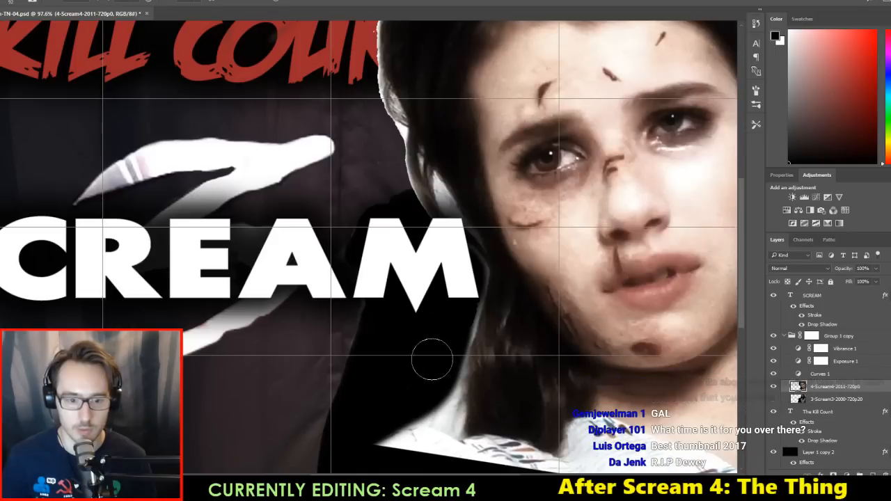
# Step: Erase the white fringe along the upper-left outline of the woman's hair, beside the Kill Count title, with a smaller eraser
pyautogui.scroll(2, 410, 341)
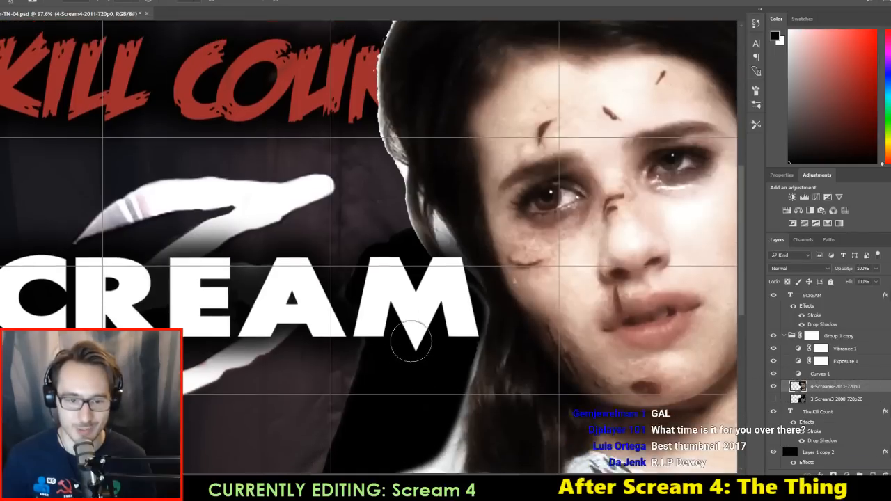
pyautogui.scroll(5, 411, 341)
pyautogui.rightClick(319, 245)
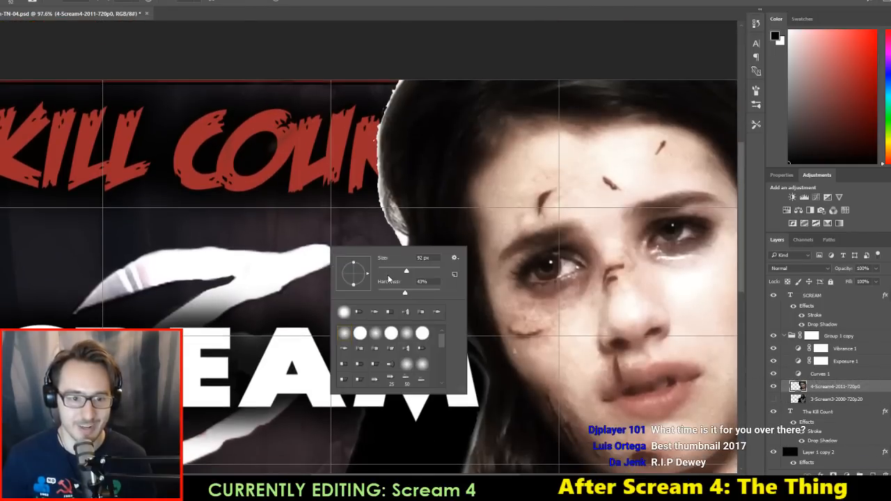
pyautogui.press('Return')
pyautogui.scroll(5, 385, 76)
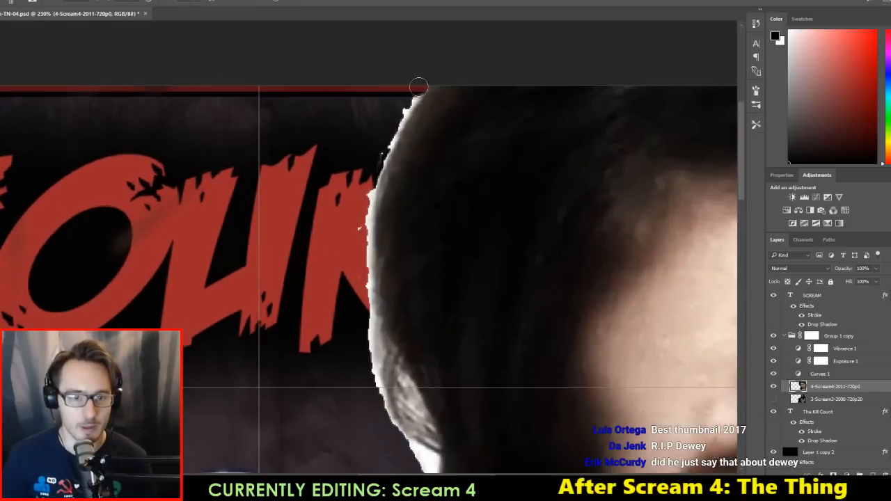
pyautogui.moveTo(391, 151)
pyautogui.mouseDown()
pyautogui.moveTo(388, 126)
pyautogui.moveTo(389, 139)
pyautogui.moveTo(414, 86)
pyautogui.moveTo(384, 135)
pyautogui.moveTo(359, 208)
pyautogui.mouseUp()
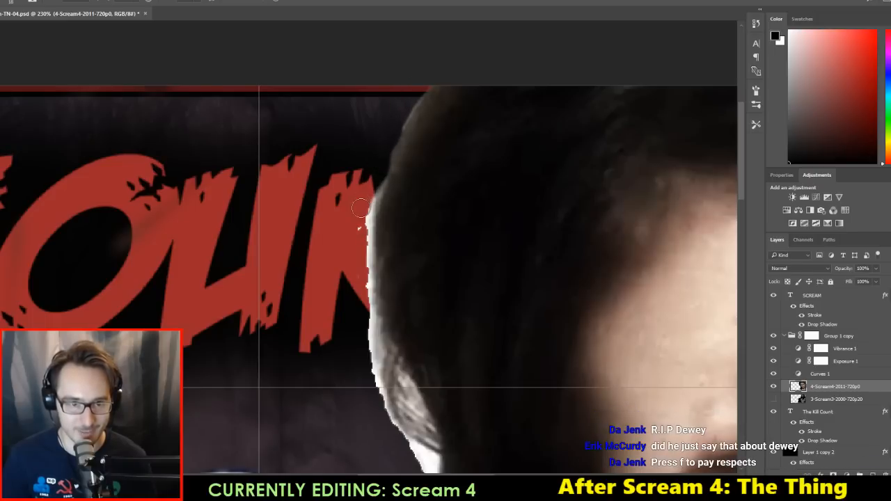
pyautogui.hotkey('ctrl', 'z')
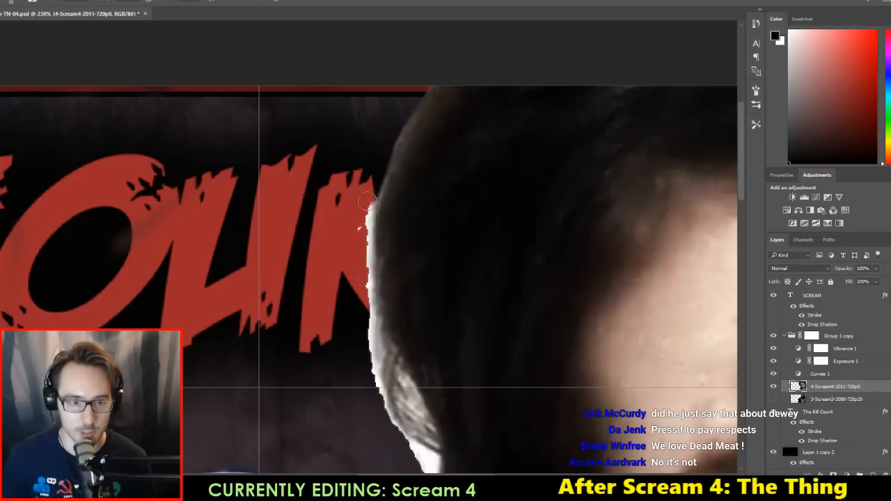
pyautogui.moveTo(363, 246)
pyautogui.mouseDown()
pyautogui.moveTo(367, 334)
pyautogui.moveTo(374, 289)
pyautogui.mouseUp()
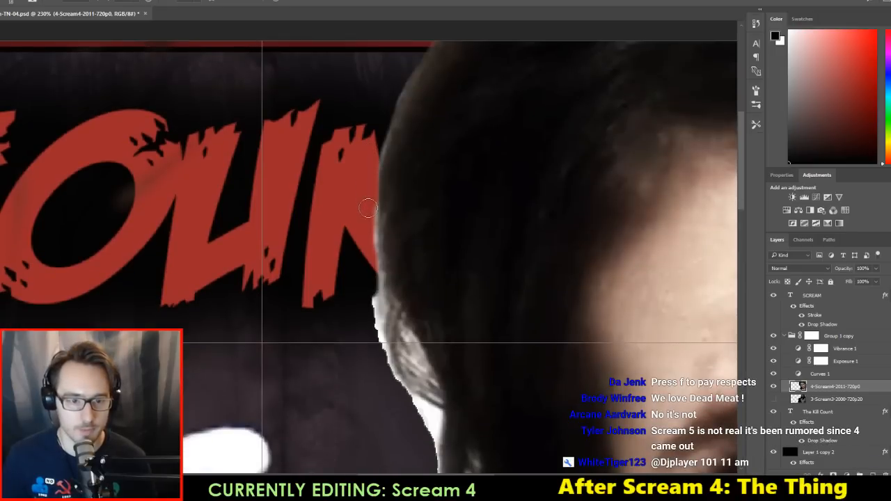
pyautogui.moveTo(371, 242)
pyautogui.mouseDown()
pyautogui.moveTo(379, 306)
pyautogui.moveTo(376, 298)
pyautogui.mouseUp()
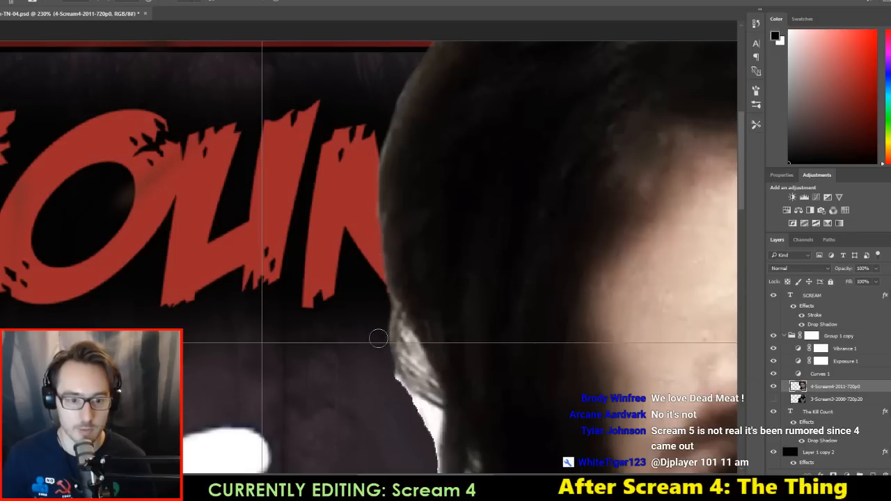
# Step: Erase the white fringe along the hair's left outline from below the Kill Count title down toward the M of SCREAM
pyautogui.moveTo(428, 412); pyautogui.dragTo(390, 341)
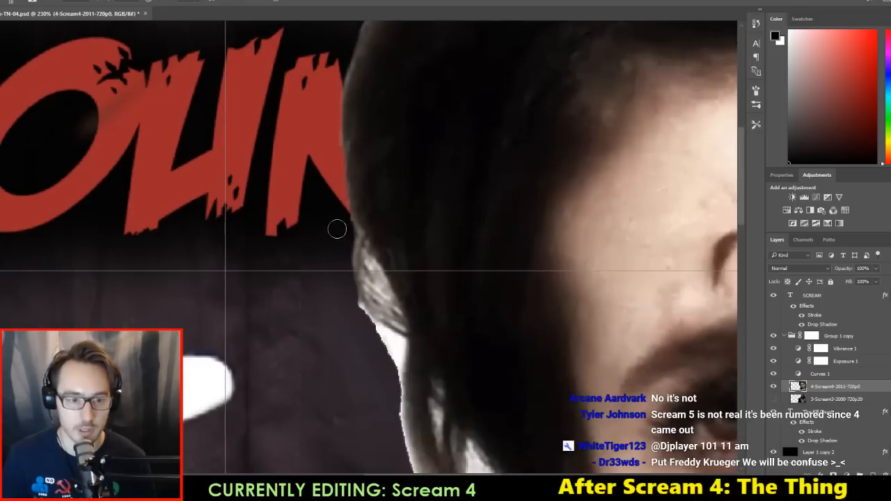
pyautogui.moveTo(346, 229)
pyautogui.mouseDown()
pyautogui.moveTo(390, 303)
pyautogui.moveTo(401, 369)
pyautogui.moveTo(383, 362)
pyautogui.moveTo(369, 292)
pyautogui.moveTo(362, 319)
pyautogui.moveTo(311, 154)
pyautogui.mouseUp()
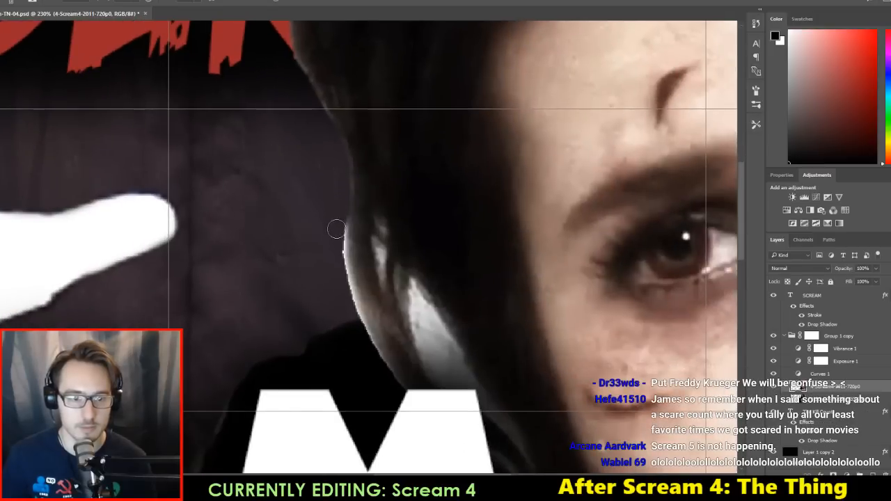
pyautogui.moveTo(339, 224)
pyautogui.mouseDown()
pyautogui.moveTo(355, 312)
pyautogui.moveTo(378, 360)
pyautogui.mouseUp()
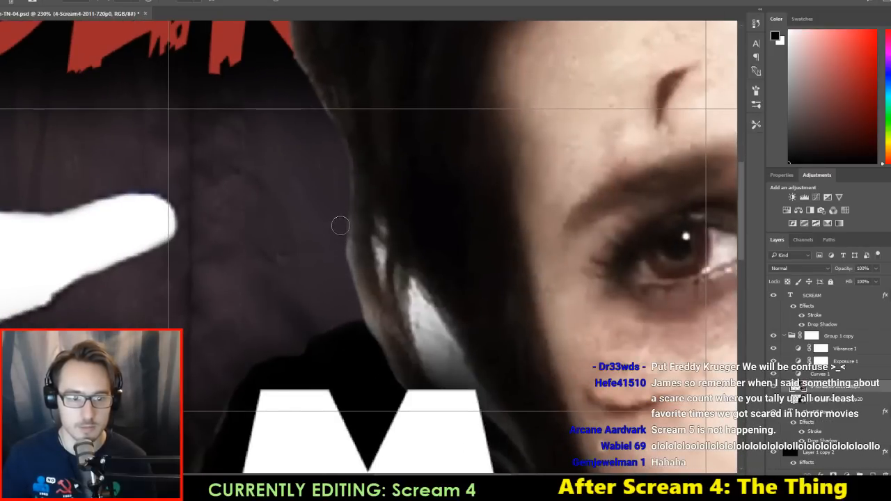
pyautogui.moveTo(339, 224); pyautogui.dragTo(360, 326)
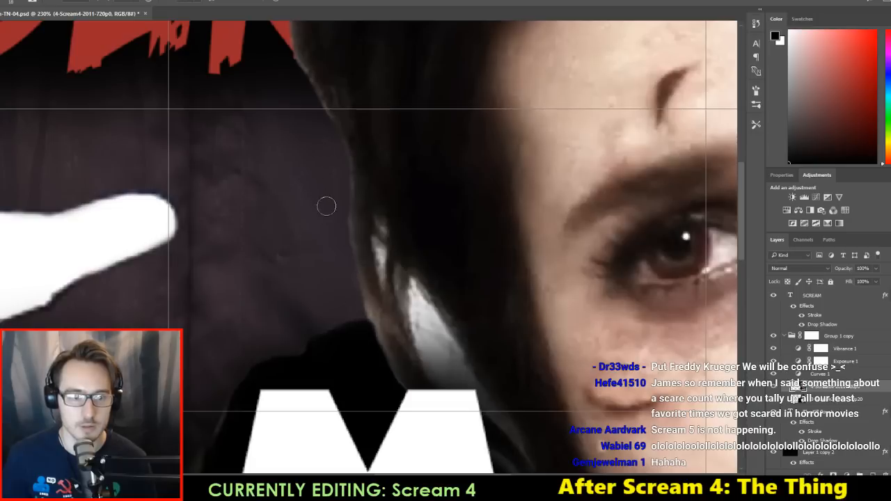
# Step: Erase the white background showing through the gaps between the loose hair strands just above the M
pyautogui.moveTo(361, 255)
pyautogui.mouseDown()
pyautogui.moveTo(335, 226)
pyautogui.moveTo(304, 163)
pyautogui.moveTo(323, 149)
pyautogui.moveTo(325, 179)
pyautogui.mouseUp()
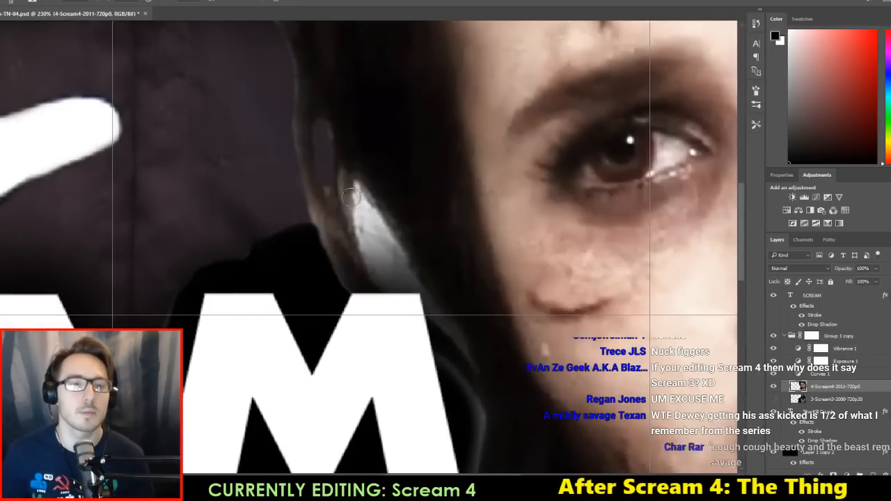
pyautogui.moveTo(357, 192)
pyautogui.mouseDown()
pyautogui.moveTo(397, 255)
pyautogui.moveTo(401, 288)
pyautogui.moveTo(367, 216)
pyautogui.moveTo(380, 270)
pyautogui.moveTo(356, 199)
pyautogui.mouseUp()
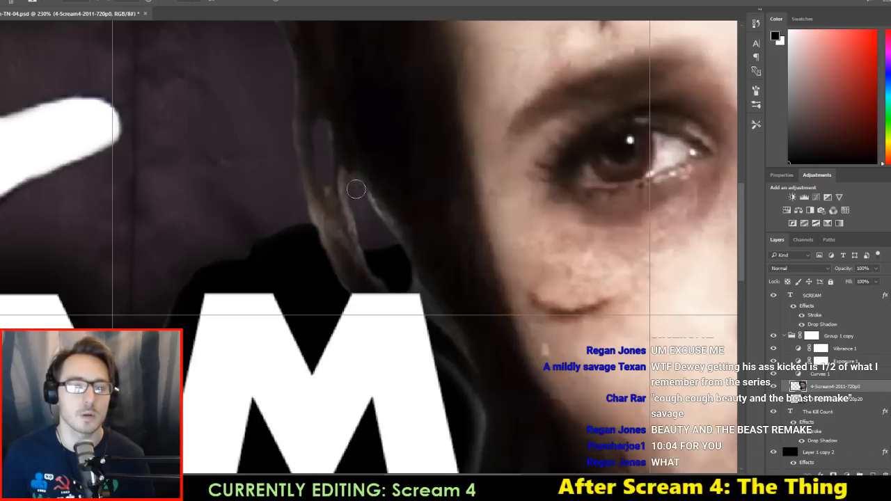
pyautogui.moveTo(380, 253)
pyautogui.mouseDown()
pyautogui.moveTo(413, 308)
pyautogui.moveTo(405, 277)
pyautogui.mouseUp()
pyautogui.moveTo(427, 308)
pyautogui.mouseDown()
pyautogui.moveTo(466, 368)
pyautogui.moveTo(448, 332)
pyautogui.mouseUp()
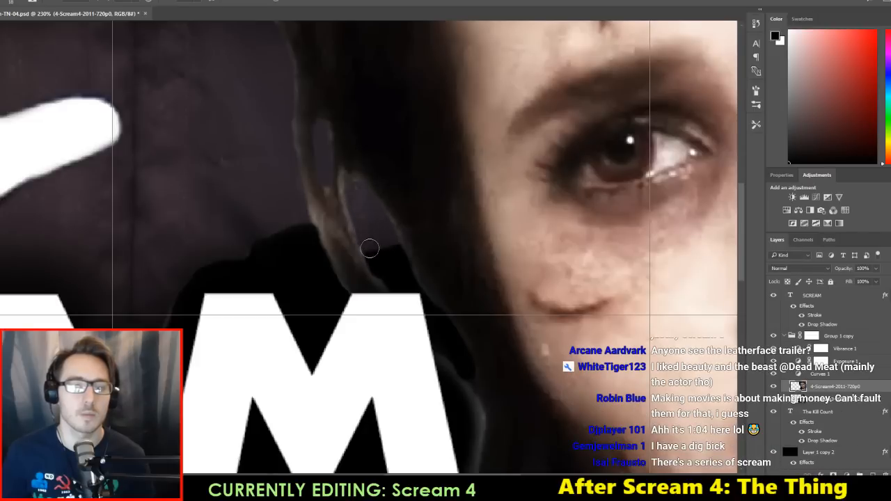
# Step: Erase the pale fringe along the left outline of the woman's hair beside and just below the M of SCREAM
pyautogui.moveTo(408, 302); pyautogui.dragTo(341, 183)
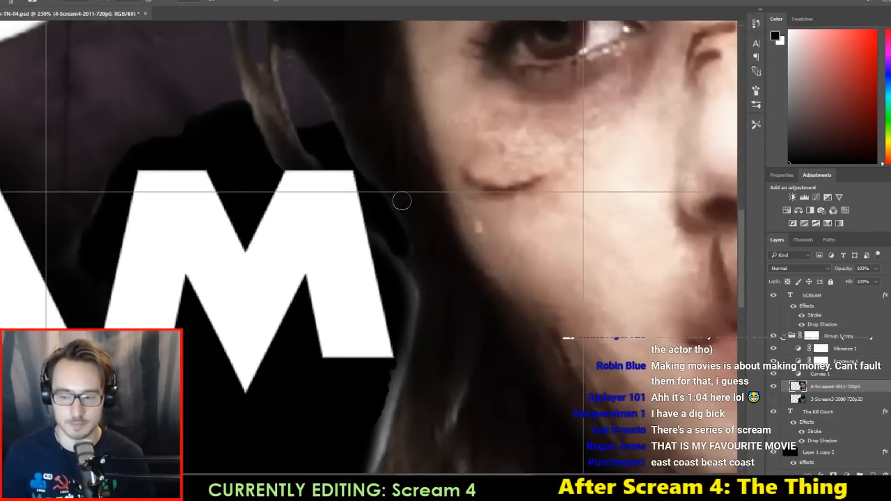
pyautogui.moveTo(364, 238); pyautogui.dragTo(348, 193)
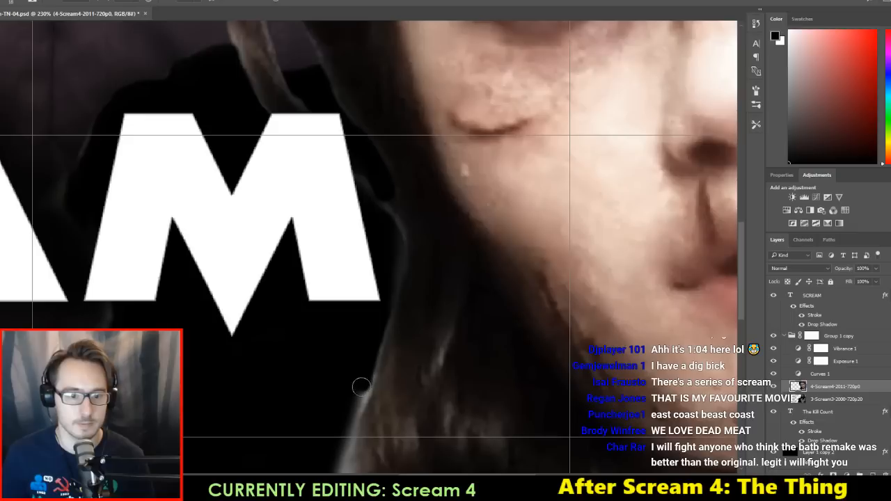
pyautogui.moveTo(366, 350); pyautogui.dragTo(388, 304)
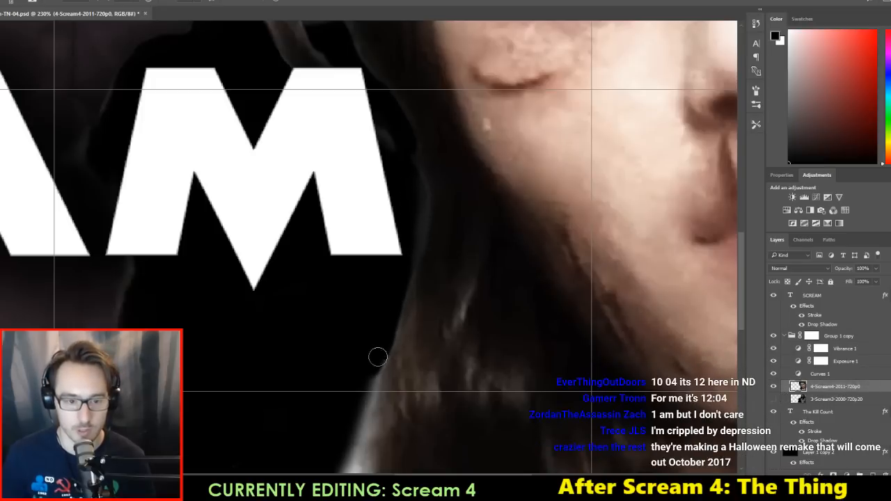
pyautogui.moveTo(368, 374)
pyautogui.mouseDown()
pyautogui.moveTo(351, 282)
pyautogui.moveTo(357, 335)
pyautogui.mouseUp()
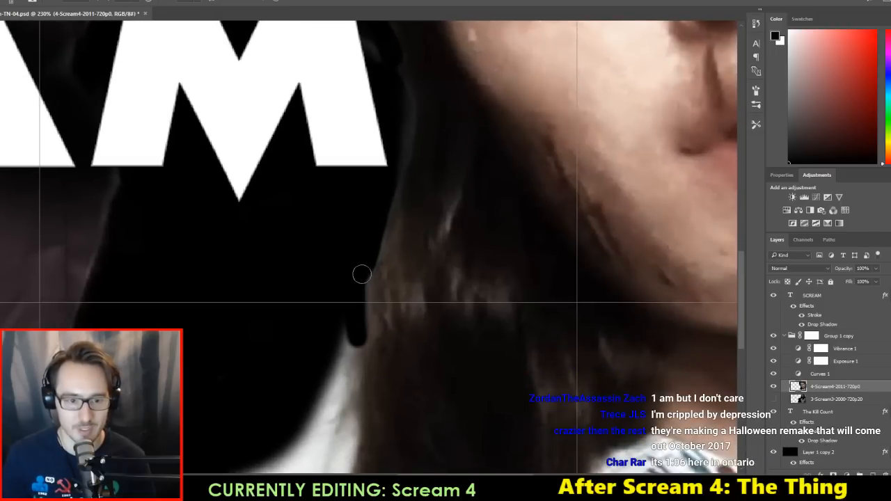
# Step: Erase the white background between the lower hair edge and the woman's shirt shoulder, following the shoulder's upper outline
pyautogui.moveTo(334, 361); pyautogui.dragTo(357, 298)
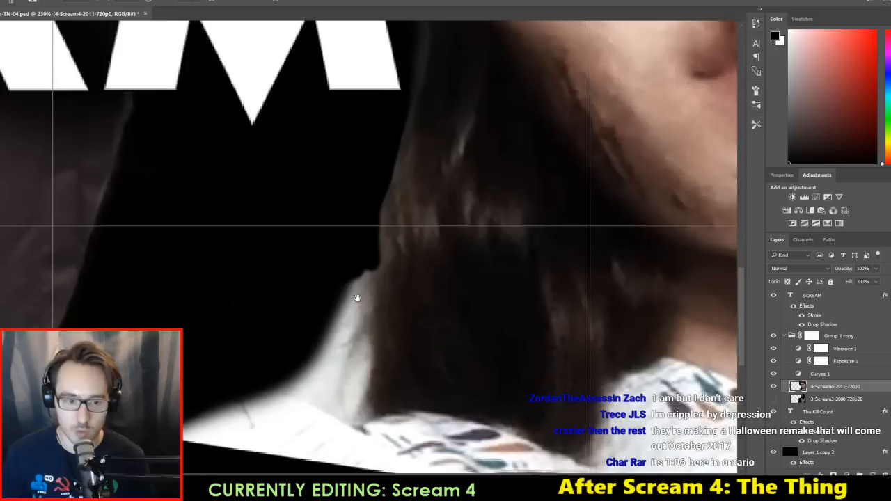
pyautogui.moveTo(363, 252)
pyautogui.mouseDown()
pyautogui.moveTo(352, 308)
pyautogui.moveTo(352, 283)
pyautogui.moveTo(335, 319)
pyautogui.moveTo(360, 275)
pyautogui.moveTo(362, 314)
pyautogui.moveTo(351, 339)
pyautogui.moveTo(348, 322)
pyautogui.moveTo(312, 365)
pyautogui.mouseUp()
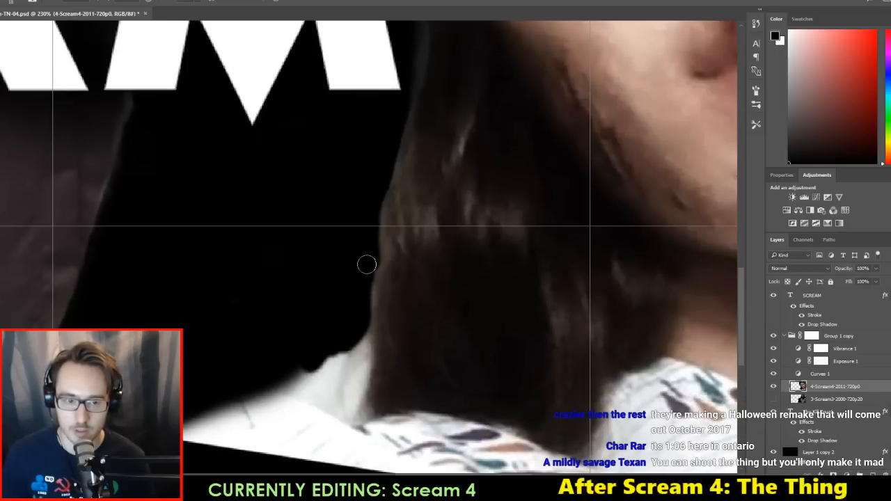
pyautogui.moveTo(359, 340)
pyautogui.mouseDown()
pyautogui.moveTo(353, 403)
pyautogui.moveTo(353, 383)
pyautogui.moveTo(311, 448)
pyautogui.moveTo(349, 359)
pyautogui.moveTo(314, 412)
pyautogui.moveTo(323, 375)
pyautogui.moveTo(349, 347)
pyautogui.moveTo(310, 395)
pyautogui.moveTo(262, 407)
pyautogui.moveTo(283, 390)
pyautogui.moveTo(205, 391)
pyautogui.moveTo(207, 403)
pyautogui.moveTo(253, 398)
pyautogui.moveTo(207, 410)
pyautogui.moveTo(261, 392)
pyautogui.moveTo(270, 411)
pyautogui.moveTo(300, 395)
pyautogui.moveTo(297, 409)
pyautogui.moveTo(314, 413)
pyautogui.moveTo(308, 428)
pyautogui.moveTo(315, 420)
pyautogui.moveTo(263, 431)
pyautogui.mouseUp()
# Step: Hide the old 3-Scream3-2000-720p20 image layer inside Group 1
pyautogui.scroll(-10, 364, 381)
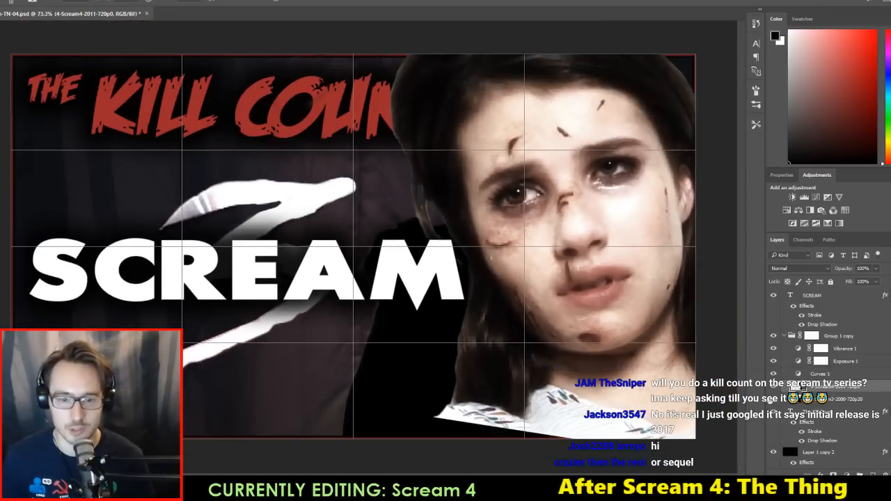
pyautogui.scroll(-5, 841, 433)
pyautogui.scroll(-1, 828, 457)
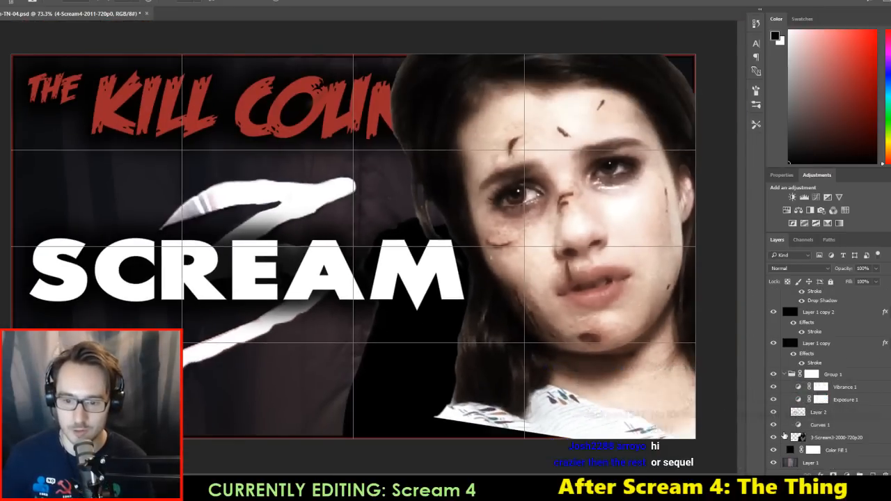
pyautogui.click(773, 437)
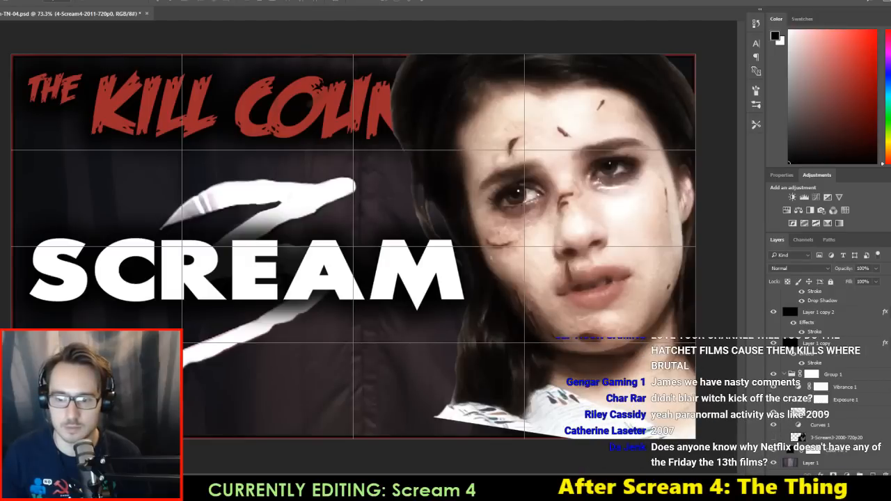
# Step: Move the 4-Scream4-2011-720p0 layer into Group 1, directly below the Curves 1 adjustment and above the old Scream 3 image
pyautogui.scroll(3, 849, 346)
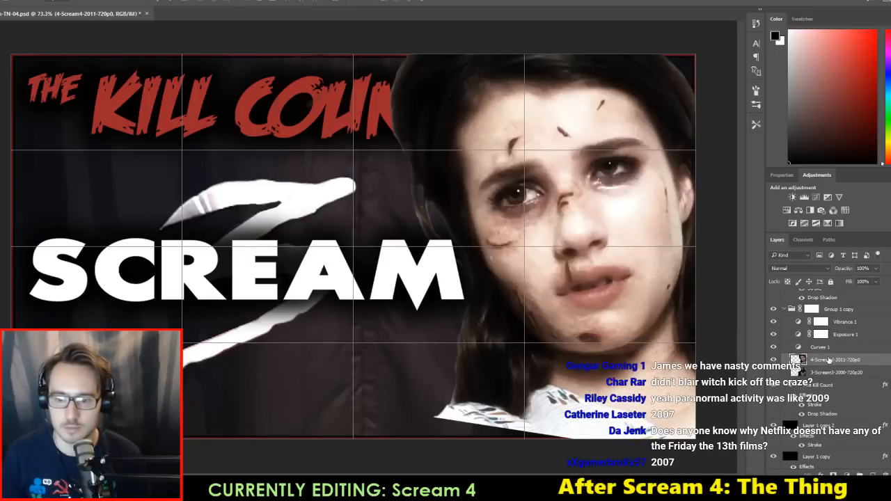
pyautogui.scroll(-3, 829, 358)
pyautogui.scroll(1, 831, 339)
pyautogui.moveTo(831, 291); pyautogui.dragTo(873, 454)
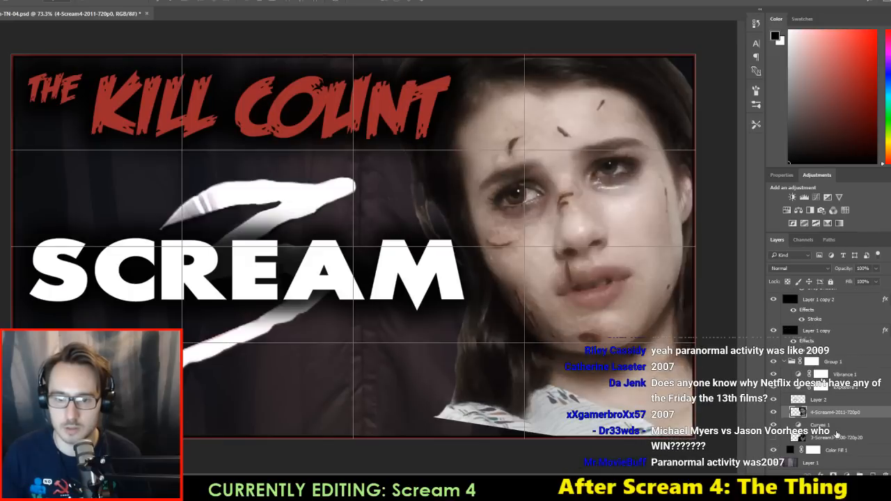
pyautogui.moveTo(833, 413)
pyautogui.mouseDown()
pyautogui.moveTo(836, 442)
pyautogui.moveTo(833, 428)
pyautogui.mouseUp()
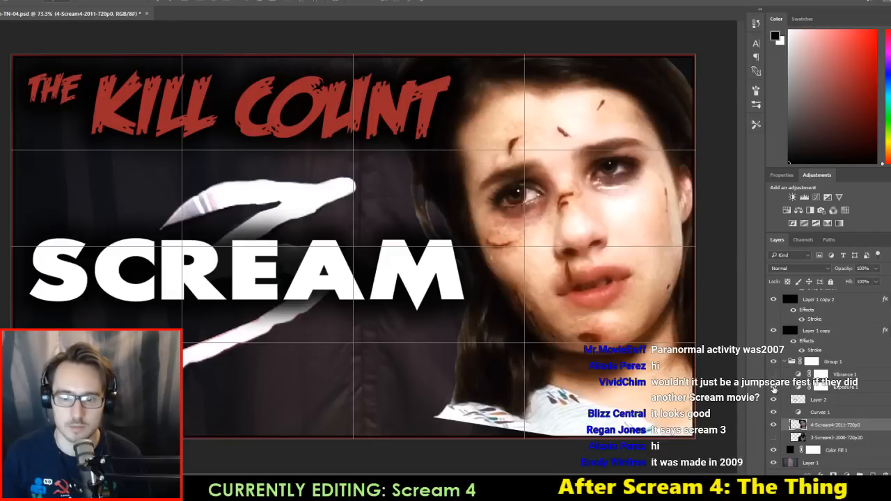
# Step: Compare the thumbnail with and without the Exposure 1, Layer 2 and Curves 1 layers, leaving each of them visible
pyautogui.click(773, 387)
pyautogui.click(774, 389)
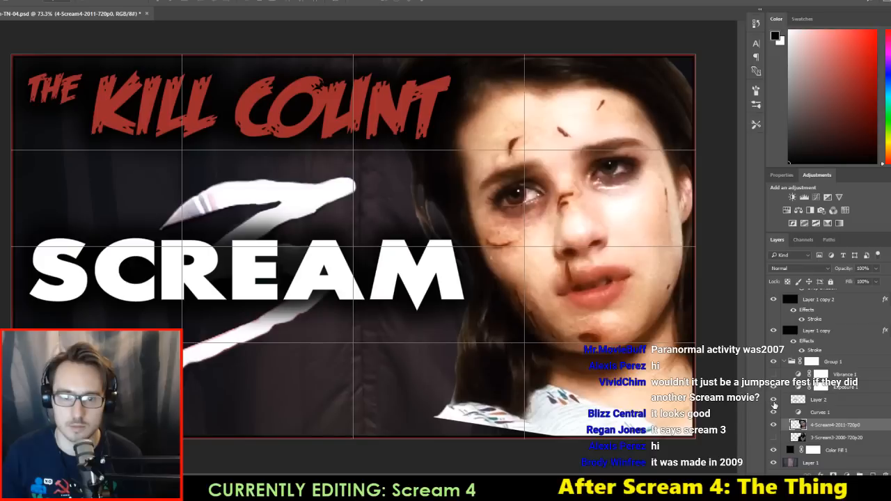
pyautogui.click(773, 401)
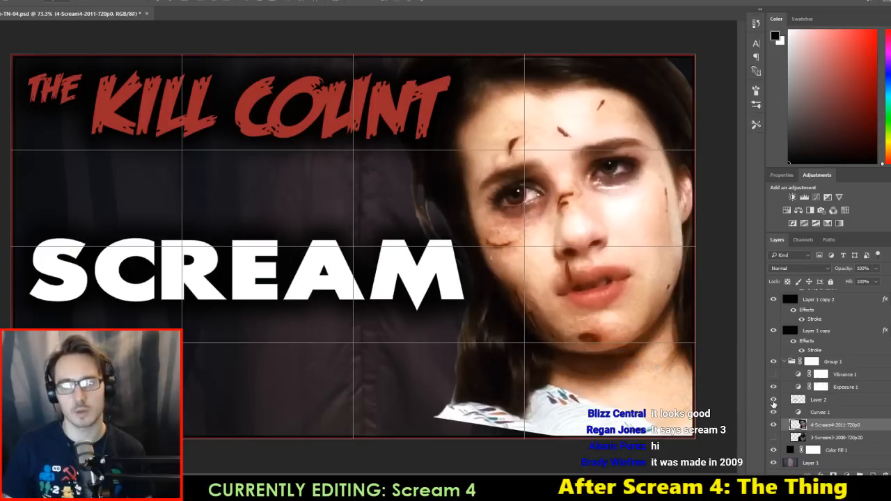
pyautogui.click(773, 401)
pyautogui.click(775, 414)
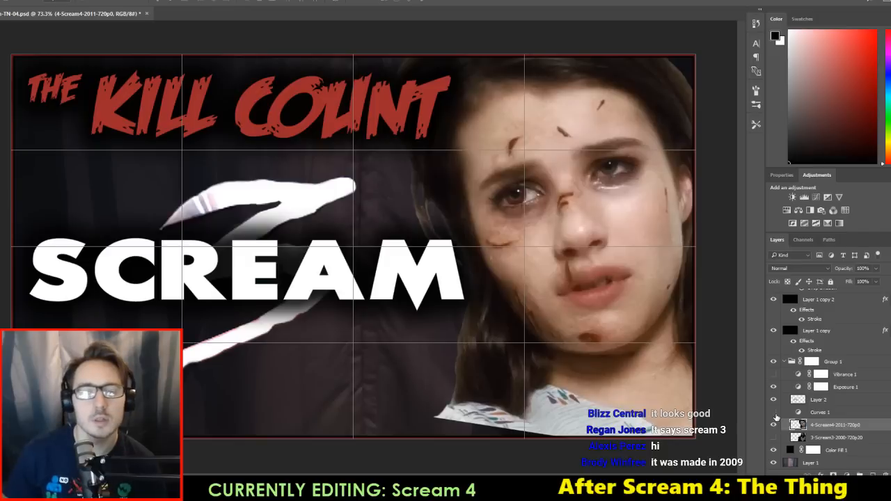
pyautogui.click(775, 413)
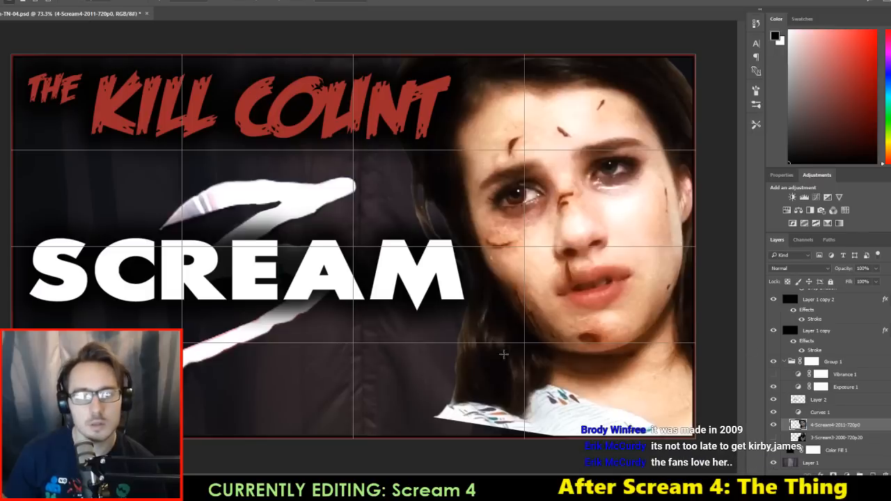
# Step: Copy the rectangular area around the woman's shirt at the image's lower edge to a new layer
pyautogui.moveTo(402, 374); pyautogui.dragTo(669, 438)
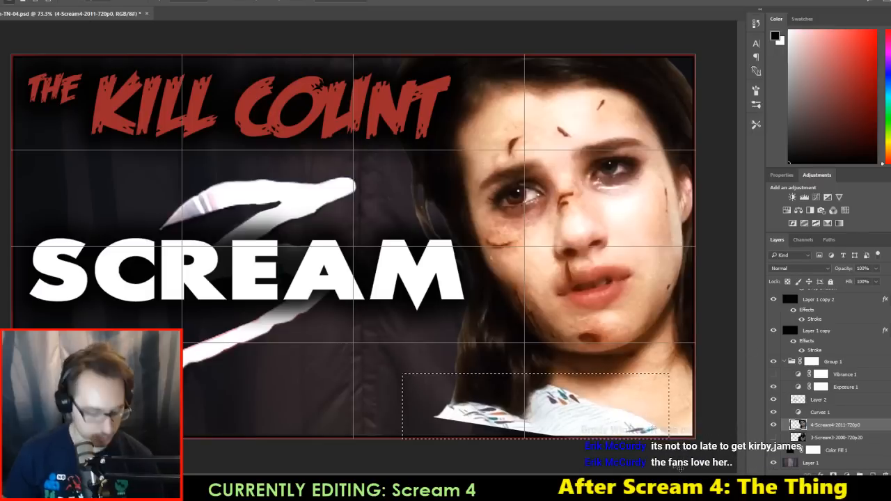
pyautogui.hotkey('ctrl', 'j')
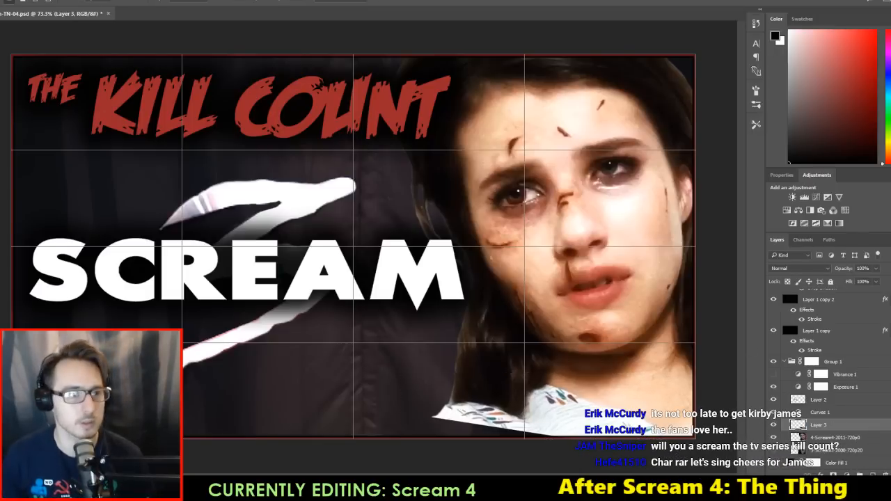
pyautogui.keyDown('ctrl'); pyautogui.click(562, 420); pyautogui.keyUp('ctrl')
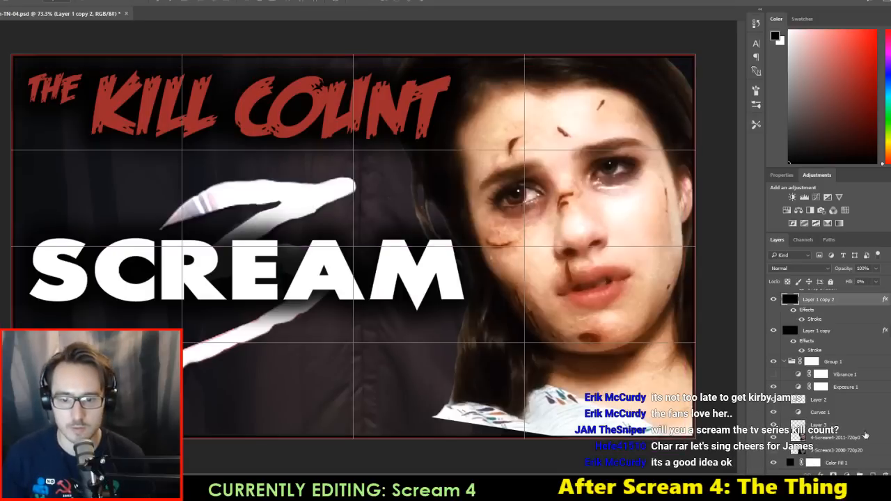
# Step: Shift the copied shirt layer down and to the left so it fills the empty wedge beneath the original shirt
pyautogui.click(827, 426)
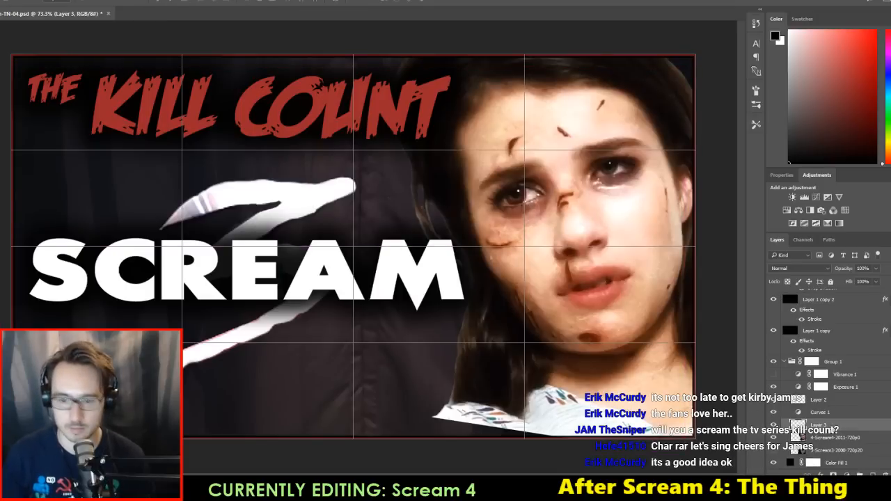
pyautogui.hotkey('ctrl', 't')
pyautogui.press('Down')
pyautogui.press('Left')
pyautogui.hotkey('shift', 'Down')
pyautogui.hotkey('shift', 'Left')
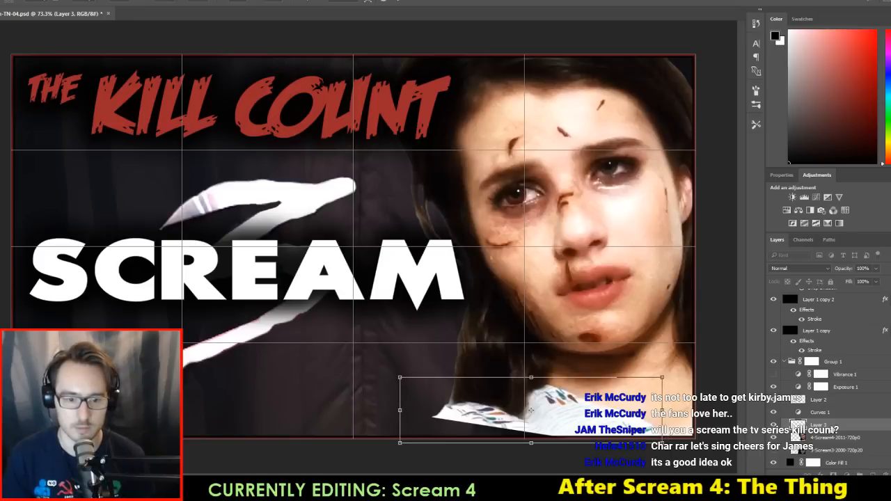
pyautogui.hotkey('shift', 'Left')
pyautogui.hotkey('shift', 'Left')
pyautogui.hotkey('shift', 'Down')
pyautogui.hotkey('shift', 'Down')
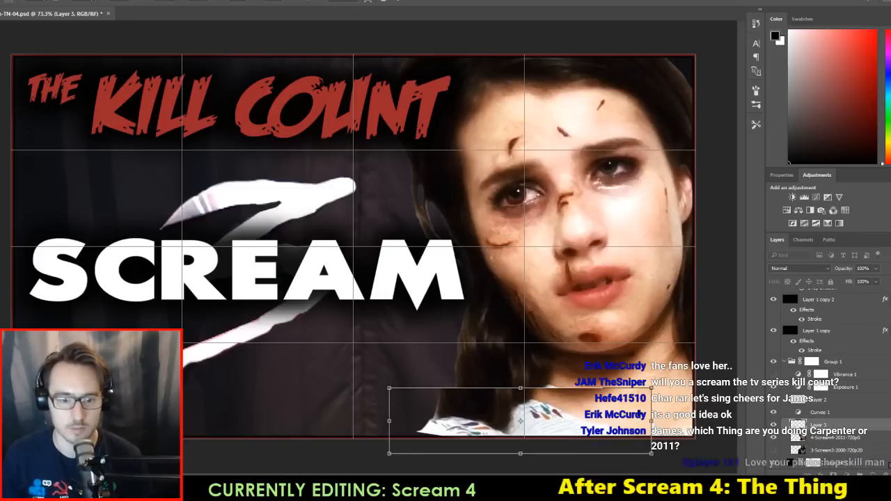
pyautogui.moveTo(598, 427); pyautogui.dragTo(597, 432)
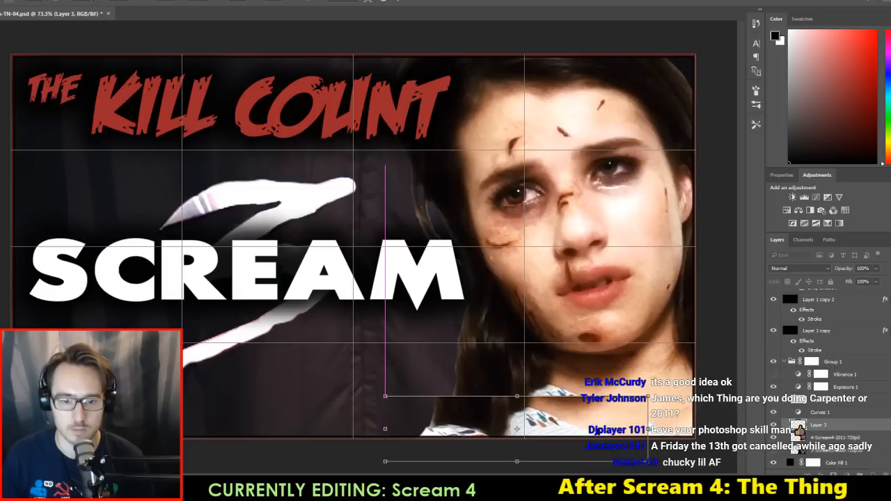
pyautogui.press('Return')
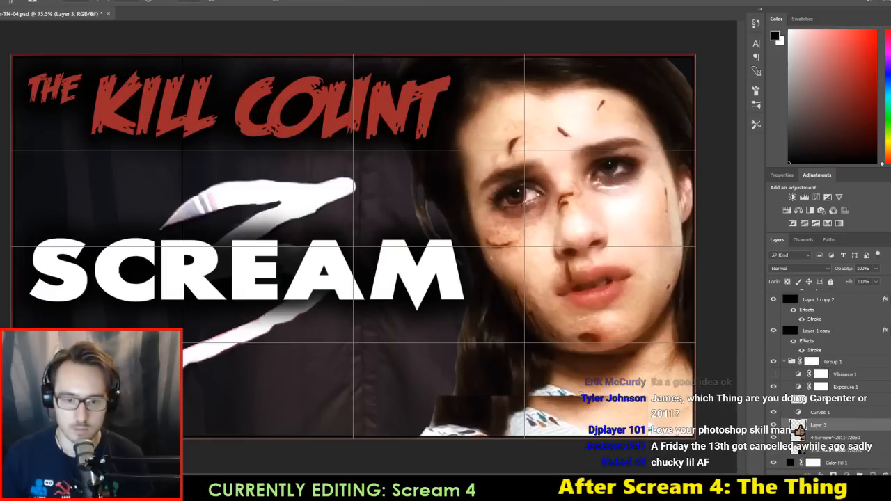
# Step: Erase the copied skin and hair above the shirt on the duplicate layer so the original hair and neck show through
pyautogui.rightClick(639, 378)
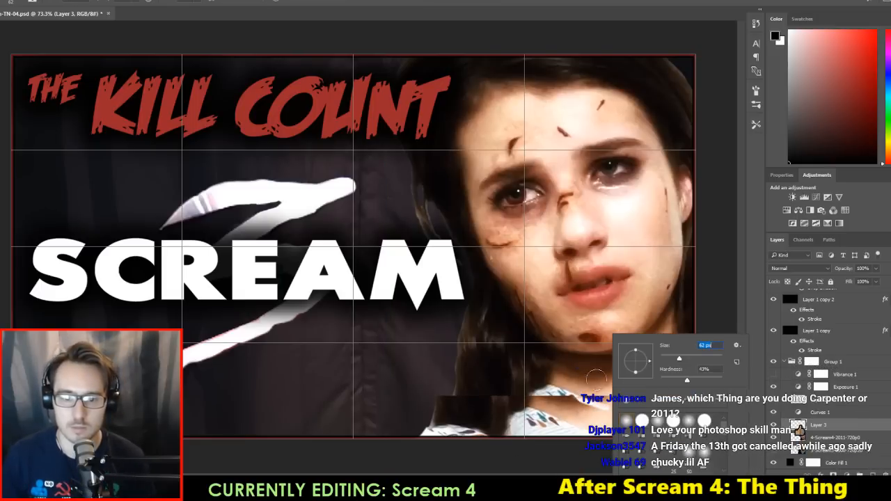
pyautogui.press('Return')
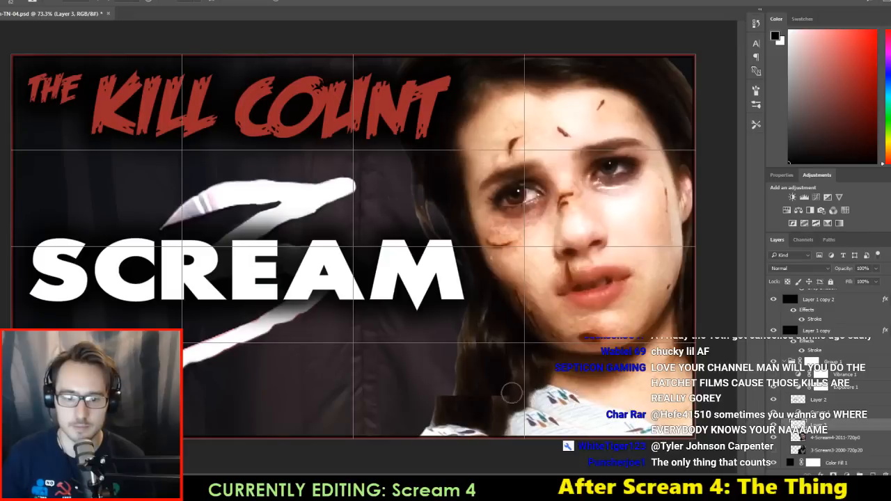
pyautogui.moveTo(511, 394)
pyautogui.mouseDown()
pyautogui.moveTo(498, 402)
pyautogui.moveTo(453, 396)
pyautogui.moveTo(448, 412)
pyautogui.moveTo(479, 416)
pyautogui.mouseUp()
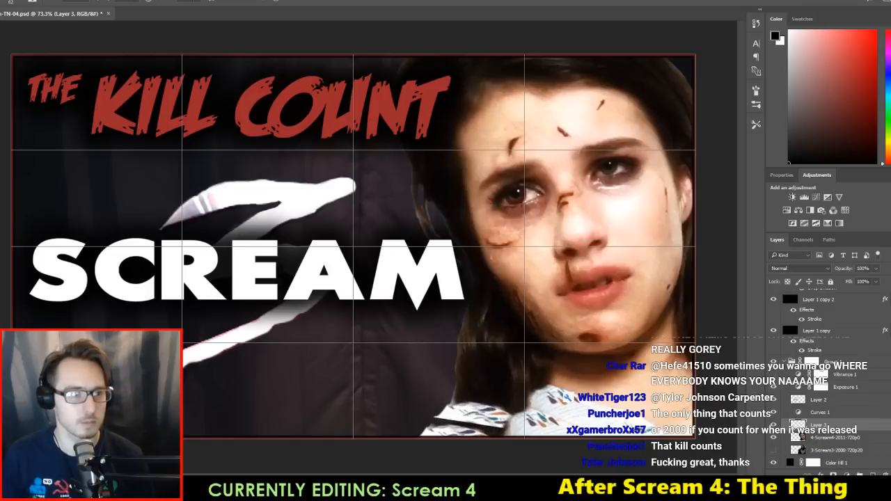
# Step: Enlarge the shirt copy, stretch it taller and reposition it over the woman's shoulder and the gap below
pyautogui.hotkey('ctrl', 't')
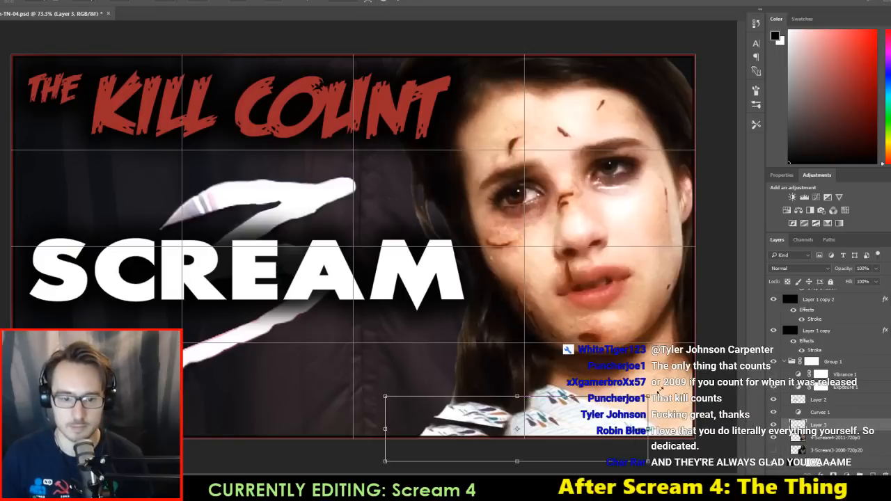
pyautogui.moveTo(649, 396); pyautogui.dragTo(662, 389)
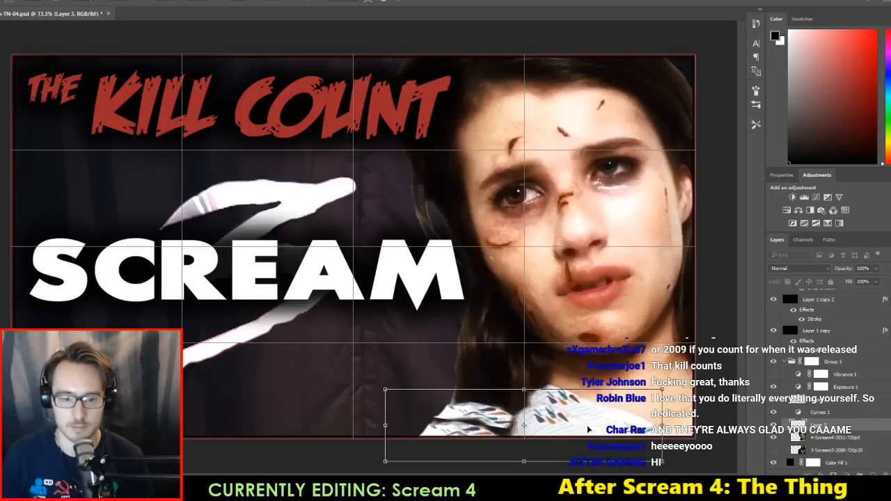
pyautogui.moveTo(588, 429); pyautogui.dragTo(588, 429)
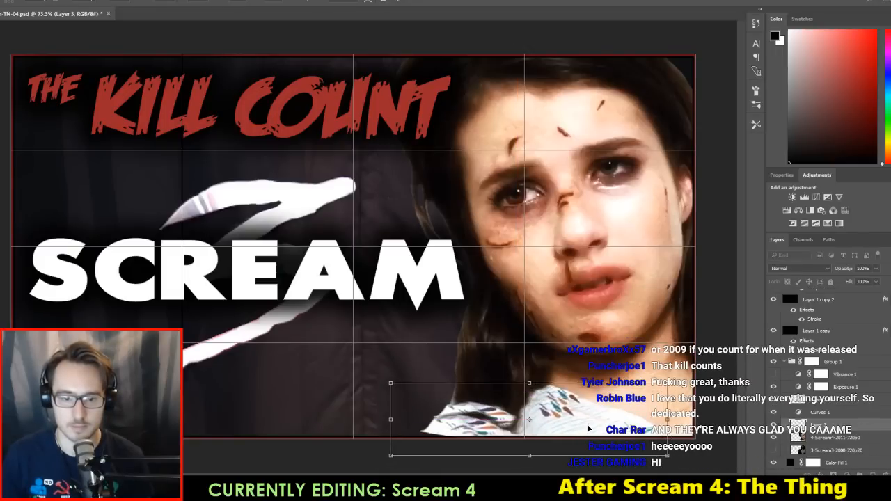
pyautogui.moveTo(667, 455); pyautogui.dragTo(672, 465)
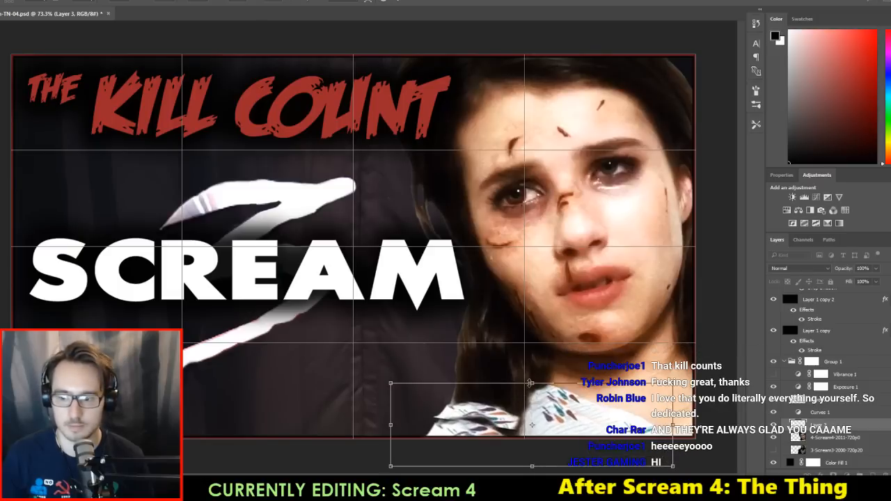
pyautogui.moveTo(532, 384); pyautogui.dragTo(533, 371)
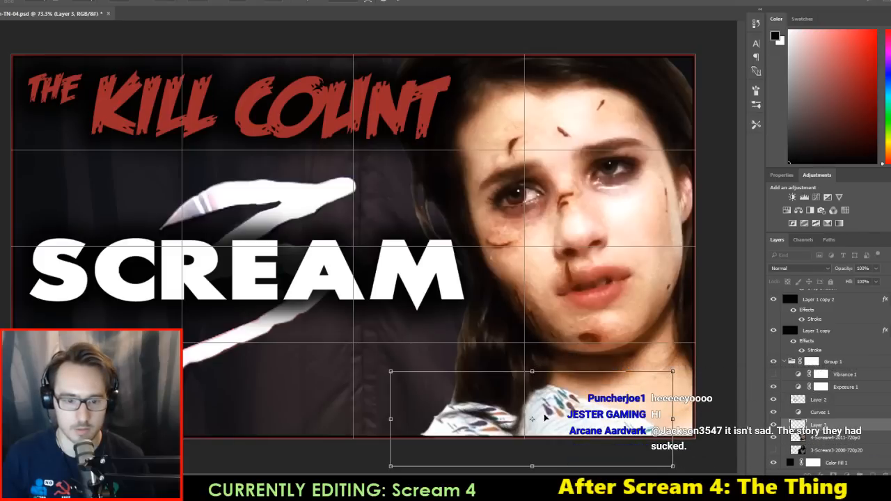
pyautogui.moveTo(581, 423); pyautogui.dragTo(567, 442)
# Step: Rotate the shirt copy to a slight clockwise tilt and move it along the image's lower edge beneath the woman's shoulder
pyautogui.moveTo(670, 390); pyautogui.dragTo(258, 380)
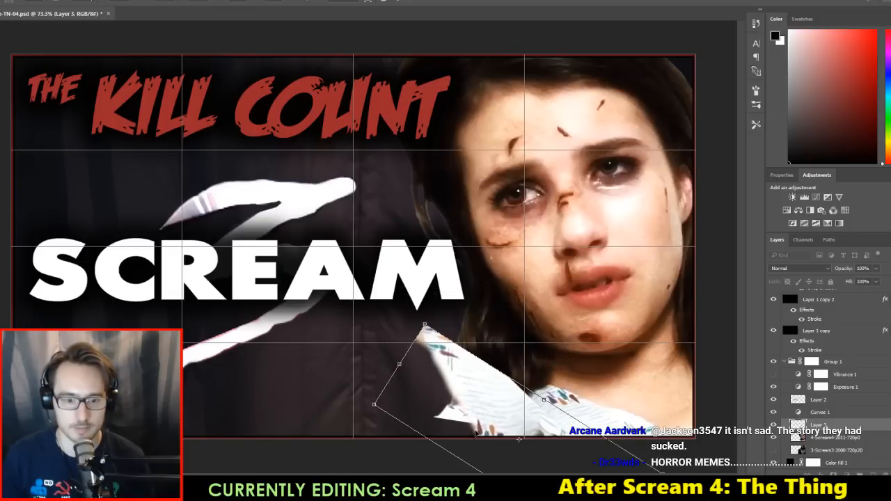
pyautogui.moveTo(497, 398); pyautogui.dragTo(512, 453)
pyautogui.moveTo(424, 370); pyautogui.dragTo(377, 414)
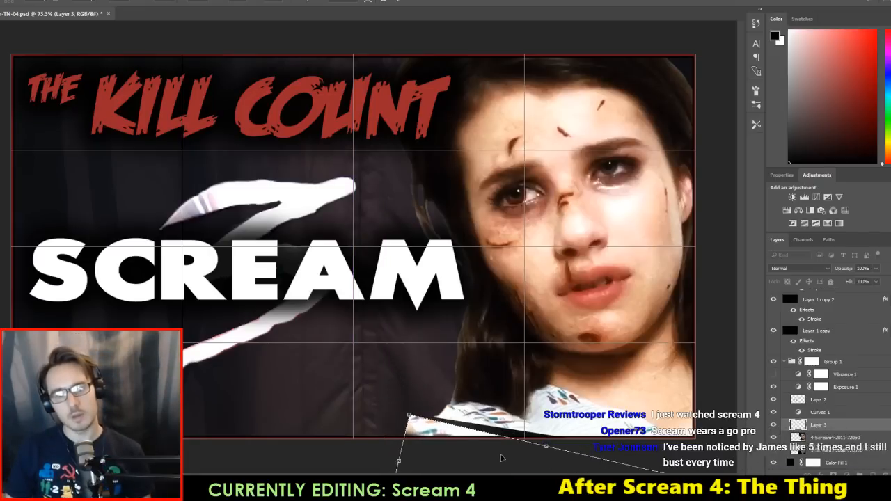
pyautogui.moveTo(446, 429); pyautogui.dragTo(471, 431)
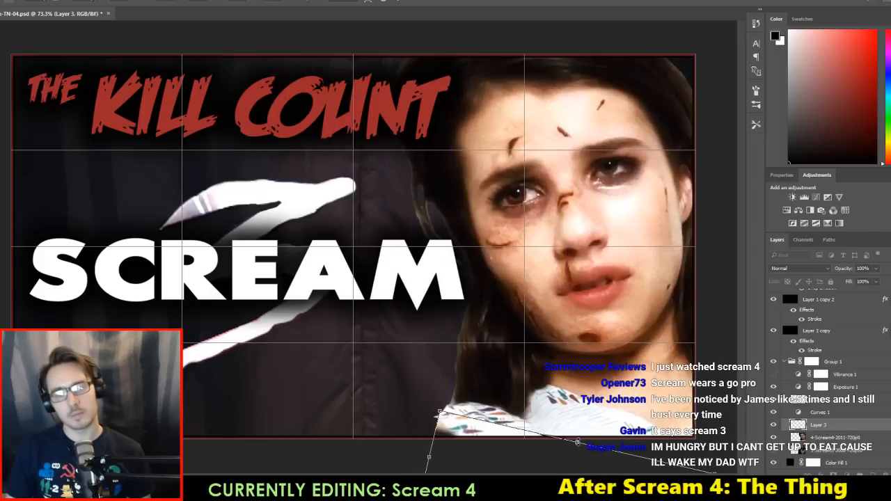
pyautogui.moveTo(582, 427); pyautogui.dragTo(581, 427)
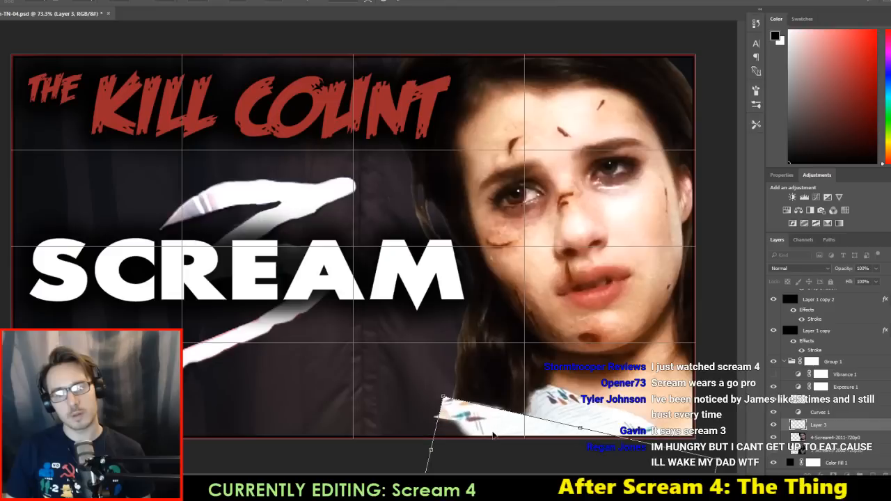
pyautogui.moveTo(493, 435); pyautogui.dragTo(492, 445)
pyautogui.moveTo(410, 415); pyautogui.dragTo(436, 417)
pyautogui.moveTo(522, 456); pyautogui.dragTo(528, 443)
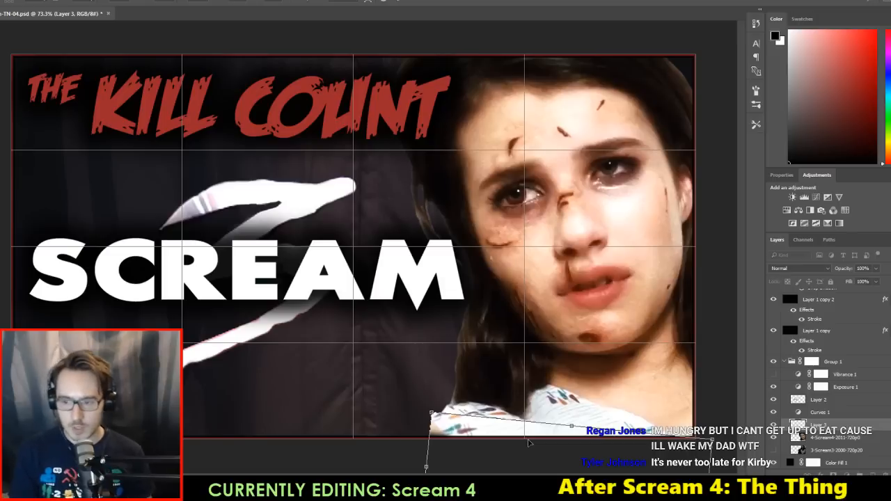
# Step: Nudge the tilted shirt copy slightly downward and apply the transform
pyautogui.hotkey('shift', 'Down')
pyautogui.hotkey('shift', 'Down')
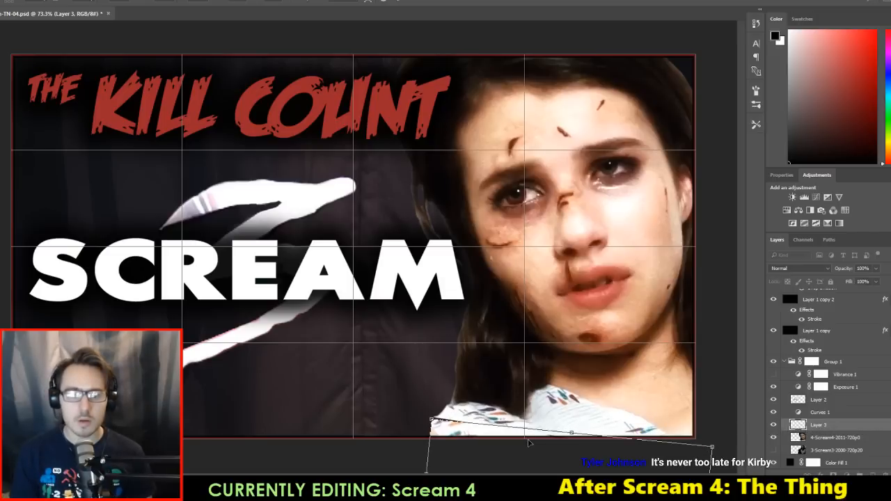
pyautogui.hotkey('shift', 'Up')
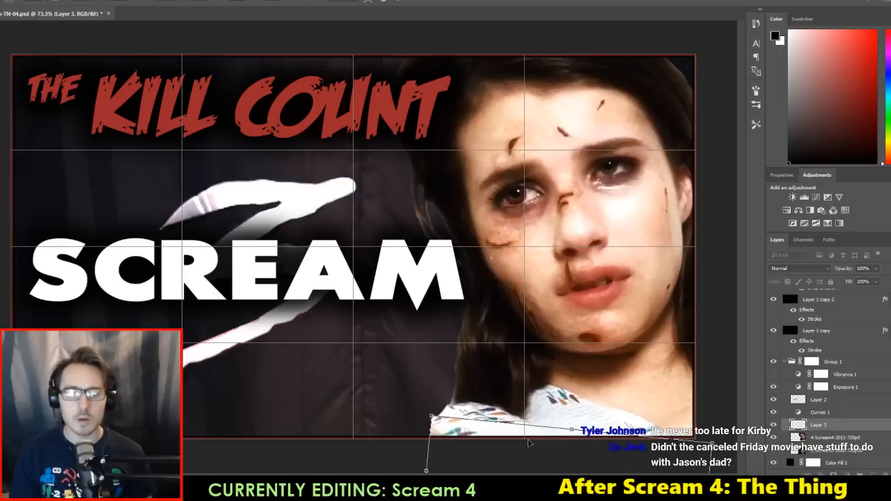
pyautogui.press('Down')
pyautogui.press('Return')
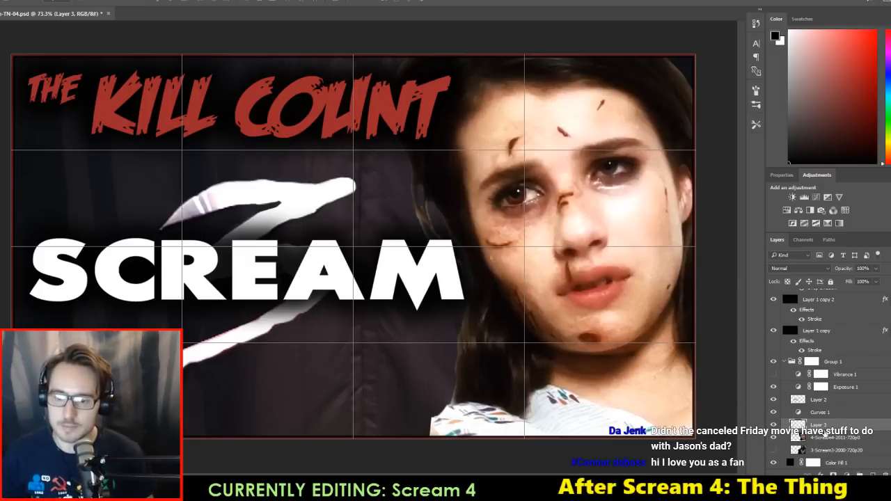
# Step: Duplicate the shirt patch layer, Layer 3, under the default name
pyautogui.rightClick(825, 431)
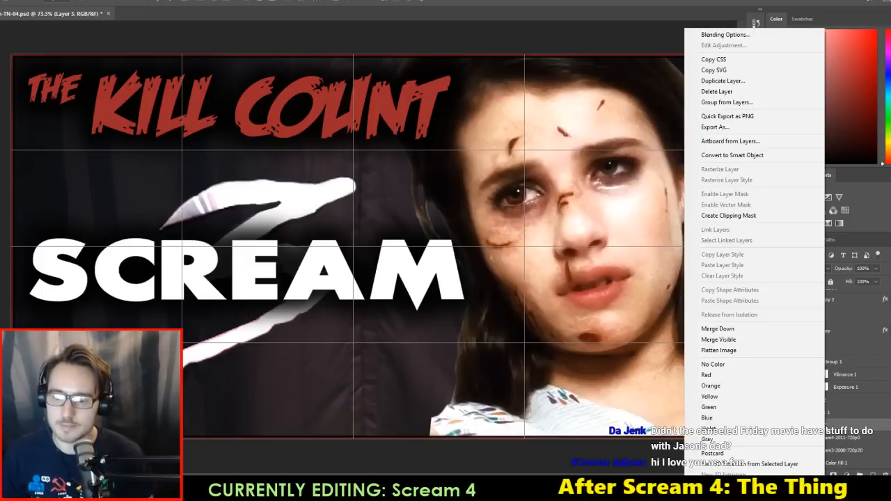
pyautogui.click(723, 80)
pyautogui.press('Return')
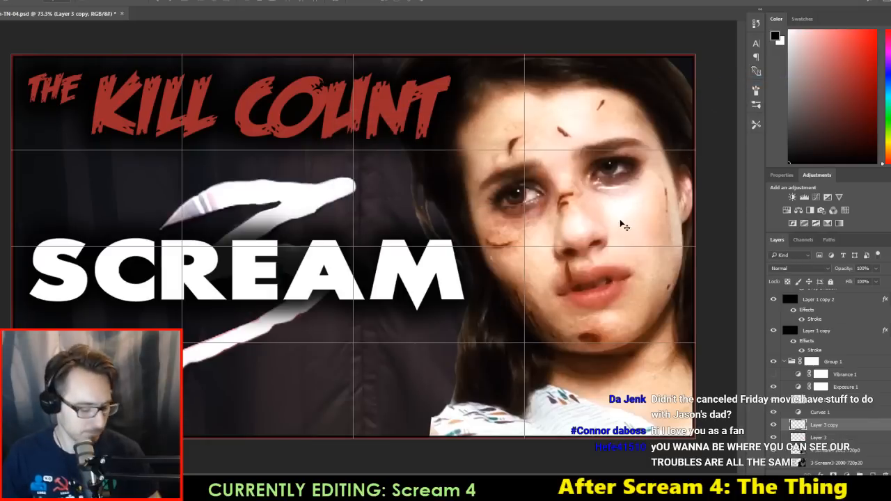
# Step: Rotate the duplicated shirt patch counterclockwise and move it down to extend the shoulder's outer edge to the image's lower border
pyautogui.hotkey('ctrl', 't')
pyautogui.moveTo(607, 436); pyautogui.dragTo(530, 430)
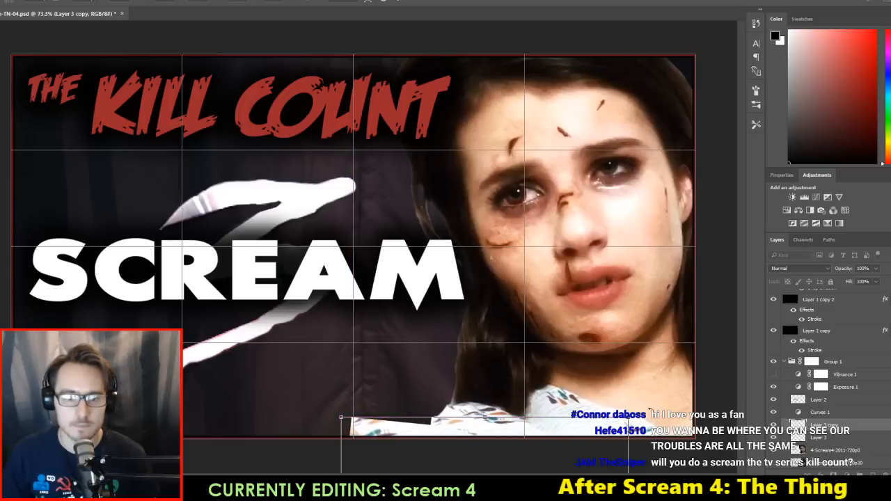
pyautogui.moveTo(650, 411); pyautogui.dragTo(403, 367)
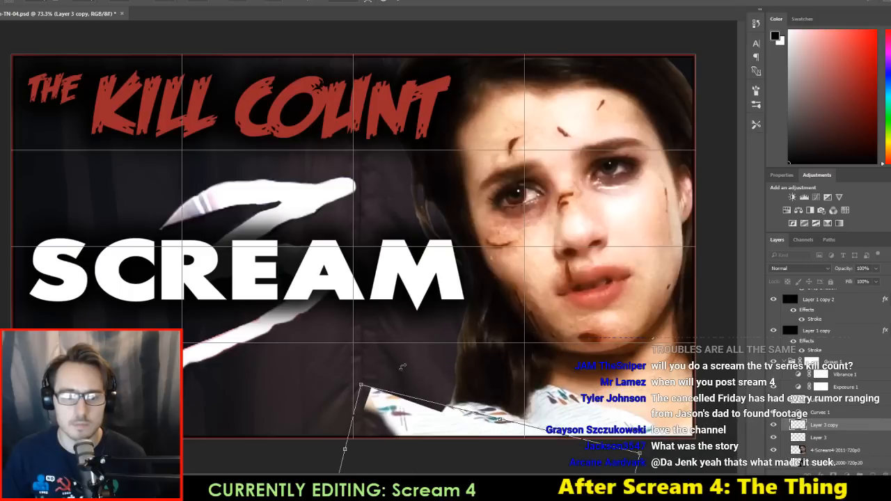
pyautogui.moveTo(581, 349); pyautogui.dragTo(464, 351)
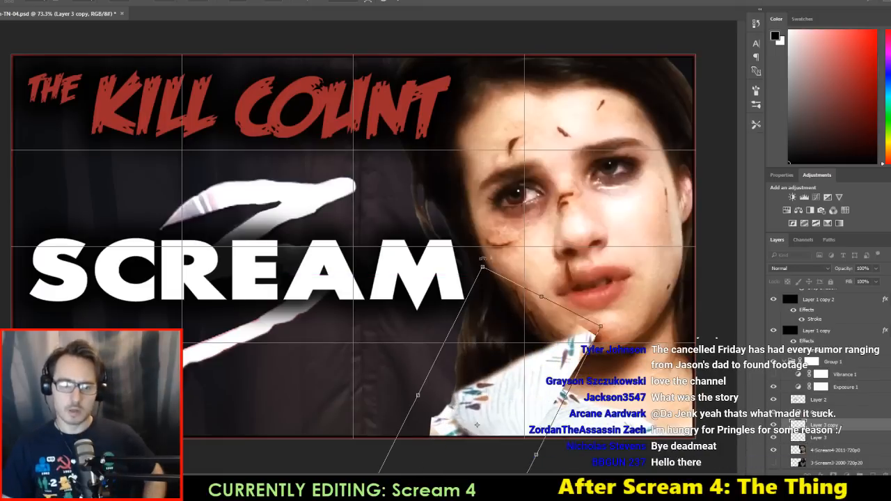
pyautogui.moveTo(480, 255); pyautogui.dragTo(586, 268)
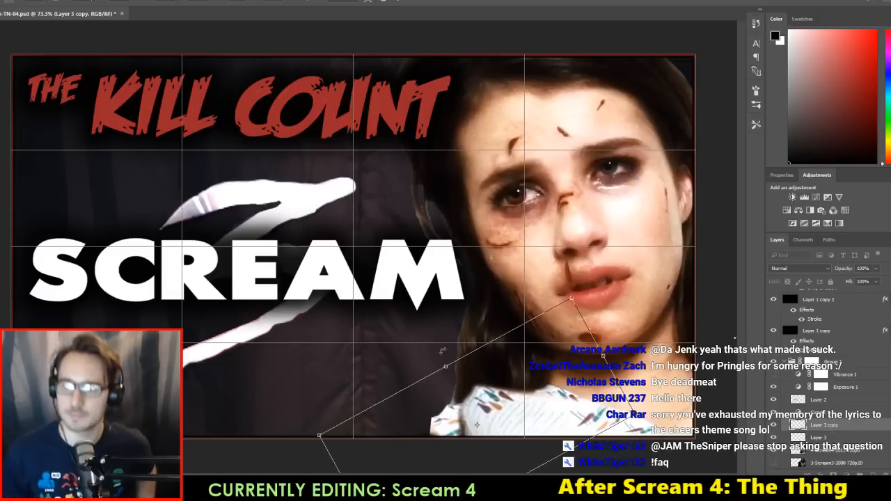
pyautogui.moveTo(516, 394); pyautogui.dragTo(468, 424)
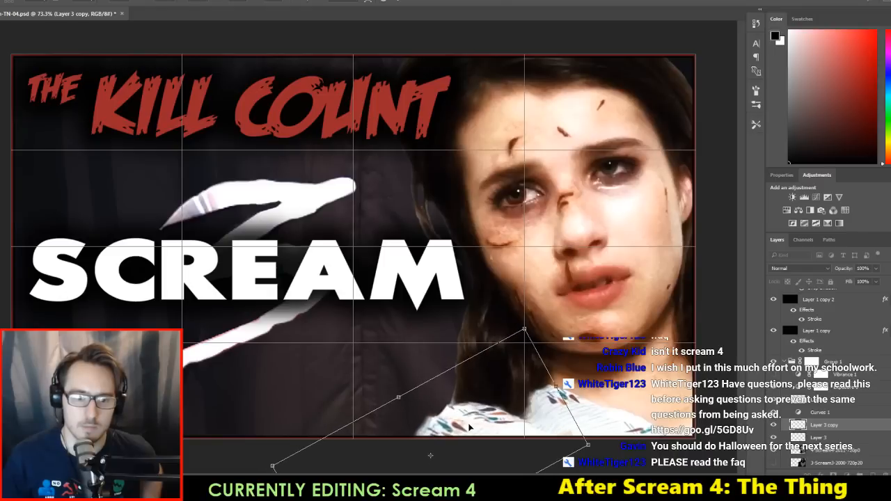
pyautogui.press('Return')
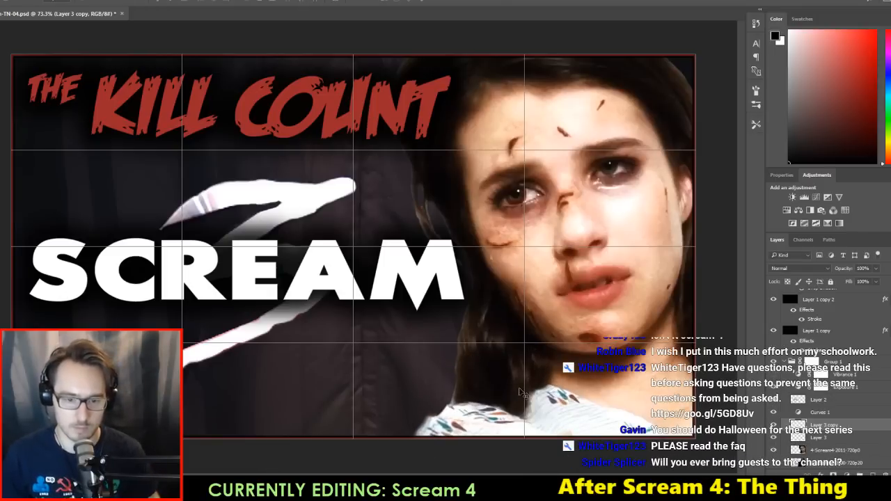
pyautogui.scroll(6, 471, 419)
pyautogui.click(498, 433)
pyautogui.press('e')
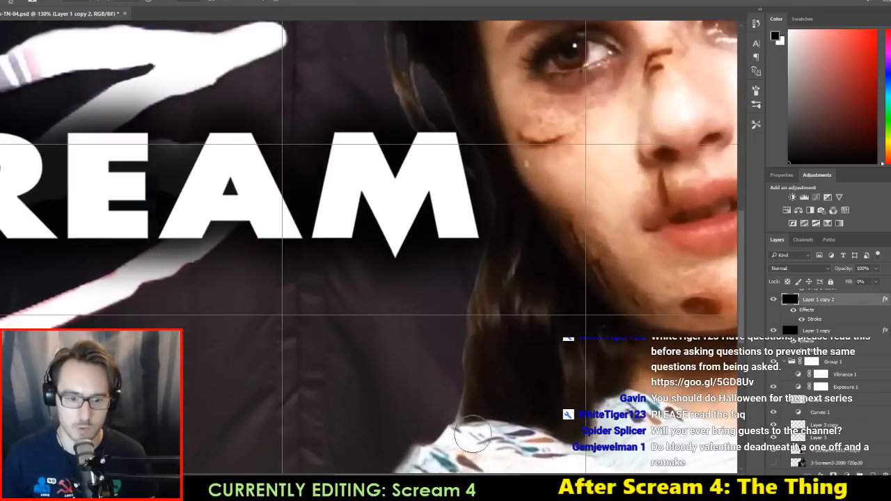
pyautogui.moveTo(471, 439); pyautogui.dragTo(507, 447)
pyautogui.hotkey('ctrl', 'z')
pyautogui.scroll(-6, 529, 405)
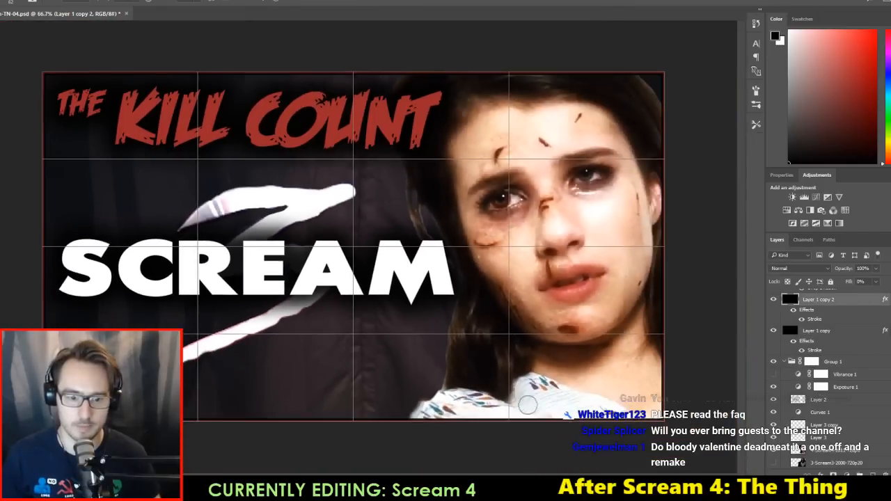
# Step: Merge Layer 3 copy, Layer 3 and the 4-Scream4-2011-720p0 photo into a single layer
pyautogui.click(834, 437)
pyautogui.scroll(-2, 824, 426)
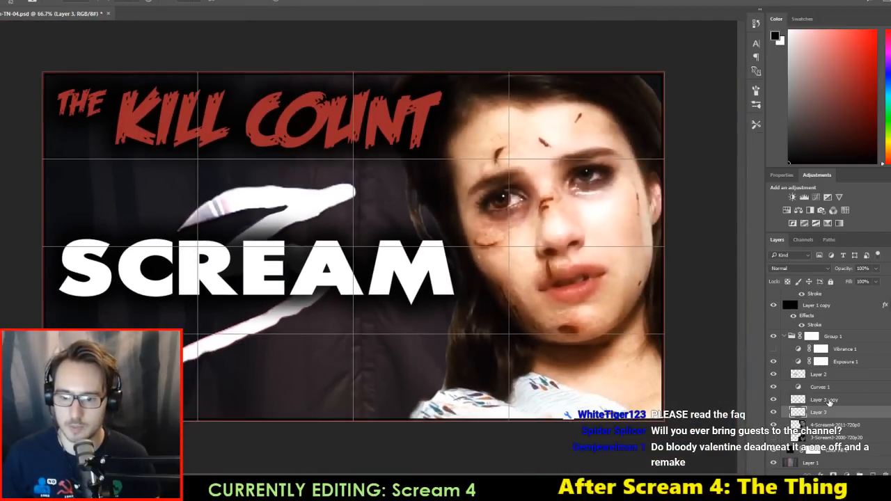
pyautogui.click(827, 400)
pyautogui.keyDown('shift'); pyautogui.click(832, 422); pyautogui.keyUp('shift')
pyautogui.rightClick(833, 422)
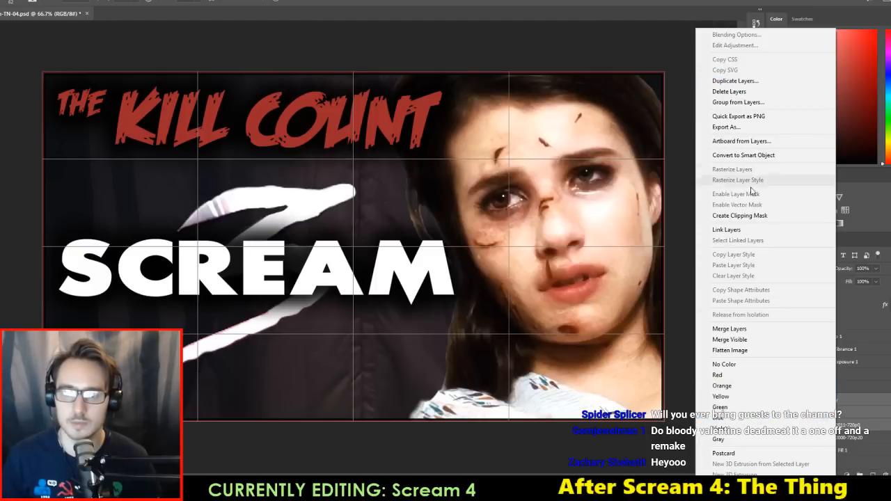
pyautogui.click(738, 330)
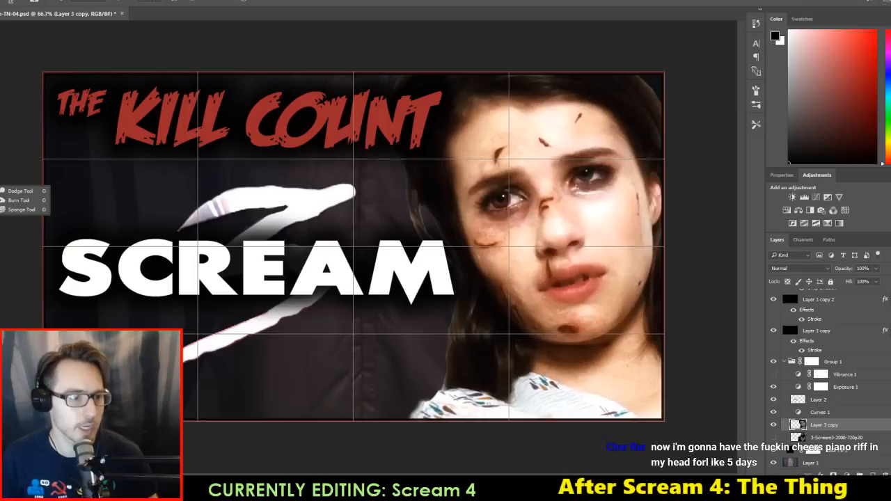
pyautogui.click(1, 101)
pyautogui.click(21, 102)
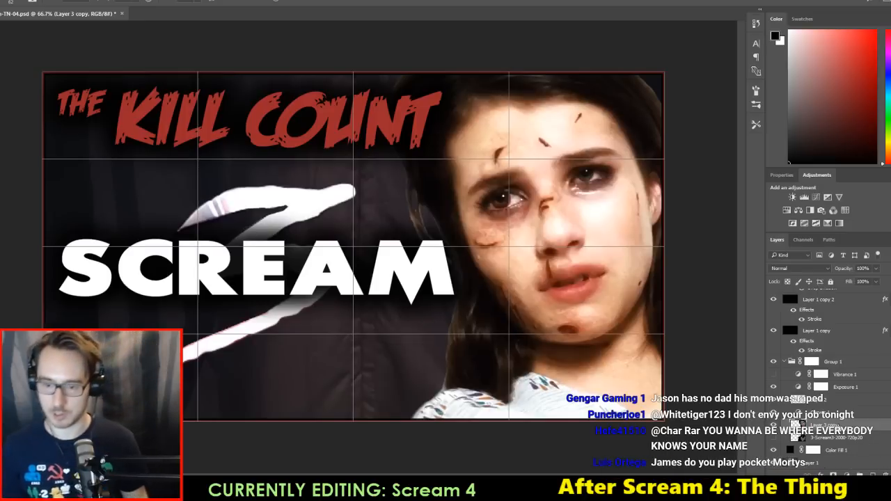
# Step: Collapse Group 1 and delete the old group holding the Scream 3 photo between the SCREAM and The Kill Count text layers
pyautogui.click(783, 362)
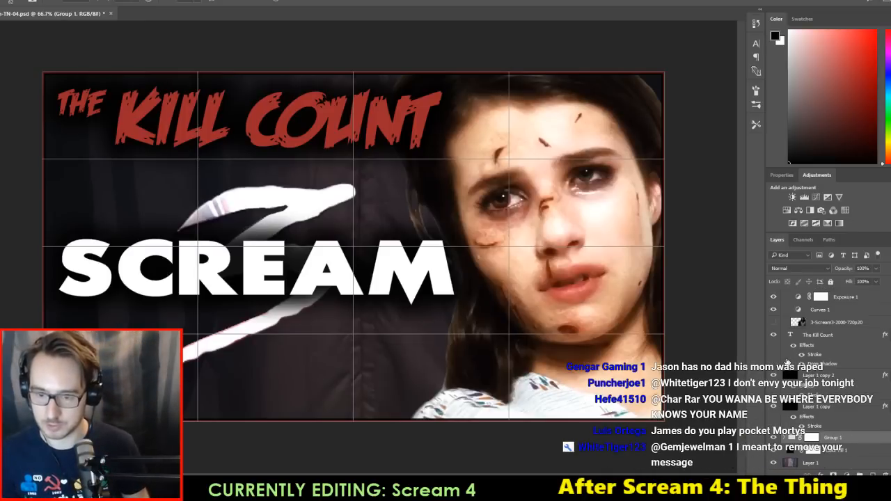
pyautogui.scroll(2, 835, 407)
pyautogui.click(837, 296)
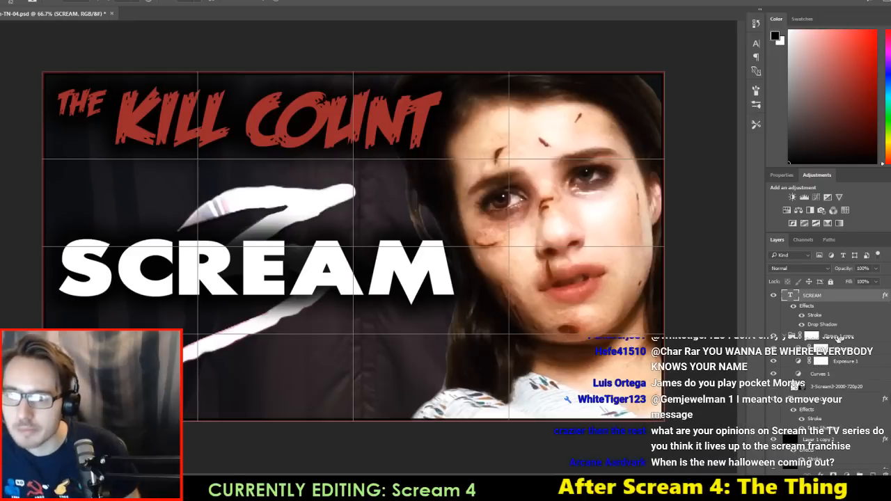
pyautogui.click(839, 337)
pyautogui.click(839, 337)
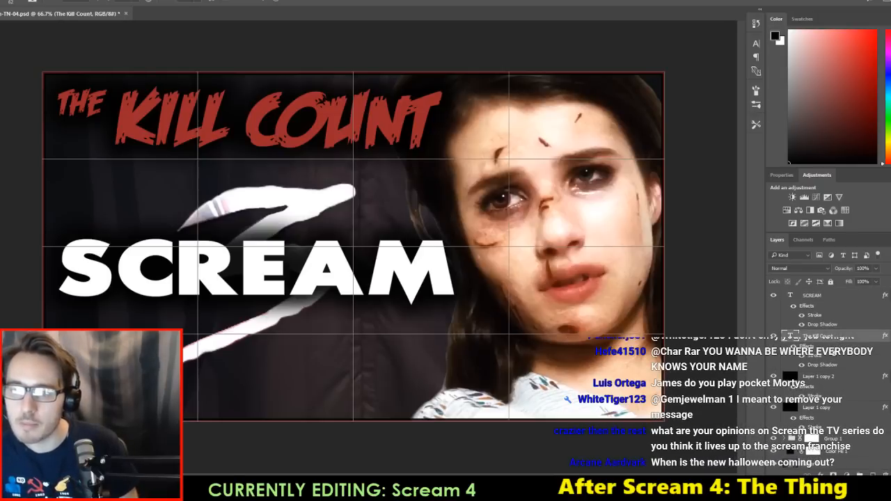
# Step: Duplicate Group 1 within KC-Scream-TN-04.psd, keeping the default copy name
pyautogui.click(834, 439)
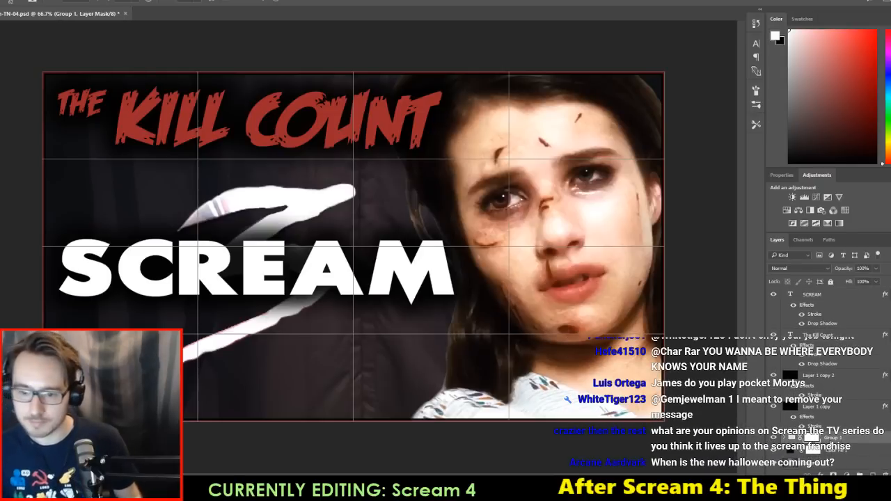
pyautogui.rightClick(835, 438)
pyautogui.click(815, 145)
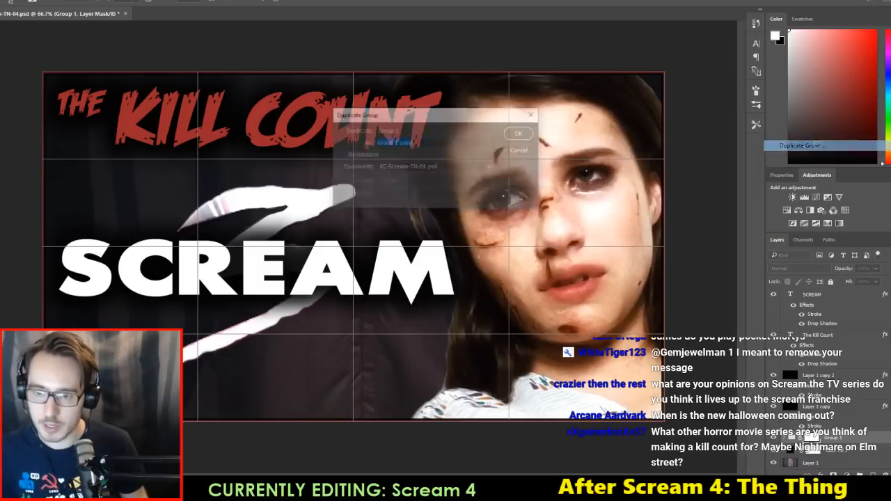
pyautogui.click(521, 133)
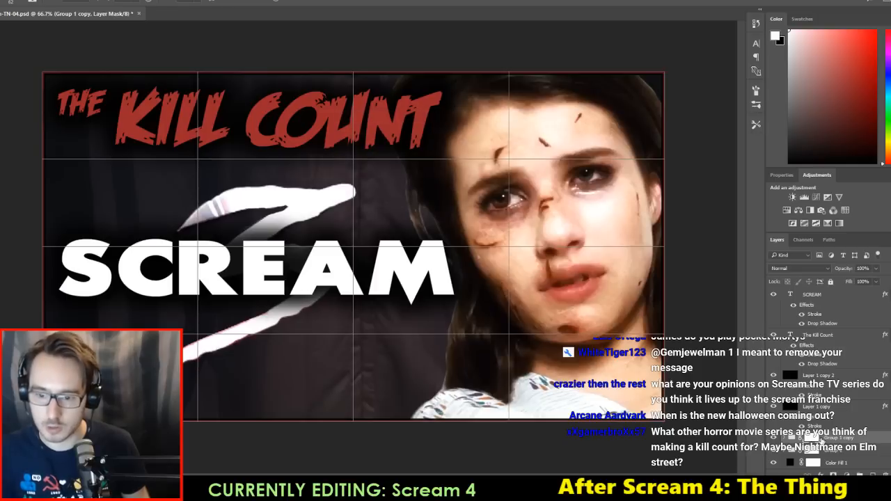